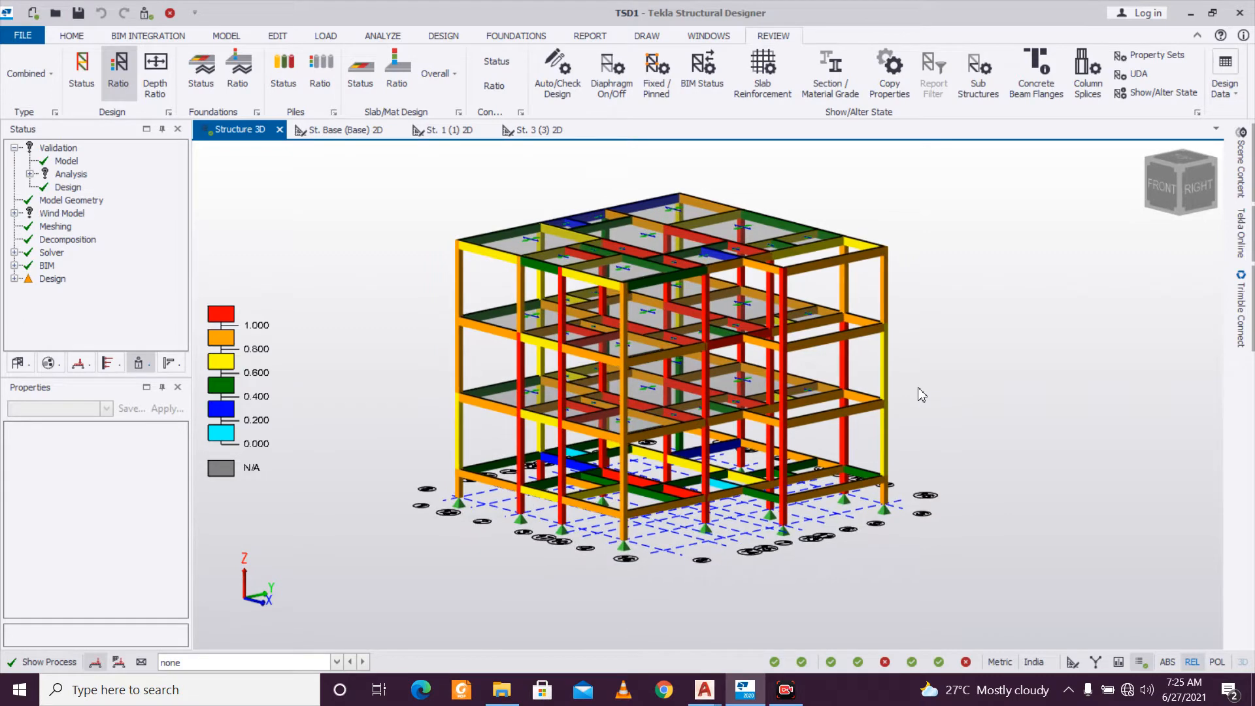
Examine the columns and their design ratios around the base level of the 3D structure.
{"action": "middle_click_drag", "start_coordinate": [920, 394], "coordinate": [895, 399]}
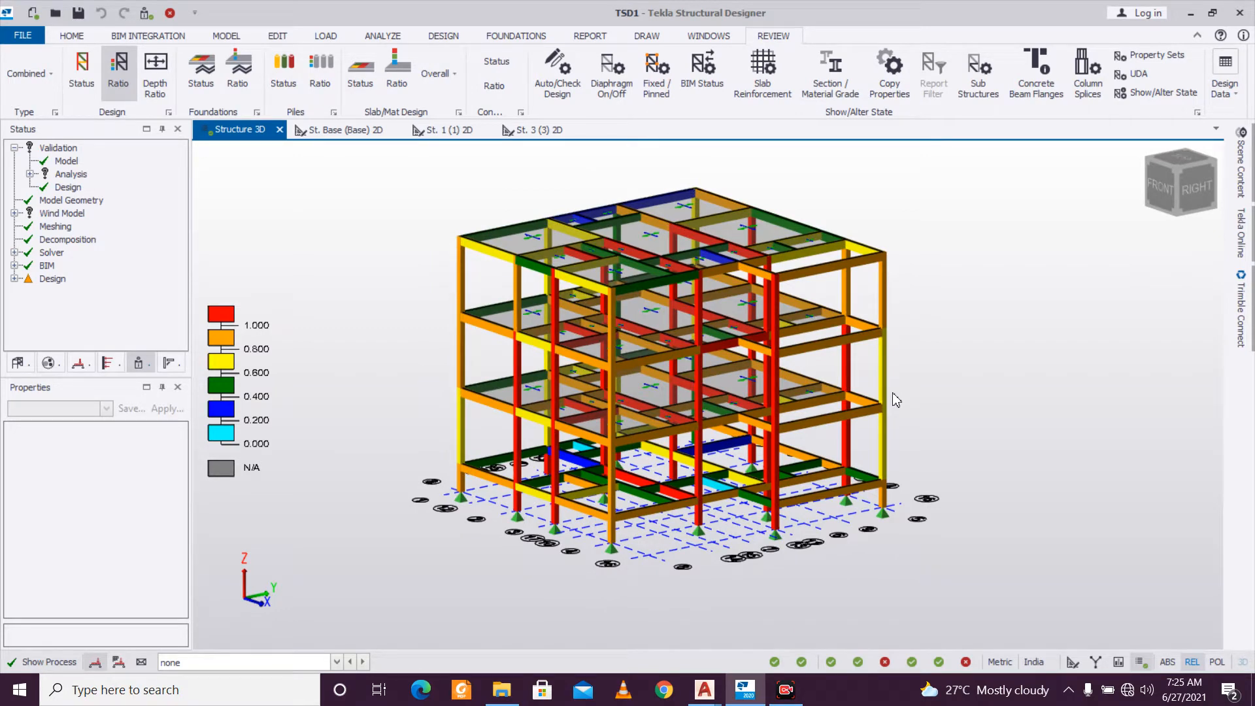
{"action": "middle_click_drag", "start_coordinate": [895, 400], "coordinate": [972, 407]}
{"action": "scroll", "coordinate": [574, 582], "scroll_direction": "up", "scroll_amount": 5}
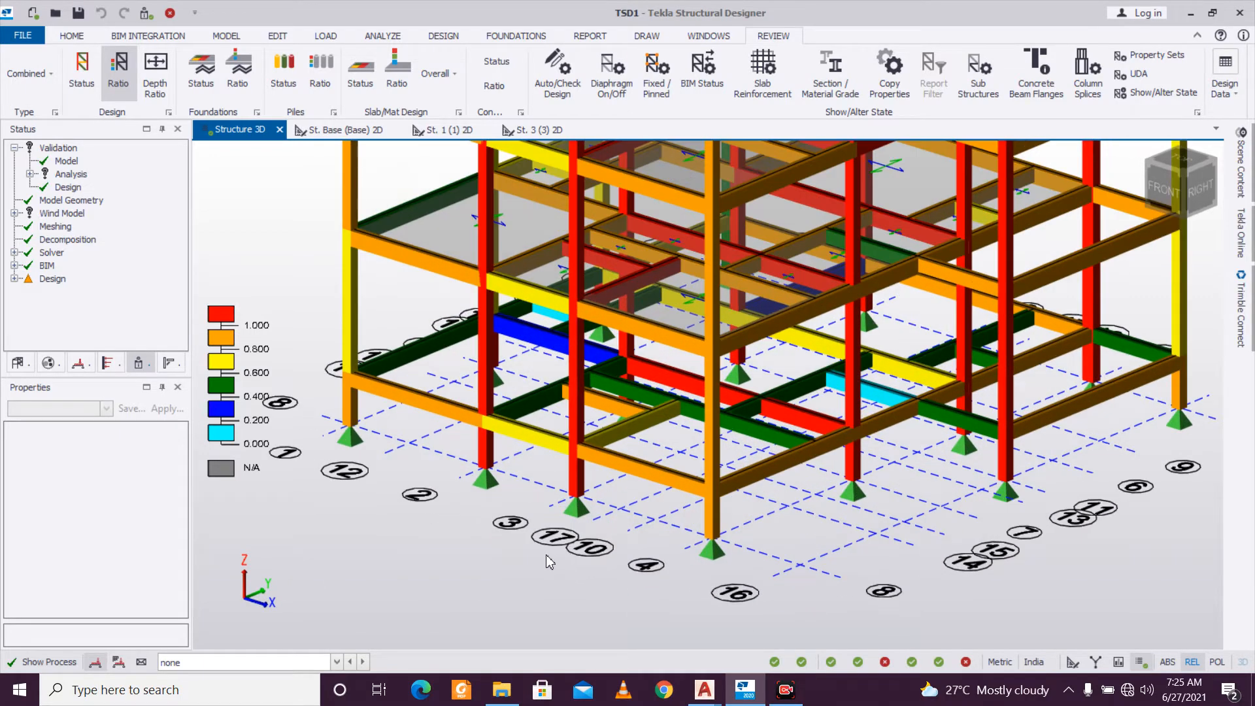
{"action": "middle_click_drag", "start_coordinate": [545, 554], "coordinate": [641, 532]}
{"action": "left_click", "coordinate": [626, 491]}
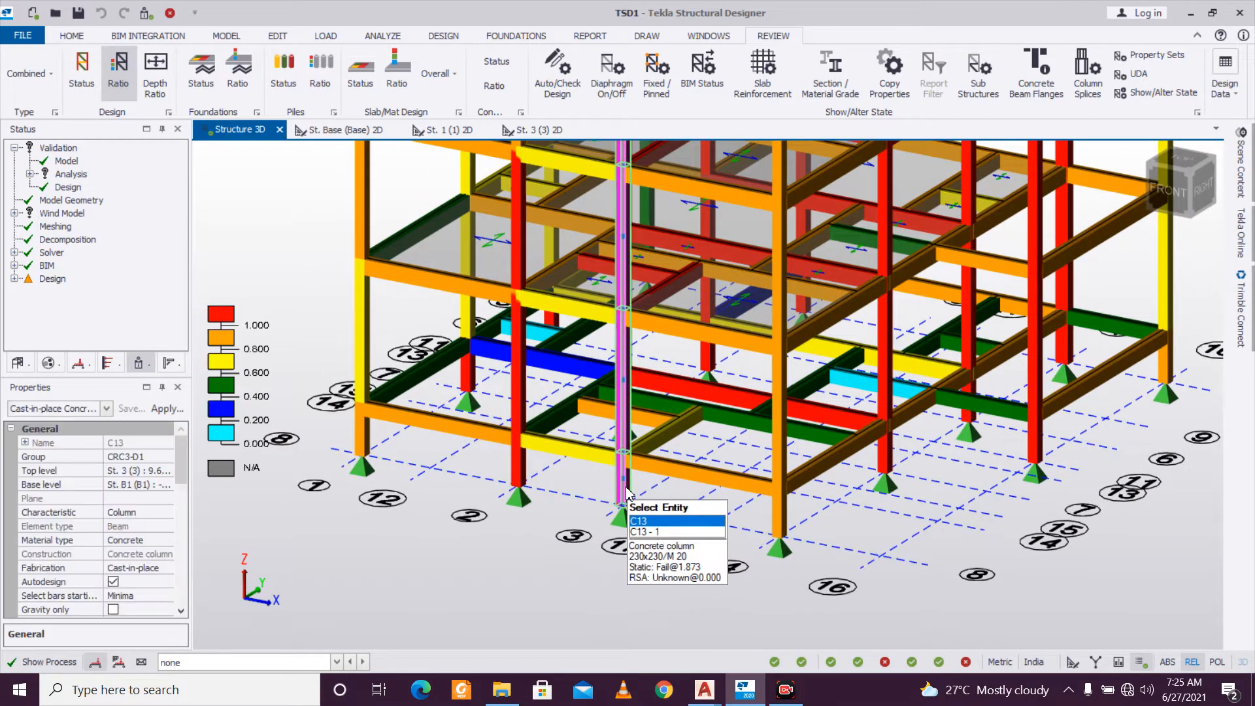
{"action": "left_click", "coordinate": [518, 481]}
{"action": "scroll", "coordinate": [656, 494], "scroll_direction": "down", "scroll_amount": 3}
{"action": "middle_click_drag", "start_coordinate": [690, 495], "coordinate": [542, 480]}
{"action": "middle_click_drag", "start_coordinate": [814, 497], "coordinate": [867, 537]}
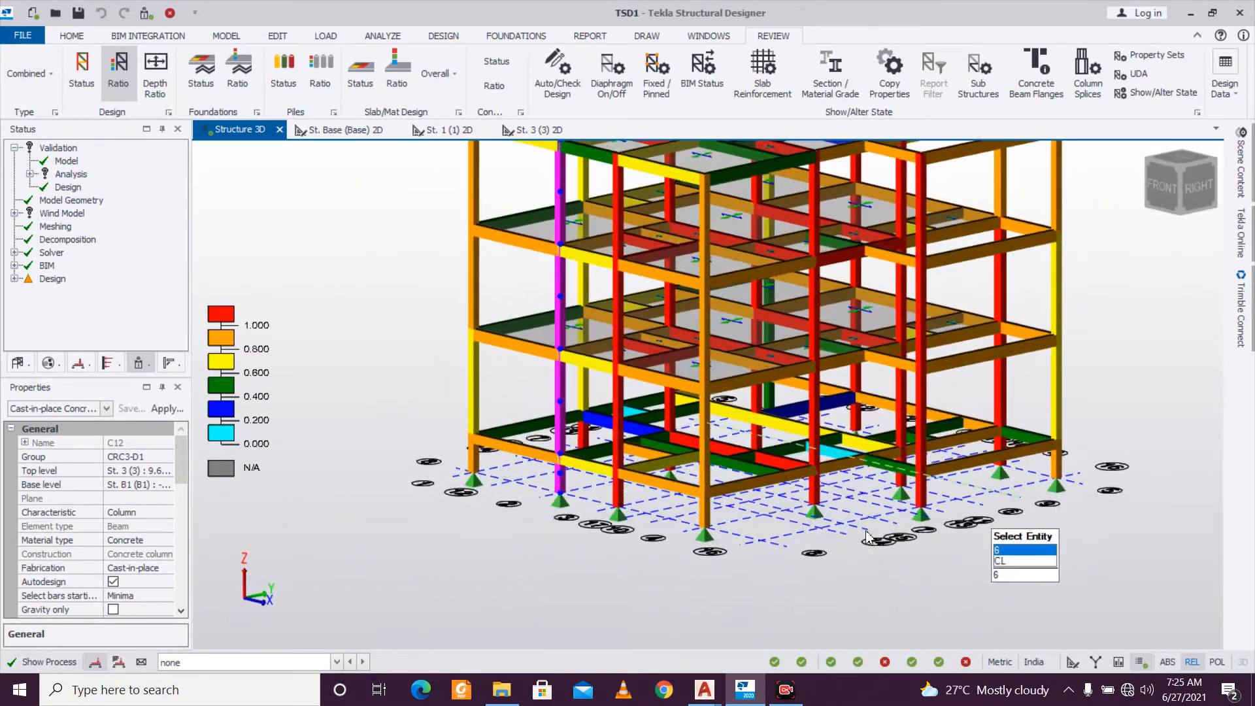
{"action": "left_click", "coordinate": [609, 489]}
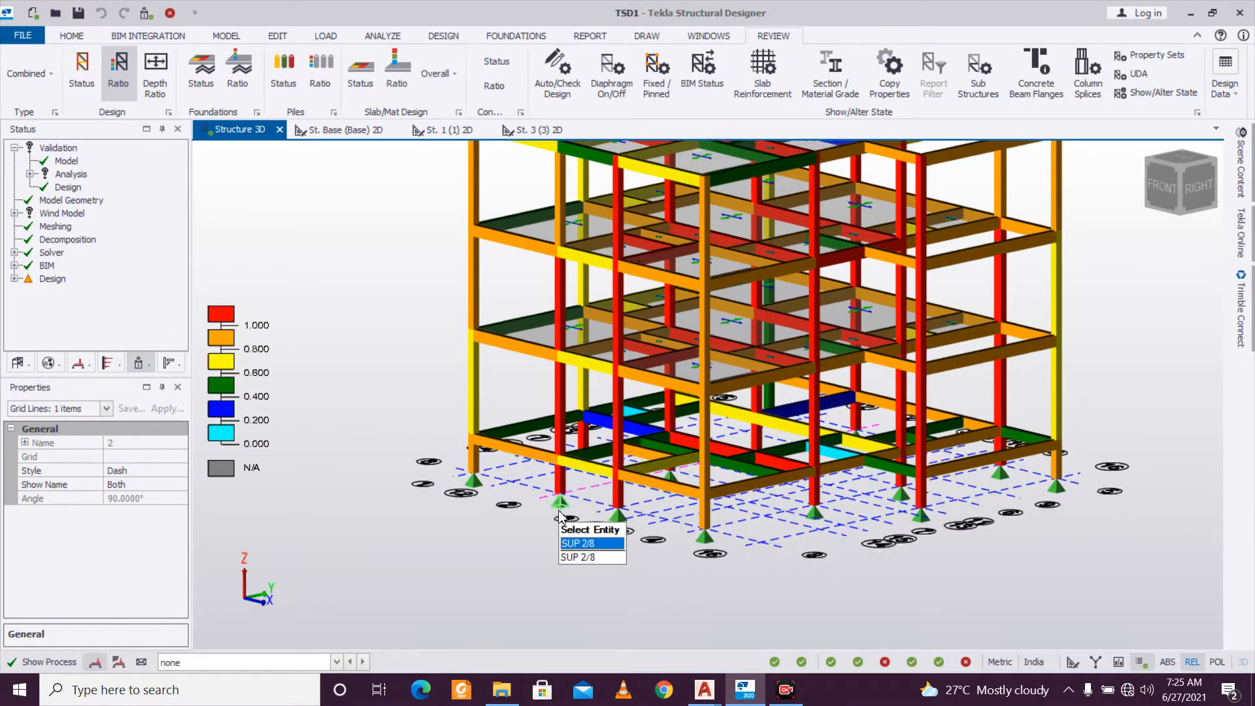
{"action": "scroll", "coordinate": [556, 516], "scroll_direction": "up", "scroll_amount": 3}
{"action": "scroll", "coordinate": [675, 530], "scroll_direction": "up", "scroll_amount": 1}
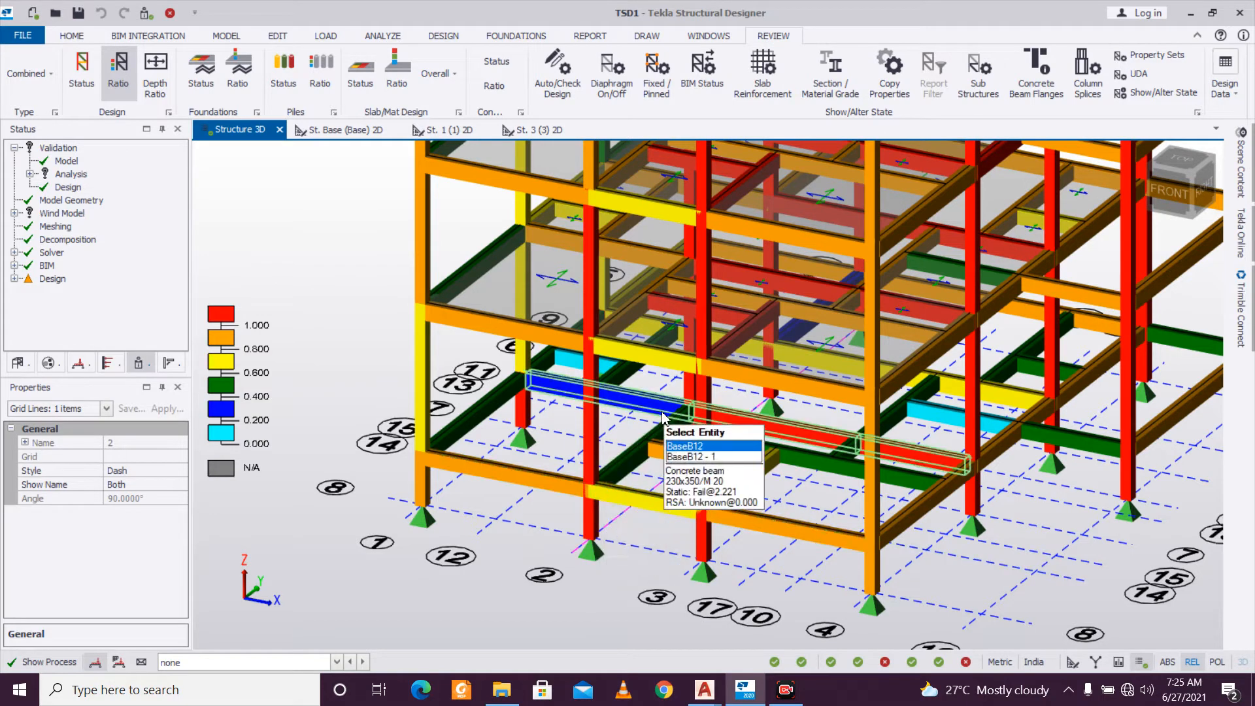
Switch to AutoCAD and inspect the column layout on the floor plan in Centerline dwg Metric.
{"action": "left_click", "coordinate": [706, 698]}
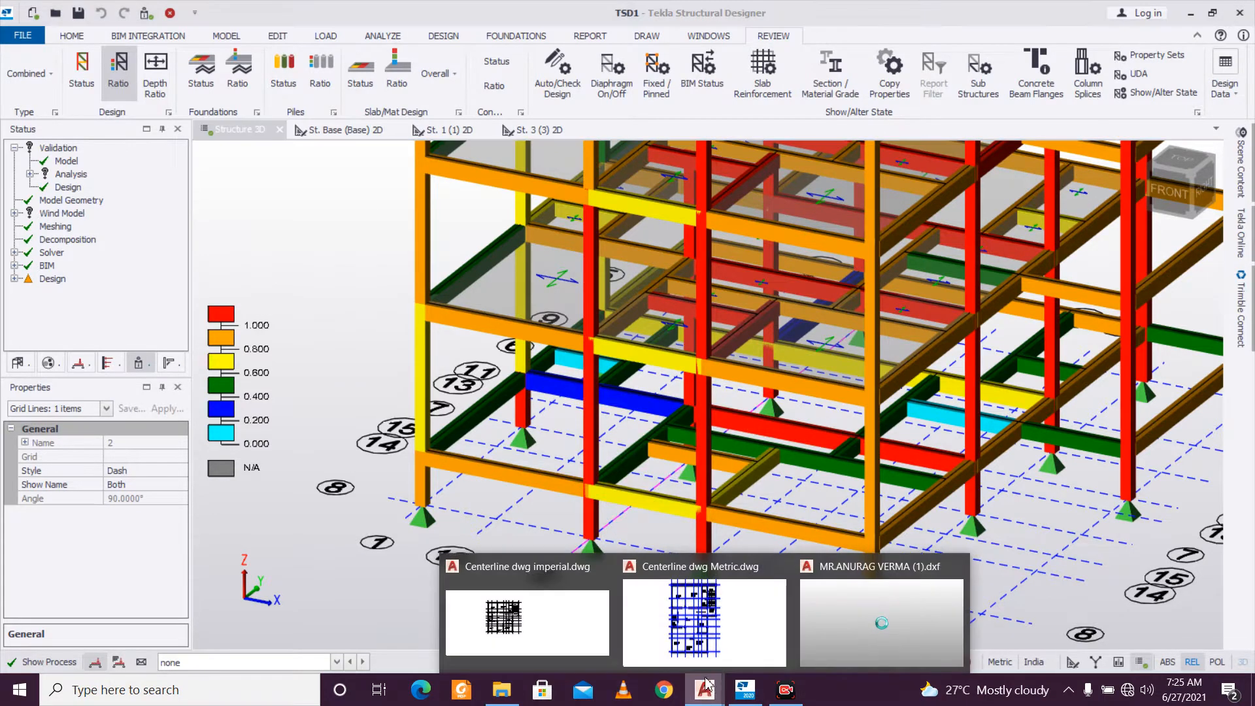
{"action": "left_click", "coordinate": [718, 628]}
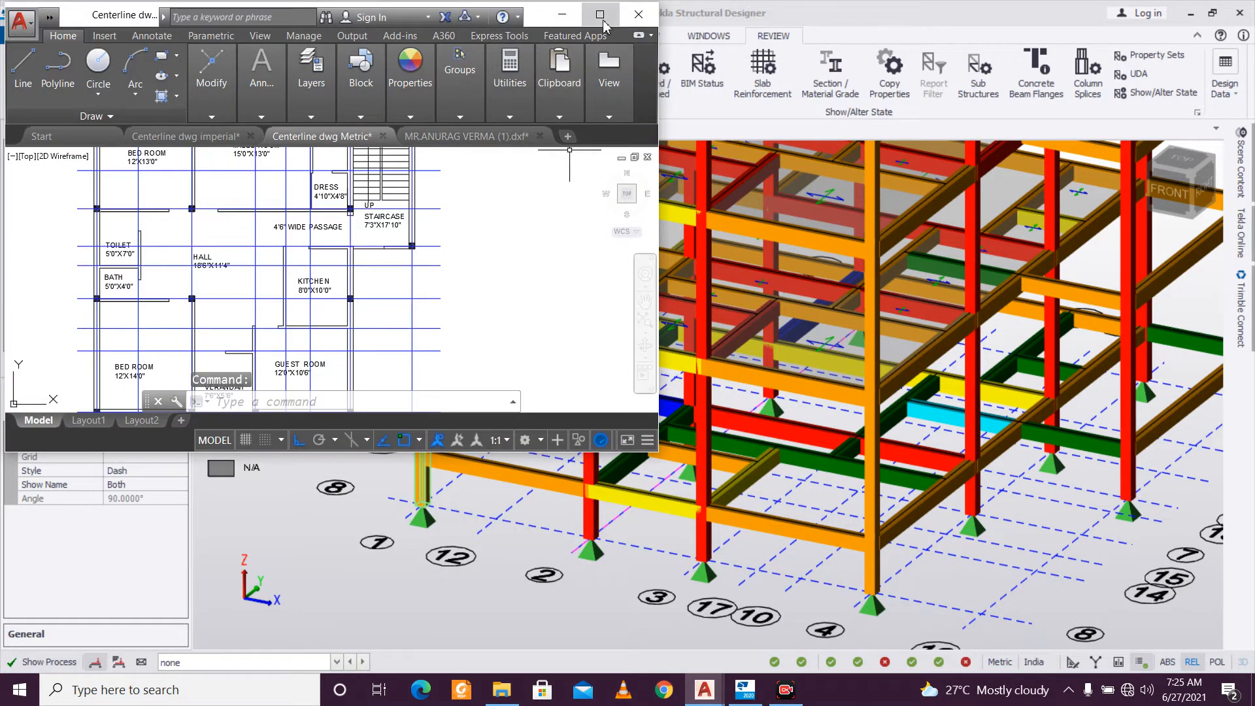
{"action": "left_click", "coordinate": [603, 21]}
{"action": "scroll", "coordinate": [486, 523], "scroll_direction": "up", "scroll_amount": 5}
{"action": "scroll", "coordinate": [518, 495], "scroll_direction": "down", "scroll_amount": 4}
{"action": "scroll", "coordinate": [488, 524], "scroll_direction": "up", "scroll_amount": 2}
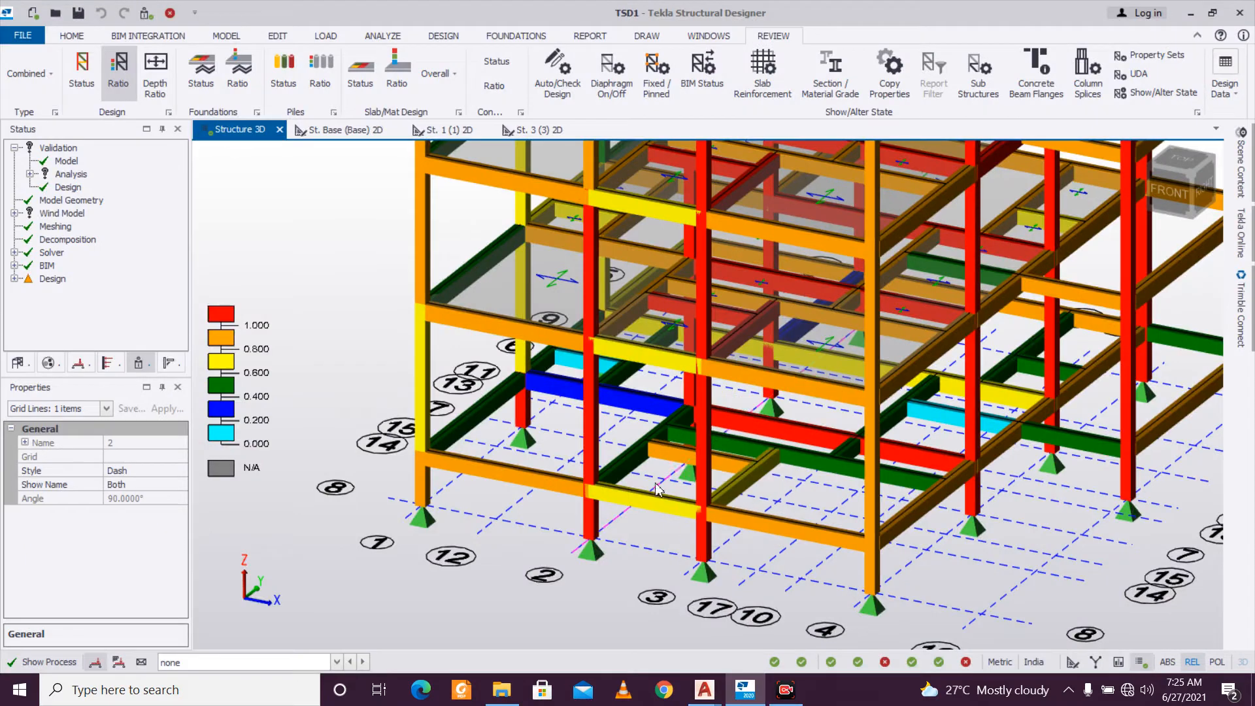
In Tekla Structural Designer, set the section of columns C12 and C13 to 230x250 with a 250 mm depth.
{"action": "left_click", "coordinate": [647, 523]}
{"action": "left_click", "coordinate": [703, 530]}
{"action": "left_click_drag", "start_coordinate": [182, 465], "coordinate": [177, 516]}
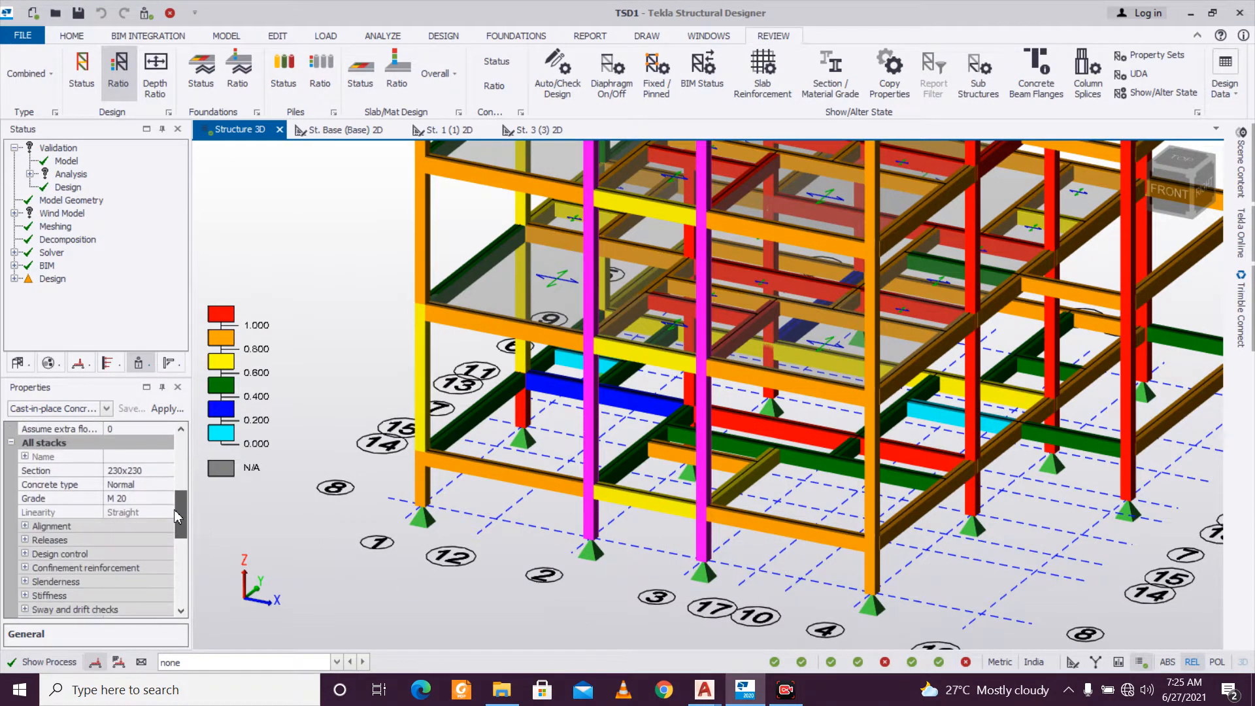
{"action": "left_click", "coordinate": [157, 470]}
{"action": "left_click", "coordinate": [167, 471]}
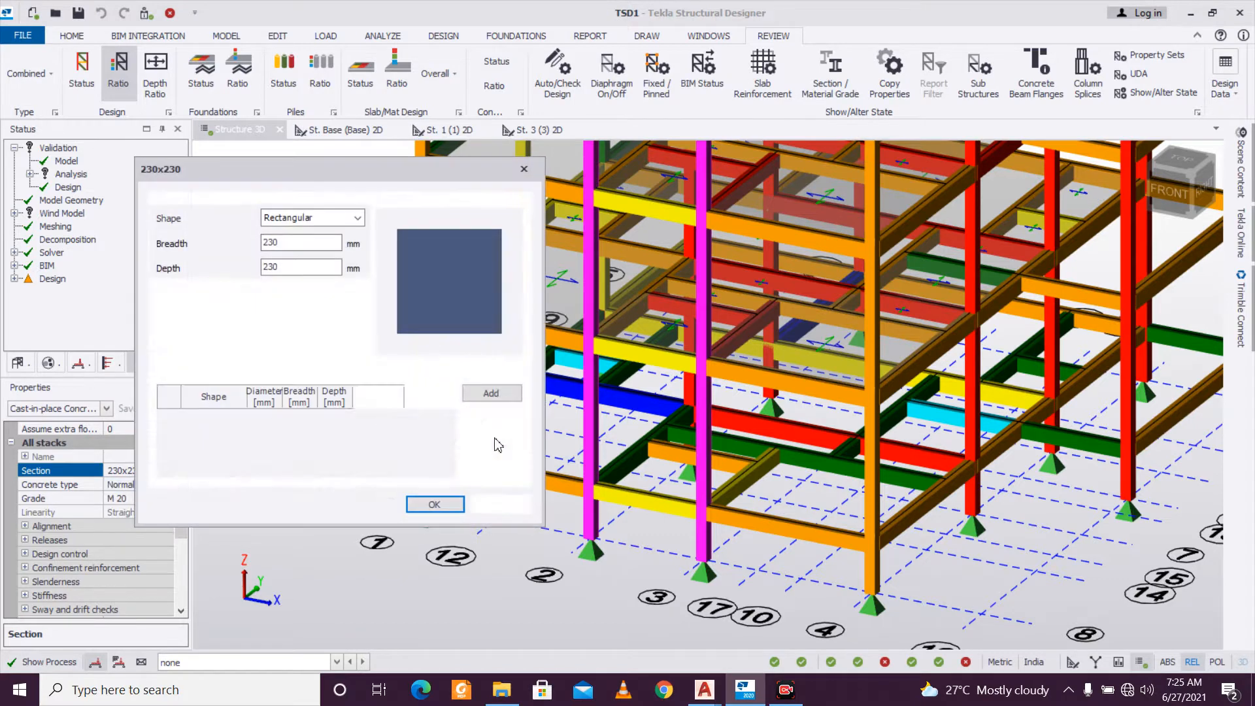
{"action": "type", "text": "250"}
{"action": "left_click", "coordinate": [434, 505]}
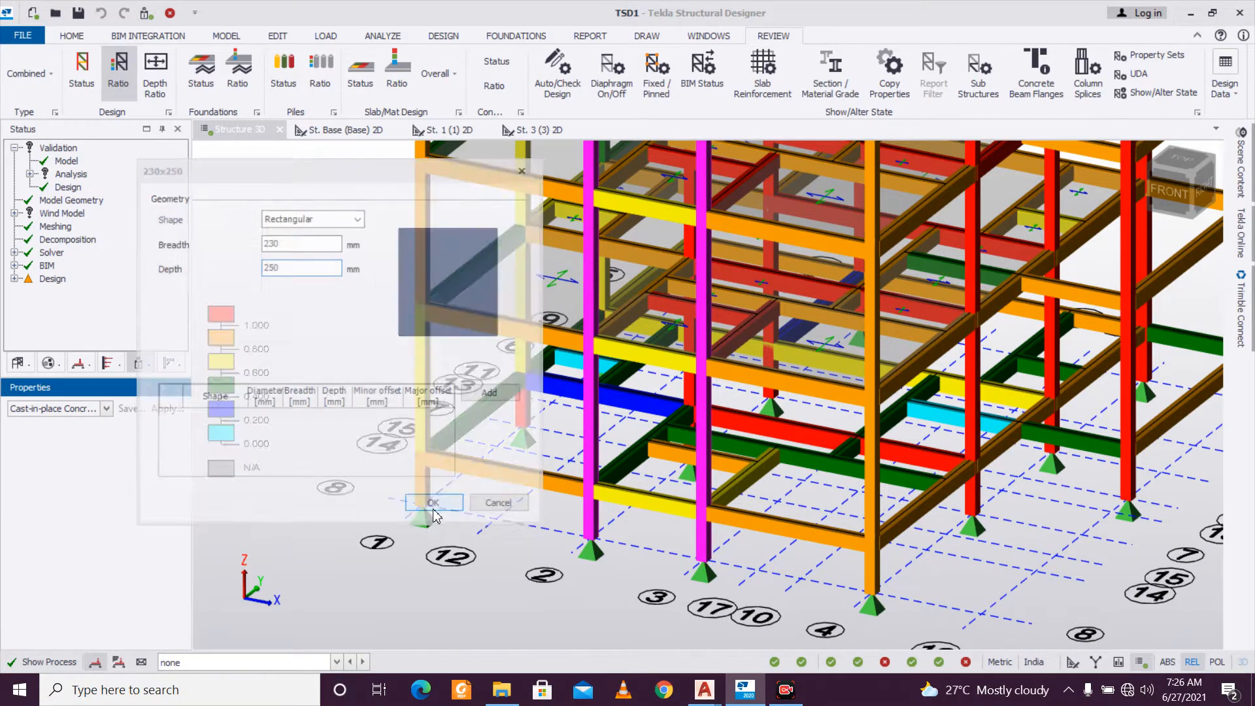
Run a static design on the selected columns C12 and C13.
{"action": "right_click", "coordinate": [585, 518]}
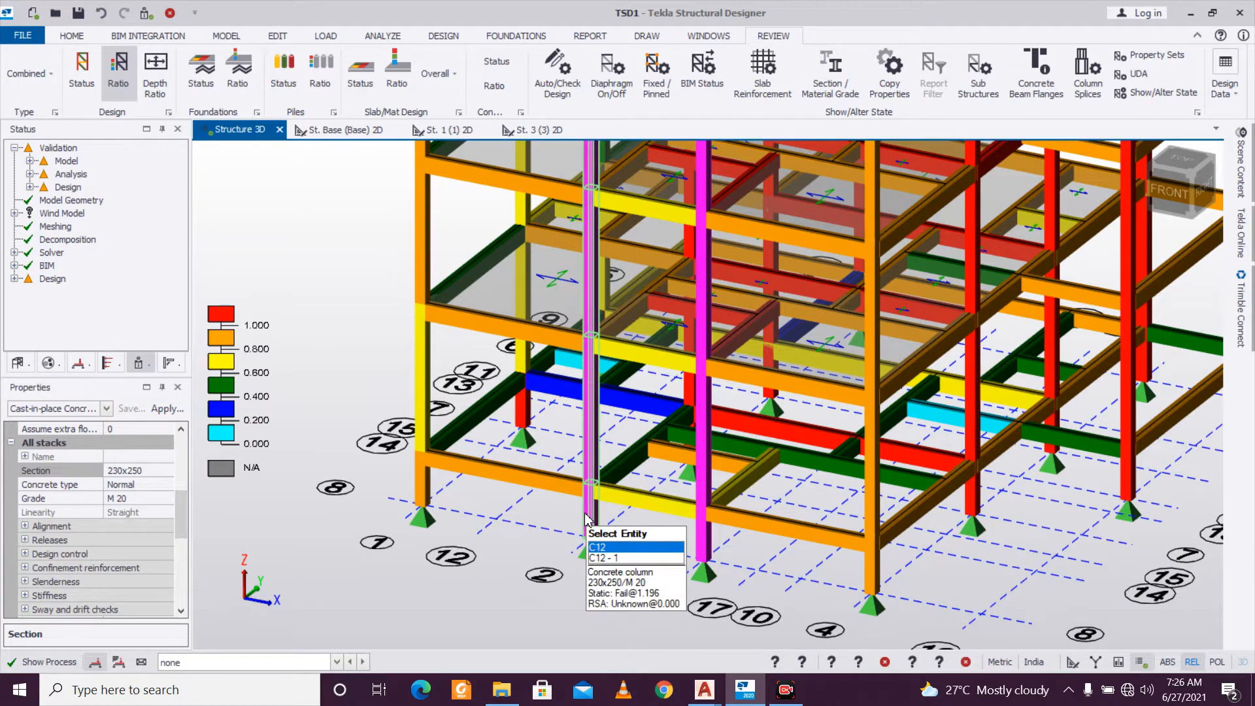
{"action": "mouse_move", "coordinate": [708, 377]}
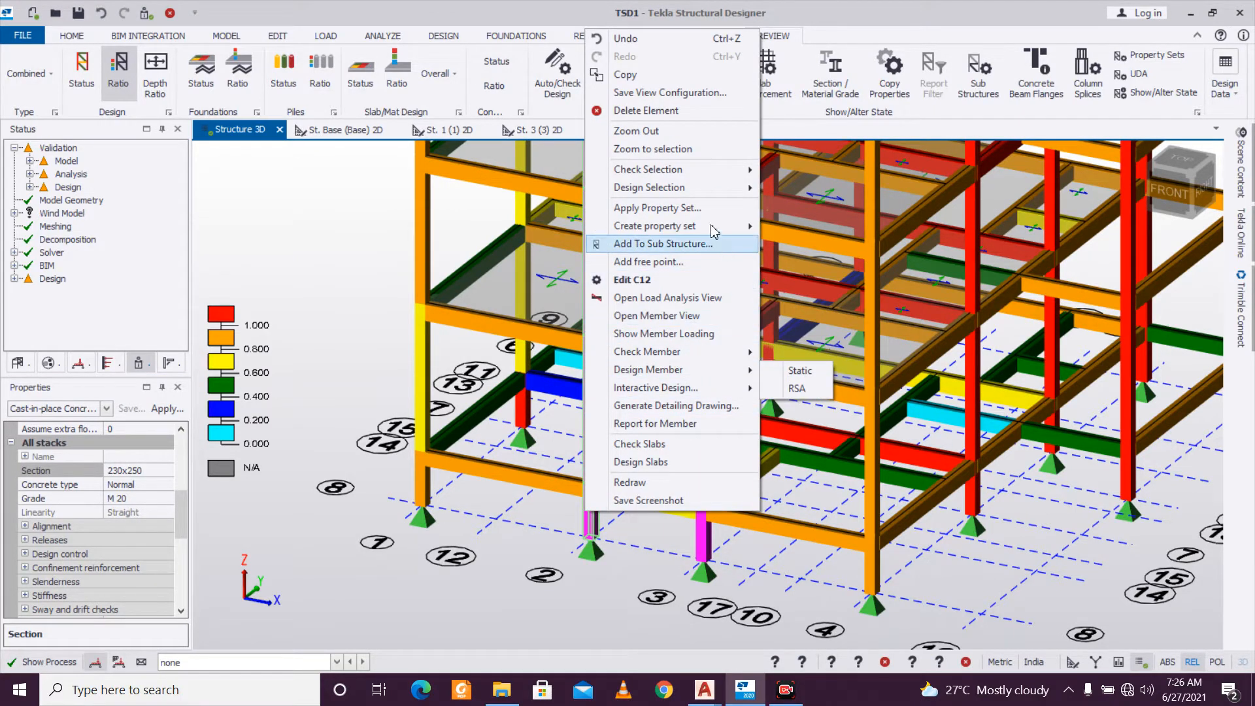
{"action": "mouse_move", "coordinate": [712, 200]}
{"action": "left_click", "coordinate": [784, 190]}
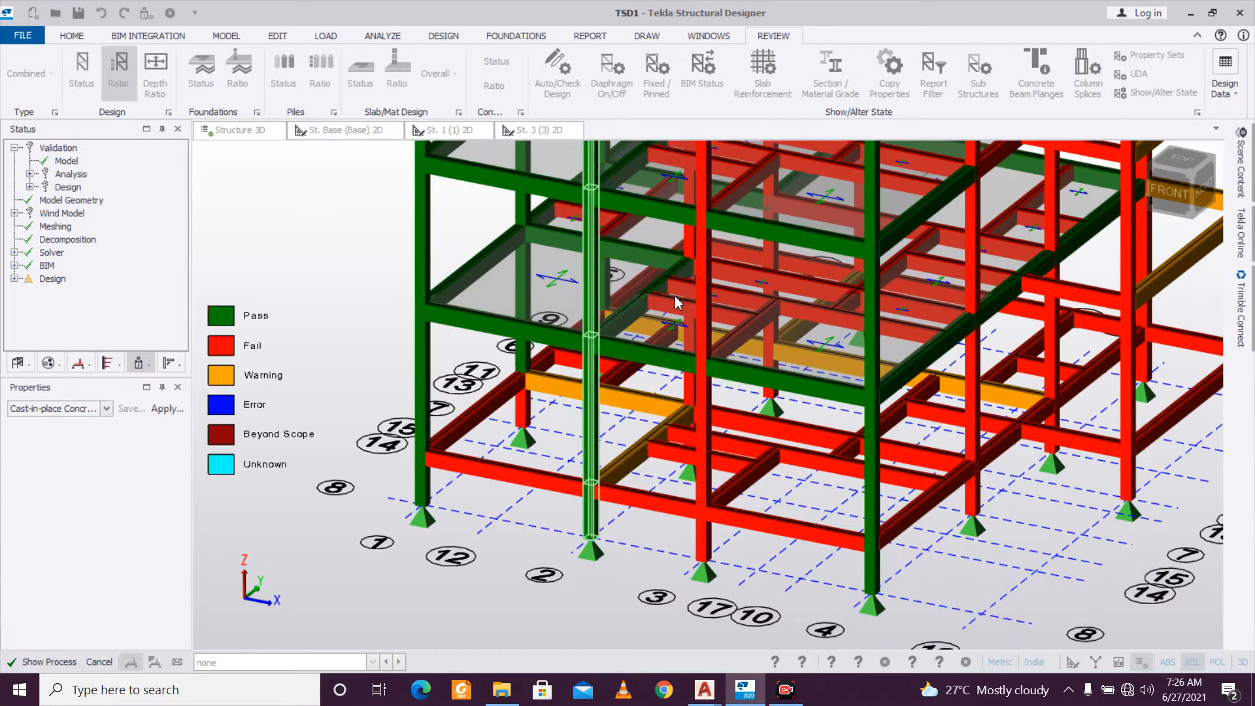
{"action": "left_click", "coordinate": [624, 582]}
Run the static member design for column C12 and view its results.
{"action": "mouse_move", "coordinate": [599, 533]}
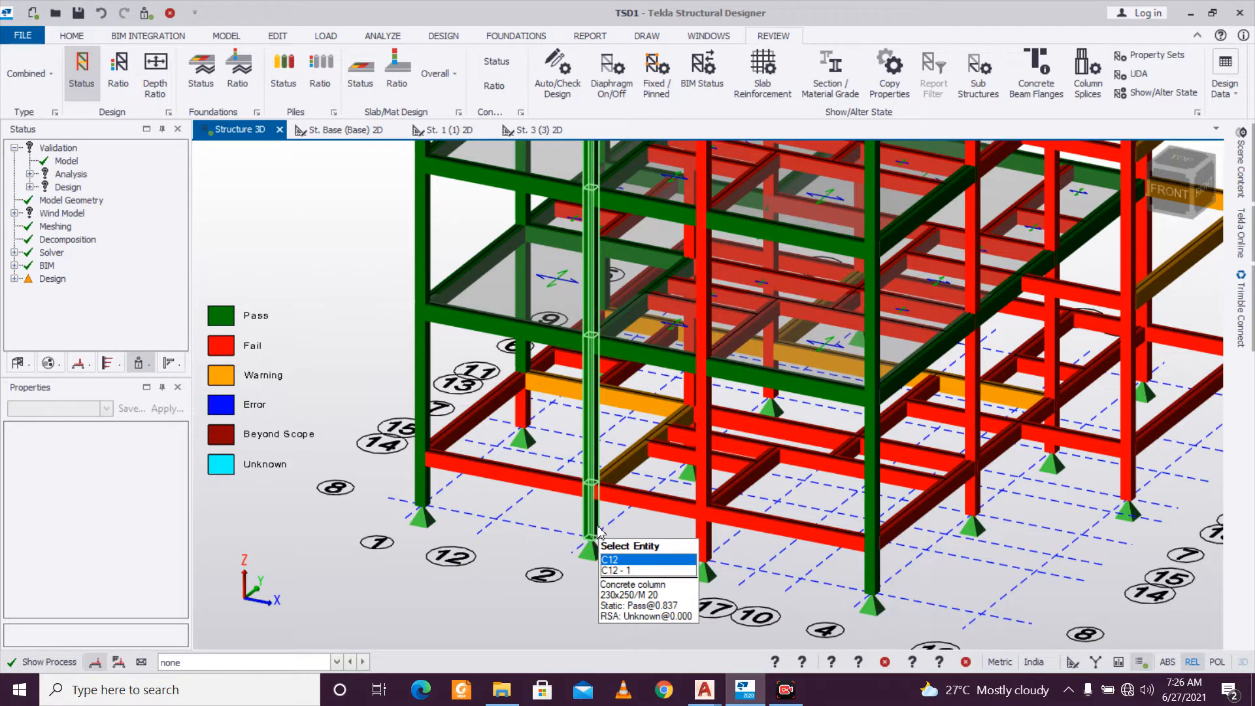
{"action": "left_click", "coordinate": [599, 531]}
{"action": "right_click", "coordinate": [599, 530]}
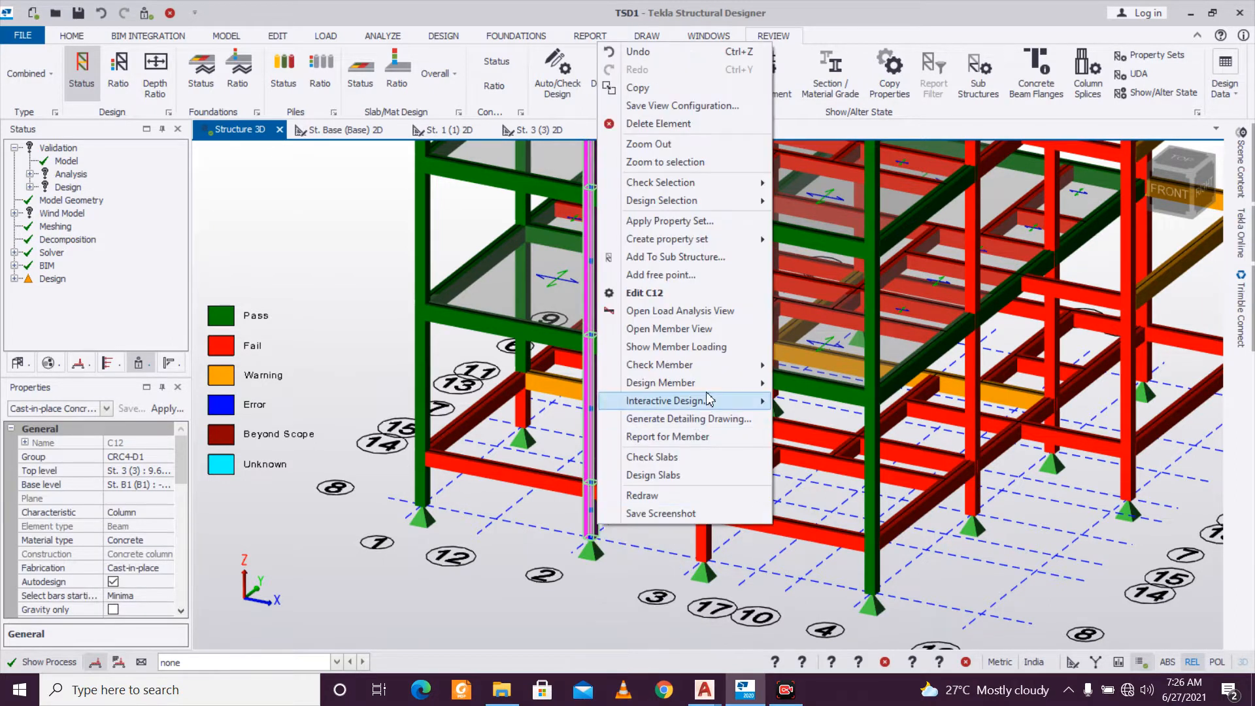
{"action": "mouse_move", "coordinate": [715, 391]}
{"action": "left_click", "coordinate": [800, 385]}
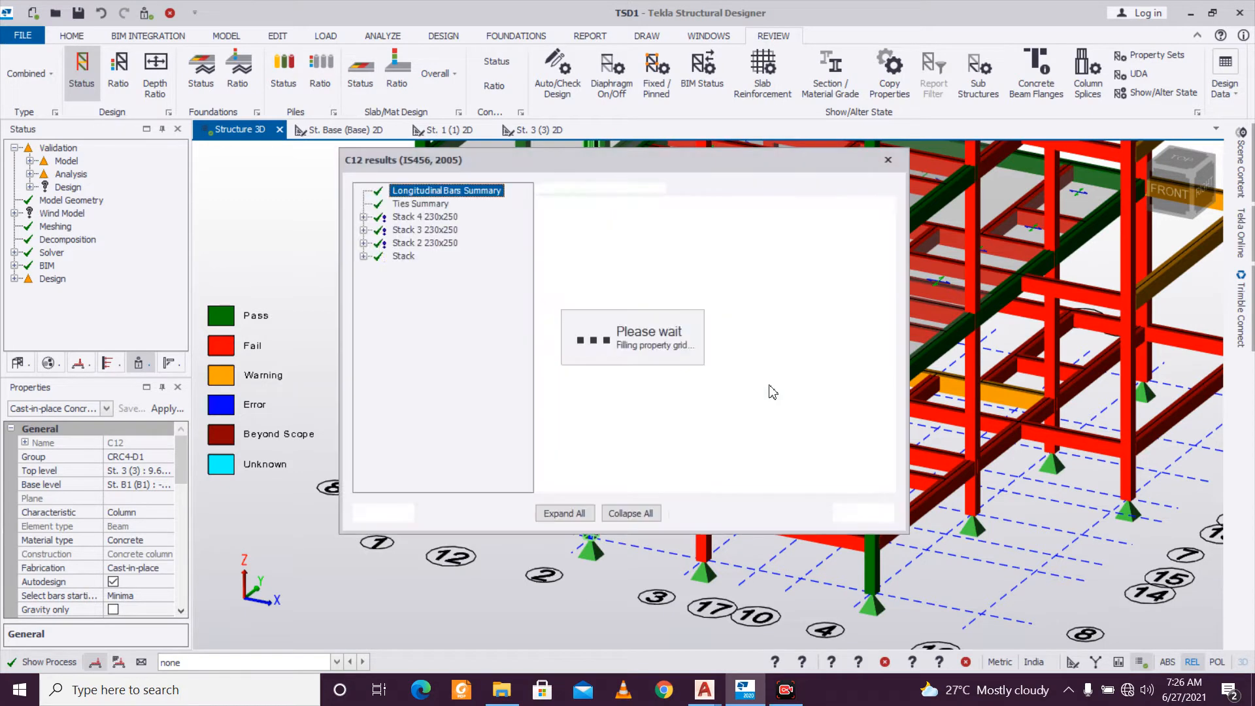
{"action": "left_click", "coordinate": [889, 160]}
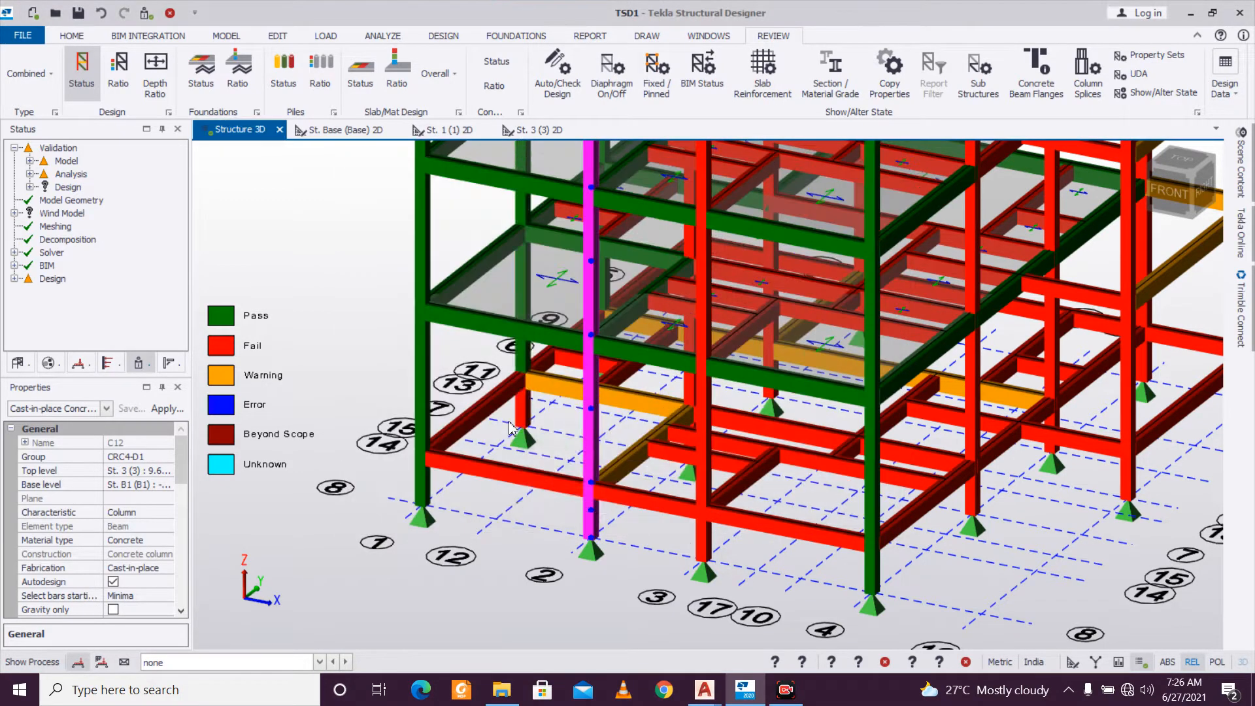
Run the static member design for corner column C11 and review its longitudinal bars summary.
{"action": "left_click", "coordinate": [428, 478]}
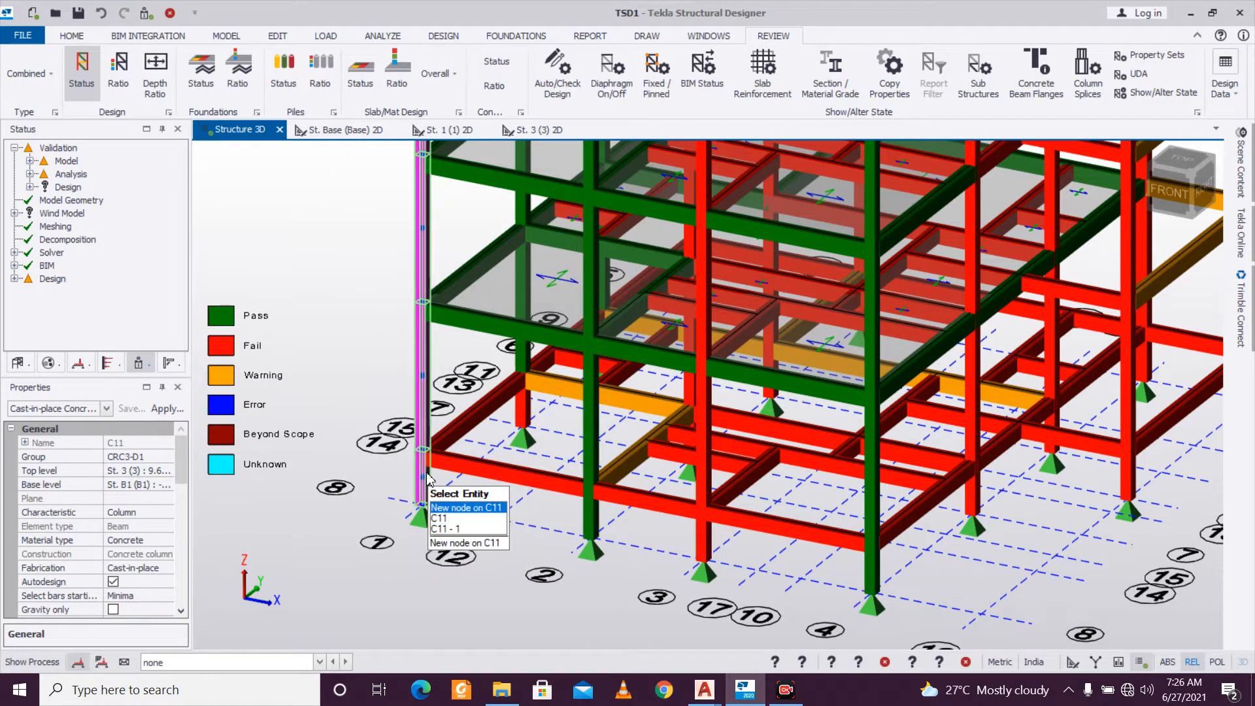
{"action": "right_click", "coordinate": [428, 478]}
{"action": "mouse_move", "coordinate": [532, 363]}
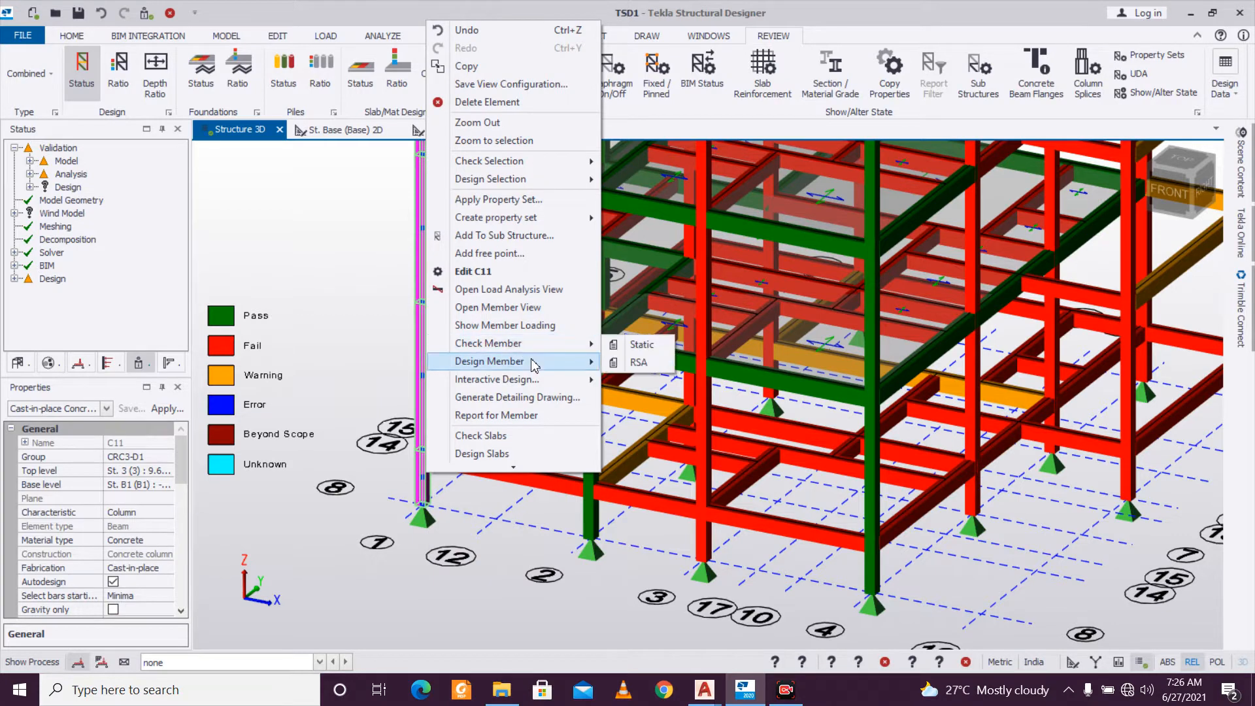
{"action": "left_click", "coordinate": [612, 364]}
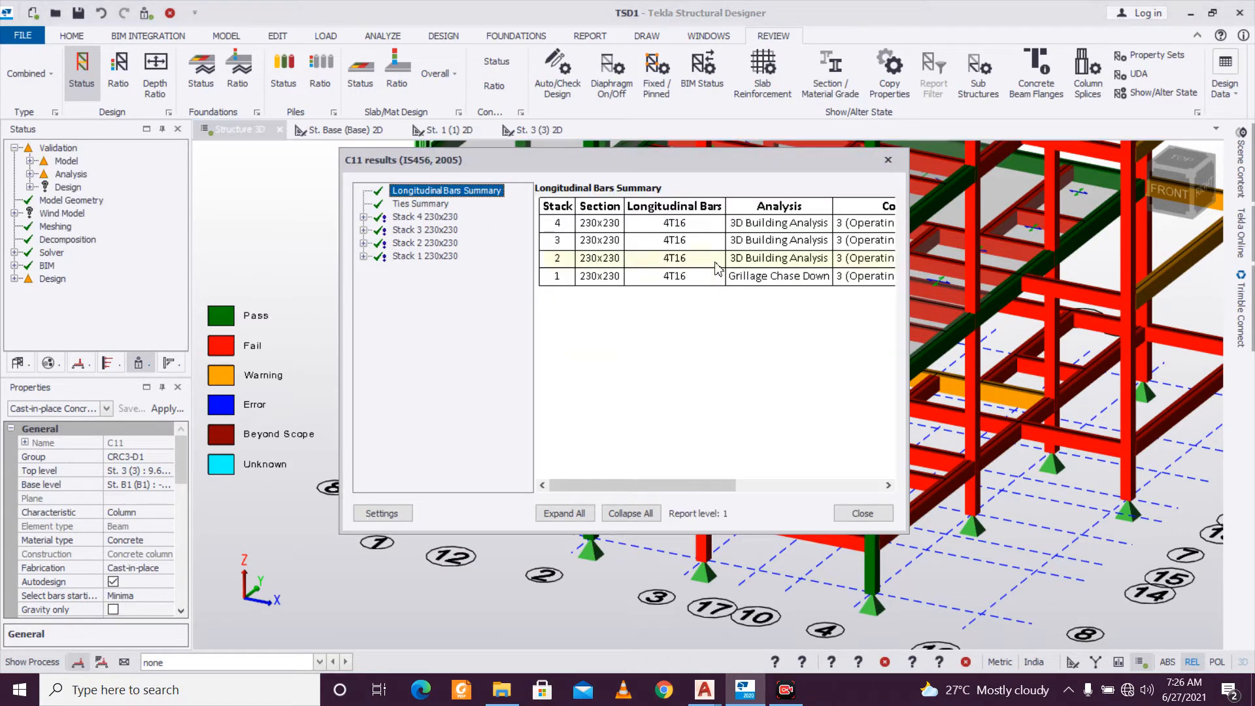
{"action": "left_click", "coordinate": [890, 163]}
Run the static design for corner column C14 and review its longitudinal bars summary.
{"action": "scroll", "coordinate": [694, 585], "scroll_direction": "up", "scroll_amount": 3}
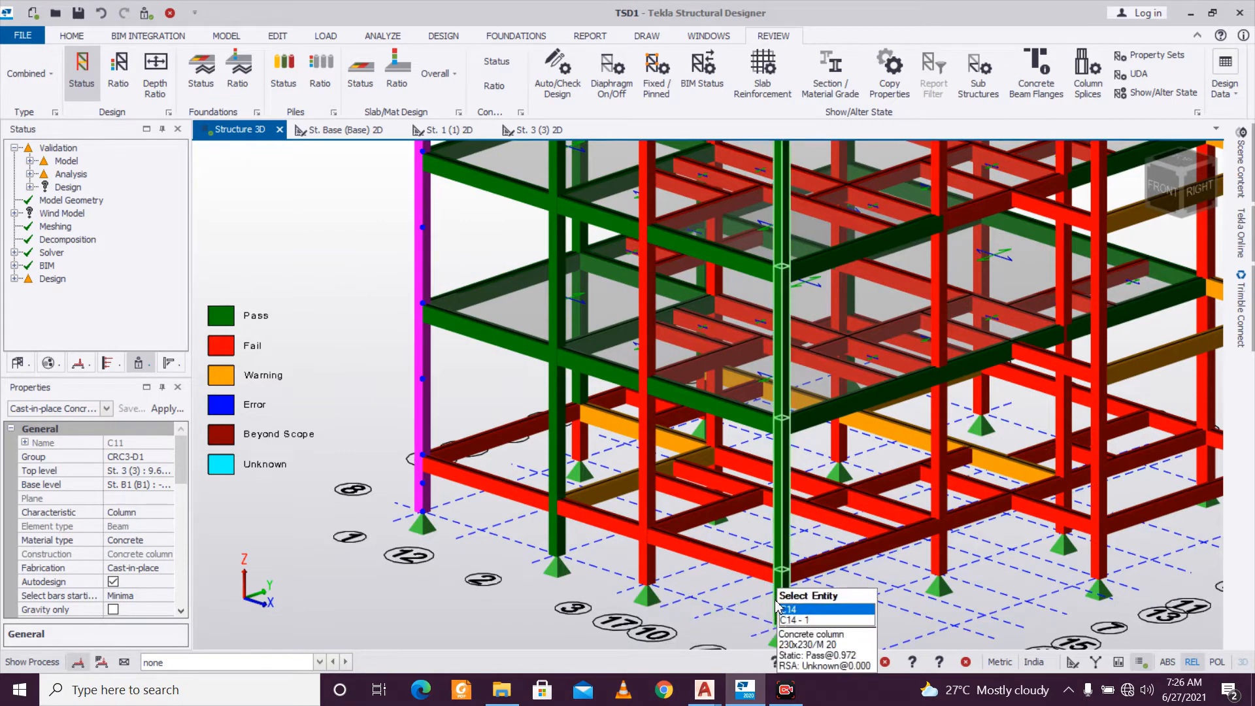
{"action": "left_click", "coordinate": [776, 605]}
{"action": "right_click", "coordinate": [777, 605]}
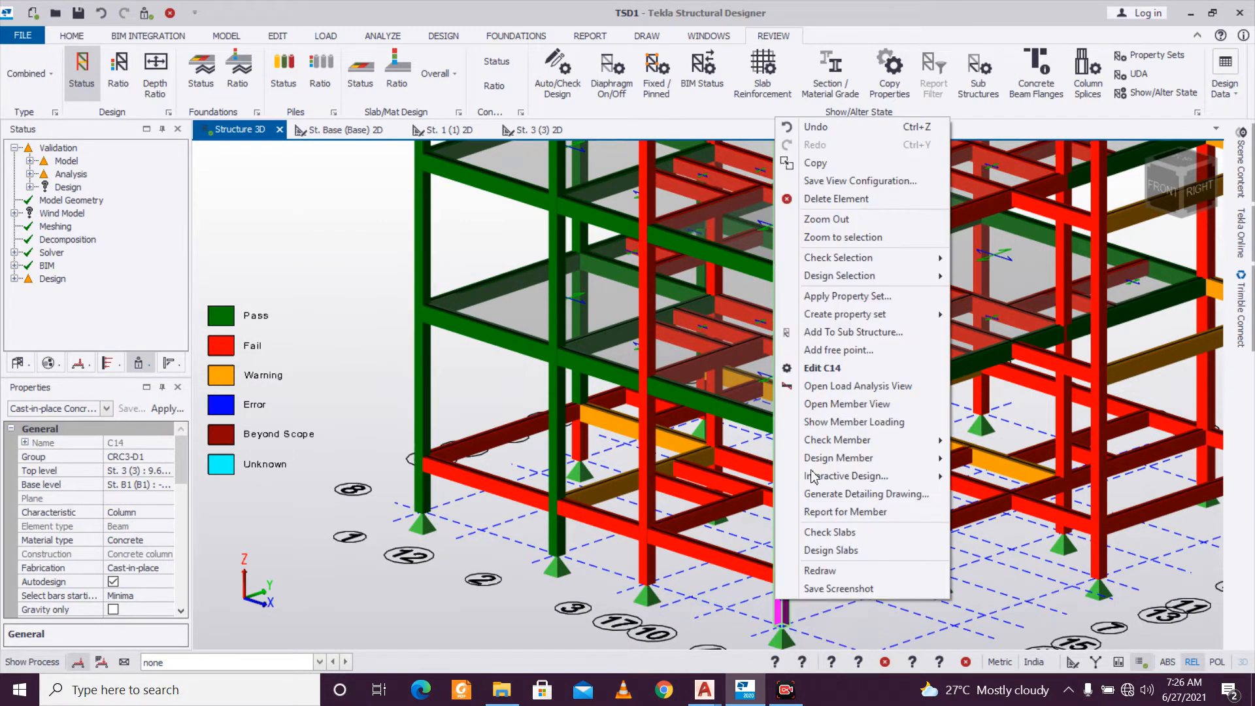
{"action": "mouse_move", "coordinate": [878, 279]}
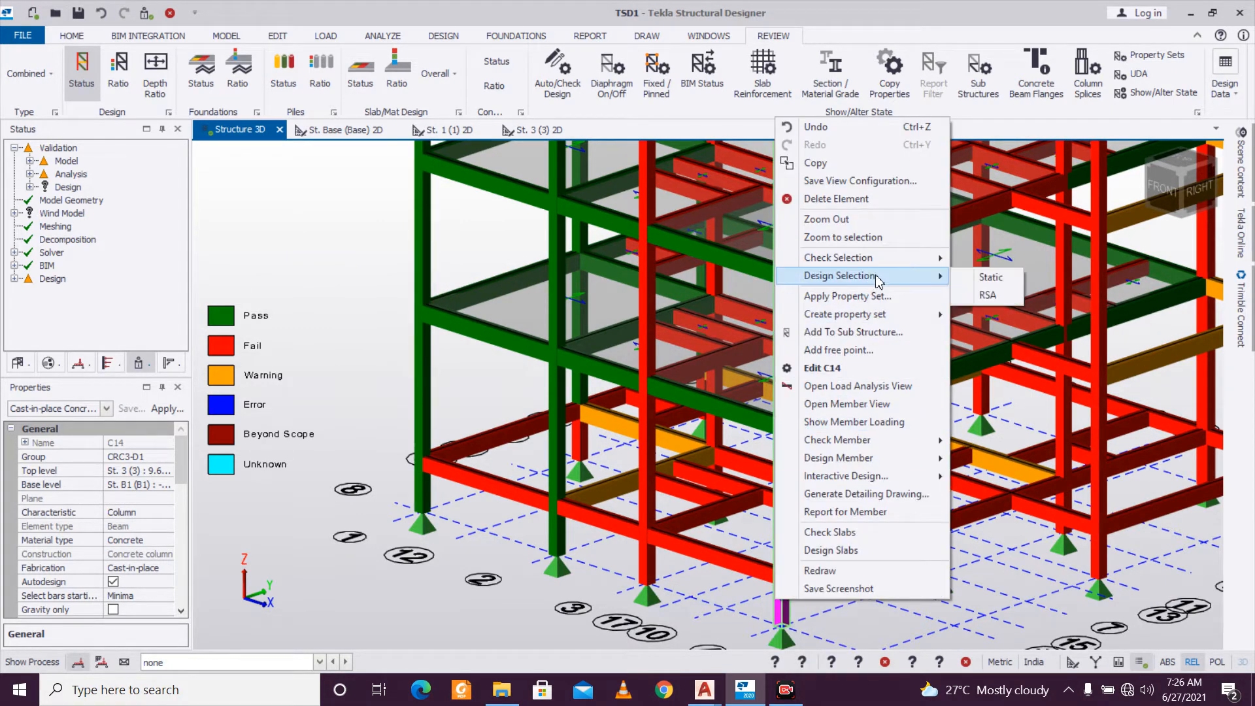
{"action": "left_click", "coordinate": [981, 280]}
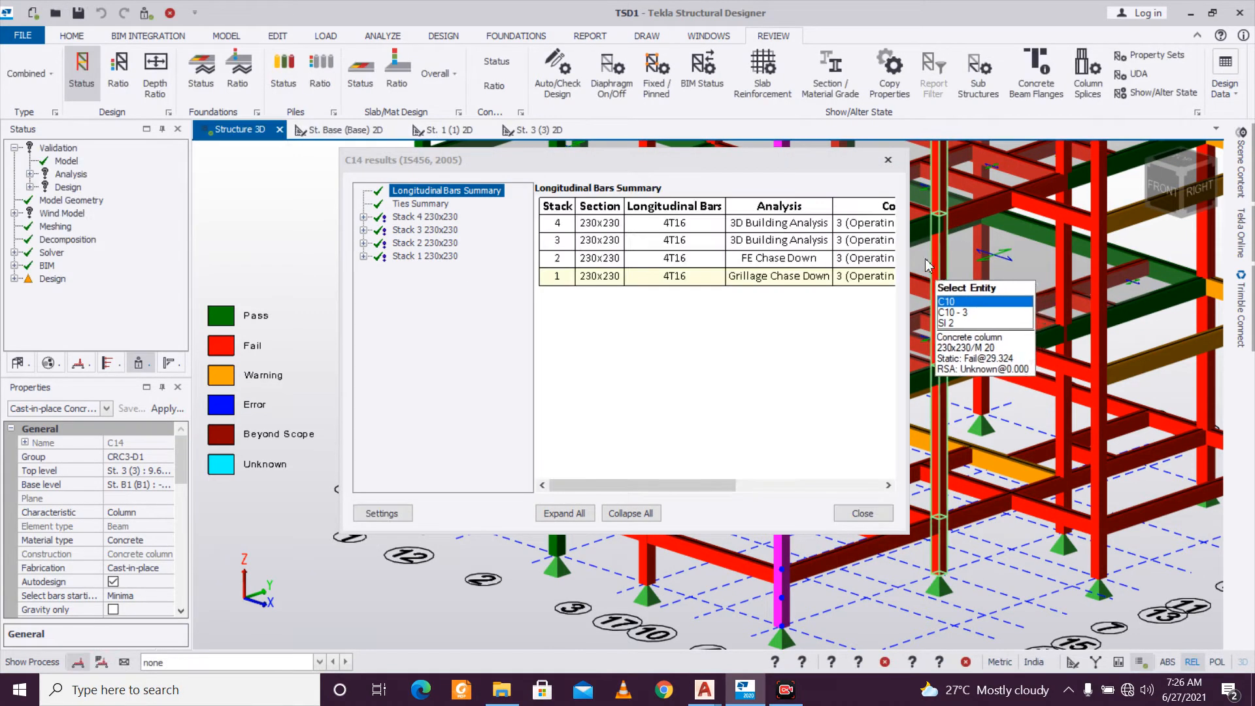
{"action": "left_click", "coordinate": [888, 160]}
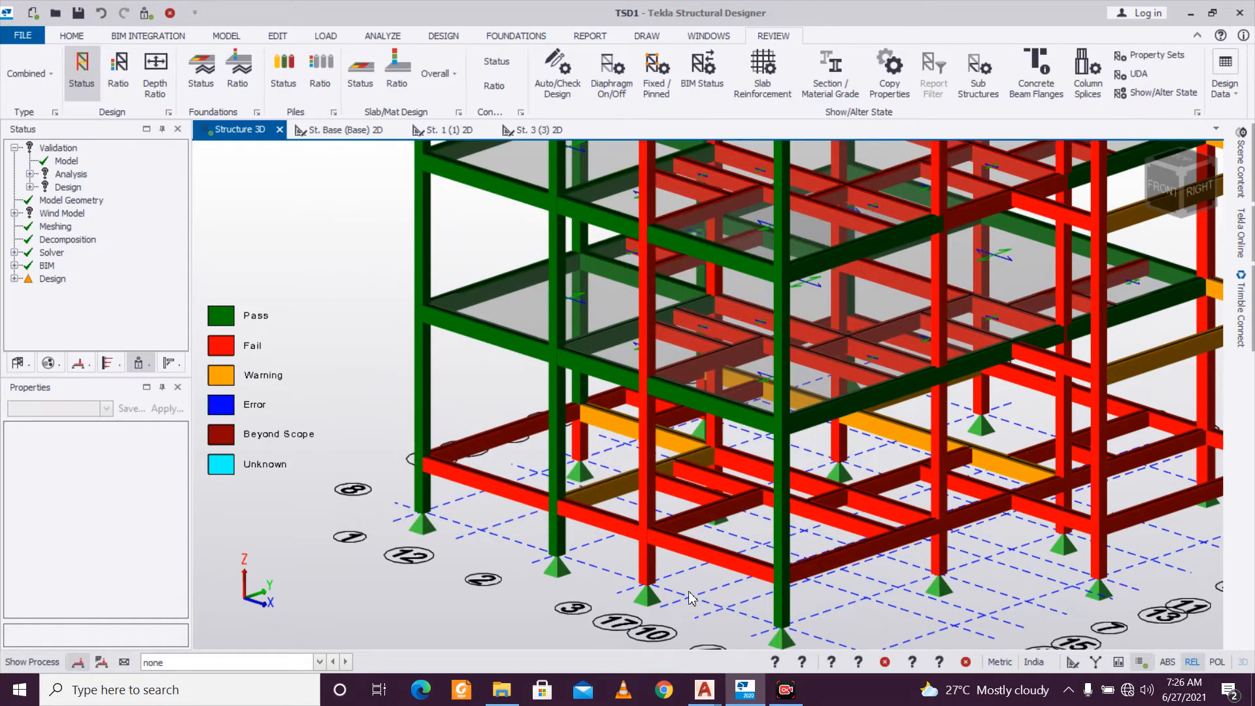
Change the section of column C10 to 250x230 by setting a 250 mm breadth.
{"action": "scroll", "coordinate": [664, 571], "scroll_direction": "down", "scroll_amount": 3}
{"action": "right_click_drag", "start_coordinate": [807, 563], "coordinate": [774, 561]}
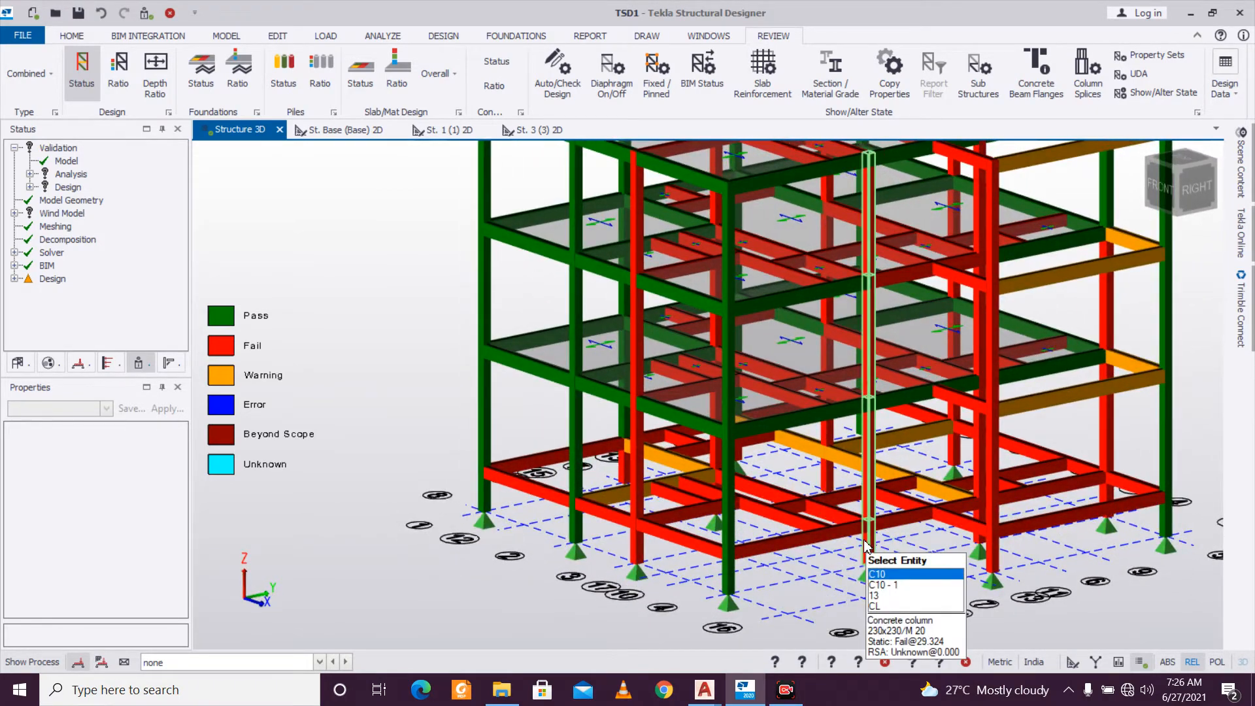
{"action": "right_click_drag", "start_coordinate": [865, 544], "coordinate": [817, 561]}
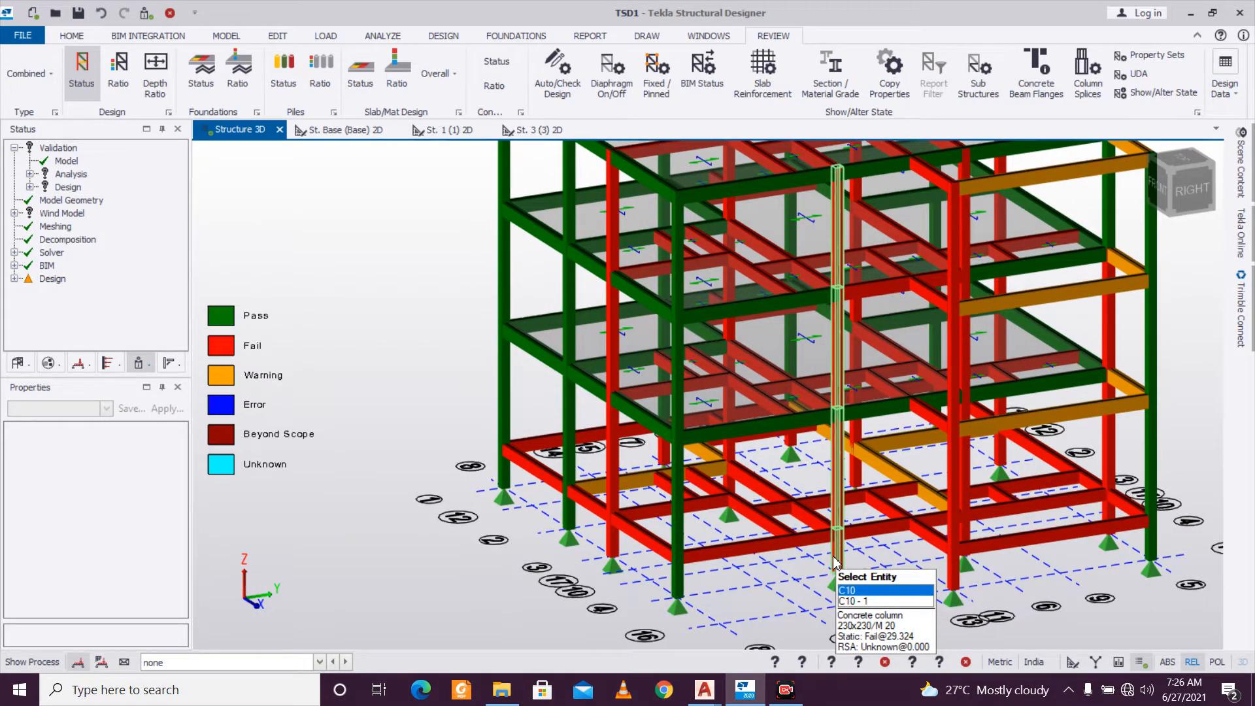
{"action": "left_click", "coordinate": [835, 560]}
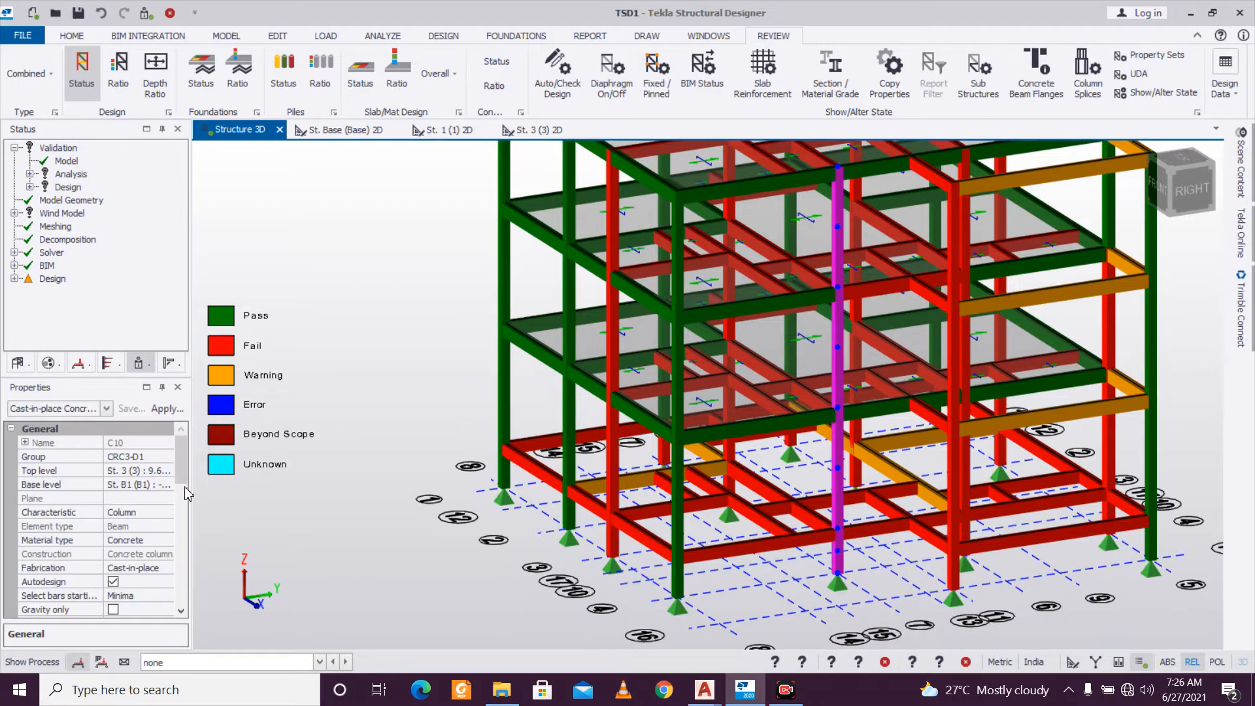
{"action": "left_click_drag", "start_coordinate": [183, 472], "coordinate": [194, 528]}
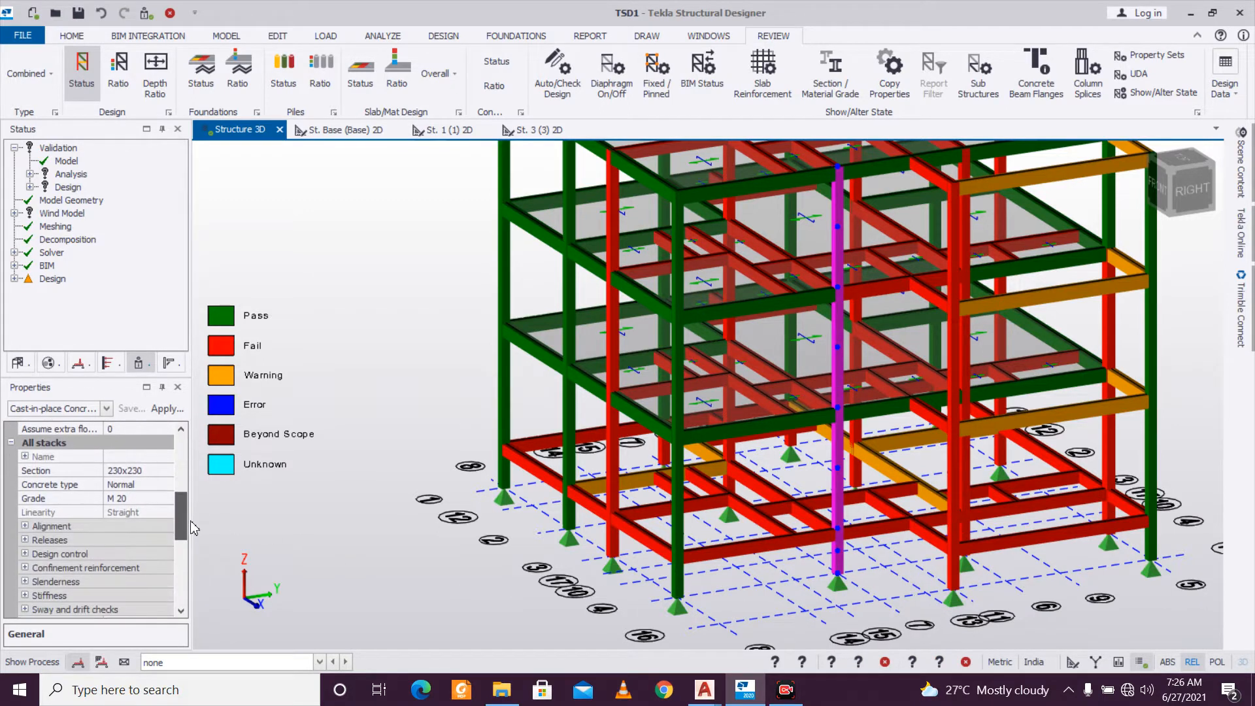
{"action": "left_click", "coordinate": [168, 471]}
{"action": "left_click", "coordinate": [167, 472]}
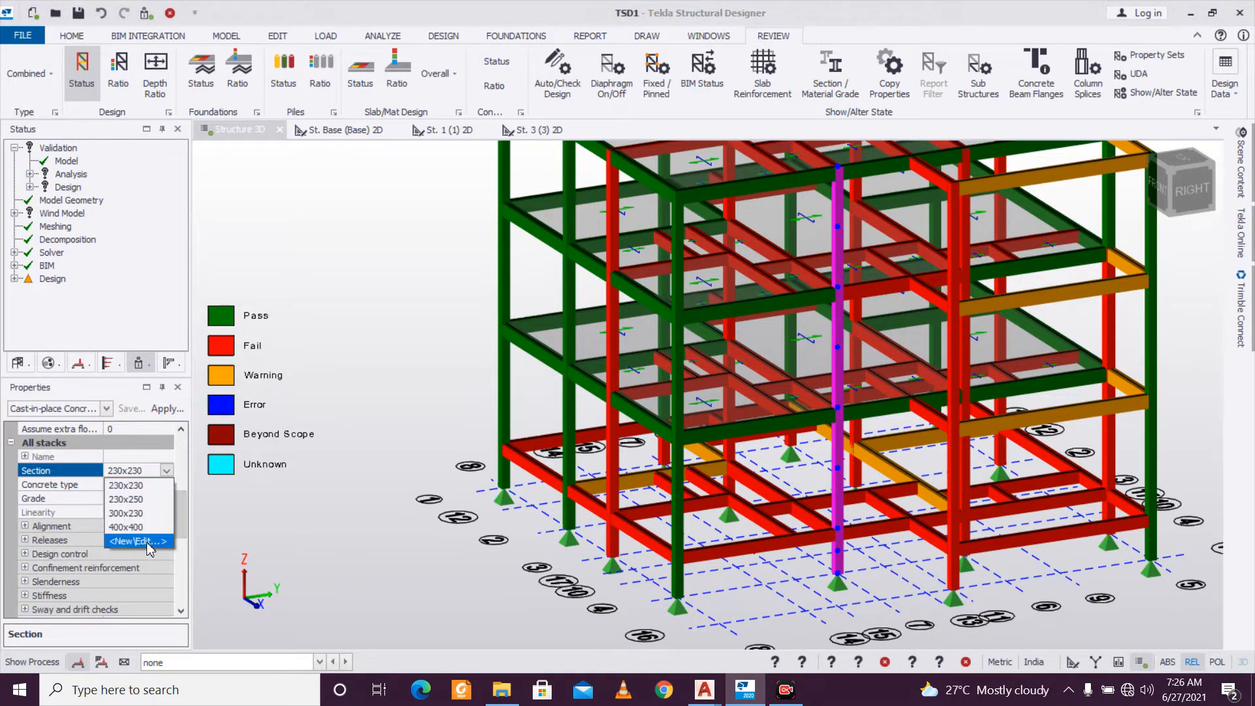
{"action": "left_click", "coordinate": [138, 541]}
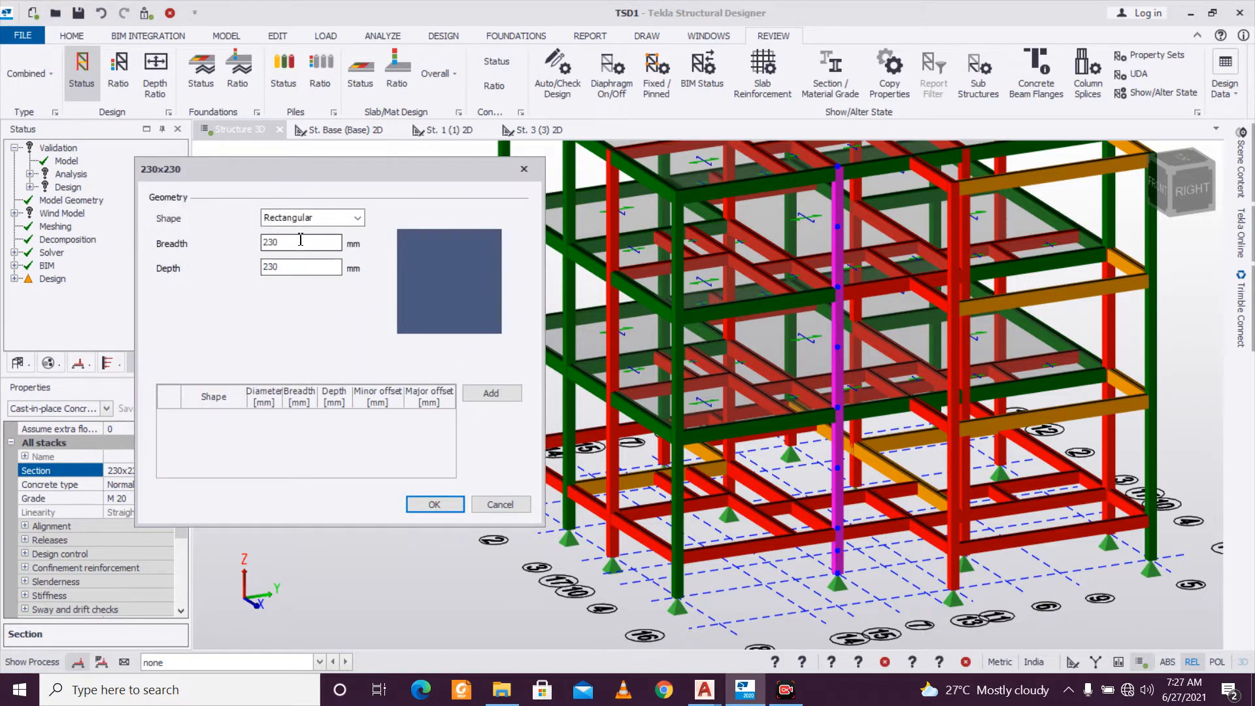
{"action": "type", "text": "250"}
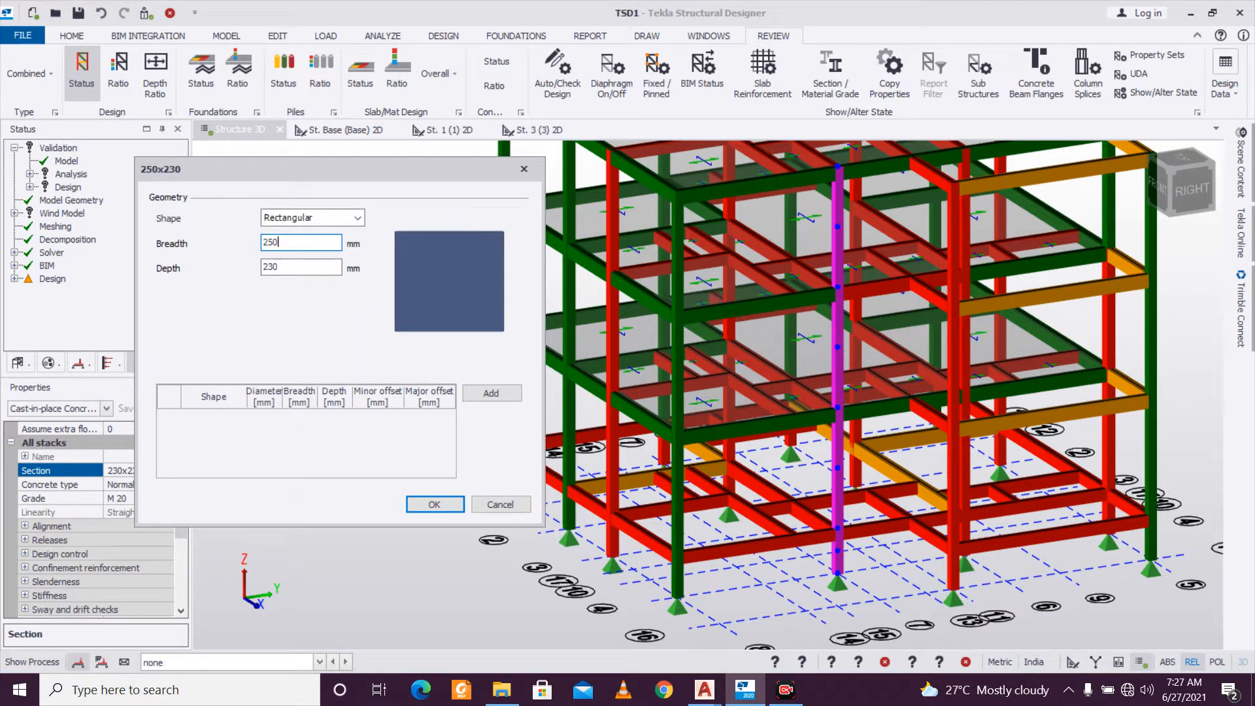
{"action": "left_click", "coordinate": [434, 504]}
{"action": "right_click_drag", "start_coordinate": [740, 540], "coordinate": [823, 544]}
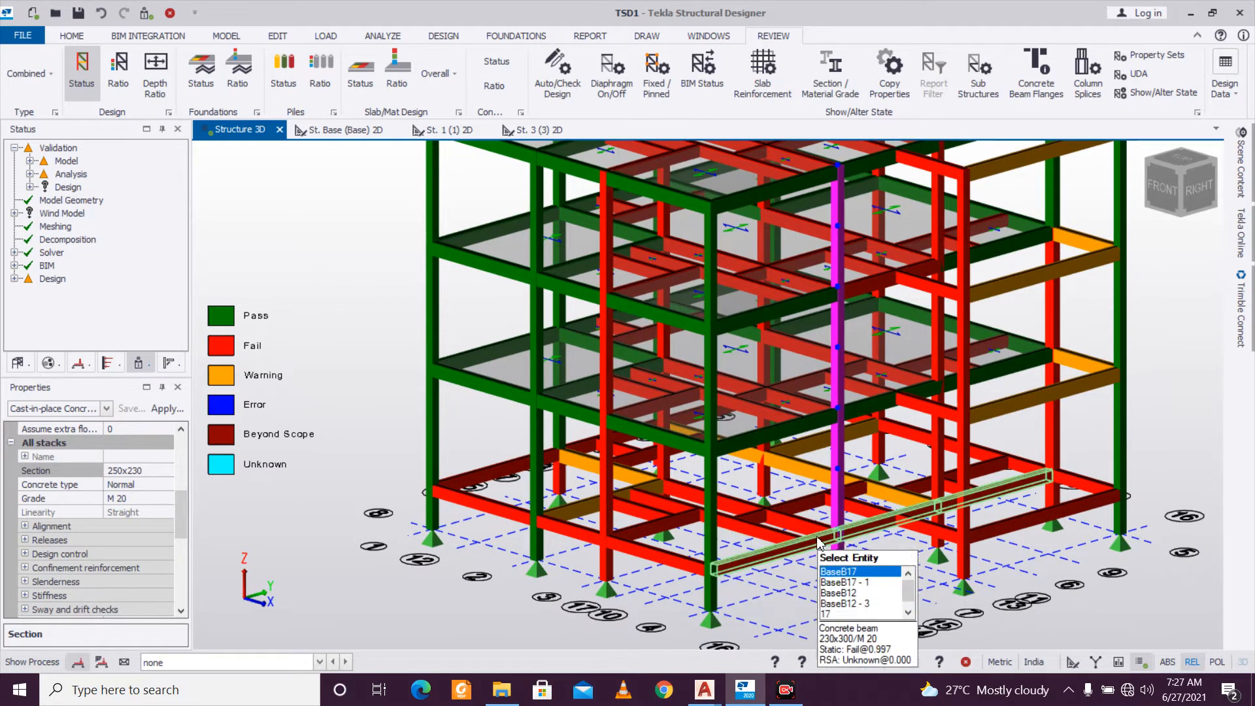
Run the static member design for column C10 and review its longitudinal bars summary.
{"action": "mouse_move", "coordinate": [840, 504]}
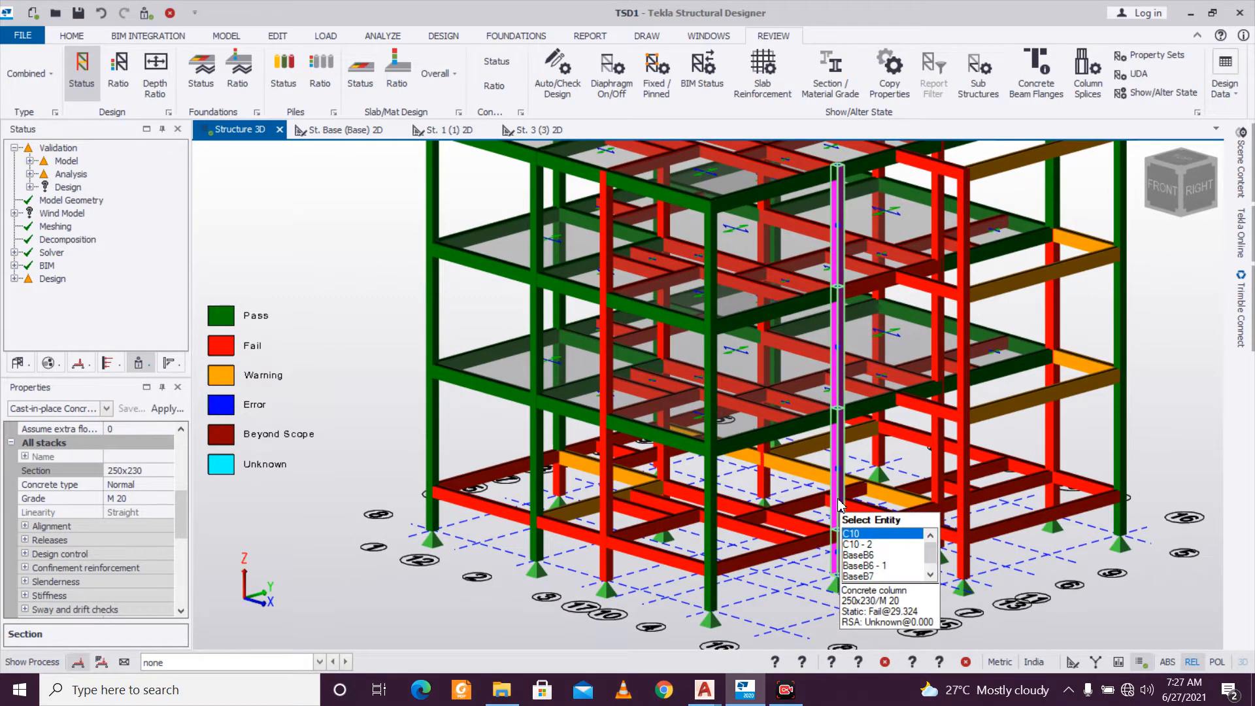
{"action": "right_click", "coordinate": [840, 505]}
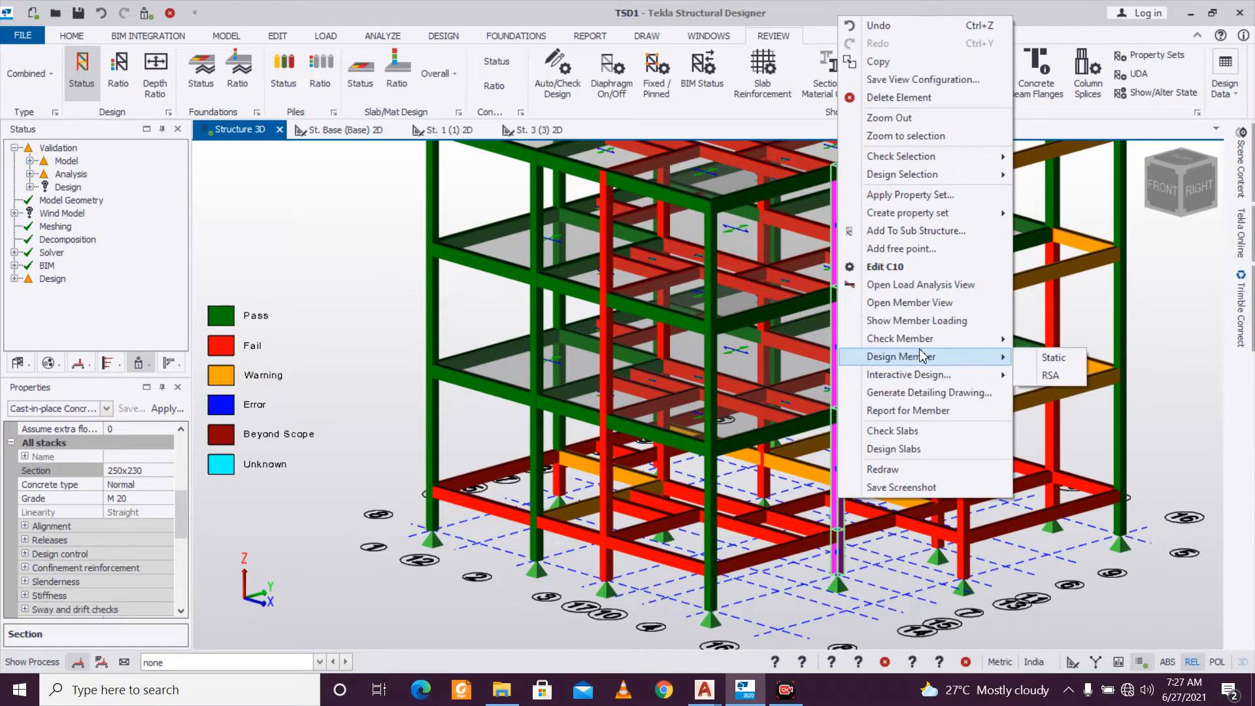
{"action": "left_click", "coordinate": [1038, 360]}
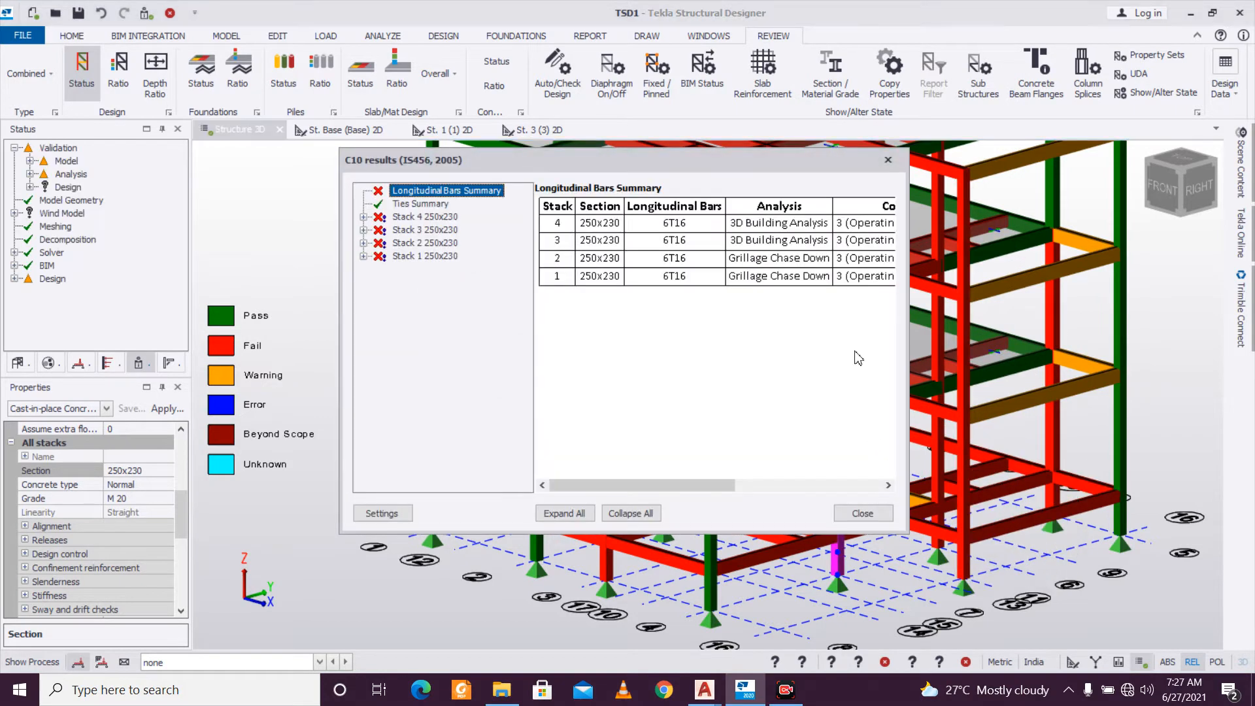
{"action": "left_click", "coordinate": [890, 160]}
Change the section of column C9 to 250x230 by setting a 250 mm breadth.
{"action": "scroll", "coordinate": [927, 598], "scroll_direction": "up", "scroll_amount": 5}
{"action": "mouse_move", "coordinate": [925, 597]}
{"action": "right_mouse_down"}
{"action": "mouse_move", "coordinate": [841, 606]}
{"action": "mouse_move", "coordinate": [900, 598]}
{"action": "right_mouse_up"}
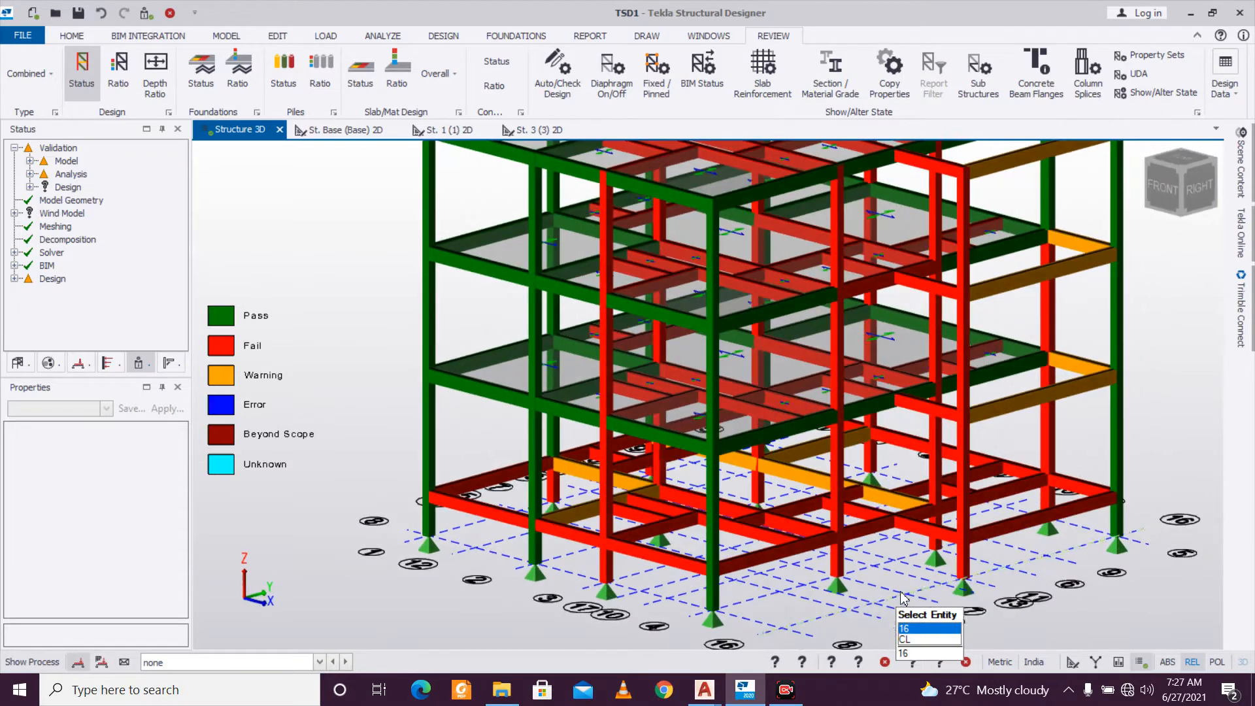
{"action": "left_click", "coordinate": [656, 469]}
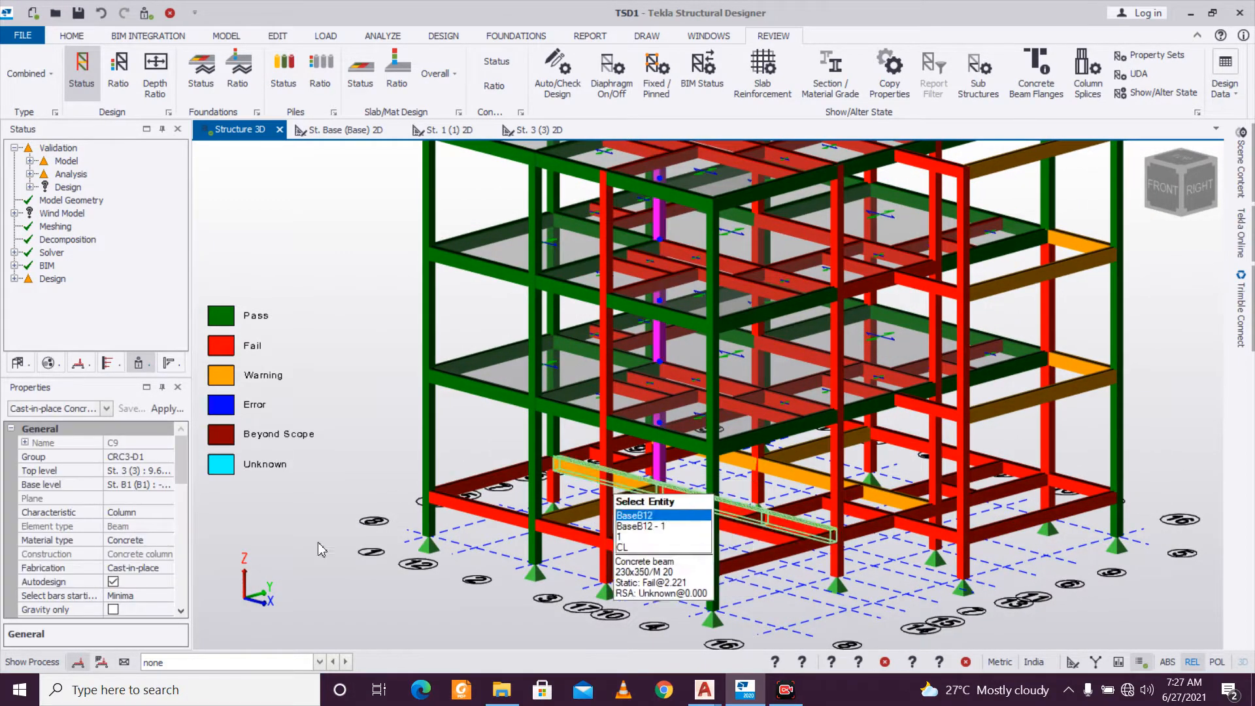
{"action": "scroll", "coordinate": [183, 483], "scroll_direction": "down", "scroll_amount": 5}
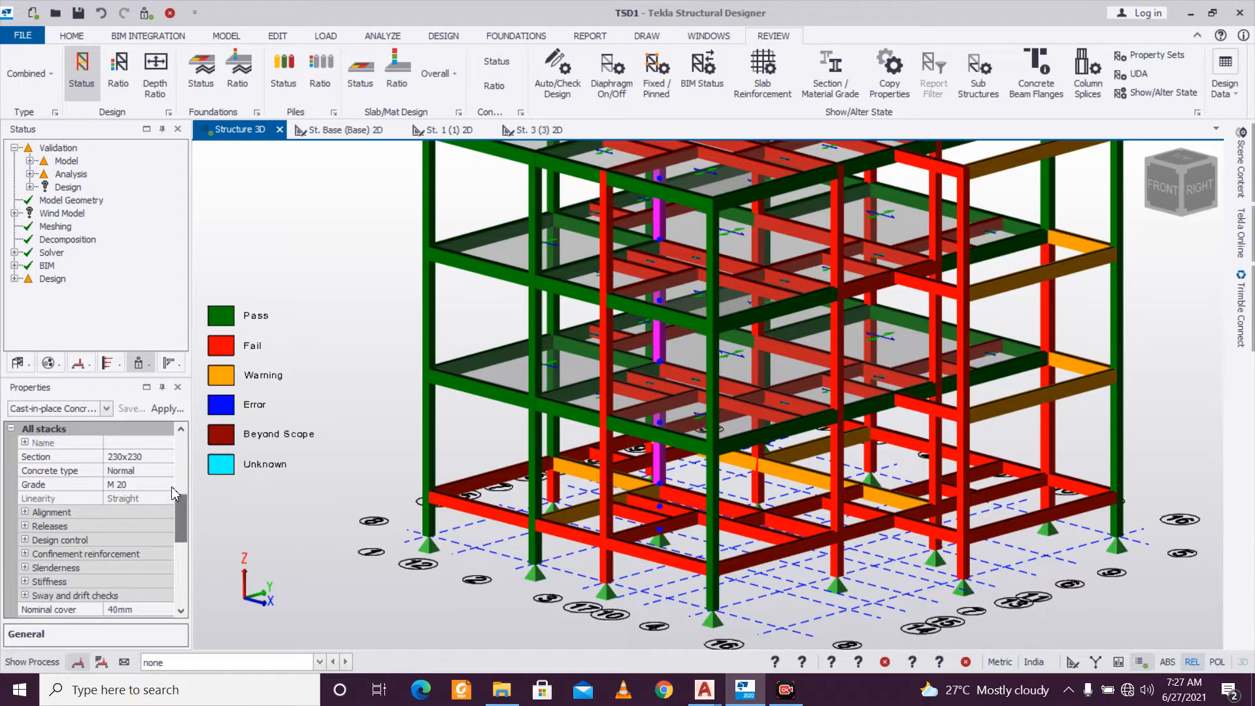
{"action": "left_click", "coordinate": [165, 456]}
{"action": "left_click", "coordinate": [167, 457]}
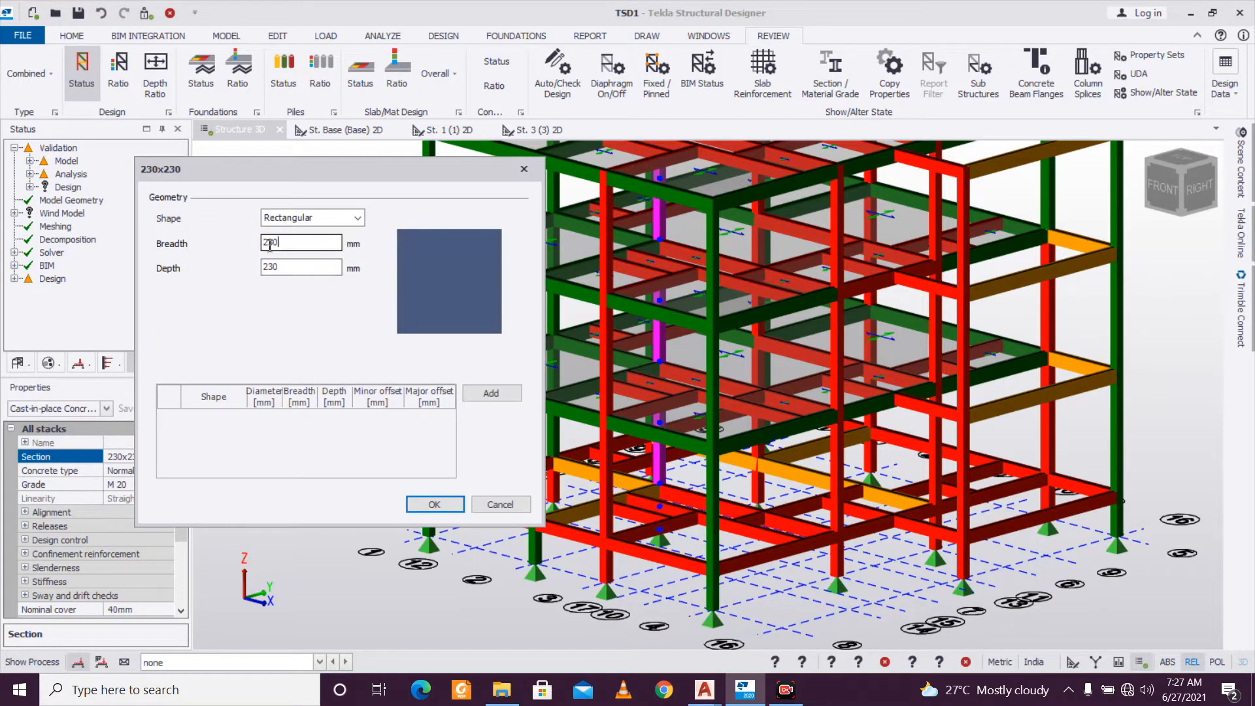
{"action": "type", "text": "250"}
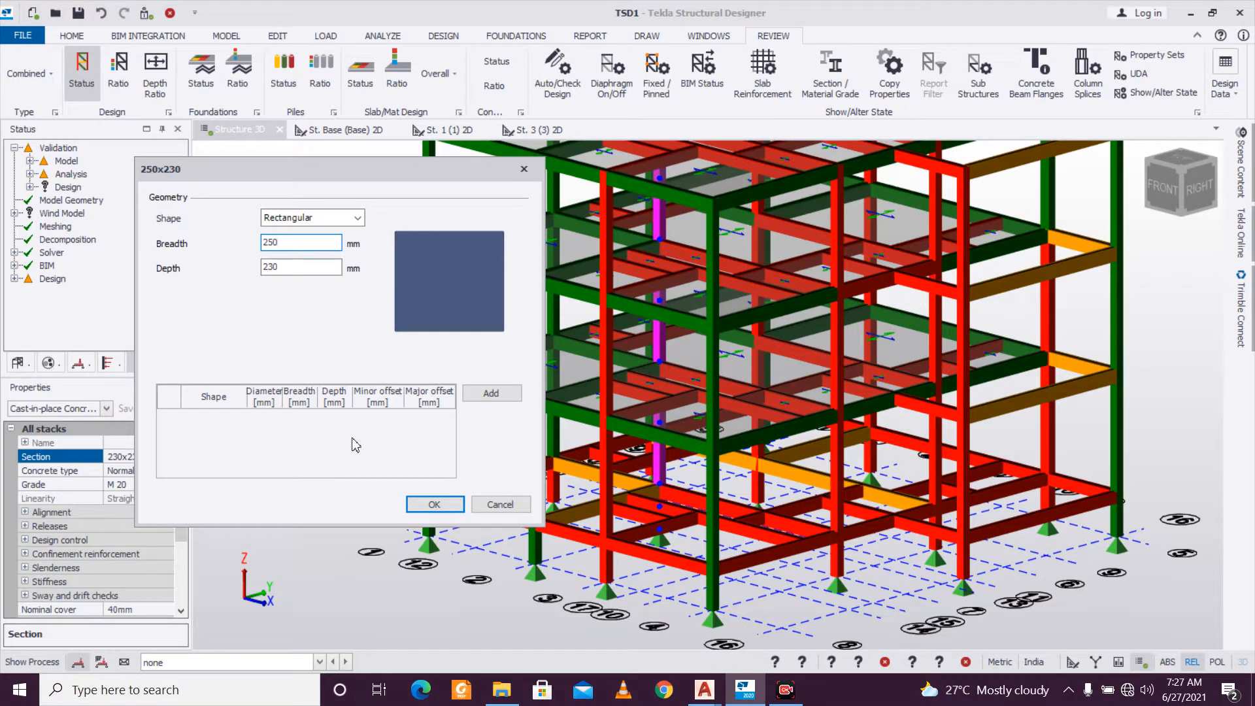
{"action": "left_click", "coordinate": [434, 504]}
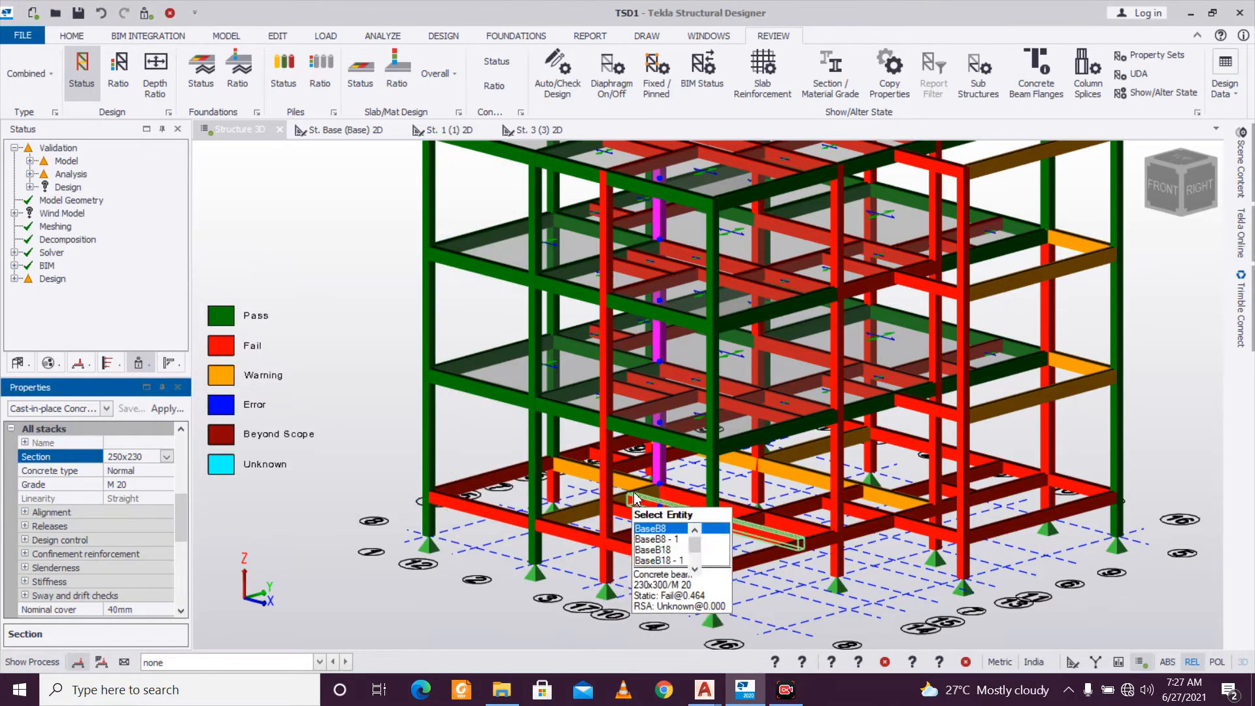
{"action": "left_click", "coordinate": [344, 414]}
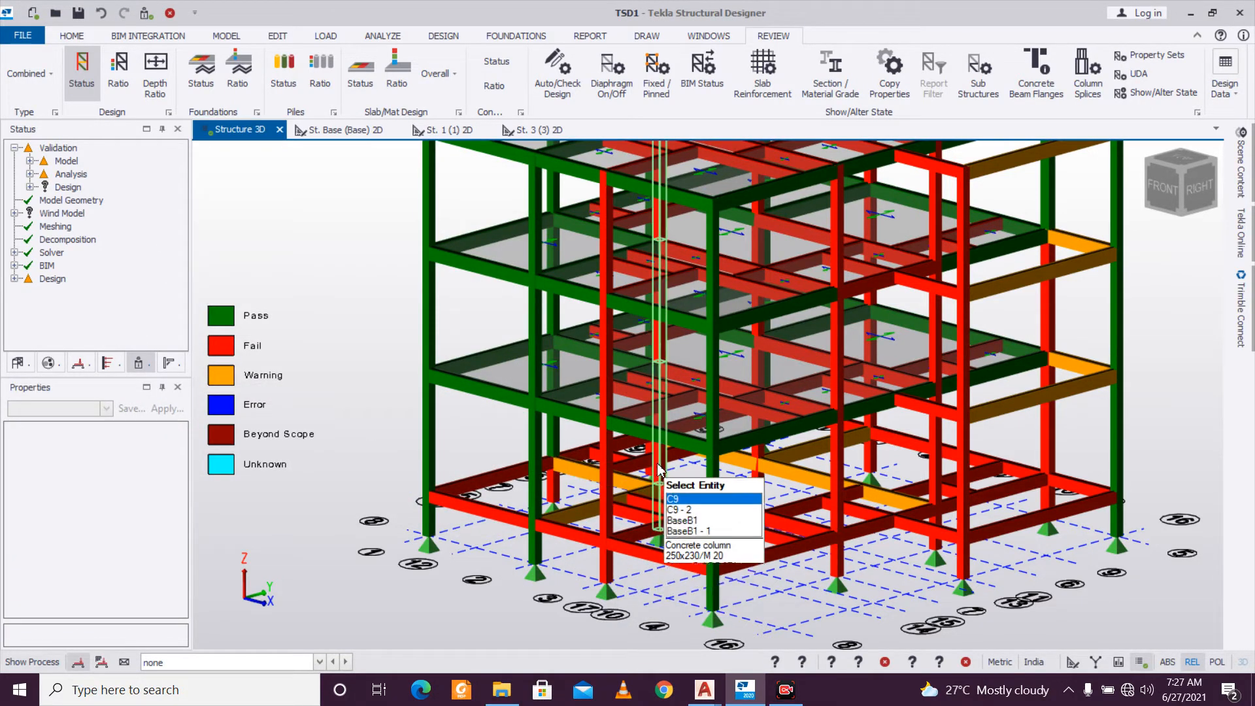
Run the static design for the combined selection of columns C9 and C10.
{"action": "left_click", "coordinate": [652, 465]}
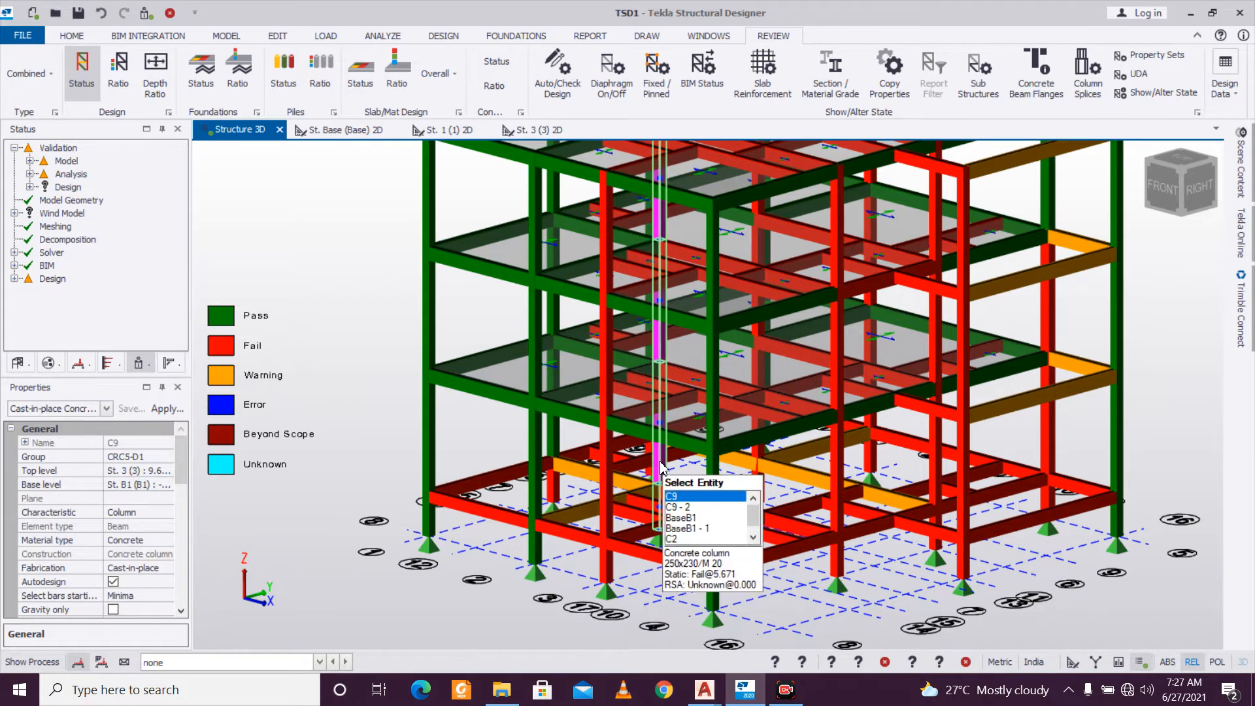
{"action": "right_click", "coordinate": [831, 495]}
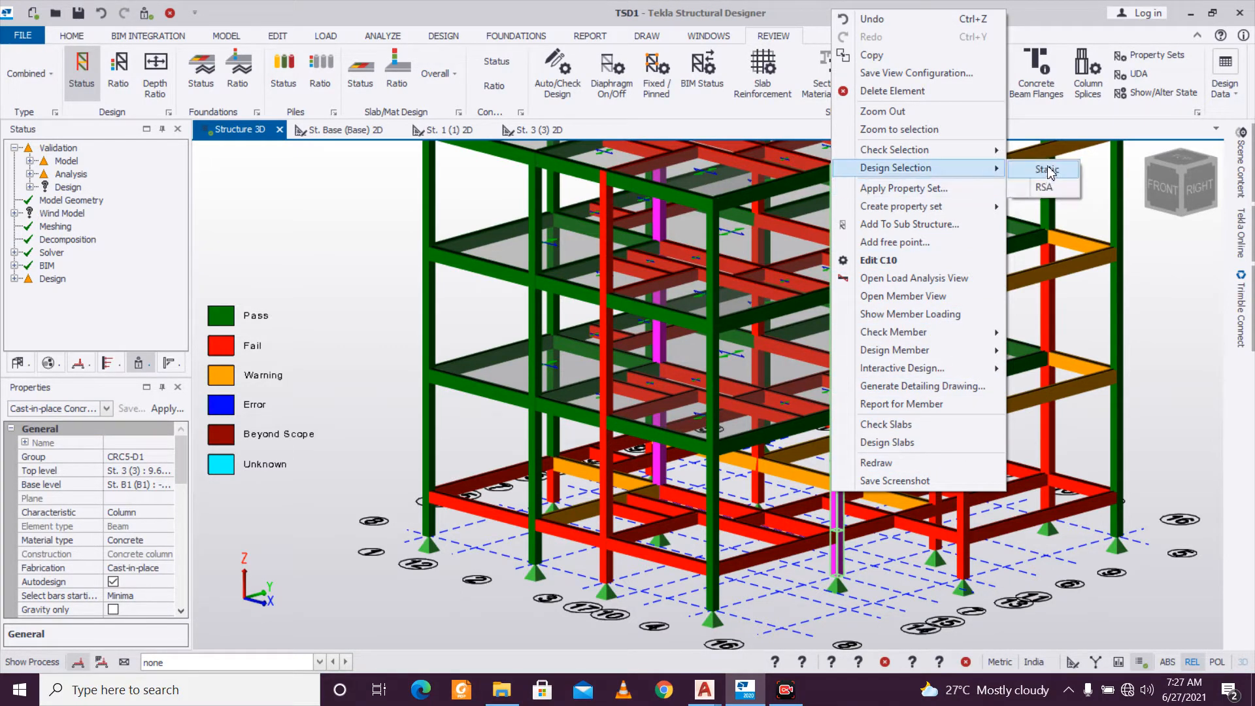
{"action": "left_click", "coordinate": [1046, 170]}
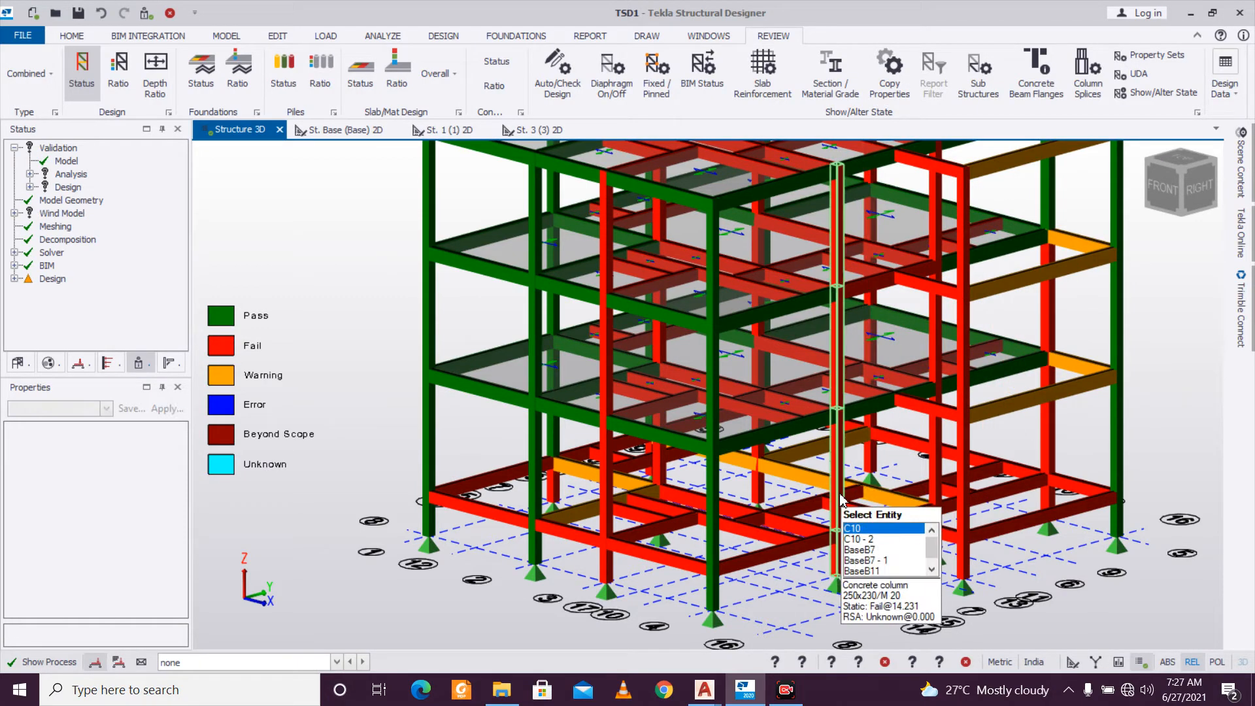
Change the section of columns C9 and C10 together to 300x230 by setting a 300 mm breadth.
{"action": "left_click", "coordinate": [666, 457]}
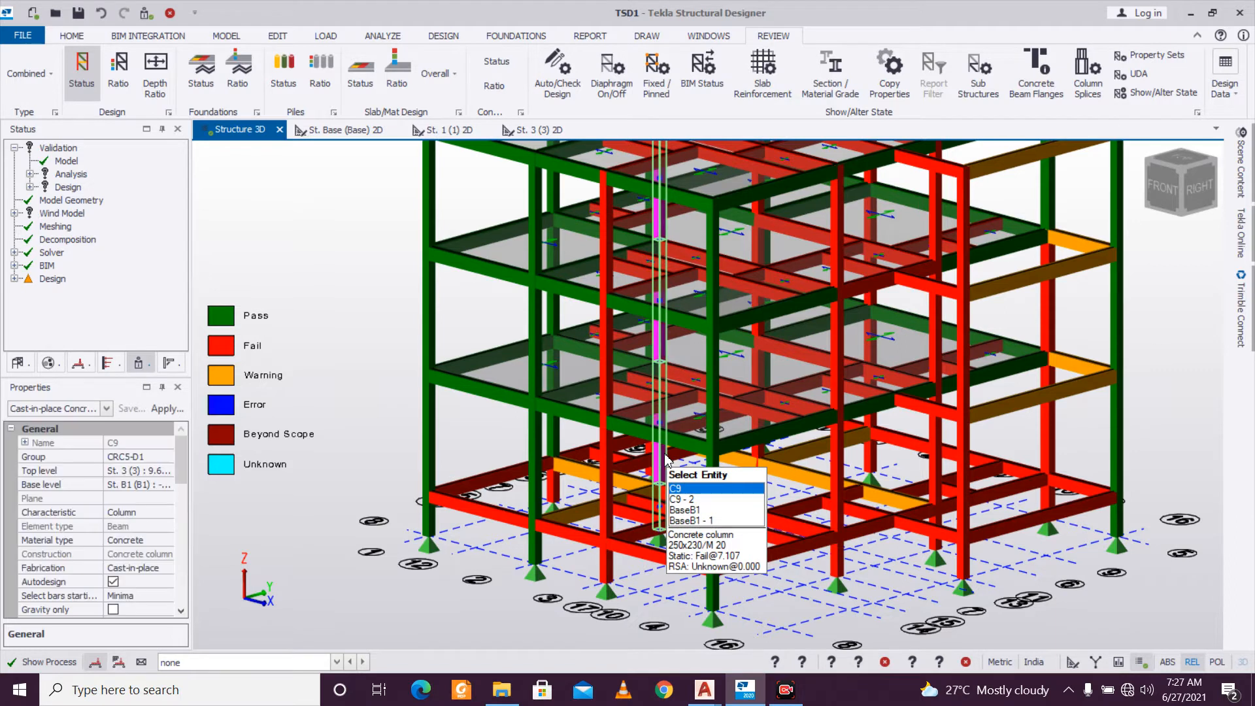
{"action": "left_click", "coordinate": [840, 531]}
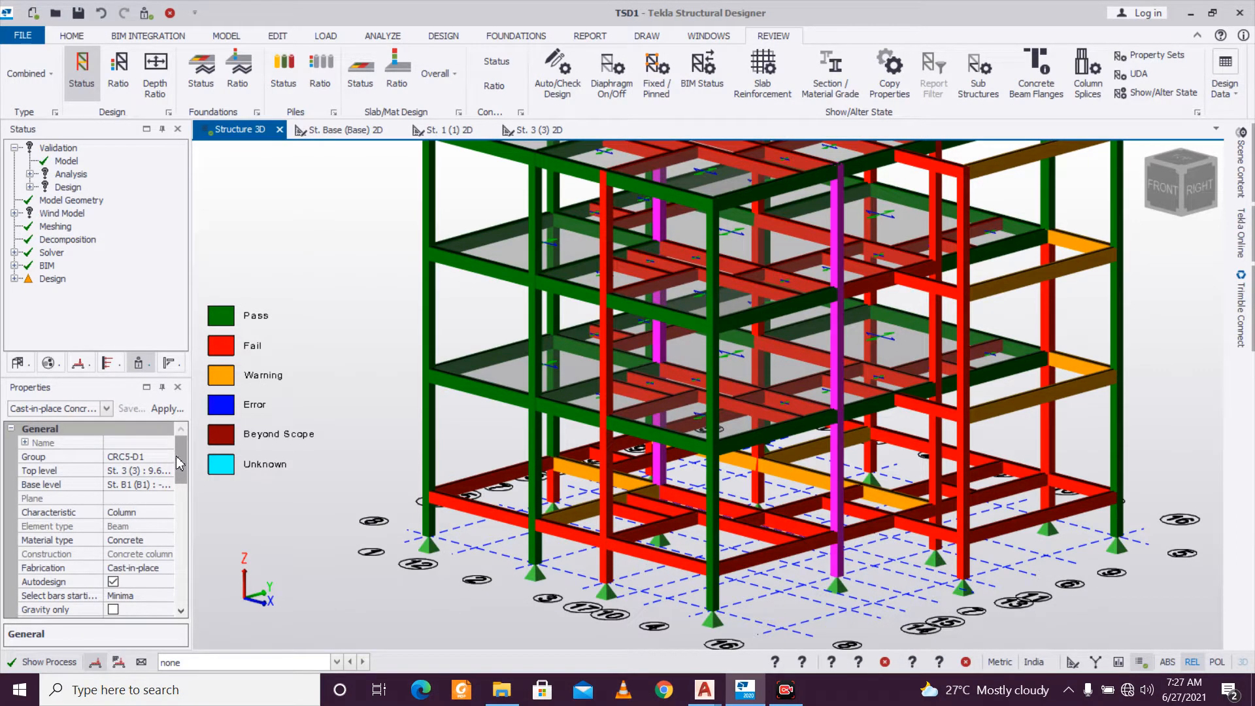
{"action": "scroll", "coordinate": [180, 463], "scroll_direction": "down", "scroll_amount": 4}
{"action": "left_click", "coordinate": [166, 525]}
{"action": "left_click", "coordinate": [166, 526]}
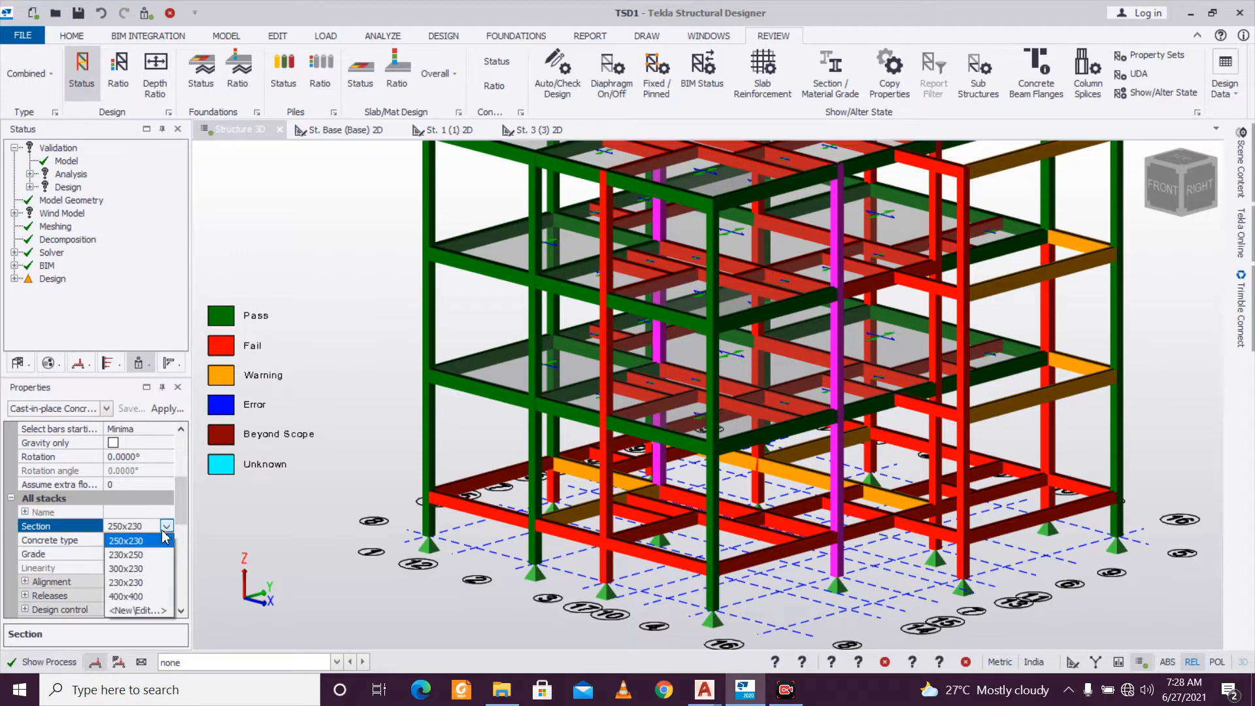
{"action": "left_click", "coordinate": [134, 610]}
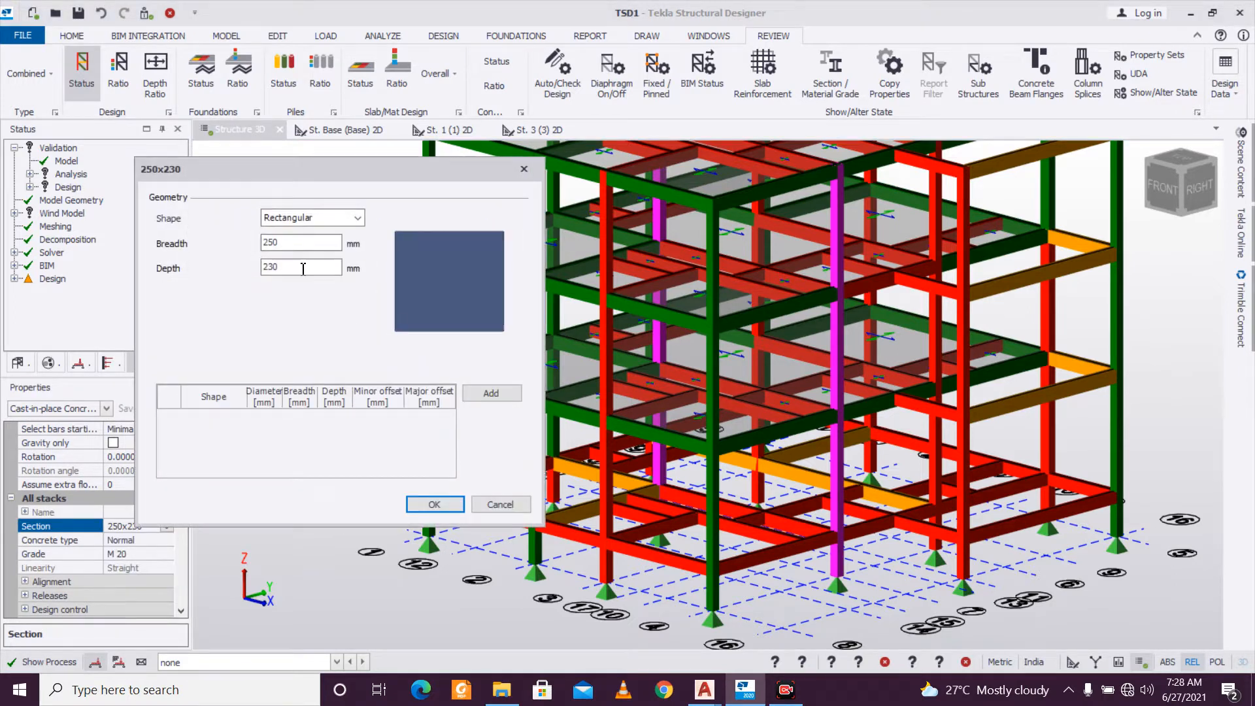
{"action": "type", "text": "300"}
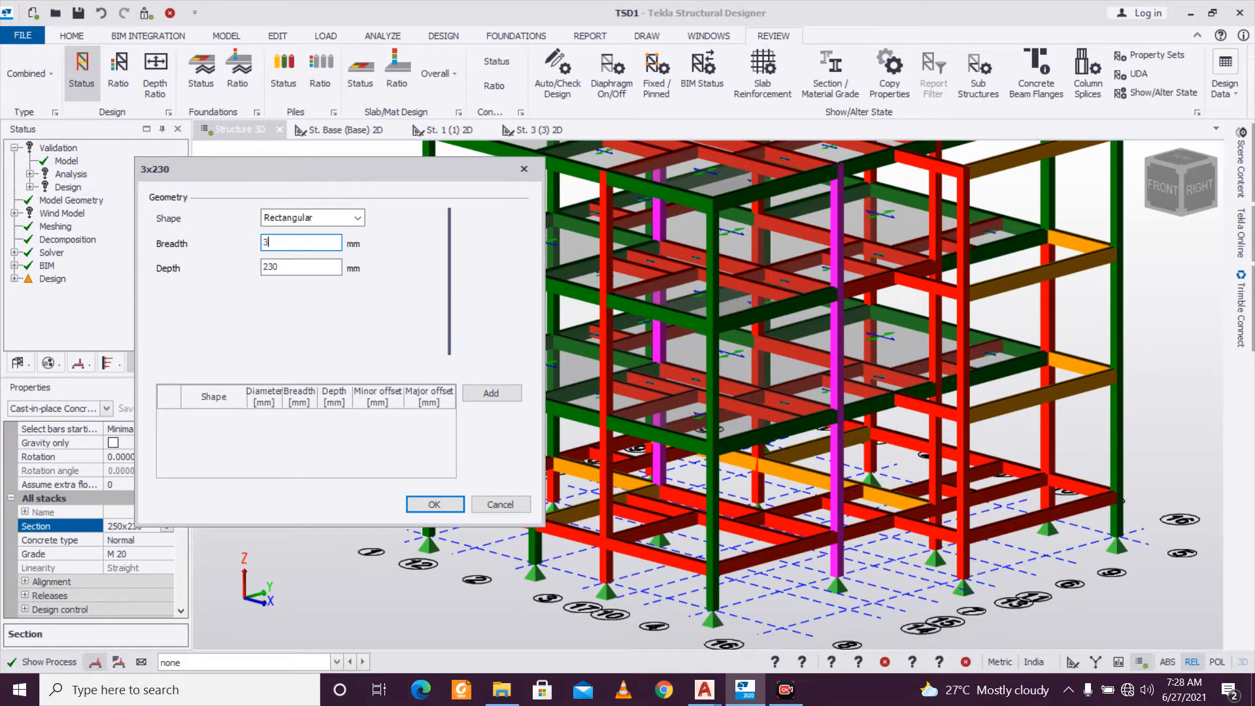
{"action": "left_click", "coordinate": [433, 504]}
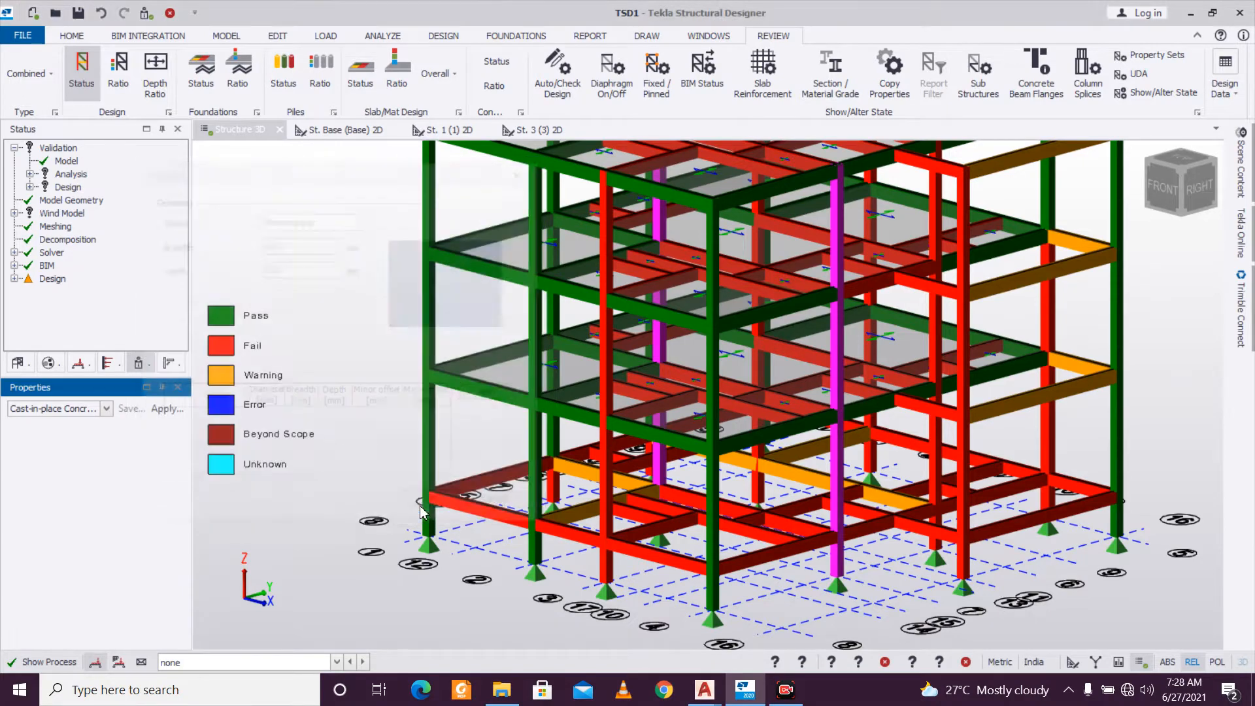
Change the section of column C6 to 230x250 by setting a 250 mm depth.
{"action": "scroll", "coordinate": [665, 502], "scroll_direction": "down", "scroll_amount": 2}
{"action": "right_click_drag", "start_coordinate": [871, 566], "coordinate": [761, 566]}
{"action": "scroll", "coordinate": [832, 575], "scroll_direction": "up", "scroll_amount": 2}
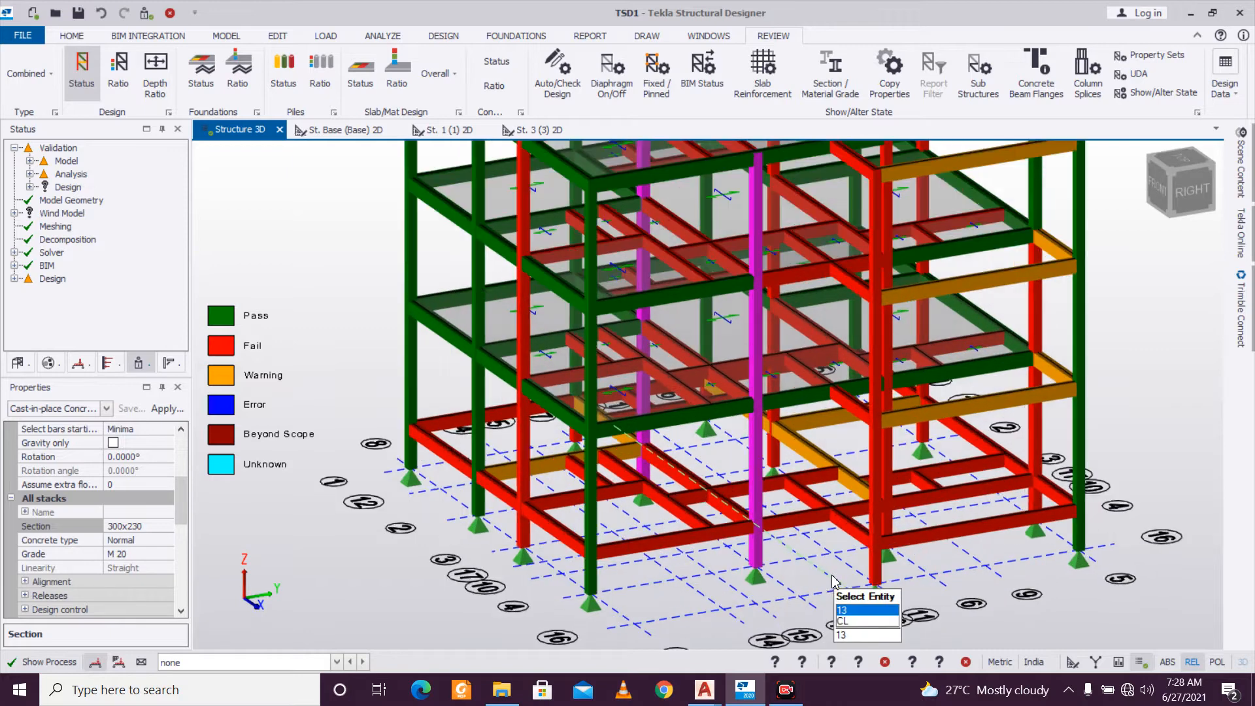
{"action": "left_click", "coordinate": [869, 575]}
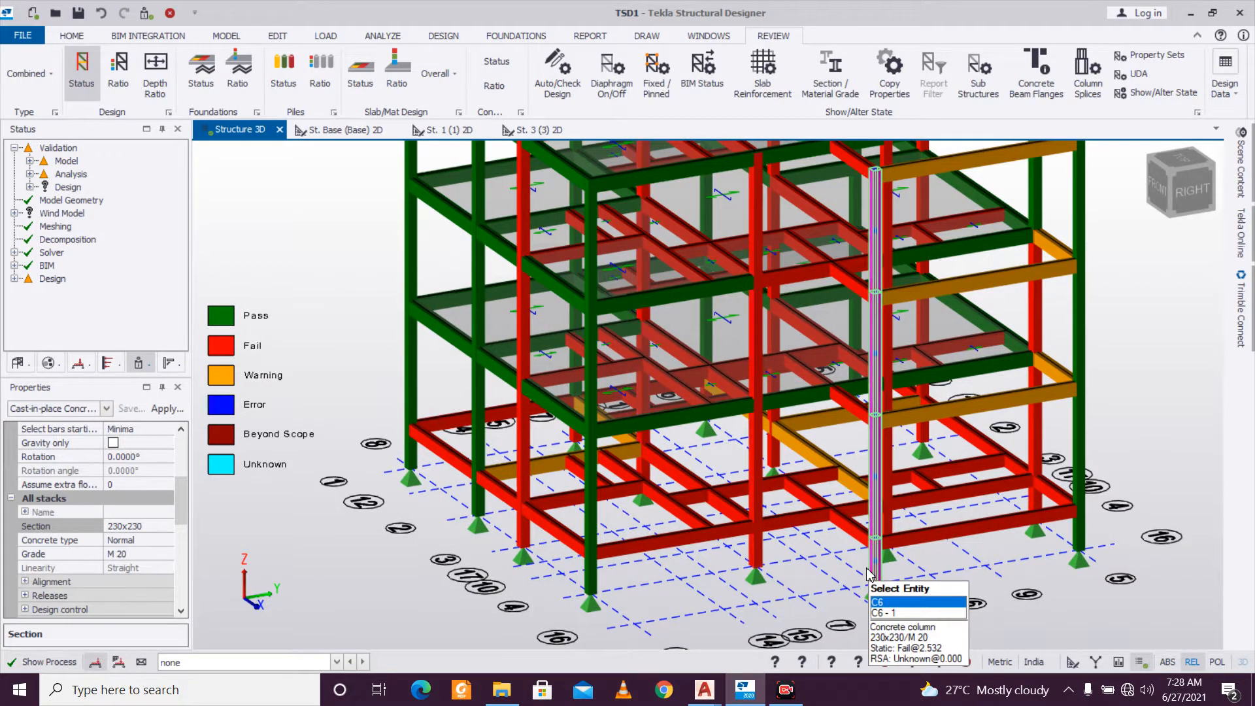
{"action": "right_click_drag", "start_coordinate": [869, 575], "coordinate": [984, 559]}
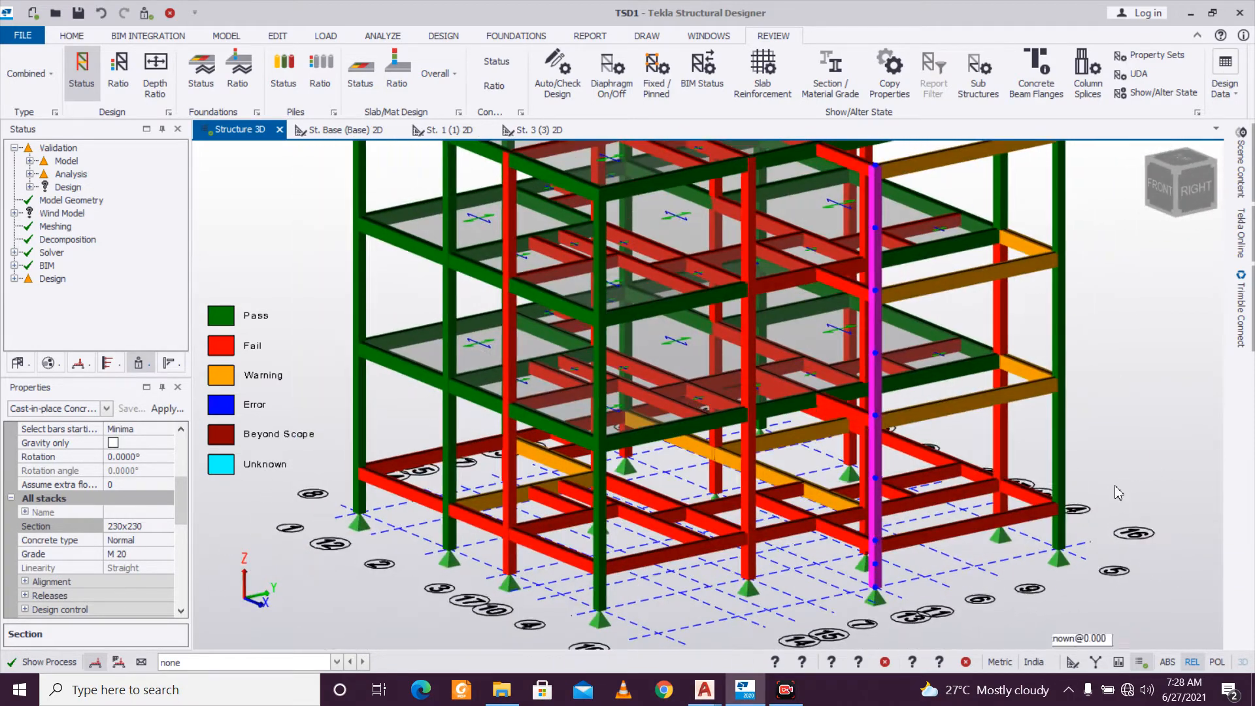
{"action": "left_click", "coordinate": [167, 529]}
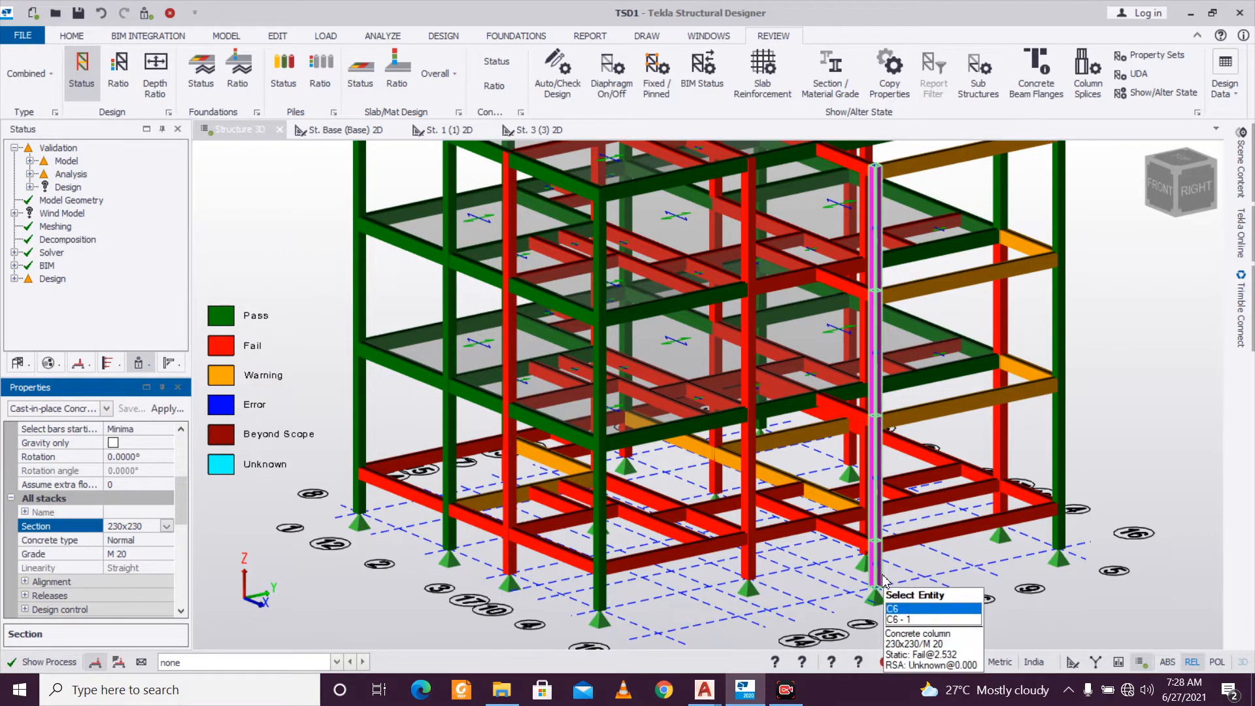
{"action": "left_click", "coordinate": [167, 526]}
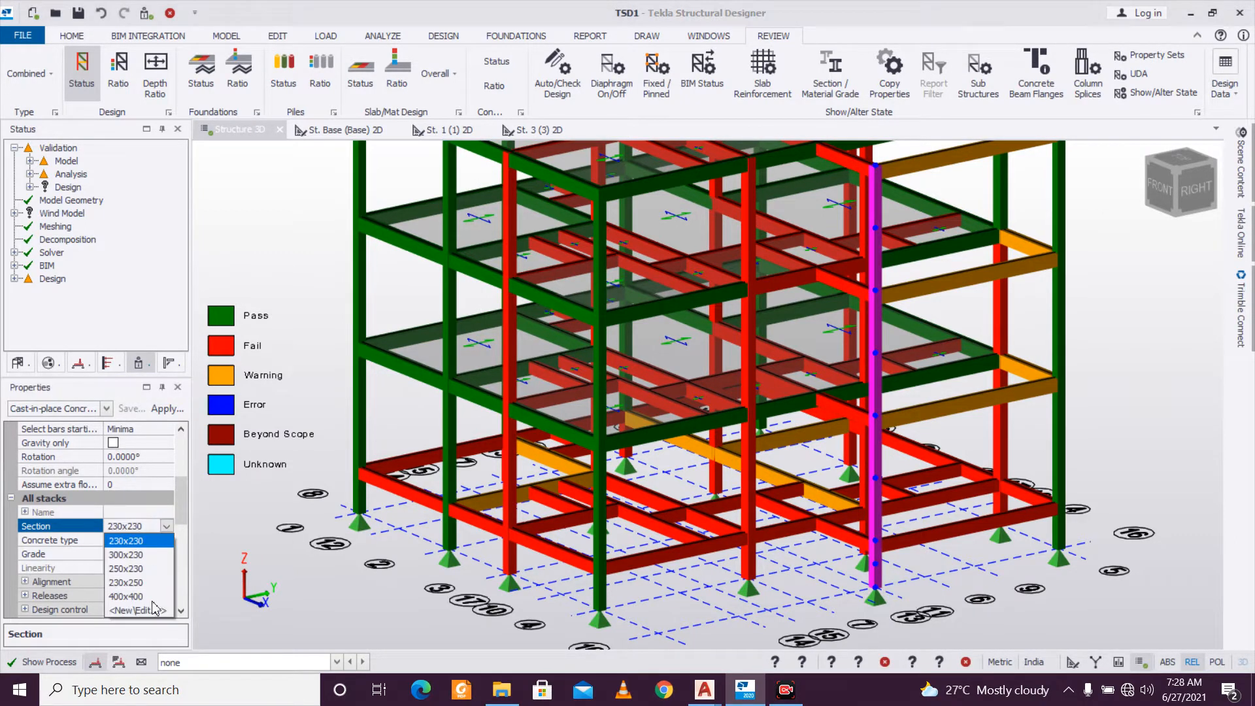
{"action": "left_click", "coordinate": [158, 611]}
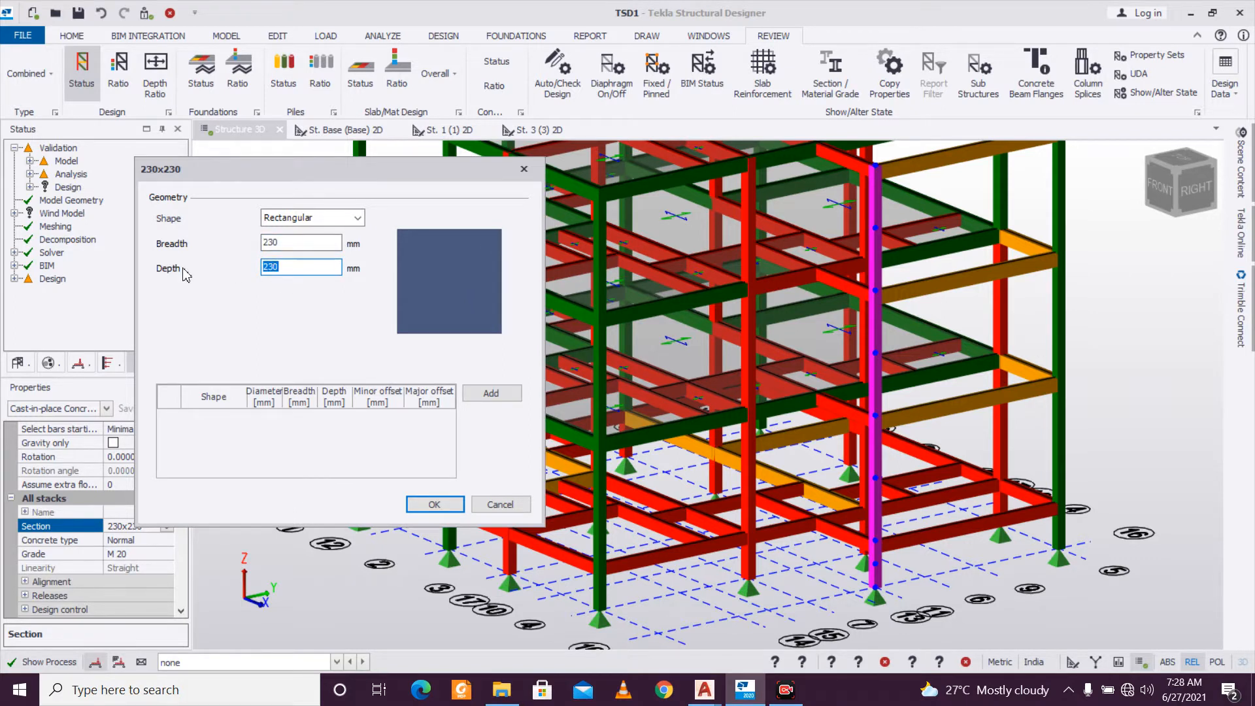
{"action": "type", "text": "250"}
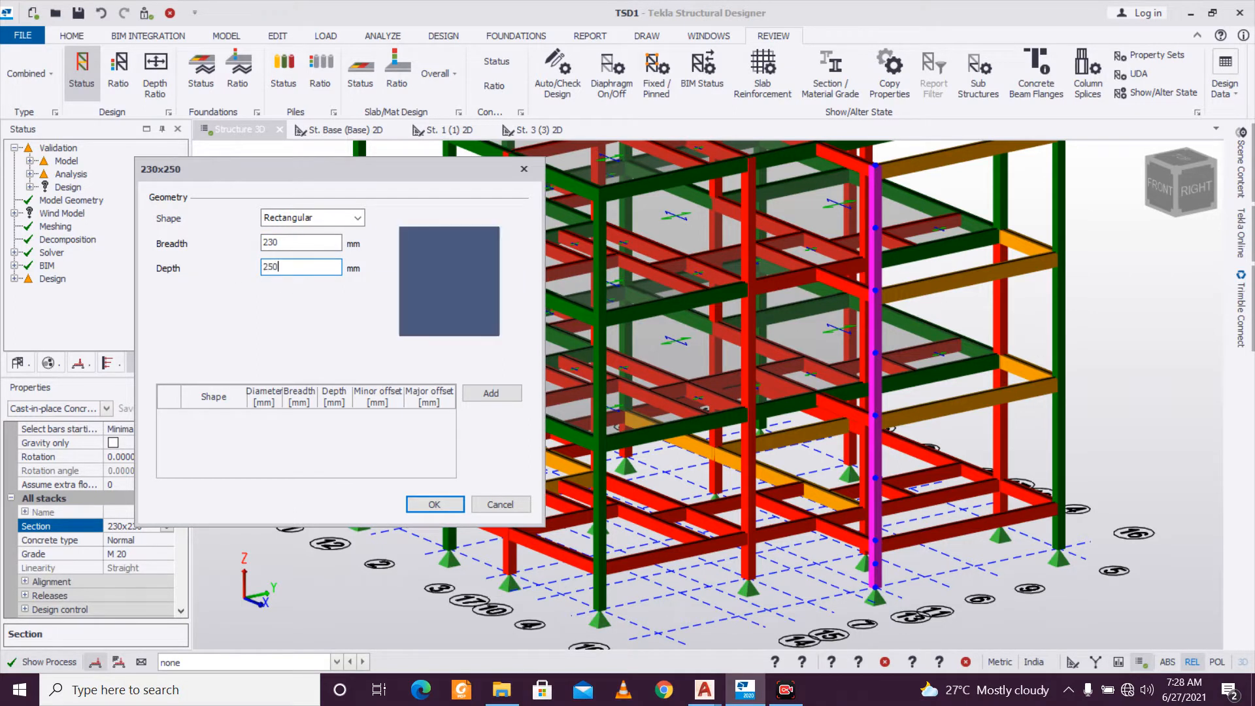
{"action": "left_click", "coordinate": [434, 504]}
Change the section of column C7 to 250x230 by setting a 250 mm breadth.
{"action": "middle_click_drag", "start_coordinate": [924, 593], "coordinate": [425, 576]}
{"action": "scroll", "coordinate": [480, 534], "scroll_direction": "down", "scroll_amount": 2}
{"action": "middle_click_drag", "start_coordinate": [999, 580], "coordinate": [878, 582]}
{"action": "scroll", "coordinate": [1029, 588], "scroll_direction": "up", "scroll_amount": 2}
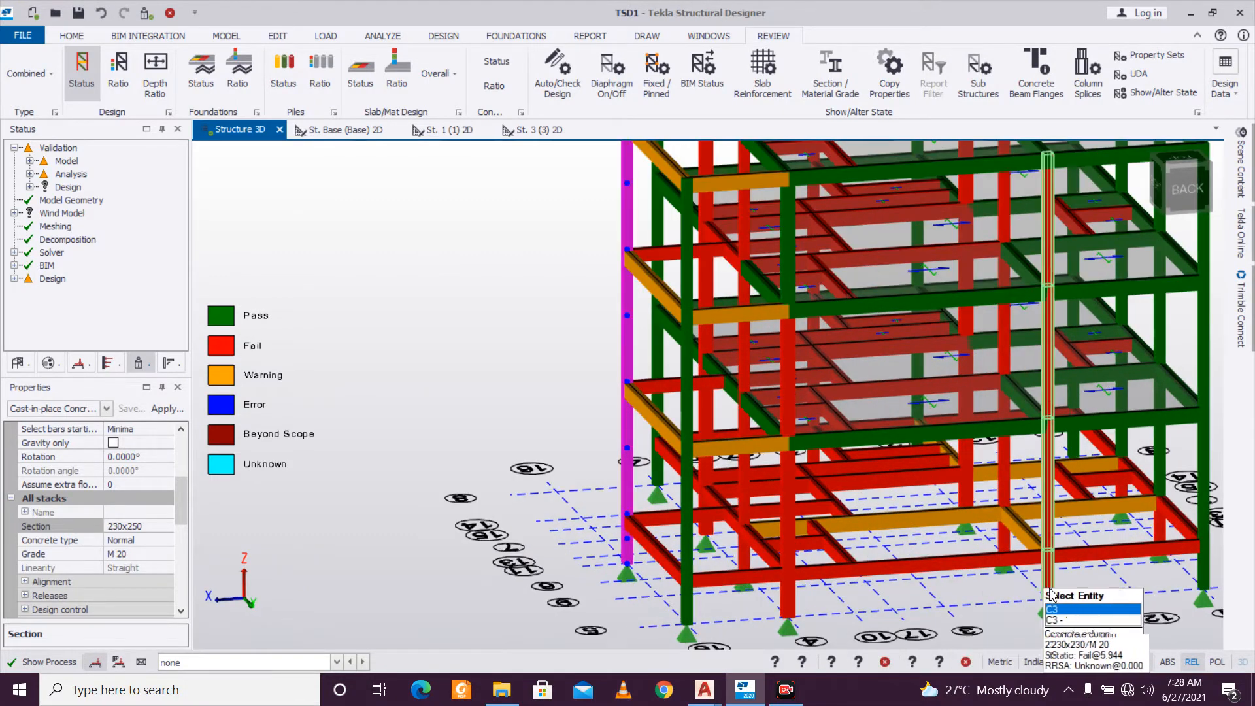
{"action": "scroll", "coordinate": [1049, 591], "scroll_direction": "down", "scroll_amount": 1}
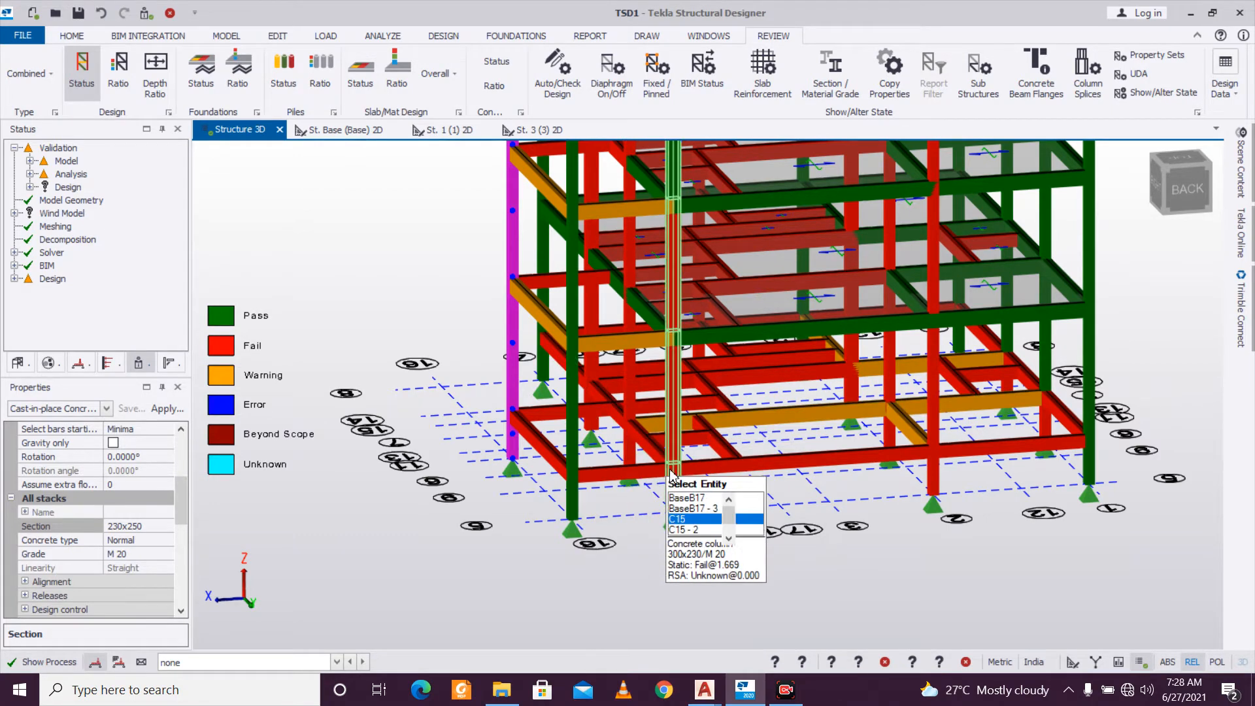
{"action": "right_click_drag", "start_coordinate": [720, 546], "coordinate": [582, 543]}
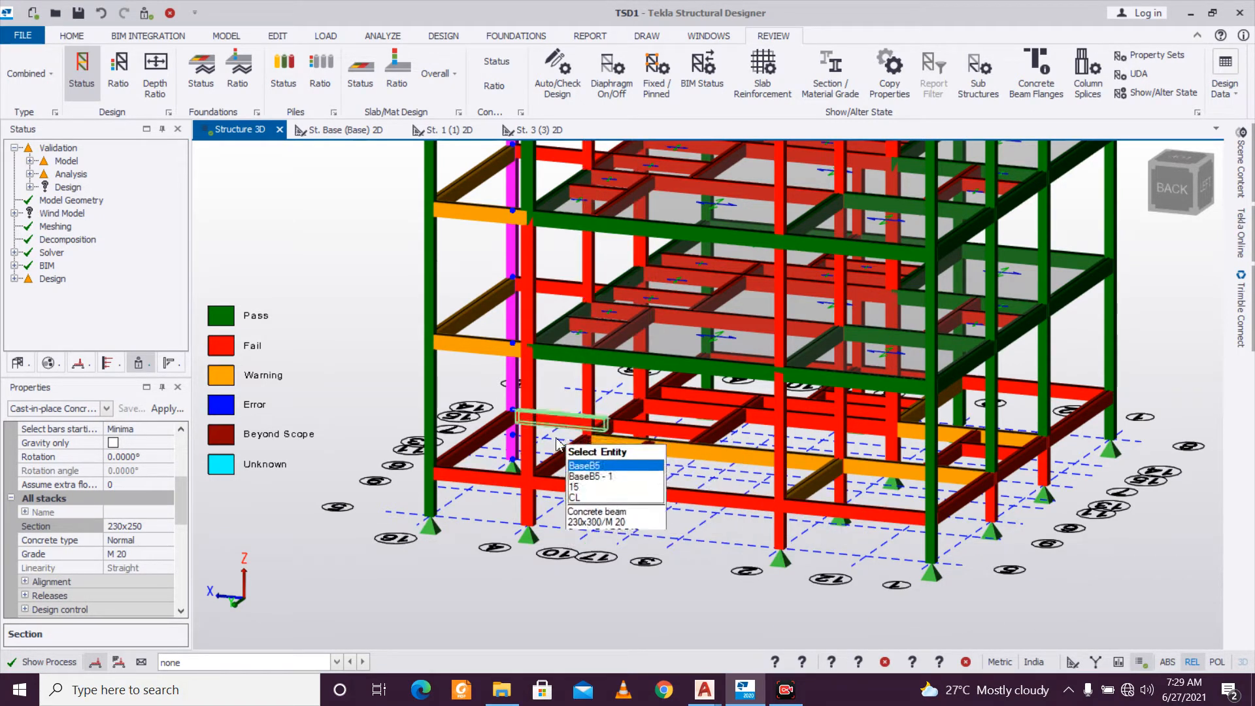
{"action": "left_click", "coordinate": [527, 470]}
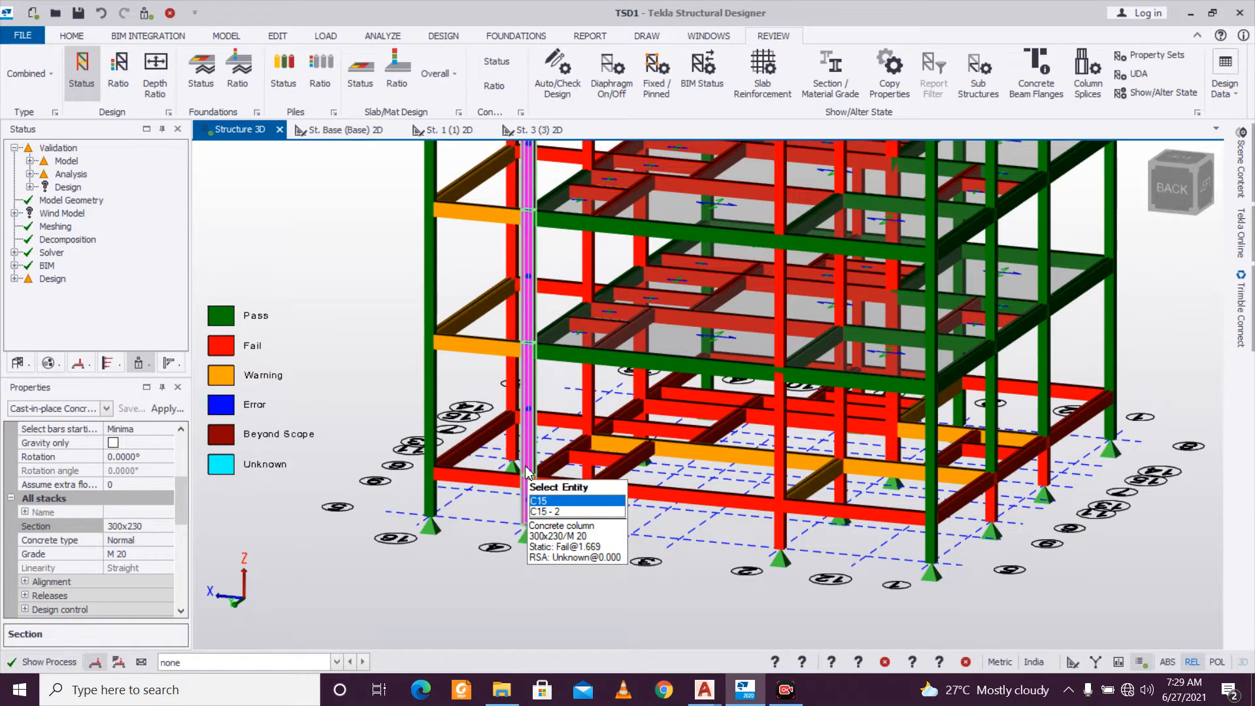
{"action": "left_click", "coordinate": [599, 410]}
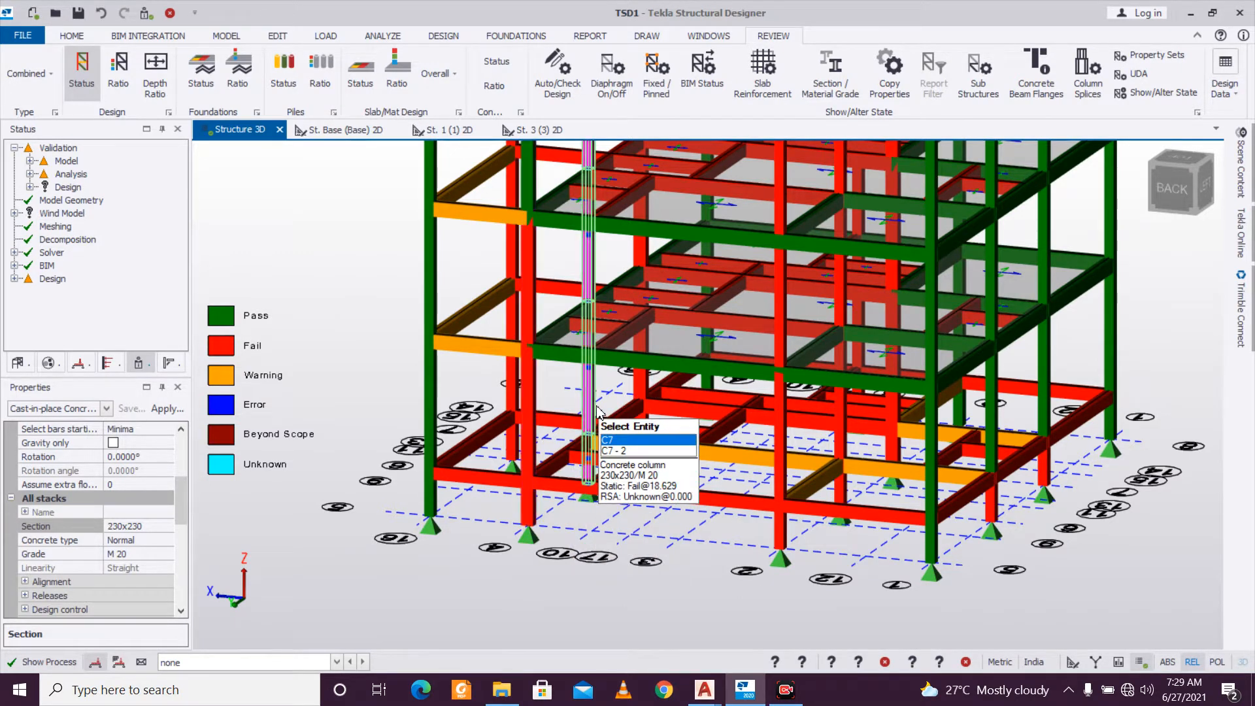
{"action": "left_click", "coordinate": [167, 530]}
{"action": "left_click", "coordinate": [167, 529]}
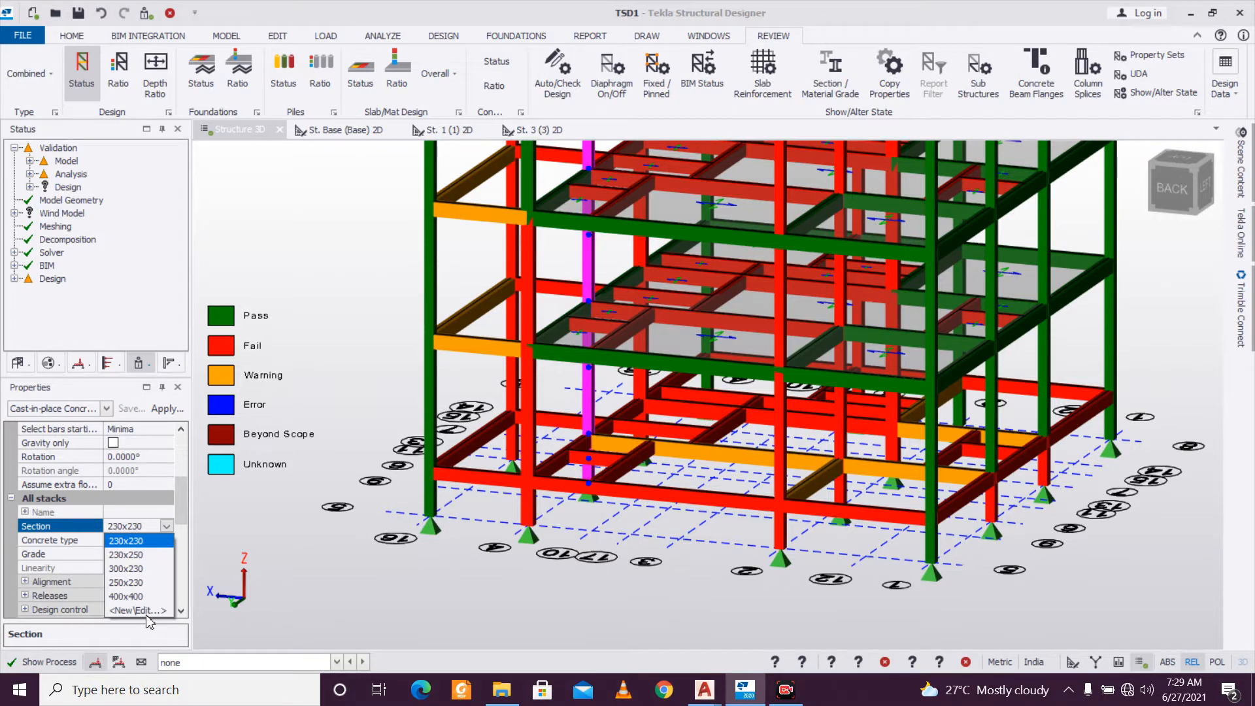
{"action": "left_click", "coordinate": [145, 610]}
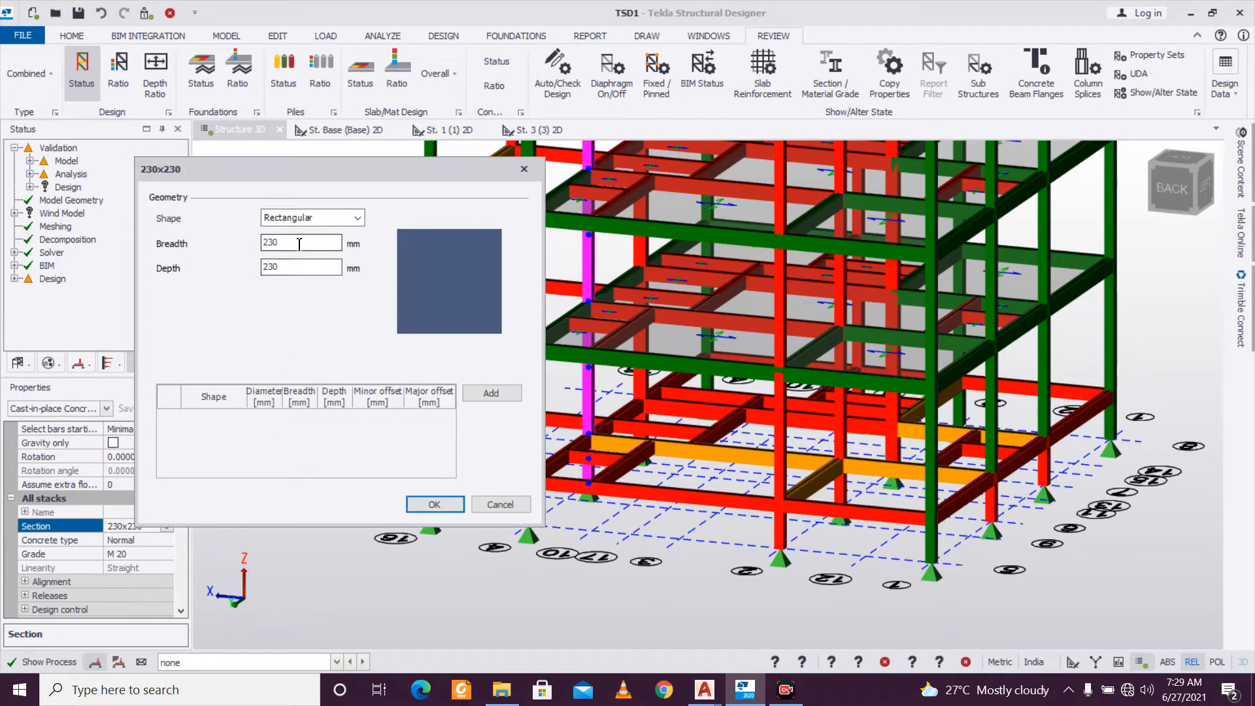
{"action": "type", "text": "250"}
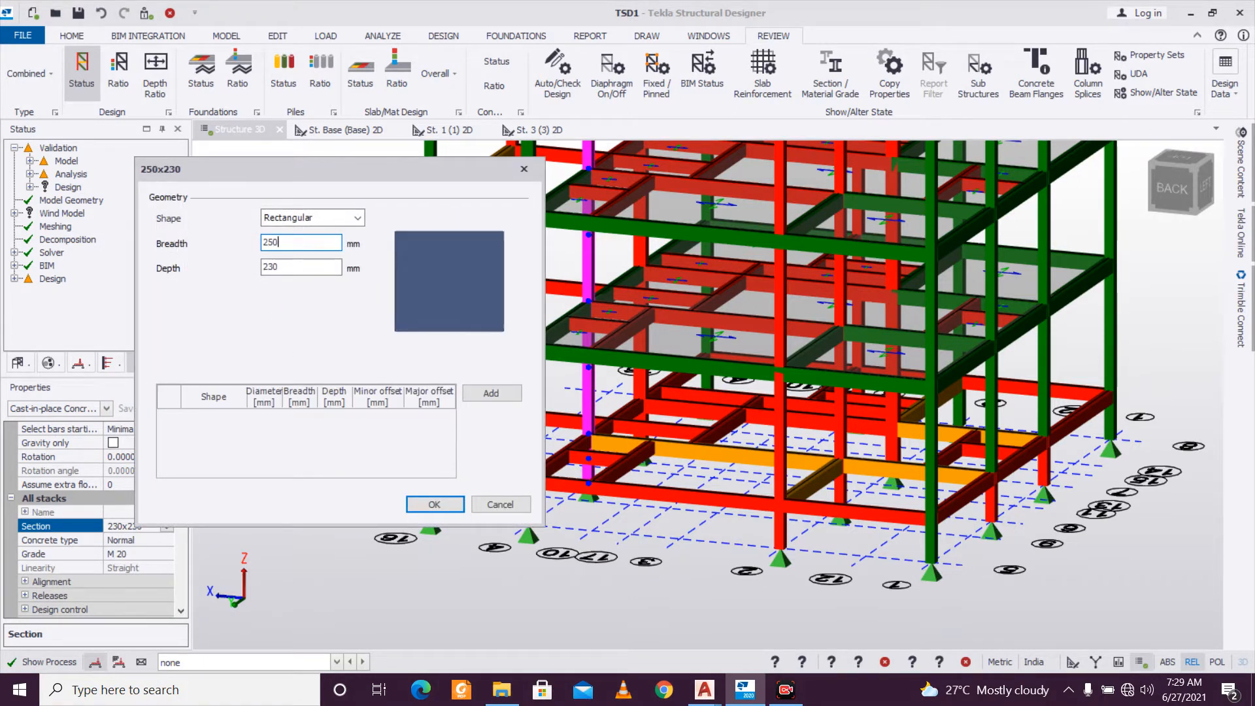
{"action": "left_click", "coordinate": [435, 505]}
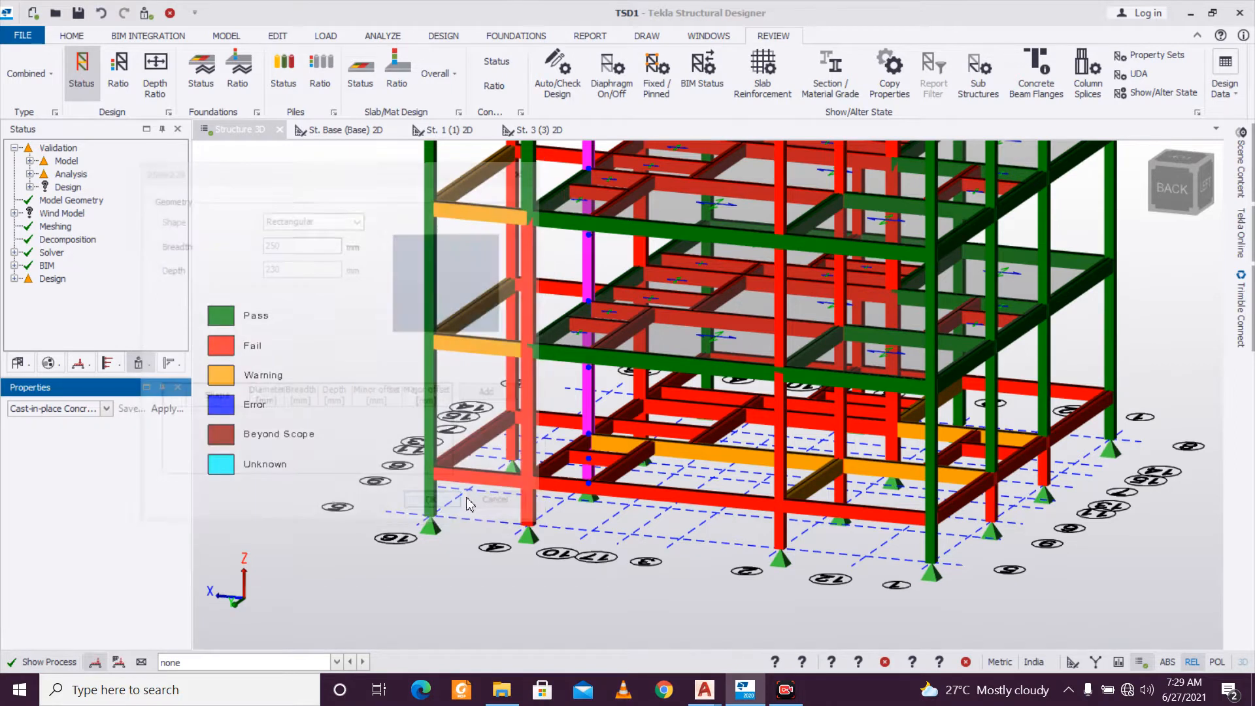
Change the section of column C4 to 250x230.
{"action": "mouse_move", "coordinate": [847, 442]}
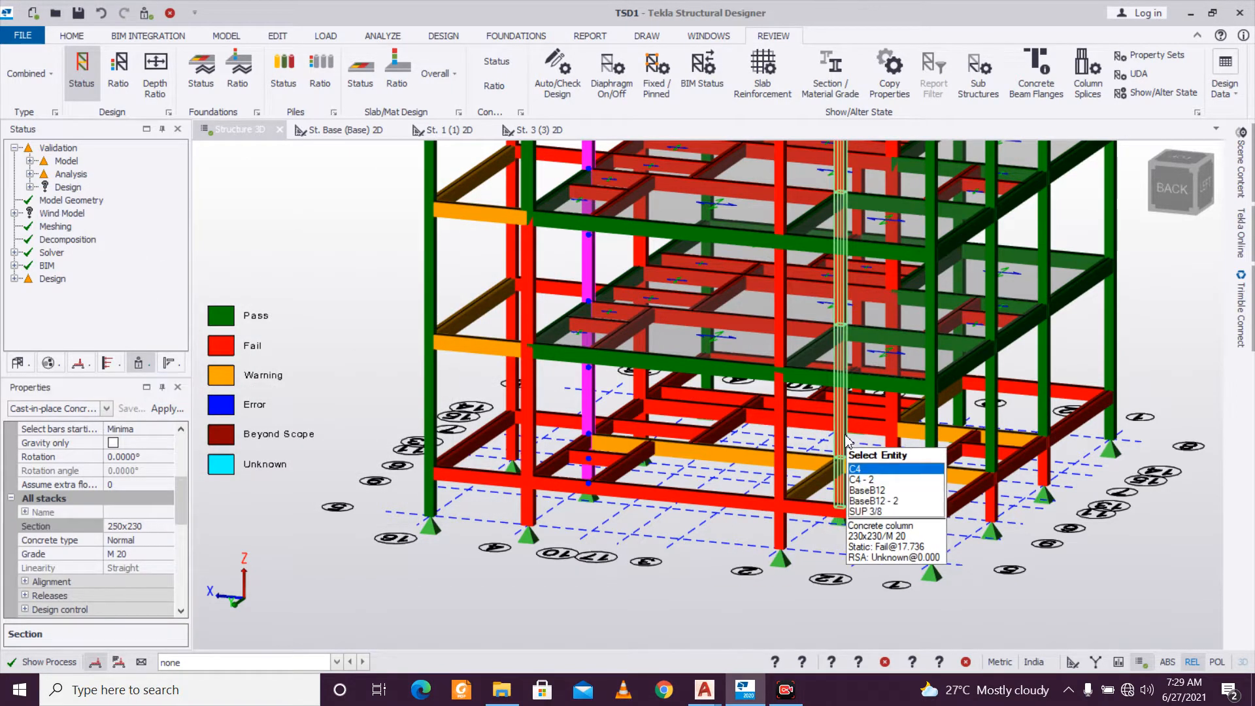
{"action": "left_click", "coordinate": [848, 442]}
{"action": "left_click", "coordinate": [164, 526]}
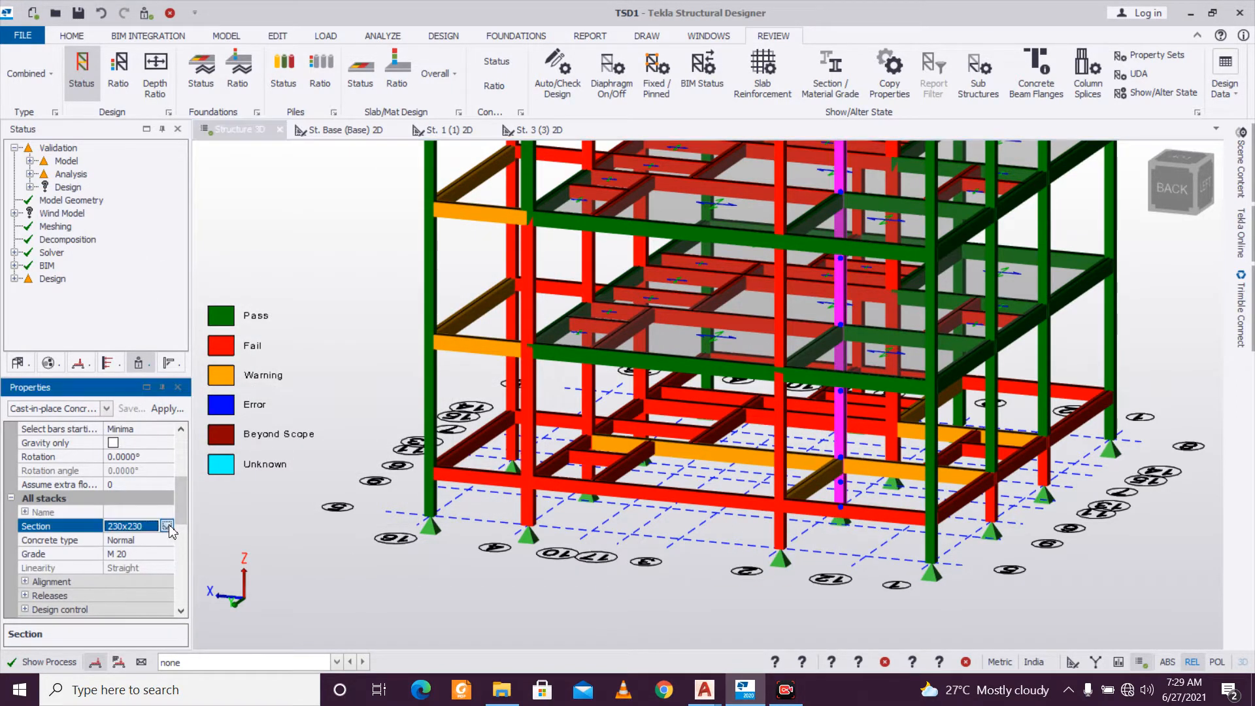
{"action": "left_click", "coordinate": [139, 555]}
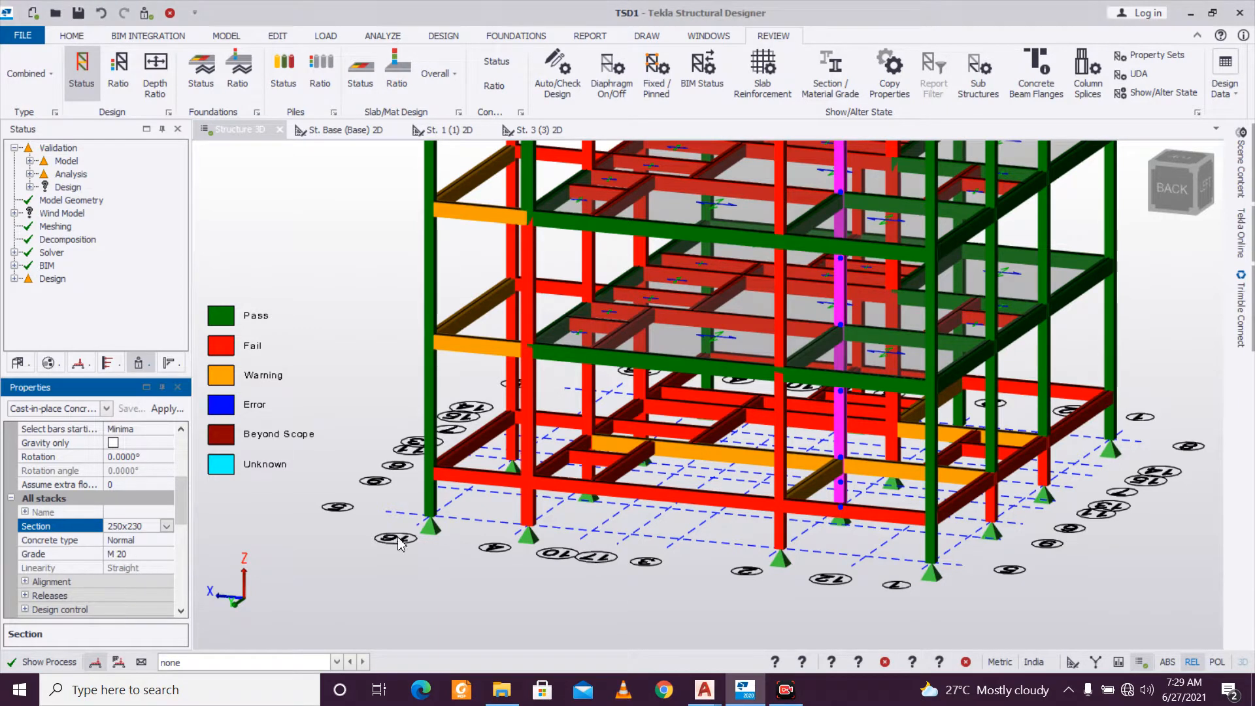
Change the section of column C3 to 250x230.
{"action": "left_click", "coordinate": [781, 534]}
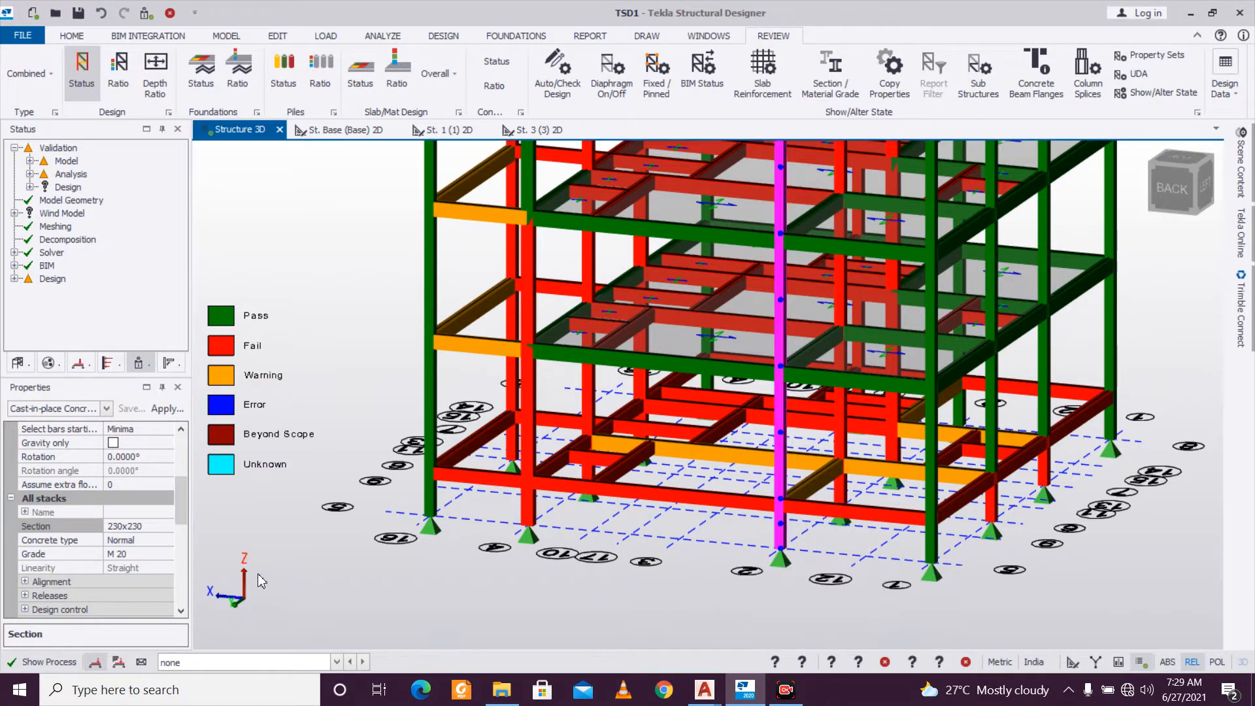
{"action": "left_click", "coordinate": [167, 527]}
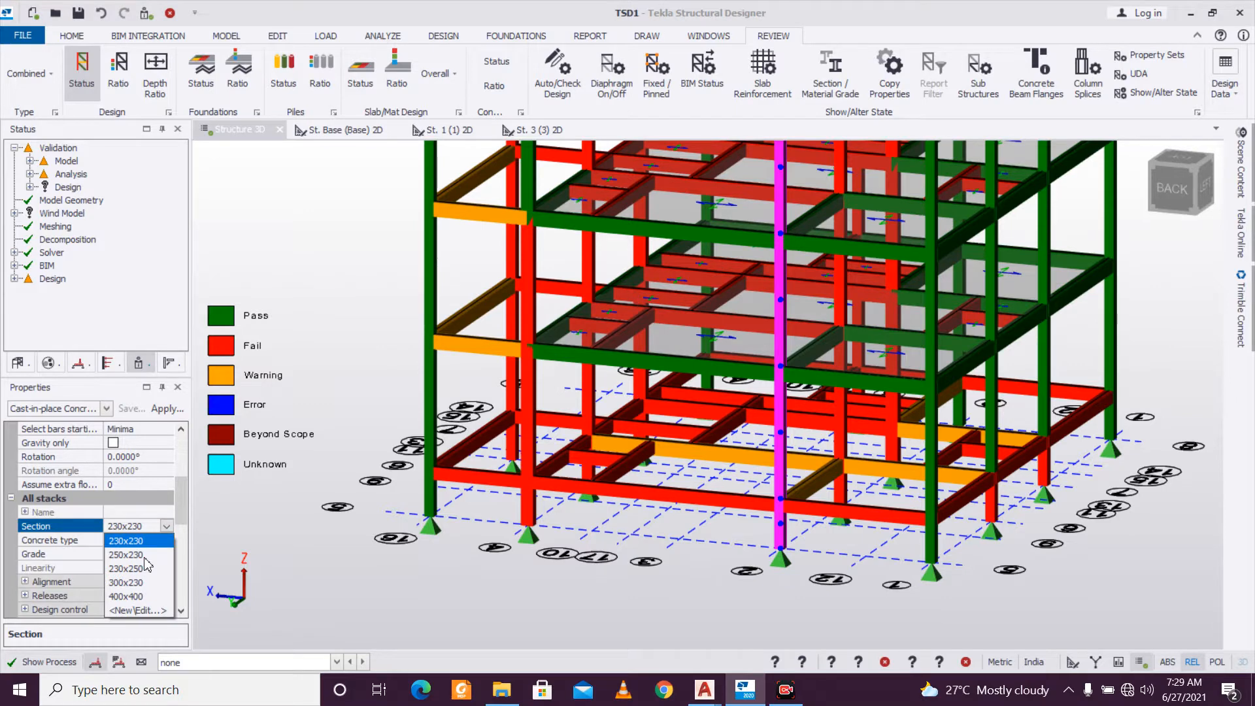
{"action": "left_click", "coordinate": [139, 554]}
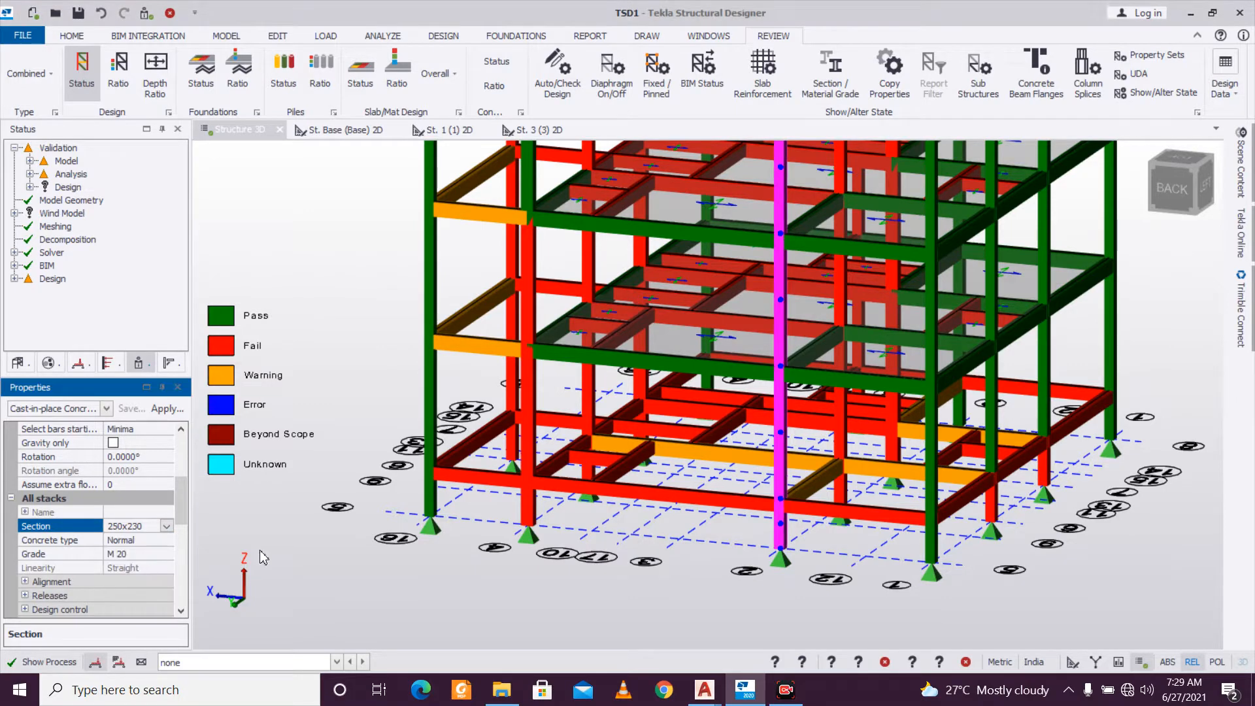
Examine the sections and static design status of columns C9, C3 and C7 from several sides of the building.
{"action": "right_click_drag", "start_coordinate": [1044, 611], "coordinate": [790, 606]}
{"action": "mouse_move", "coordinate": [952, 524]}
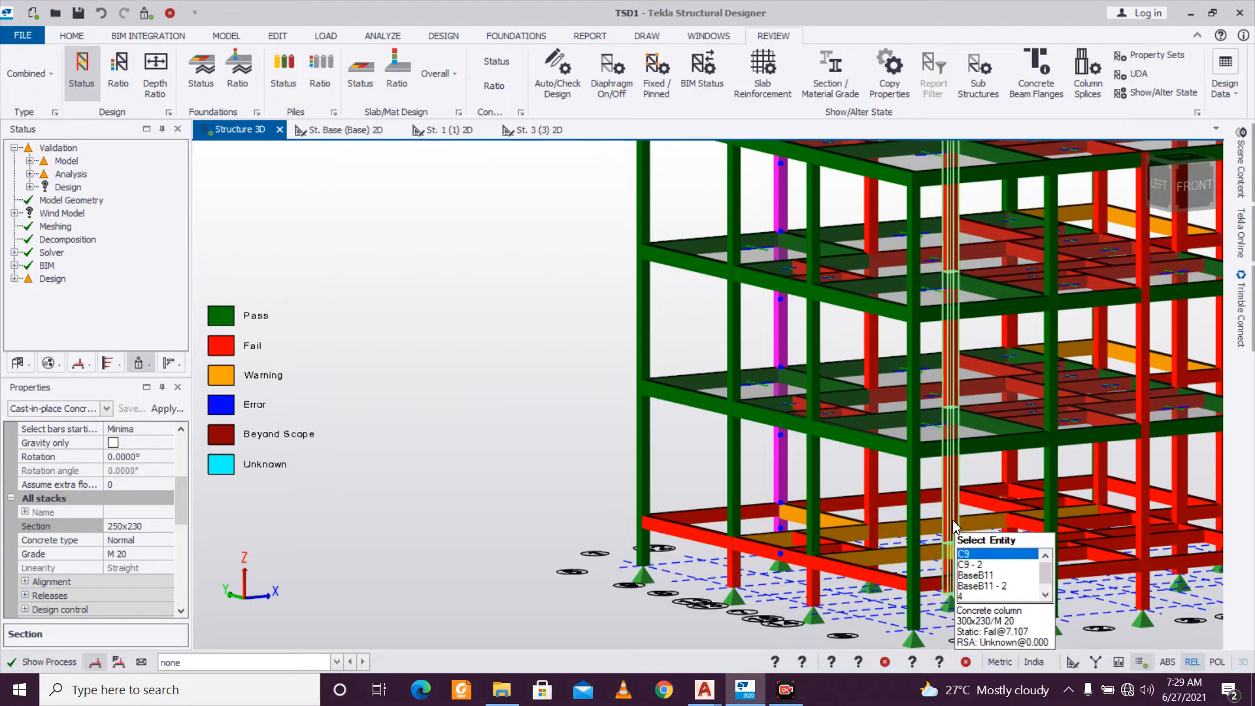
{"action": "scroll", "coordinate": [885, 524], "scroll_direction": "down", "scroll_amount": 1}
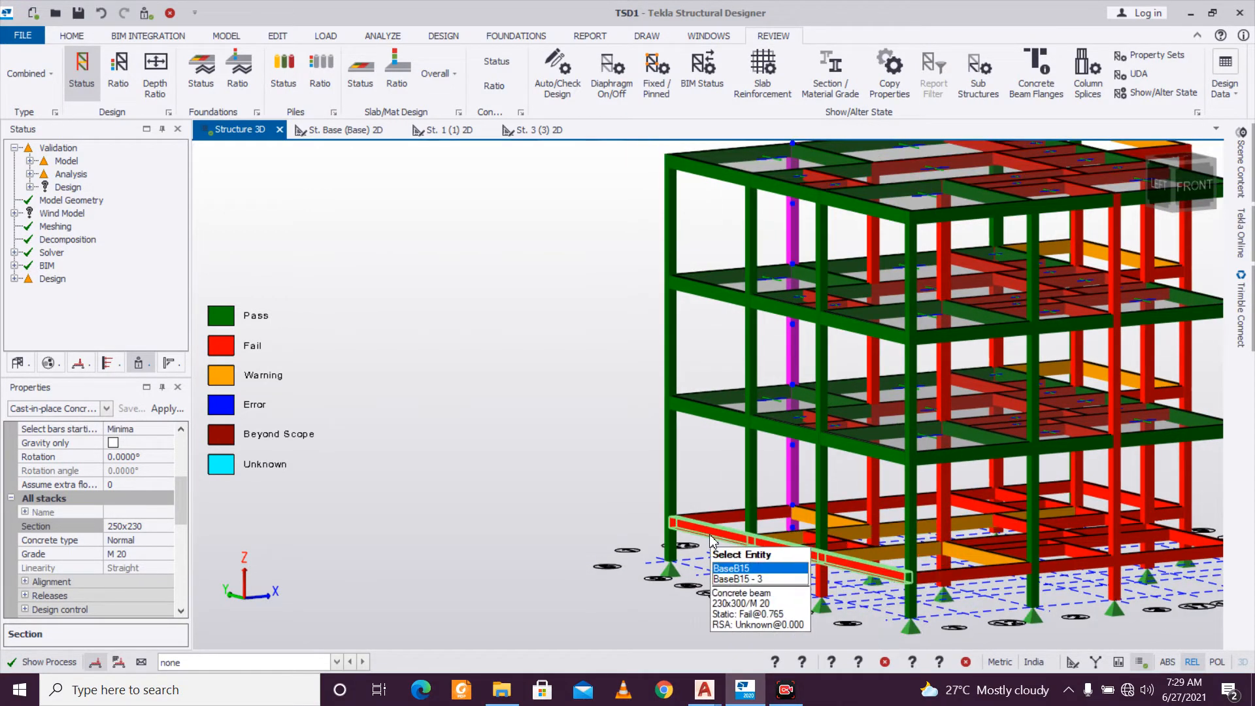
{"action": "mouse_move", "coordinate": [796, 487]}
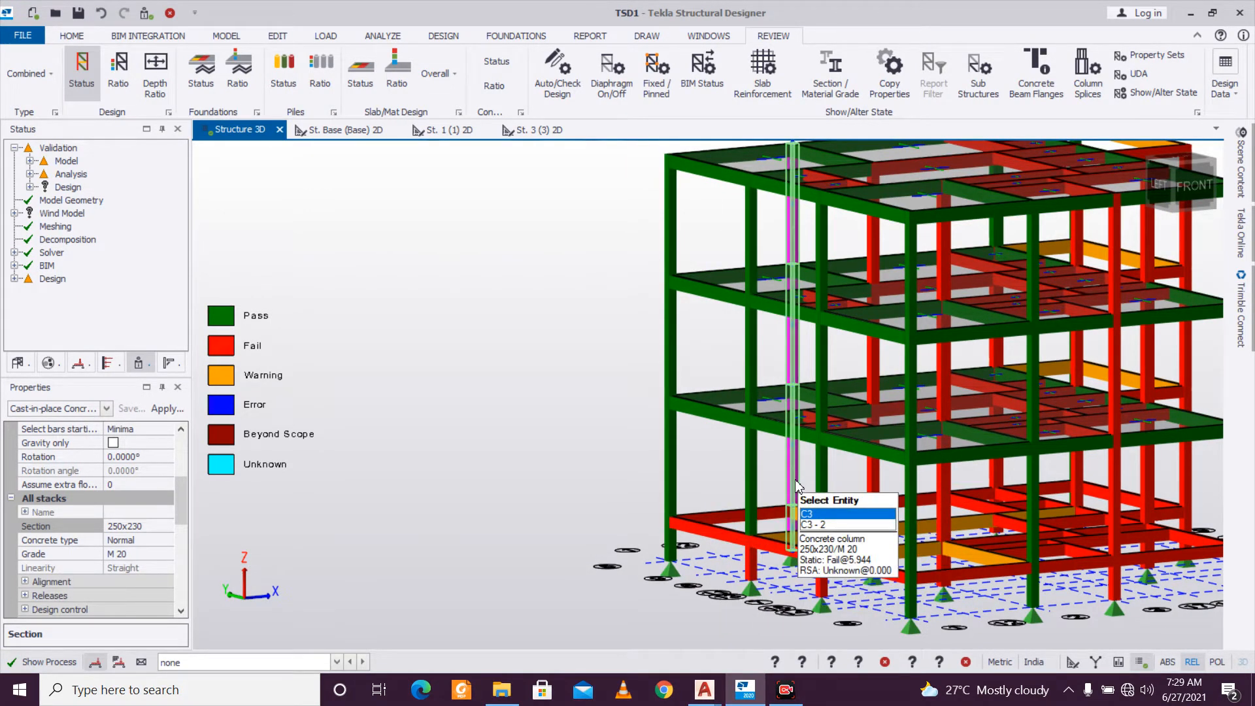
{"action": "scroll", "coordinate": [796, 487], "scroll_direction": "down", "scroll_amount": 2}
{"action": "scroll", "coordinate": [719, 549], "scroll_direction": "down", "scroll_amount": 1}
{"action": "middle_click_drag", "start_coordinate": [687, 578], "coordinate": [999, 571]}
{"action": "mouse_move", "coordinate": [660, 383]}
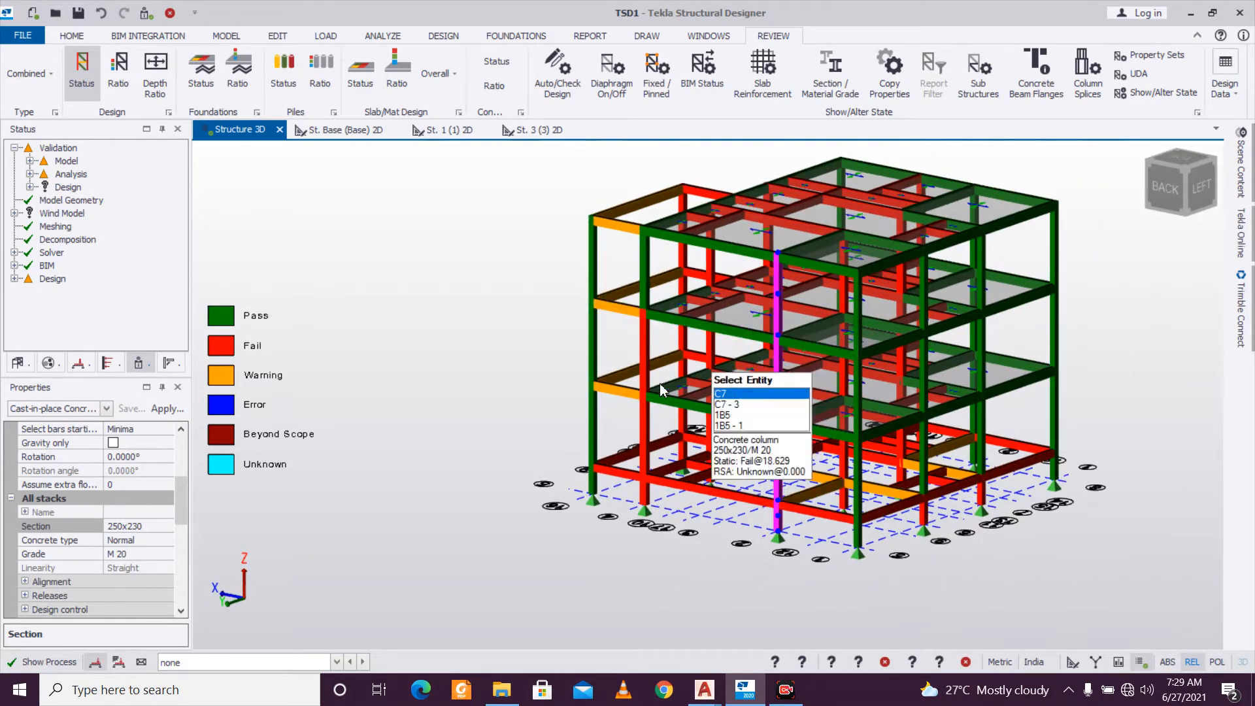
Clear the selection and run Design All (Static) on the whole model.
{"action": "left_click", "coordinate": [575, 171]}
{"action": "left_click", "coordinate": [444, 37]}
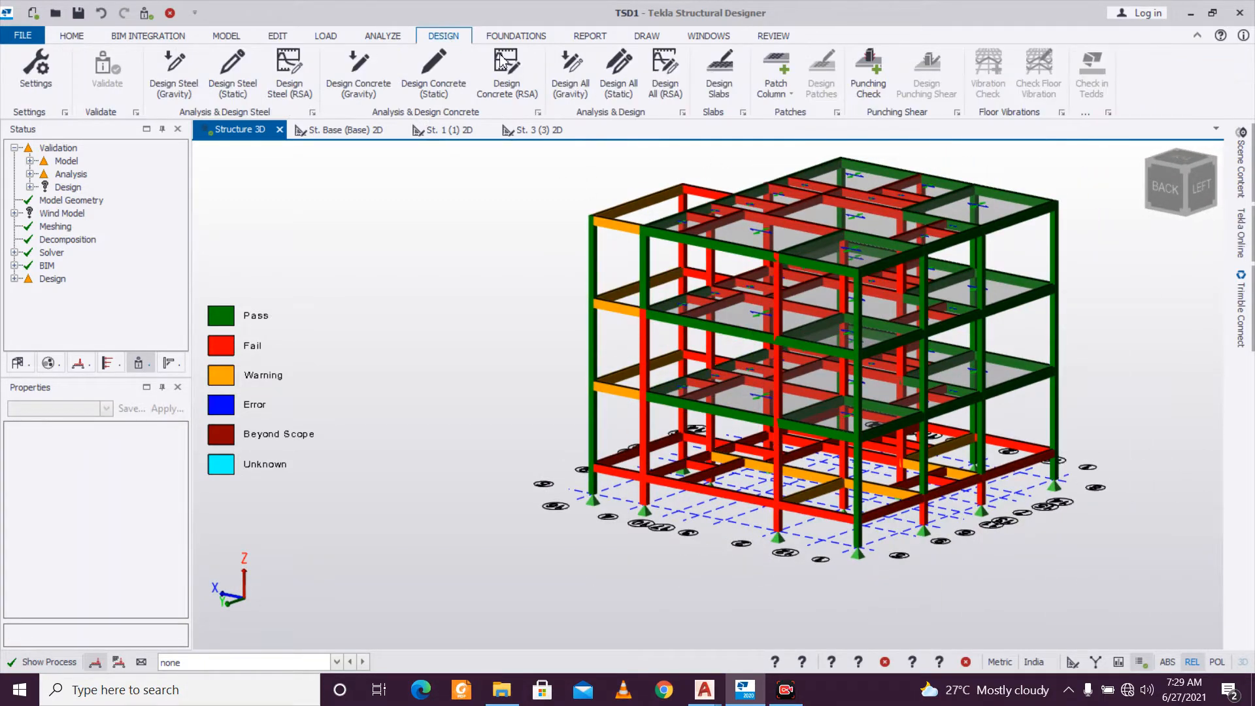
{"action": "left_click", "coordinate": [624, 89]}
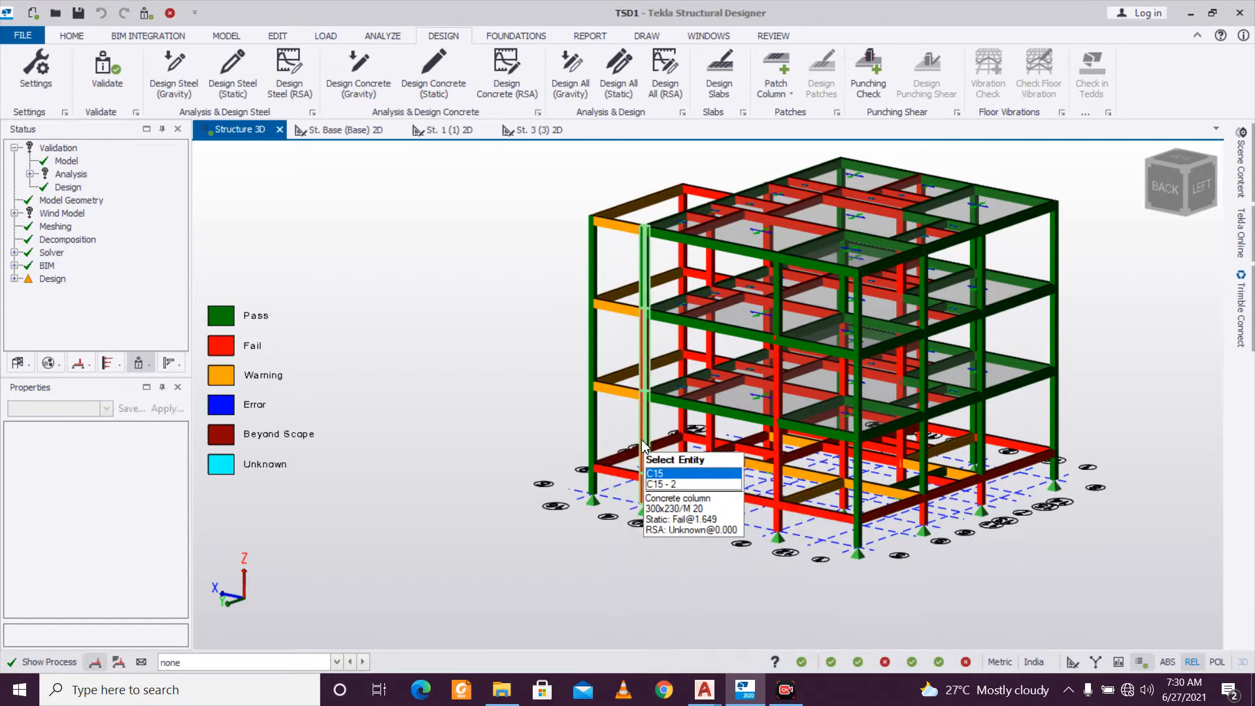
Change the section of the failing columns C3, C4, C7 and C15 together to 300x230.
{"action": "scroll", "coordinate": [628, 523], "scroll_direction": "up", "scroll_amount": 4}
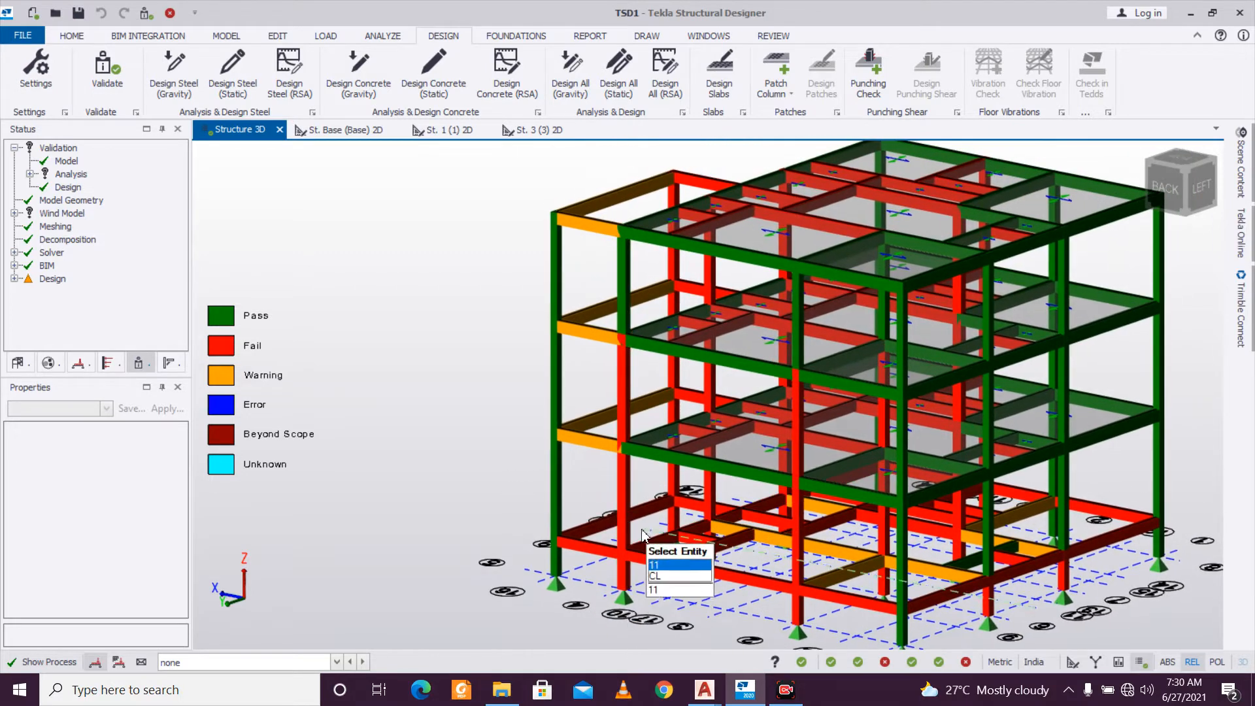
{"action": "scroll", "coordinate": [645, 534], "scroll_direction": "down", "scroll_amount": 3}
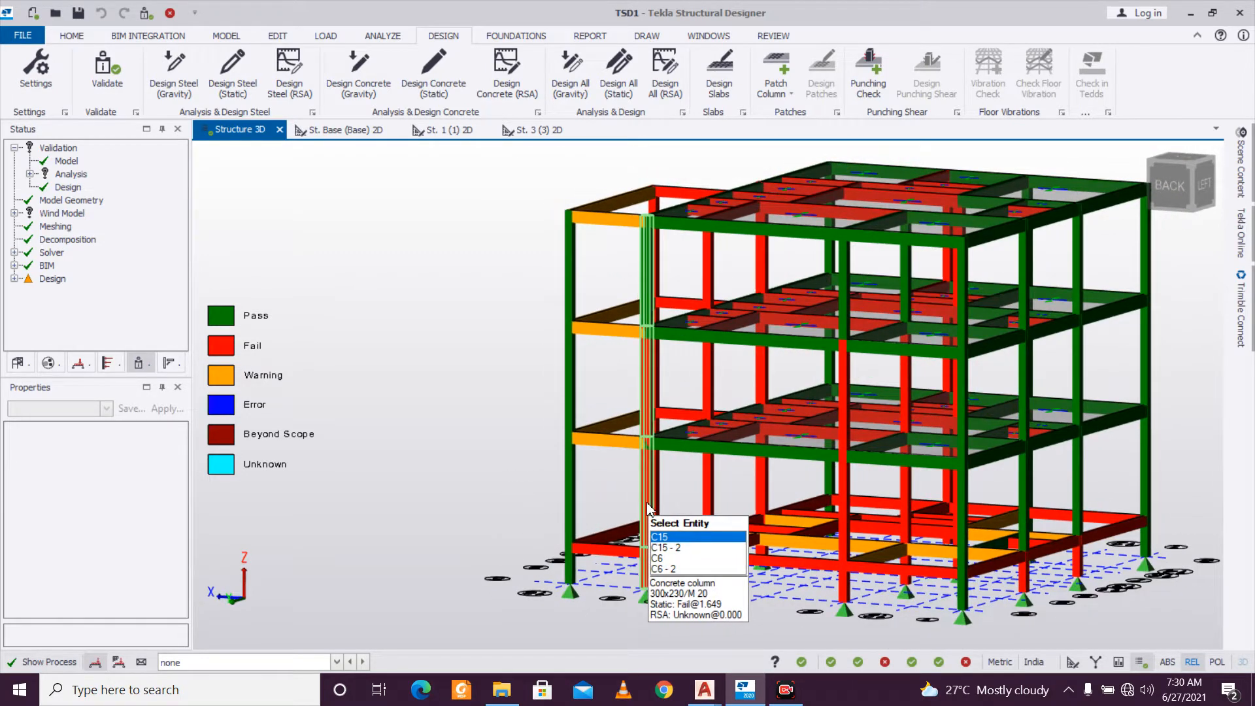
{"action": "right_click_drag", "start_coordinate": [731, 500], "coordinate": [689, 496]}
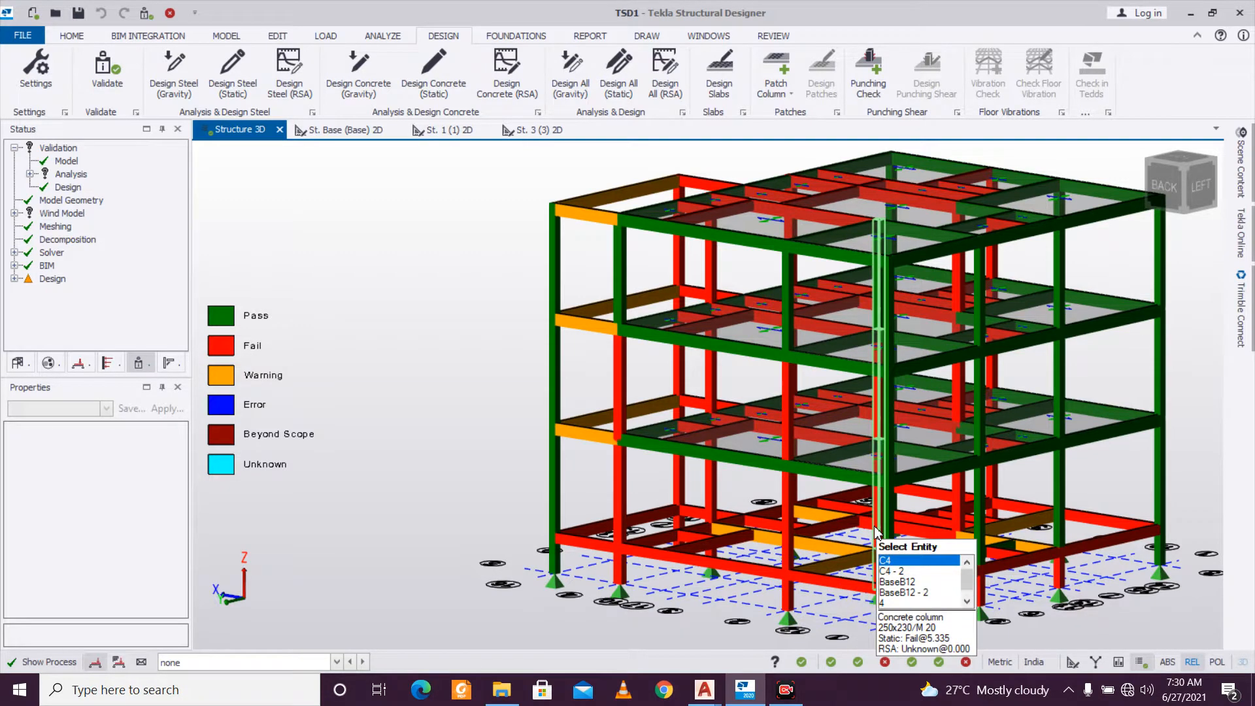
{"action": "right_click_drag", "start_coordinate": [661, 595], "coordinate": [730, 600]}
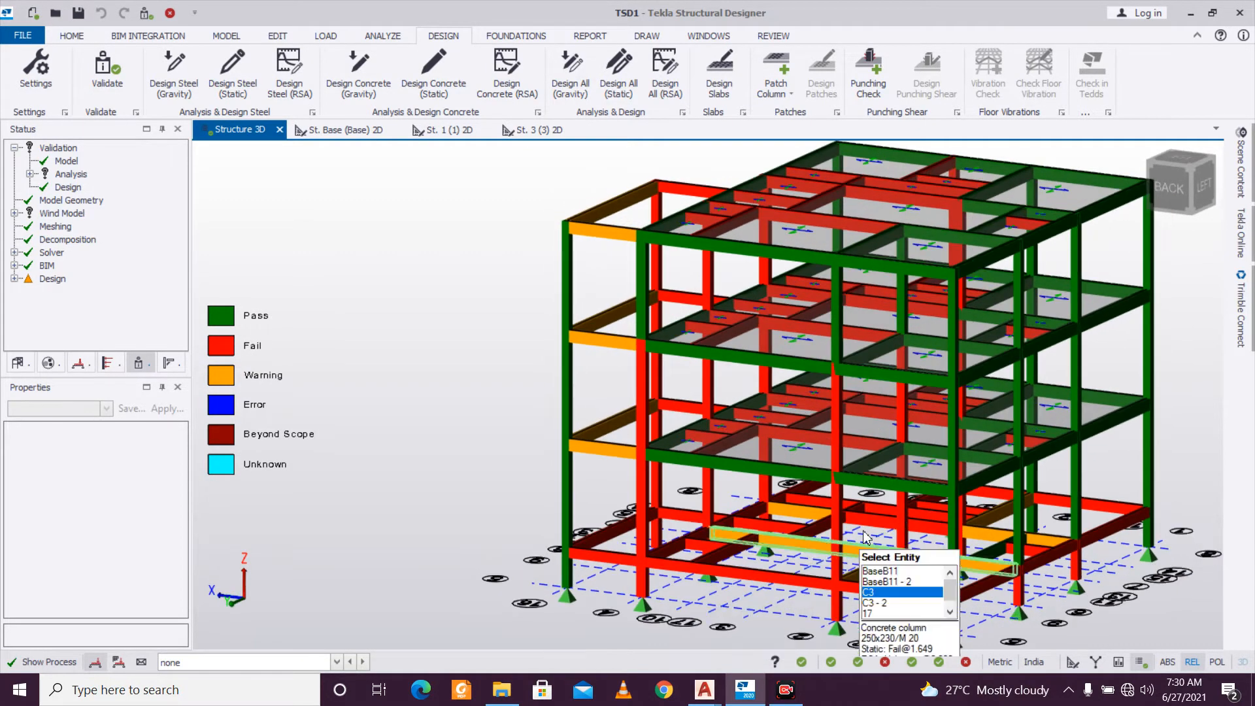
{"action": "left_click", "coordinate": [902, 540]}
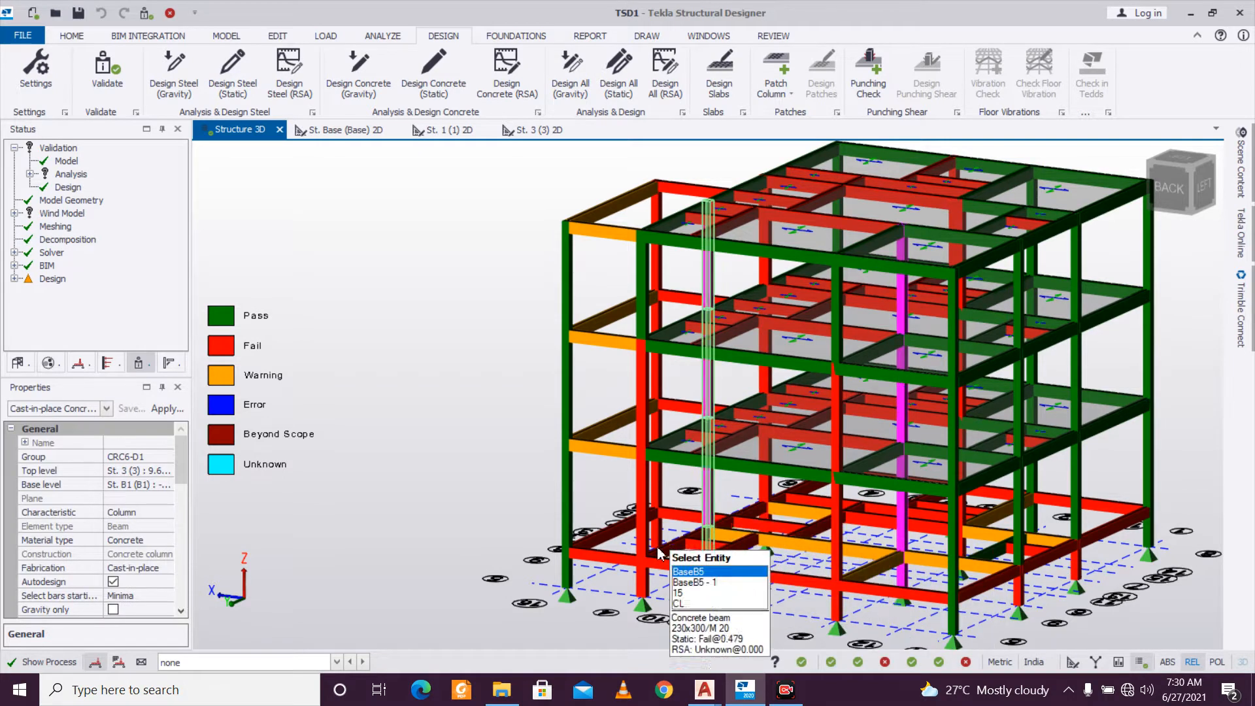
{"action": "left_click", "coordinate": [640, 582]}
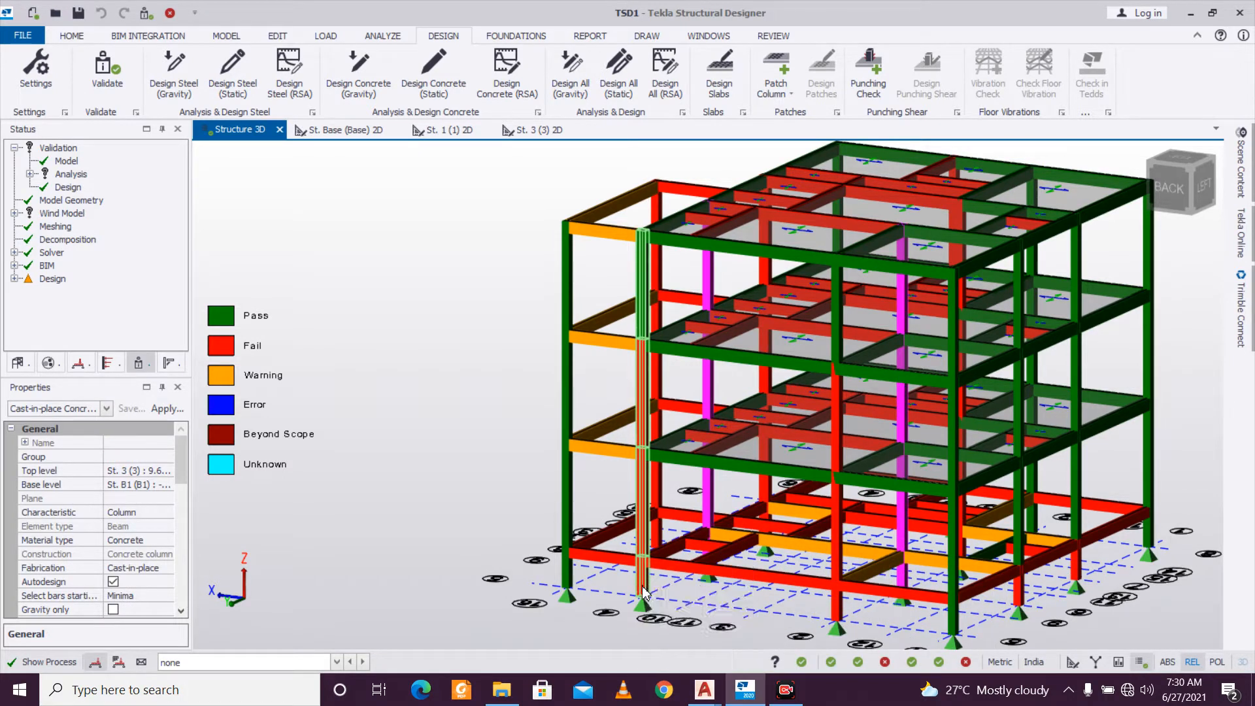
{"action": "left_click", "coordinate": [848, 611]}
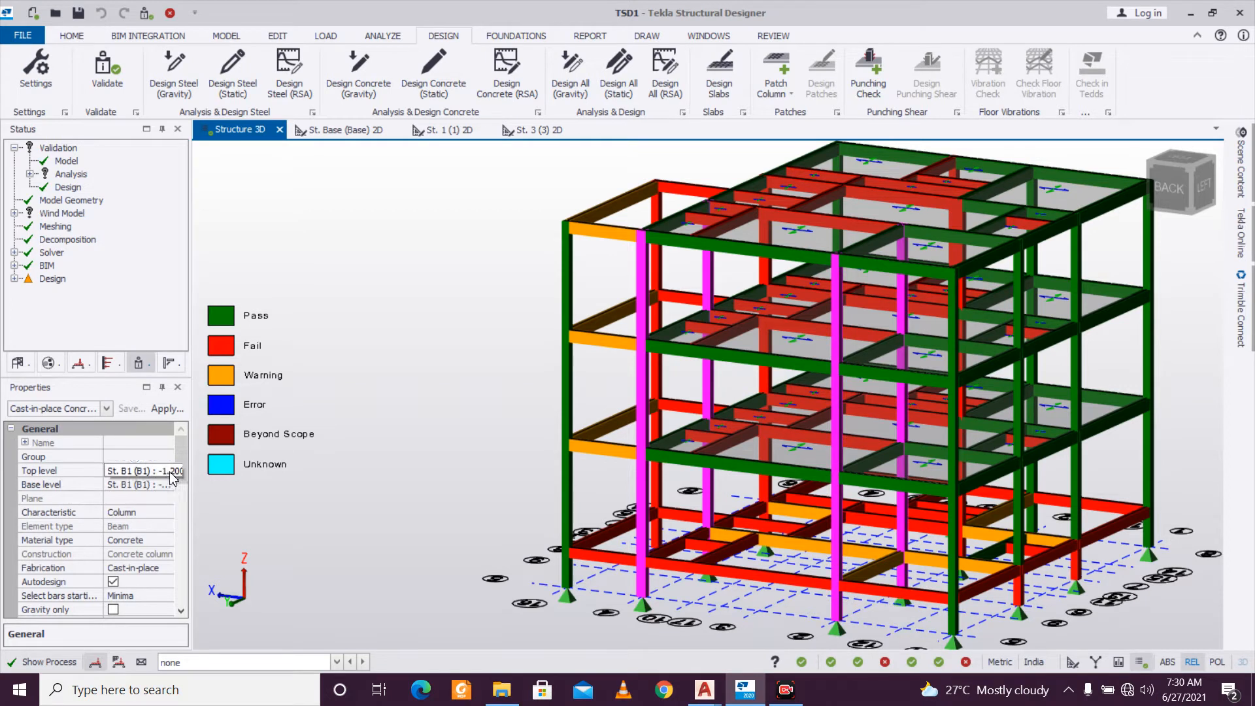
{"action": "left_click_drag", "start_coordinate": [182, 469], "coordinate": [193, 510]}
{"action": "left_click", "coordinate": [166, 527]}
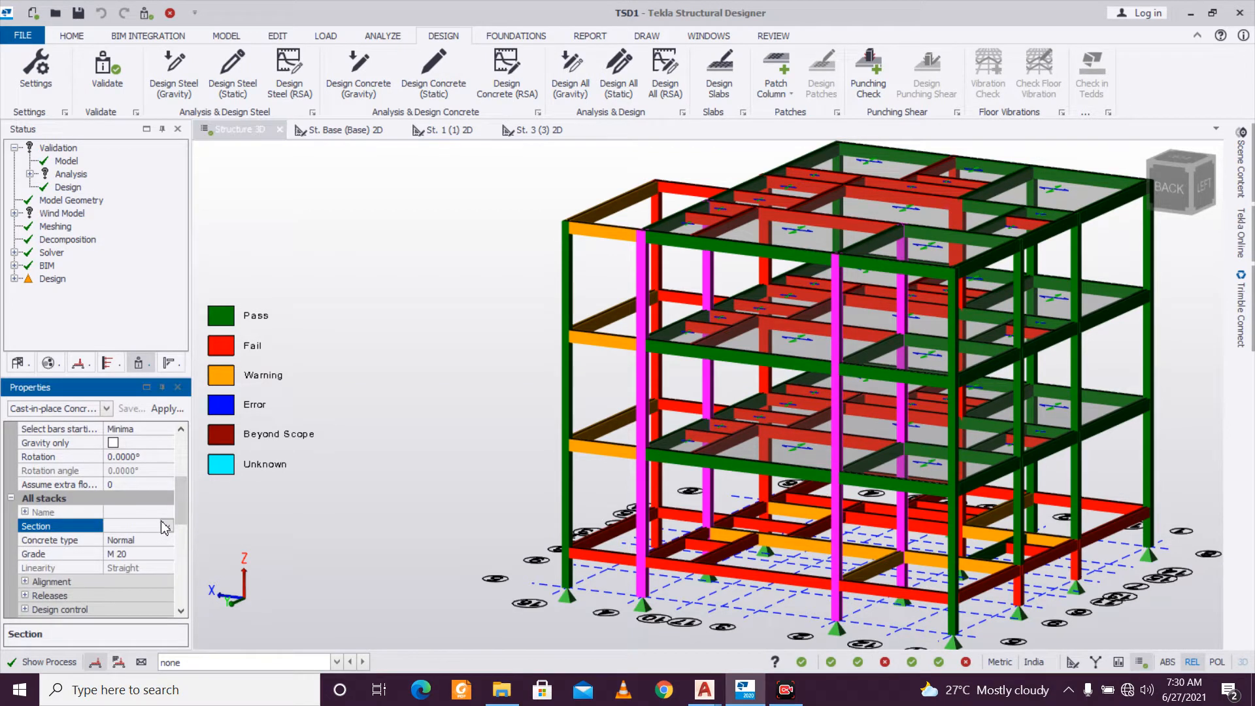
{"action": "left_click", "coordinate": [167, 527]}
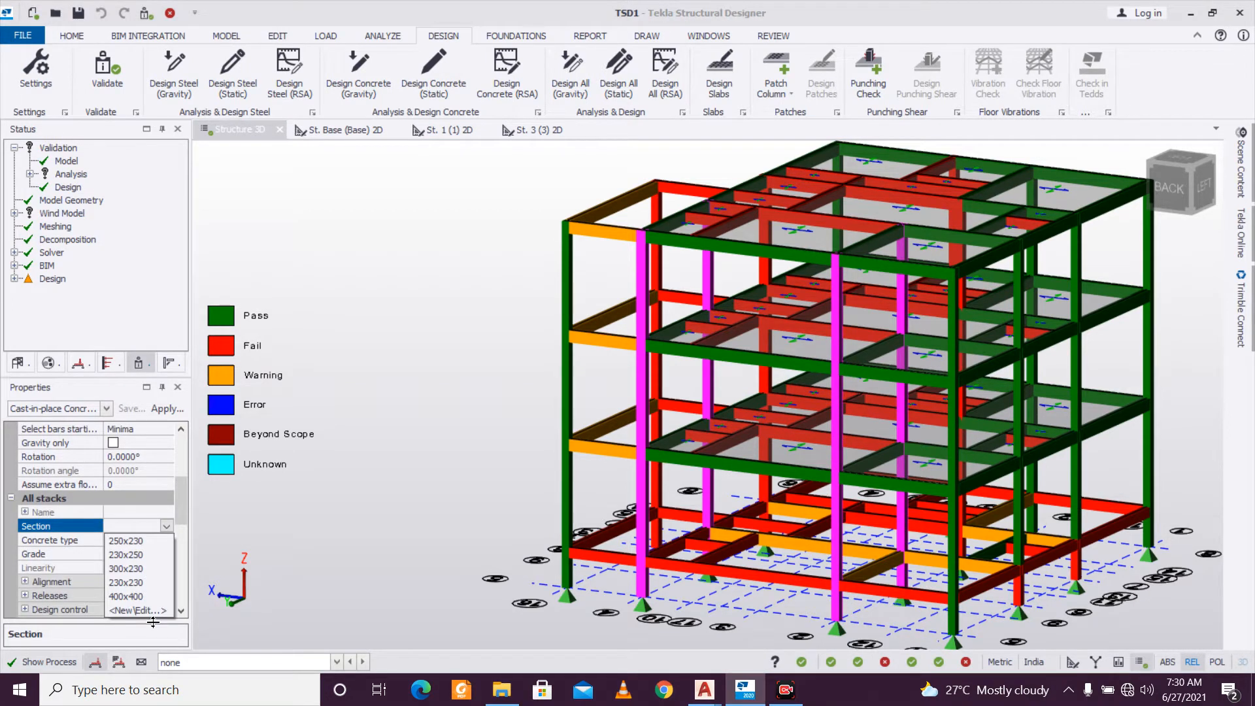
{"action": "left_click", "coordinate": [143, 570]}
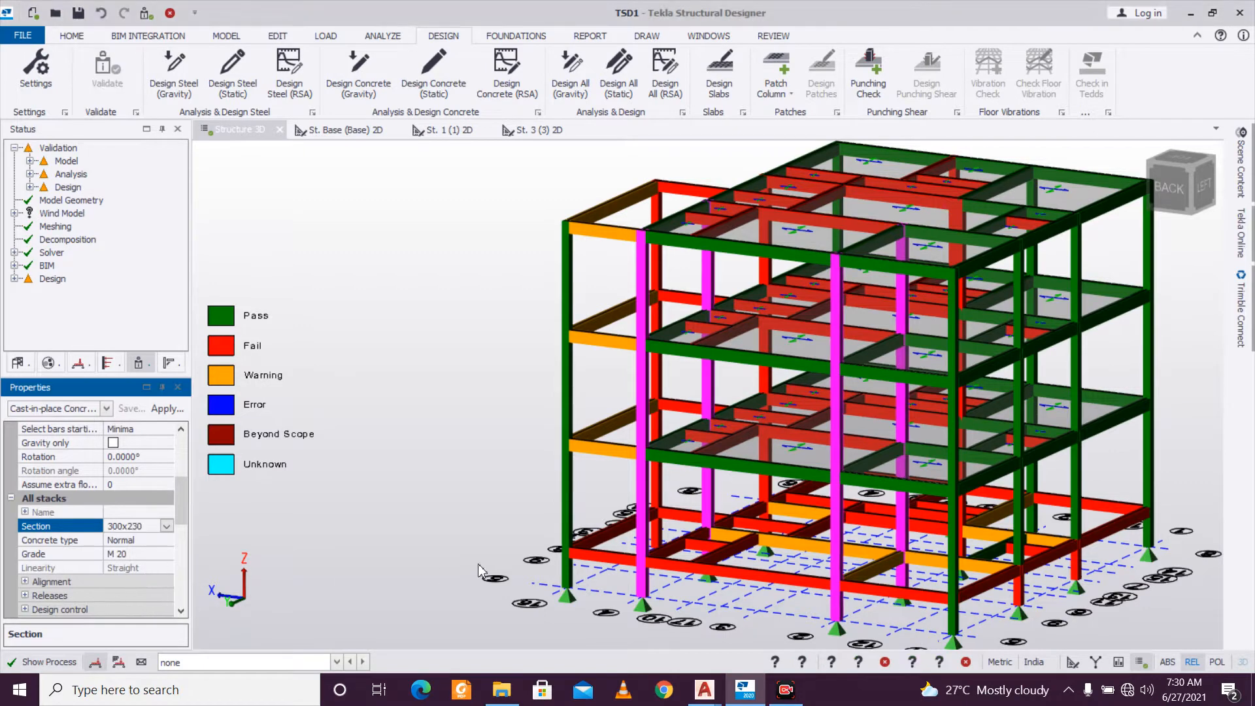
Deselect the four resized columns and rerun Design All (Static) for the model.
{"action": "middle_click_drag", "start_coordinate": [615, 592], "coordinate": [558, 277]}
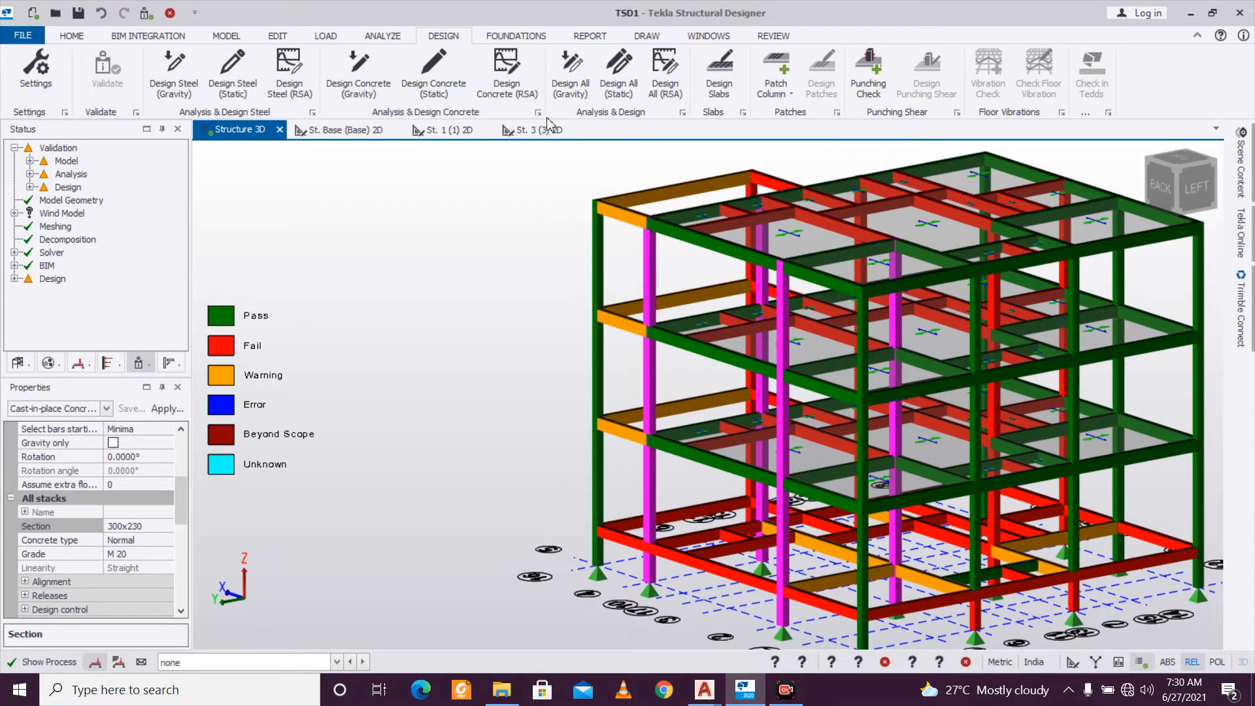
{"action": "left_click", "coordinate": [446, 182]}
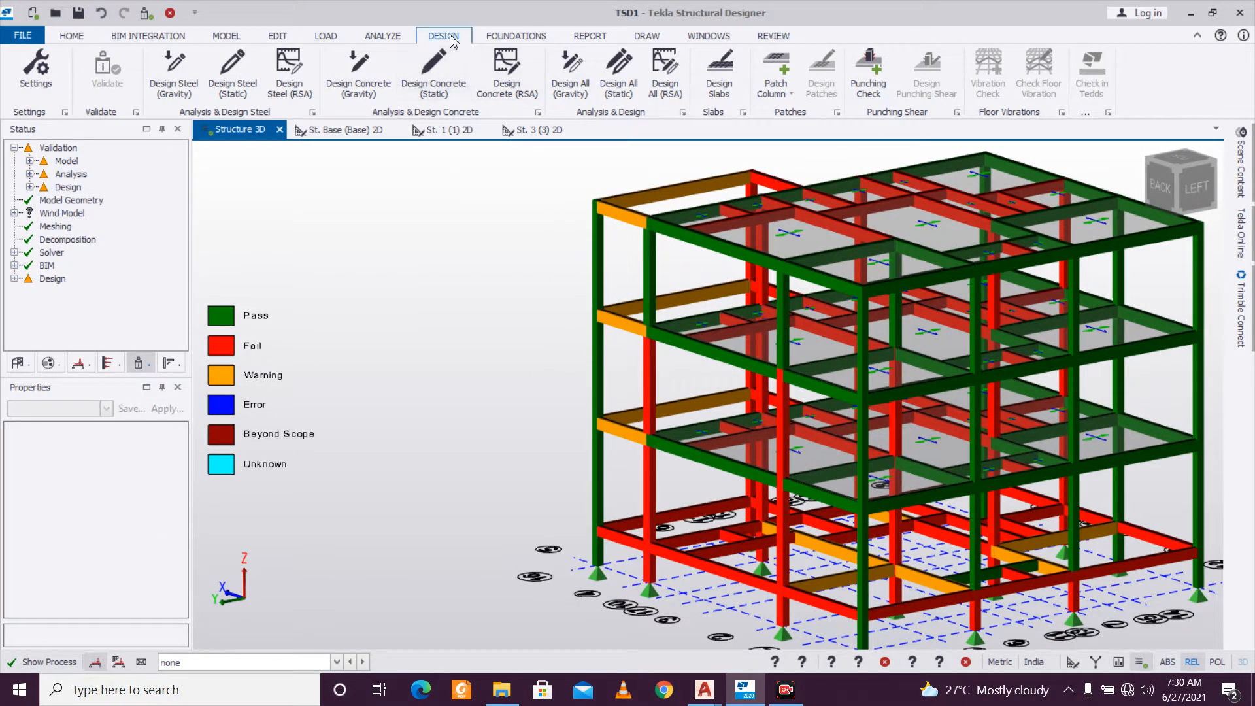
{"action": "left_click", "coordinate": [618, 88]}
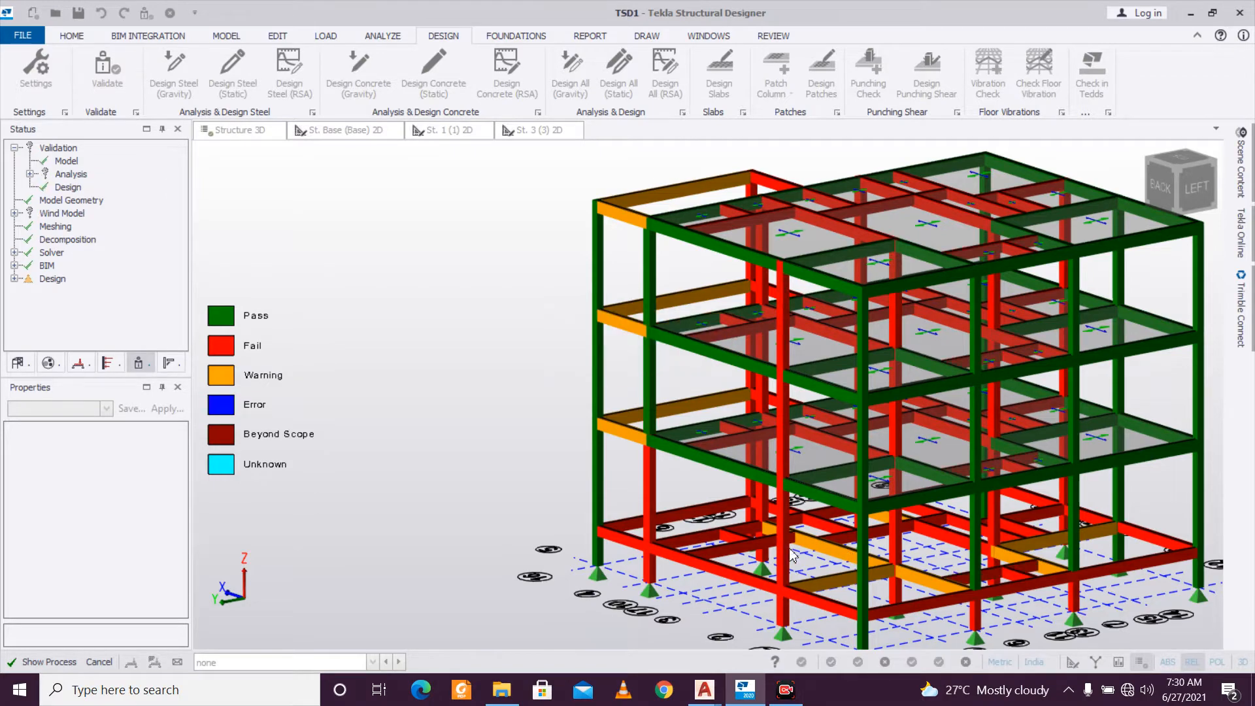
Colour the members by design ratio in the review view and examine the columns around the building.
{"action": "right_click_drag", "start_coordinate": [619, 564], "coordinate": [749, 537]}
{"action": "left_click", "coordinate": [768, 40]}
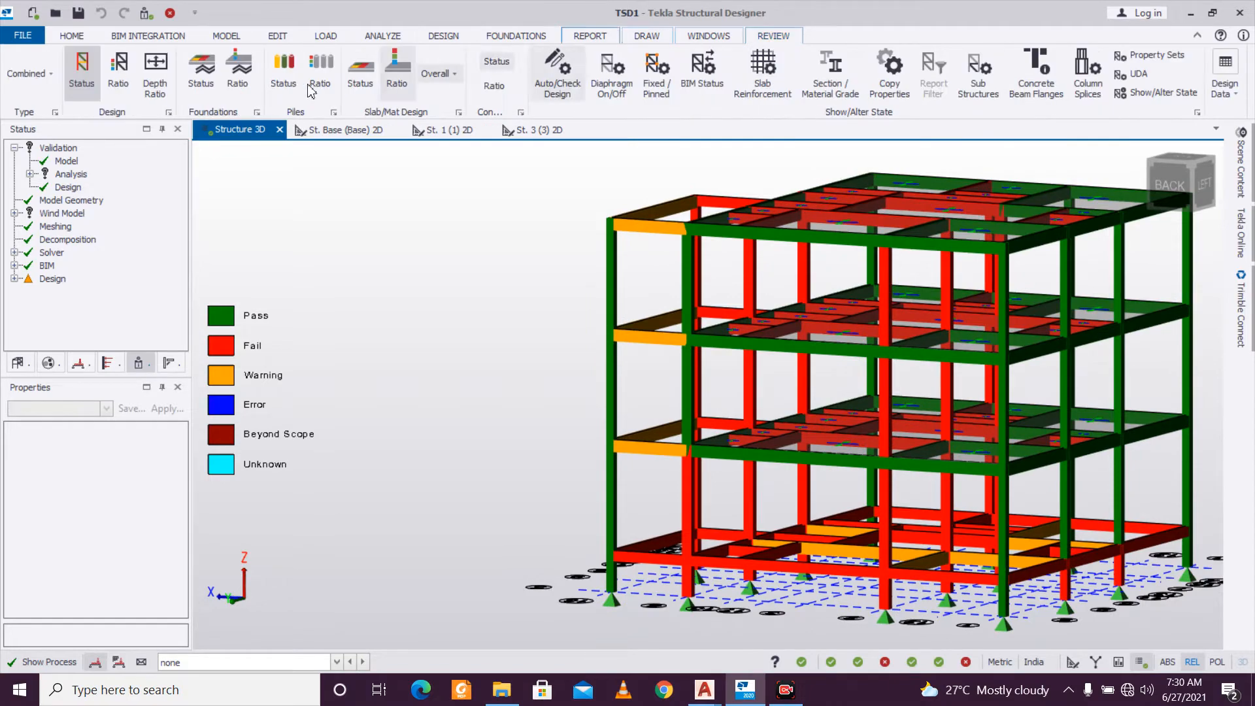
{"action": "left_click", "coordinate": [114, 77]}
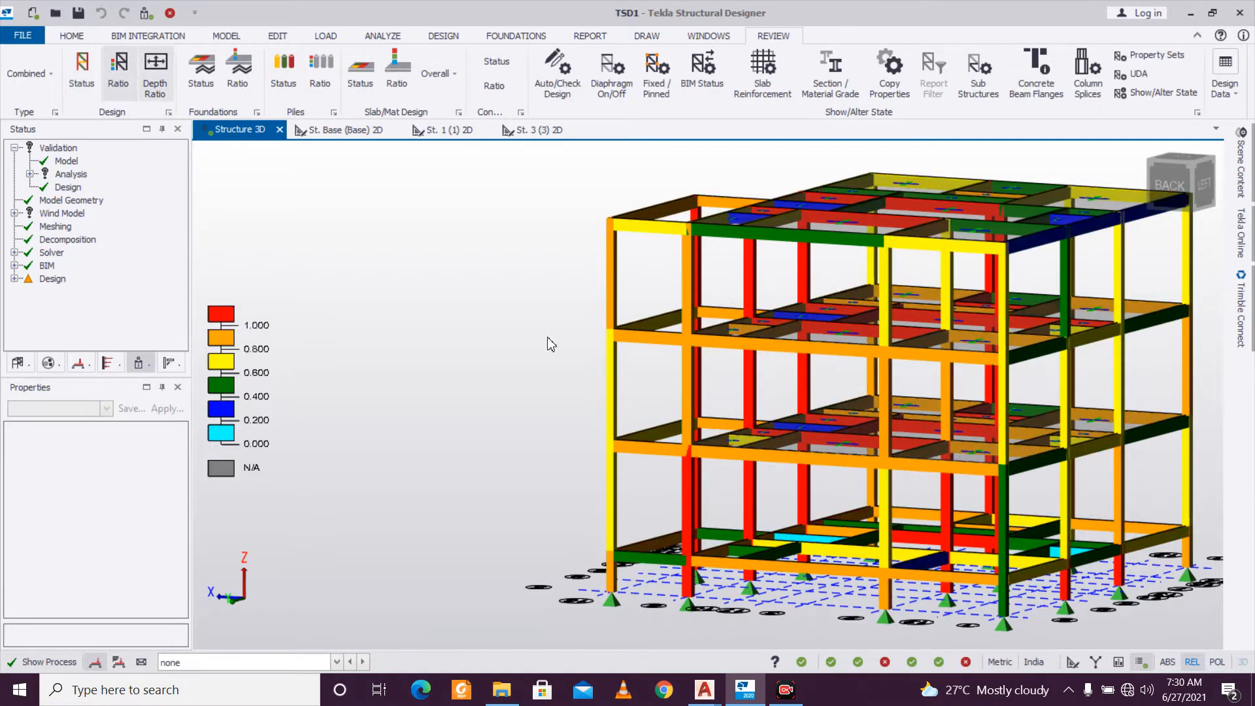
{"action": "right_click_drag", "start_coordinate": [763, 549], "coordinate": [543, 571]}
{"action": "scroll", "coordinate": [566, 507], "scroll_direction": "down", "scroll_amount": 2}
{"action": "right_click_drag", "start_coordinate": [1113, 554], "coordinate": [698, 560]}
{"action": "right_click_drag", "start_coordinate": [1107, 596], "coordinate": [681, 617]}
{"action": "scroll", "coordinate": [684, 624], "scroll_direction": "up", "scroll_amount": 6}
{"action": "scroll", "coordinate": [722, 504], "scroll_direction": "up", "scroll_amount": 3}
Run the static member design for column C11 and close its results.
{"action": "mouse_move", "coordinate": [647, 506]}
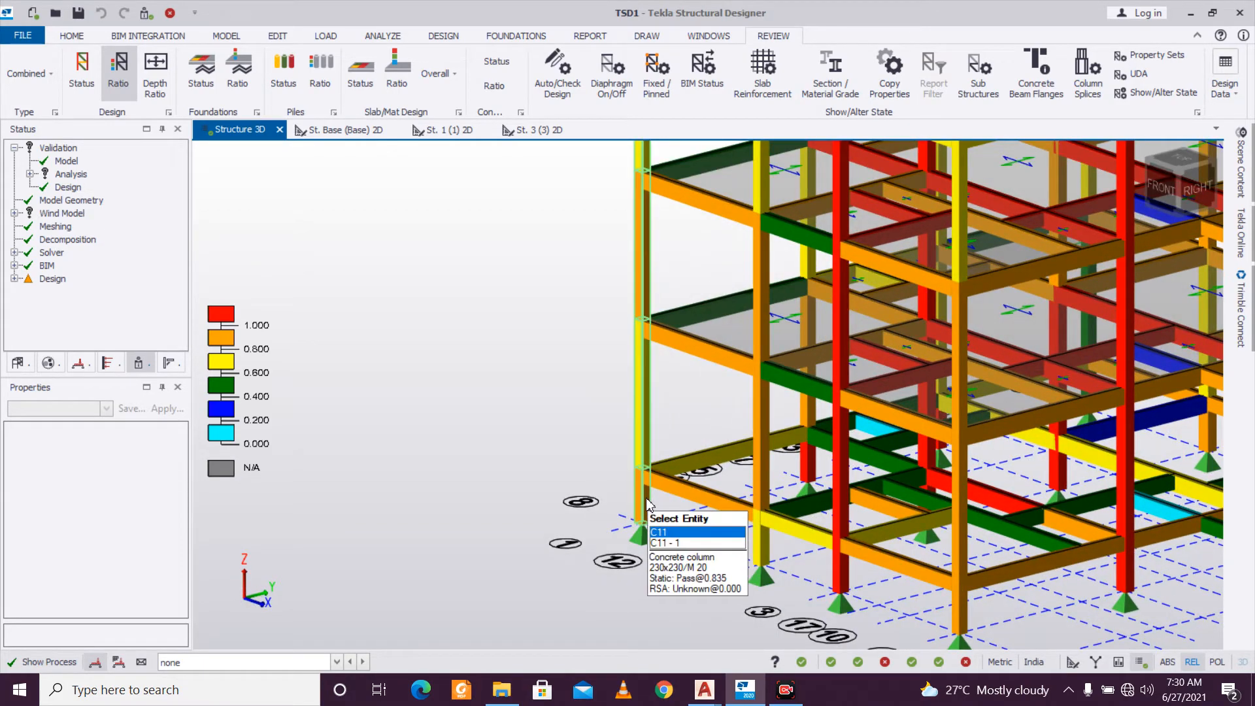
{"action": "left_click", "coordinate": [647, 504]}
{"action": "right_click", "coordinate": [647, 504]}
{"action": "mouse_move", "coordinate": [792, 367]}
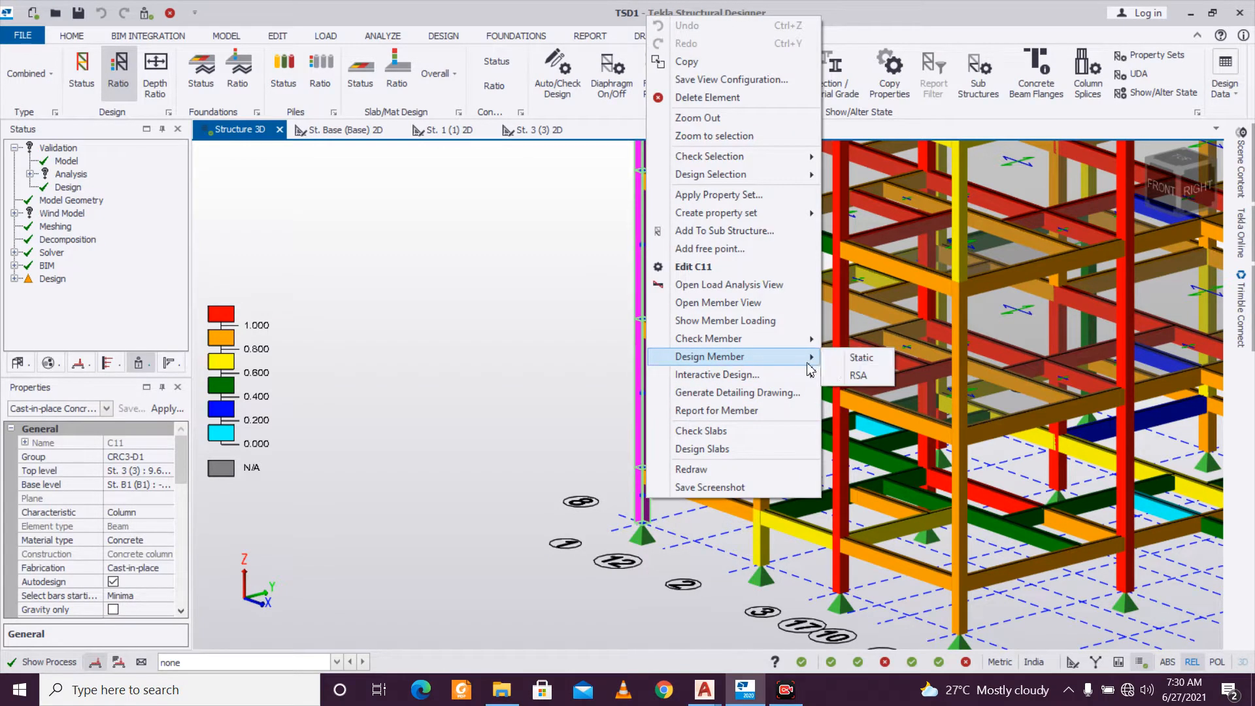
{"action": "left_click", "coordinate": [859, 357]}
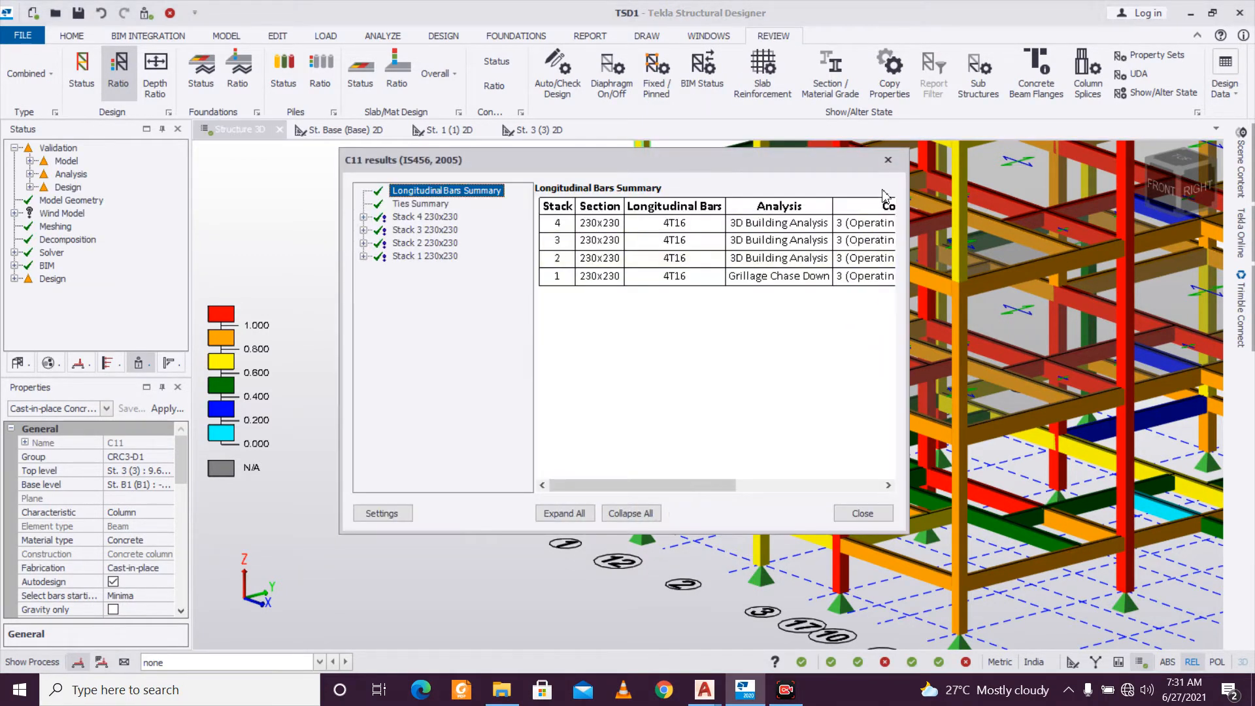
{"action": "left_click", "coordinate": [886, 161]}
Run the static member design for column C13, then close its results and clear the selection.
{"action": "mouse_move", "coordinate": [846, 567]}
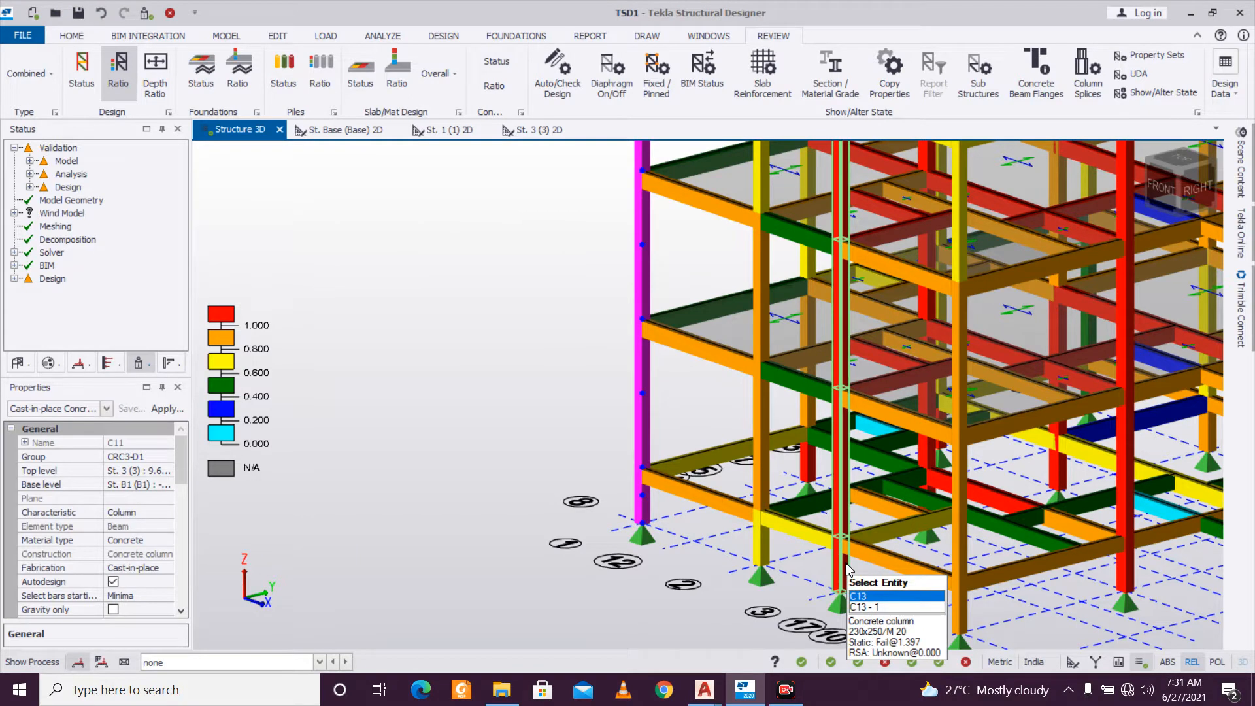
{"action": "left_click", "coordinate": [847, 568]}
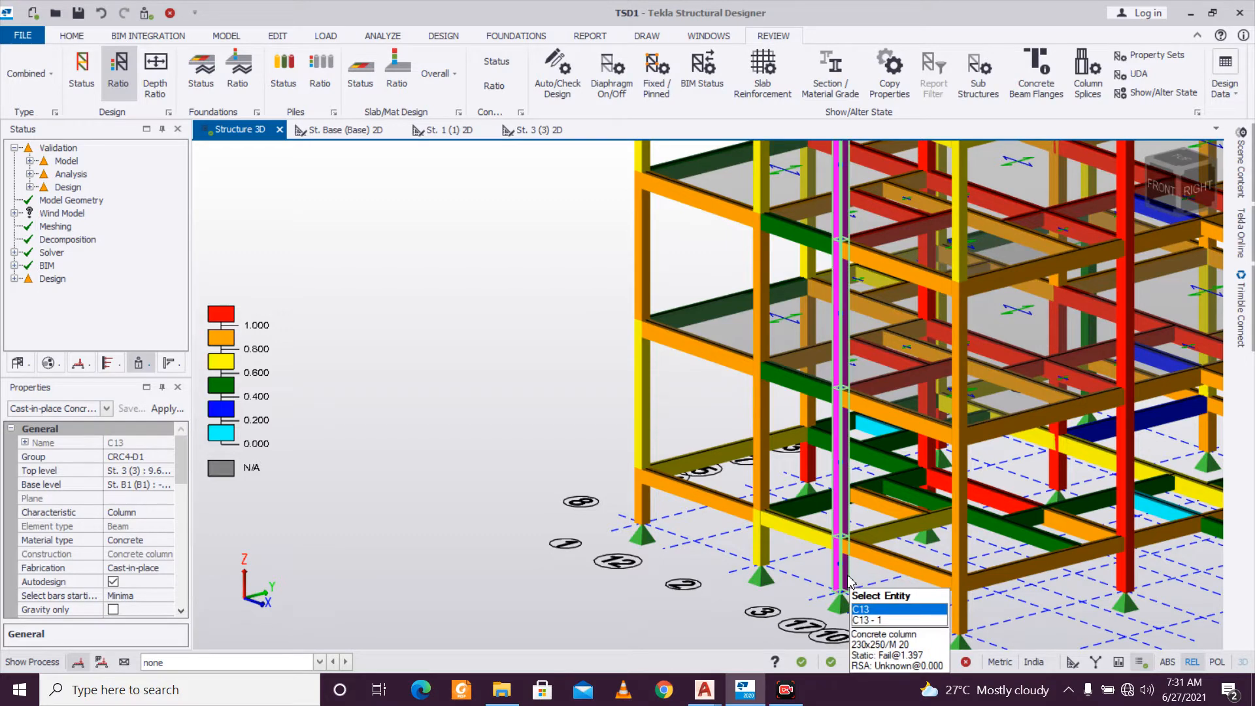
{"action": "right_click", "coordinate": [849, 579]}
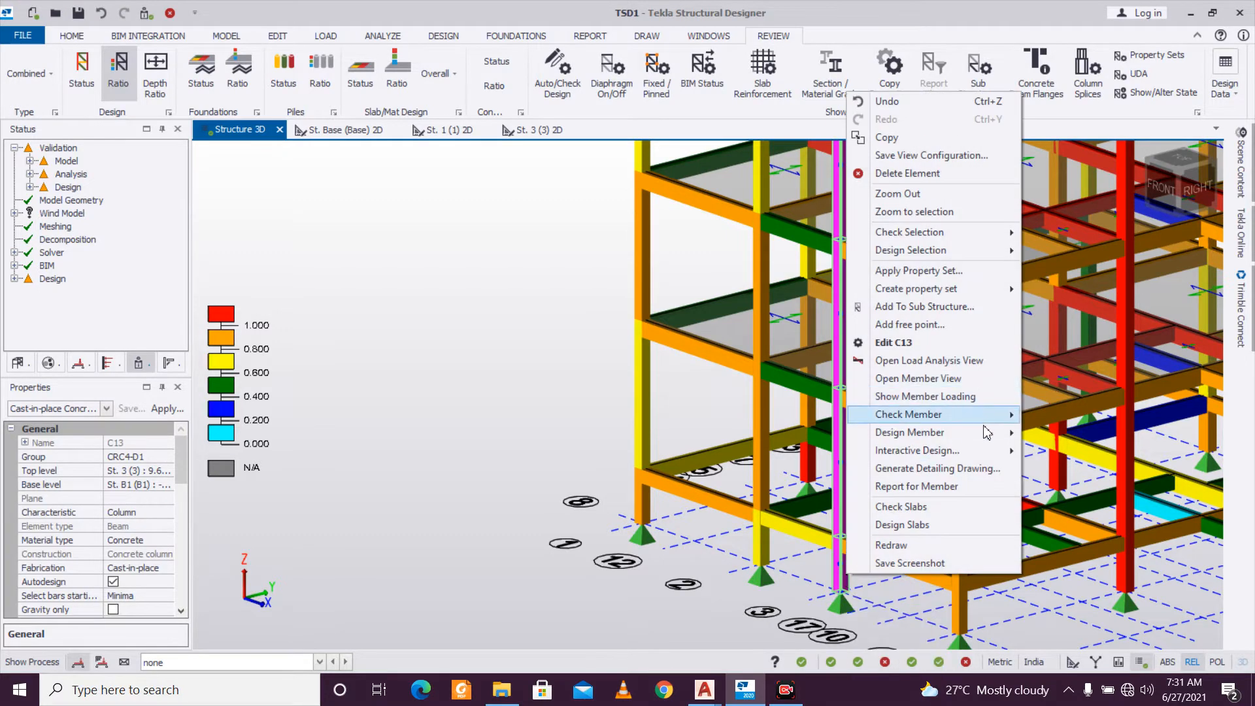
{"action": "mouse_move", "coordinate": [987, 434]}
{"action": "left_click", "coordinate": [1039, 435]}
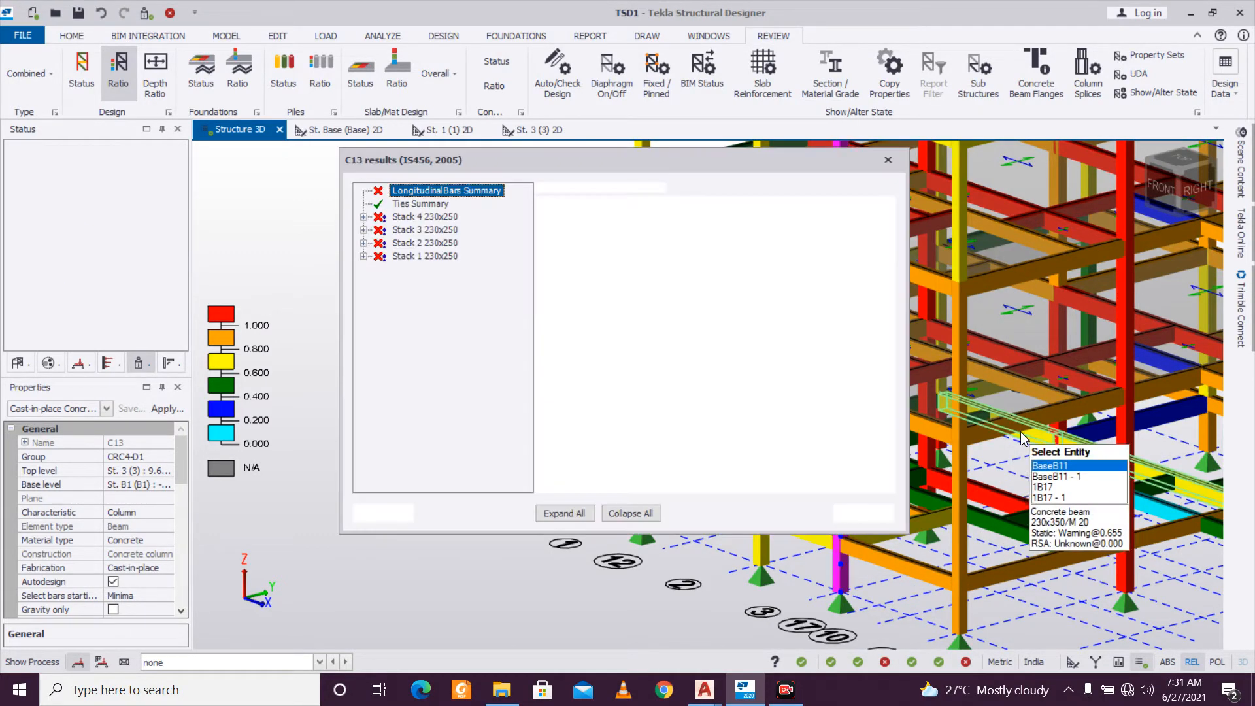
{"action": "left_click", "coordinate": [888, 159]}
{"action": "scroll", "coordinate": [856, 519], "scroll_direction": "down", "scroll_amount": 2}
{"action": "key", "text": "Escape"}
{"action": "right_click_drag", "start_coordinate": [980, 537], "coordinate": [894, 533]}
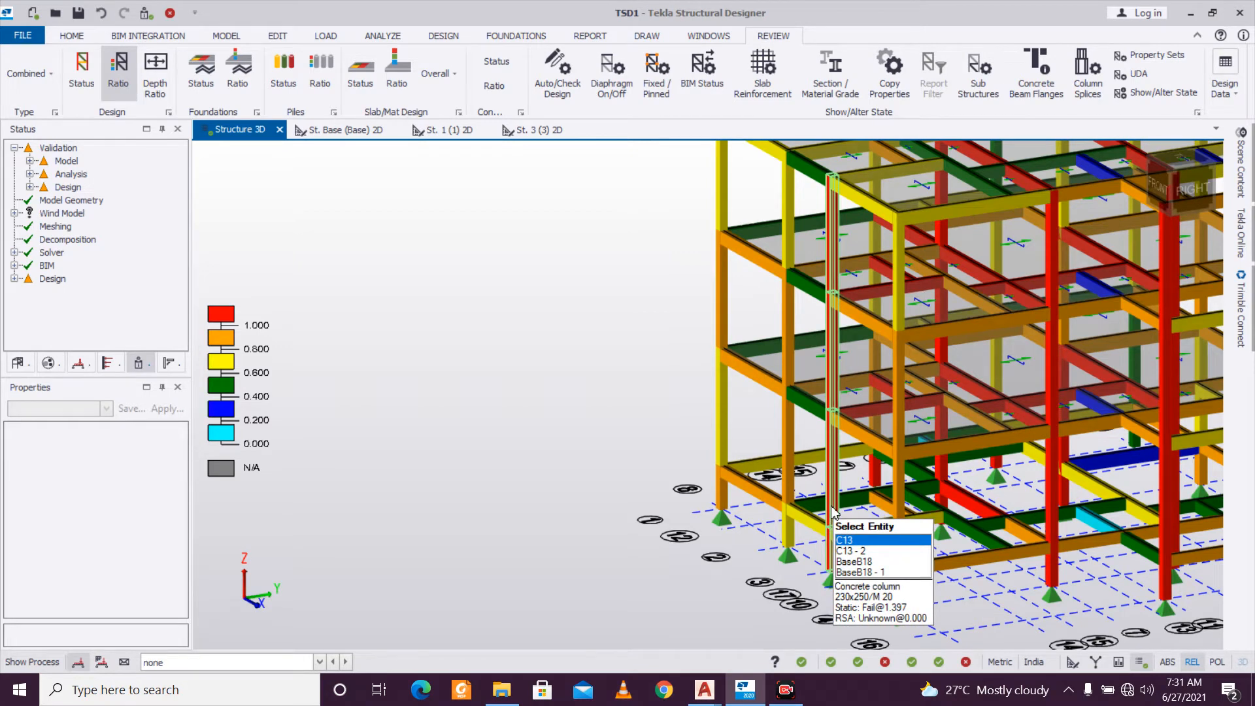
Change the section of column C13 to 230x300 by setting its depth to 300 mm.
{"action": "scroll", "coordinate": [833, 511], "scroll_direction": "up", "scroll_amount": 2}
{"action": "left_click", "coordinate": [832, 510]}
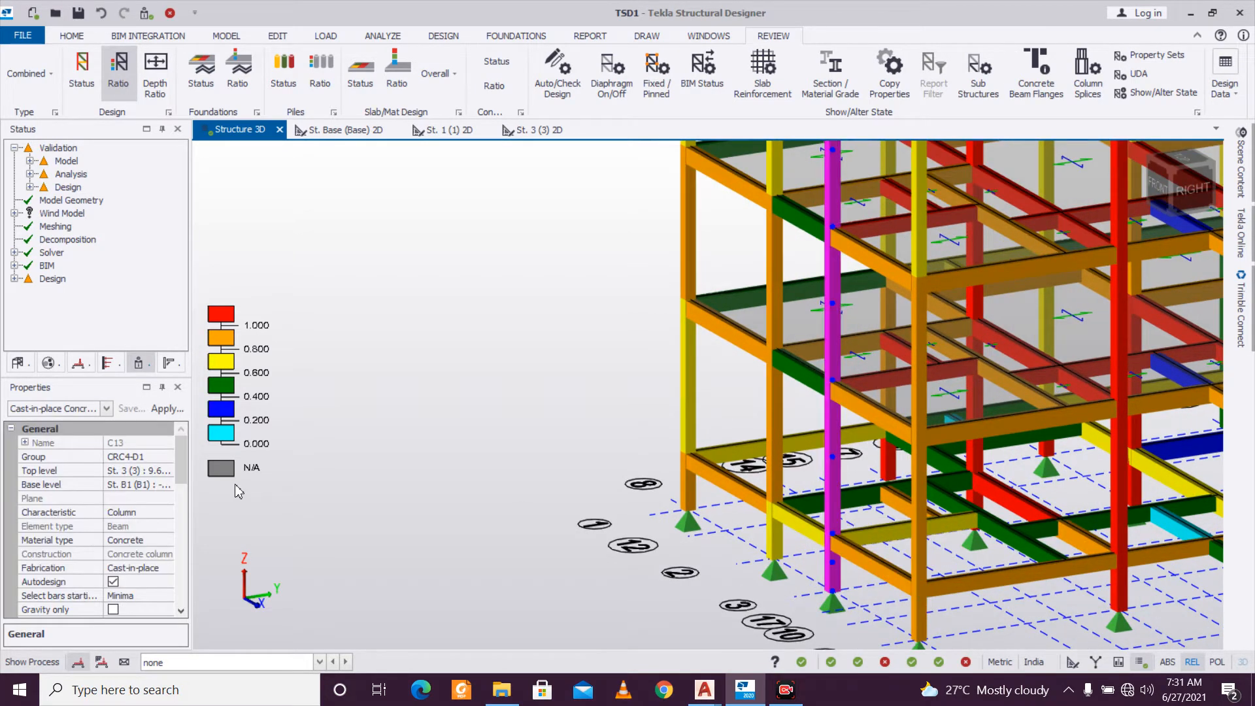
{"action": "scroll", "coordinate": [178, 512], "scroll_direction": "down", "scroll_amount": 4}
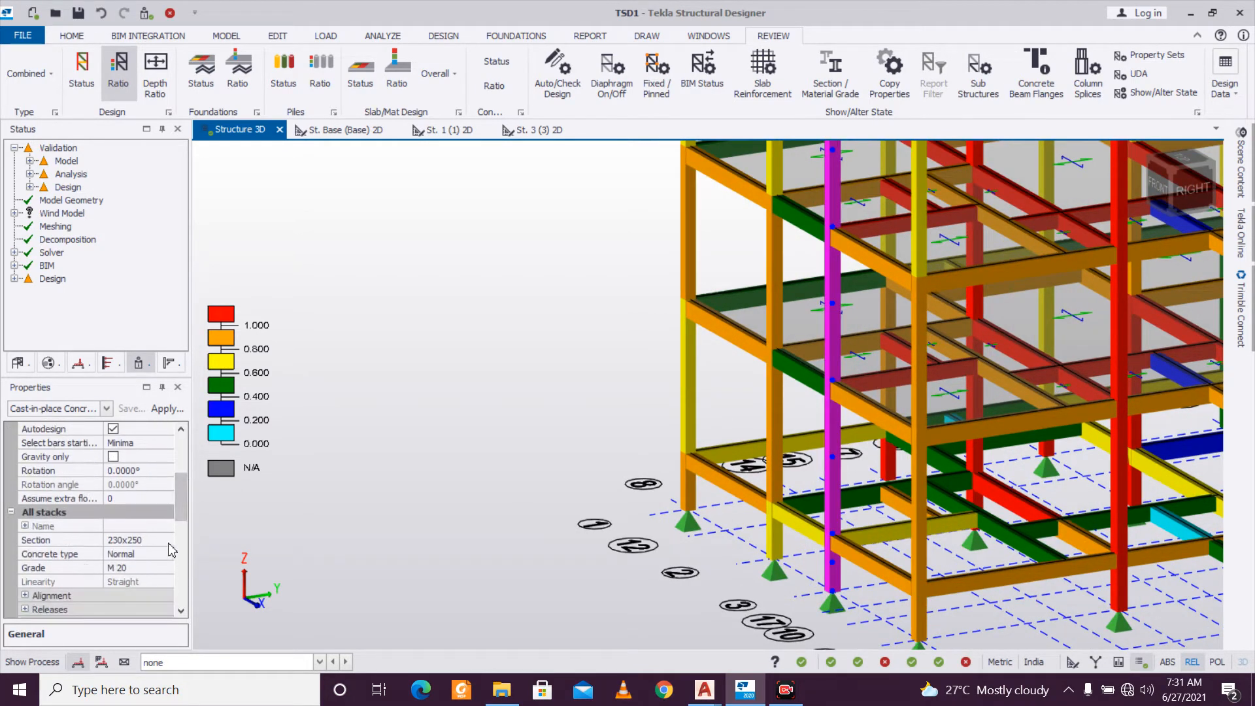
{"action": "left_click", "coordinate": [156, 540]}
{"action": "left_click", "coordinate": [166, 540]}
{"action": "left_click", "coordinate": [146, 624]}
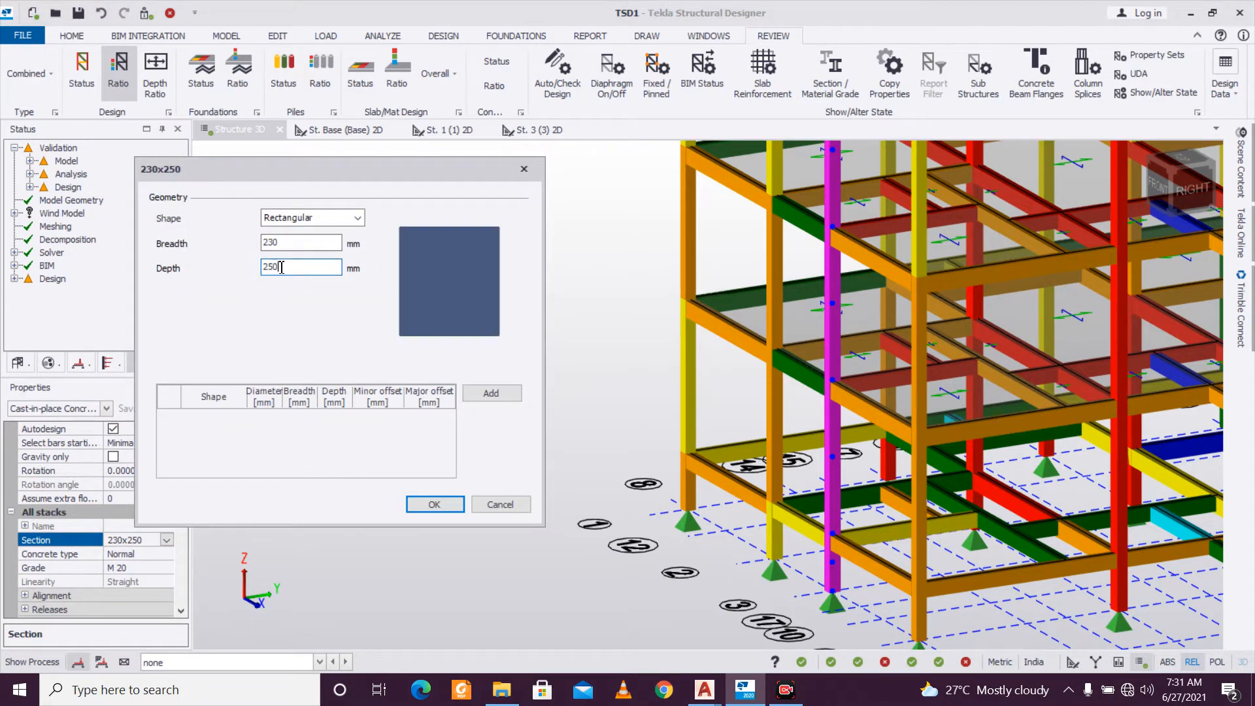
{"action": "type", "text": "300"}
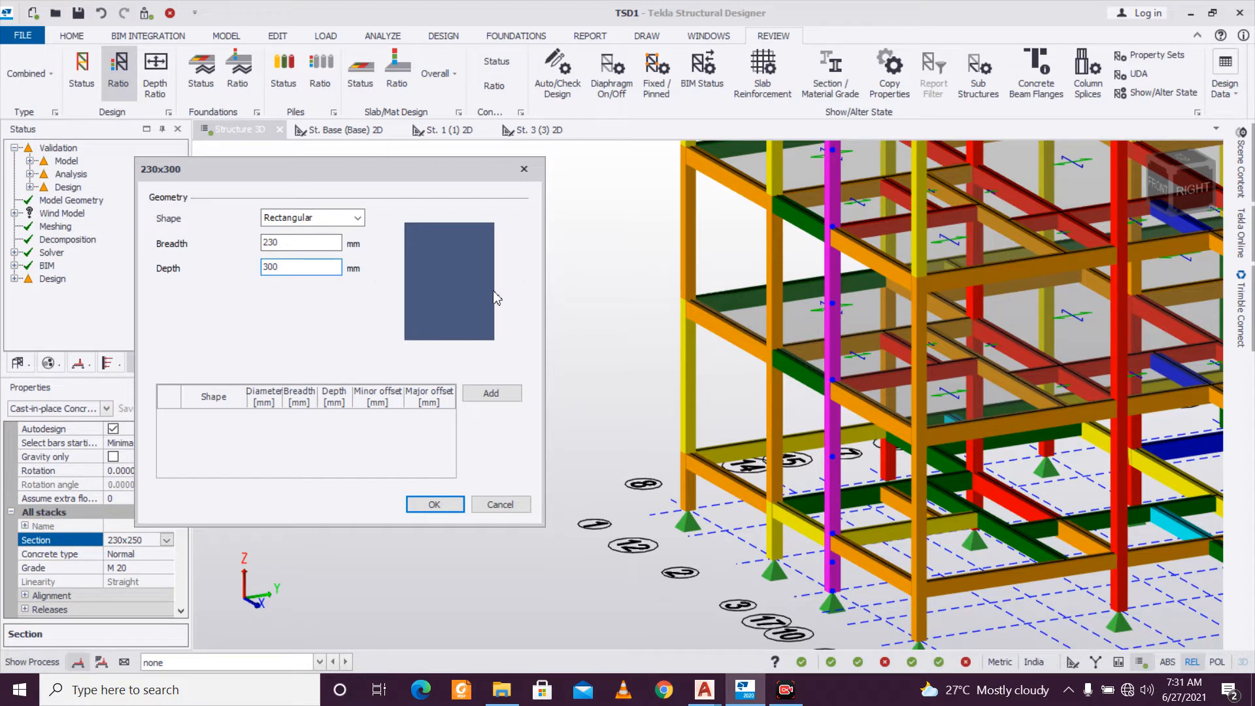
{"action": "left_click", "coordinate": [434, 504]}
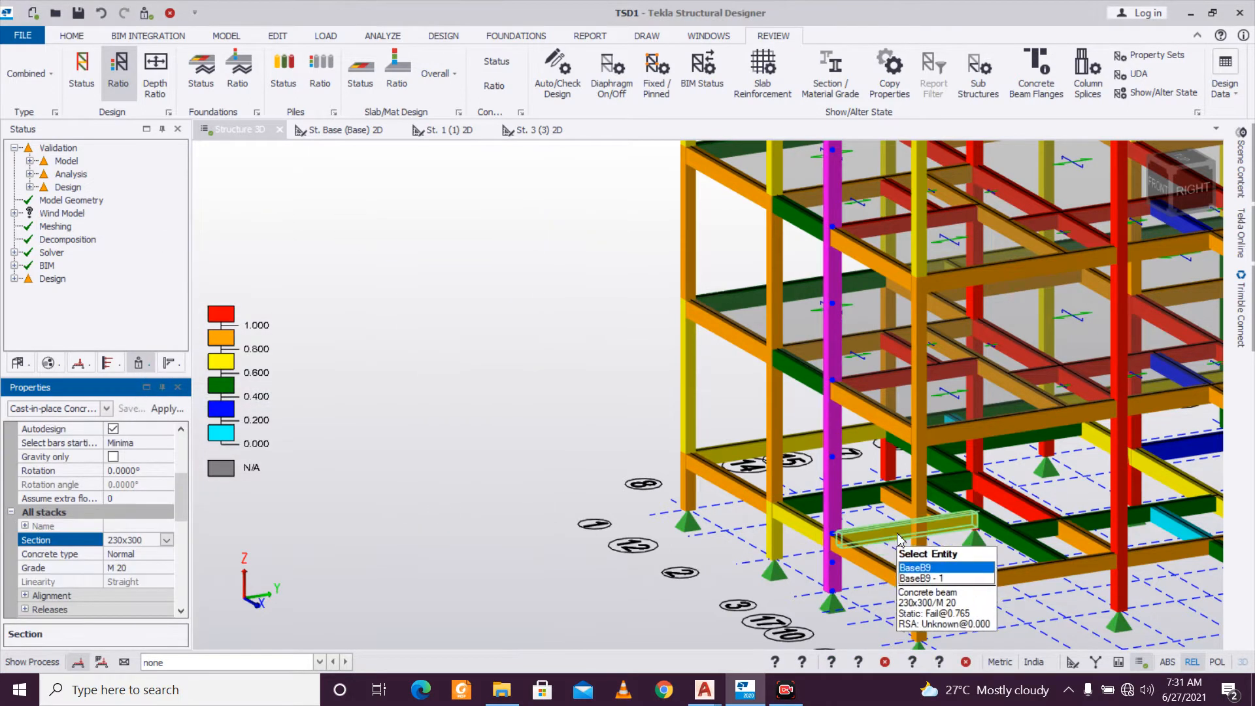
Rerun the static member design for the resized column C13 and close its results.
{"action": "mouse_move", "coordinate": [843, 515]}
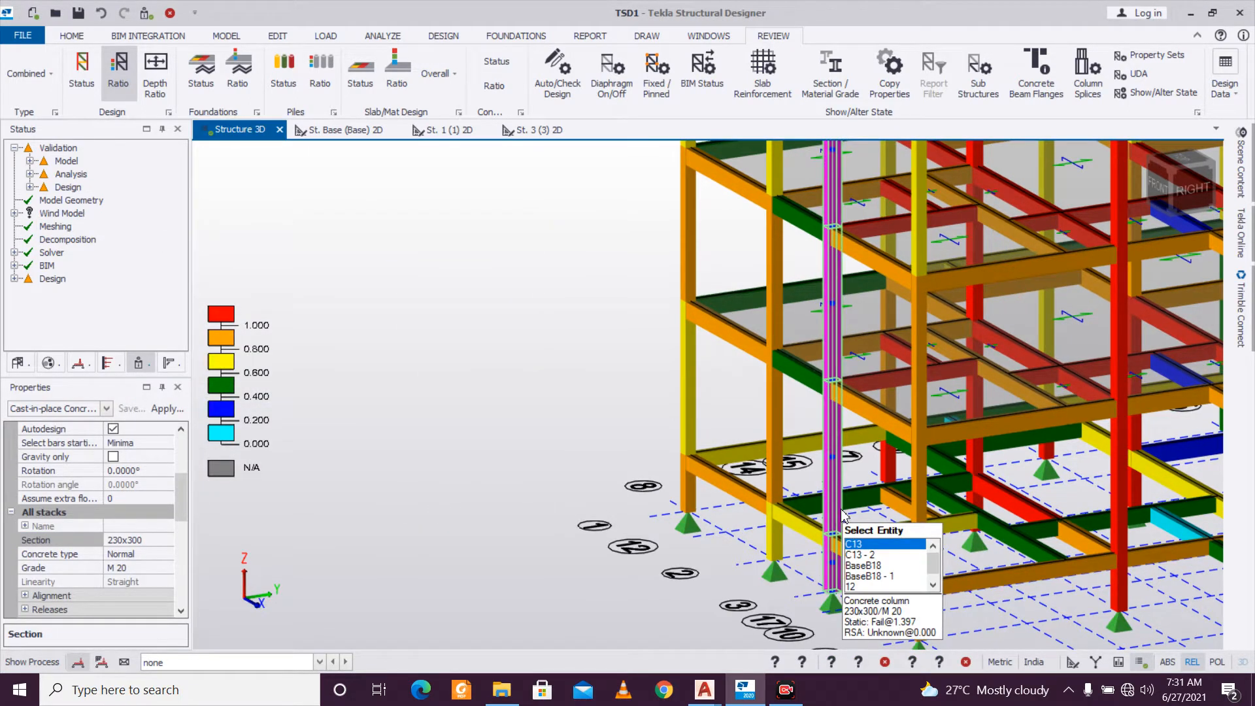
{"action": "right_click", "coordinate": [843, 515]}
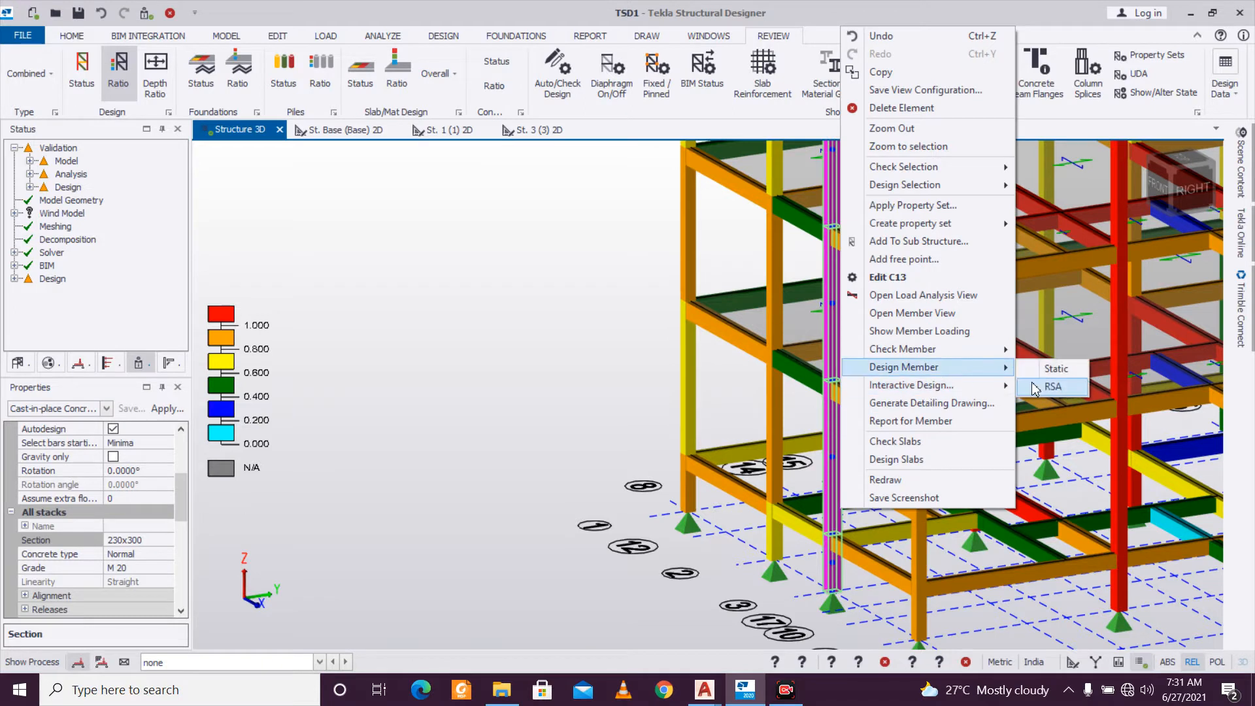
{"action": "left_click", "coordinate": [1050, 370]}
{"action": "mouse_move", "coordinate": [1016, 358]}
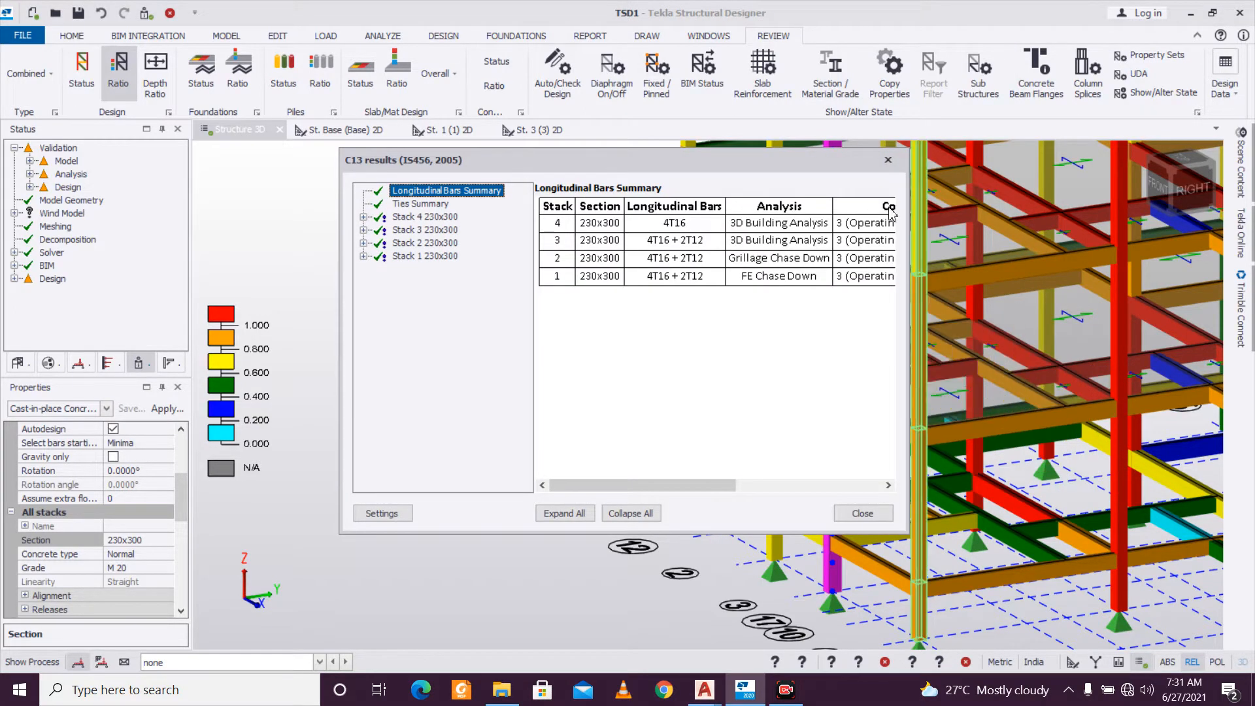
{"action": "left_click", "coordinate": [889, 164]}
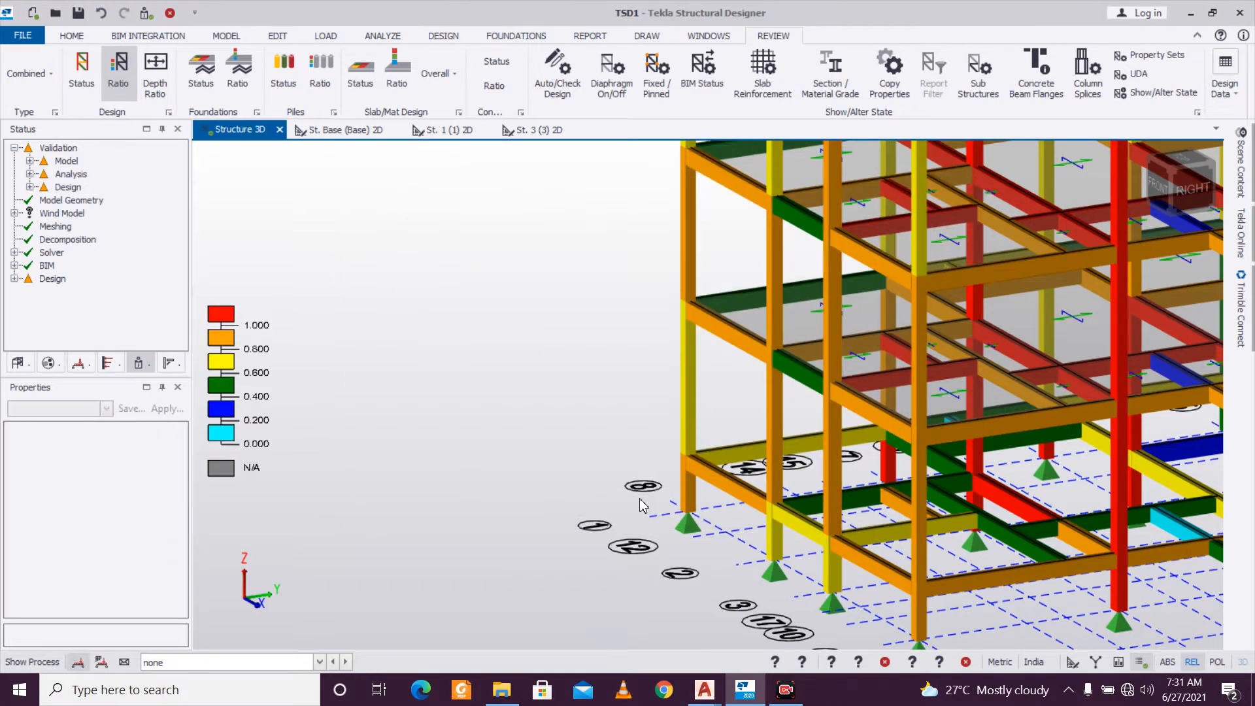
{"action": "scroll", "coordinate": [907, 571], "scroll_direction": "down", "scroll_amount": 2}
{"action": "mouse_move", "coordinate": [907, 570]}
{"action": "right_click_drag", "start_coordinate": [905, 566], "coordinate": [971, 557]}
{"action": "scroll", "coordinate": [996, 556], "scroll_direction": "up", "scroll_amount": 2}
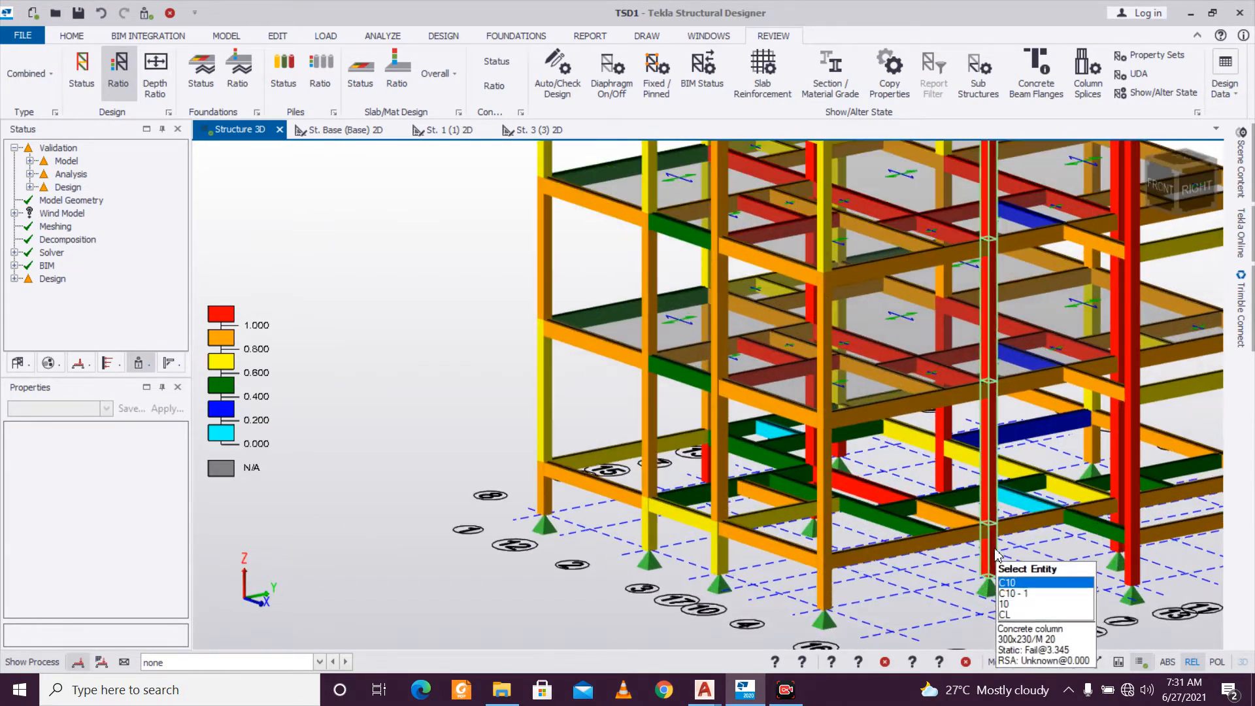
{"action": "left_click", "coordinate": [997, 554]}
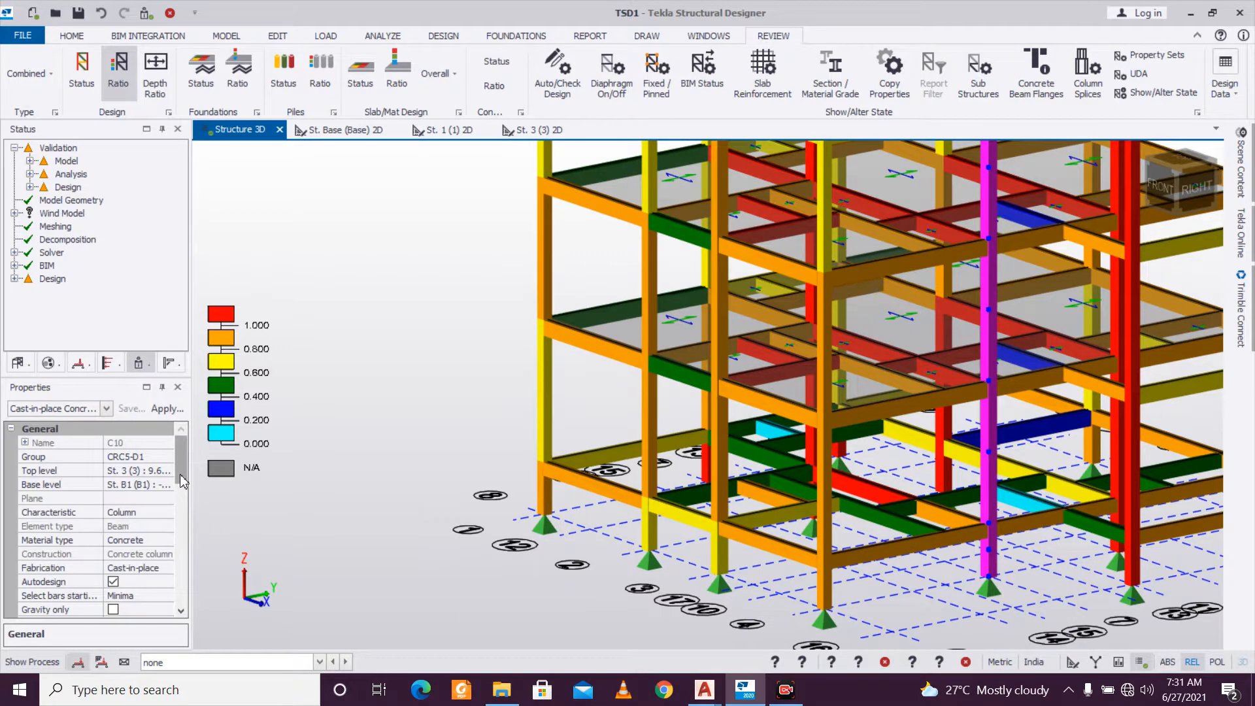
{"action": "left_click_drag", "start_coordinate": [182, 481], "coordinate": [184, 516]}
{"action": "left_click", "coordinate": [166, 541]}
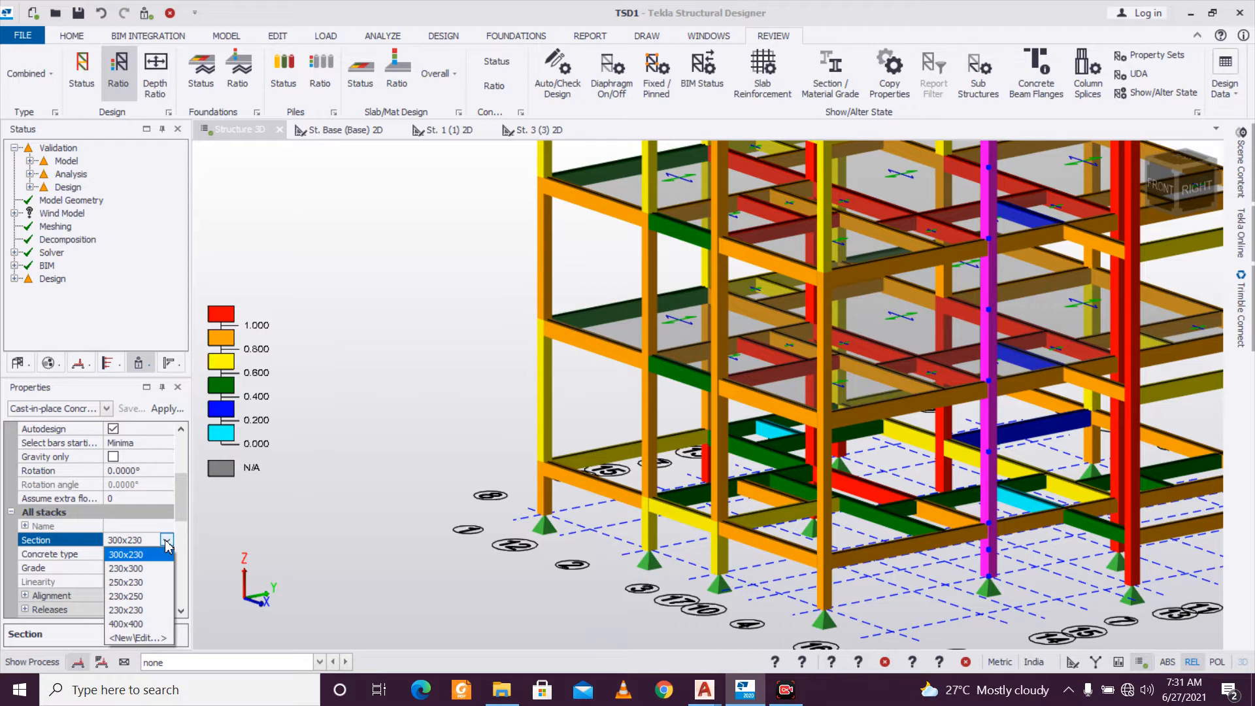
{"action": "left_click", "coordinate": [167, 542]}
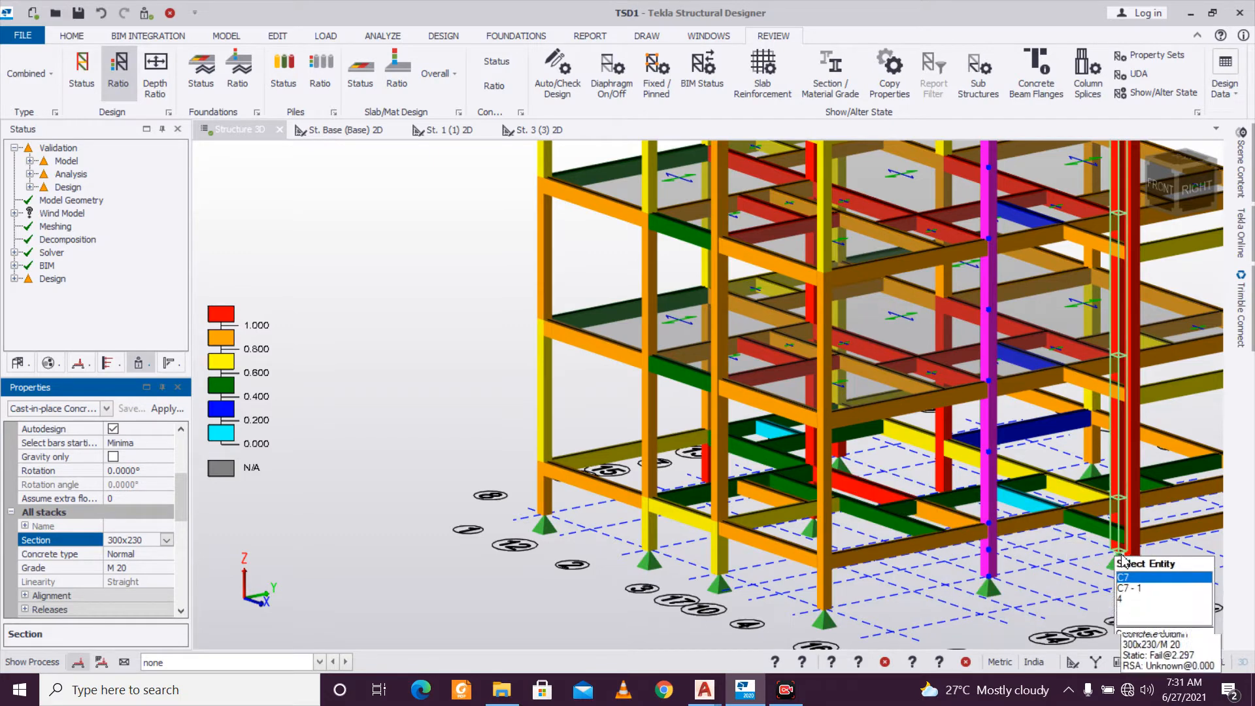
Select columns C10 and C9 together and change their section to 350x230 by setting the breadth to 350 mm.
{"action": "right_click_drag", "start_coordinate": [1057, 570], "coordinate": [927, 545]}
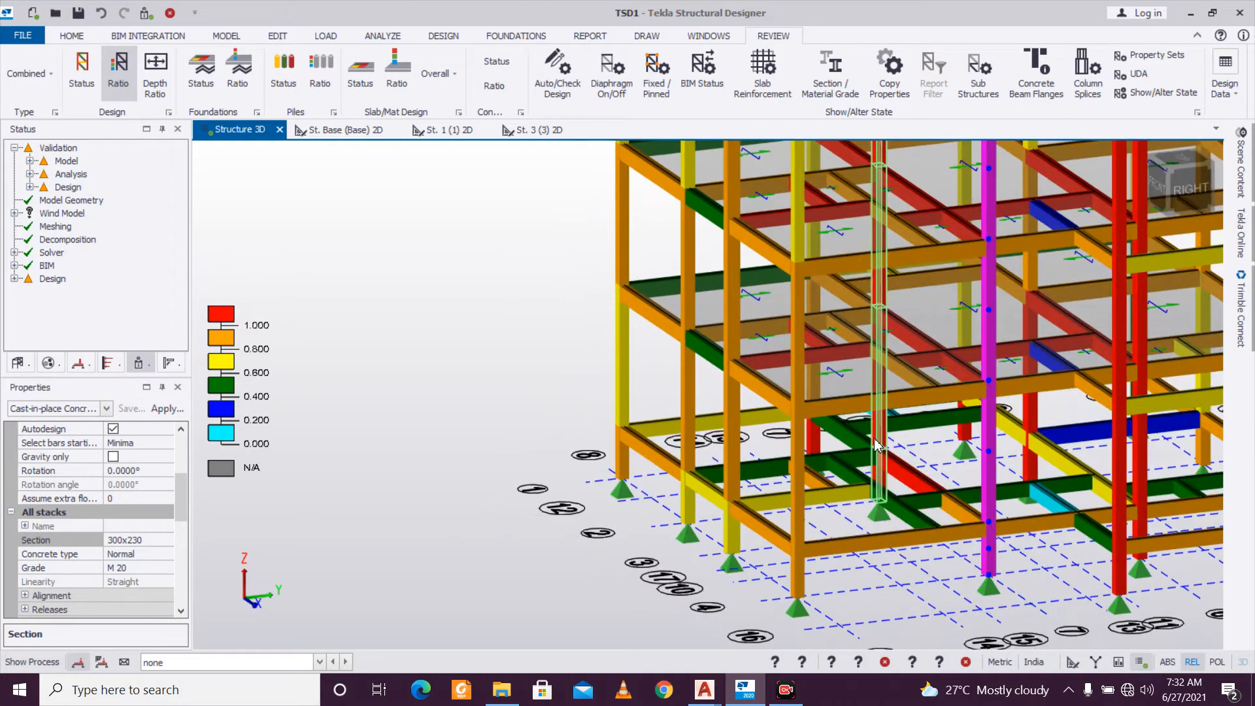
{"action": "left_click", "coordinate": [875, 445]}
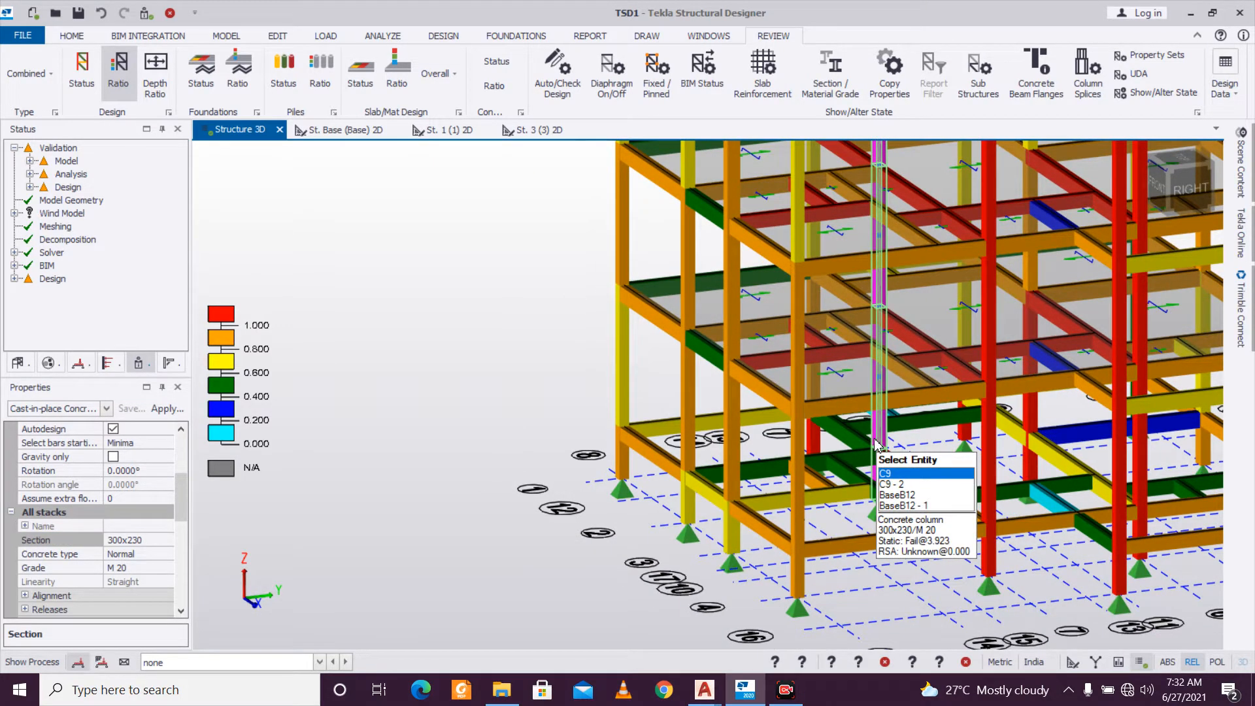
{"action": "left_click", "coordinate": [981, 560]}
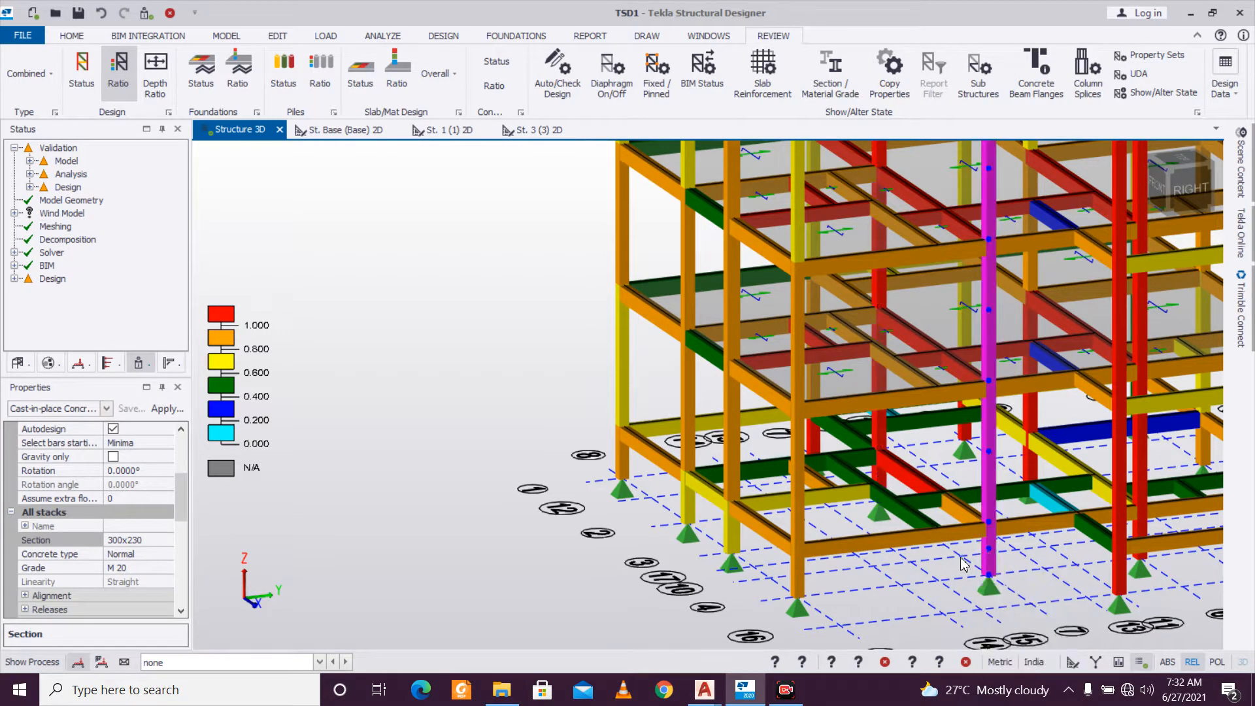
{"action": "left_click", "coordinate": [880, 443], "text": "ctrl"}
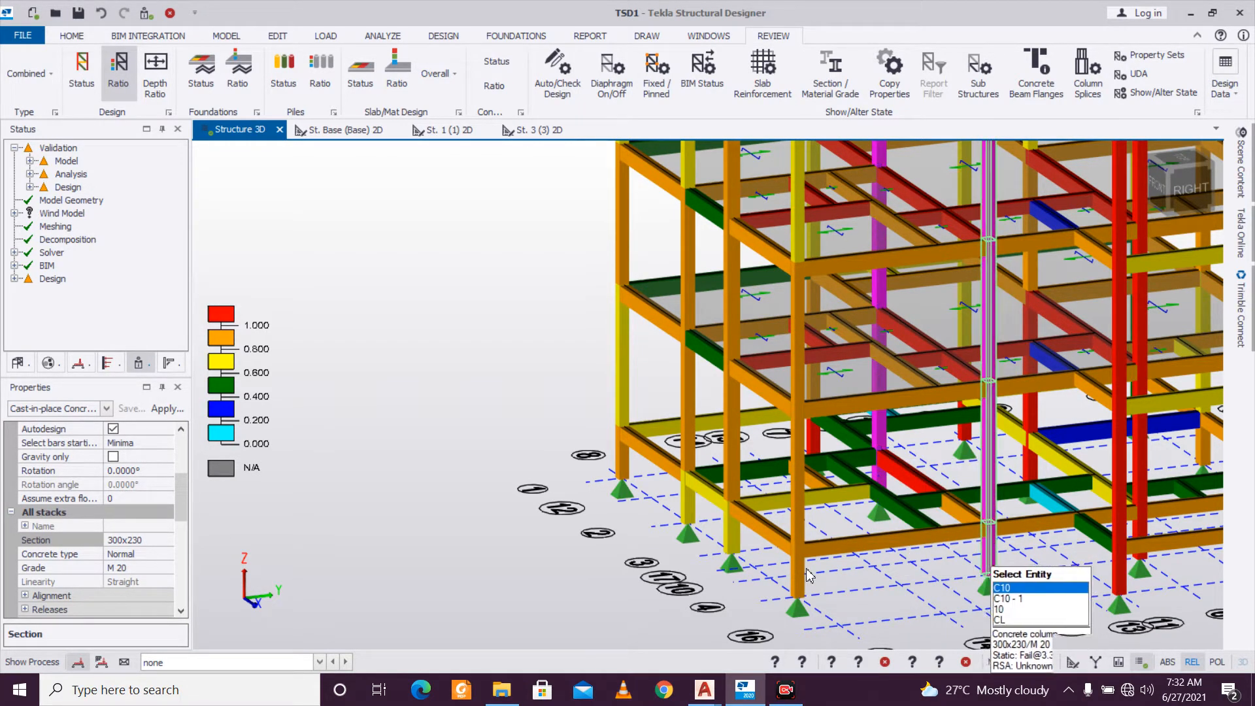
{"action": "left_click", "coordinate": [163, 540]}
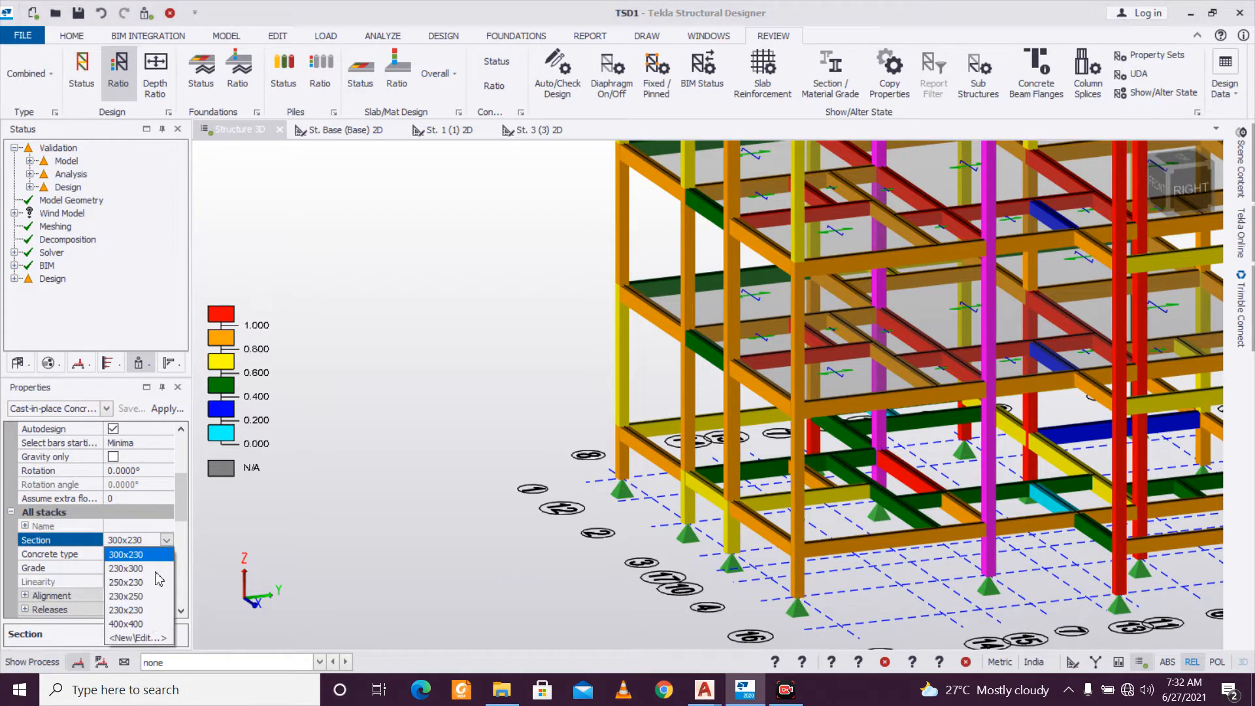
{"action": "left_click", "coordinate": [149, 638]}
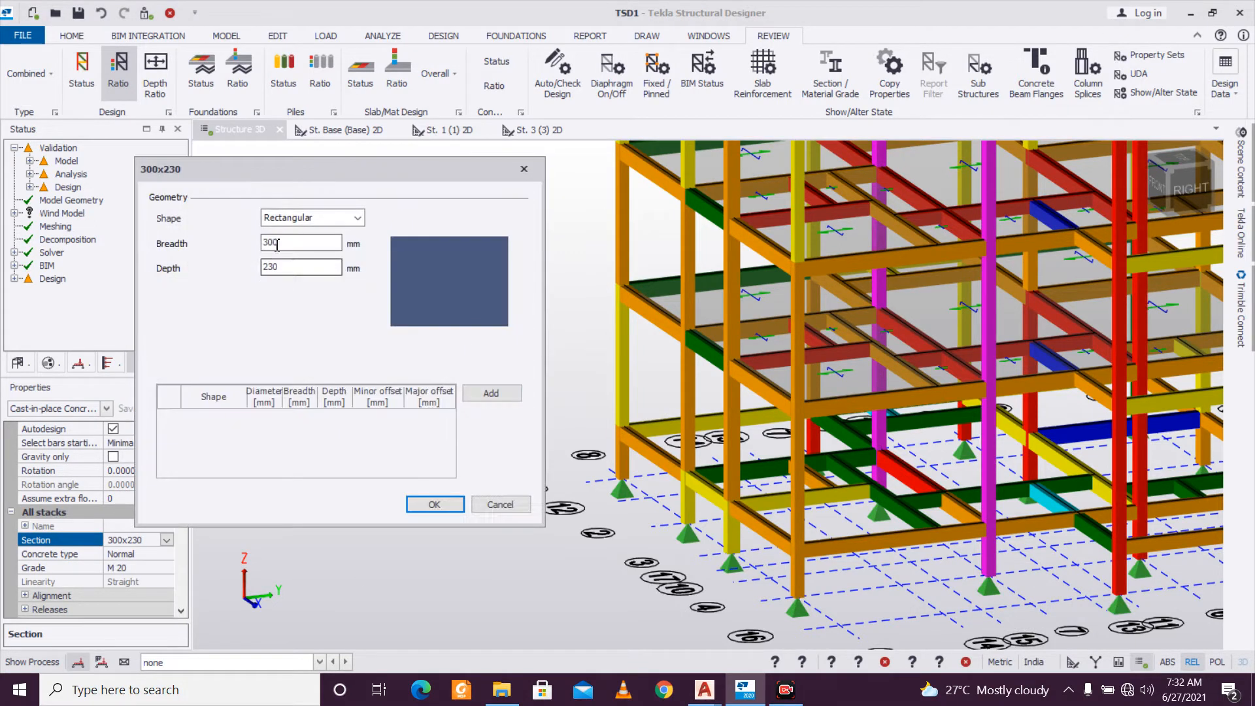
{"action": "type", "text": "350"}
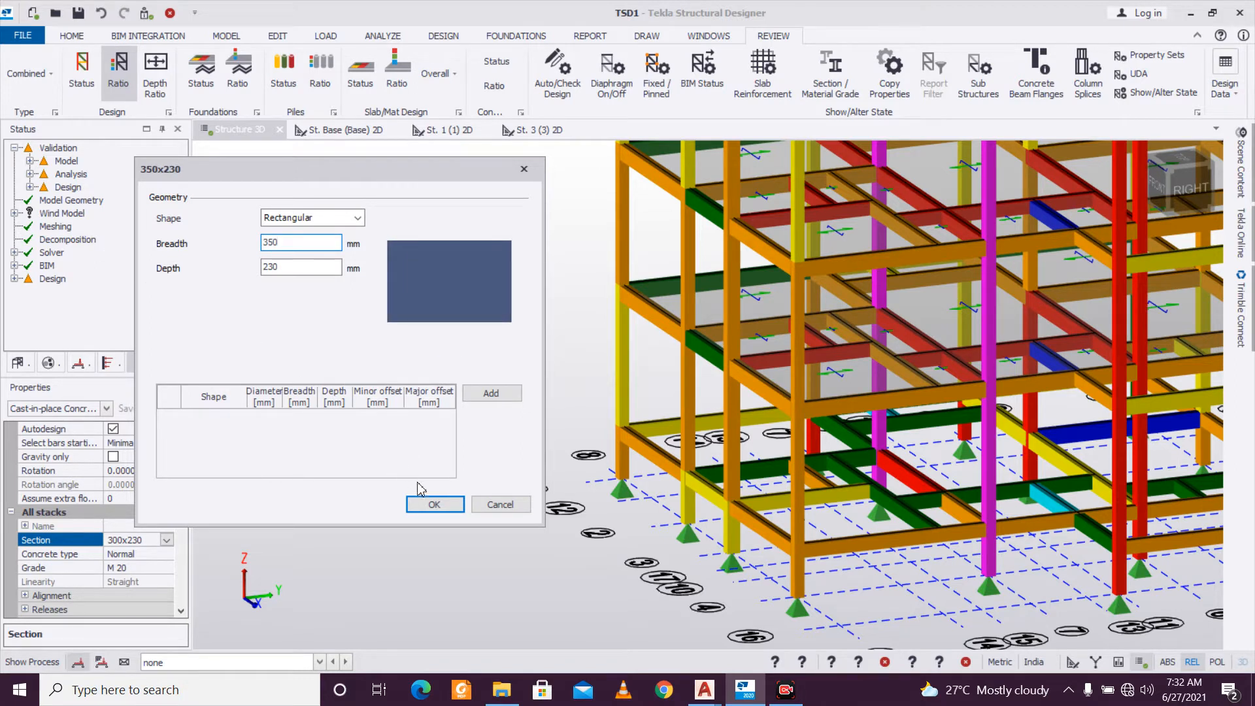
{"action": "left_click", "coordinate": [433, 504]}
Run the static design on the selected columns C9 and C10, and recolour the members by design ratio.
{"action": "mouse_move", "coordinate": [883, 442]}
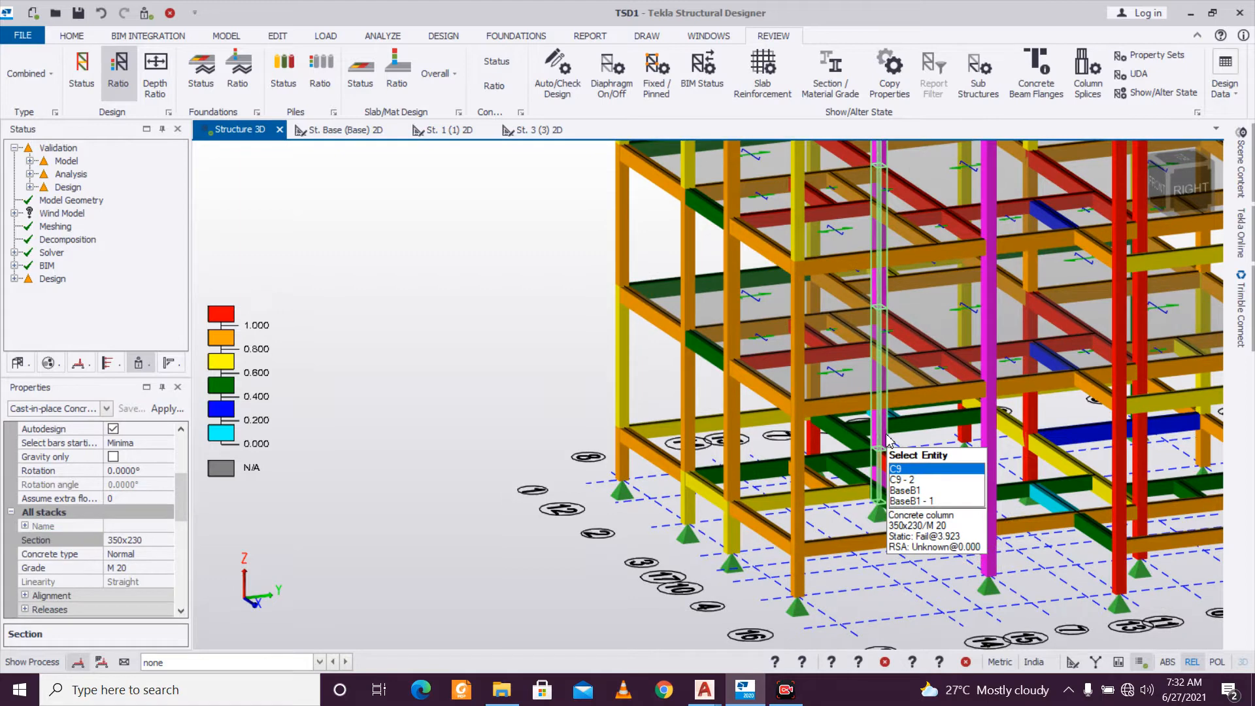
{"action": "right_click", "coordinate": [887, 442]}
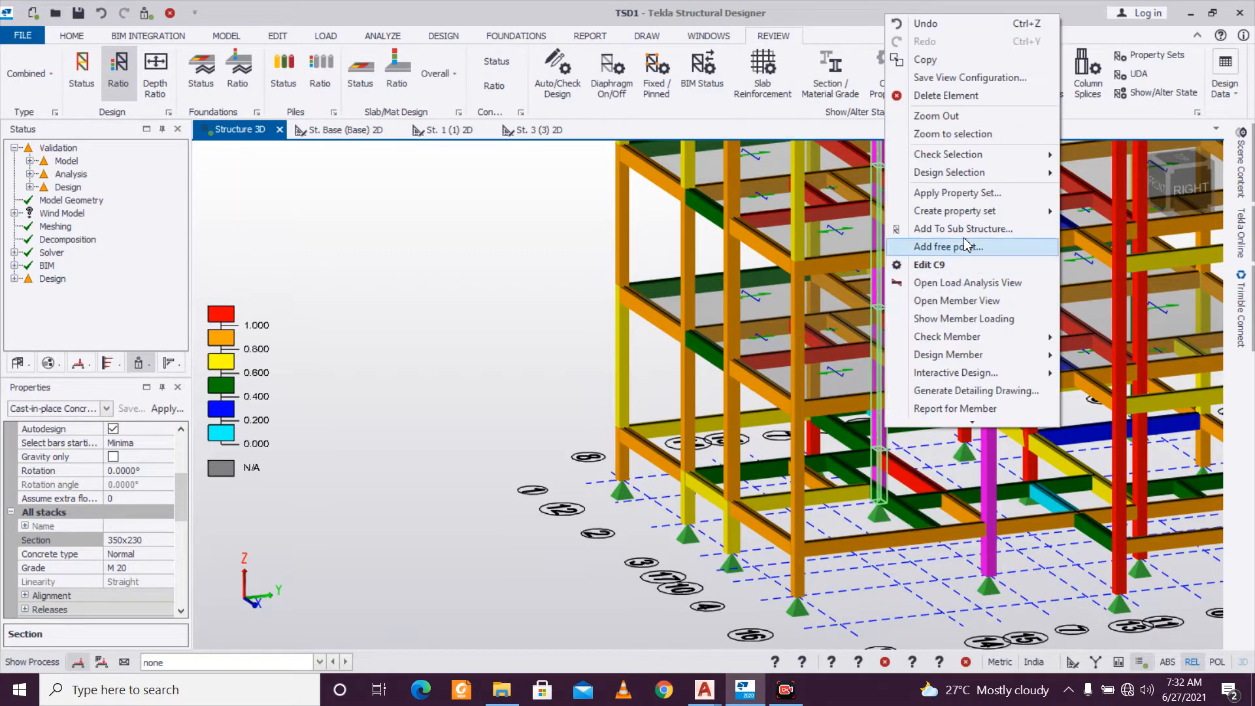
{"action": "mouse_move", "coordinate": [991, 178]}
{"action": "left_click", "coordinate": [1092, 173]}
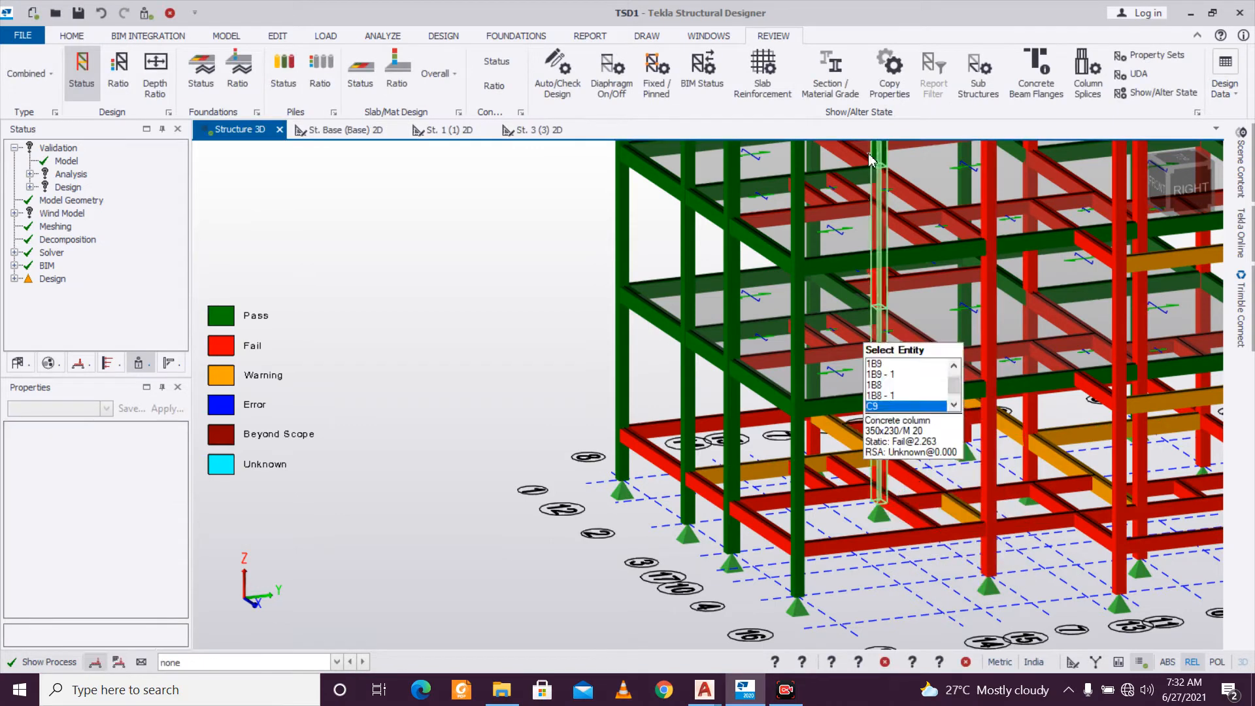
{"action": "left_click", "coordinate": [132, 72]}
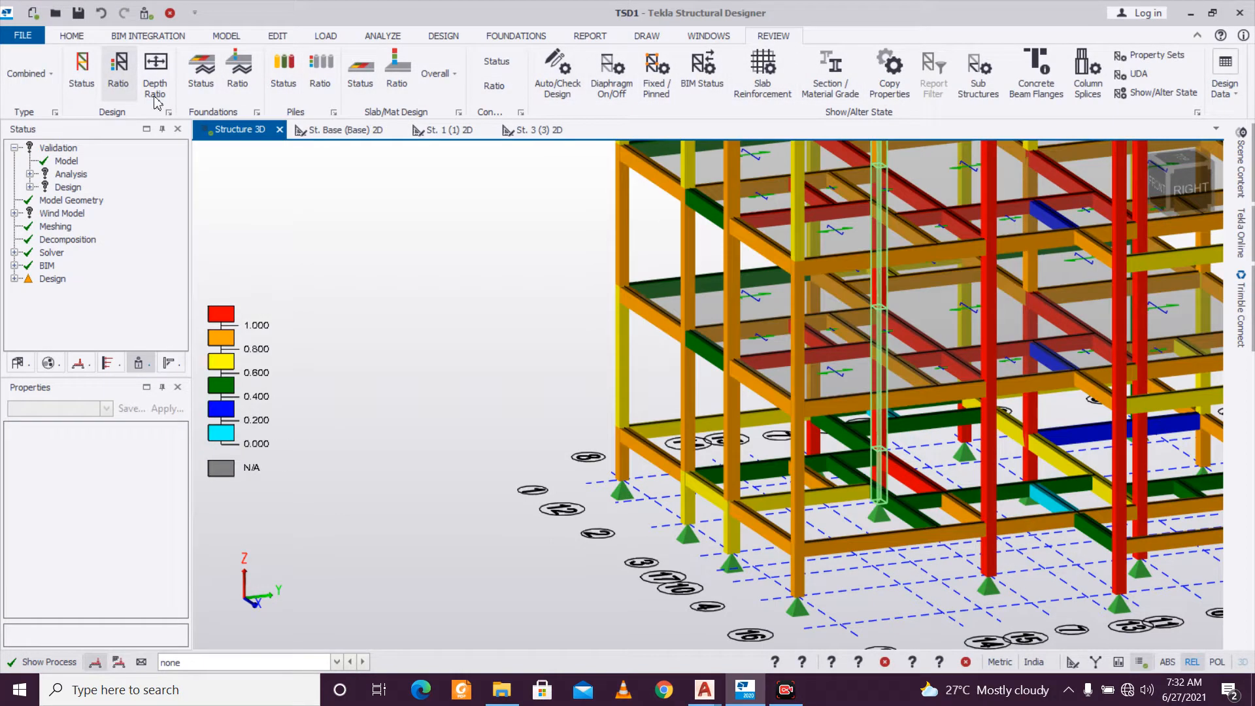
Run the static member design for column C9, review its longitudinal bar combinations, ratios and status, and close the results.
{"action": "mouse_move", "coordinate": [988, 515]}
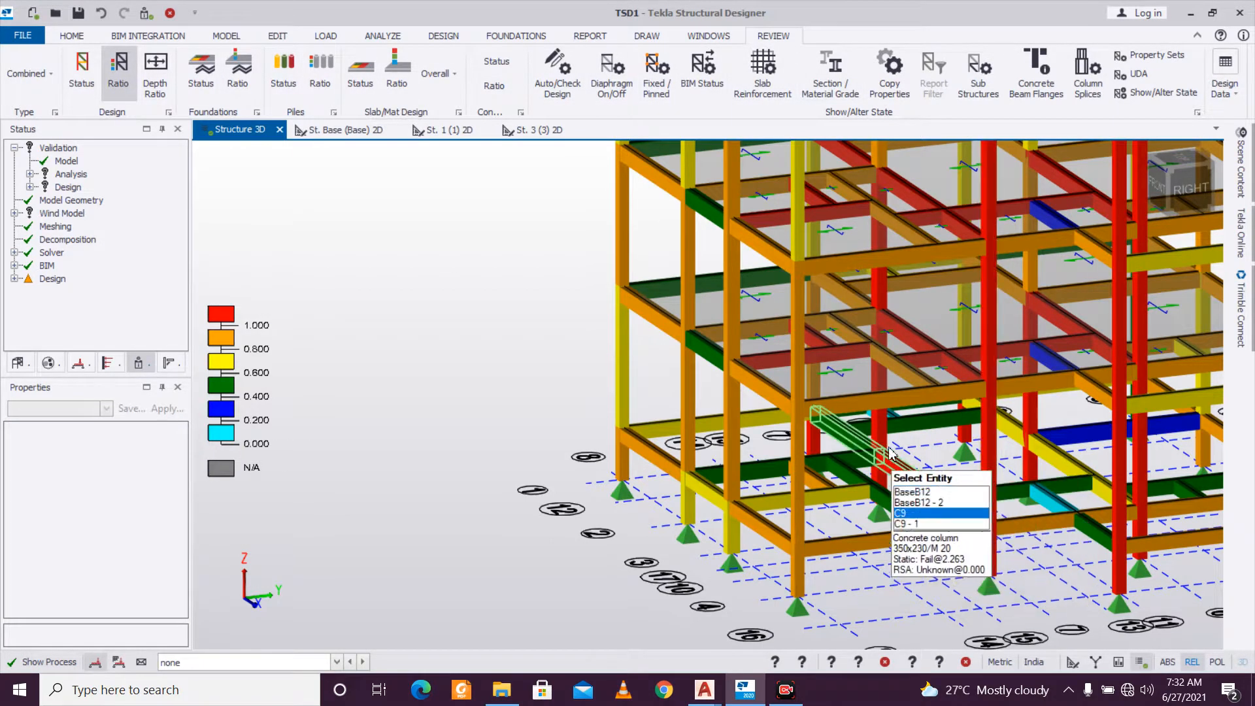
{"action": "mouse_move", "coordinate": [885, 437]}
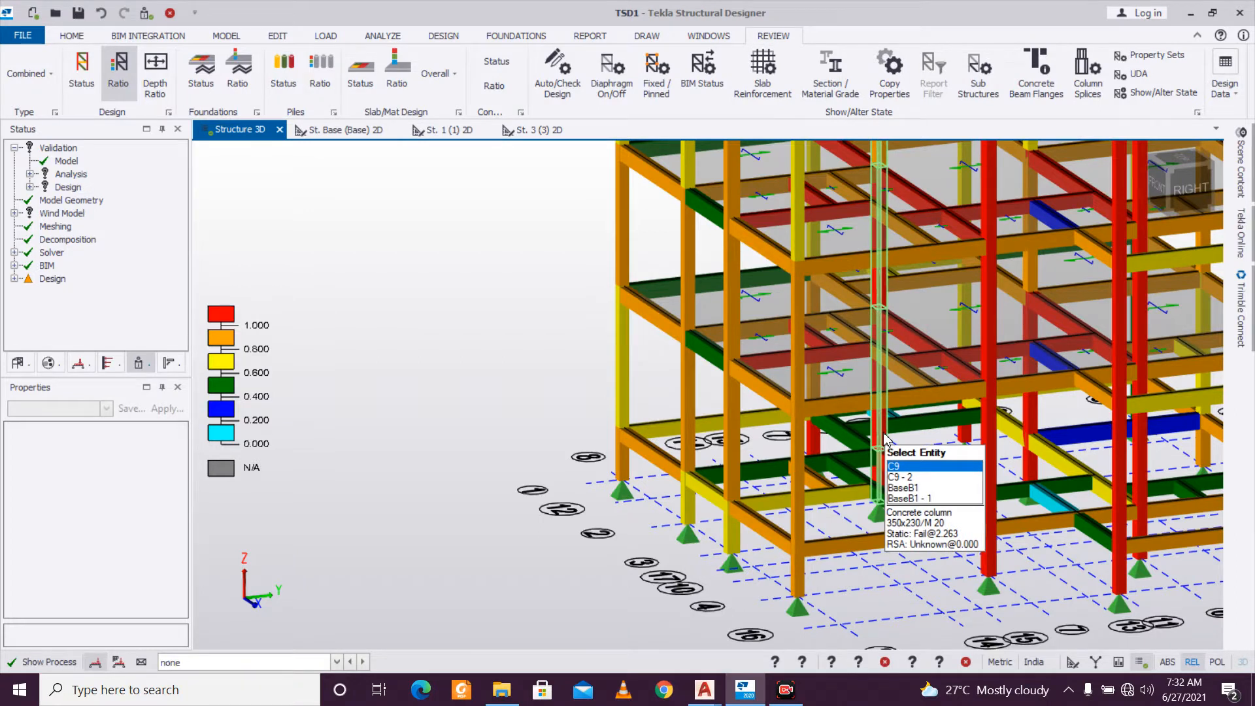
{"action": "left_click", "coordinate": [885, 437]}
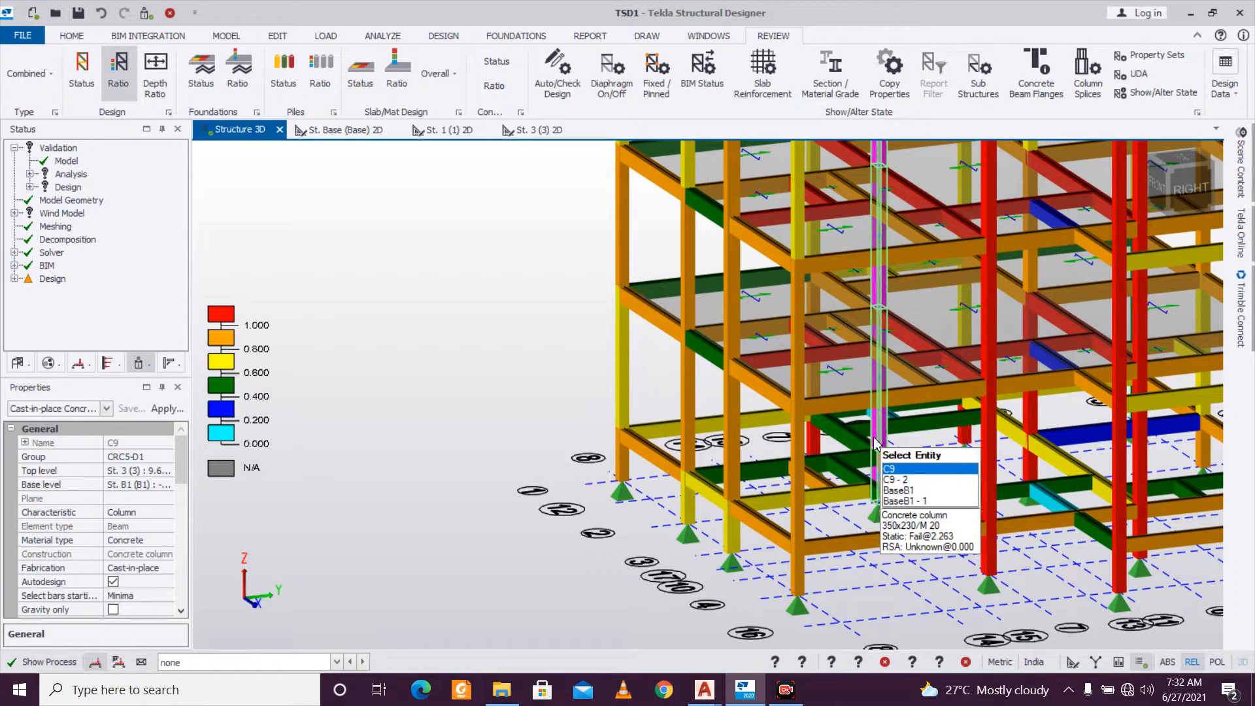
{"action": "right_click", "coordinate": [885, 437]}
{"action": "mouse_move", "coordinate": [948, 342]}
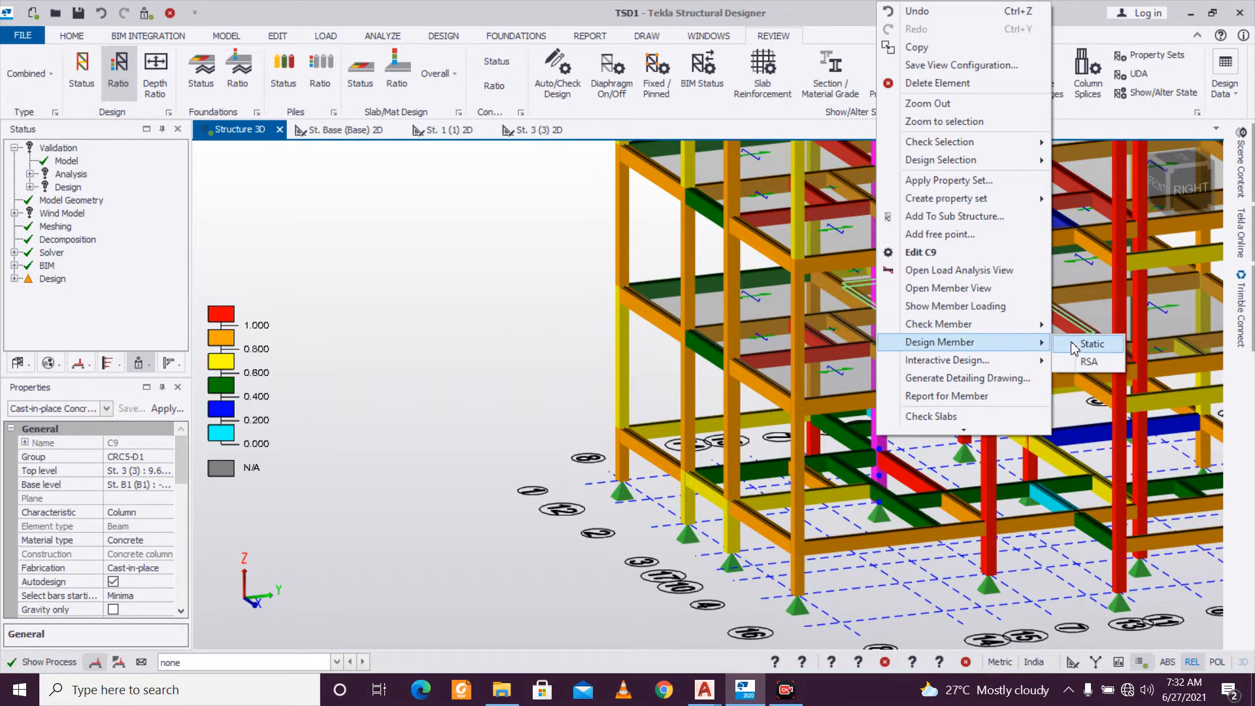
{"action": "left_click", "coordinate": [1077, 345]}
{"action": "left_click_drag", "start_coordinate": [695, 485], "coordinate": [841, 485]}
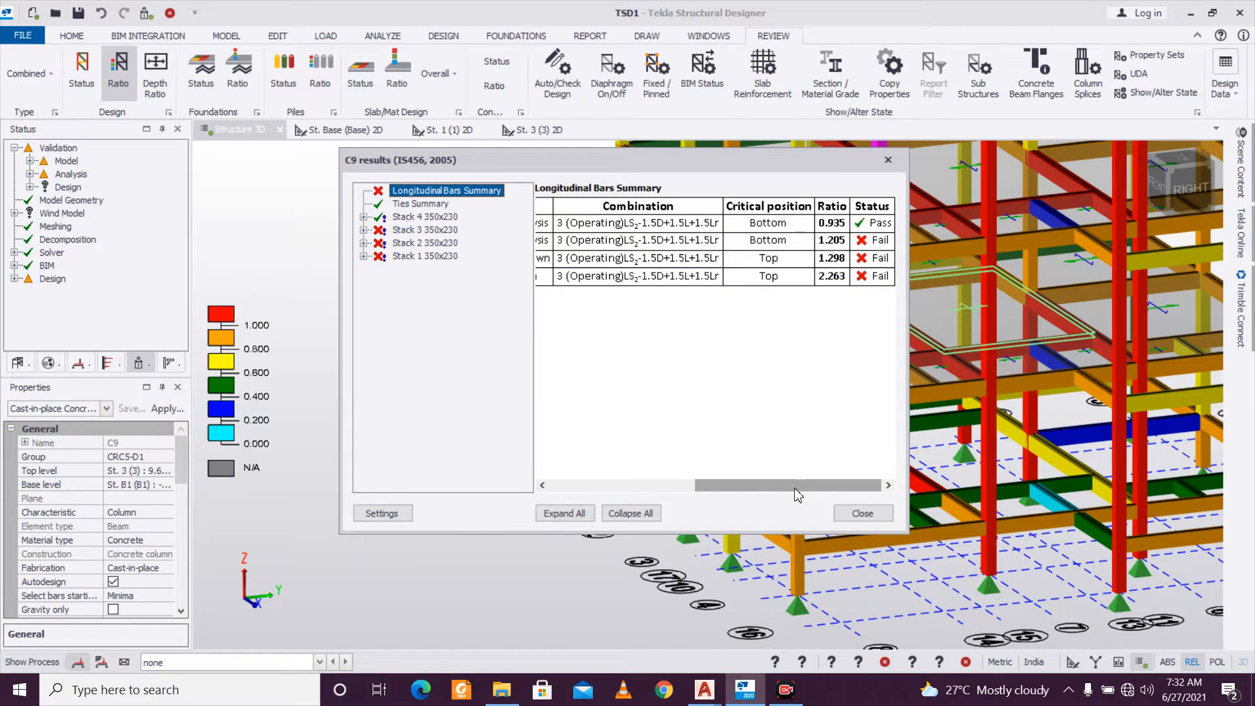
{"action": "left_click_drag", "start_coordinate": [796, 486], "coordinate": [662, 503]}
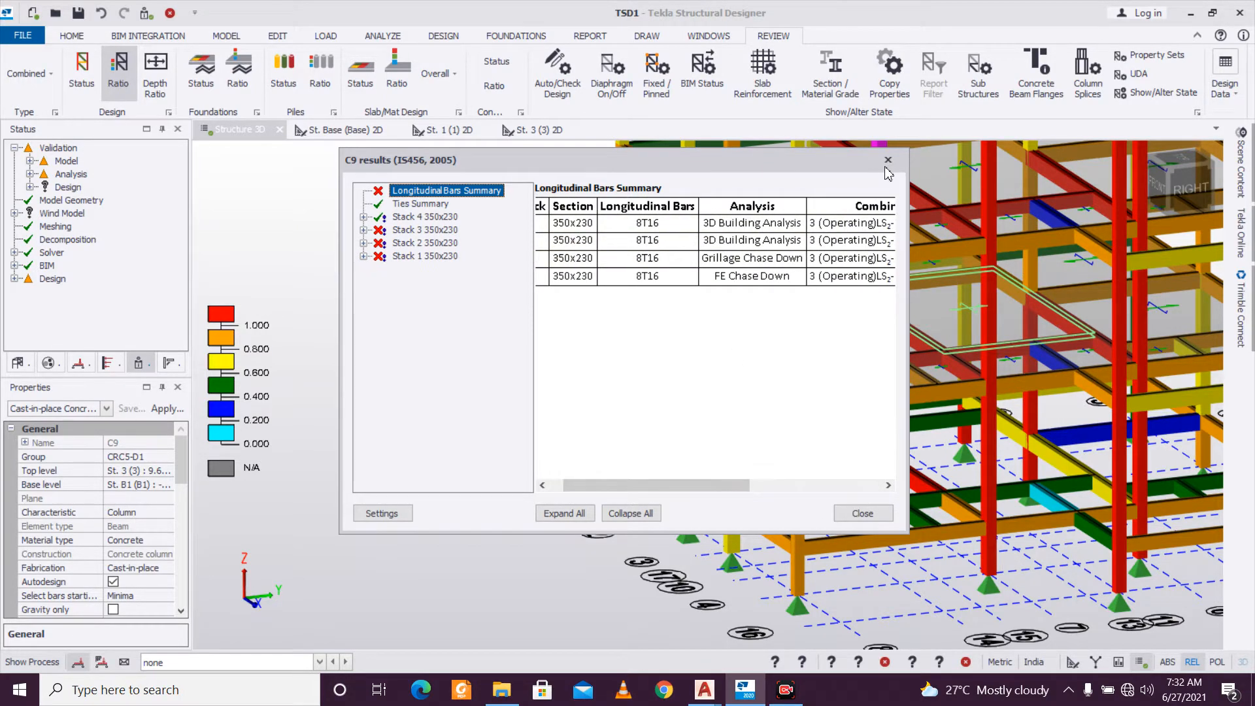
{"action": "left_click", "coordinate": [888, 159]}
Reselect column C9 and set its rotation to 90°.
{"action": "scroll", "coordinate": [848, 563], "scroll_direction": "up", "scroll_amount": 2}
{"action": "right_click_drag", "start_coordinate": [848, 564], "coordinate": [964, 550]}
{"action": "key", "text": "Escape"}
{"action": "scroll", "coordinate": [898, 435], "scroll_direction": "up", "scroll_amount": 3}
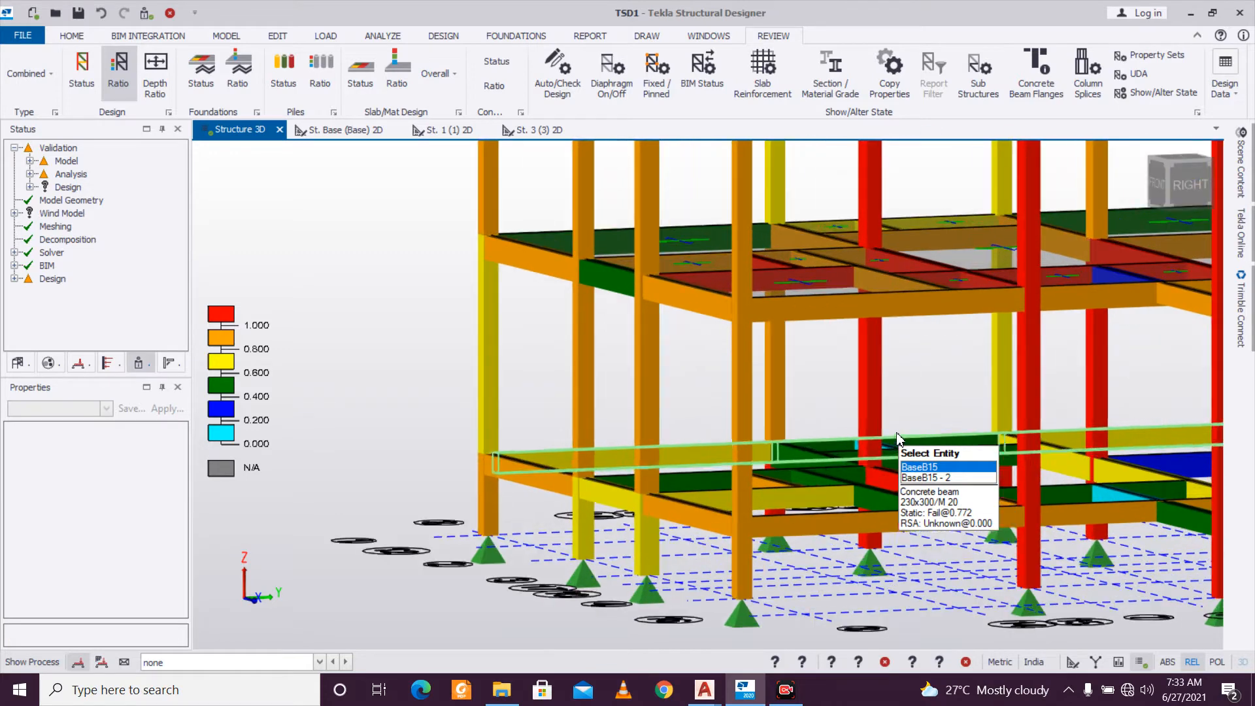
{"action": "left_click", "coordinate": [877, 430]}
{"action": "scroll", "coordinate": [700, 516], "scroll_direction": "down", "scroll_amount": 3}
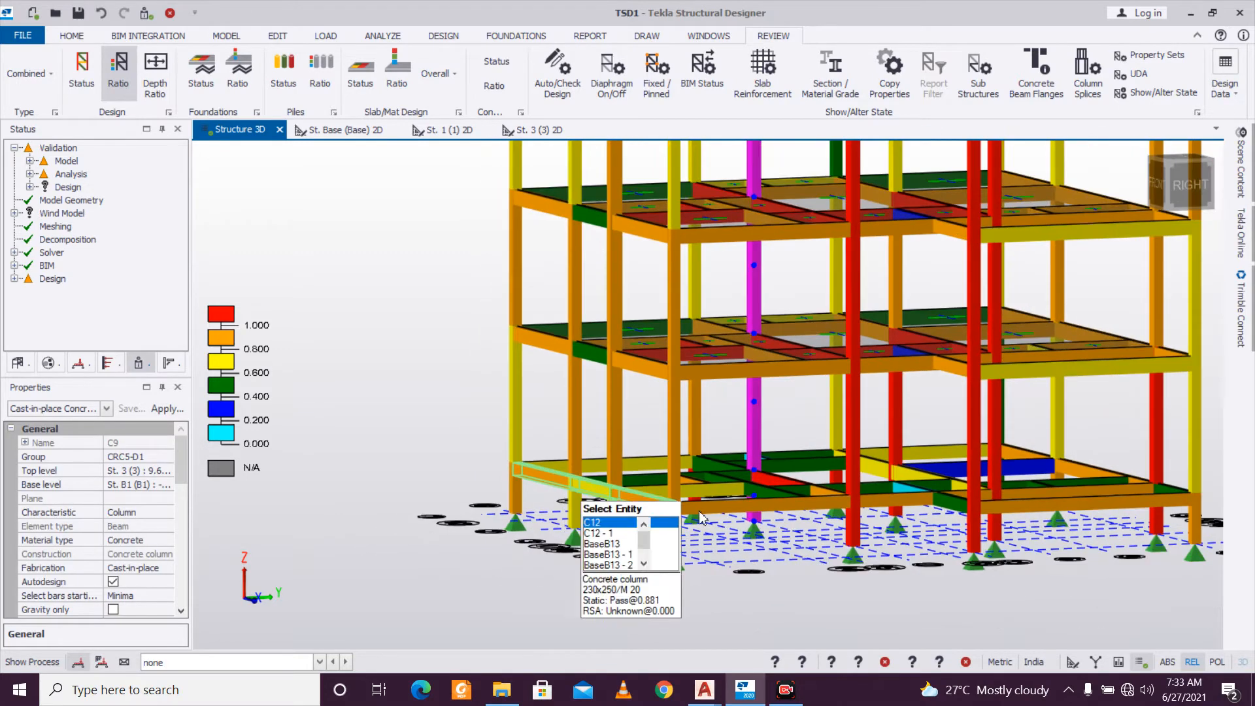
{"action": "scroll", "coordinate": [185, 483], "scroll_direction": "down", "scroll_amount": 4}
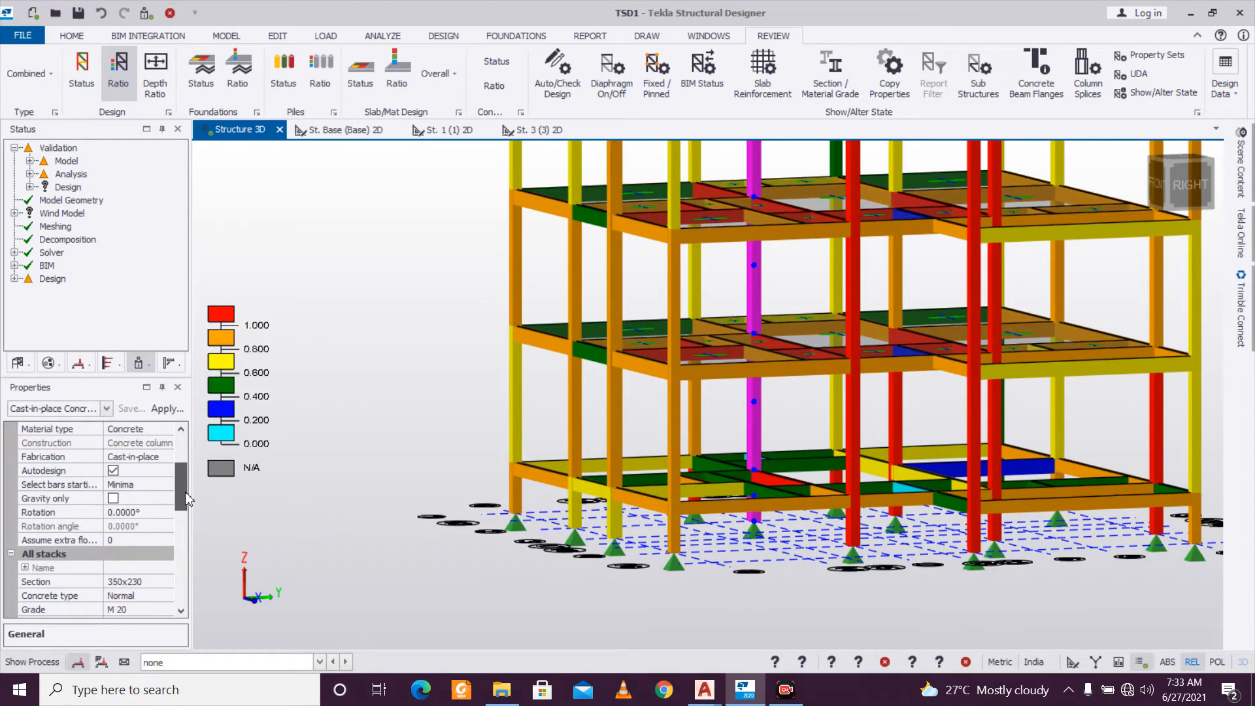
{"action": "left_click", "coordinate": [166, 515]}
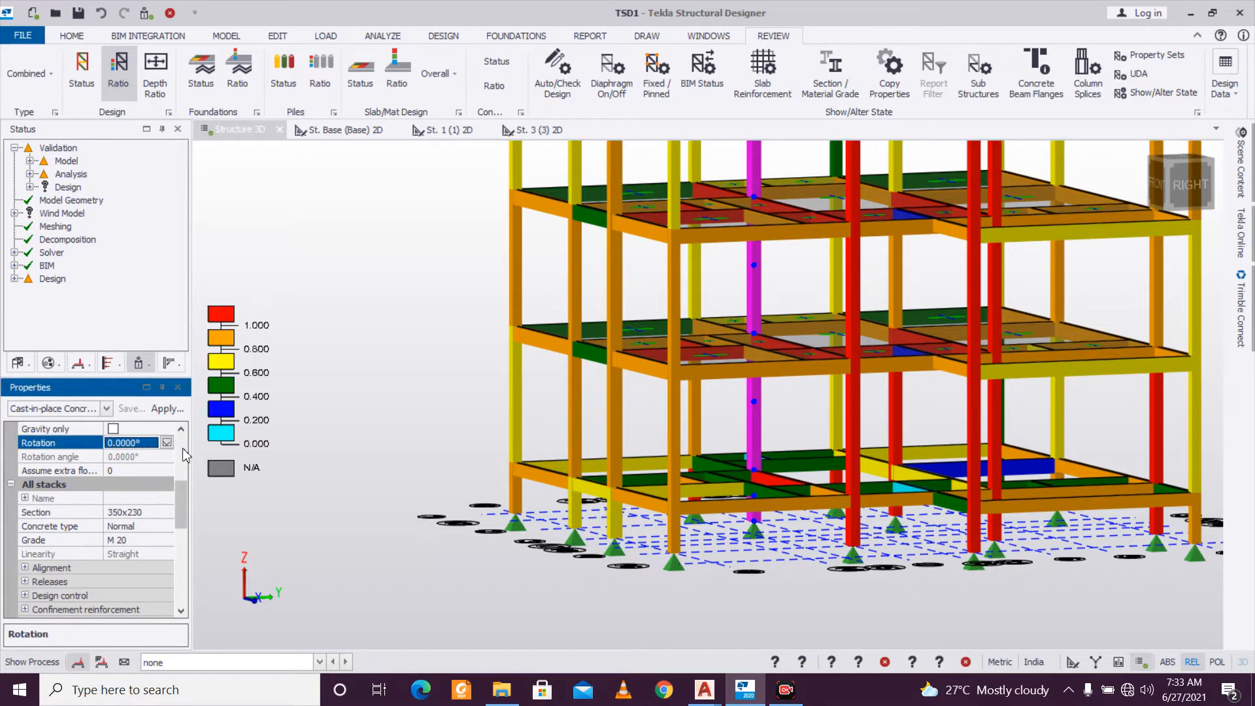
{"action": "left_click", "coordinate": [167, 443]}
{"action": "left_click", "coordinate": [141, 471]}
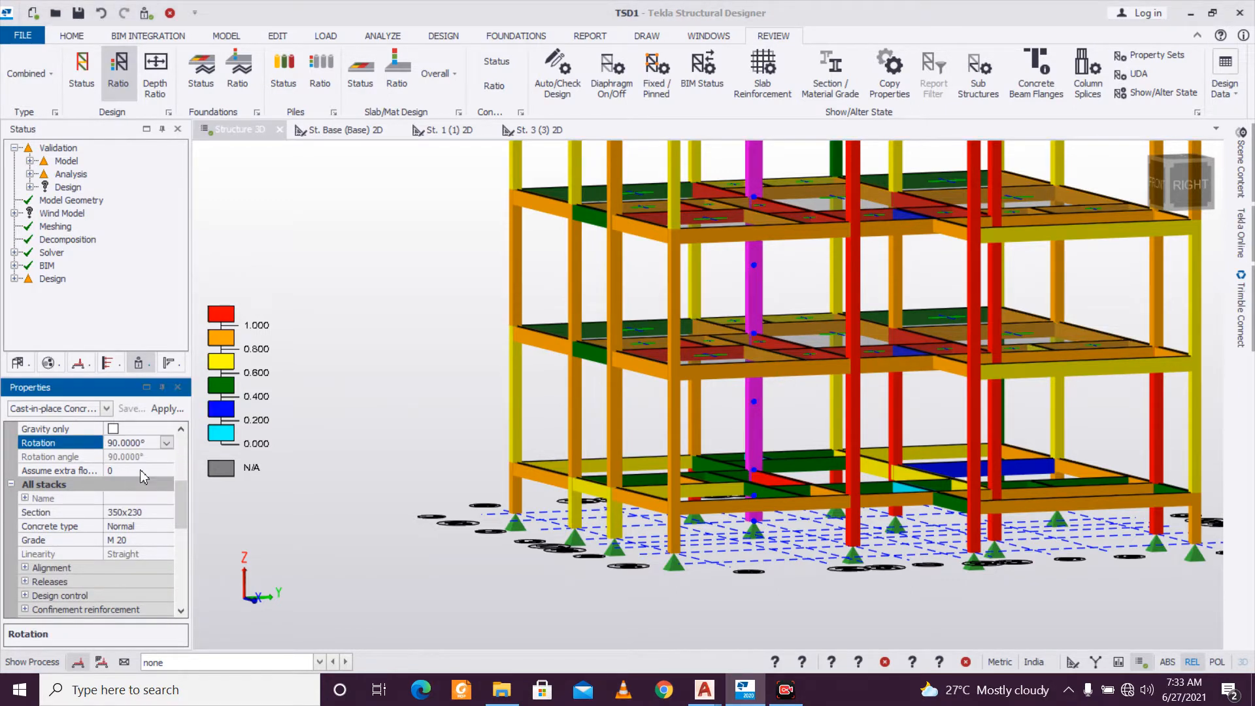
Run the static member design for the rotated column C9, review its longitudinal bars summary by stack, and close the results.
{"action": "scroll", "coordinate": [698, 483], "scroll_direction": "up", "scroll_amount": 2}
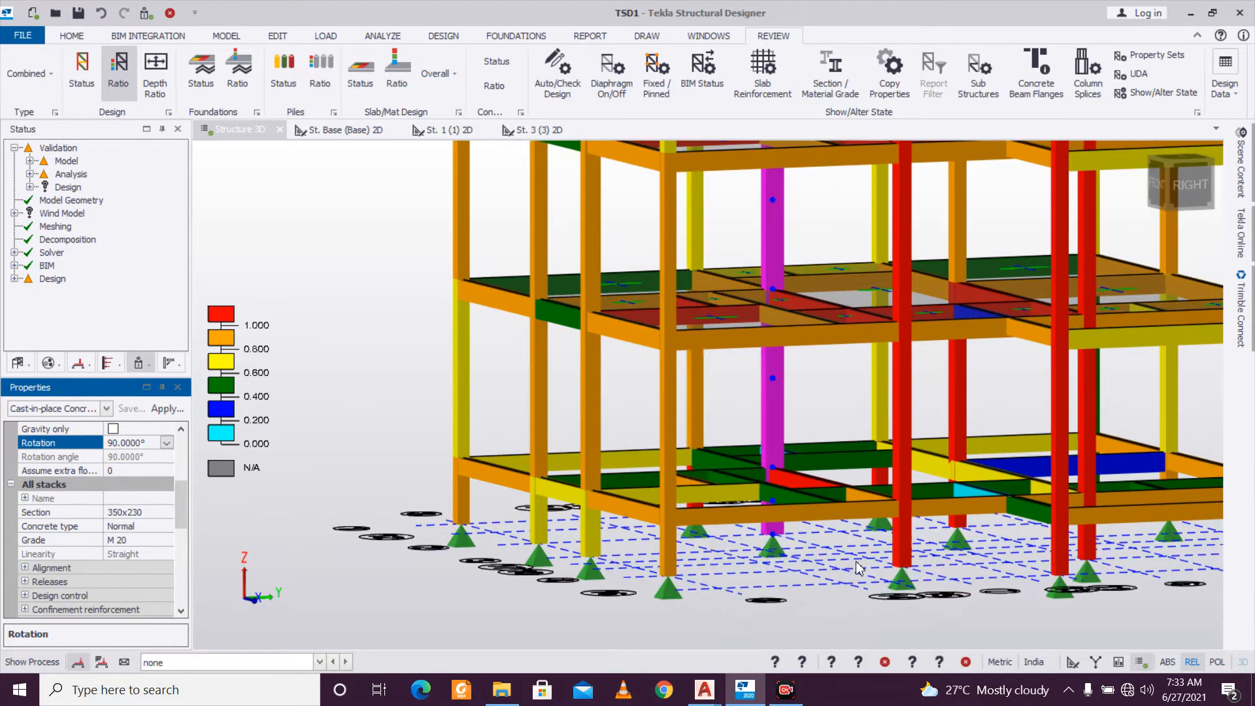
{"action": "scroll", "coordinate": [833, 598], "scroll_direction": "up", "scroll_amount": 2}
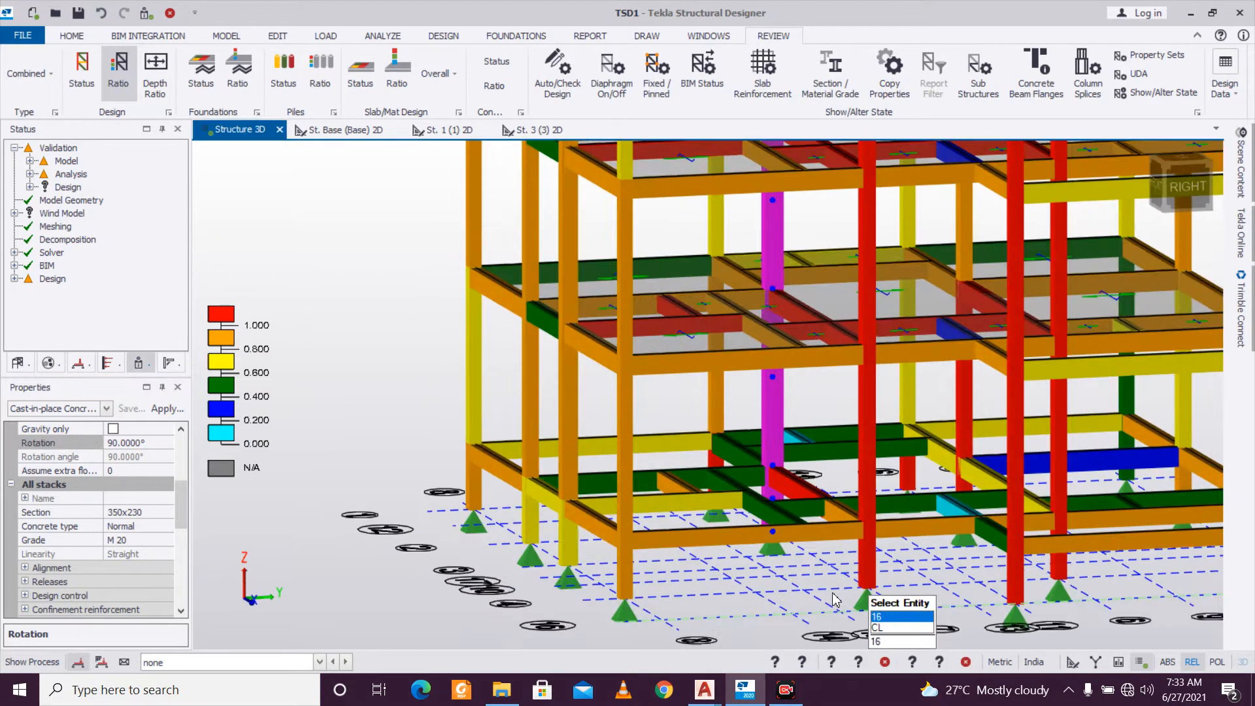
{"action": "right_click", "coordinate": [764, 432]}
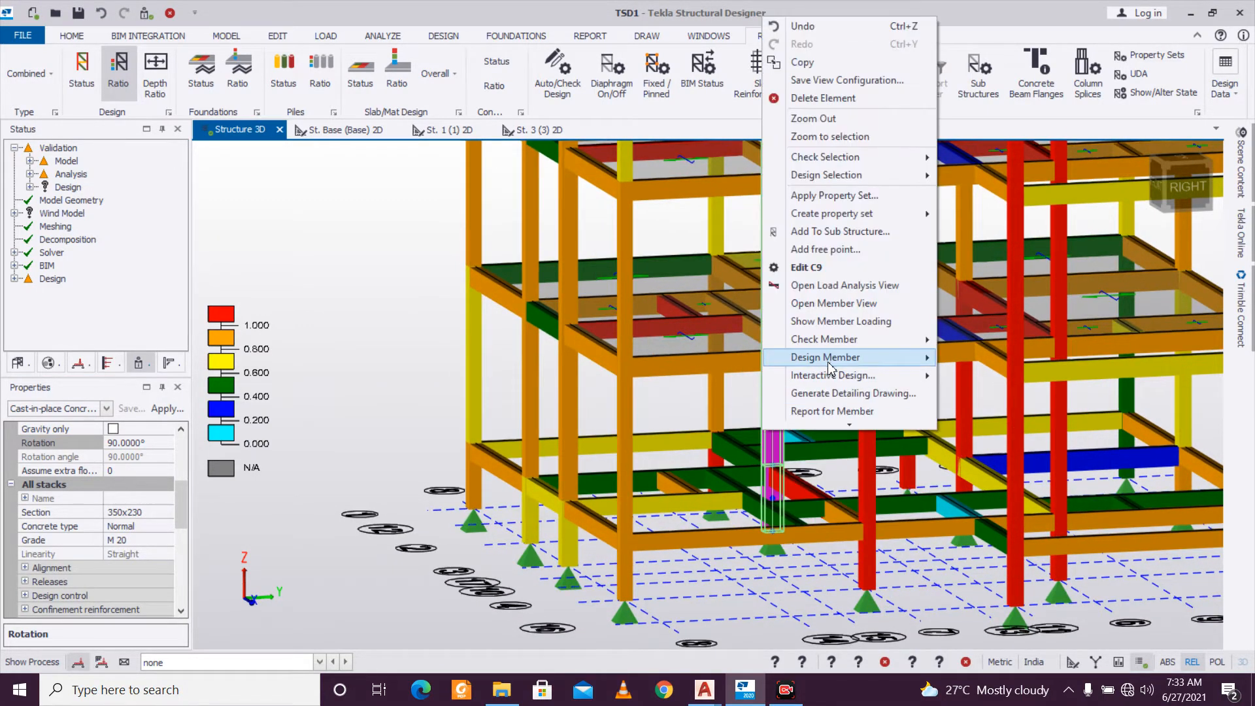
{"action": "left_click", "coordinate": [951, 358]}
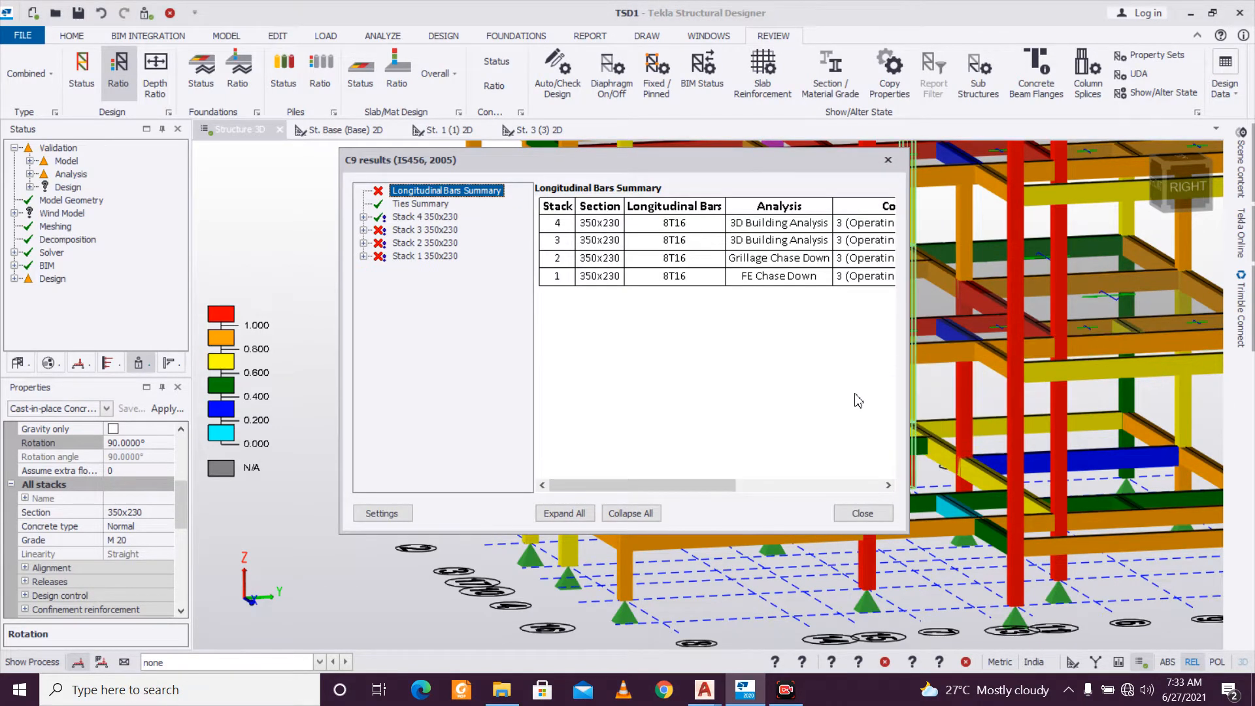
{"action": "left_click_drag", "start_coordinate": [713, 485], "coordinate": [859, 487]}
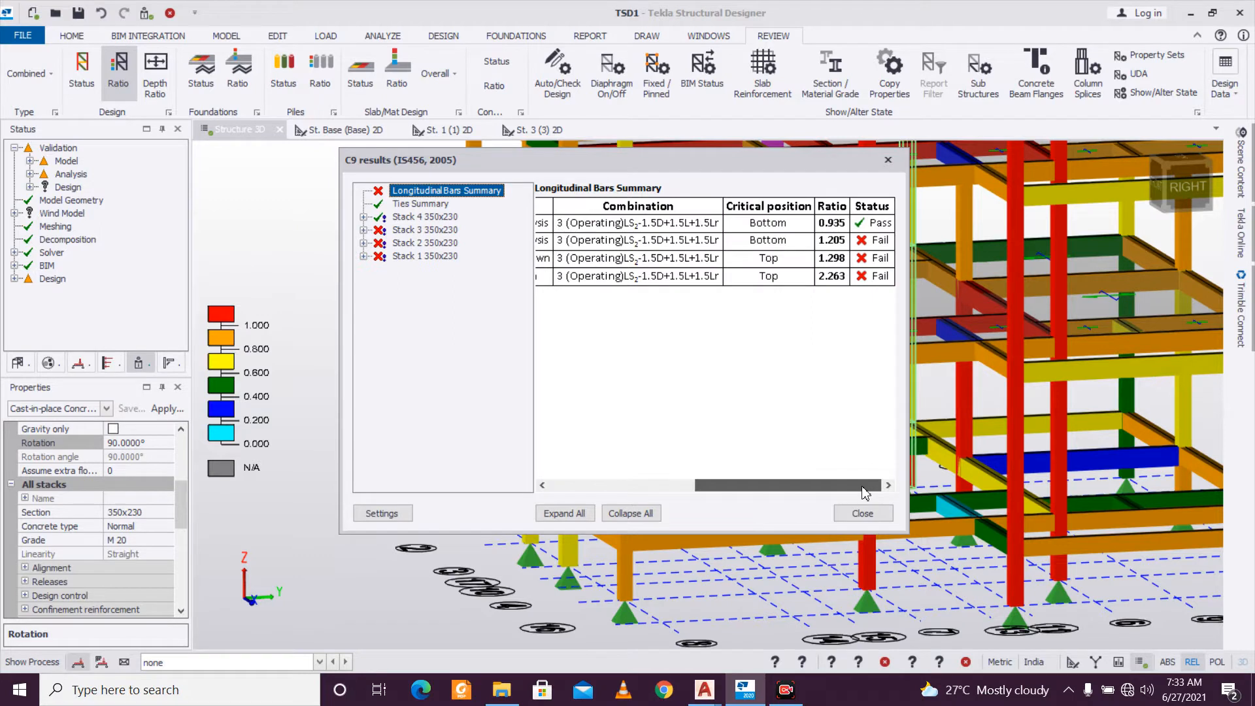
{"action": "left_click_drag", "start_coordinate": [861, 487], "coordinate": [890, 253]}
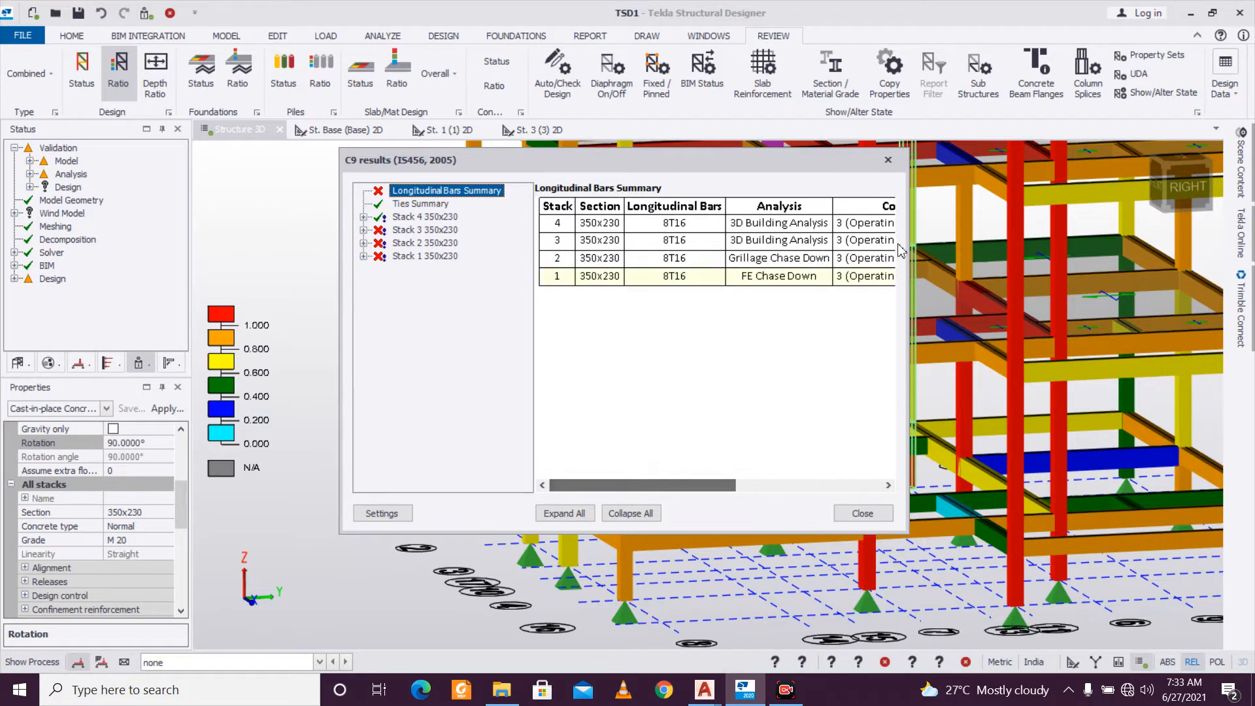
{"action": "left_click", "coordinate": [888, 160]}
Select column C10 and set its rotation to 90°.
{"action": "left_click", "coordinate": [866, 523]}
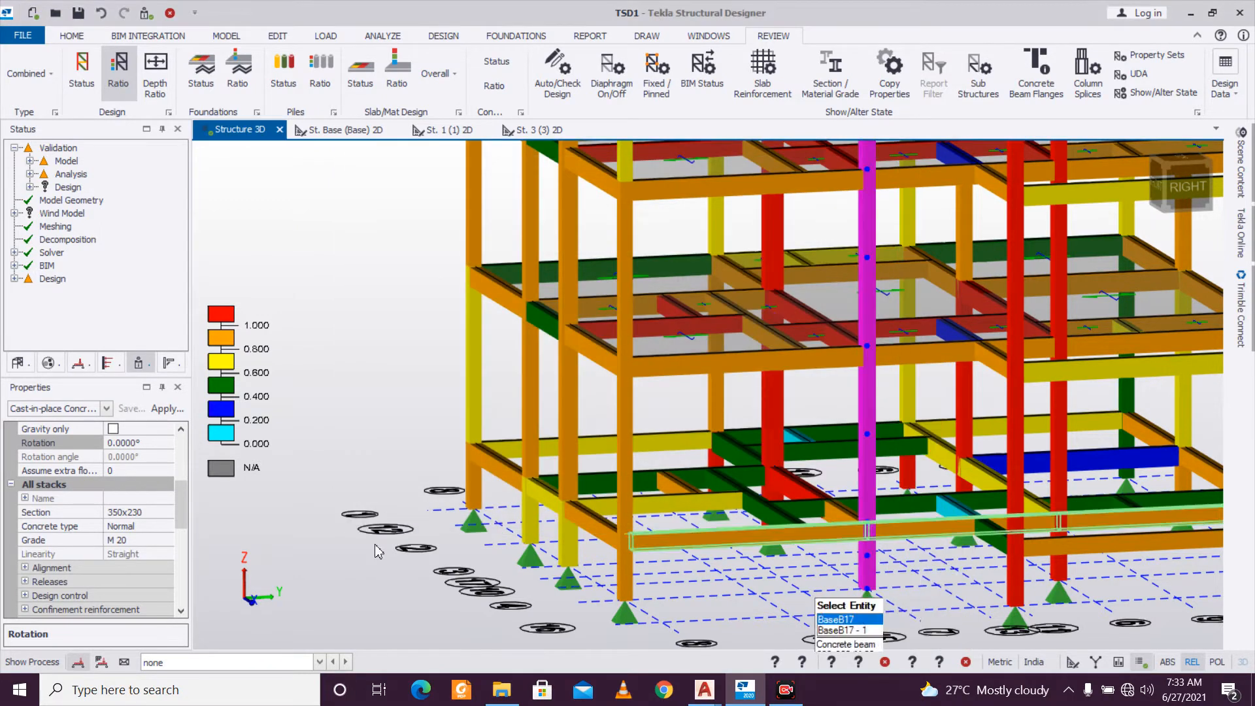
{"action": "scroll", "coordinate": [178, 445], "scroll_direction": "up", "scroll_amount": 5}
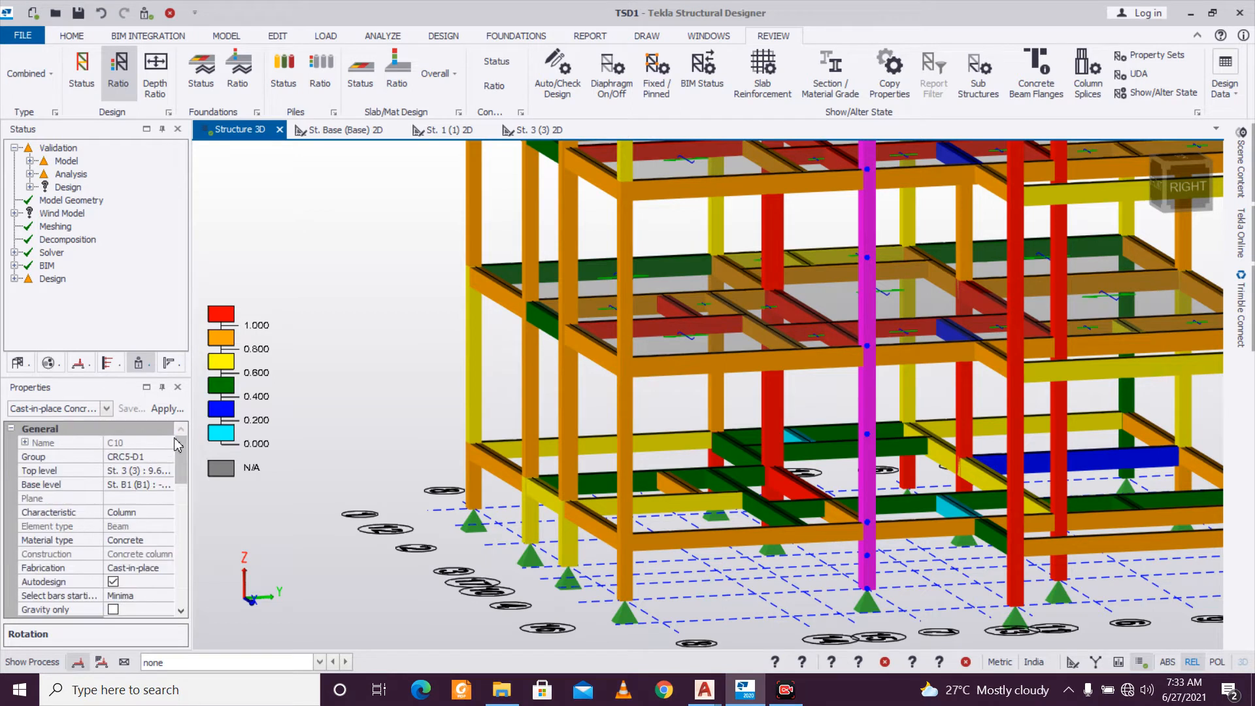
{"action": "scroll", "coordinate": [183, 490], "scroll_direction": "down", "scroll_amount": 4}
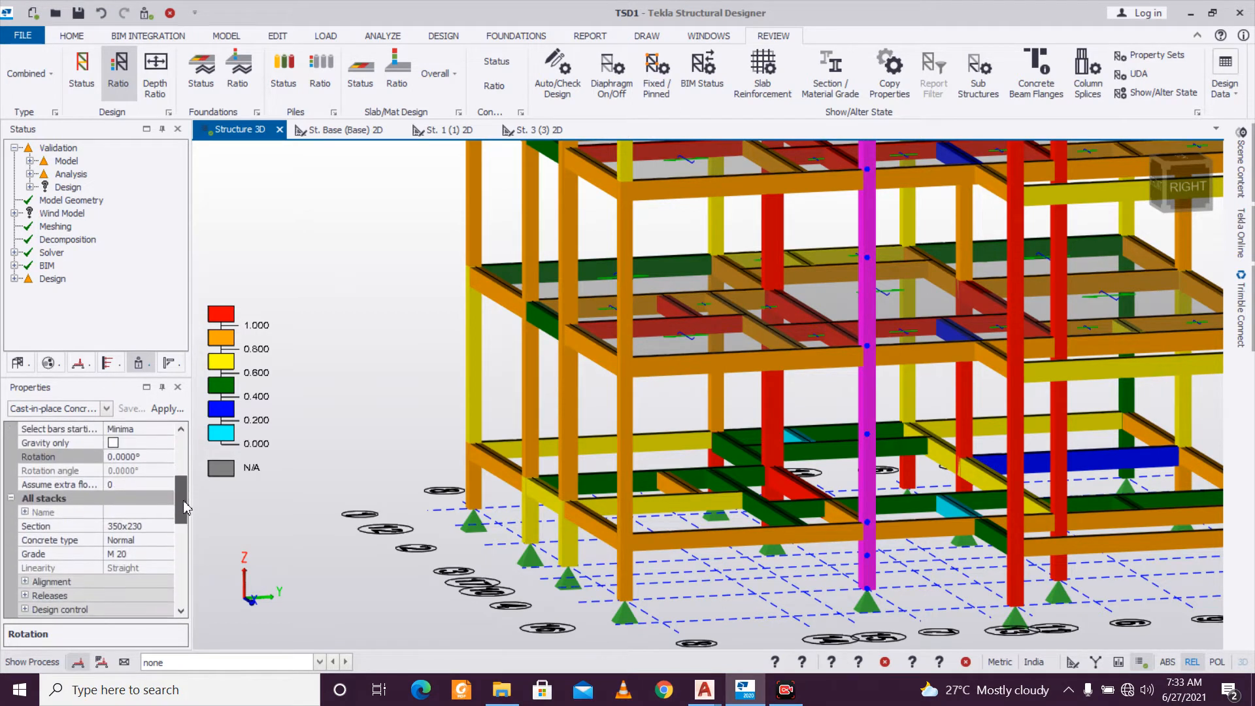
{"action": "left_click", "coordinate": [171, 457]}
{"action": "left_click", "coordinate": [166, 456]}
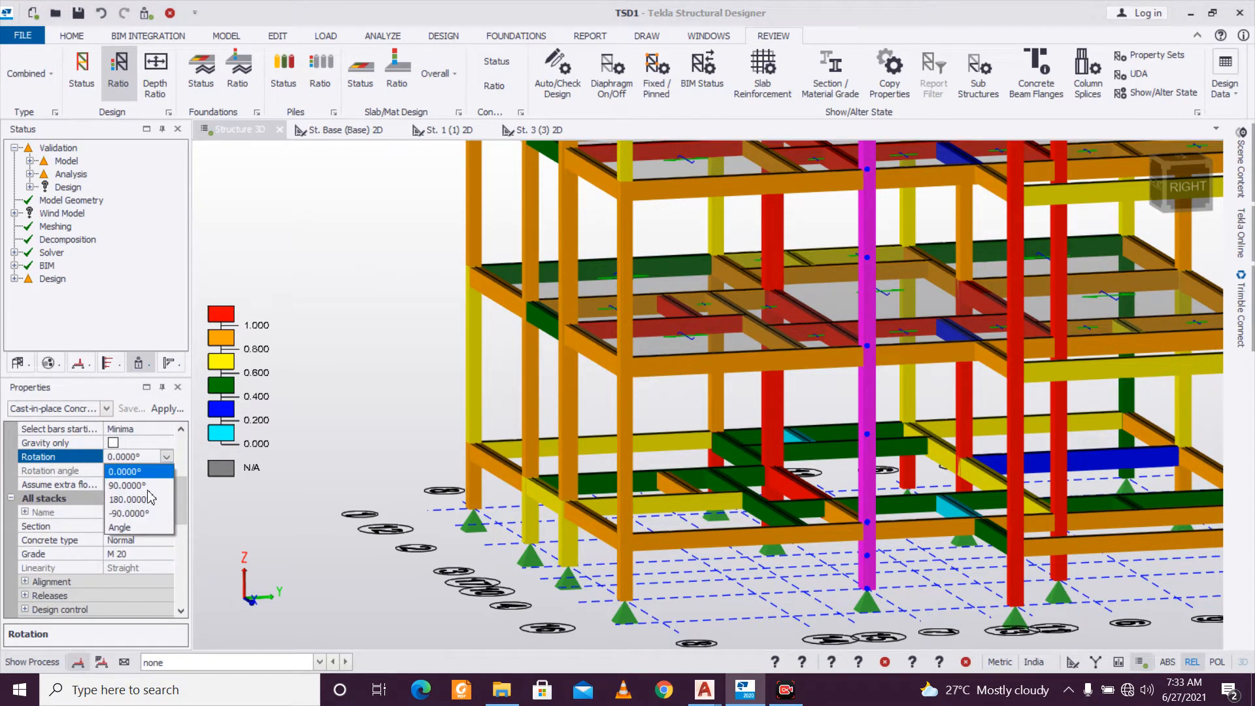
{"action": "left_click", "coordinate": [822, 572]}
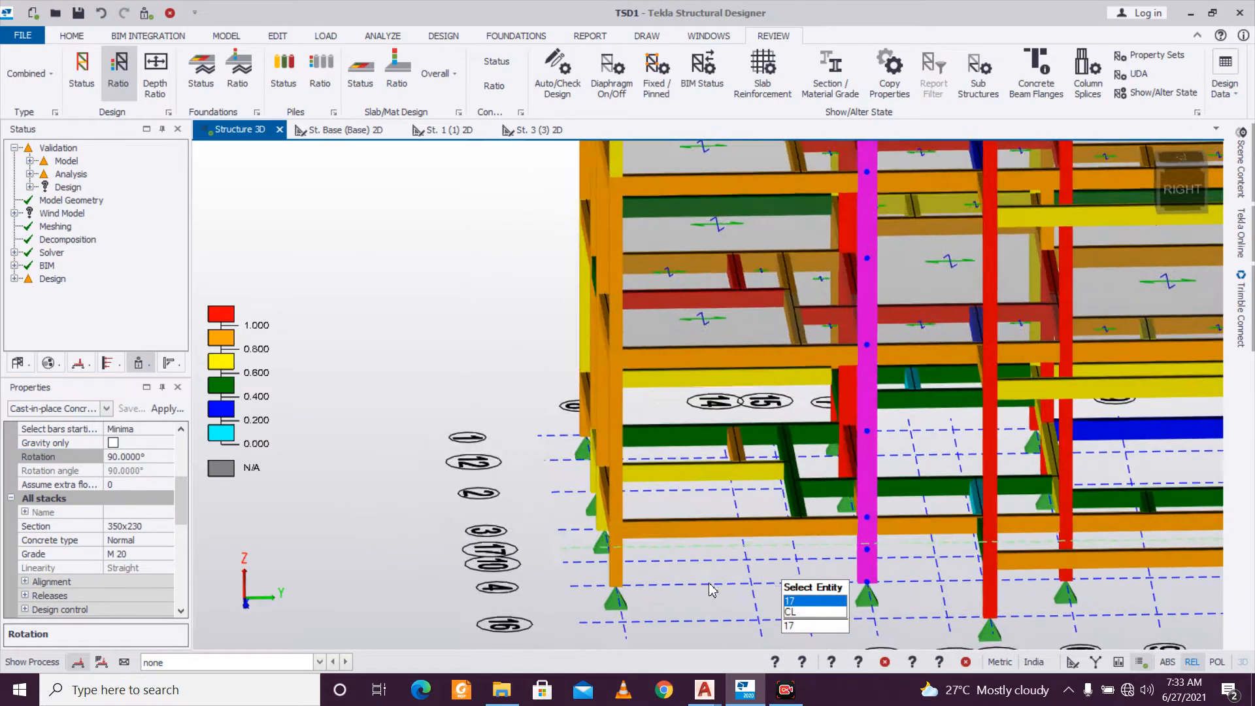
Add column C9 to the selection, run the static design on C9 and C10, and recolour the members by design ratio.
{"action": "right_click_drag", "start_coordinate": [821, 572], "coordinate": [797, 498]}
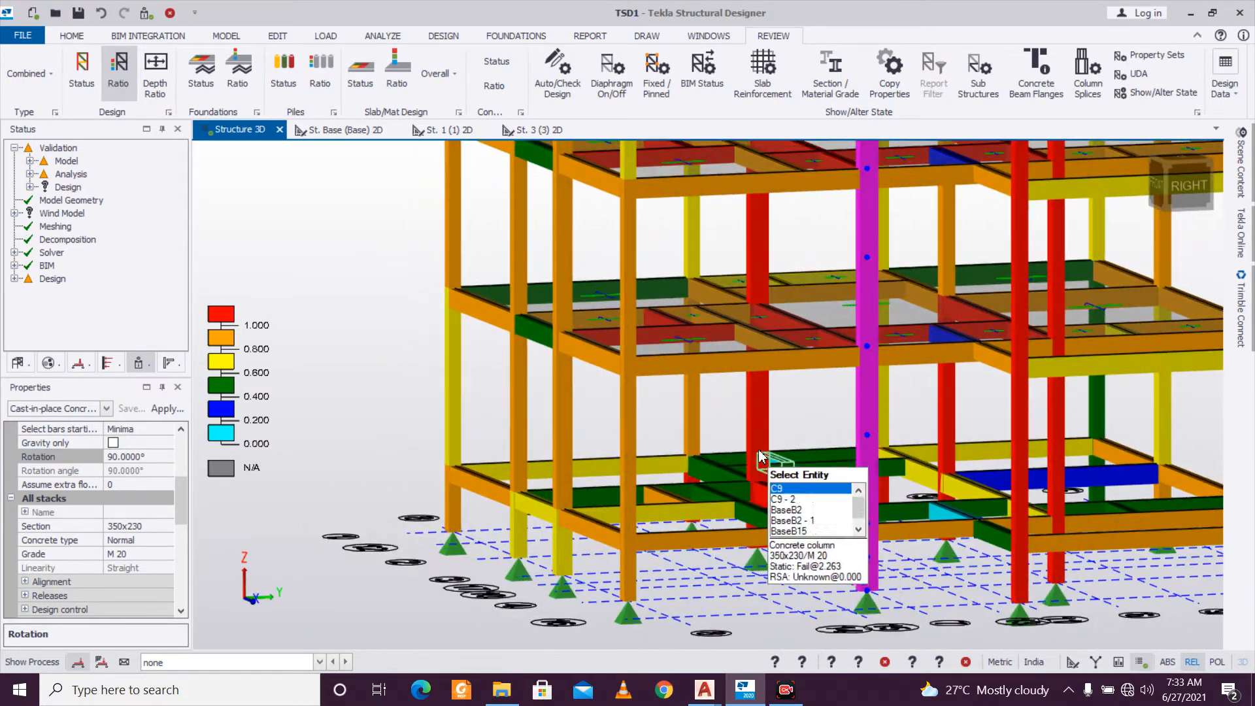
{"action": "right_click", "coordinate": [866, 445]}
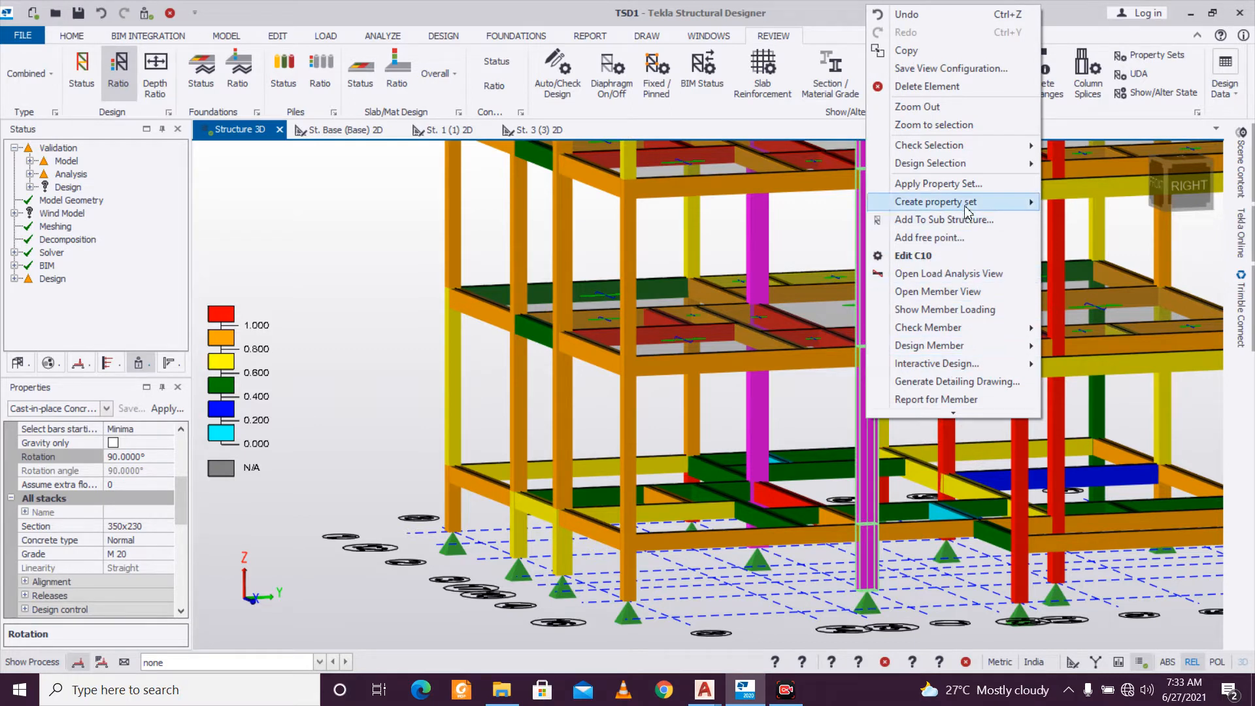
{"action": "mouse_move", "coordinate": [973, 171]}
{"action": "left_click", "coordinate": [1058, 164]}
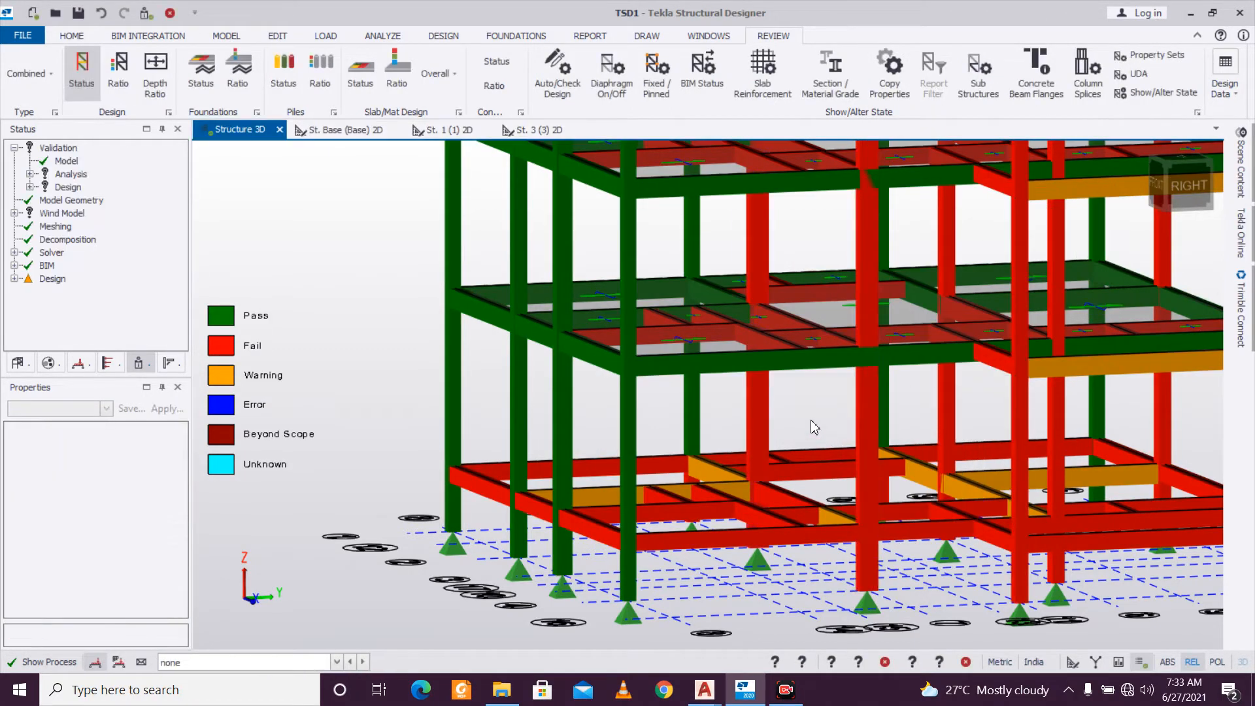
{"action": "left_click", "coordinate": [118, 85]}
Run the static member design for column C10 alone, review its longitudinal bar ratios and statuses, and close the results.
{"action": "mouse_move", "coordinate": [869, 541]}
{"action": "mouse_move", "coordinate": [771, 458]}
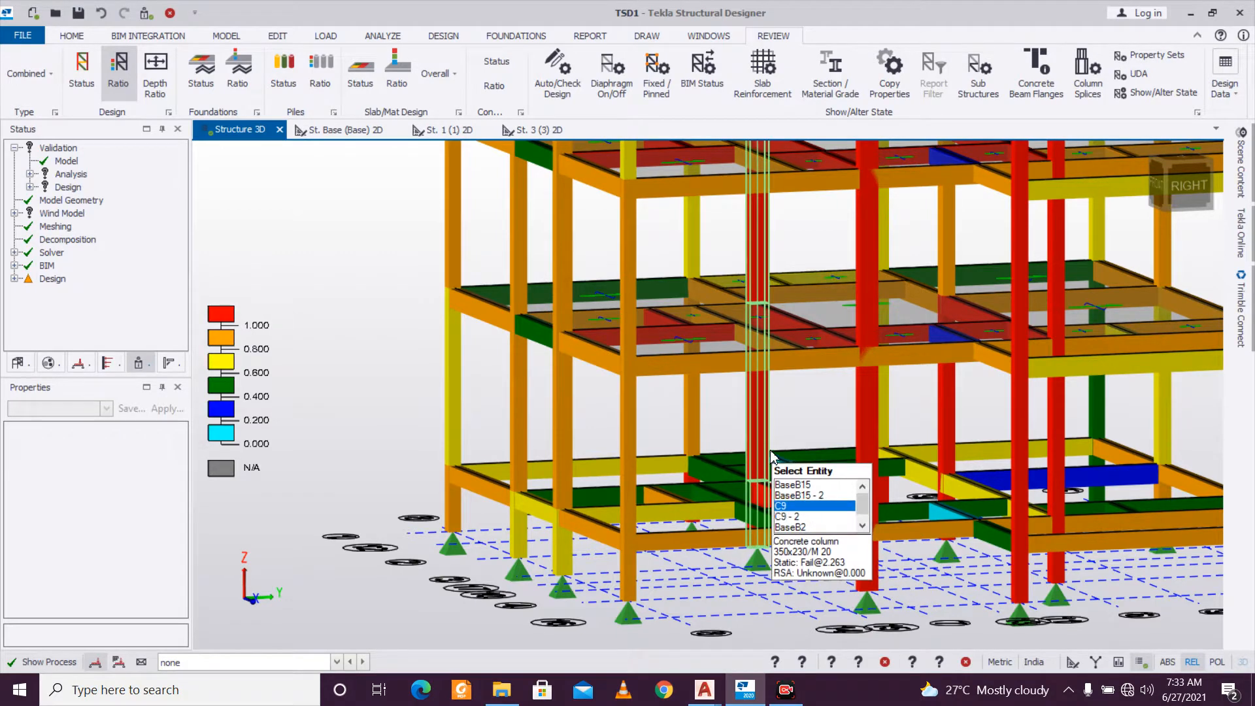
{"action": "left_click", "coordinate": [771, 457]}
{"action": "left_click", "coordinate": [868, 561]}
{"action": "right_click_drag", "start_coordinate": [867, 561], "coordinate": [867, 564]}
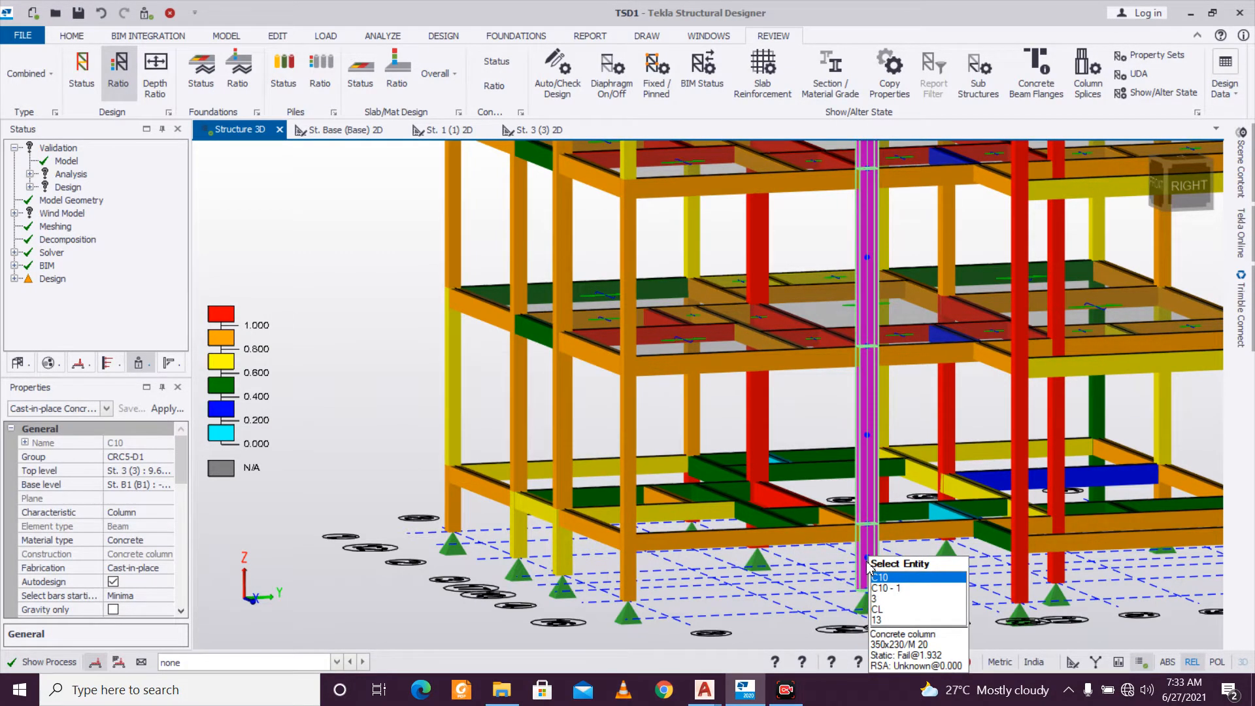
{"action": "right_click", "coordinate": [867, 565]}
{"action": "right_click", "coordinate": [928, 425]}
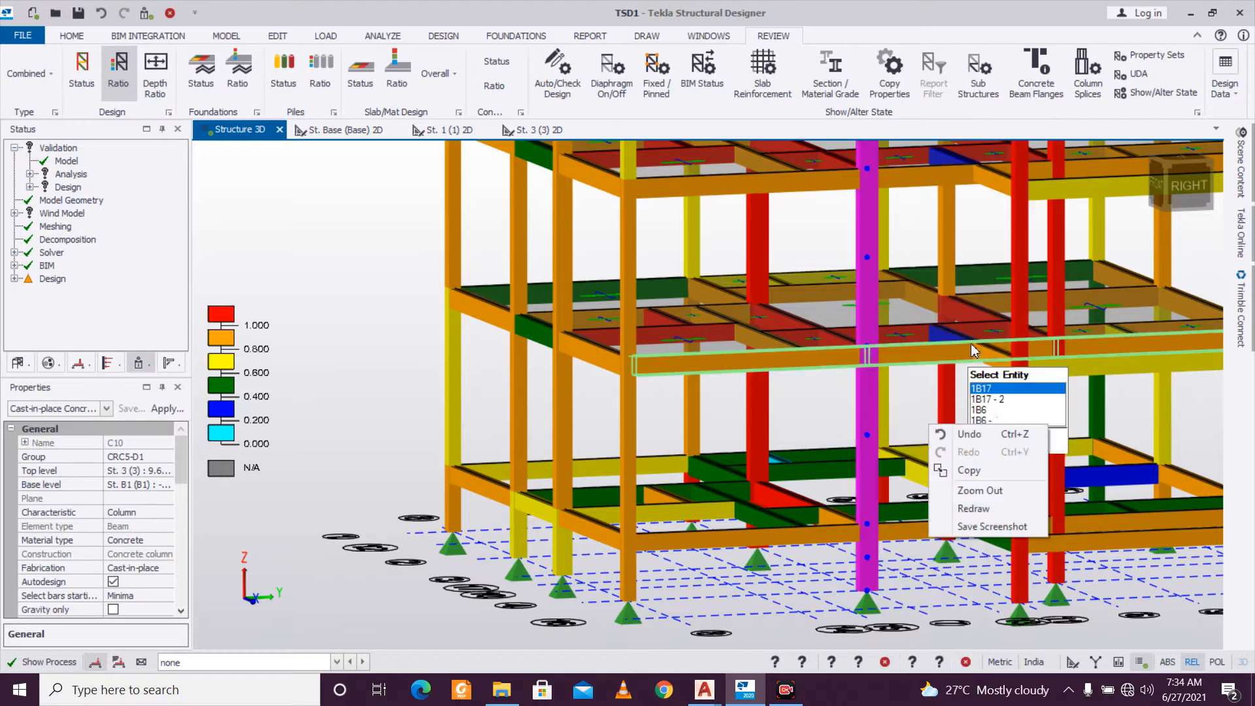
{"action": "right_click", "coordinate": [869, 465]}
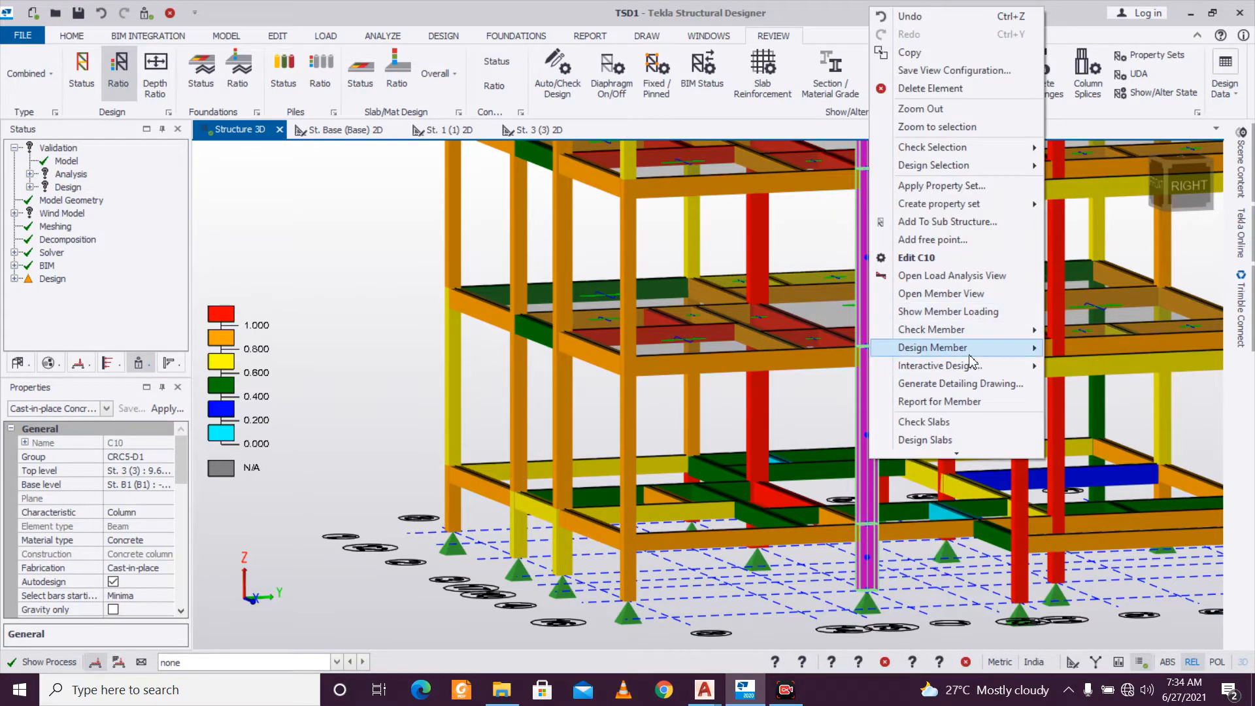
{"action": "left_click", "coordinate": [1068, 353]}
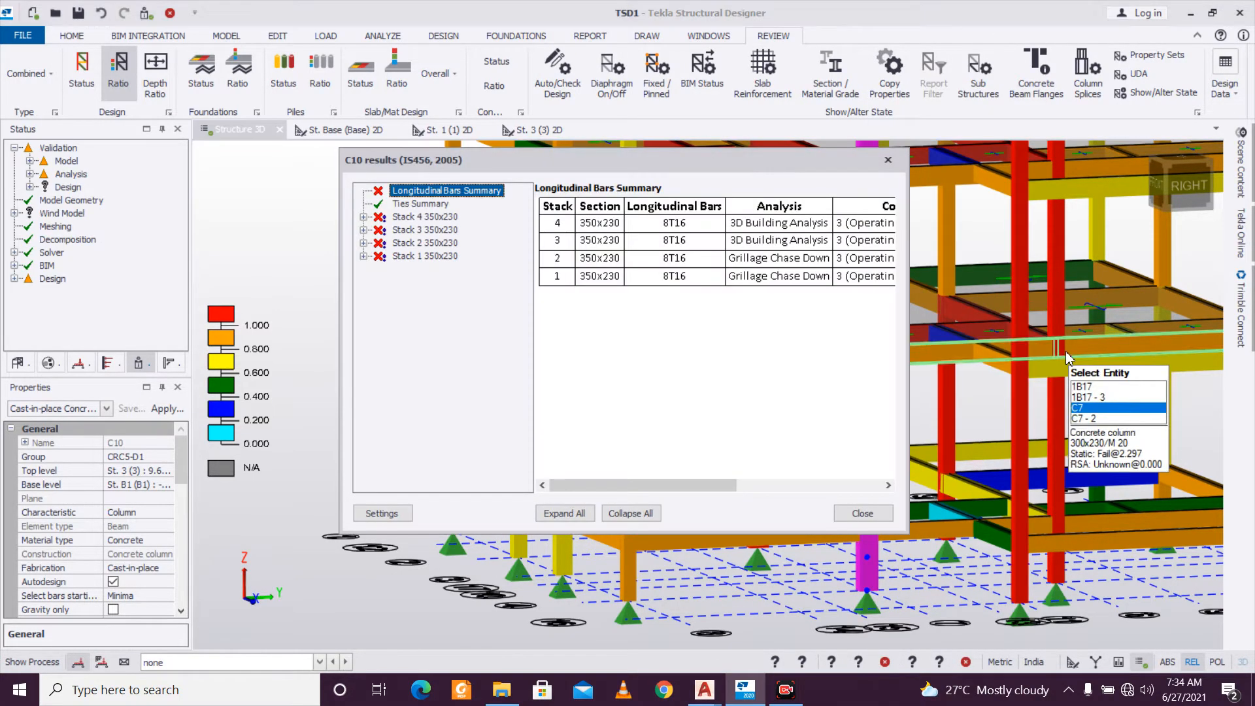
{"action": "left_click_drag", "start_coordinate": [731, 493], "coordinate": [898, 502]}
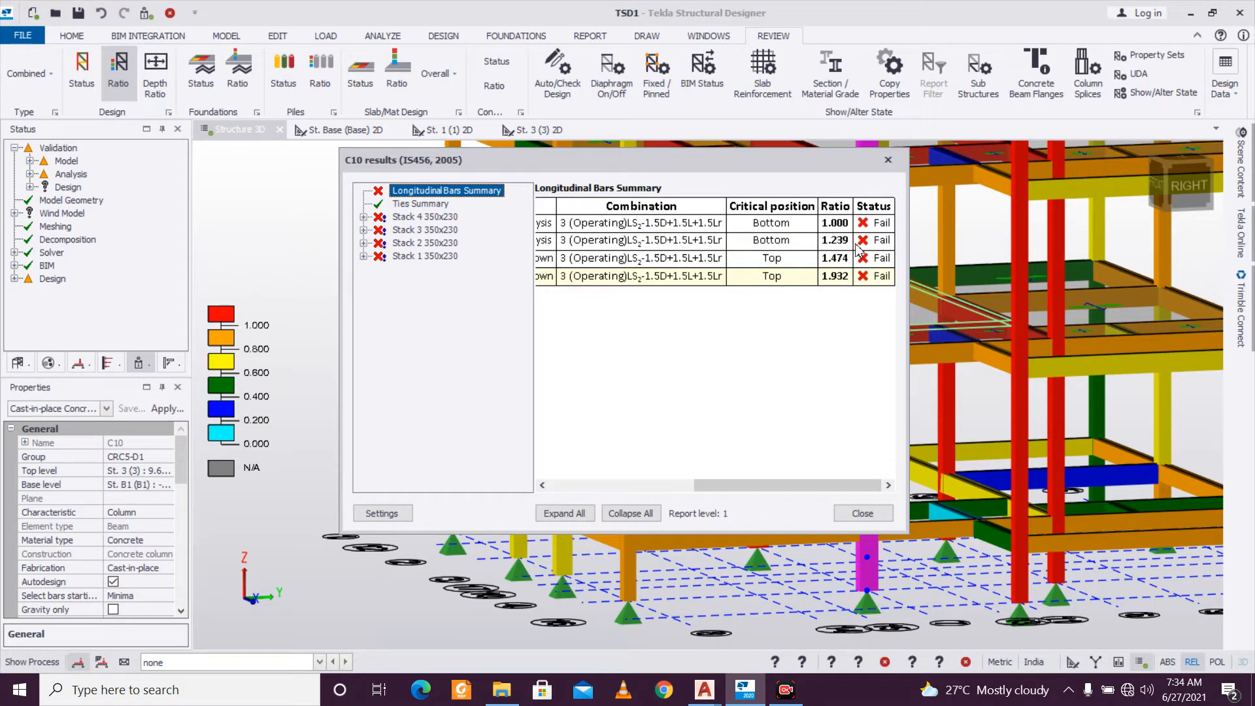
{"action": "left_click", "coordinate": [887, 160]}
Add column C9 to the selected C10 and set the rotation of both columns to 0°.
{"action": "left_click", "coordinate": [768, 440], "text": "ctrl"}
{"action": "left_click_drag", "start_coordinate": [180, 455], "coordinate": [193, 500]}
{"action": "left_click", "coordinate": [173, 473]}
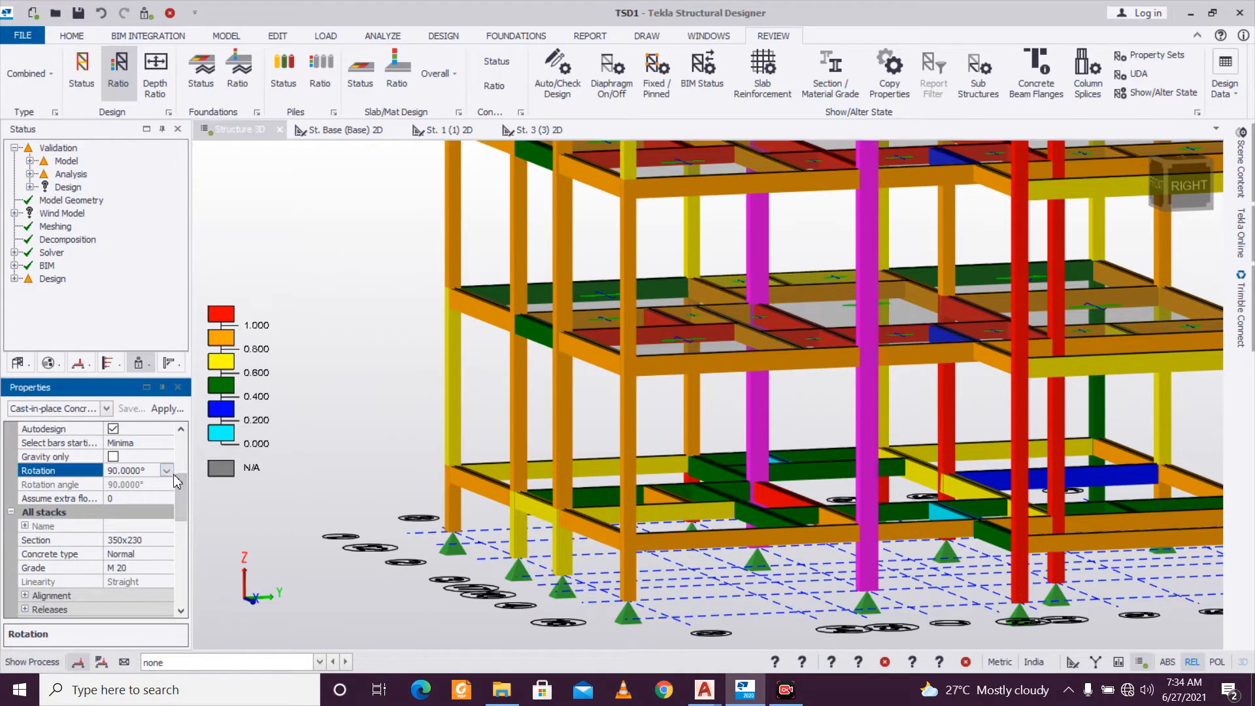
{"action": "left_click", "coordinate": [169, 471]}
{"action": "left_click", "coordinate": [159, 495]}
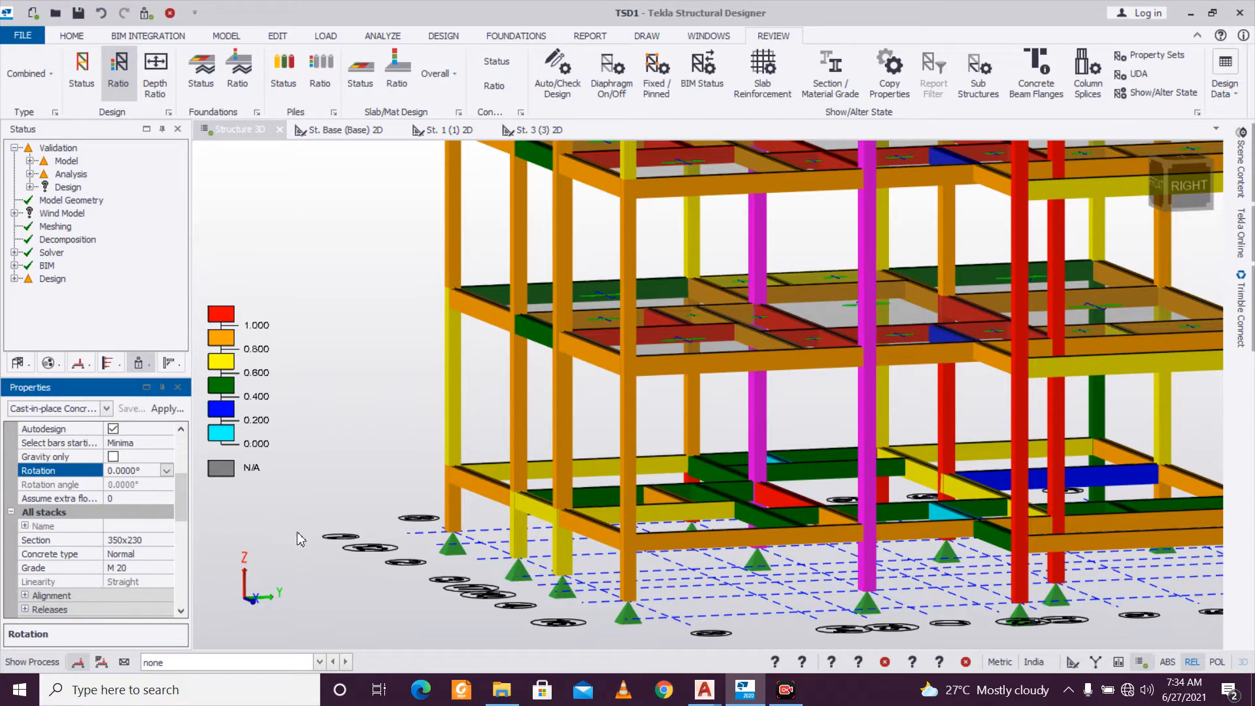
{"action": "left_click", "coordinate": [340, 557]}
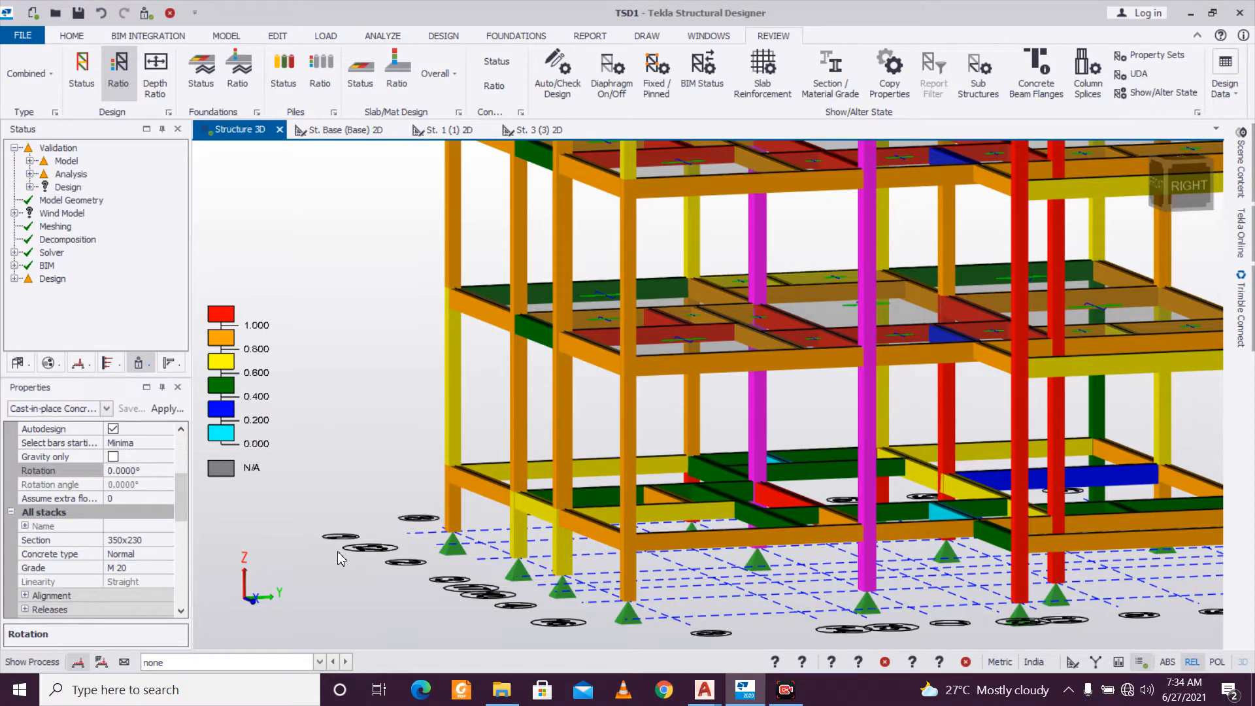
Inspect columns C10, C9 and C6 around the frame, comparing their sections and static design ratios.
{"action": "left_click", "coordinate": [869, 572]}
{"action": "mouse_move", "coordinate": [870, 572]}
{"action": "middle_mouse_down"}
{"action": "mouse_move", "coordinate": [809, 630]}
{"action": "mouse_move", "coordinate": [1007, 611]}
{"action": "mouse_move", "coordinate": [847, 569]}
{"action": "middle_mouse_up"}
{"action": "mouse_move", "coordinate": [847, 568]}
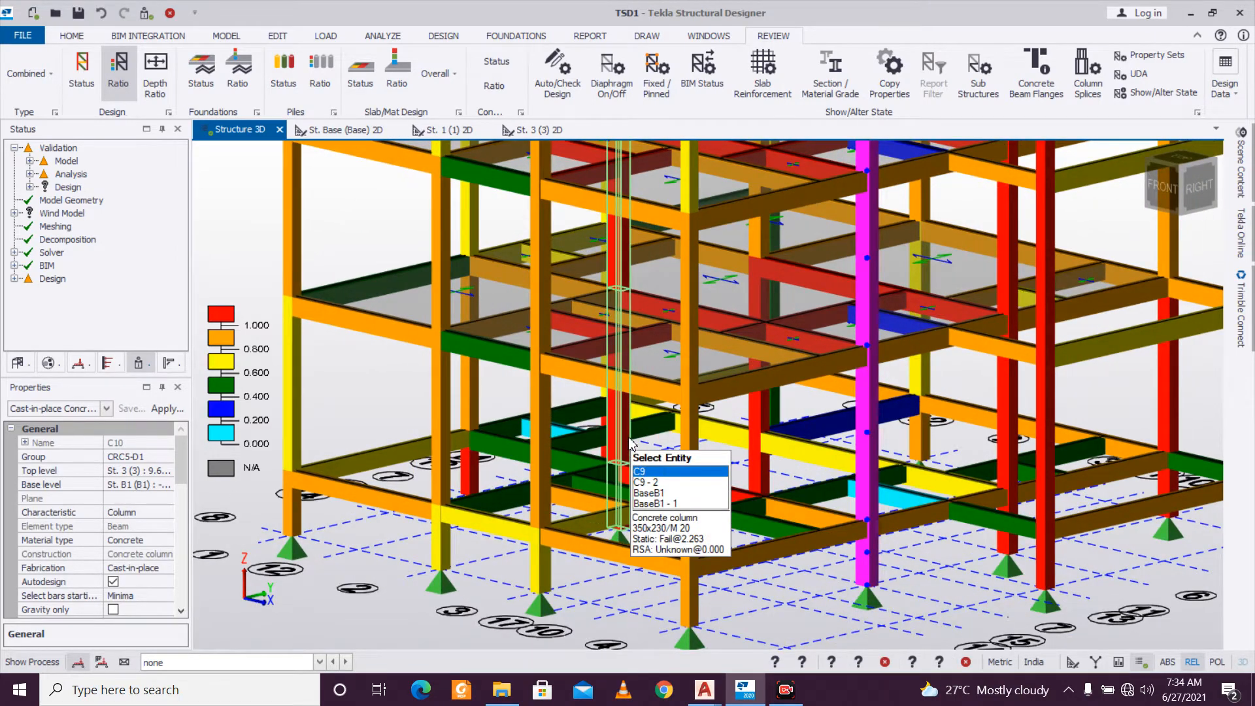
{"action": "middle_click_drag", "start_coordinate": [822, 477], "coordinate": [915, 549]}
{"action": "mouse_move", "coordinate": [1008, 595]}
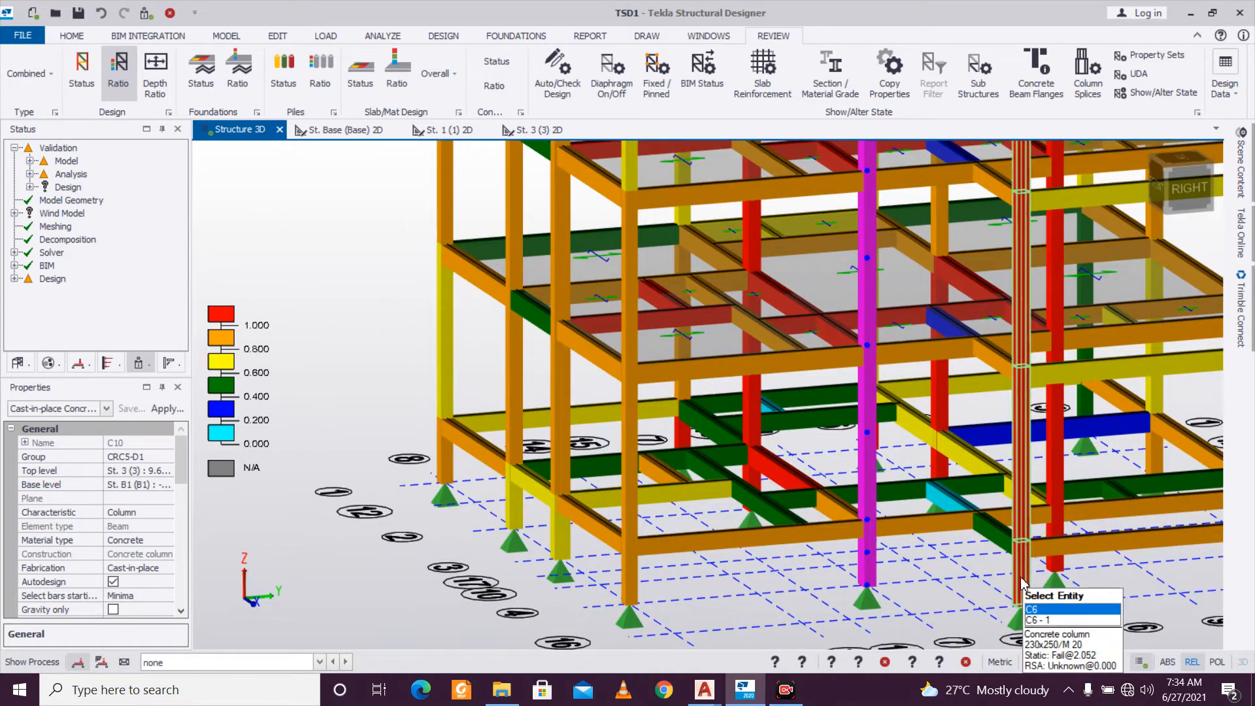
{"action": "middle_click_drag", "start_coordinate": [1008, 568], "coordinate": [767, 496]}
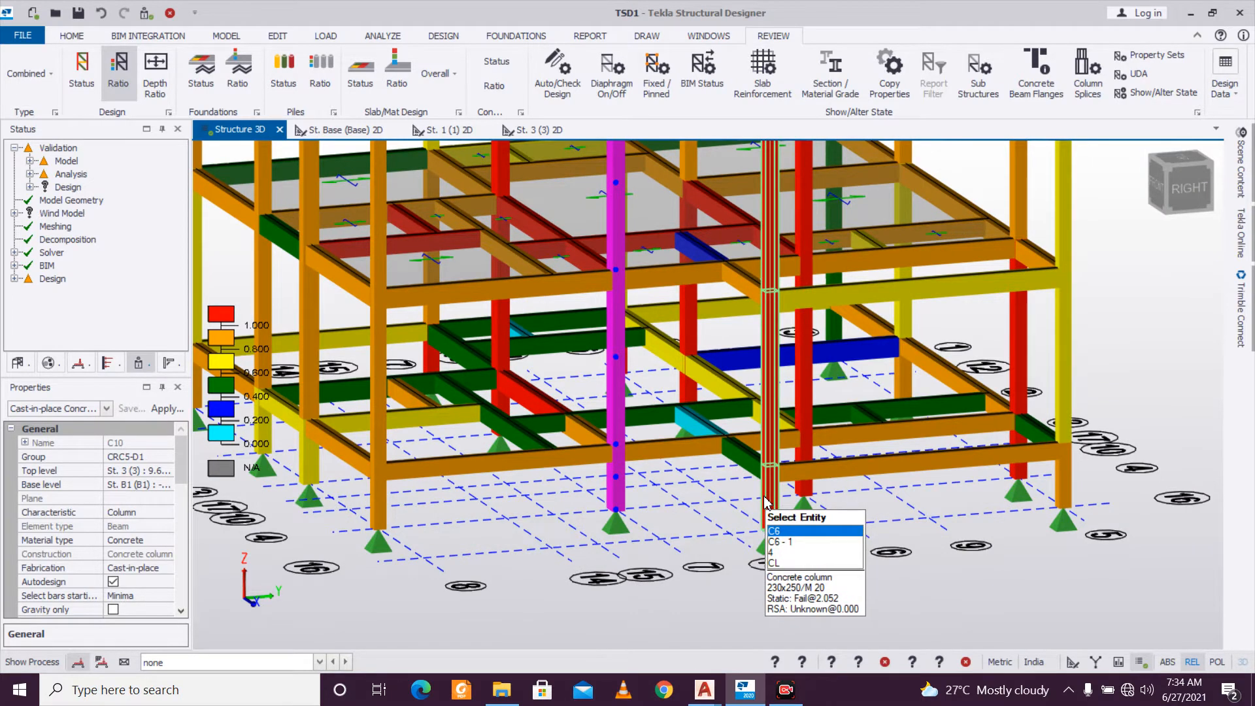
Select column C6 and change its section to 230x300 for all stacks.
{"action": "scroll", "coordinate": [767, 502], "scroll_direction": "up", "scroll_amount": 3}
{"action": "middle_click_drag", "start_coordinate": [767, 502], "coordinate": [802, 504]}
{"action": "left_click", "coordinate": [802, 504]}
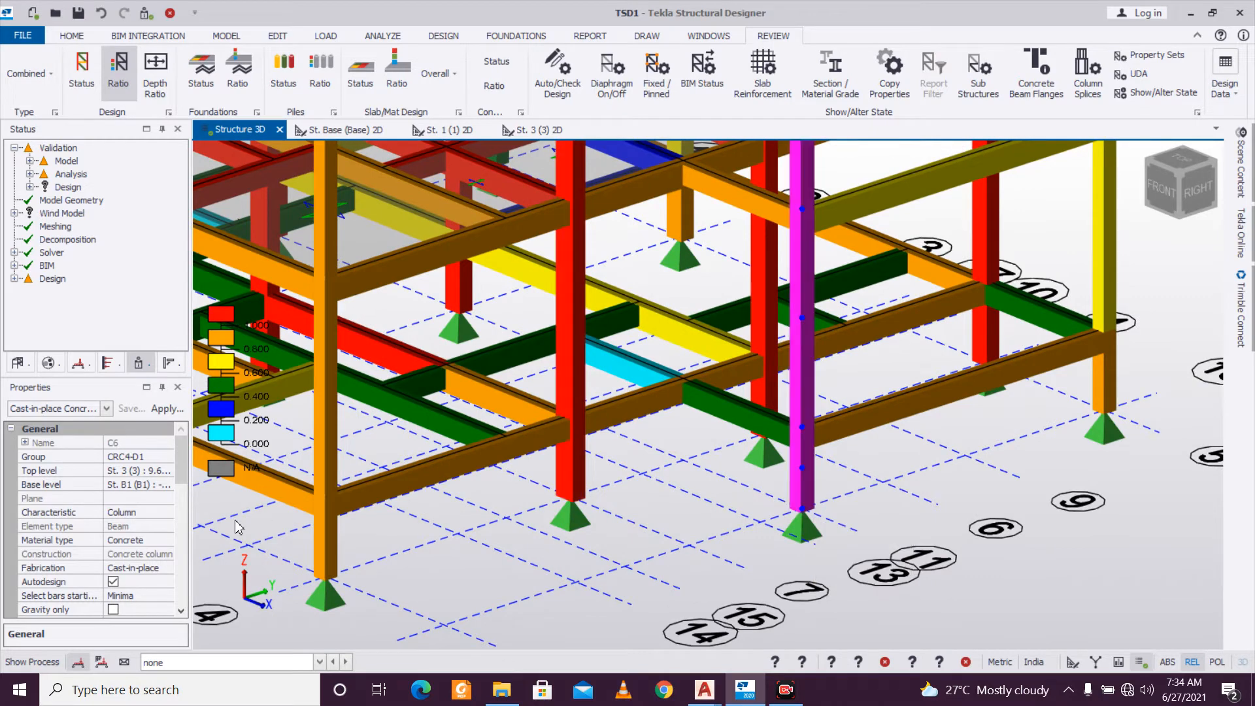
{"action": "scroll", "coordinate": [186, 484], "scroll_direction": "down", "scroll_amount": 3}
{"action": "left_click", "coordinate": [162, 513]}
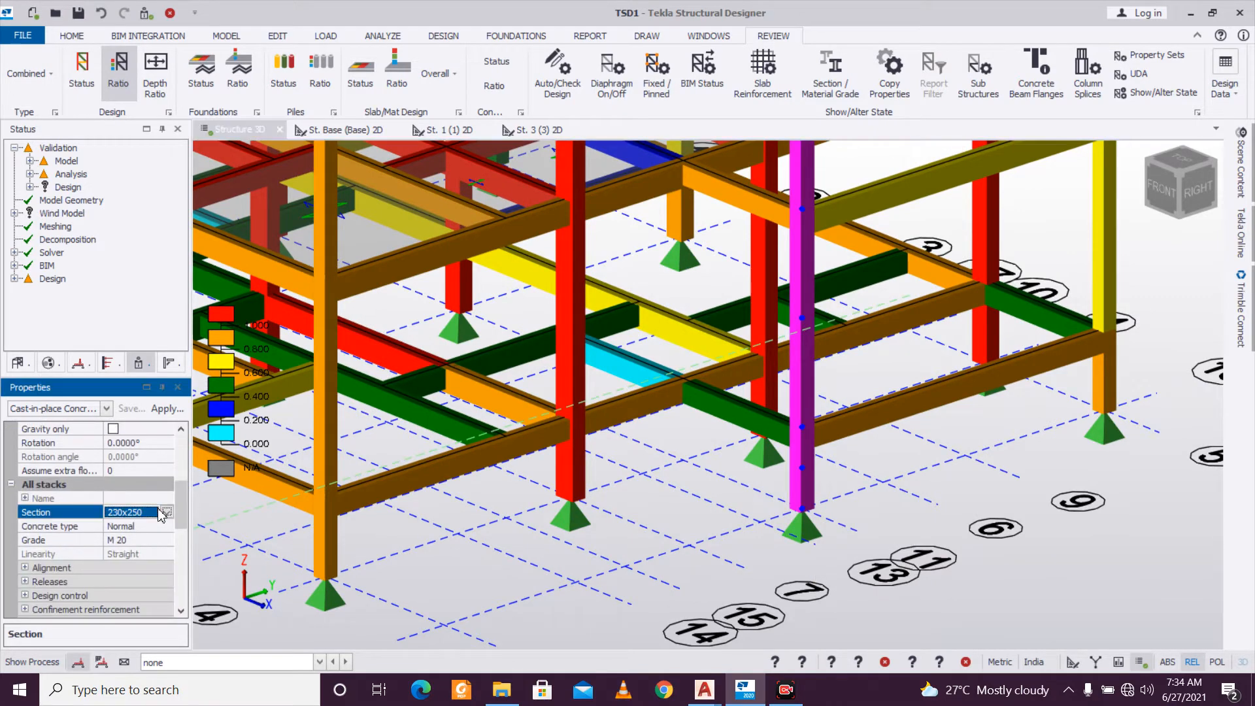
{"action": "left_click", "coordinate": [166, 511]}
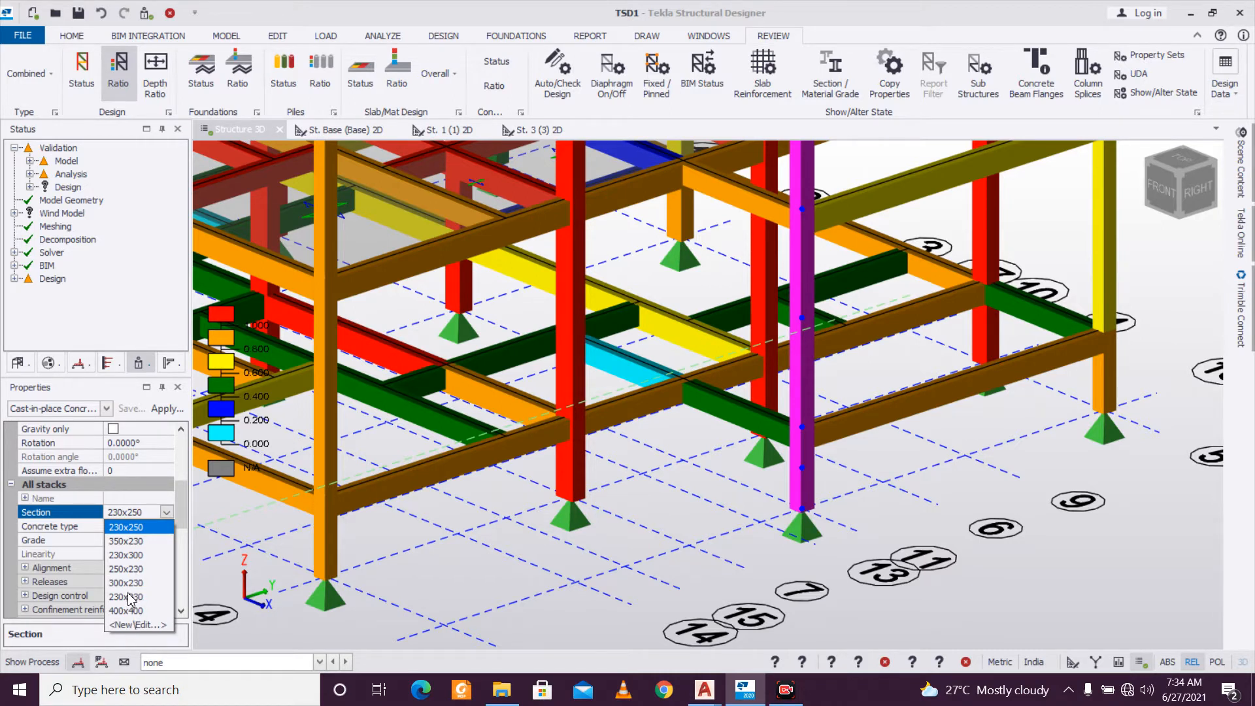
{"action": "left_click", "coordinate": [131, 555]}
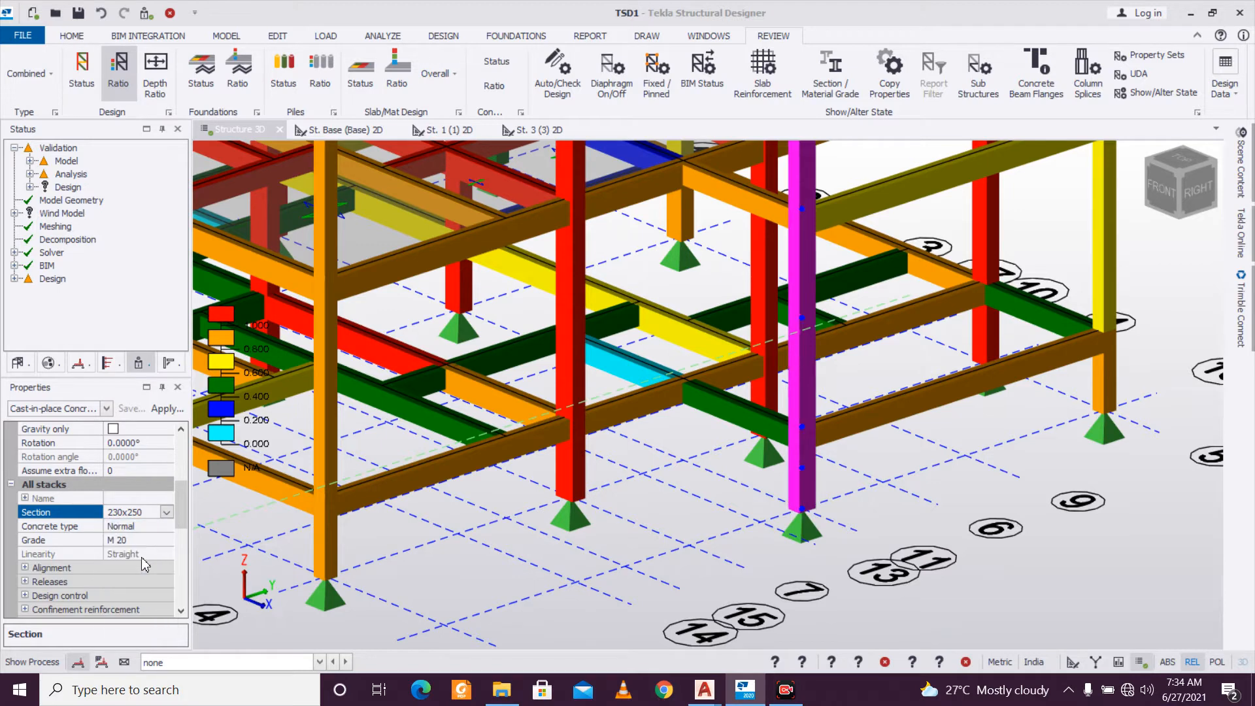
{"action": "scroll", "coordinate": [754, 549], "scroll_direction": "down", "scroll_amount": 3}
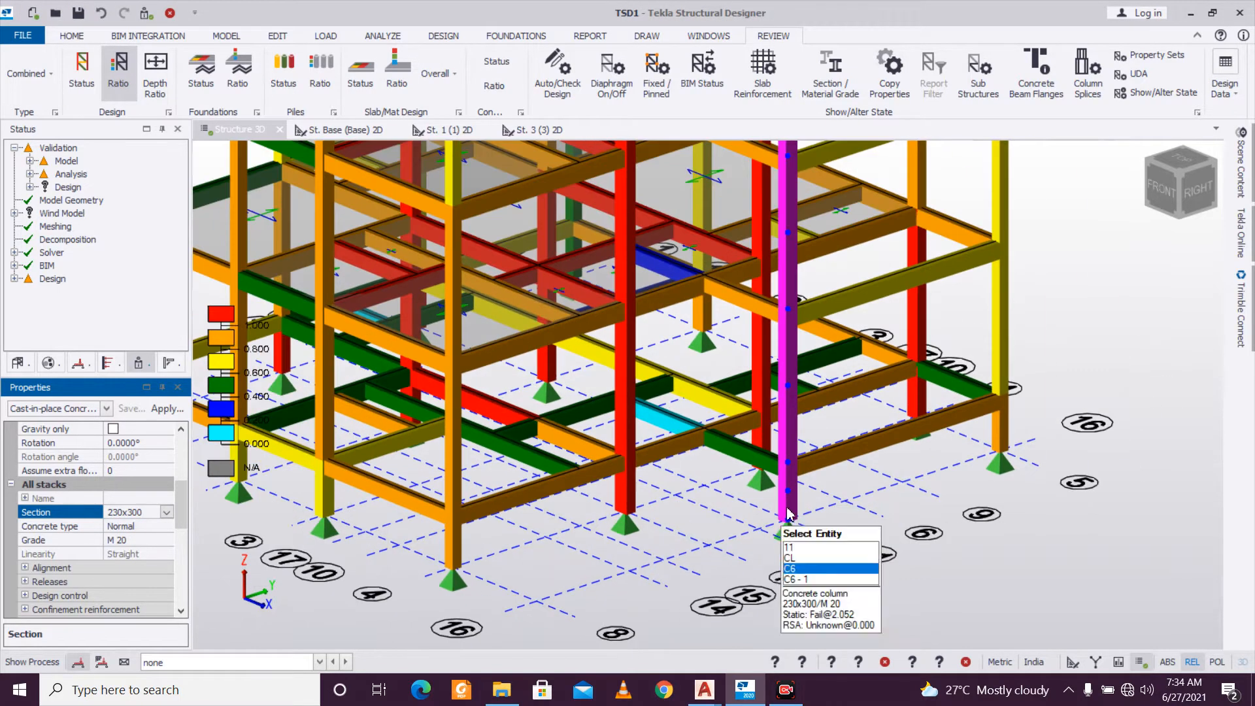
Run the static member design for column C6 and review the combinations, ratios and statuses of its longitudinal bars.
{"action": "left_click", "coordinate": [786, 507]}
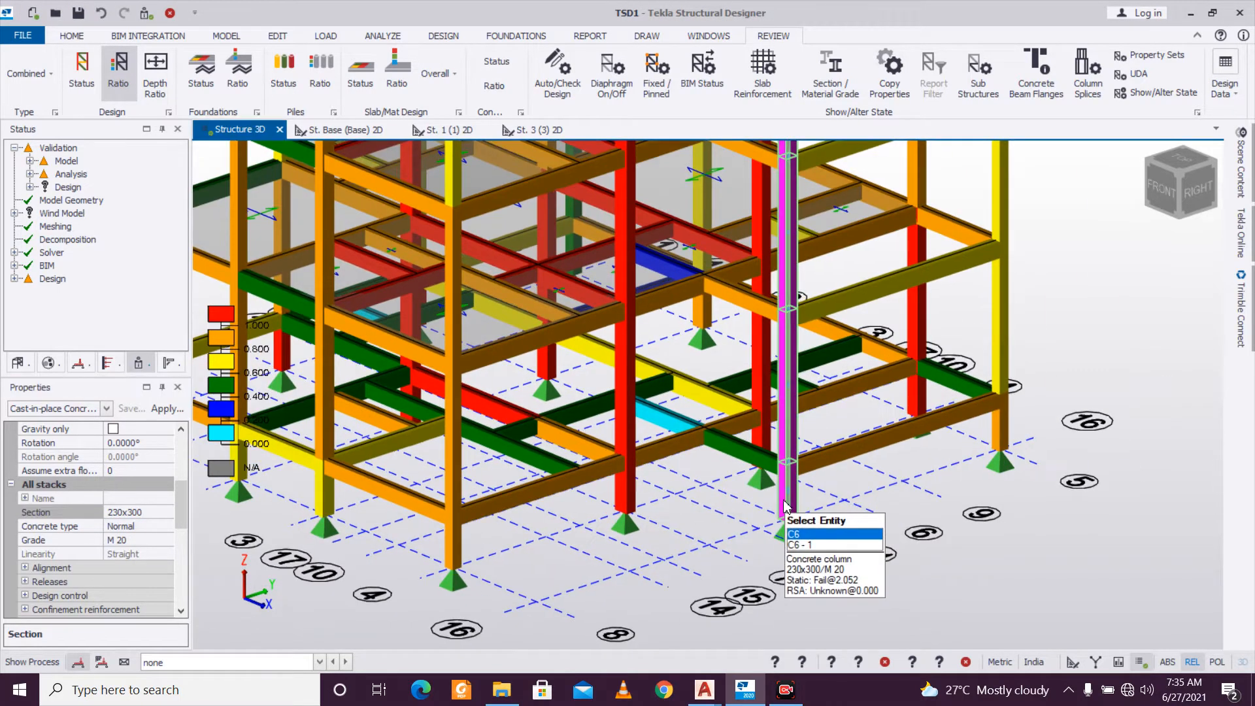
{"action": "right_click", "coordinate": [785, 506]}
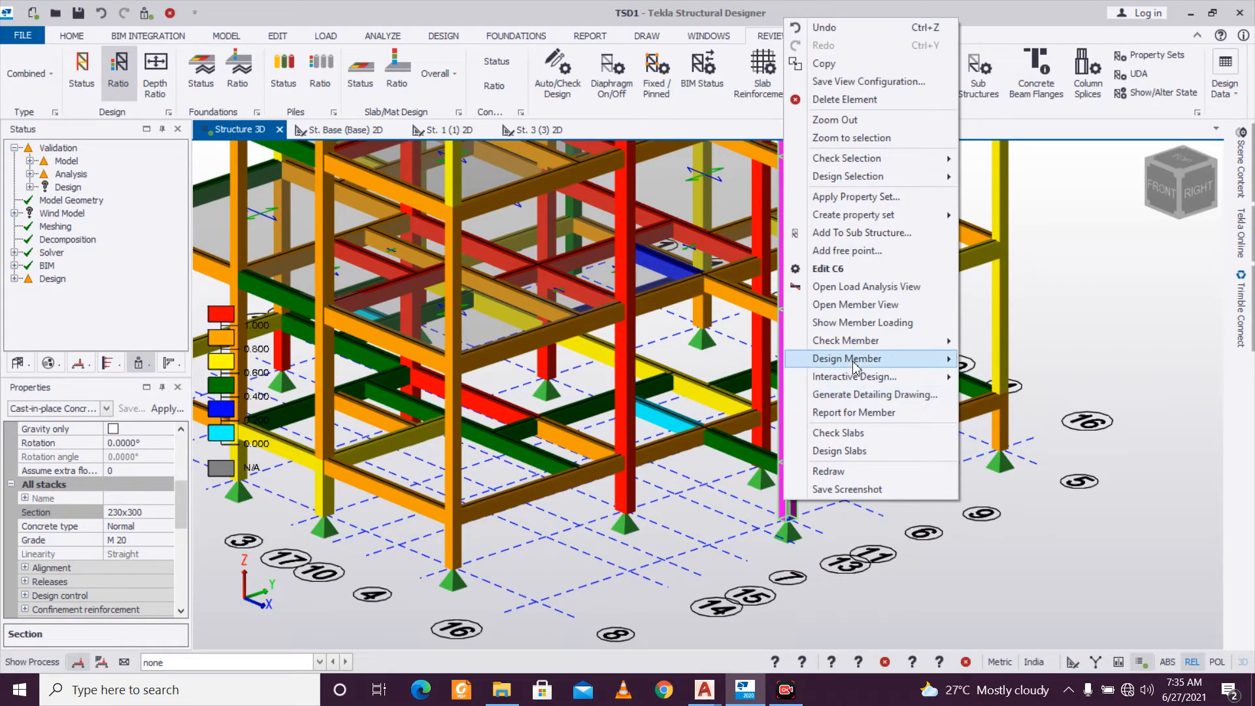
{"action": "left_click", "coordinate": [973, 361]}
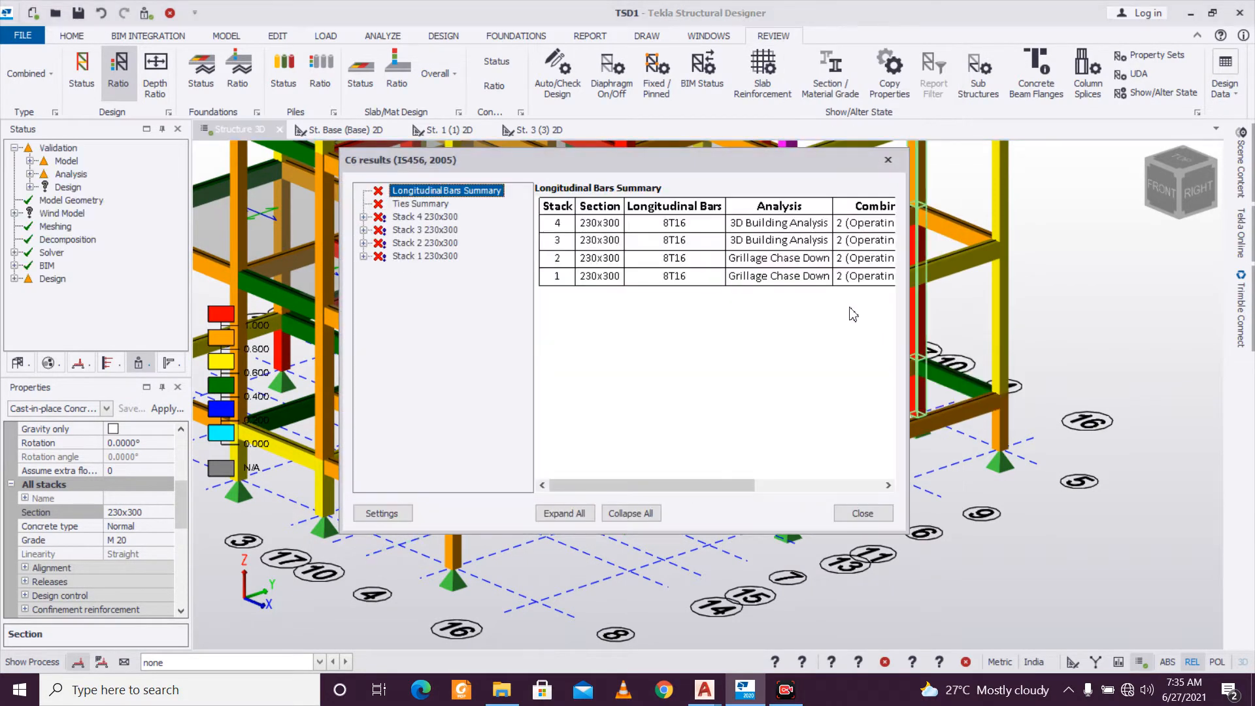
{"action": "left_click_drag", "start_coordinate": [719, 485], "coordinate": [846, 487]}
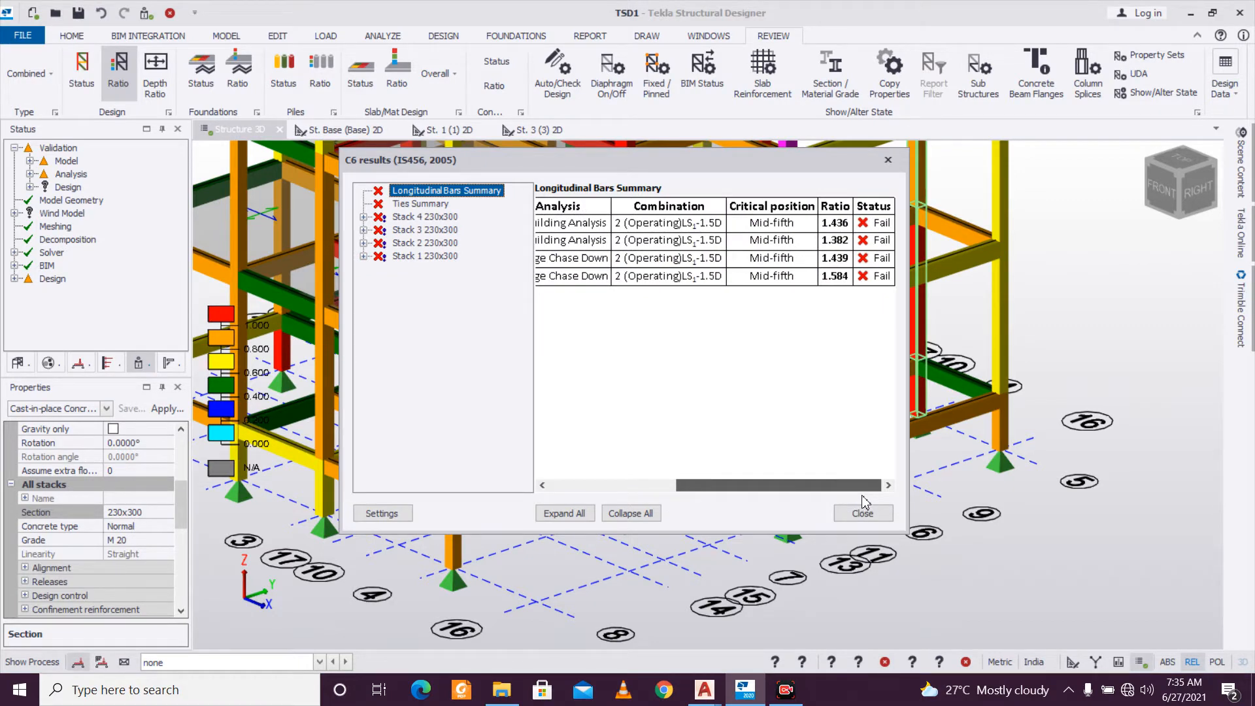
Close the C6 results and set the rotation of column C6 to 90°.
{"action": "left_click", "coordinate": [861, 513]}
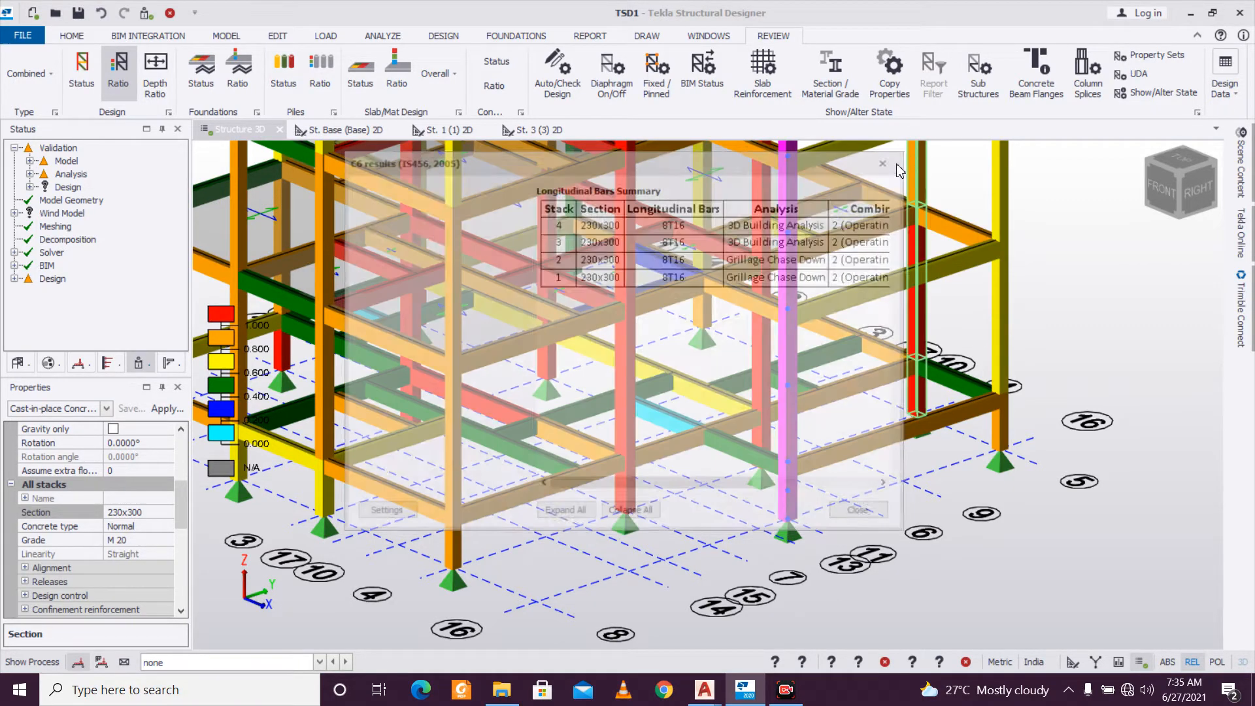
{"action": "right_click_drag", "start_coordinate": [992, 443], "coordinate": [950, 469]}
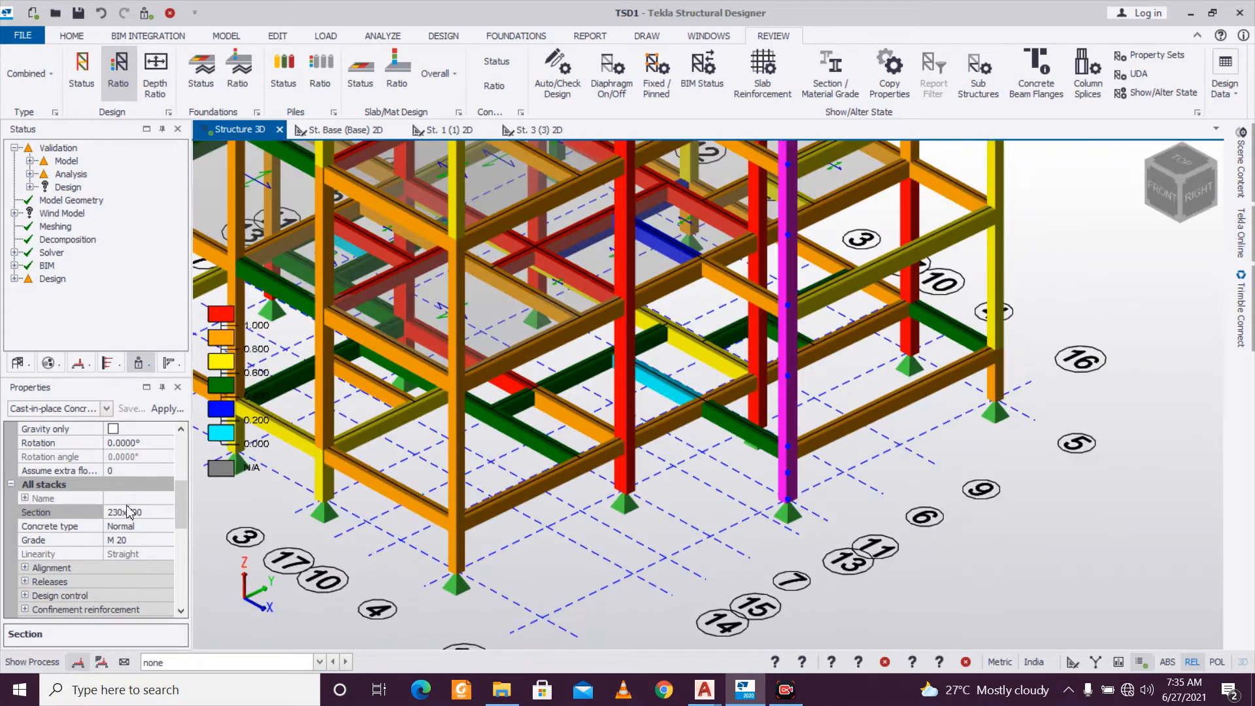
{"action": "scroll", "coordinate": [173, 458], "scroll_direction": "up", "scroll_amount": 5}
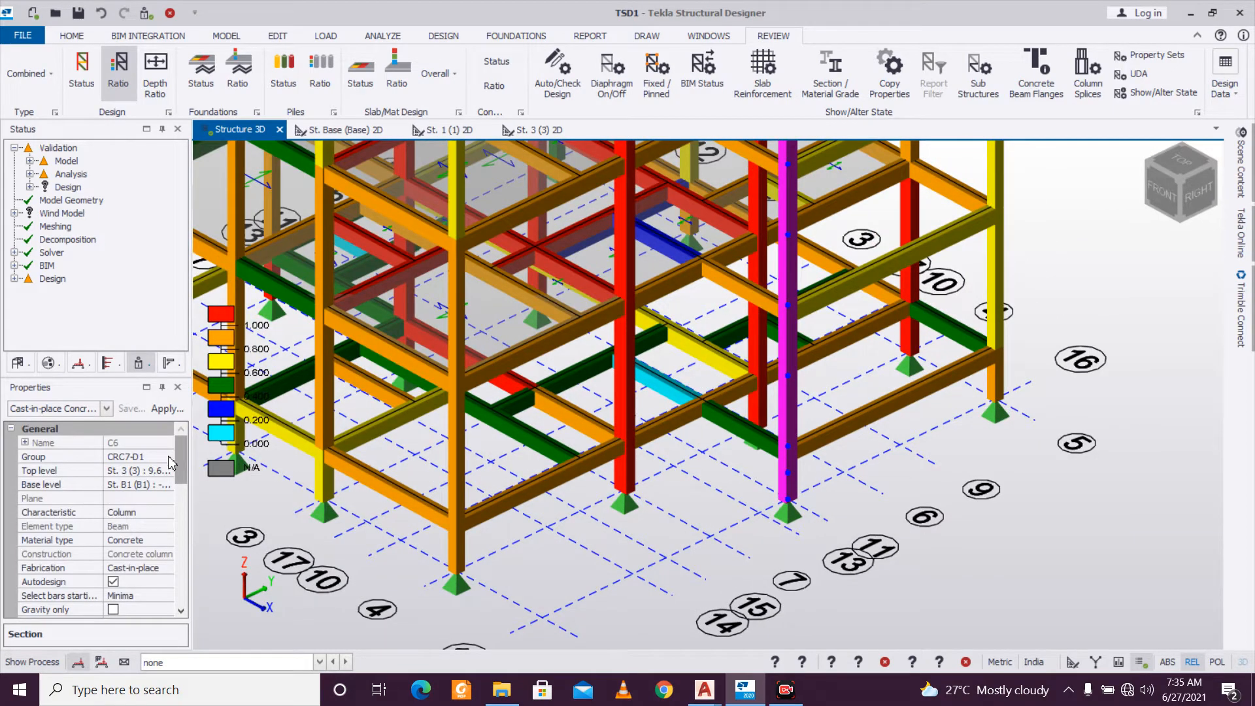
{"action": "scroll", "coordinate": [181, 457], "scroll_direction": "down", "scroll_amount": 5}
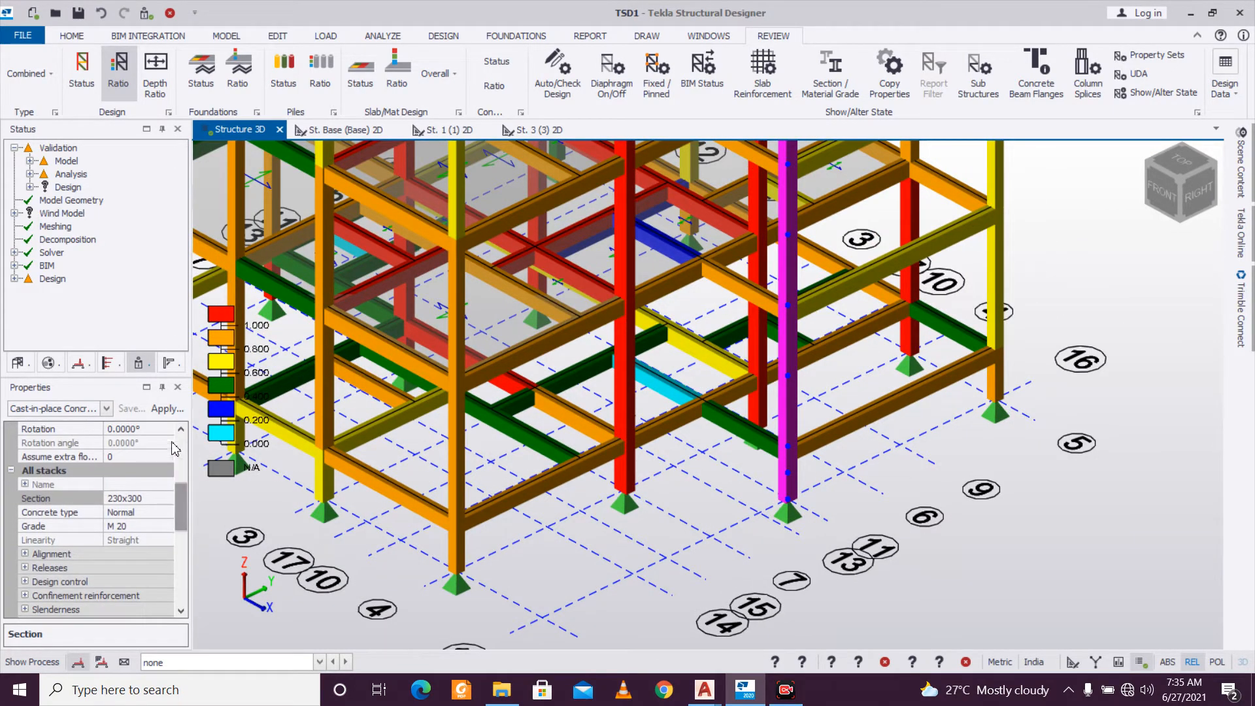
{"action": "left_click", "coordinate": [168, 433]}
{"action": "left_click", "coordinate": [166, 428]}
{"action": "left_click", "coordinate": [144, 460]}
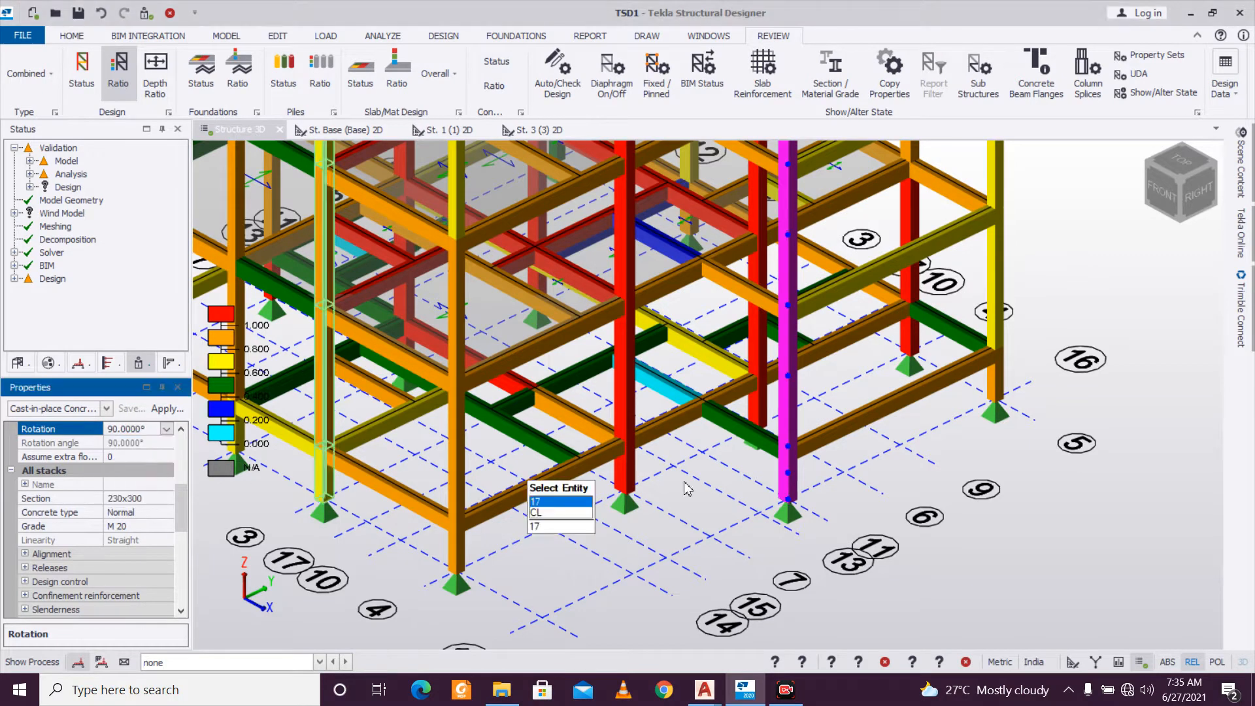
Run the static member design for the rotated column C6 and review its longitudinal bar ratios and statuses.
{"action": "right_click", "coordinate": [793, 477]}
{"action": "mouse_move", "coordinate": [893, 346]}
{"action": "left_click", "coordinate": [978, 351]}
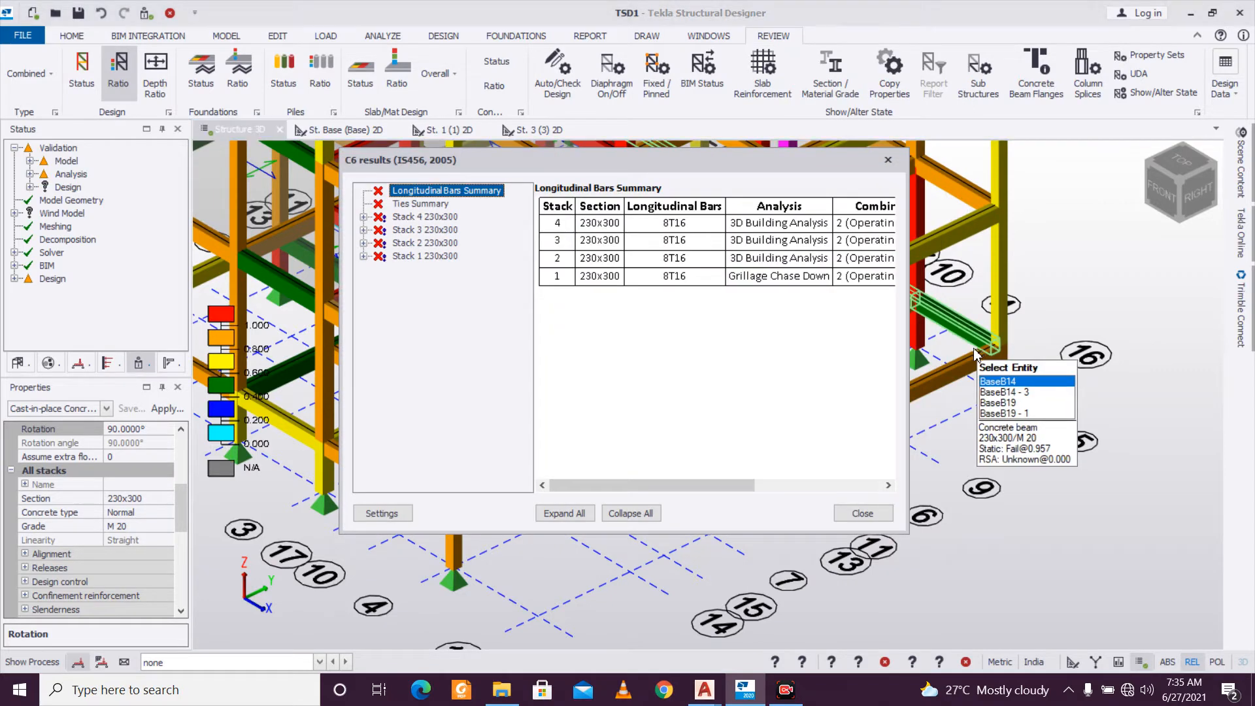
{"action": "left_click_drag", "start_coordinate": [705, 485], "coordinate": [871, 491]}
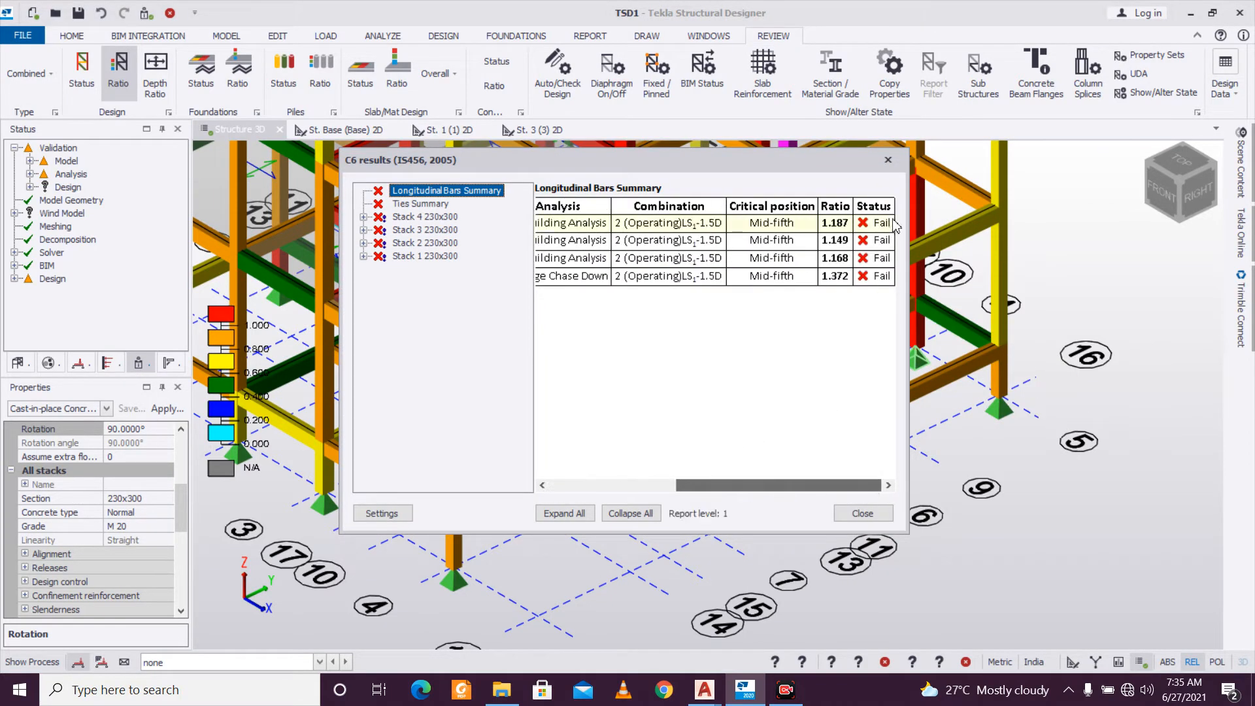
{"action": "left_click", "coordinate": [888, 160]}
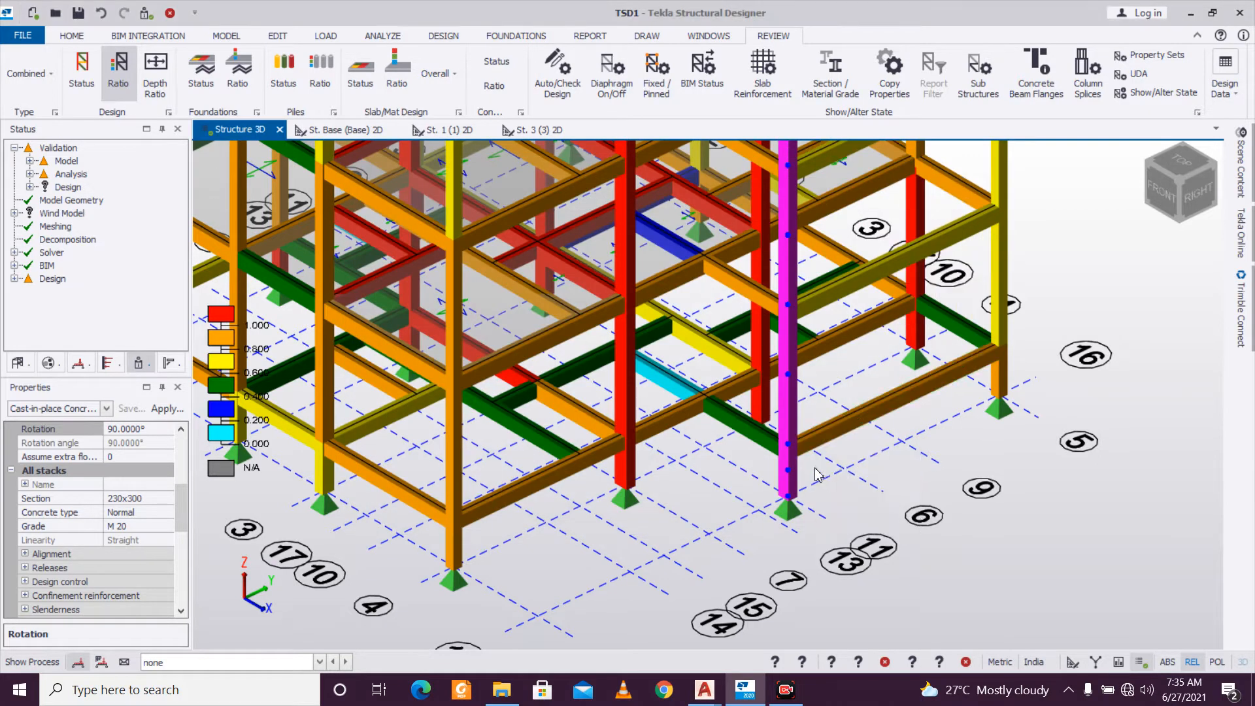
Set the rotation of column C6 to 0° and define its section as rectangular 230x350 for all stacks.
{"action": "left_click", "coordinate": [166, 430]}
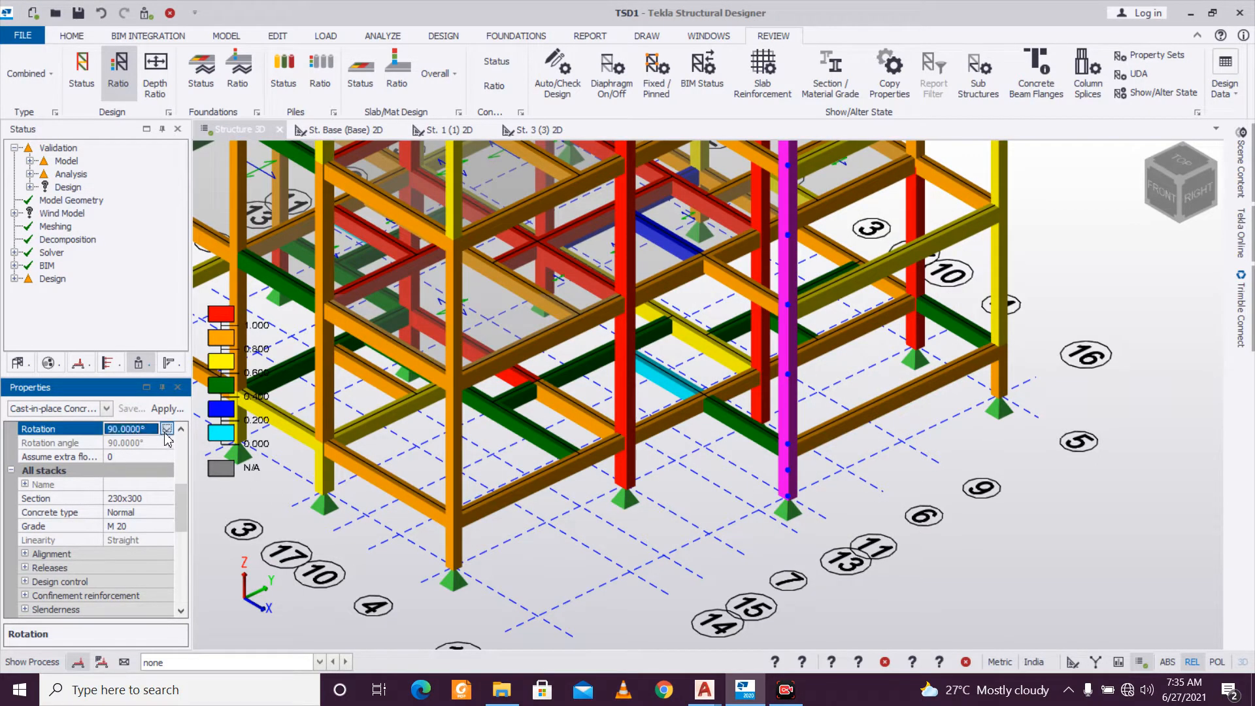
{"action": "left_click", "coordinate": [166, 429]}
{"action": "left_click", "coordinate": [153, 445]}
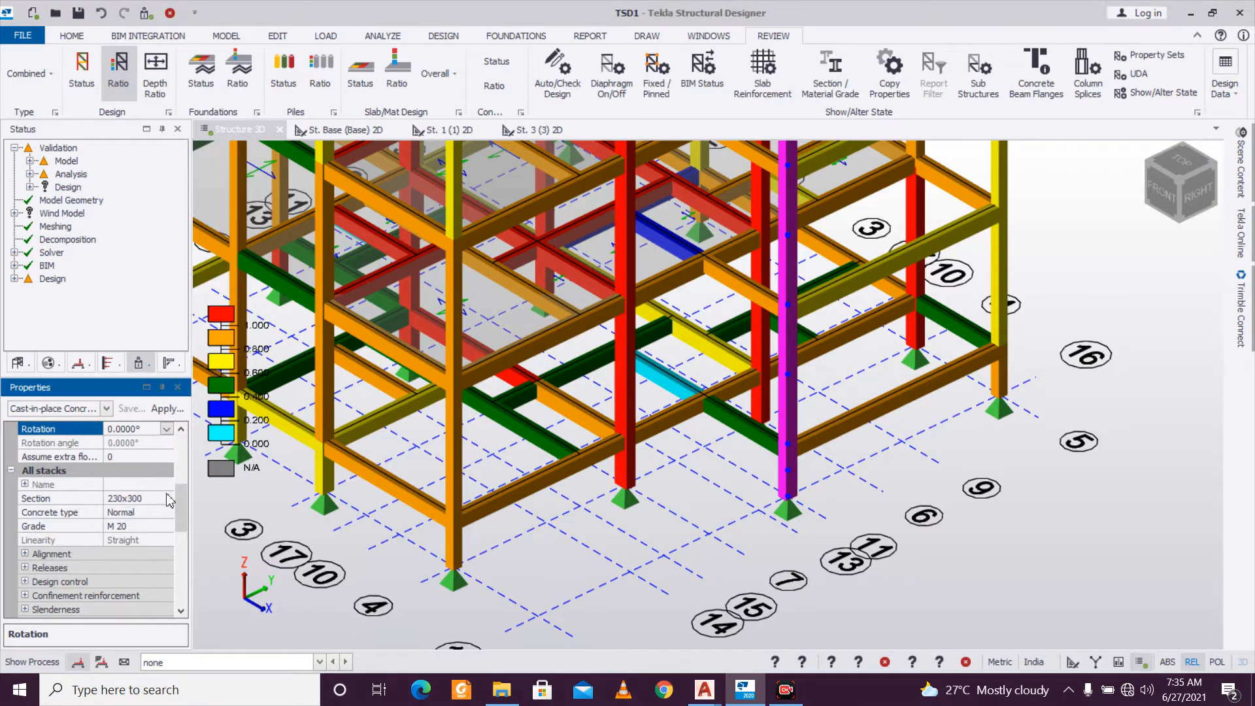
{"action": "left_click", "coordinate": [171, 502]}
{"action": "left_click", "coordinate": [166, 498]}
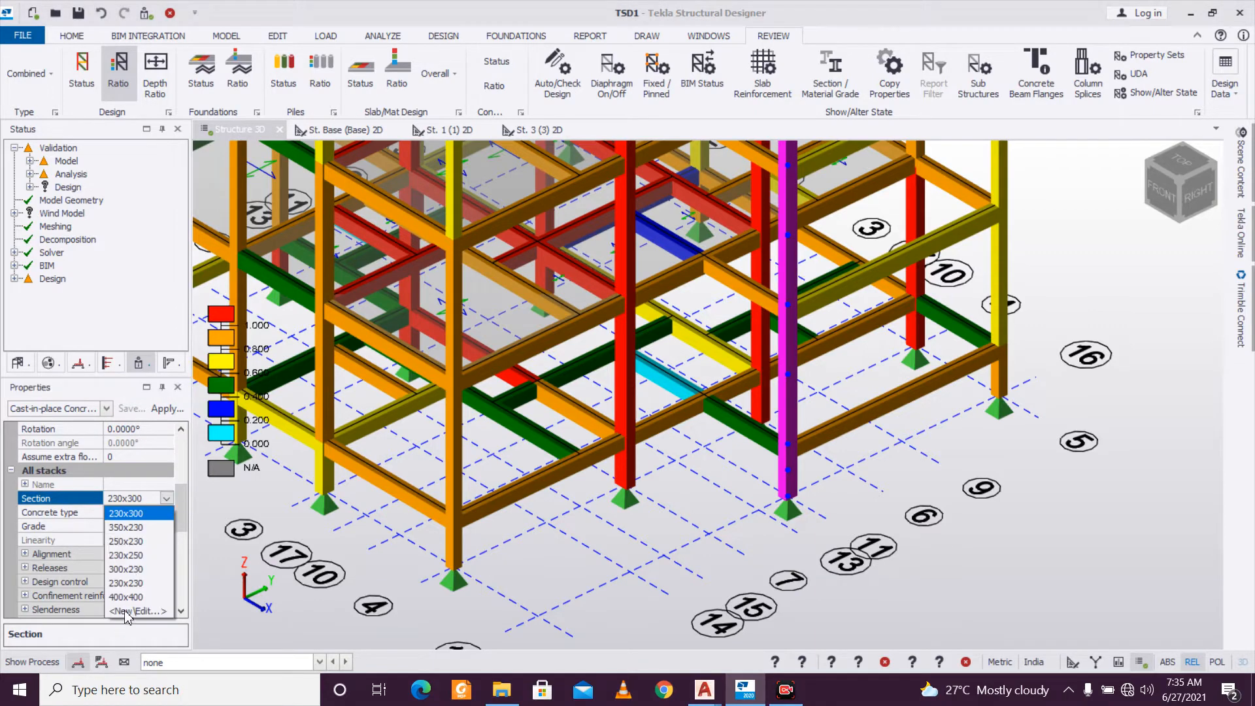
{"action": "left_click", "coordinate": [126, 611]}
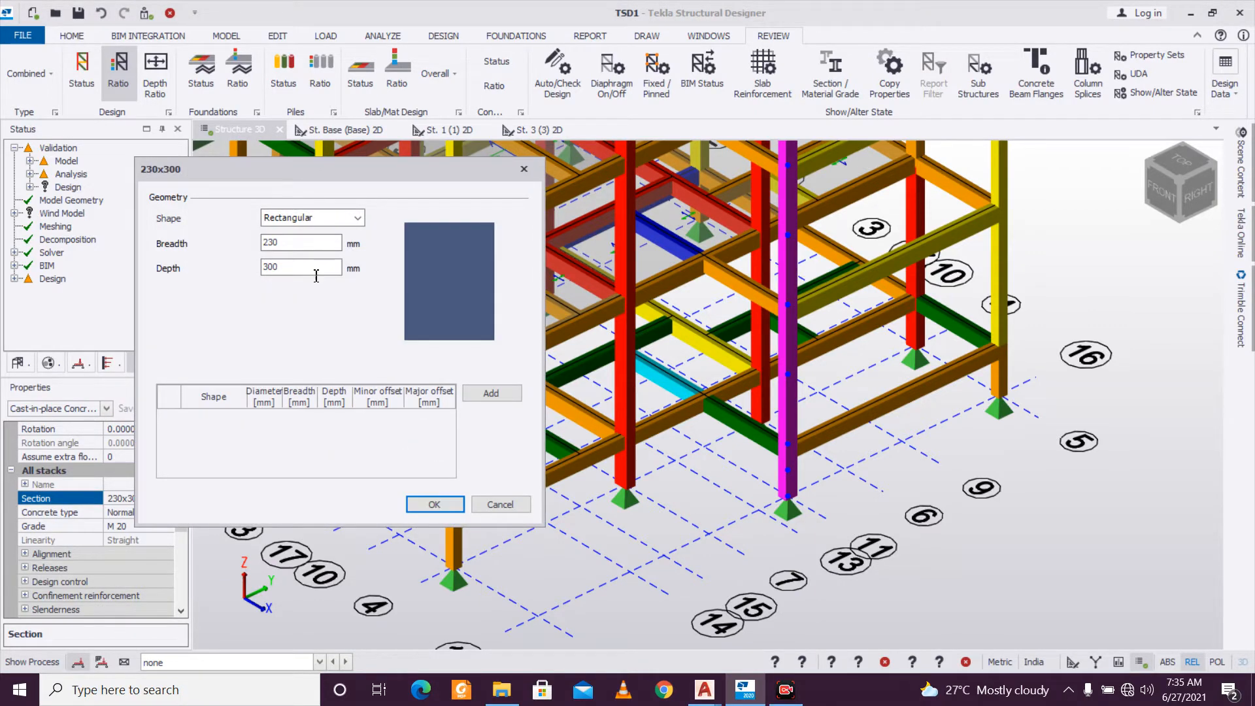
{"action": "type", "text": "350"}
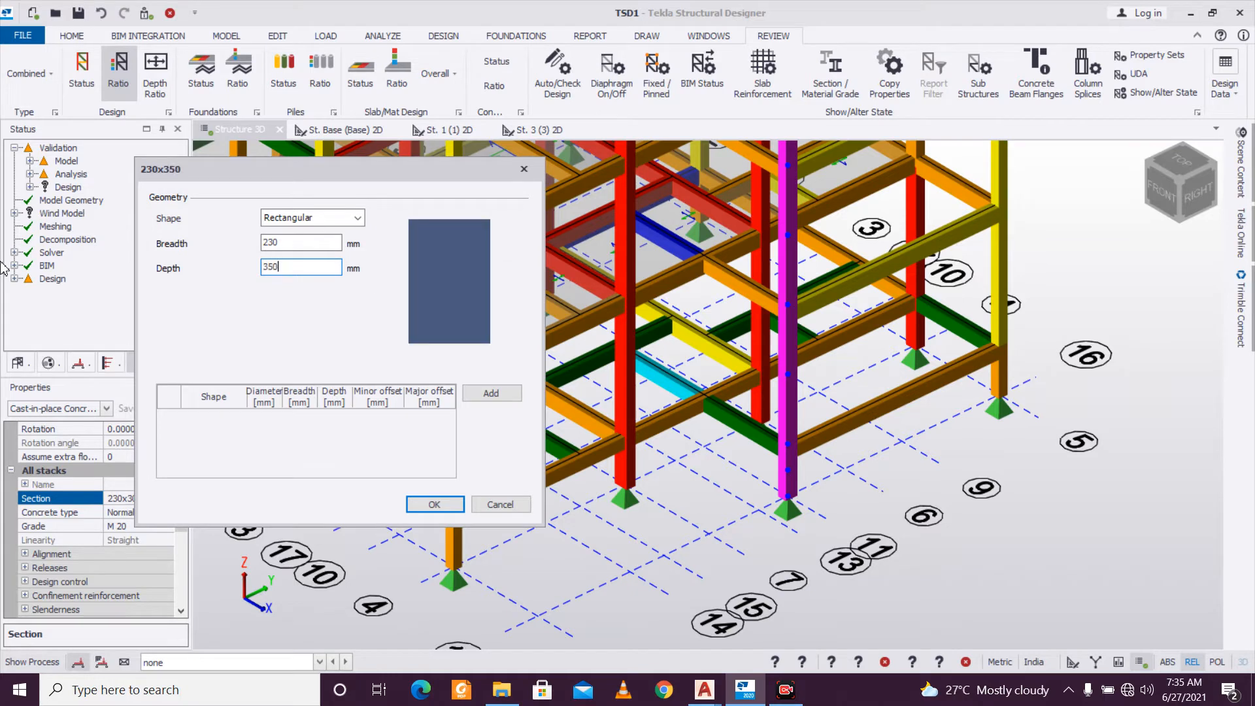
{"action": "left_click", "coordinate": [433, 506]}
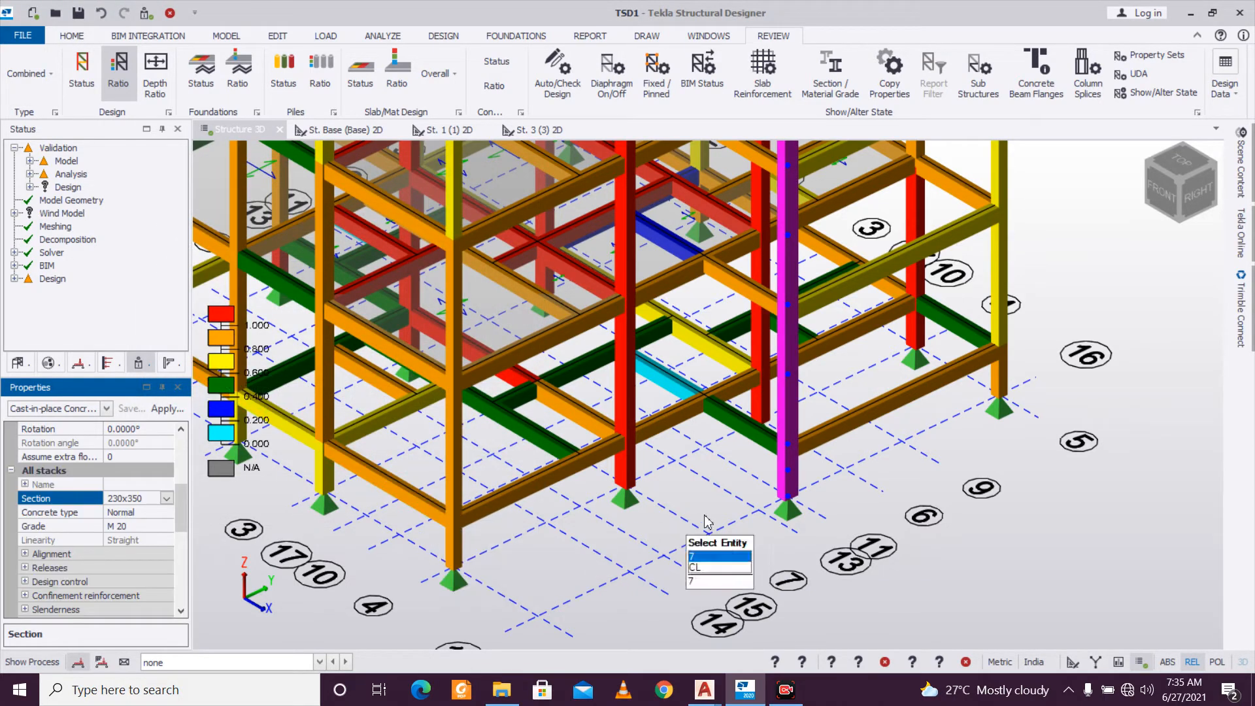
Run the static member design for column C6 with the 230x350 section, review the results and clear the selection.
{"action": "right_click", "coordinate": [800, 481]}
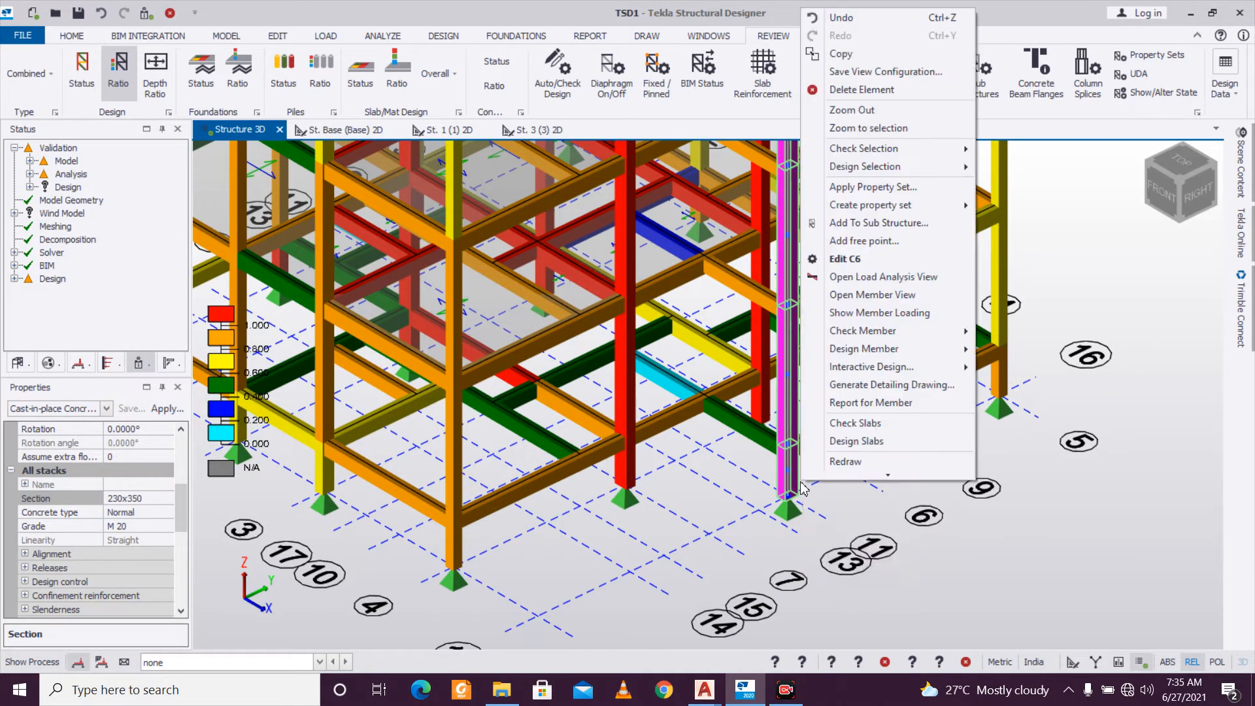
{"action": "mouse_move", "coordinate": [868, 356]}
{"action": "left_click", "coordinate": [1013, 351]}
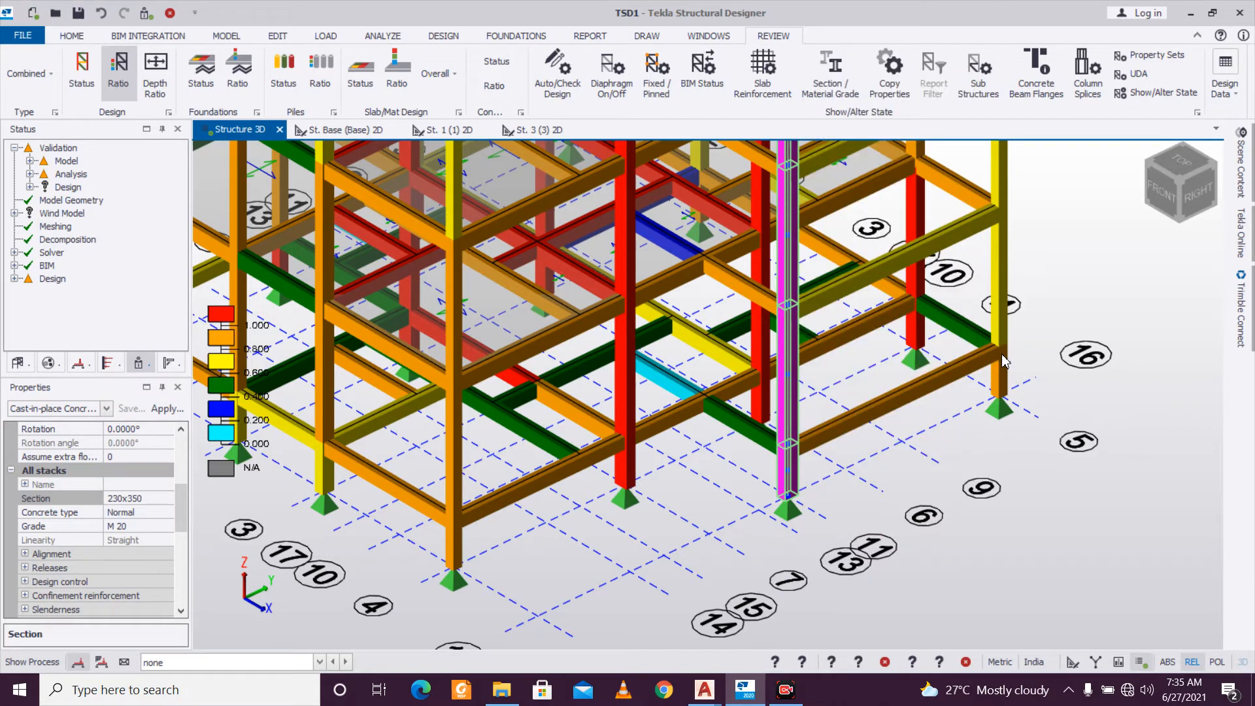
{"action": "left_click_drag", "start_coordinate": [710, 482], "coordinate": [831, 531]}
{"action": "left_click", "coordinate": [893, 160]}
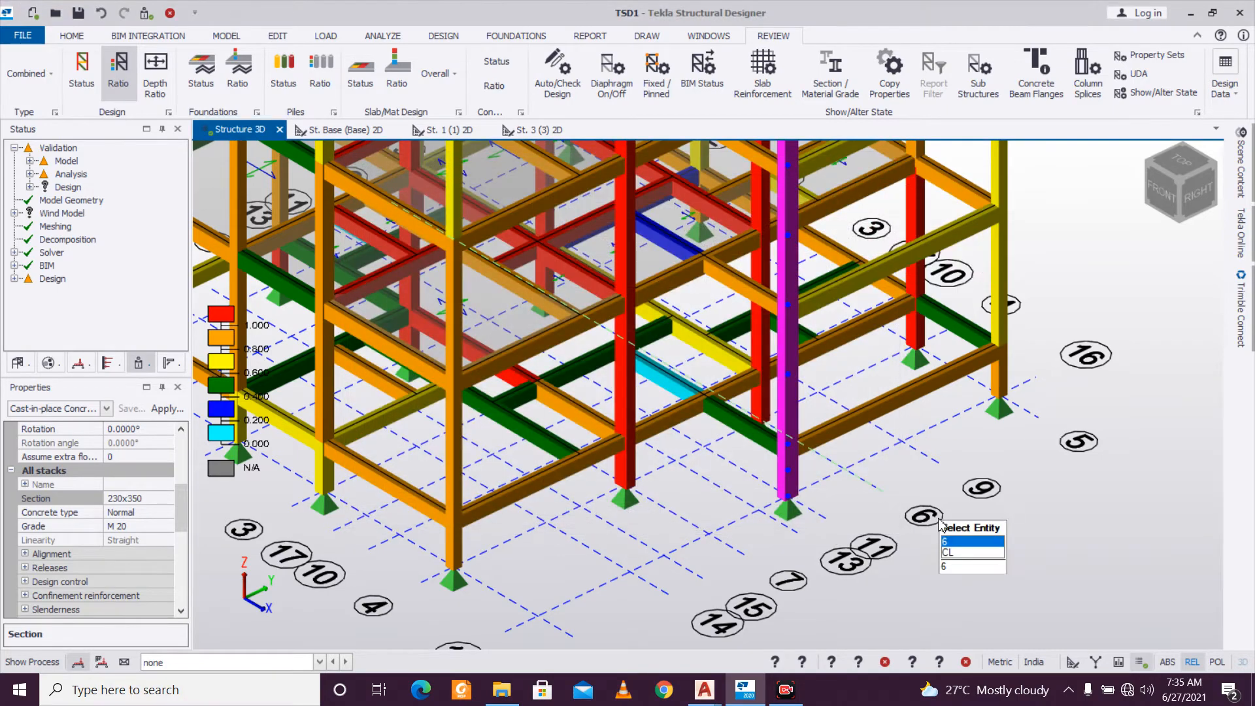
{"action": "key", "text": "Escape"}
Select column C6 and enlarge its section to 230x400 for all stacks by setting the depth to 400 mm.
{"action": "right_click_drag", "start_coordinate": [923, 520], "coordinate": [746, 472]}
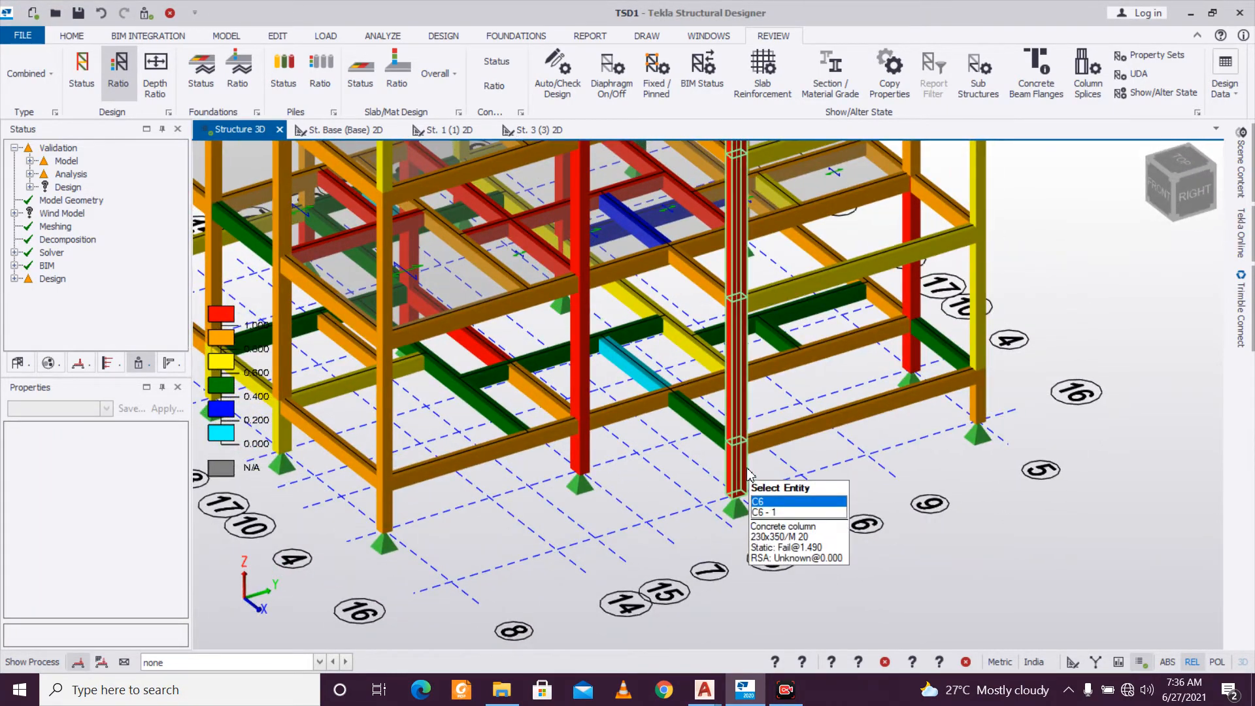
{"action": "left_click", "coordinate": [749, 472]}
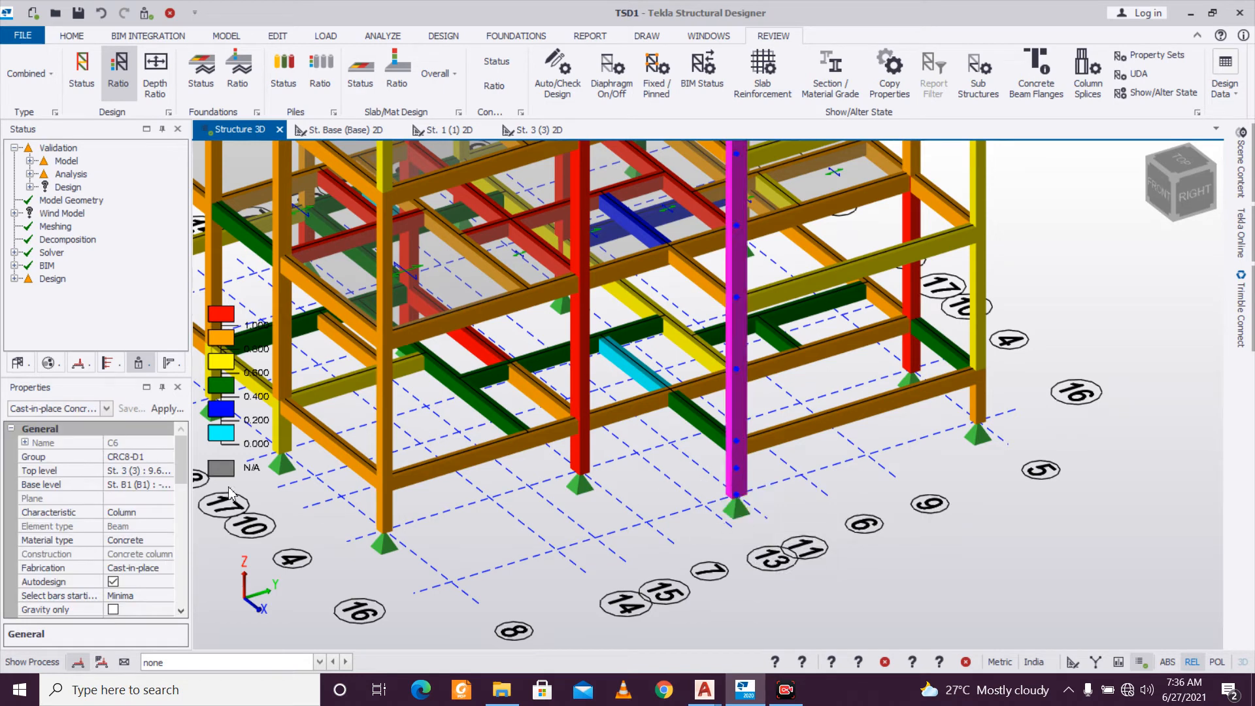
{"action": "scroll", "coordinate": [175, 516], "scroll_direction": "down", "scroll_amount": 5}
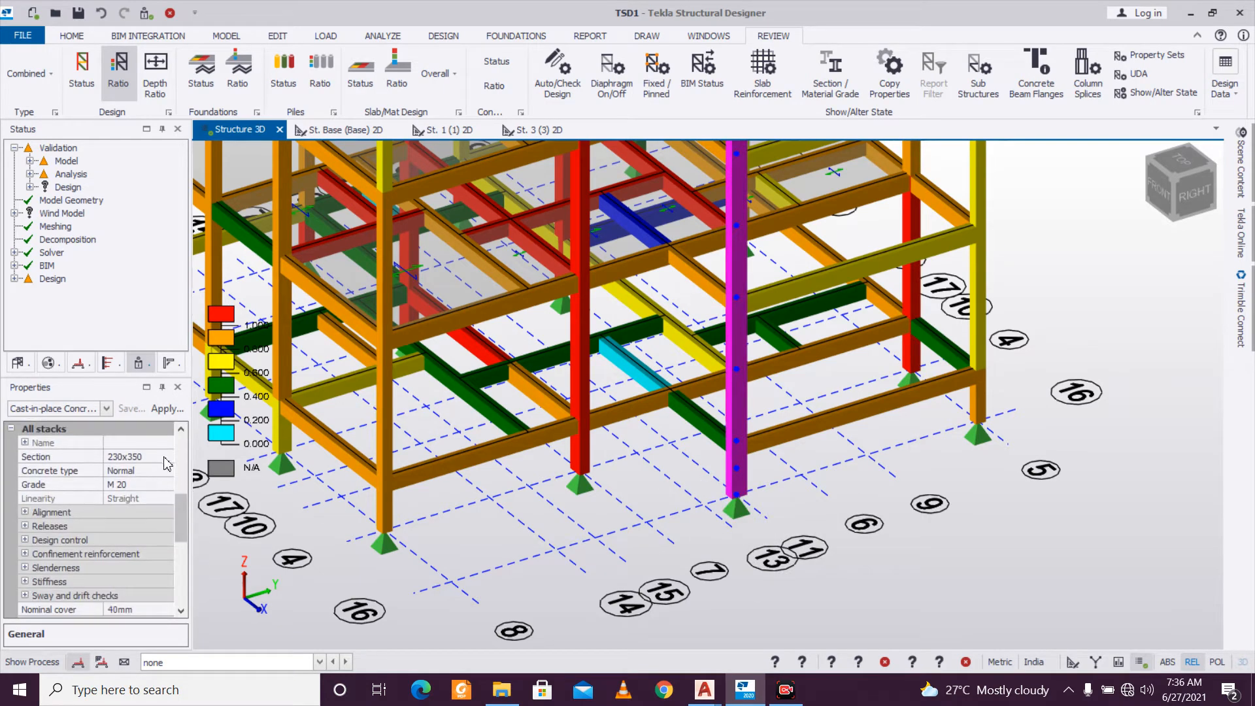
{"action": "left_click", "coordinate": [164, 457]}
{"action": "left_click", "coordinate": [139, 582]}
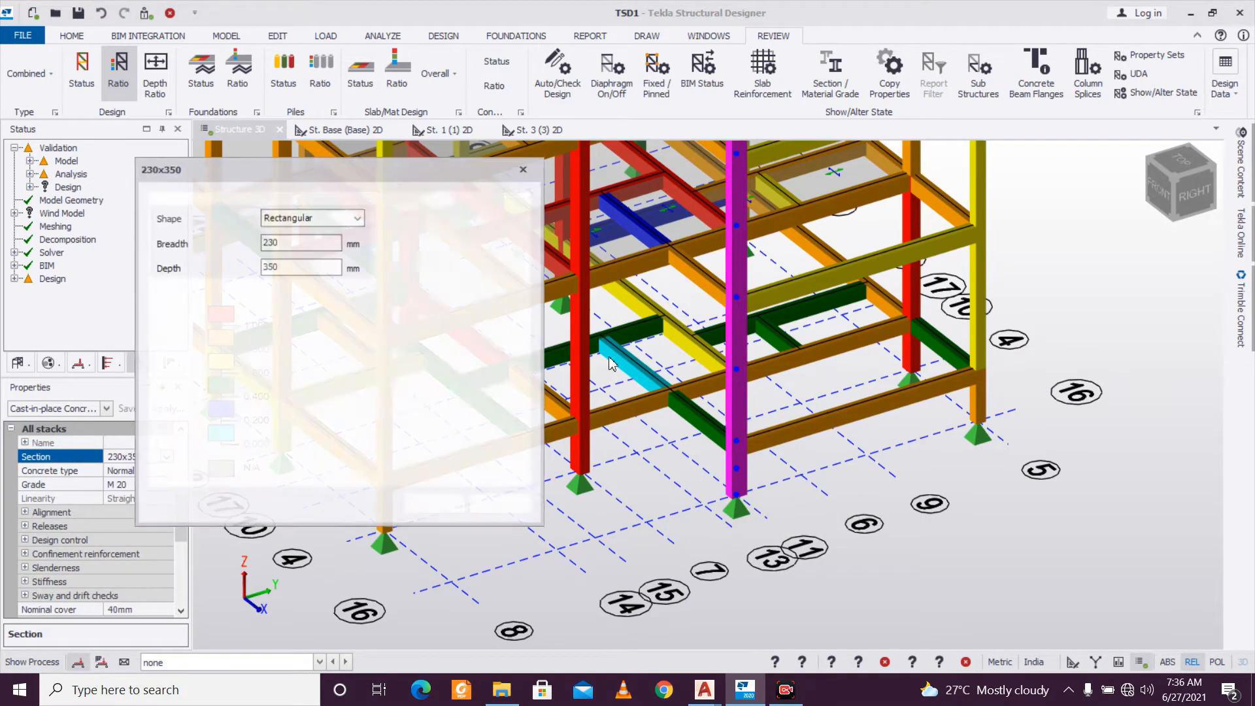
{"action": "type", "text": "400"}
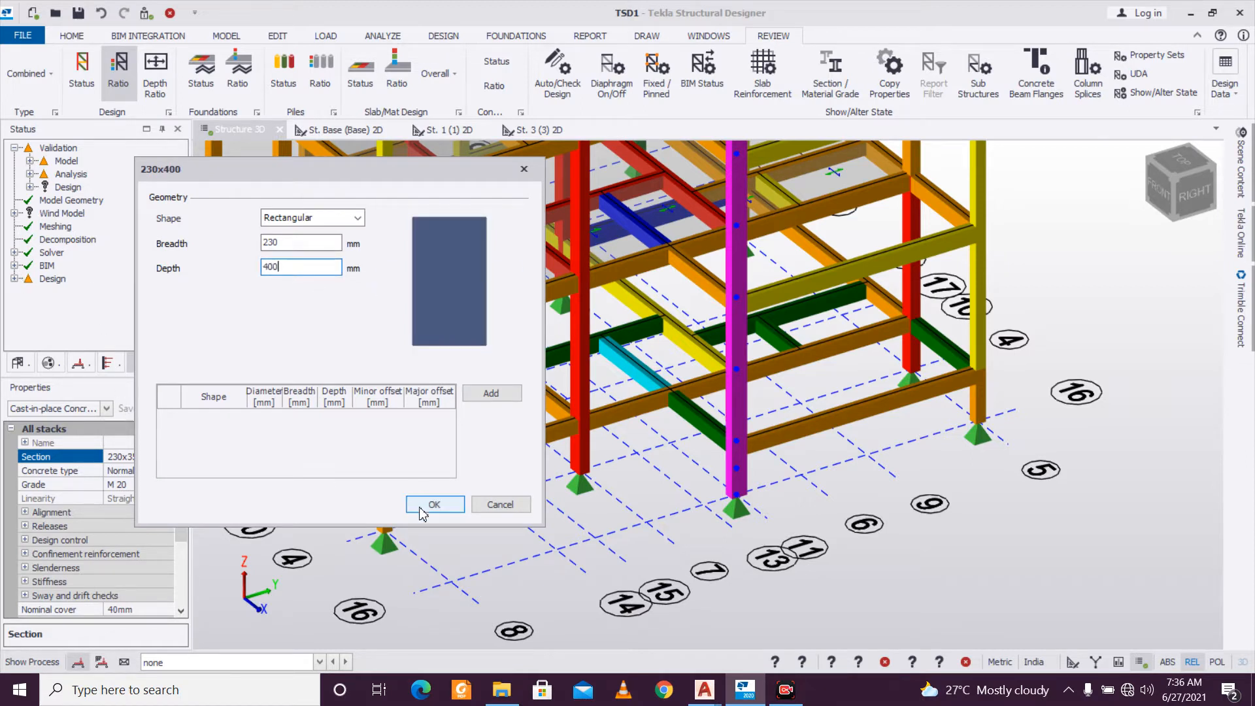
{"action": "left_click", "coordinate": [434, 504]}
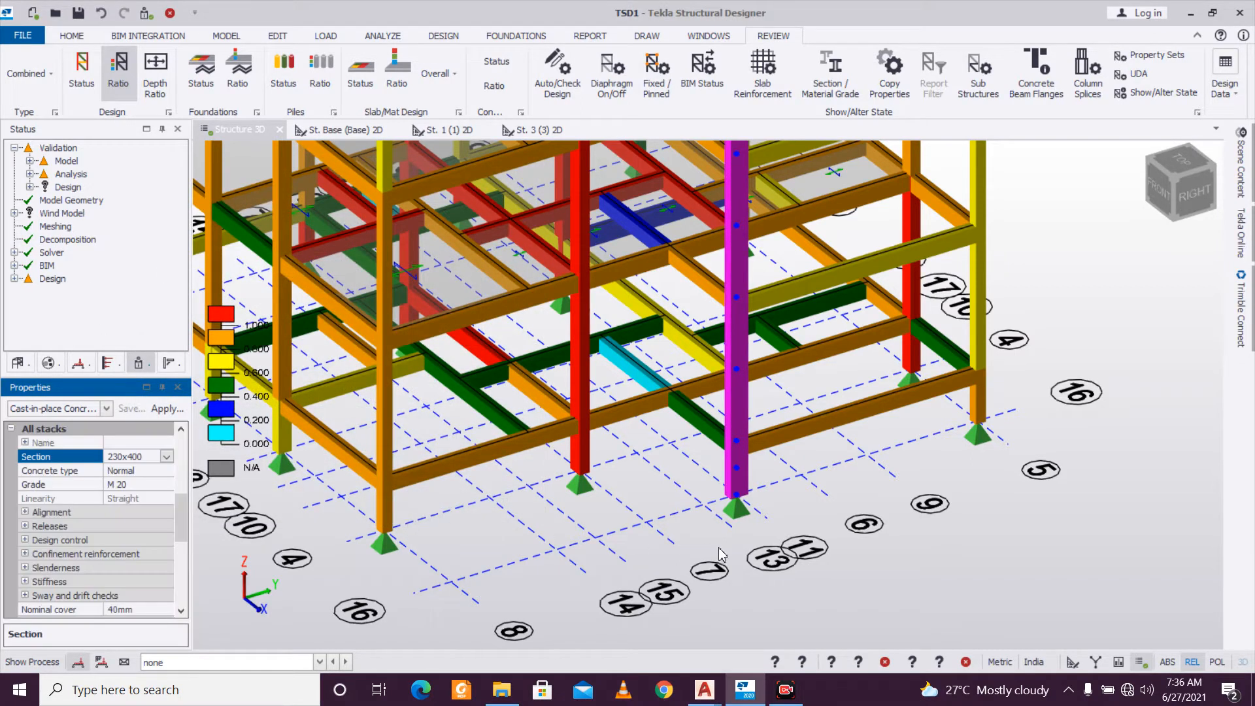
Run the static member design for column C6 with the 230x400 section and review the longitudinal bar ratios and statuses.
{"action": "right_click", "coordinate": [743, 489]}
{"action": "mouse_move", "coordinate": [886, 350]}
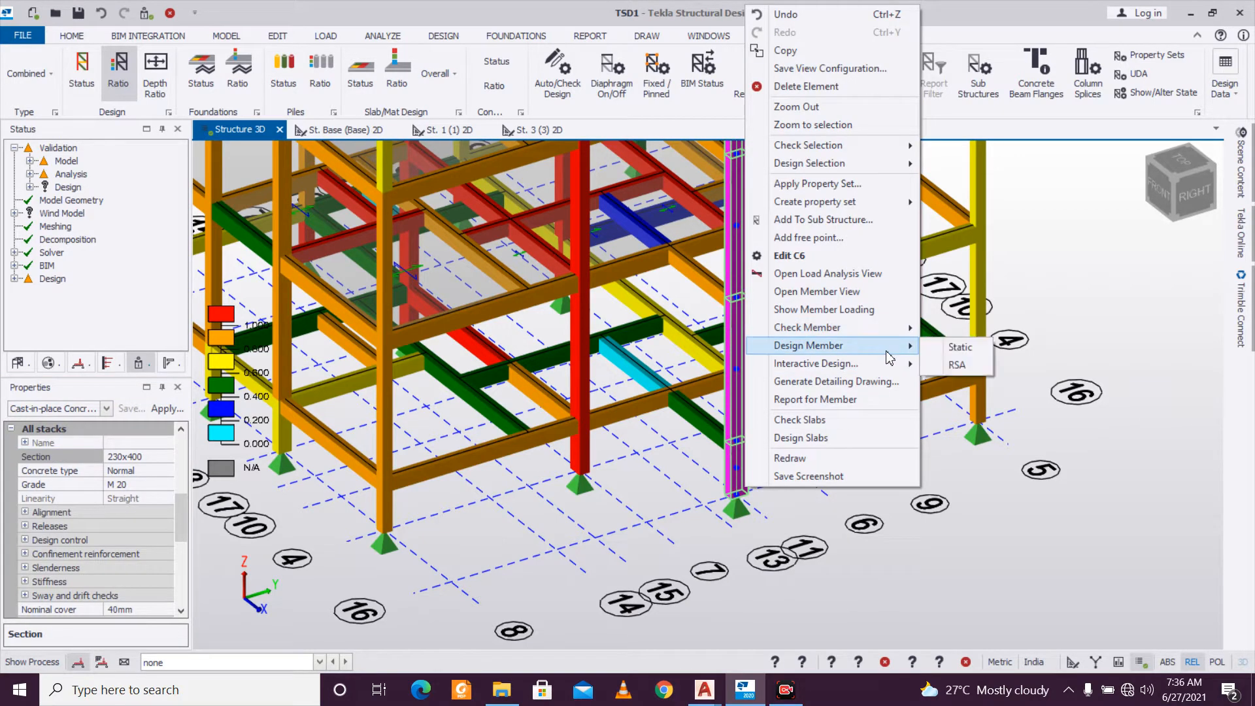
{"action": "left_click", "coordinate": [958, 348]}
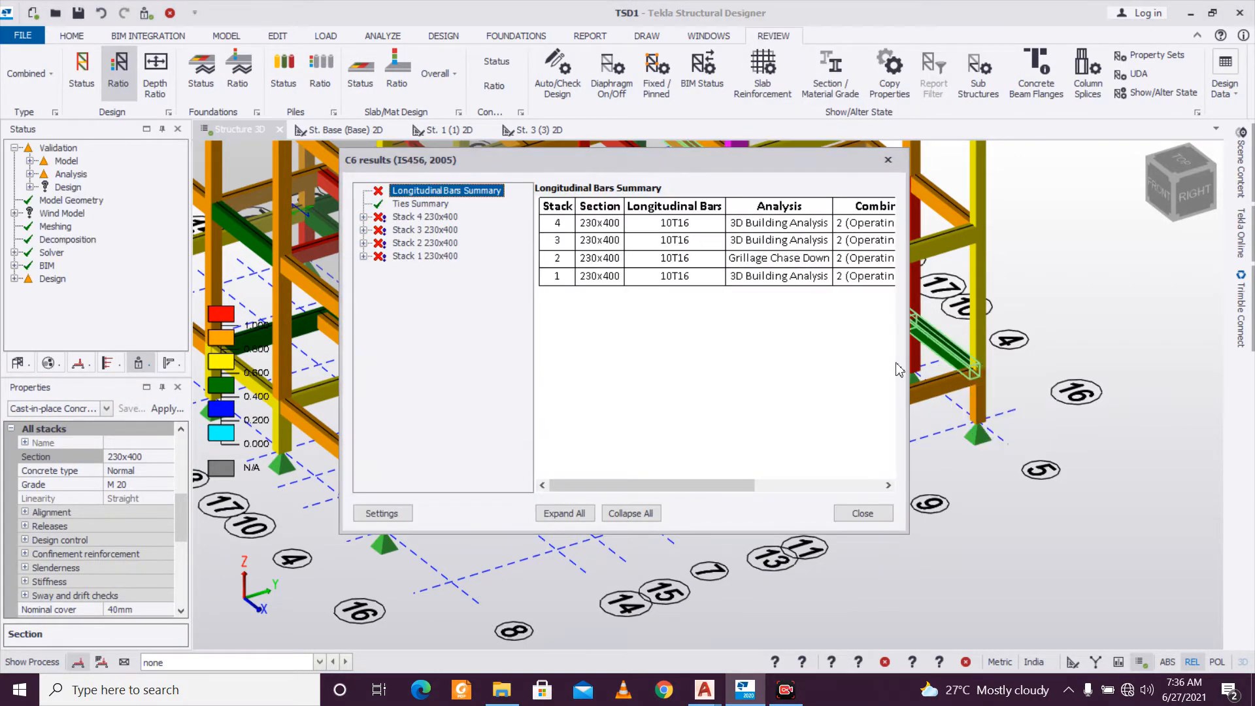
{"action": "left_click_drag", "start_coordinate": [681, 484], "coordinate": [650, 514]}
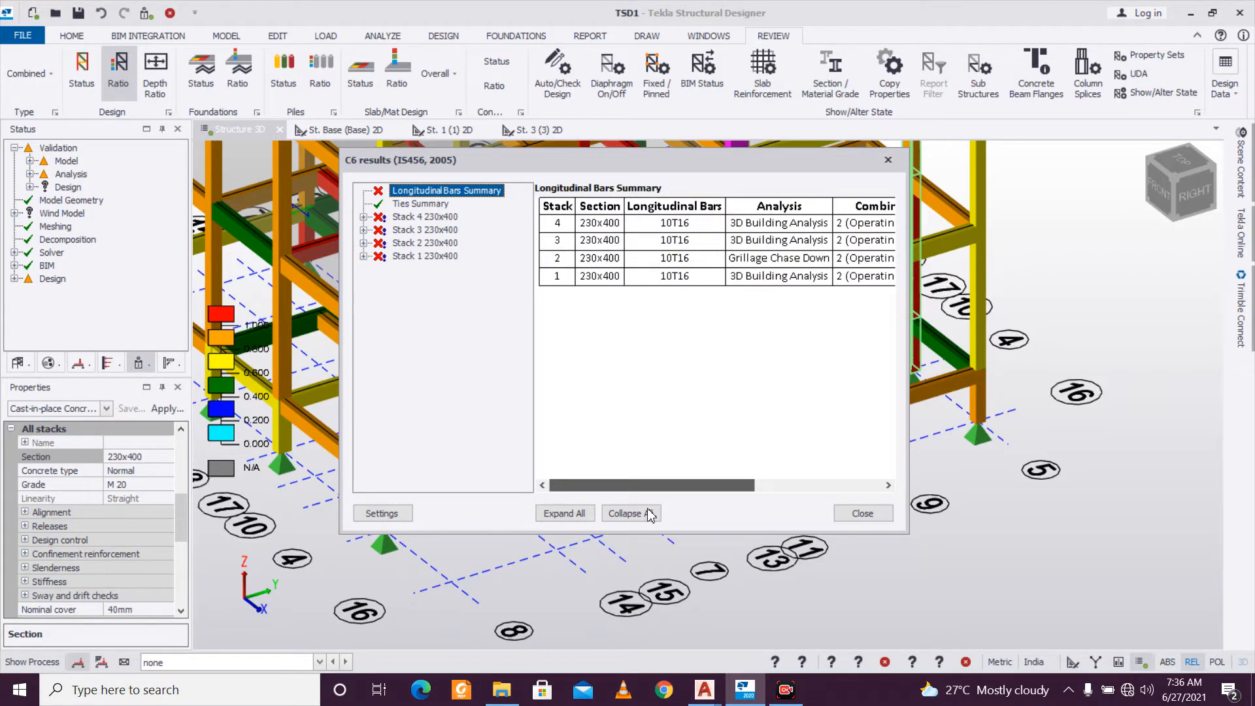
{"action": "left_click_drag", "start_coordinate": [650, 514], "coordinate": [823, 502]}
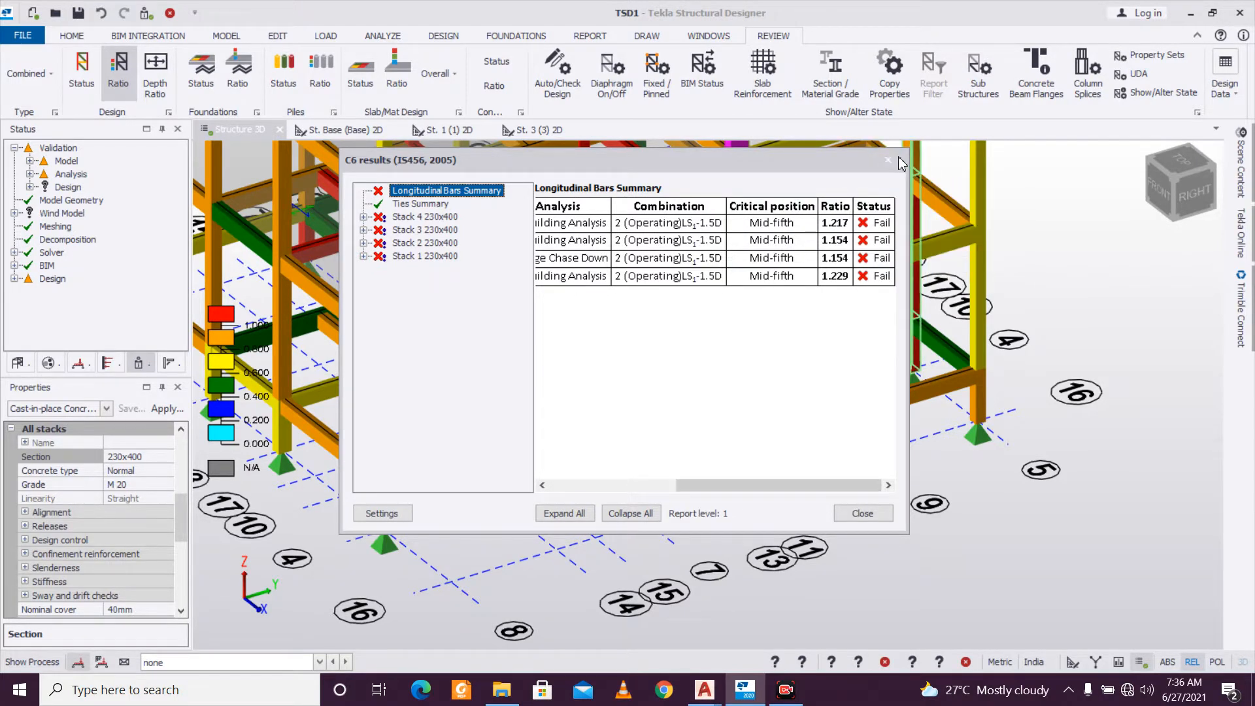
{"action": "left_click", "coordinate": [888, 158]}
Change column C6's section to 250x300 for all stacks, starting from the 230x300 section and setting the breadth to 250 mm.
{"action": "mouse_move", "coordinate": [744, 450]}
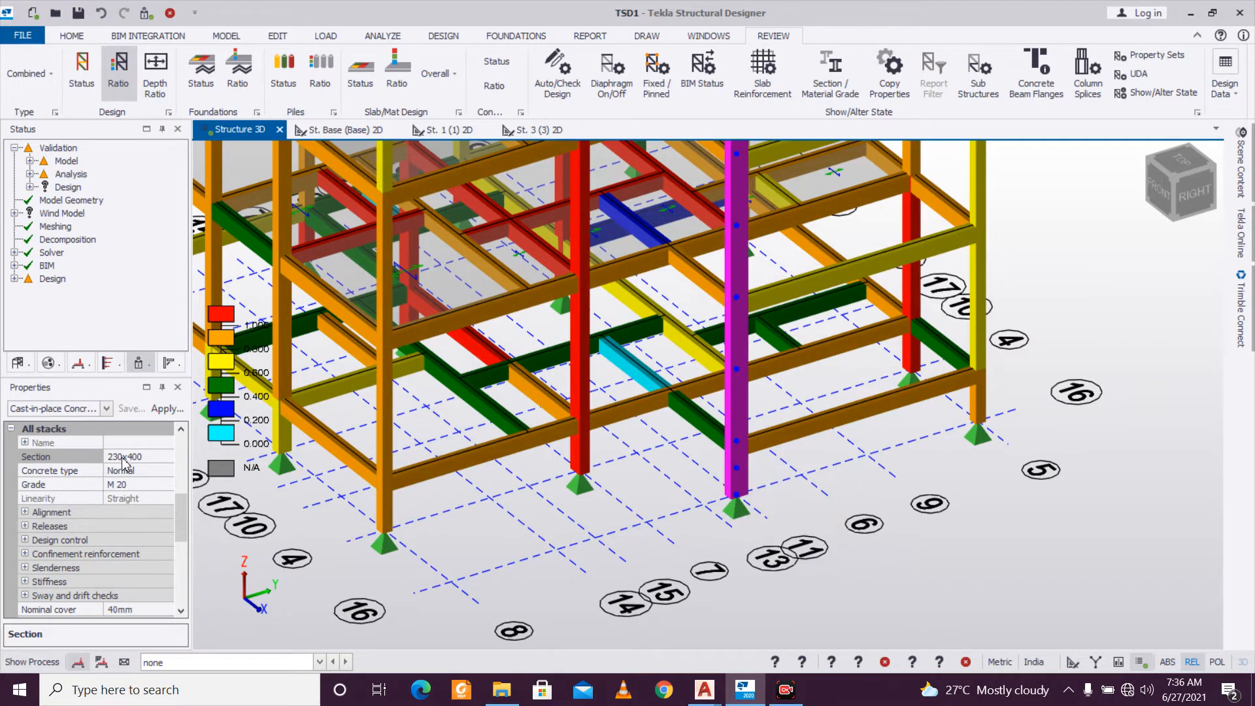
{"action": "left_click", "coordinate": [157, 458]}
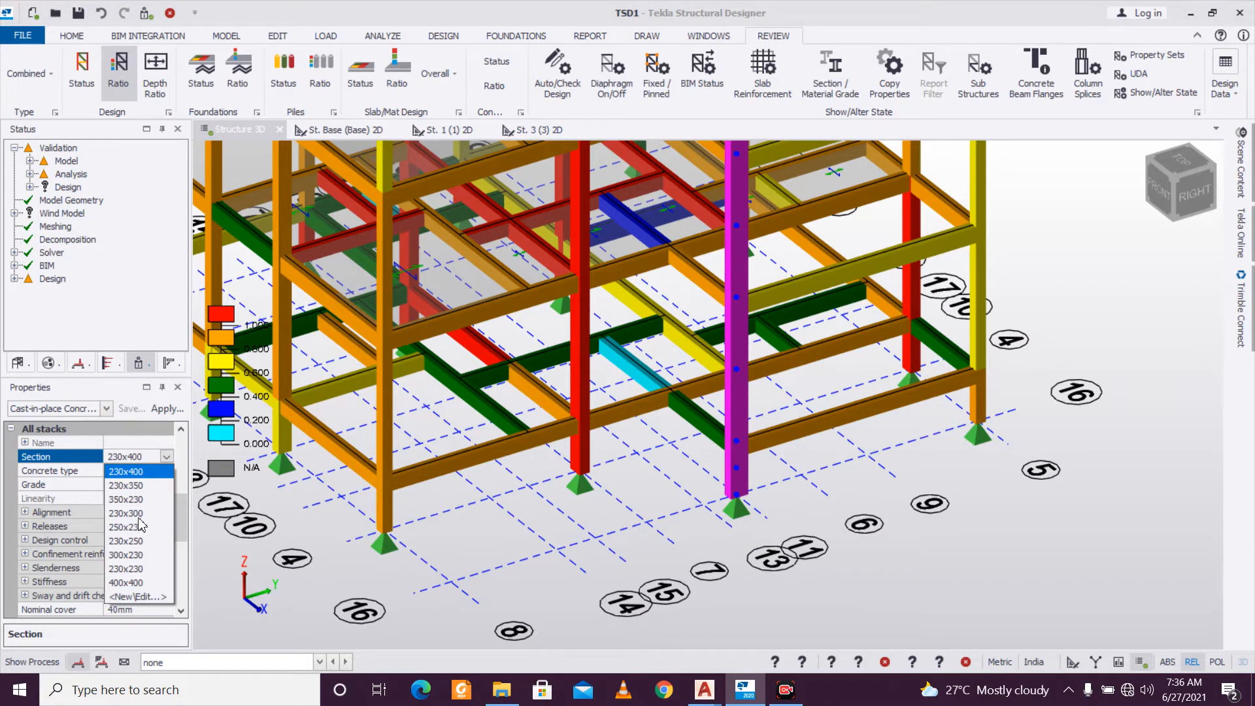
{"action": "left_click", "coordinate": [139, 515]}
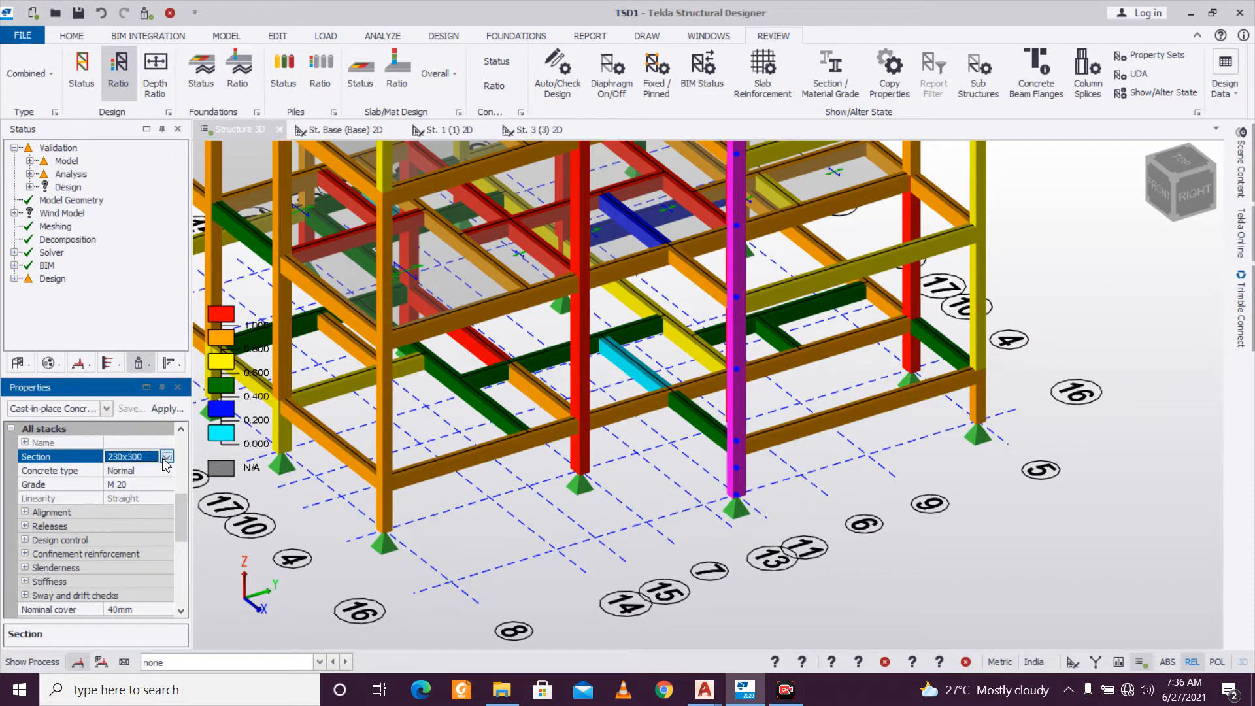
{"action": "left_click", "coordinate": [167, 457]}
{"action": "left_click", "coordinate": [131, 600]}
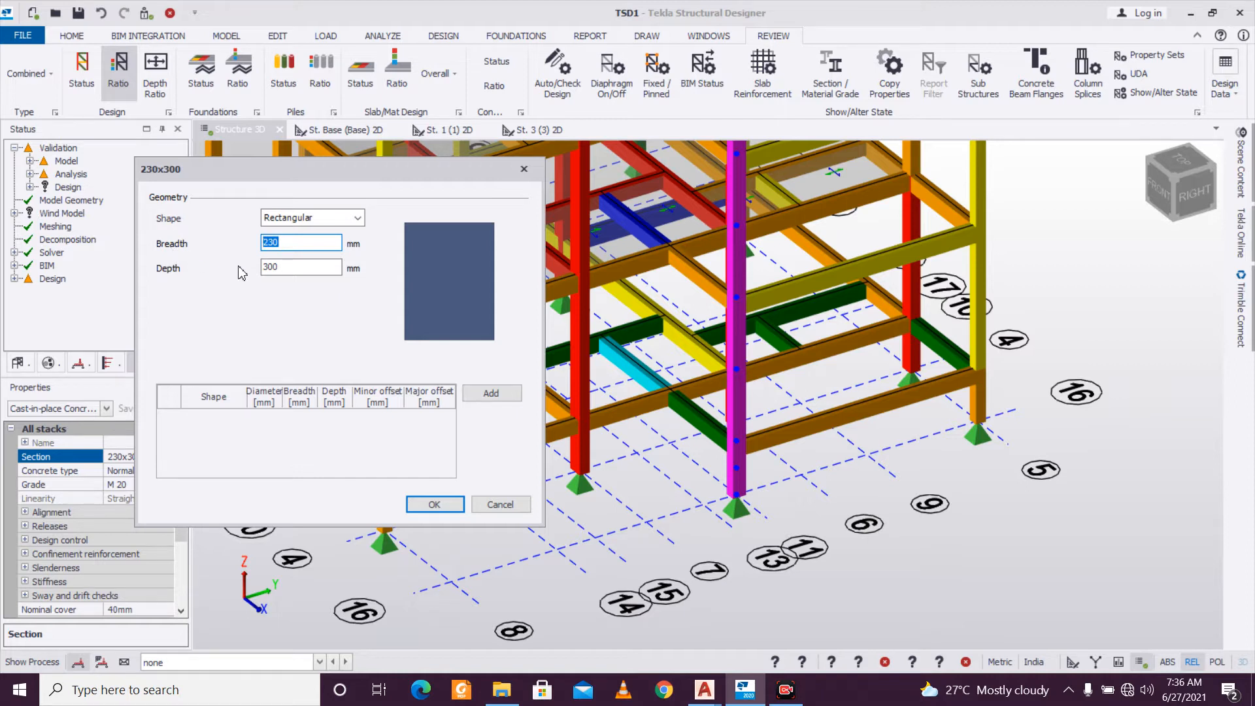
{"action": "type", "text": "250"}
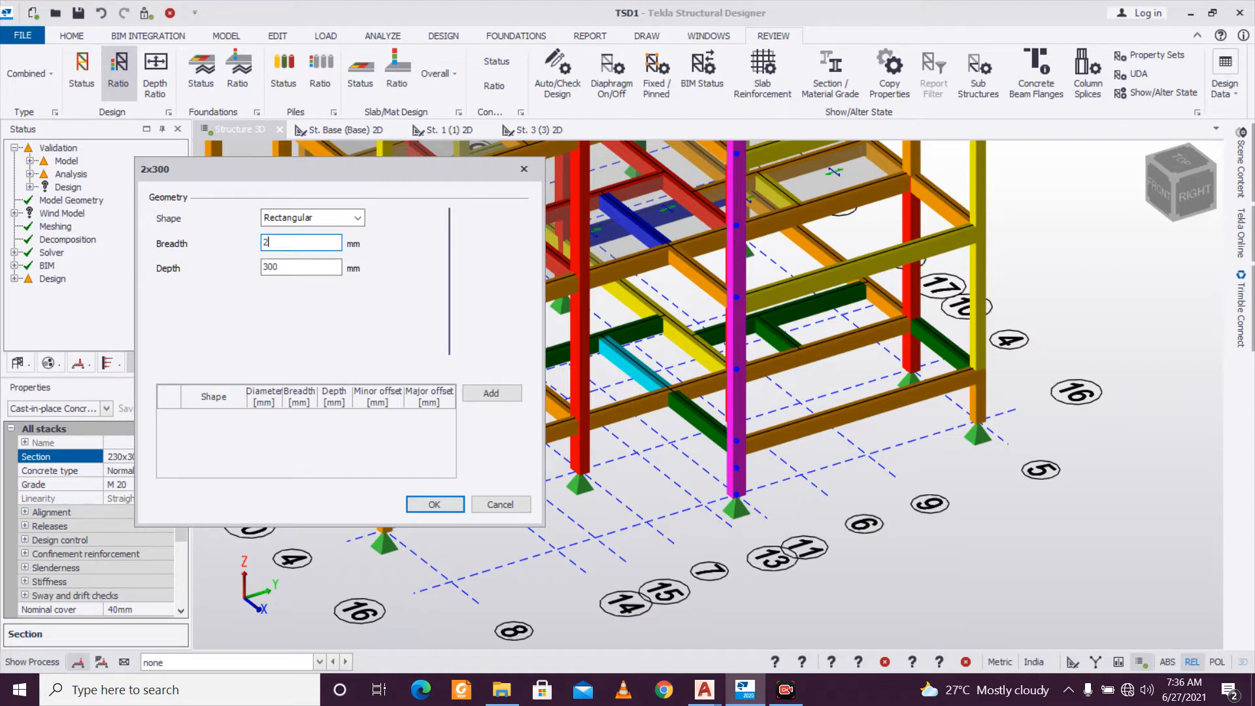
{"action": "left_click", "coordinate": [434, 504]}
Run the static member design for column C6 with the 250x300 section and review the longitudinal bar ratios and statuses.
{"action": "mouse_move", "coordinate": [727, 473]}
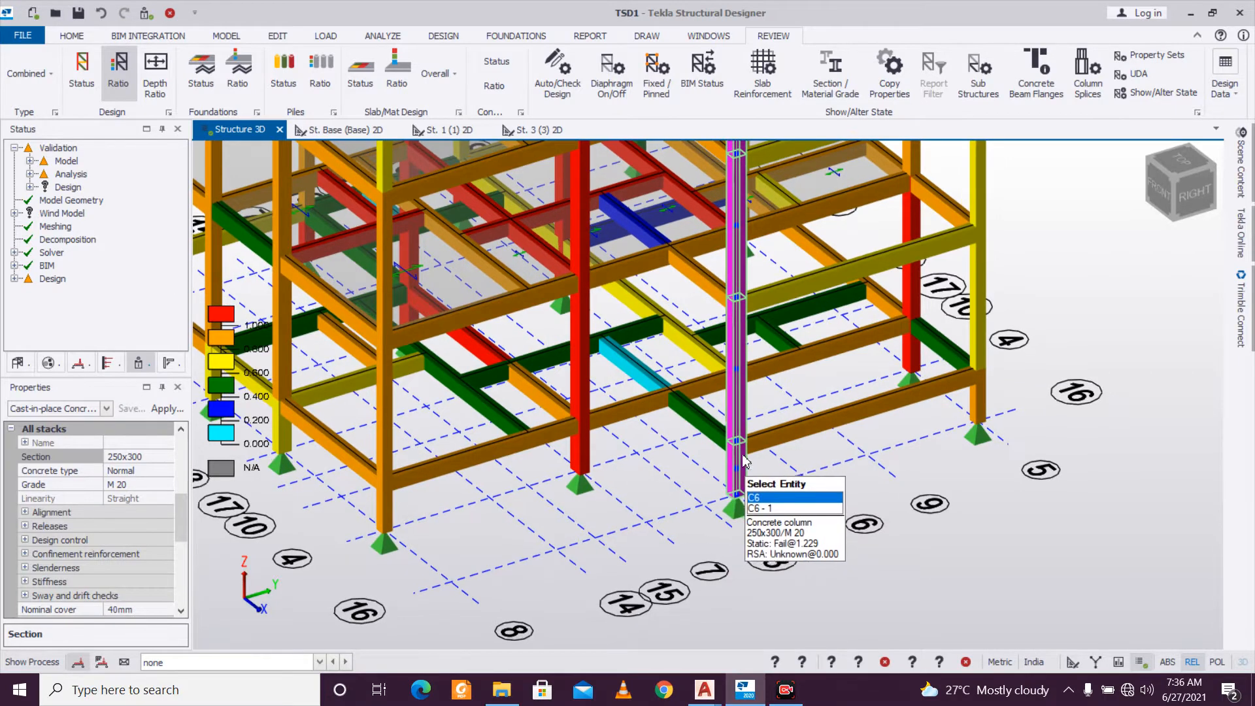
{"action": "right_click_drag", "start_coordinate": [738, 429], "coordinate": [739, 431]}
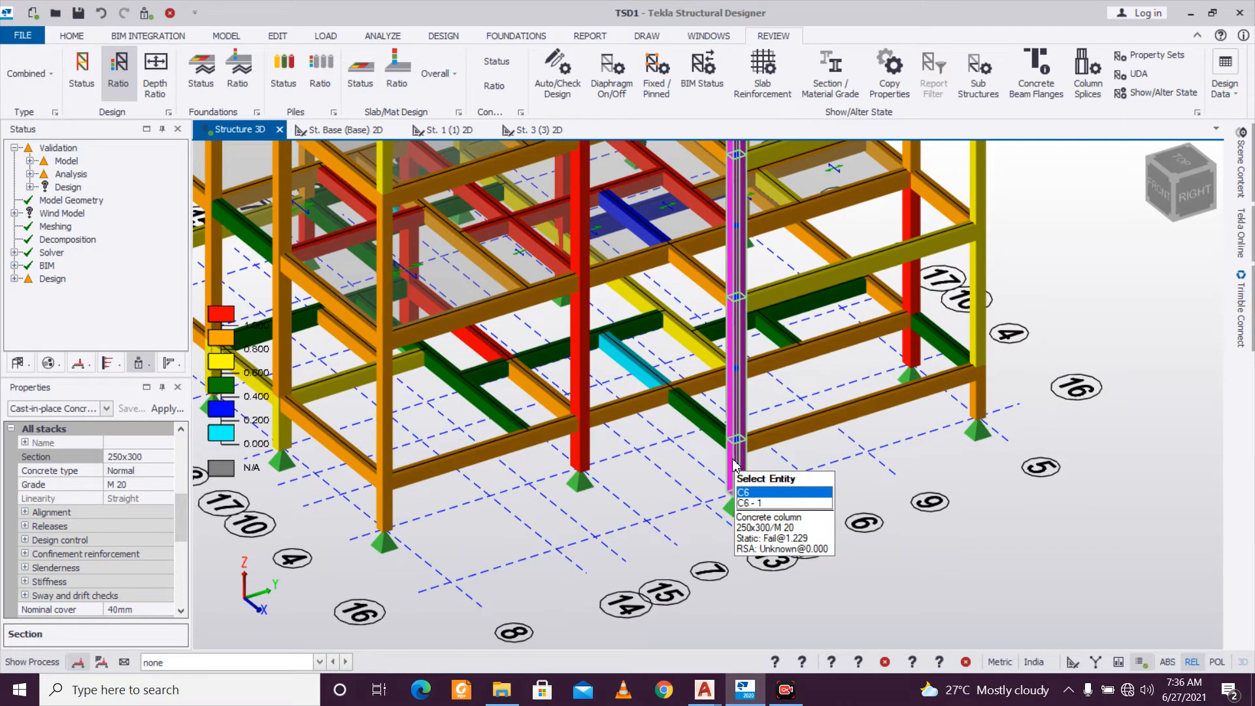
{"action": "right_click_drag", "start_coordinate": [732, 460], "coordinate": [746, 472]}
{"action": "right_click", "coordinate": [748, 475]}
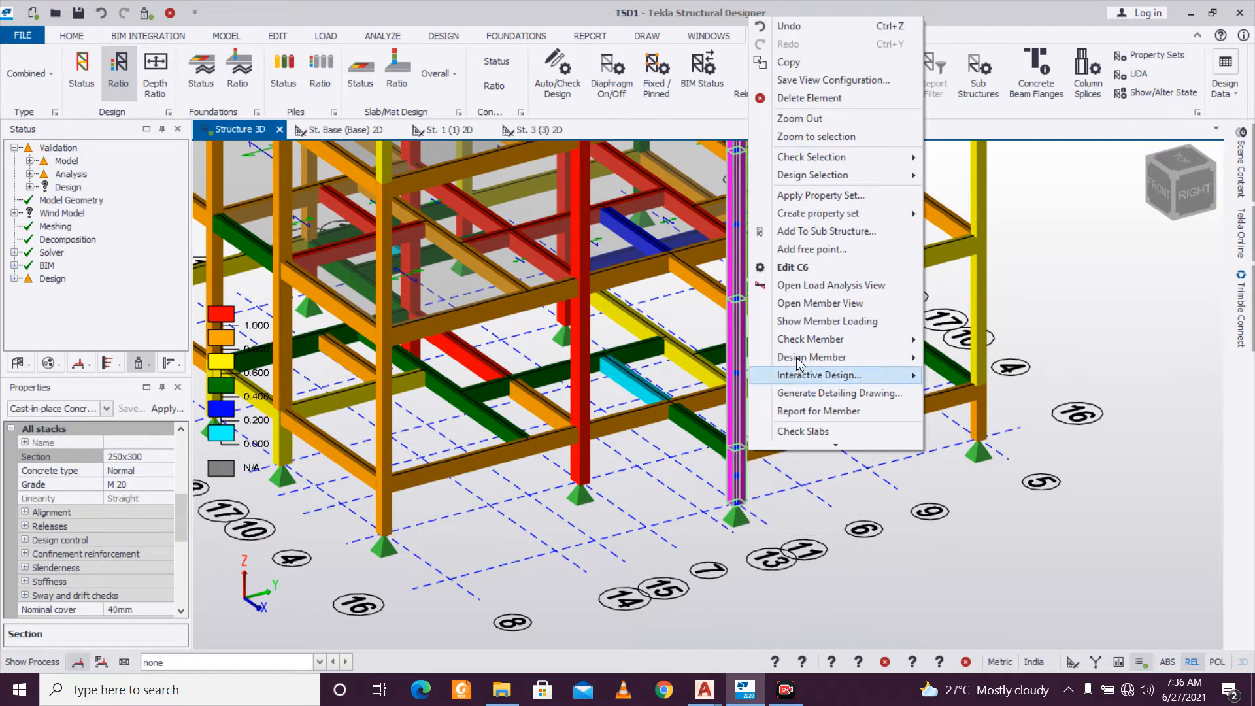
{"action": "mouse_move", "coordinate": [820, 358]}
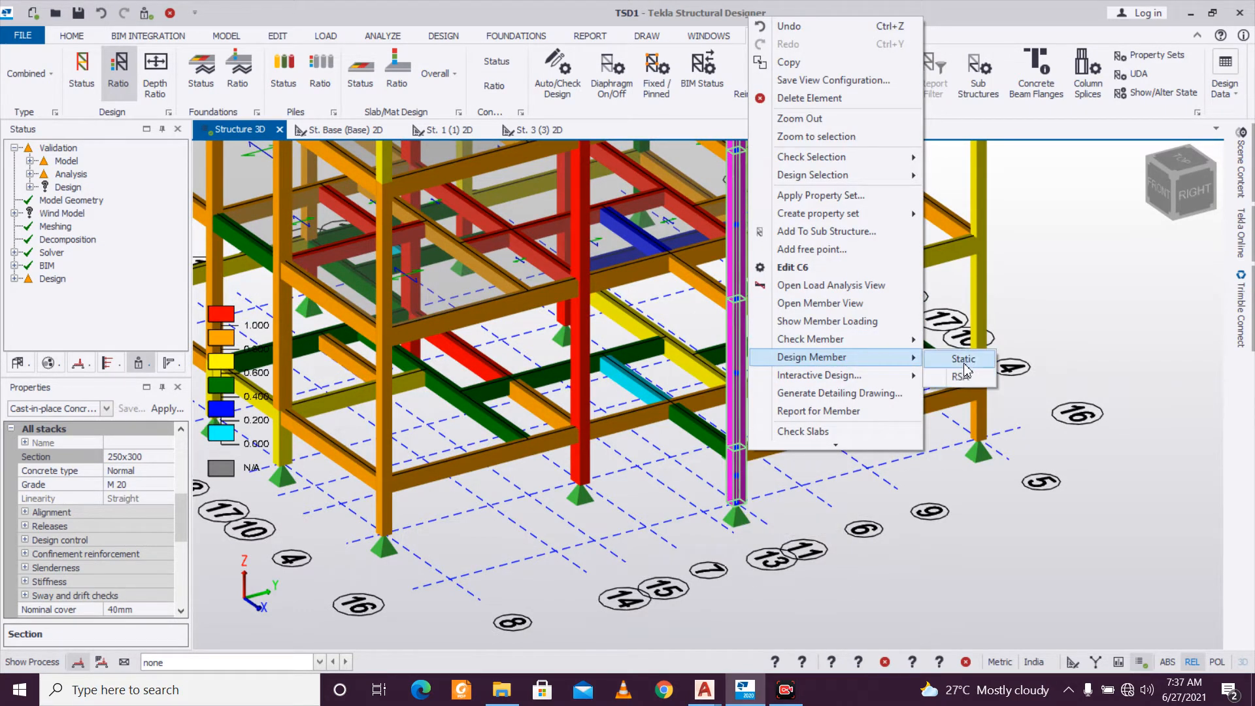
{"action": "left_click", "coordinate": [963, 361]}
{"action": "left_click_drag", "start_coordinate": [730, 496], "coordinate": [872, 502]}
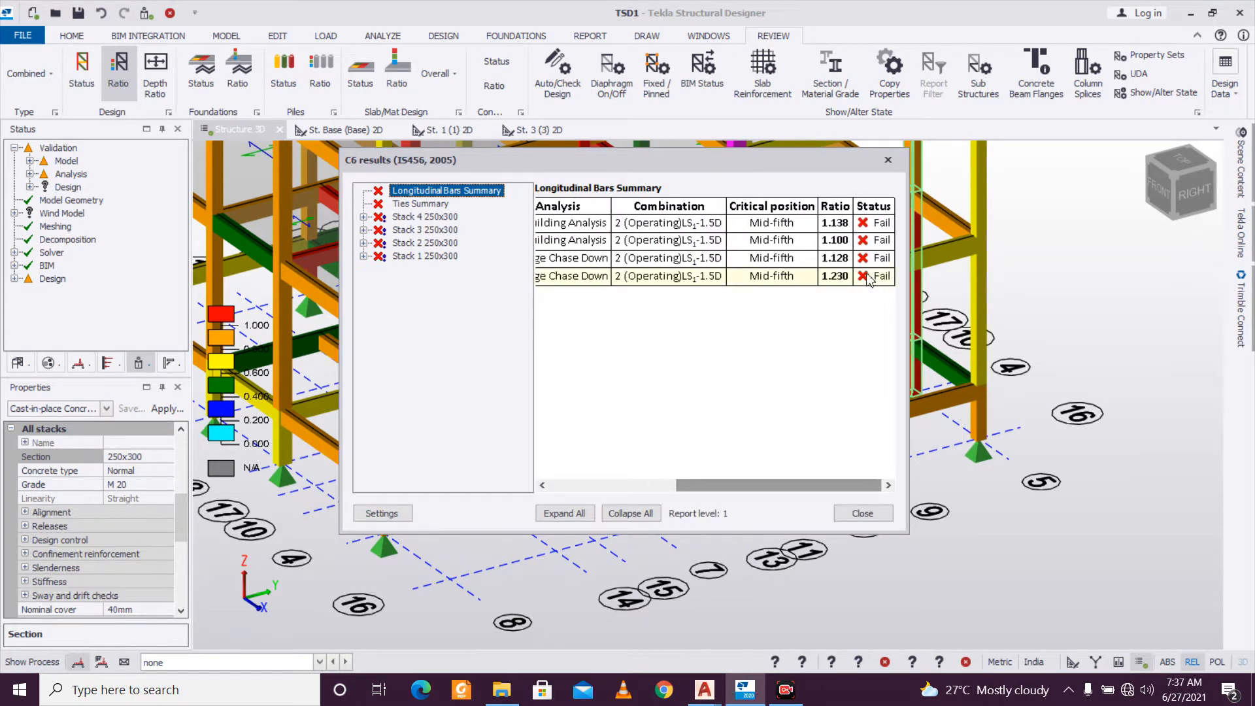
{"action": "left_click", "coordinate": [888, 161]}
Change column C6's section to 300x300 for all stacks by setting the breadth to 300 mm.
{"action": "mouse_move", "coordinate": [729, 404]}
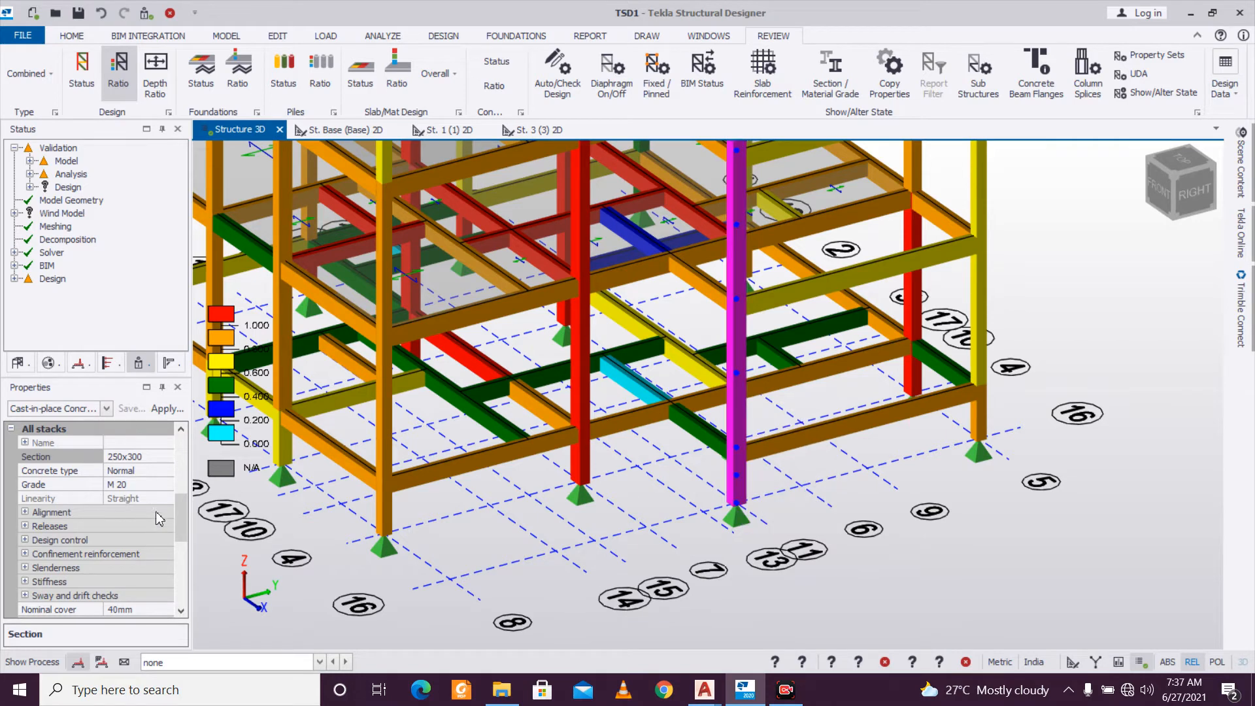
{"action": "left_click", "coordinate": [163, 458]}
{"action": "left_click", "coordinate": [166, 457]}
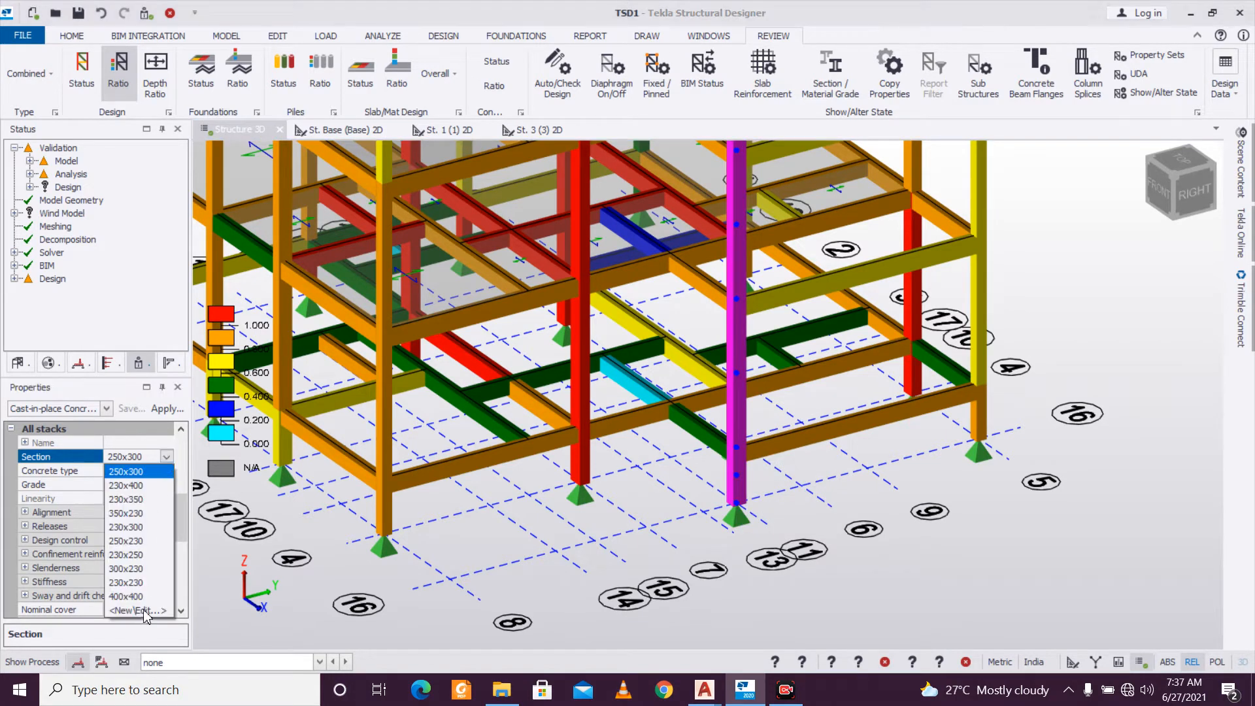
{"action": "left_click", "coordinate": [144, 611]}
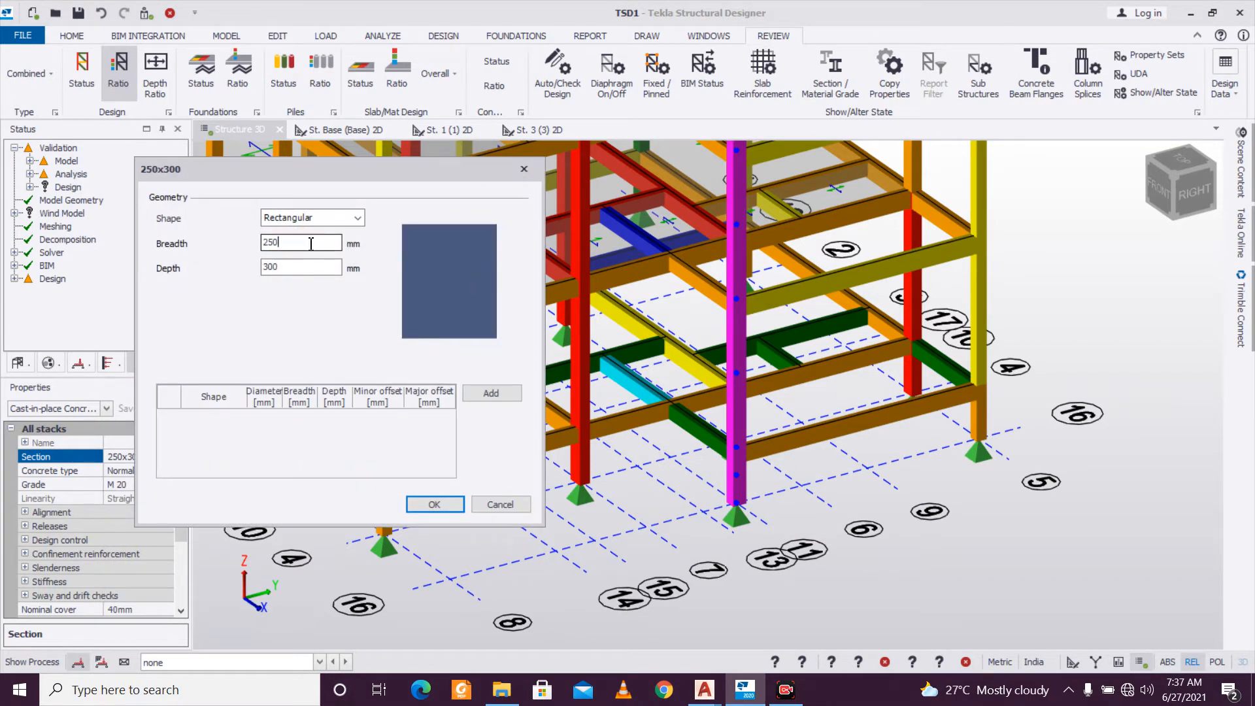
{"action": "type", "text": "300"}
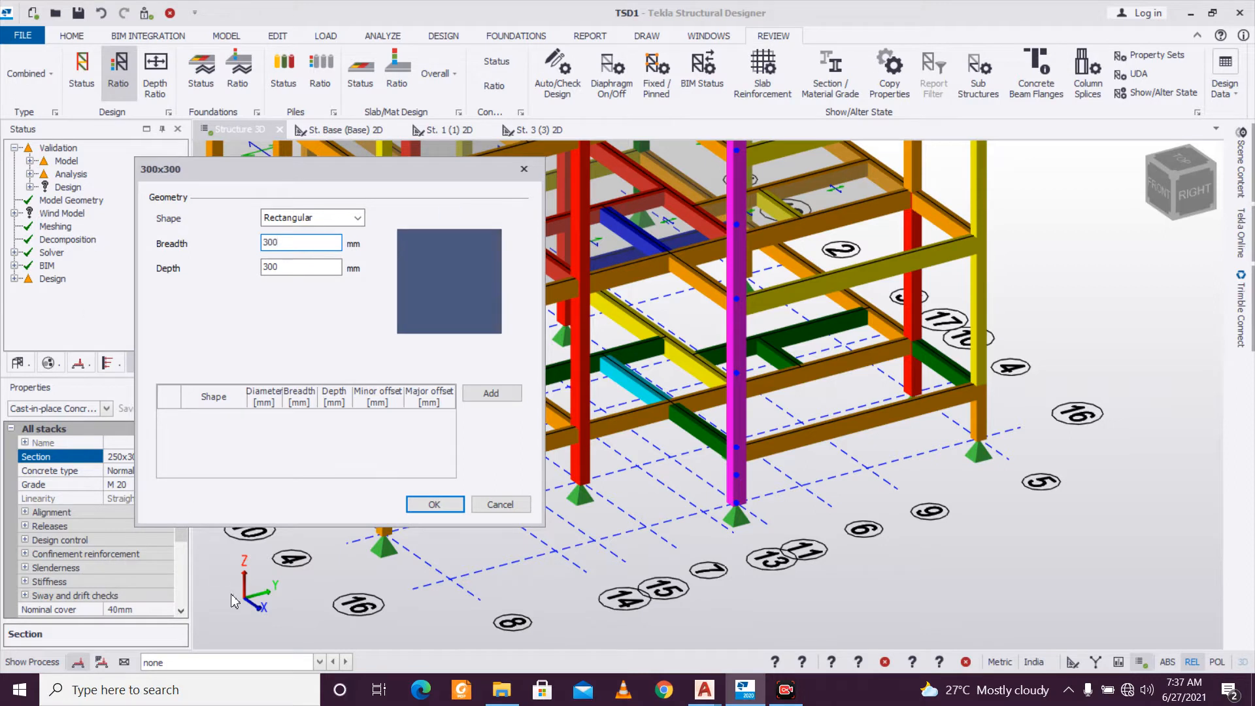
{"action": "left_click", "coordinate": [425, 507]}
Run the static member design for column C6 with the 300x300 section and review its longitudinal bars, ratios and statuses.
{"action": "mouse_move", "coordinate": [736, 465]}
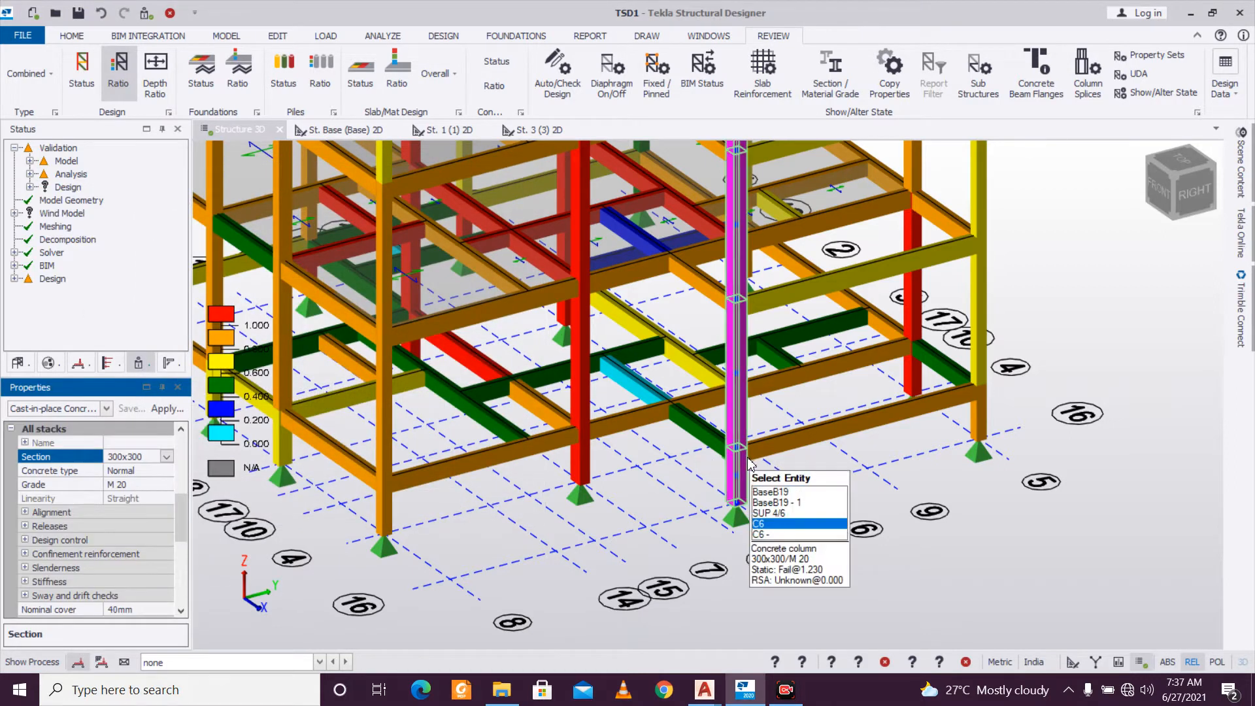
{"action": "right_click", "coordinate": [736, 466]}
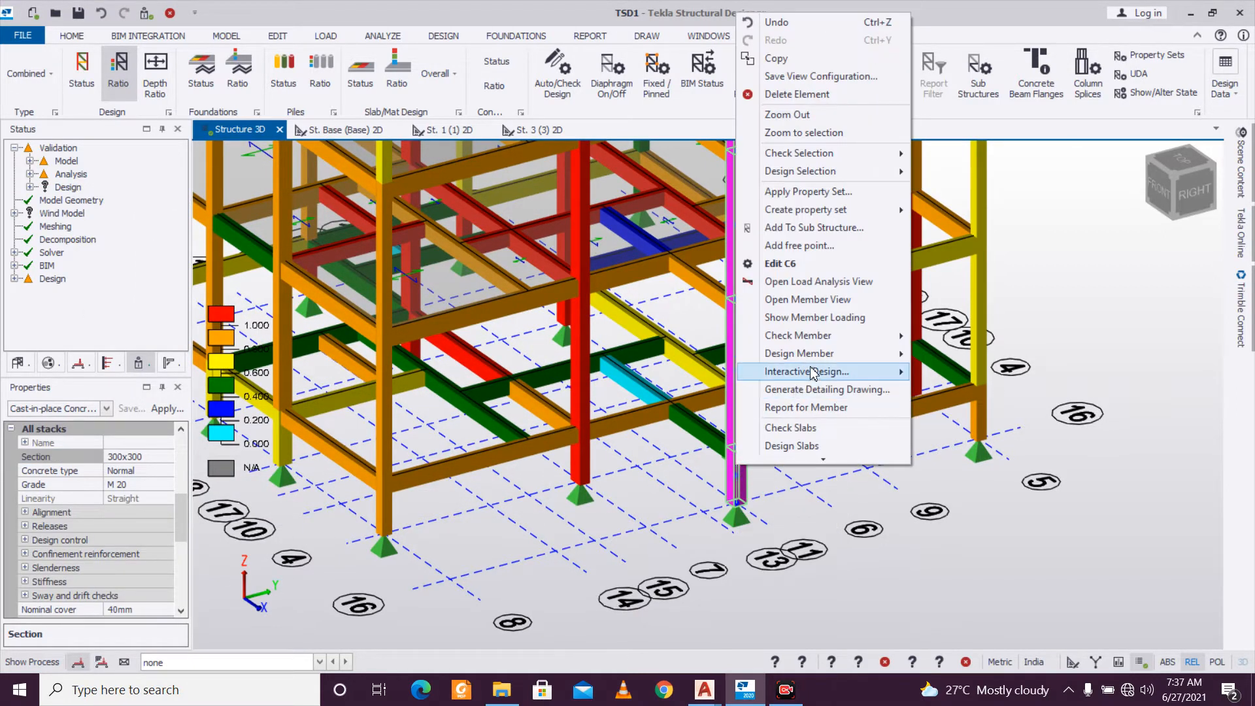
{"action": "mouse_move", "coordinate": [900, 358]}
{"action": "left_click", "coordinate": [928, 354]}
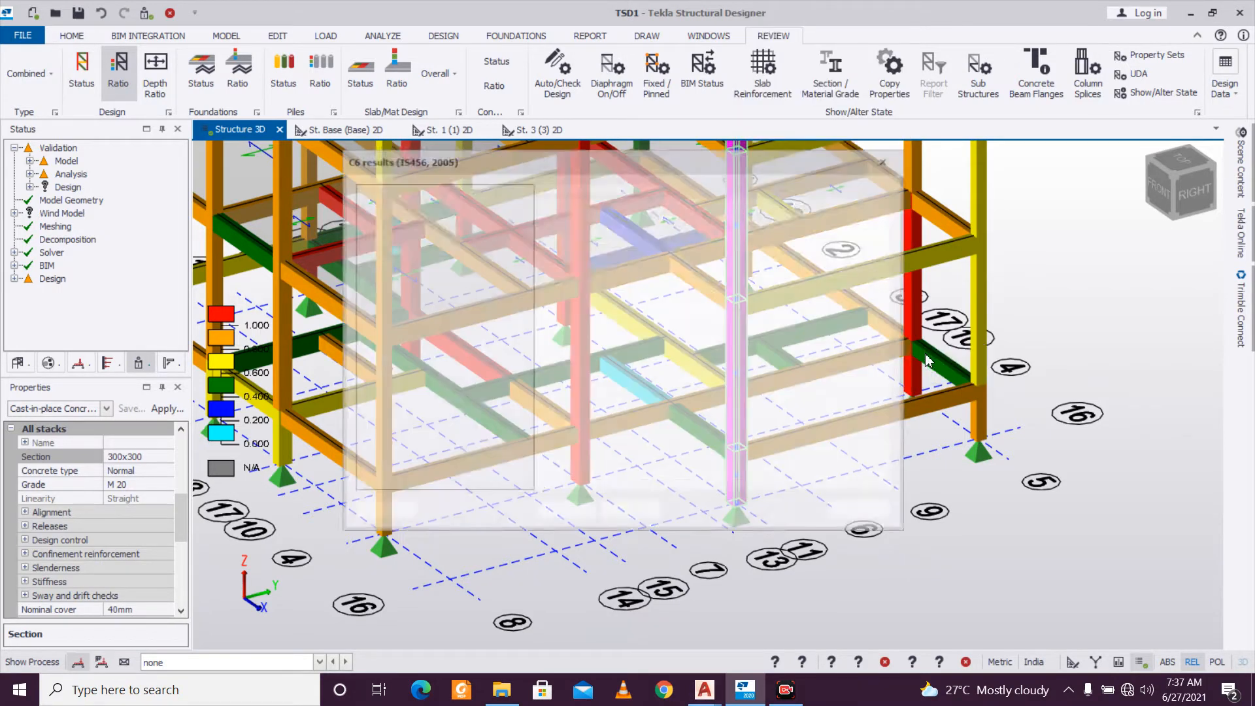
{"action": "left_click_drag", "start_coordinate": [717, 491], "coordinate": [846, 495]}
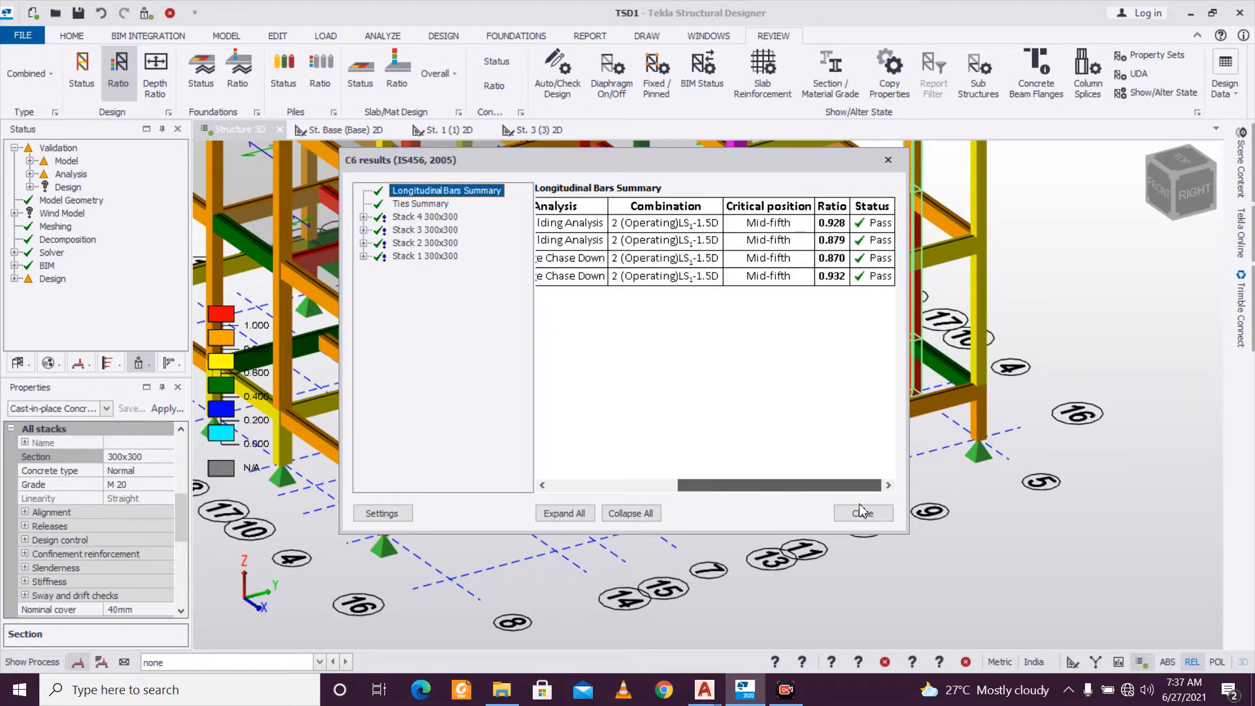
{"action": "left_click_drag", "start_coordinate": [847, 485], "coordinate": [724, 502]}
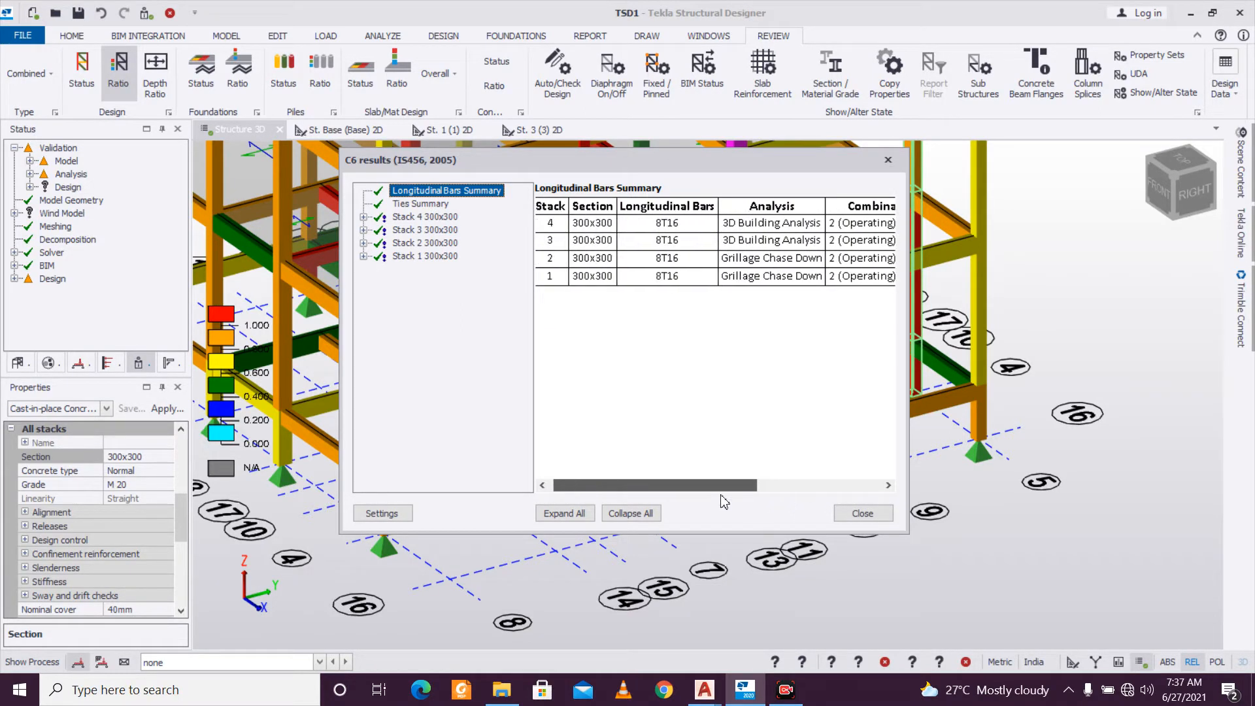
{"action": "mouse_move", "coordinate": [724, 502]}
{"action": "left_mouse_down"}
{"action": "mouse_move", "coordinate": [831, 504]}
{"action": "mouse_move", "coordinate": [709, 504]}
{"action": "mouse_move", "coordinate": [843, 511]}
{"action": "mouse_move", "coordinate": [705, 513]}
{"action": "left_mouse_up"}
{"action": "left_click", "coordinate": [862, 514]}
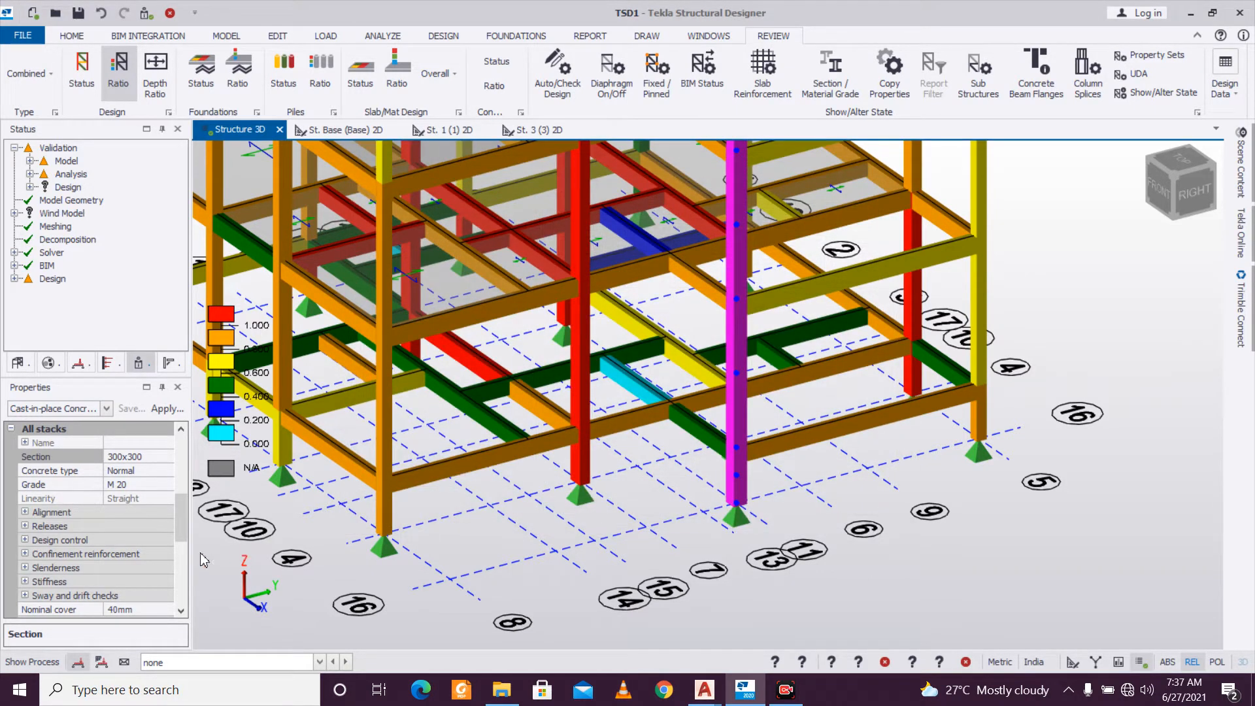
Enlarge column C6's section to 300x350 for all stacks by setting the depth to 350 mm.
{"action": "left_click", "coordinate": [160, 459]}
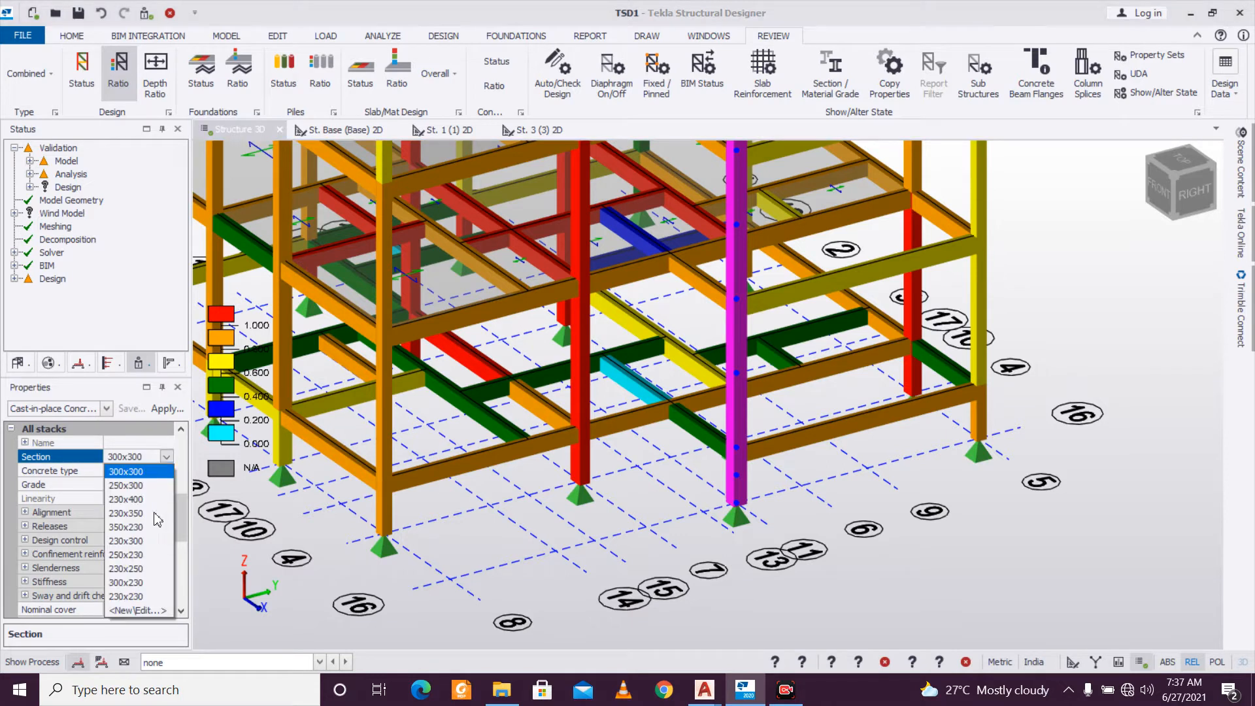
{"action": "left_click", "coordinate": [141, 610]}
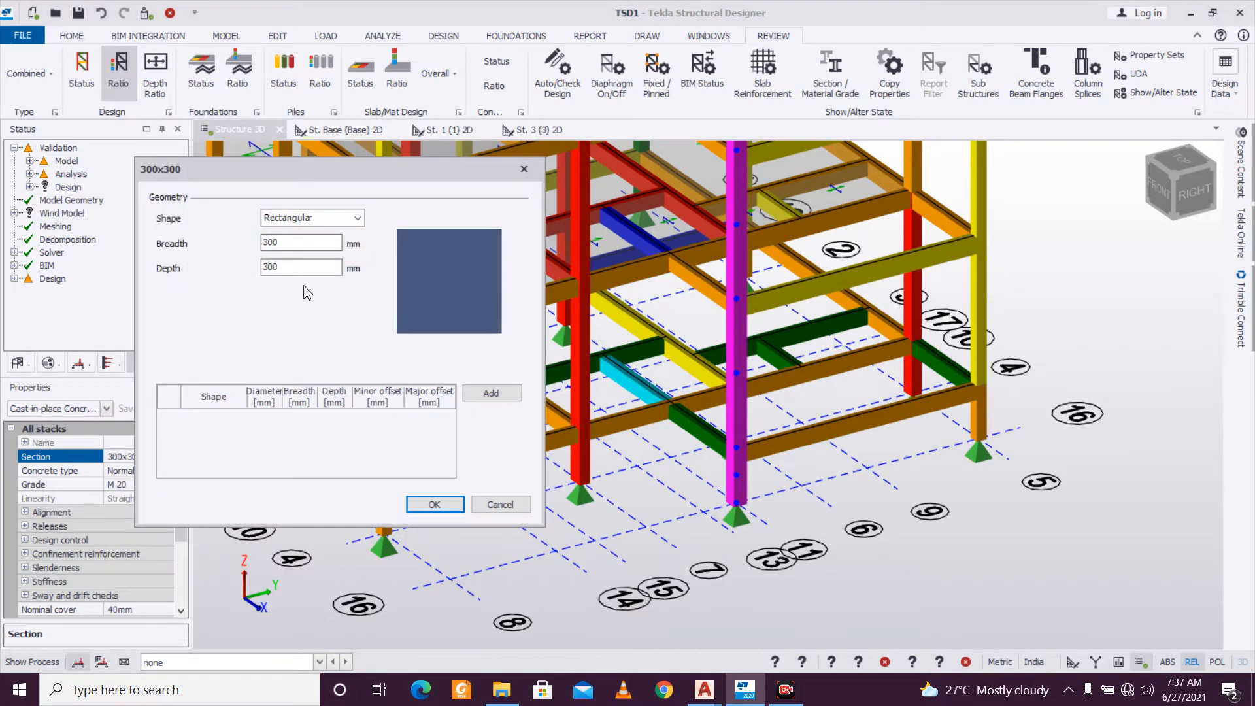
{"action": "type", "text": "350"}
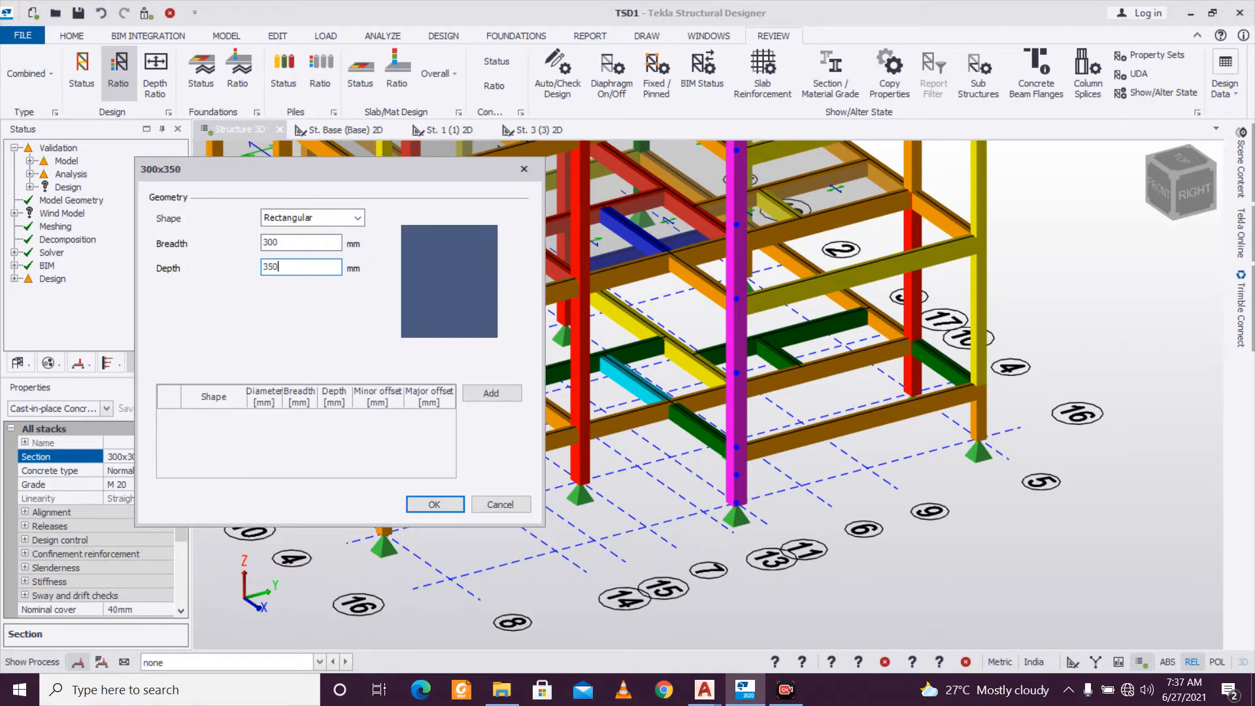
{"action": "left_click", "coordinate": [433, 504]}
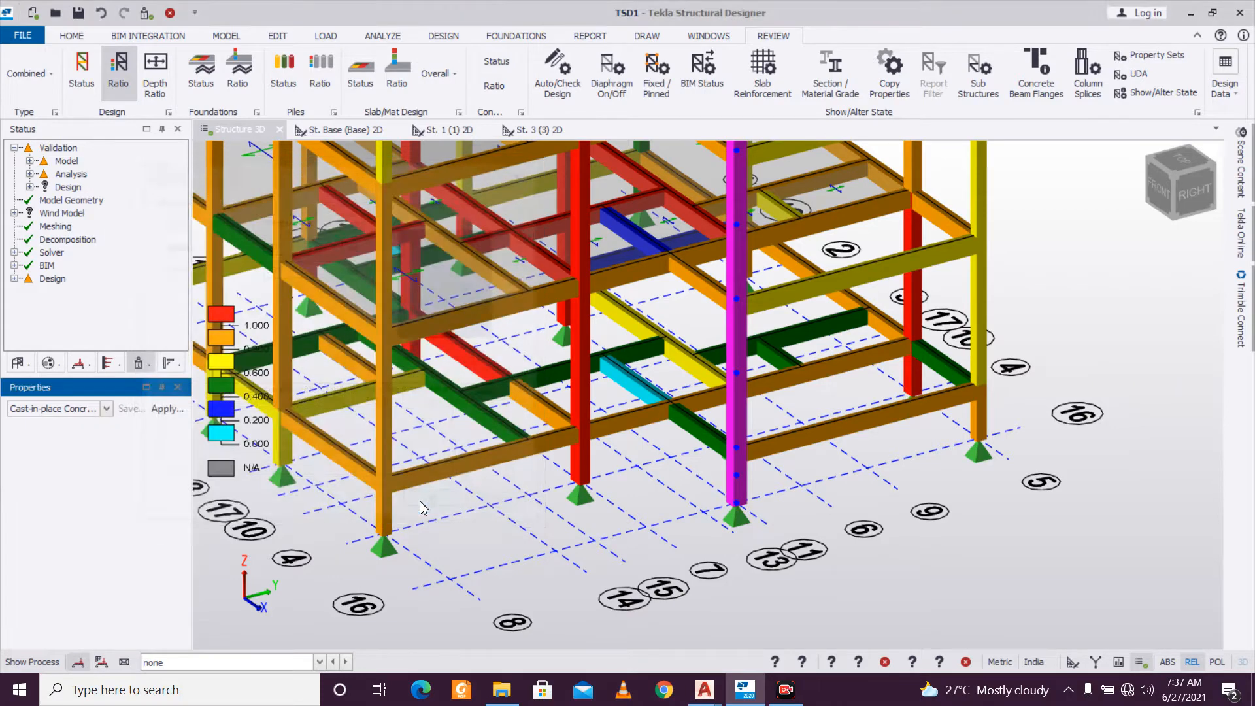
Run the static member design for column C6 with the 300x350 section and review the longitudinal bars summary.
{"action": "mouse_move", "coordinate": [733, 486]}
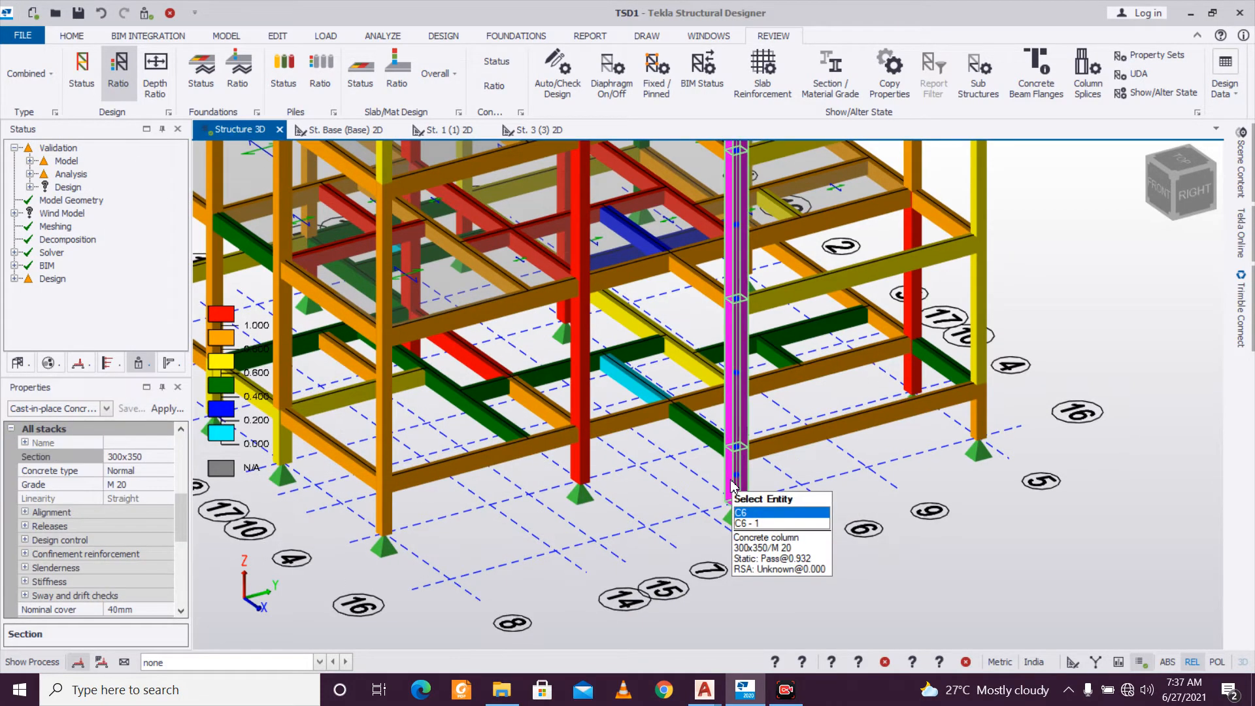
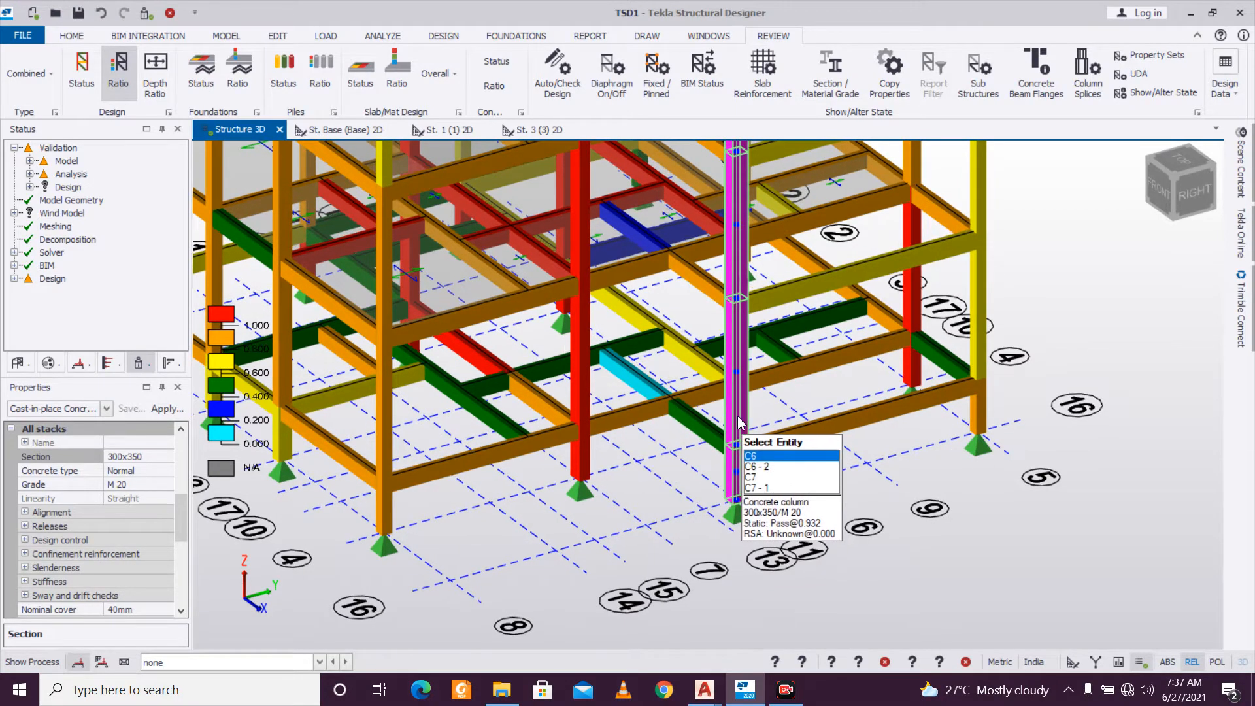
{"action": "right_click_drag", "start_coordinate": [773, 397], "coordinate": [787, 383]}
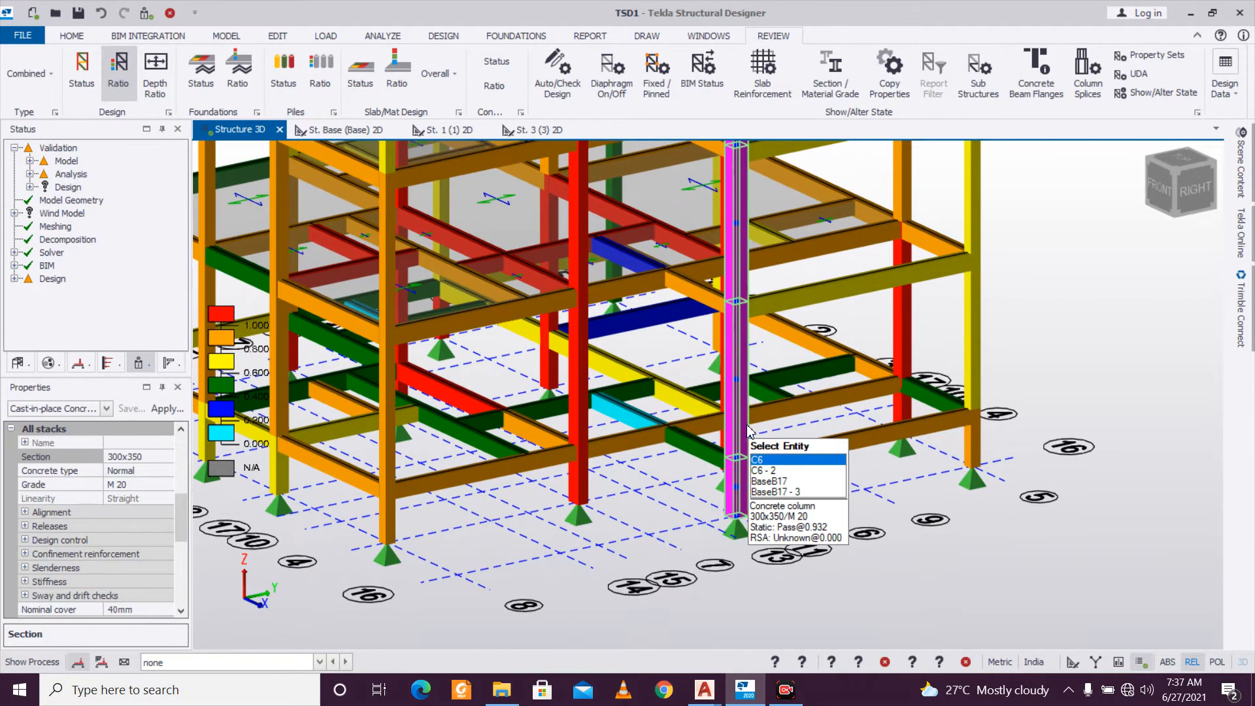
{"action": "right_click", "coordinate": [739, 505]}
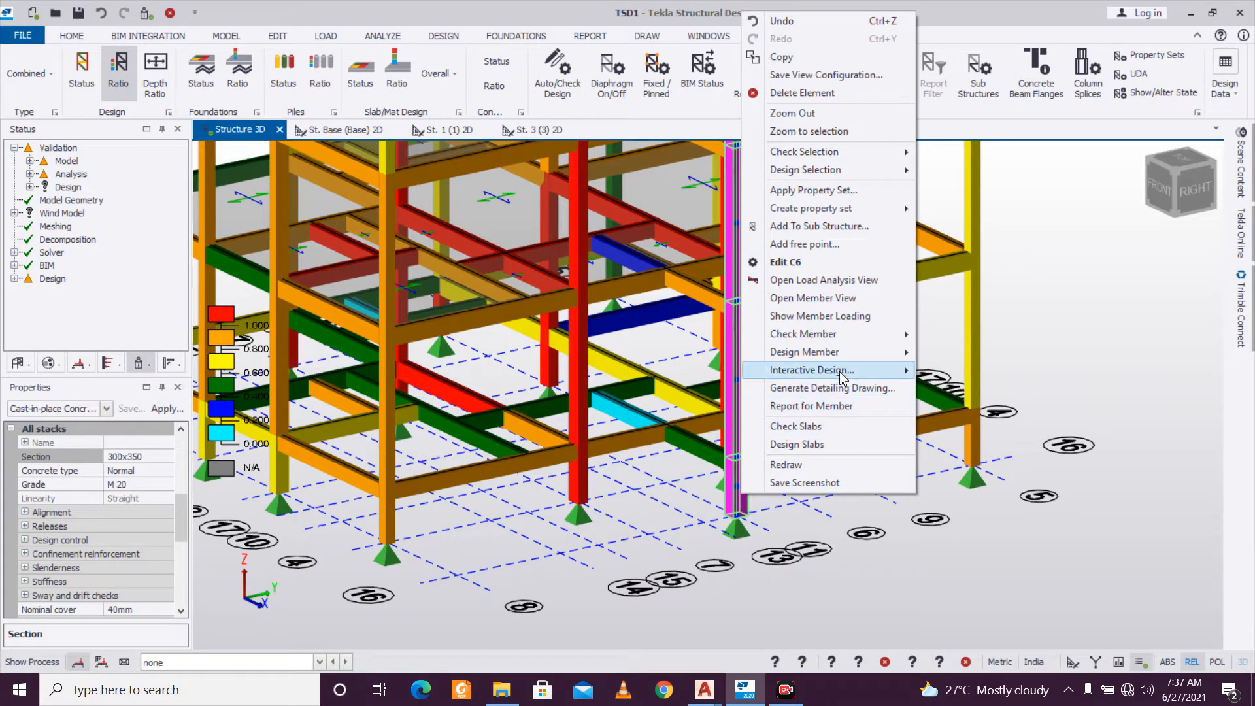
{"action": "mouse_move", "coordinate": [855, 355]}
{"action": "left_click", "coordinate": [941, 356]}
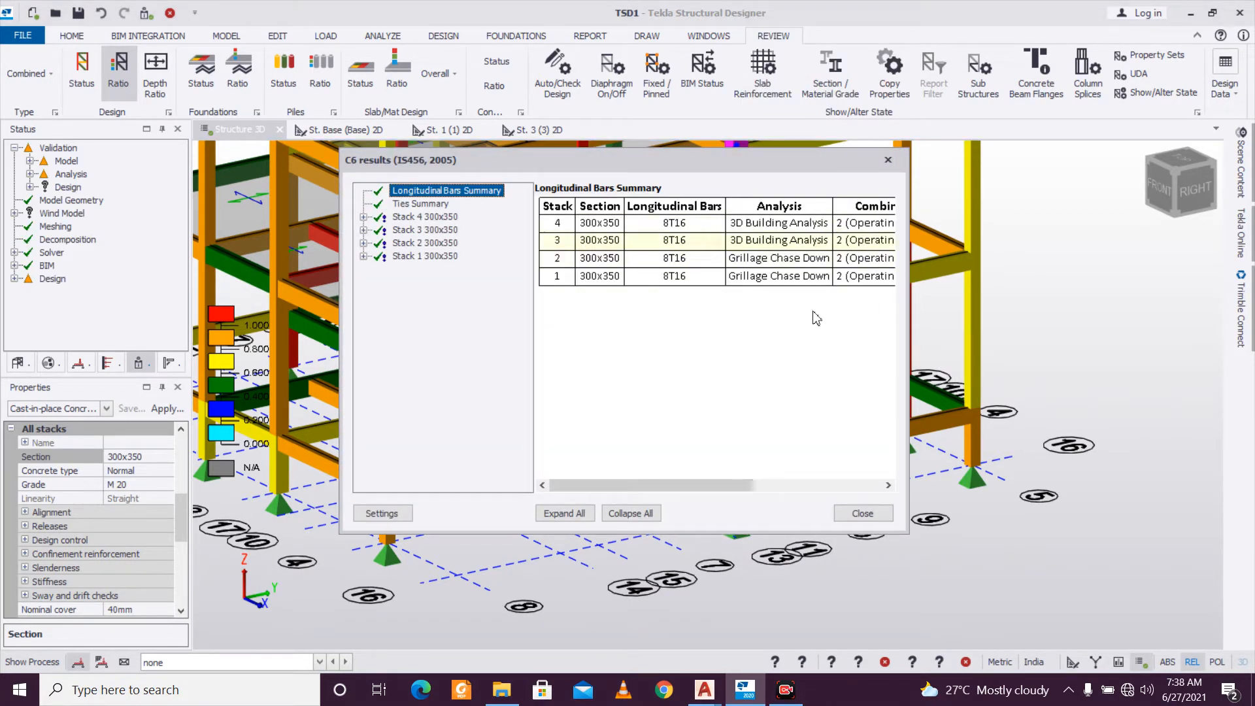
{"action": "left_click_drag", "start_coordinate": [736, 487], "coordinate": [818, 286]}
{"action": "left_click", "coordinate": [887, 160]}
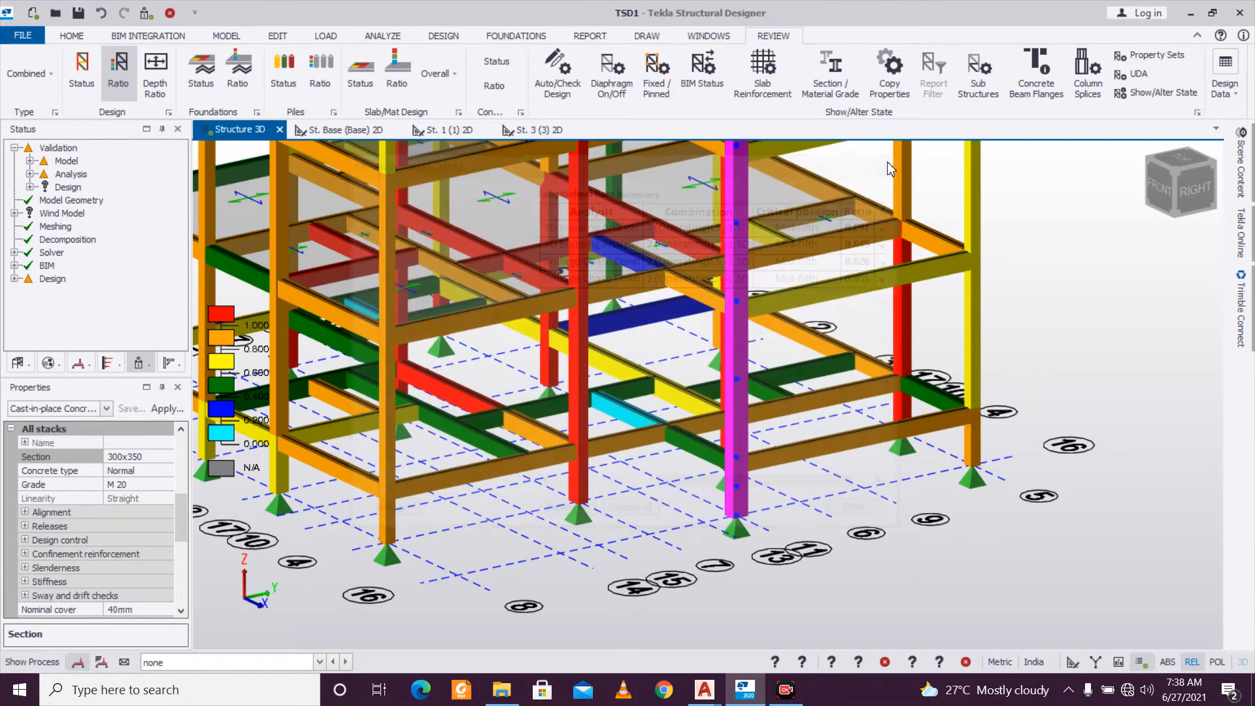
Return column C6 to the existing 300x300 section for all stacks.
{"action": "left_click", "coordinate": [178, 461]}
{"action": "left_click", "coordinate": [169, 458]}
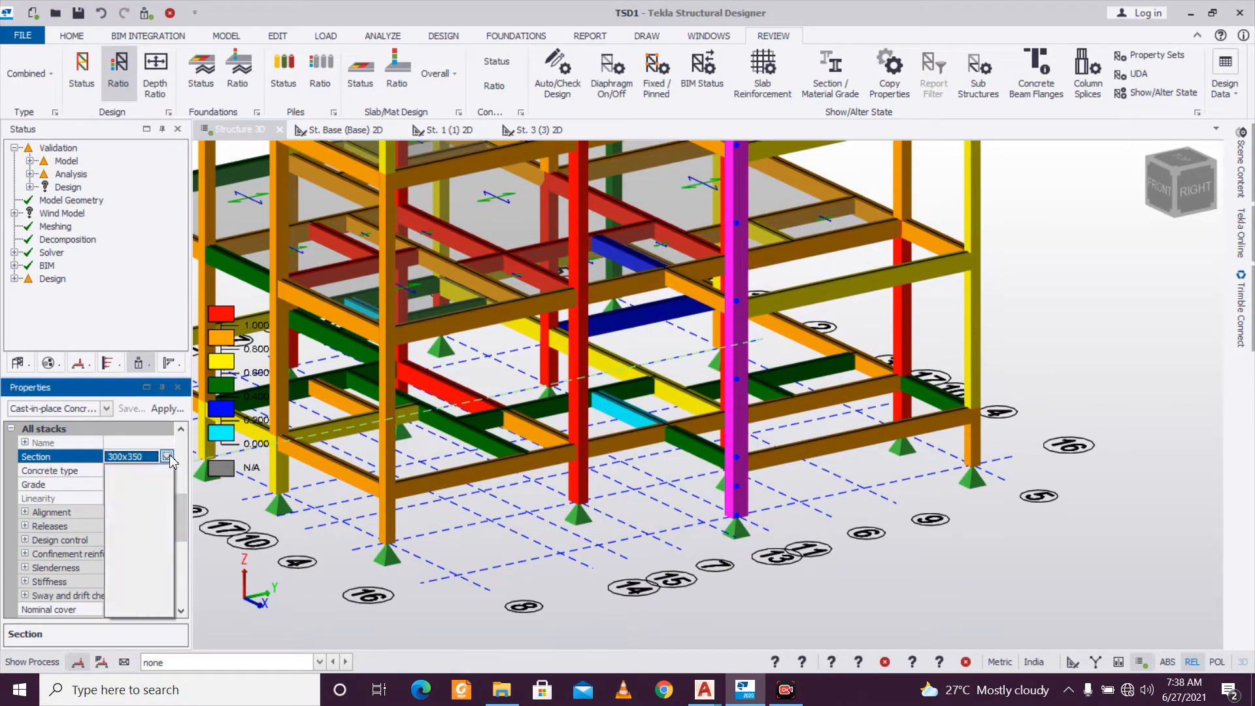
{"action": "left_click", "coordinate": [142, 487]}
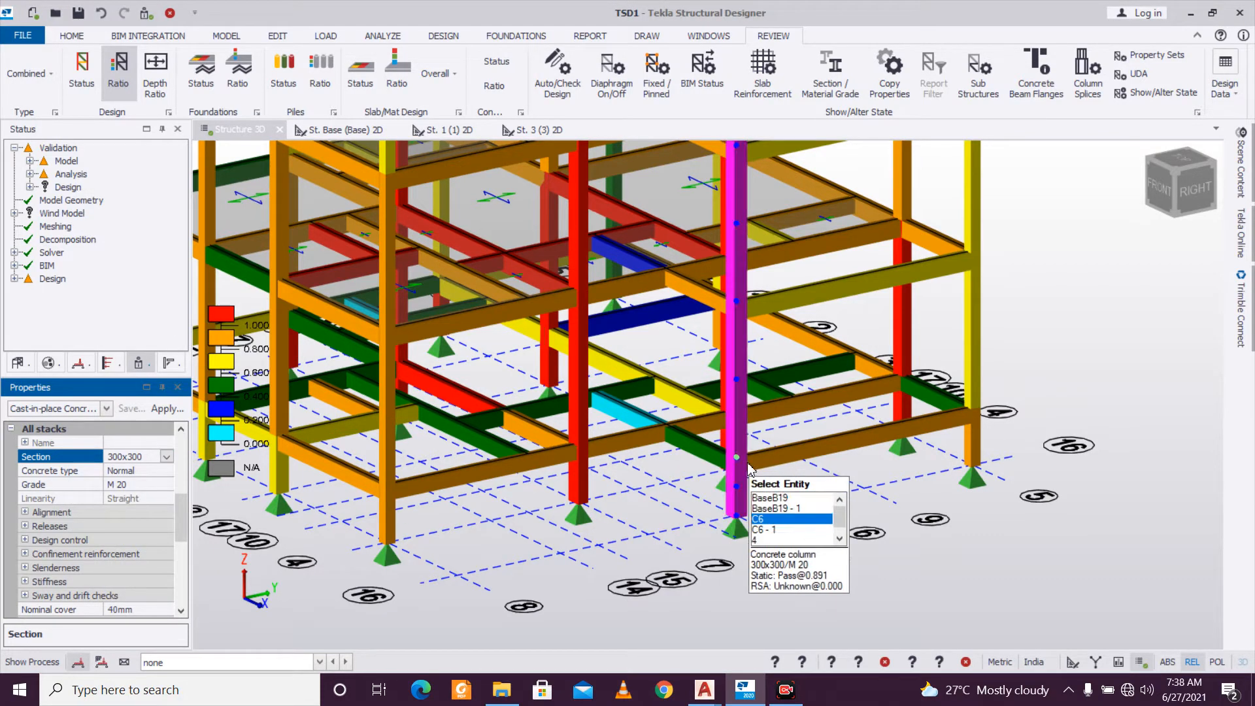
Select column C9 and the red front column beside C6, and change both to 300x300, starting from 230x300 and setting the breadth to 300 mm.
{"action": "middle_click_drag", "start_coordinate": [696, 526], "coordinate": [390, 368]}
{"action": "scroll", "coordinate": [442, 400], "scroll_direction": "up", "scroll_amount": 1}
{"action": "scroll", "coordinate": [443, 398], "scroll_direction": "down", "scroll_amount": 1}
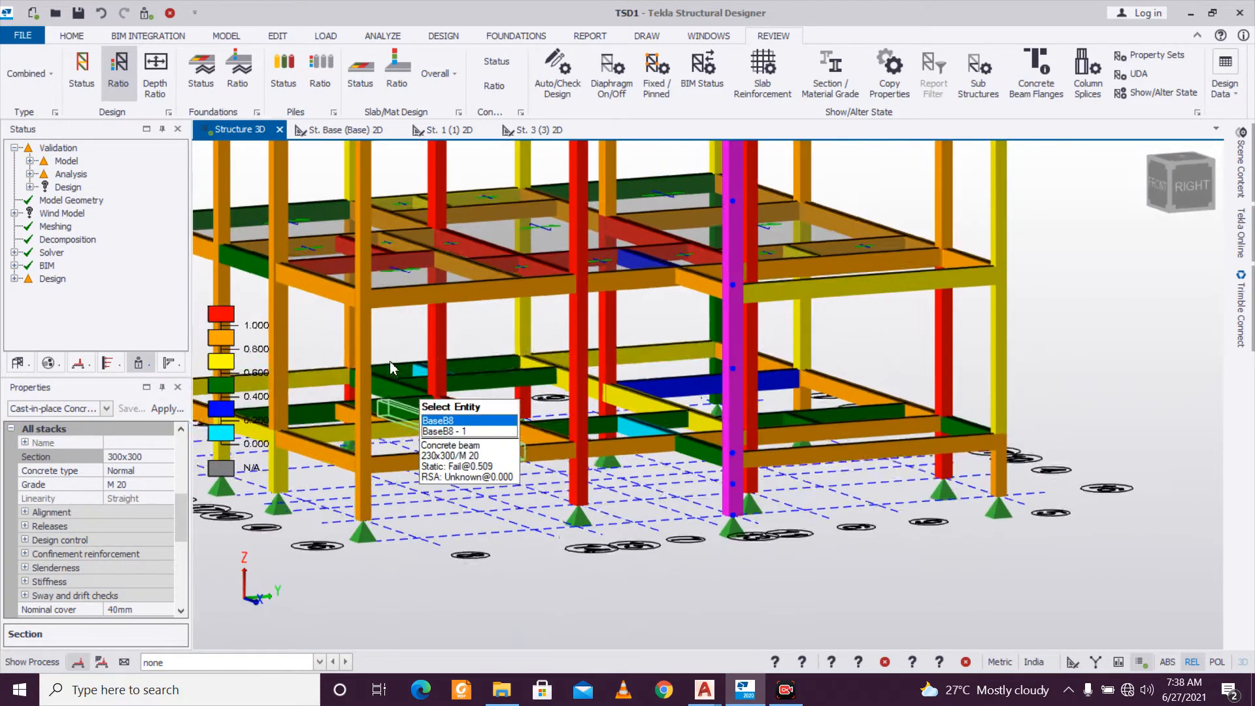
{"action": "left_click", "coordinate": [436, 347]}
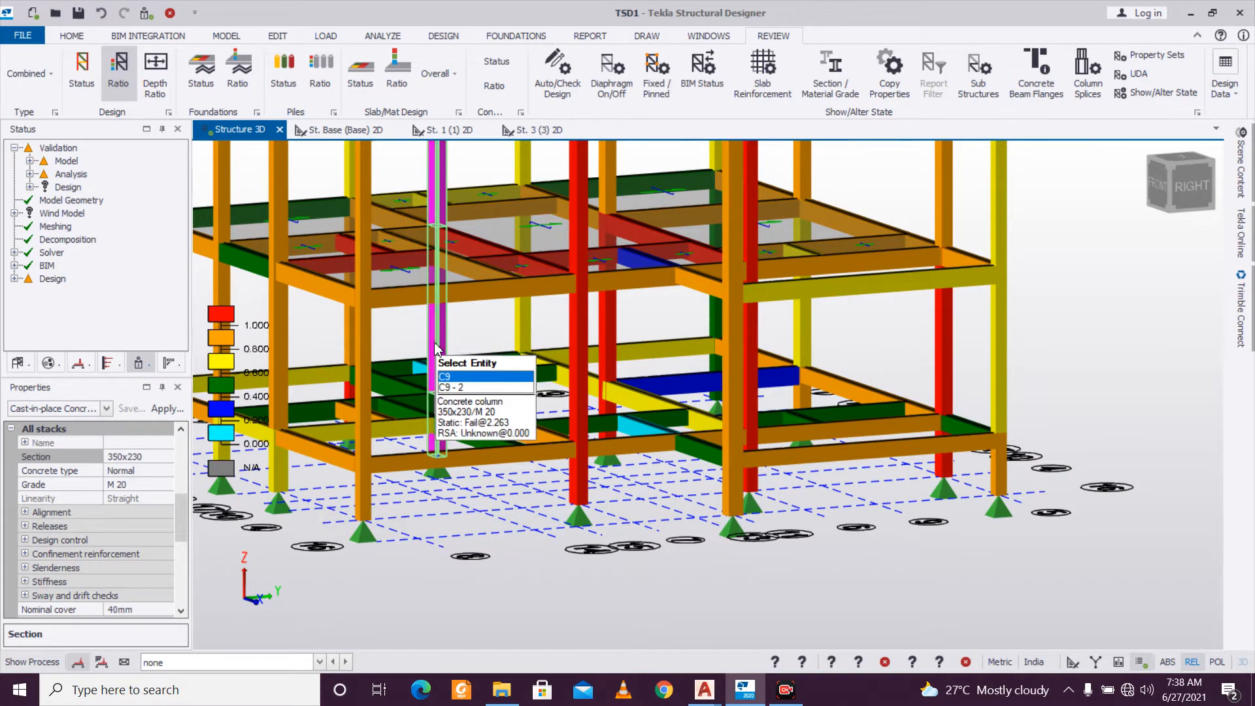
{"action": "left_click", "coordinate": [577, 497], "text": "ctrl"}
{"action": "left_click", "coordinate": [166, 457]}
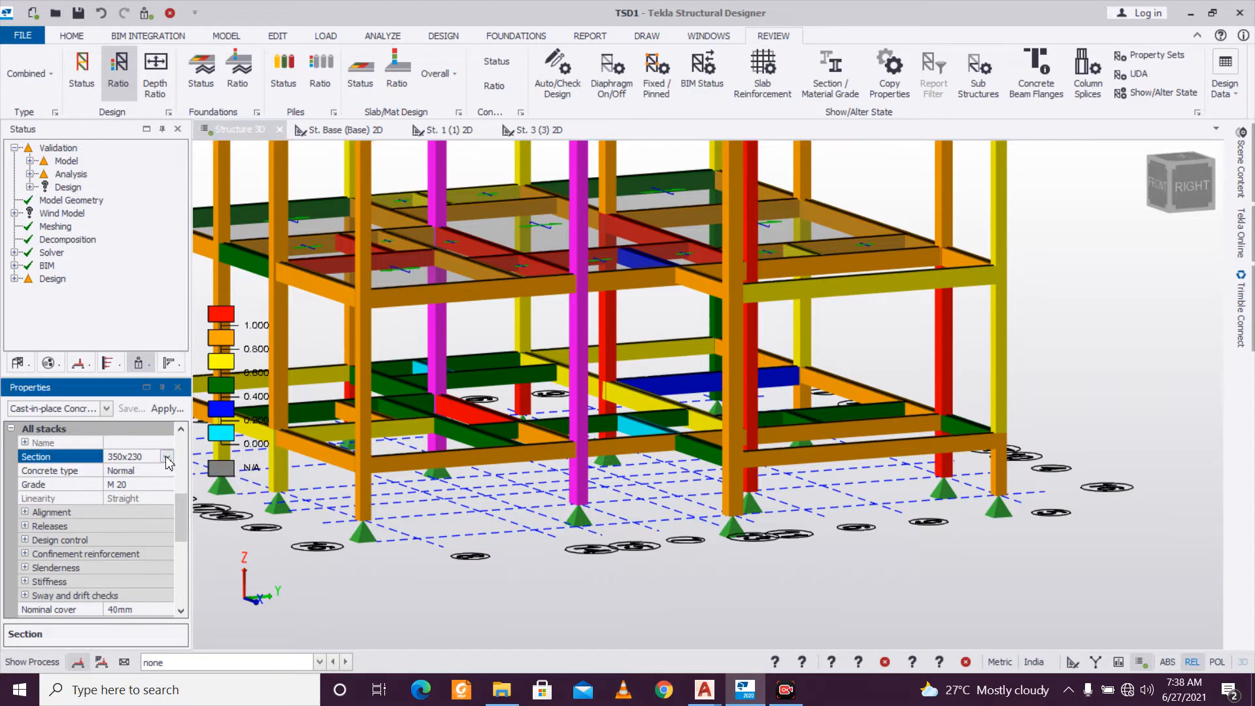
{"action": "left_click", "coordinate": [166, 458]}
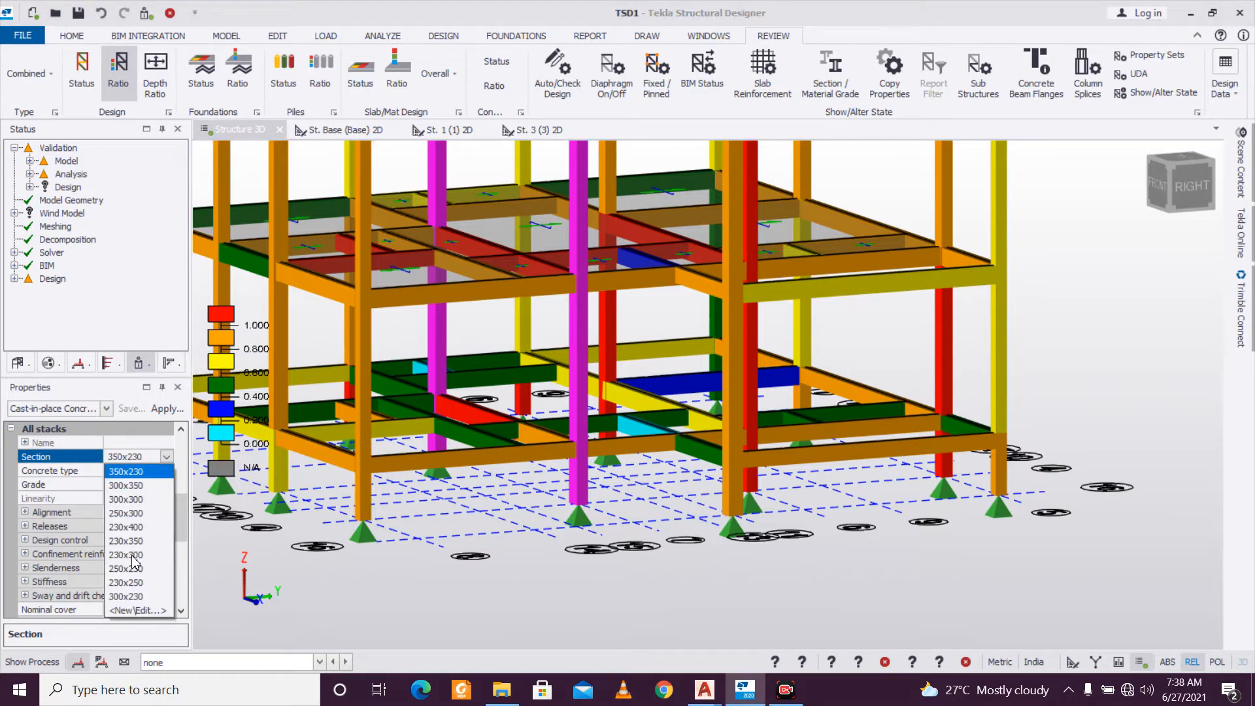
{"action": "left_click", "coordinate": [133, 555]}
{"action": "left_click", "coordinate": [166, 457]}
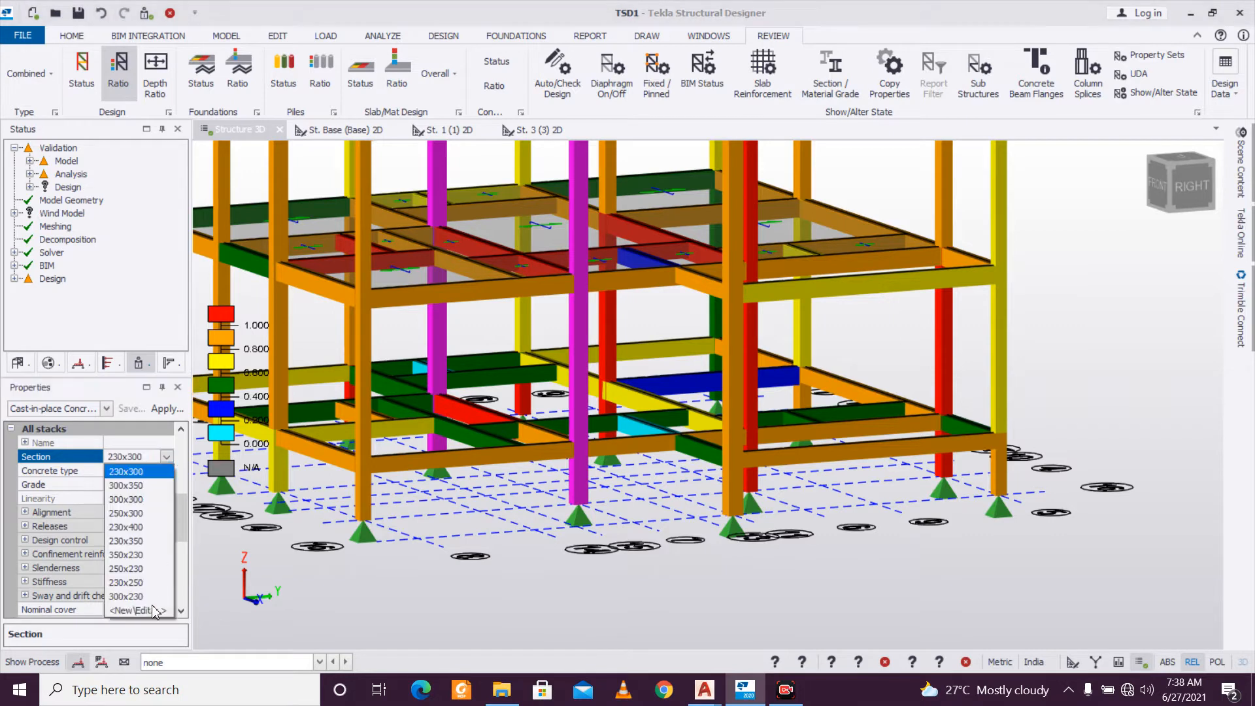
{"action": "left_click", "coordinate": [148, 610]}
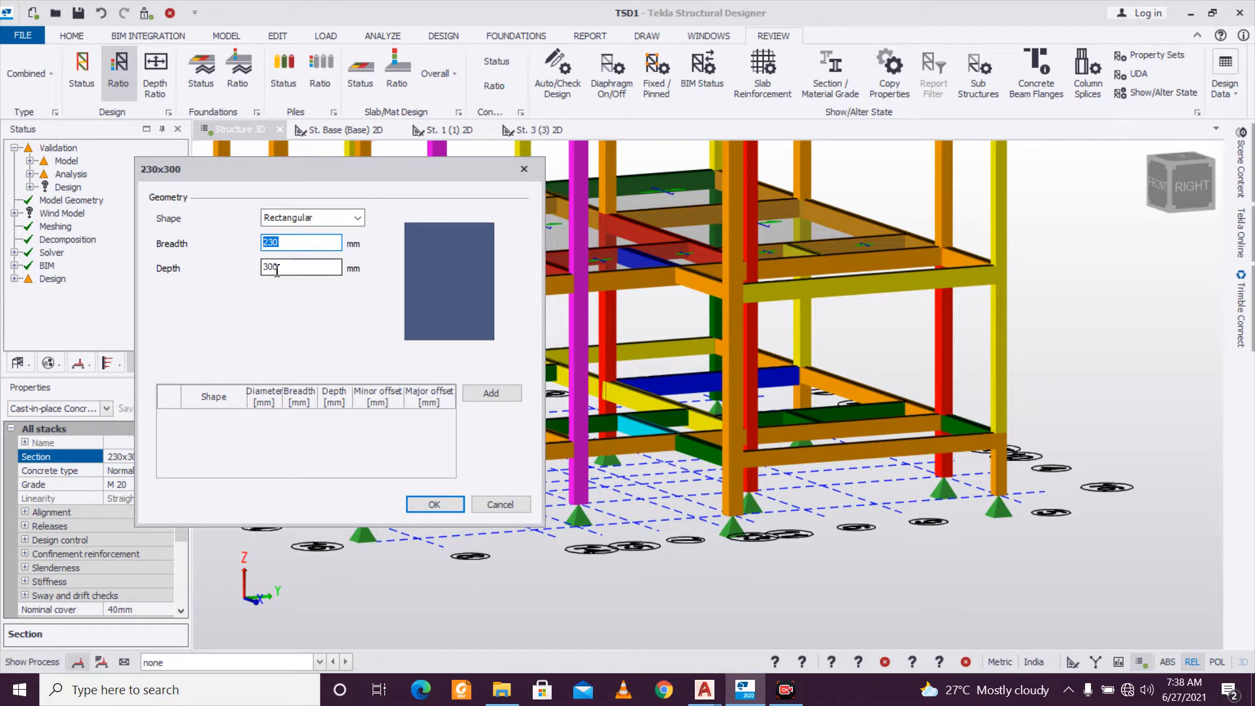
{"action": "type", "text": "300"}
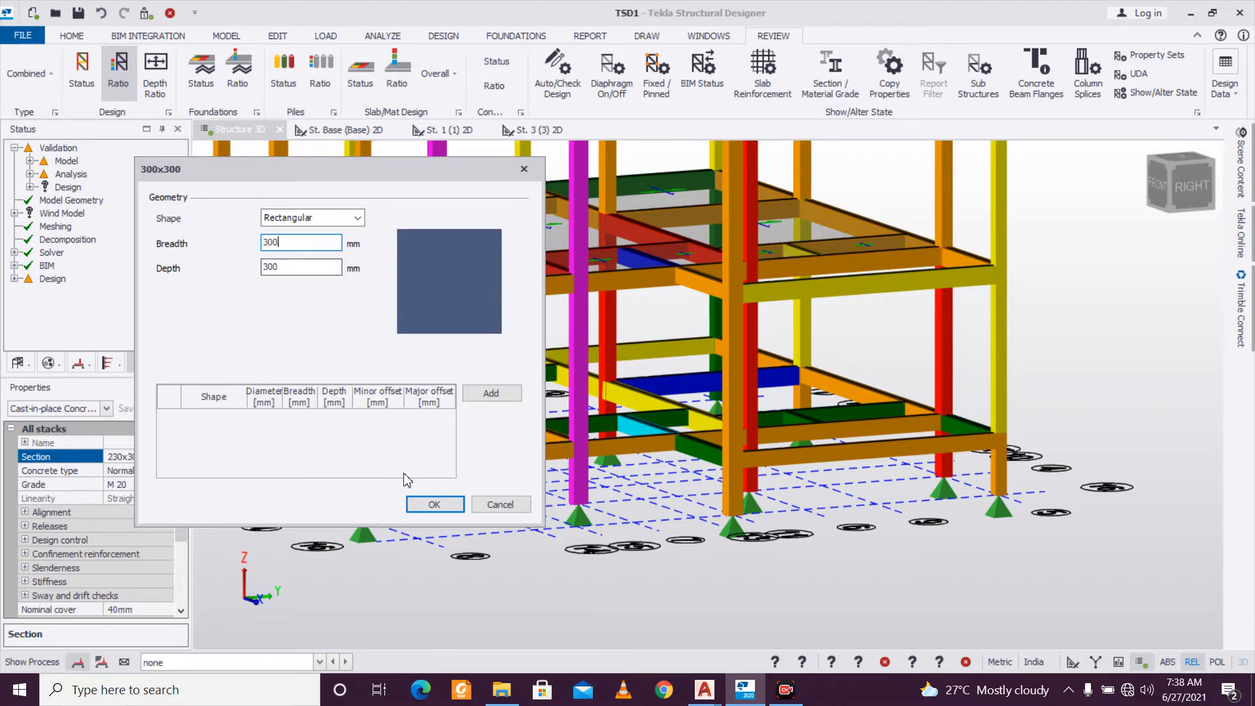
{"action": "left_click", "coordinate": [434, 504]}
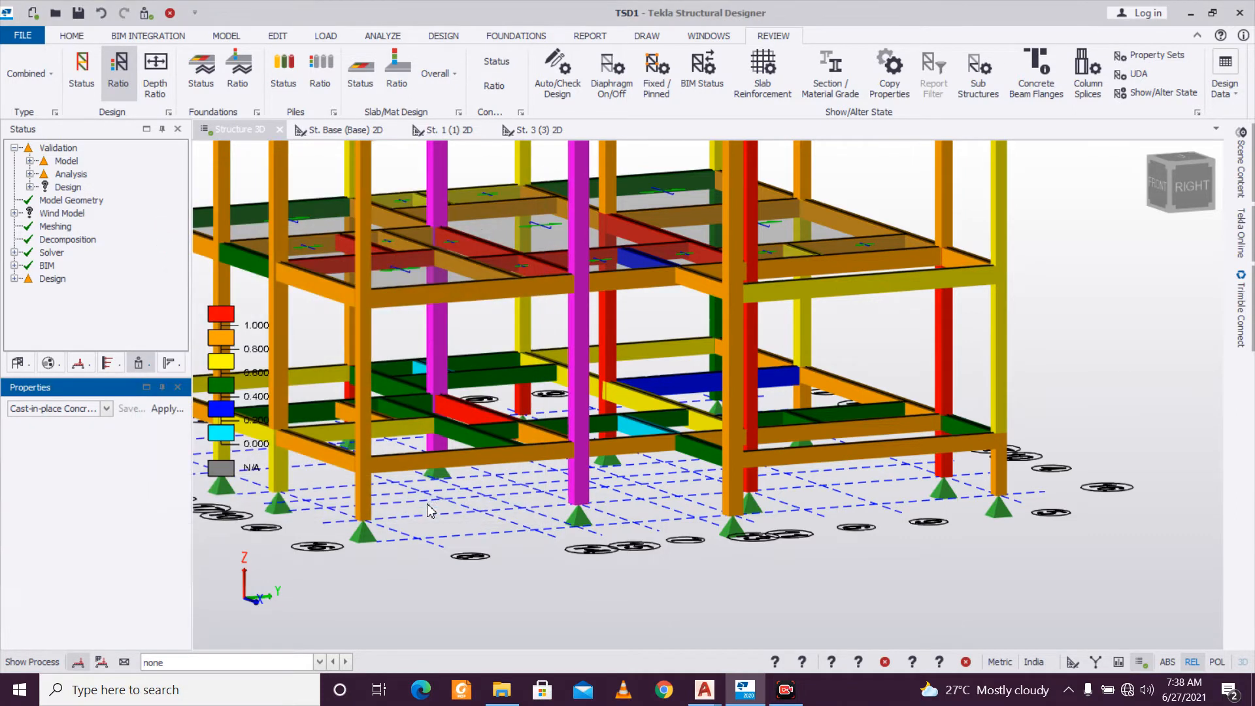
Run the static member design for column C10 with the 300x300 section and review the longitudinal bars summary.
{"action": "right_click", "coordinate": [582, 491]}
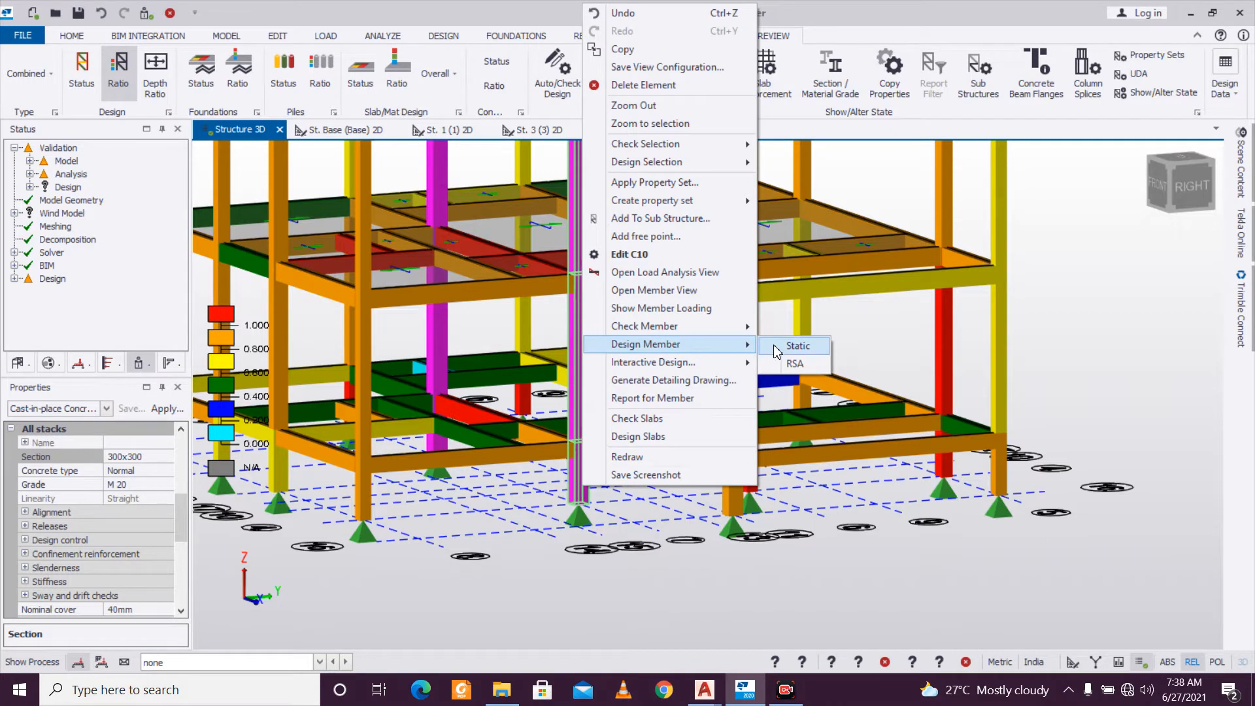
{"action": "left_click", "coordinate": [791, 345]}
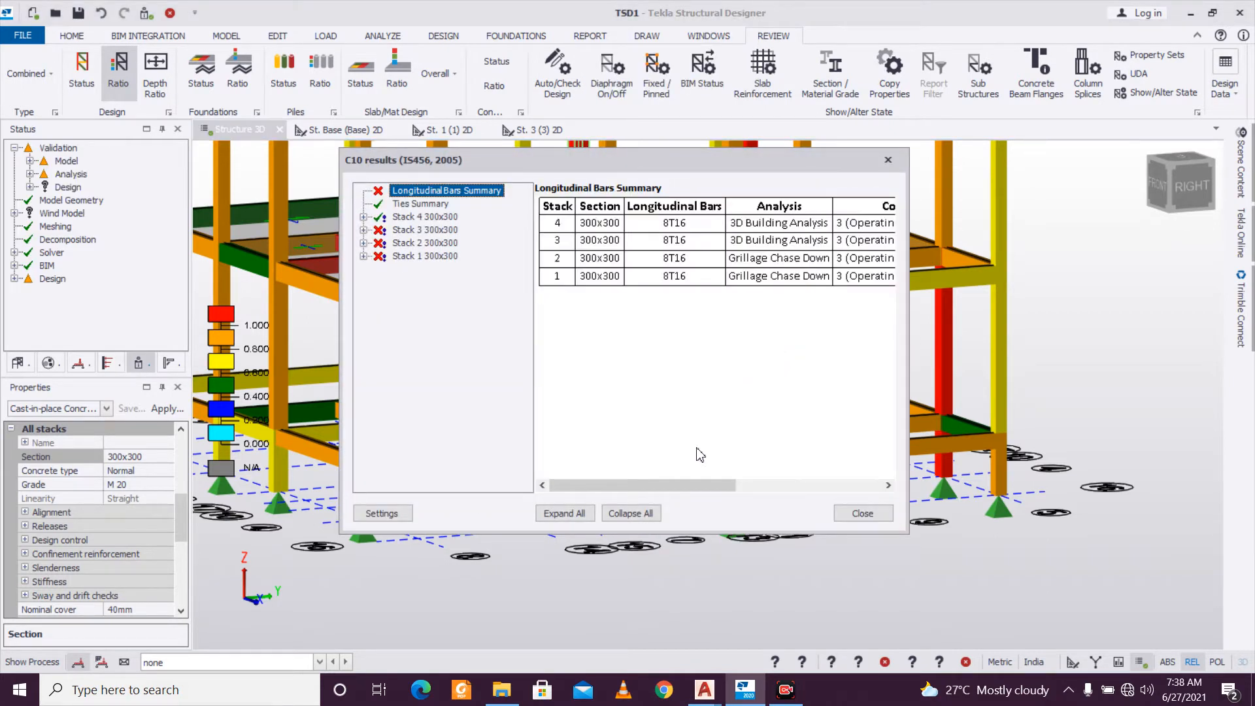
{"action": "left_click_drag", "start_coordinate": [679, 484], "coordinate": [667, 509]}
{"action": "left_click", "coordinate": [888, 160]}
Change the section of the selected columns C9 and C10 to the existing 300x350 for all stacks.
{"action": "left_click", "coordinate": [165, 458]}
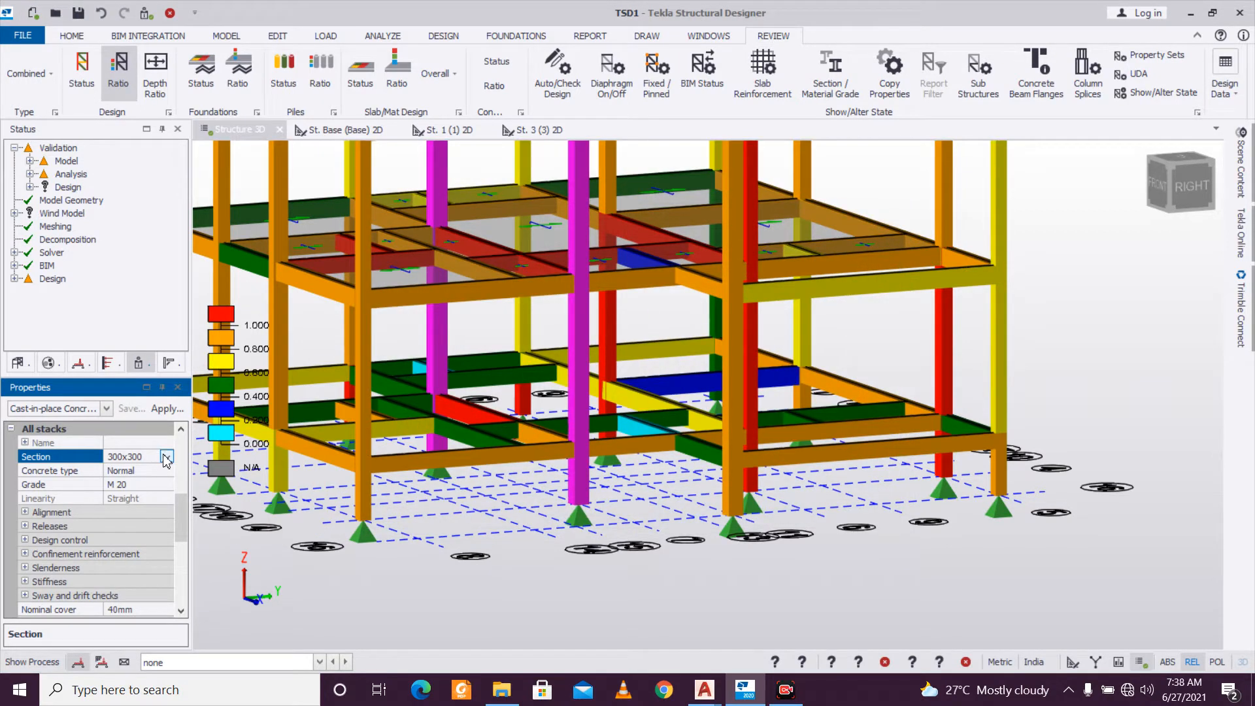
{"action": "left_click", "coordinate": [167, 456]}
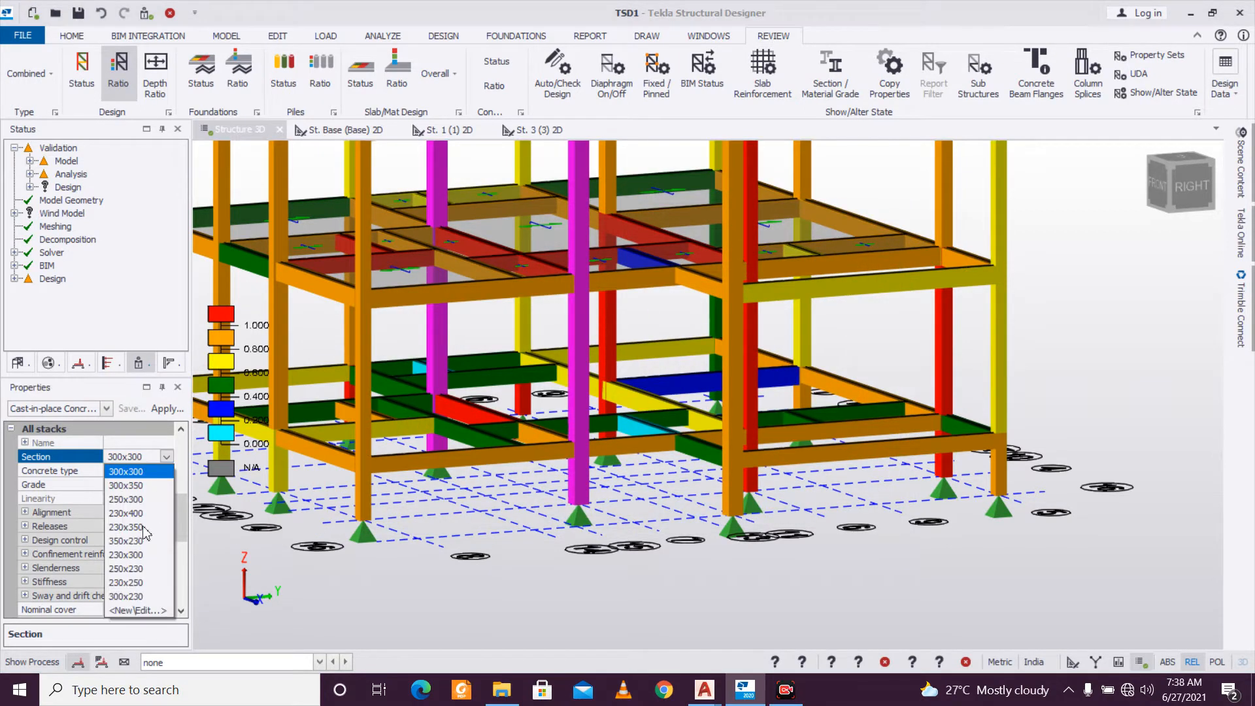
{"action": "left_click", "coordinate": [138, 485]}
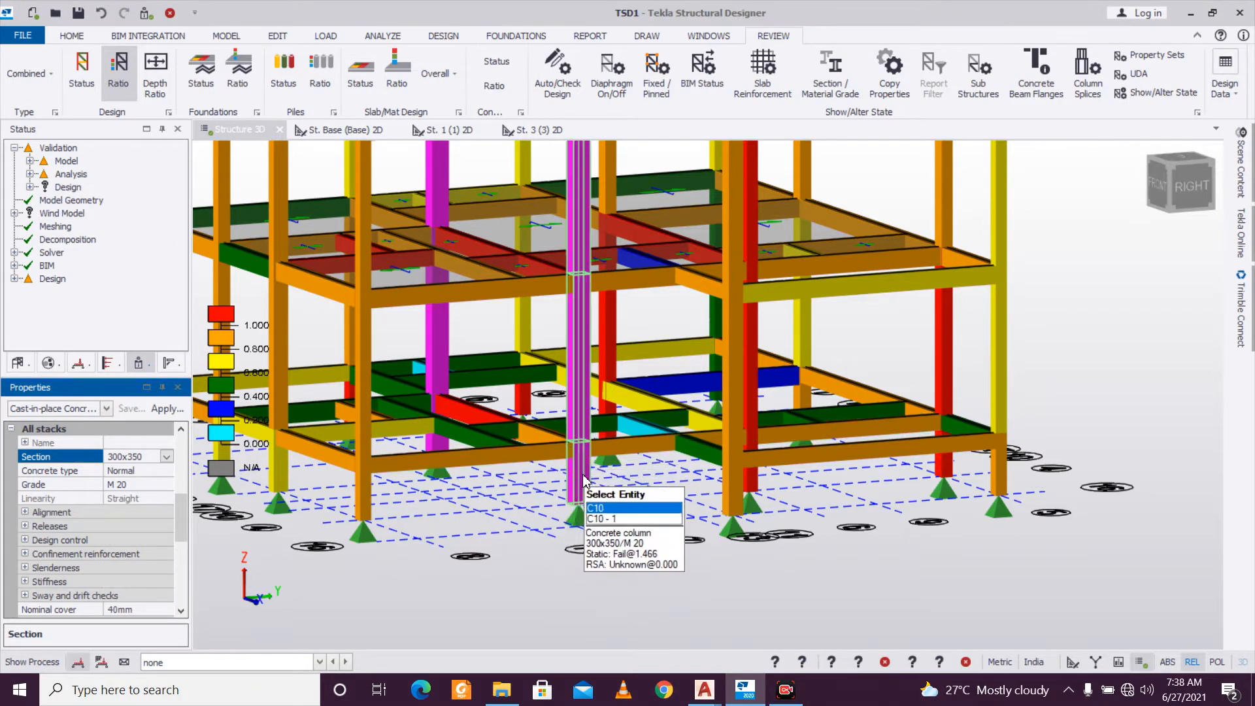
Create a rectangular 350x300 section with breadth 350 mm and depth 300 mm for all stacks of columns C9 and C10.
{"action": "scroll", "coordinate": [574, 497], "scroll_direction": "up", "scroll_amount": 4}
{"action": "middle_click_drag", "start_coordinate": [555, 517], "coordinate": [162, 488]}
{"action": "middle_click_drag", "start_coordinate": [411, 513], "coordinate": [280, 513]}
{"action": "left_click", "coordinate": [168, 458]}
{"action": "left_click", "coordinate": [167, 457]}
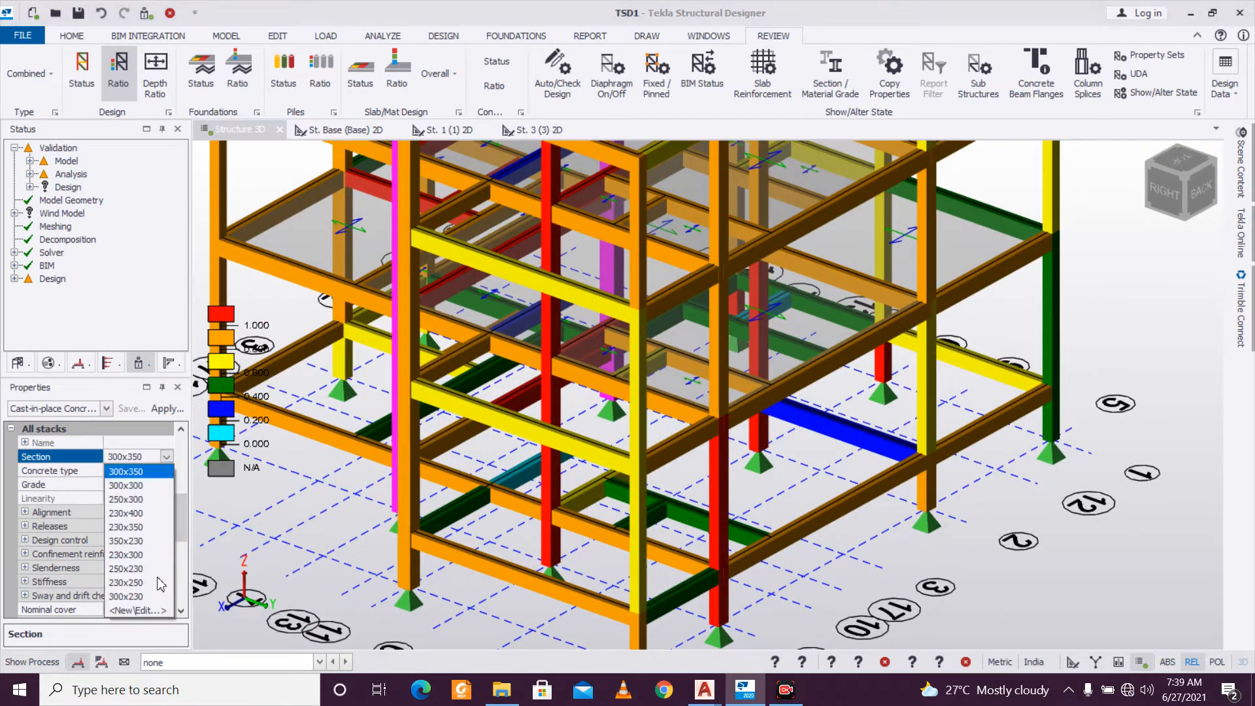
{"action": "left_click", "coordinate": [155, 612]}
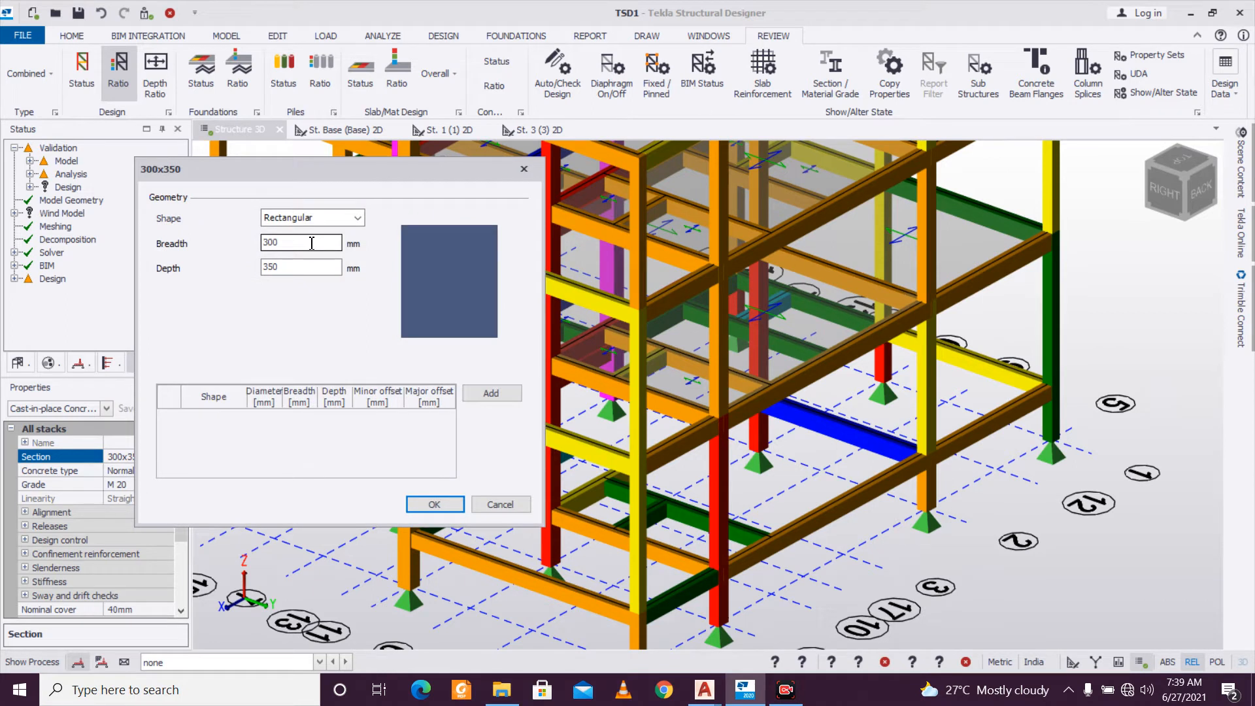
{"action": "type", "text": "350"}
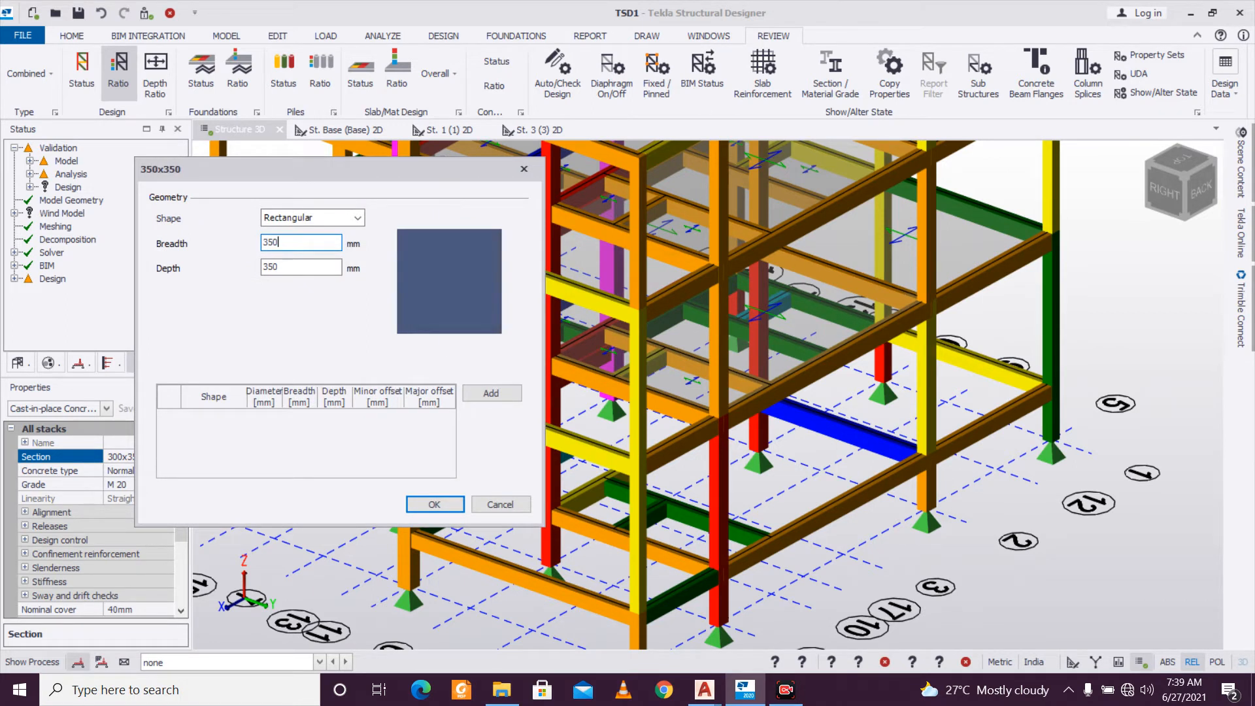
{"action": "type", "text": "300"}
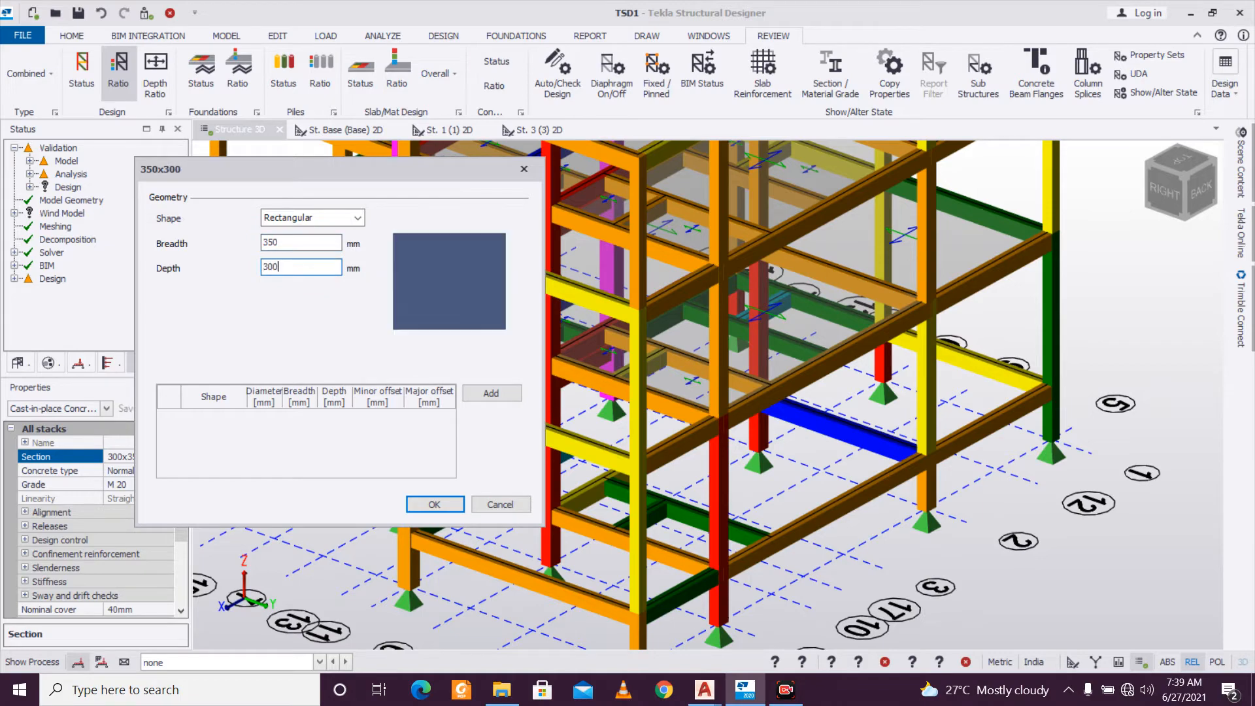
{"action": "left_click", "coordinate": [434, 505]}
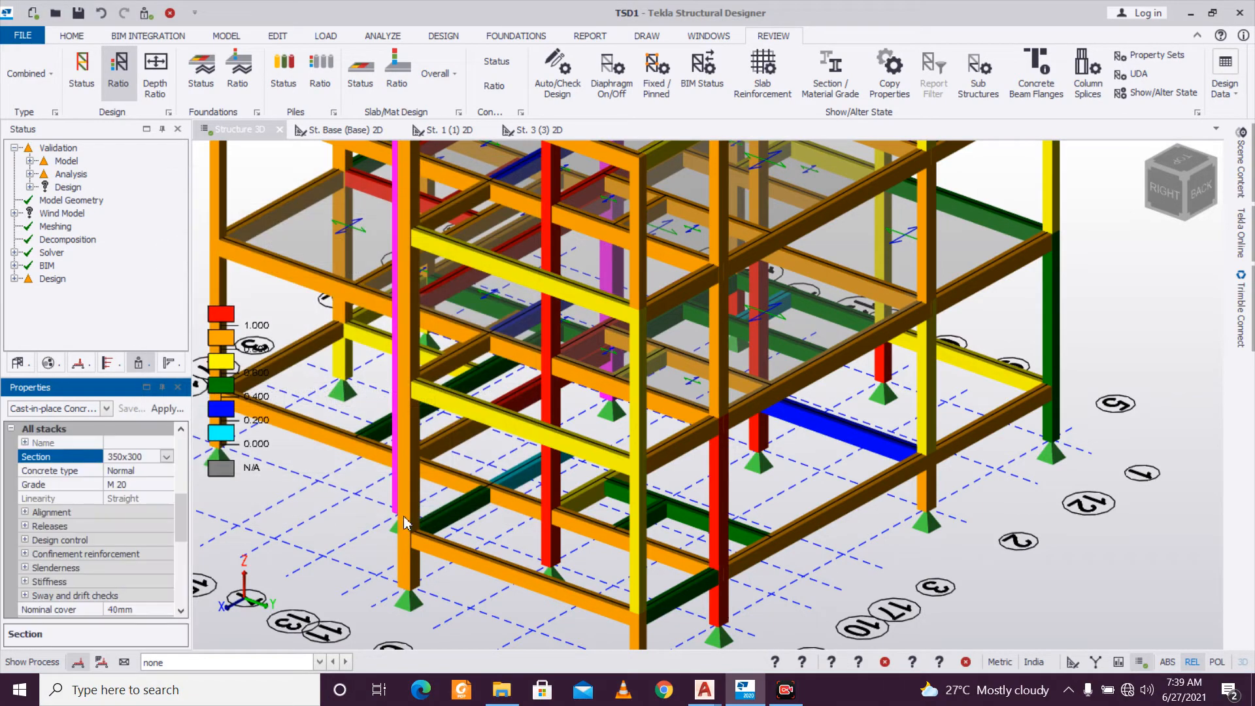
Run the static design on the selected columns C9 and C10 together.
{"action": "scroll", "coordinate": [421, 526], "scroll_direction": "up", "scroll_amount": 5}
{"action": "middle_click_drag", "start_coordinate": [421, 526], "coordinate": [733, 525], "text": "shift"}
{"action": "scroll", "coordinate": [733, 525], "scroll_direction": "down", "scroll_amount": 4}
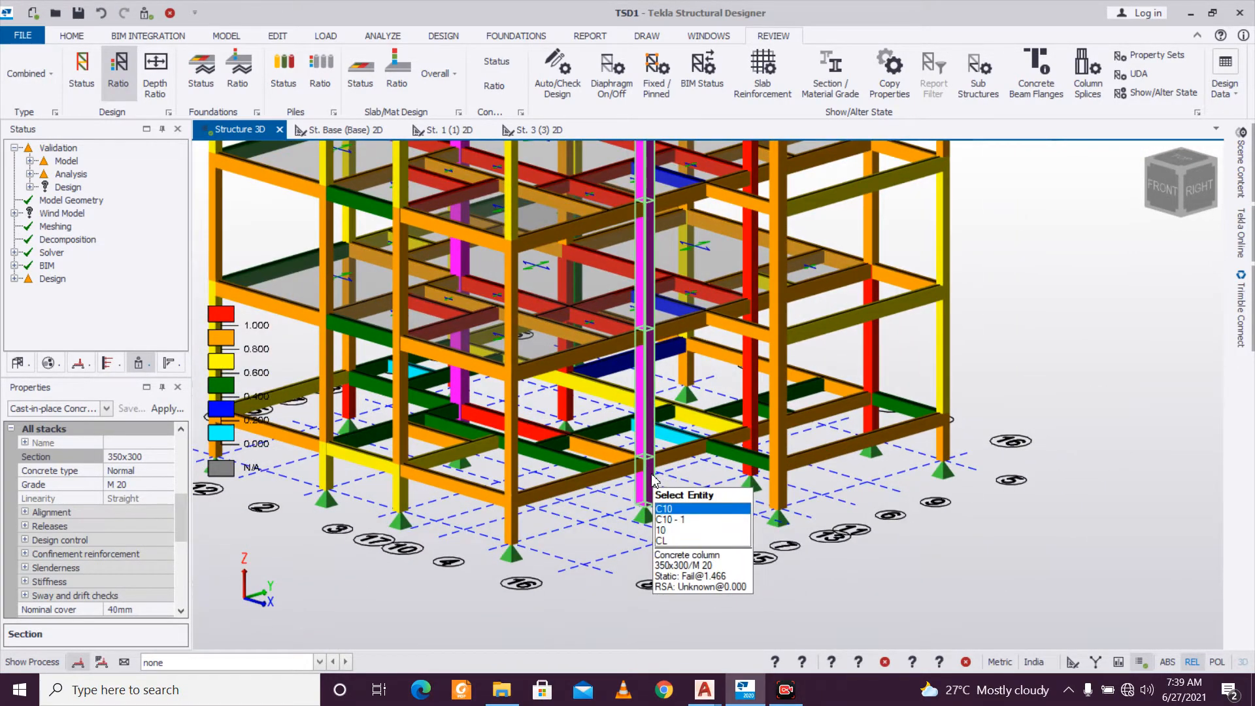
{"action": "right_click", "coordinate": [652, 479]}
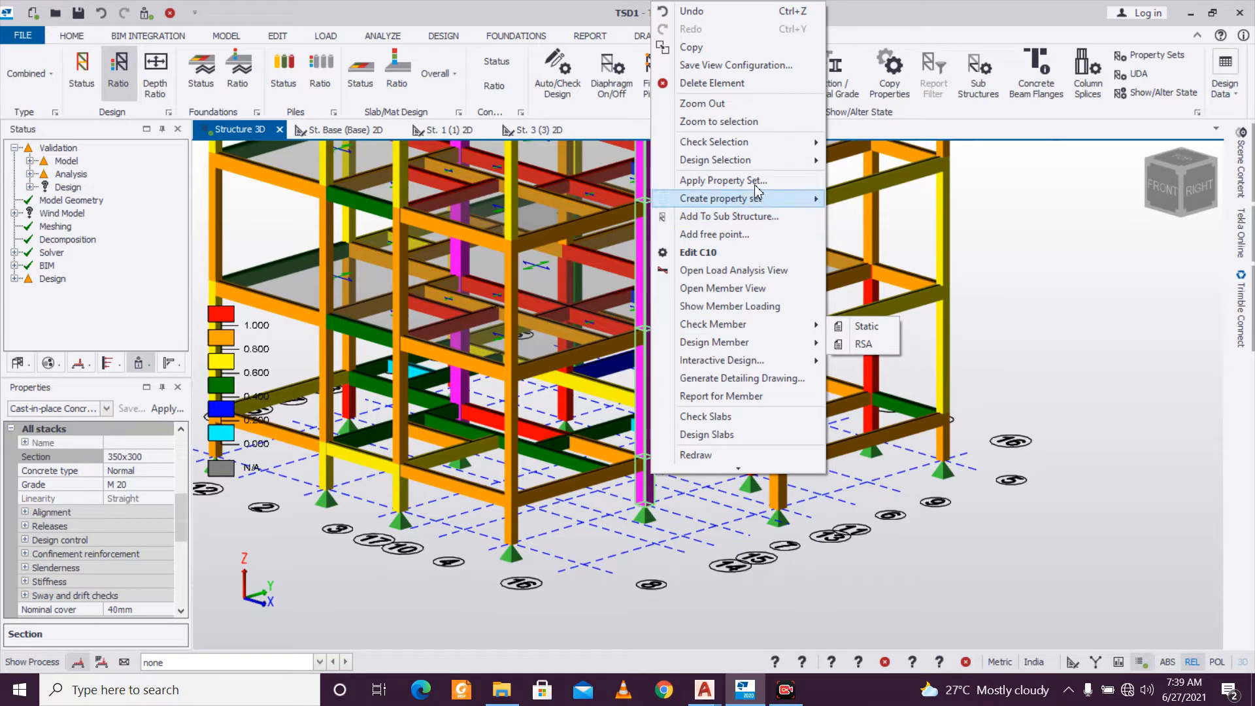
{"action": "left_click", "coordinate": [850, 164]}
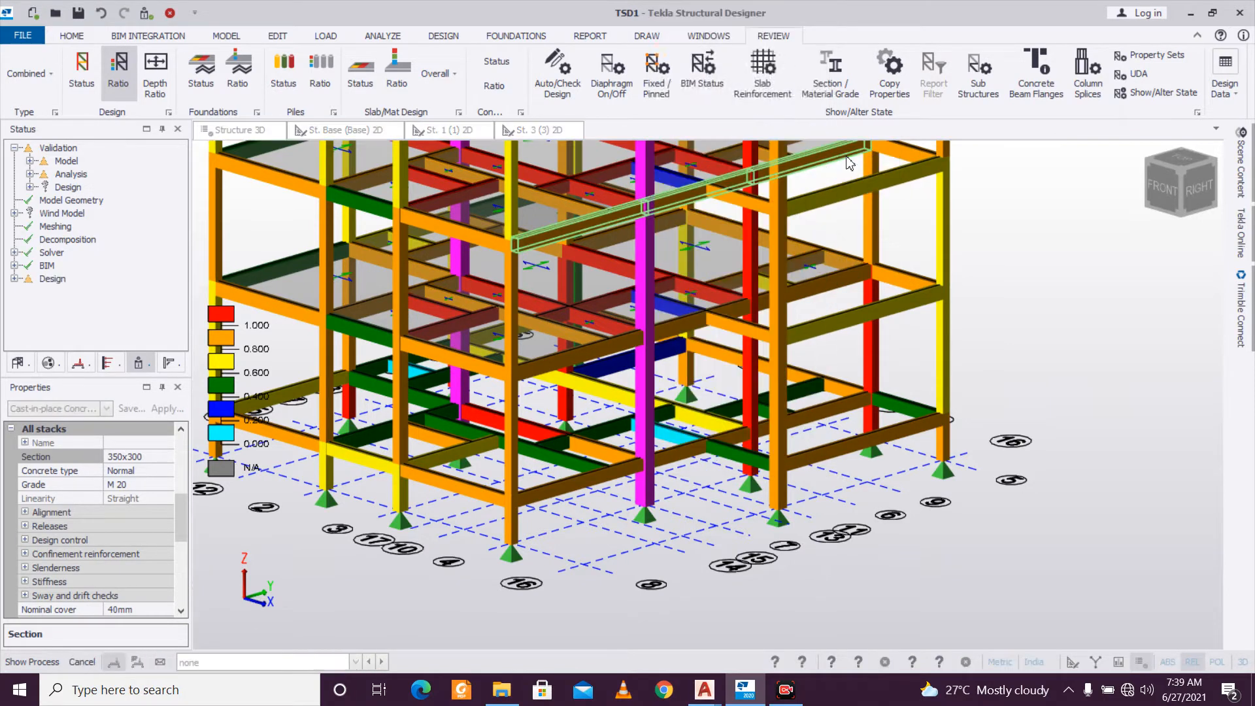
{"action": "mouse_move", "coordinate": [654, 419]}
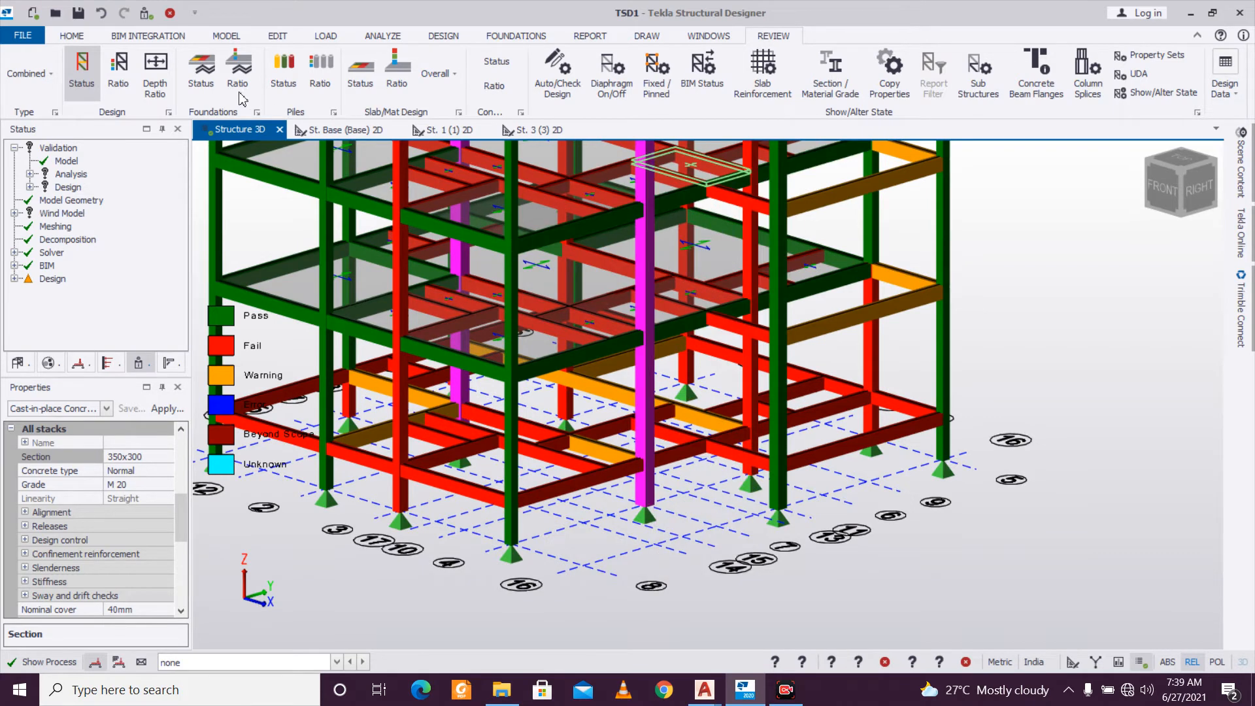
Display the member utilization ratios, clear the selection, and check the static ratios of columns C10 and C9.
{"action": "left_click", "coordinate": [119, 74]}
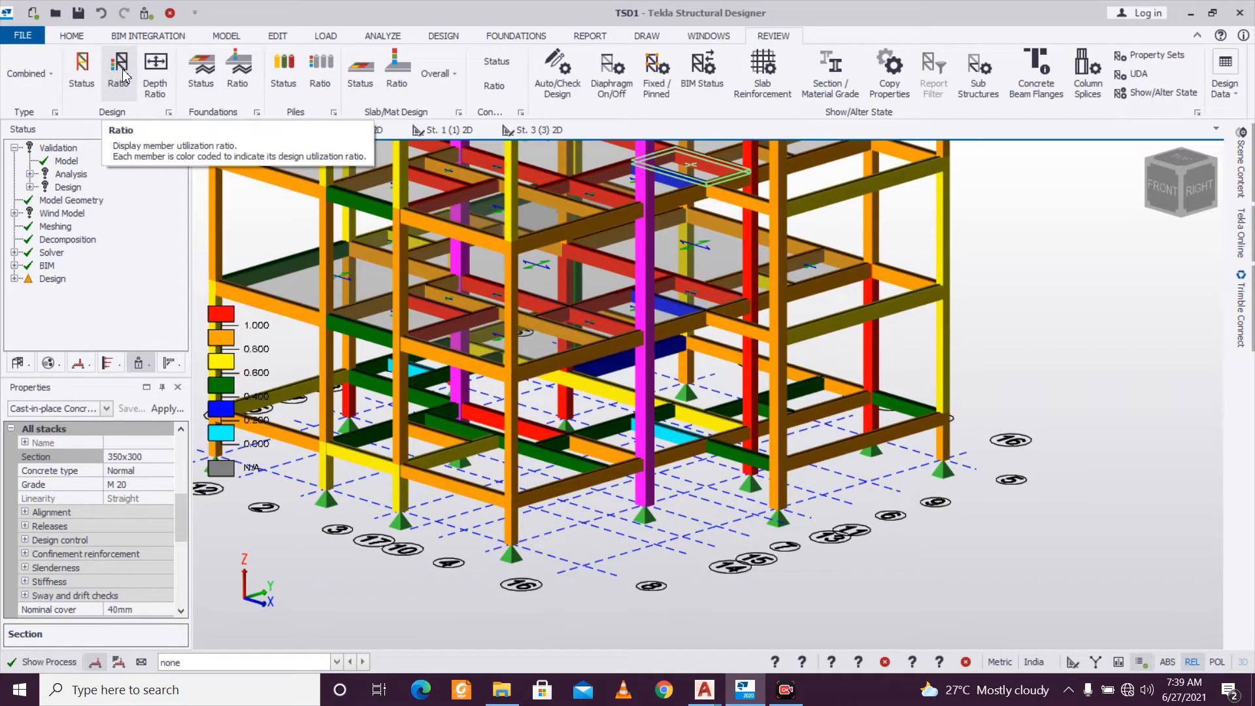
{"action": "key", "text": "Escape"}
{"action": "mouse_move", "coordinate": [633, 490]}
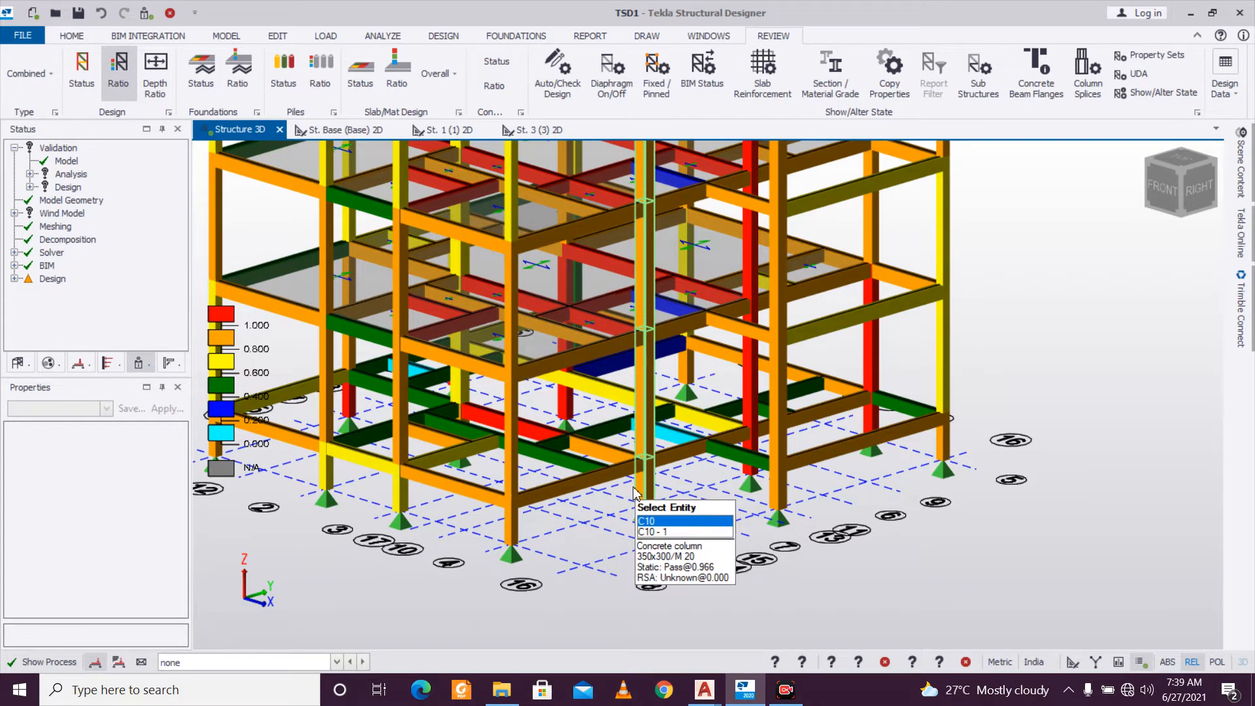
{"action": "mouse_move", "coordinate": [472, 400]}
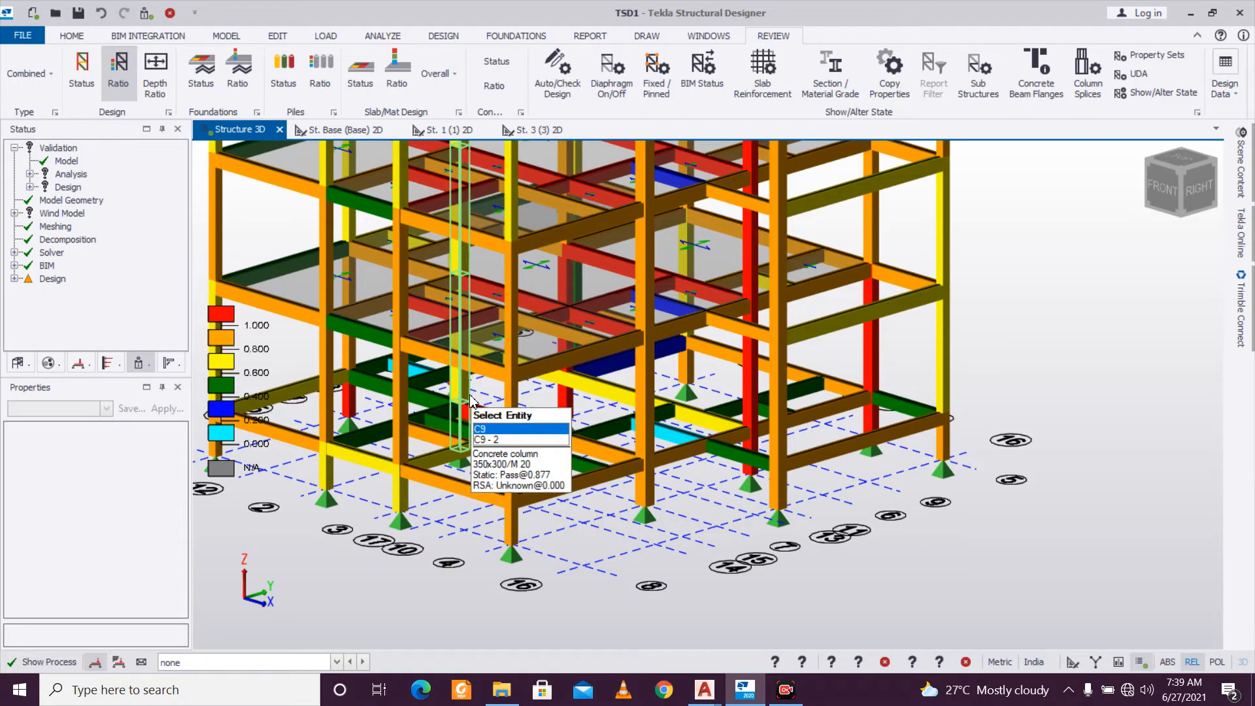
Run the static member design for column C10 with the 350x300 section and review its longitudinal bars summary.
{"action": "left_click", "coordinate": [651, 491]}
{"action": "right_click", "coordinate": [651, 494]}
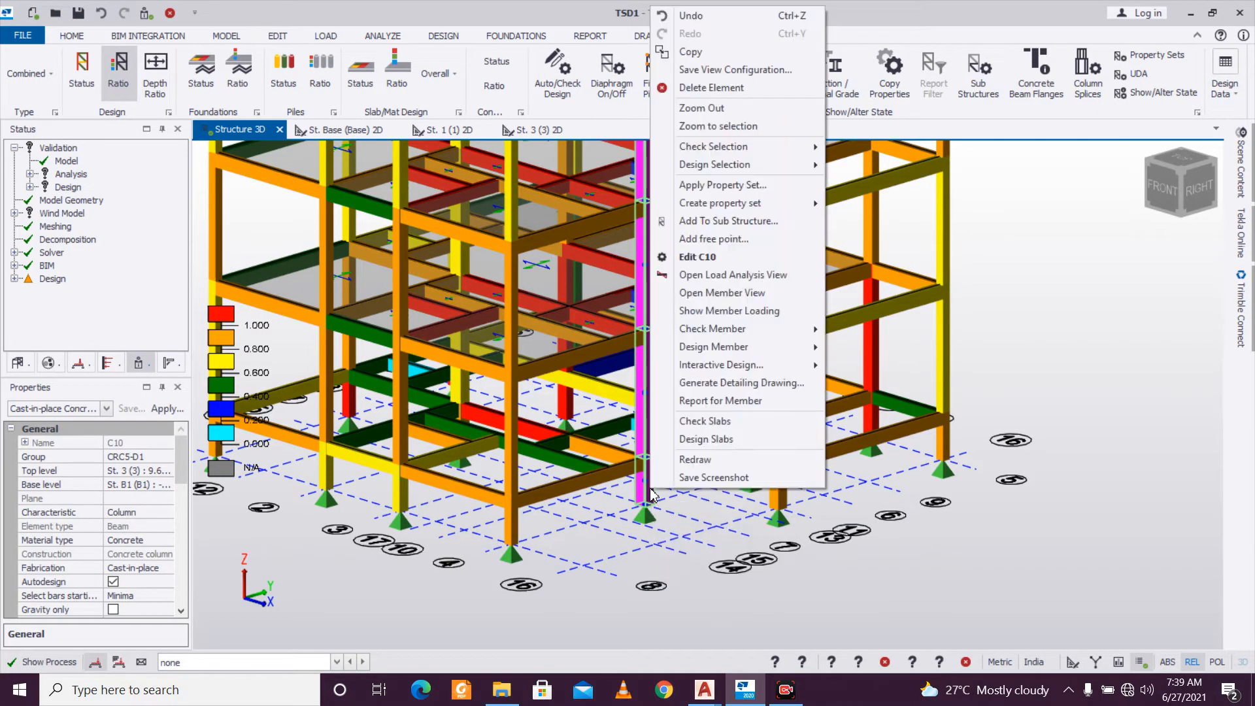
{"action": "mouse_move", "coordinate": [743, 364]}
{"action": "left_click", "coordinate": [854, 360]}
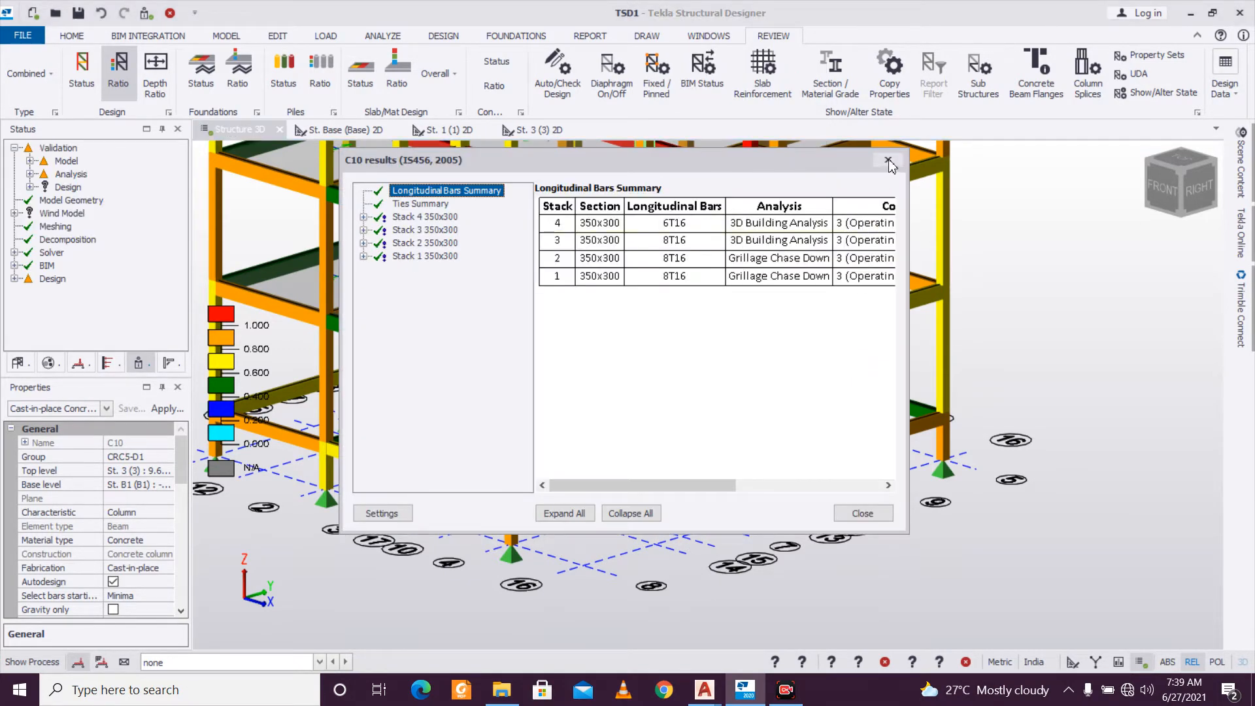
{"action": "left_click", "coordinate": [887, 160]}
Select column C9, run its static design with the 350x300 section, and review its longitudinal bars summary.
{"action": "mouse_move", "coordinate": [825, 523]}
{"action": "scroll", "coordinate": [826, 526], "scroll_direction": "up", "scroll_amount": 3}
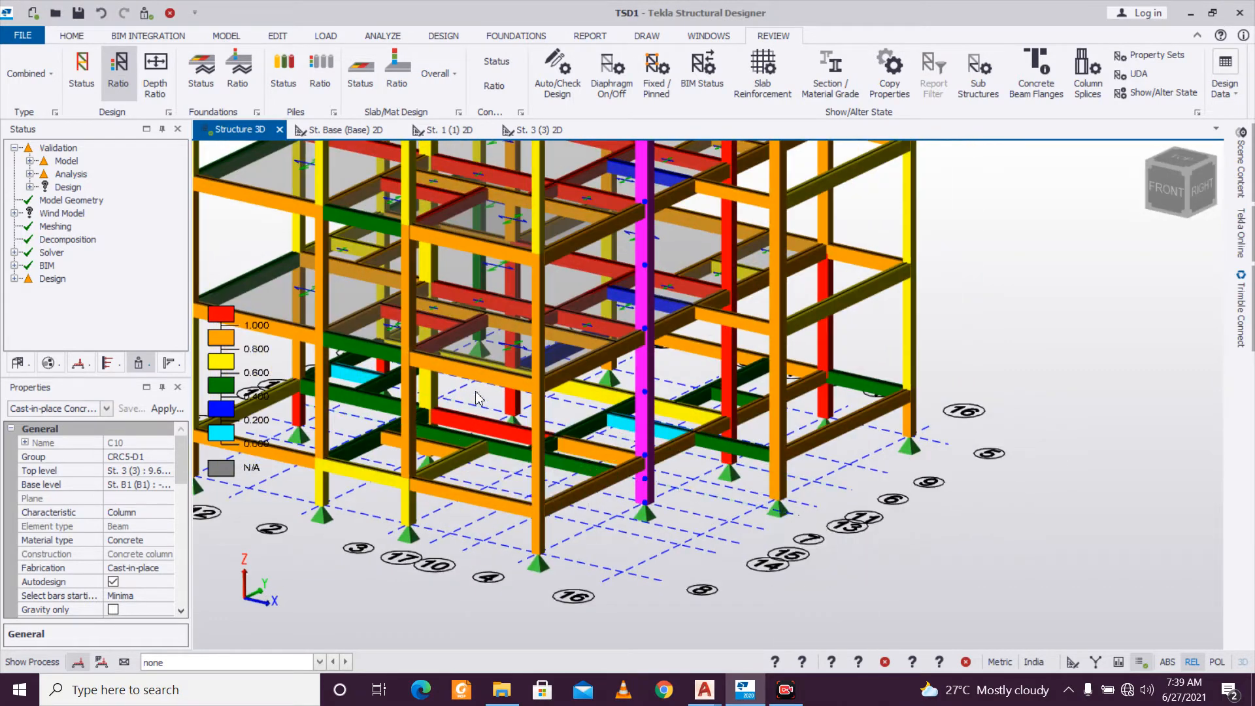
{"action": "left_click", "coordinate": [439, 393]}
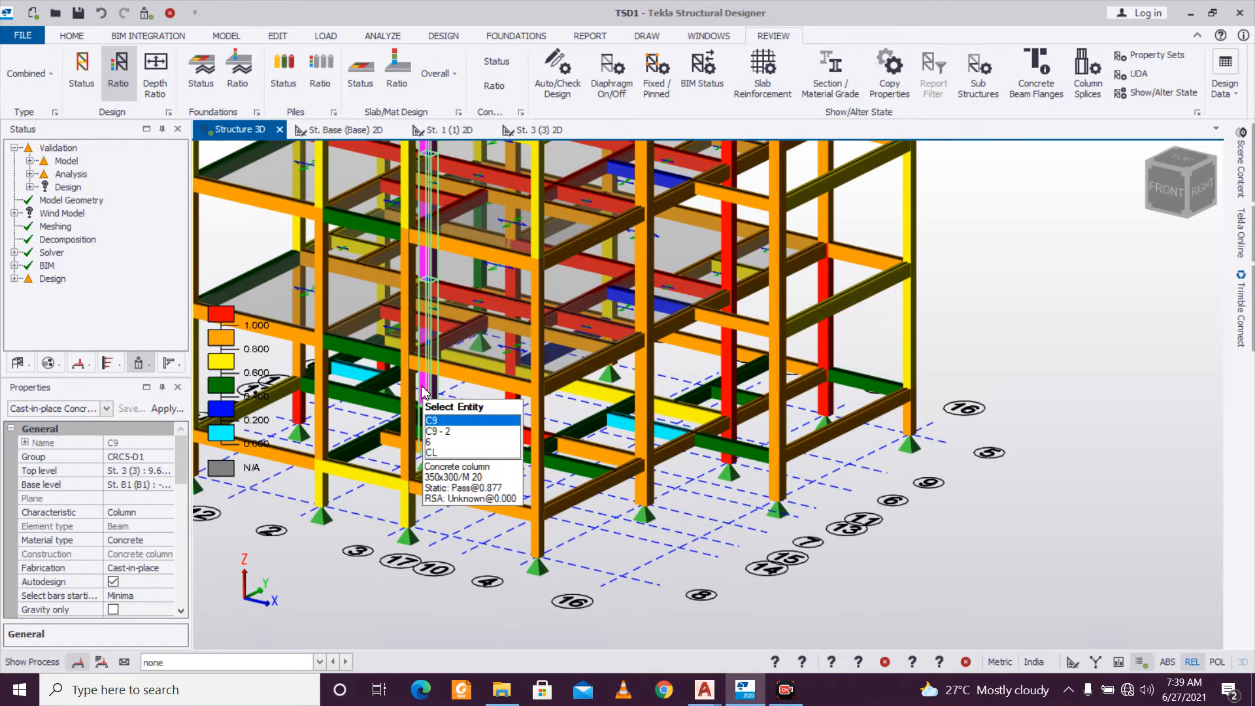
{"action": "right_click_drag", "start_coordinate": [421, 387], "coordinate": [428, 391]}
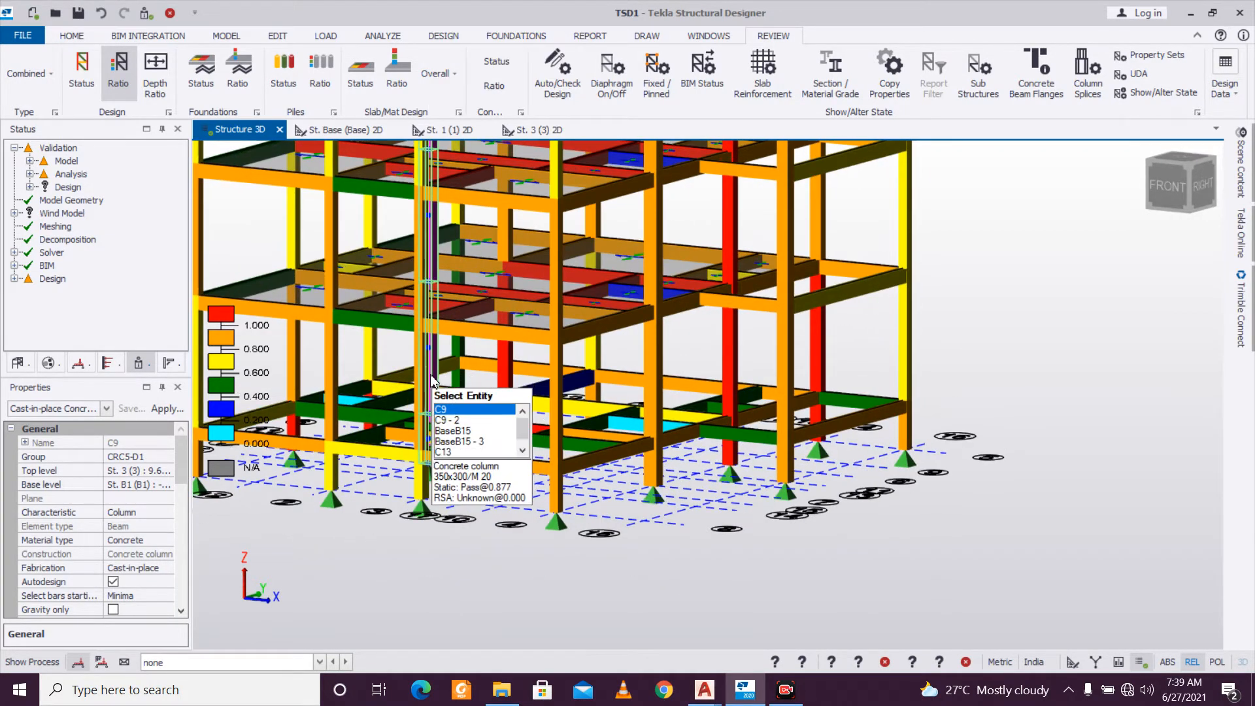
{"action": "right_click", "coordinate": [431, 379]}
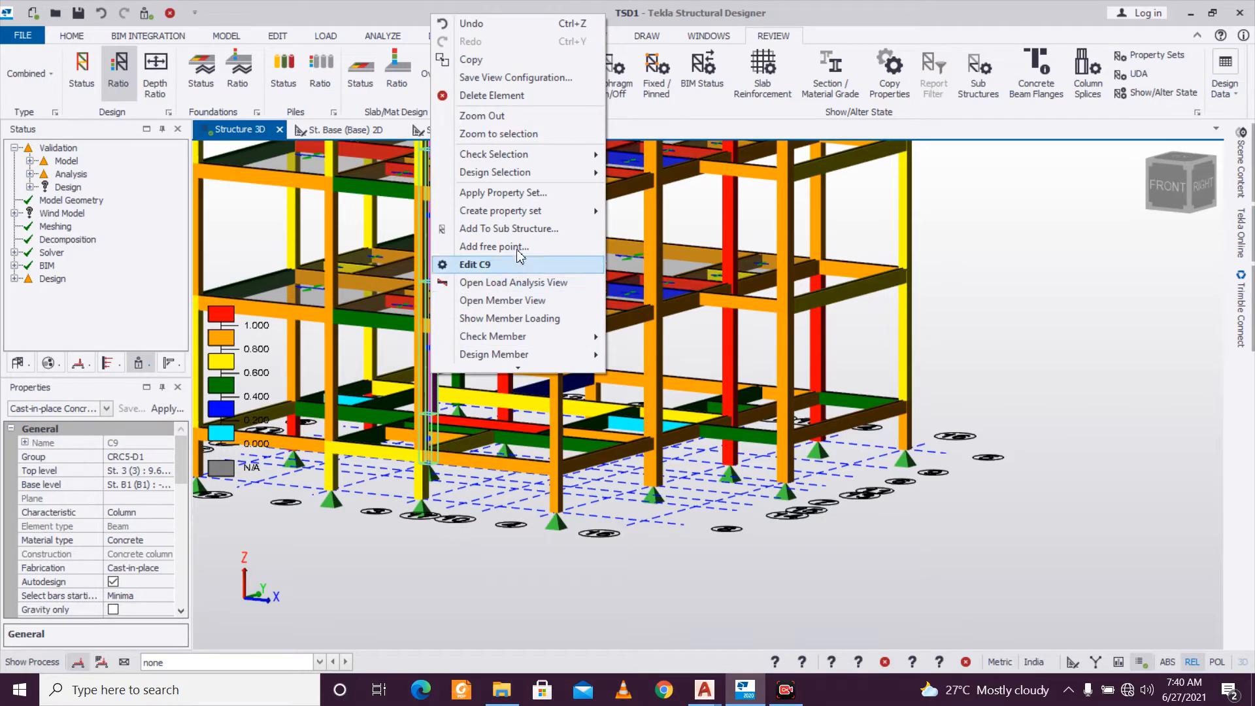
{"action": "mouse_move", "coordinate": [517, 171]}
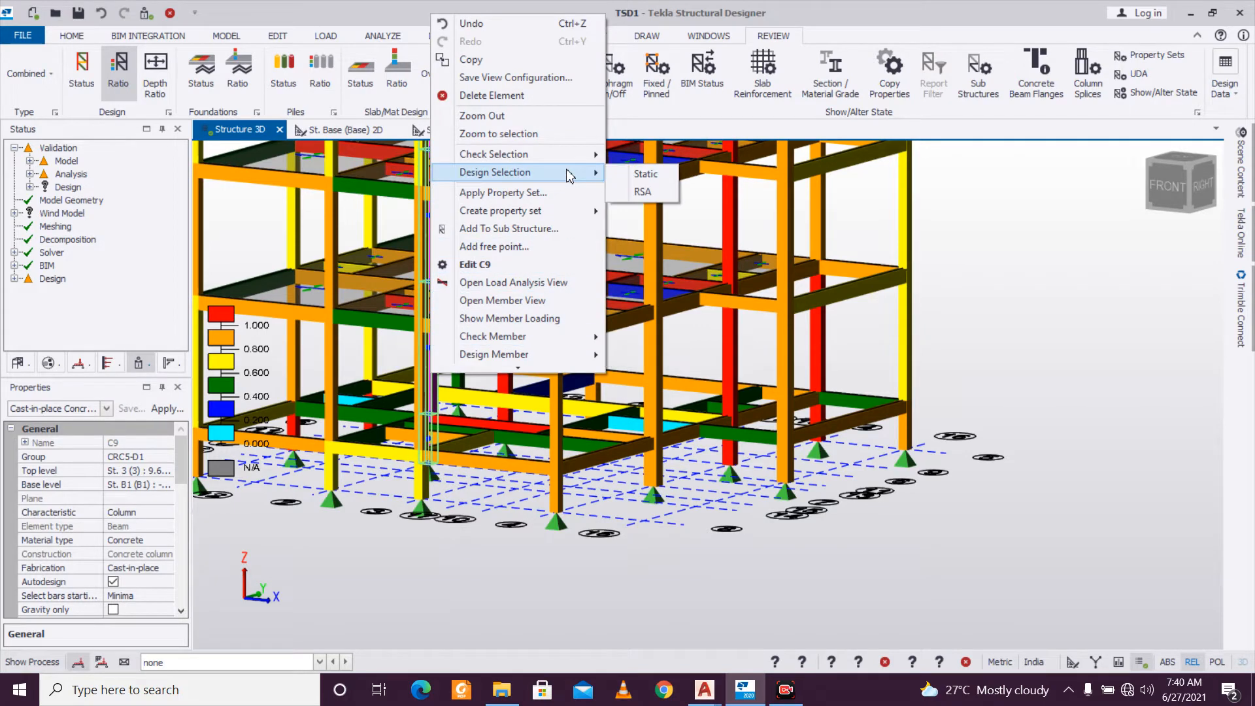
{"action": "left_click", "coordinate": [626, 170]}
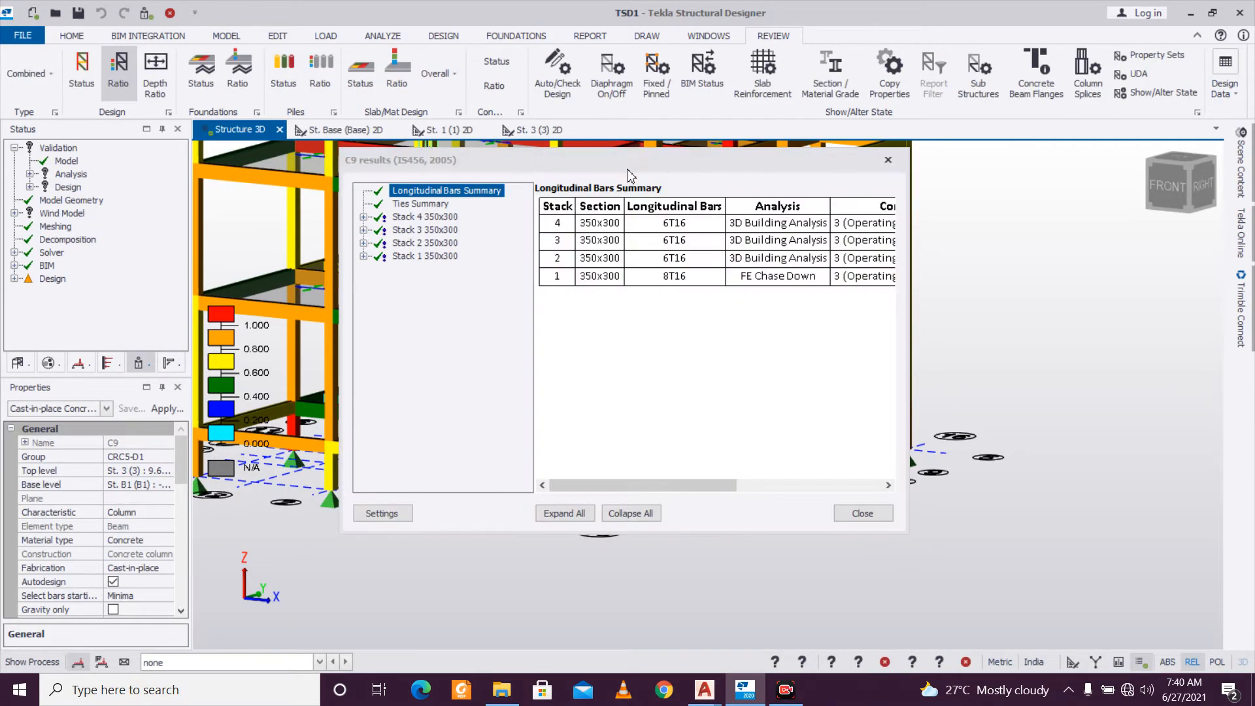
{"action": "left_click", "coordinate": [887, 161]}
Clear the selection and check column C10's static utilization ratio in the 3D structure.
{"action": "scroll", "coordinate": [509, 490], "scroll_direction": "up", "scroll_amount": 3}
{"action": "right_click_drag", "start_coordinate": [508, 490], "coordinate": [590, 482]}
{"action": "key", "text": "Escape"}
{"action": "scroll", "coordinate": [615, 552], "scroll_direction": "down", "scroll_amount": 2}
{"action": "scroll", "coordinate": [619, 551], "scroll_direction": "up", "scroll_amount": 1}
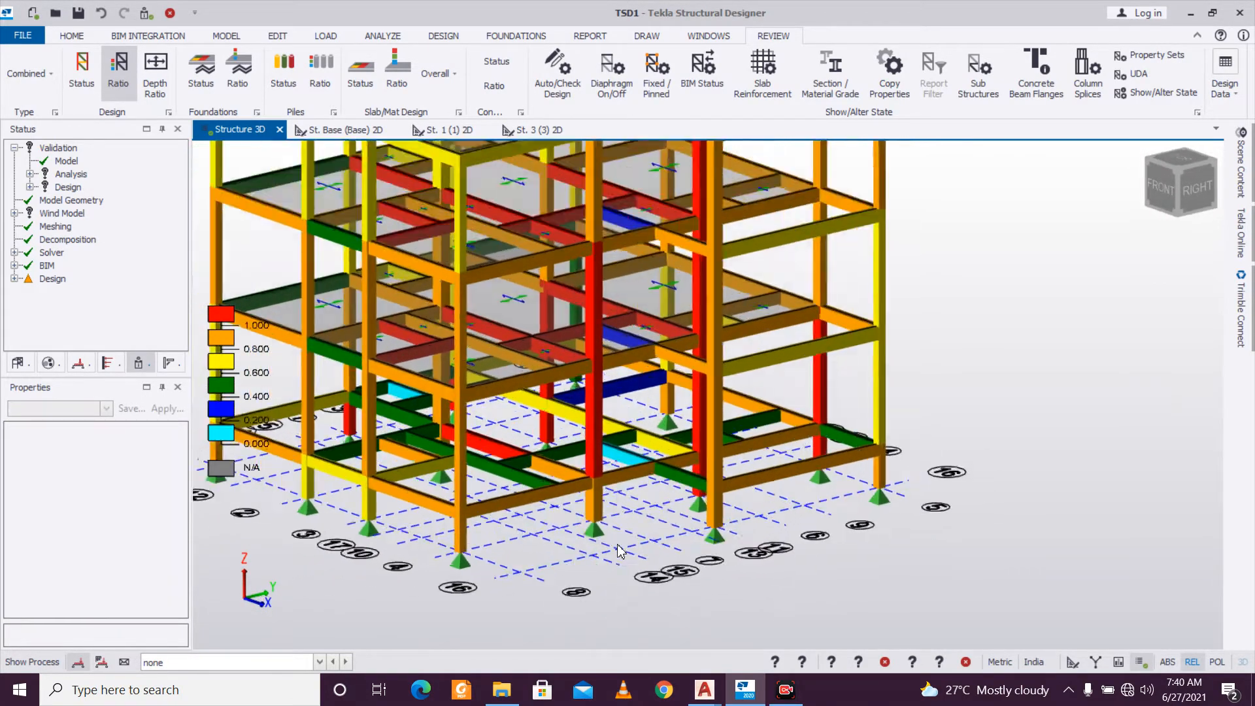
{"action": "scroll", "coordinate": [619, 551], "scroll_direction": "up", "scroll_amount": 2}
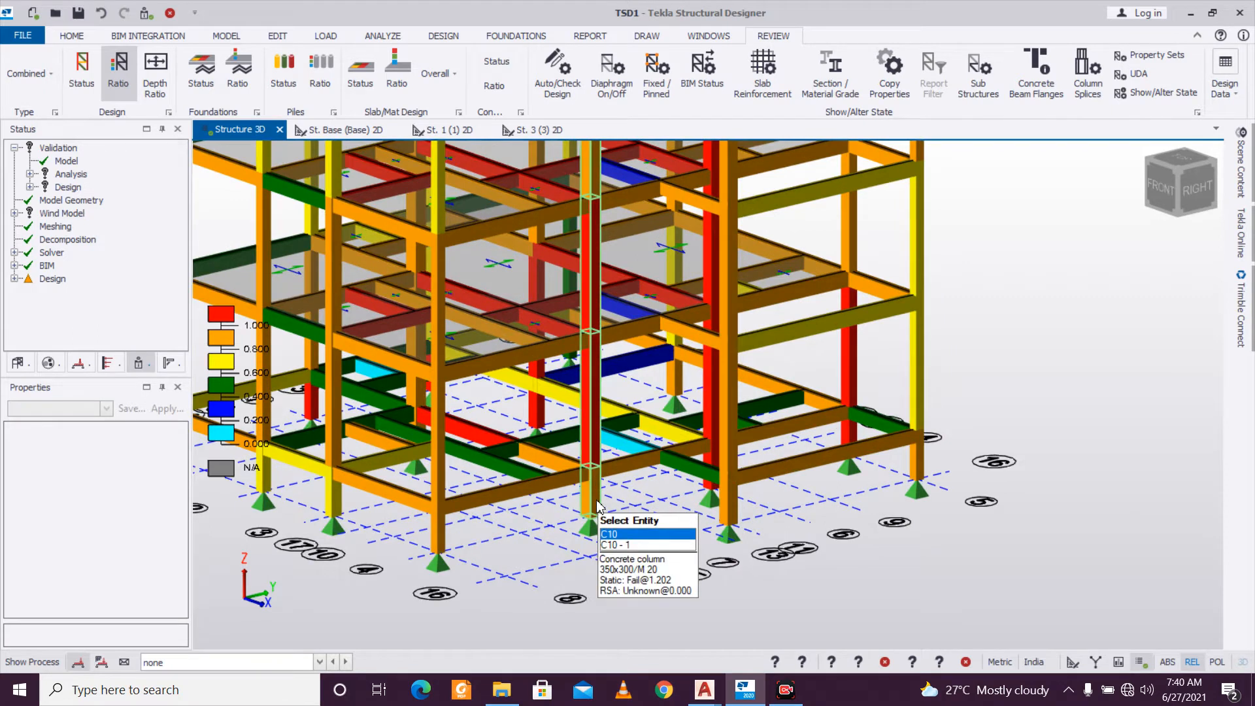
Check the breadth and depth of the section assigned to column C10, leaving it unedited and deselecting the column.
{"action": "left_click", "coordinate": [596, 505]}
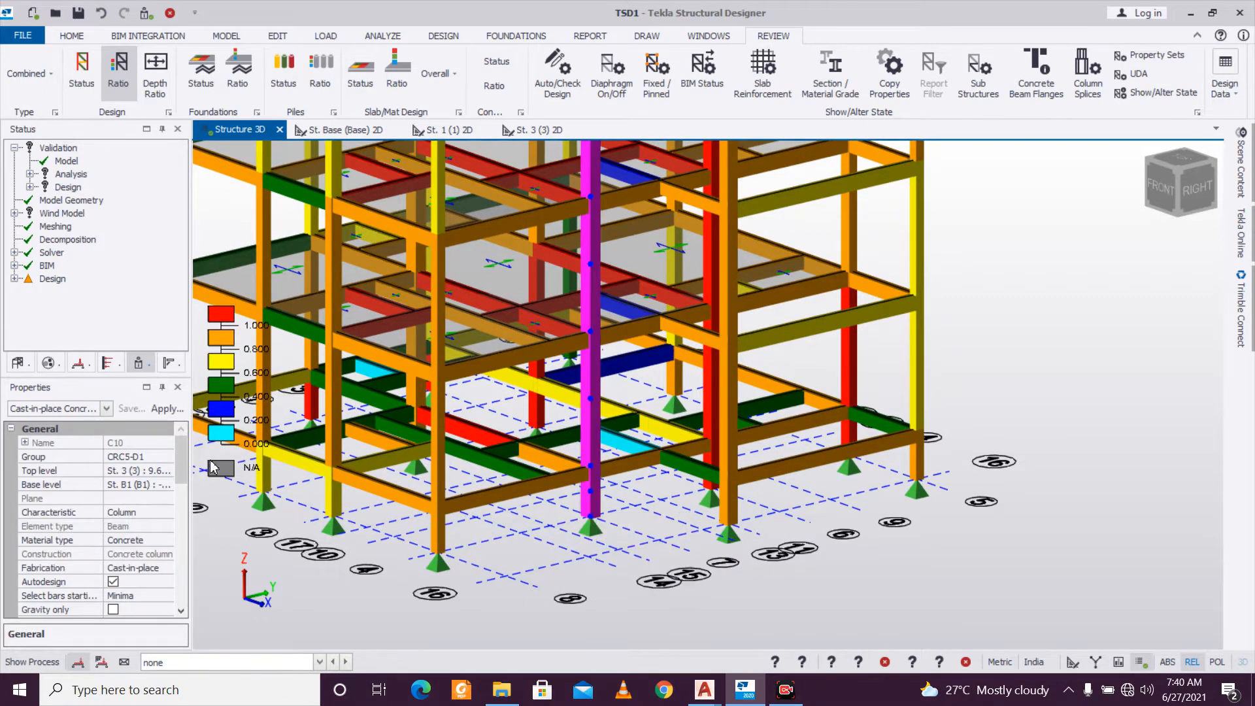
{"action": "scroll", "coordinate": [131, 516], "scroll_direction": "down", "scroll_amount": 5}
{"action": "left_click", "coordinate": [165, 515]}
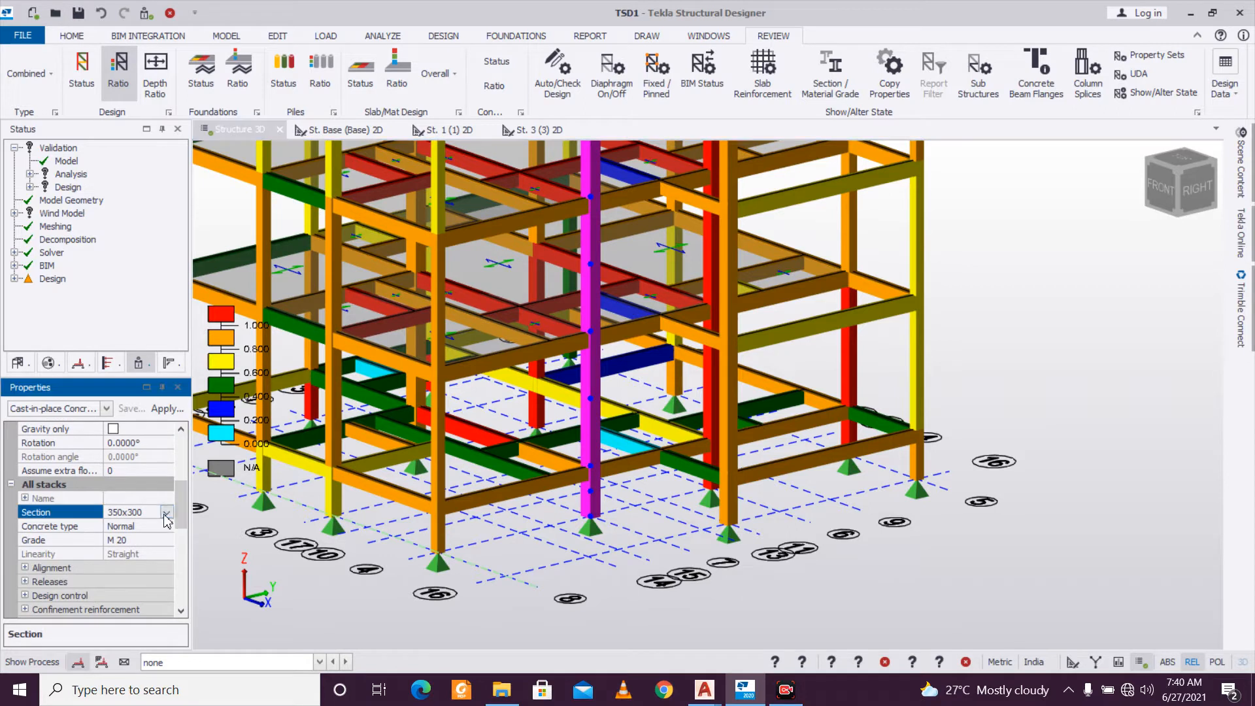
{"action": "left_click", "coordinate": [166, 513]}
{"action": "left_click", "coordinate": [145, 664]}
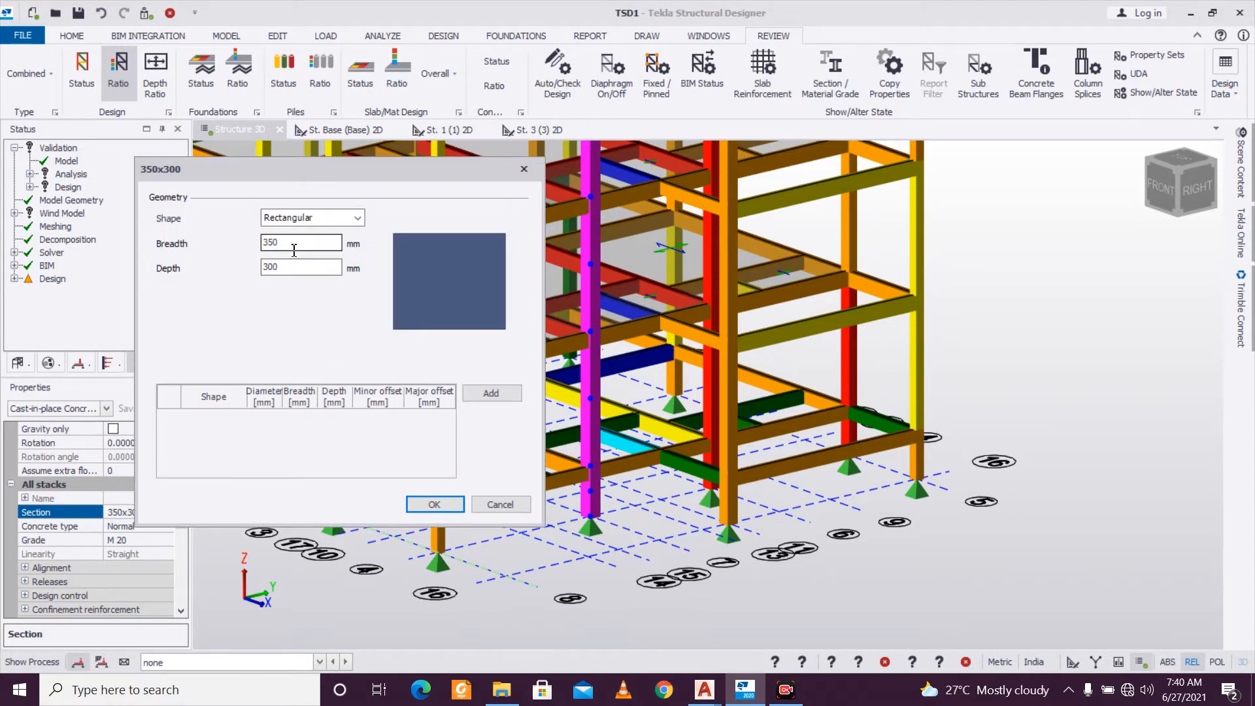
{"action": "left_click", "coordinate": [524, 169]}
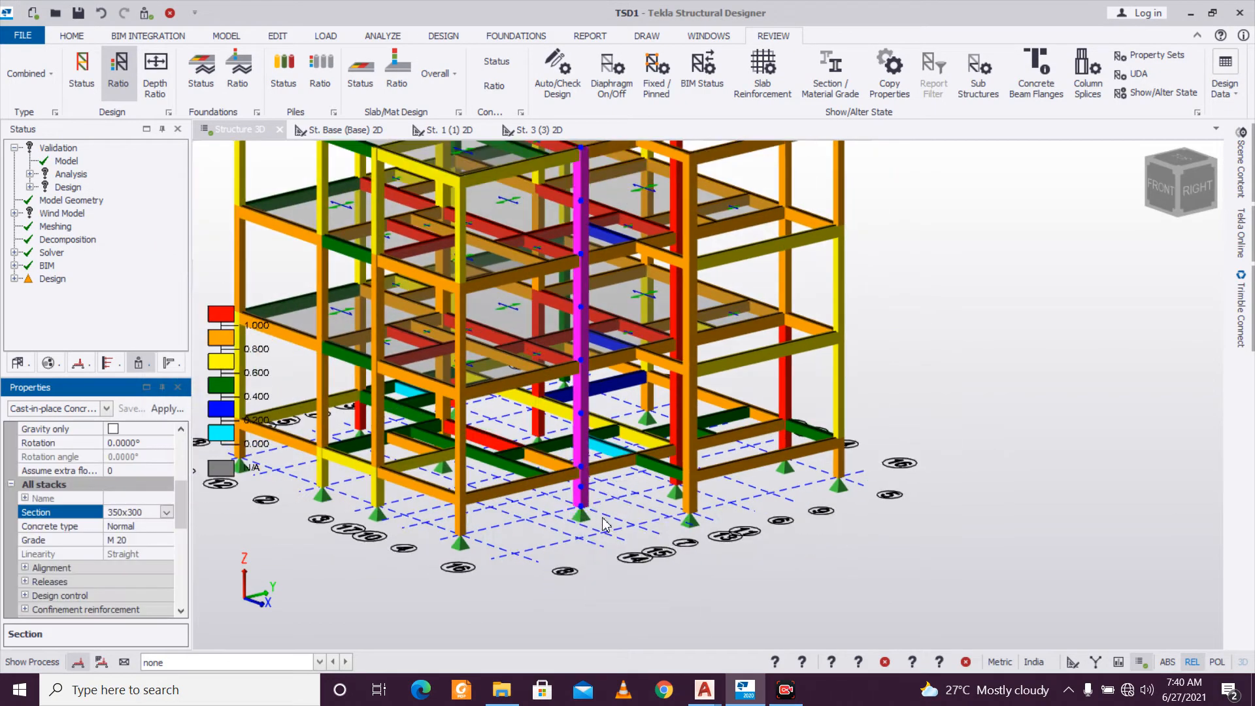
{"action": "left_click", "coordinate": [606, 525]}
{"action": "key", "text": "Escape"}
Run the static member design of column C2 and look through its longitudinal bars summary.
{"action": "right_click_drag", "start_coordinate": [614, 519], "coordinate": [388, 507]}
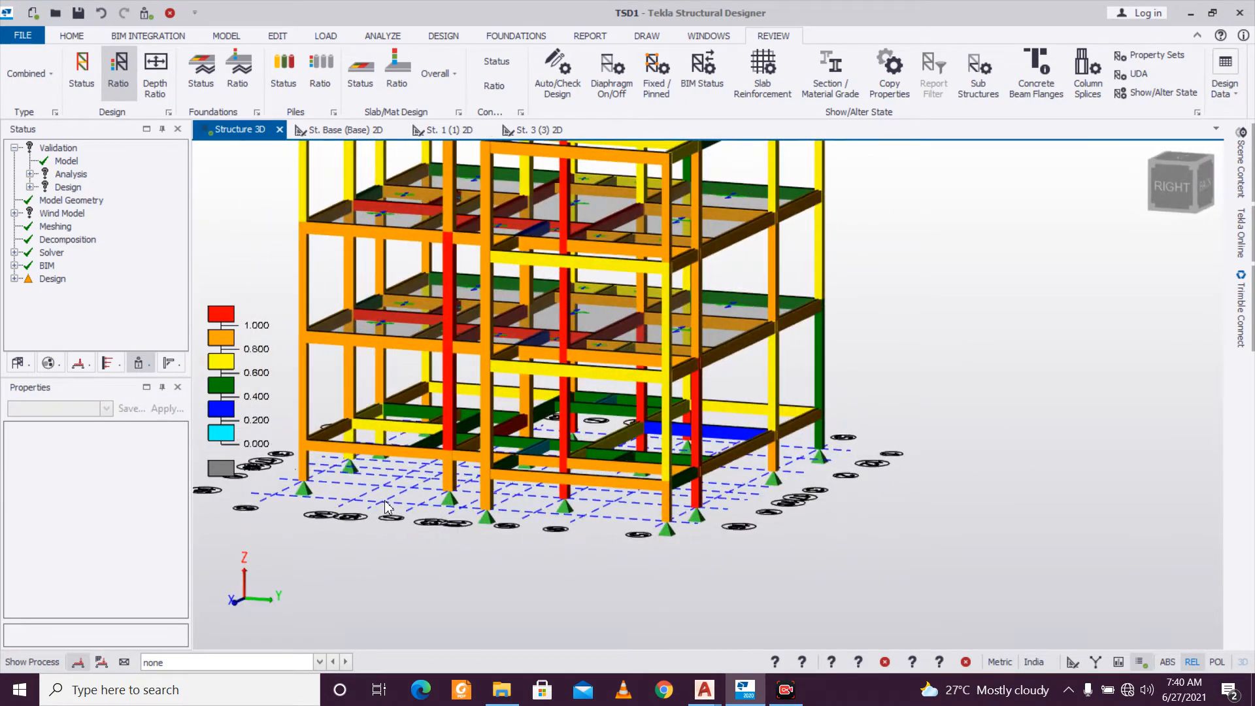
{"action": "scroll", "coordinate": [388, 507], "scroll_direction": "up", "scroll_amount": 3}
{"action": "right_click_drag", "start_coordinate": [671, 420], "coordinate": [340, 442]}
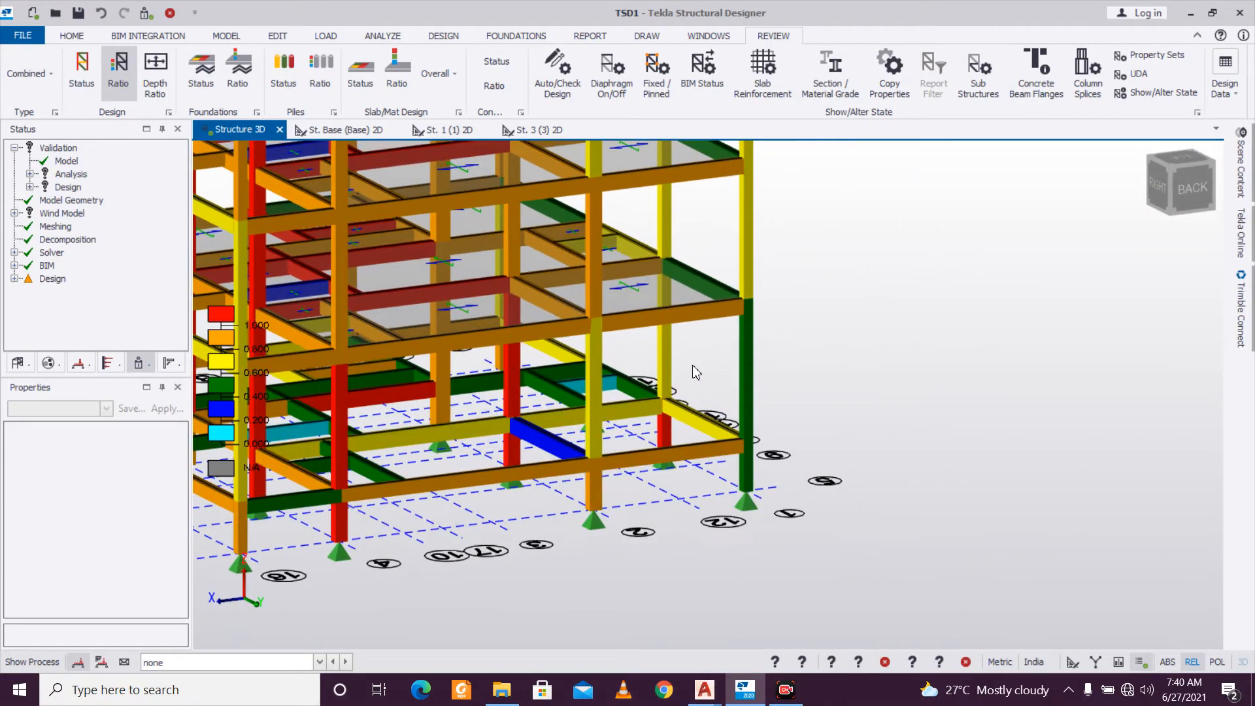
{"action": "left_click", "coordinate": [667, 370]}
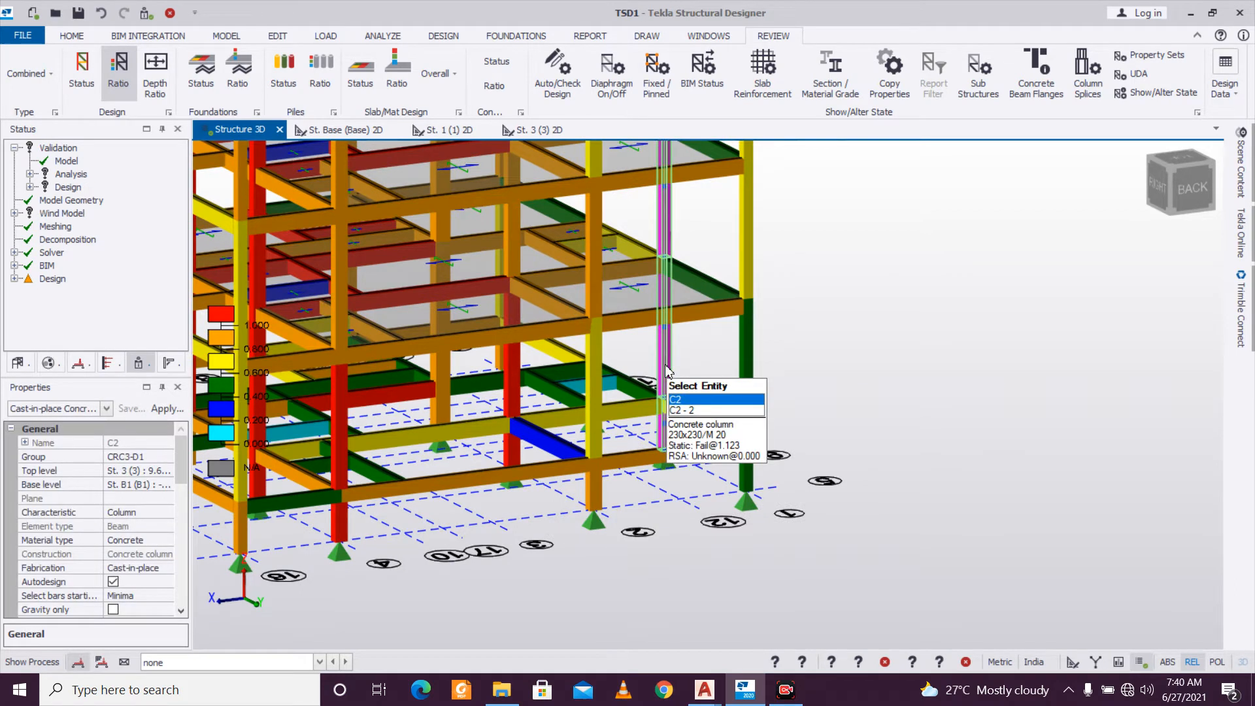
{"action": "right_click", "coordinate": [666, 371]}
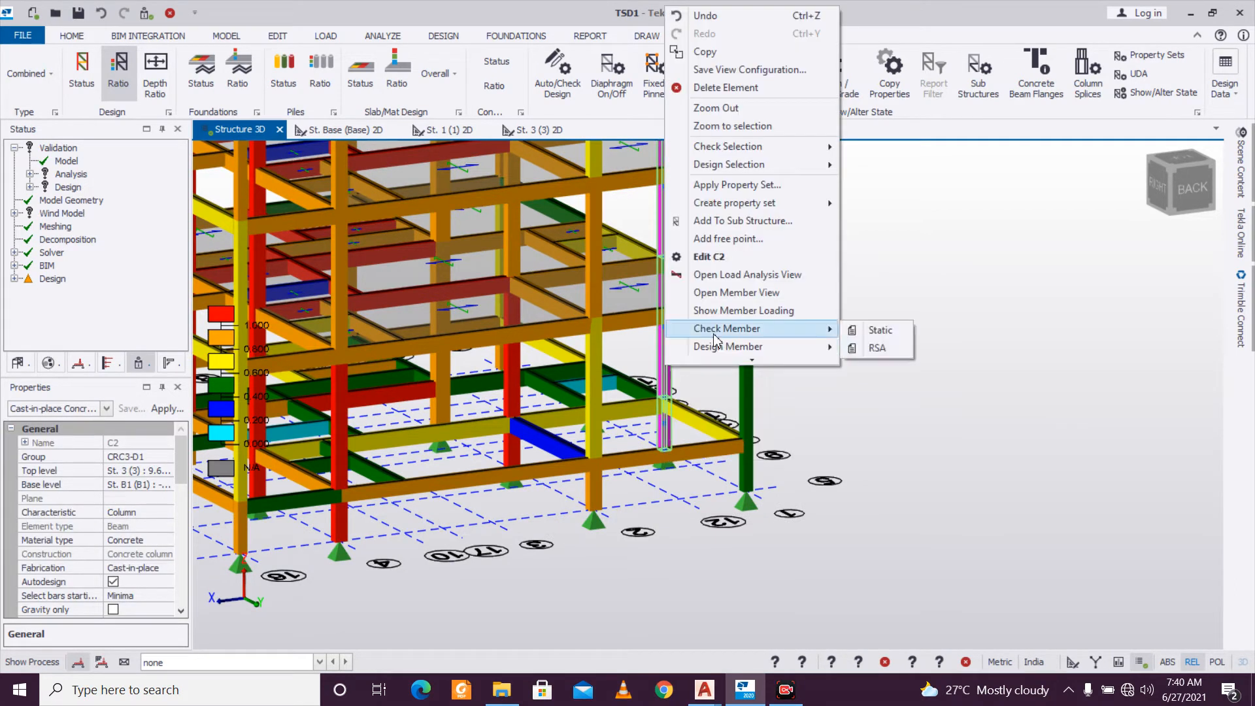
{"action": "left_click", "coordinate": [863, 352]}
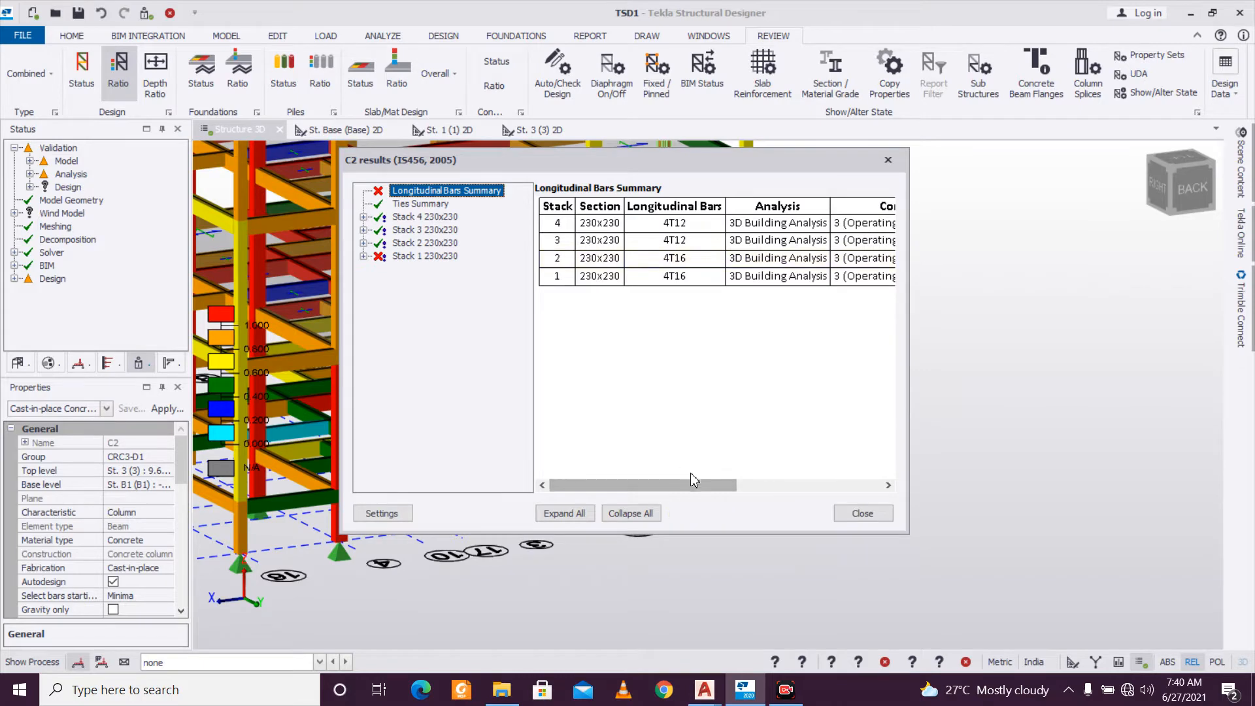
{"action": "mouse_move", "coordinate": [693, 491]}
{"action": "left_mouse_down"}
{"action": "mouse_move", "coordinate": [861, 486]}
{"action": "mouse_move", "coordinate": [681, 503]}
{"action": "left_mouse_up"}
{"action": "left_click", "coordinate": [885, 161]}
Run the static member design of corner column C11 and review the ratio and status of each stack.
{"action": "right_click_drag", "start_coordinate": [908, 346], "coordinate": [460, 487]}
{"action": "mouse_move", "coordinate": [832, 535]}
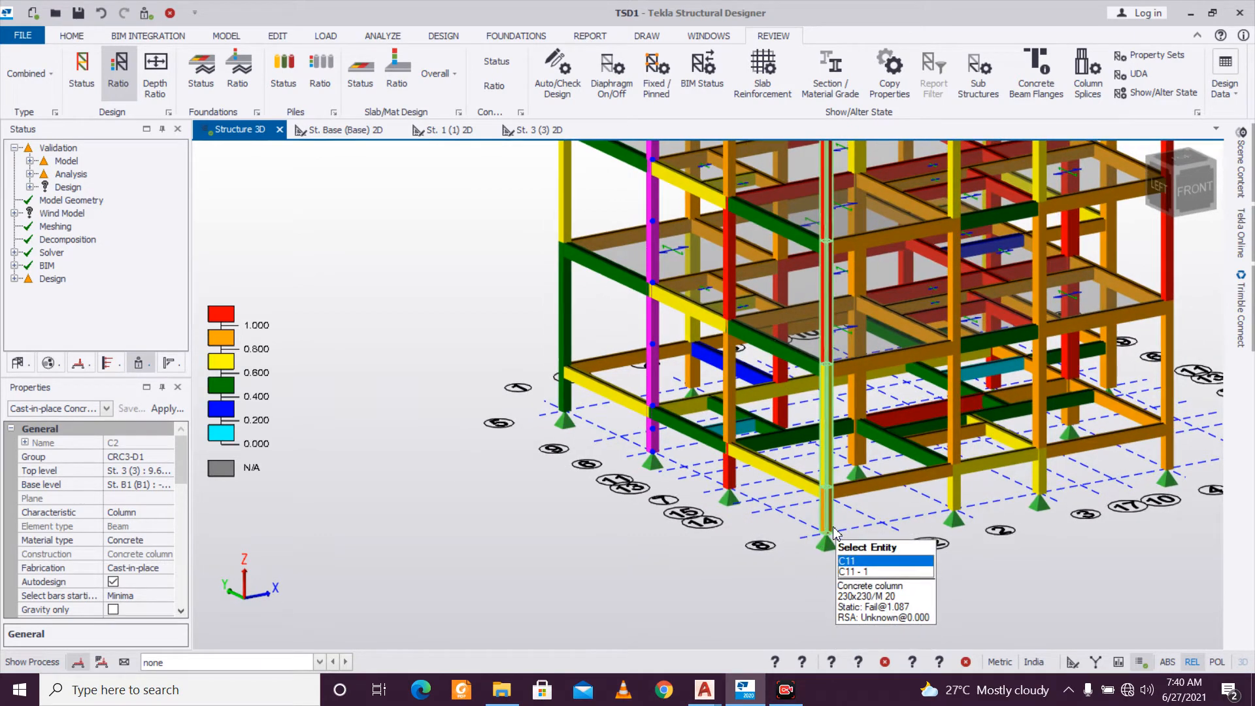
{"action": "left_click", "coordinate": [833, 531]}
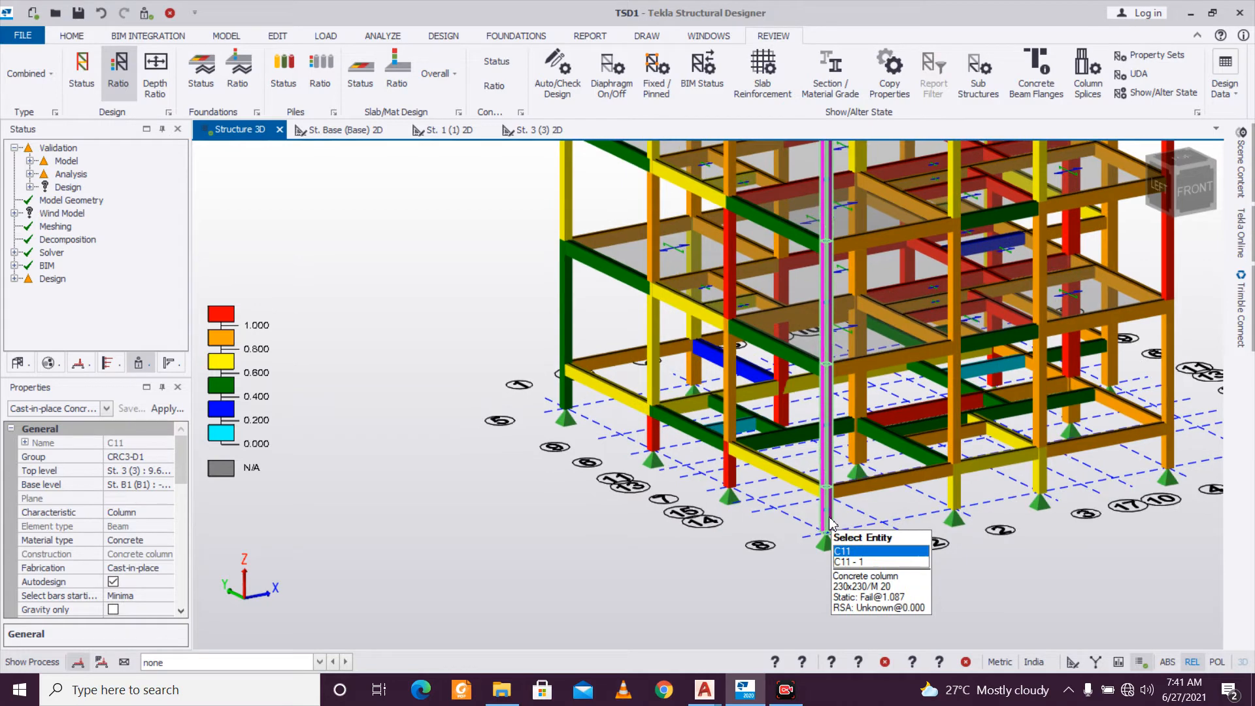
{"action": "right_click", "coordinate": [827, 451]}
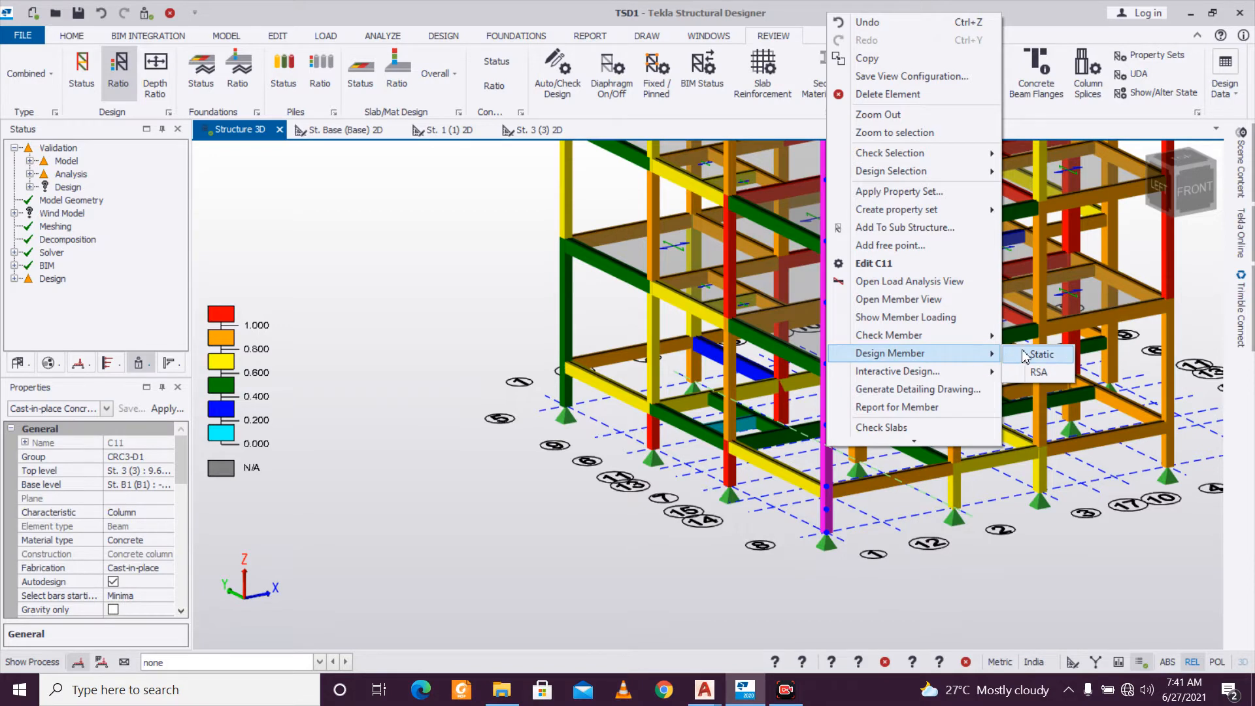
{"action": "left_click", "coordinate": [1024, 355]}
{"action": "left_click_drag", "start_coordinate": [716, 485], "coordinate": [861, 484]}
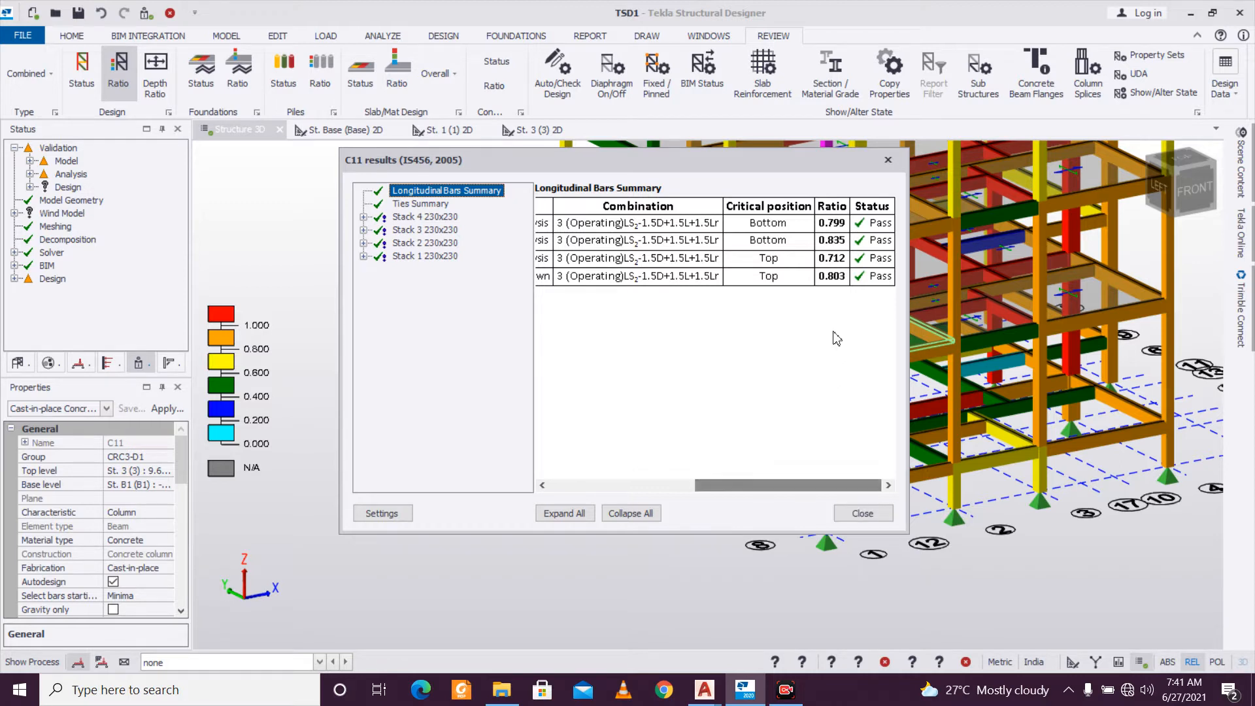
{"action": "left_click", "coordinate": [889, 161]}
Repeat the static member design of column C2 and review the ratio and status of each stack.
{"action": "right_click_drag", "start_coordinate": [560, 413], "coordinate": [594, 429]}
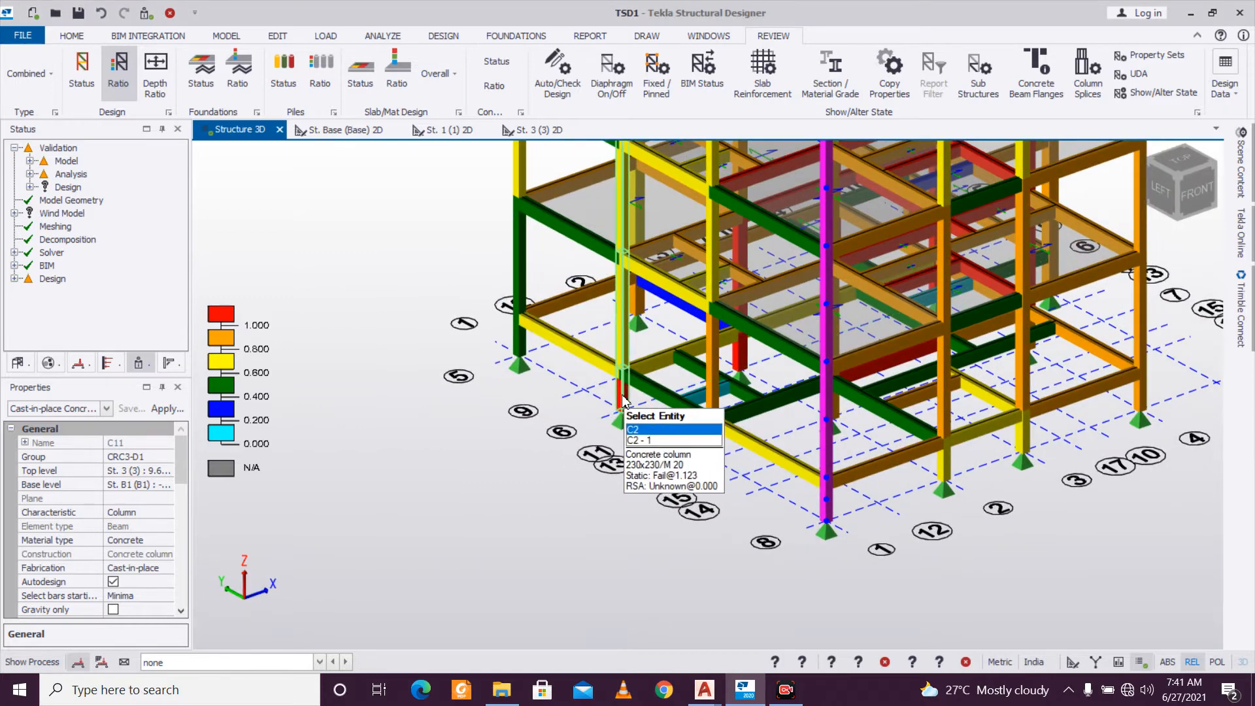
{"action": "left_click", "coordinate": [623, 400]}
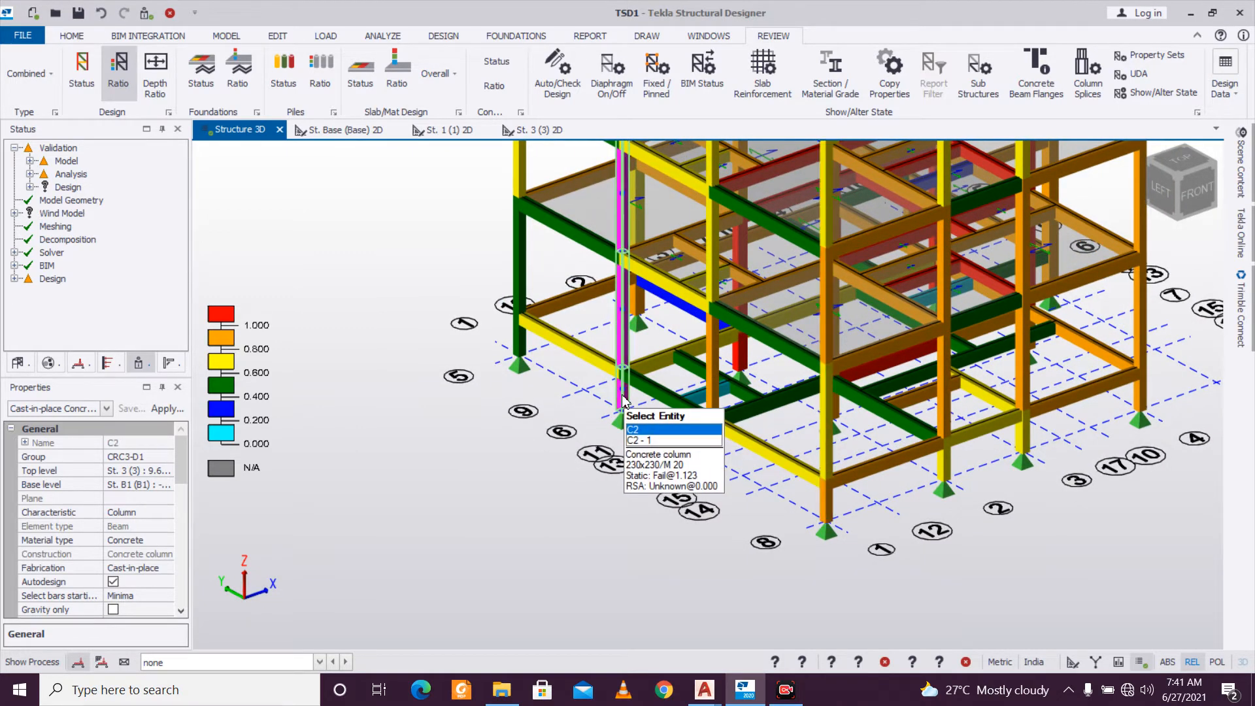
{"action": "right_click", "coordinate": [623, 400]}
{"action": "left_click", "coordinate": [825, 359]}
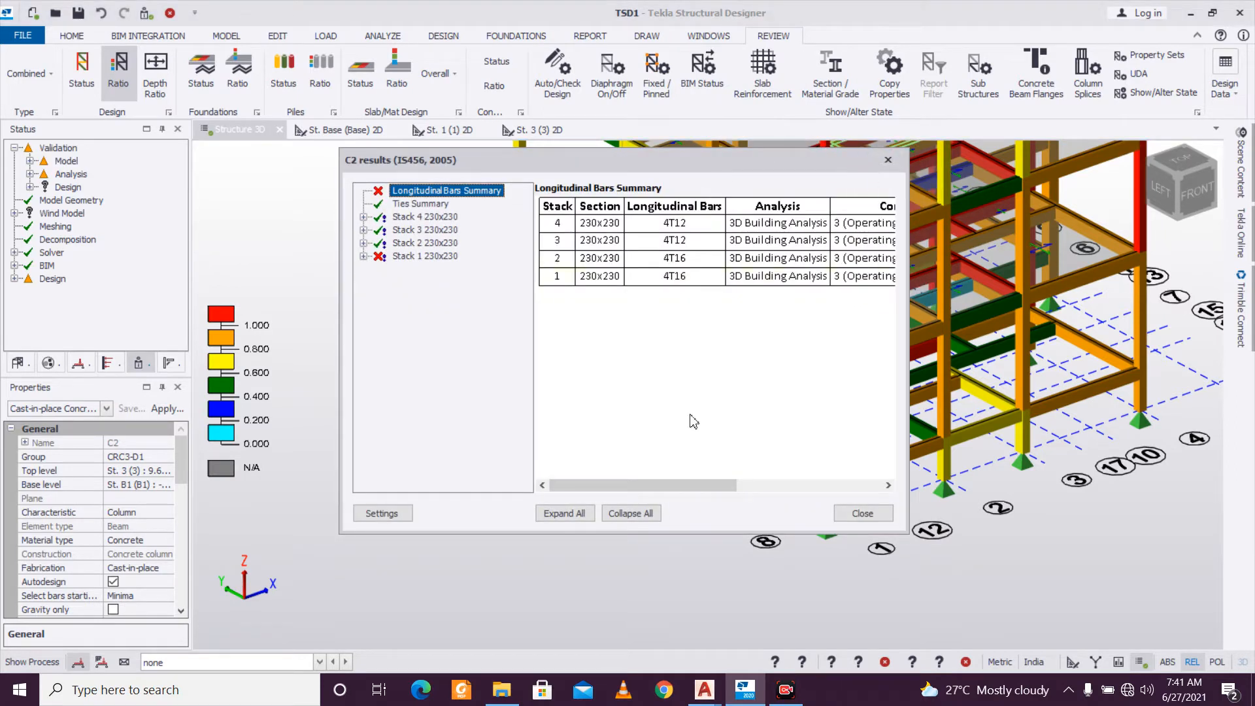
{"action": "left_click_drag", "start_coordinate": [707, 490], "coordinate": [883, 503]}
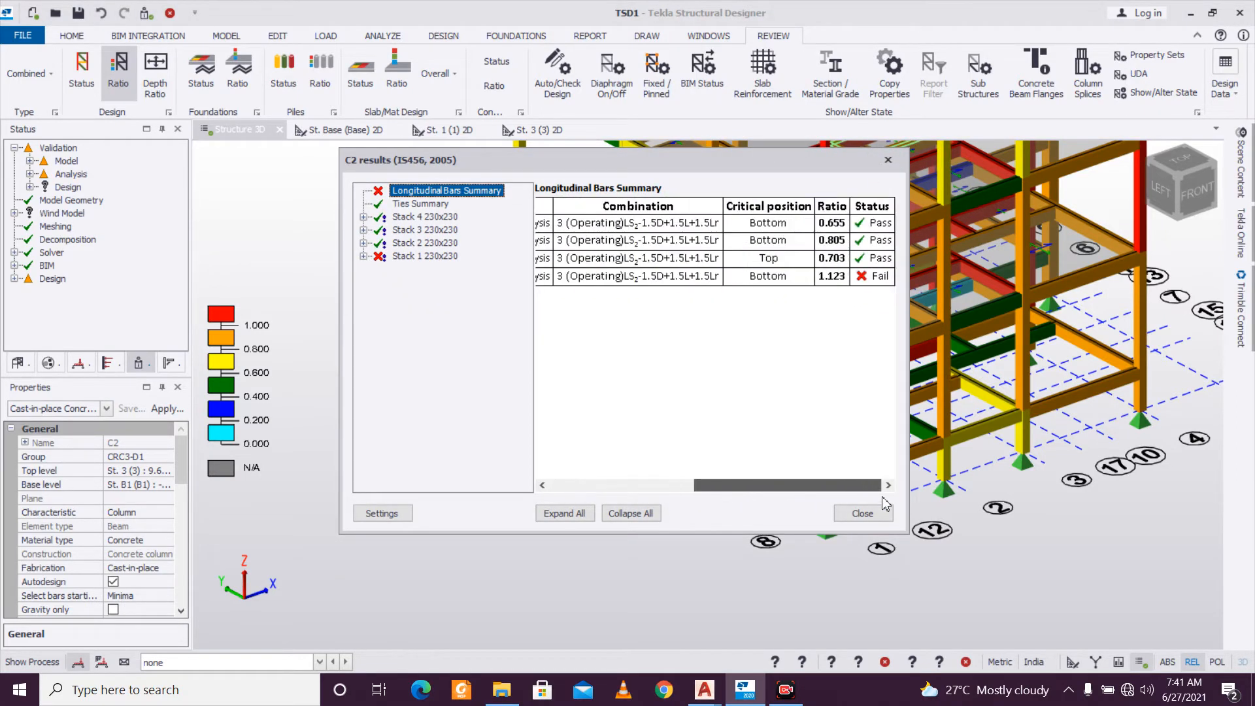
{"action": "left_click_drag", "start_coordinate": [883, 404], "coordinate": [884, 284]}
{"action": "left_click", "coordinate": [886, 161]}
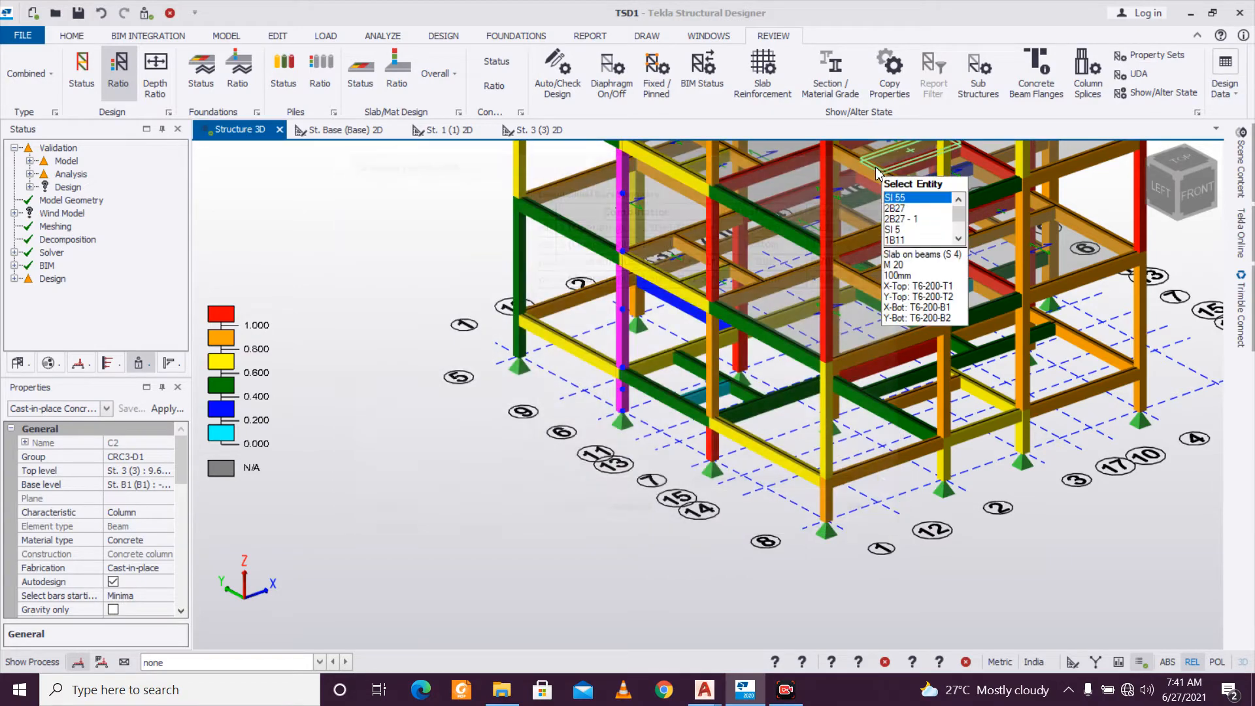
Switch to AutoCAD and bring up the Centerline dwg Metric drawing in a maximized window.
{"action": "right_click_drag", "start_coordinate": [594, 418], "coordinate": [673, 457]}
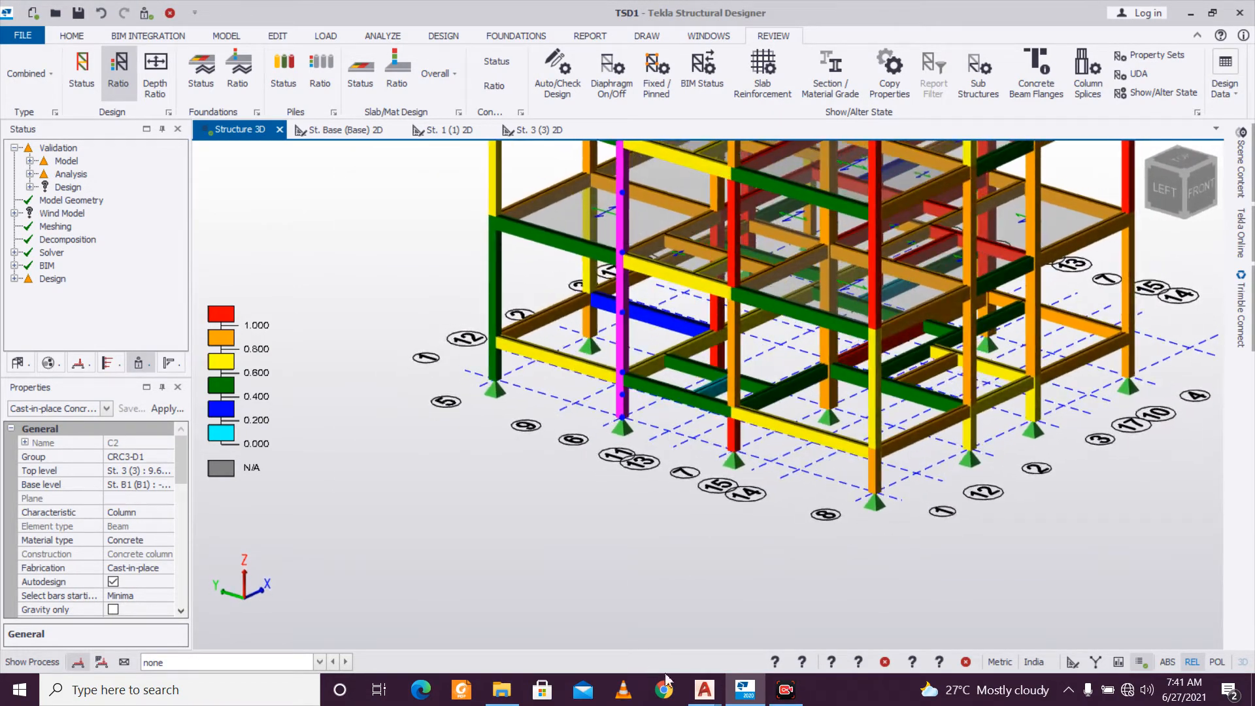
{"action": "mouse_move", "coordinate": [722, 697]}
{"action": "left_click", "coordinate": [702, 621]}
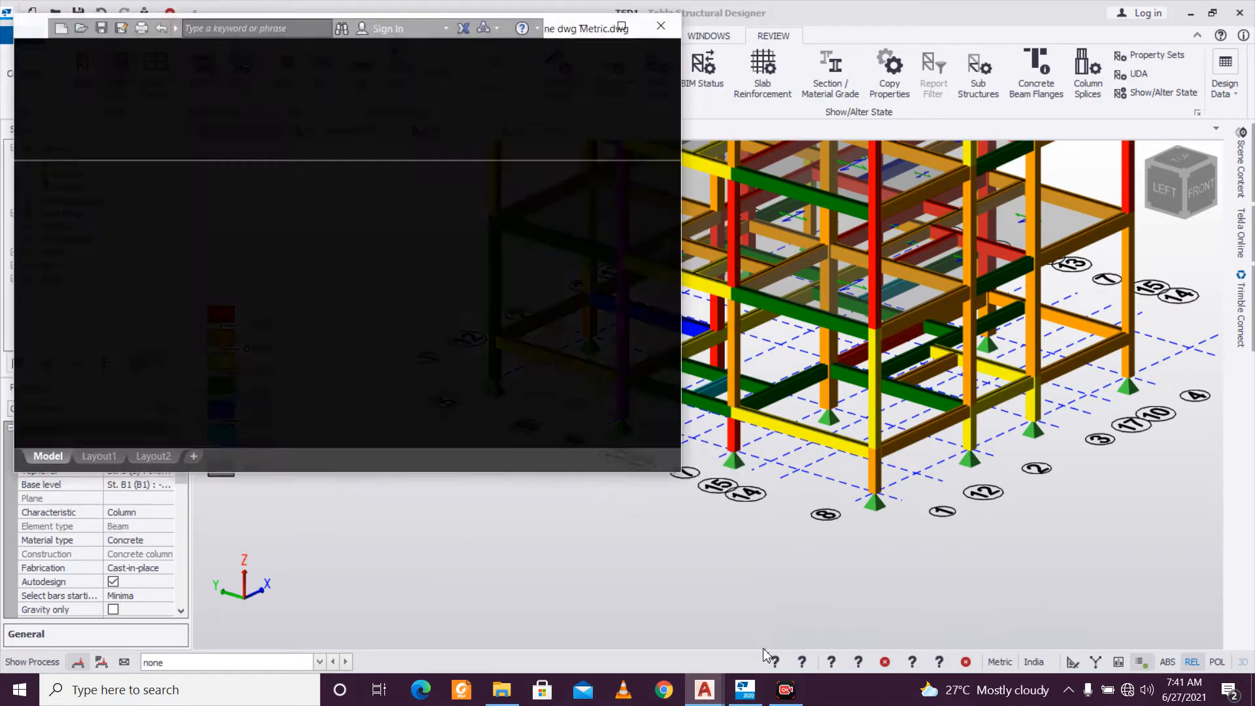
{"action": "left_click", "coordinate": [608, 72]}
{"action": "left_click", "coordinate": [599, 15]}
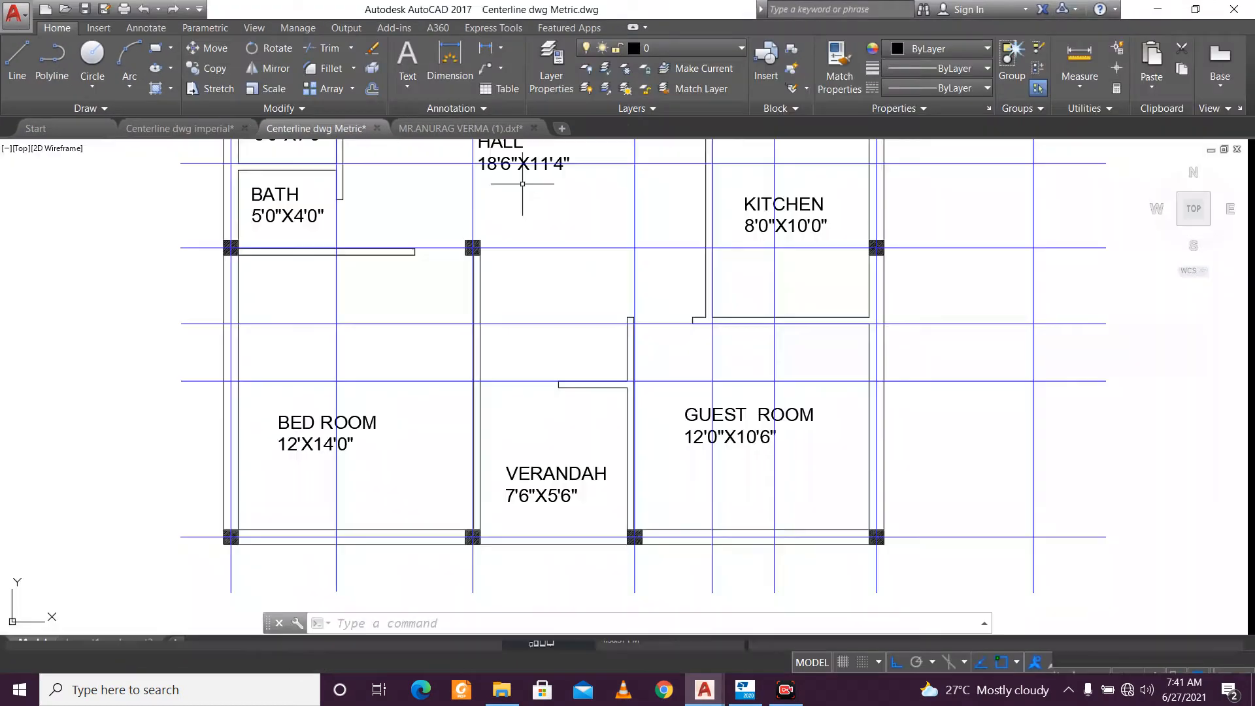
Add a horizontal linear dimension above the 12'X13'0" bedroom between its two upper column centrelines.
{"action": "middle_click_drag", "start_coordinate": [465, 248], "coordinate": [549, 481]}
{"action": "middle_click_drag", "start_coordinate": [402, 147], "coordinate": [431, 278]}
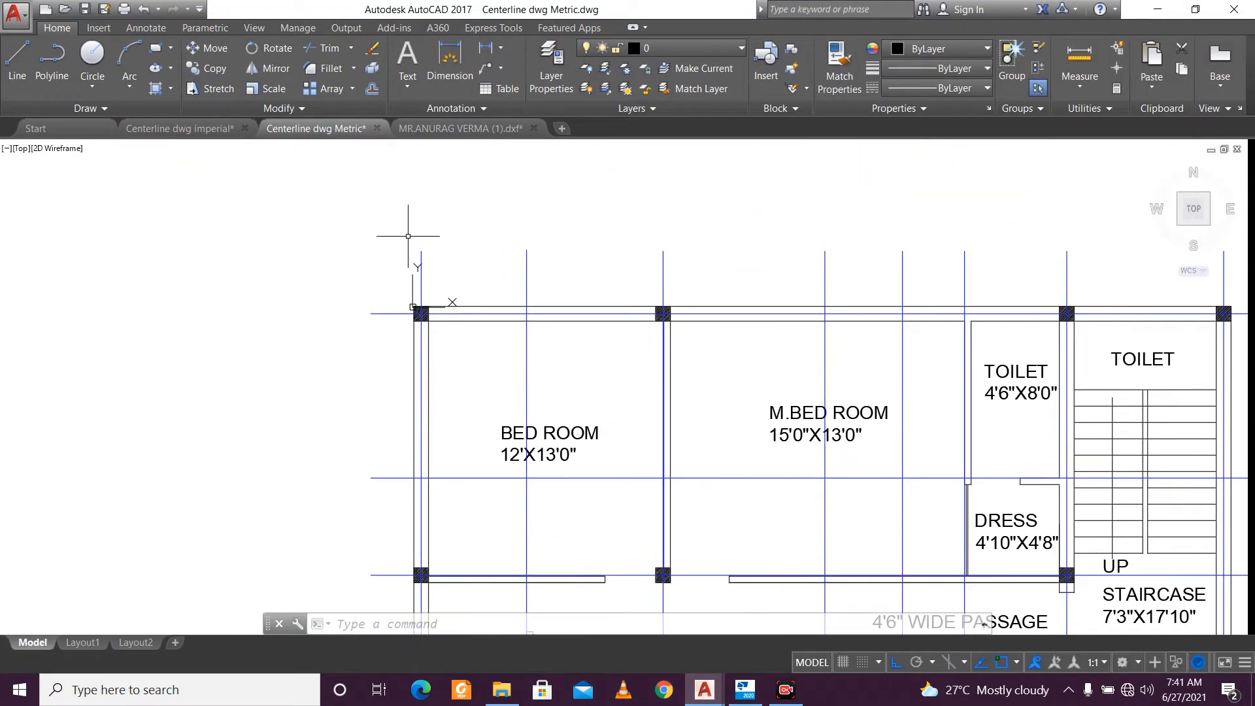
{"action": "left_click", "coordinate": [487, 54]}
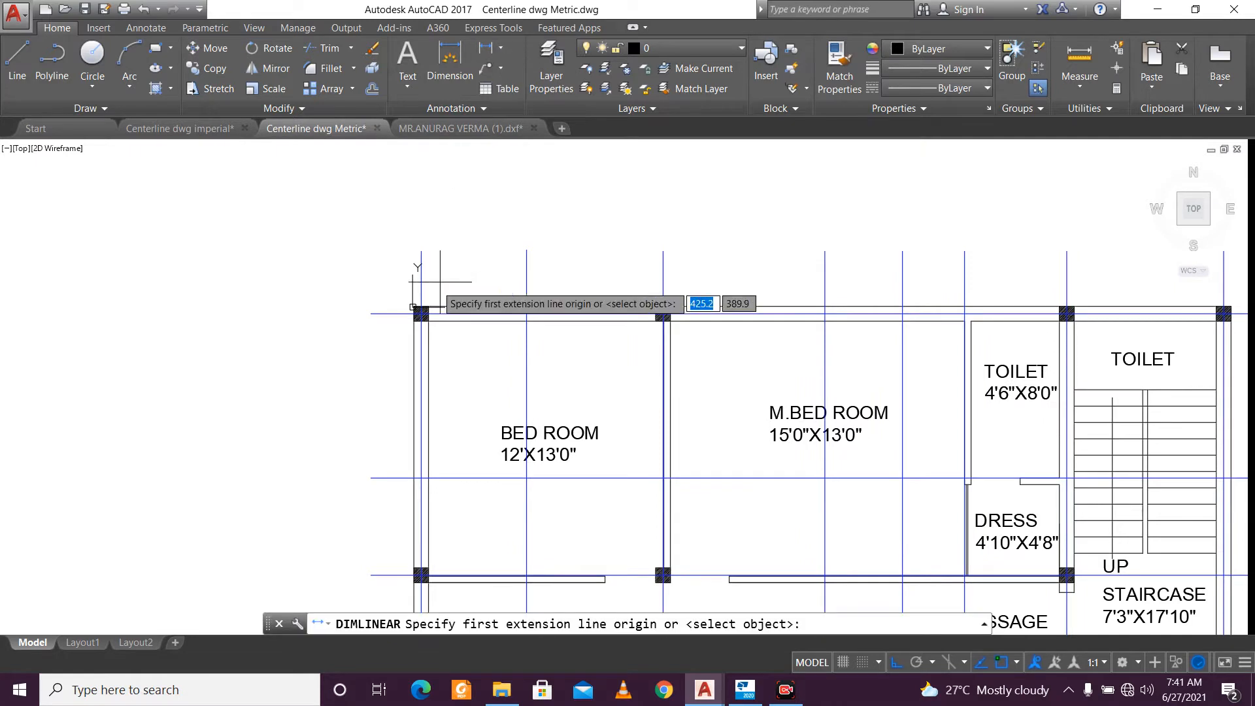
{"action": "left_click", "coordinate": [421, 307]}
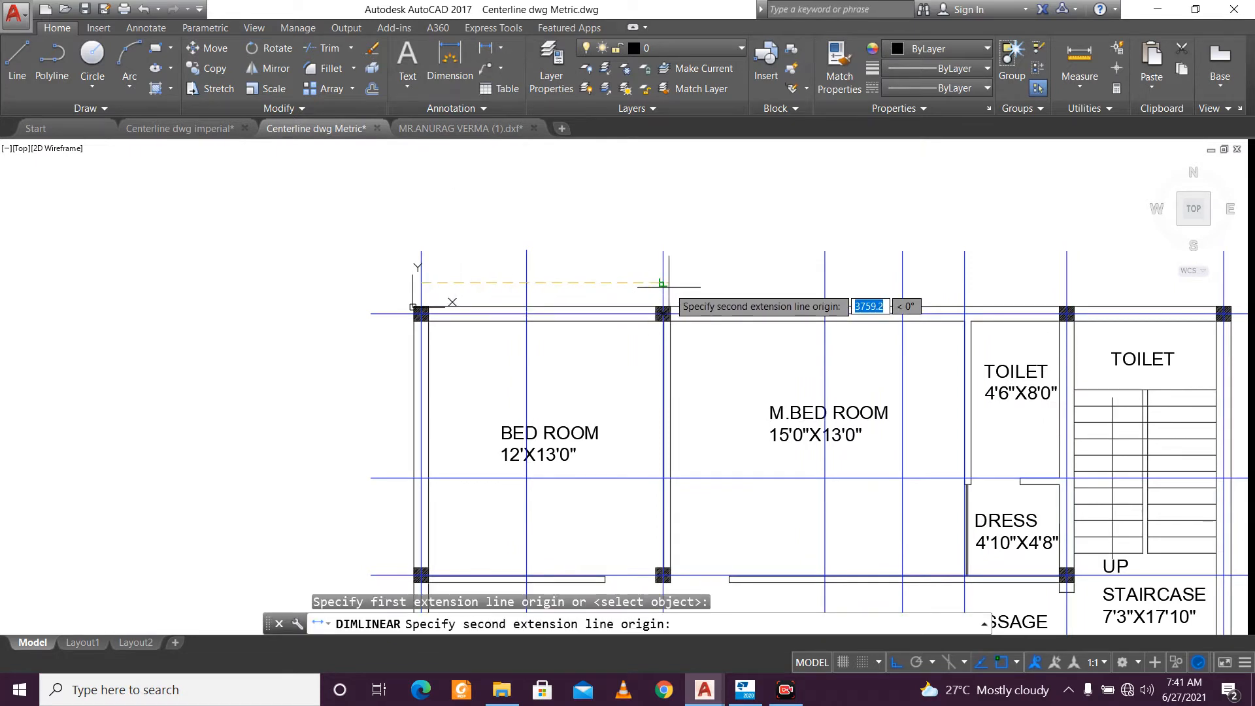
{"action": "left_click", "coordinate": [663, 305]}
{"action": "left_click", "coordinate": [436, 285]}
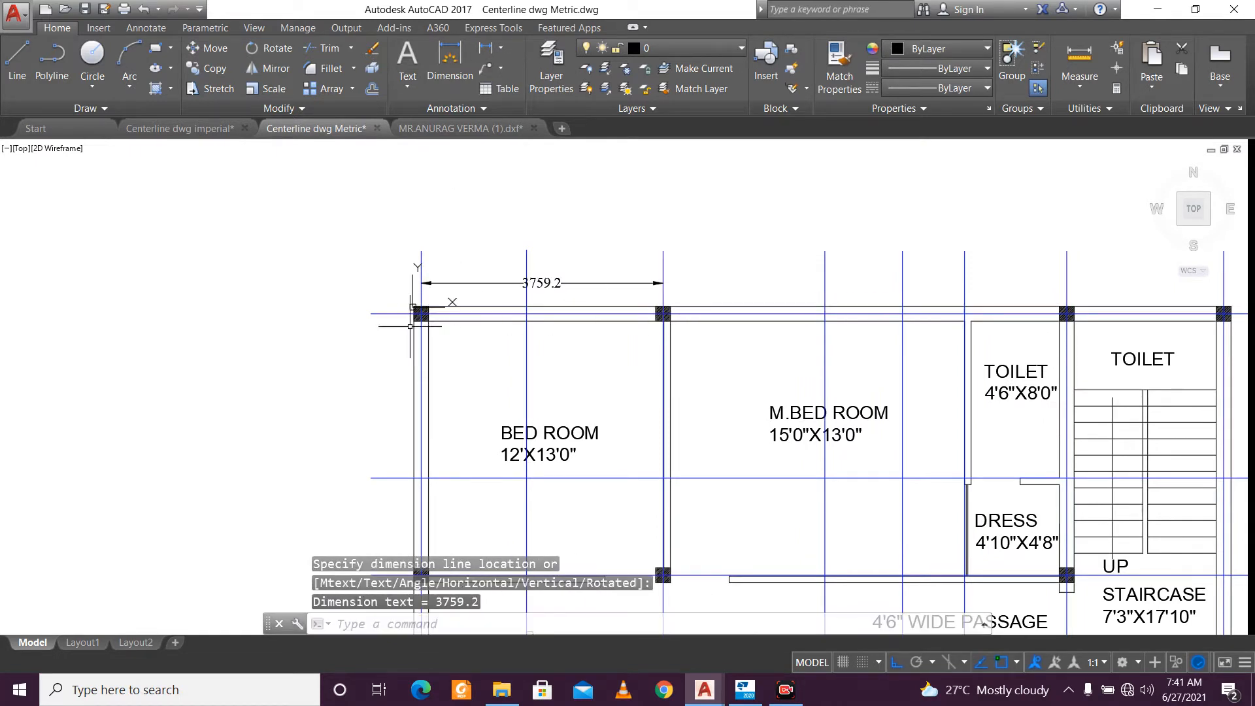
Add a vertical linear dimension along the outer side of the 12'X13'0" bedroom between its column centrelines.
{"action": "middle_click_drag", "start_coordinate": [400, 312], "coordinate": [384, 251]}
{"action": "key", "text": "Return"}
{"action": "left_click", "coordinate": [383, 252]}
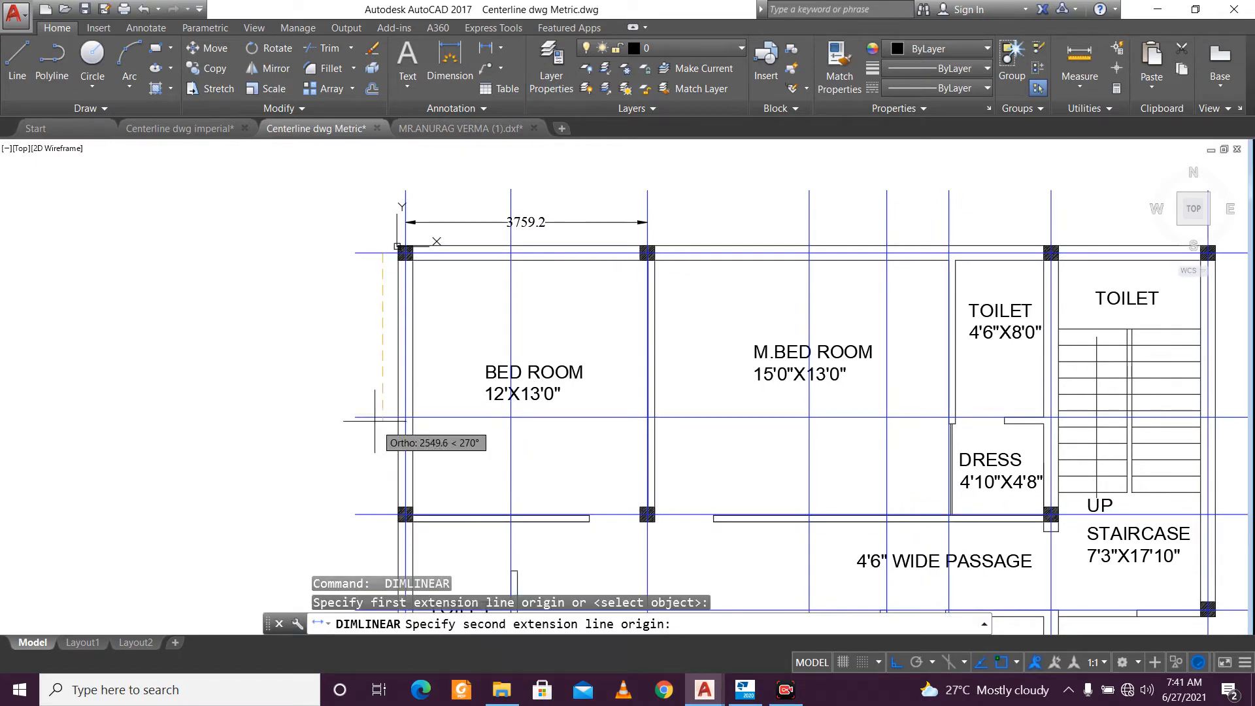
{"action": "left_click", "coordinate": [371, 502]}
Add a vertical linear dimension along the outer side of the 12'X14'0" bedroom between its column centrelines.
{"action": "scroll", "coordinate": [448, 375], "scroll_direction": "down", "scroll_amount": 2}
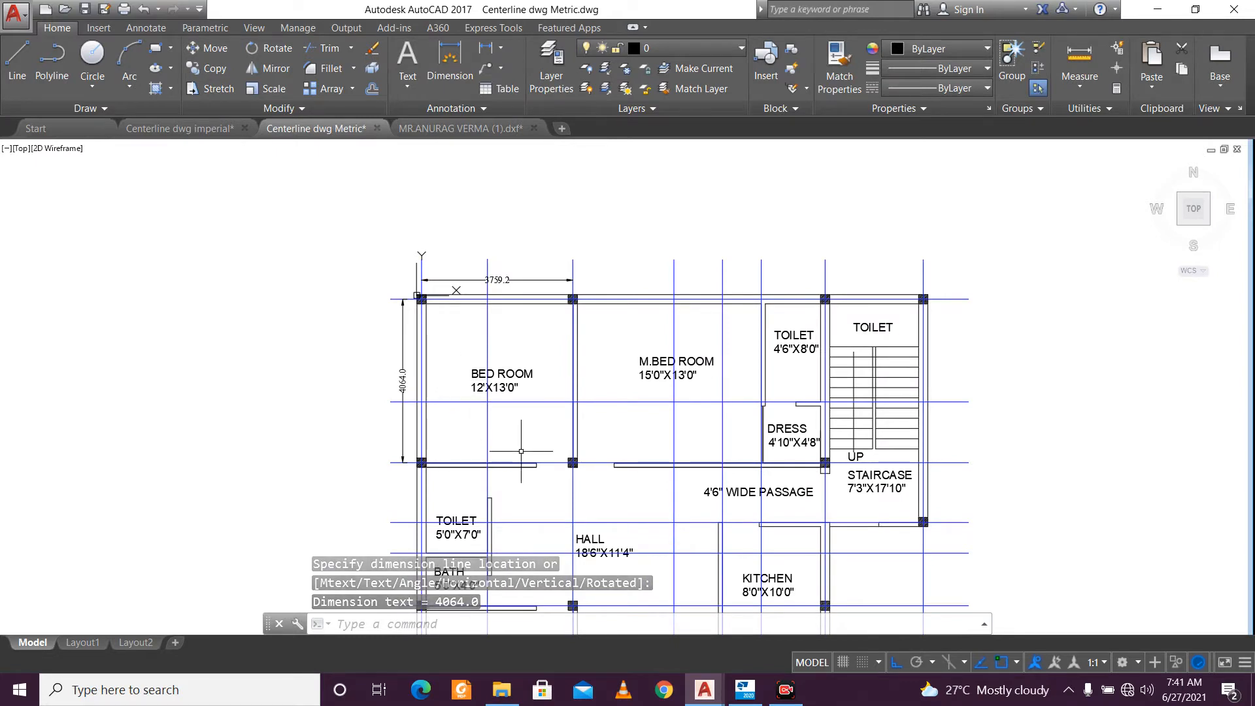
{"action": "middle_click_drag", "start_coordinate": [537, 498], "coordinate": [474, 362]}
{"action": "middle_click_drag", "start_coordinate": [446, 509], "coordinate": [413, 375]}
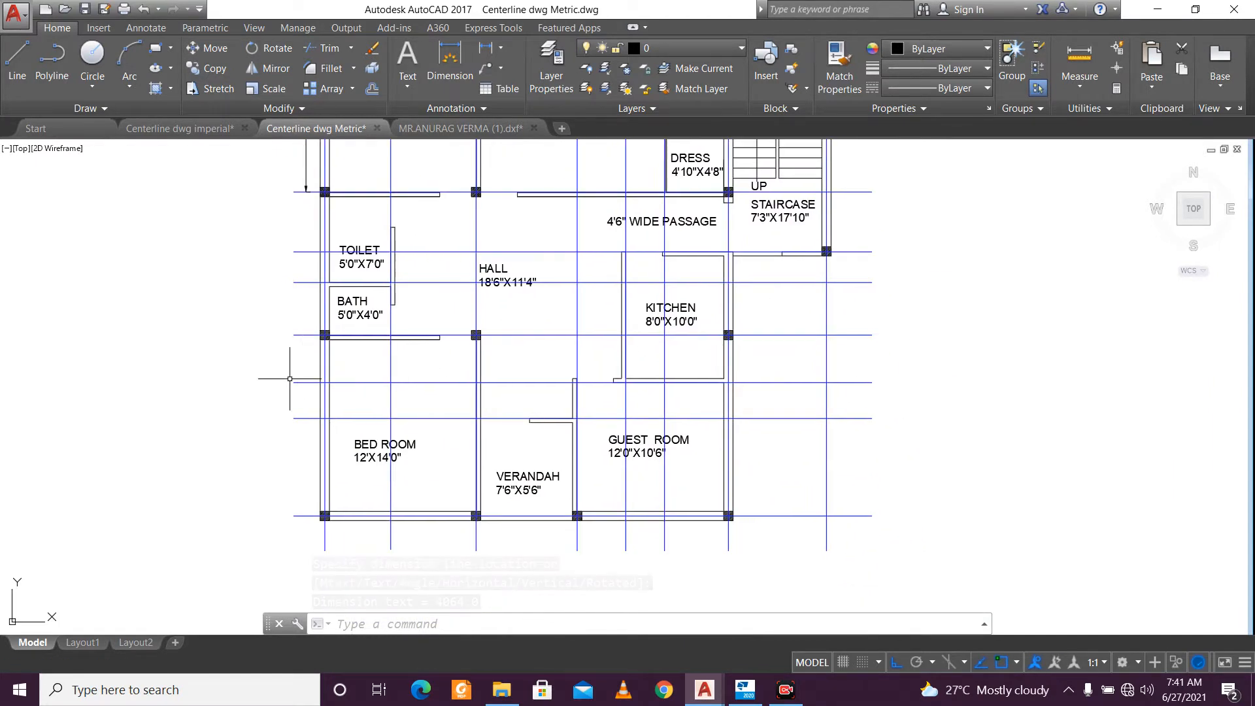
{"action": "scroll", "coordinate": [288, 379], "scroll_direction": "up", "scroll_amount": 2}
{"action": "left_click", "coordinate": [486, 49]}
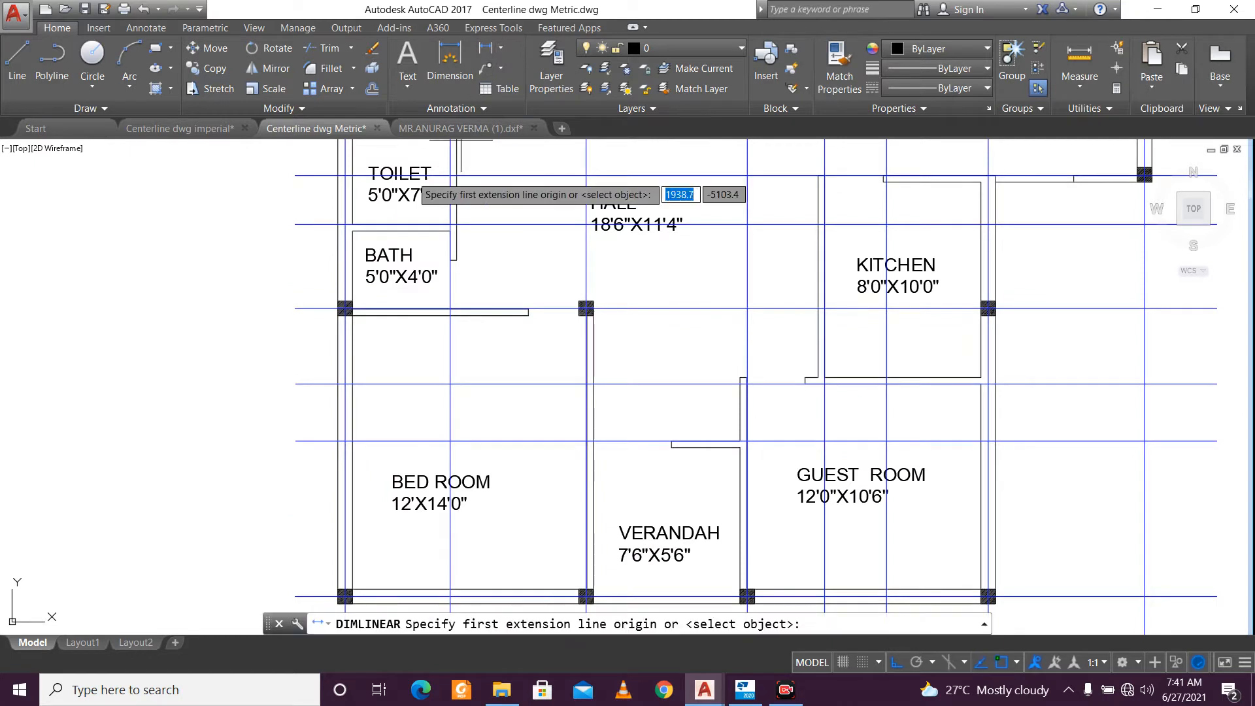
{"action": "left_click", "coordinate": [316, 307]}
{"action": "middle_click_drag", "start_coordinate": [305, 433], "coordinate": [308, 316]}
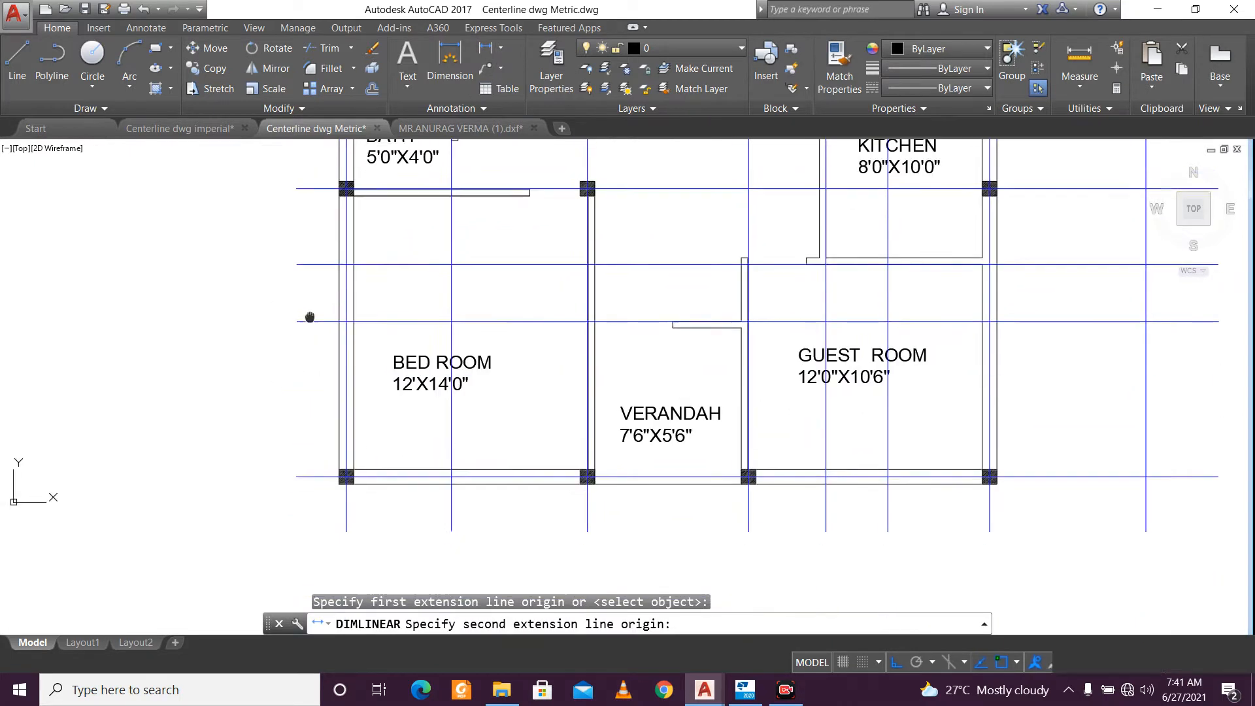
{"action": "left_click", "coordinate": [315, 480]}
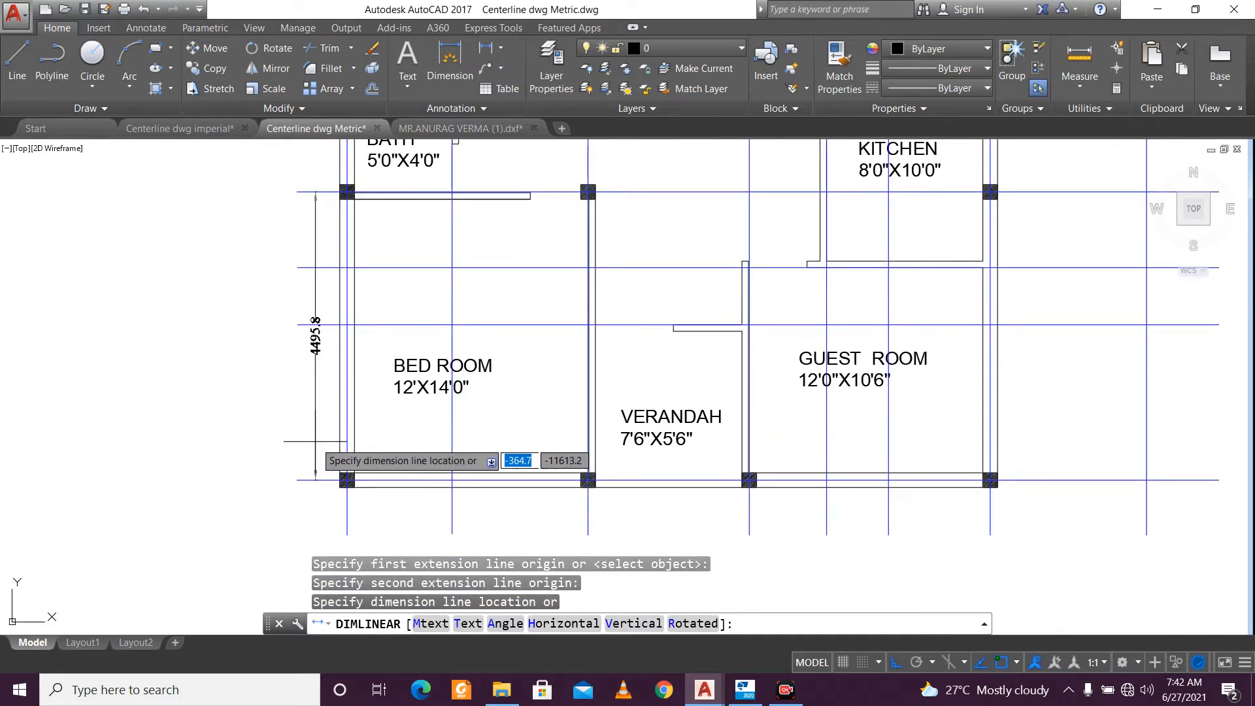
{"action": "left_click", "coordinate": [316, 443]}
Add a horizontal linear dimension below the 12'X14'0" bedroom between its two lower column centrelines.
{"action": "key", "text": "Return"}
{"action": "left_click", "coordinate": [348, 513]}
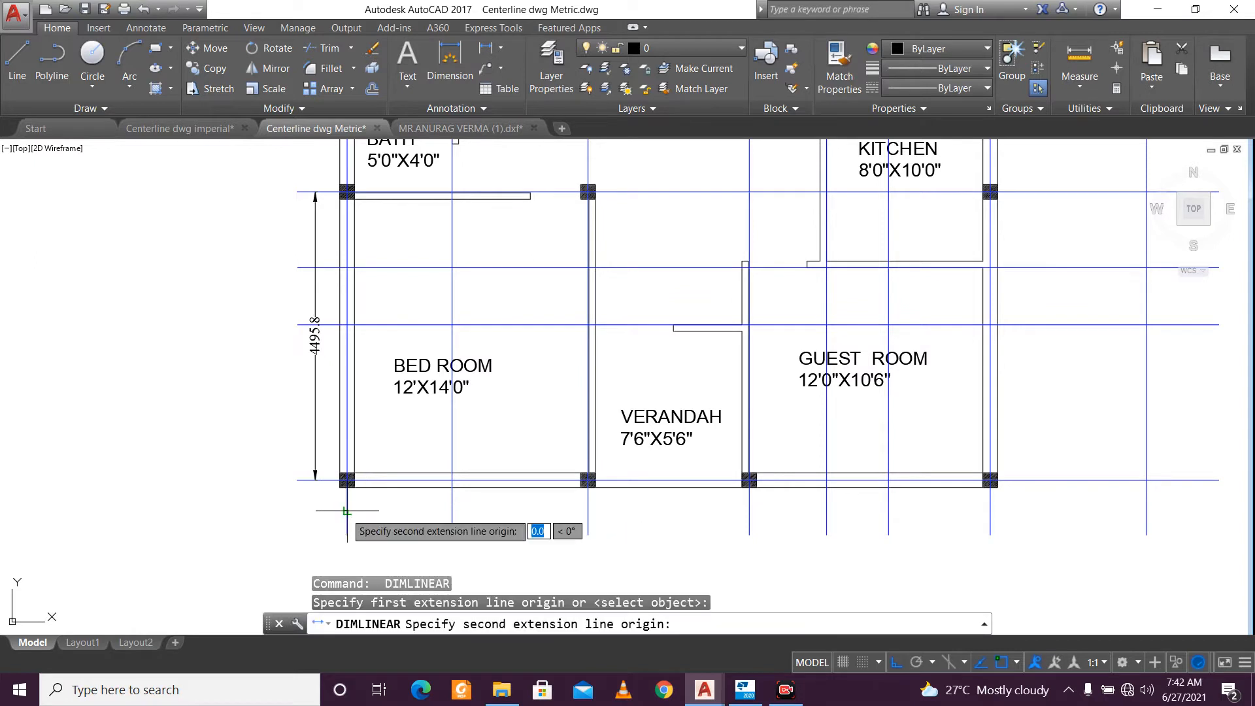
{"action": "left_click", "coordinate": [587, 511]}
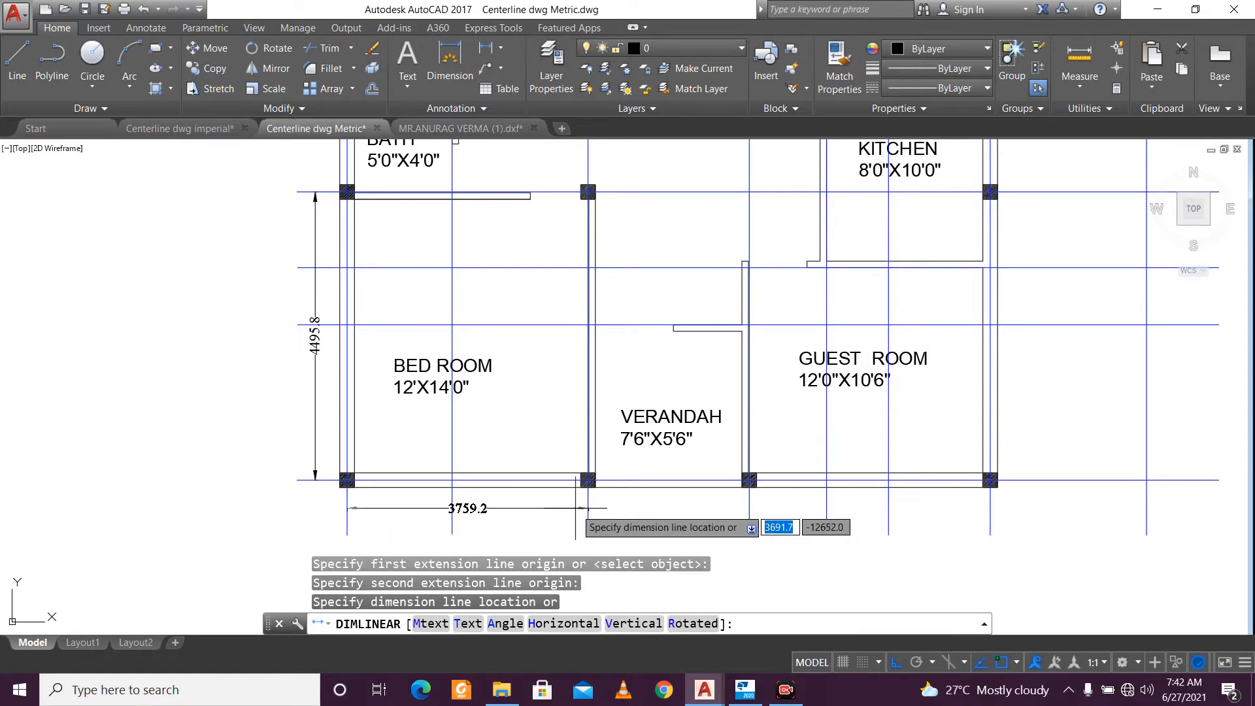
{"action": "left_click", "coordinate": [575, 506]}
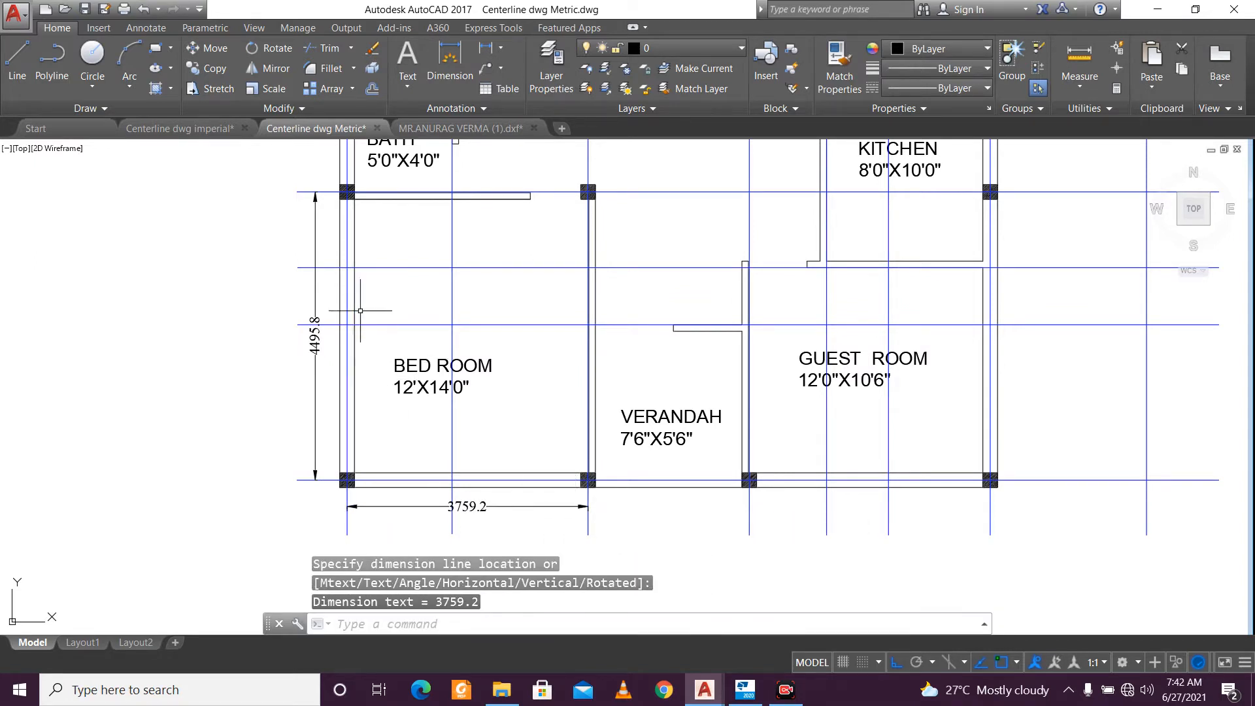
{"action": "scroll", "coordinate": [361, 303], "scroll_direction": "down", "scroll_amount": 2}
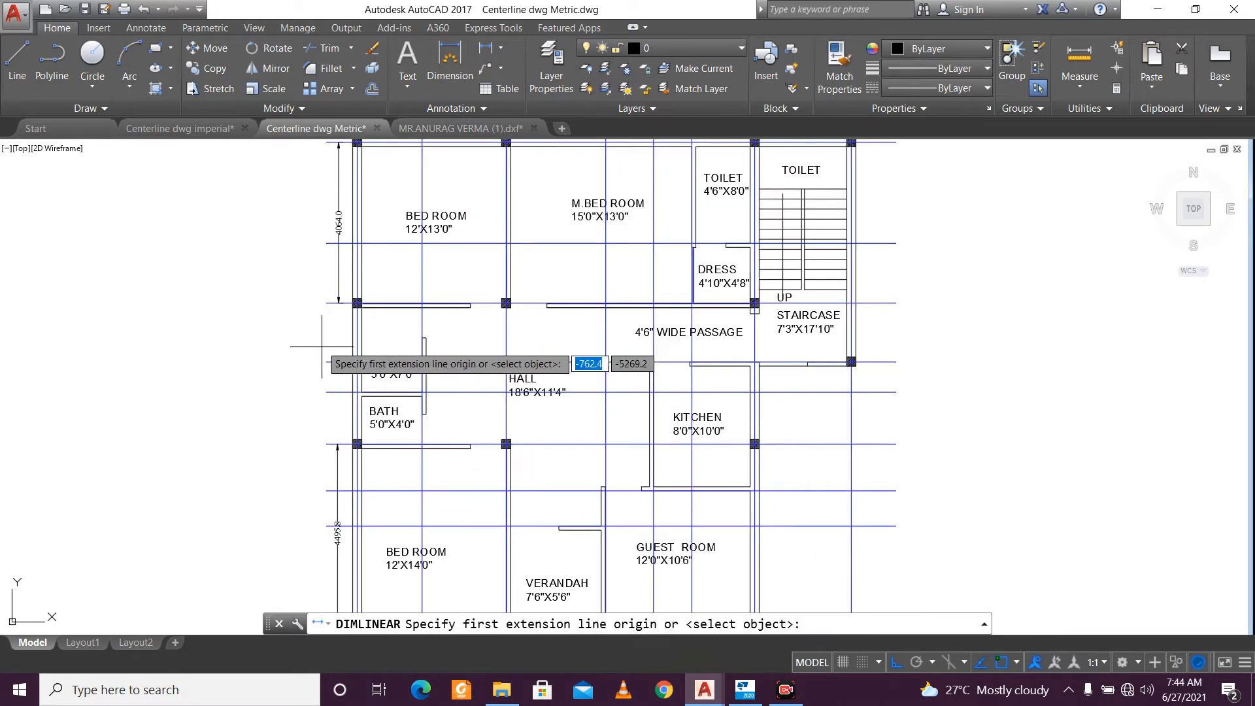
Add a vertical linear dimension along the outer side of the toilet and bath between the two column centrelines.
{"action": "scroll", "coordinate": [330, 343], "scroll_direction": "up", "scroll_amount": 3}
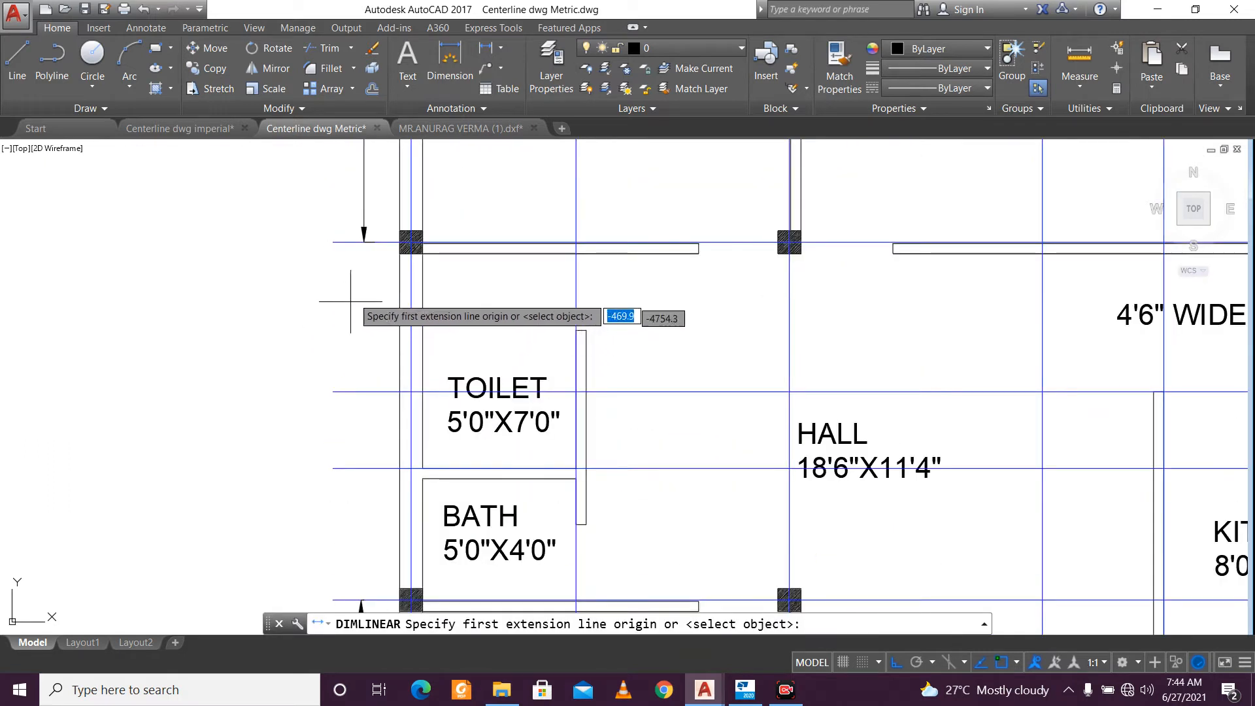
{"action": "left_click", "coordinate": [343, 245]}
{"action": "scroll", "coordinate": [329, 458], "scroll_direction": "down", "scroll_amount": 2}
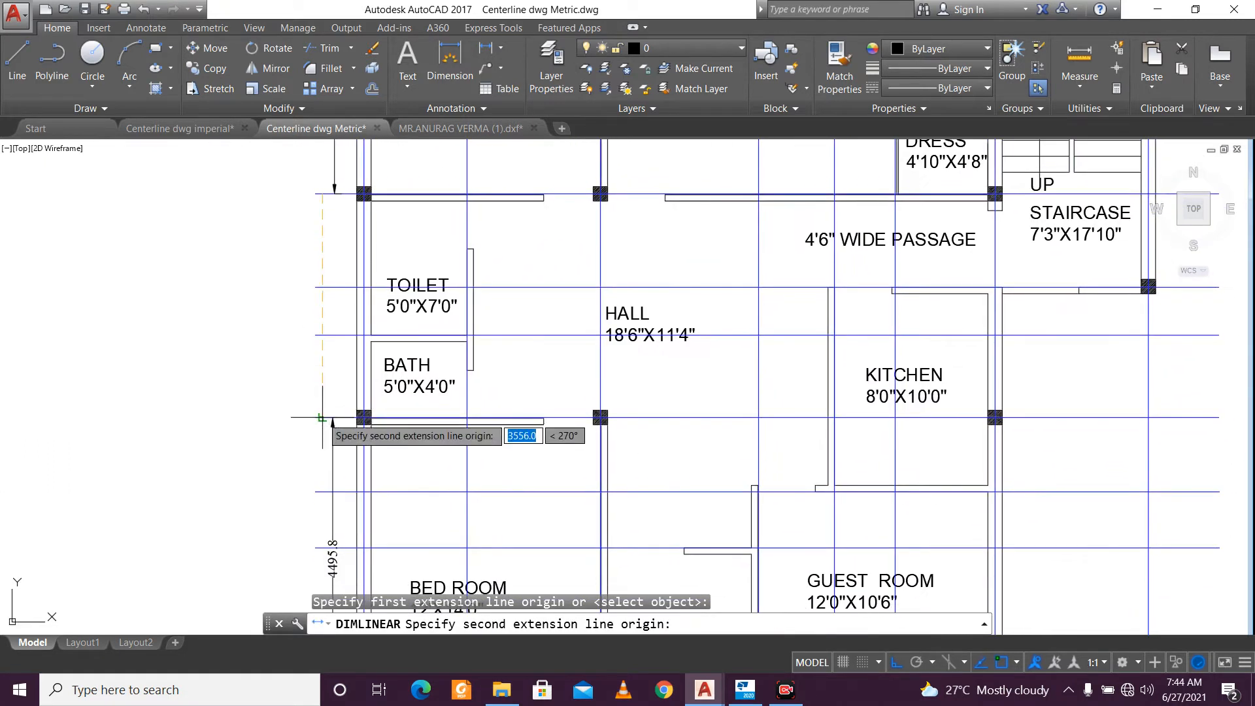
{"action": "left_click", "coordinate": [320, 417]}
{"action": "left_click", "coordinate": [316, 408]}
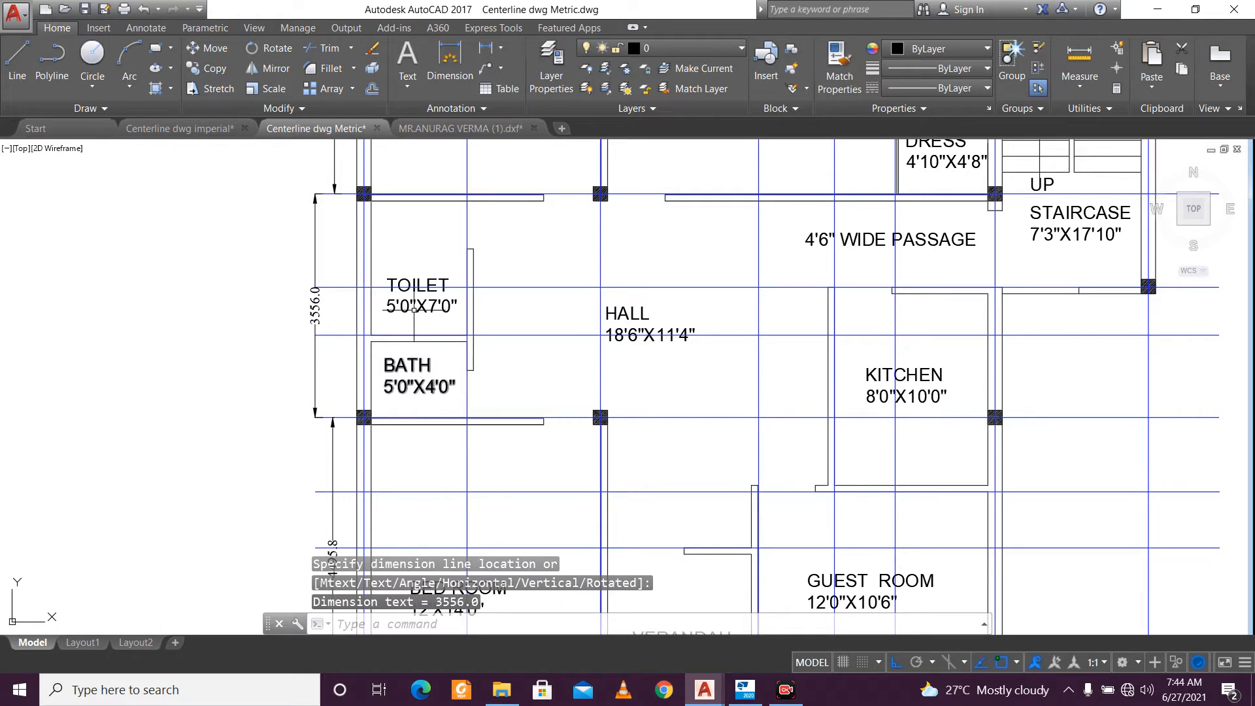
{"action": "middle_click_drag", "start_coordinate": [414, 308], "coordinate": [351, 340]}
{"action": "middle_click_drag", "start_coordinate": [436, 441], "coordinate": [359, 293]}
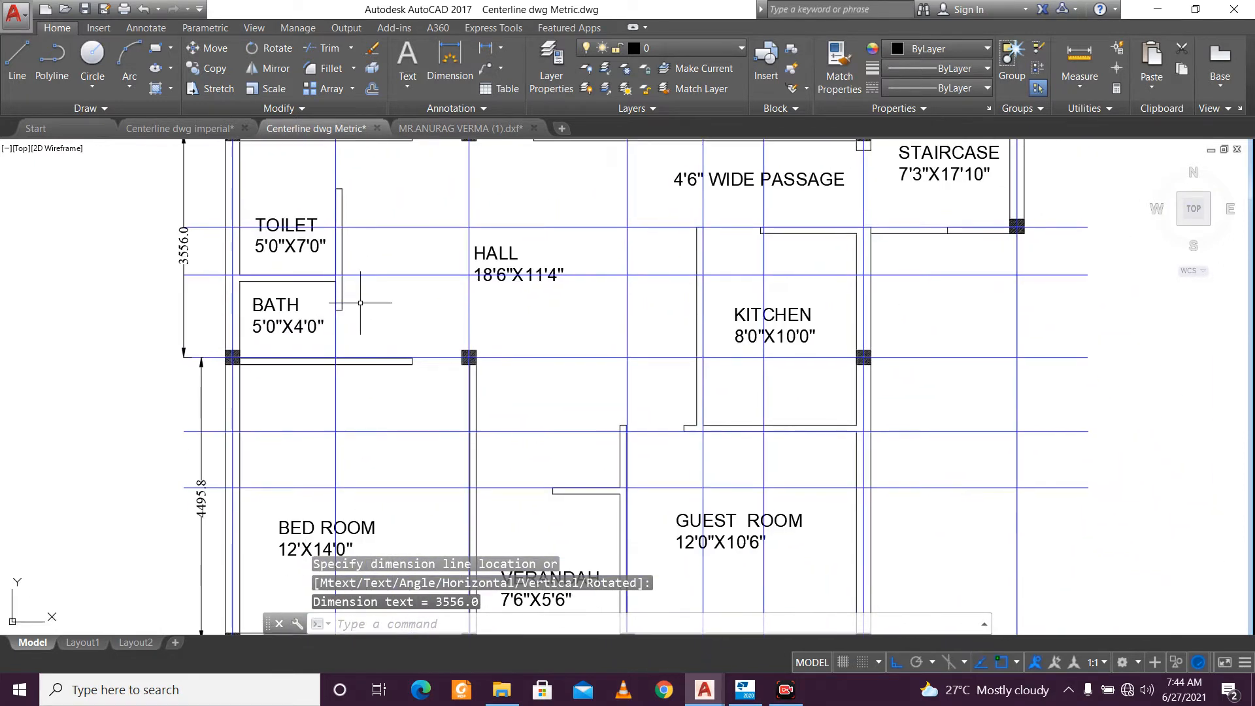
{"action": "scroll", "coordinate": [361, 330], "scroll_direction": "down", "scroll_amount": 2}
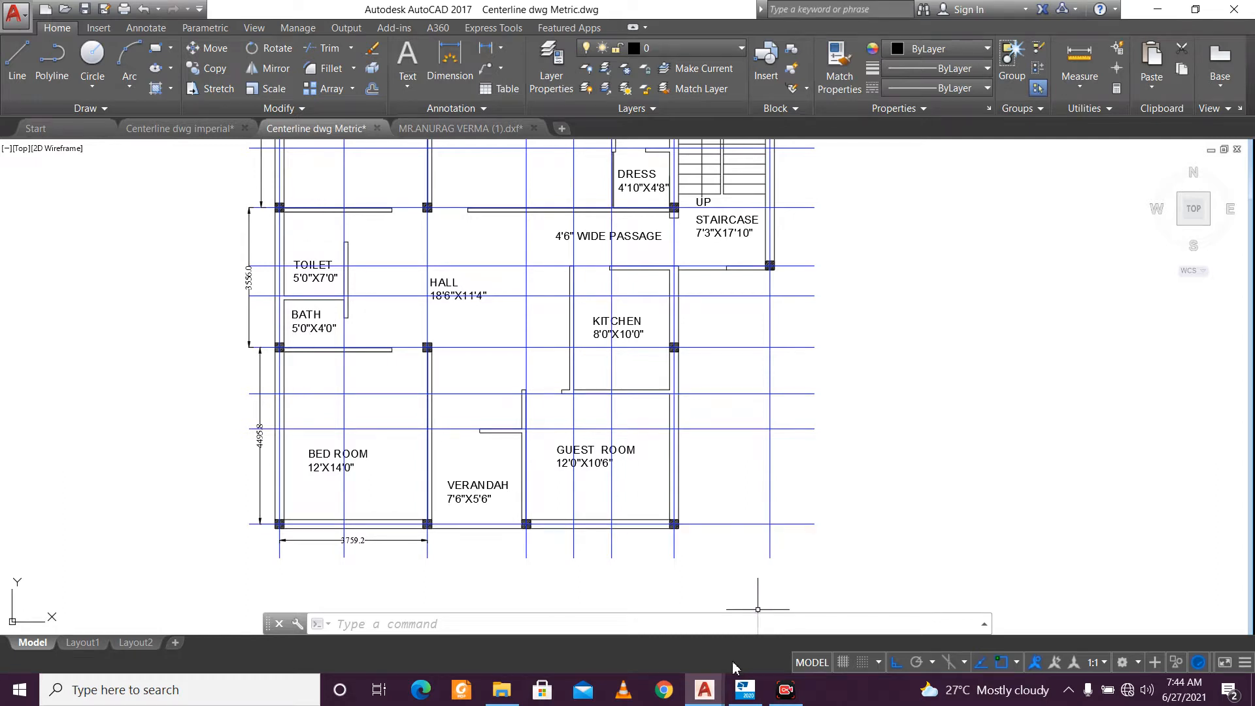
Switch to Tekla Structural Designer and assign columns C1, C2 and C11 a rectangular section with 230 mm breadth and 250 mm depth.
{"action": "left_click", "coordinate": [740, 691]}
{"action": "mouse_move", "coordinate": [733, 516]}
{"action": "right_mouse_down"}
{"action": "mouse_move", "coordinate": [642, 520]}
{"action": "mouse_move", "coordinate": [590, 503]}
{"action": "mouse_move", "coordinate": [710, 516]}
{"action": "mouse_move", "coordinate": [724, 504]}
{"action": "right_mouse_up"}
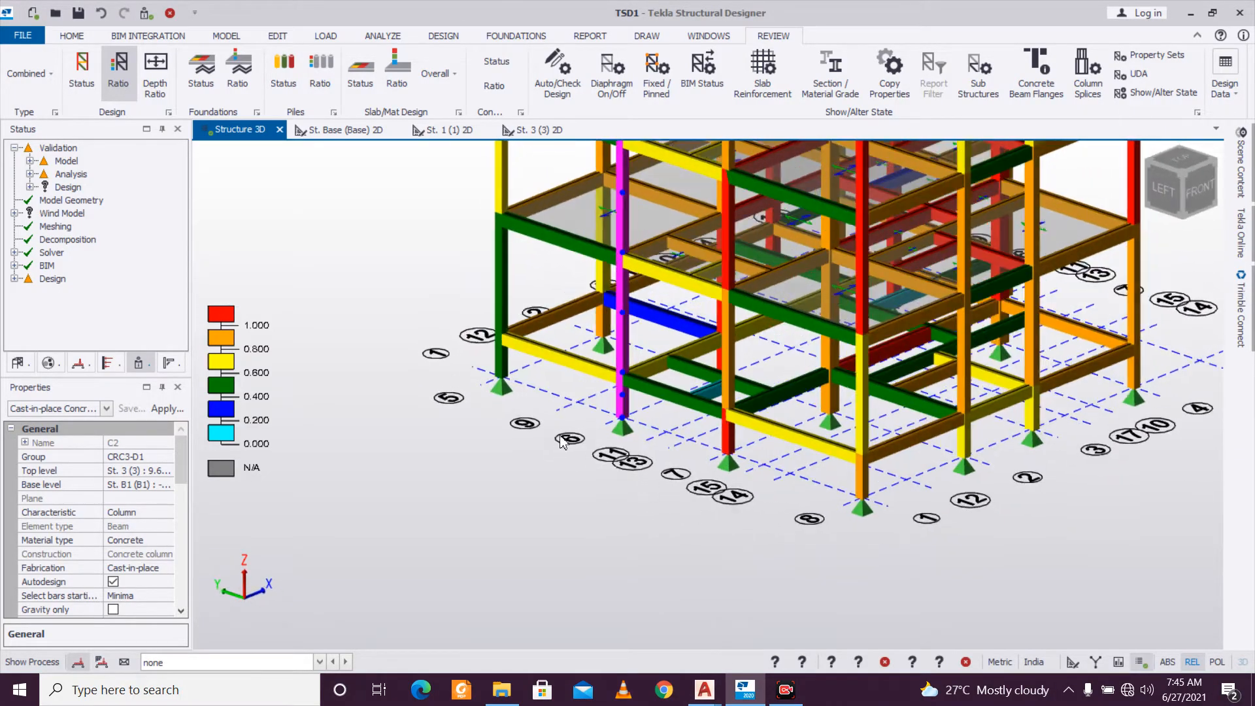
{"action": "left_click", "coordinate": [498, 382]}
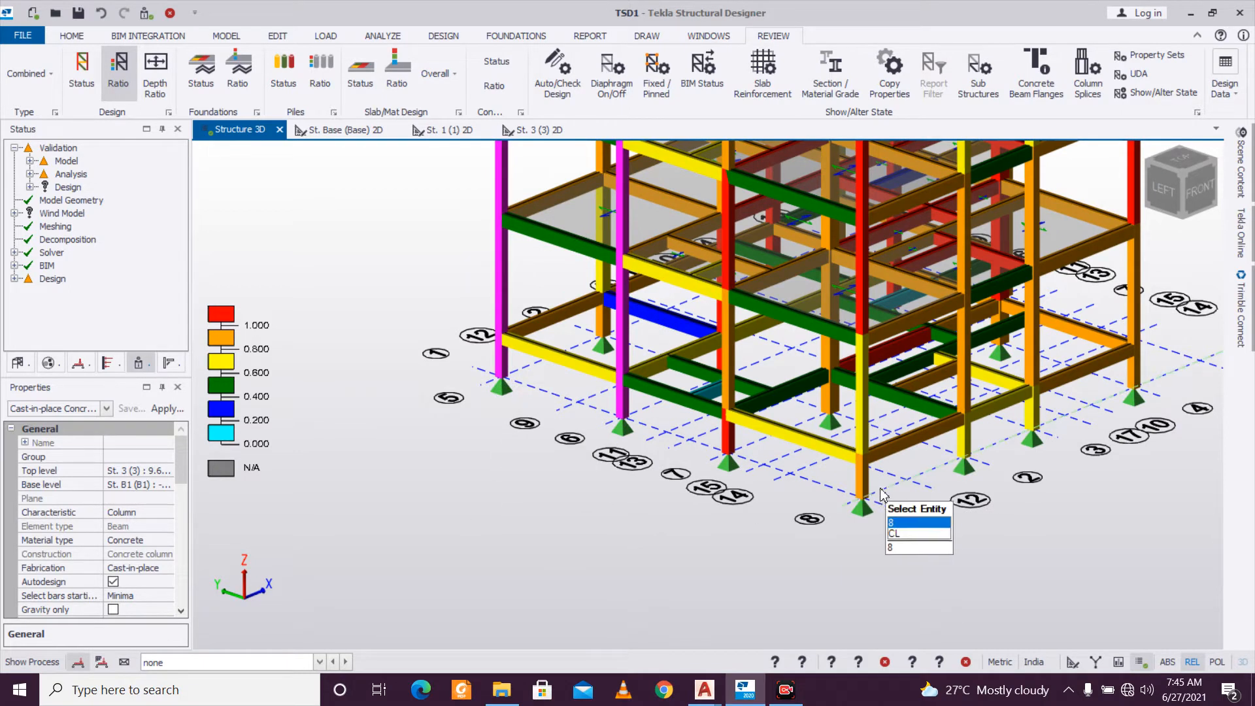
{"action": "left_click", "coordinate": [864, 488]}
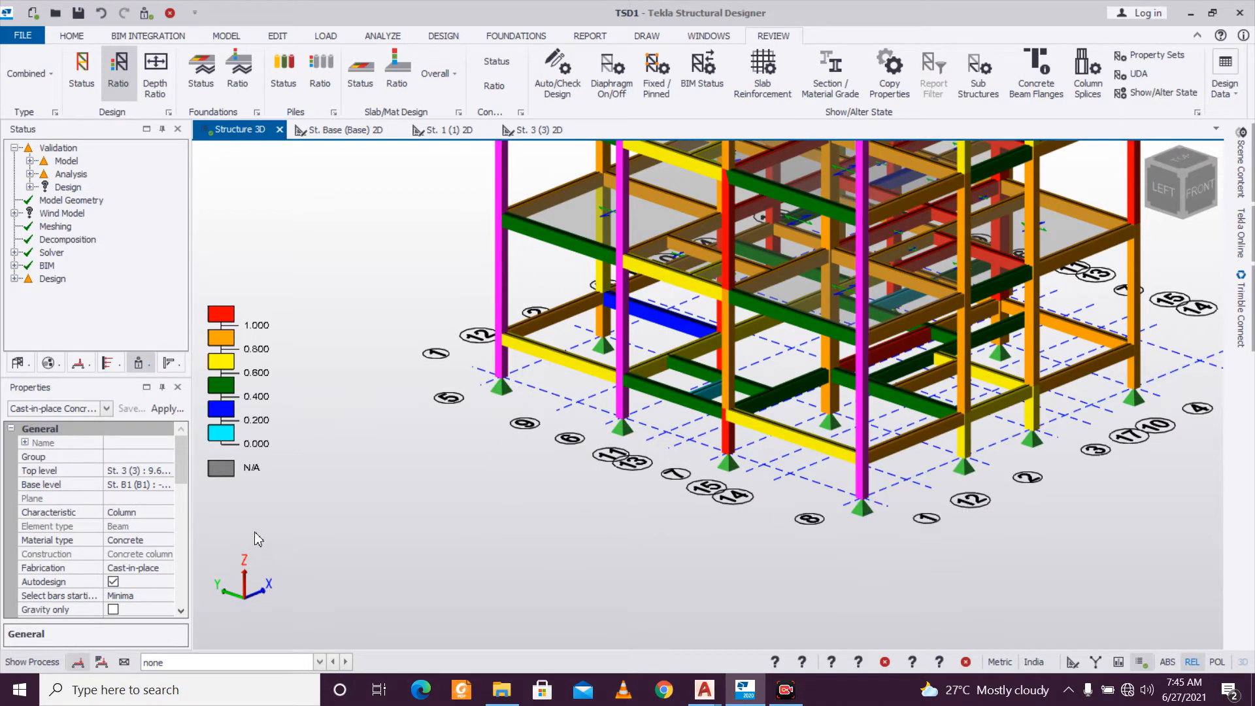
{"action": "left_click_drag", "start_coordinate": [187, 484], "coordinate": [186, 522]}
{"action": "left_click", "coordinate": [163, 540]}
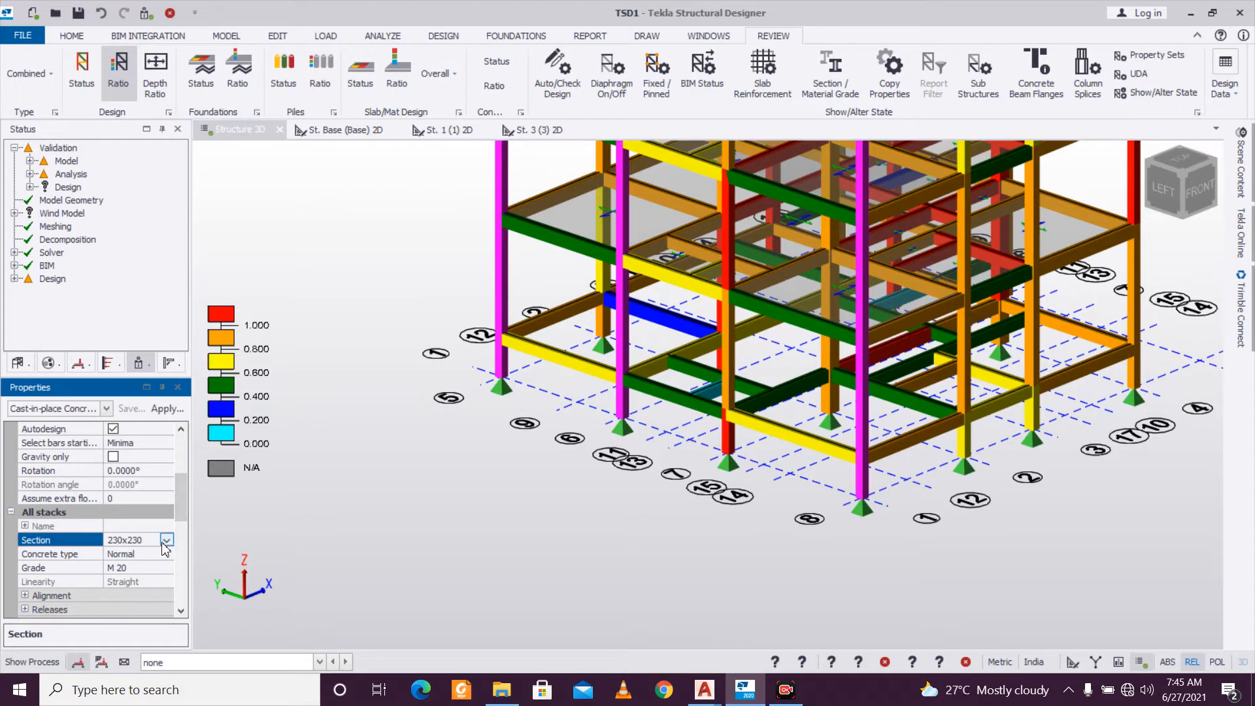
{"action": "left_click", "coordinate": [167, 539]}
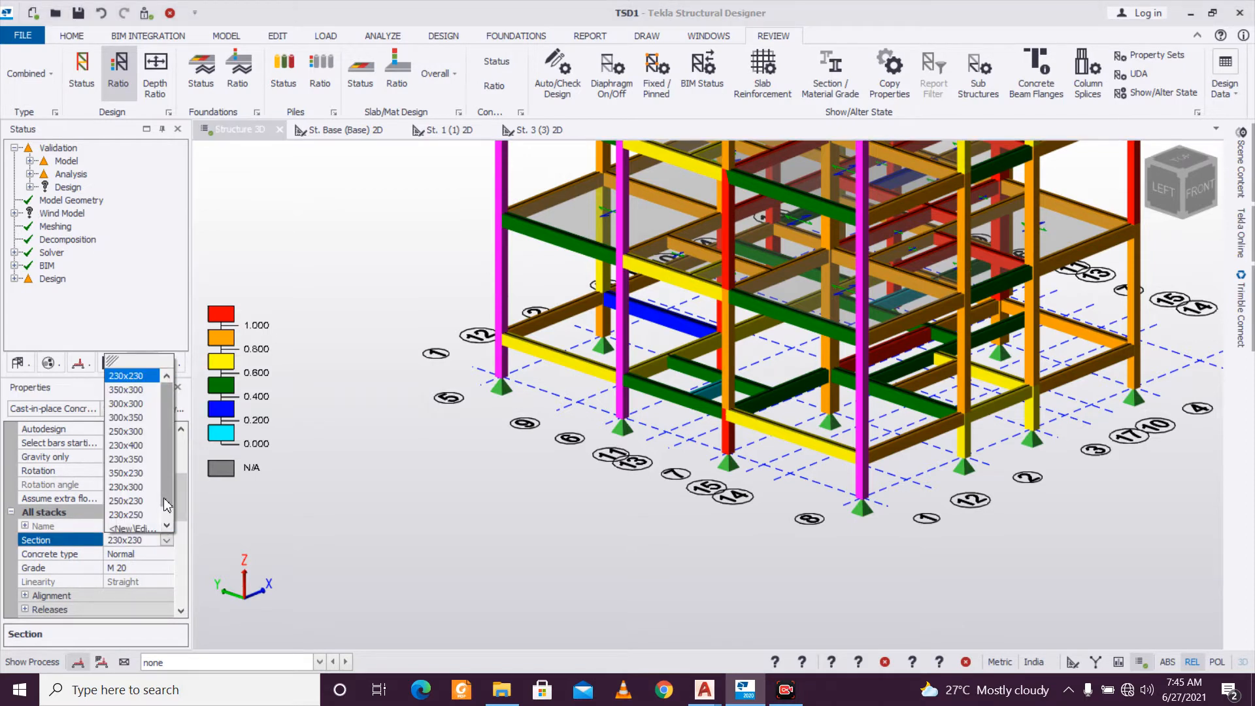
{"action": "left_click", "coordinate": [168, 540]}
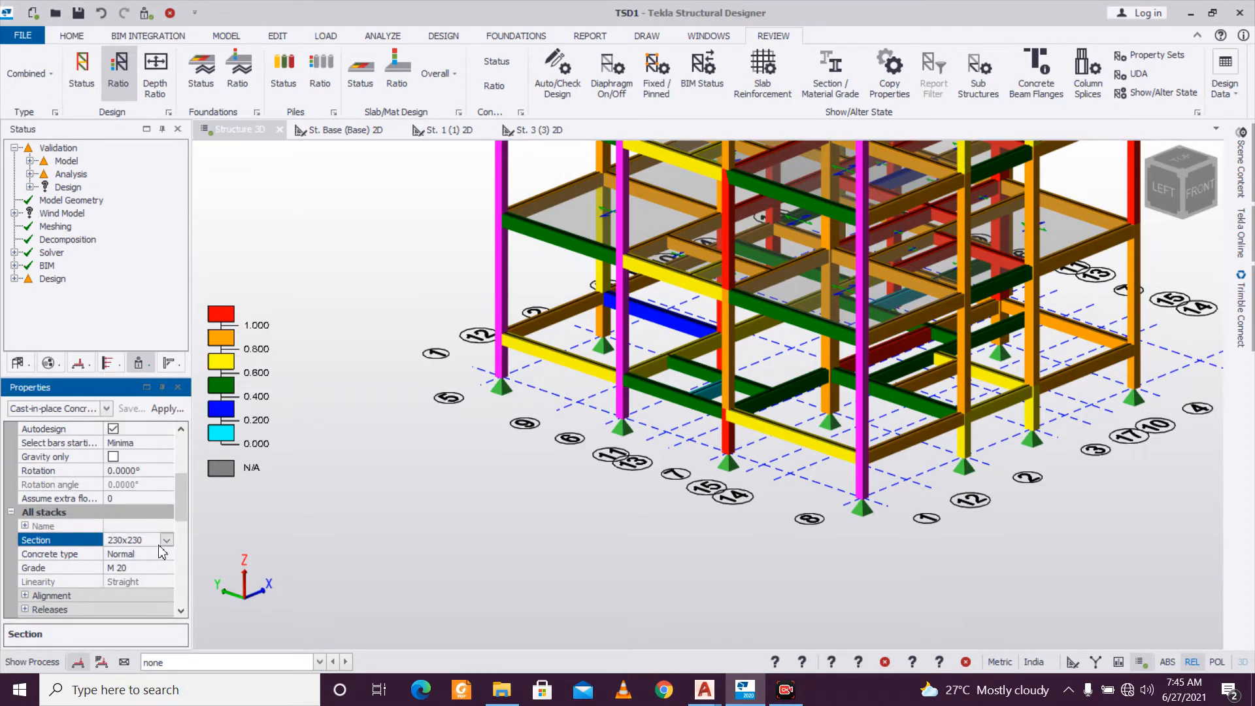
{"action": "left_click", "coordinate": [167, 540]}
{"action": "left_click", "coordinate": [130, 440]}
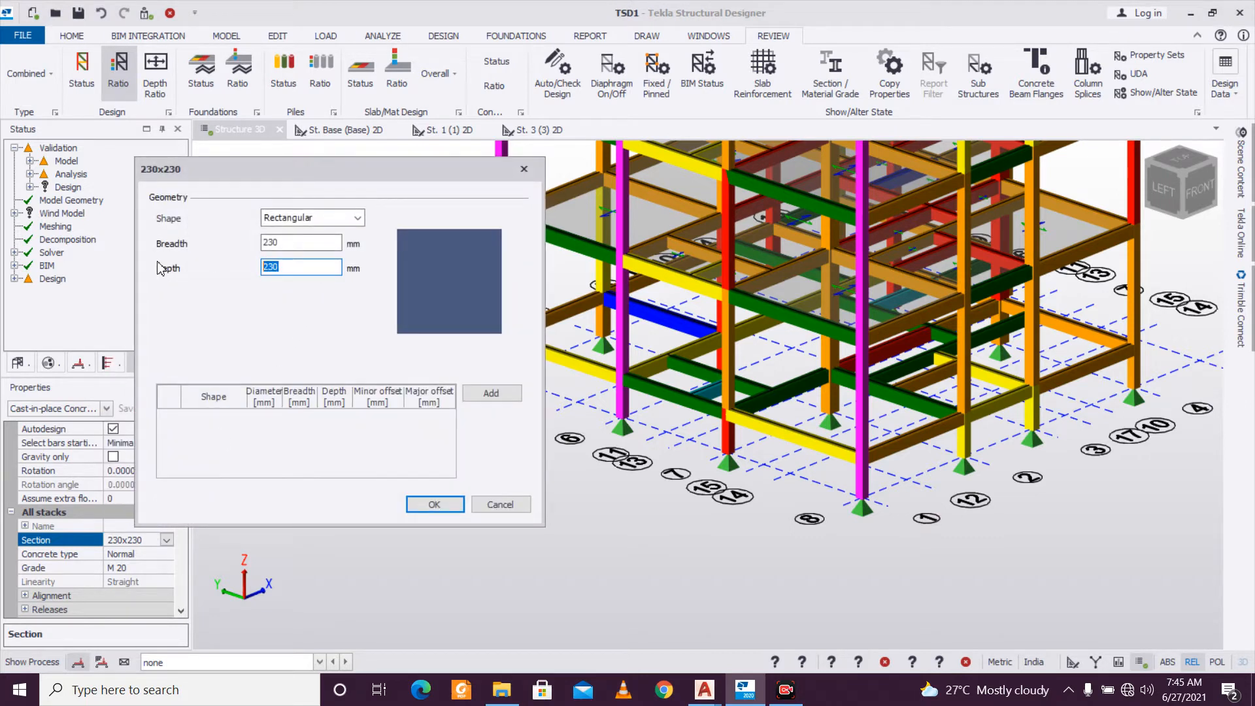
{"action": "type", "text": "250"}
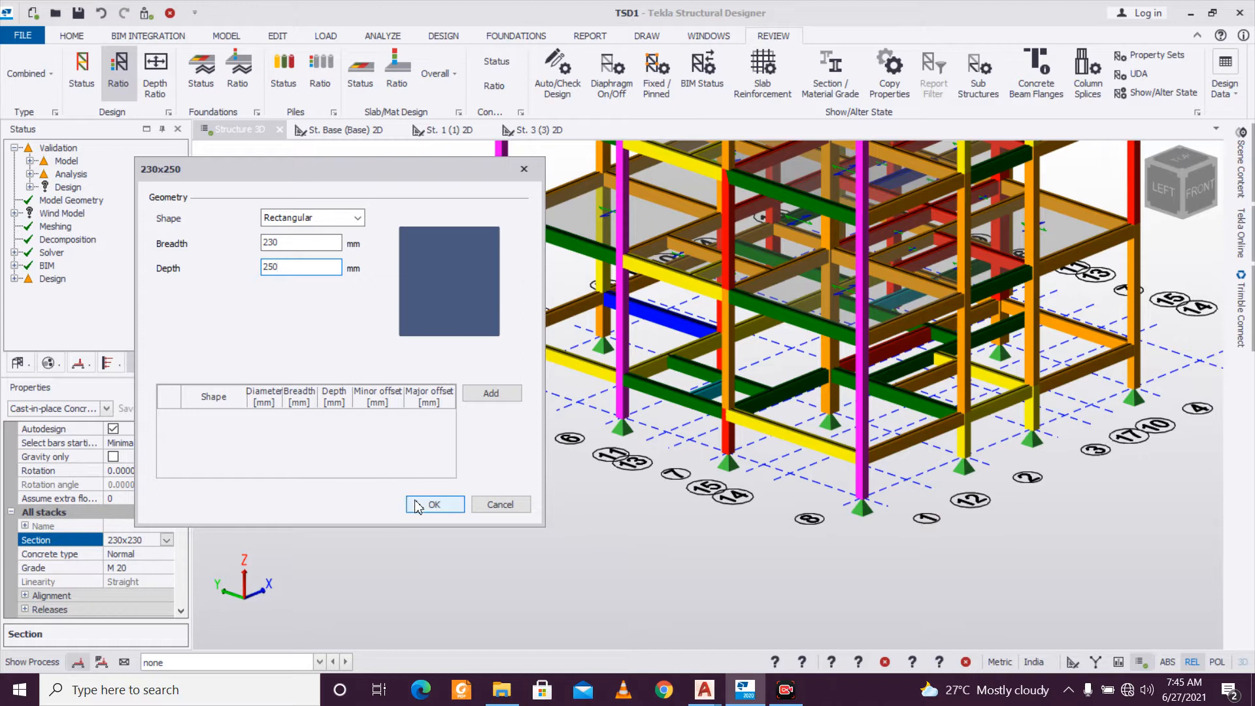
{"action": "left_click", "coordinate": [434, 505]}
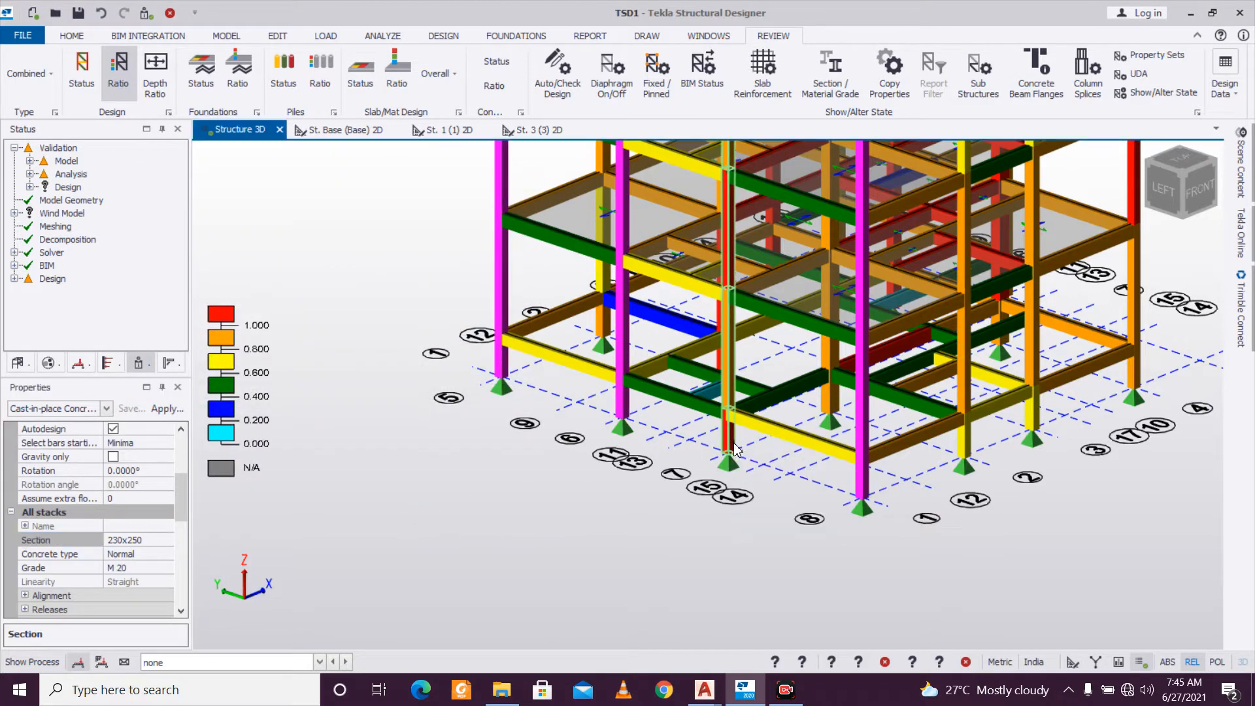
Set the section of column C8, between C2 and the front corner column, to 230x250.
{"action": "left_click", "coordinate": [733, 446]}
{"action": "left_click", "coordinate": [157, 542]}
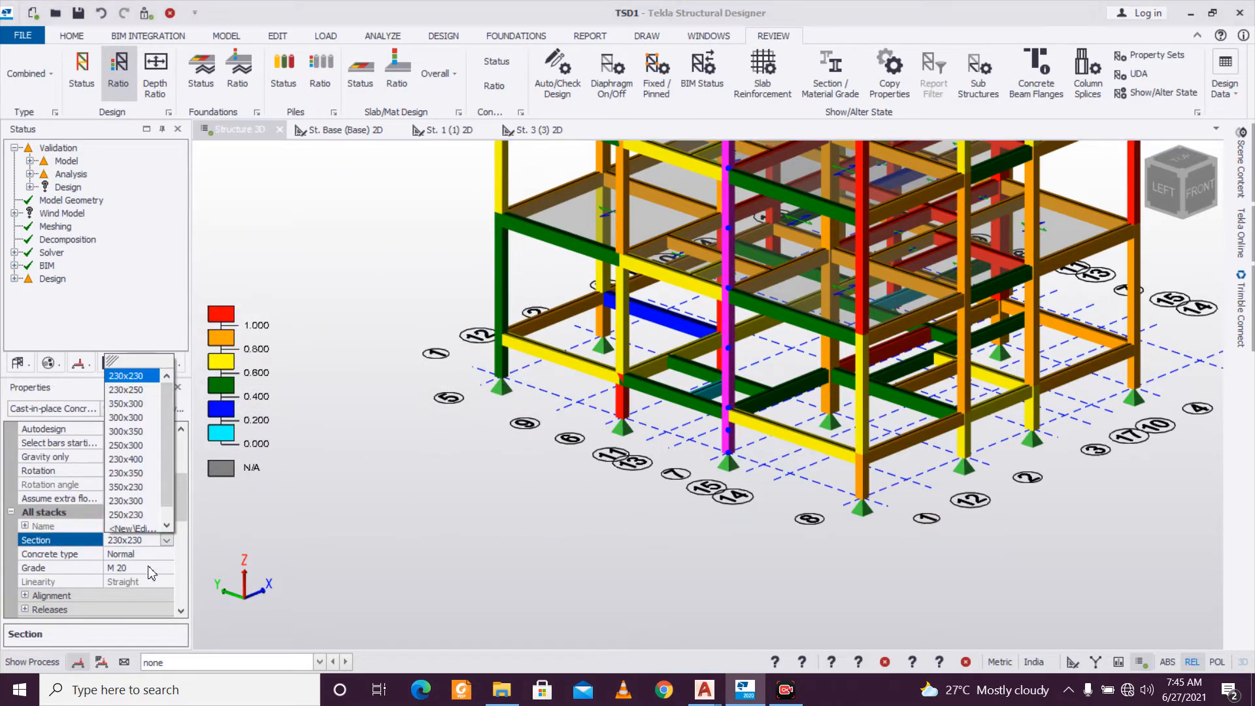
{"action": "left_click", "coordinate": [137, 392]}
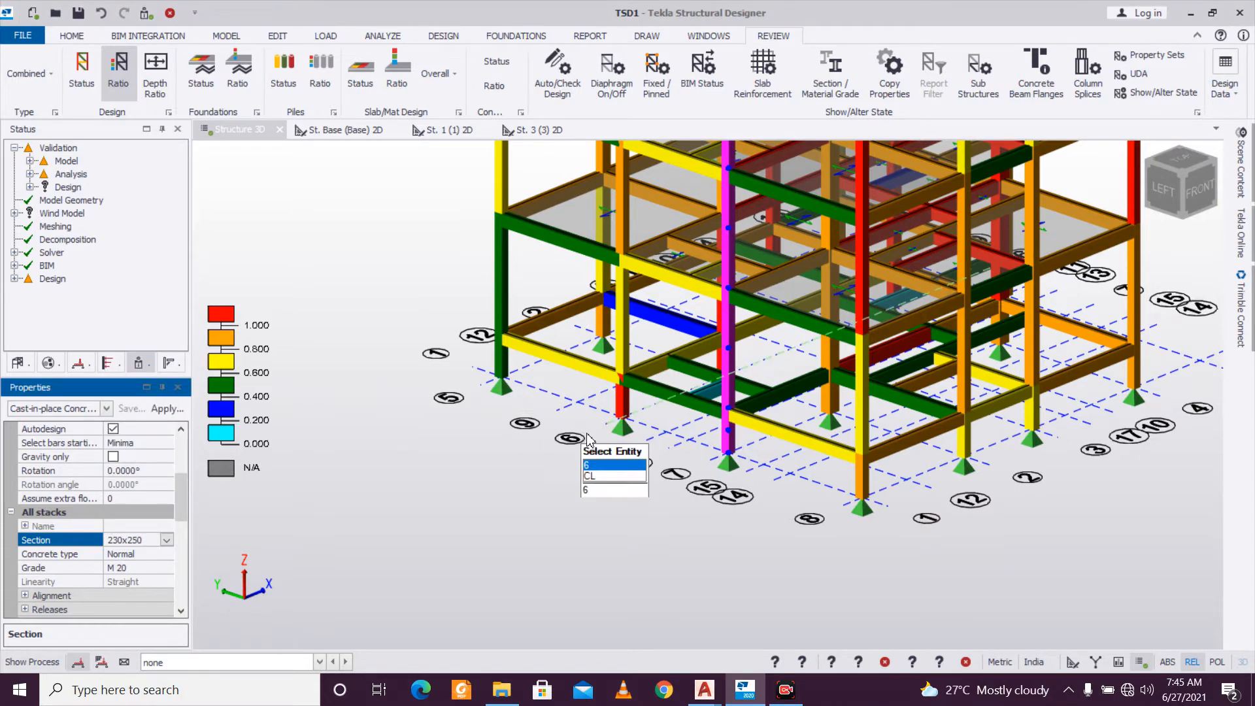
Run Design All (Static) on the whole building model.
{"action": "right_click_drag", "start_coordinate": [623, 467], "coordinate": [524, 473]}
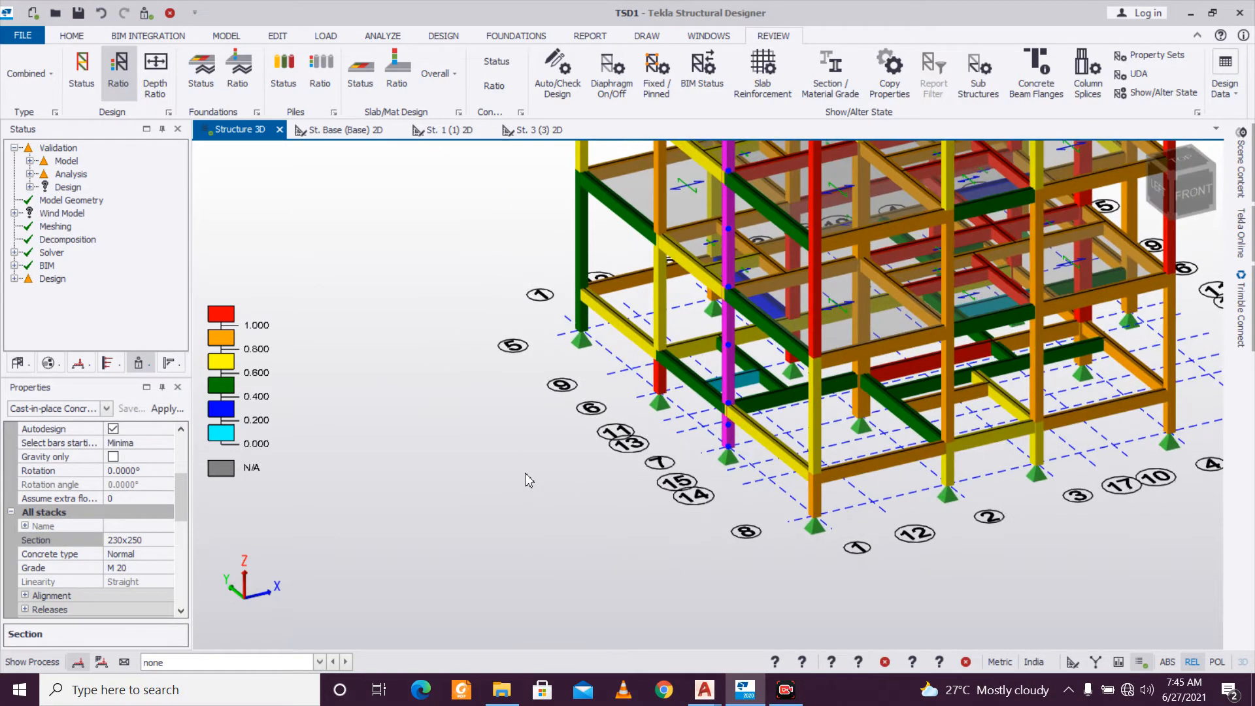
{"action": "scroll", "coordinate": [524, 474], "scroll_direction": "down", "scroll_amount": 2}
{"action": "left_click", "coordinate": [444, 36]}
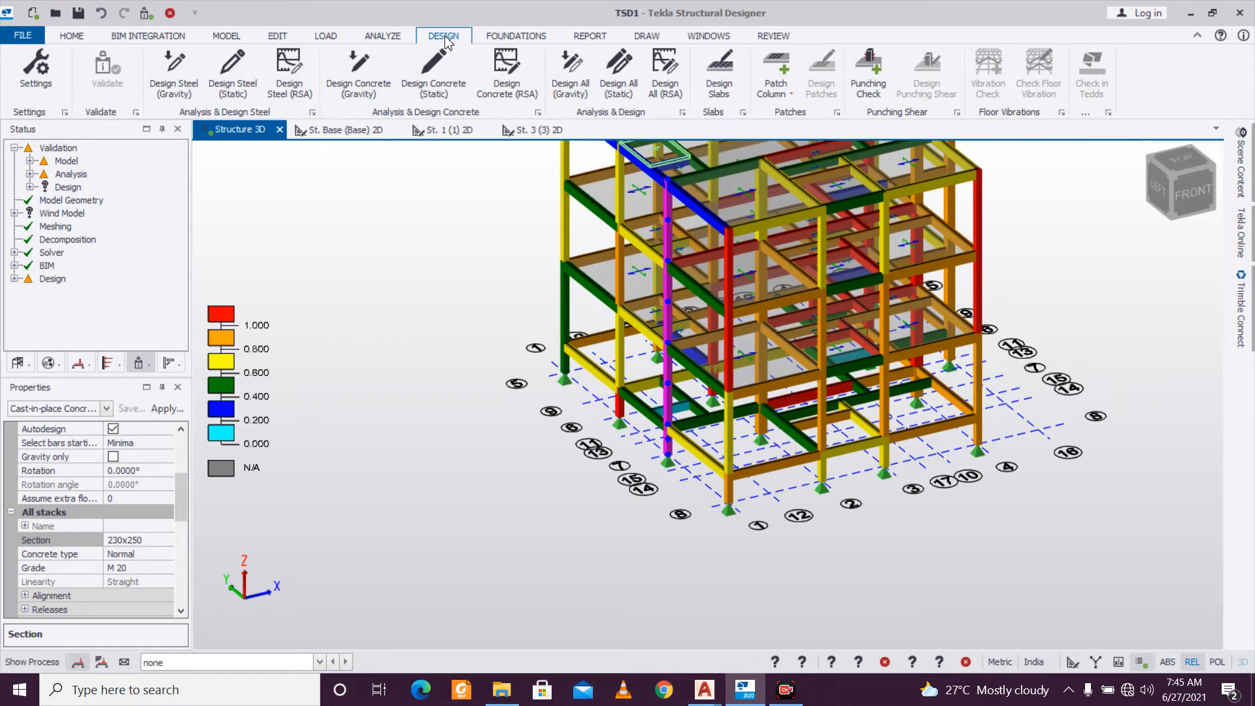
{"action": "left_click", "coordinate": [618, 71]}
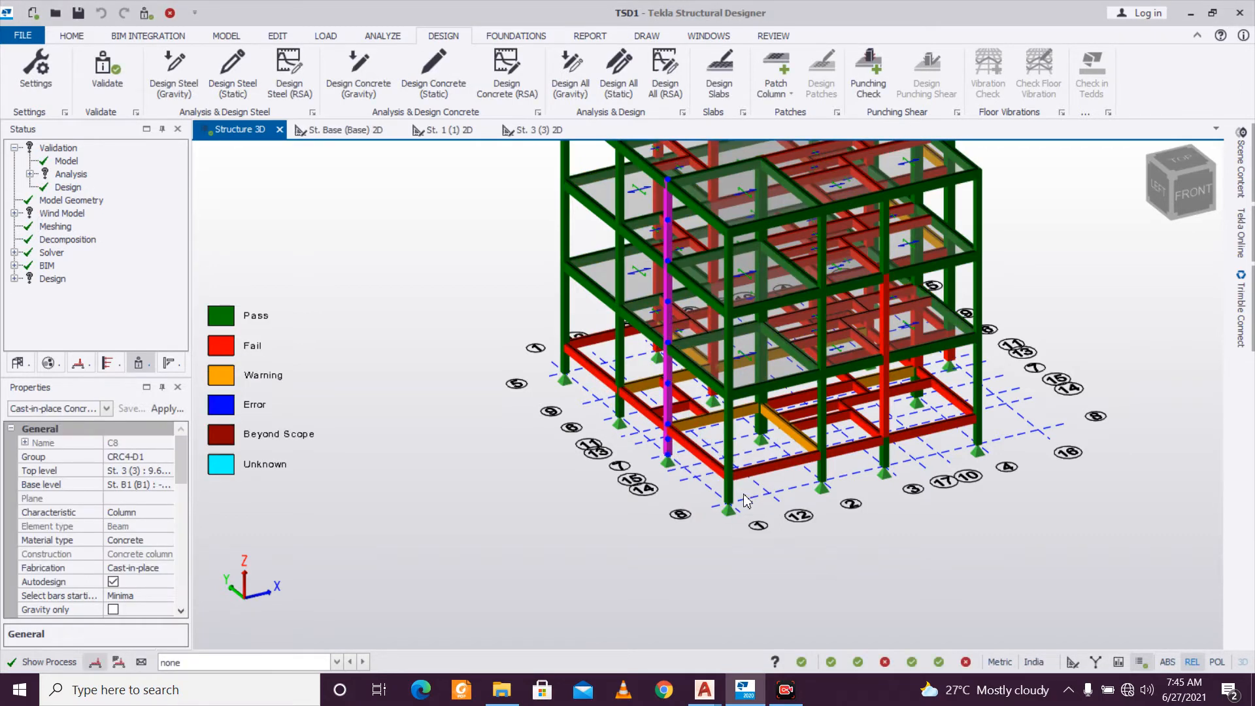
Run a static design of corner column C1 and review its longitudinal bars summary.
{"action": "left_click", "coordinate": [565, 324]}
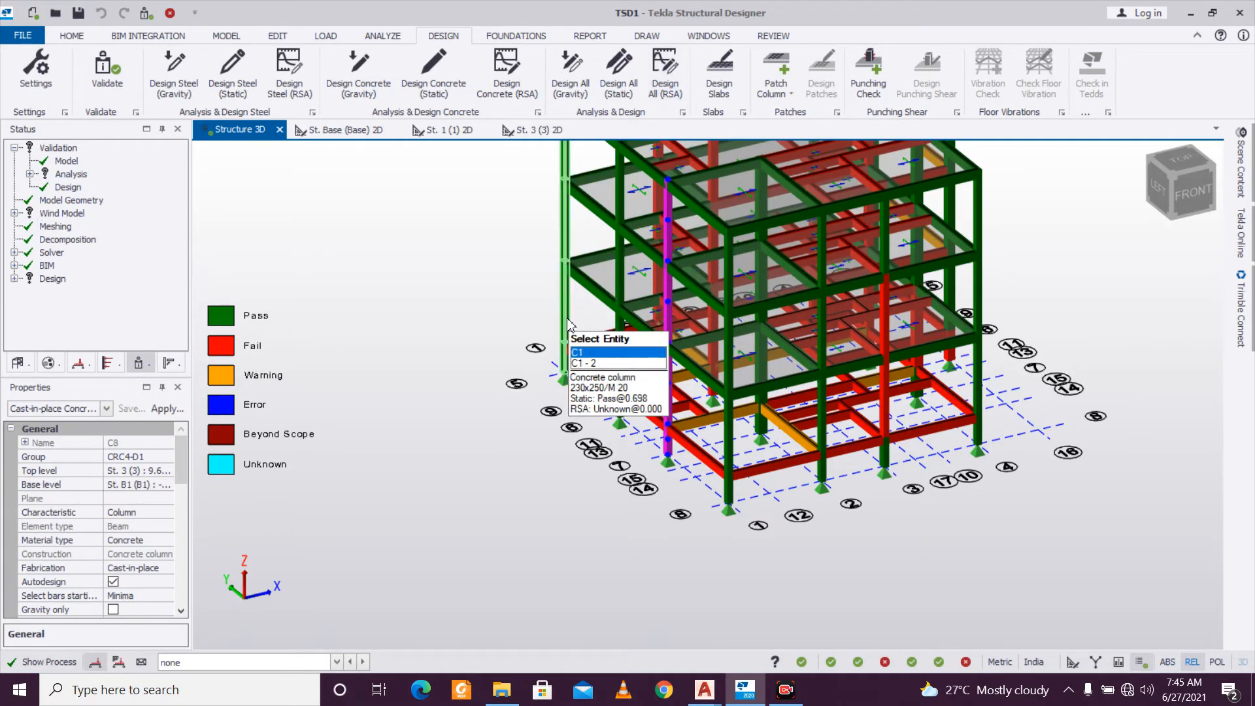
{"action": "right_click", "coordinate": [568, 320]}
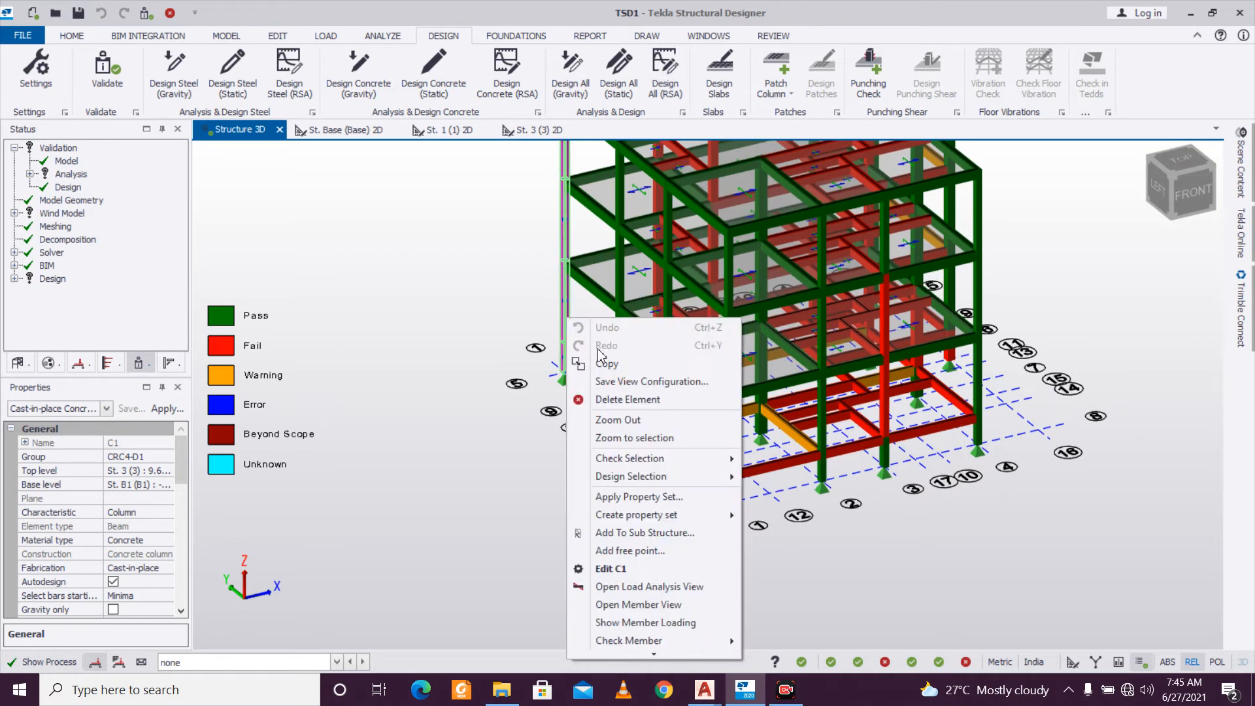
{"action": "mouse_move", "coordinate": [657, 483]}
{"action": "left_click", "coordinate": [766, 480]}
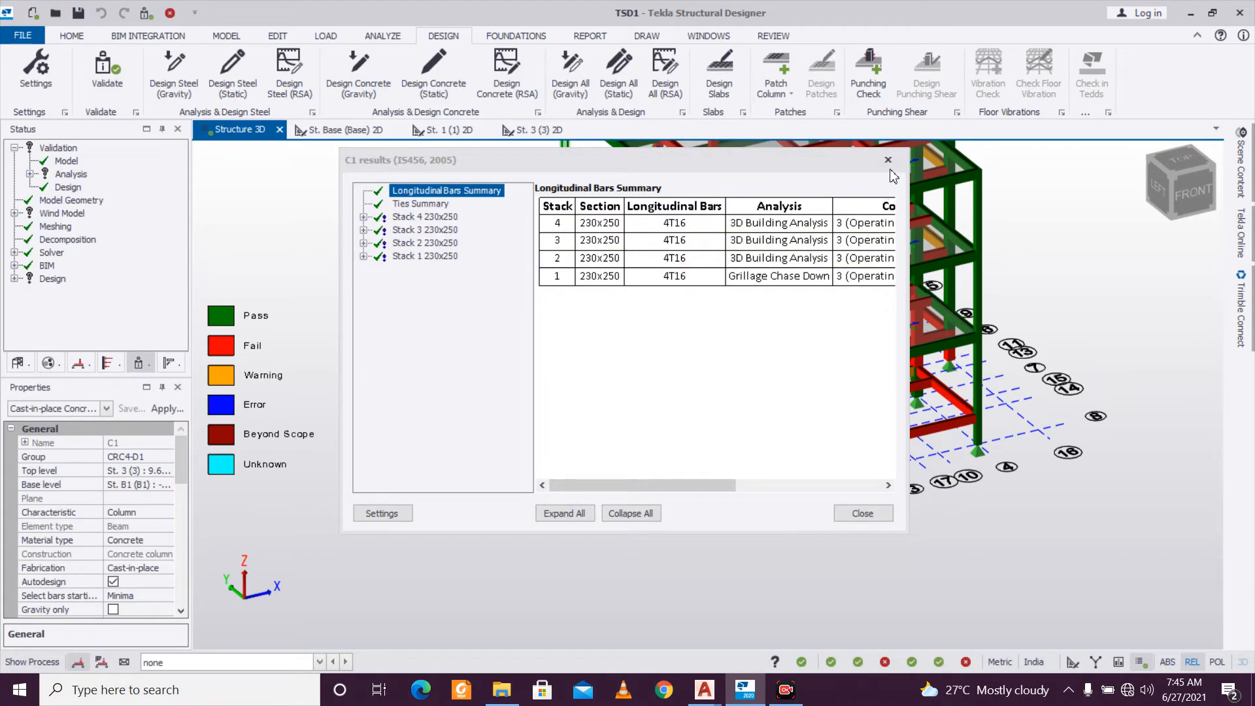
{"action": "left_click", "coordinate": [887, 159]}
Run a static design of column C2, next to corner column C1.
{"action": "left_click", "coordinate": [625, 369]}
{"action": "right_click", "coordinate": [622, 370]}
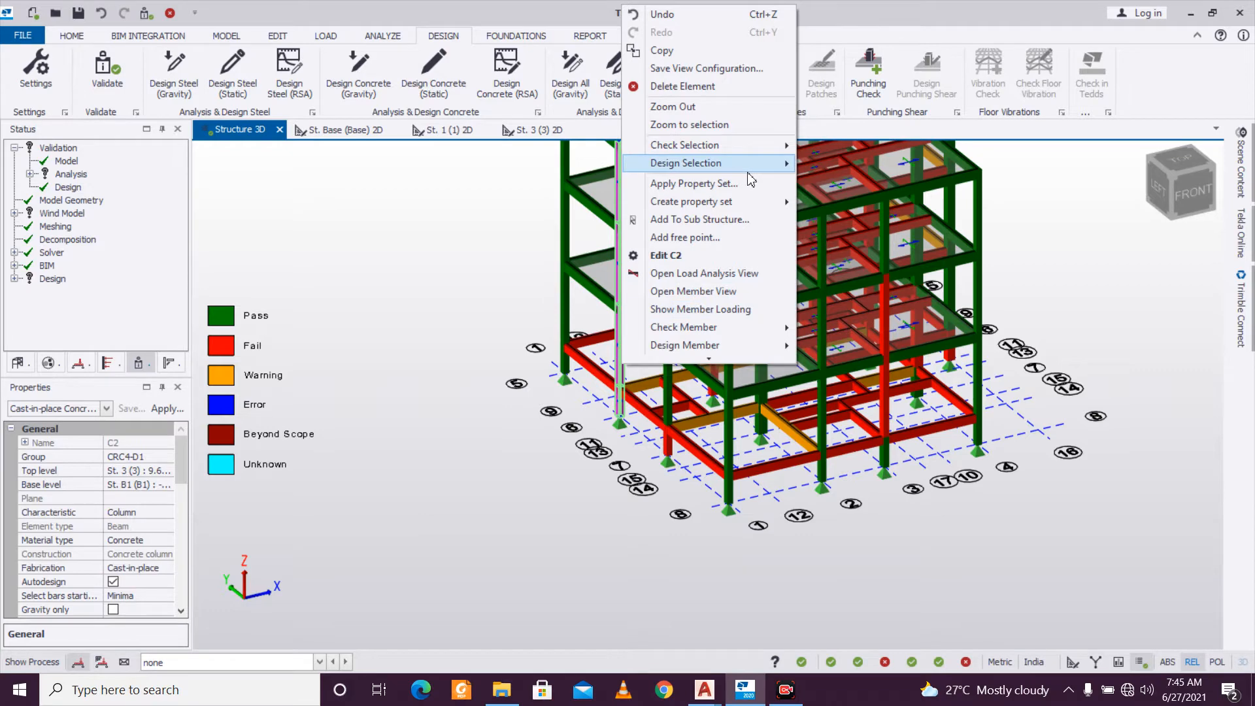
{"action": "mouse_move", "coordinate": [751, 163]}
{"action": "left_click", "coordinate": [817, 165]}
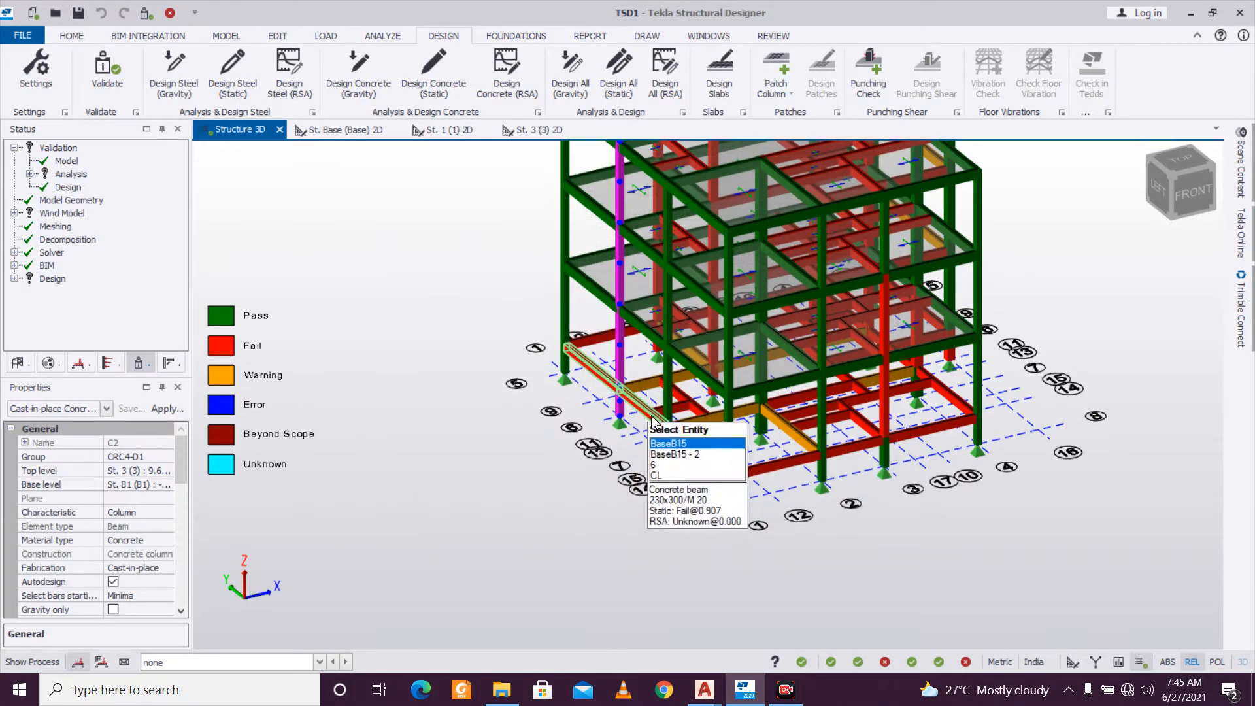
Run a static design of column C8 and review its longitudinal bars summary.
{"action": "right_click", "coordinate": [667, 403]}
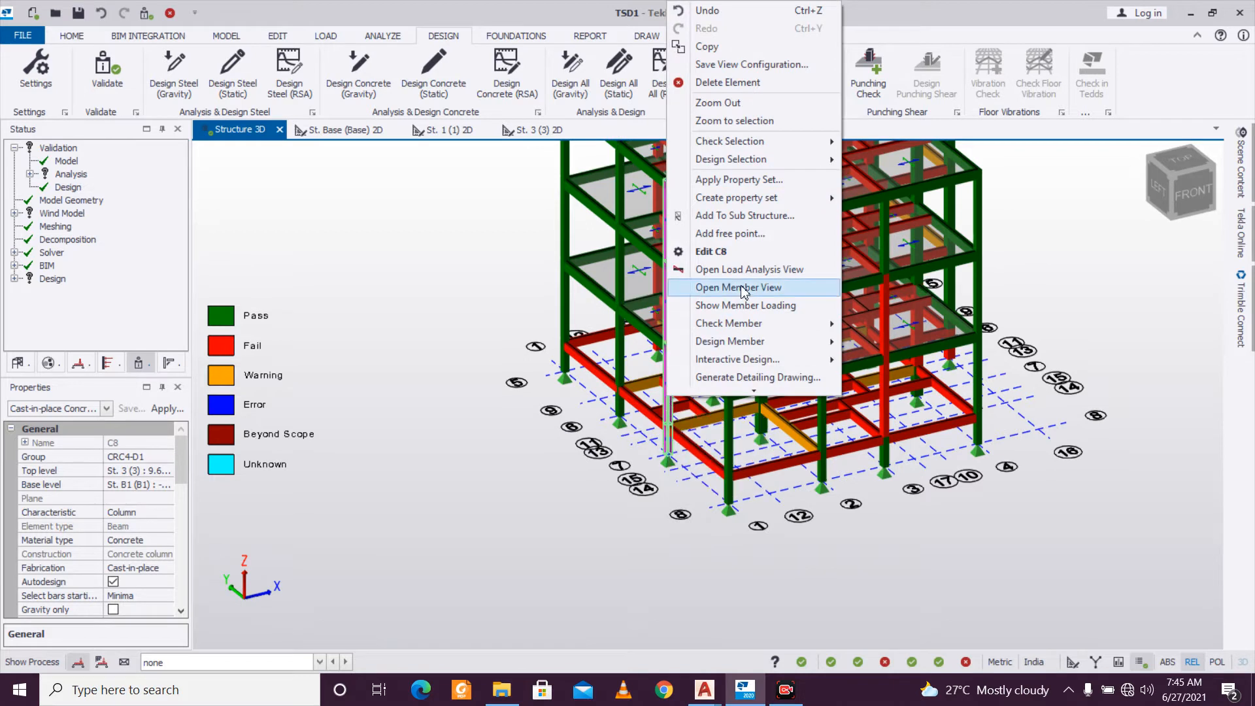
{"action": "mouse_move", "coordinate": [774, 165]}
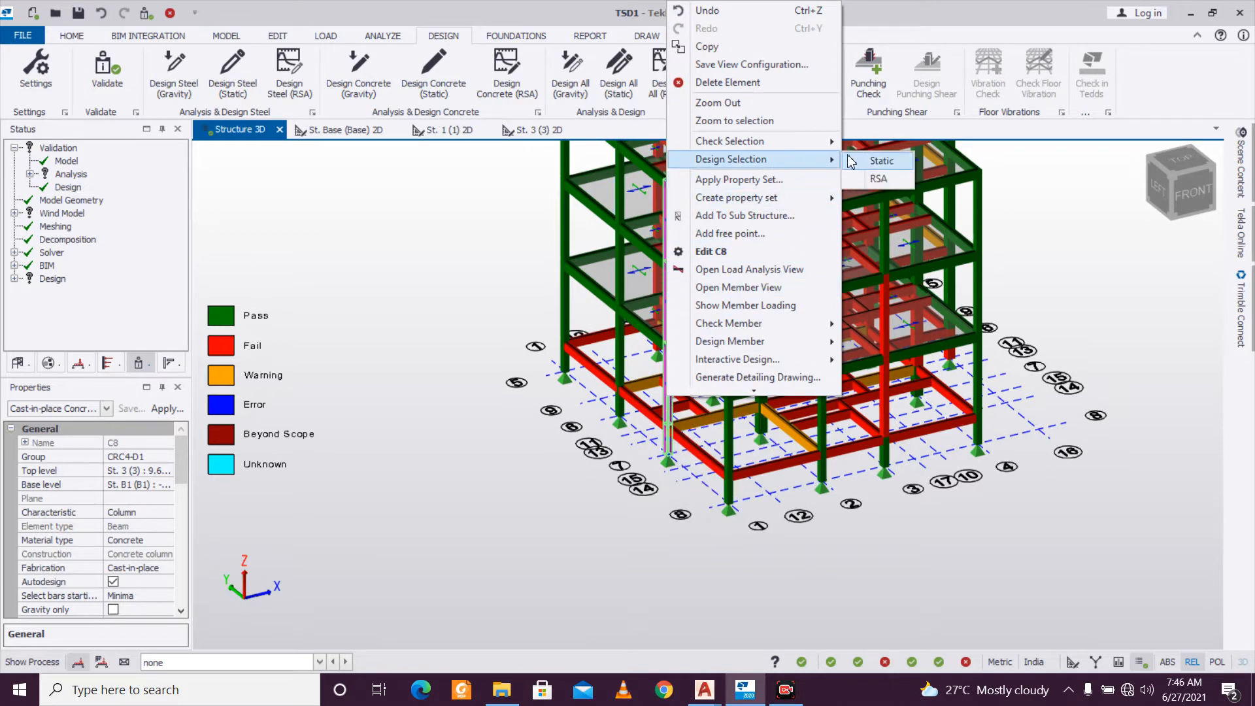
{"action": "left_click", "coordinate": [855, 162]}
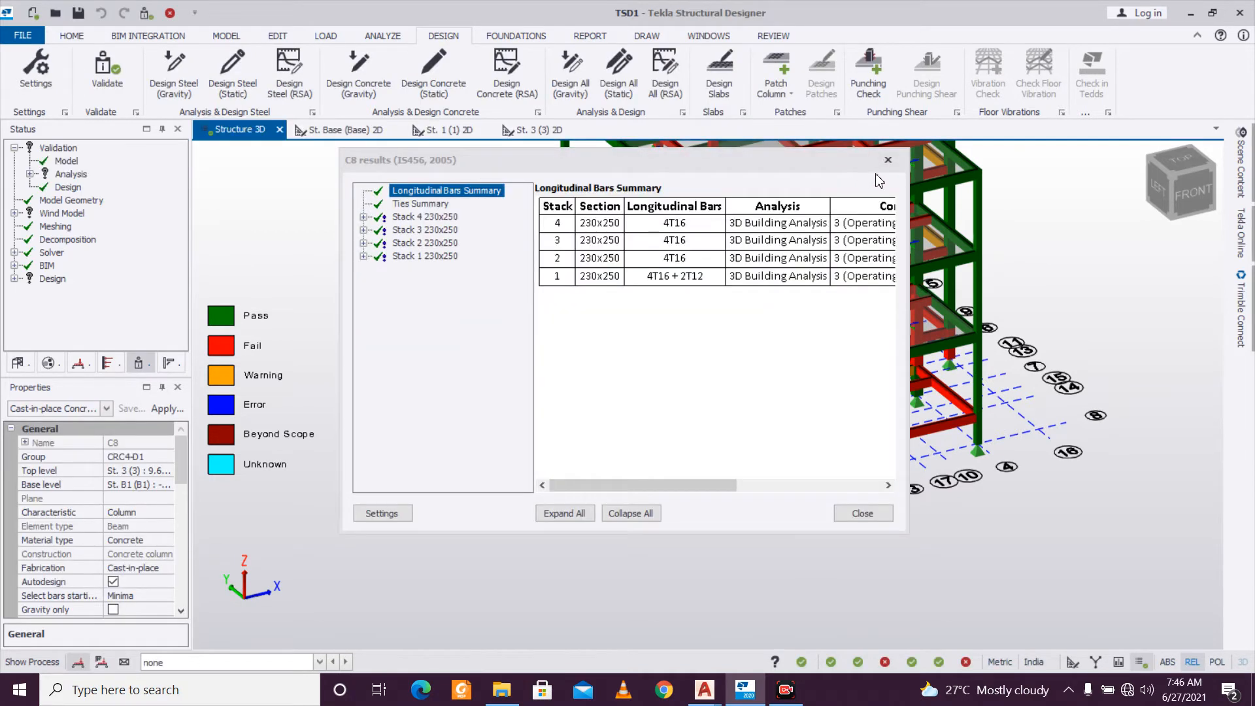
{"action": "left_click", "coordinate": [887, 160]}
Run a static design of front corner column C11 and review the bar sizes, ratios and status of its stacks.
{"action": "left_click", "coordinate": [729, 431]}
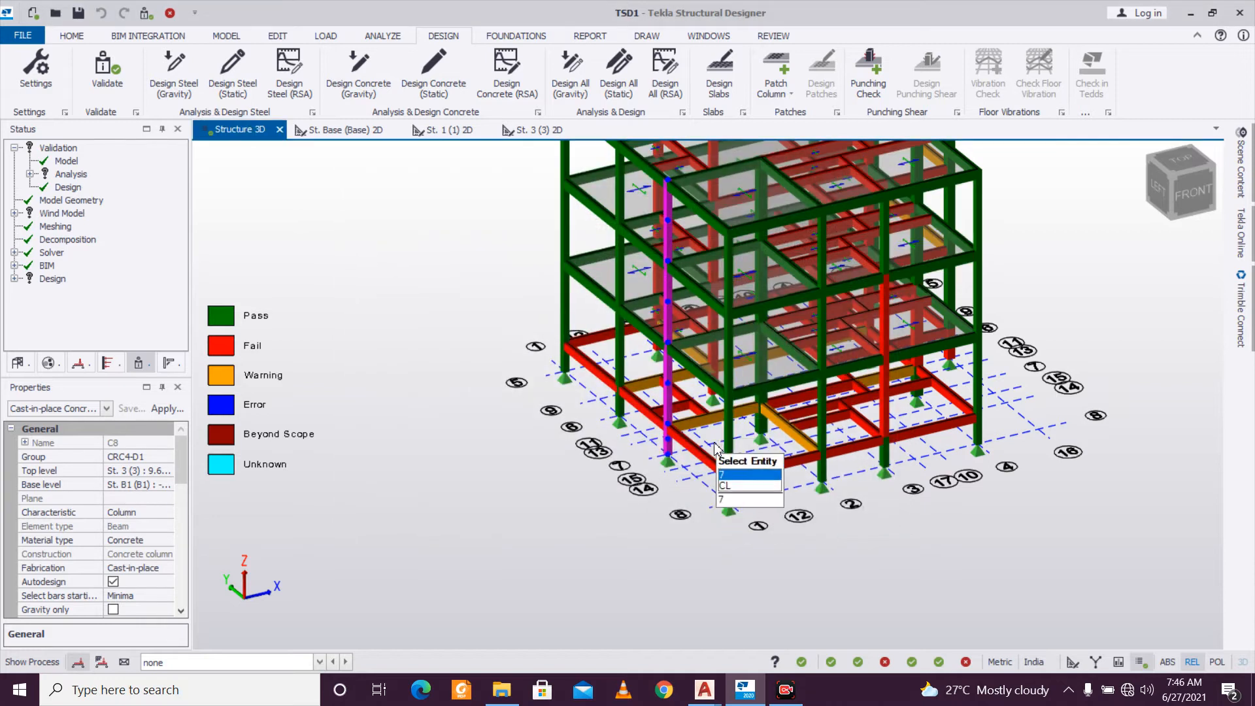
{"action": "right_click", "coordinate": [730, 432]}
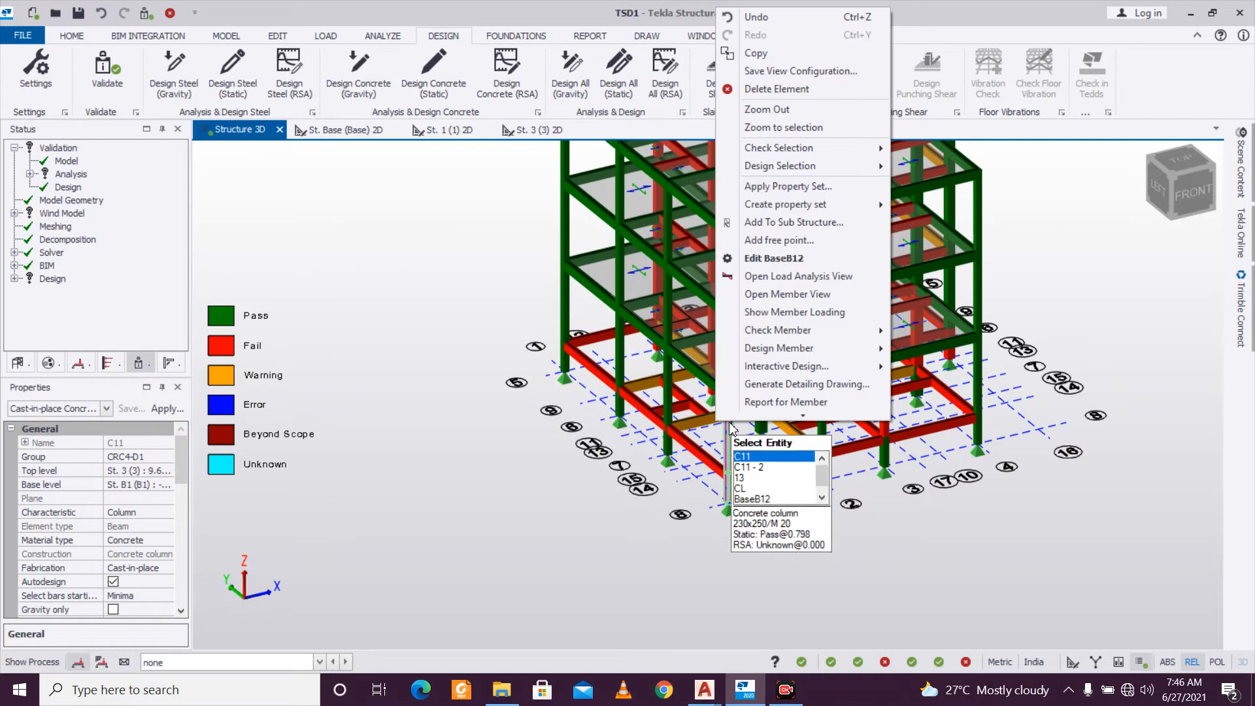
{"action": "mouse_move", "coordinate": [848, 172]}
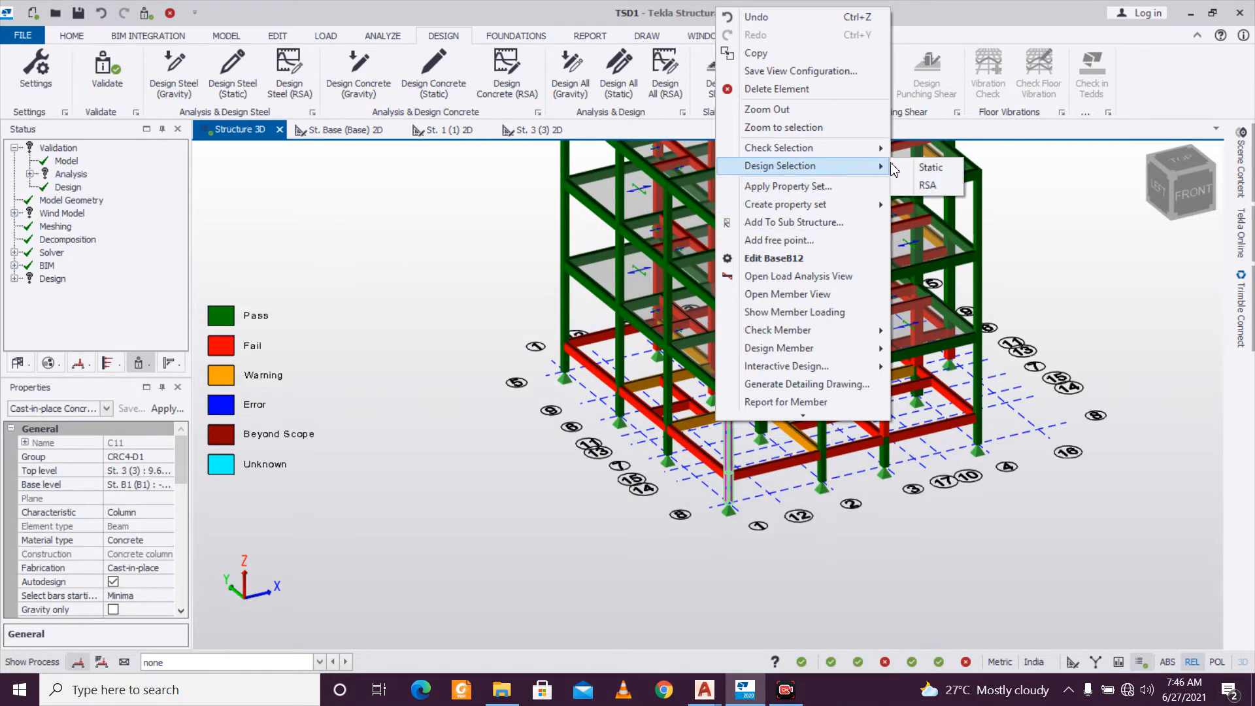
{"action": "left_click", "coordinate": [915, 165]}
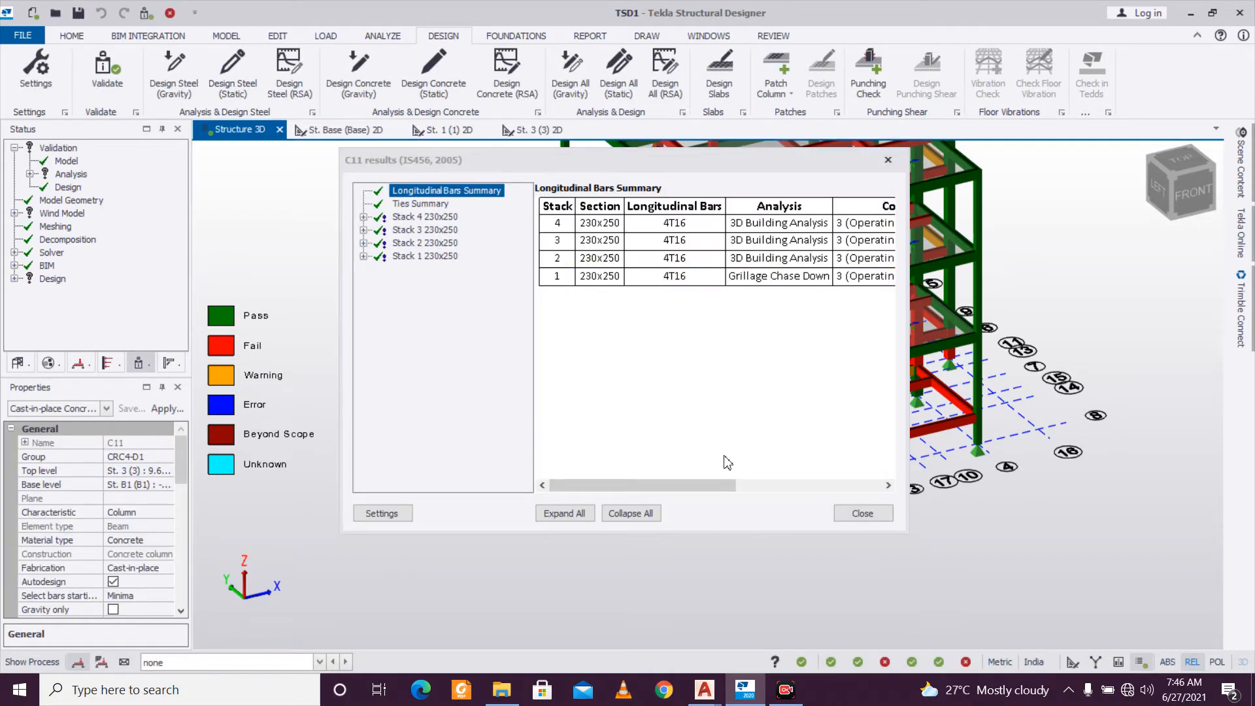
{"action": "left_click_drag", "start_coordinate": [722, 485], "coordinate": [868, 483]}
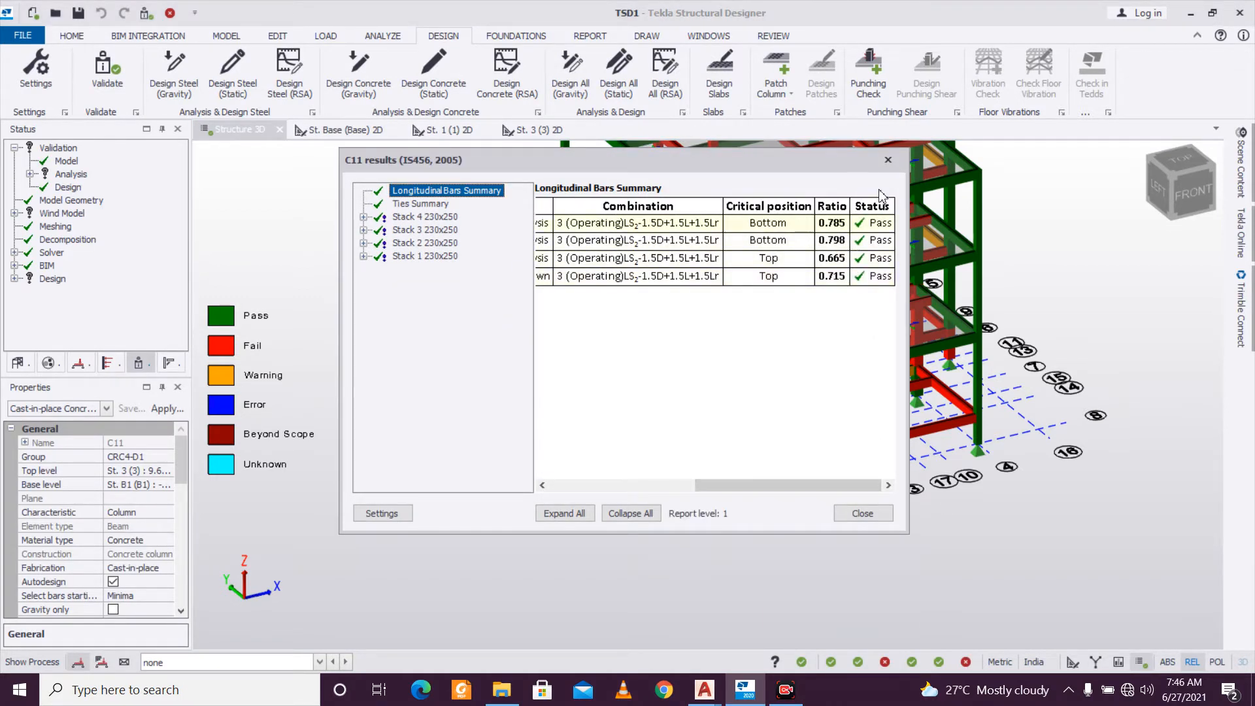
{"action": "left_click", "coordinate": [888, 160]}
Run a static design of column C12, next to corner column C11, and review its longitudinal bars summary.
{"action": "right_click_drag", "start_coordinate": [738, 544], "coordinate": [226, 522]}
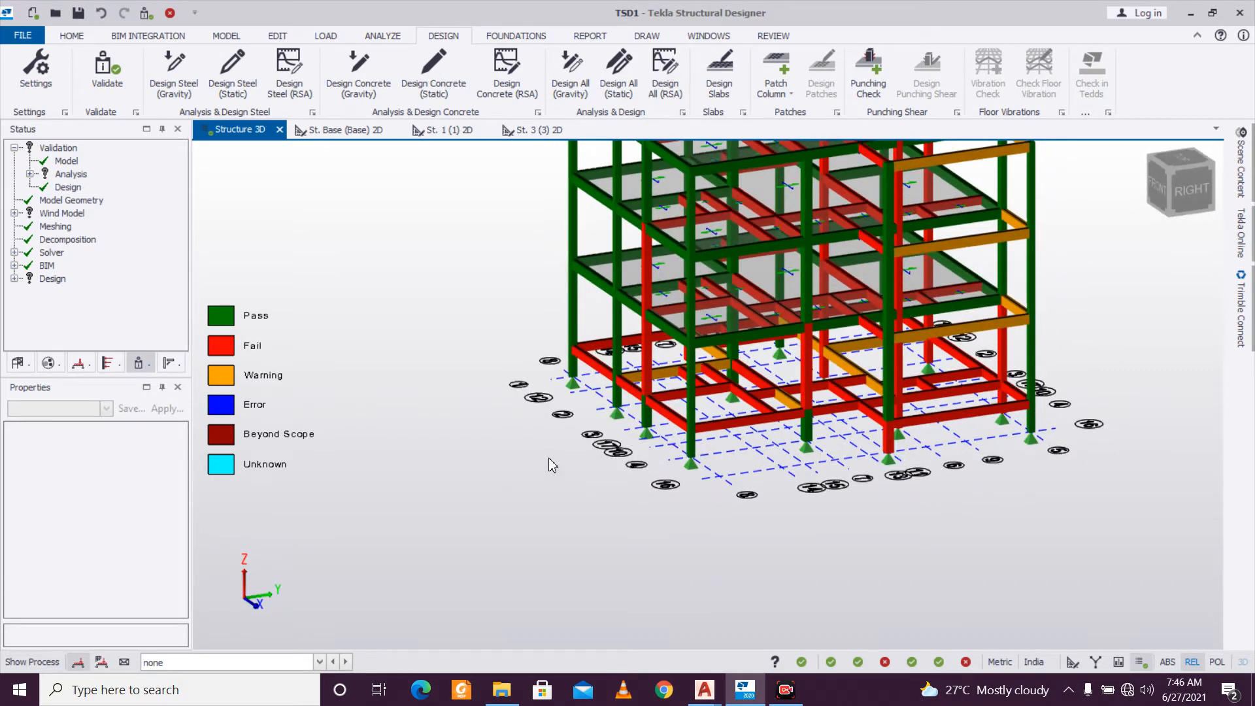
{"action": "mouse_move", "coordinate": [619, 409]}
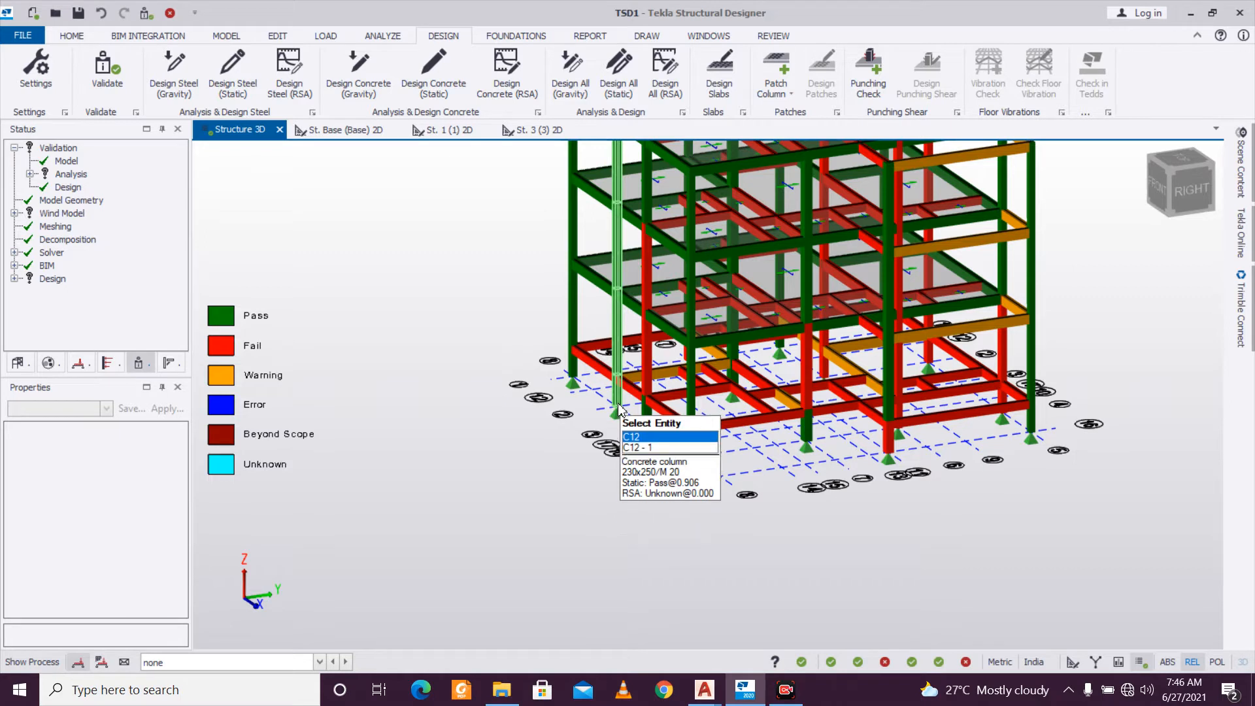
{"action": "left_click", "coordinate": [619, 410]}
{"action": "right_click", "coordinate": [619, 410]}
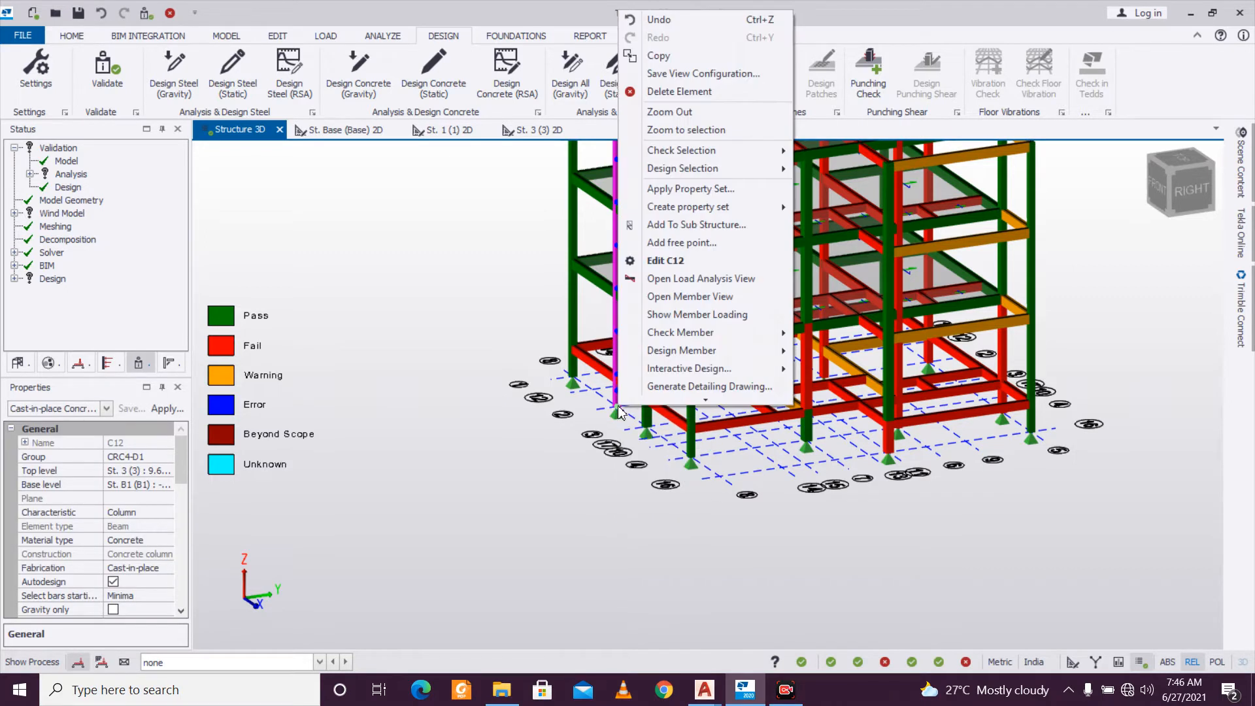
{"action": "mouse_move", "coordinate": [686, 350]}
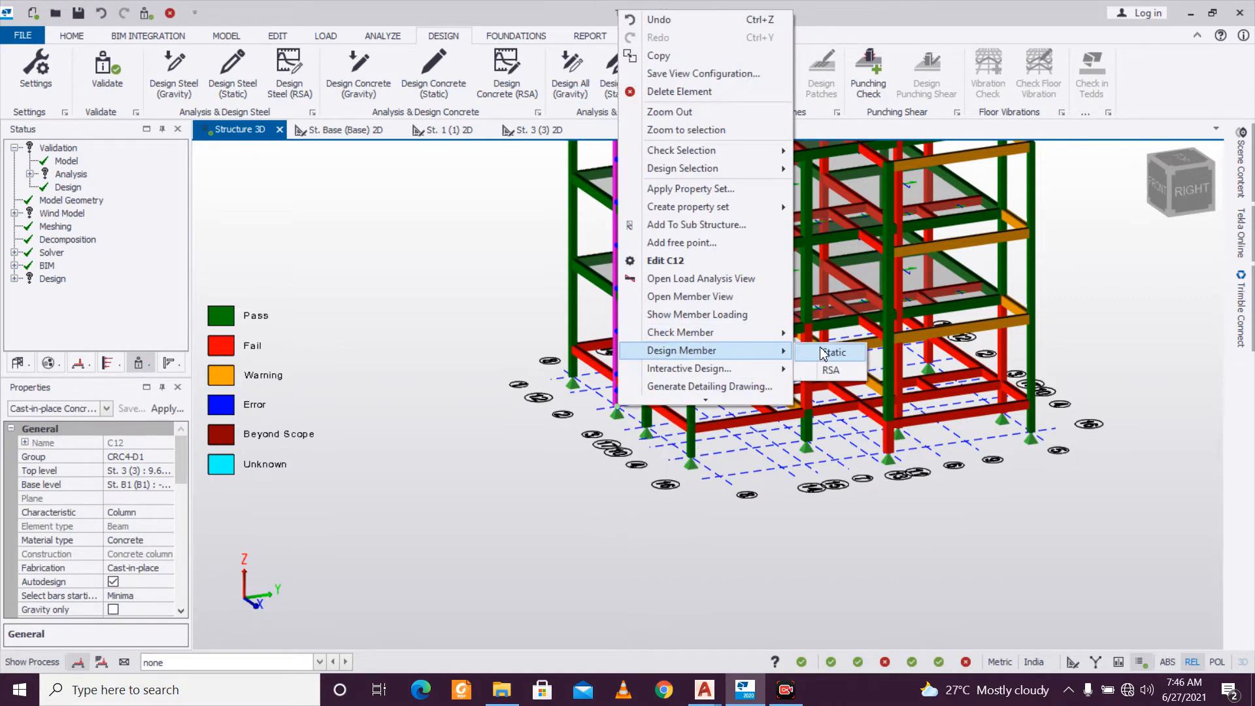
{"action": "left_click", "coordinate": [827, 353]}
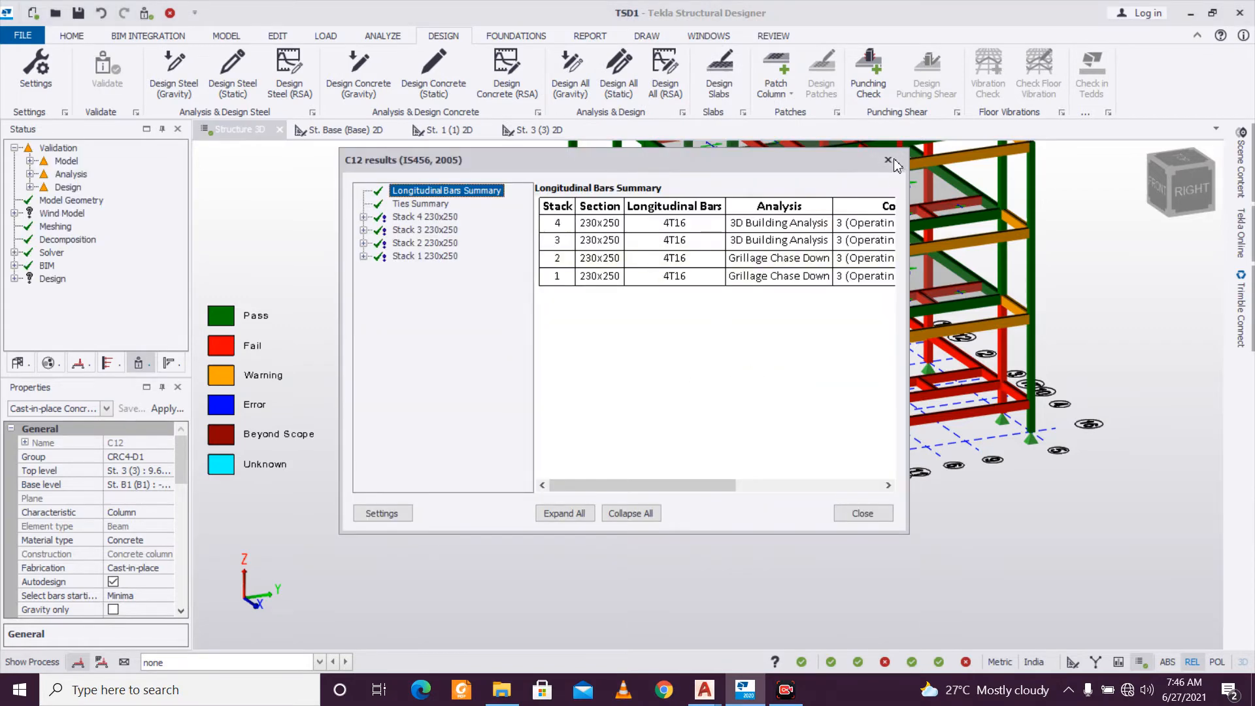
{"action": "left_click", "coordinate": [889, 160]}
Run a static design of column C13 and review the ratio and status of each stack.
{"action": "mouse_move", "coordinate": [648, 428]}
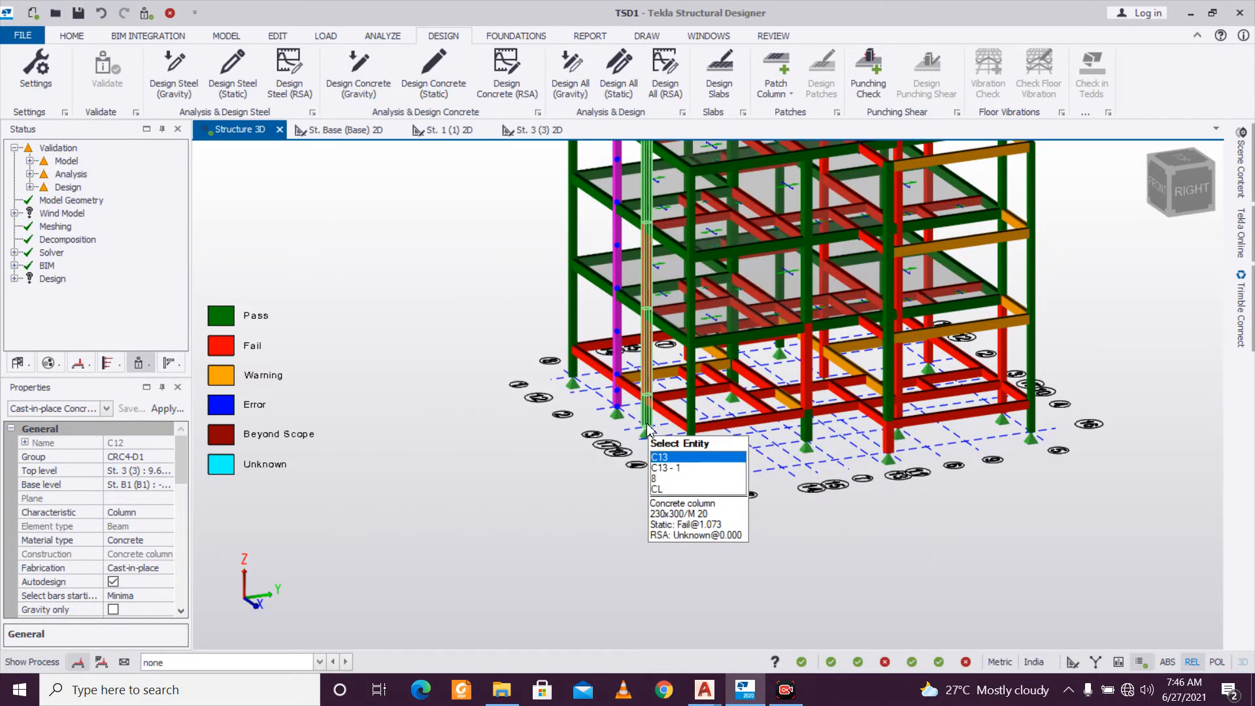
{"action": "left_click", "coordinate": [648, 428]}
{"action": "right_click", "coordinate": [648, 428]}
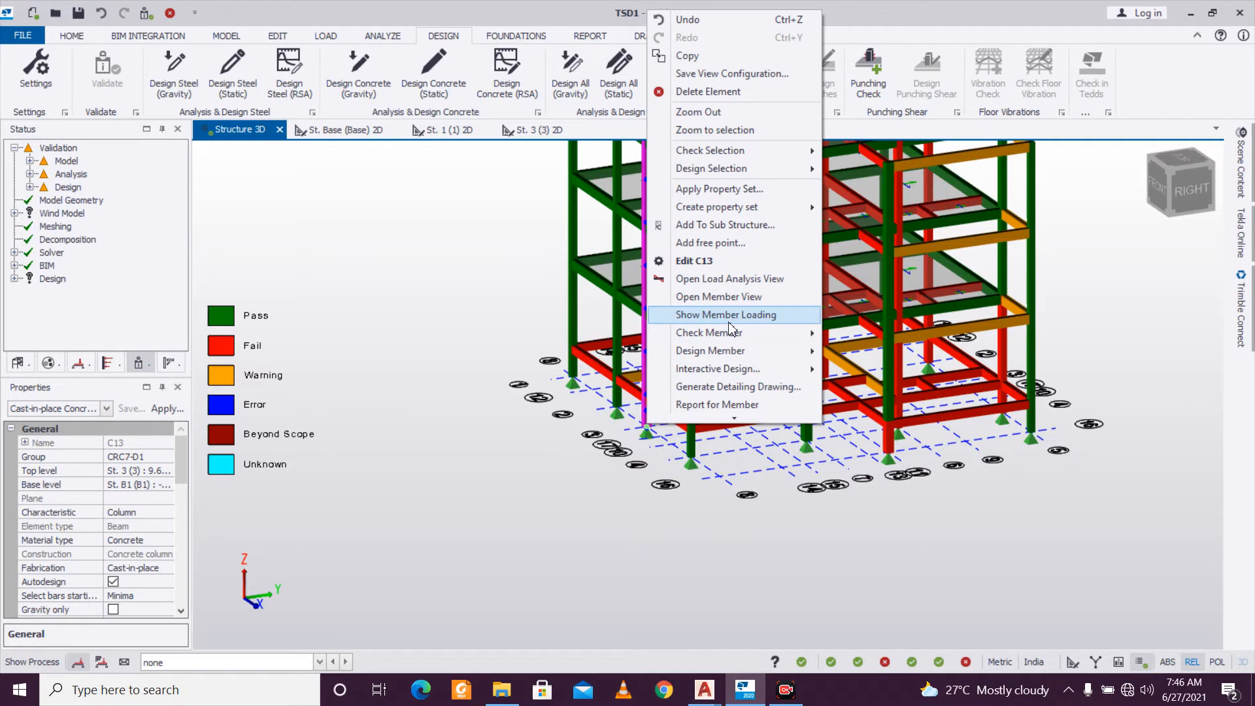
{"action": "mouse_move", "coordinate": [743, 355]}
{"action": "left_click", "coordinate": [826, 353]}
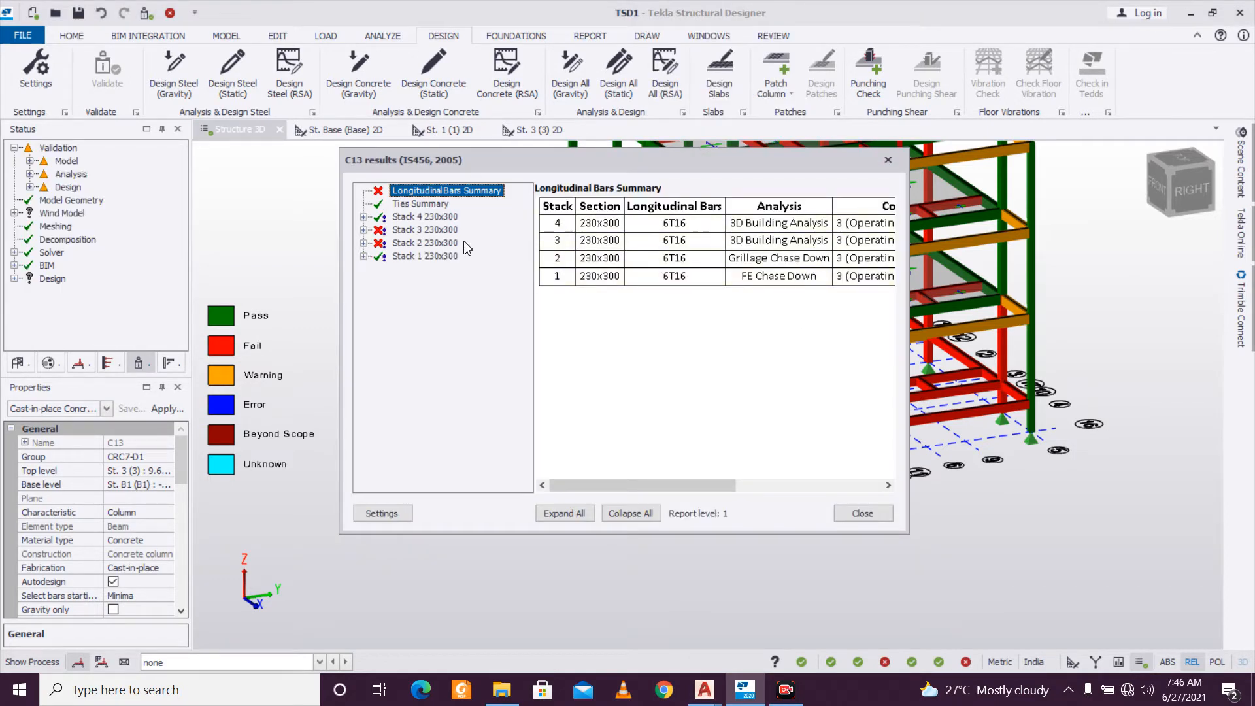
{"action": "left_click_drag", "start_coordinate": [656, 485], "coordinate": [807, 485]}
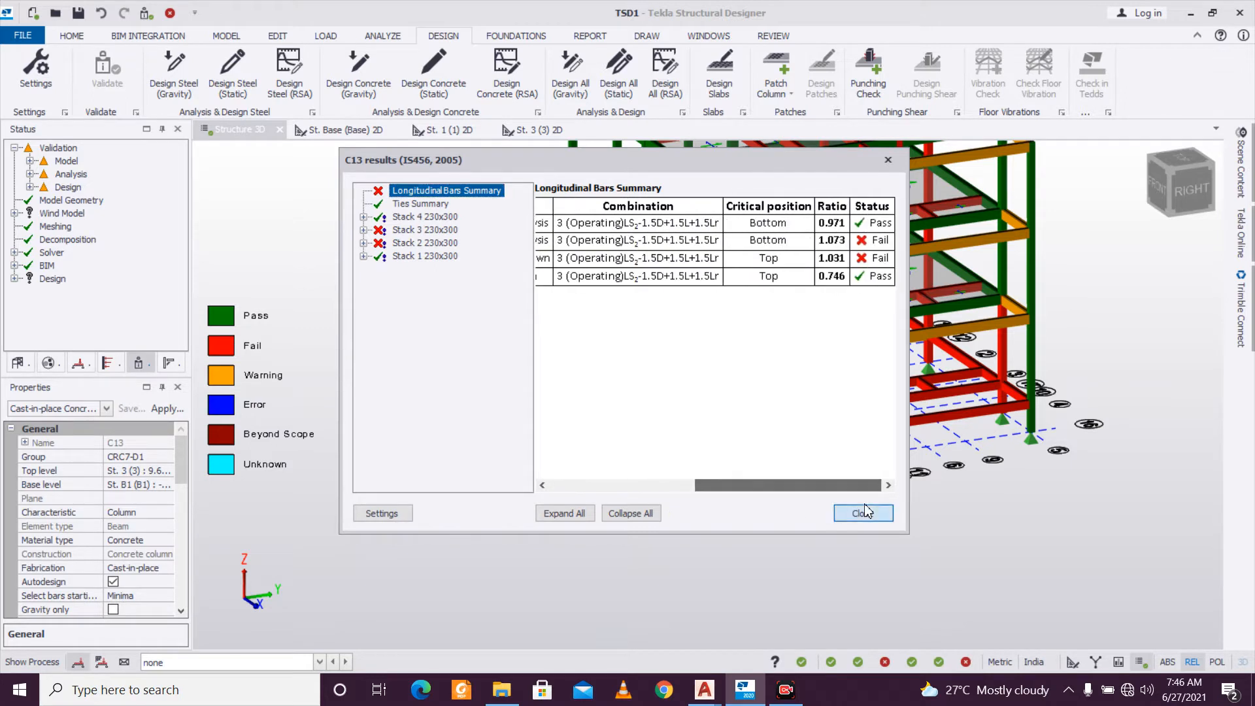
{"action": "left_click", "coordinate": [864, 513]}
Repeat the static design of column C13 and recheck its bar sizes, ratios and status.
{"action": "mouse_move", "coordinate": [645, 426]}
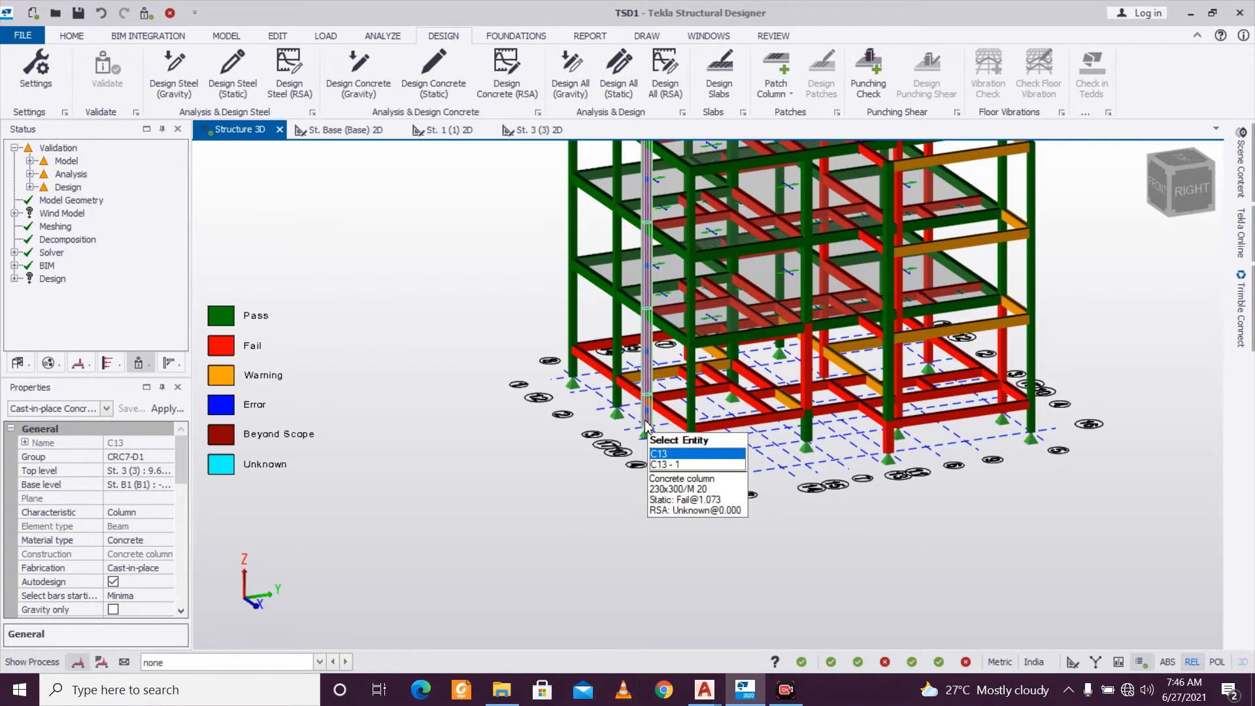
{"action": "left_click", "coordinate": [646, 426]}
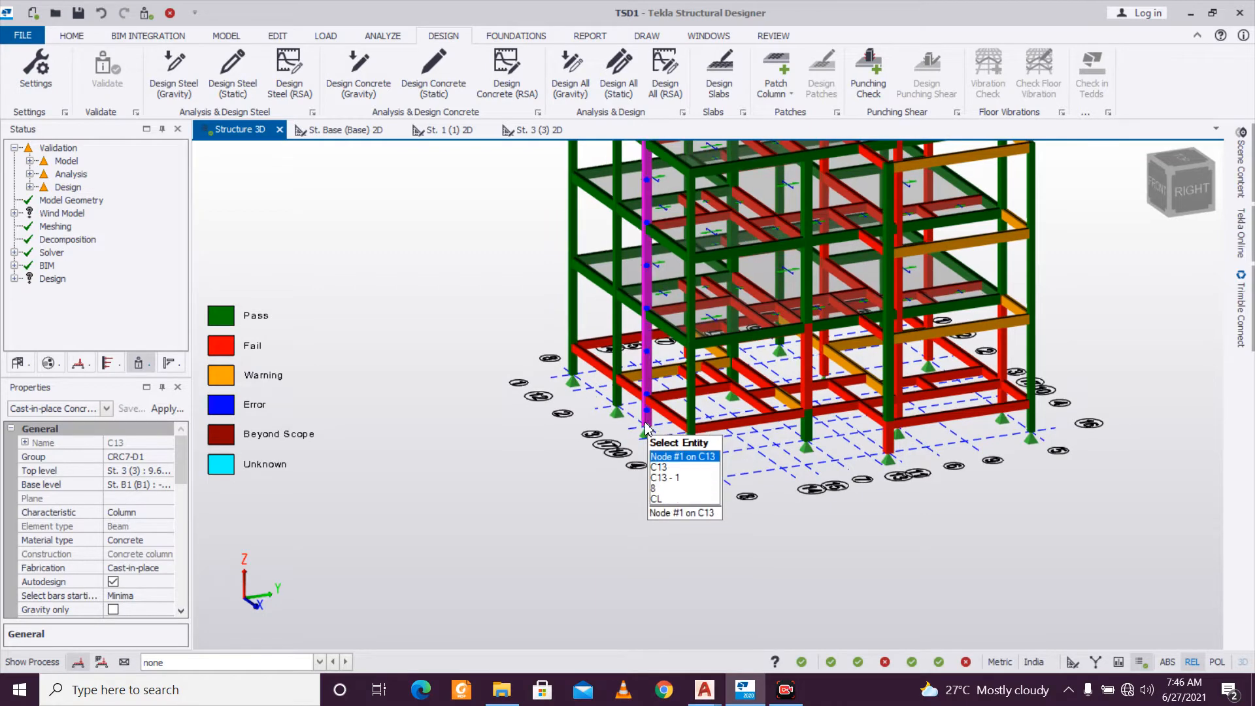
{"action": "right_click", "coordinate": [645, 428]}
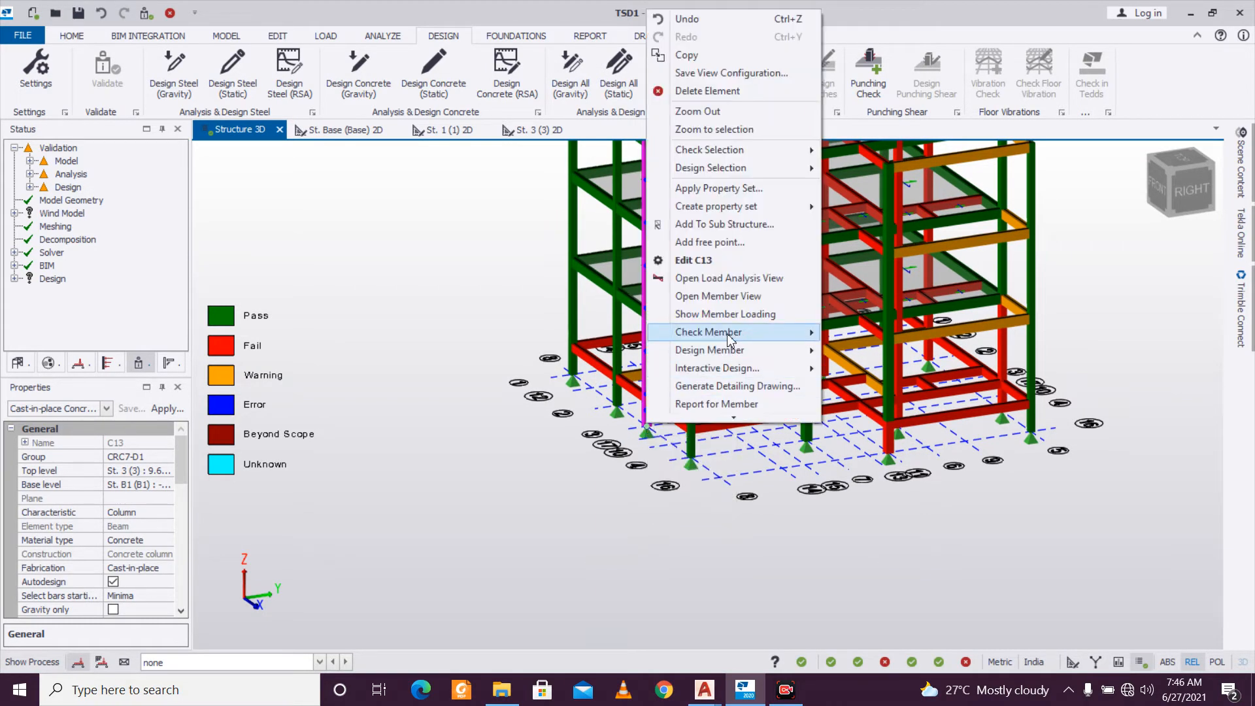
{"action": "mouse_move", "coordinate": [732, 351]}
{"action": "left_click", "coordinate": [849, 351]}
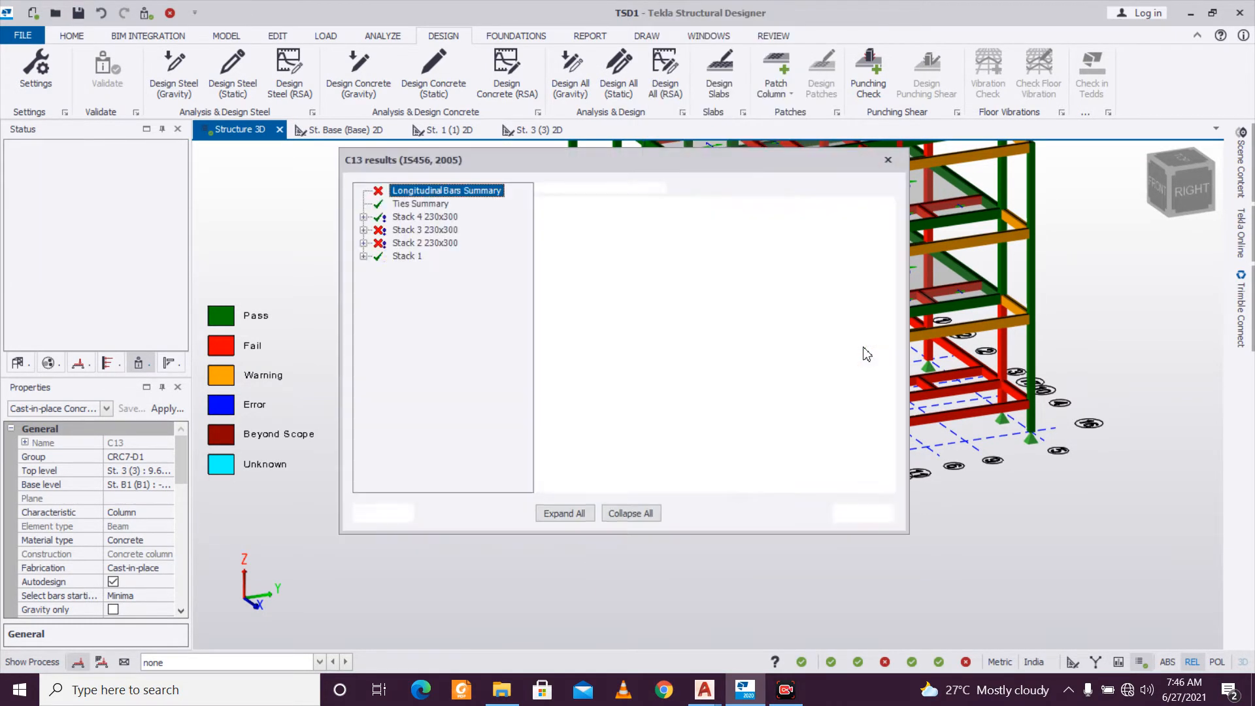
{"action": "left_click_drag", "start_coordinate": [697, 487], "coordinate": [849, 515]}
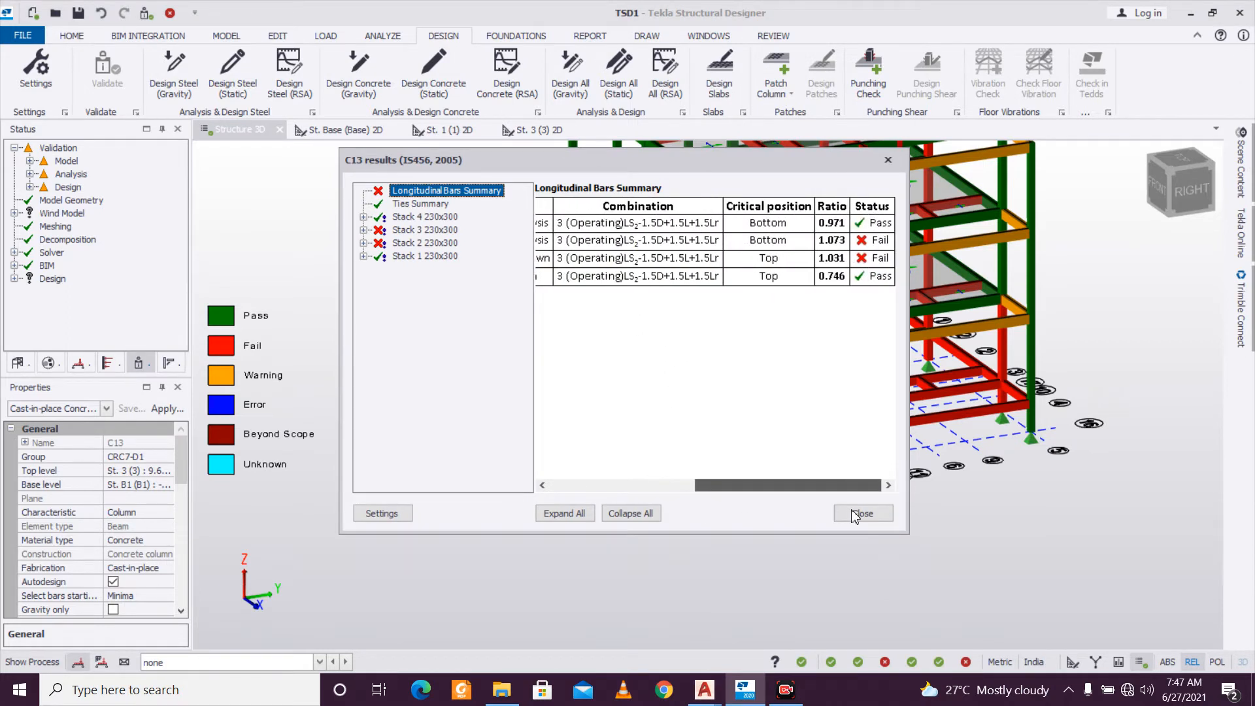
{"action": "left_click_drag", "start_coordinate": [851, 520], "coordinate": [594, 491]}
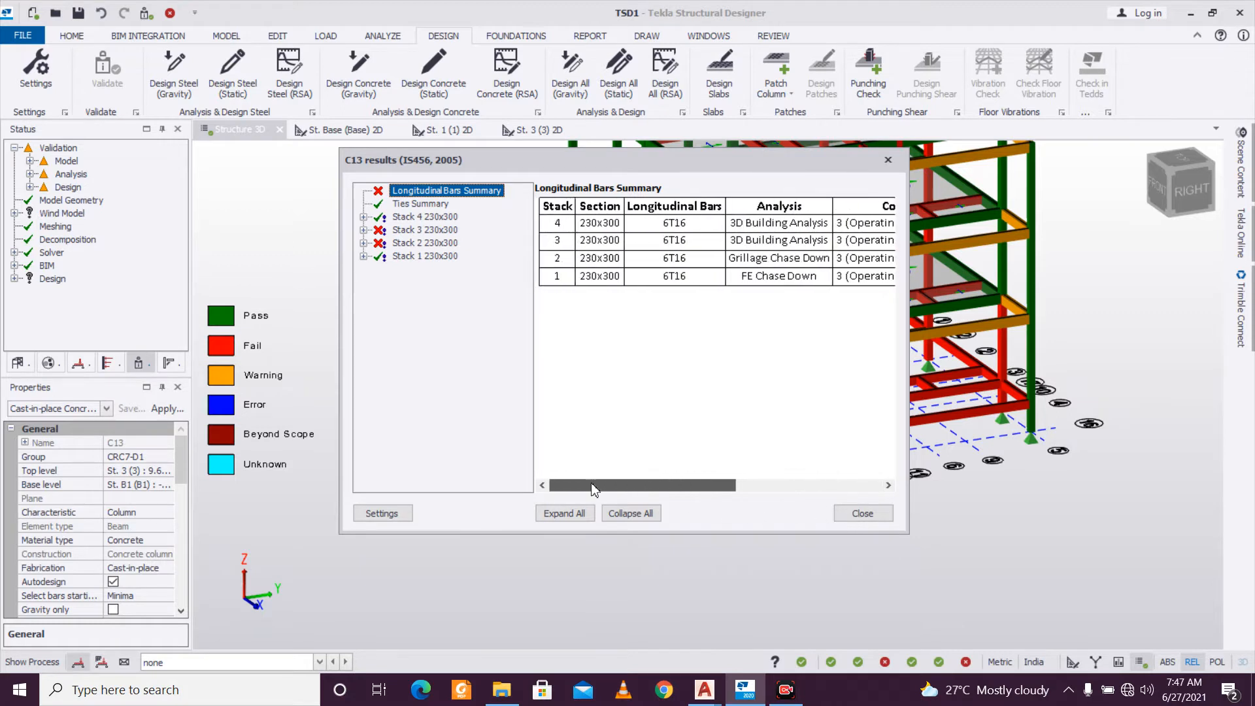
{"action": "left_click", "coordinate": [888, 159]}
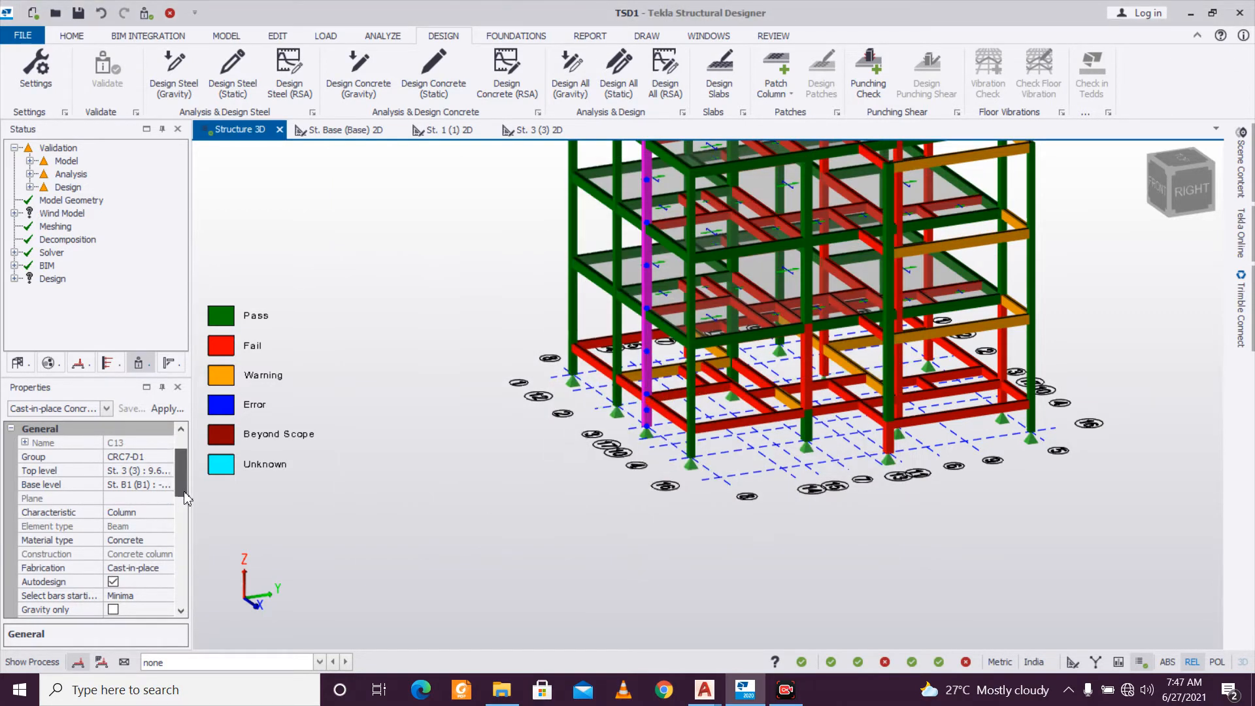
Set the rotation of column C13 to 90°.
{"action": "scroll", "coordinate": [166, 551], "scroll_direction": "down", "scroll_amount": 2}
{"action": "left_click", "coordinate": [165, 457]}
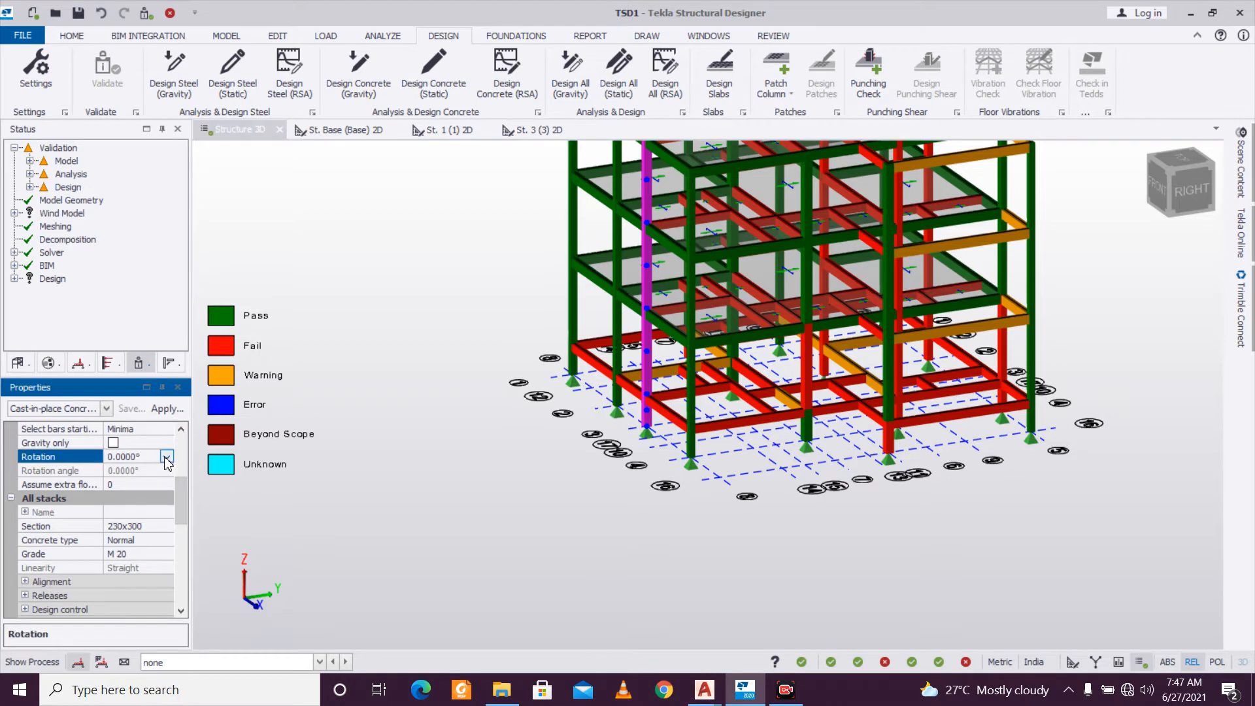
{"action": "left_click", "coordinate": [167, 456]}
{"action": "left_click", "coordinate": [148, 487]}
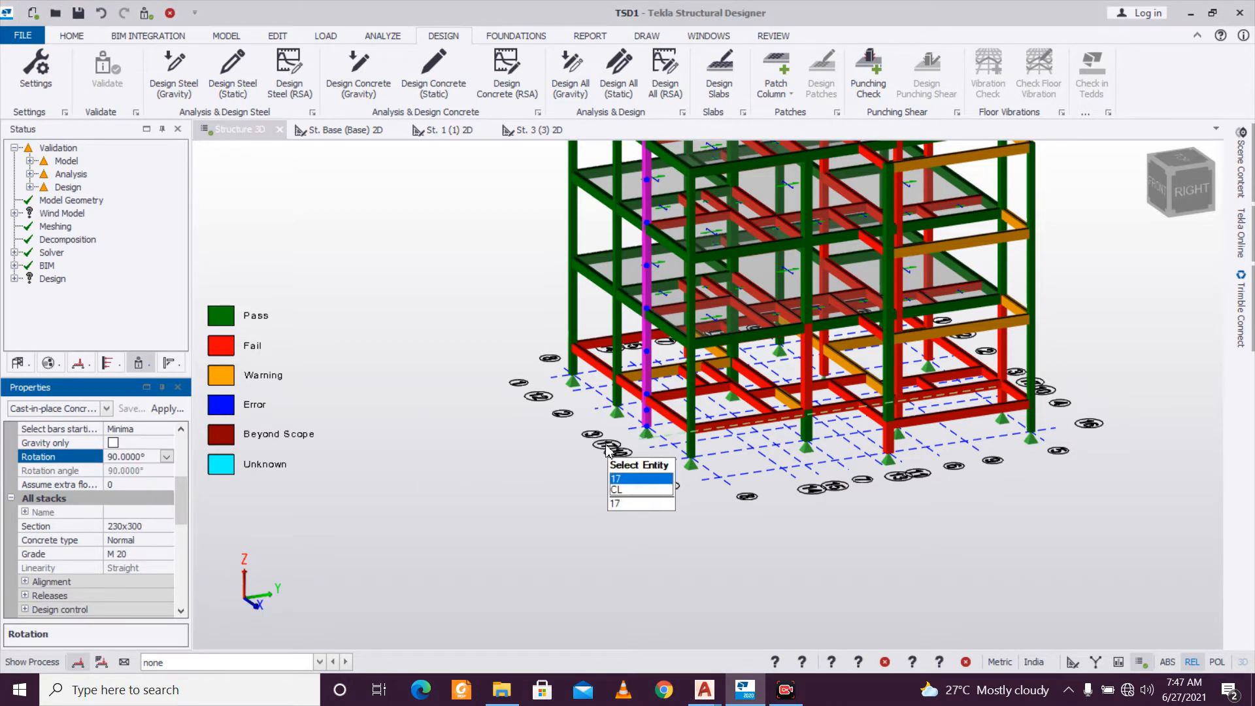
Run a static design on the rotated column C13 and review its longitudinal bars summary.
{"action": "right_click", "coordinate": [651, 416]}
{"action": "mouse_move", "coordinate": [712, 161]}
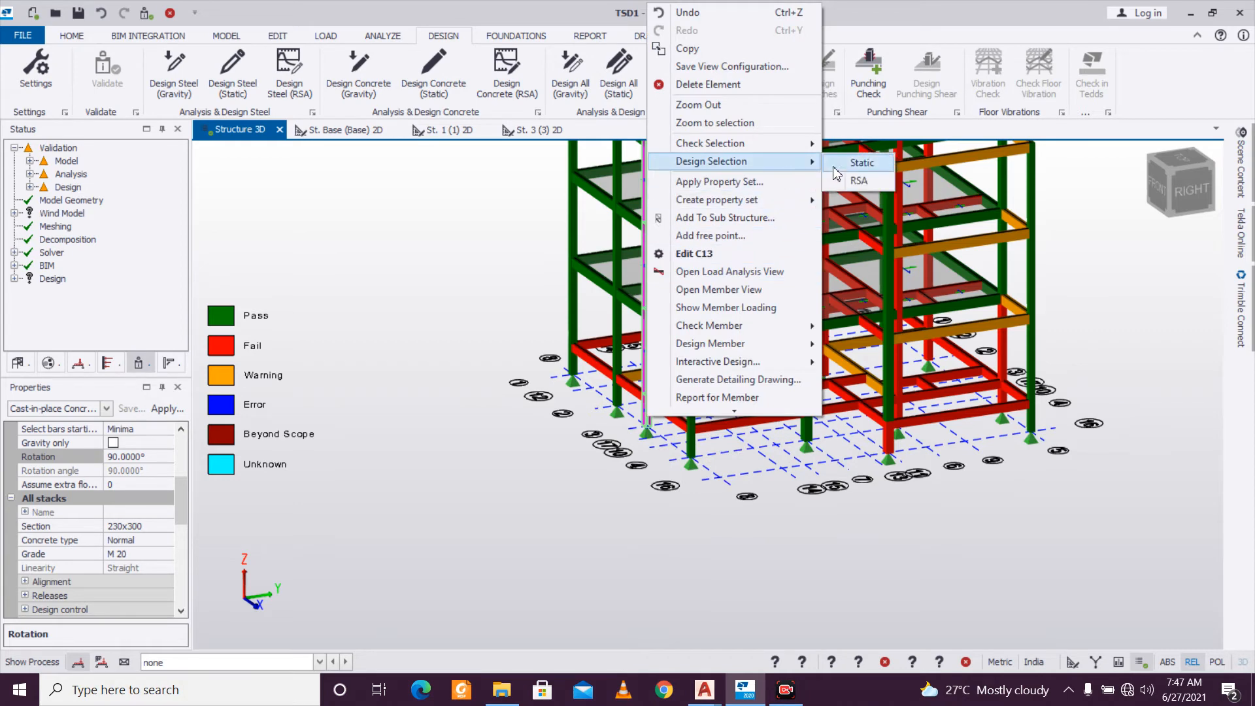
{"action": "left_click", "coordinate": [841, 175]}
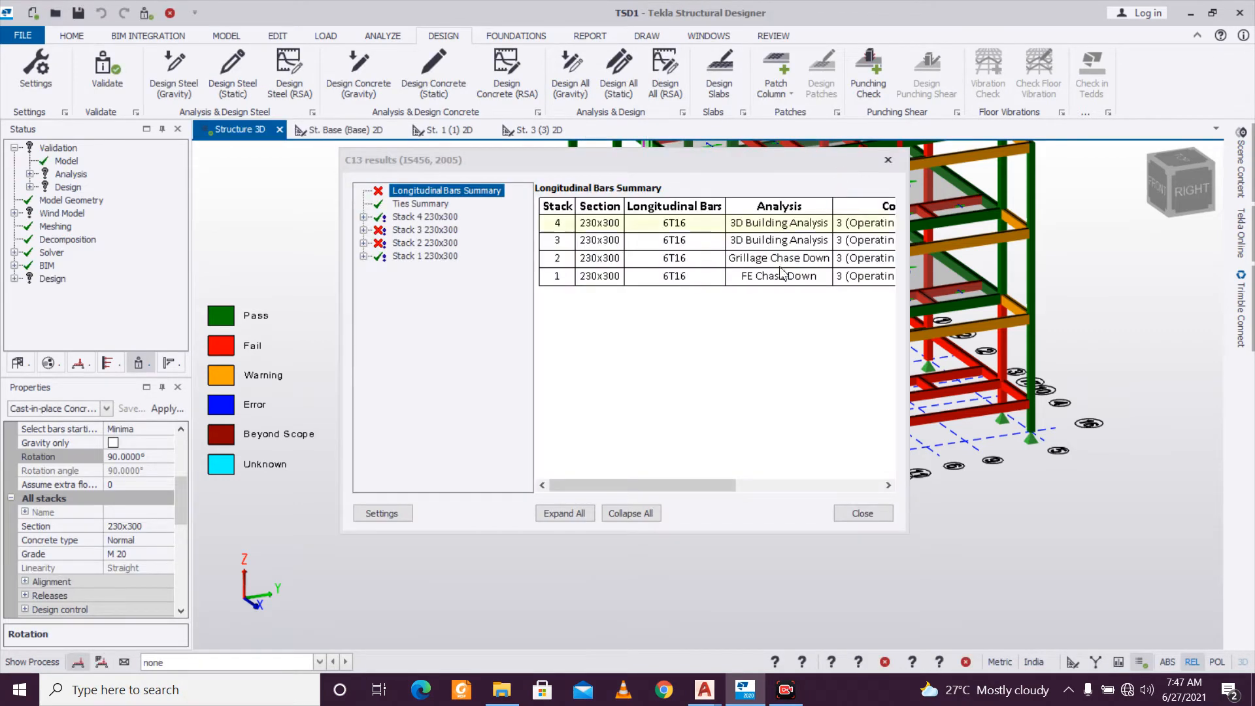
{"action": "left_click_drag", "start_coordinate": [654, 486], "coordinate": [524, 478]}
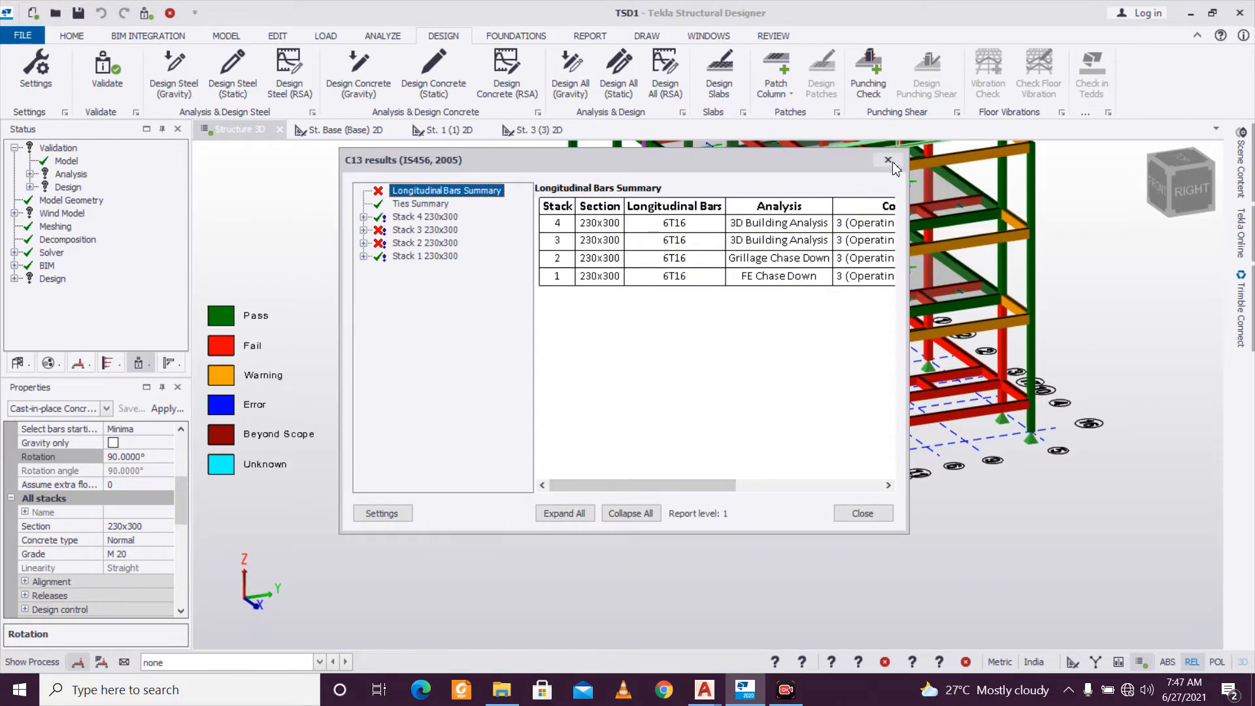
{"action": "left_click", "coordinate": [890, 162]}
Run Design All (Static) on the whole model and display the member design ratios, with column C13 selected.
{"action": "left_click", "coordinate": [616, 439]}
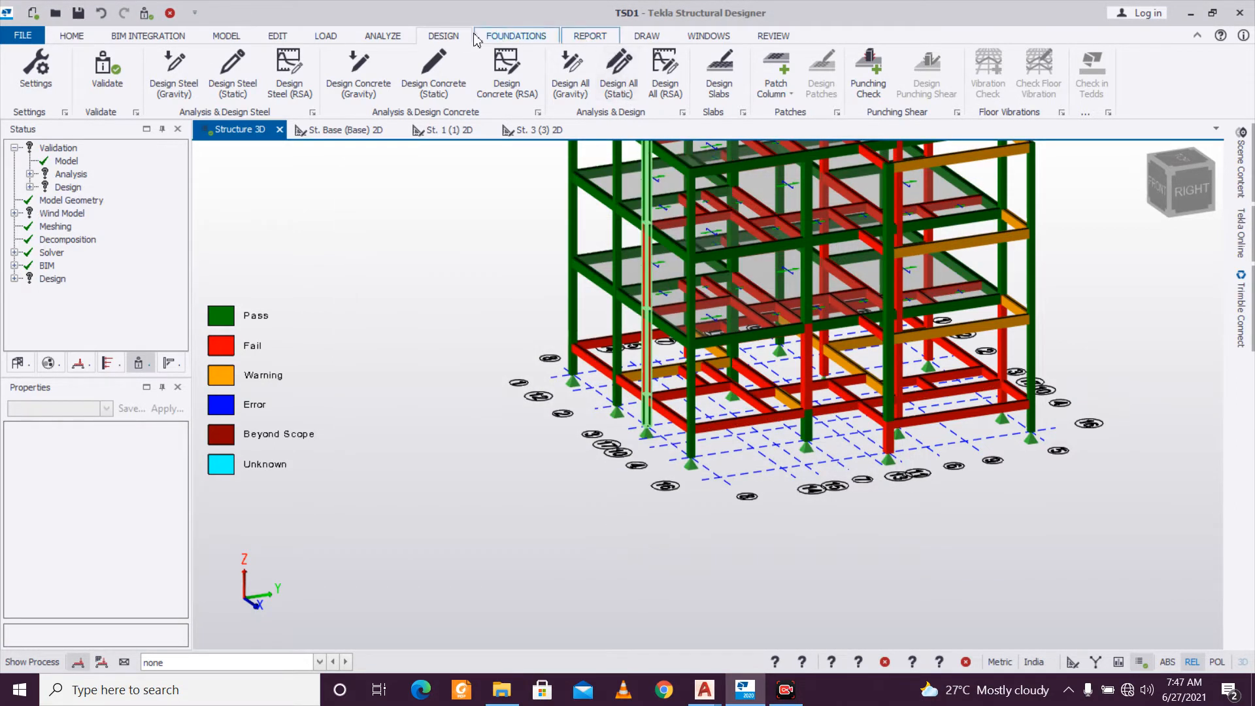
{"action": "left_click", "coordinate": [632, 87]}
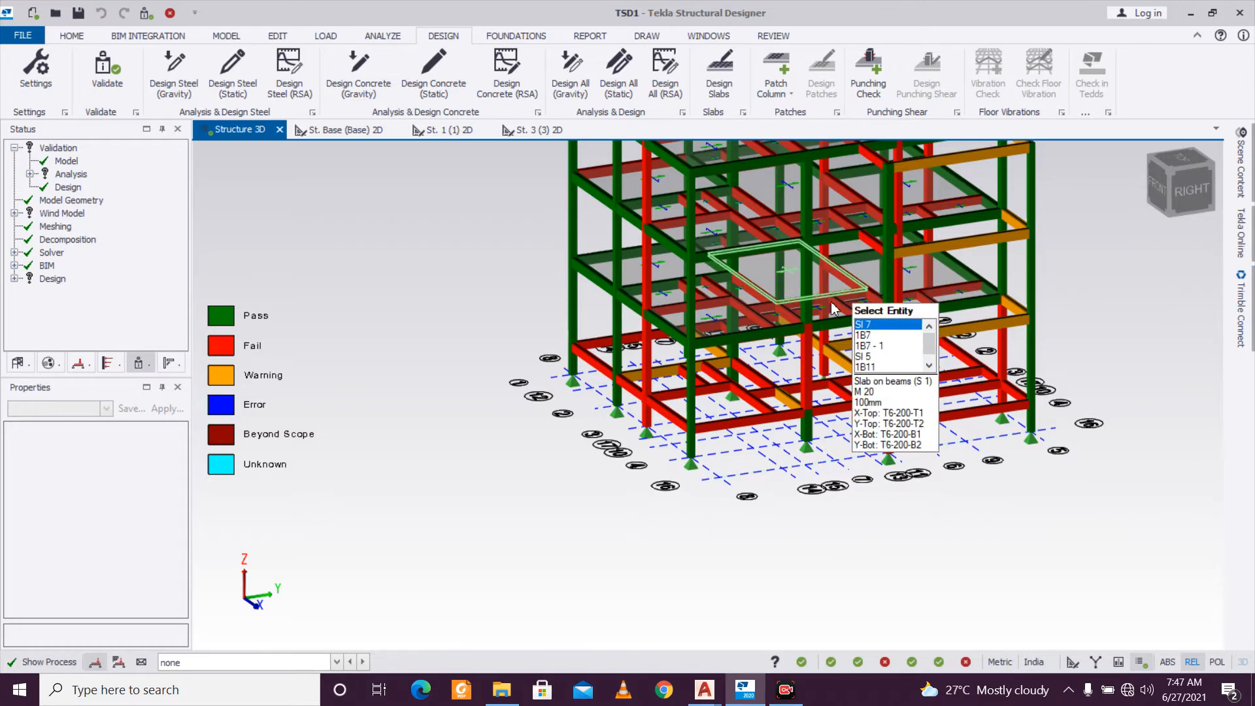
{"action": "left_click", "coordinate": [649, 379]}
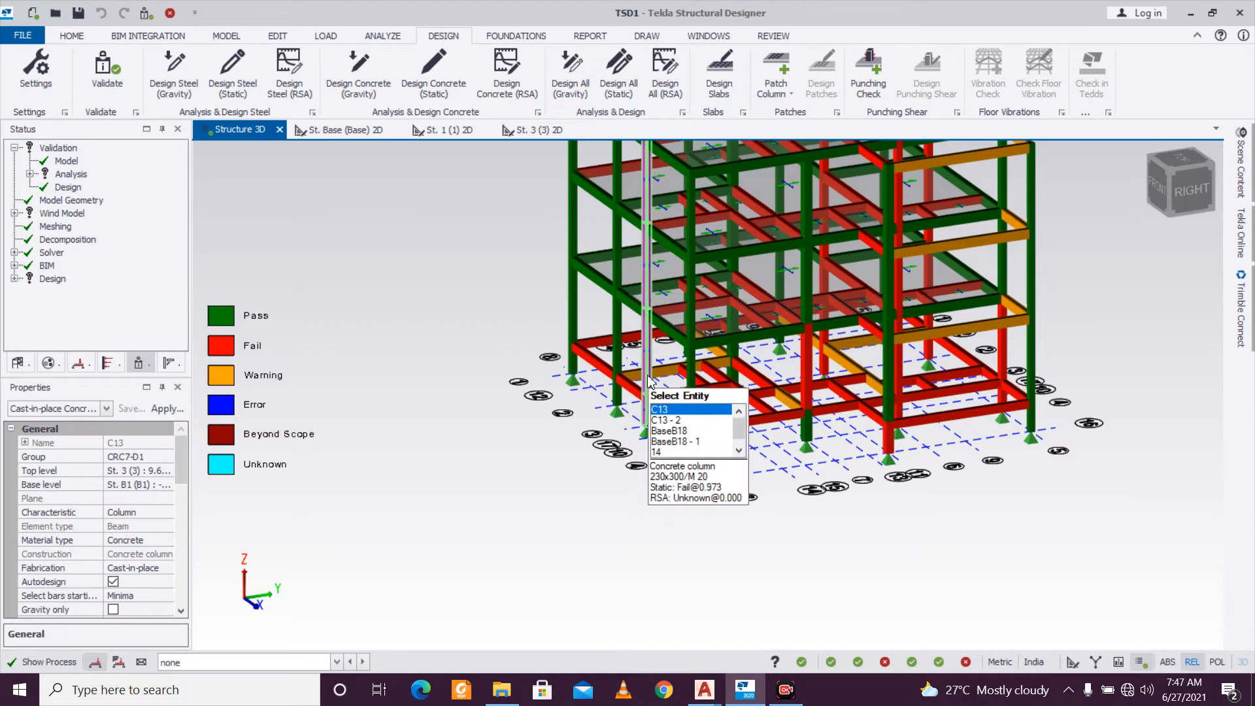
{"action": "left_click", "coordinate": [772, 35]}
{"action": "left_click", "coordinate": [119, 72]}
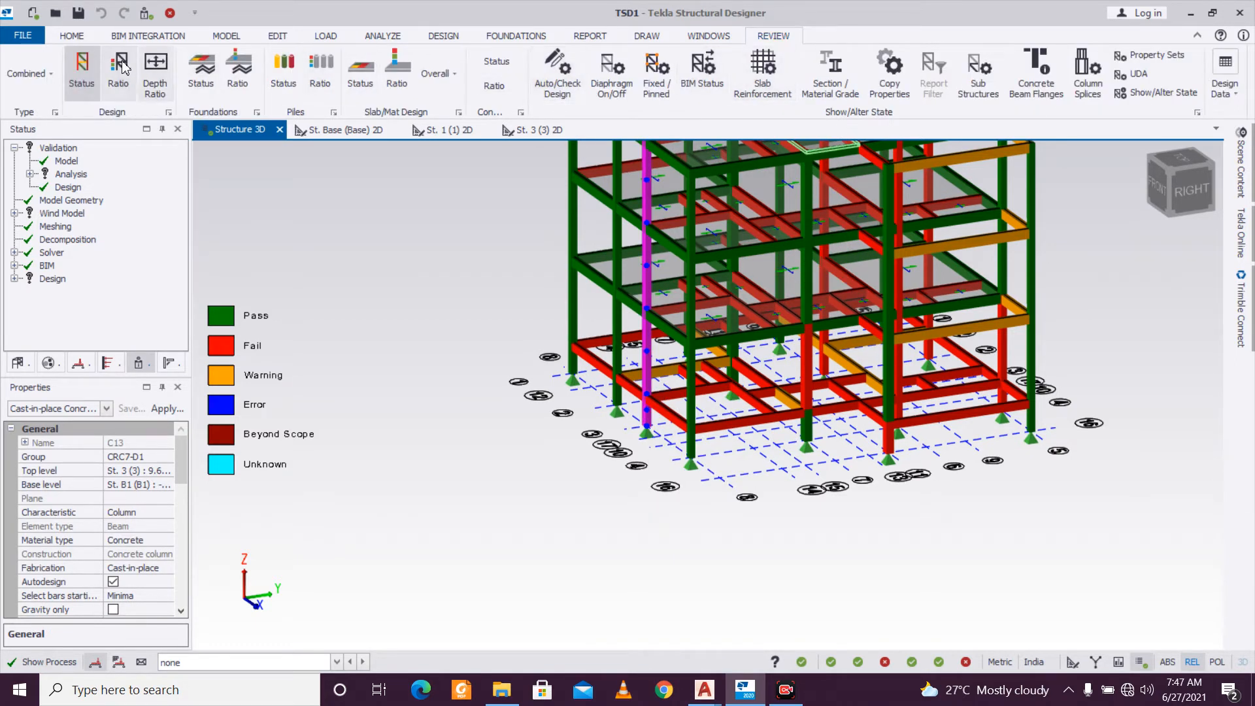
{"action": "mouse_move", "coordinate": [638, 421]}
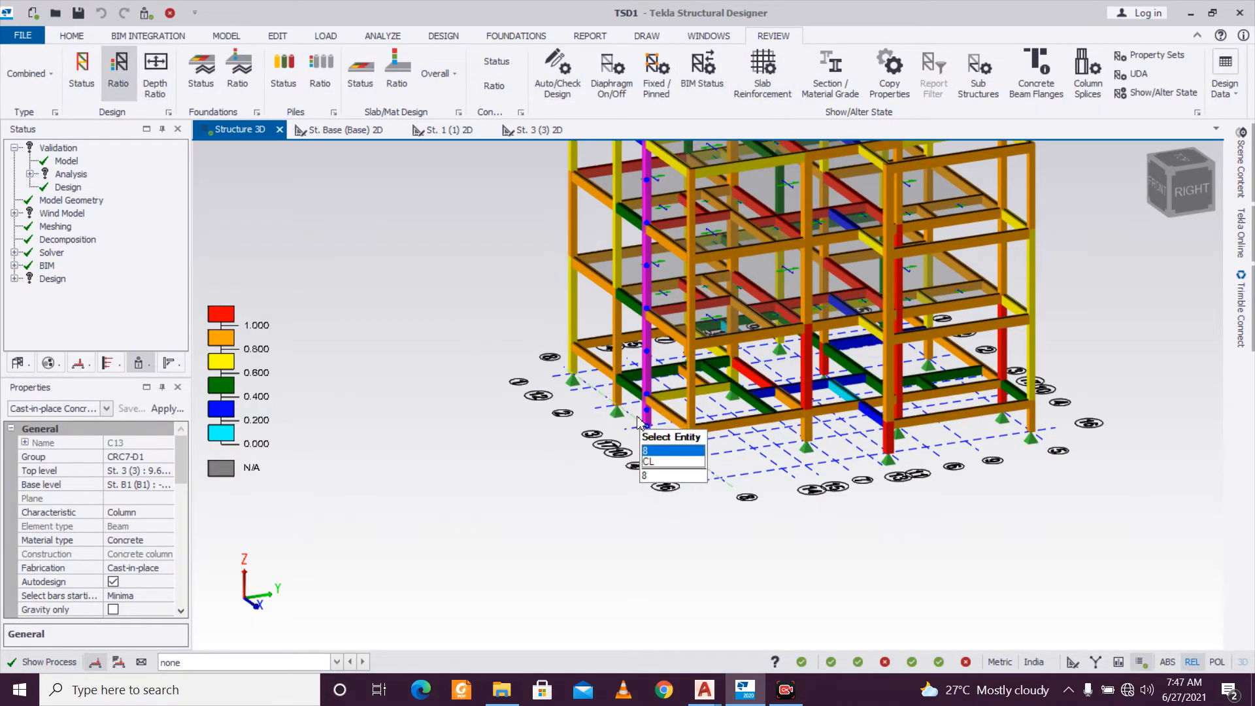
Run a static member design of C13 after the full model design and review its bars, ratios and status.
{"action": "right_click", "coordinate": [646, 381]}
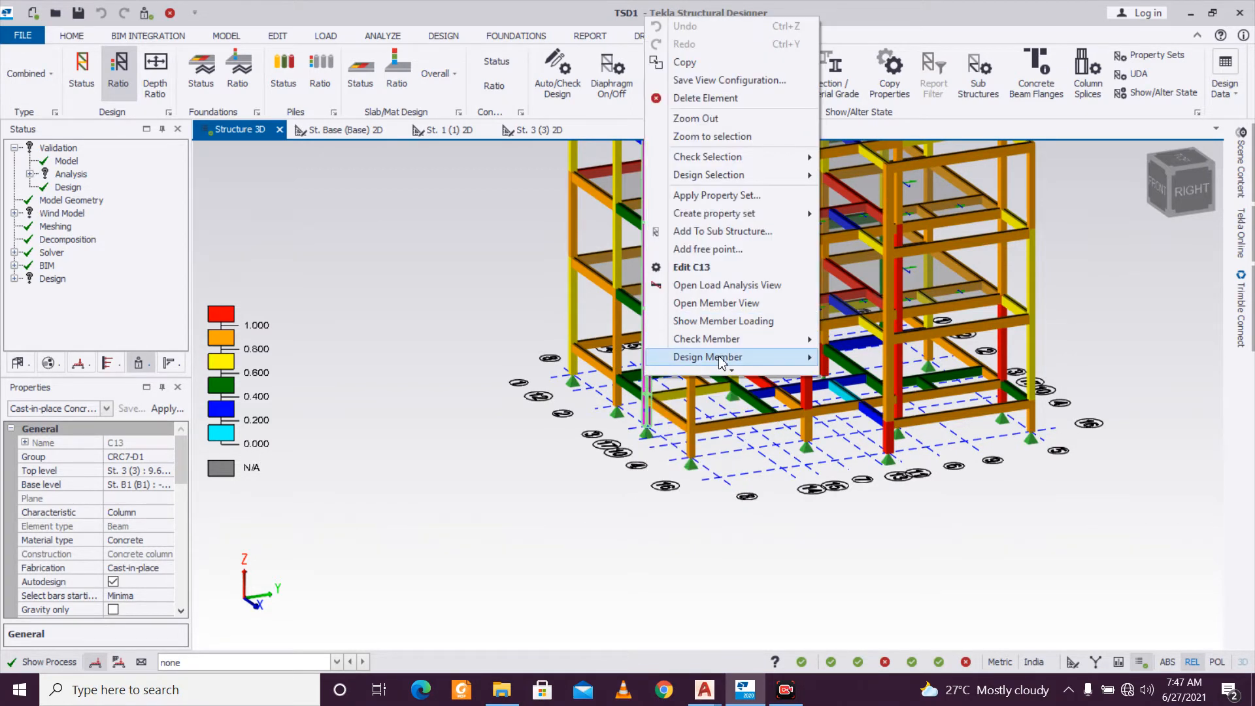
{"action": "left_click", "coordinate": [831, 368]}
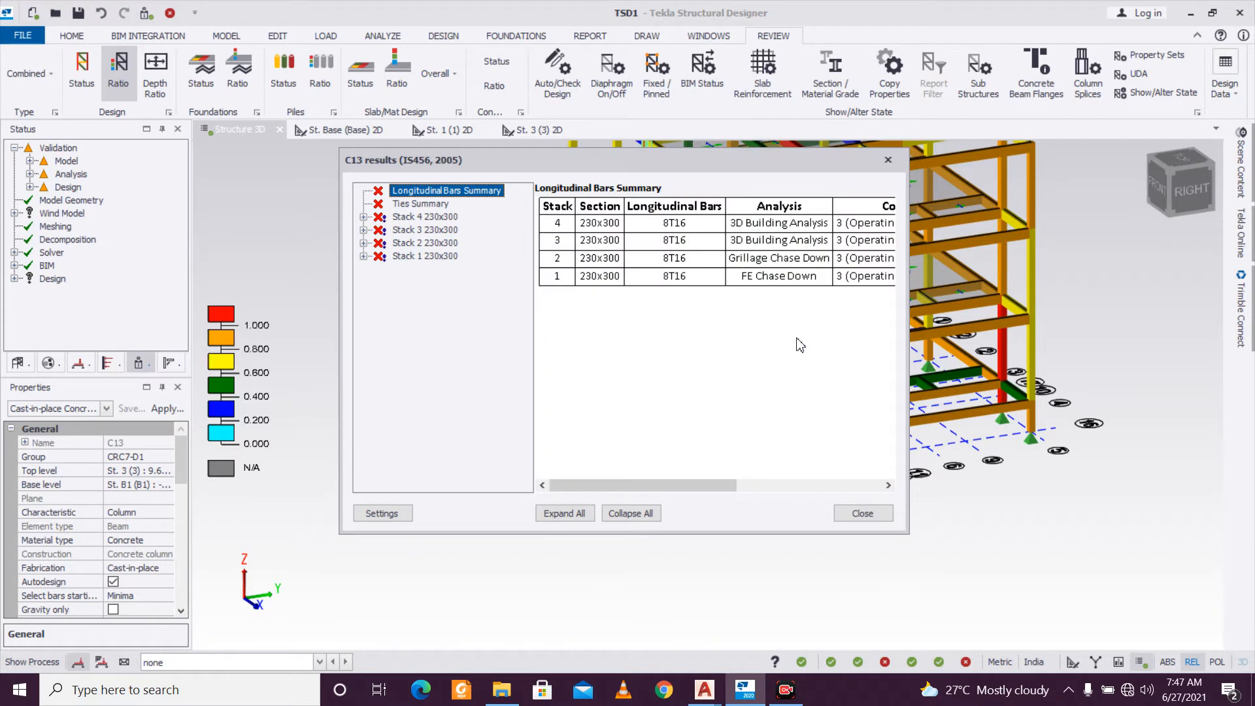
{"action": "left_click_drag", "start_coordinate": [669, 485], "coordinate": [735, 484]}
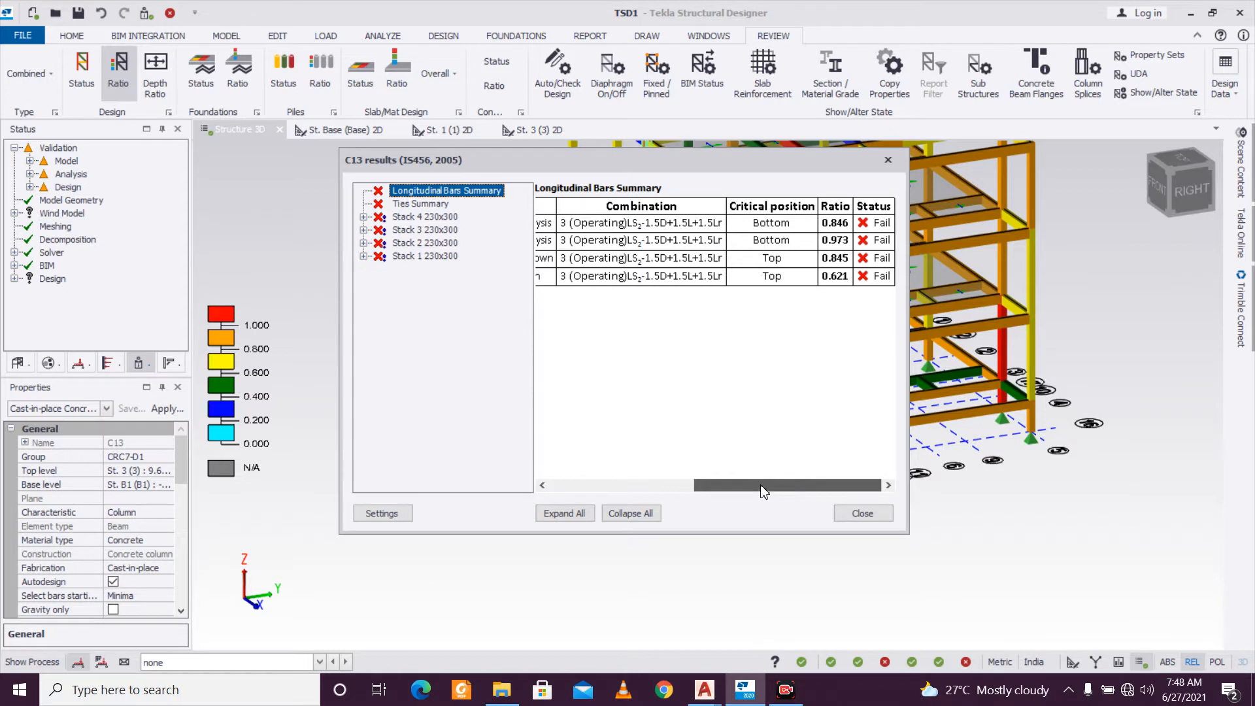
{"action": "left_click_drag", "start_coordinate": [759, 494], "coordinate": [562, 487]}
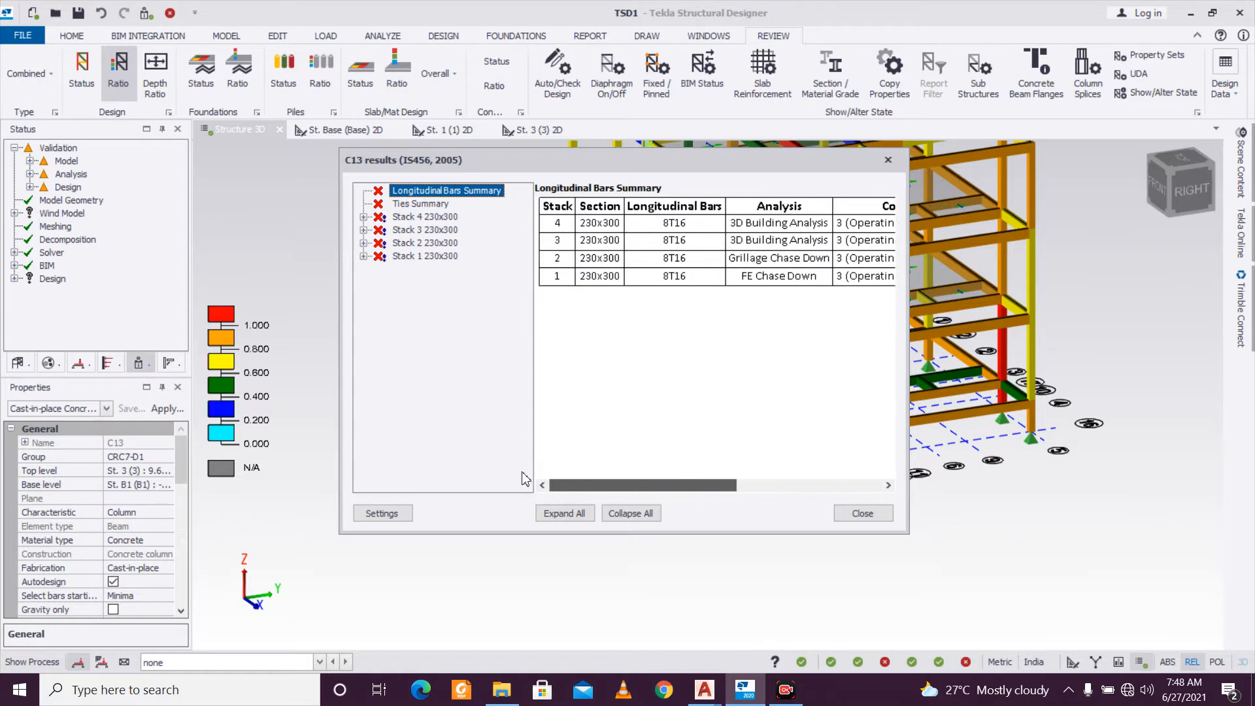
Examine the longitudinal bar limit checks for stack 4 of column C13, including bar spacing and reinforcement area.
{"action": "left_click", "coordinate": [363, 217]}
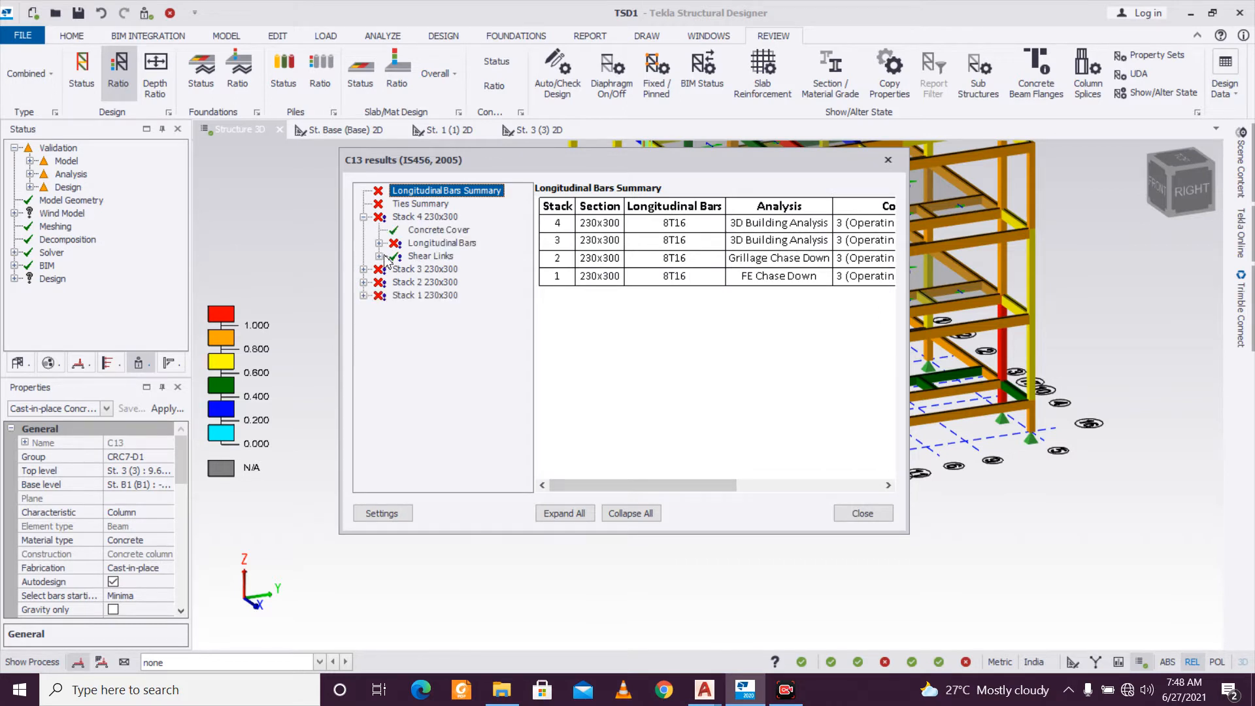
{"action": "left_click", "coordinate": [379, 243]}
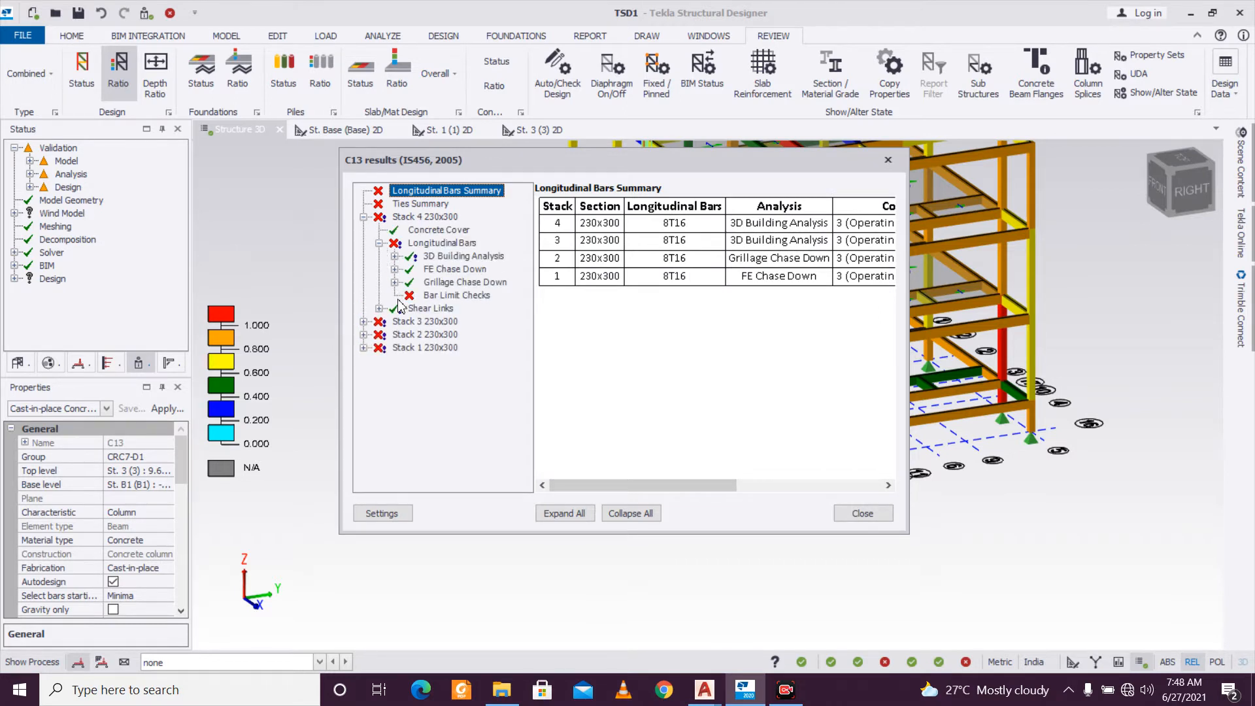
{"action": "left_click", "coordinate": [432, 296]}
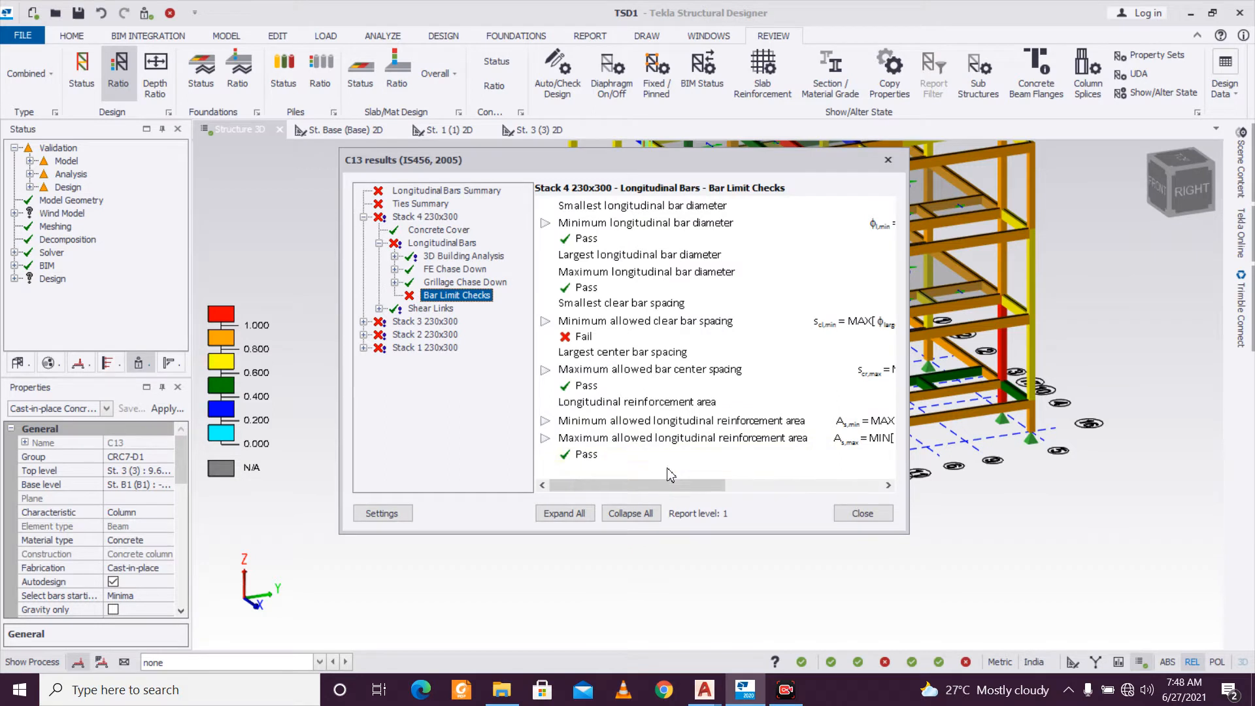
{"action": "mouse_move", "coordinate": [673, 485]}
{"action": "left_mouse_down"}
{"action": "mouse_move", "coordinate": [836, 513]}
{"action": "mouse_move", "coordinate": [634, 490]}
{"action": "mouse_move", "coordinate": [658, 490]}
{"action": "left_mouse_up"}
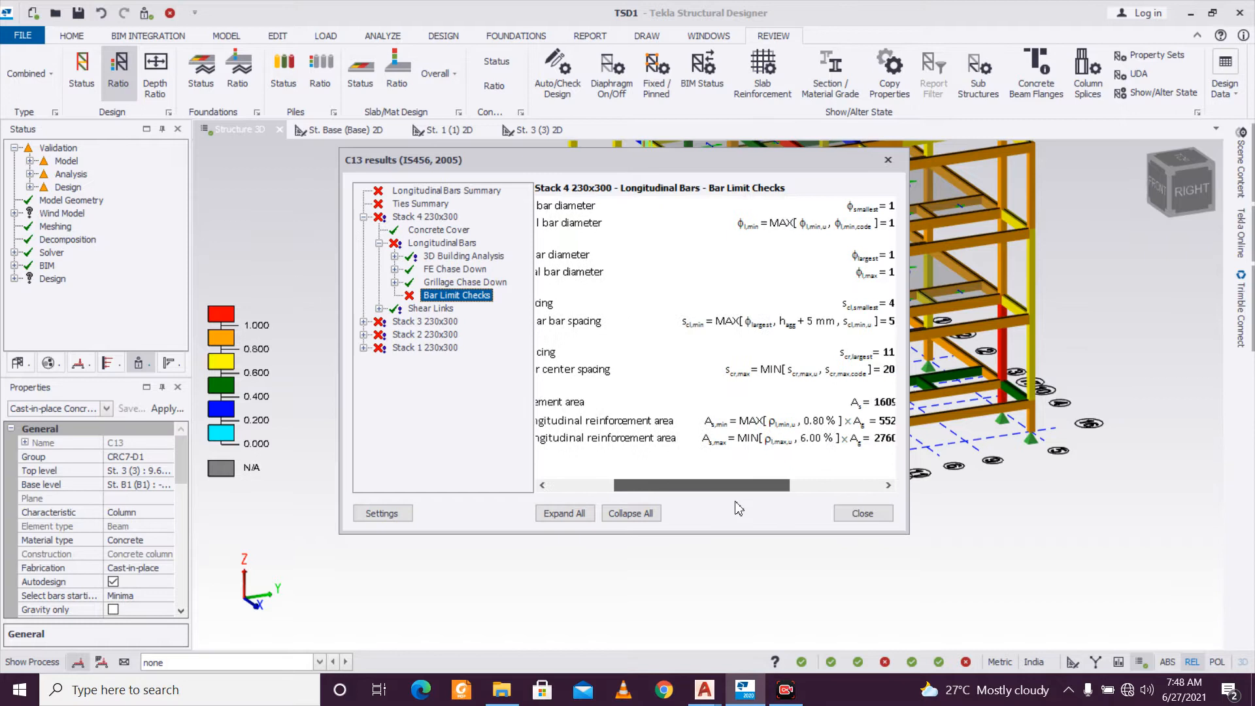
{"action": "left_click", "coordinate": [886, 161]}
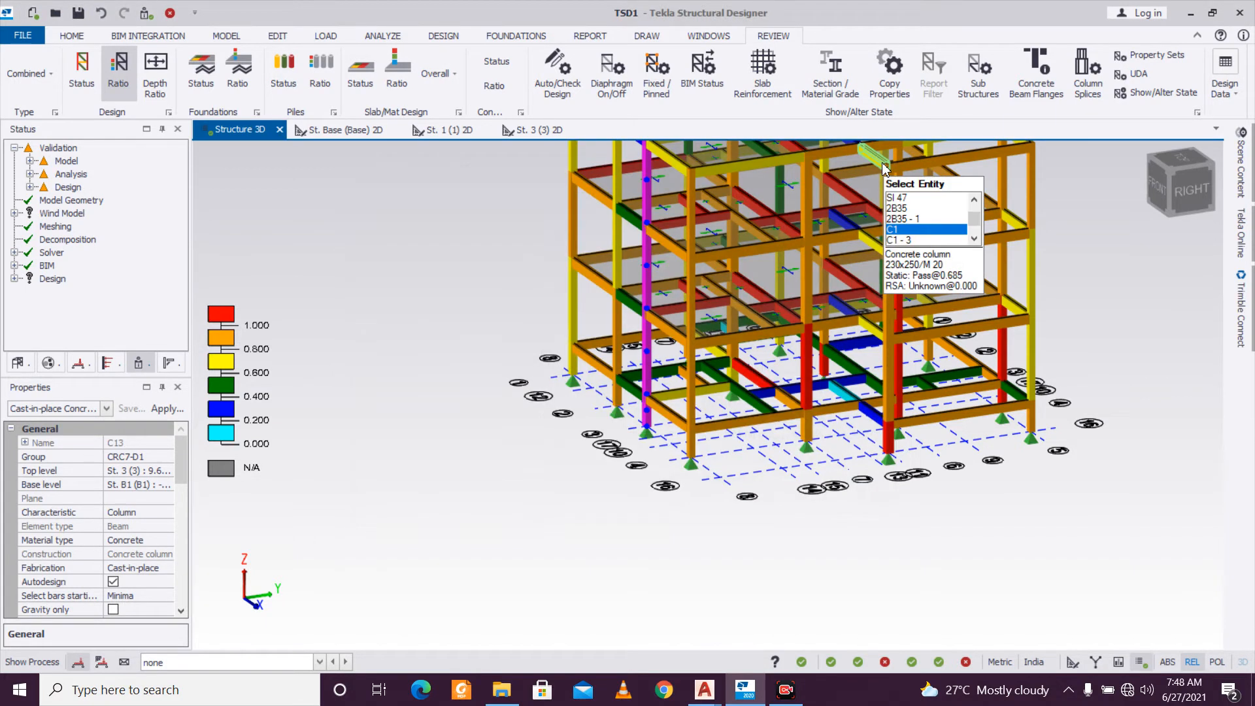
Run a static design on the selected column C13 and close its results.
{"action": "right_click", "coordinate": [649, 366]}
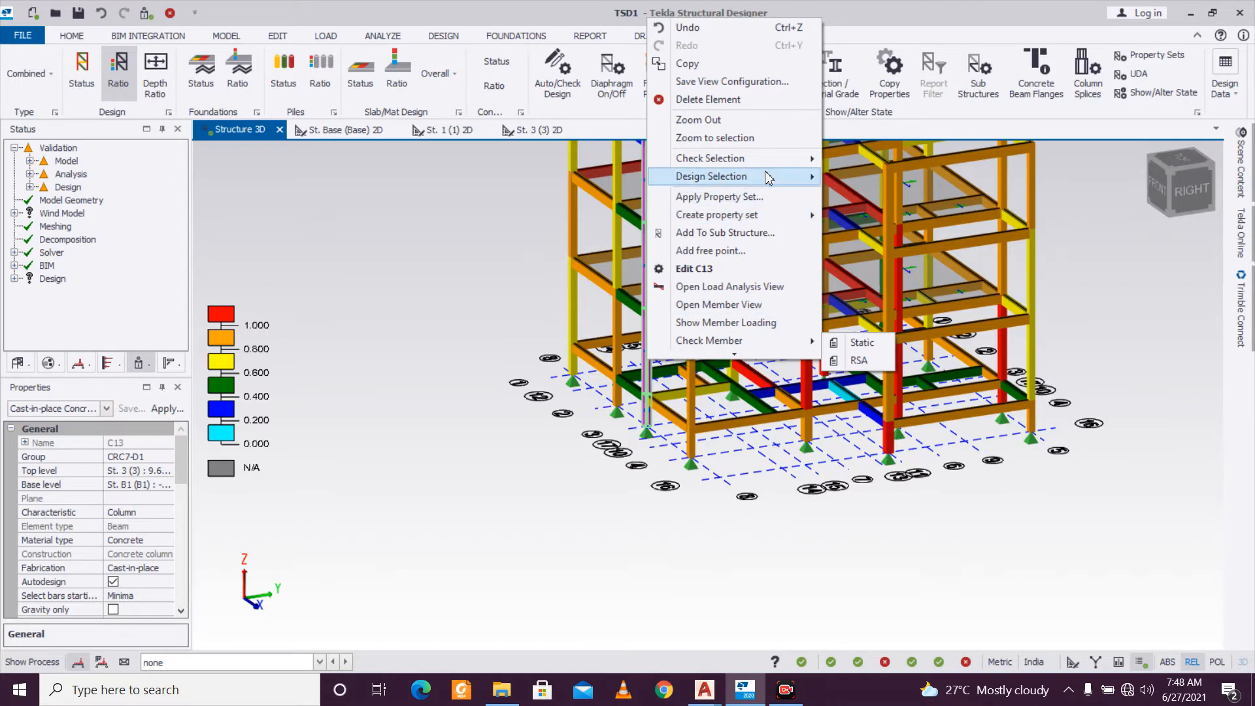
{"action": "left_click", "coordinate": [853, 175]}
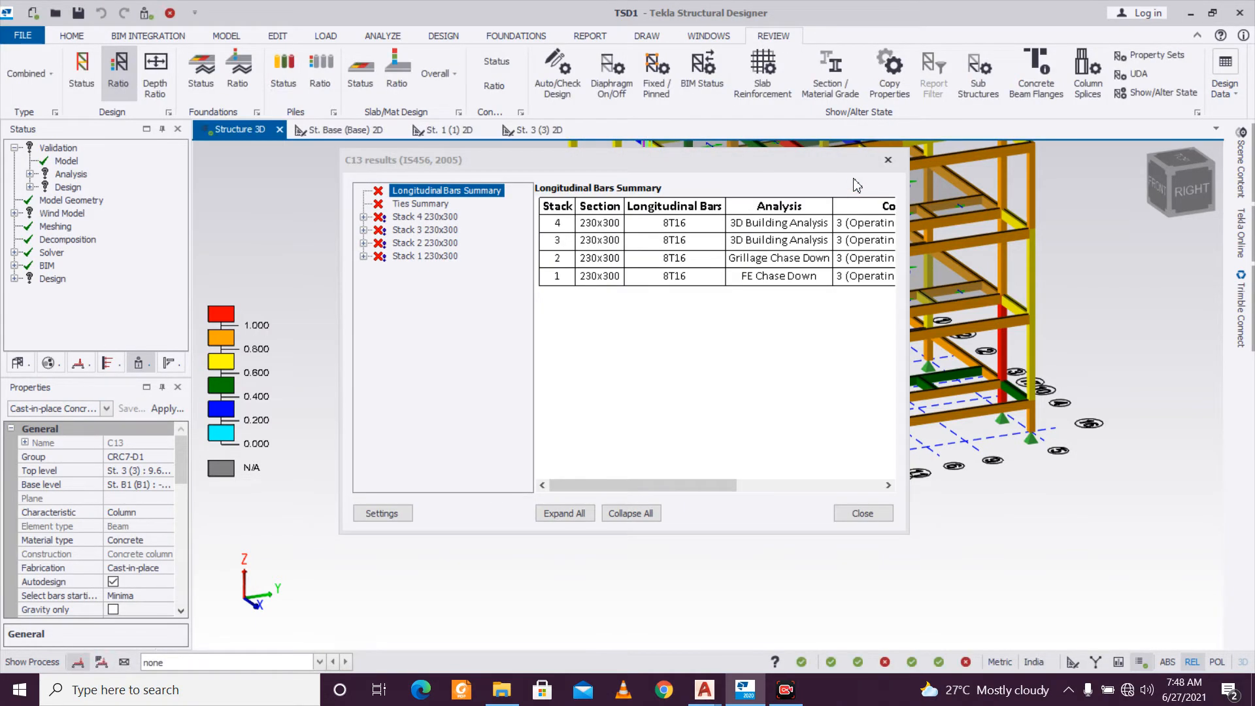
{"action": "left_click", "coordinate": [887, 160]}
Set the rotation of column C13 to 0°.
{"action": "mouse_move", "coordinate": [649, 412]}
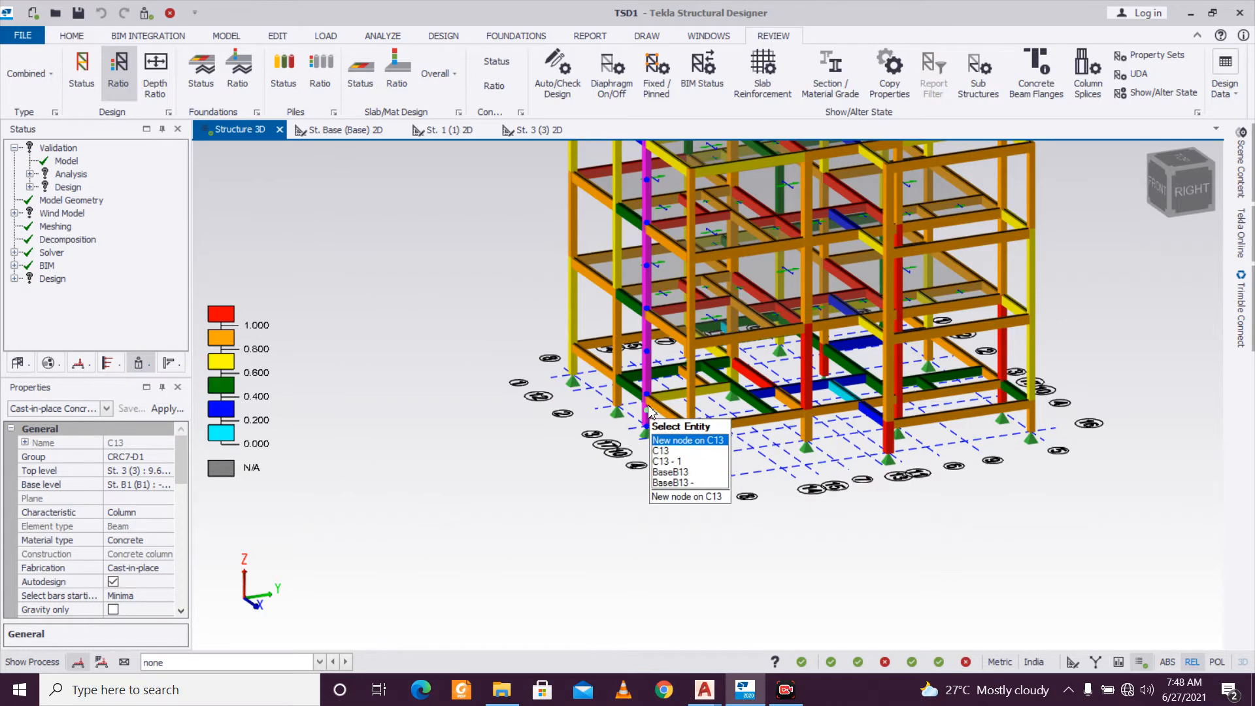
{"action": "scroll", "coordinate": [649, 412], "scroll_direction": "up", "scroll_amount": 2}
{"action": "mouse_move", "coordinate": [606, 375]}
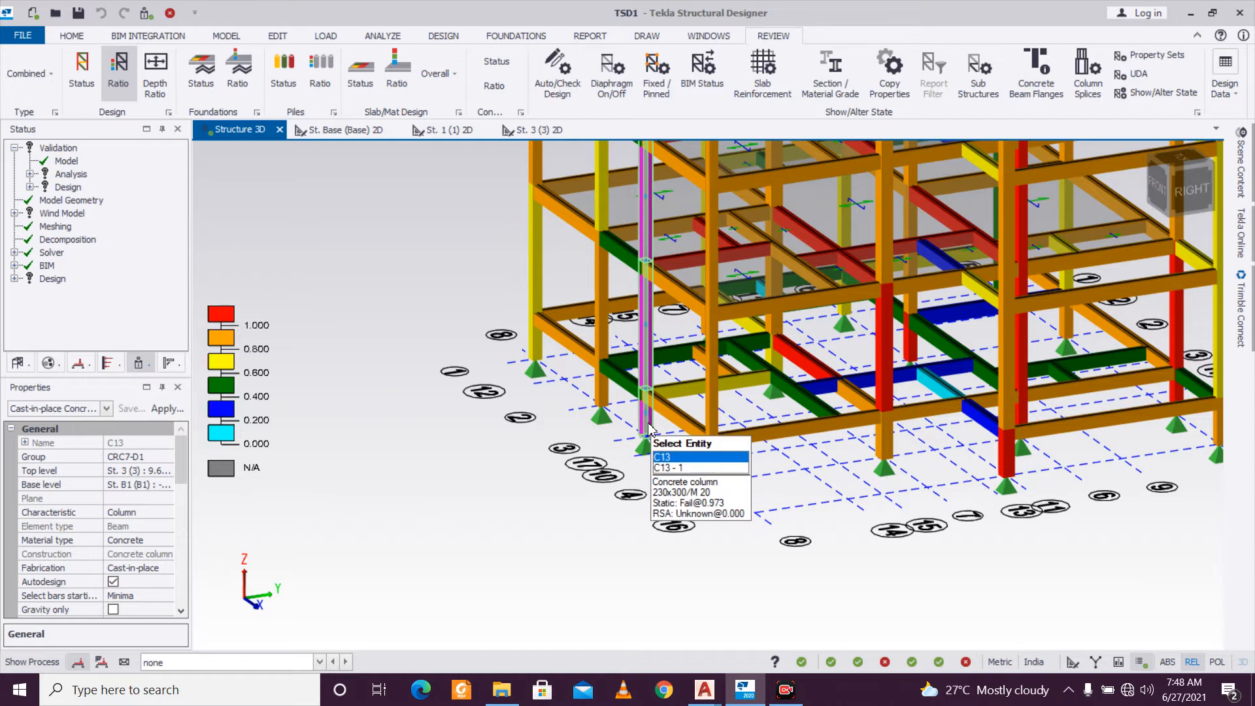
{"action": "right_click", "coordinate": [649, 429]}
{"action": "left_click", "coordinate": [420, 528]}
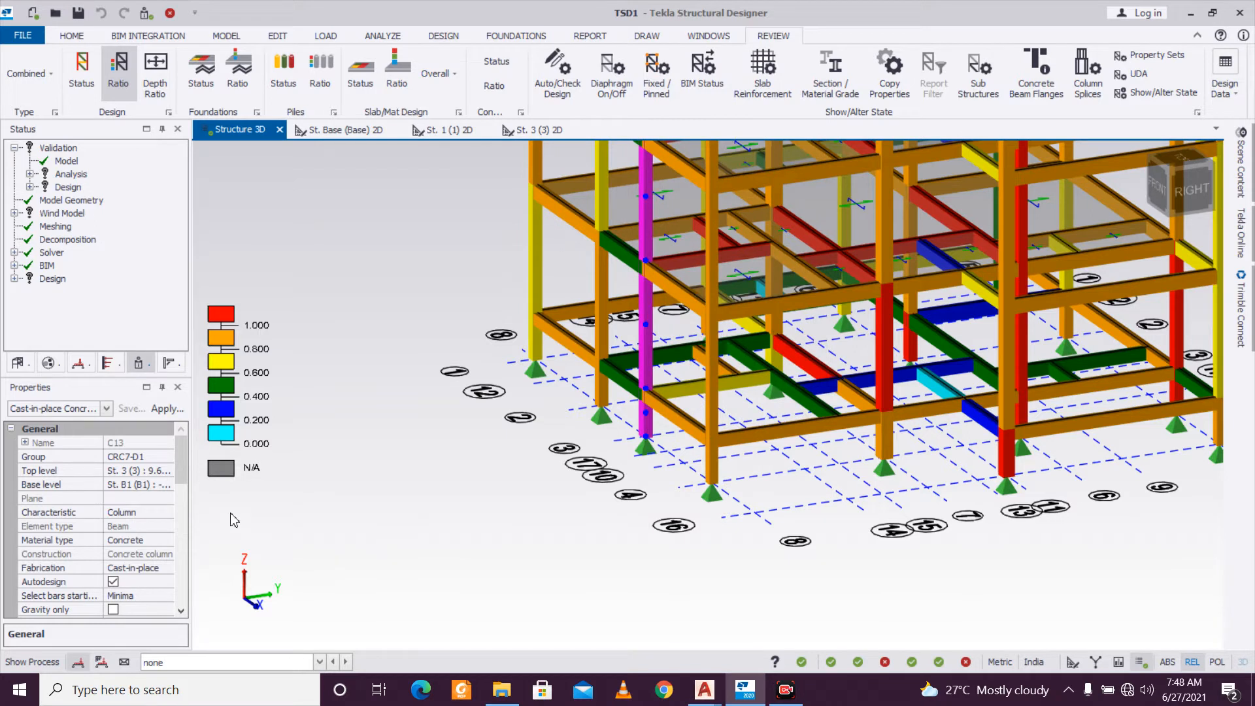
{"action": "scroll", "coordinate": [177, 513], "scroll_direction": "down", "scroll_amount": 3}
{"action": "left_click", "coordinate": [160, 498]}
{"action": "left_click", "coordinate": [166, 498]}
{"action": "left_click", "coordinate": [125, 513]}
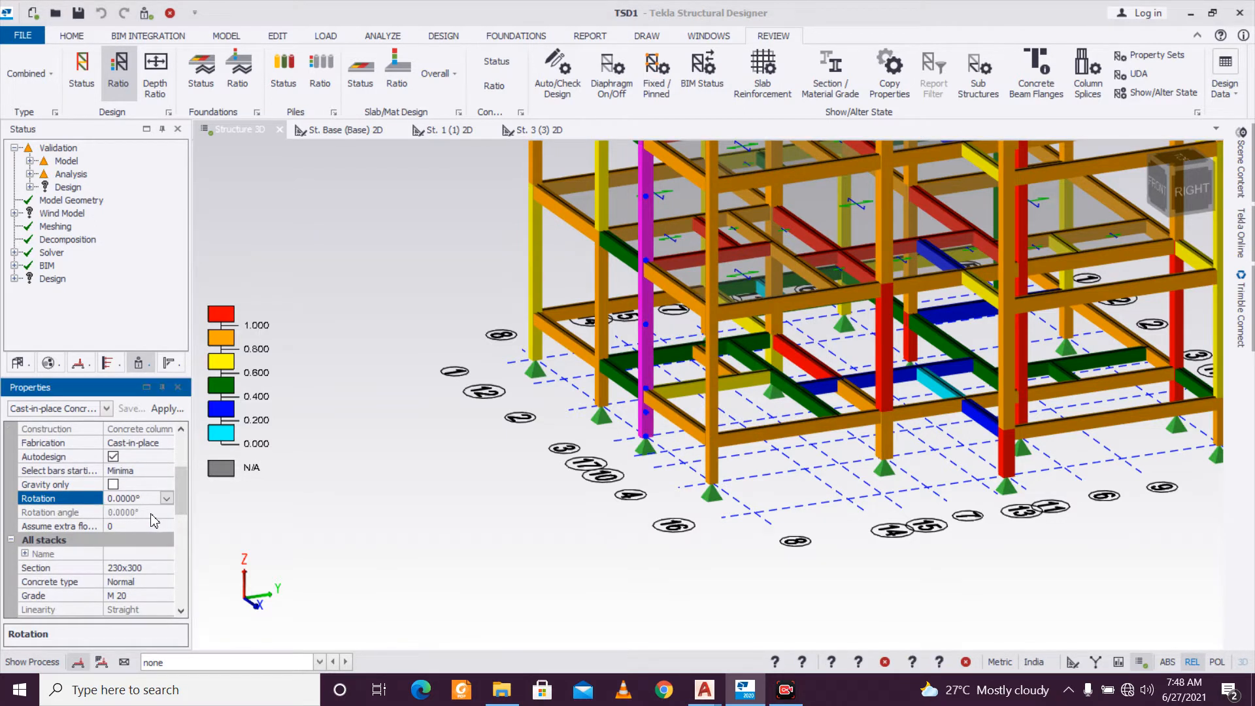
Run a static member design of C13 at 0° rotation and review the combination, critical position, ratio and status of each stack.
{"action": "mouse_move", "coordinate": [650, 425]}
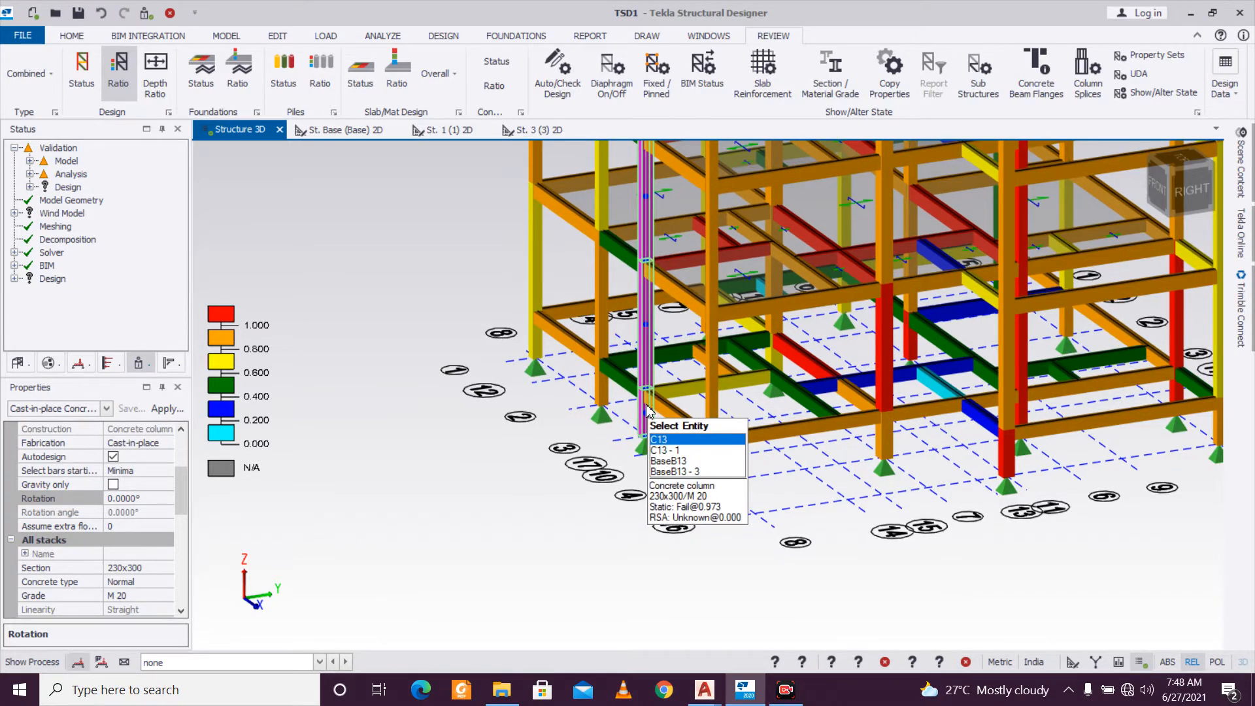
{"action": "right_click", "coordinate": [645, 379]}
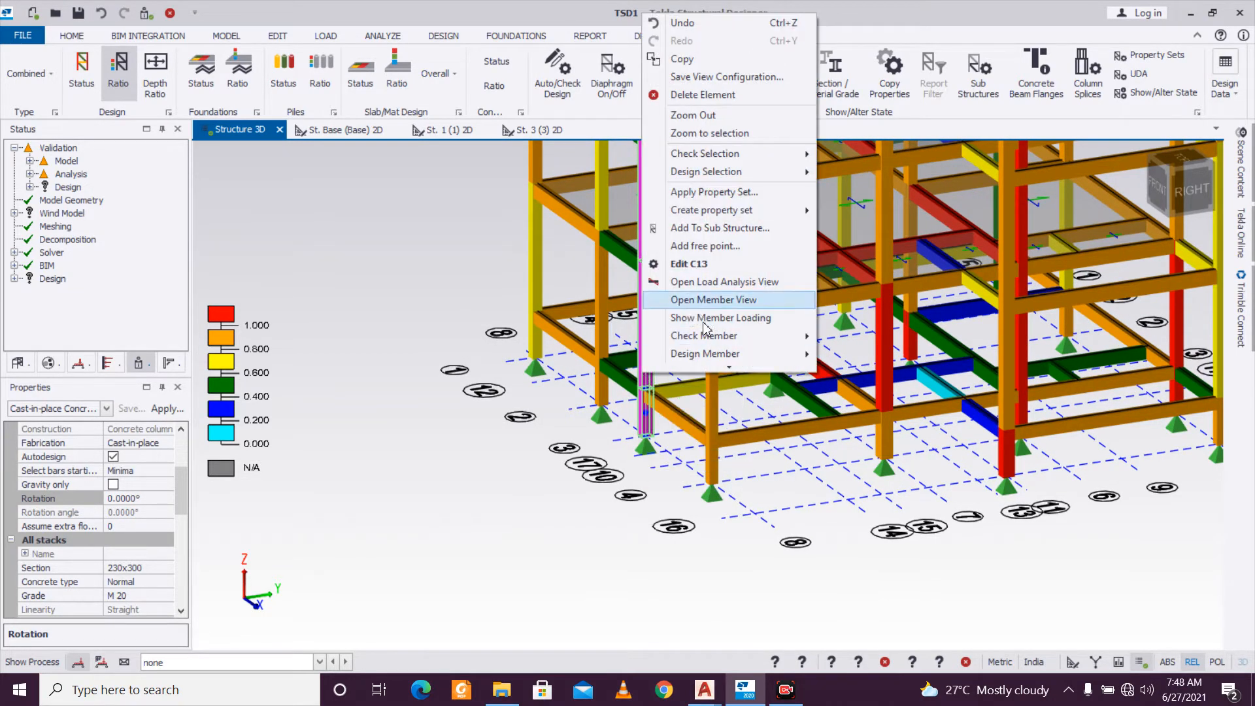
{"action": "mouse_move", "coordinate": [725, 354]}
{"action": "left_click", "coordinate": [830, 360]}
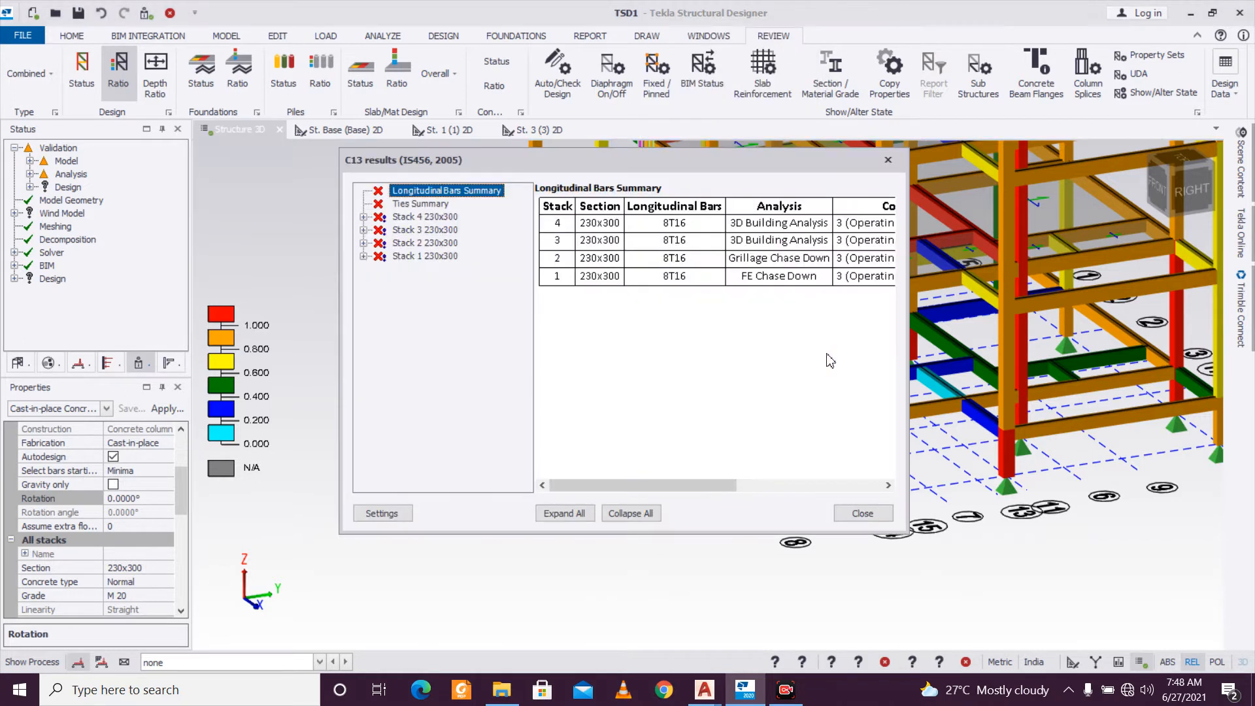
{"action": "left_click_drag", "start_coordinate": [687, 486], "coordinate": [833, 486]}
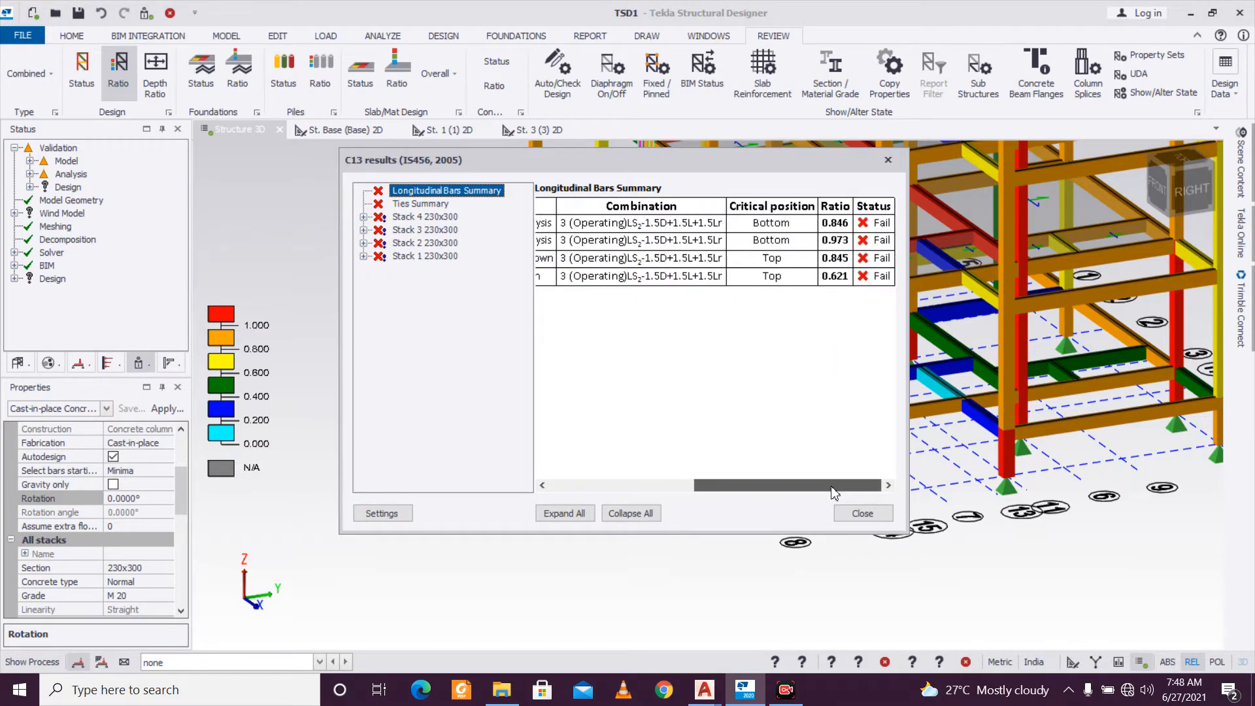
{"action": "left_click_drag", "start_coordinate": [831, 486], "coordinate": [831, 486]}
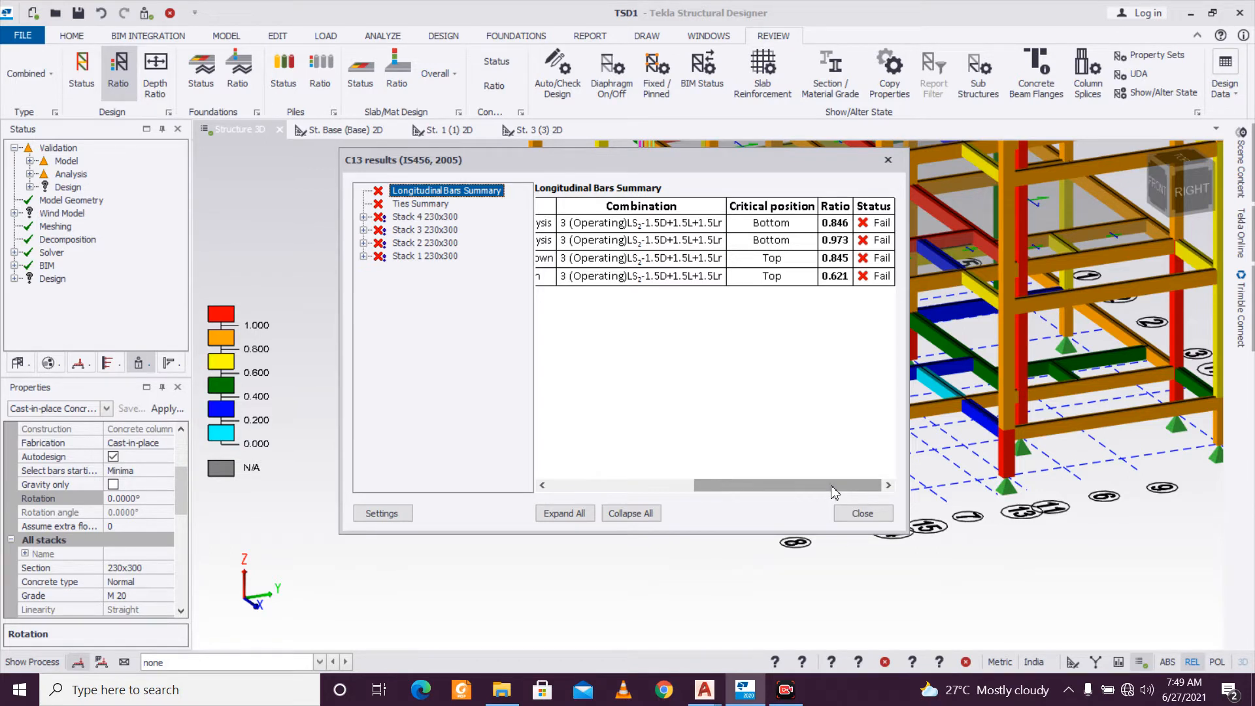
{"action": "mouse_move", "coordinate": [832, 487]}
{"action": "left_mouse_down"}
{"action": "mouse_move", "coordinate": [624, 494]}
{"action": "mouse_move", "coordinate": [839, 484]}
{"action": "left_mouse_up"}
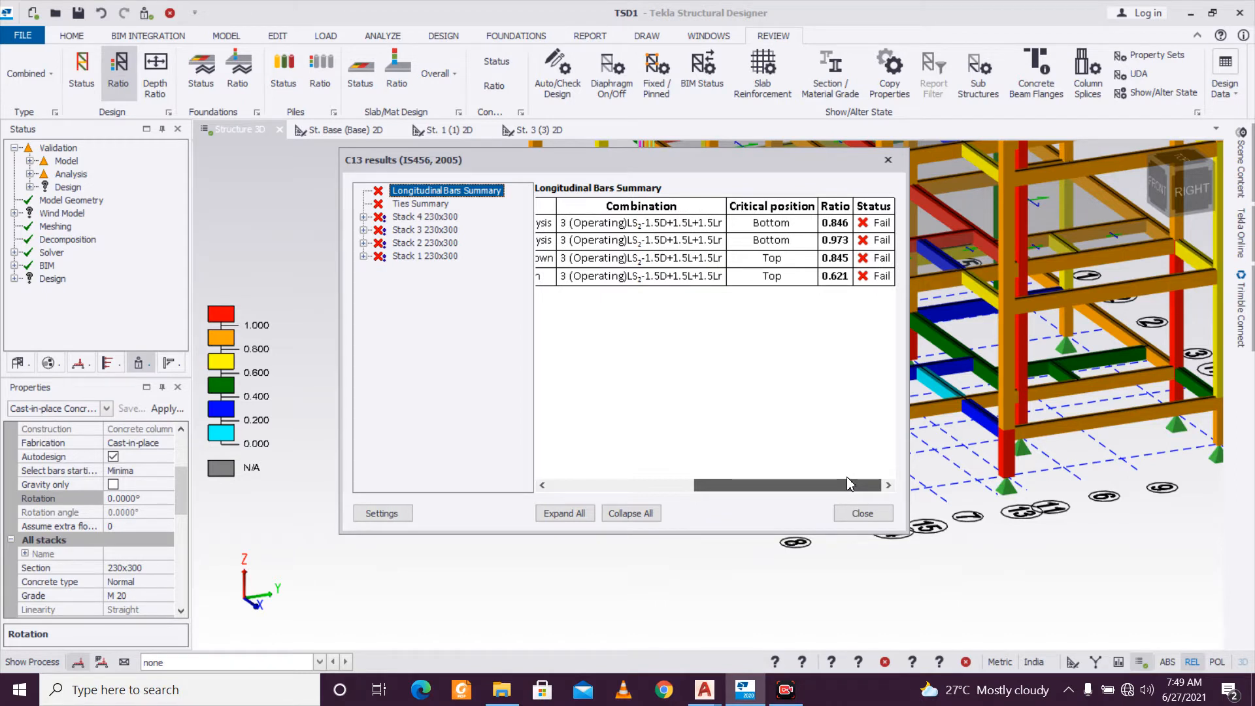
{"action": "mouse_move", "coordinate": [847, 484]}
{"action": "left_mouse_down"}
{"action": "mouse_move", "coordinate": [758, 481]}
{"action": "mouse_move", "coordinate": [825, 483]}
{"action": "left_mouse_up"}
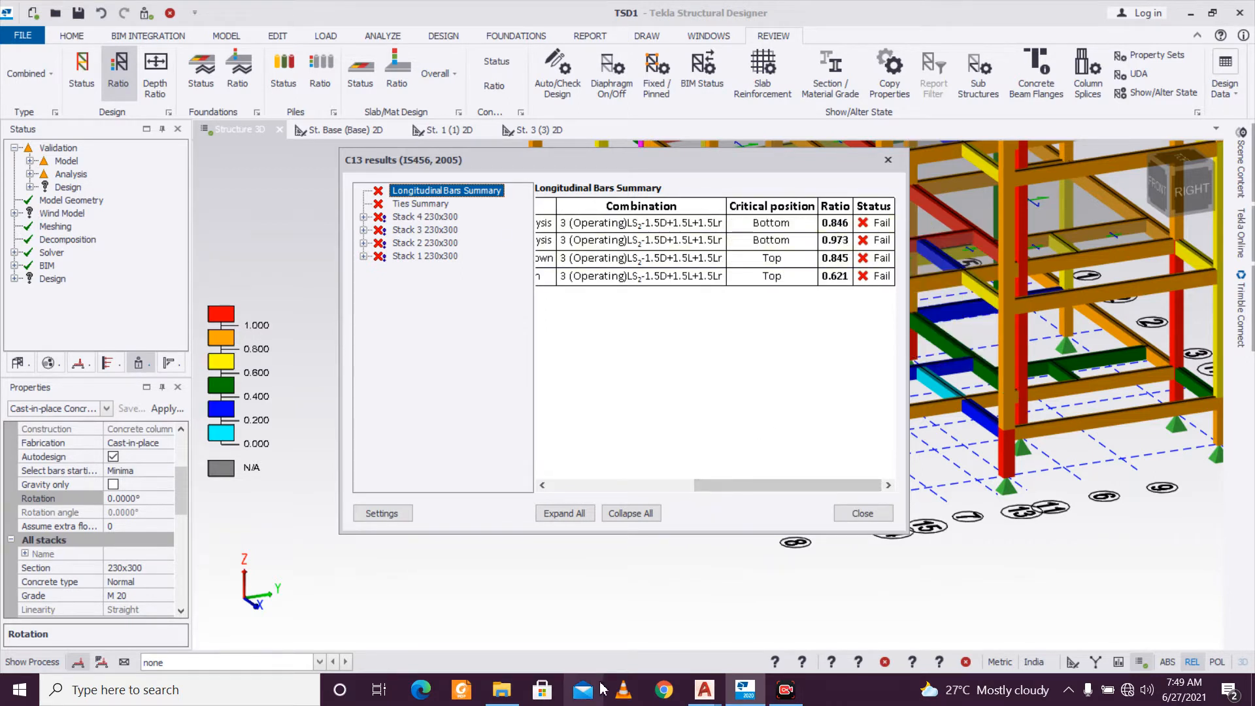
Switch to AutoCAD to look at the column layout plan, return to Tekla Structural Designer and close the C13 results.
{"action": "left_click", "coordinate": [704, 689]}
{"action": "left_click", "coordinate": [741, 631]}
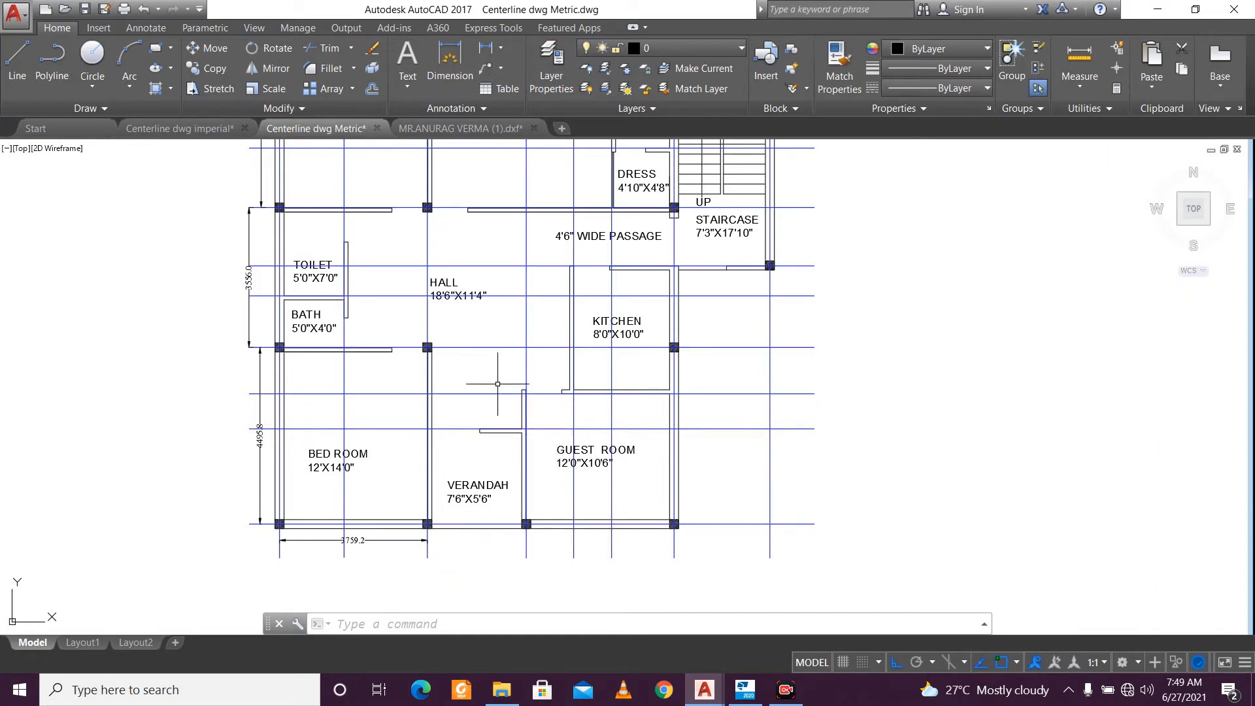
{"action": "left_click", "coordinate": [1157, 10]}
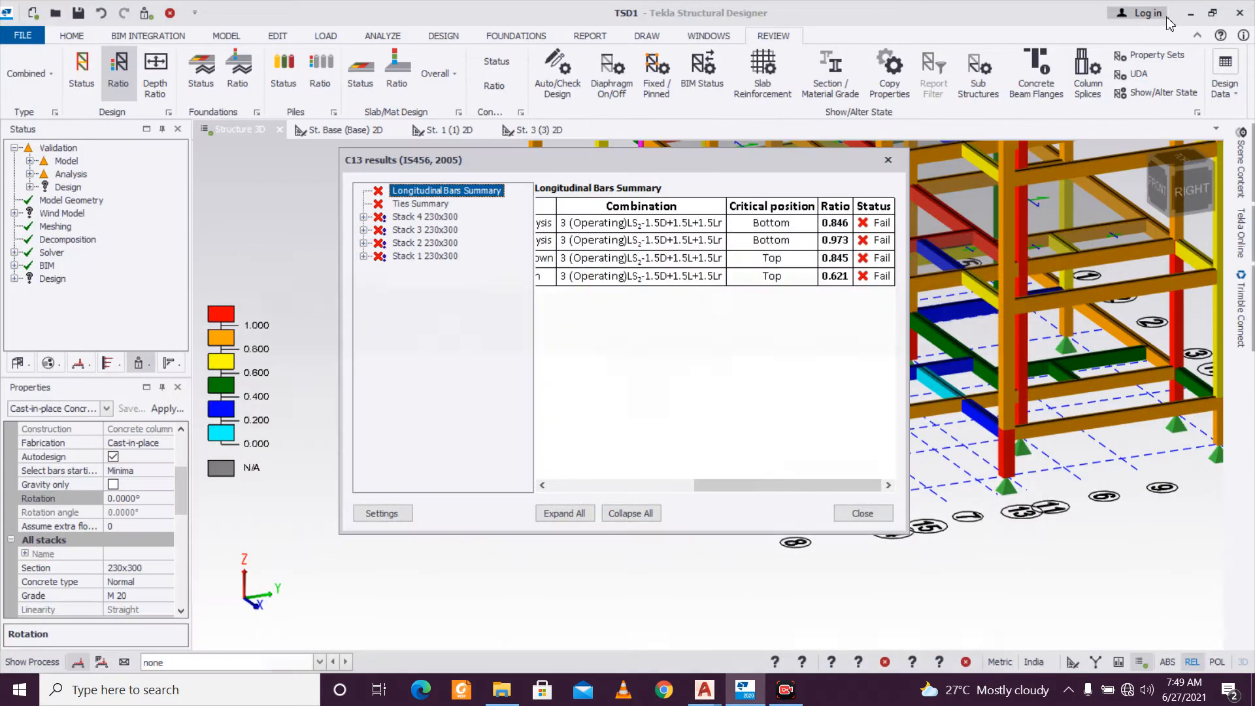
{"action": "left_click", "coordinate": [888, 161]}
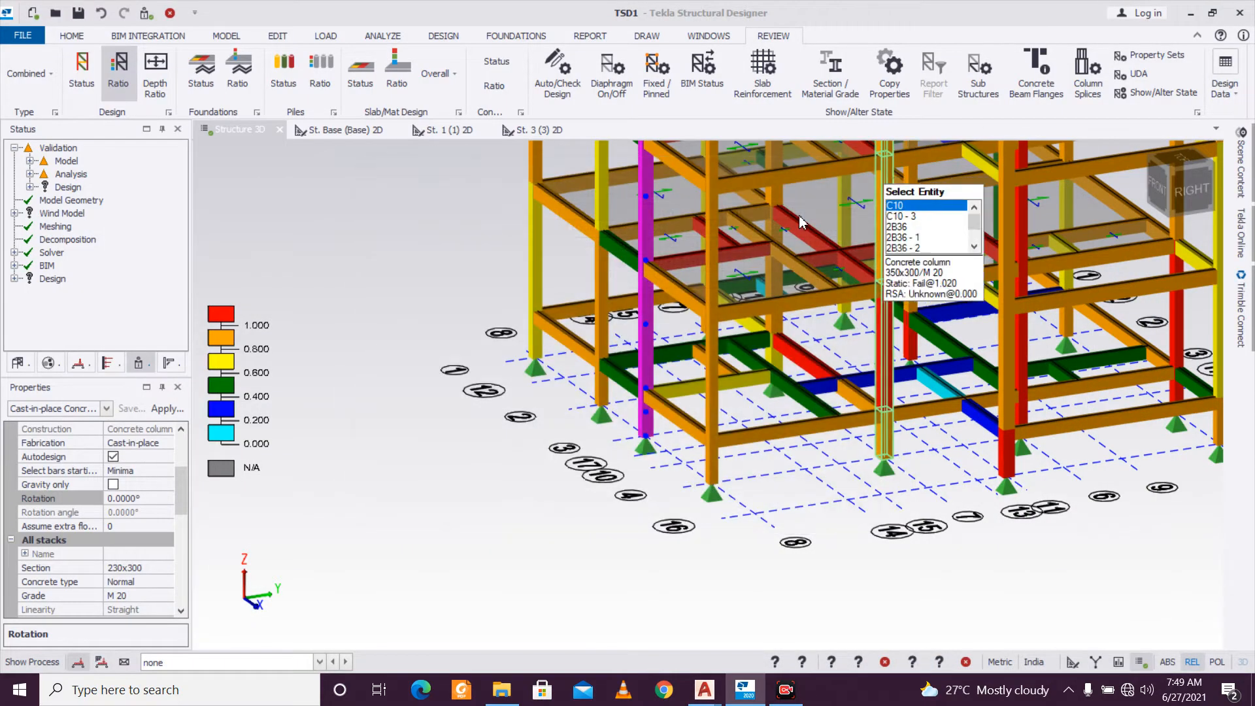
Run a static member design on column C12 and view its longitudinal bars summary.
{"action": "left_click", "coordinate": [601, 402]}
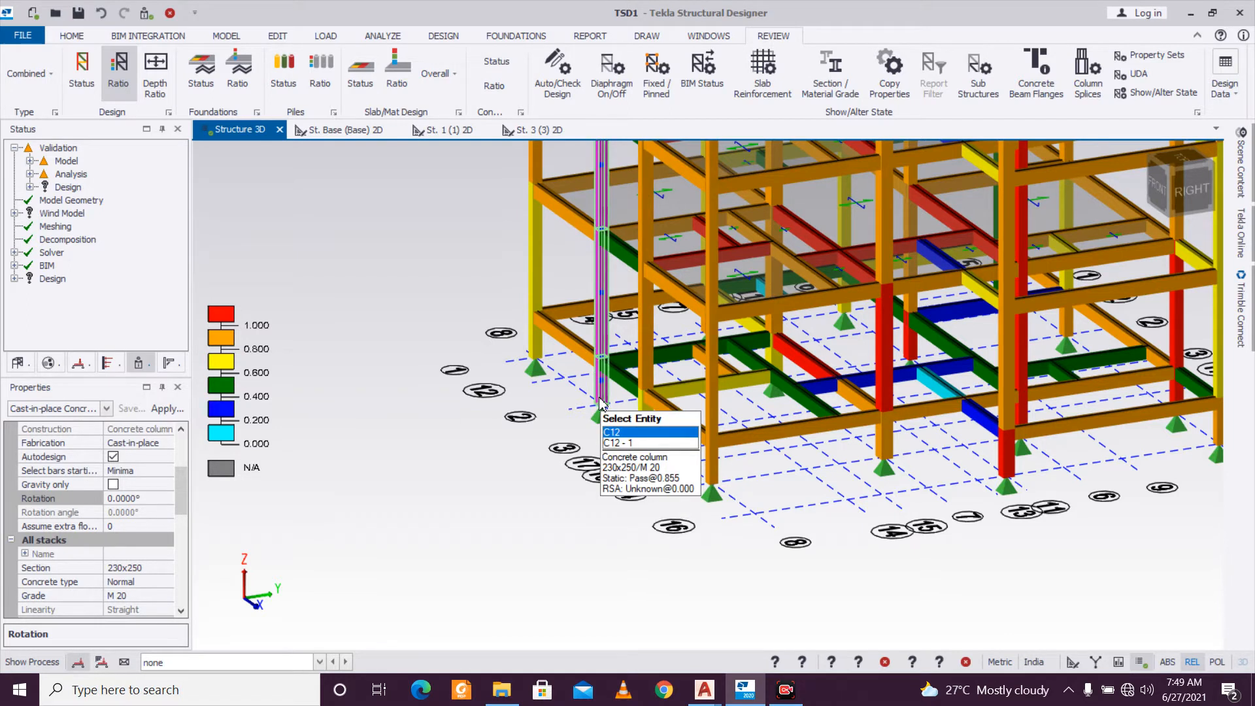
{"action": "right_click_drag", "start_coordinate": [599, 398], "coordinate": [599, 398]}
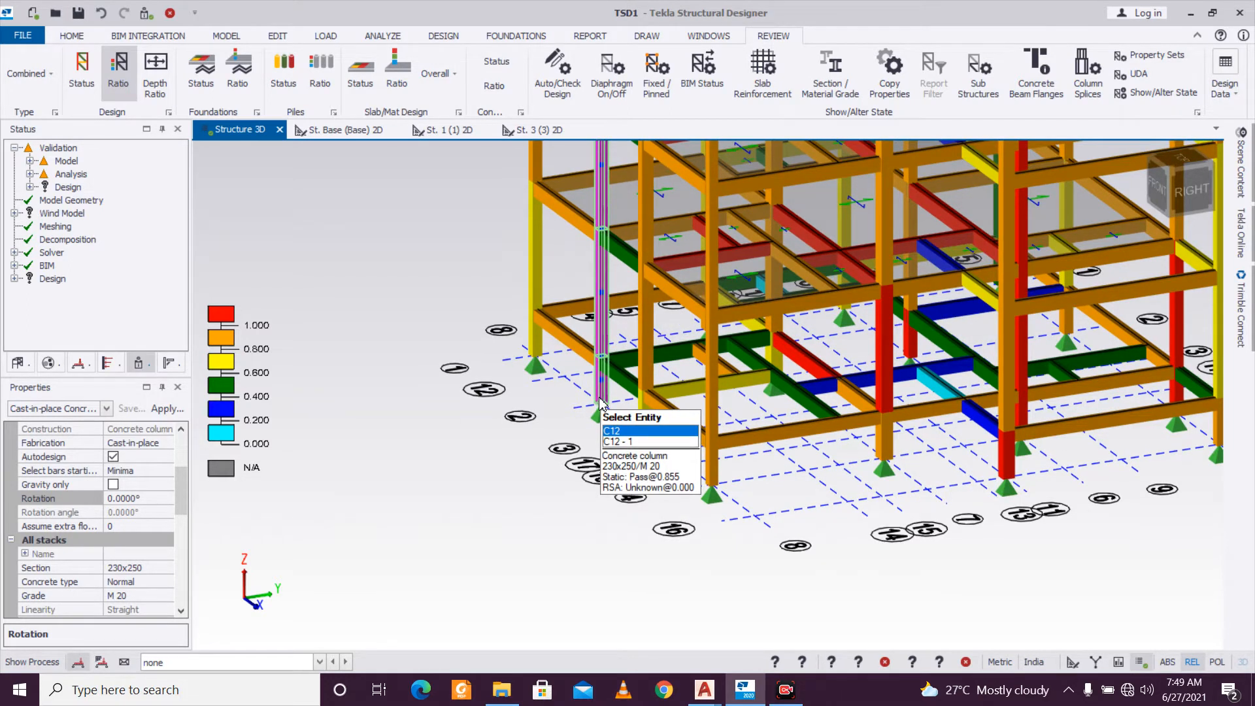
{"action": "right_click", "coordinate": [599, 400]}
{"action": "mouse_move", "coordinate": [765, 353]}
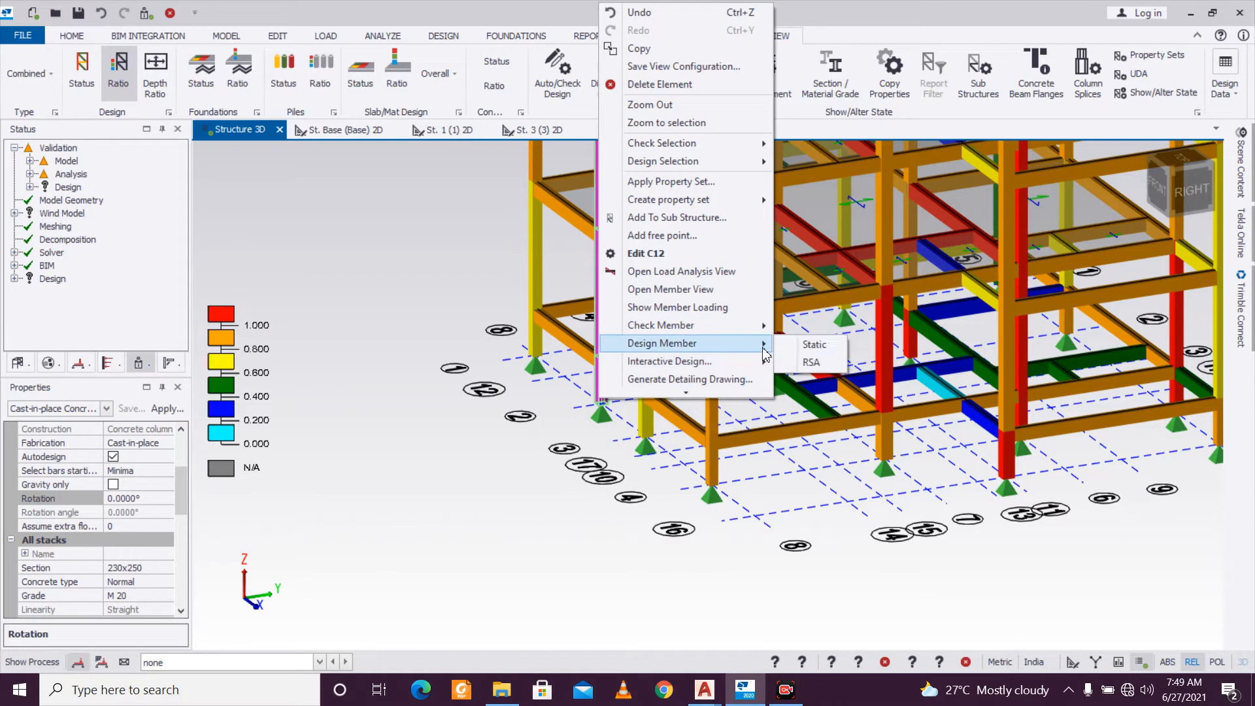
{"action": "left_click", "coordinate": [815, 346]}
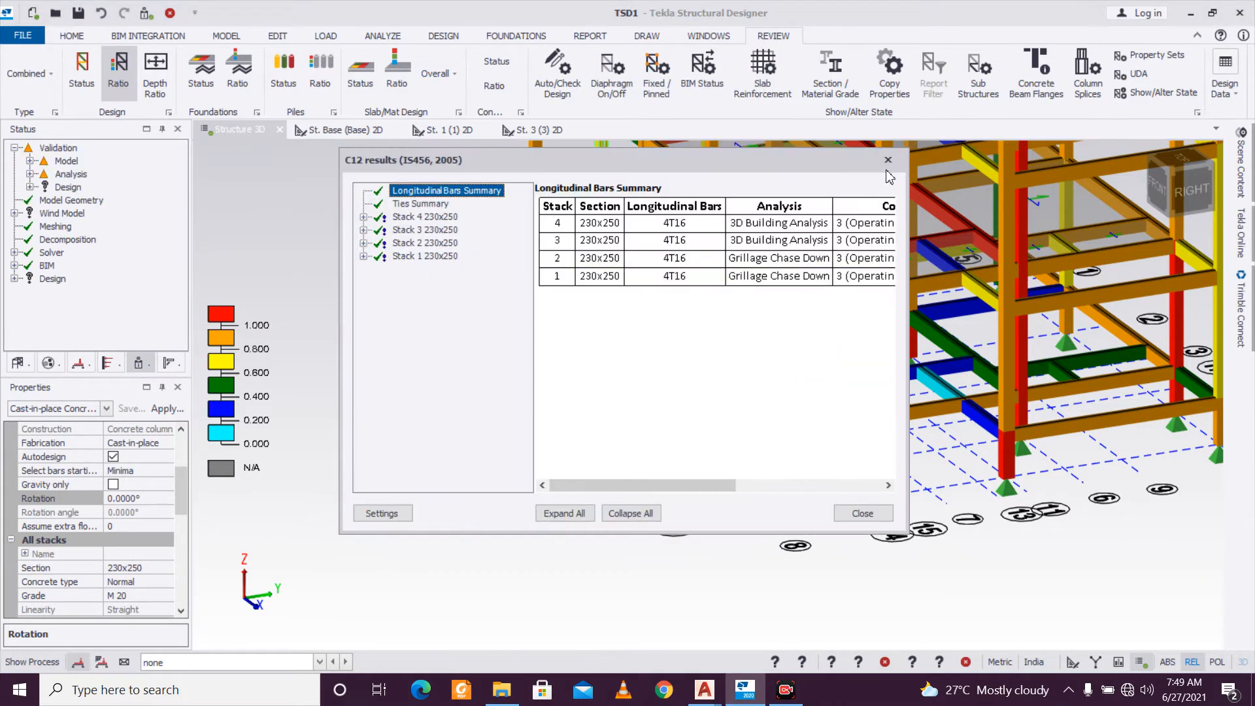
{"action": "left_click", "coordinate": [888, 161]}
Give column C13 a rectangular 300x300 section by setting its breadth to 300 mm.
{"action": "left_click", "coordinate": [640, 418]}
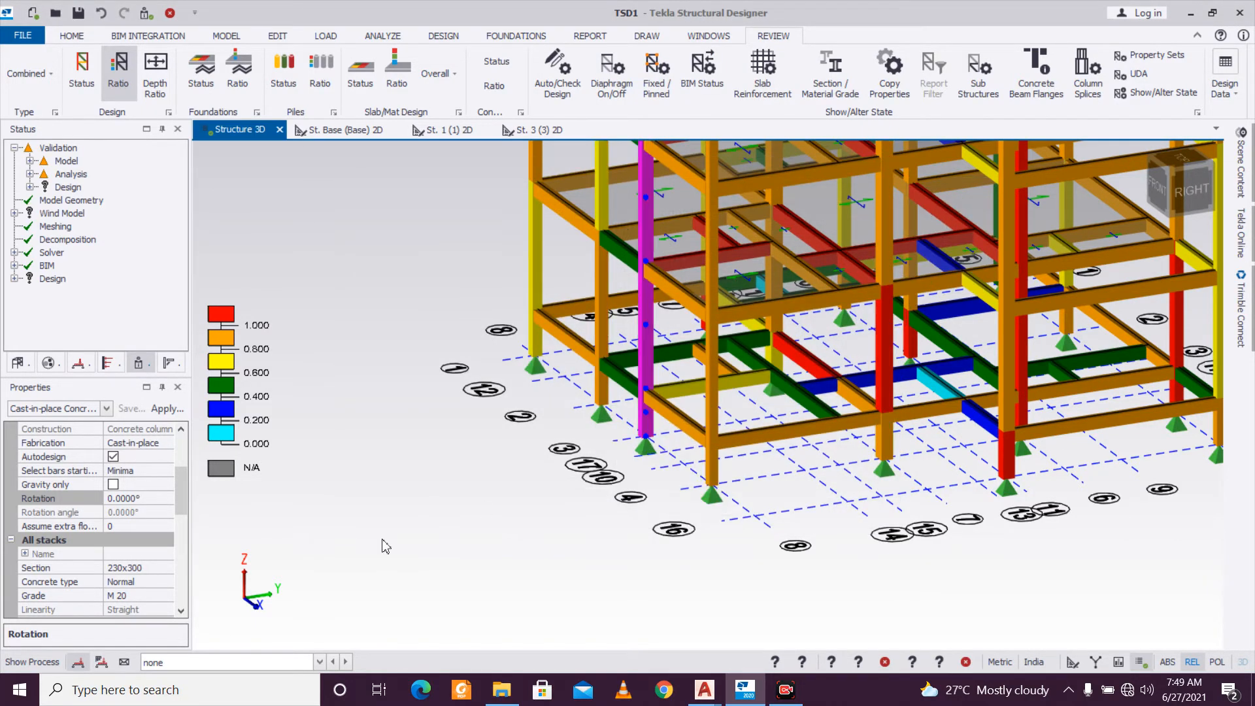
{"action": "scroll", "coordinate": [181, 497], "scroll_direction": "down", "scroll_amount": 3}
{"action": "left_click", "coordinate": [174, 471]}
{"action": "left_click", "coordinate": [168, 470]}
{"action": "left_click", "coordinate": [157, 625]}
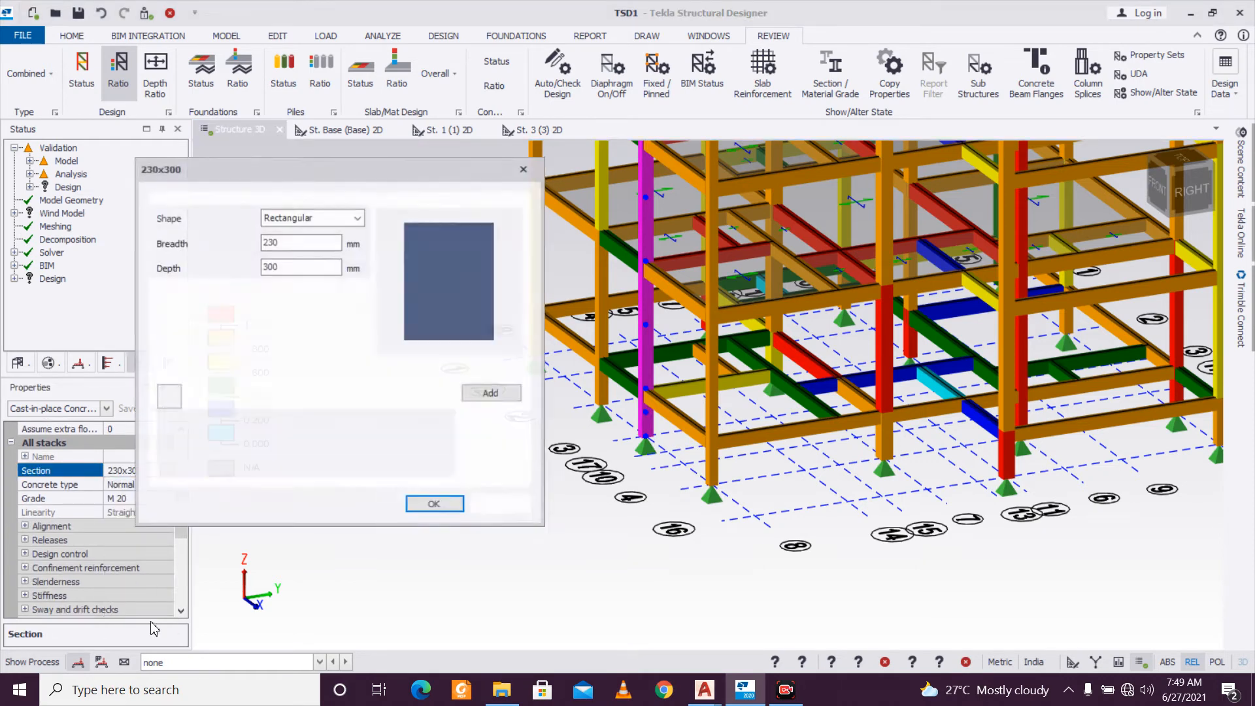
{"action": "double_click", "coordinate": [288, 267]}
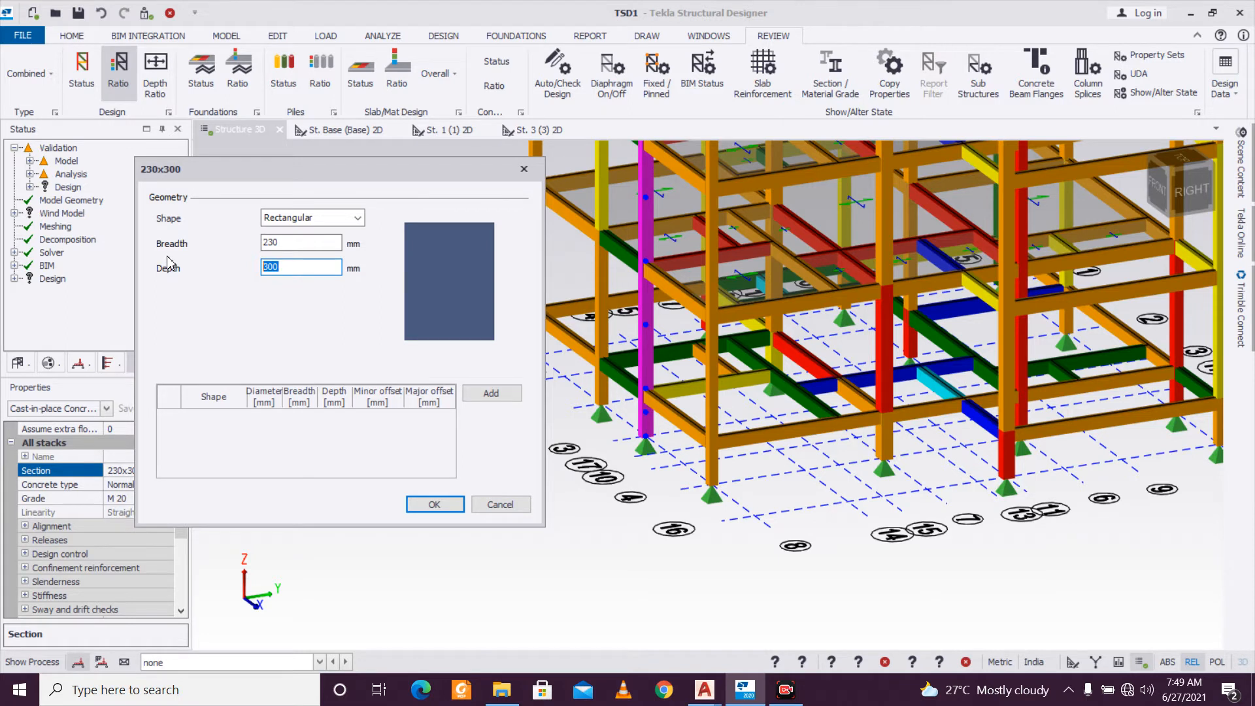
{"action": "double_click", "coordinate": [269, 242]}
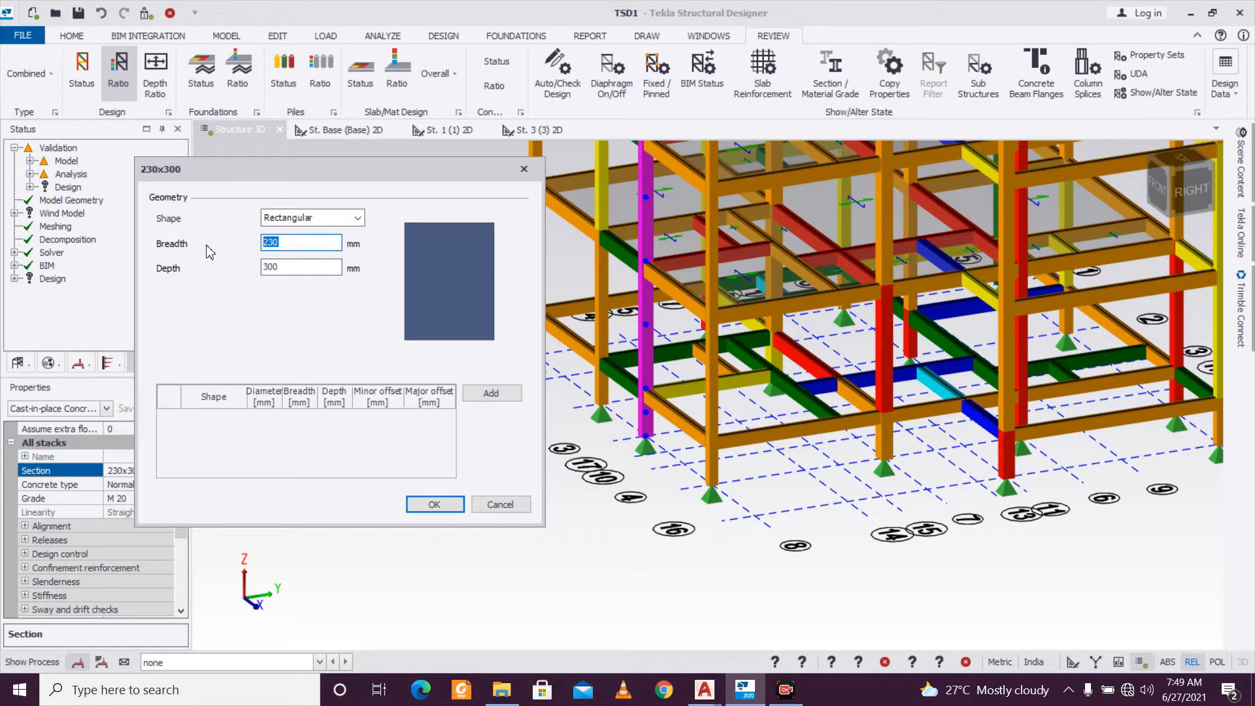
{"action": "type", "text": "300"}
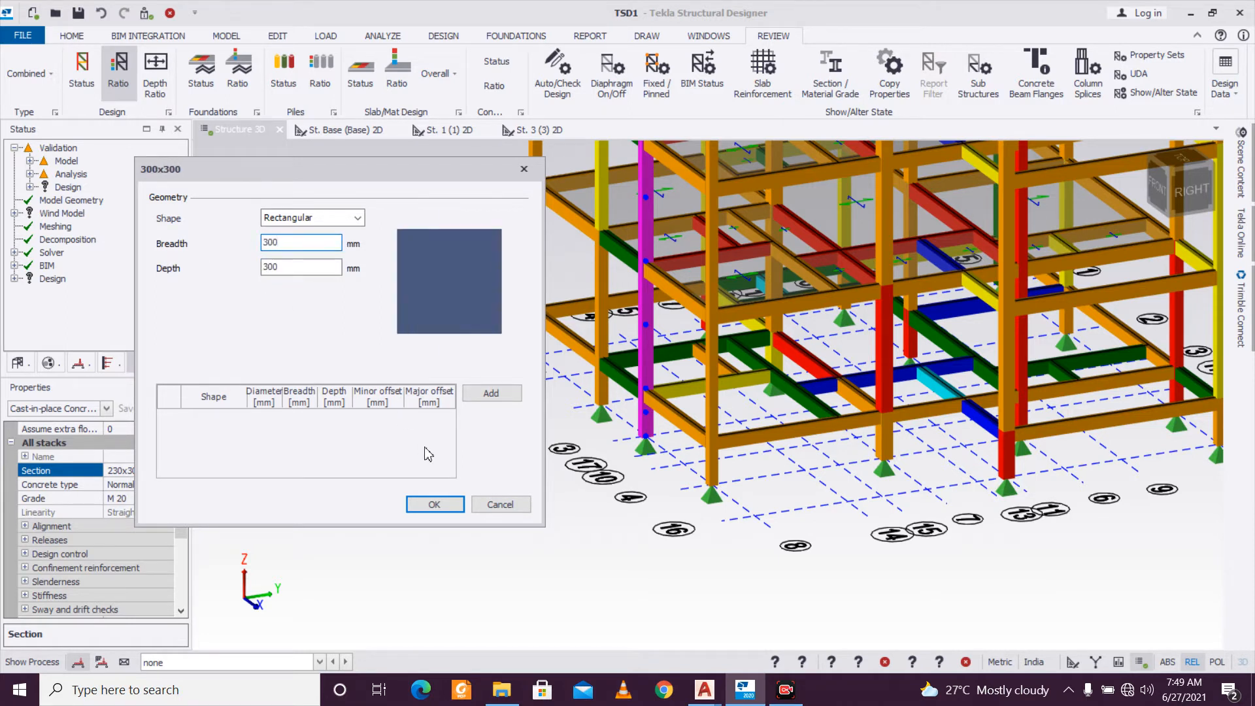
{"action": "left_click", "coordinate": [435, 503]}
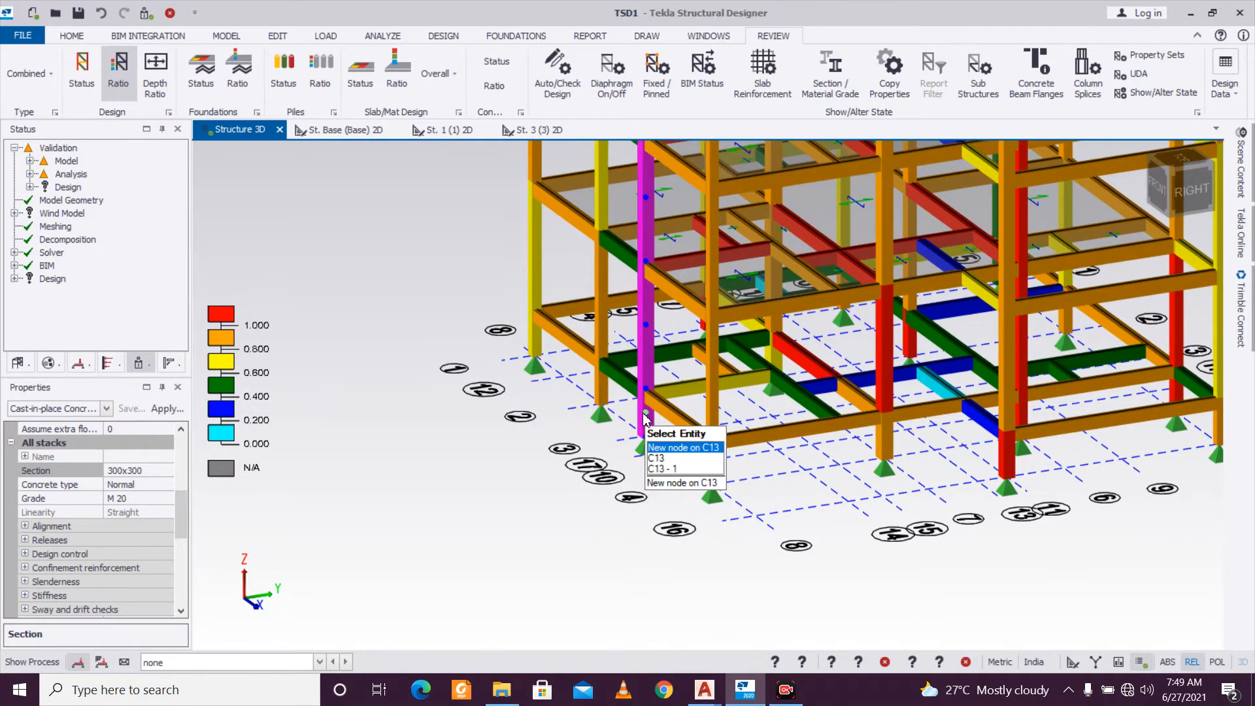
Run a static member design of C13 with the 300x300 section and review its longitudinal bars summary.
{"action": "right_click", "coordinate": [646, 374]}
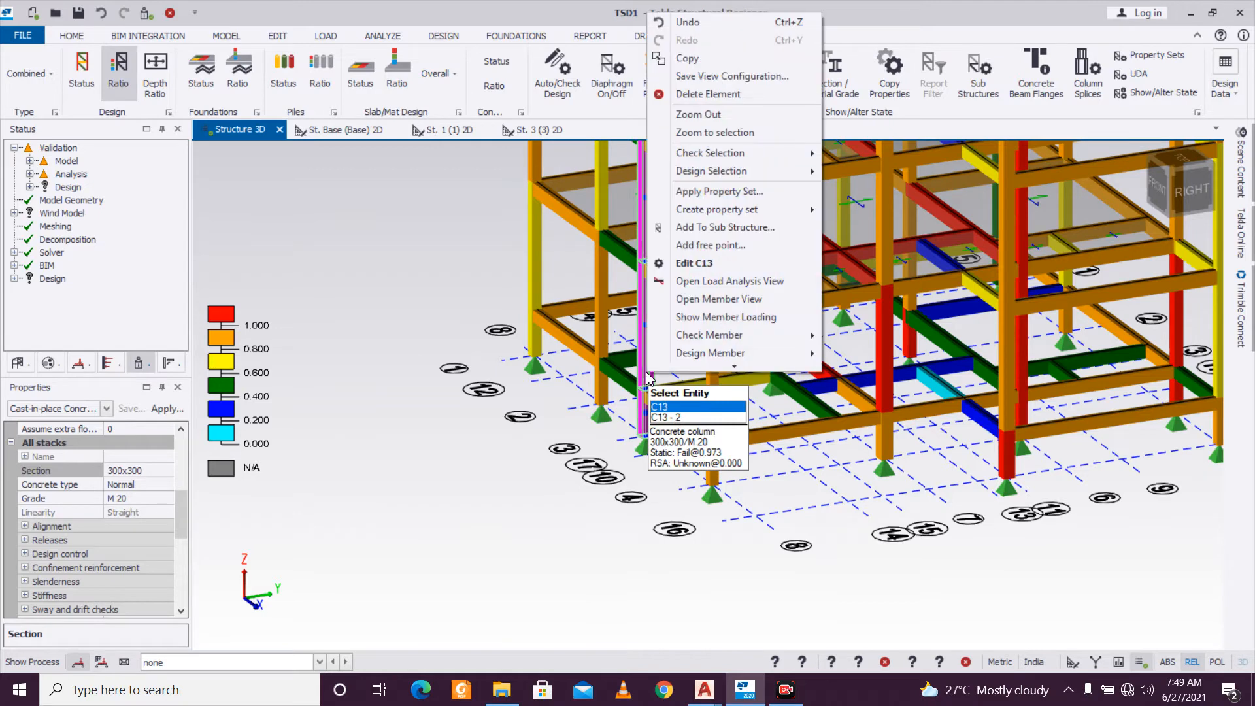
{"action": "mouse_move", "coordinate": [719, 353]}
{"action": "left_click", "coordinate": [842, 362]}
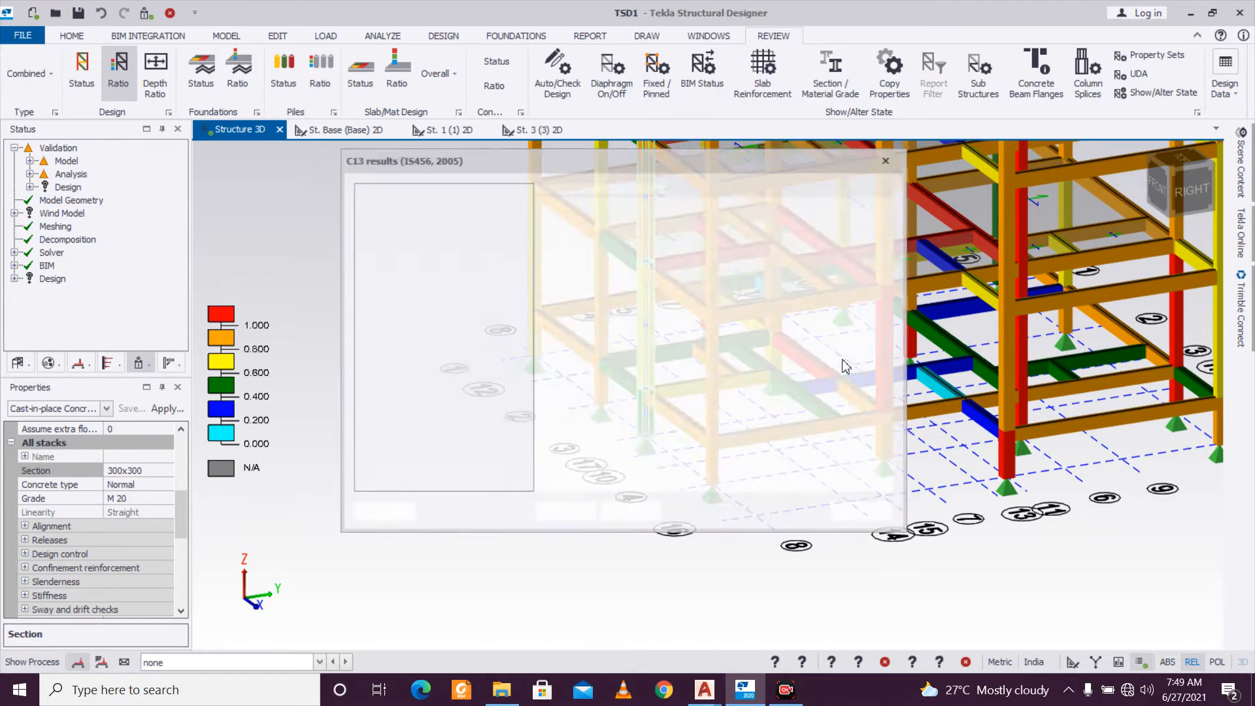
{"action": "left_click_drag", "start_coordinate": [708, 487], "coordinate": [742, 501]}
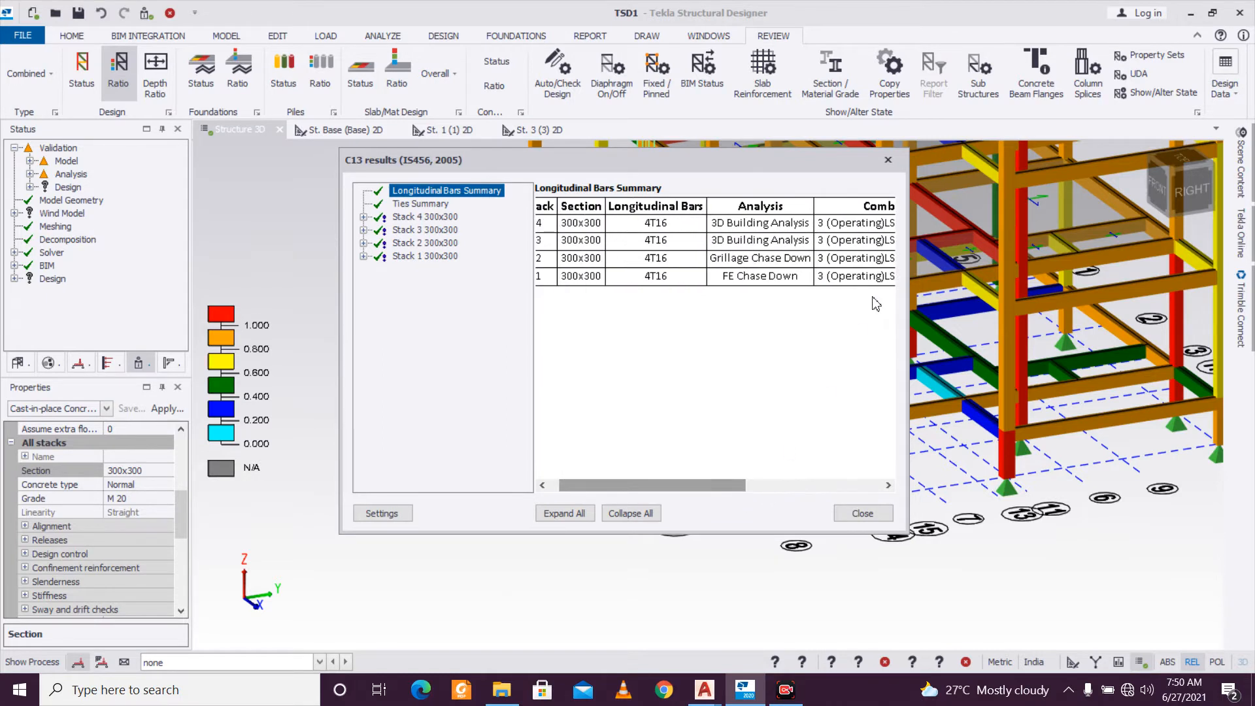
{"action": "left_click", "coordinate": [862, 513]}
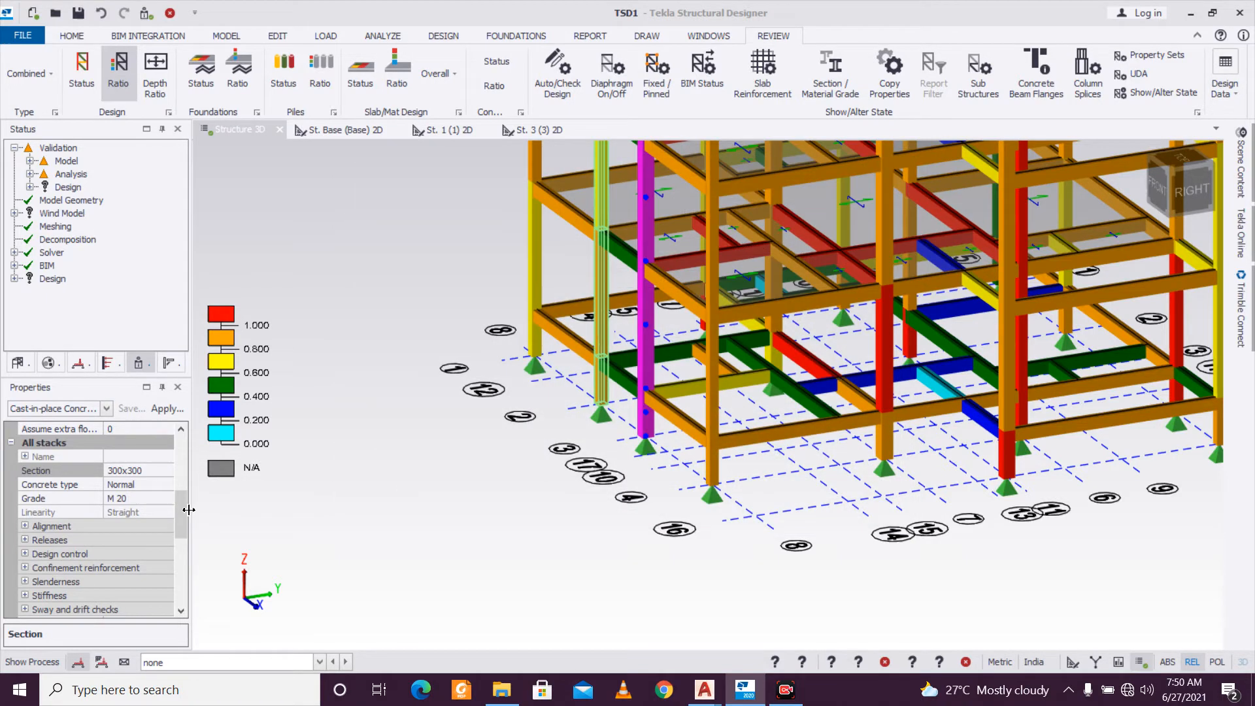
Change column C13 to a 250x300 section by setting its breadth to 250 mm.
{"action": "left_click", "coordinate": [163, 473]}
{"action": "left_click", "coordinate": [165, 471]}
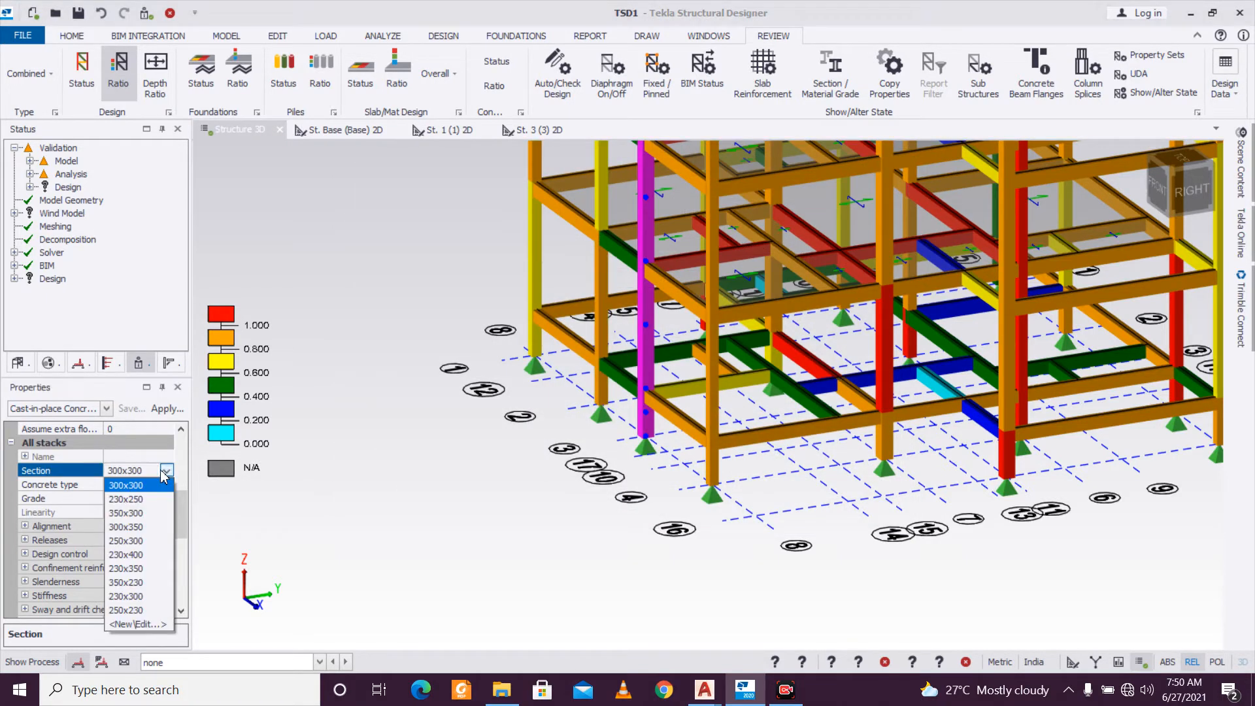
{"action": "left_click", "coordinate": [145, 624]}
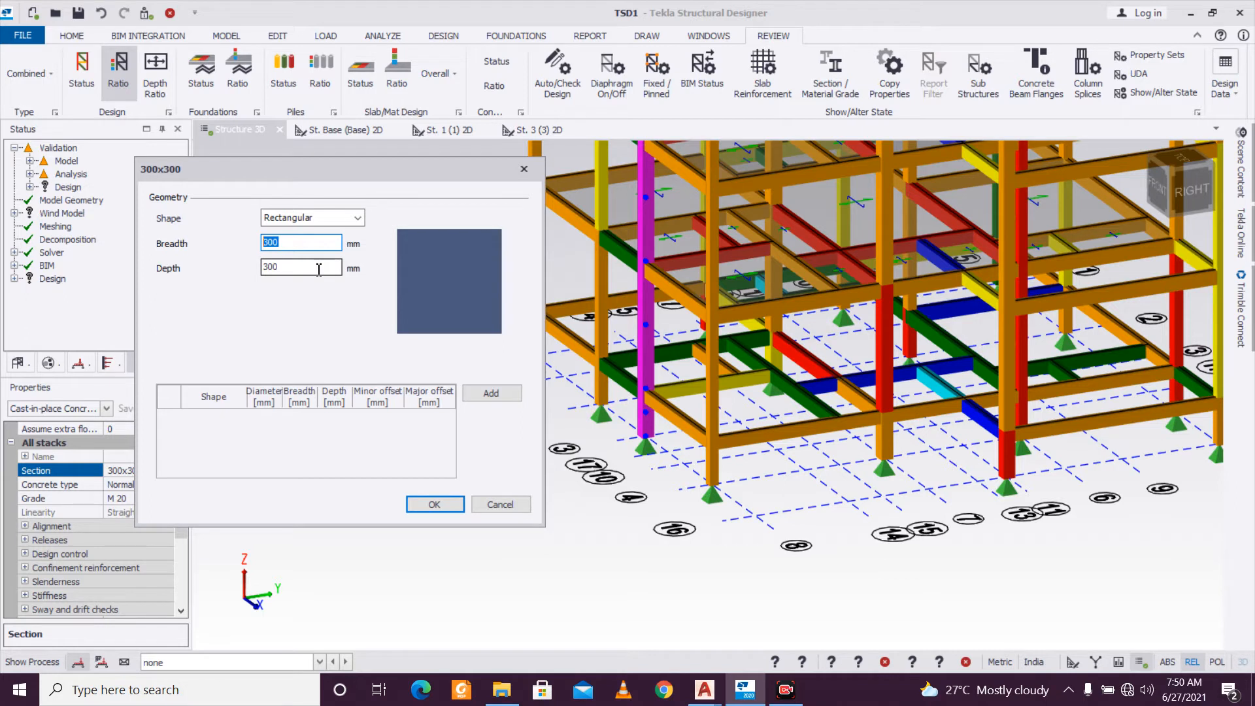
{"action": "type", "text": "250"}
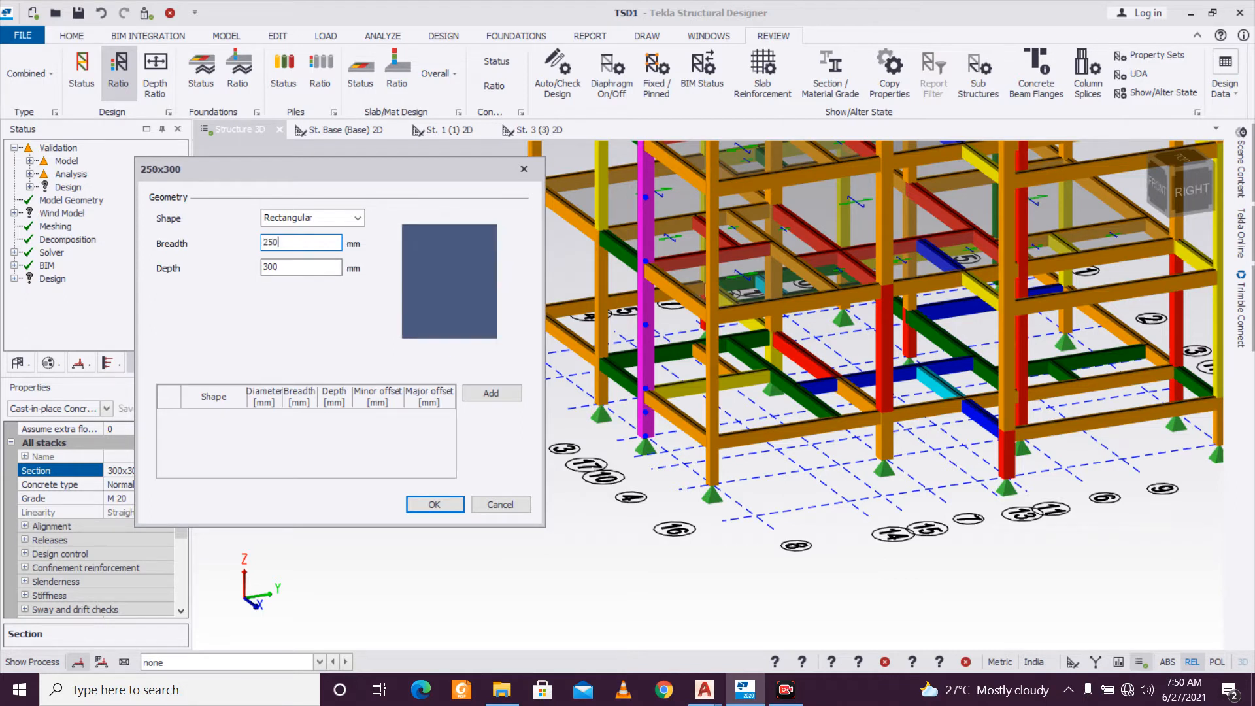
{"action": "left_click", "coordinate": [434, 504]}
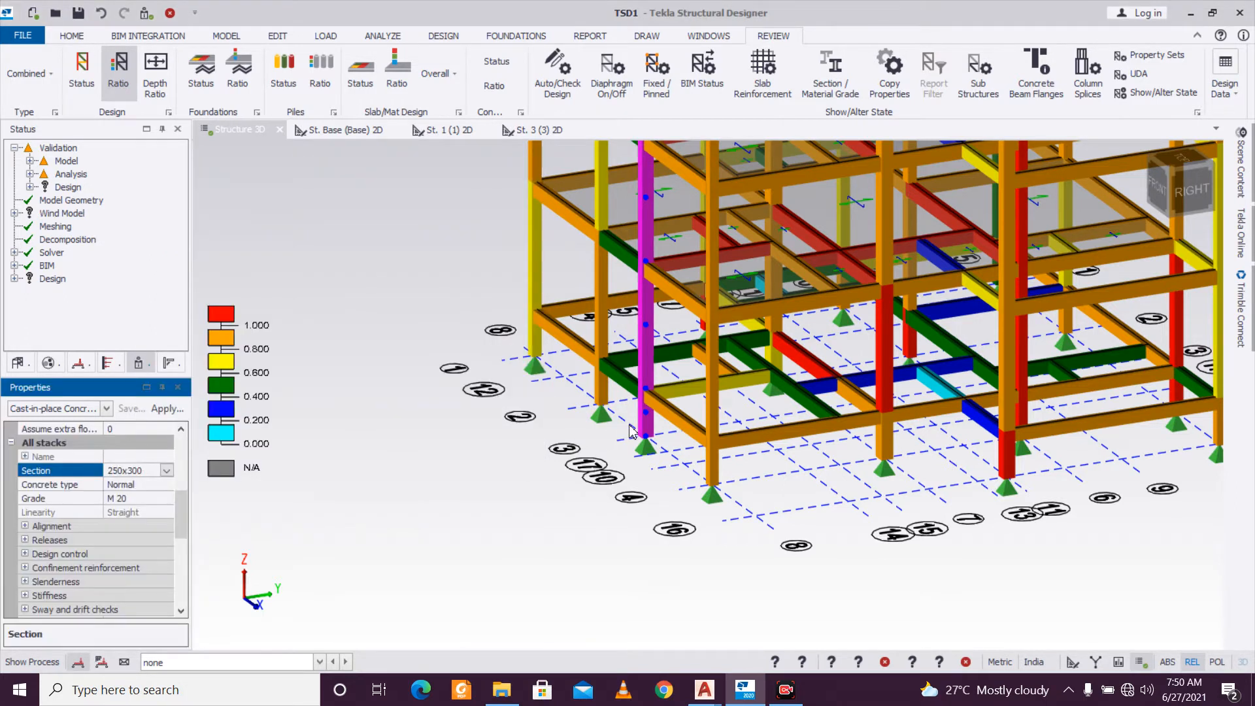
{"action": "mouse_move", "coordinate": [646, 412]}
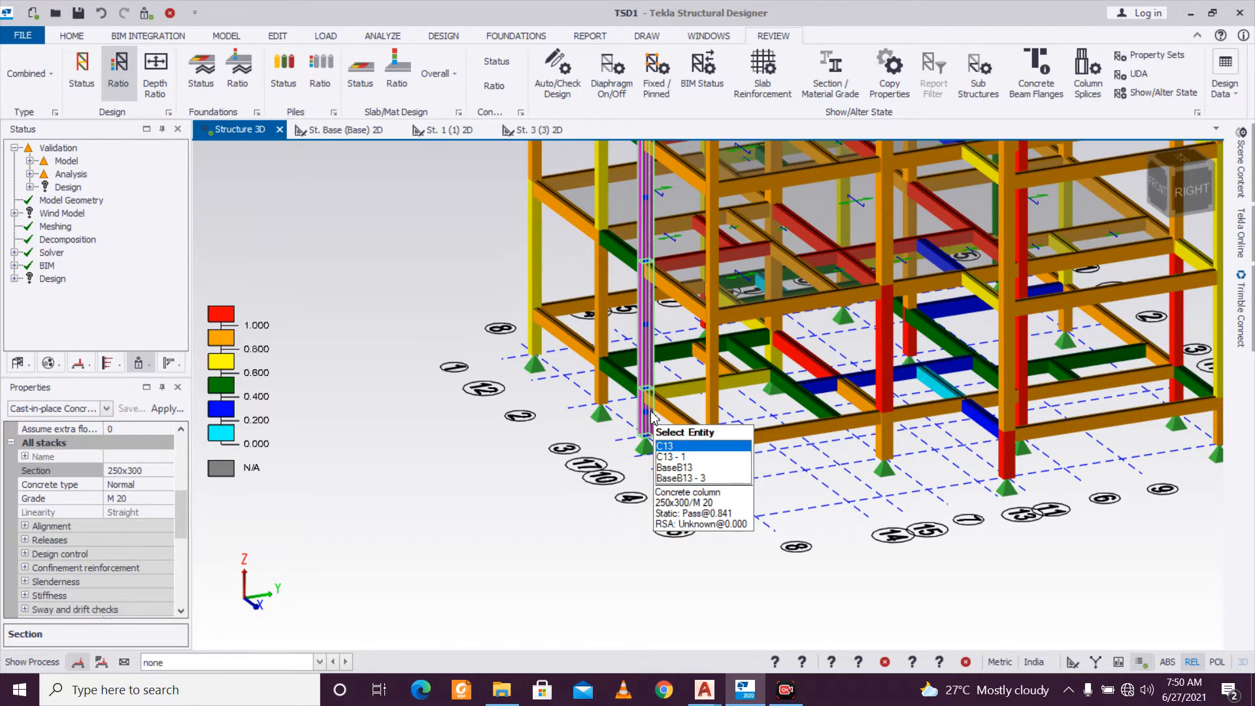
Run a static member design of column C13 with the 250x300 section and review its longitudinal bars summary.
{"action": "right_click", "coordinate": [651, 415]}
{"action": "mouse_move", "coordinate": [746, 357]}
{"action": "left_click", "coordinate": [863, 369]}
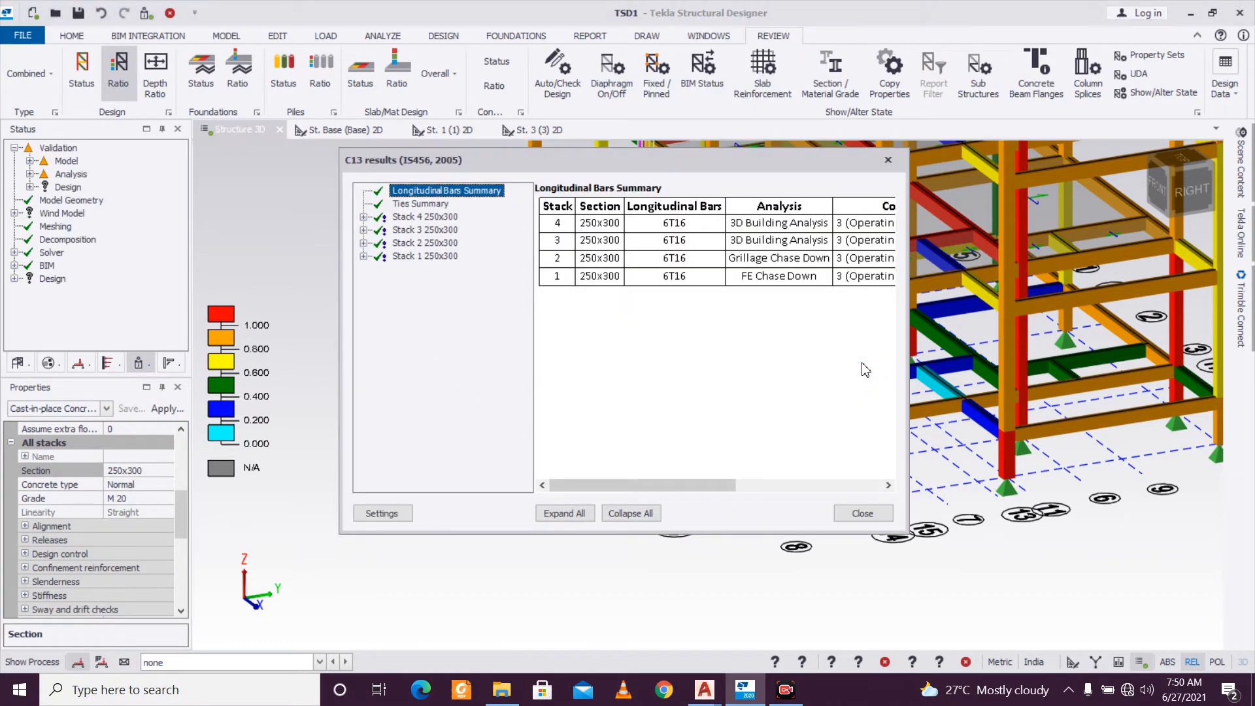
{"action": "left_click", "coordinate": [887, 160]}
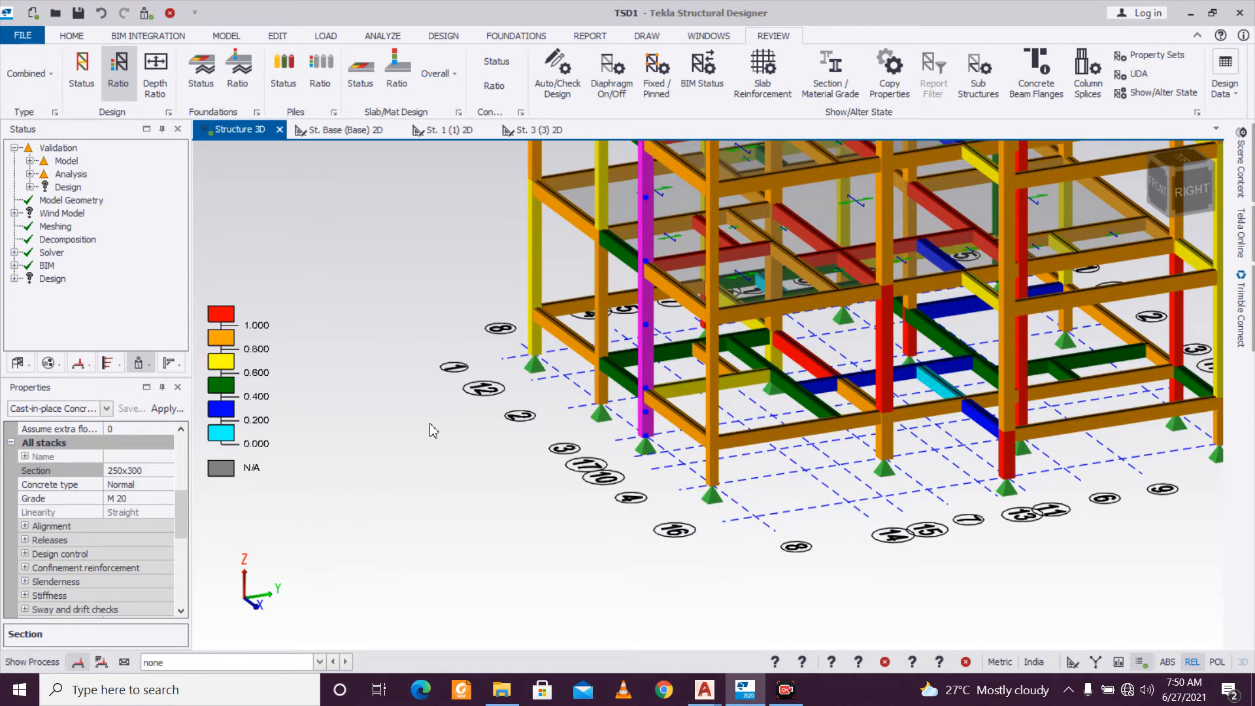
Change column C13 back to a rectangular 300x300 section by setting its breadth to 300 mm.
{"action": "mouse_move", "coordinate": [595, 338]}
{"action": "left_click", "coordinate": [167, 472]}
{"action": "left_click", "coordinate": [168, 471]}
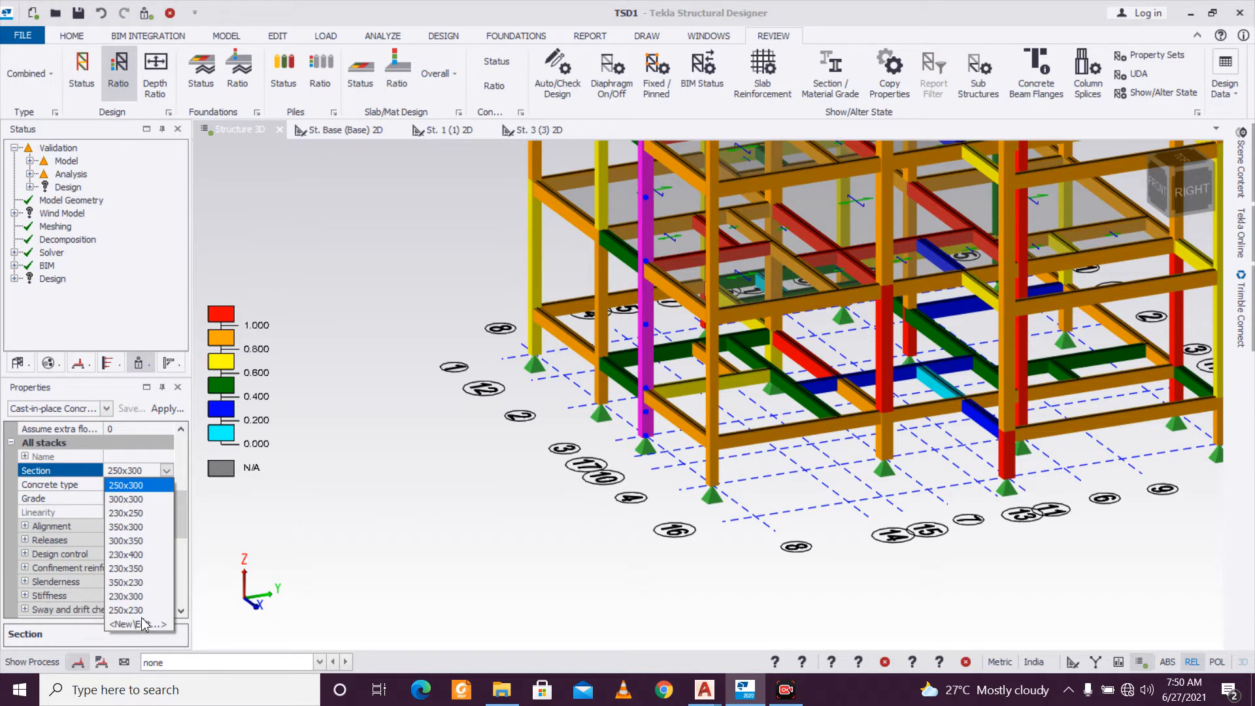
{"action": "left_click", "coordinate": [143, 622]}
{"action": "double_click", "coordinate": [308, 246]}
{"action": "type", "text": "300"}
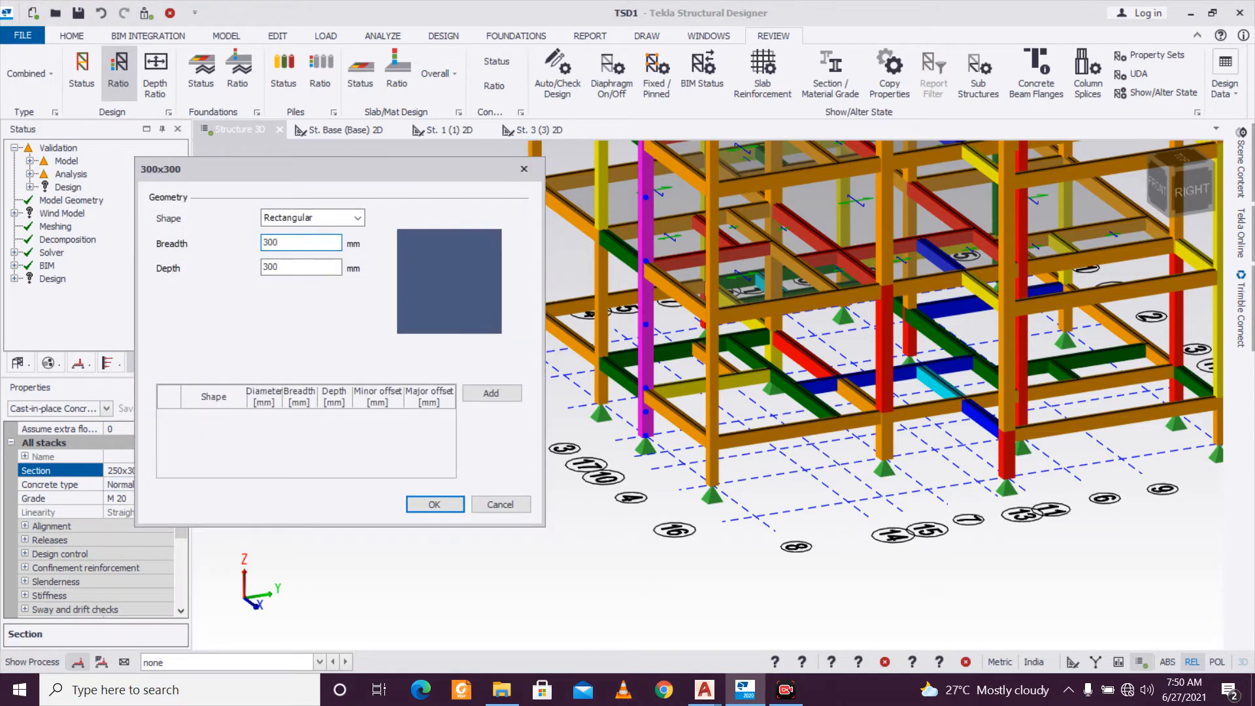
{"action": "left_click", "coordinate": [407, 505]}
Run a static member design on column C9 and view its longitudinal bars summary.
{"action": "scroll", "coordinate": [441, 505], "scroll_direction": "down", "scroll_amount": 2}
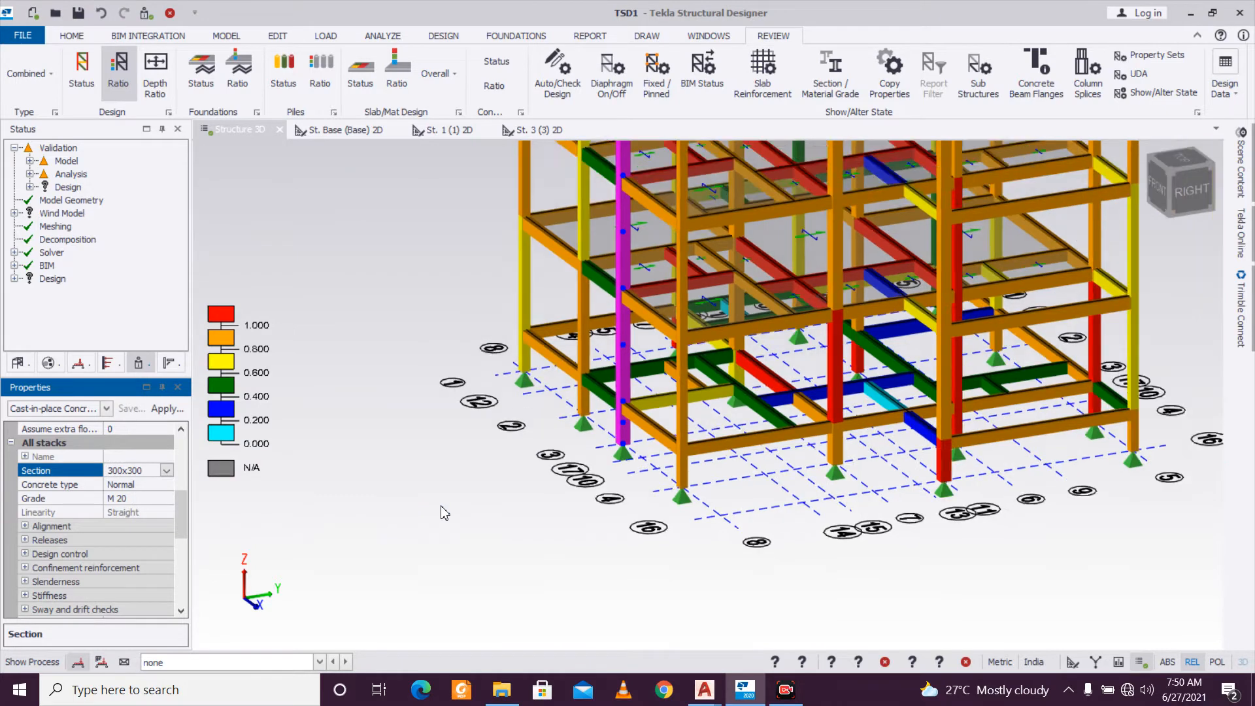
{"action": "right_click_drag", "start_coordinate": [608, 542], "coordinate": [642, 544]}
{"action": "middle_click_drag", "start_coordinate": [655, 547], "coordinate": [585, 637]}
{"action": "scroll", "coordinate": [616, 597], "scroll_direction": "up", "scroll_amount": 1}
{"action": "right_click_drag", "start_coordinate": [616, 597], "coordinate": [569, 578]}
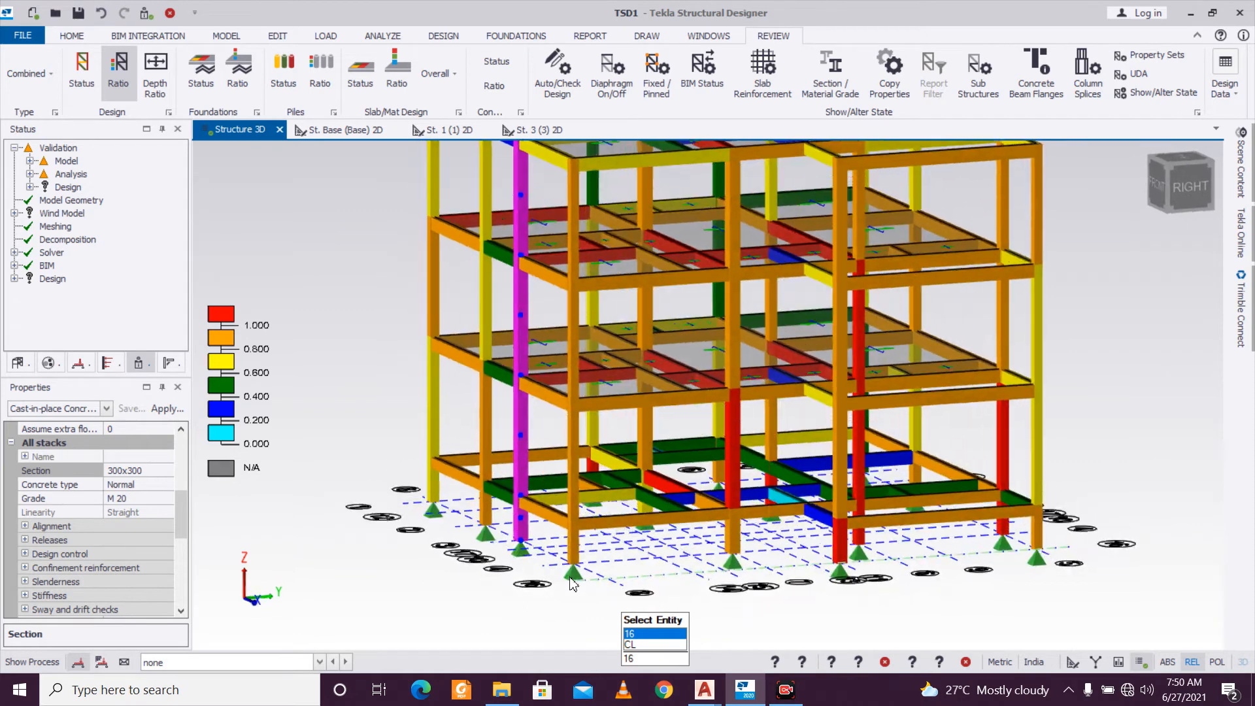
{"action": "left_click", "coordinate": [591, 427]}
{"action": "left_click", "coordinate": [637, 451]}
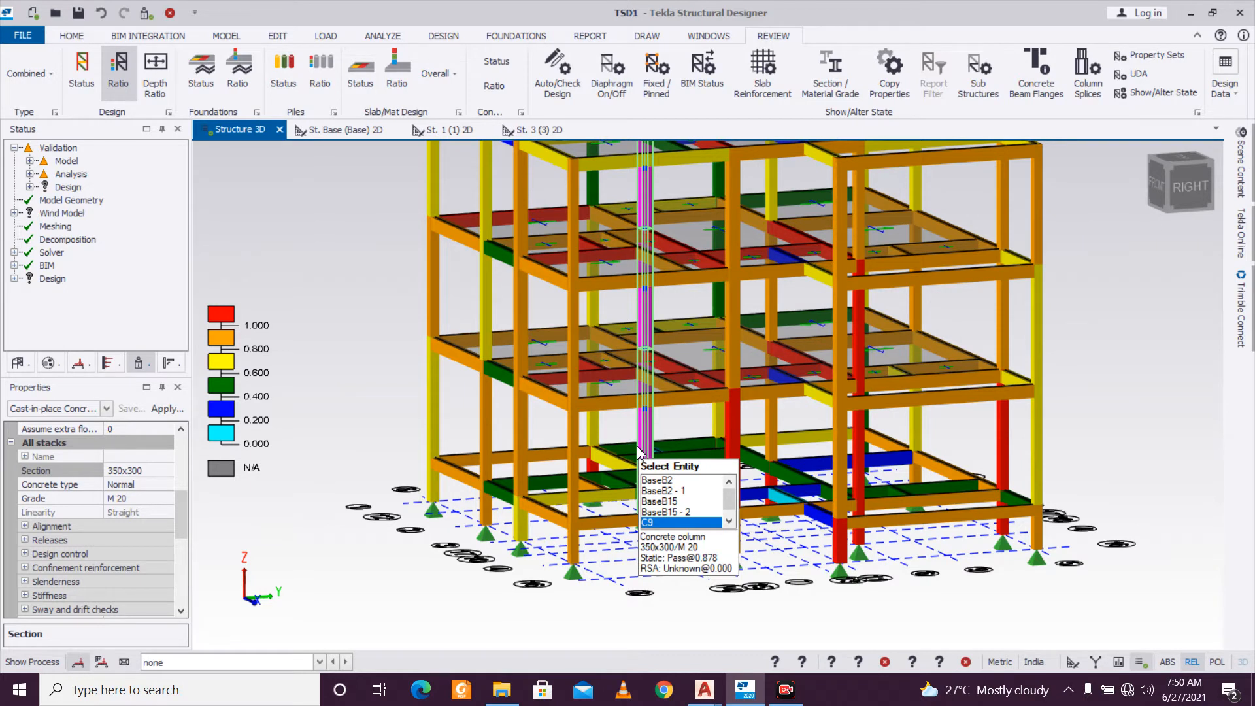
{"action": "right_click", "coordinate": [637, 451]}
{"action": "mouse_move", "coordinate": [752, 351]}
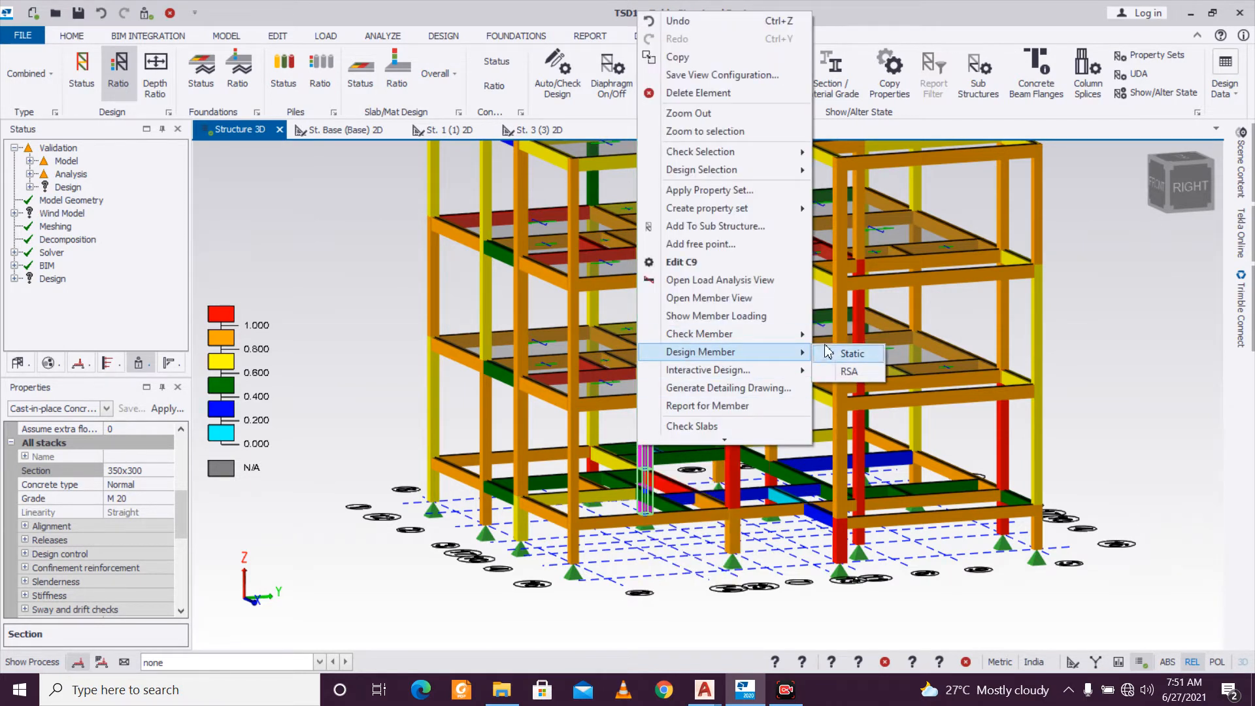
{"action": "left_click", "coordinate": [827, 352]}
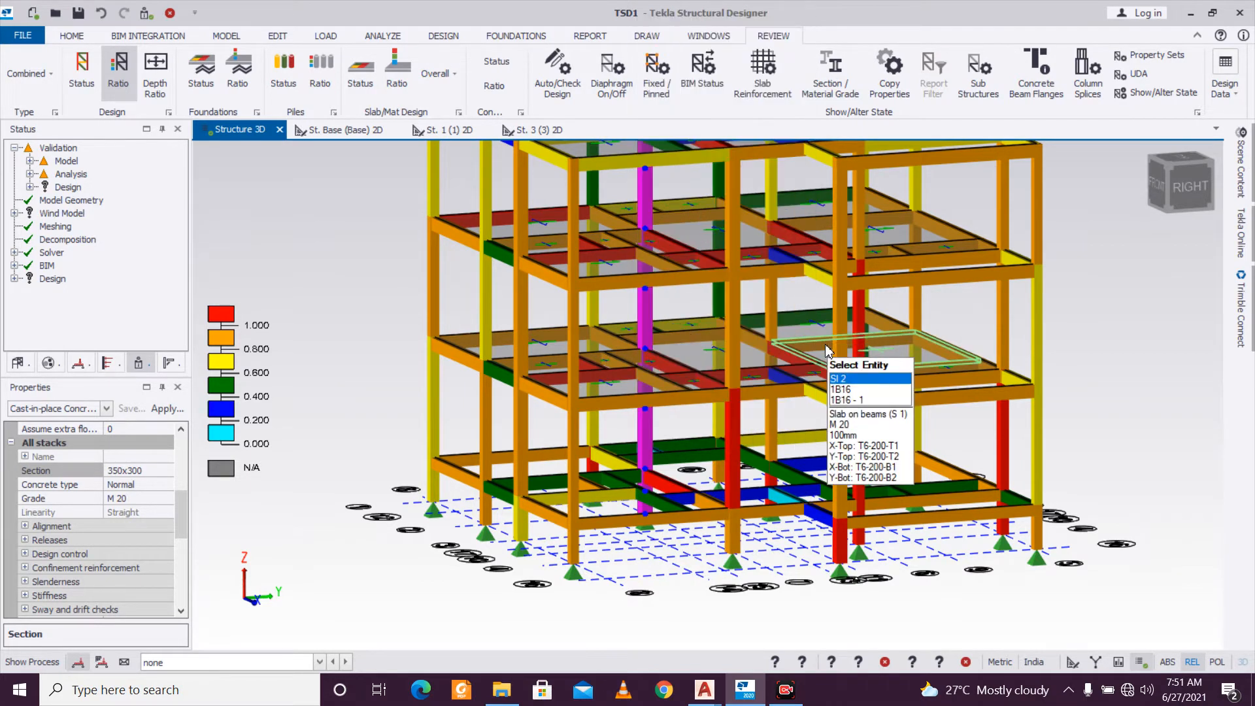
{"action": "right_click", "coordinate": [655, 431]}
{"action": "mouse_move", "coordinate": [802, 353]}
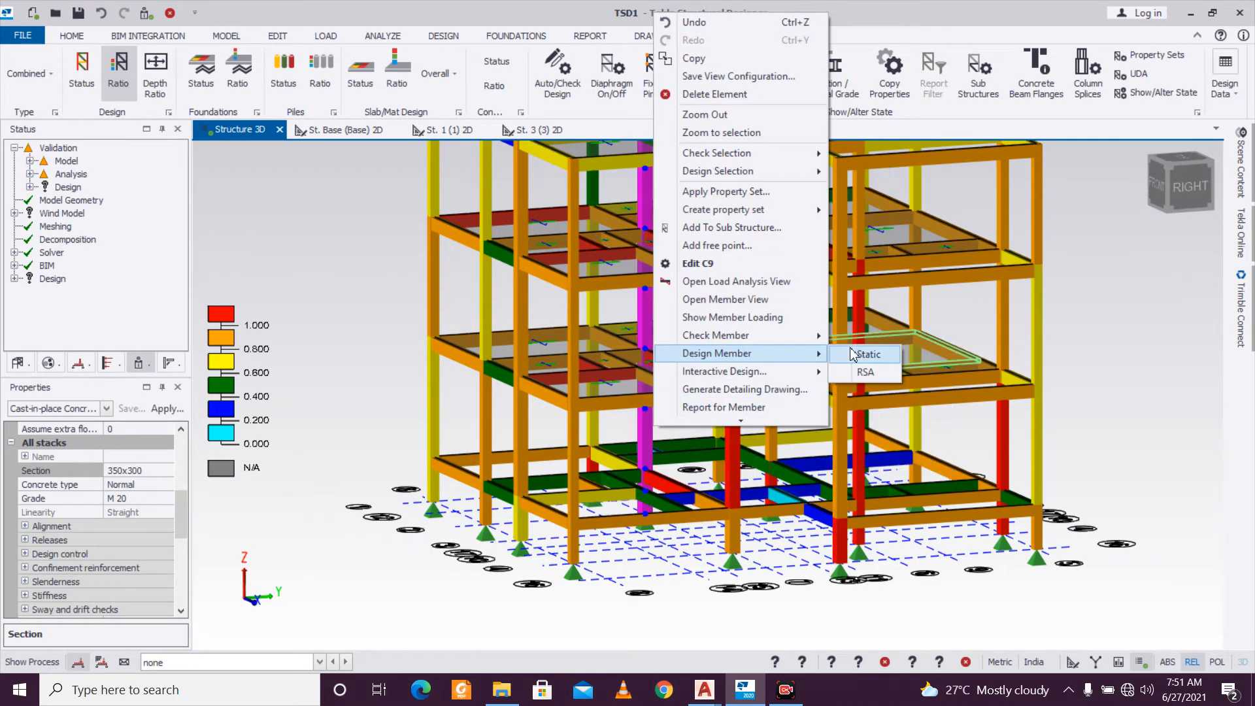
{"action": "left_click", "coordinate": [852, 353]}
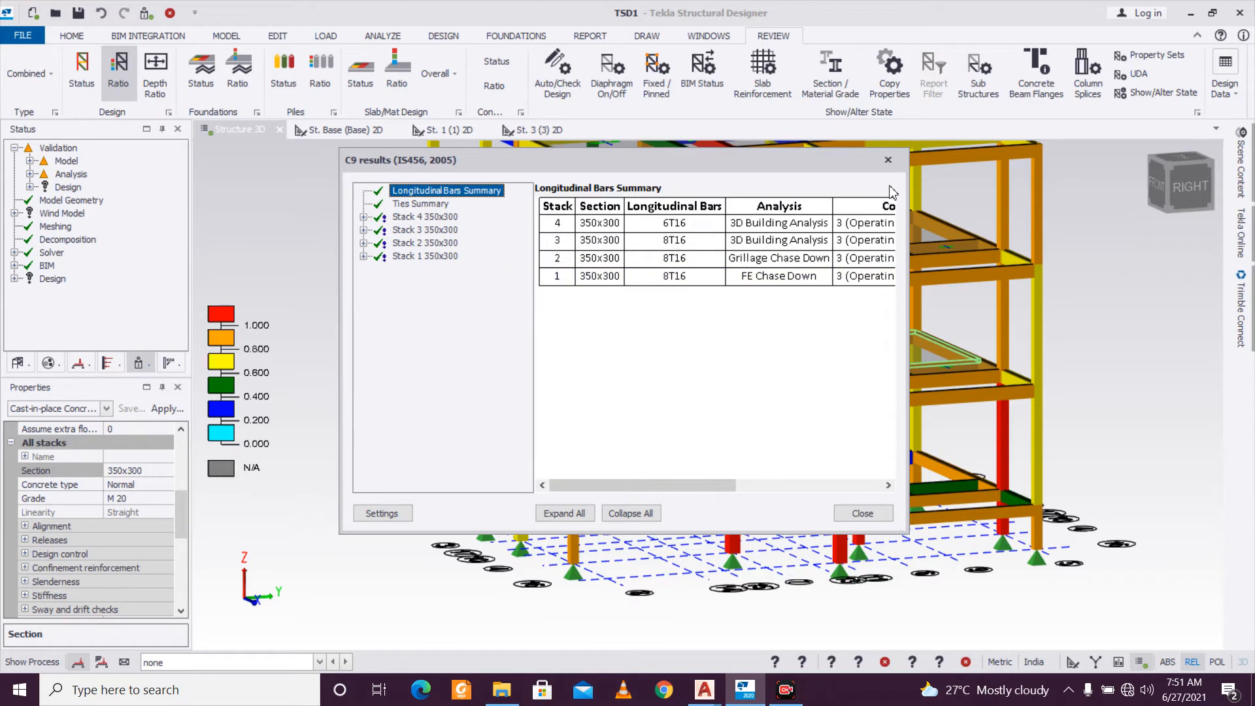
{"action": "left_click", "coordinate": [888, 160]}
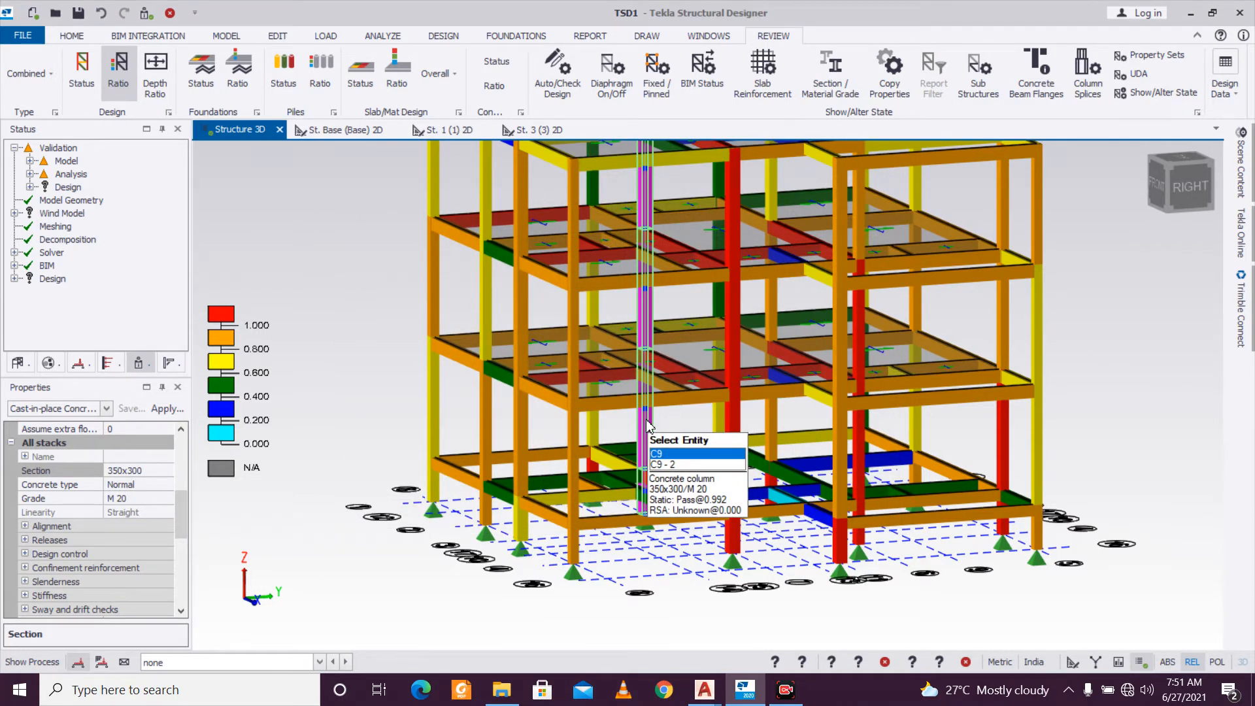
Run a static member design on column C10 and check the ratio and status of each stack.
{"action": "right_click", "coordinate": [733, 526]}
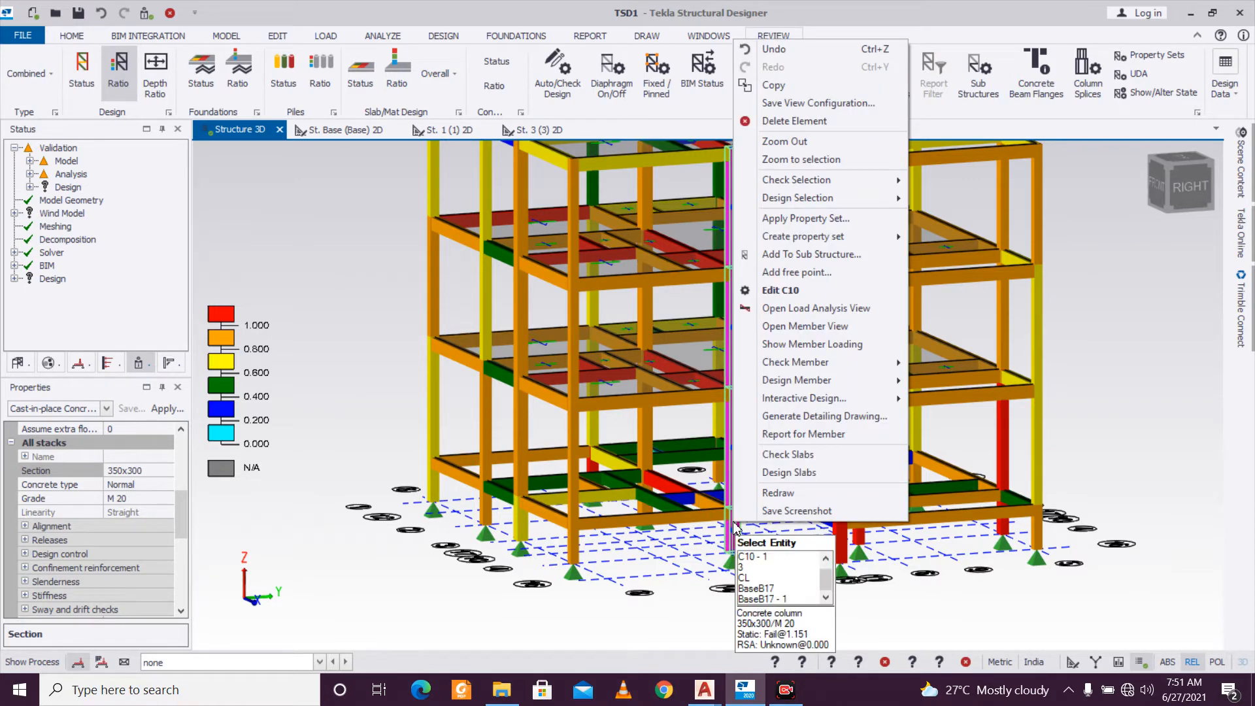
{"action": "left_click", "coordinate": [941, 382]}
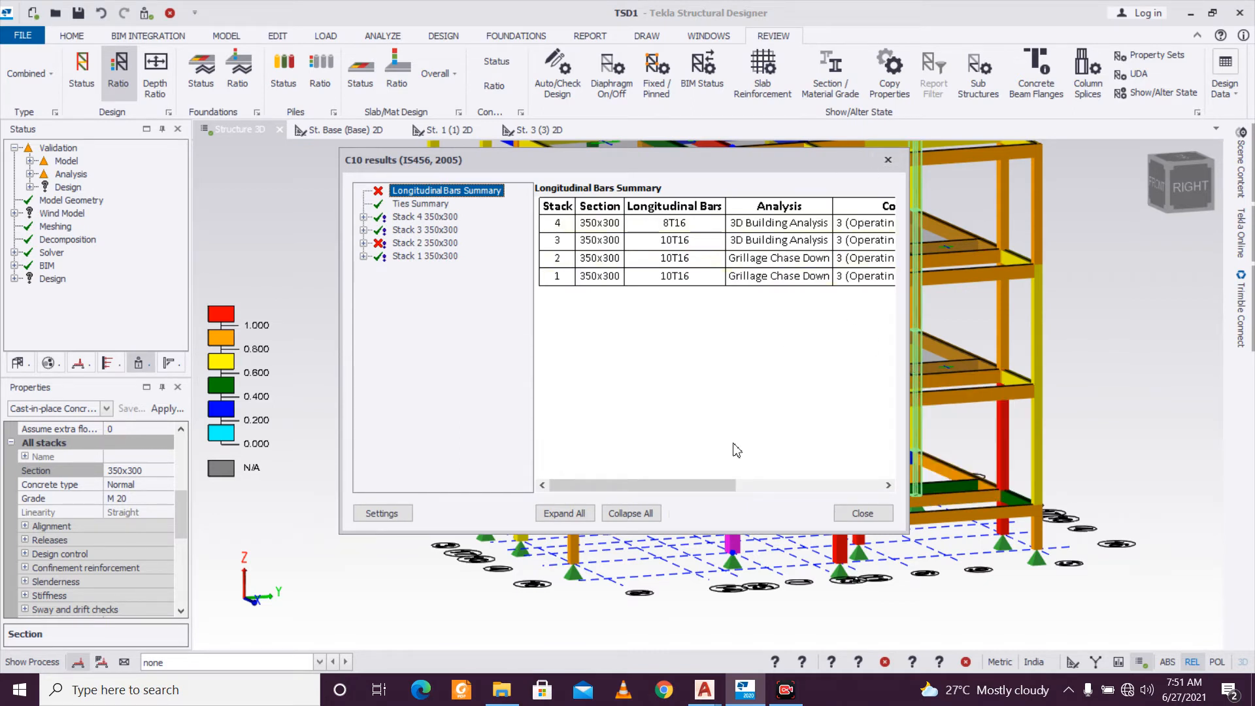
{"action": "left_click_drag", "start_coordinate": [719, 489], "coordinate": [878, 485]}
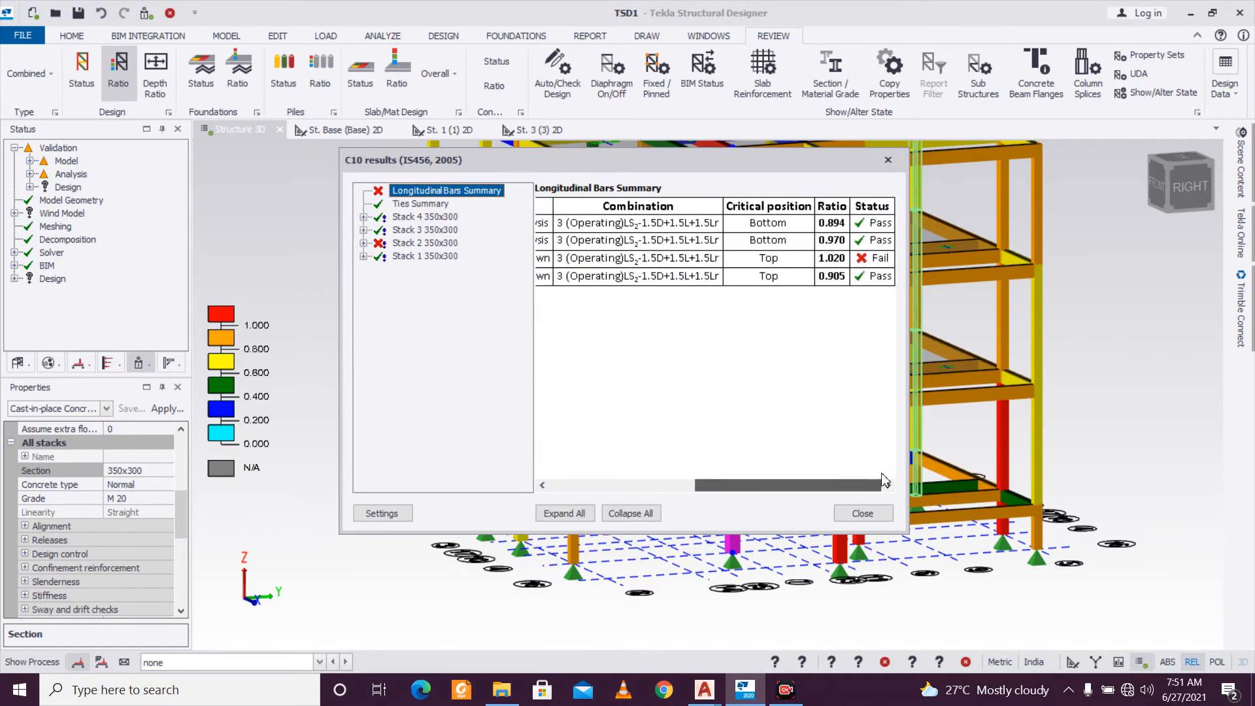
{"action": "left_click_drag", "start_coordinate": [752, 486], "coordinate": [856, 503]}
{"action": "mouse_move", "coordinate": [756, 485]}
{"action": "left_mouse_down"}
{"action": "mouse_move", "coordinate": [607, 485]}
{"action": "mouse_move", "coordinate": [766, 484]}
{"action": "mouse_move", "coordinate": [756, 484]}
{"action": "left_mouse_up"}
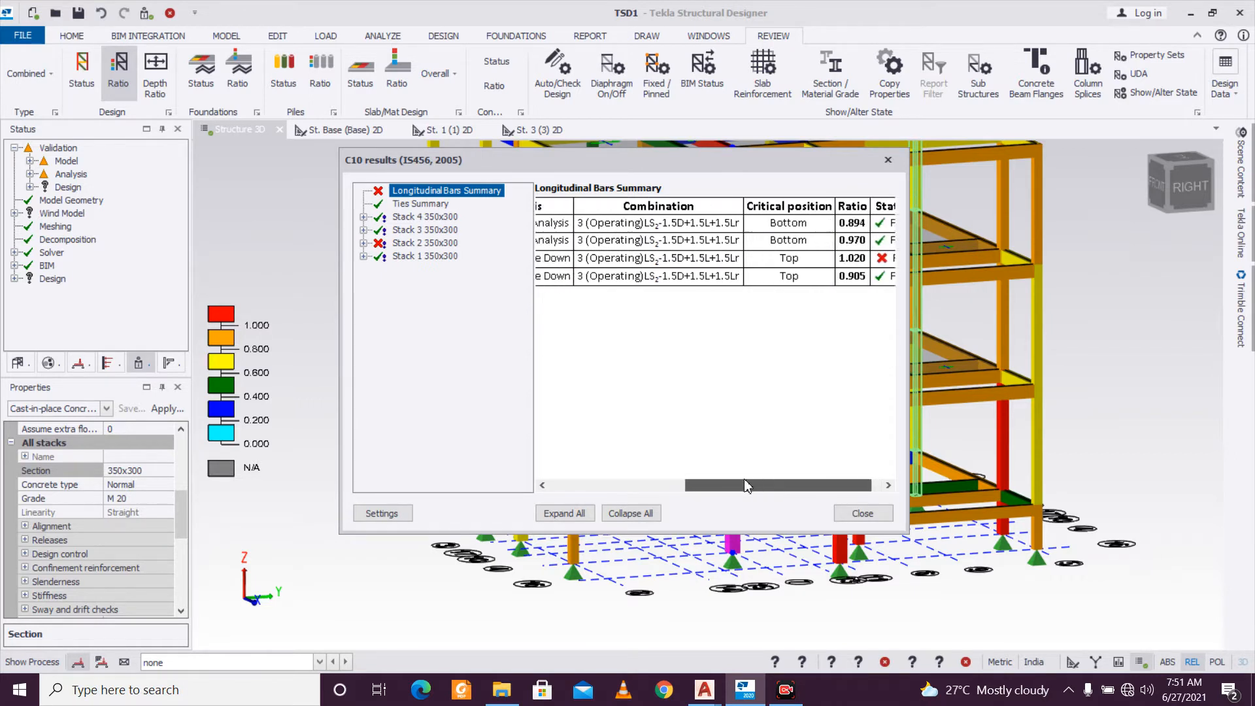
{"action": "left_click", "coordinate": [879, 163]}
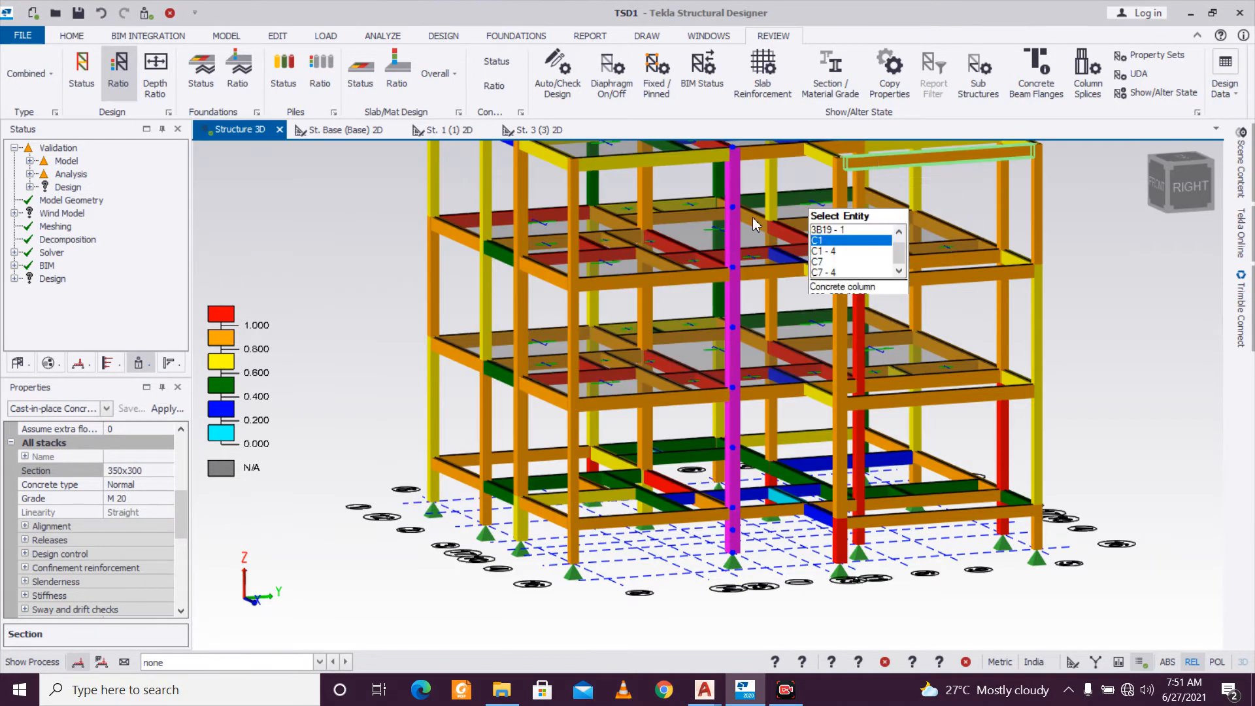
Give column C10 a rectangular 375x300 section by setting its breadth to 375 mm.
{"action": "mouse_move", "coordinate": [619, 568]}
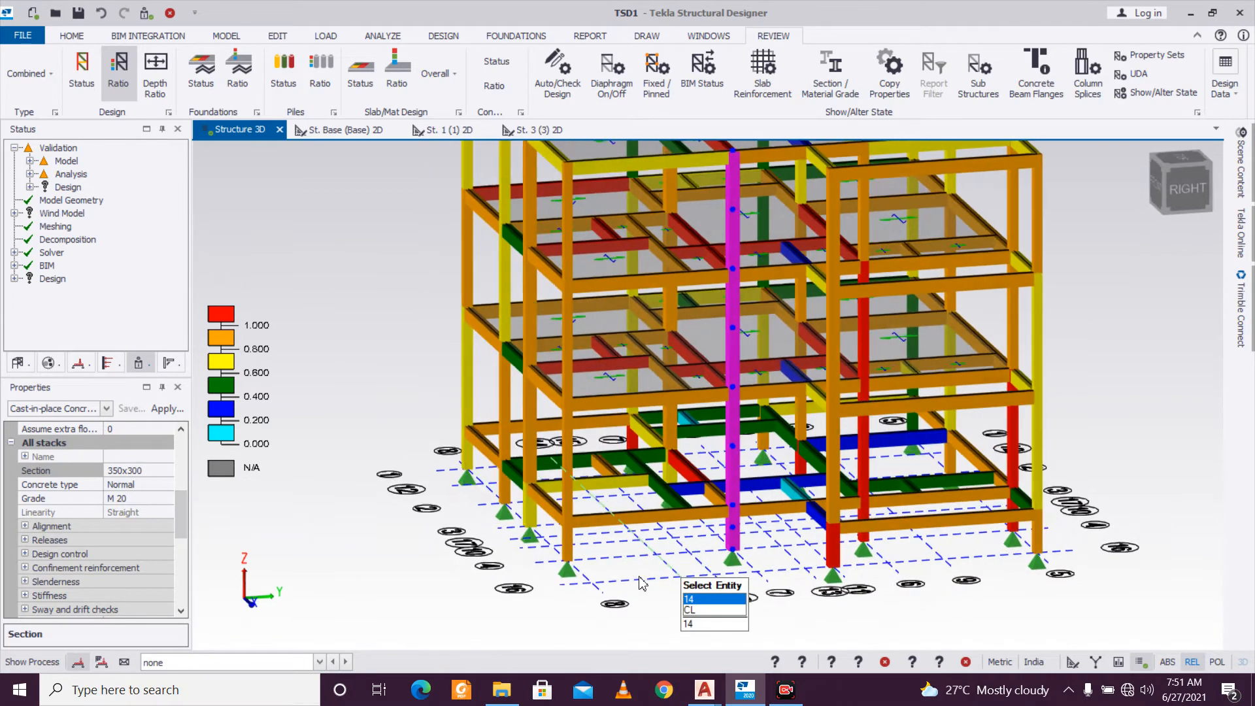
{"action": "left_click", "coordinate": [159, 473]}
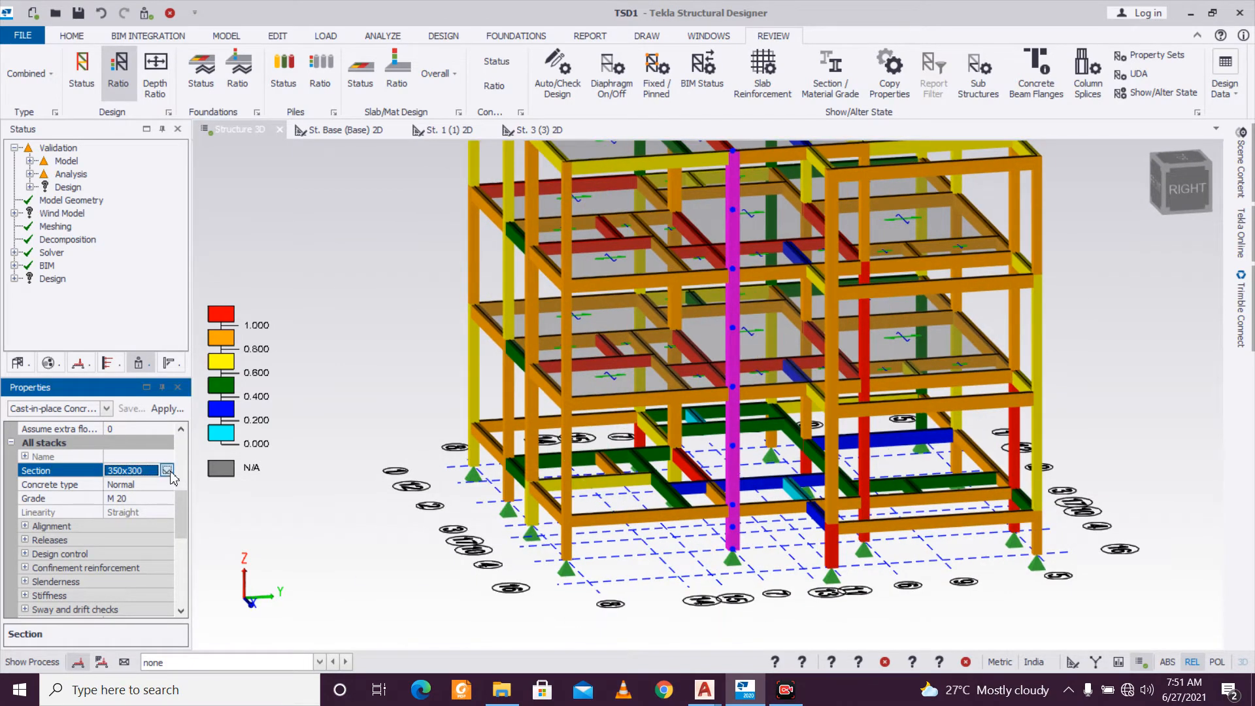
{"action": "left_click", "coordinate": [168, 470]}
{"action": "left_click", "coordinate": [138, 623]}
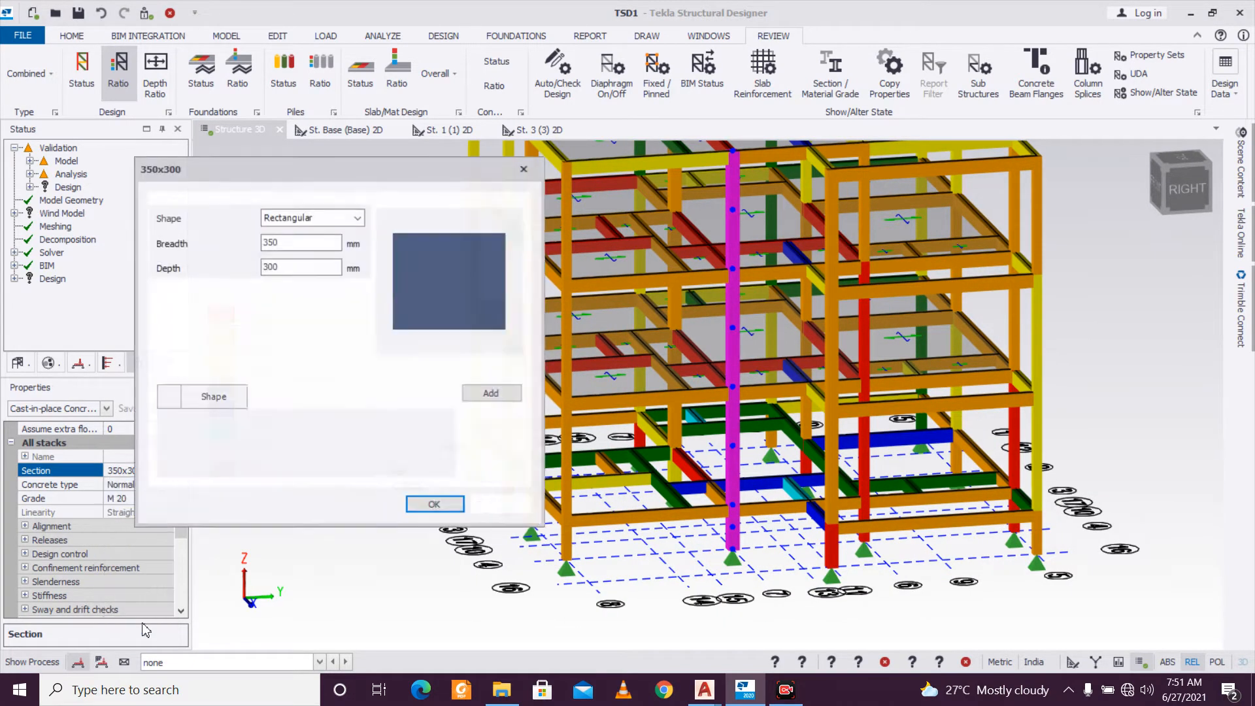
{"action": "double_click", "coordinate": [288, 248]}
{"action": "type", "text": "375"}
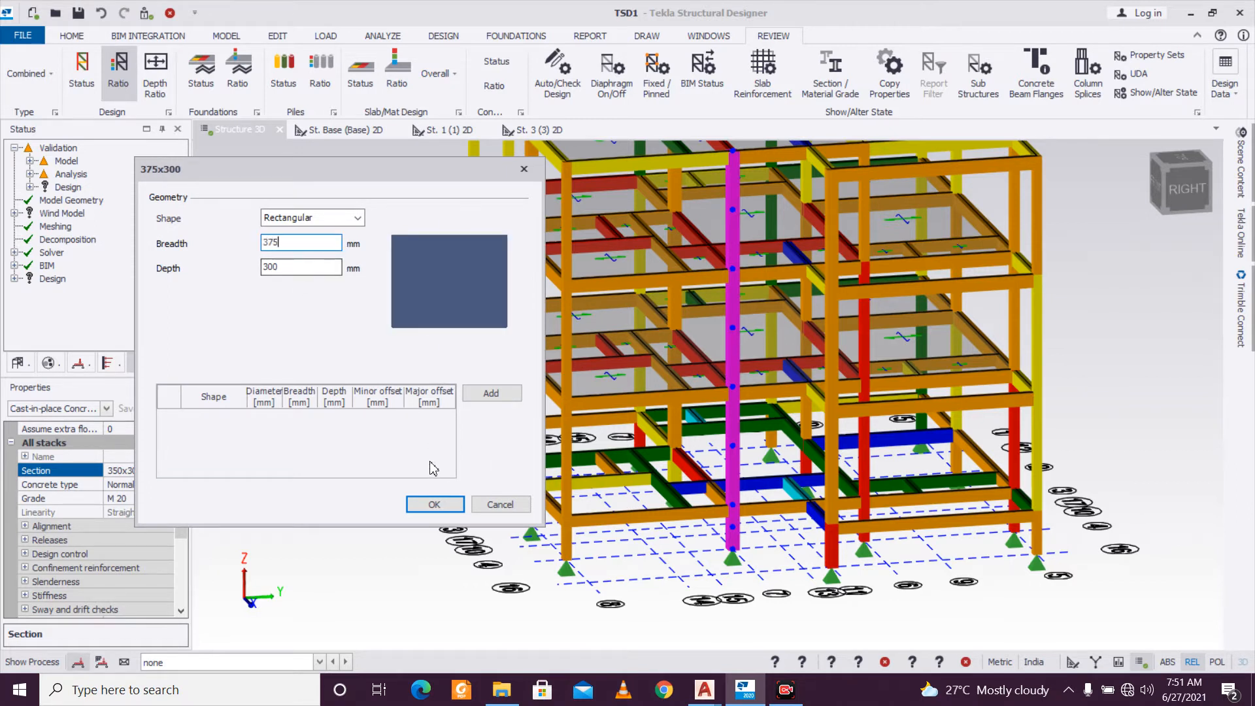
{"action": "left_click", "coordinate": [434, 503]}
Run a static member design of C10 with the 375x300 section and check each stack's ratio and status.
{"action": "right_click_drag", "start_coordinate": [735, 514], "coordinate": [734, 512]}
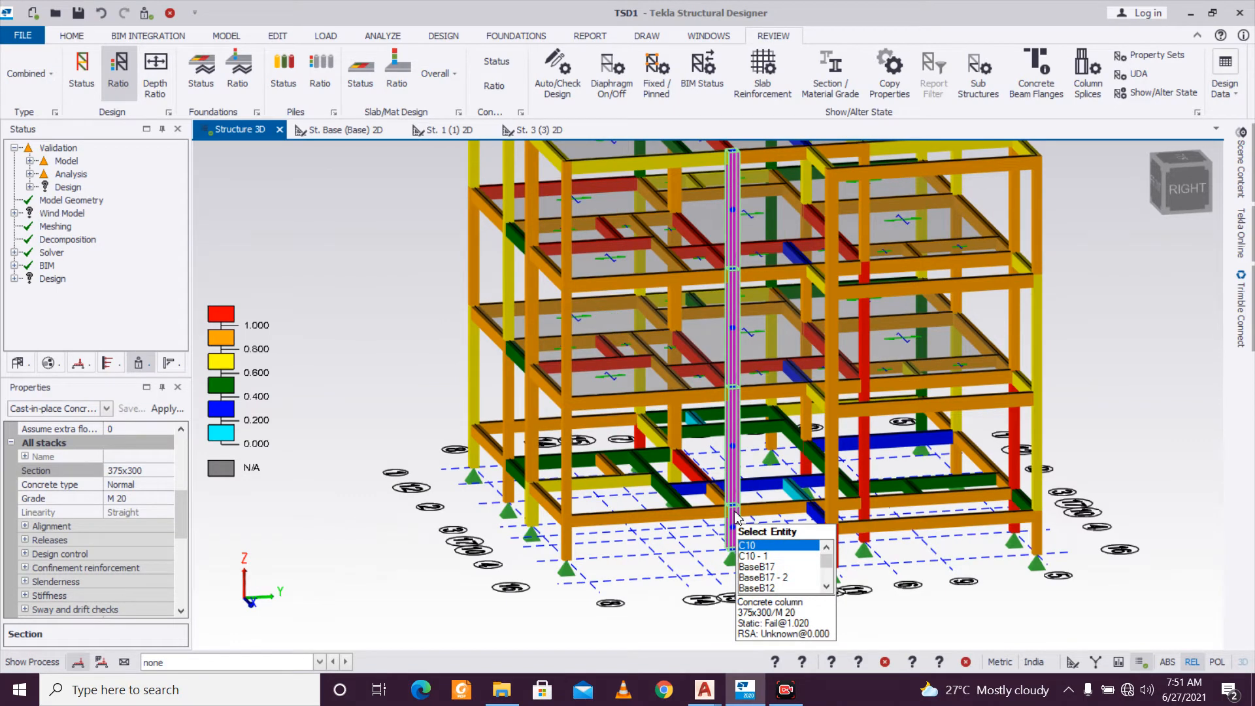
{"action": "right_click", "coordinate": [734, 515]}
{"action": "mouse_move", "coordinate": [850, 364]}
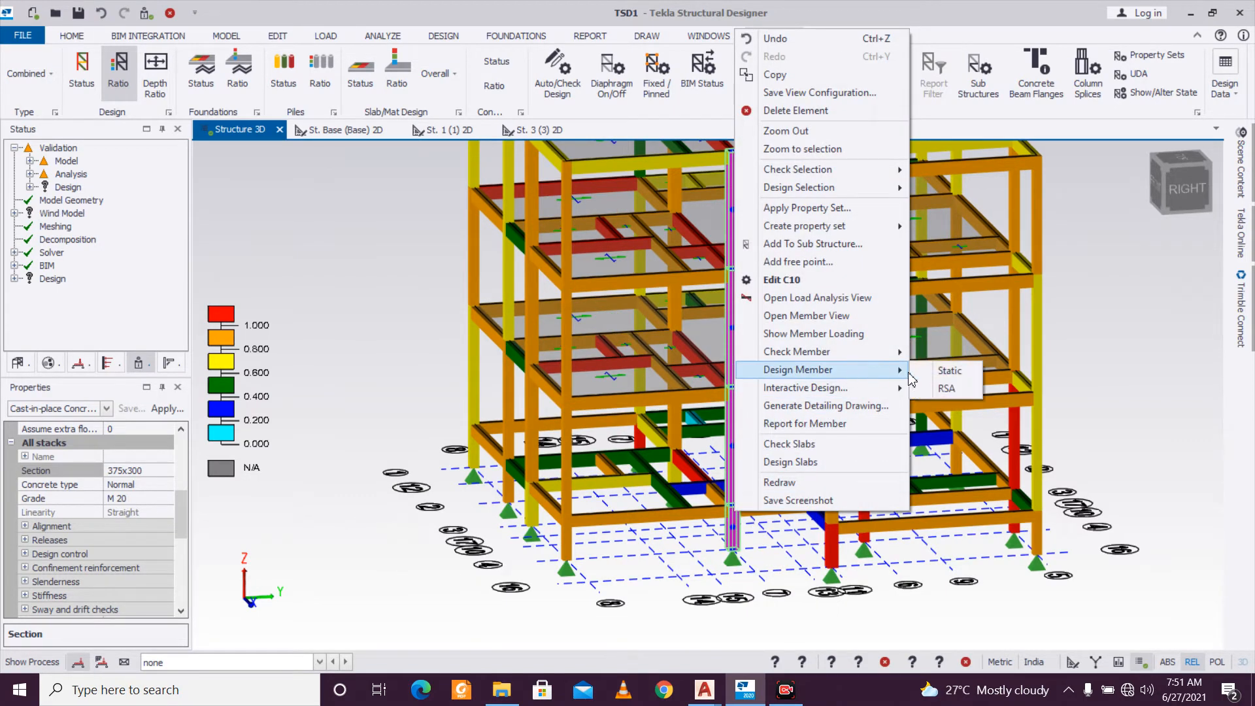
{"action": "left_click", "coordinate": [924, 370]}
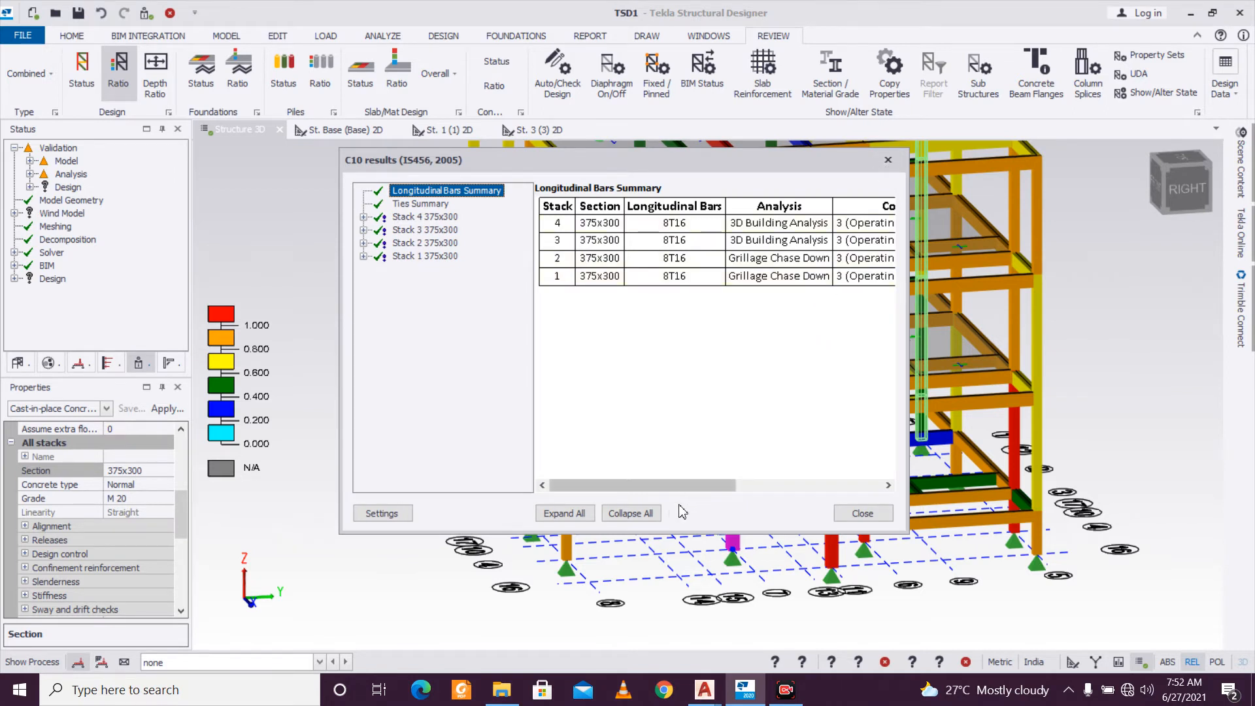
{"action": "left_click_drag", "start_coordinate": [723, 484], "coordinate": [865, 485]}
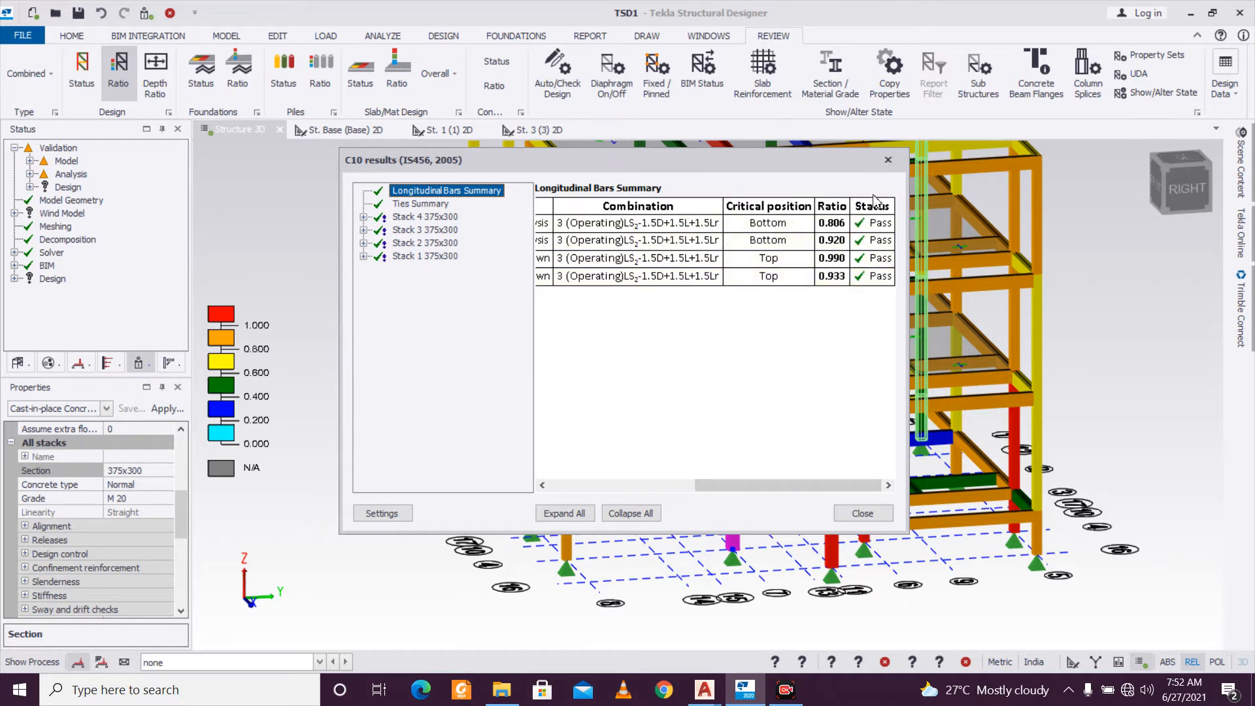
{"action": "left_click", "coordinate": [887, 160]}
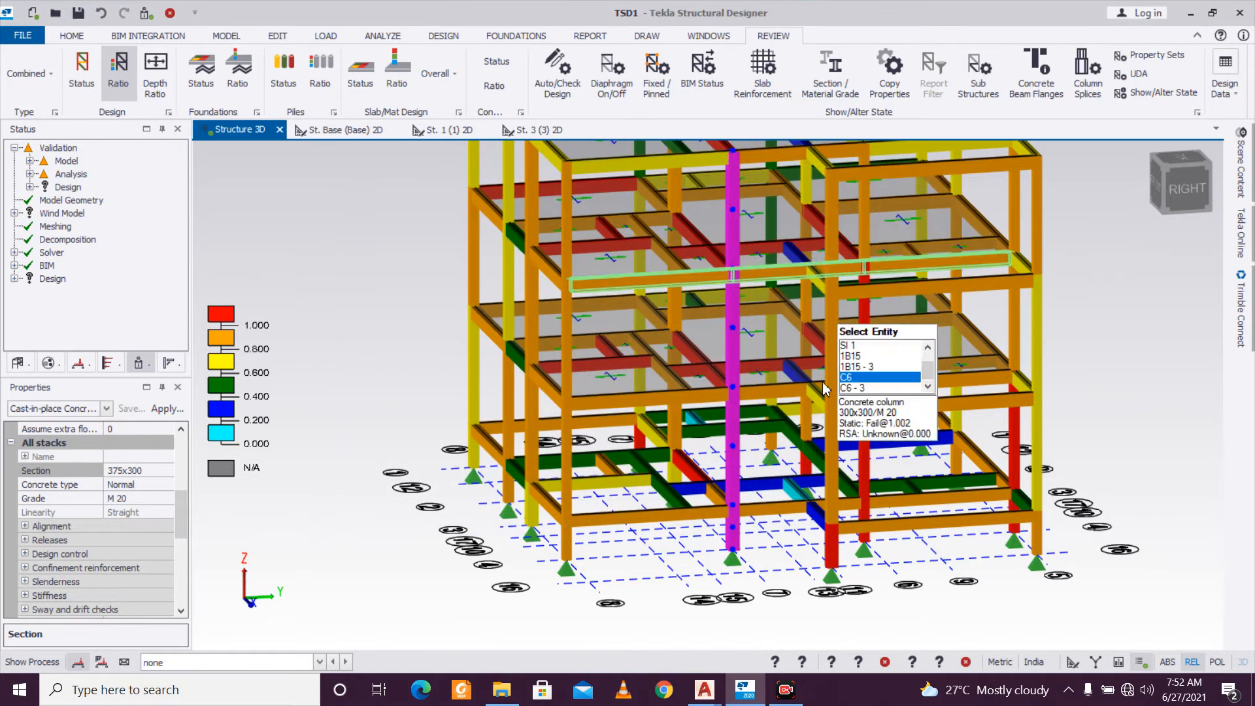
Rotate column C10 by setting its rotation to 90°.
{"action": "right_click_drag", "start_coordinate": [223, 635], "coordinate": [255, 636]}
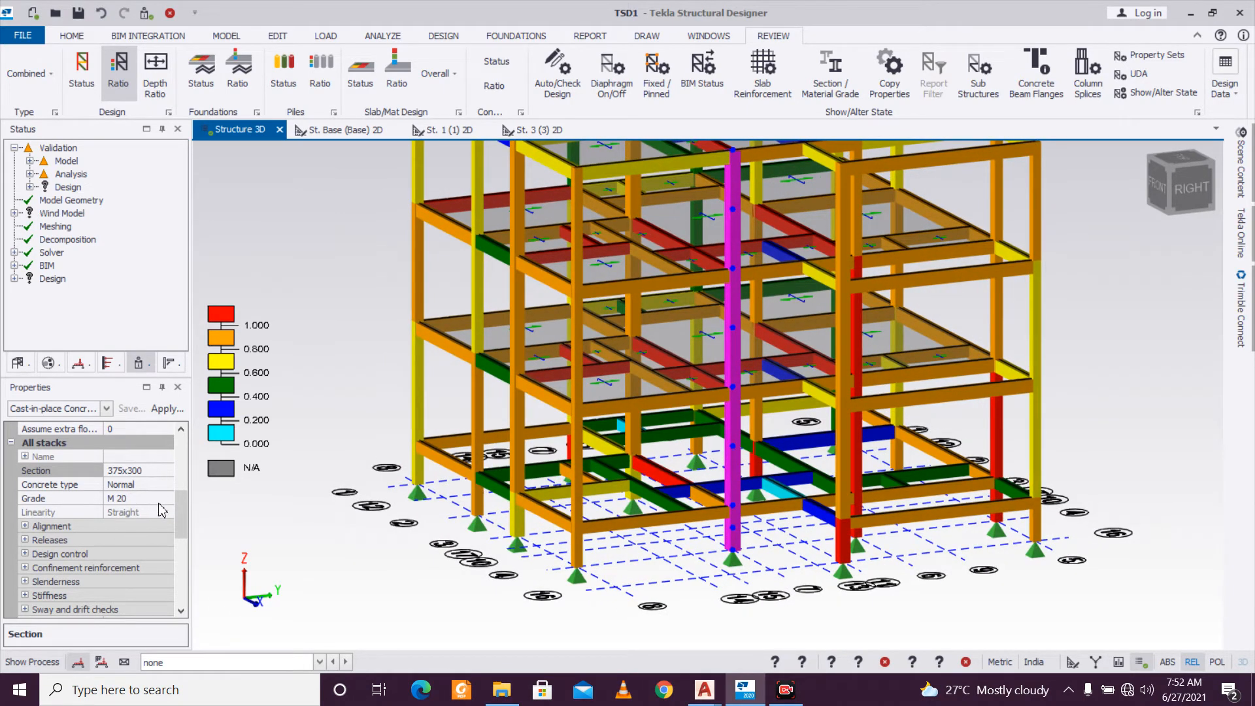
{"action": "scroll", "coordinate": [176, 510], "scroll_direction": "up", "scroll_amount": 2}
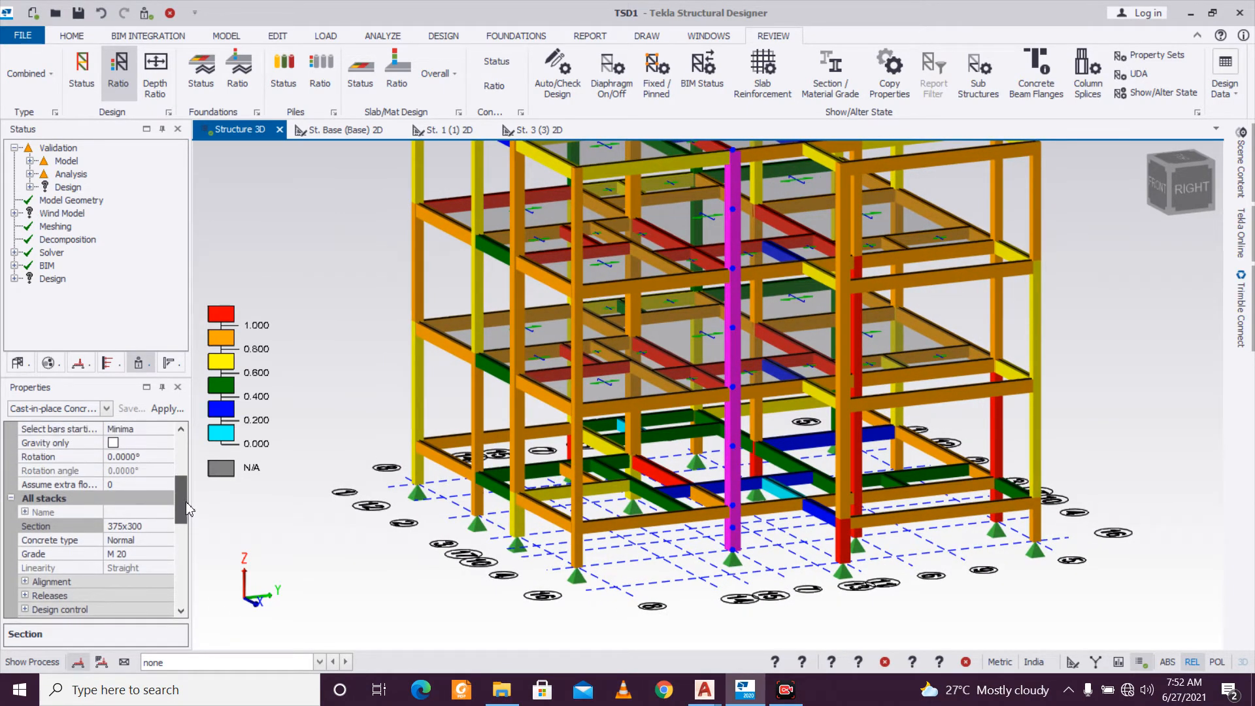
{"action": "left_click", "coordinate": [139, 456]}
{"action": "left_click", "coordinate": [166, 456]}
{"action": "left_click", "coordinate": [147, 483]}
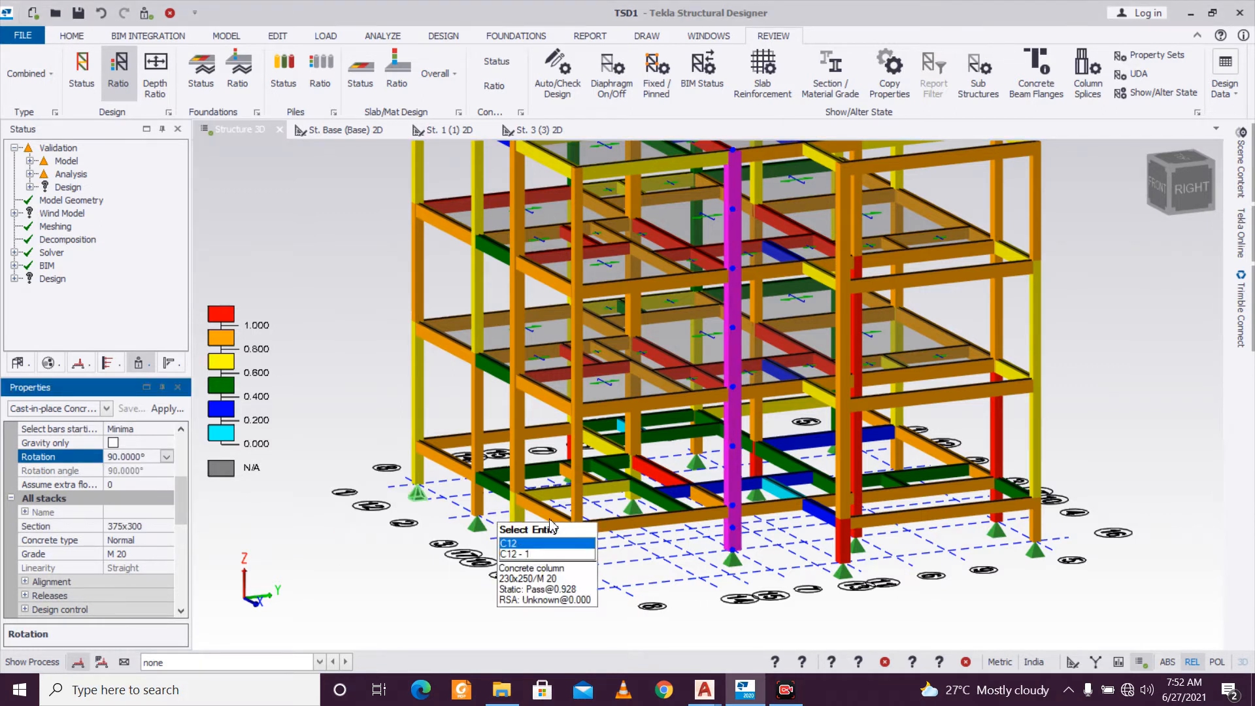
Run a static member design of C10 rotated by 90° and review the utilisation ratios of its longitudinal bars.
{"action": "left_click", "coordinate": [725, 528]}
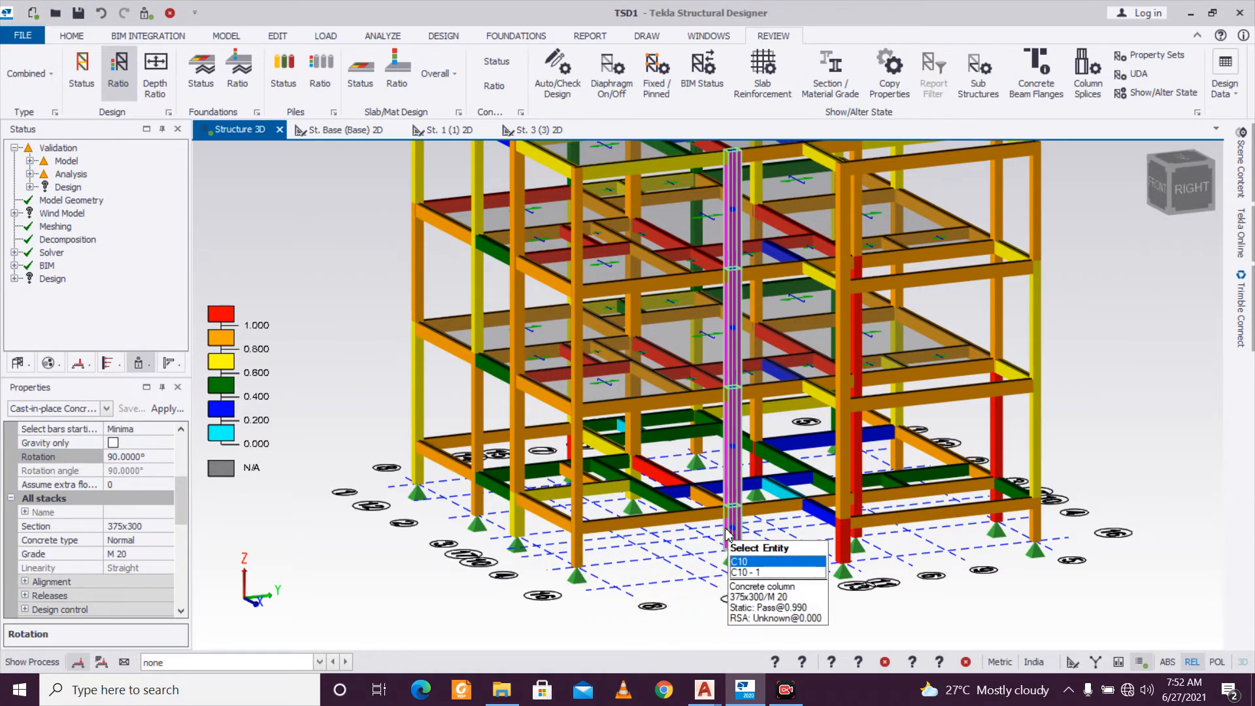
{"action": "right_click", "coordinate": [726, 532]}
{"action": "mouse_move", "coordinate": [828, 389]}
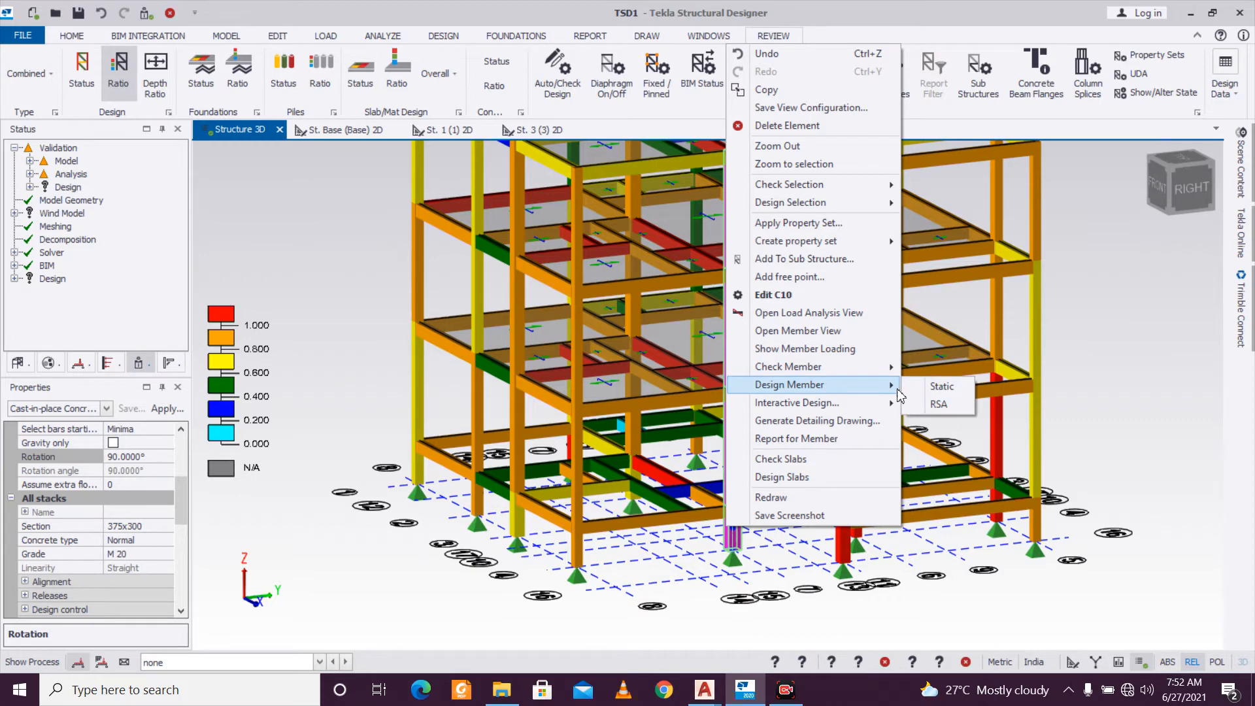
{"action": "left_click", "coordinate": [936, 387]}
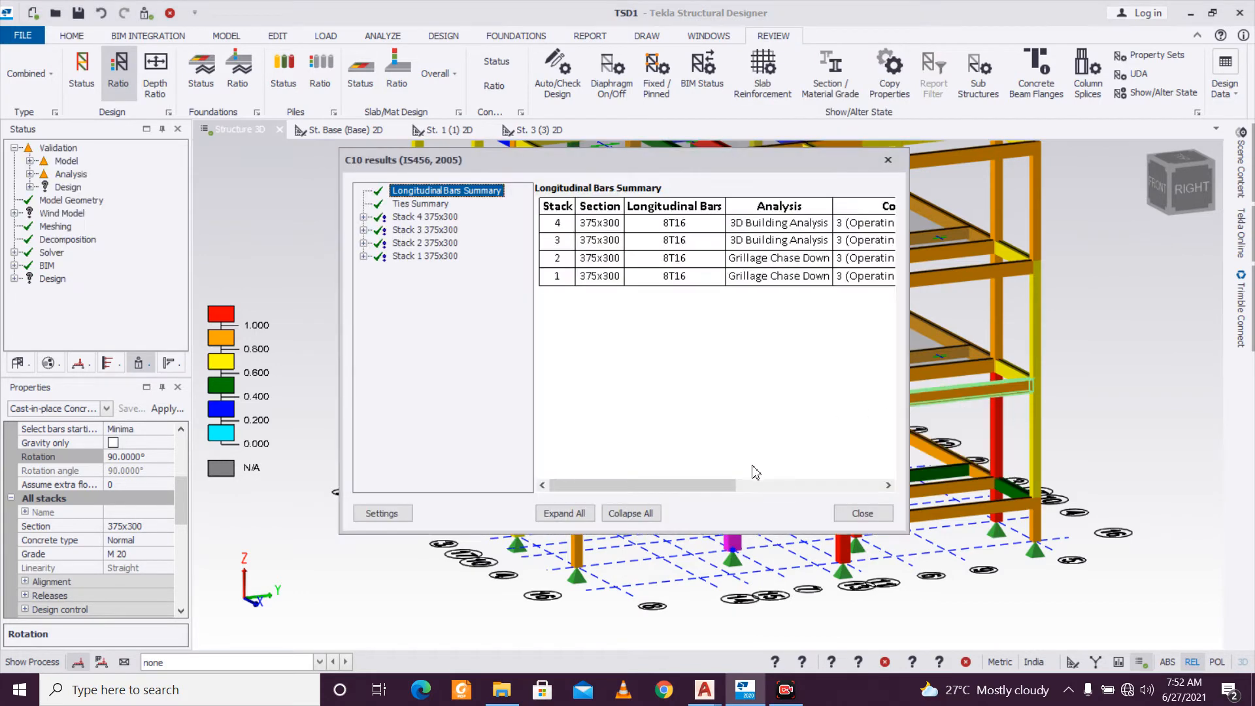
{"action": "left_click_drag", "start_coordinate": [726, 487], "coordinate": [851, 487]}
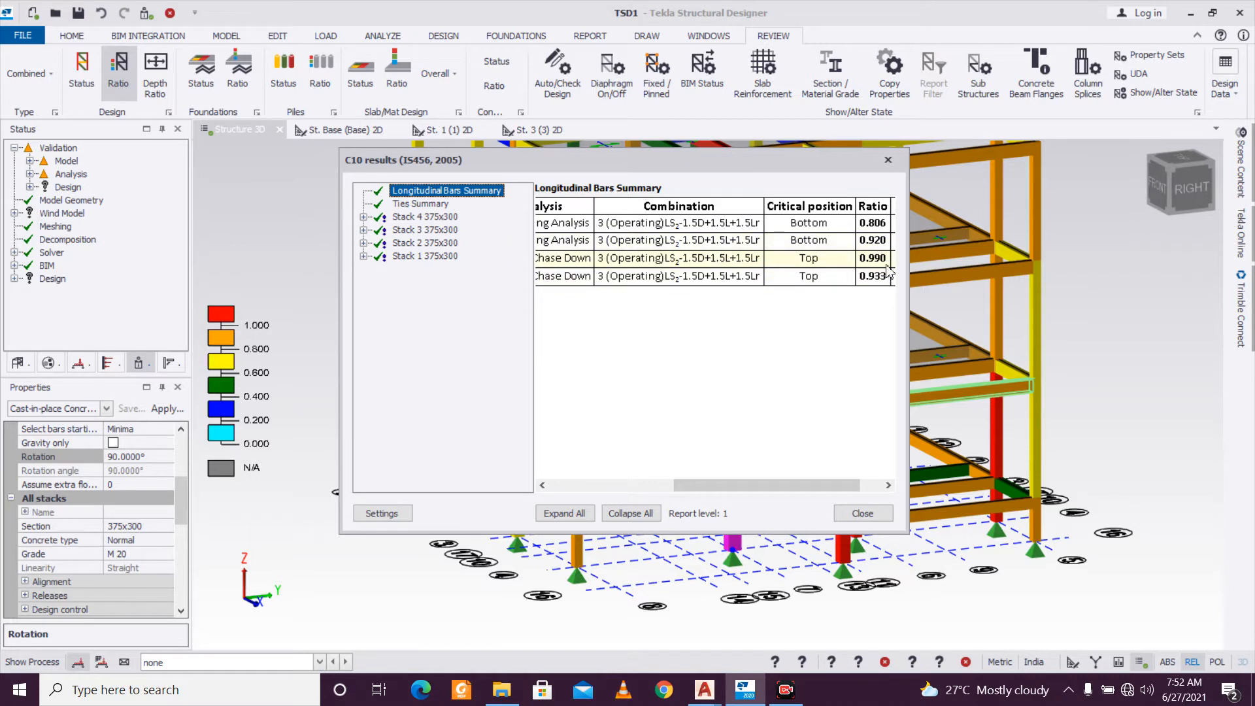
{"action": "left_click", "coordinate": [887, 160]}
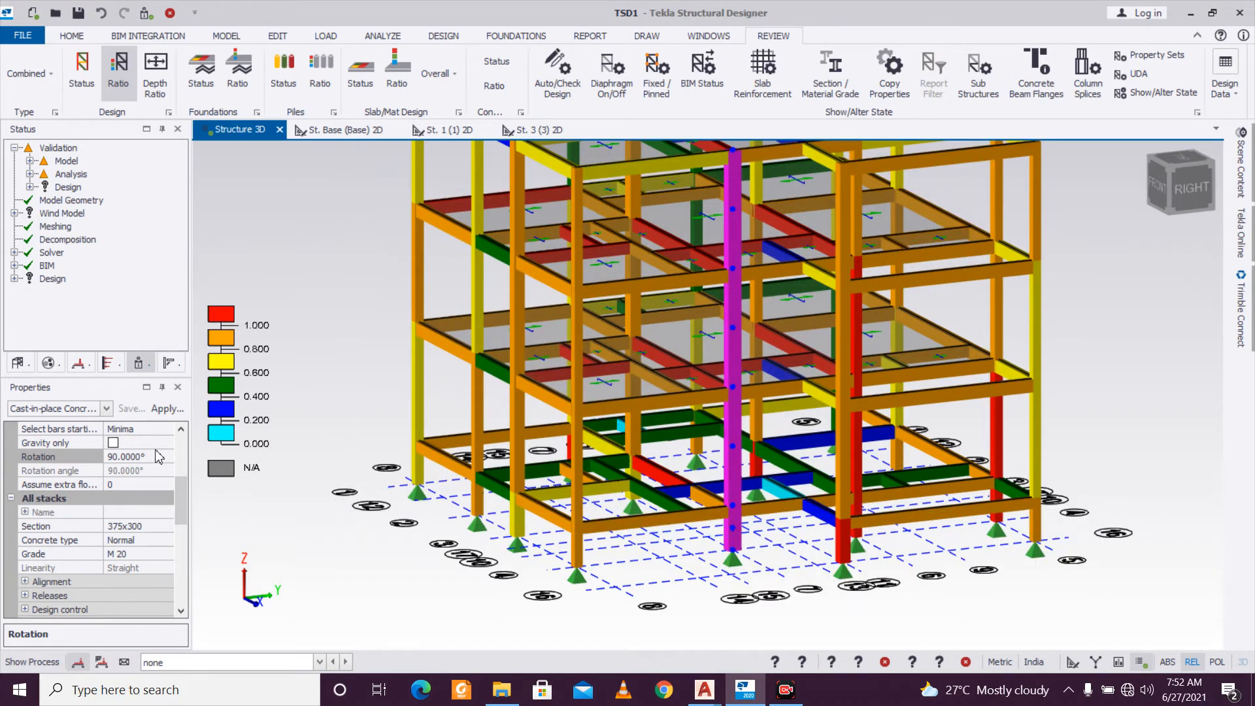
Set the rotation of column C10 back to 0°.
{"action": "left_click", "coordinate": [159, 456]}
{"action": "left_click", "coordinate": [167, 456]}
{"action": "left_click", "coordinate": [131, 471]}
{"action": "right_click_drag", "start_coordinate": [844, 593], "coordinate": [779, 446]}
{"action": "scroll", "coordinate": [790, 581], "scroll_direction": "up", "scroll_amount": 2}
{"action": "scroll", "coordinate": [792, 582], "scroll_direction": "down", "scroll_amount": 2}
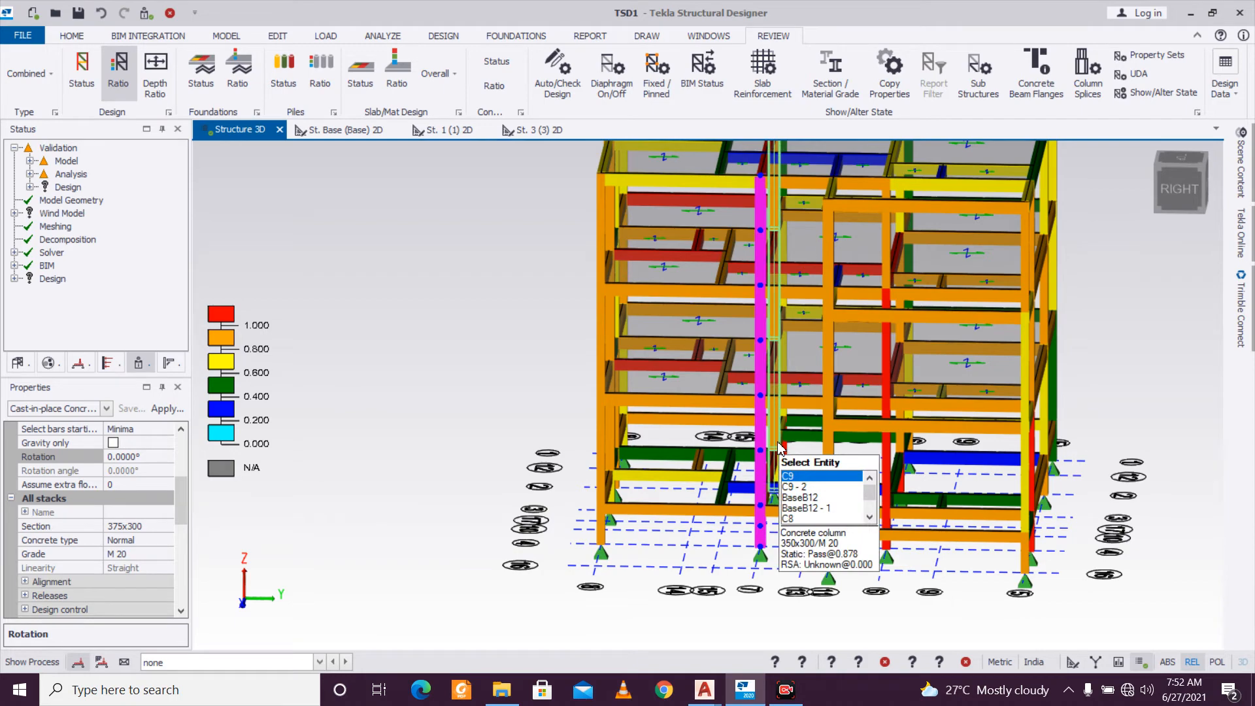
Run a static member design of the 300x300 column C6 and review its longitudinal bars summary.
{"action": "right_click_drag", "start_coordinate": [779, 446], "coordinate": [882, 508]}
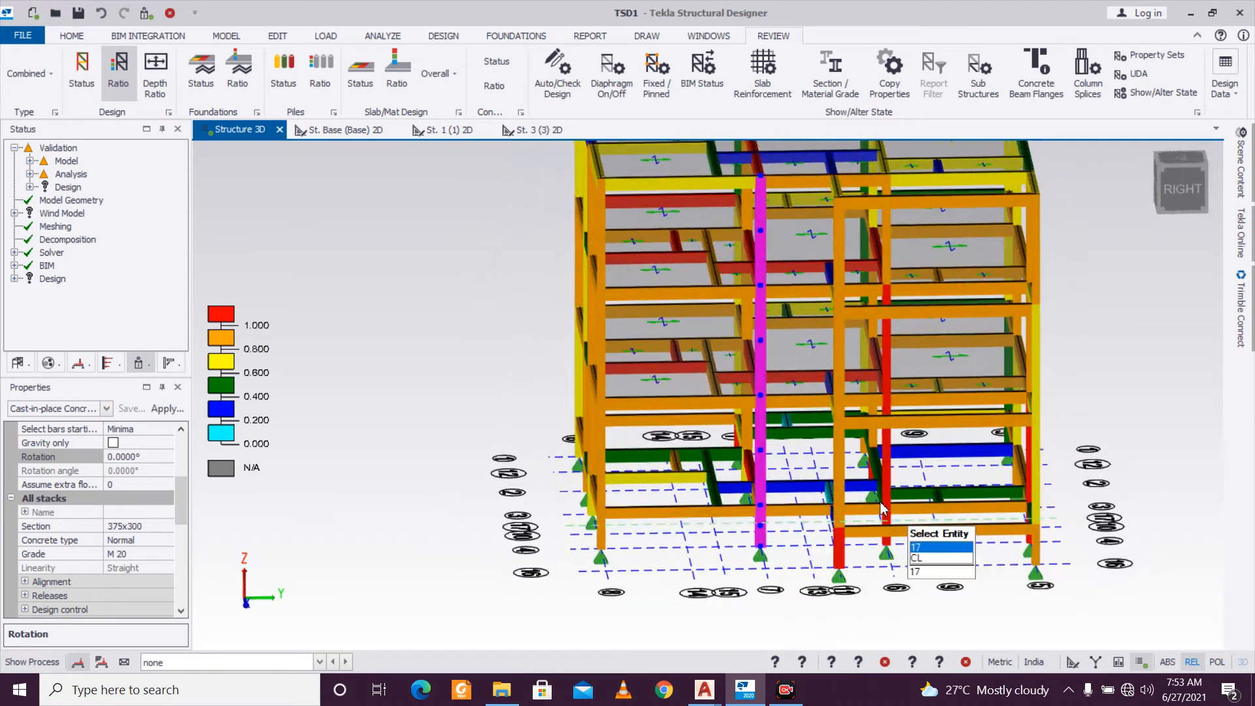
{"action": "left_click", "coordinate": [834, 493]}
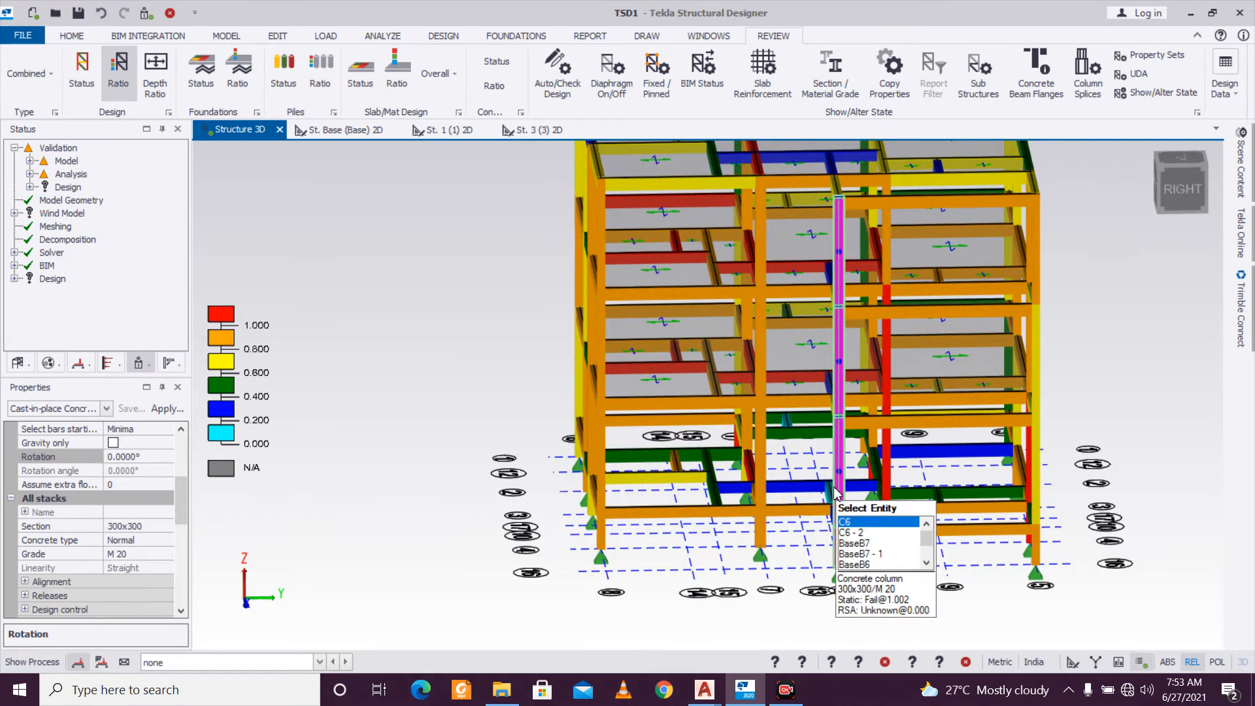
{"action": "right_click", "coordinate": [834, 493]}
{"action": "mouse_move", "coordinate": [934, 345]}
{"action": "left_click", "coordinate": [1044, 347]}
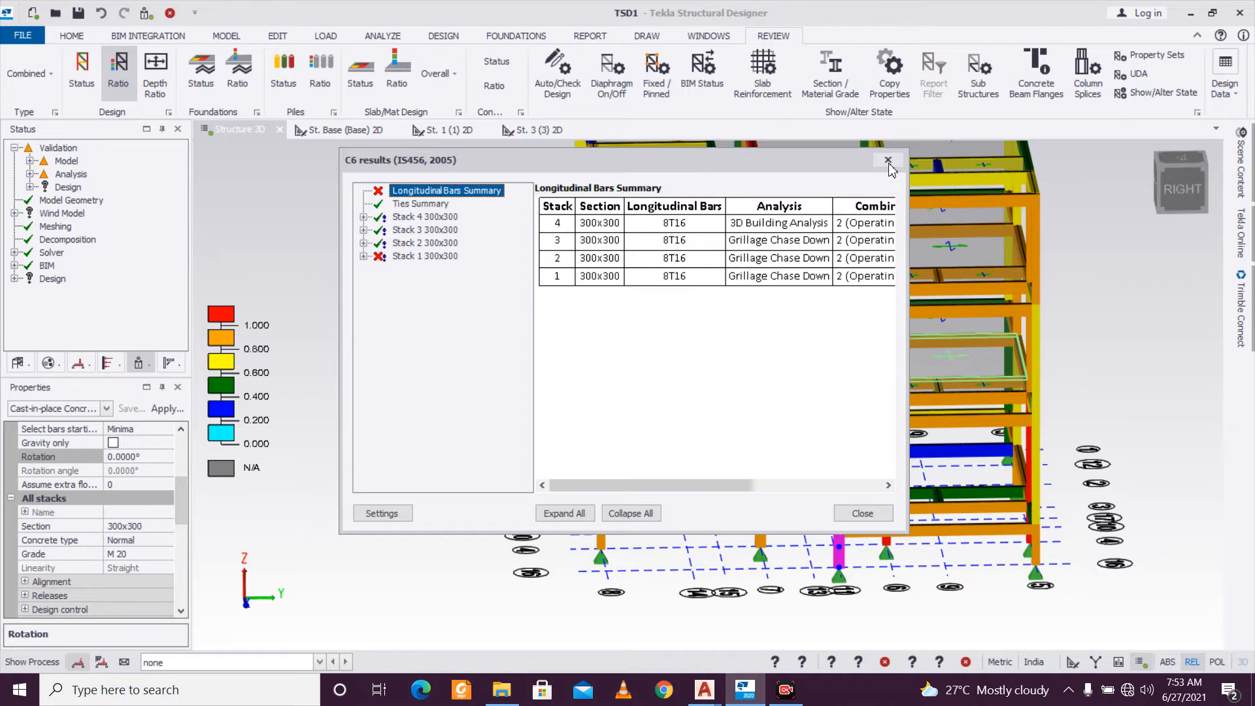
{"action": "left_click", "coordinate": [888, 161]}
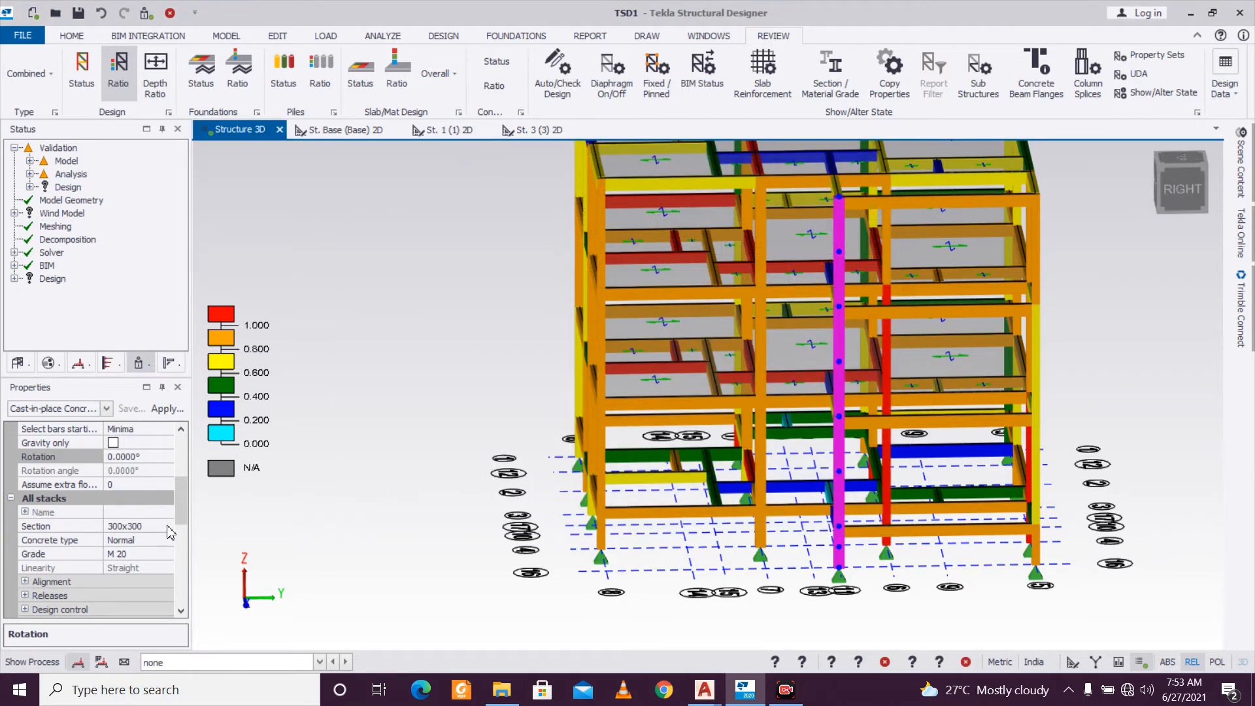
Give column C6 a new rectangular section with 300 mm breadth and 350 mm depth.
{"action": "left_click", "coordinate": [171, 526]}
{"action": "left_click", "coordinate": [167, 526]}
{"action": "left_click", "coordinate": [140, 508]}
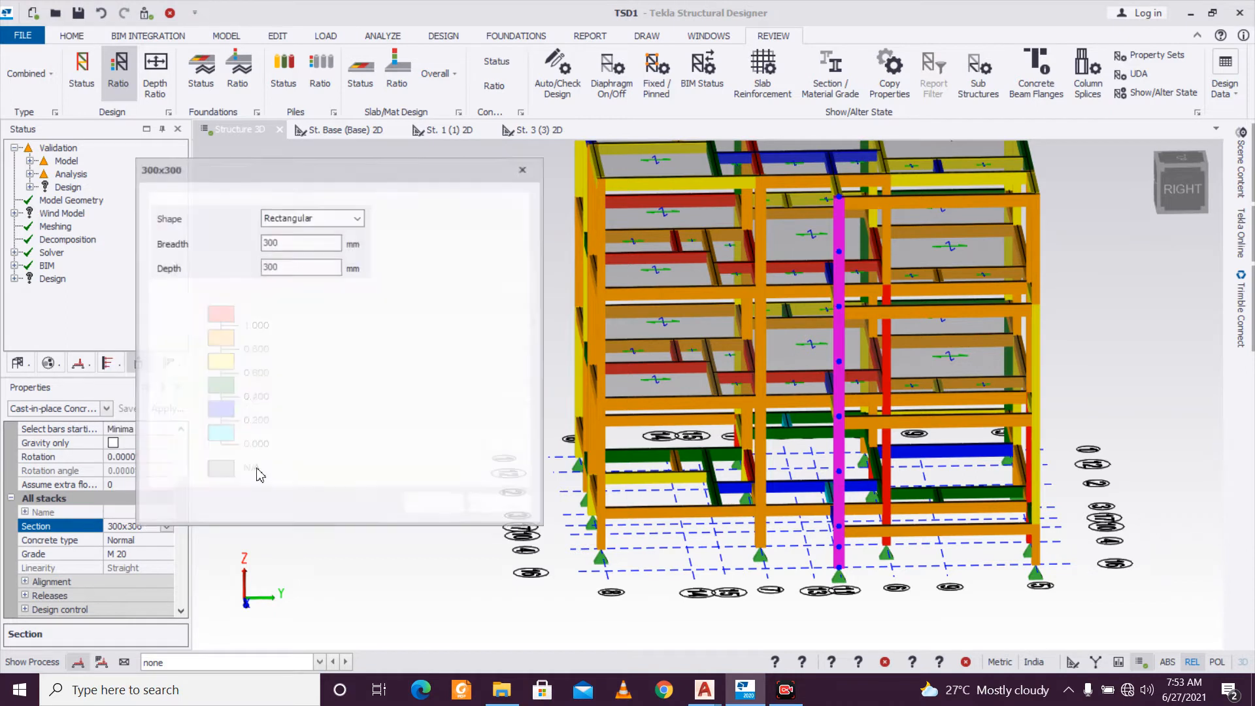
{"action": "double_click", "coordinate": [313, 274]}
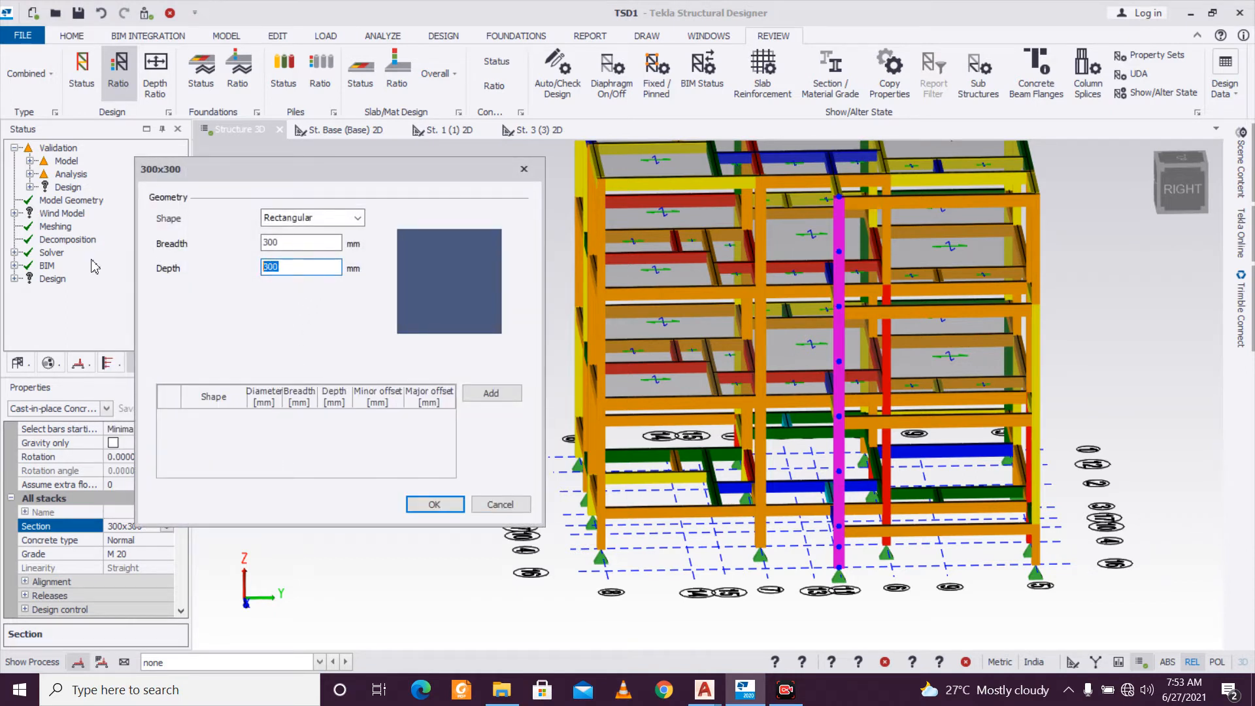
{"action": "type", "text": "350"}
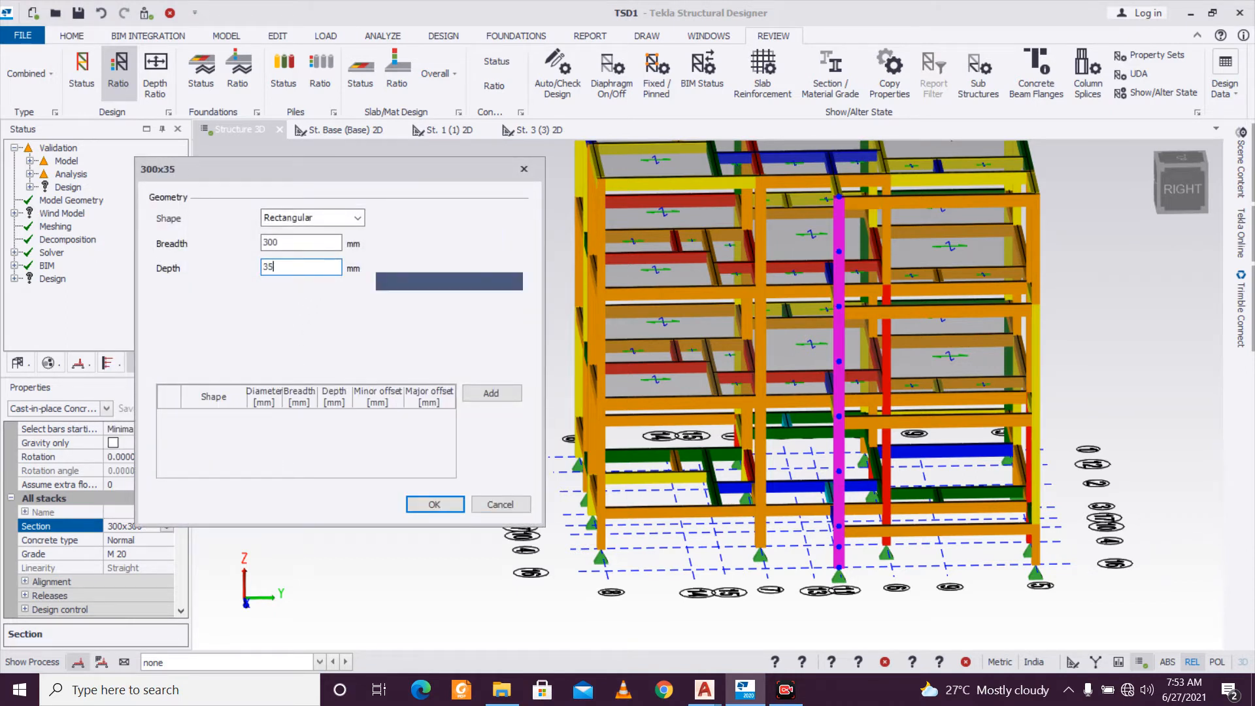
{"action": "left_click", "coordinate": [436, 505]}
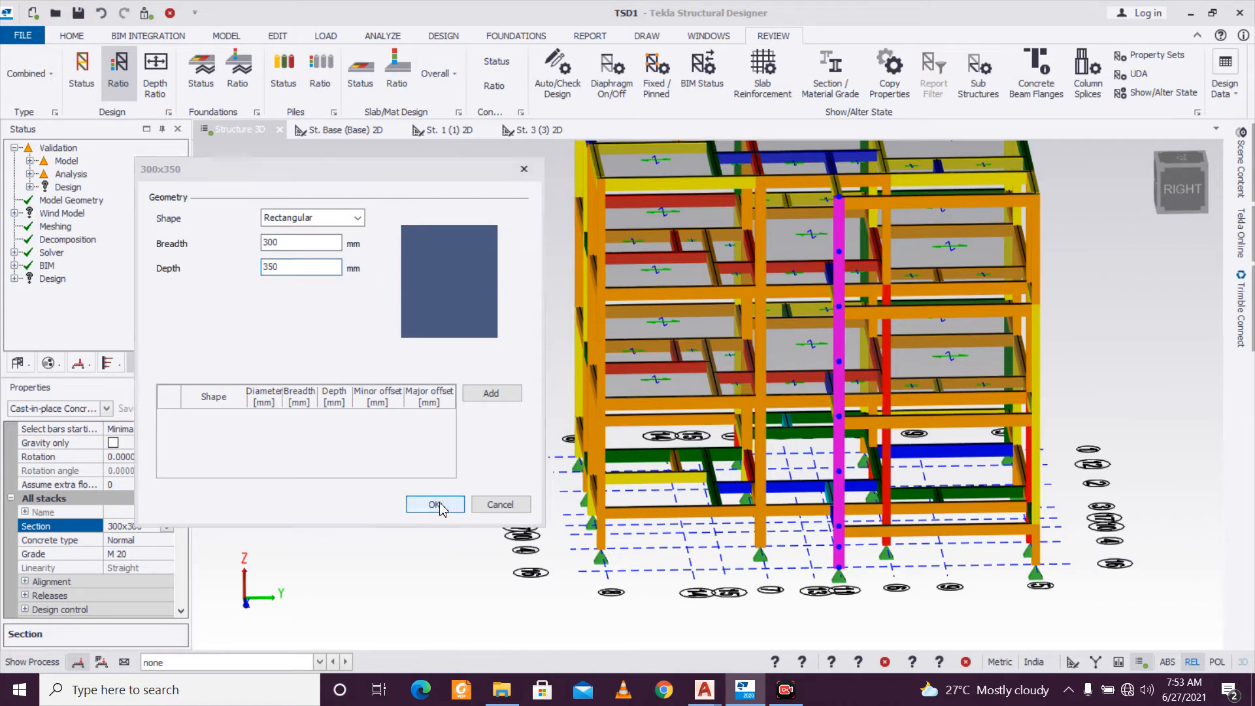
Run a static member design of C6 with the 300x350 section and check the status of its bars, ties and stacks.
{"action": "right_click", "coordinate": [838, 553]}
{"action": "mouse_move", "coordinate": [898, 409]}
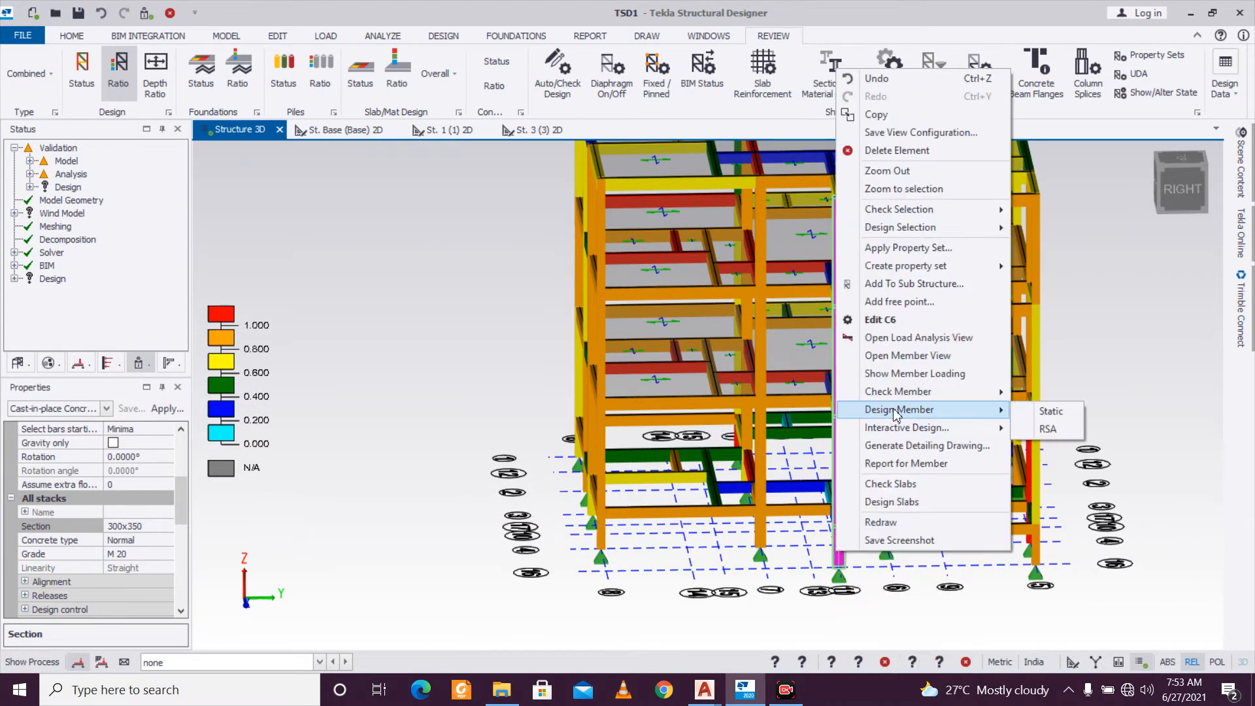
{"action": "left_click", "coordinate": [1038, 411]}
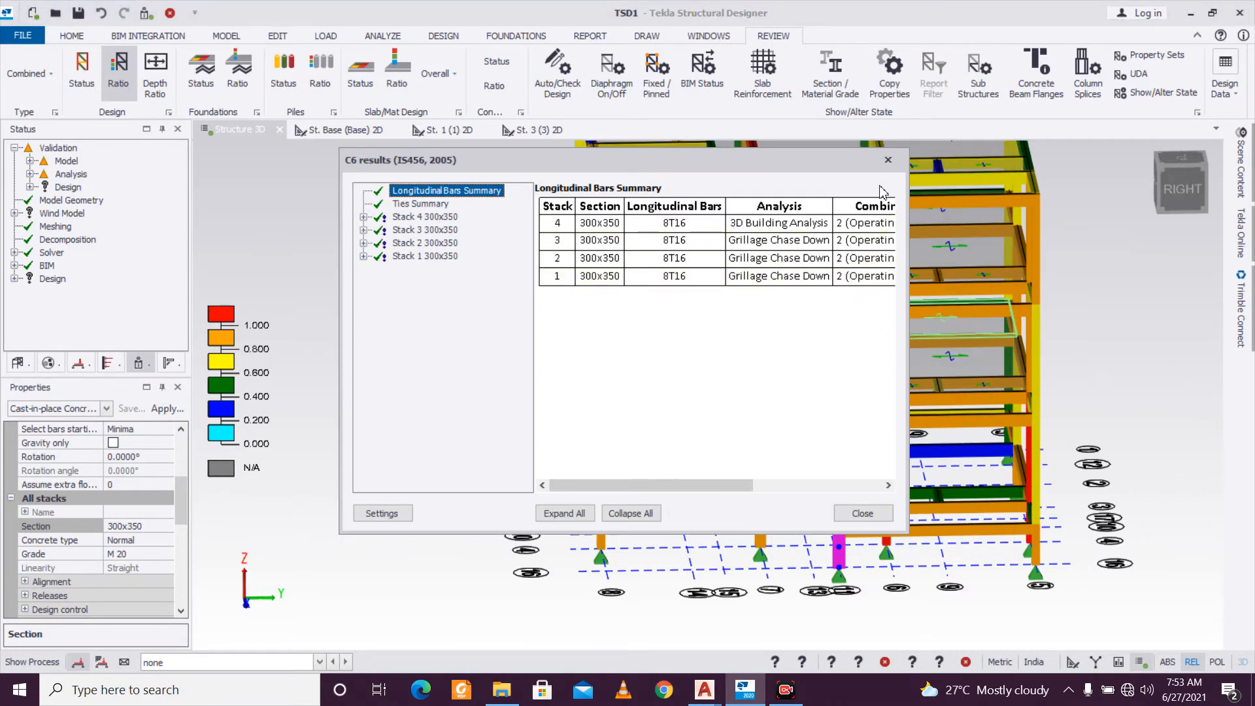
{"action": "left_click", "coordinate": [888, 162]}
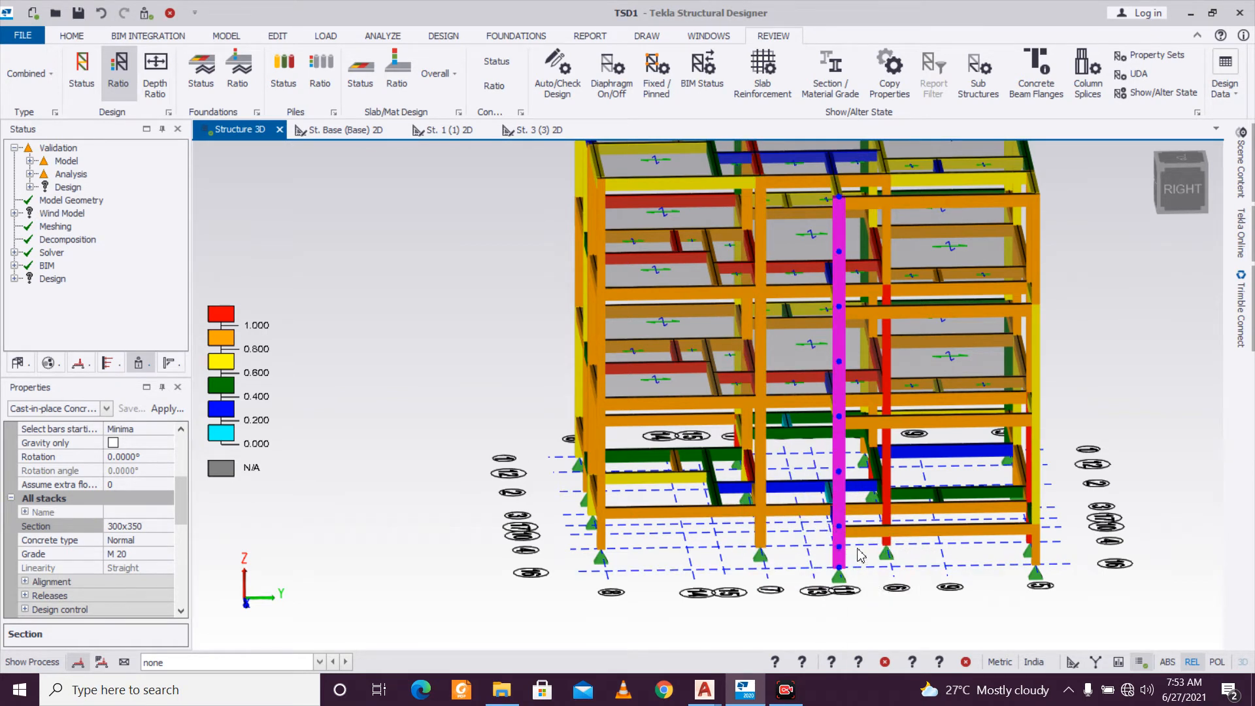
Give column C7 a new rectangular section with a breadth of 350 mm, keeping the 230 mm depth.
{"action": "middle_click_drag", "start_coordinate": [843, 544], "coordinate": [936, 540]}
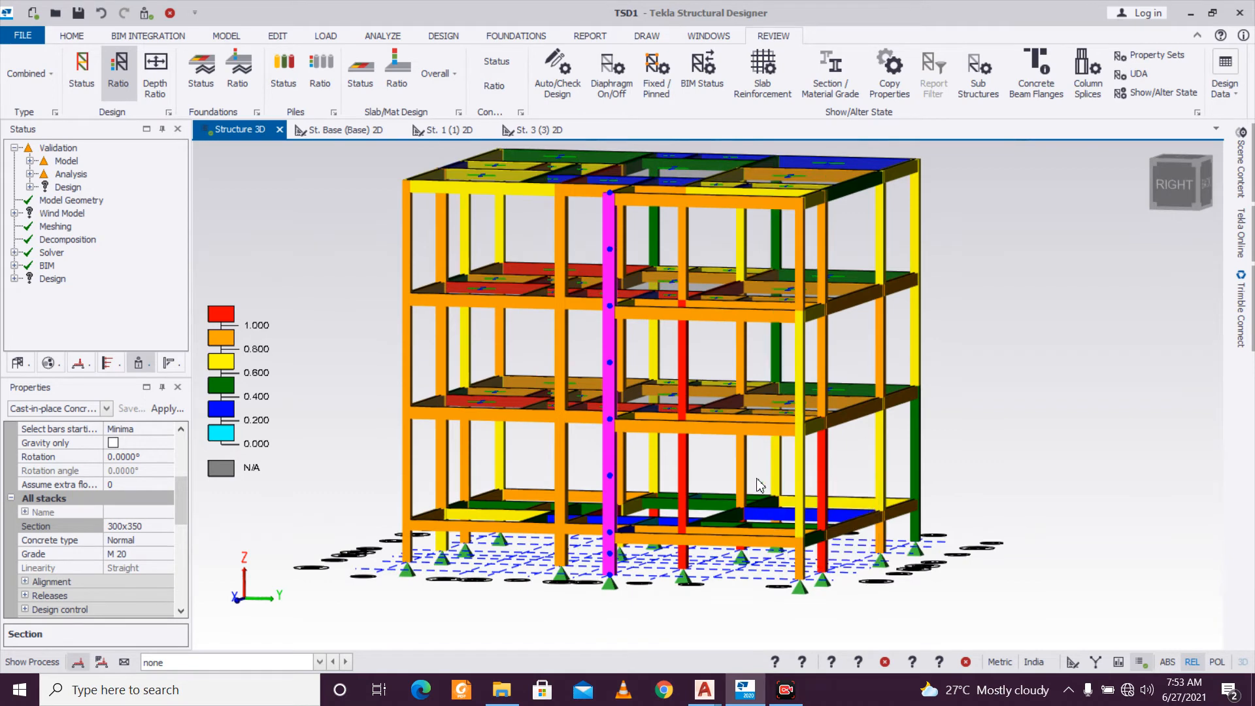
{"action": "middle_click_drag", "start_coordinate": [748, 487], "coordinate": [678, 579]}
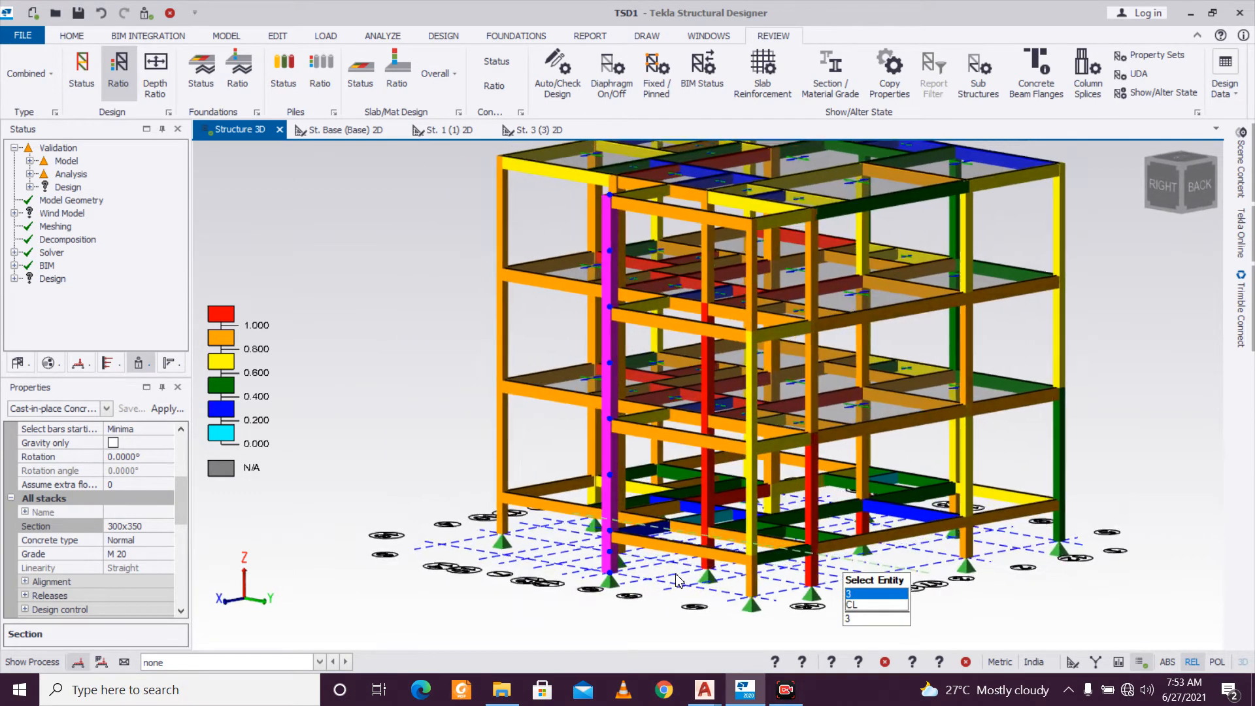
{"action": "left_click", "coordinate": [708, 513]}
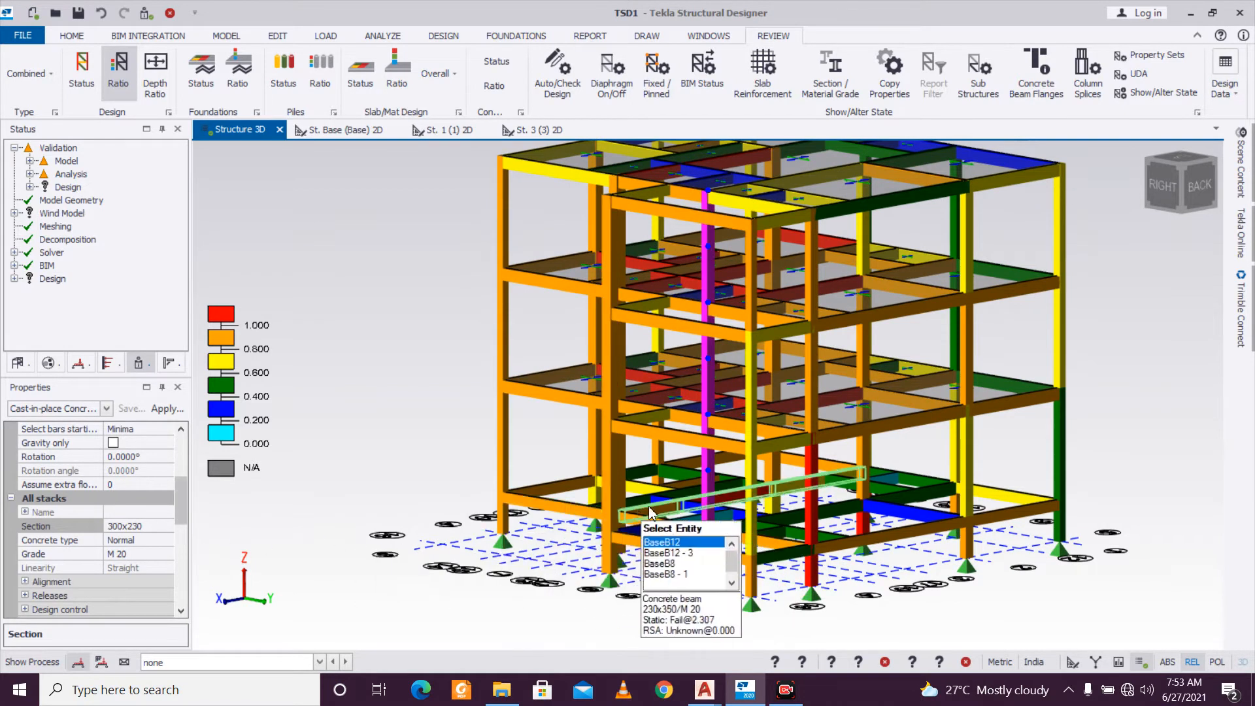
{"action": "left_click", "coordinate": [163, 532]}
{"action": "left_click", "coordinate": [167, 527]}
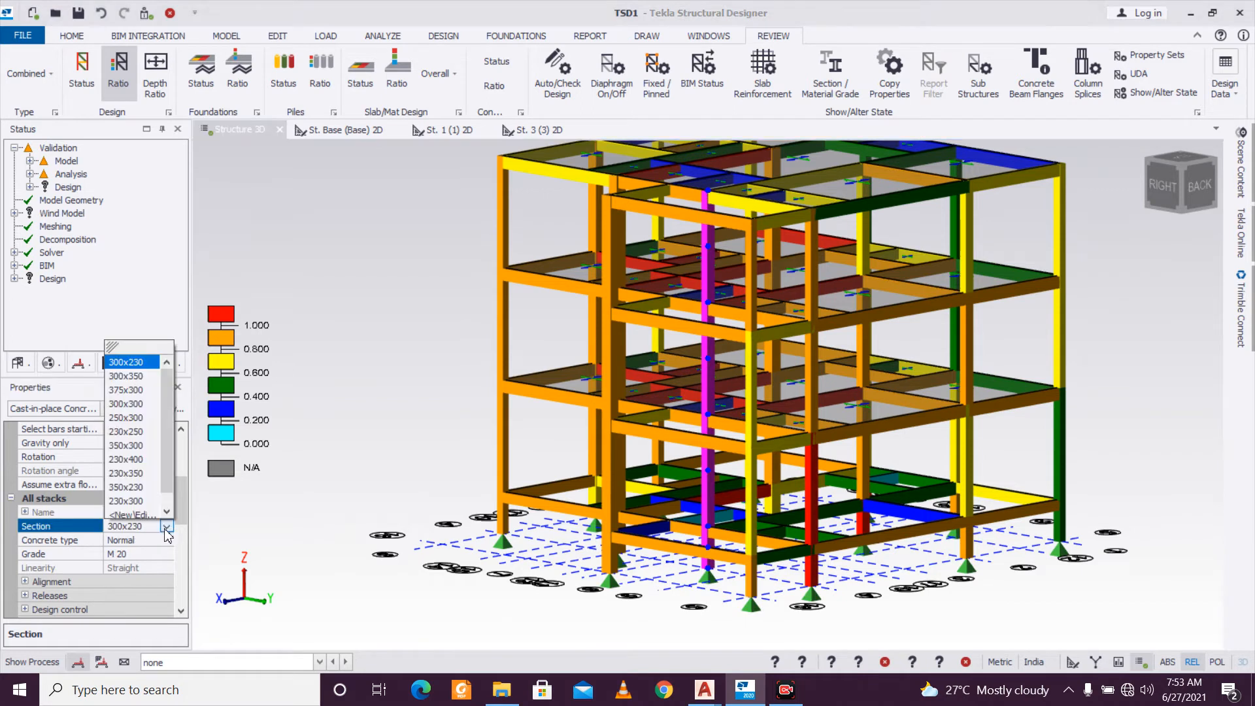
{"action": "left_click", "coordinate": [134, 515]}
{"action": "left_click", "coordinate": [309, 243]}
{"action": "left_click", "coordinate": [302, 267]}
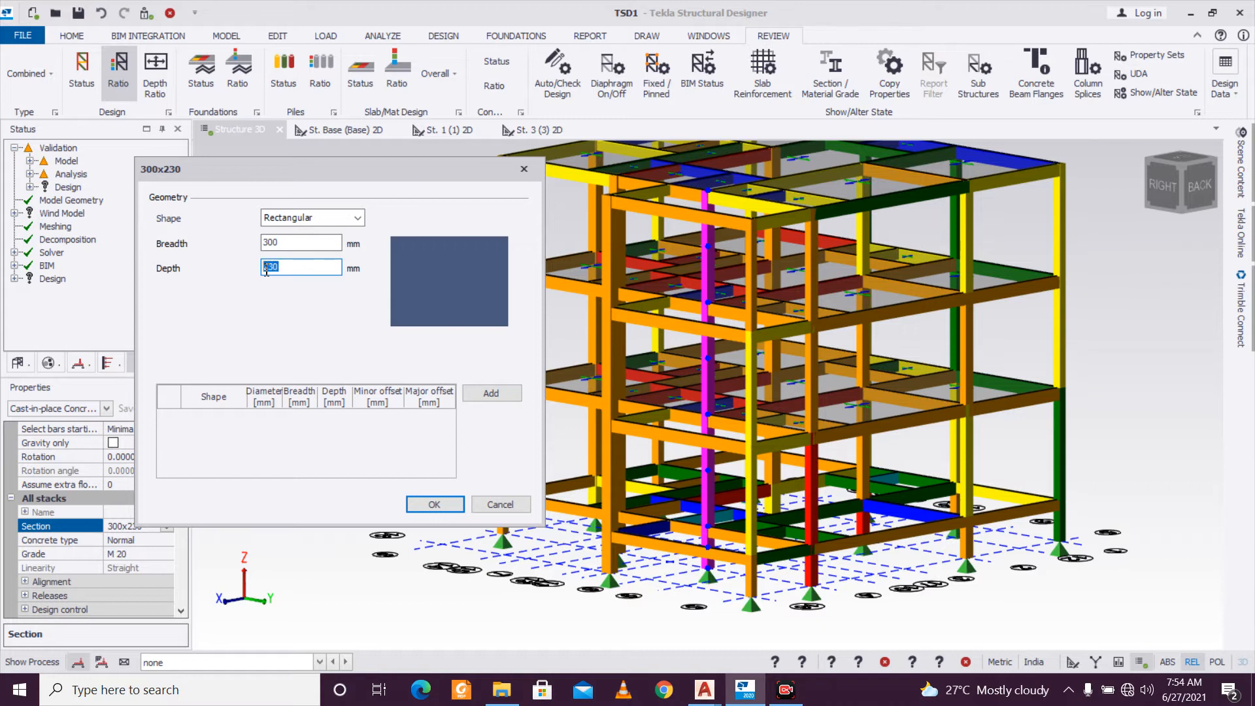
{"action": "left_click", "coordinate": [288, 247]}
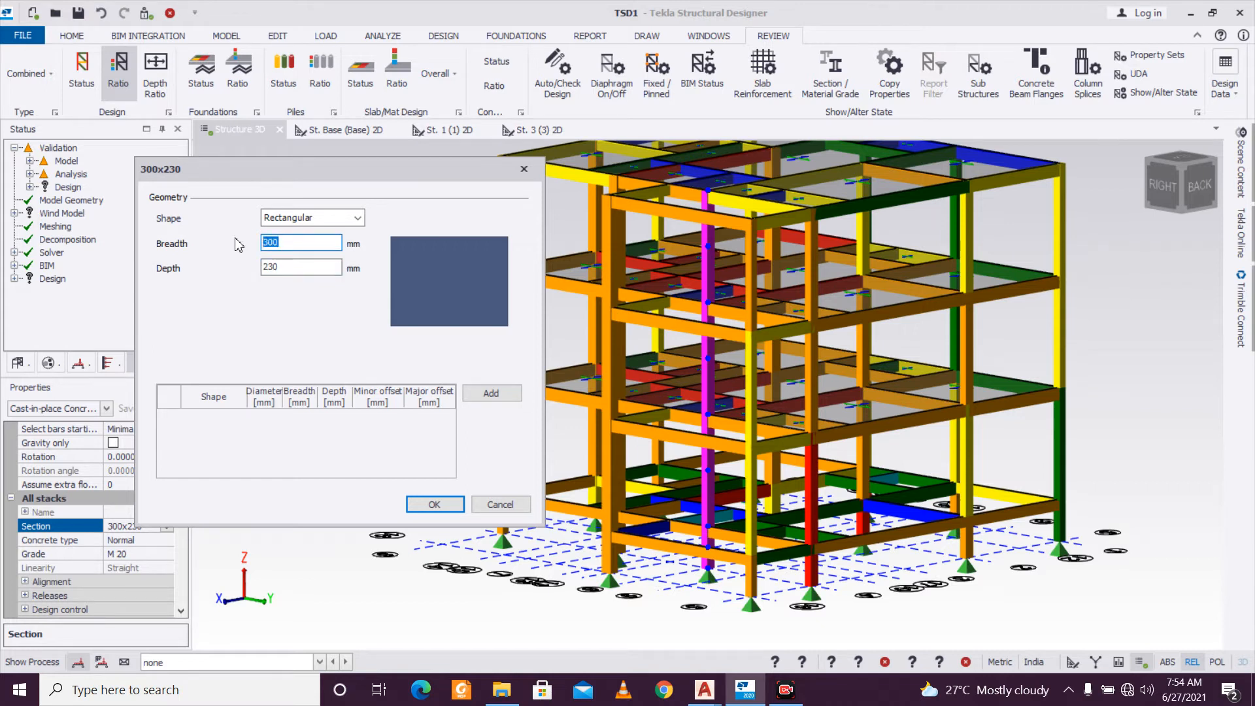
{"action": "type", "text": "350"}
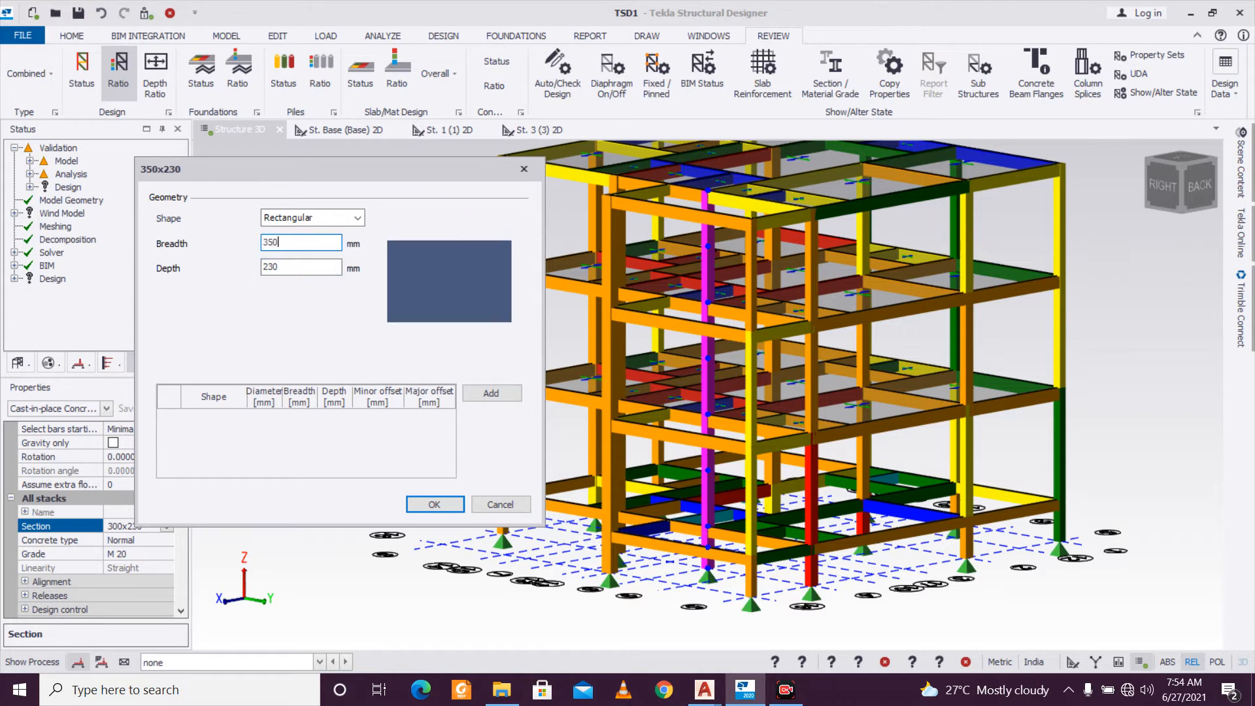
{"action": "left_click", "coordinate": [440, 504]}
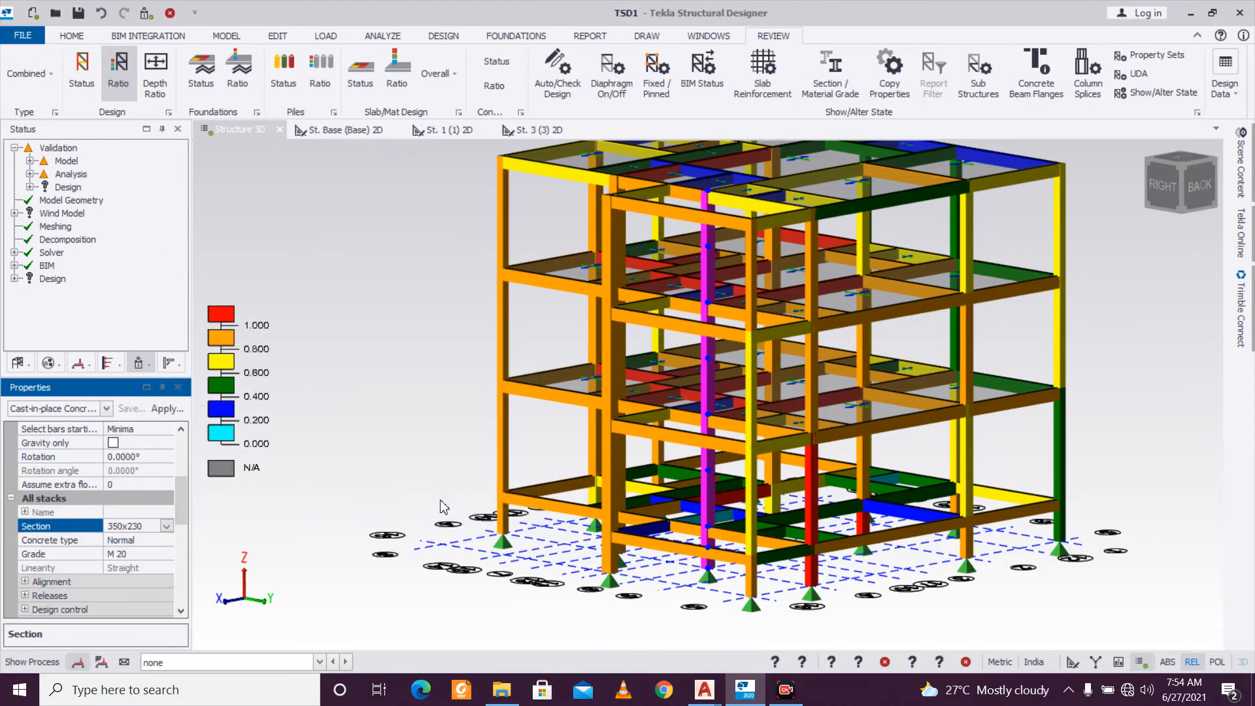
Assign the existing 350x230 section to column C15.
{"action": "right_click_drag", "start_coordinate": [843, 603], "coordinate": [671, 578]}
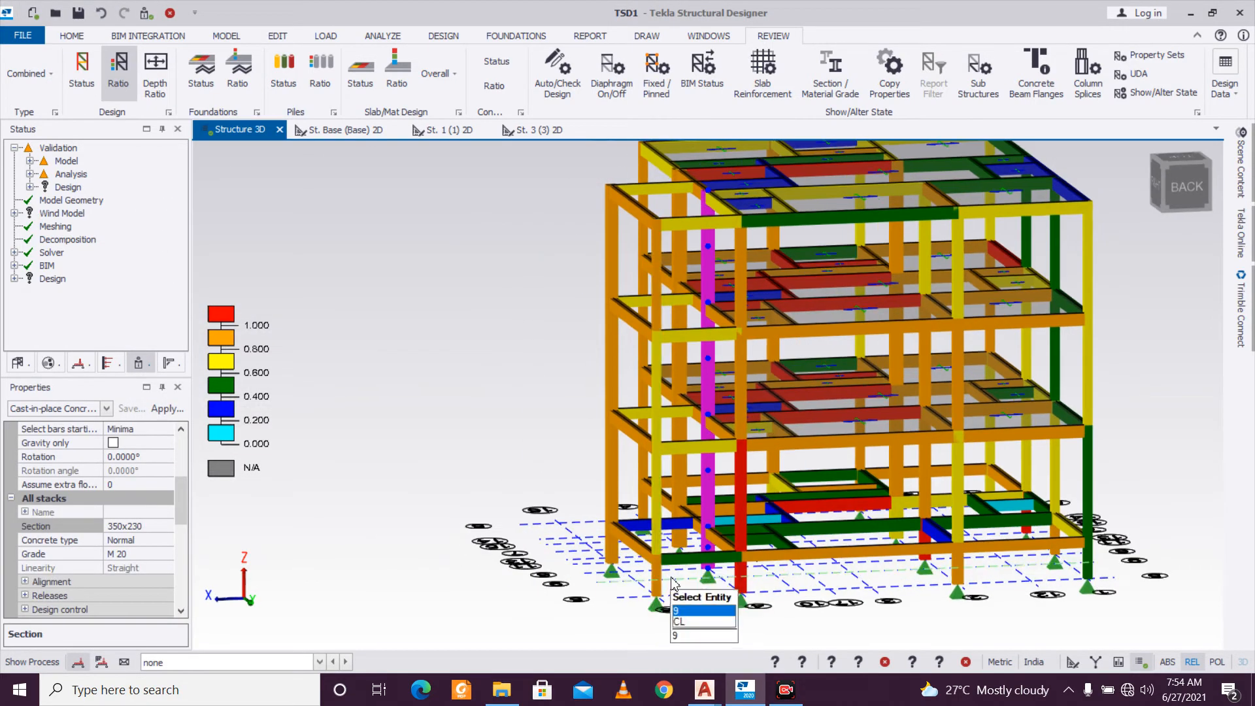
{"action": "left_click", "coordinate": [737, 579]}
{"action": "left_click", "coordinate": [167, 527]}
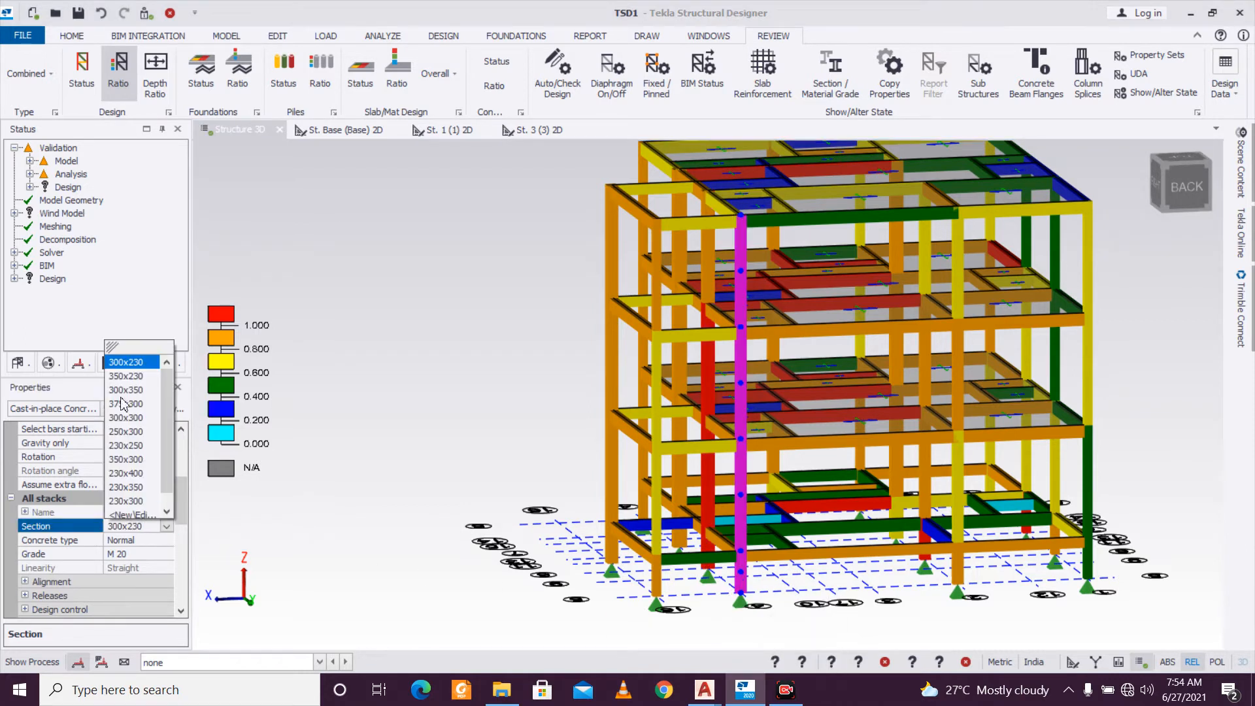
{"action": "left_click", "coordinate": [118, 377]}
Run Design All (Static) on the whole model with the resized columns.
{"action": "mouse_move", "coordinate": [730, 579]}
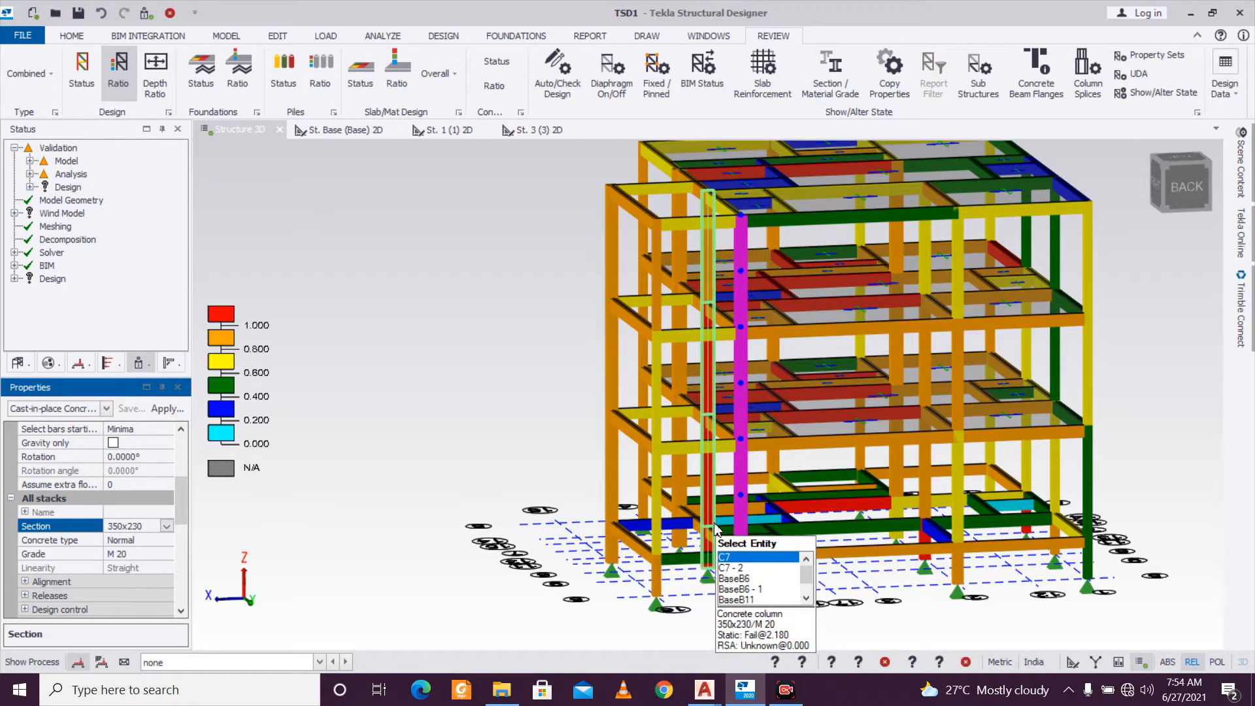
{"action": "mouse_move", "coordinate": [606, 191]}
{"action": "left_click", "coordinate": [443, 35]}
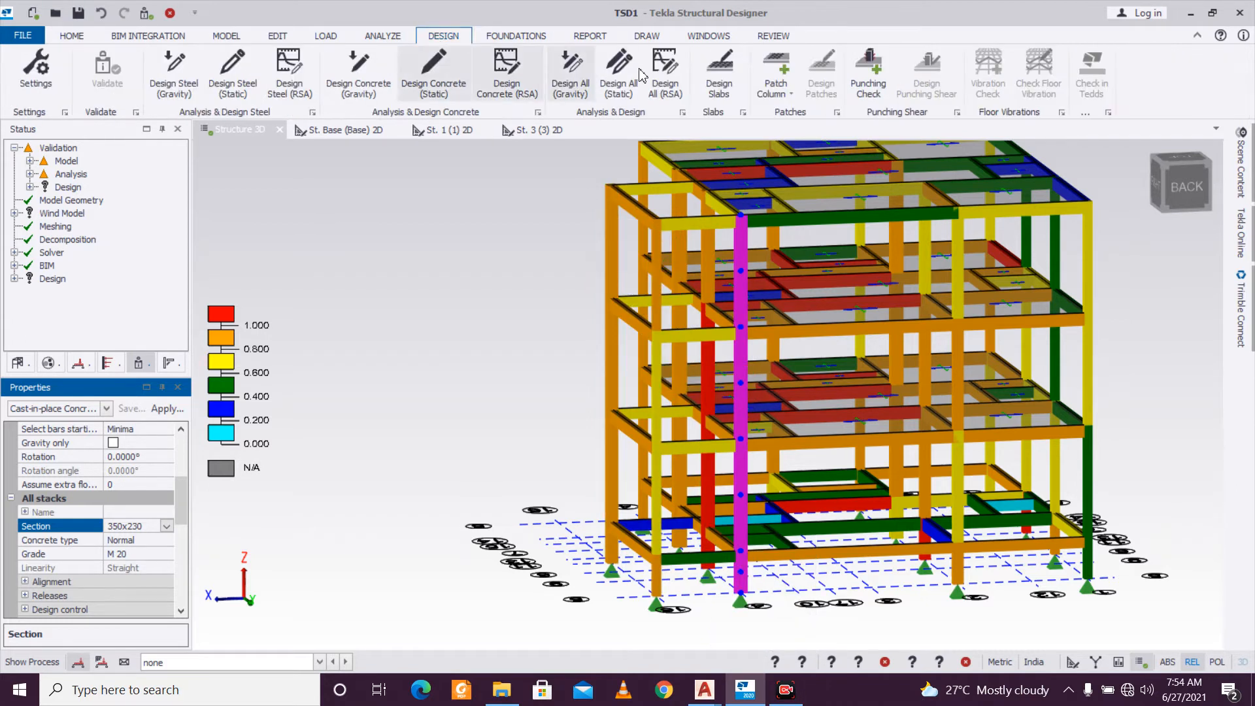
{"action": "left_click", "coordinate": [631, 83]}
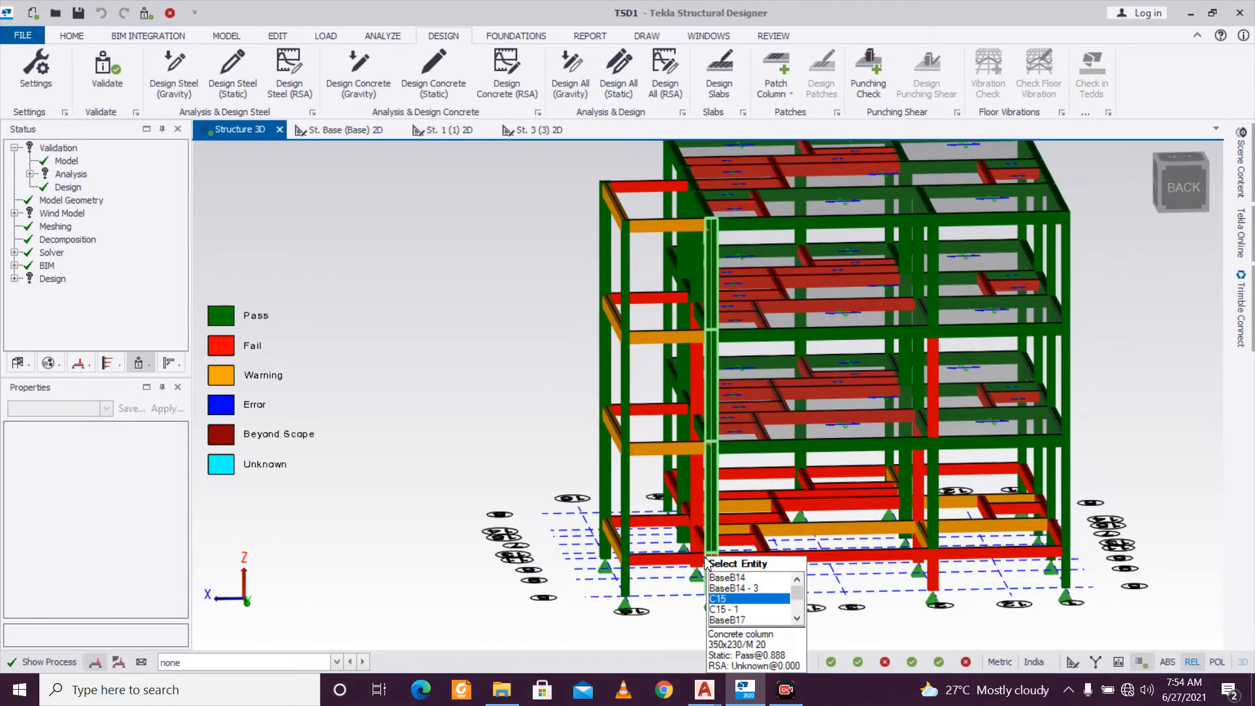
Run a static member design of column C15 with the 350x230 section, review its results and deselect the column.
{"action": "left_click", "coordinate": [711, 550]}
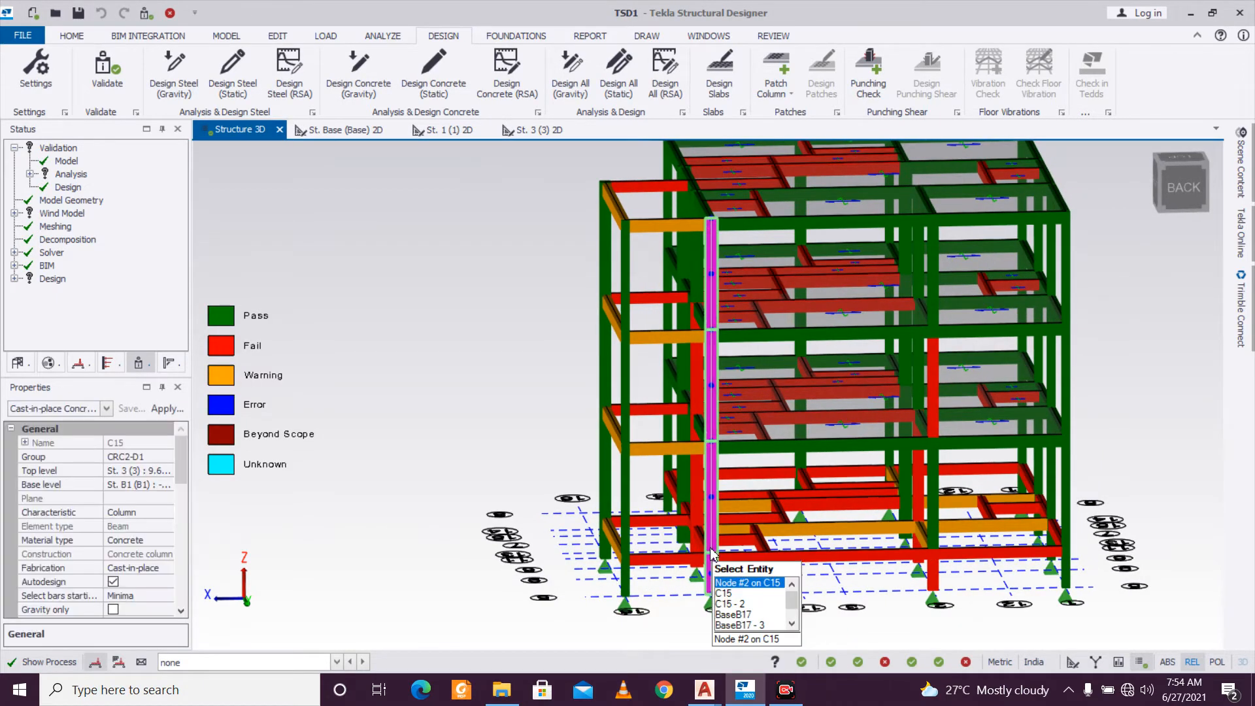
{"action": "right_click", "coordinate": [711, 551]}
{"action": "mouse_move", "coordinate": [803, 407]}
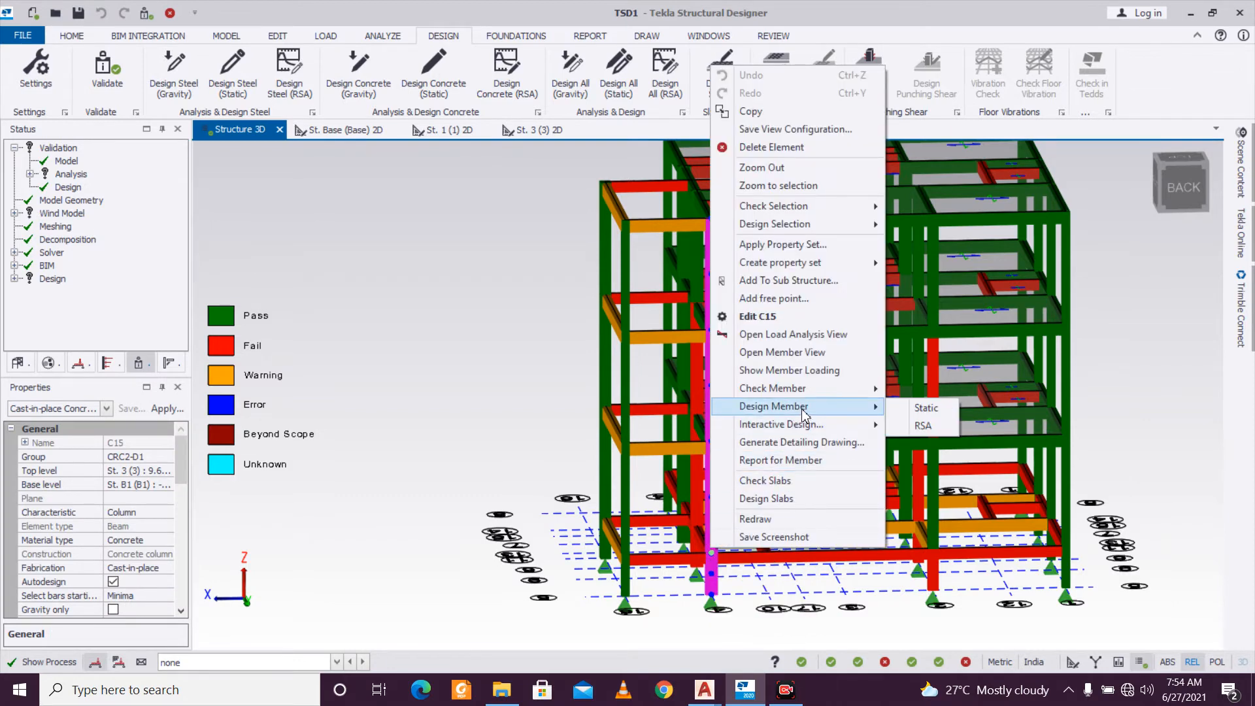
{"action": "left_click", "coordinate": [933, 411]}
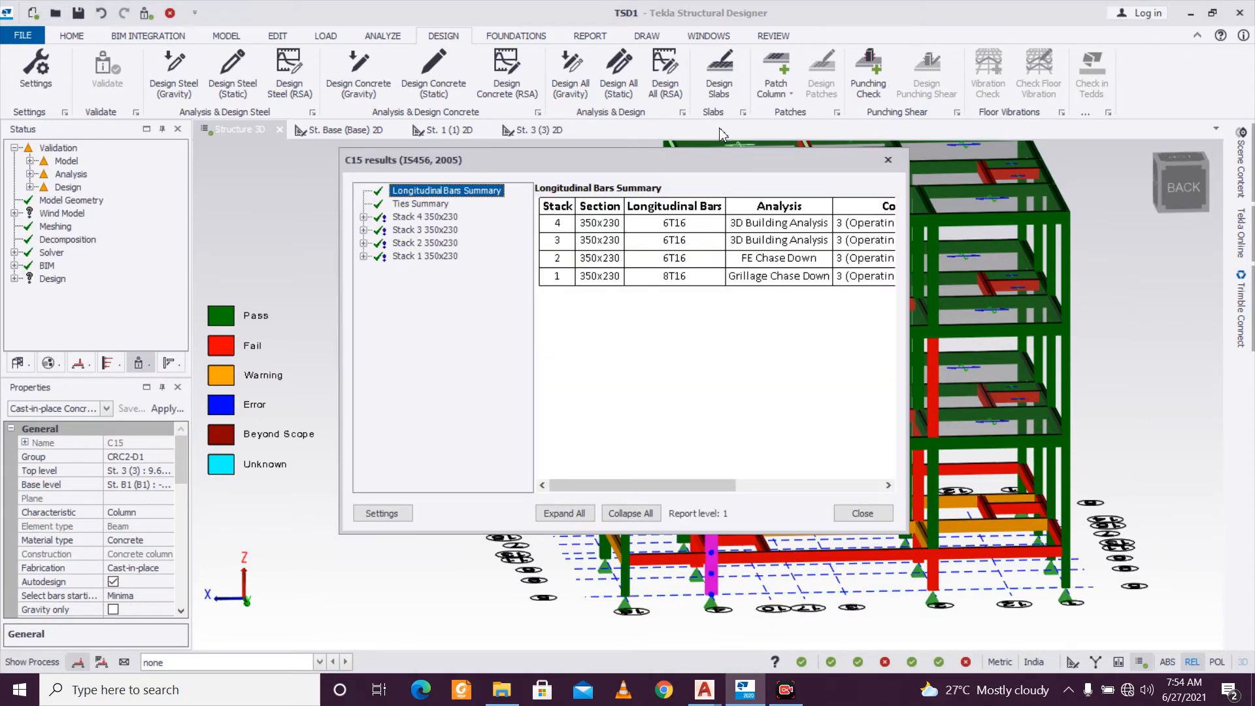
{"action": "left_click", "coordinate": [886, 160]}
{"action": "mouse_move", "coordinate": [716, 484]}
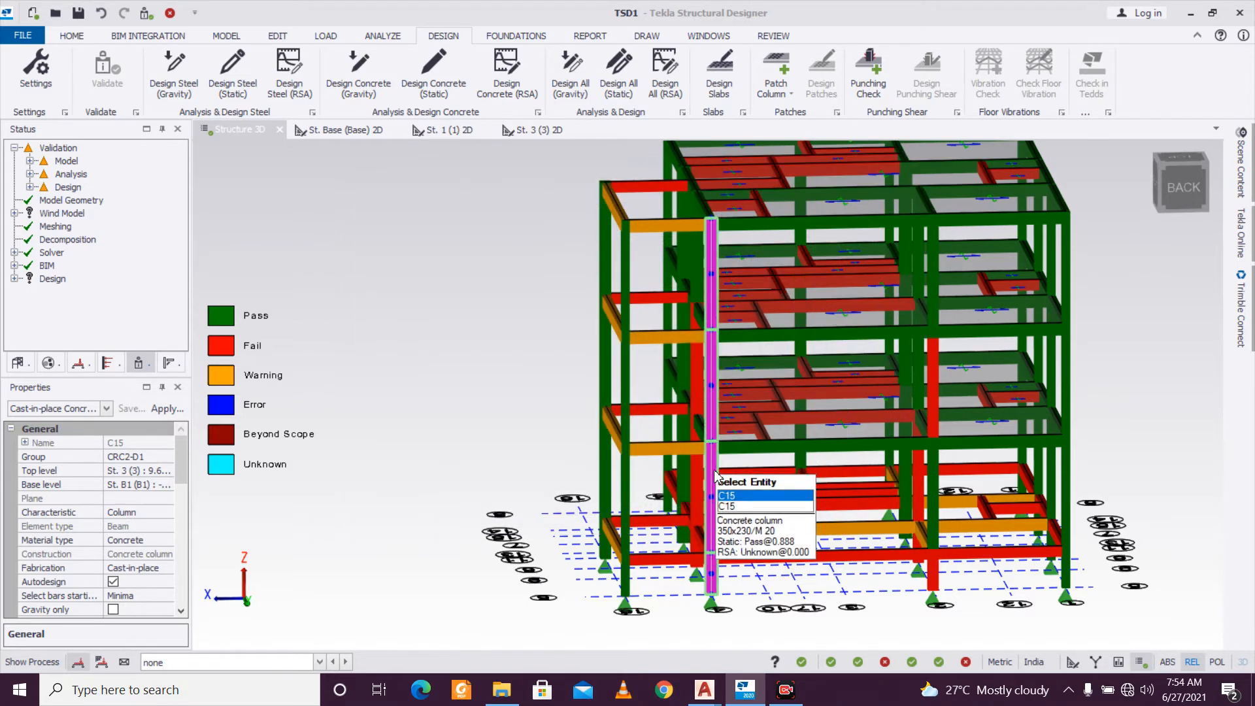
{"action": "key", "text": "Escape"}
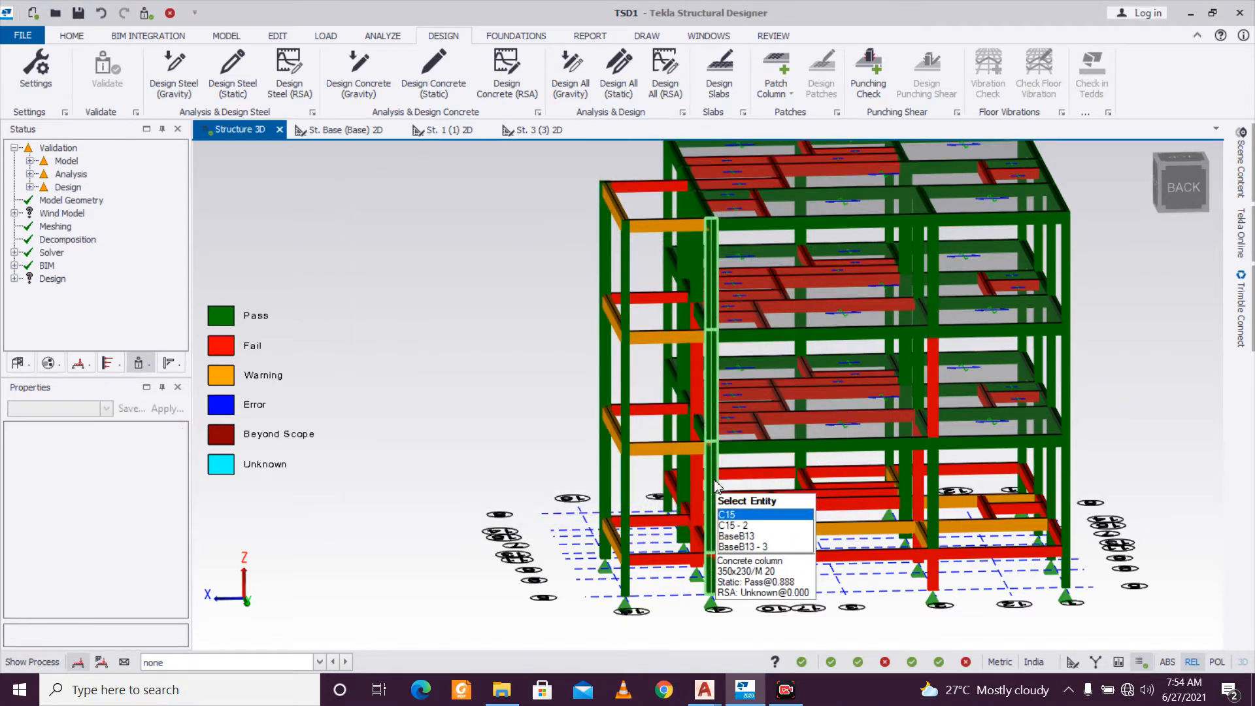
Give column C7 a new rectangular section with a depth of 250 mm, keeping the 350 mm breadth.
{"action": "right_click_drag", "start_coordinate": [726, 485], "coordinate": [798, 488]}
{"action": "mouse_move", "coordinate": [893, 476]}
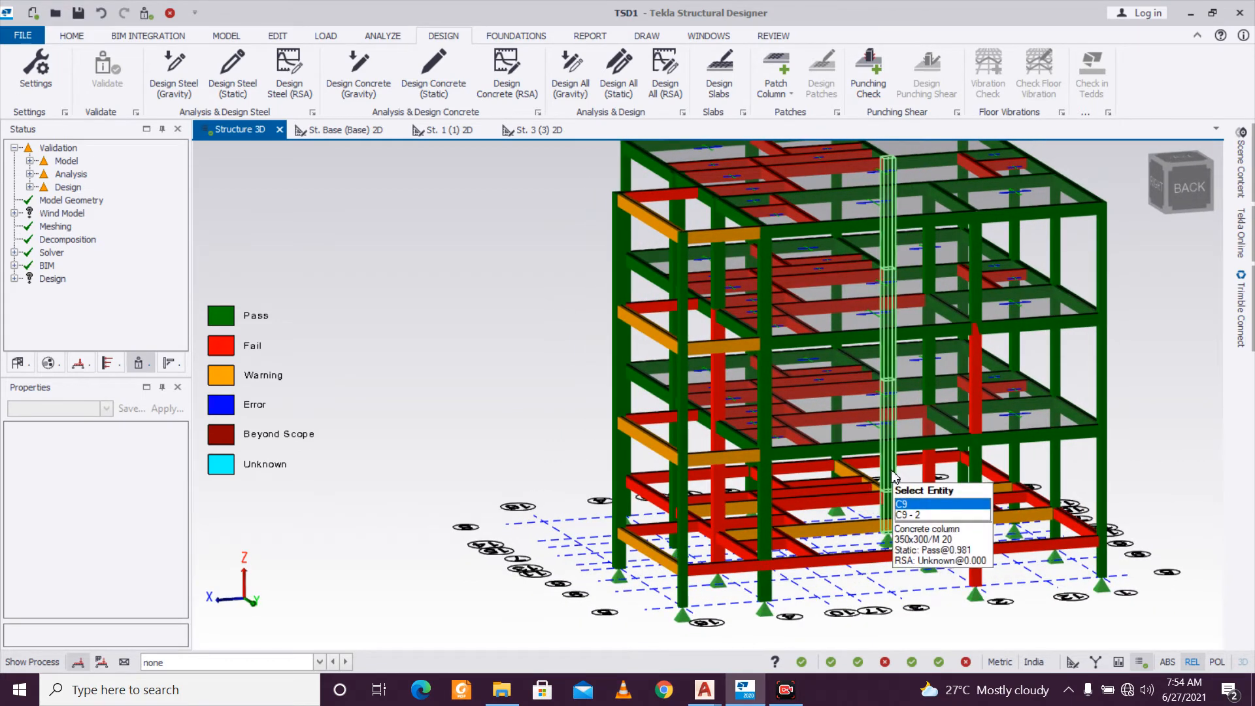
{"action": "mouse_move", "coordinate": [769, 517]}
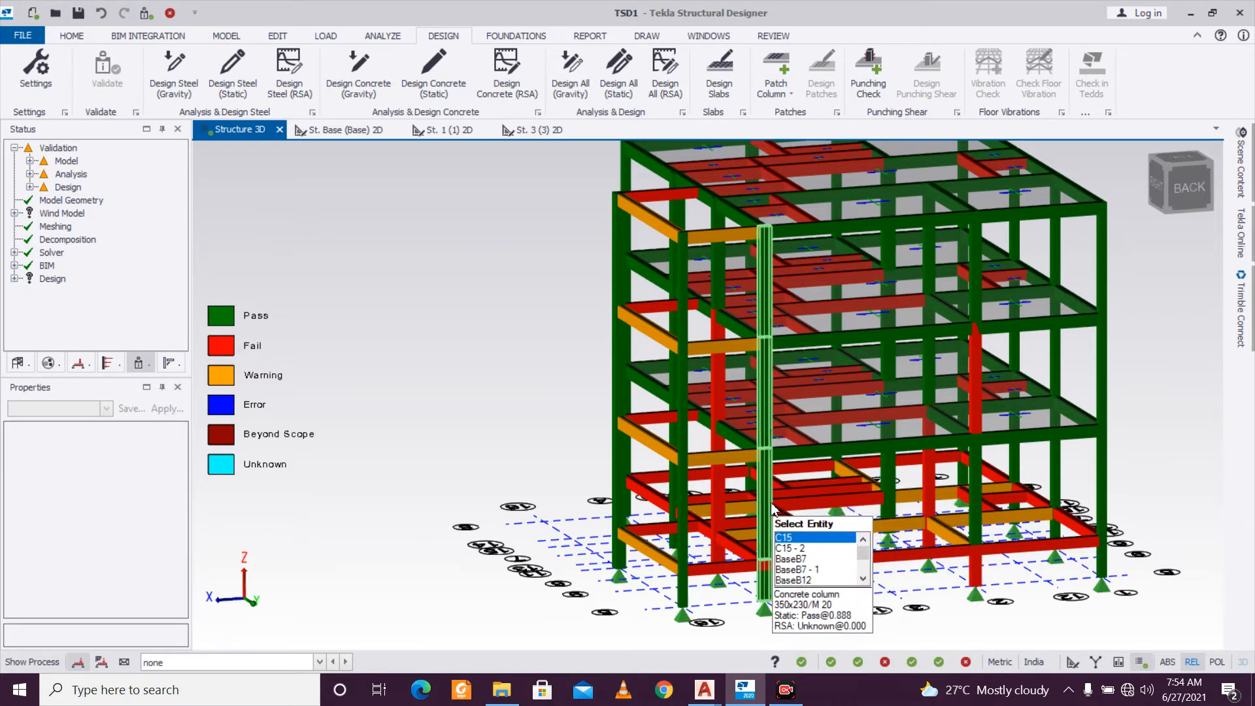
{"action": "mouse_move", "coordinate": [713, 509]}
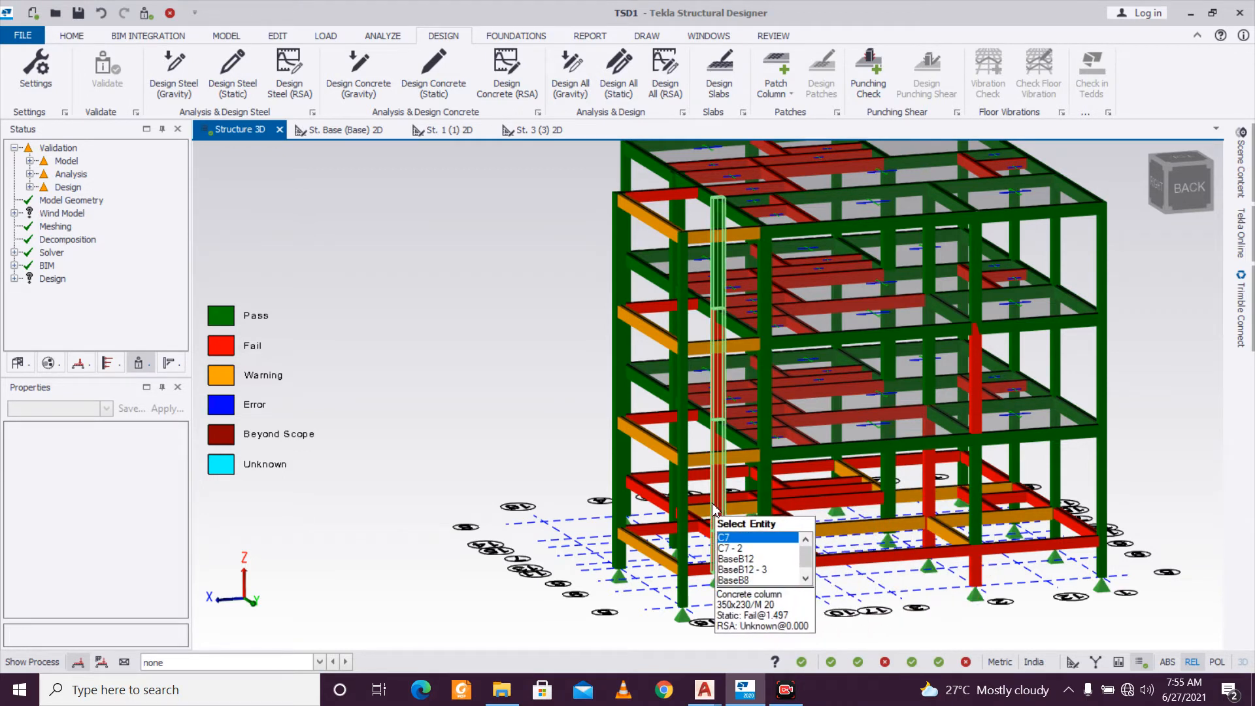
{"action": "left_click", "coordinate": [714, 509]}
{"action": "mouse_move", "coordinate": [732, 566]}
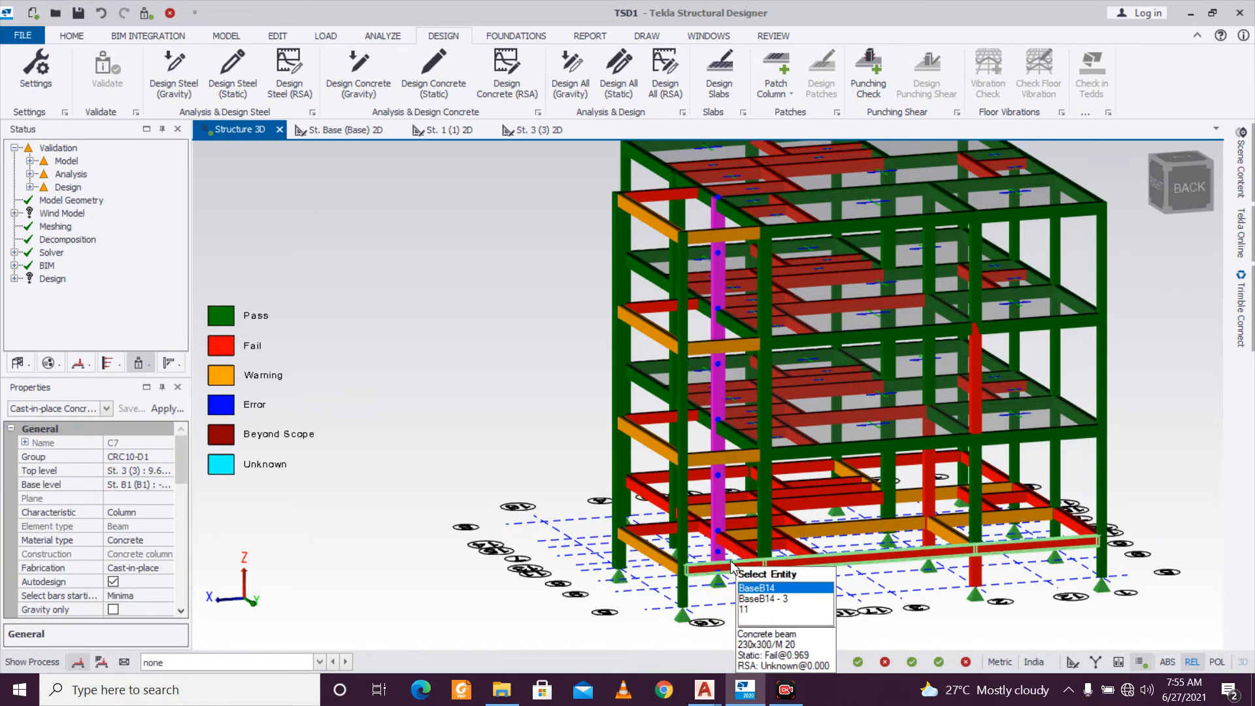
{"action": "mouse_move", "coordinate": [182, 466]}
{"action": "left_mouse_down"}
{"action": "mouse_move", "coordinate": [183, 555]}
{"action": "mouse_move", "coordinate": [155, 447]}
{"action": "mouse_move", "coordinate": [187, 526]}
{"action": "mouse_move", "coordinate": [183, 458]}
{"action": "left_mouse_up"}
{"action": "left_click", "coordinate": [154, 445]}
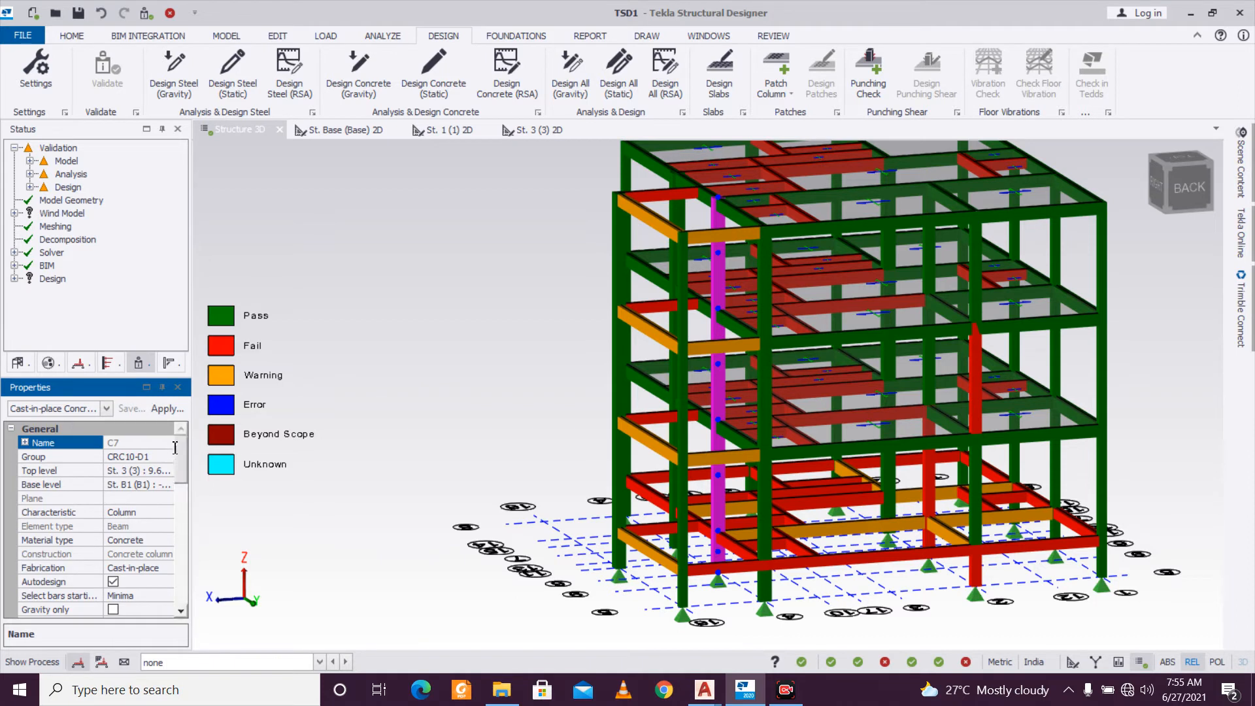
{"action": "scroll", "coordinate": [183, 459], "scroll_direction": "down", "scroll_amount": 5}
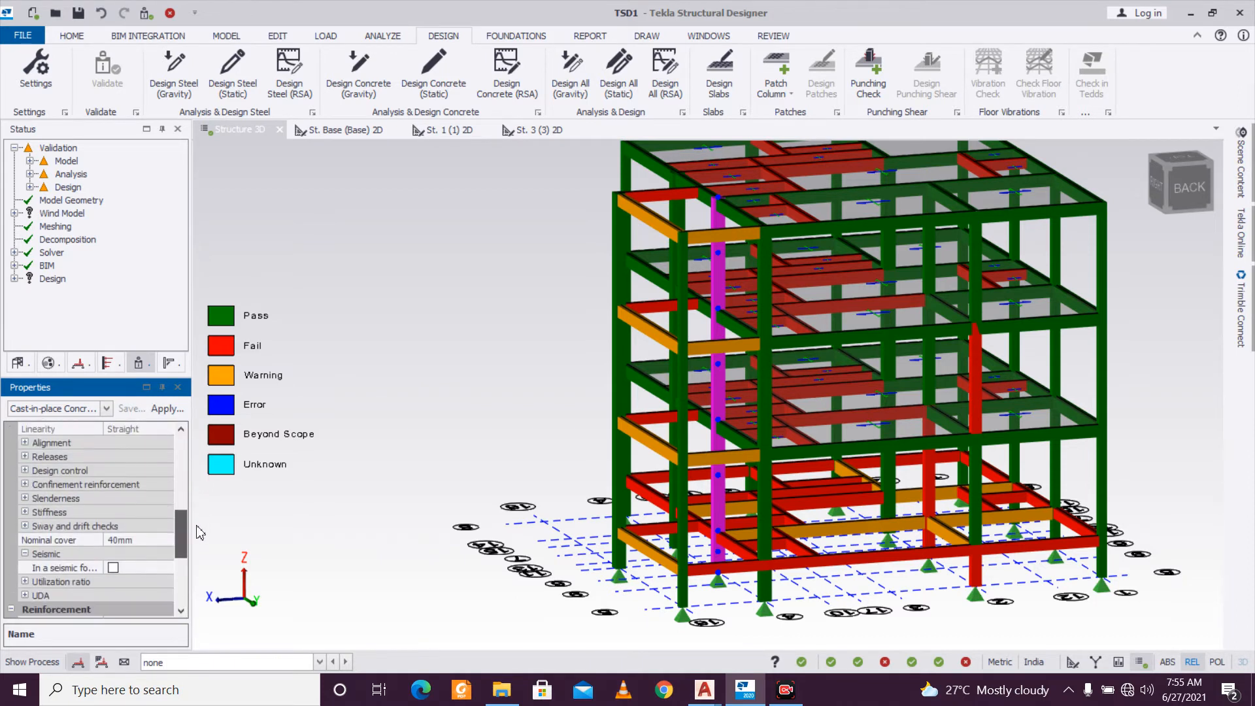
{"action": "left_click", "coordinate": [162, 444]}
{"action": "left_click", "coordinate": [167, 444]}
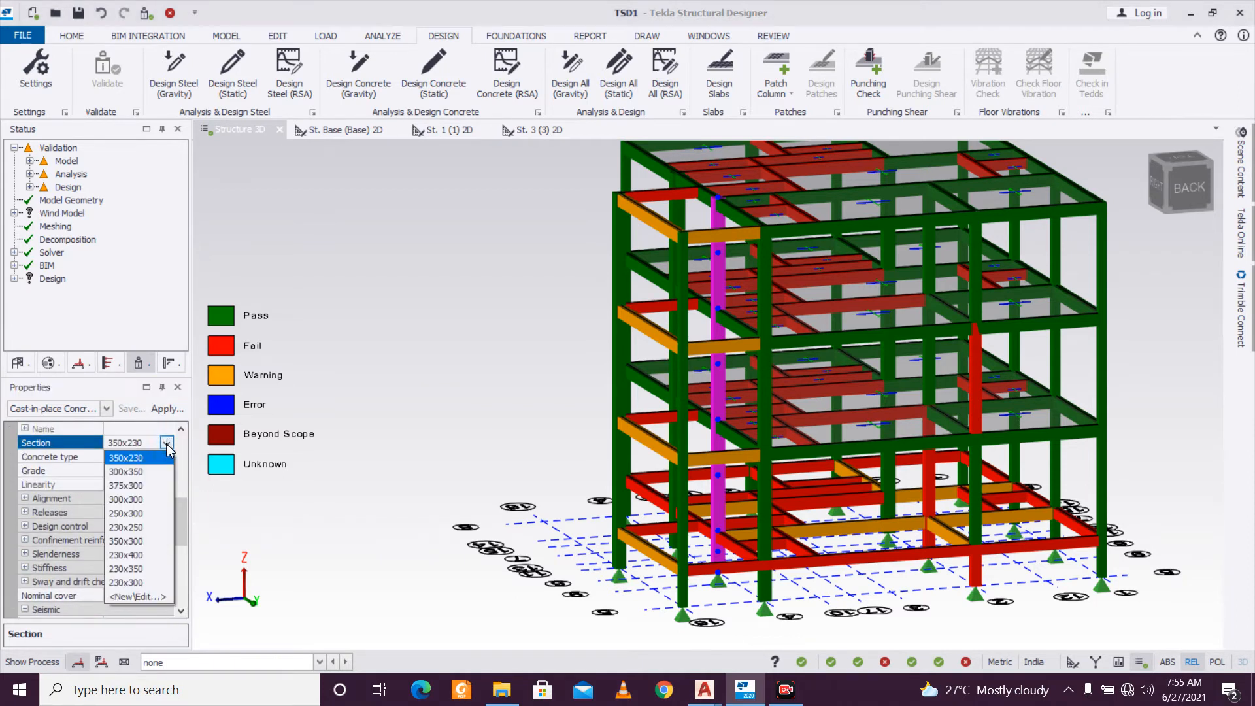
{"action": "left_click", "coordinate": [154, 596]}
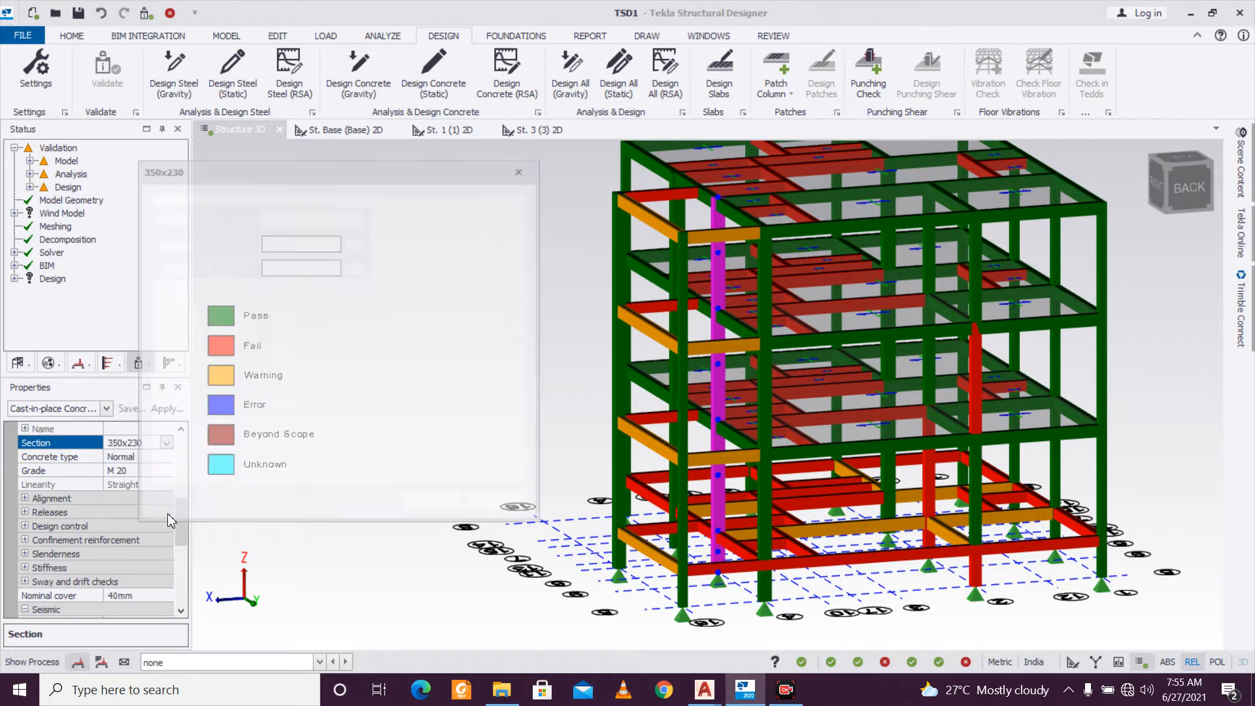
{"action": "type", "text": "250"}
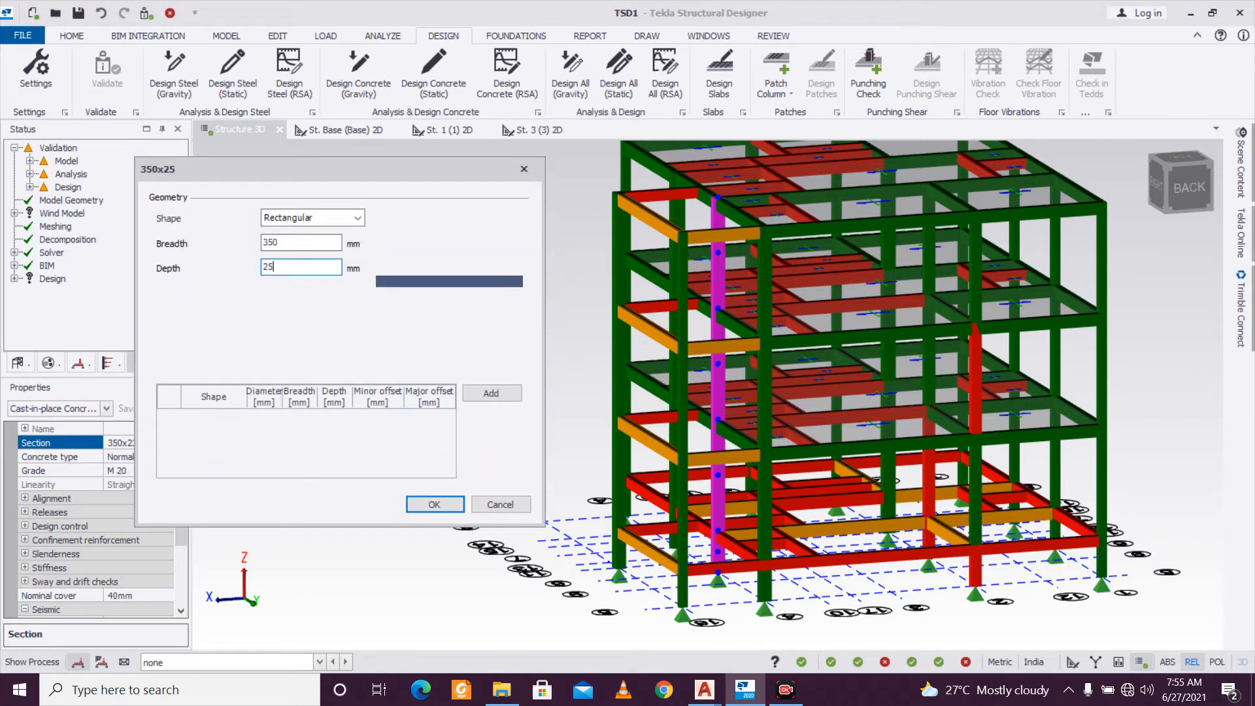
{"action": "left_click", "coordinate": [434, 504]}
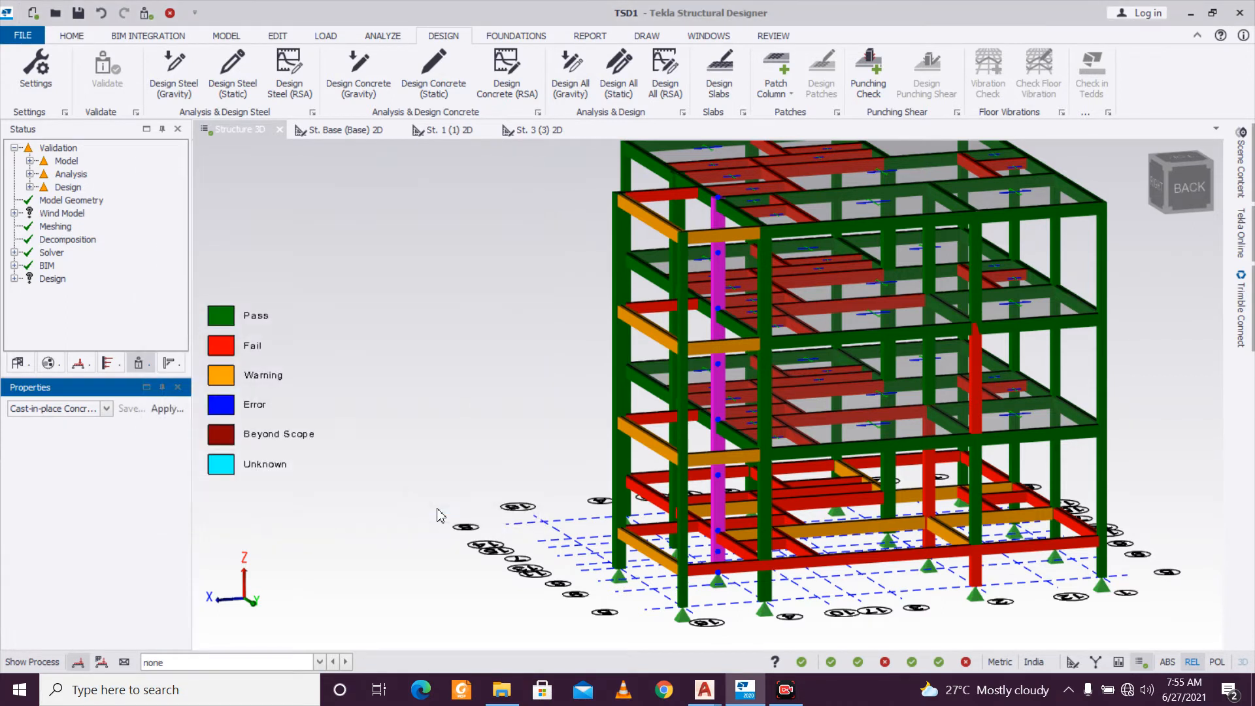
Run a static member design of column C7 with the 350x250 section, review the longitudinal bar ratios and close the results.
{"action": "mouse_move", "coordinate": [802, 534]}
{"action": "right_click", "coordinate": [726, 511]}
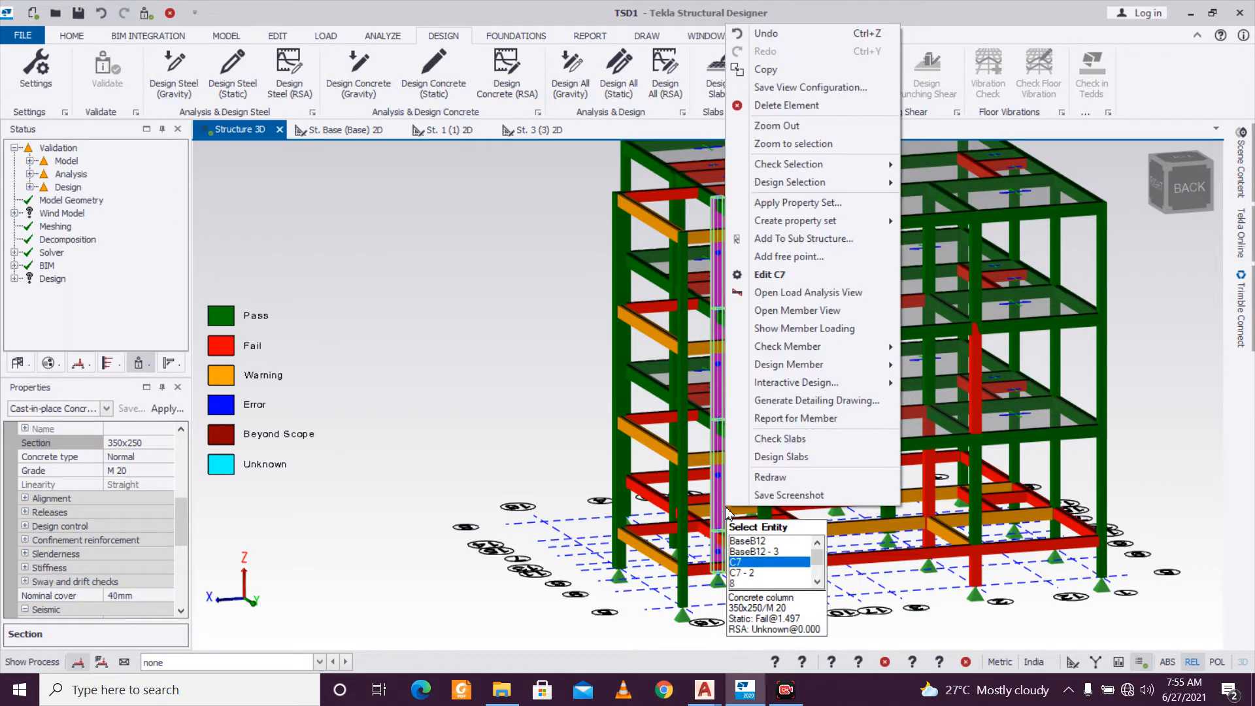
{"action": "mouse_move", "coordinate": [850, 368]}
{"action": "left_click", "coordinate": [931, 369]}
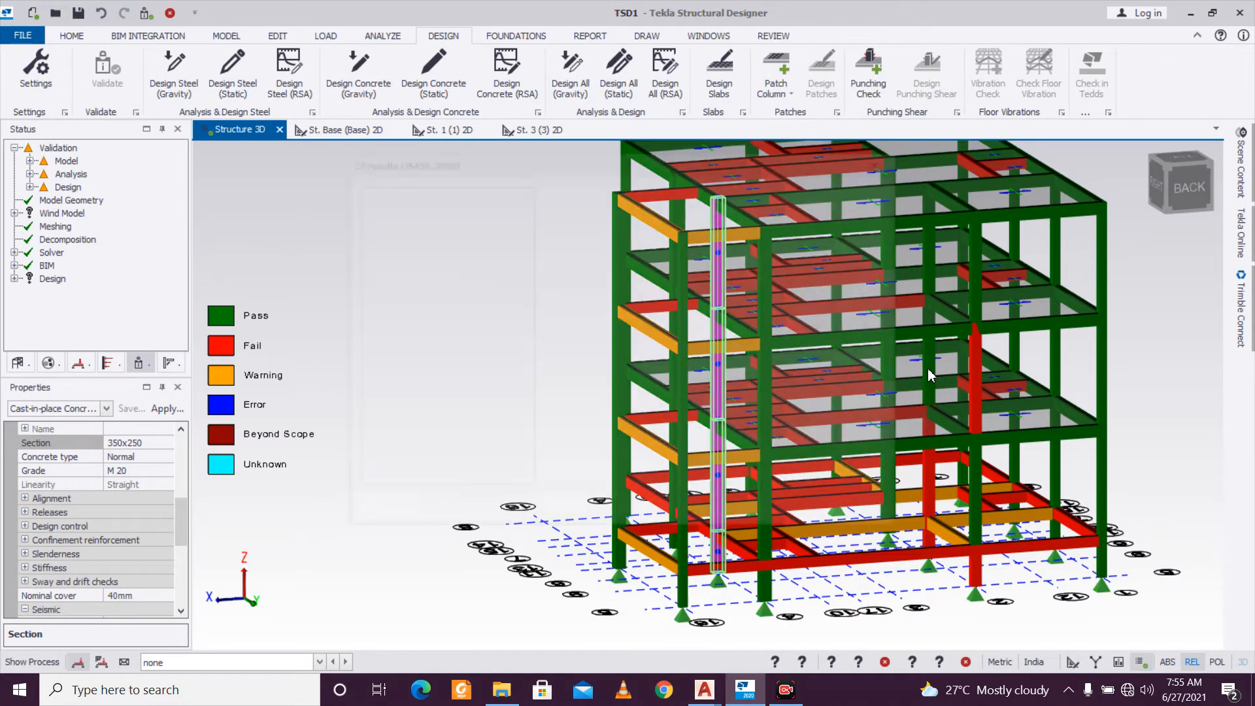
{"action": "left_click_drag", "start_coordinate": [680, 485], "coordinate": [853, 511]}
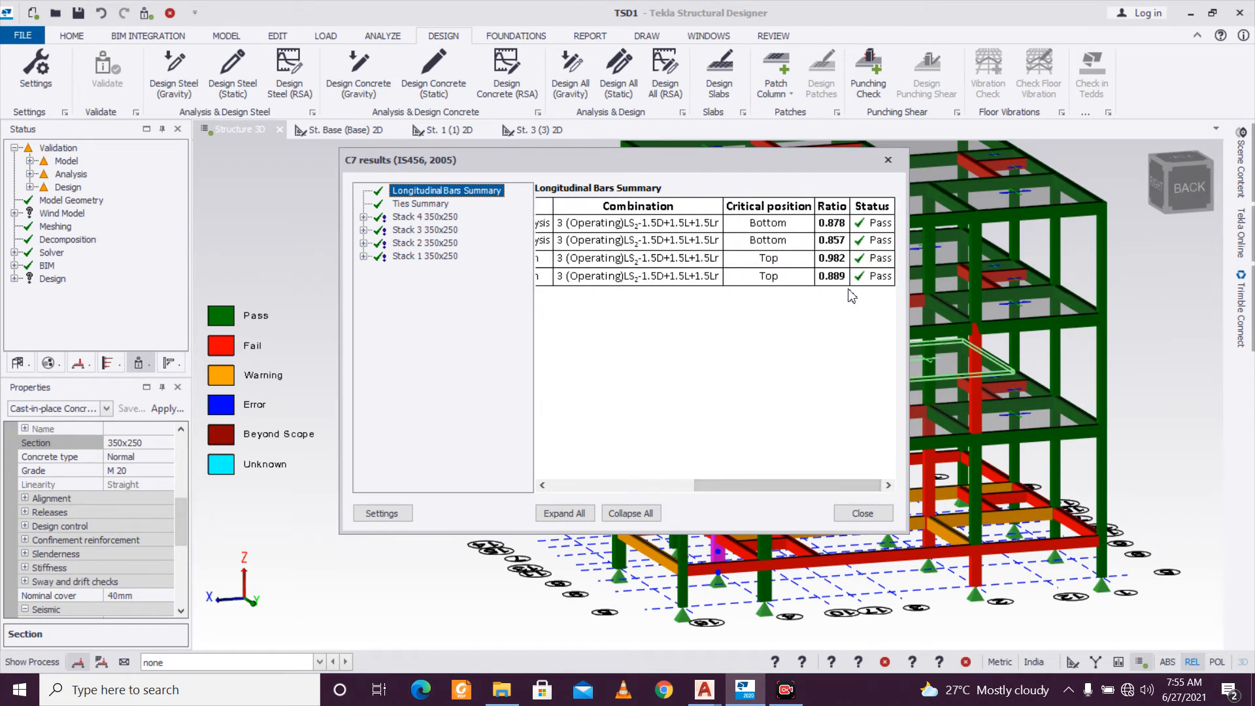
{"action": "left_click", "coordinate": [888, 161]}
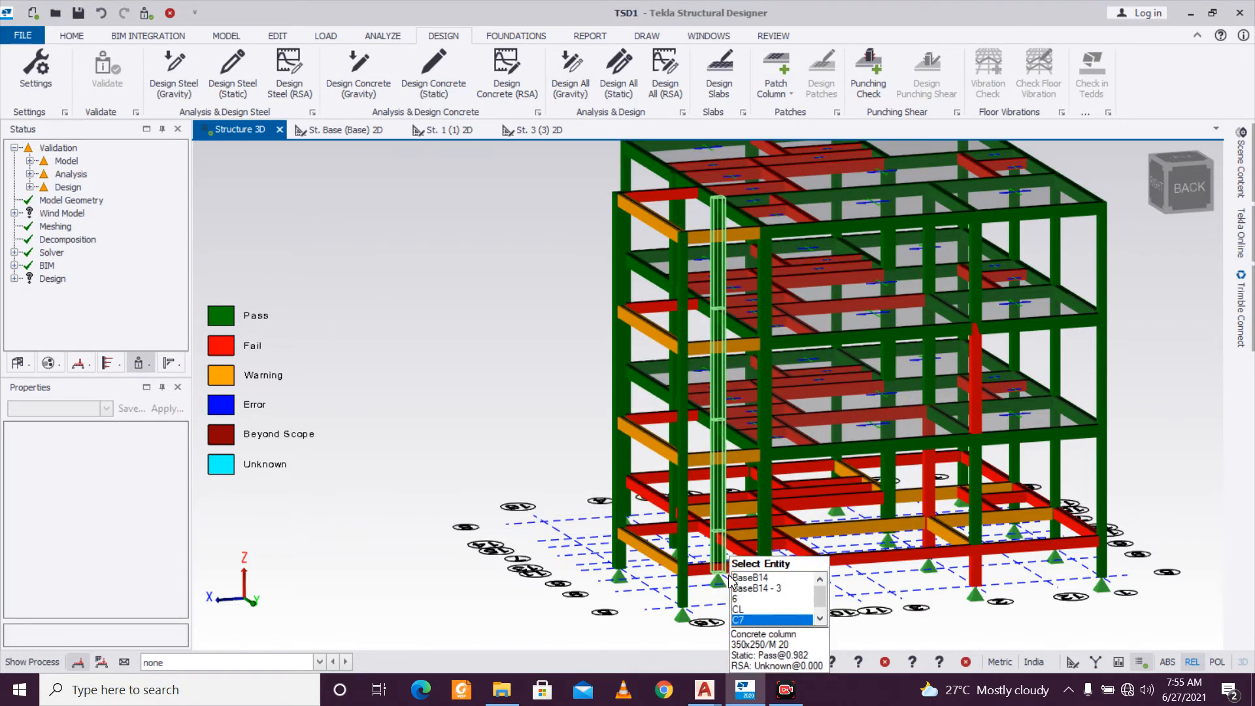
Assign the existing 350x250 section to all stacks of column C4.
{"action": "right_click_drag", "start_coordinate": [734, 611], "coordinate": [709, 531]}
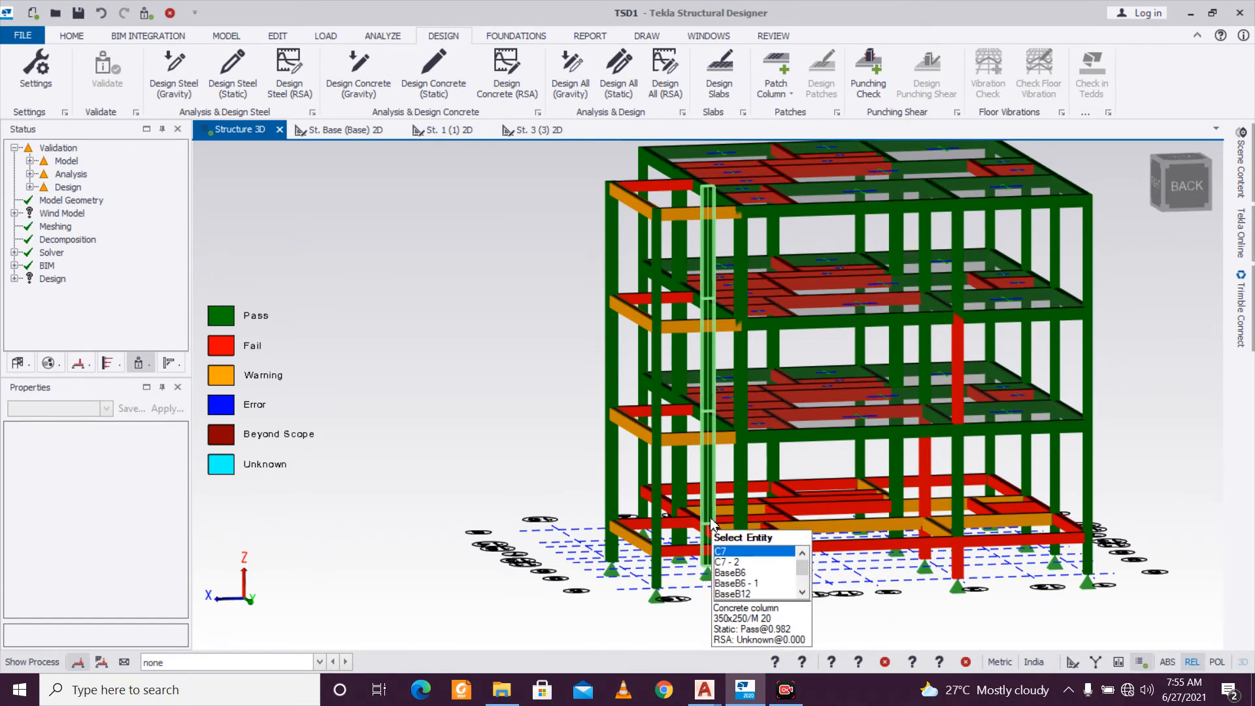
{"action": "left_click", "coordinate": [931, 496]}
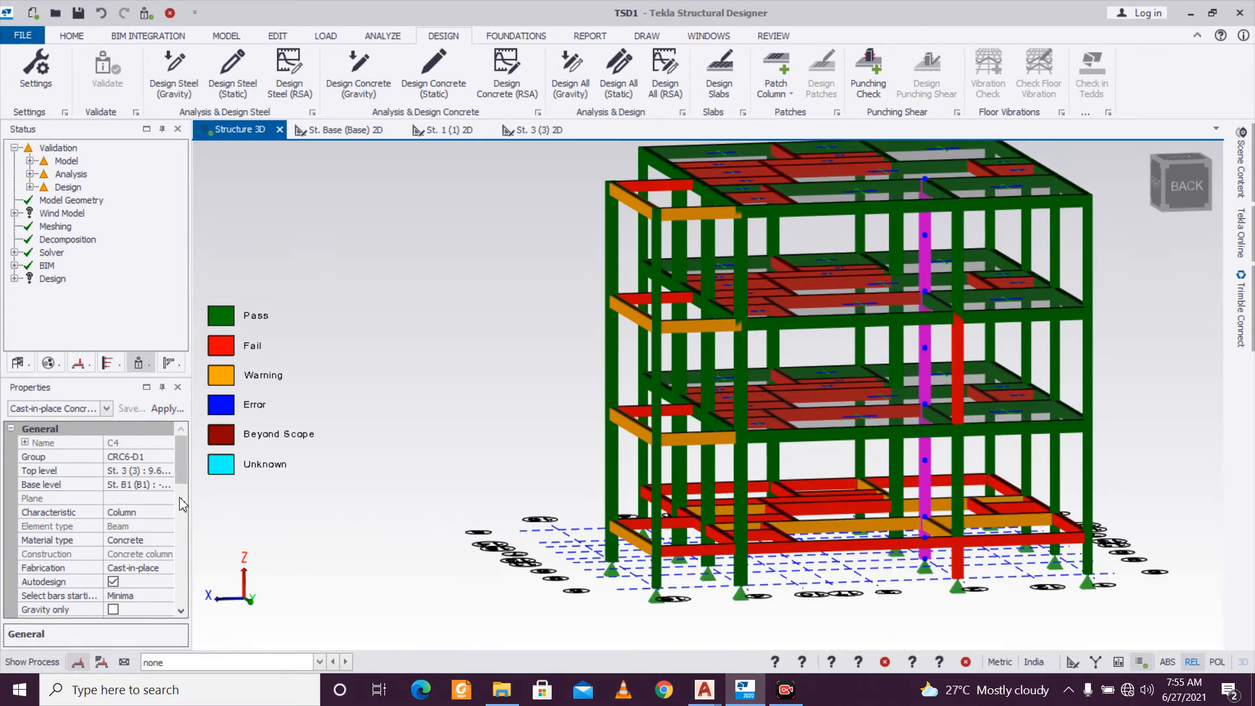
{"action": "left_click_drag", "start_coordinate": [183, 480], "coordinate": [182, 521]}
{"action": "left_click", "coordinate": [158, 526]}
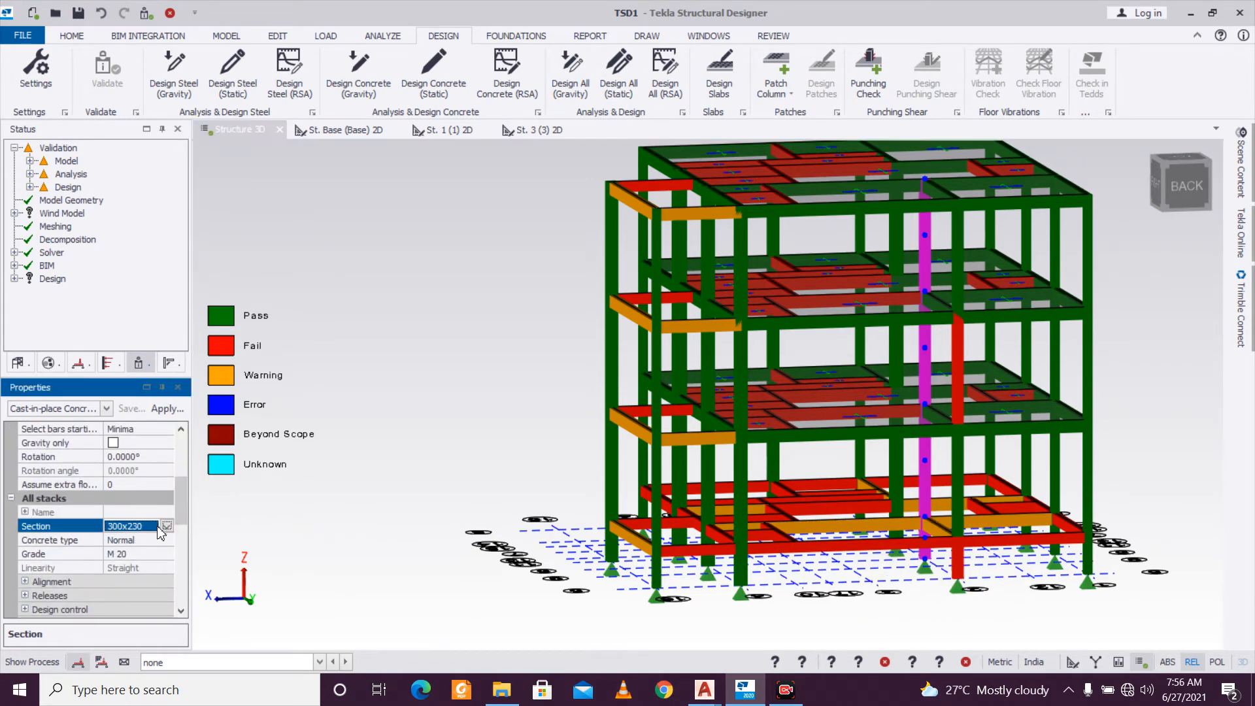
{"action": "left_click", "coordinate": [166, 526]}
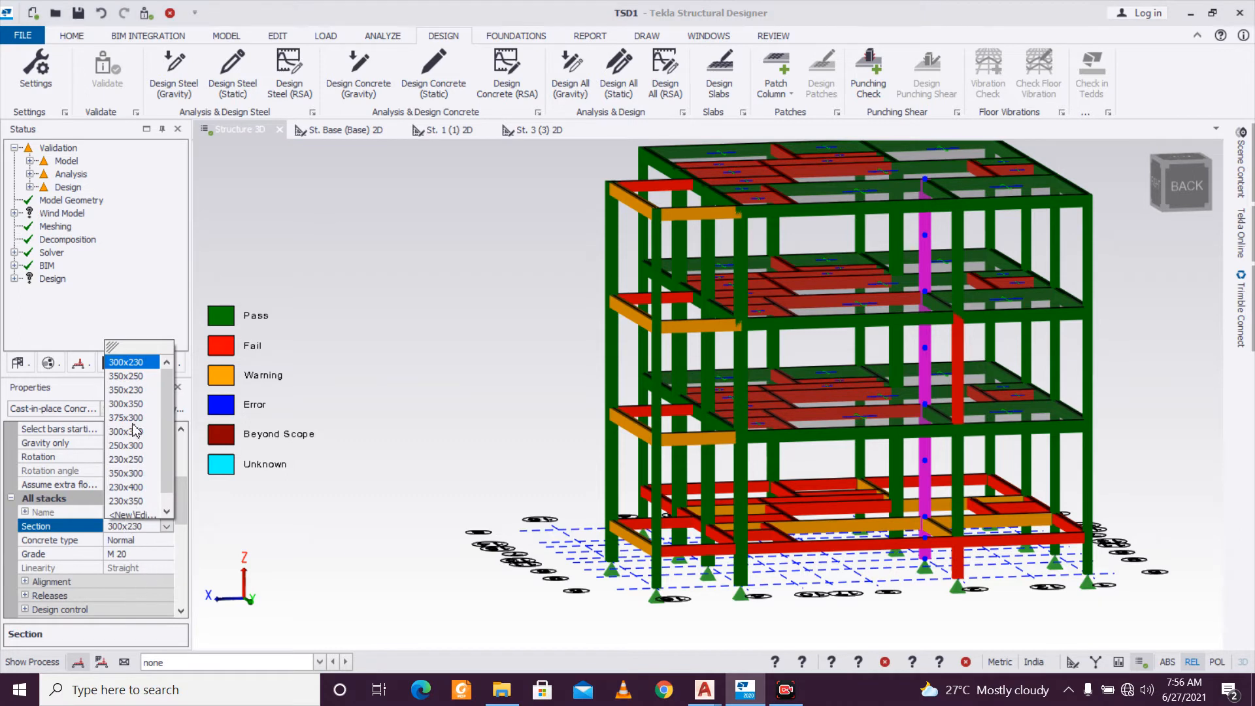
{"action": "left_click", "coordinate": [136, 378]}
Run a static member design of column C4, review its longitudinal bars summary and close the results.
{"action": "mouse_move", "coordinate": [925, 495]}
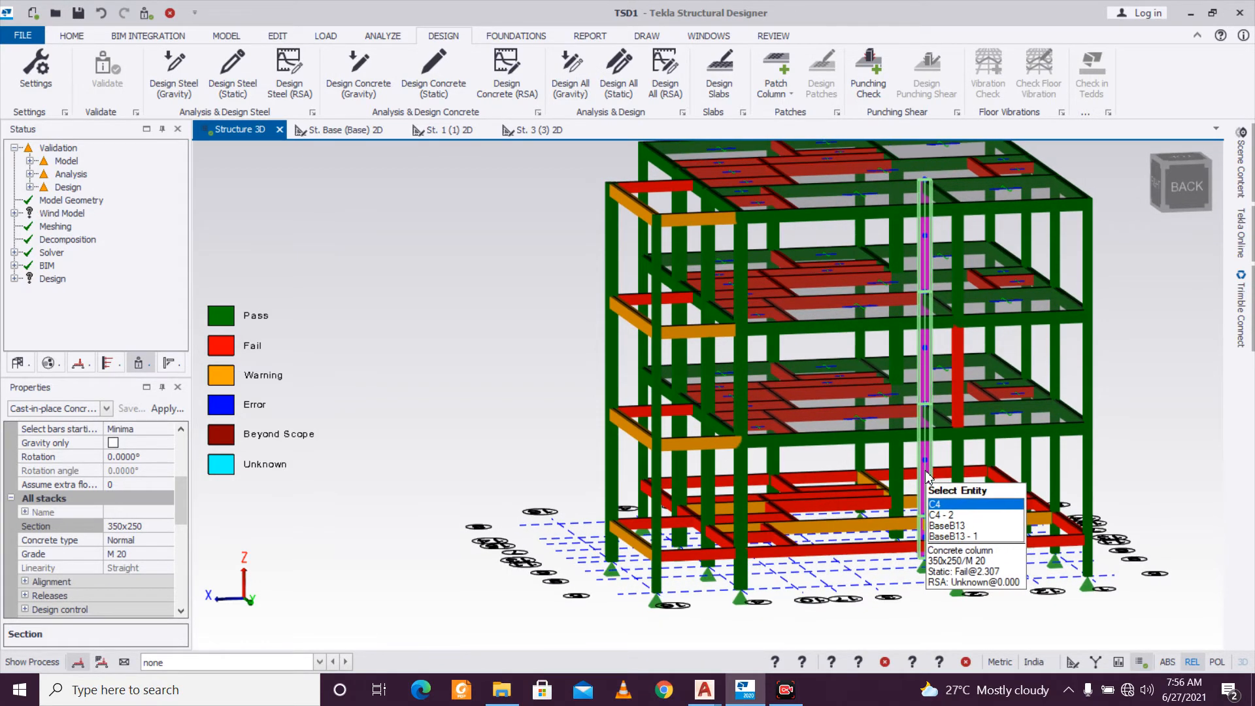
{"action": "right_click_drag", "start_coordinate": [900, 584], "coordinate": [874, 562]}
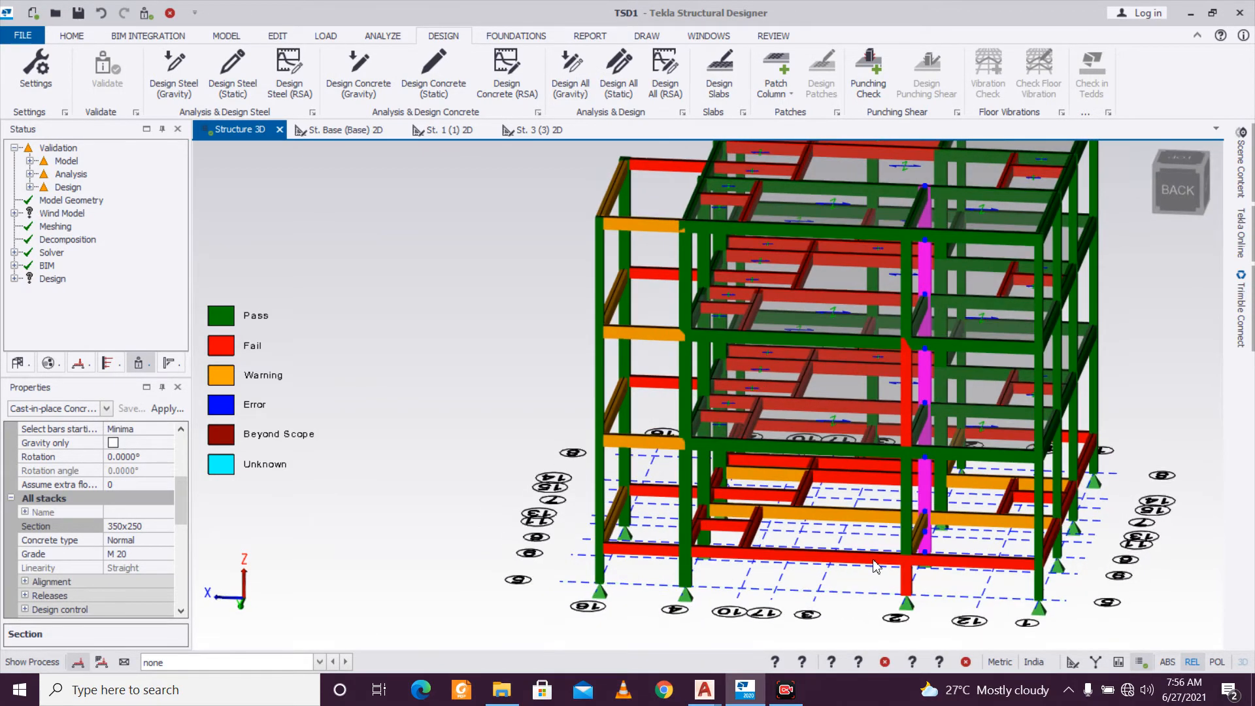
{"action": "right_click", "coordinate": [928, 487]}
{"action": "mouse_move", "coordinate": [1039, 351]}
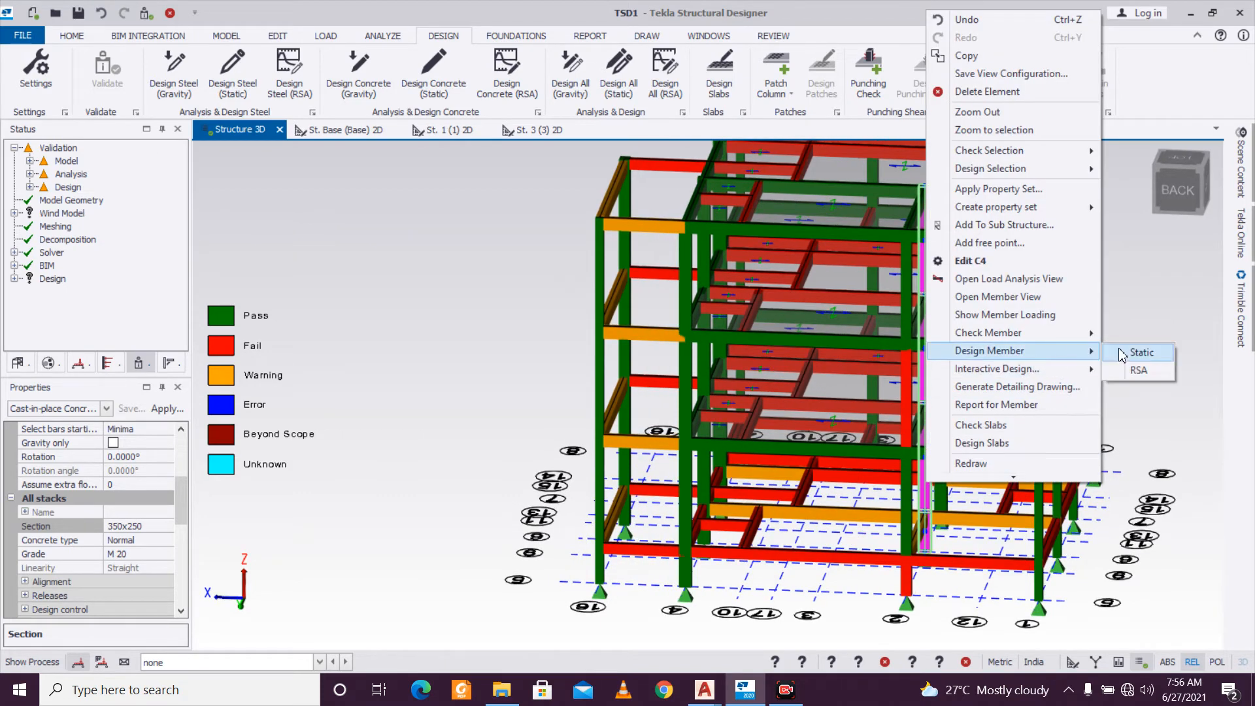
{"action": "left_click", "coordinate": [1122, 356]}
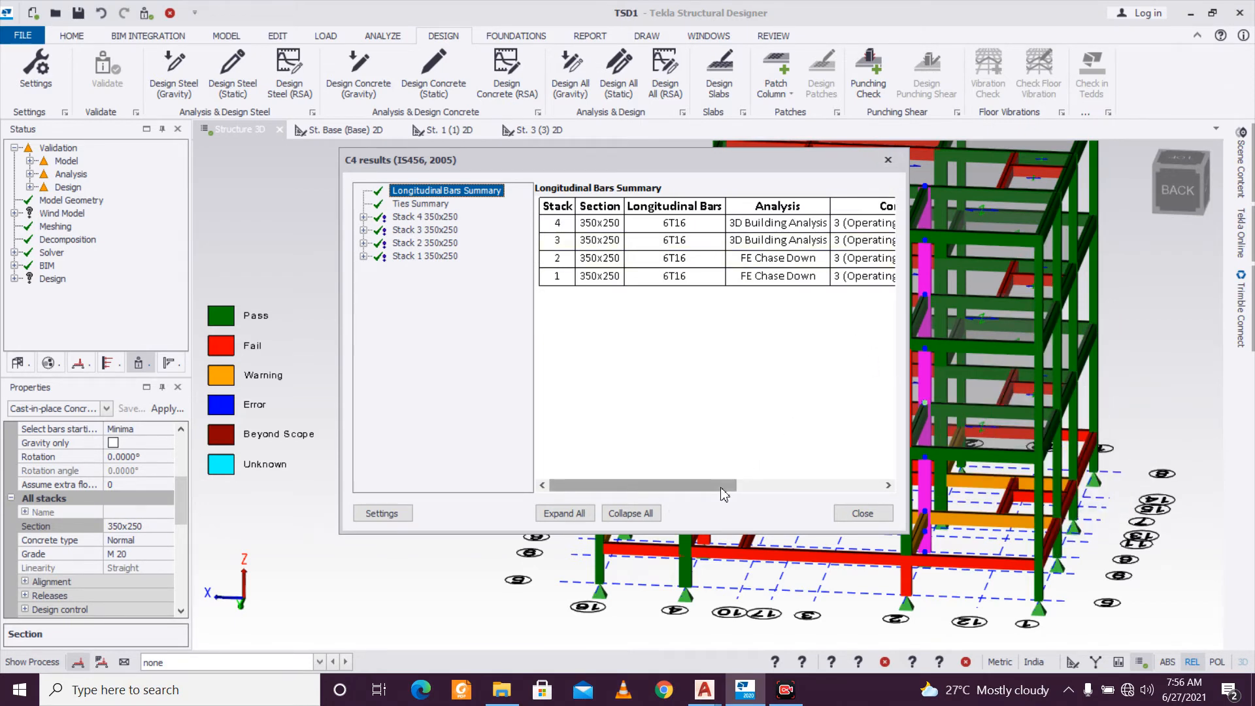
{"action": "left_click_drag", "start_coordinate": [724, 487], "coordinate": [908, 488]}
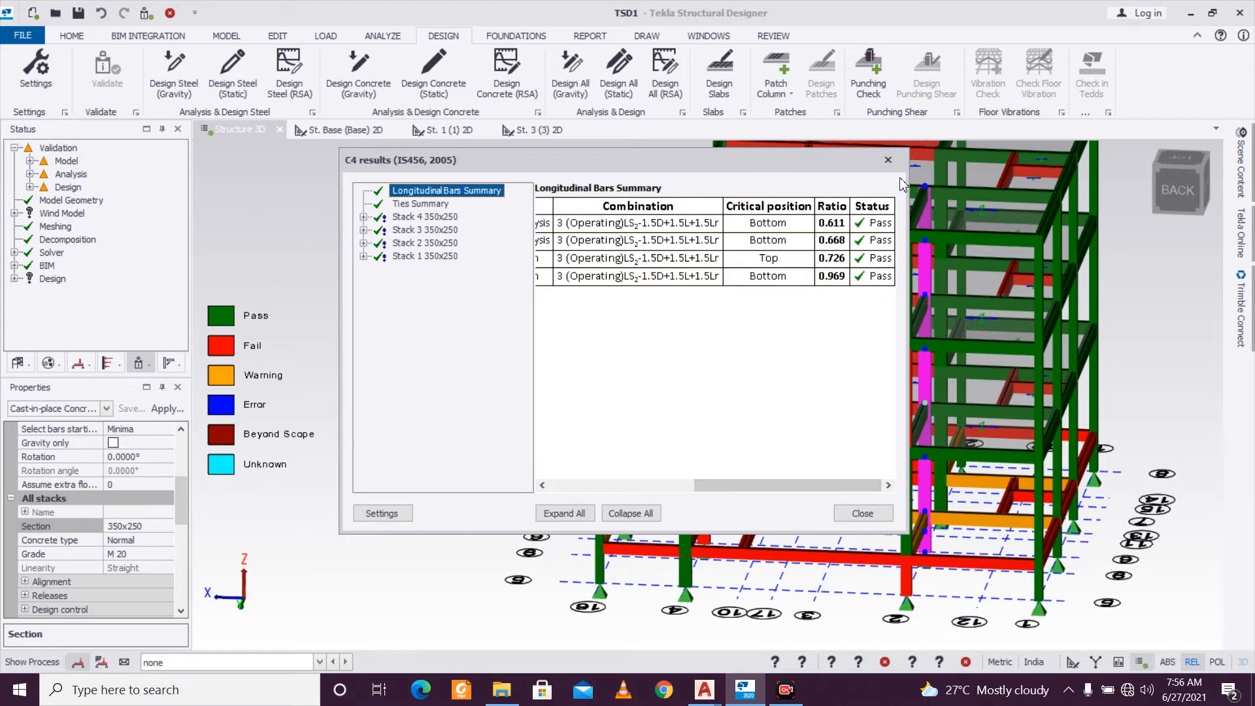
{"action": "left_click_drag", "start_coordinate": [794, 482], "coordinate": [648, 484]}
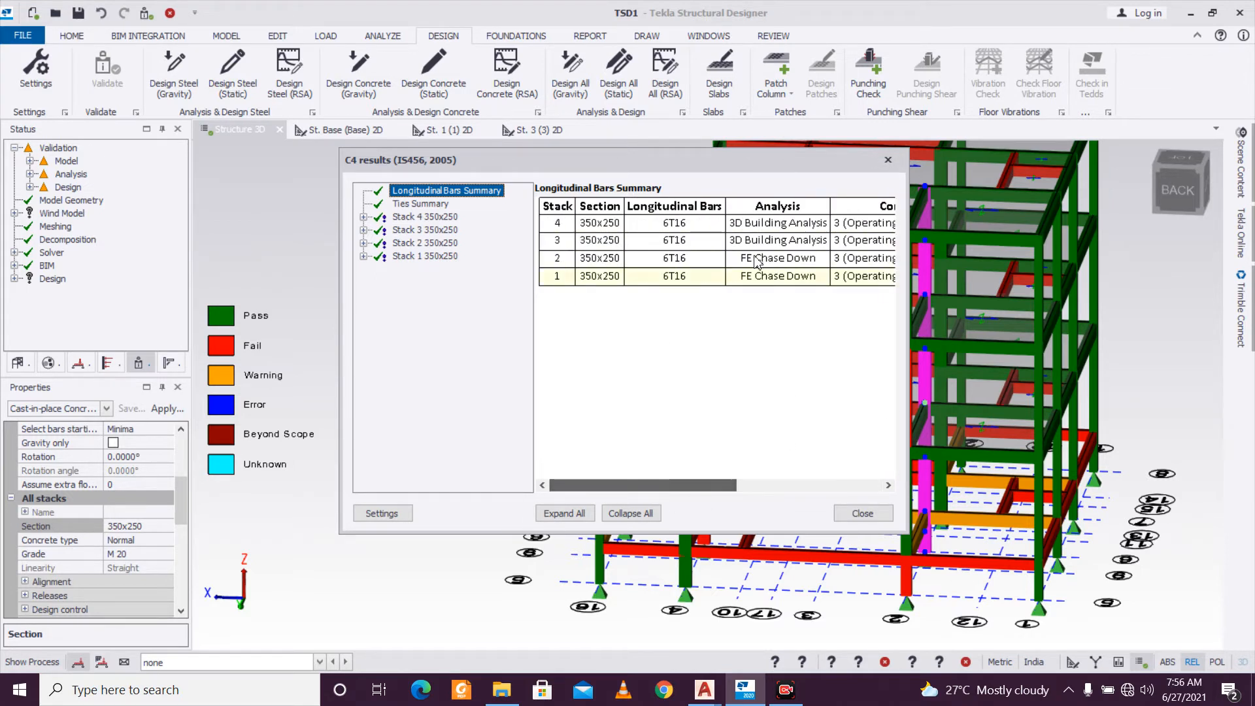
{"action": "left_click", "coordinate": [887, 161]}
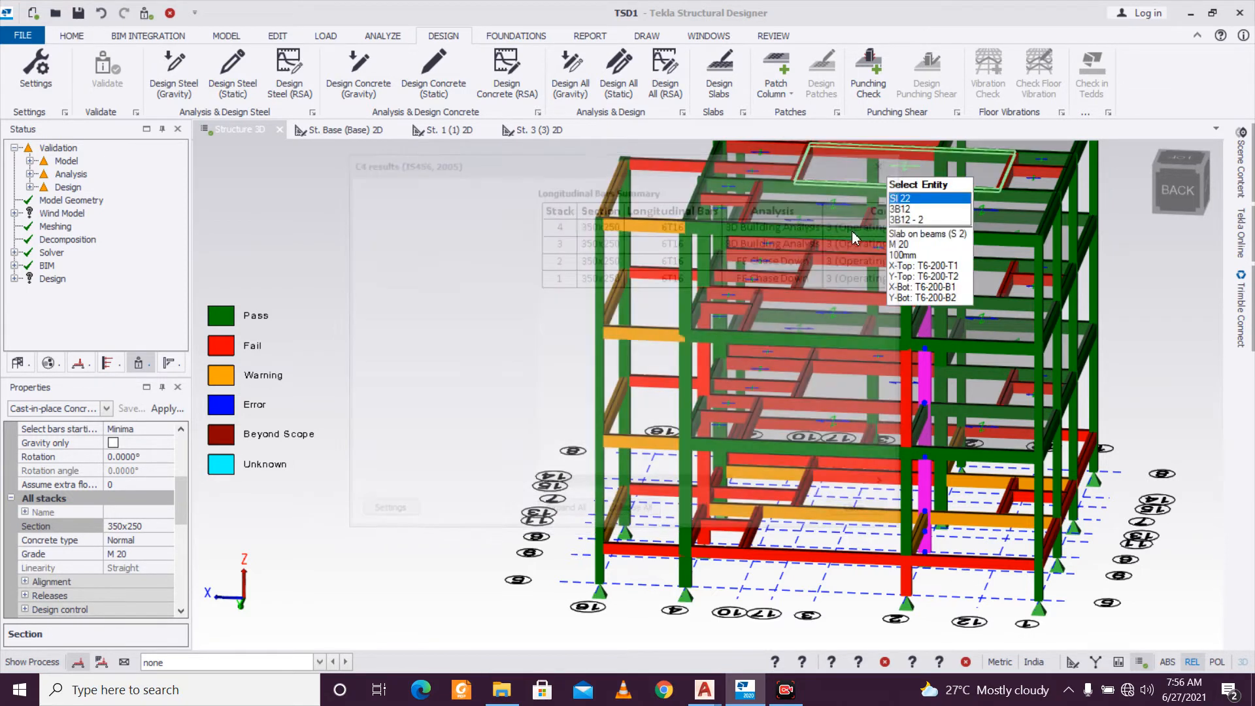
Rerun the static member design of column C7 after the change to C4, close its results and deselect the column.
{"action": "right_click", "coordinate": [707, 468]}
{"action": "mouse_move", "coordinate": [788, 352]}
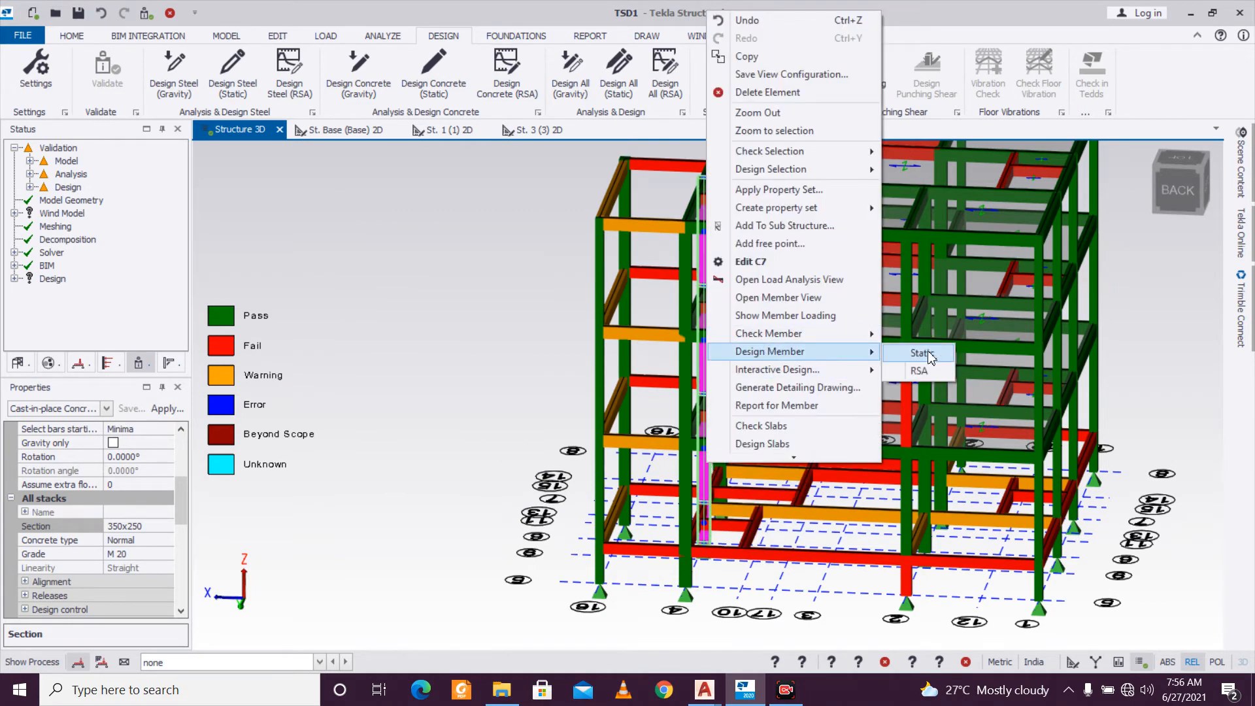
{"action": "left_click", "coordinate": [921, 353]}
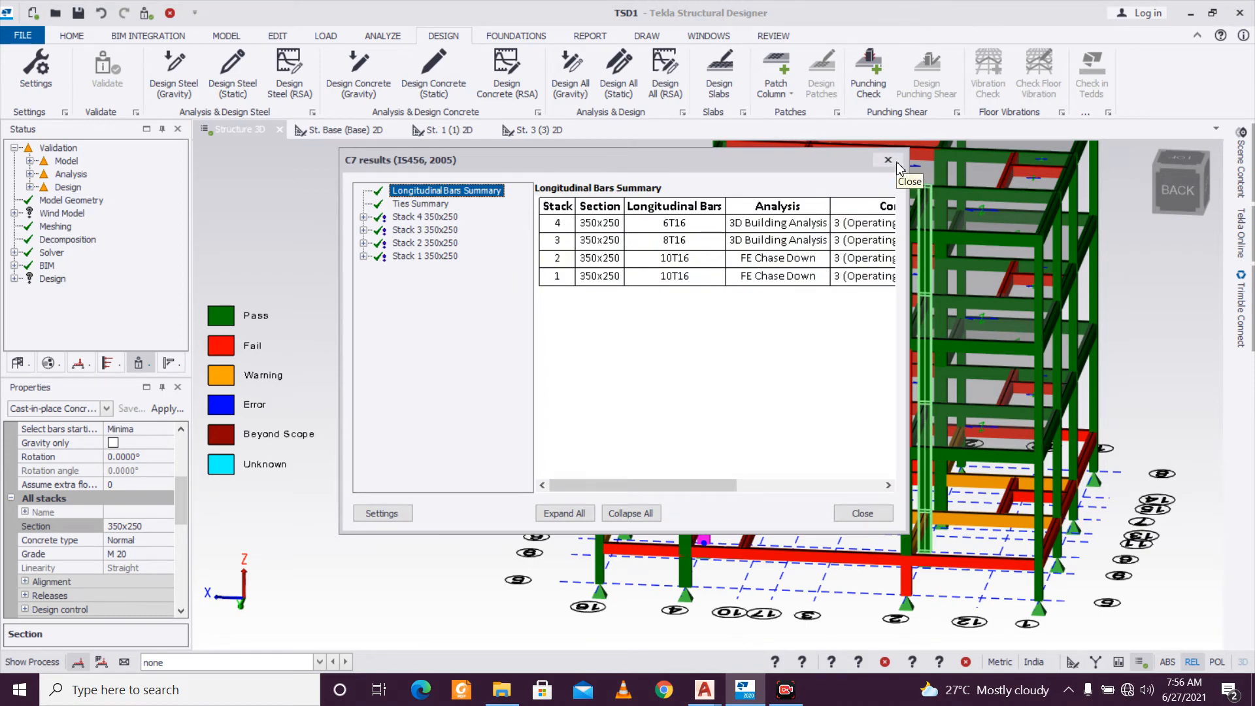
{"action": "left_click", "coordinate": [896, 164]}
{"action": "right_click_drag", "start_coordinate": [758, 581], "coordinate": [588, 554]}
{"action": "key", "text": "Escape"}
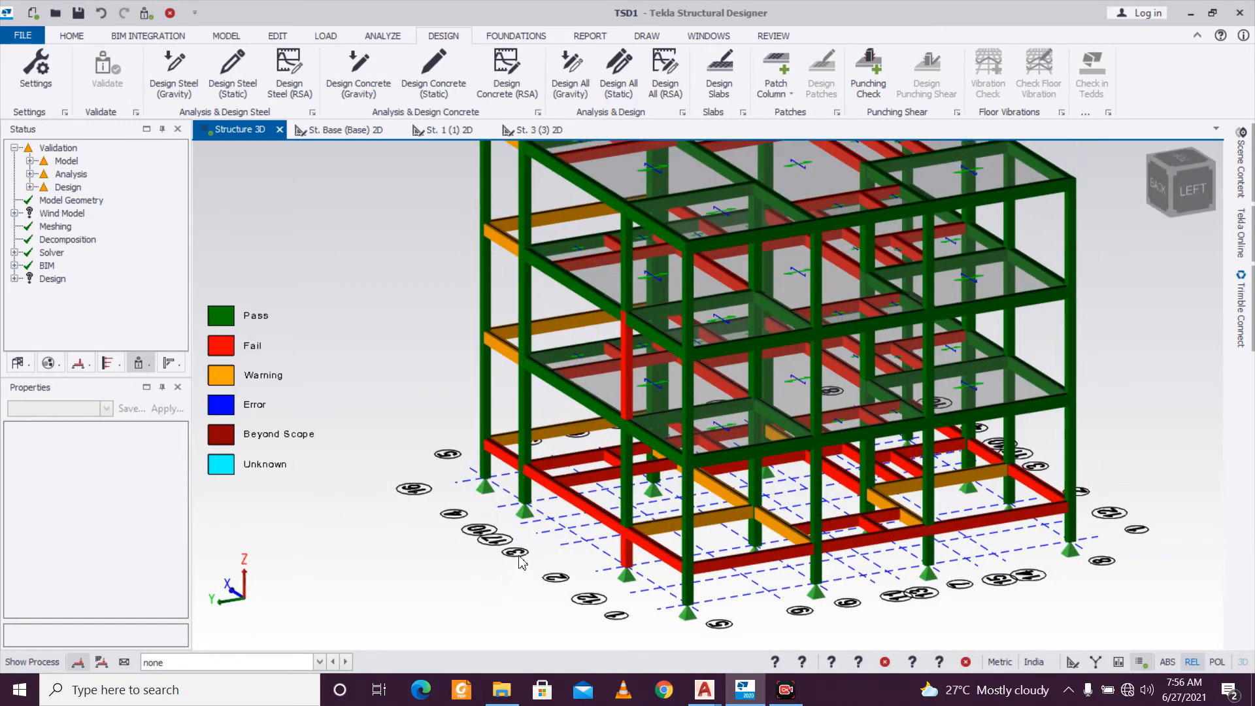
Assign the existing 350x230 section to all stacks of column C3.
{"action": "left_click", "coordinate": [625, 561]}
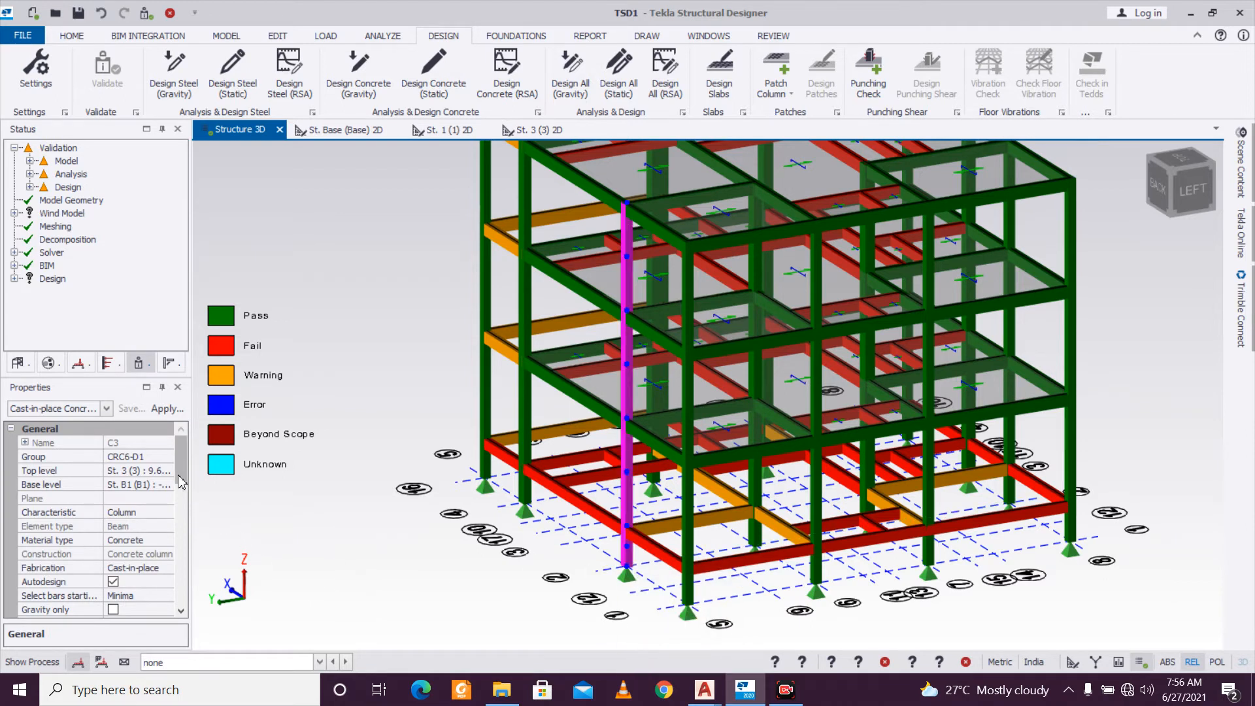
{"action": "scroll", "coordinate": [183, 484], "scroll_direction": "down", "scroll_amount": 3}
{"action": "left_click", "coordinate": [170, 570]}
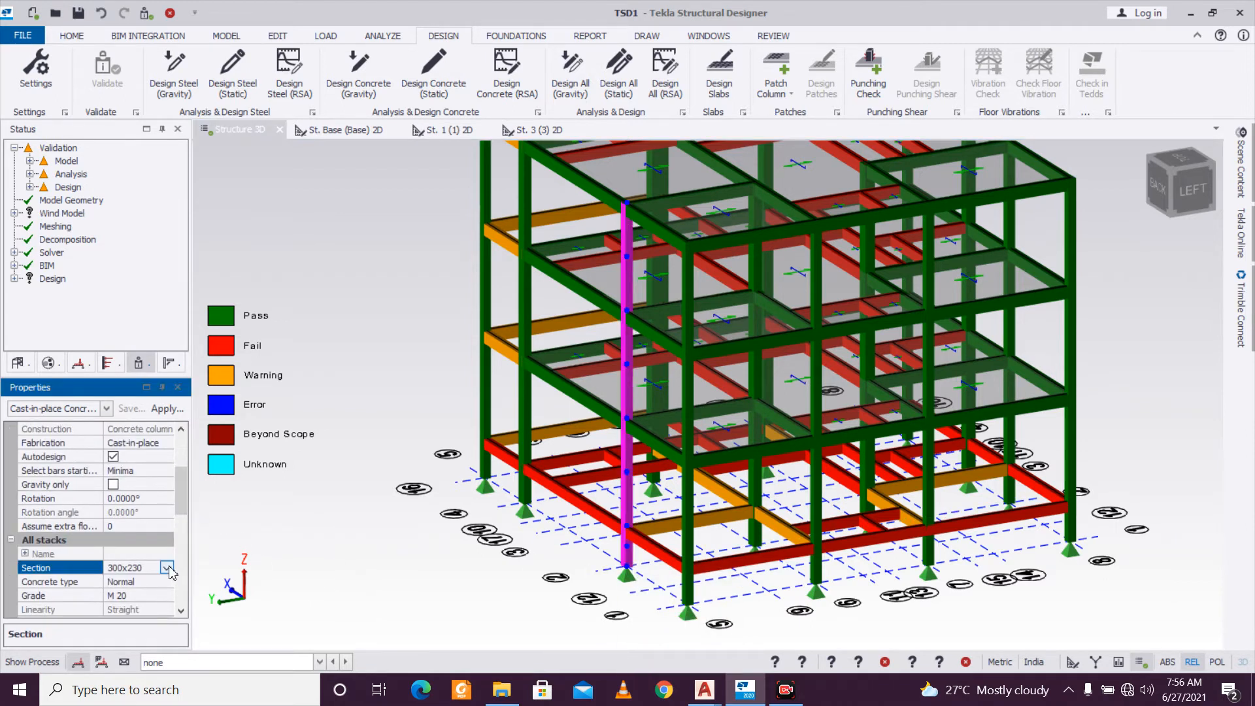
{"action": "left_click", "coordinate": [168, 568]}
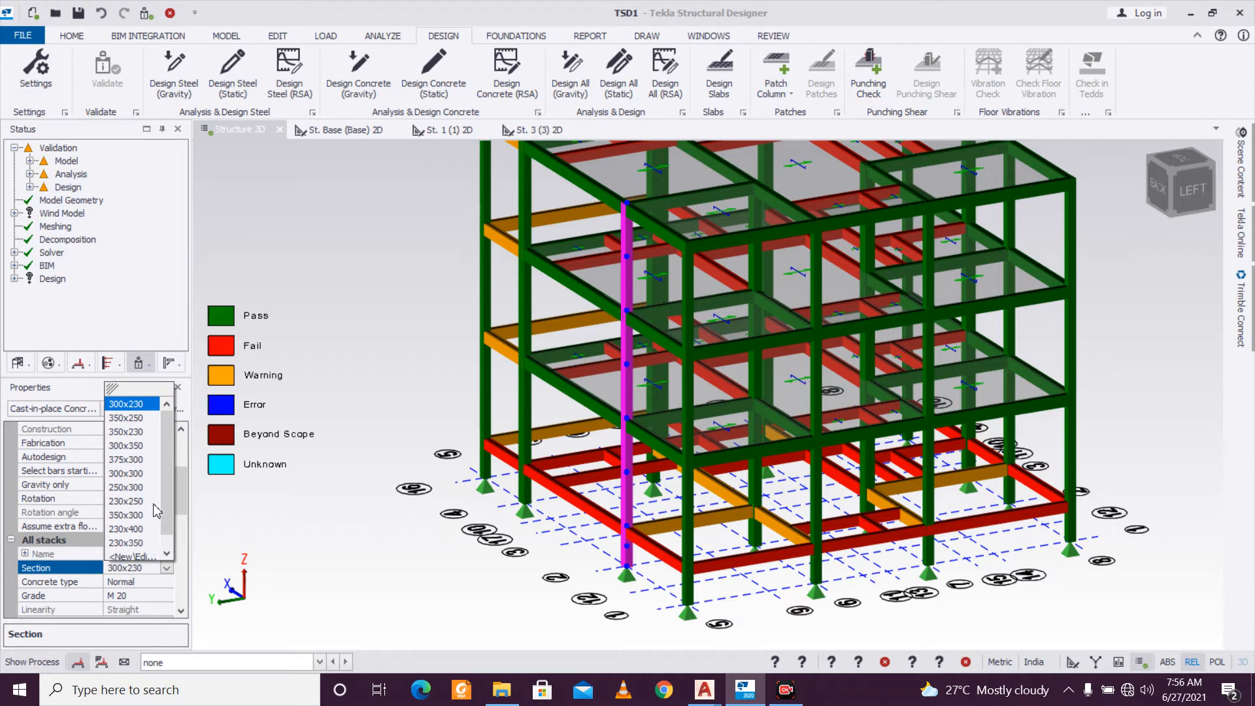
{"action": "mouse_move", "coordinate": [523, 459]}
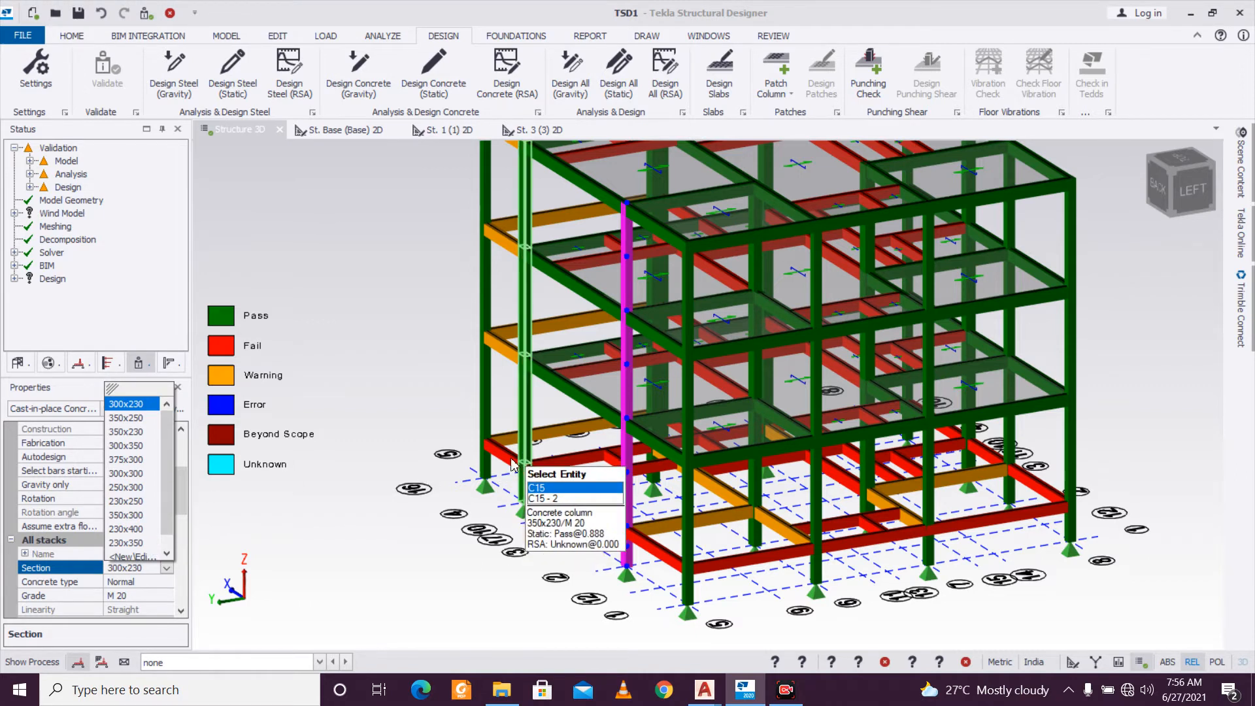
{"action": "left_click", "coordinate": [133, 433]}
Run a static member design of column C3 with the 350x230 section and close its results.
{"action": "mouse_move", "coordinate": [625, 549]}
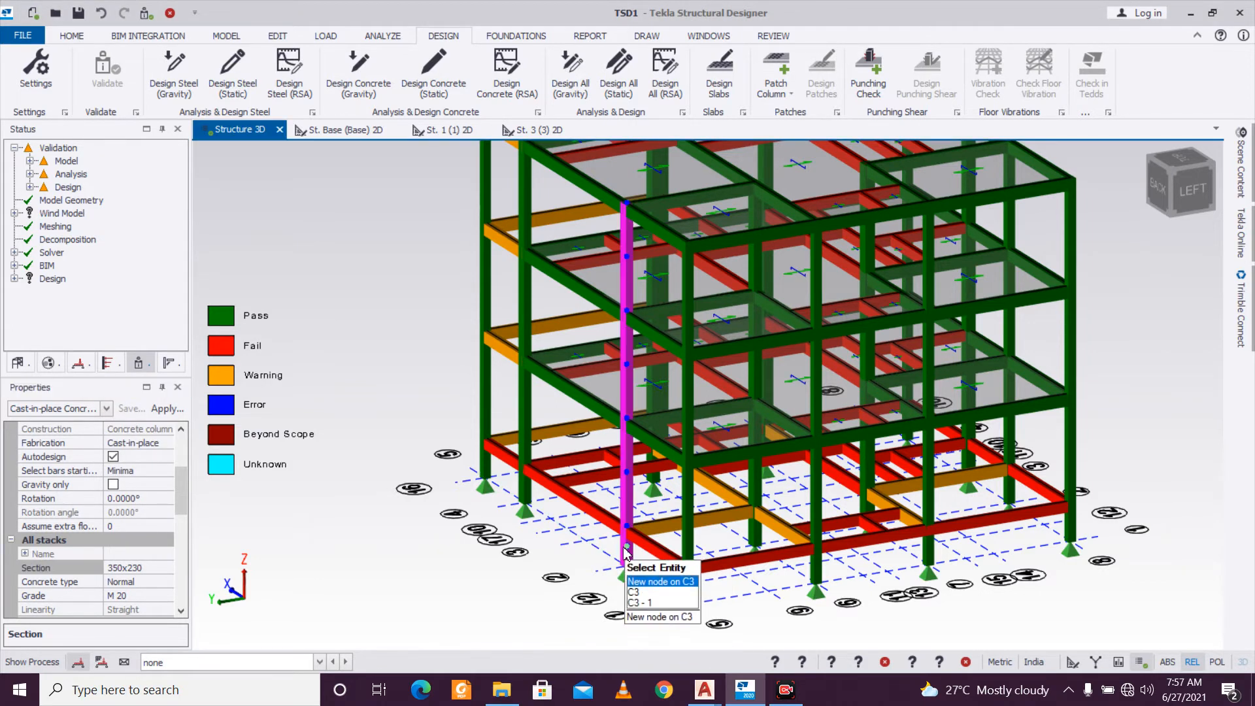
{"action": "right_click", "coordinate": [625, 549]}
{"action": "mouse_move", "coordinate": [751, 406]}
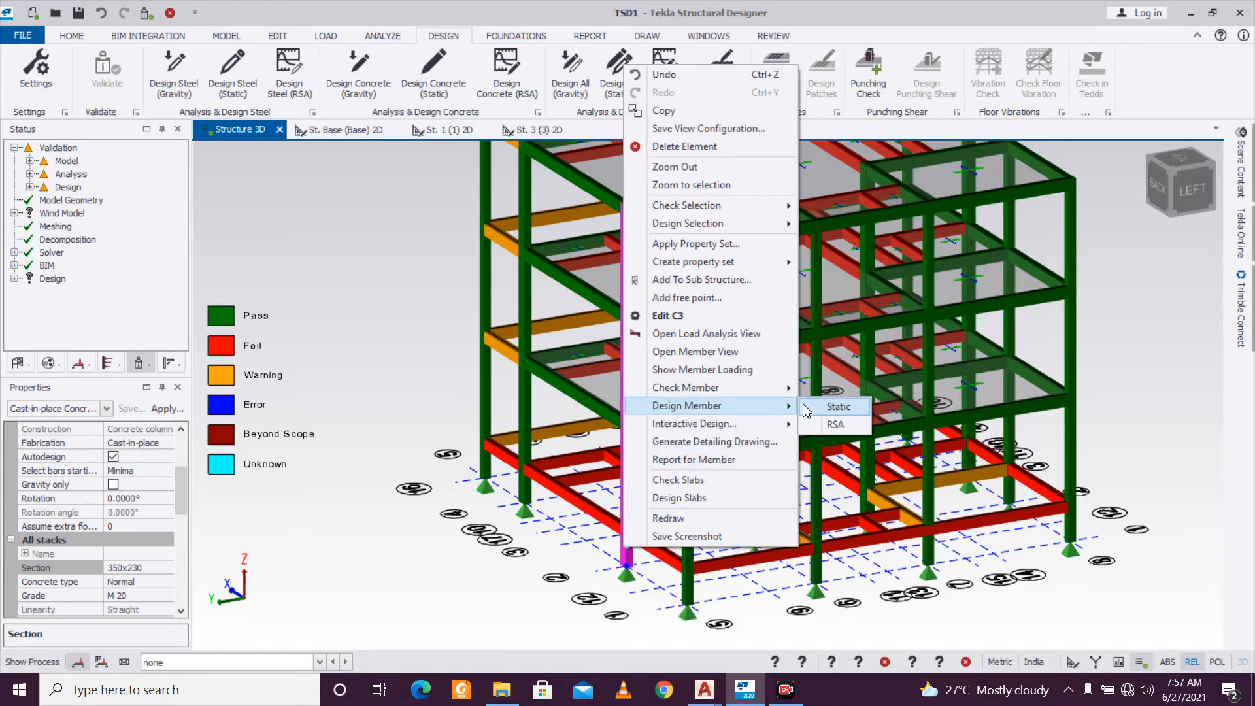
{"action": "left_click", "coordinate": [810, 407]}
{"action": "left_click", "coordinate": [887, 160]}
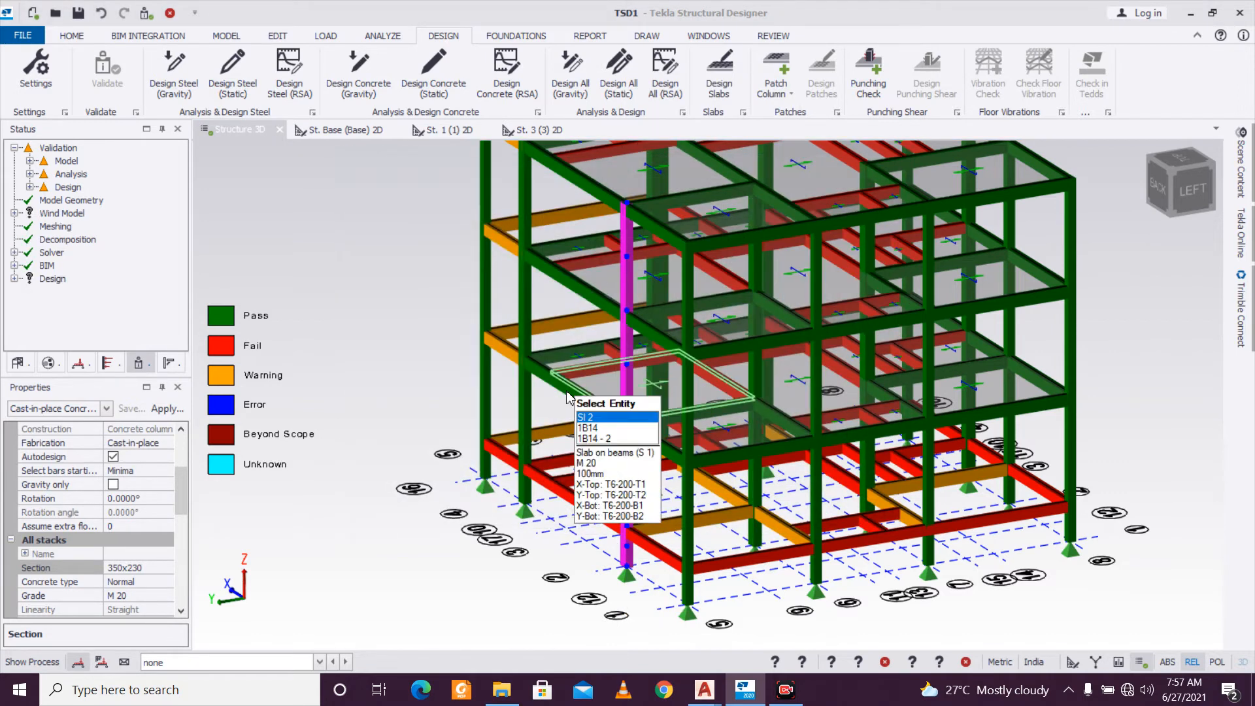
Run a static member design of column C15 and close its results.
{"action": "mouse_move", "coordinate": [520, 498]}
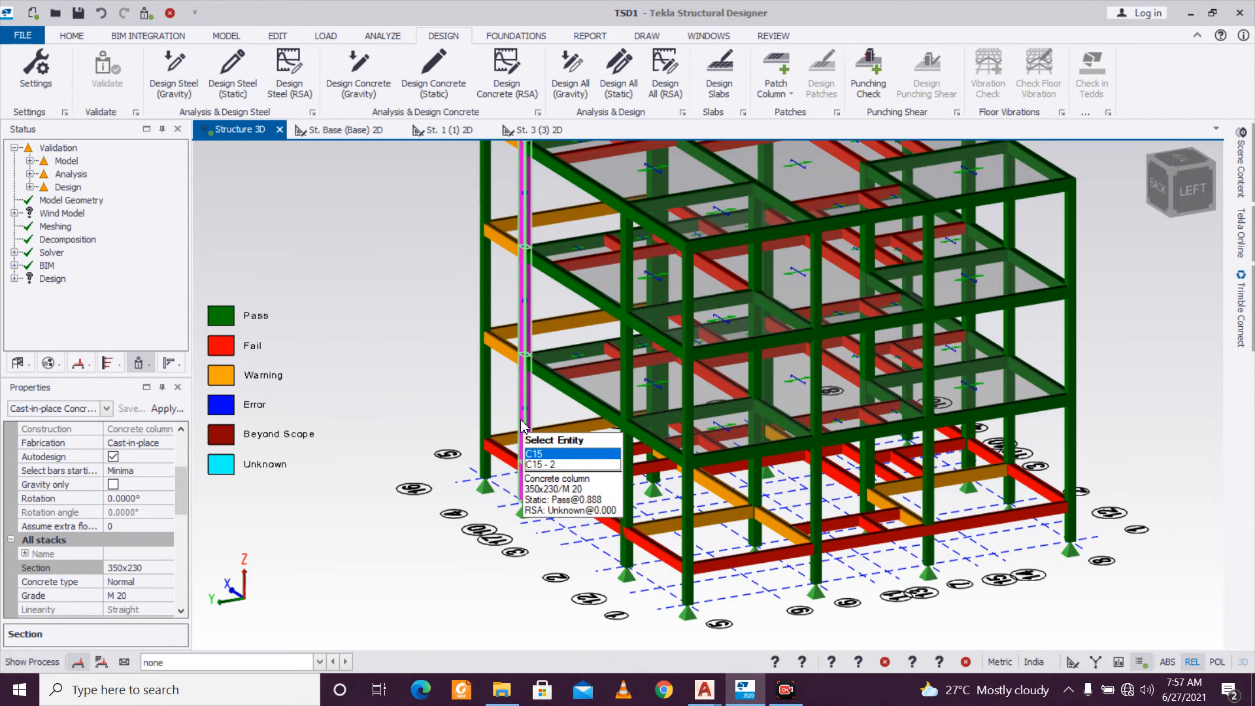
{"action": "right_click", "coordinate": [522, 425]}
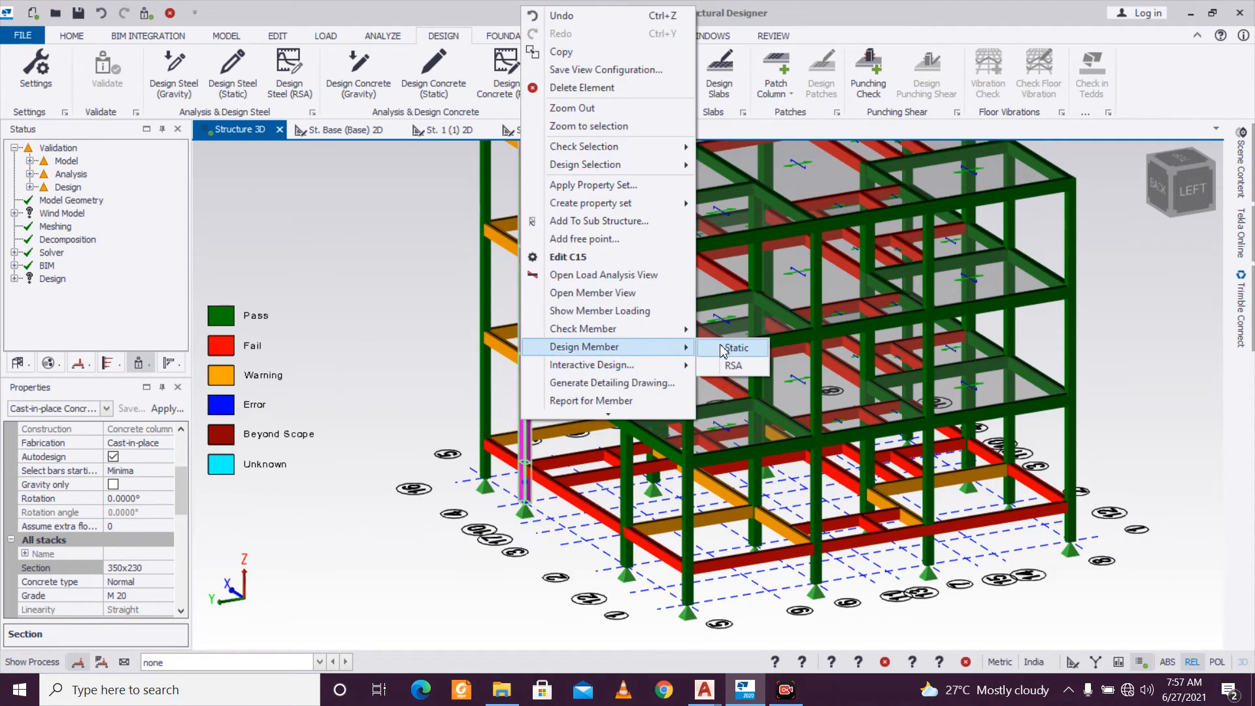
{"action": "left_click", "coordinate": [722, 351]}
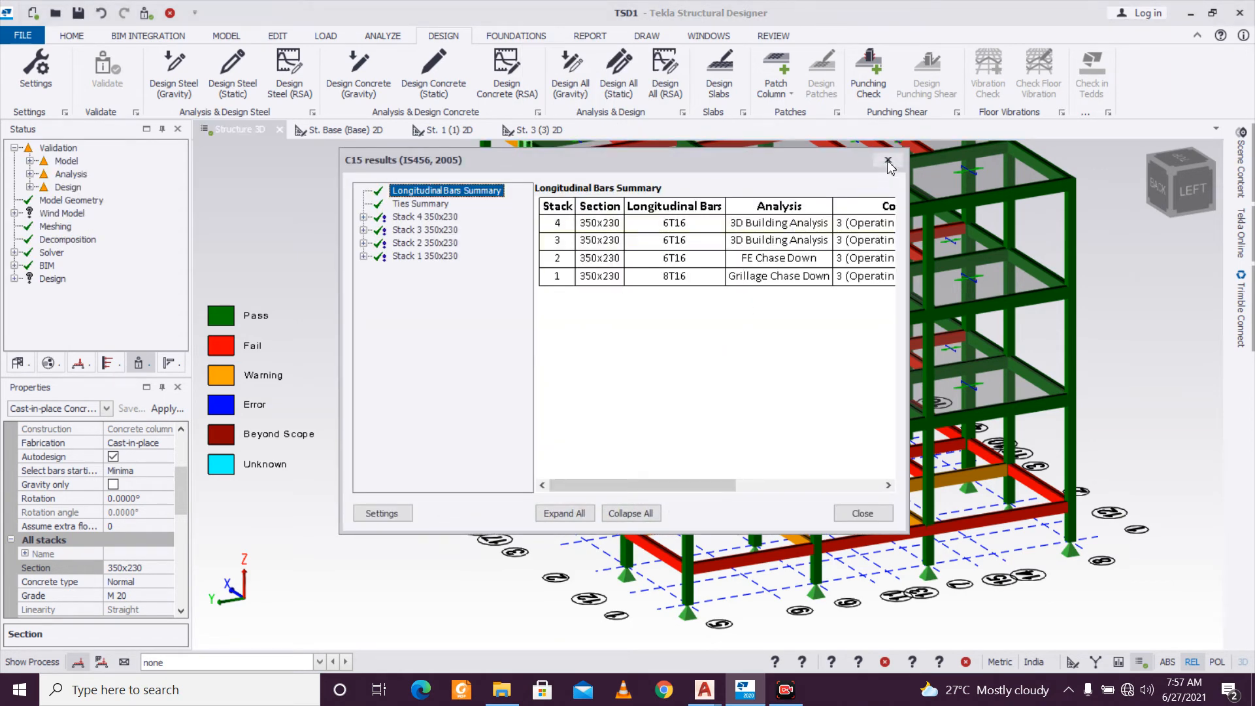
{"action": "left_click", "coordinate": [888, 160]}
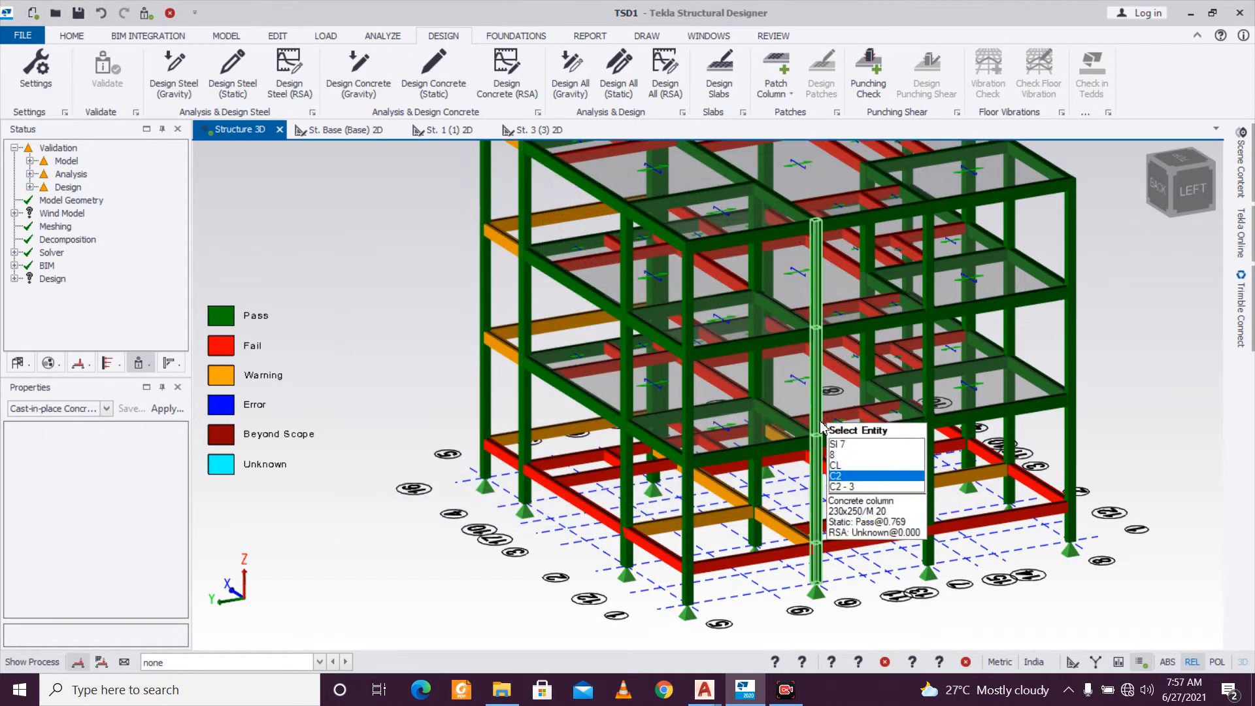
Examine the design status of the columns from all sides of the building, including C3 and C5.
{"action": "mouse_move", "coordinate": [735, 578]}
{"action": "middle_click_drag", "start_coordinate": [735, 578], "coordinate": [527, 575], "text": "shift"}
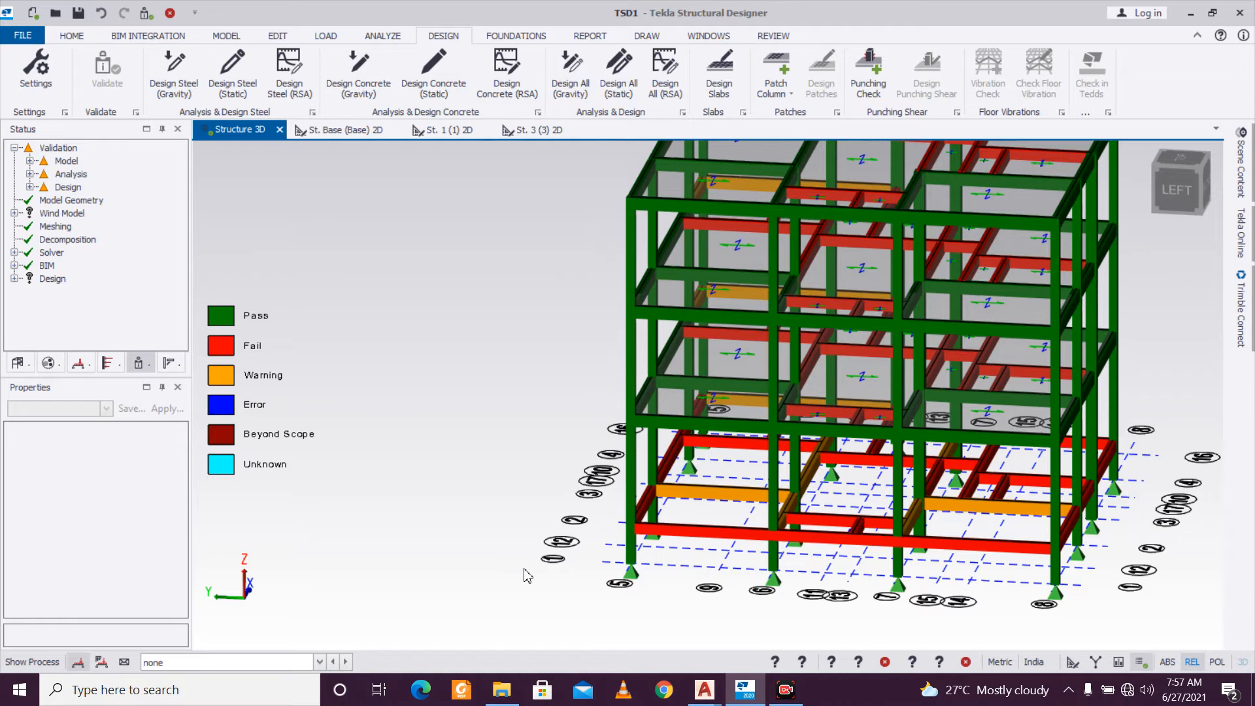
{"action": "right_click_drag", "start_coordinate": [660, 533], "coordinate": [719, 523]}
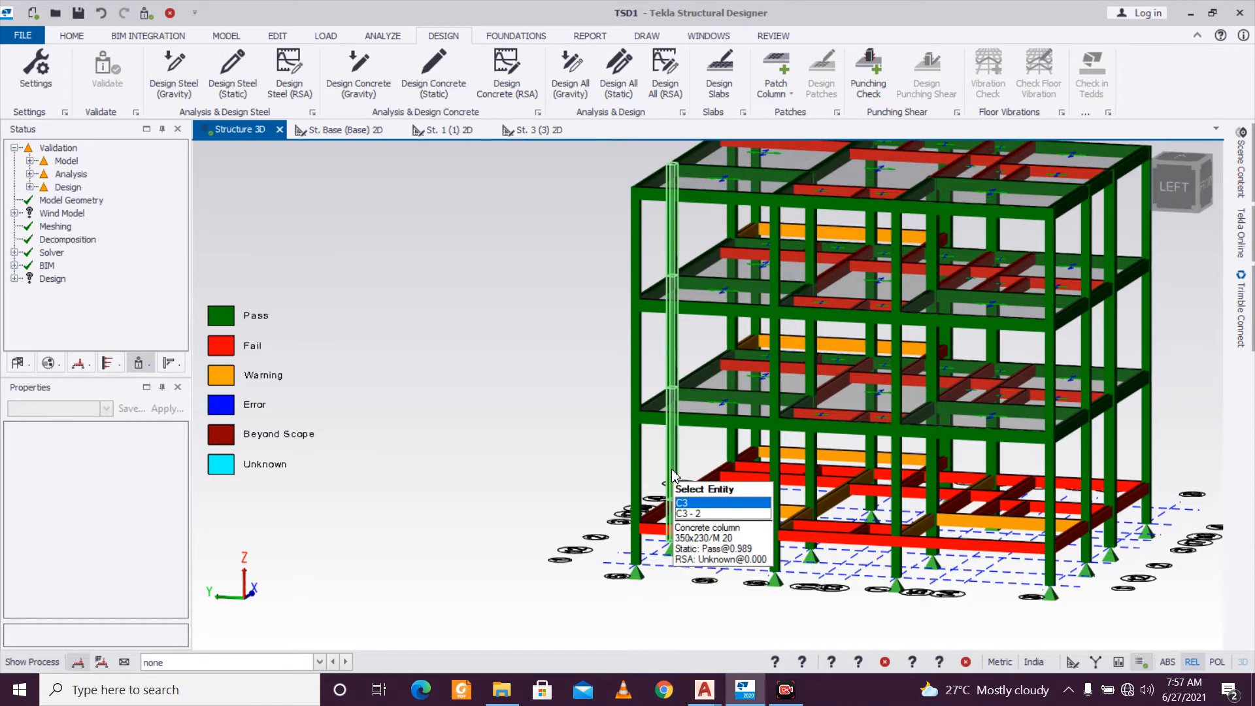
{"action": "right_click_drag", "start_coordinate": [723, 497], "coordinate": [751, 454]}
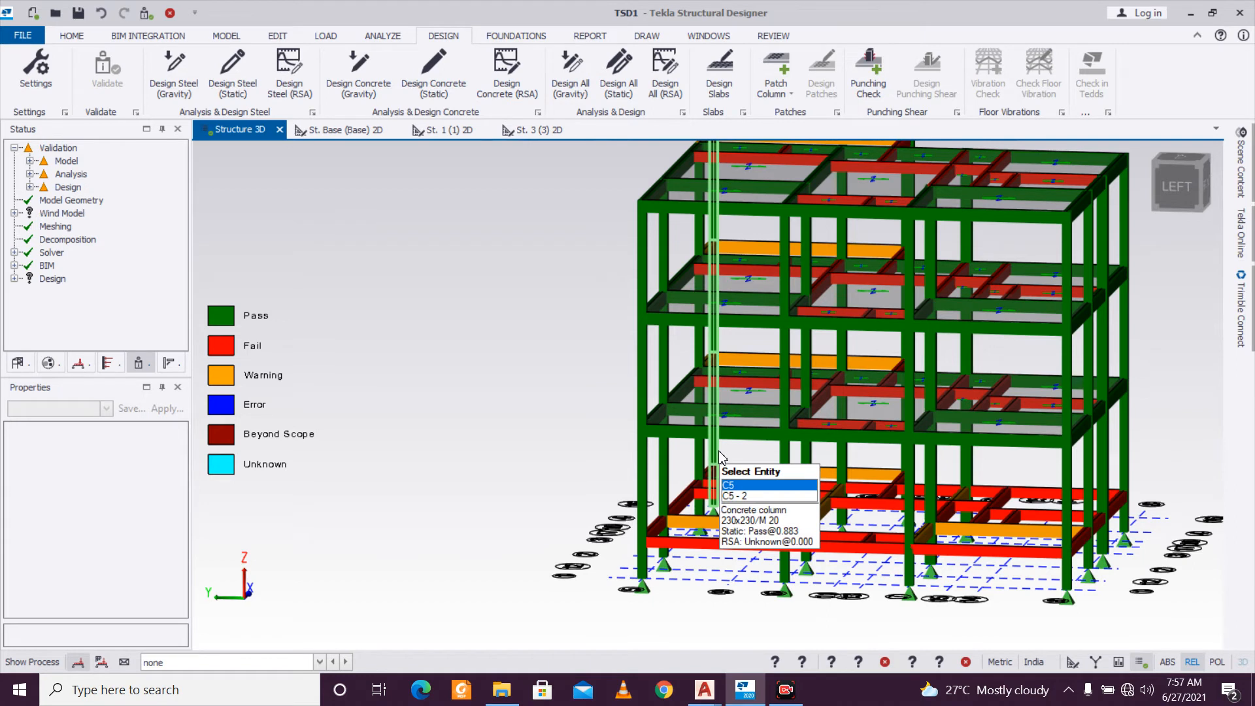
{"action": "mouse_move", "coordinate": [649, 501]}
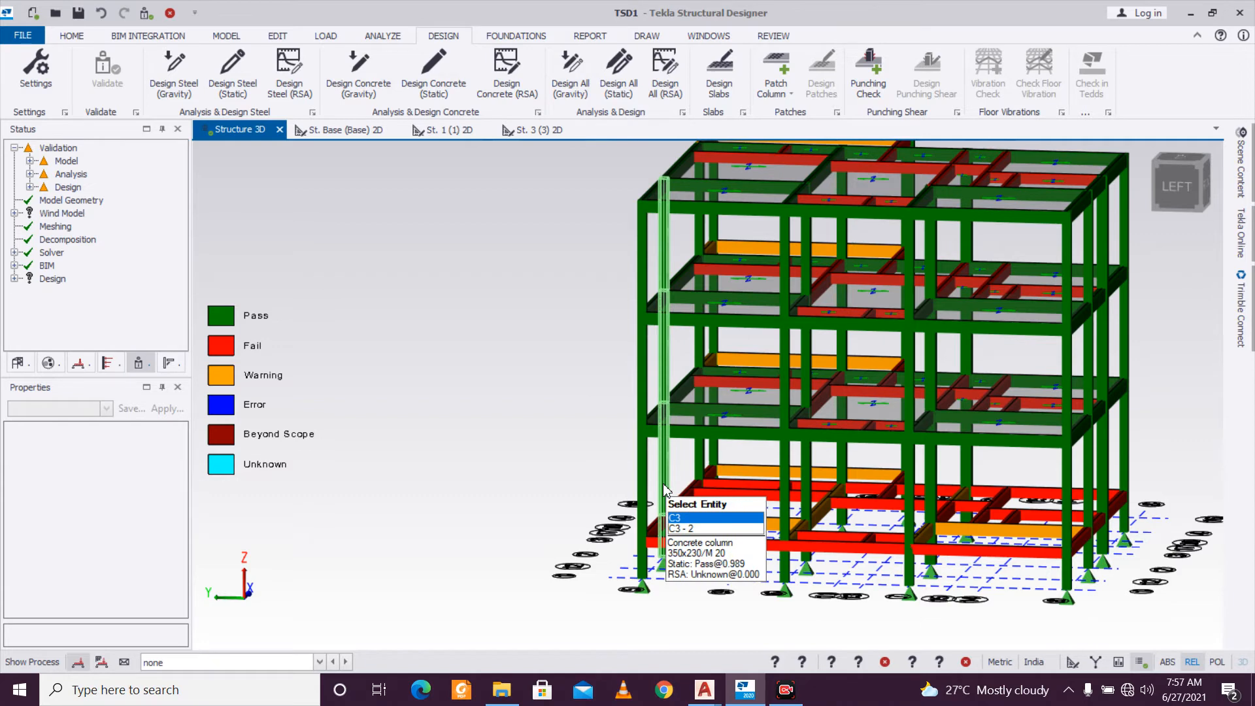
{"action": "right_click_drag", "start_coordinate": [753, 499], "coordinate": [396, 507]}
{"action": "scroll", "coordinate": [866, 483], "scroll_direction": "down", "scroll_amount": 2}
{"action": "right_click_drag", "start_coordinate": [1048, 482], "coordinate": [697, 485]}
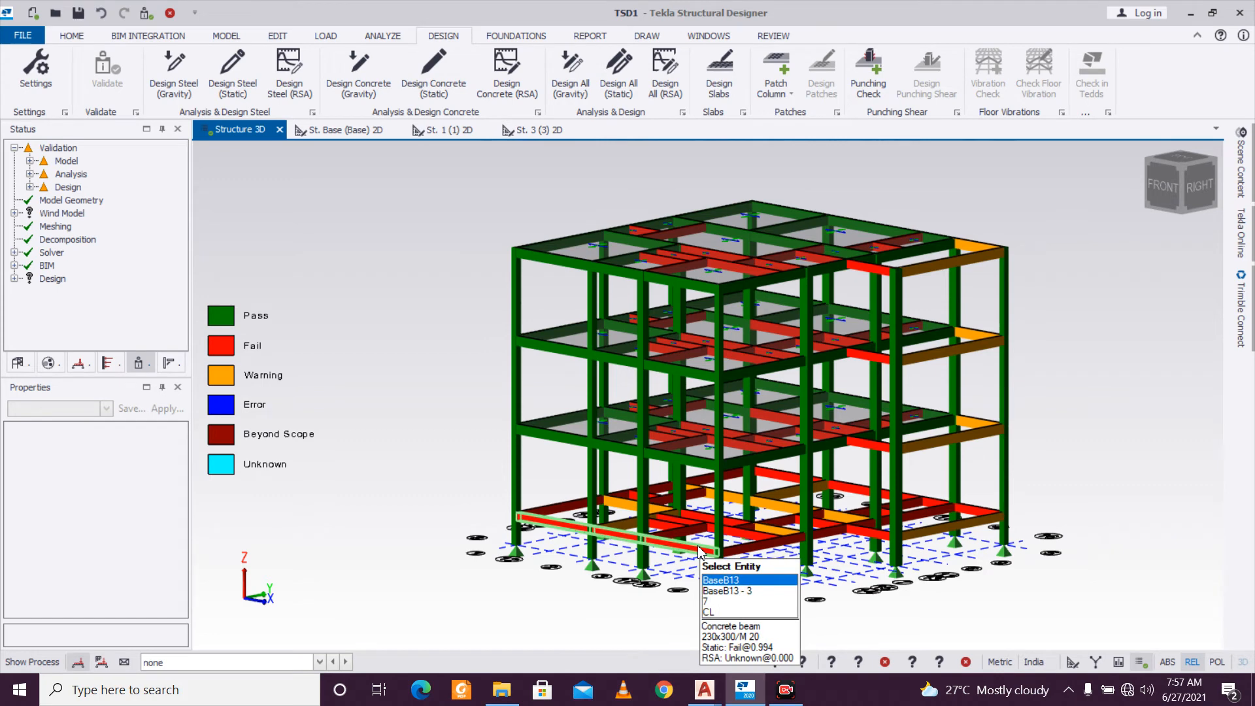
Colour the 3D structure by member design ratio.
{"action": "left_click", "coordinate": [773, 35]}
{"action": "left_click", "coordinate": [118, 72]}
{"action": "mouse_move", "coordinate": [913, 517]}
{"action": "right_click_drag", "start_coordinate": [908, 530], "coordinate": [1152, 513]}
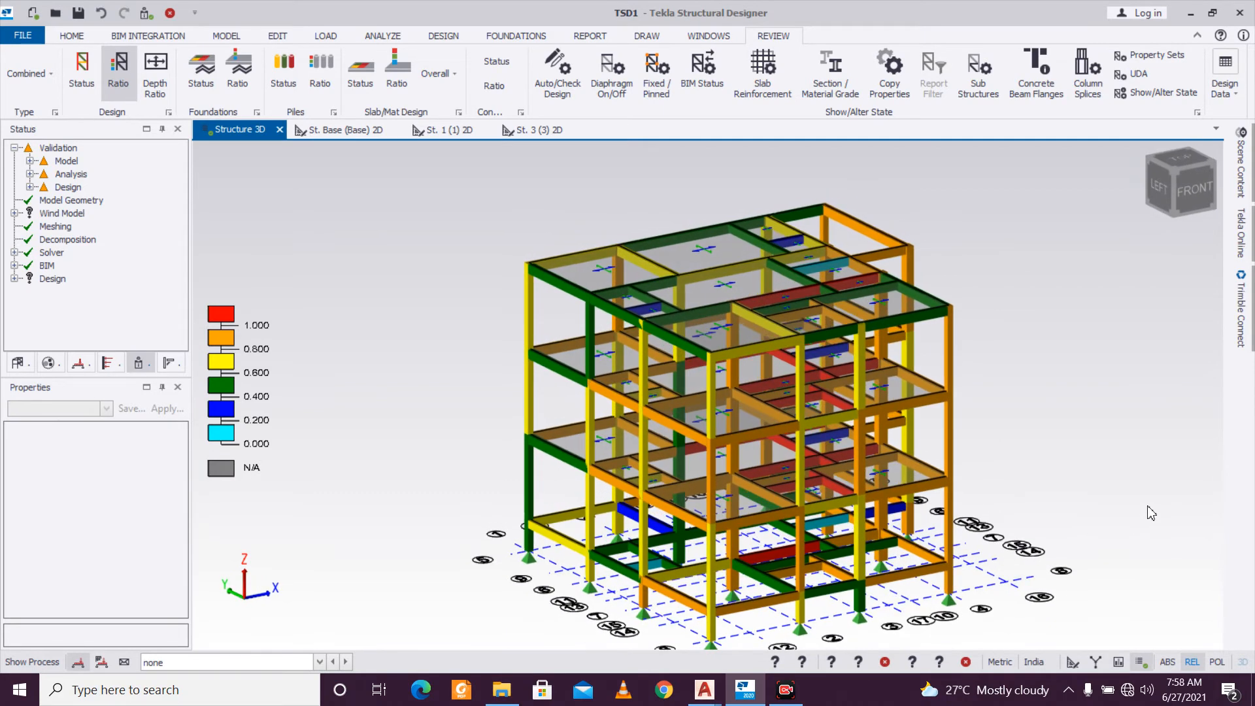
Examine the design ratios of columns and beams from several sides of the building.
{"action": "scroll", "coordinate": [1085, 654], "scroll_direction": "down", "scroll_amount": 2}
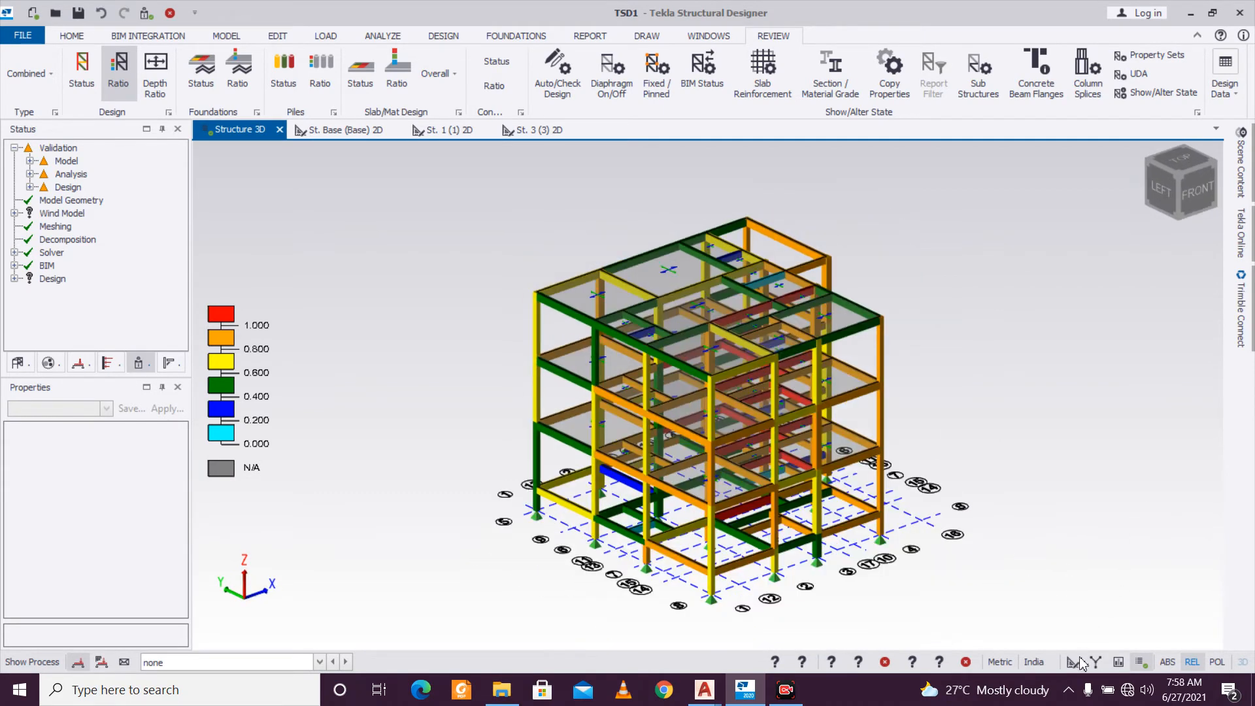
{"action": "right_click_drag", "start_coordinate": [1032, 588], "coordinate": [621, 551]}
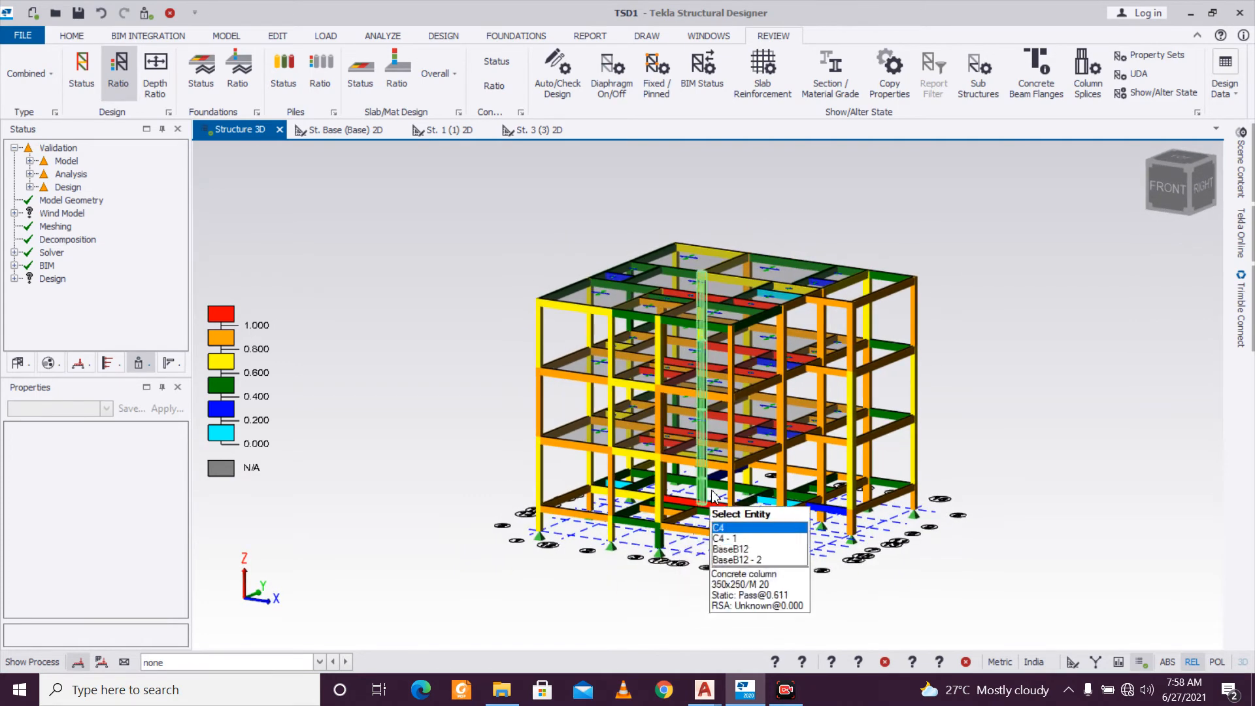
{"action": "scroll", "coordinate": [732, 470], "scroll_direction": "up", "scroll_amount": 1}
{"action": "scroll", "coordinate": [732, 469], "scroll_direction": "down", "scroll_amount": 1}
{"action": "right_click_drag", "start_coordinate": [875, 512], "coordinate": [828, 531]}
{"action": "scroll", "coordinate": [829, 505], "scroll_direction": "down", "scroll_amount": 1}
{"action": "scroll", "coordinate": [828, 505], "scroll_direction": "up", "scroll_amount": 1}
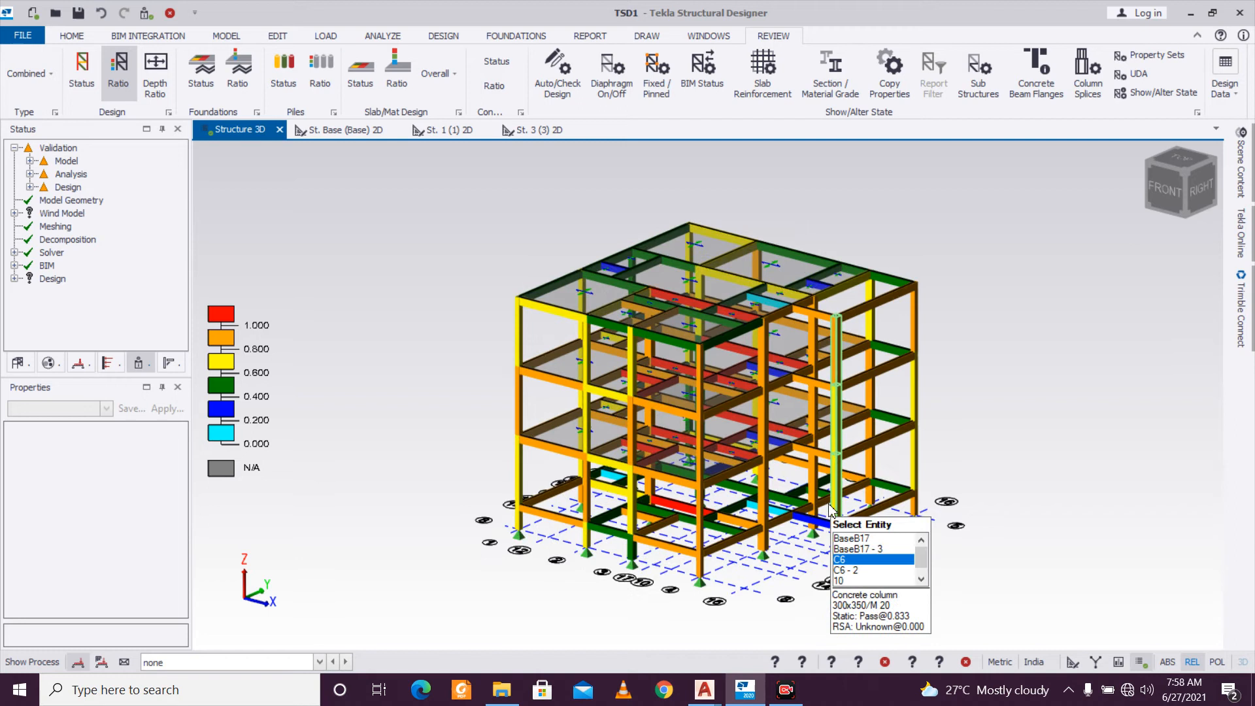
{"action": "scroll", "coordinate": [755, 592], "scroll_direction": "up", "scroll_amount": 1}
{"action": "scroll", "coordinate": [755, 593], "scroll_direction": "up", "scroll_amount": 1}
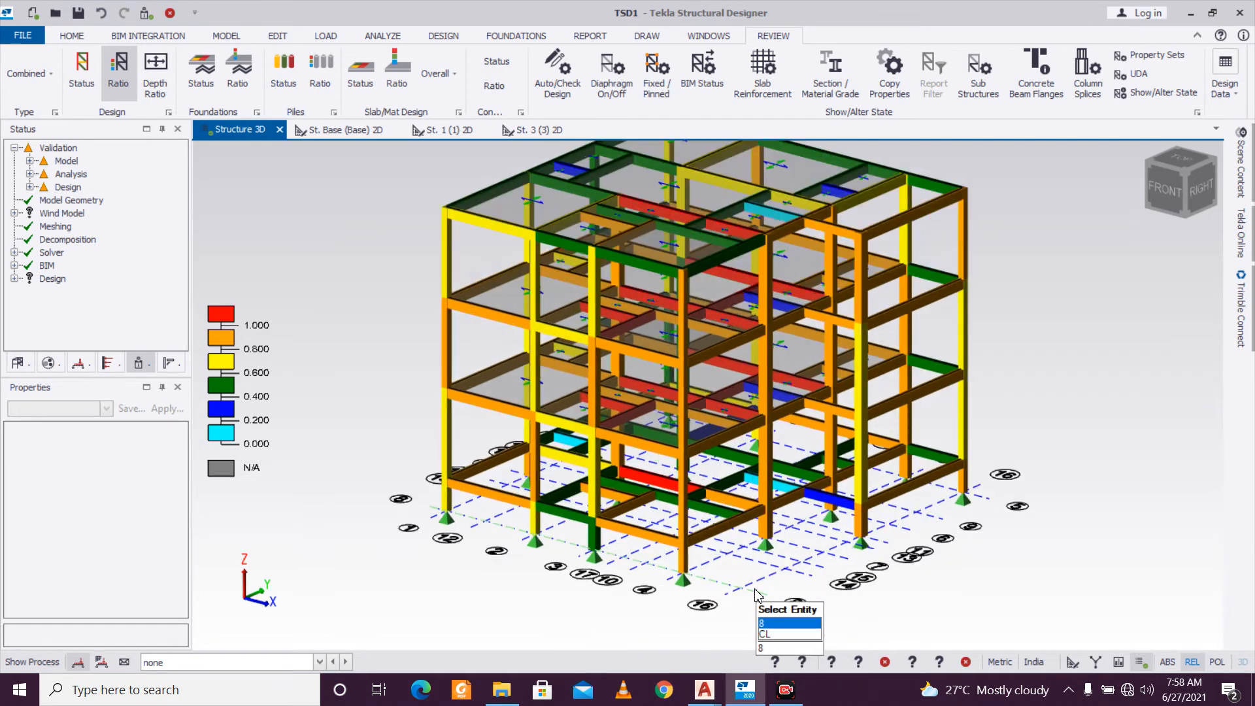
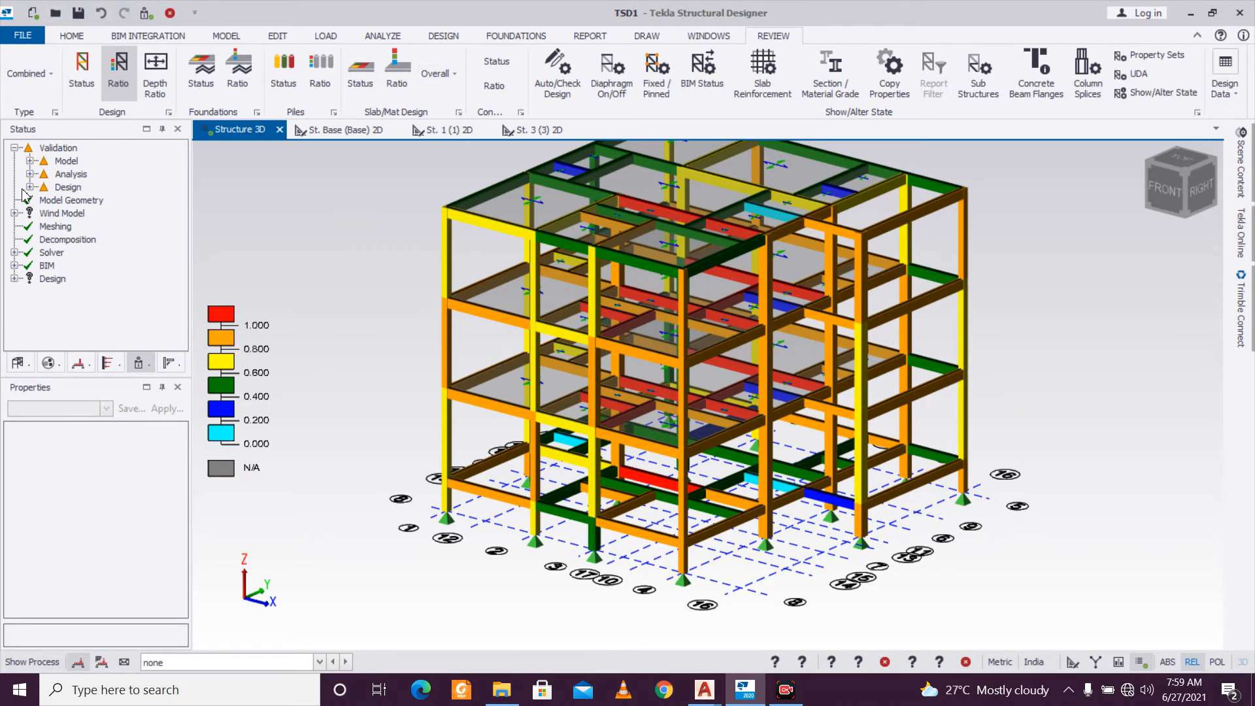
Create isolated pad bases under all the building's columns at once.
{"action": "left_click", "coordinate": [515, 36]}
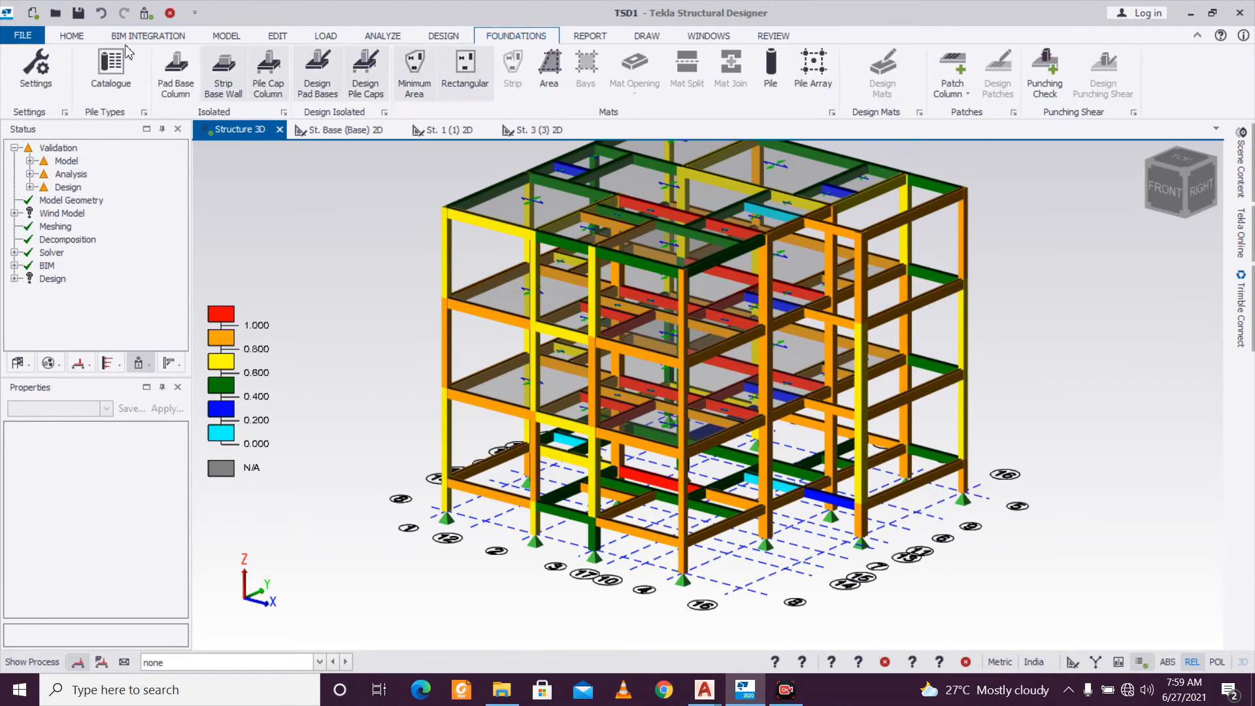
{"action": "left_click", "coordinate": [175, 72]}
{"action": "scroll", "coordinate": [447, 295], "scroll_direction": "down", "scroll_amount": 3}
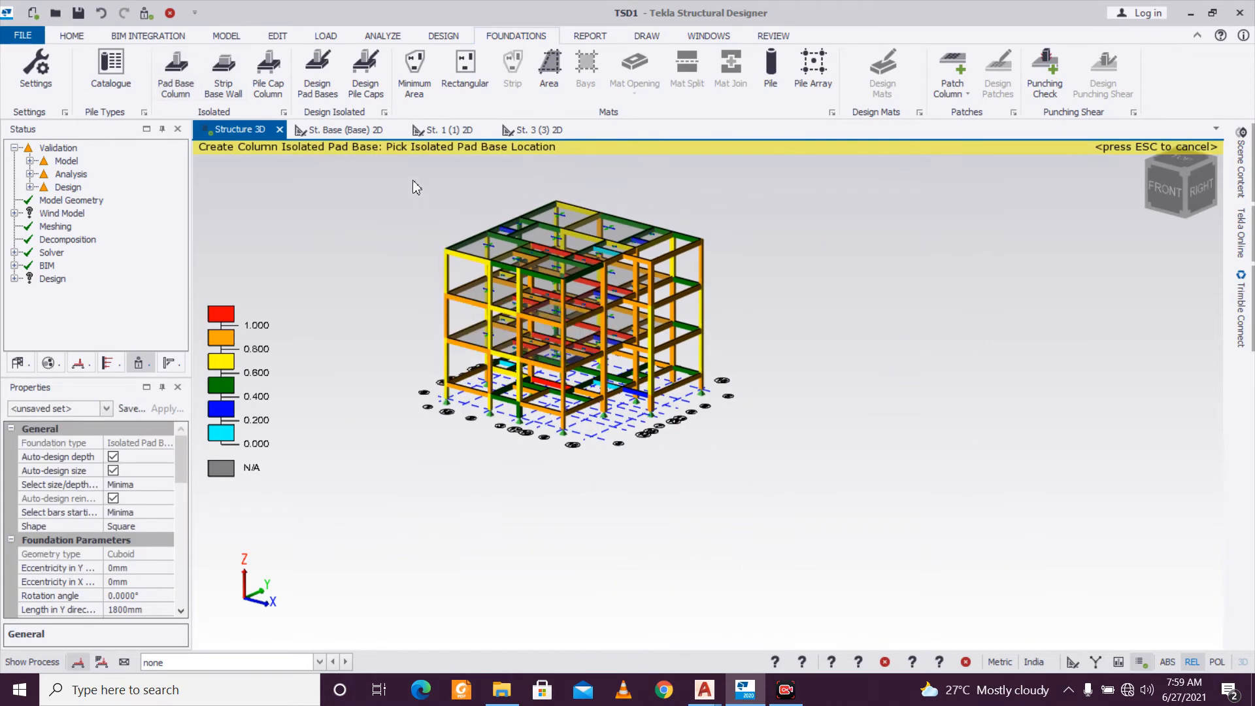
{"action": "left_click_drag", "start_coordinate": [396, 164], "coordinate": [993, 632]}
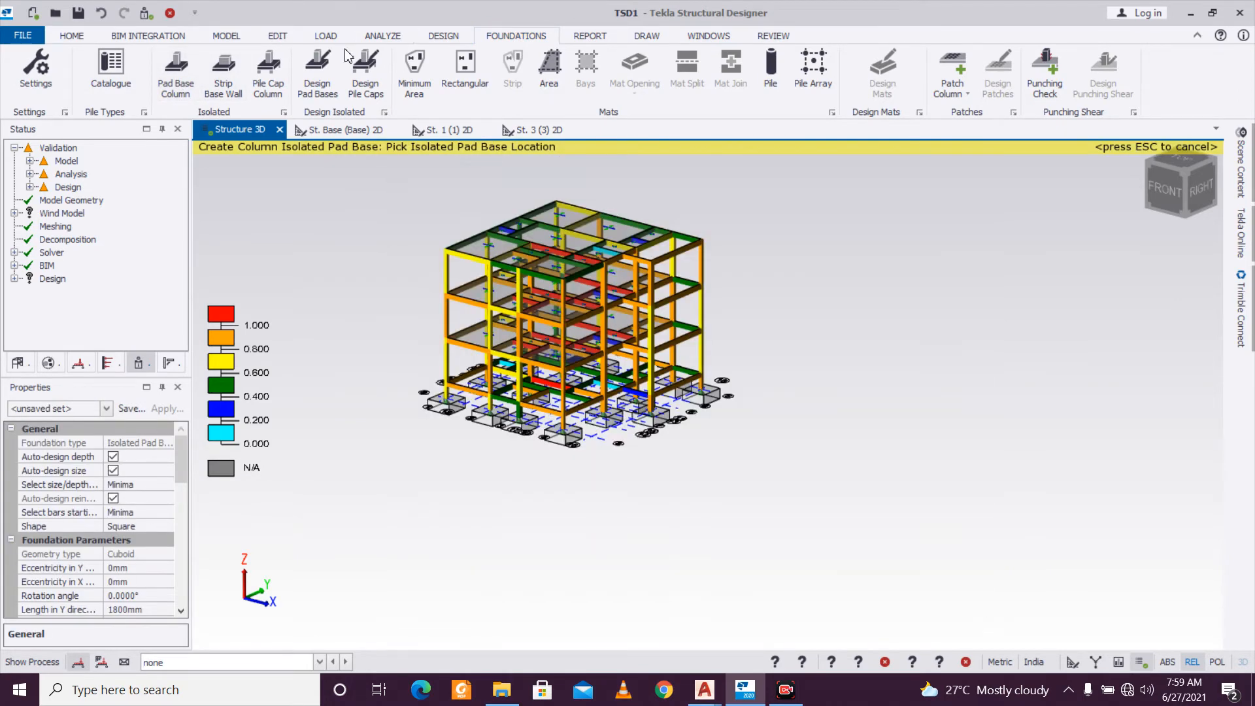
Run the design of all isolated pad bases.
{"action": "left_click", "coordinate": [317, 75]}
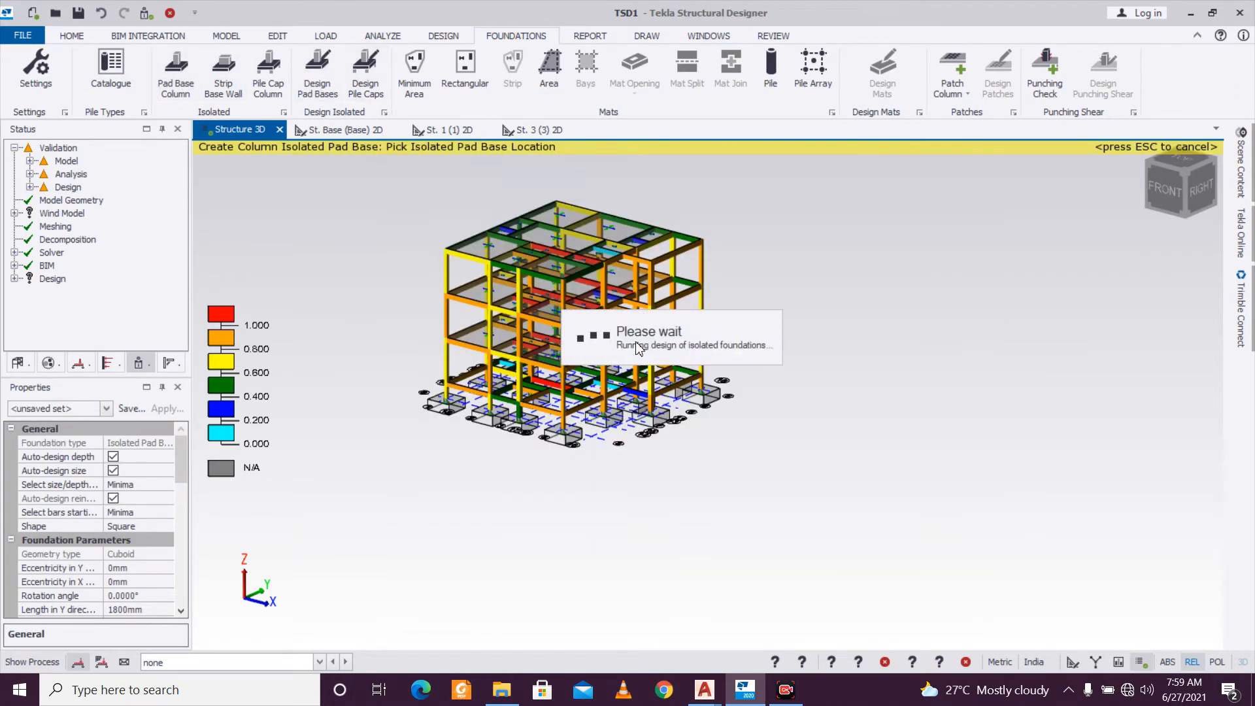
{"action": "scroll", "coordinate": [635, 448], "scroll_direction": "up", "scroll_amount": 3}
{"action": "right_click_drag", "start_coordinate": [630, 447], "coordinate": [566, 457]}
Examine the sizes and design status of the isolated pad bases, including PB 10 and PB 9.
{"action": "mouse_move", "coordinate": [580, 406]}
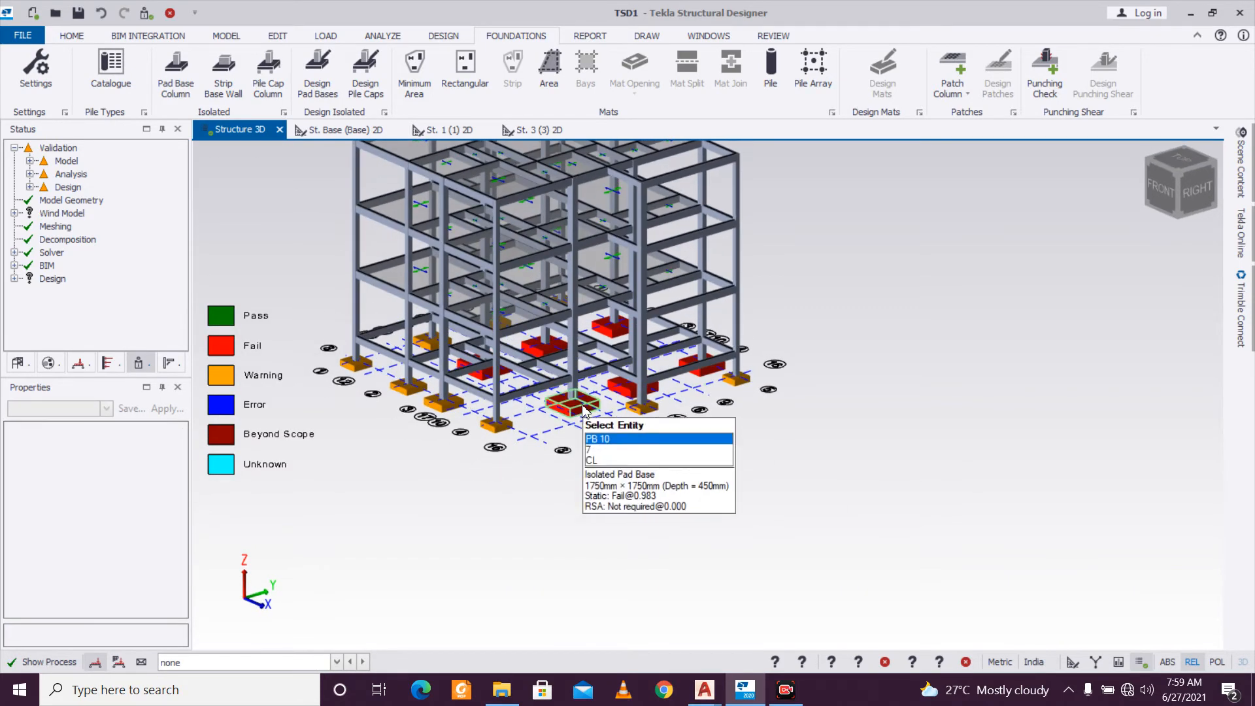
{"action": "scroll", "coordinate": [583, 410], "scroll_direction": "up", "scroll_amount": 2}
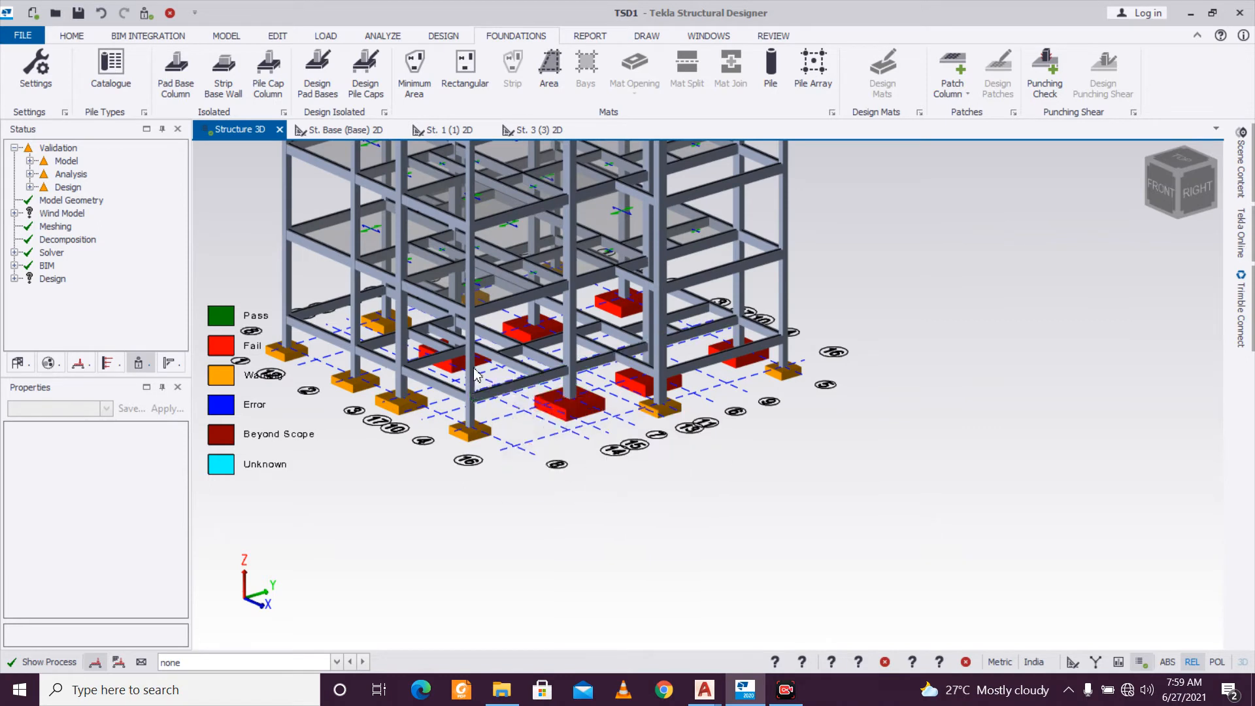
{"action": "mouse_move", "coordinate": [459, 366]}
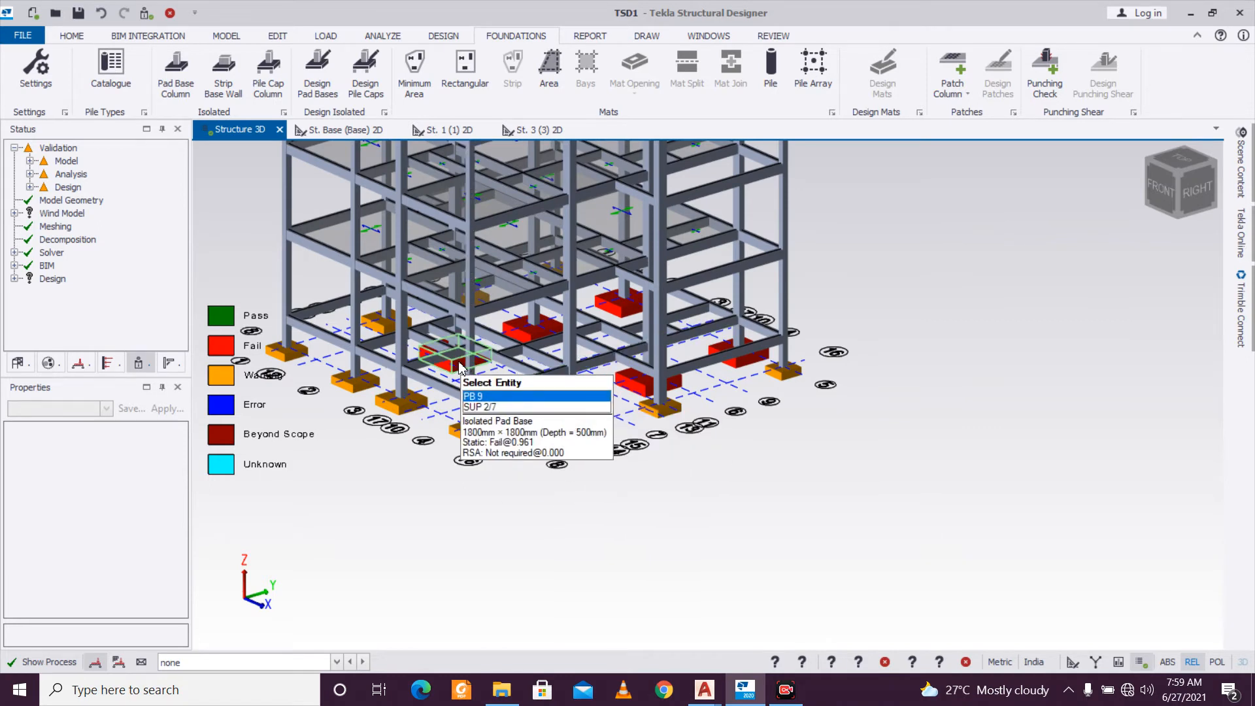
{"action": "mouse_move", "coordinate": [626, 319]}
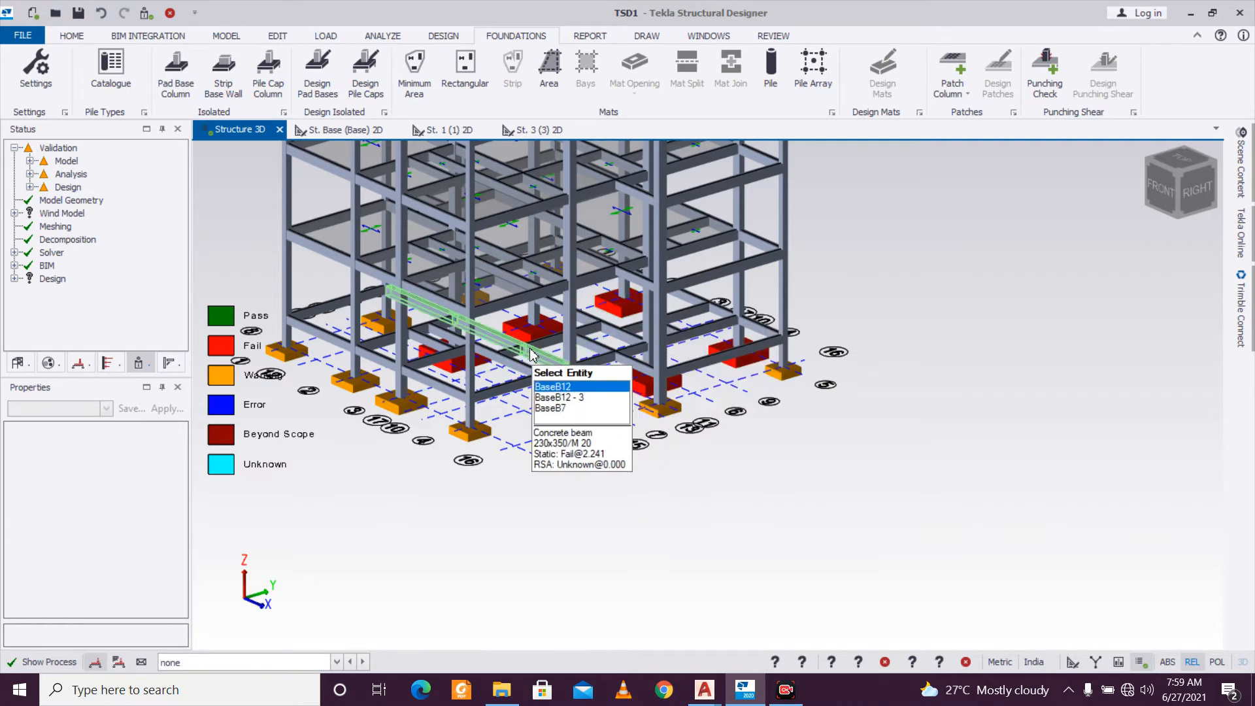
{"action": "mouse_move", "coordinate": [351, 392]}
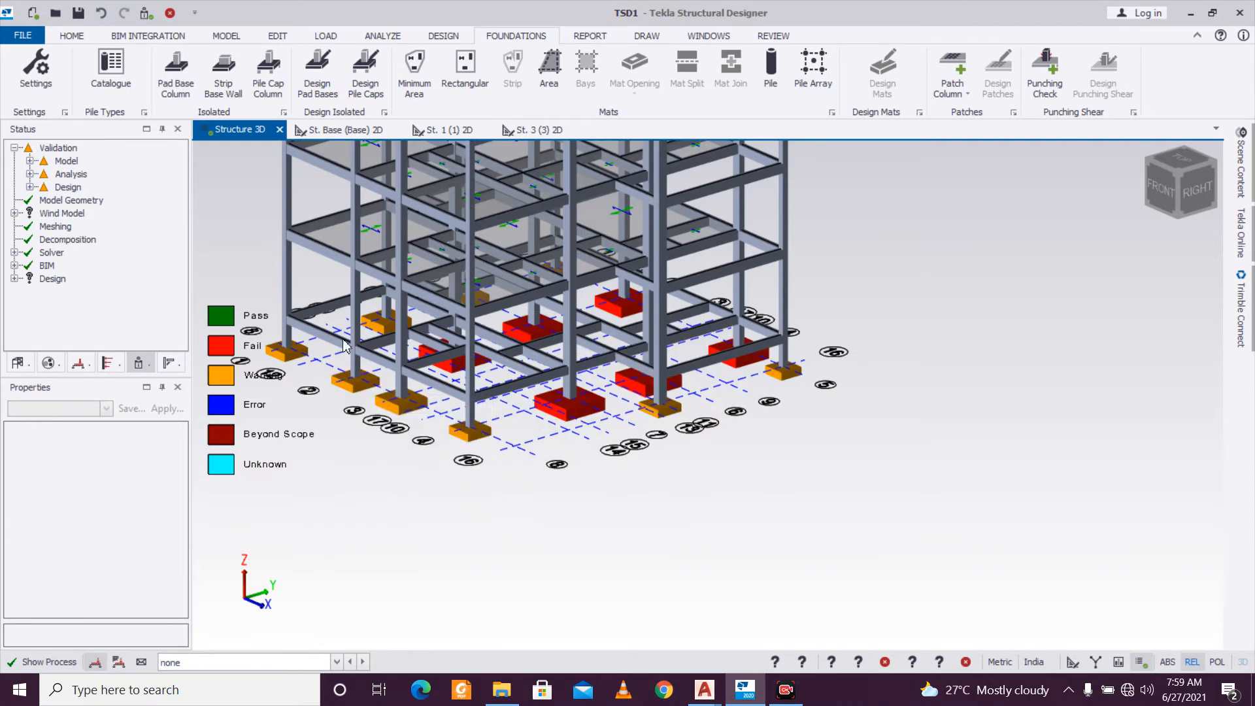
{"action": "scroll", "coordinate": [353, 331], "scroll_direction": "down", "scroll_amount": 1}
{"action": "right_click_drag", "start_coordinate": [372, 382], "coordinate": [968, 415]}
{"action": "scroll", "coordinate": [968, 415], "scroll_direction": "down", "scroll_amount": 1}
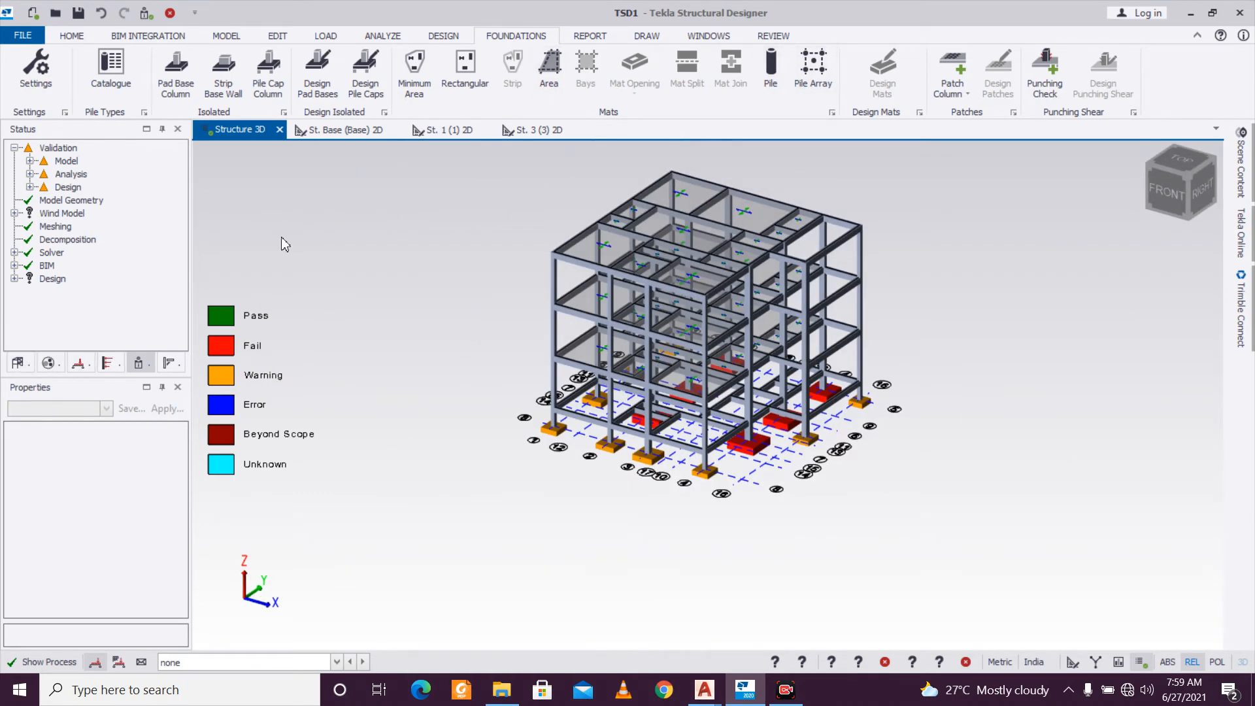
Open the 2D view of level St. B1 (B1) and start a Foundation Layout drawing export.
{"action": "left_click", "coordinate": [18, 363]}
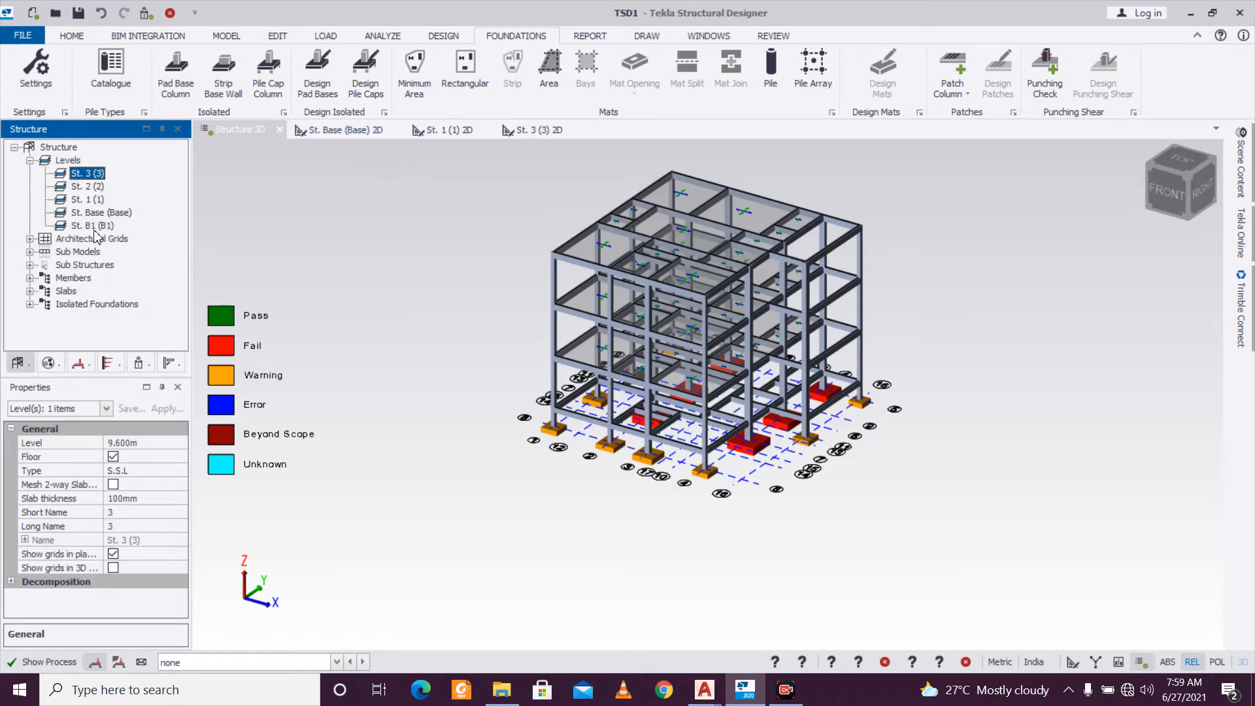
{"action": "left_click", "coordinate": [91, 226]}
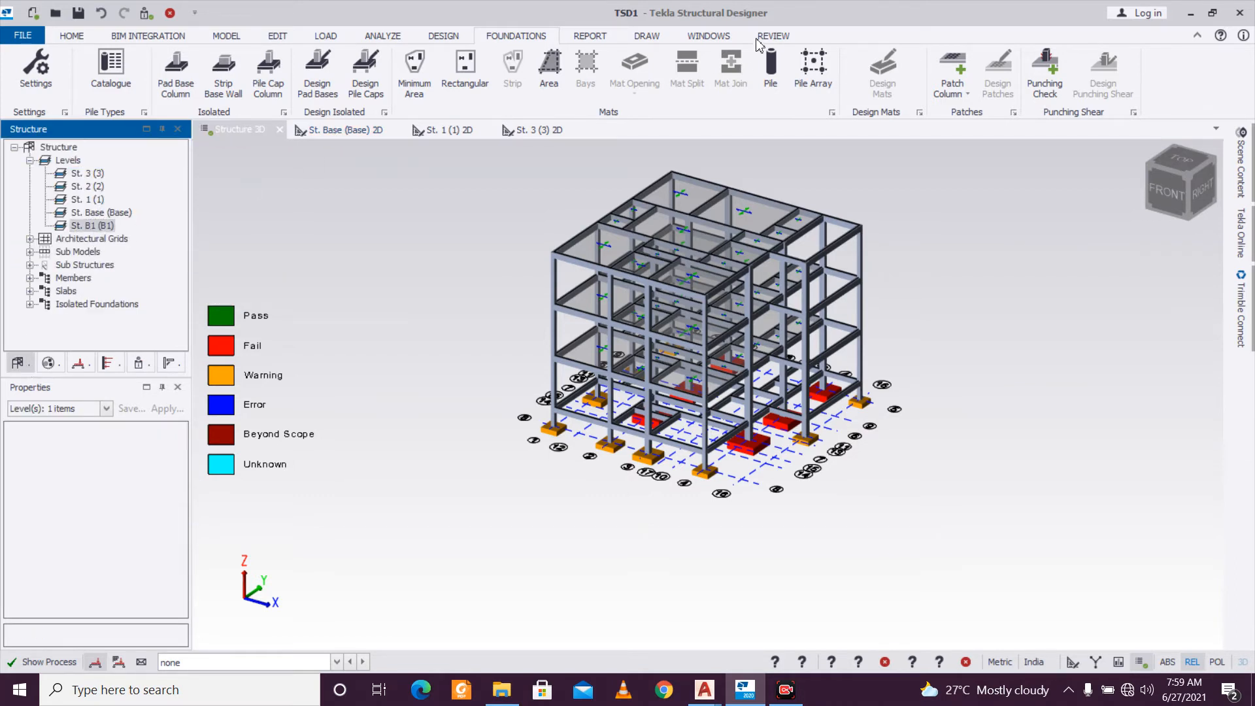
{"action": "left_click", "coordinate": [647, 36]}
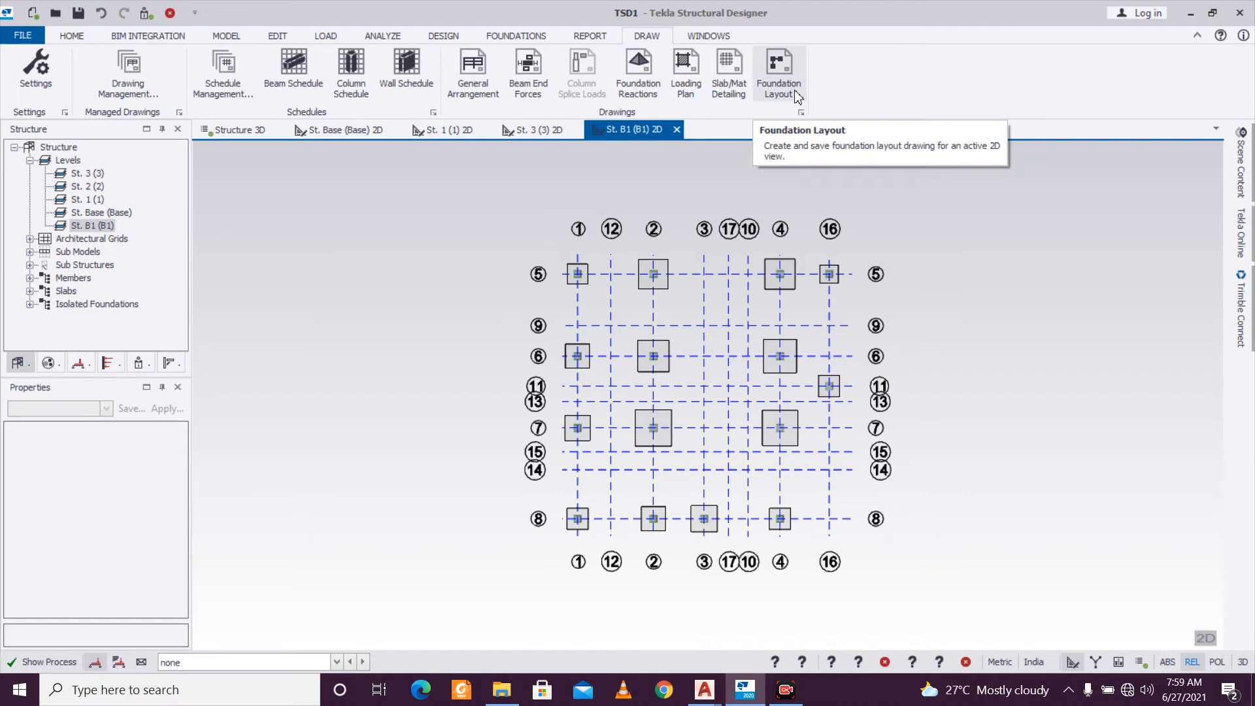
{"action": "left_click", "coordinate": [779, 78]}
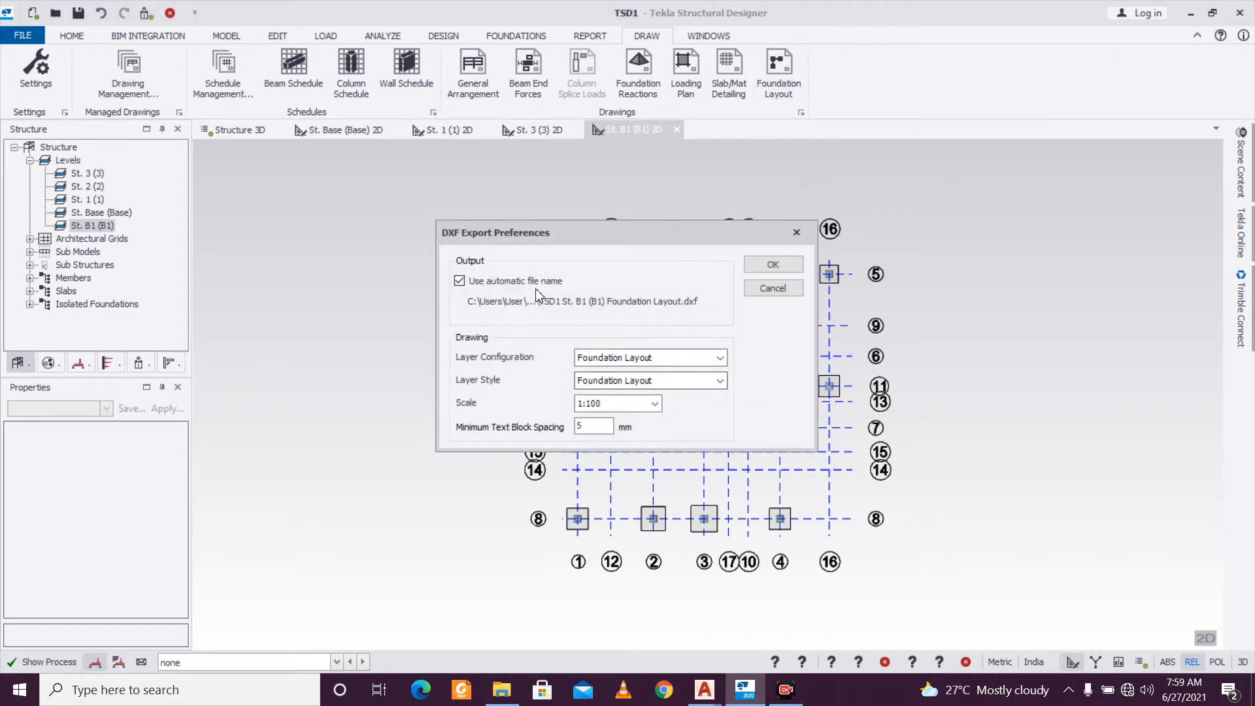
Turn off the automatic file name and browse from the Desktop to the Running folder for the DXF output.
{"action": "left_click", "coordinate": [460, 282]}
{"action": "left_click", "coordinate": [717, 302]}
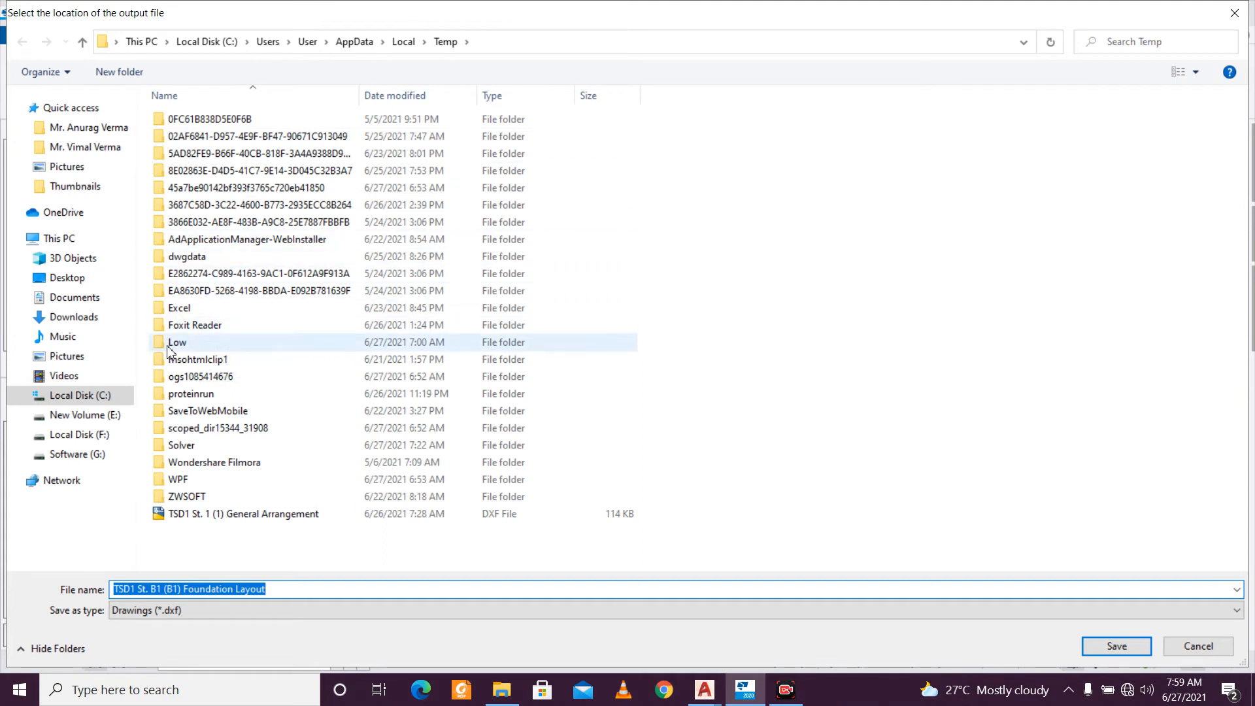
{"action": "left_click", "coordinate": [107, 281]}
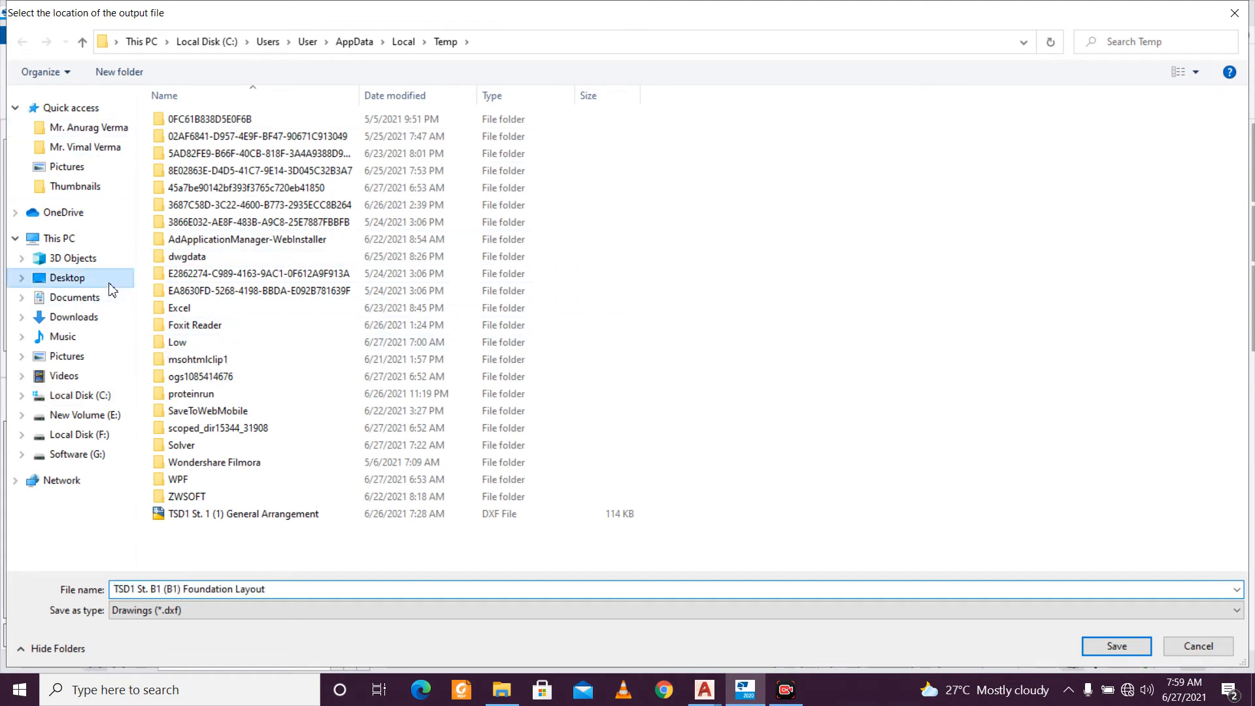
{"action": "left_click", "coordinate": [558, 187]}
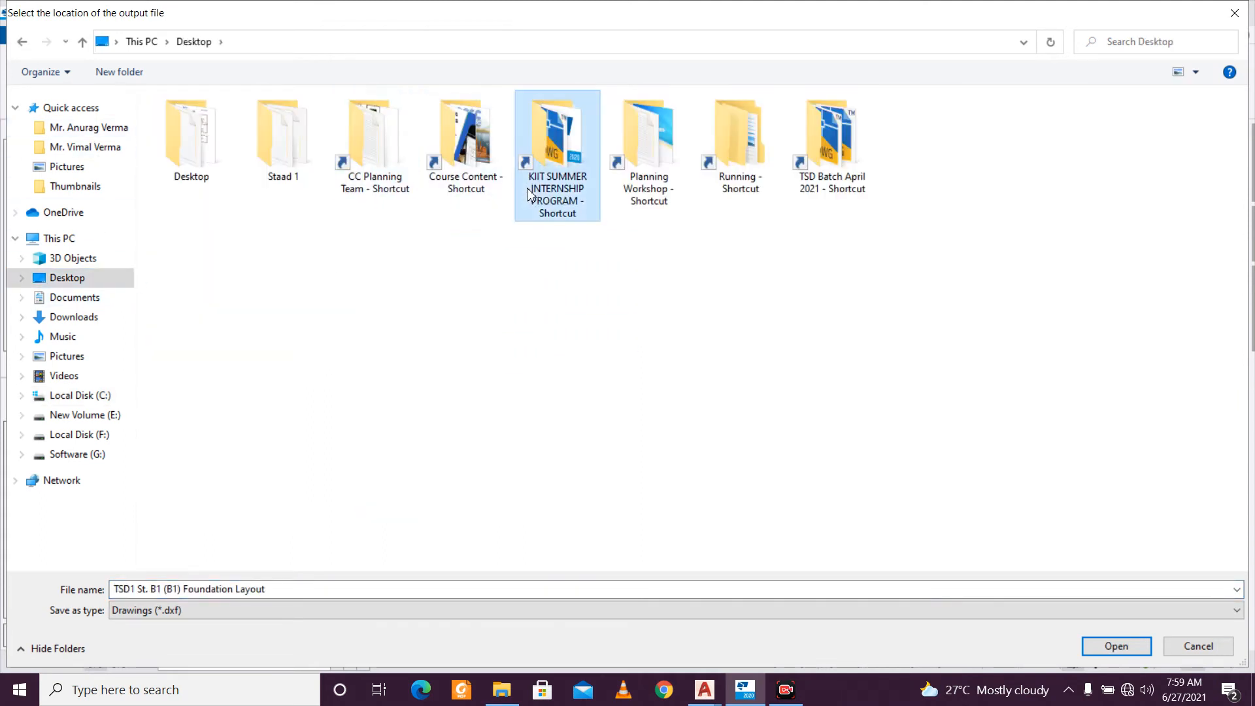
{"action": "double_click", "coordinate": [738, 151]}
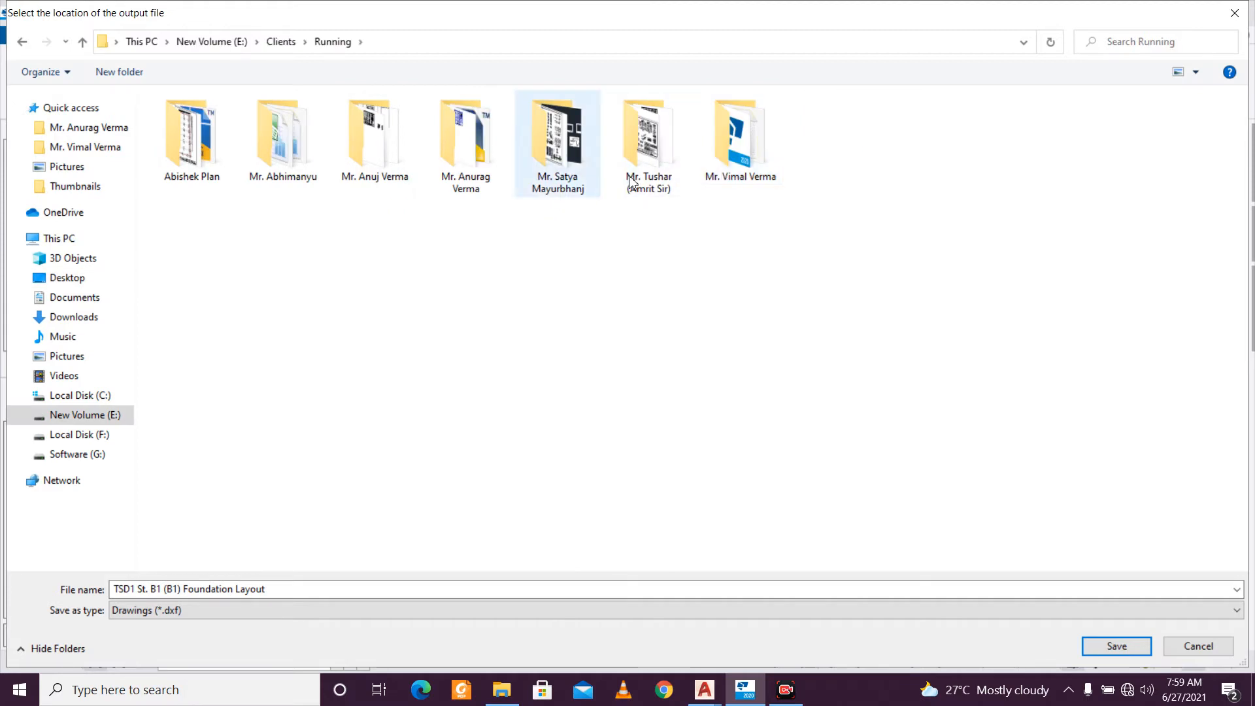
Export the St. B1 (B1) foundation layout as "TSD1 St. B1 (B1) Foundation Layout" DXF into the client's folder under Running.
{"action": "double_click", "coordinate": [464, 166]}
{"action": "left_click", "coordinate": [283, 590]}
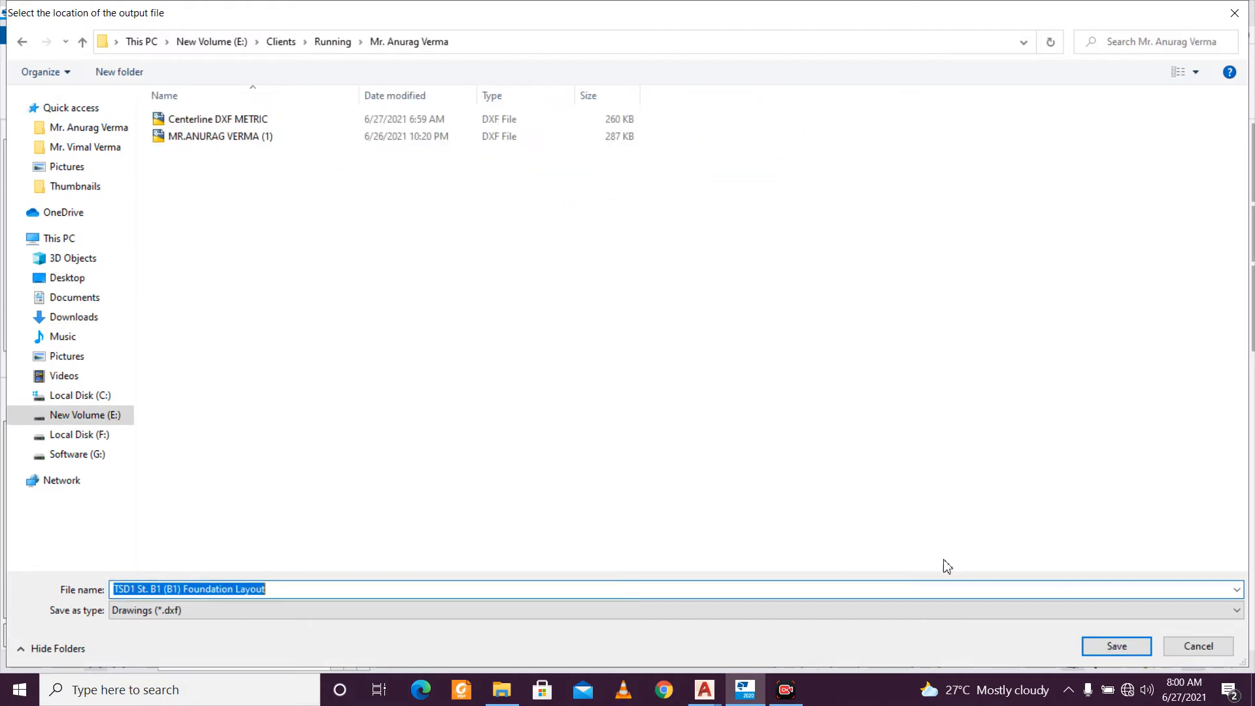
{"action": "left_click", "coordinate": [1105, 638]}
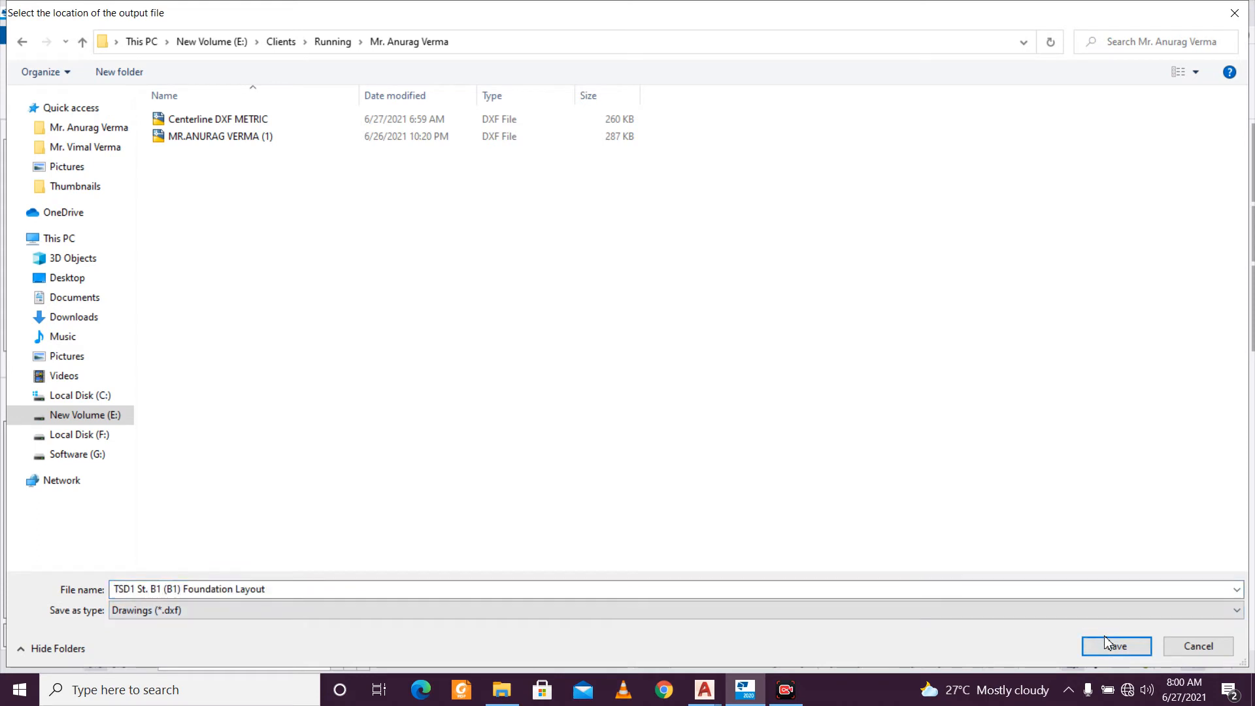
{"action": "left_click", "coordinate": [1117, 641]}
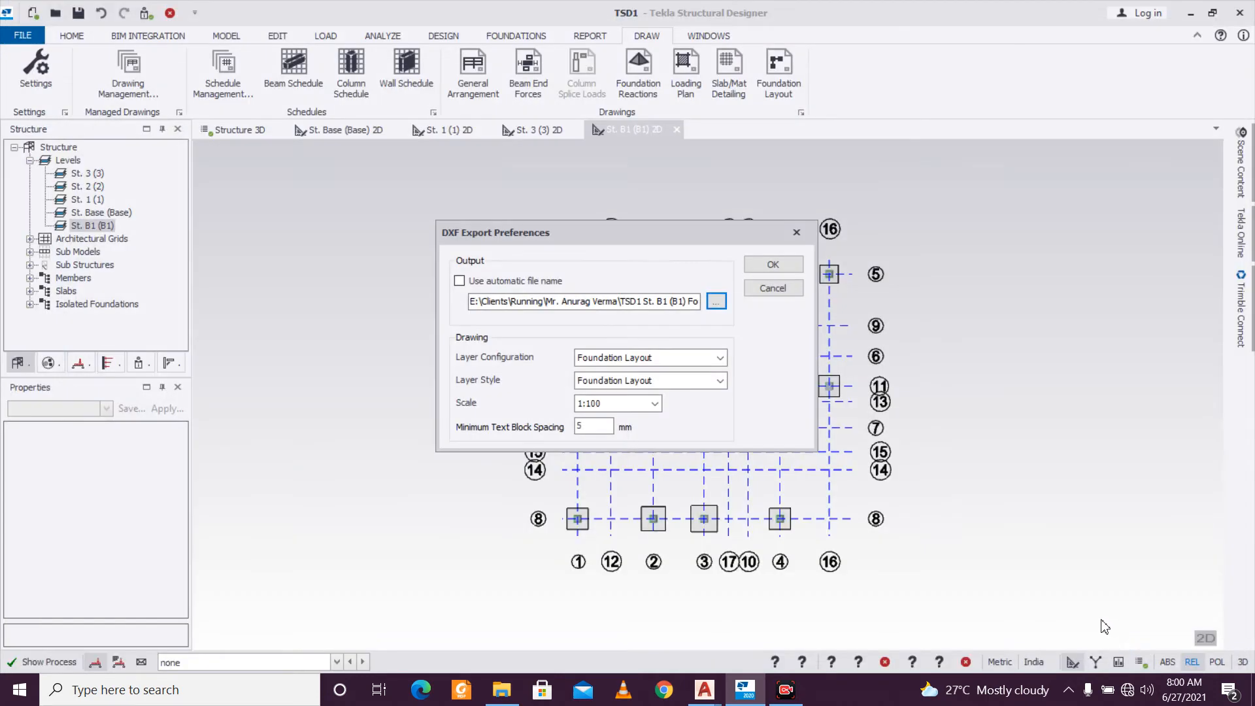
{"action": "left_click", "coordinate": [789, 268]}
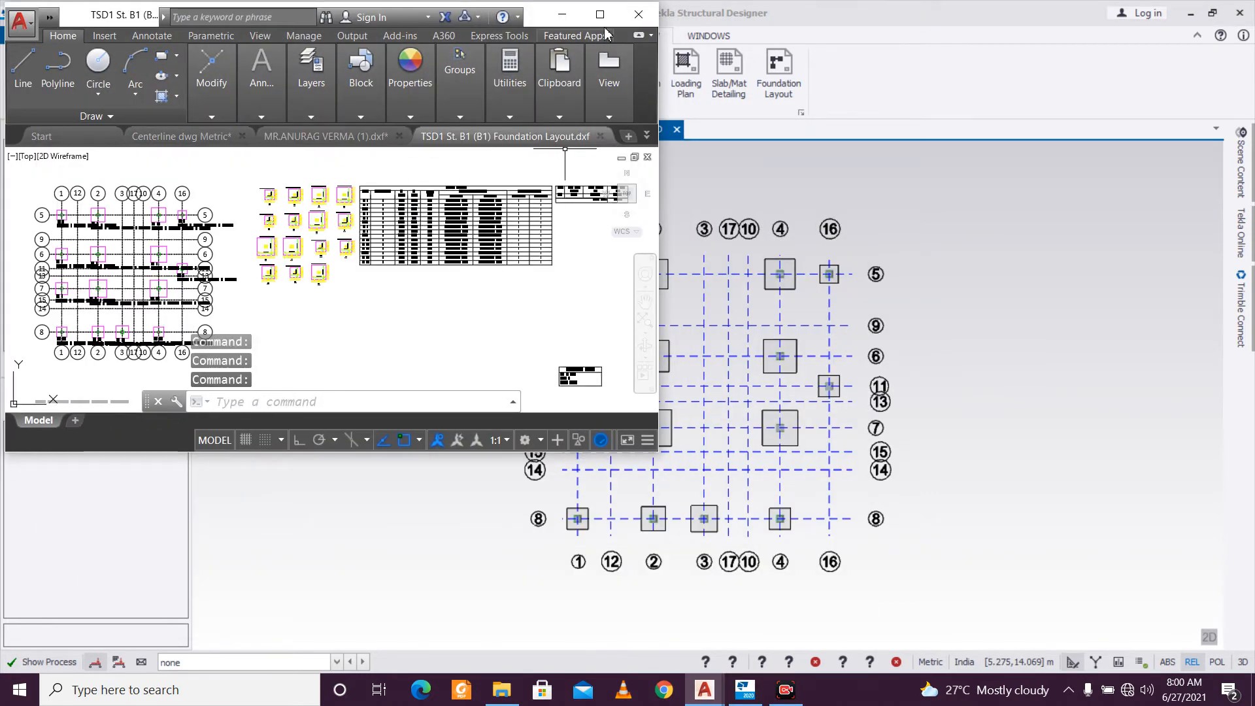
{"action": "left_click", "coordinate": [561, 16]}
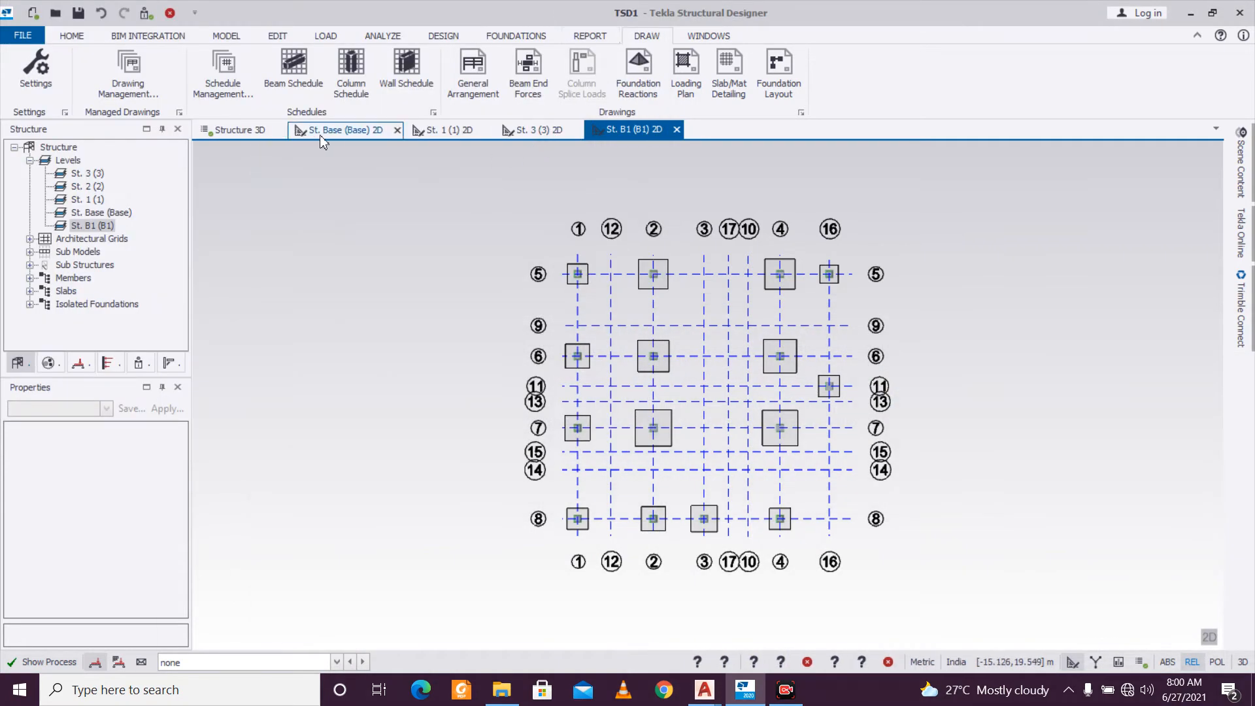
Export the St. Base (Base) general arrangement as DXF into the same client's folder under Running, with automatic file naming off.
{"action": "left_click", "coordinate": [336, 131]}
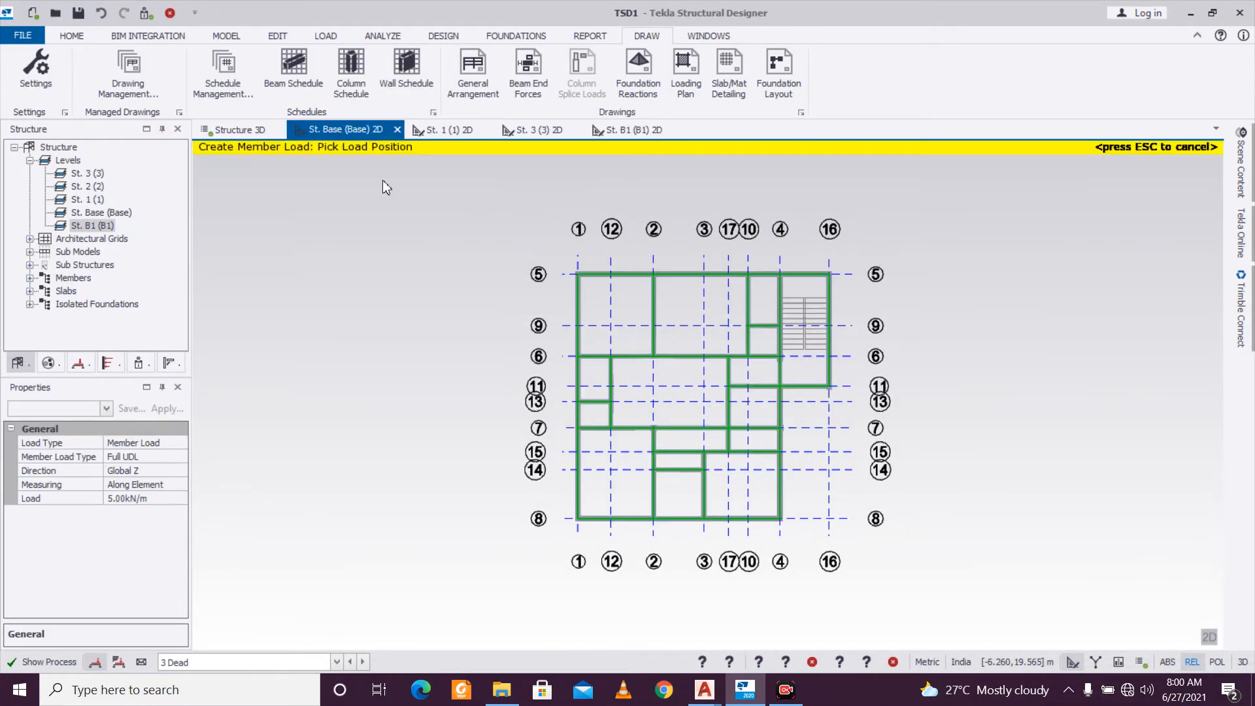
{"action": "left_click", "coordinate": [471, 80]}
{"action": "left_click", "coordinate": [451, 281]}
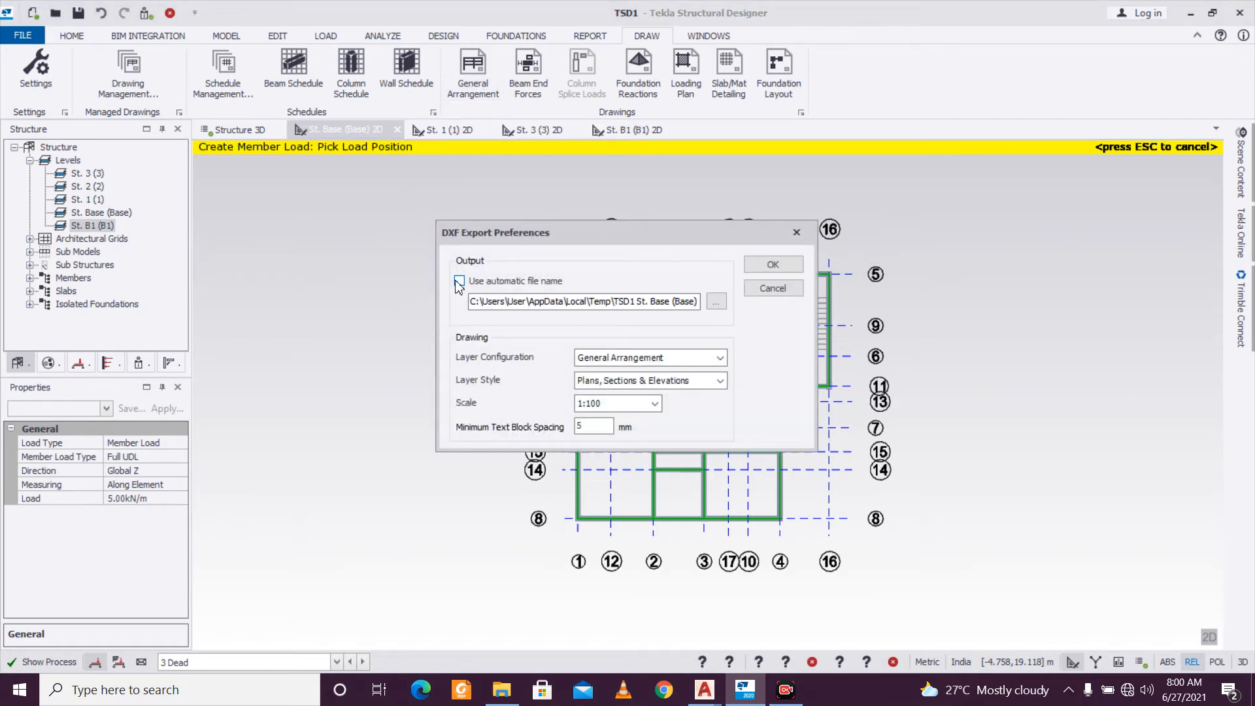
{"action": "left_click", "coordinate": [715, 303]}
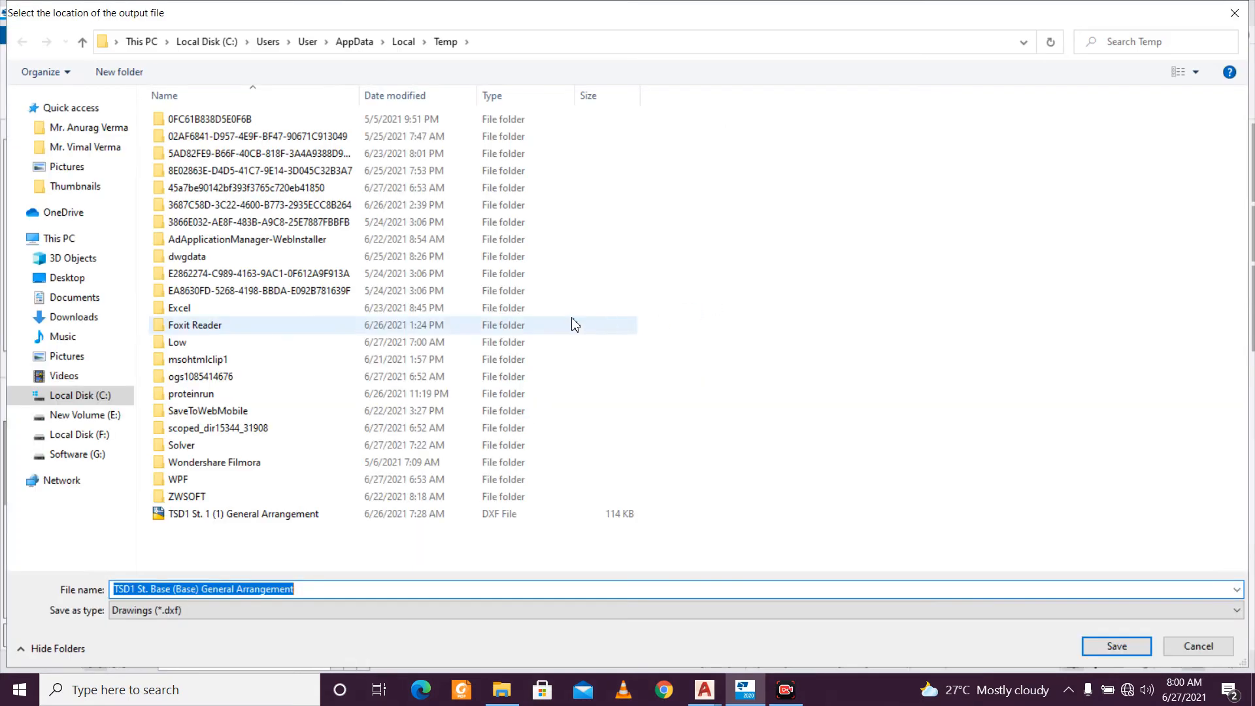
{"action": "left_click", "coordinate": [64, 280]}
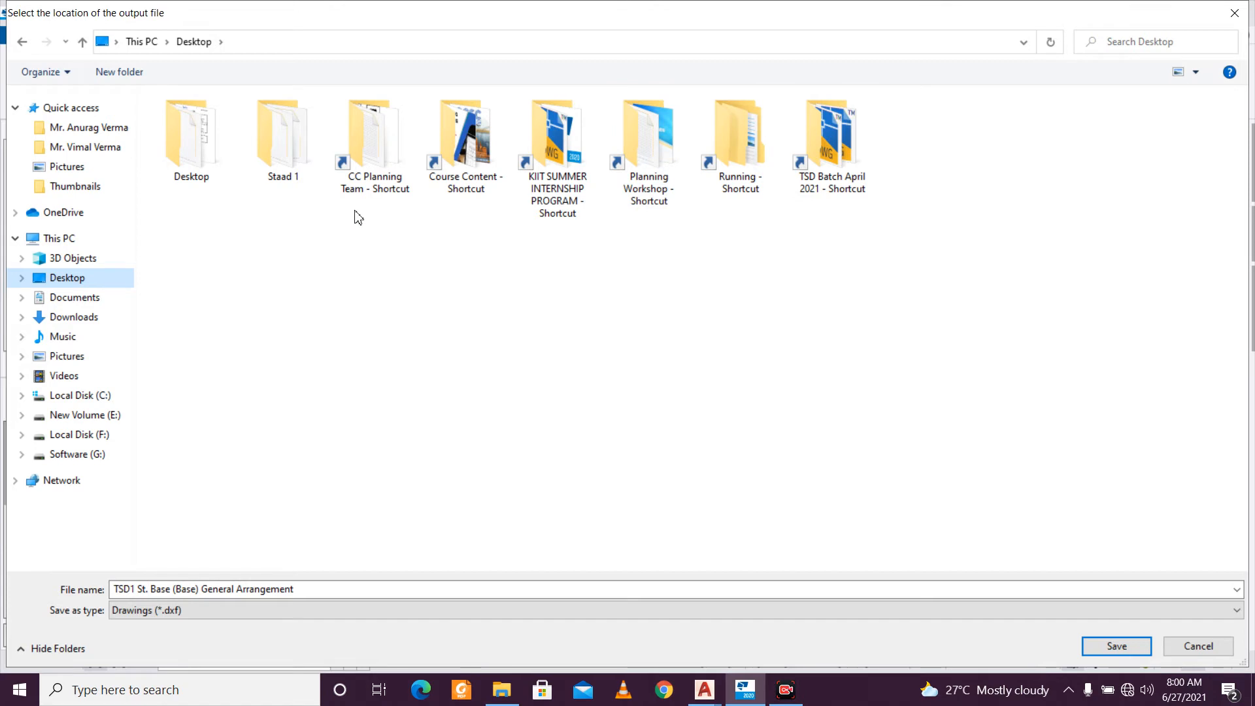
{"action": "double_click", "coordinate": [739, 186]}
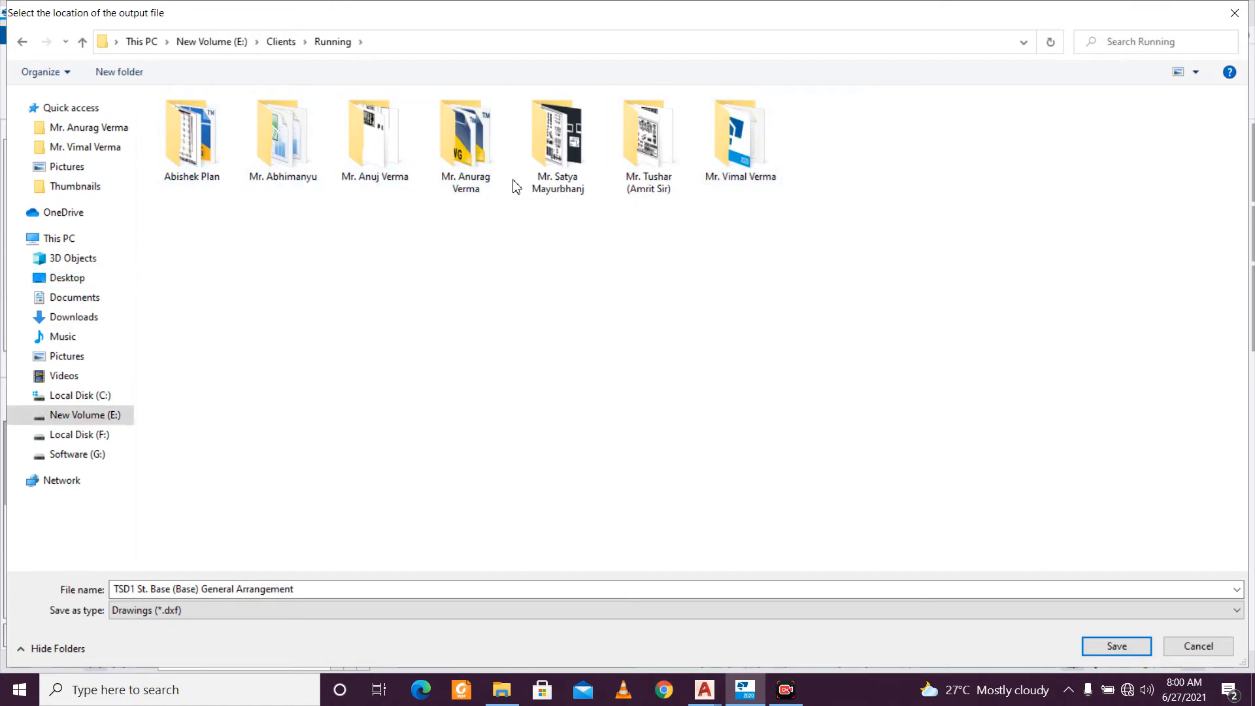
{"action": "double_click", "coordinate": [486, 185]}
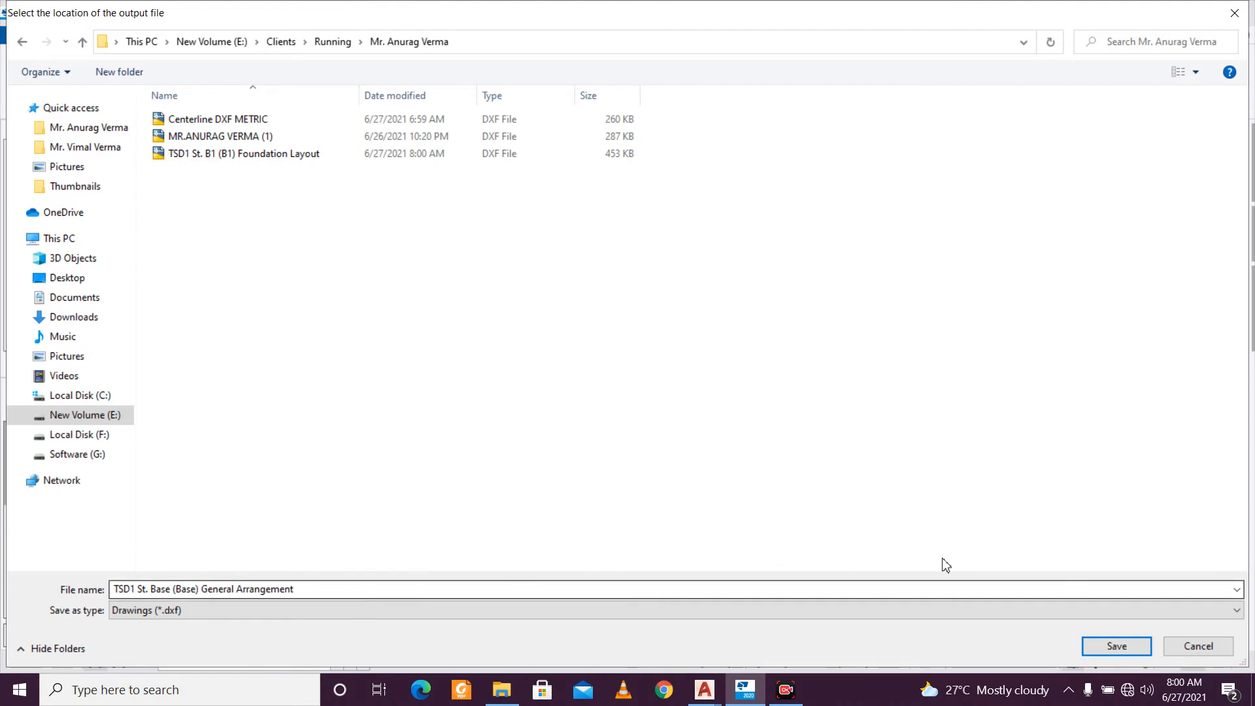
{"action": "left_click", "coordinate": [1118, 645]}
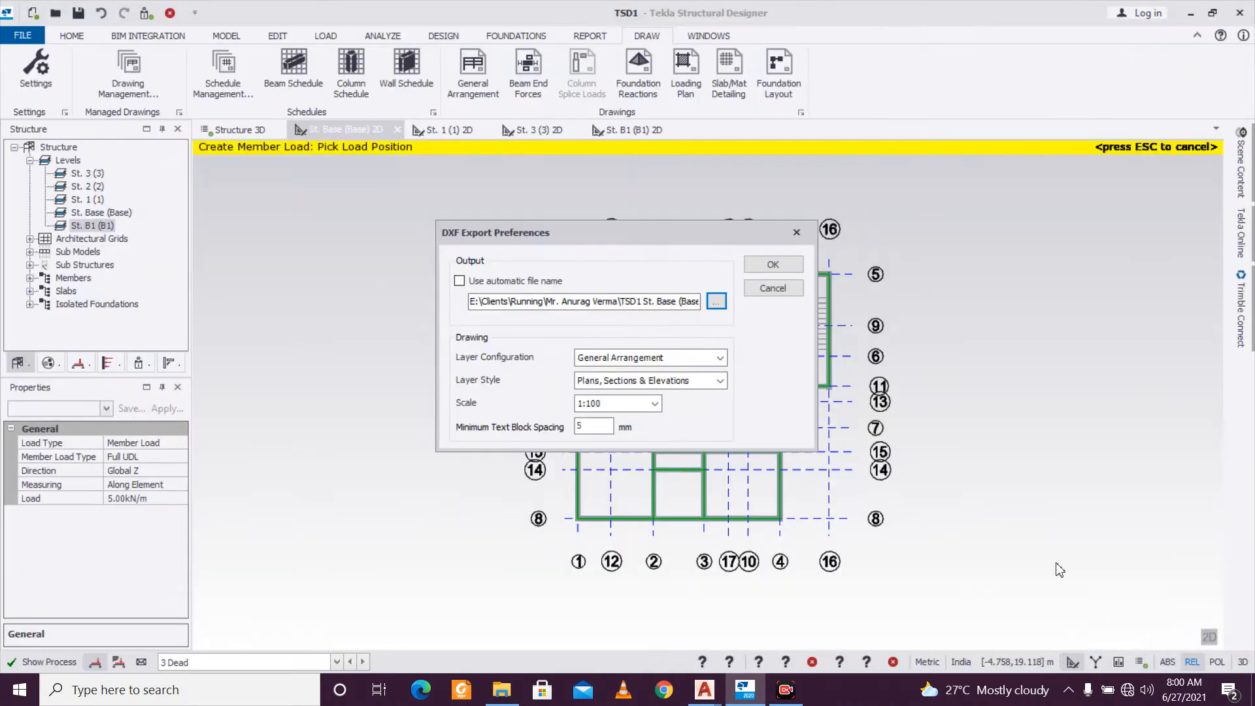
{"action": "left_click", "coordinate": [772, 264]}
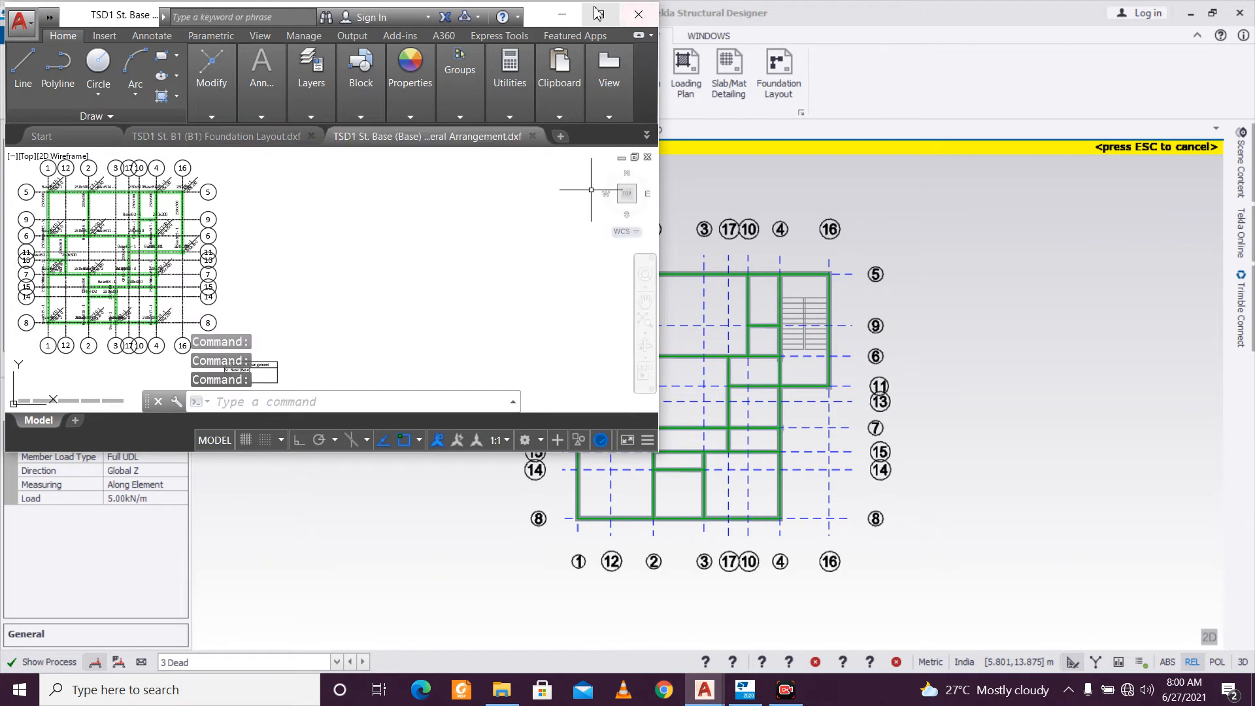
{"action": "left_click", "coordinate": [571, 20]}
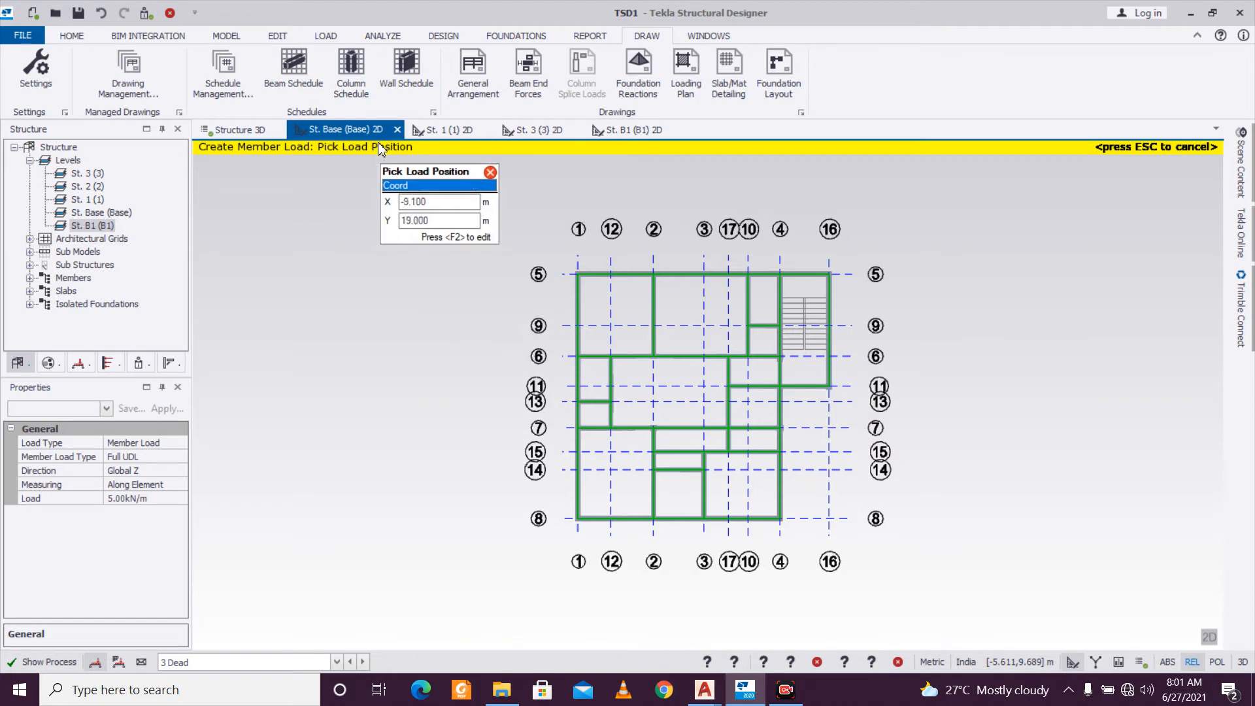
View the St. 3 (3) model and open the St. 1 (1) level plan to examine its beam and slab layout.
{"action": "left_click", "coordinate": [559, 130]}
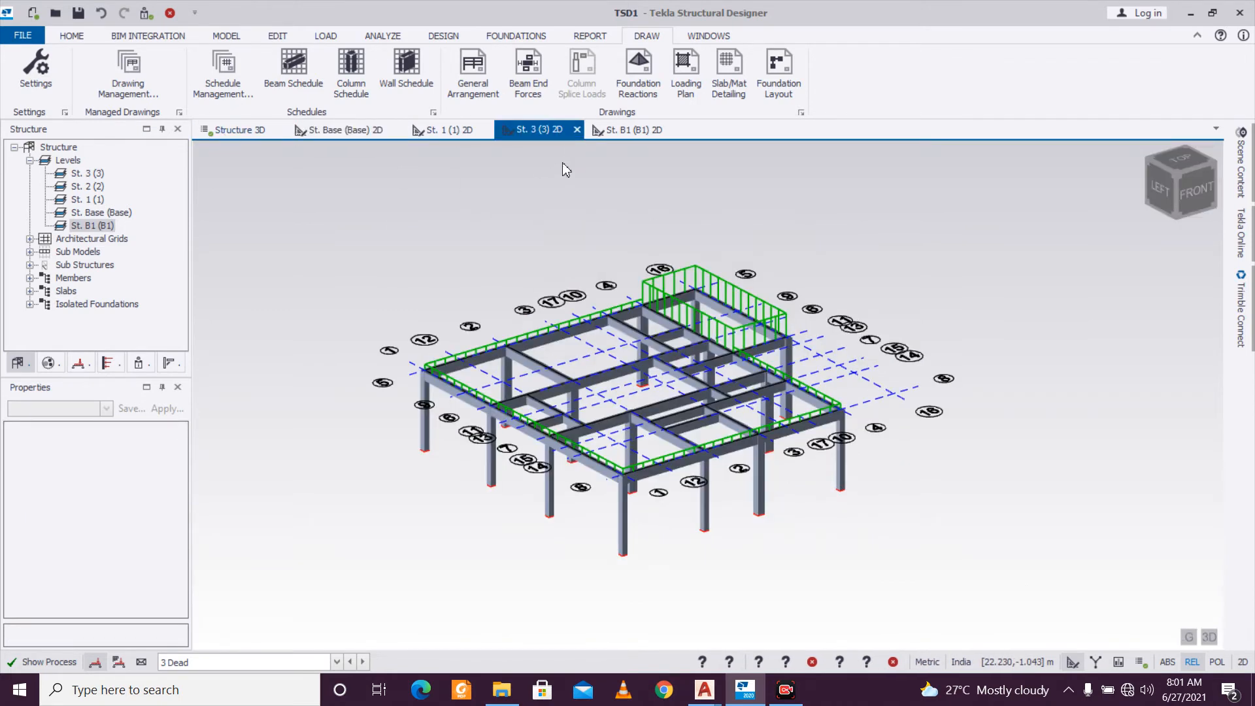
{"action": "double_click", "coordinate": [91, 200]}
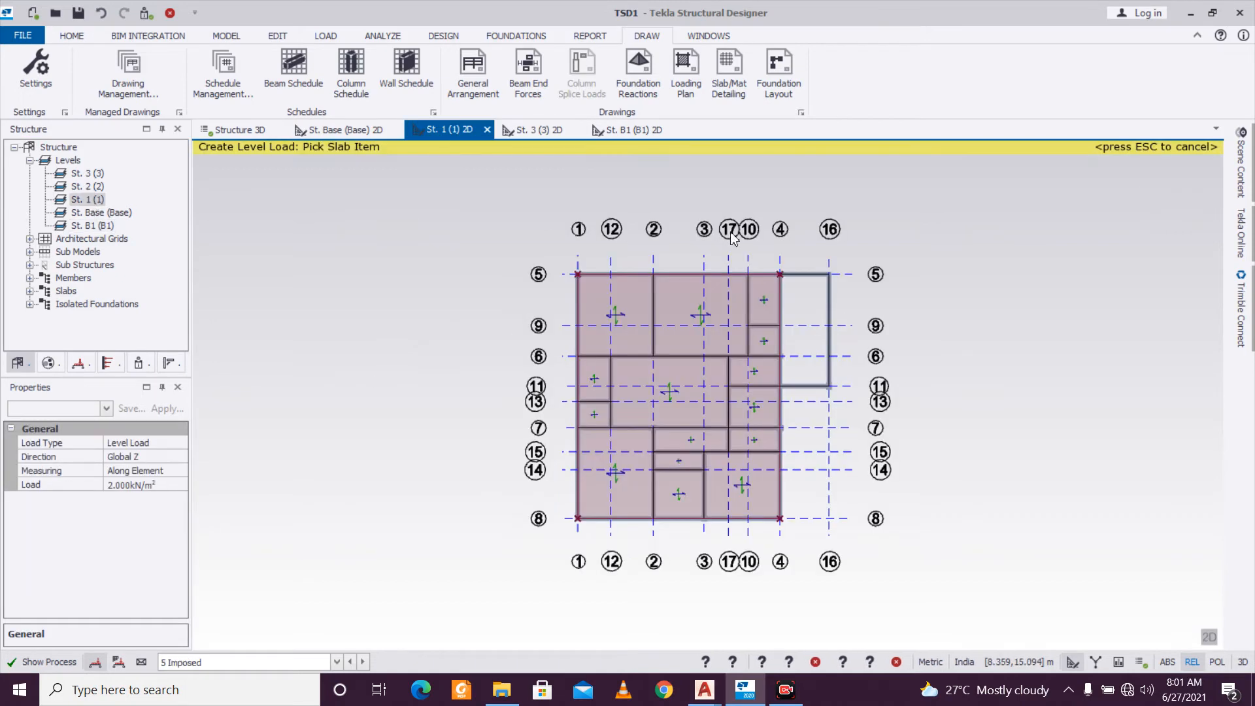
{"action": "scroll", "coordinate": [908, 353], "scroll_direction": "up", "scroll_amount": 1}
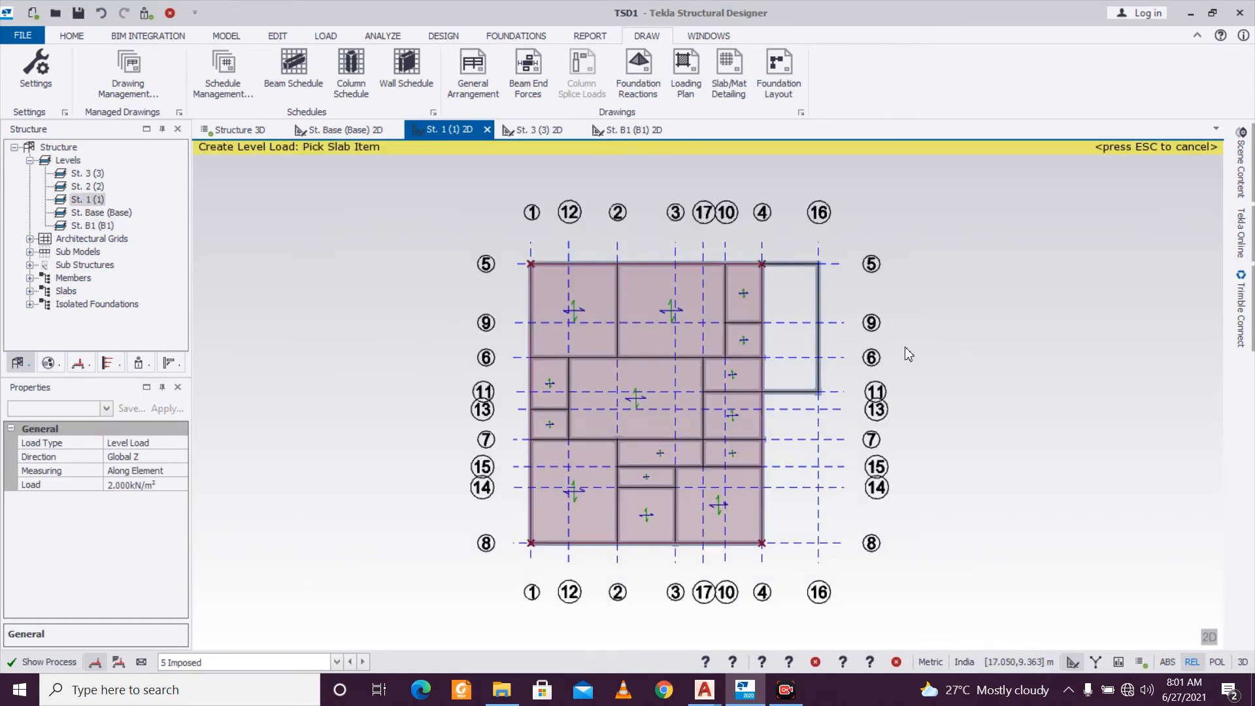
{"action": "scroll", "coordinate": [908, 354], "scroll_direction": "up", "scroll_amount": 1}
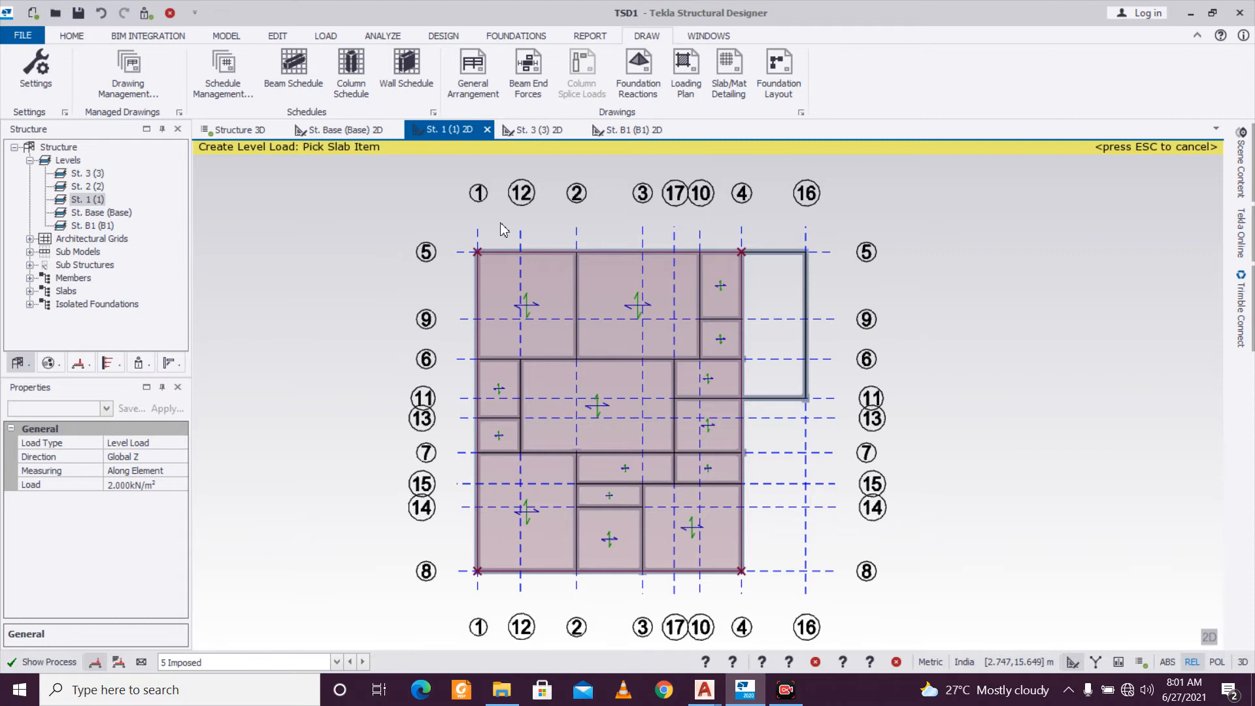
{"action": "scroll", "coordinate": [647, 282], "scroll_direction": "down", "scroll_amount": 2}
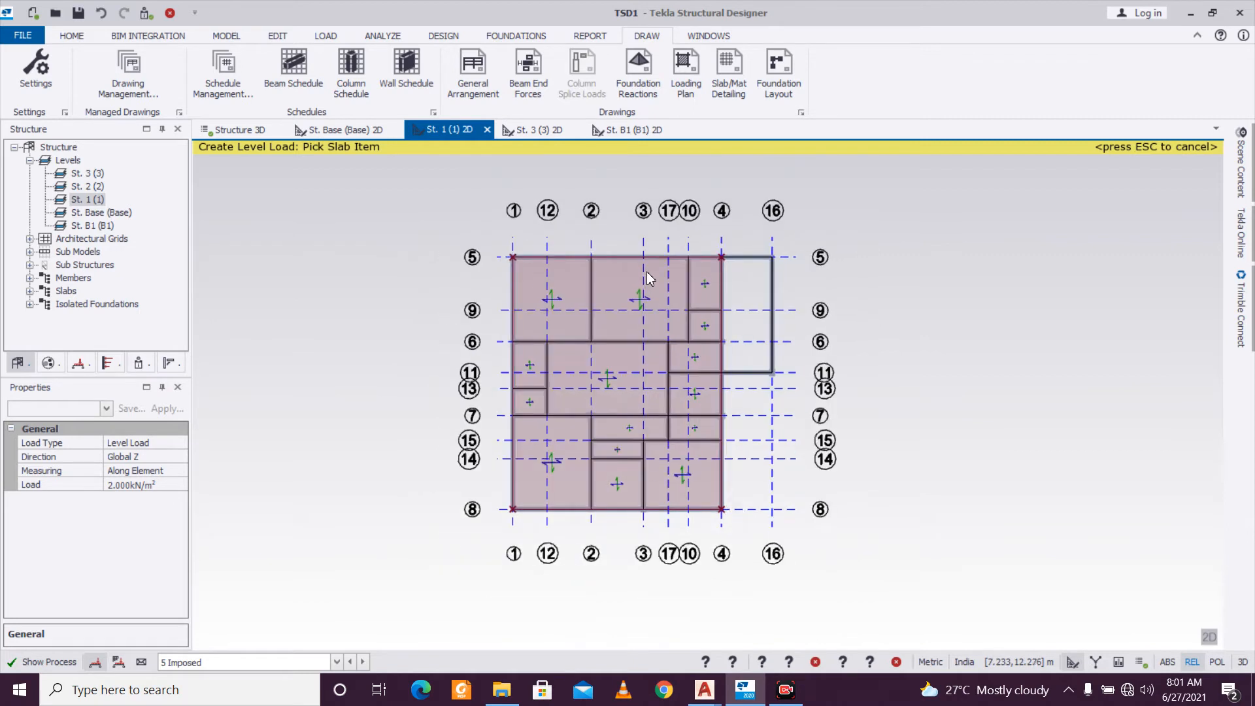
{"action": "scroll", "coordinate": [646, 279], "scroll_direction": "up", "scroll_amount": 1}
Switch to File Explorer and refresh the client's folder to check the exported DXF files.
{"action": "left_click", "coordinate": [1193, 13]}
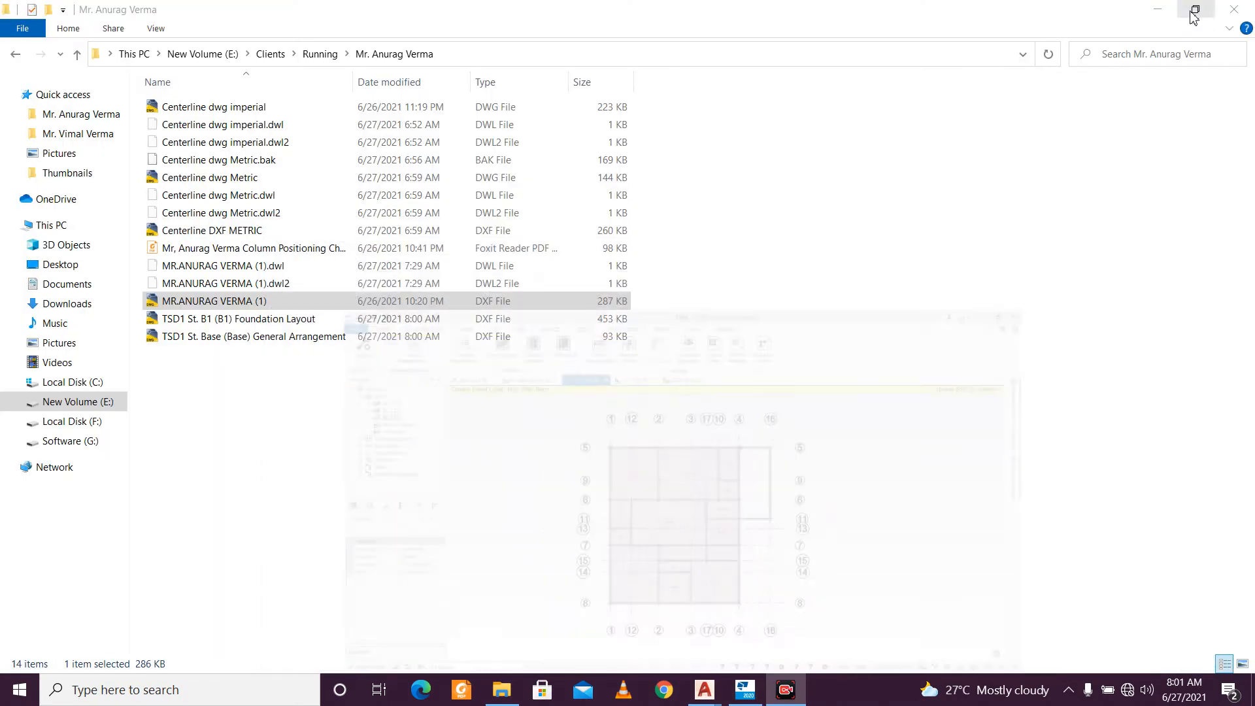
{"action": "right_click", "coordinate": [269, 471]}
{"action": "left_click", "coordinate": [345, 297]}
{"action": "right_click", "coordinate": [347, 353]}
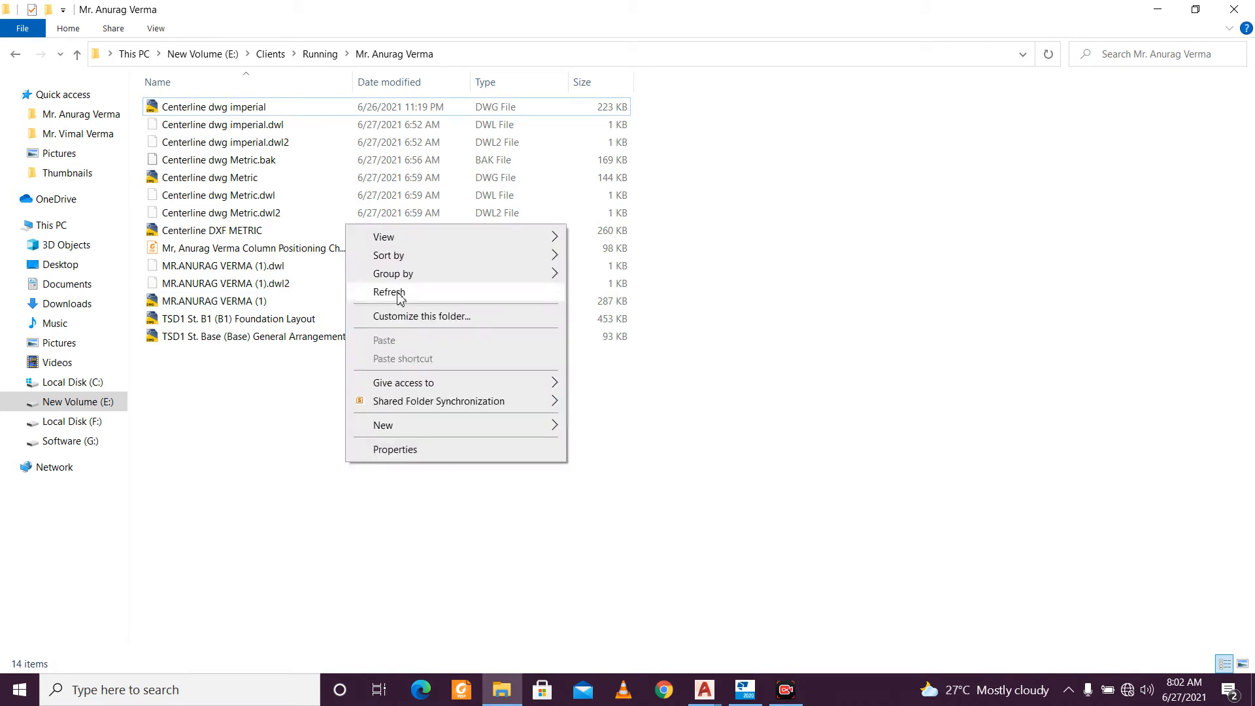
{"action": "left_click", "coordinate": [405, 289]}
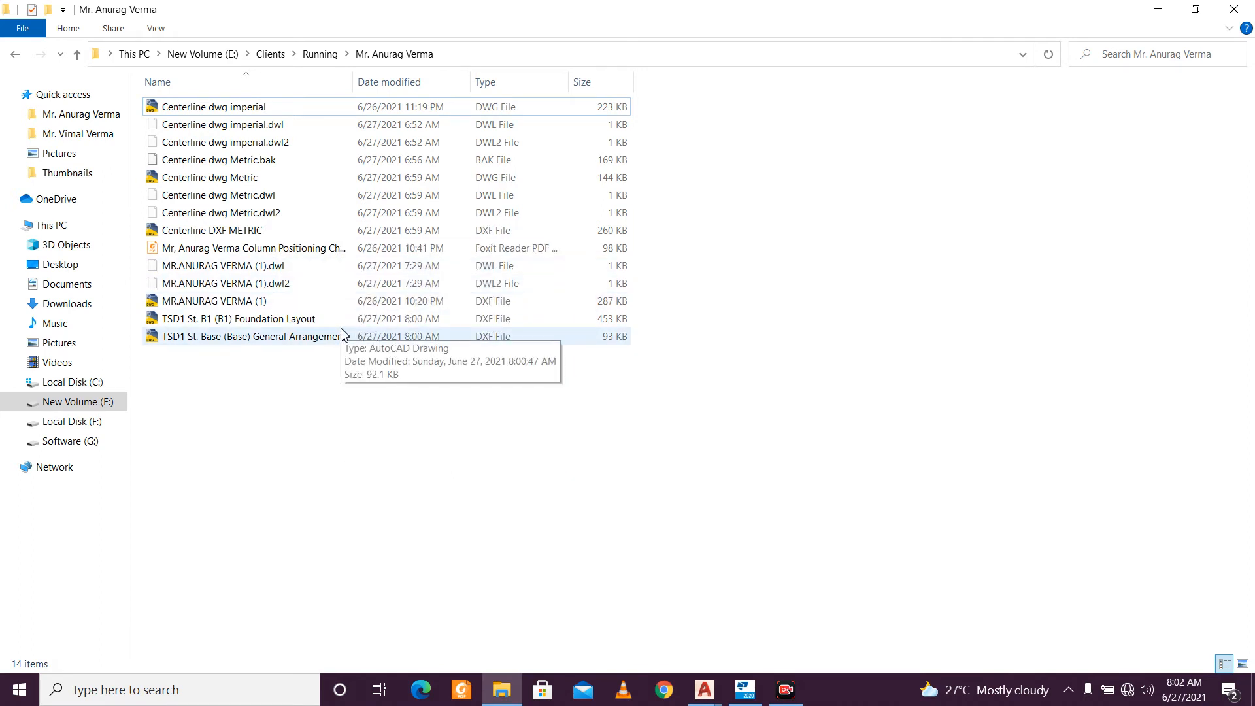
Copy the structure drawing DWG from the earlier client's folder in Running into the current client's folder.
{"action": "left_click", "coordinate": [311, 57]}
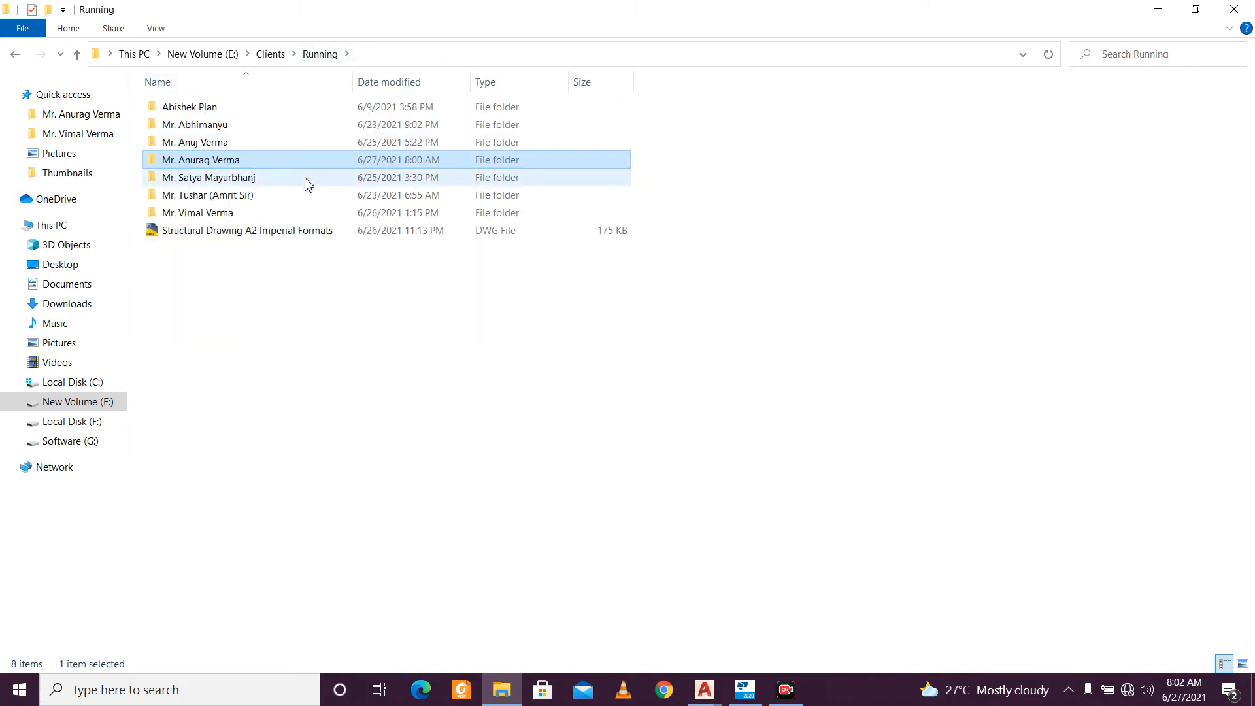
{"action": "double_click", "coordinate": [298, 143]}
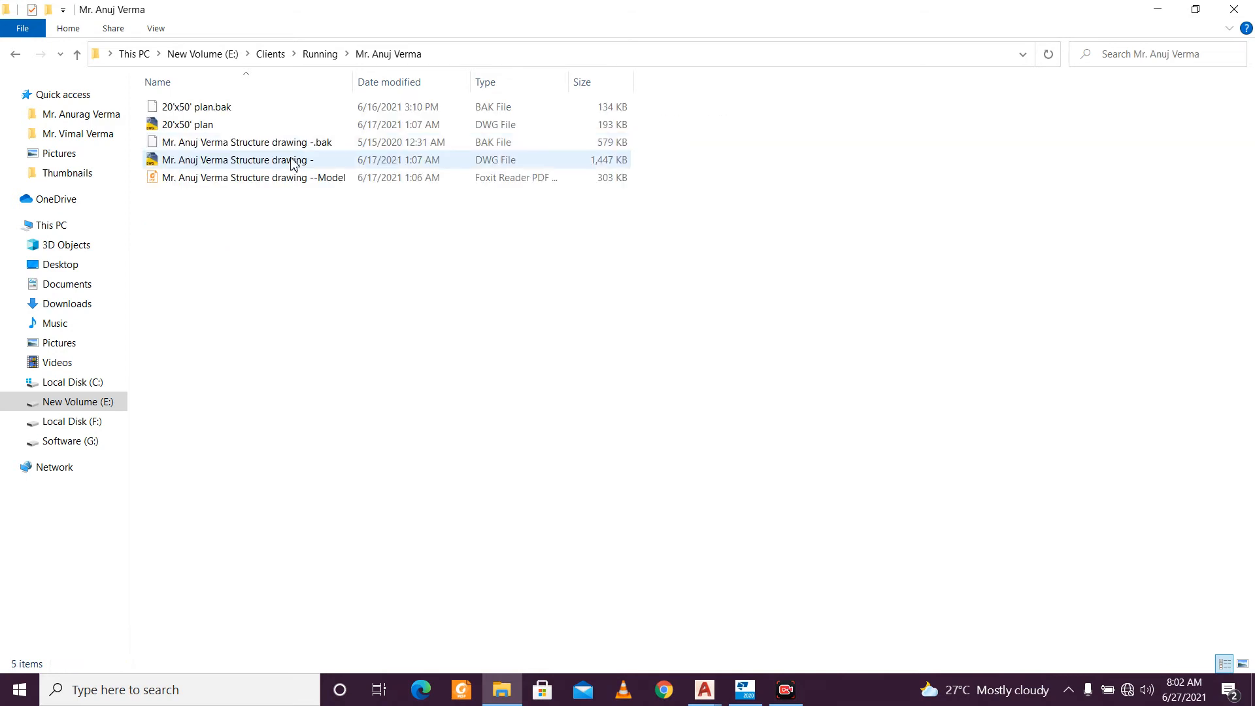
{"action": "left_click", "coordinate": [292, 162]}
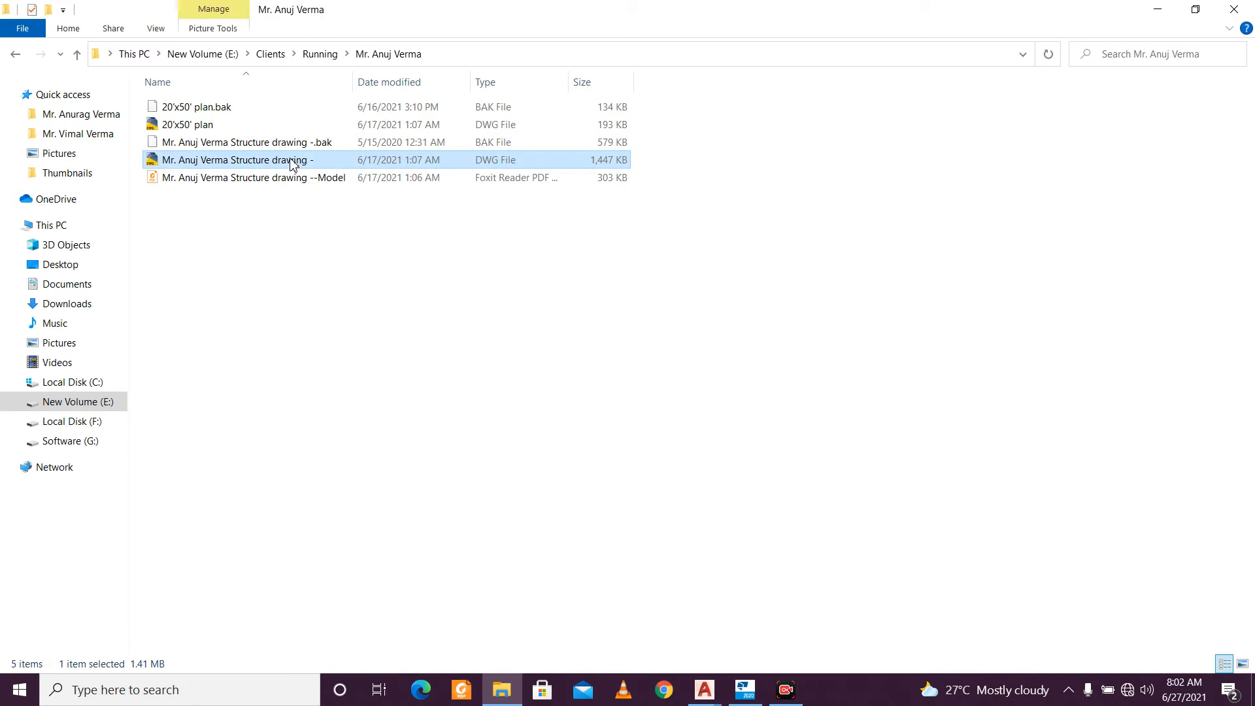
{"action": "left_click", "coordinate": [320, 54]}
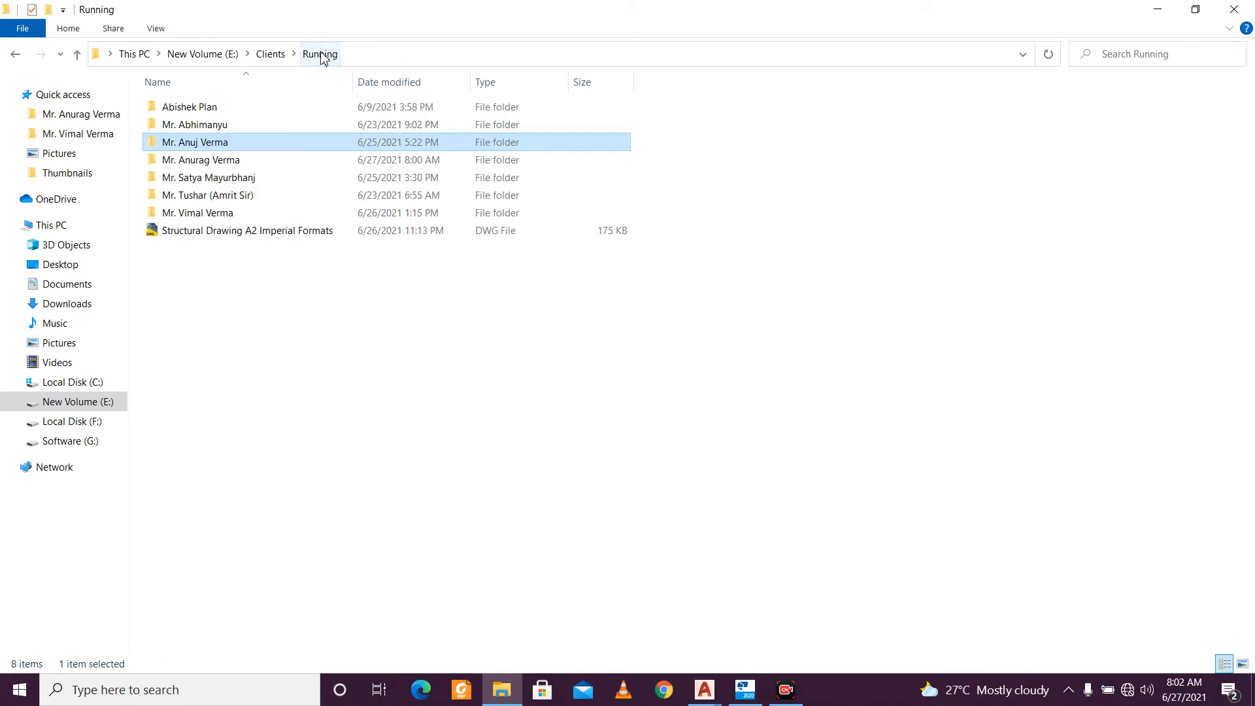
{"action": "double_click", "coordinate": [302, 160]}
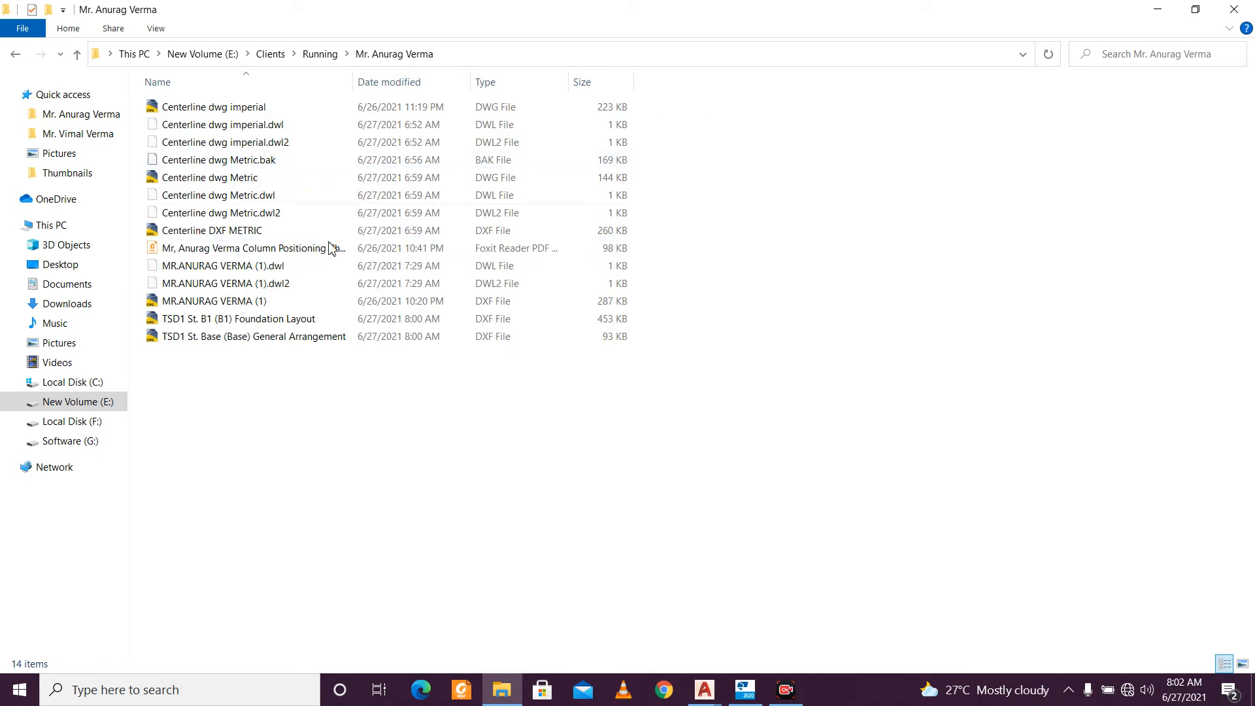
{"action": "right_click", "coordinate": [339, 438]}
{"action": "left_click", "coordinate": [395, 554]}
Rename the copied structure drawing, replacing the earlier client's first name with the current client's name.
{"action": "key", "text": "F2"}
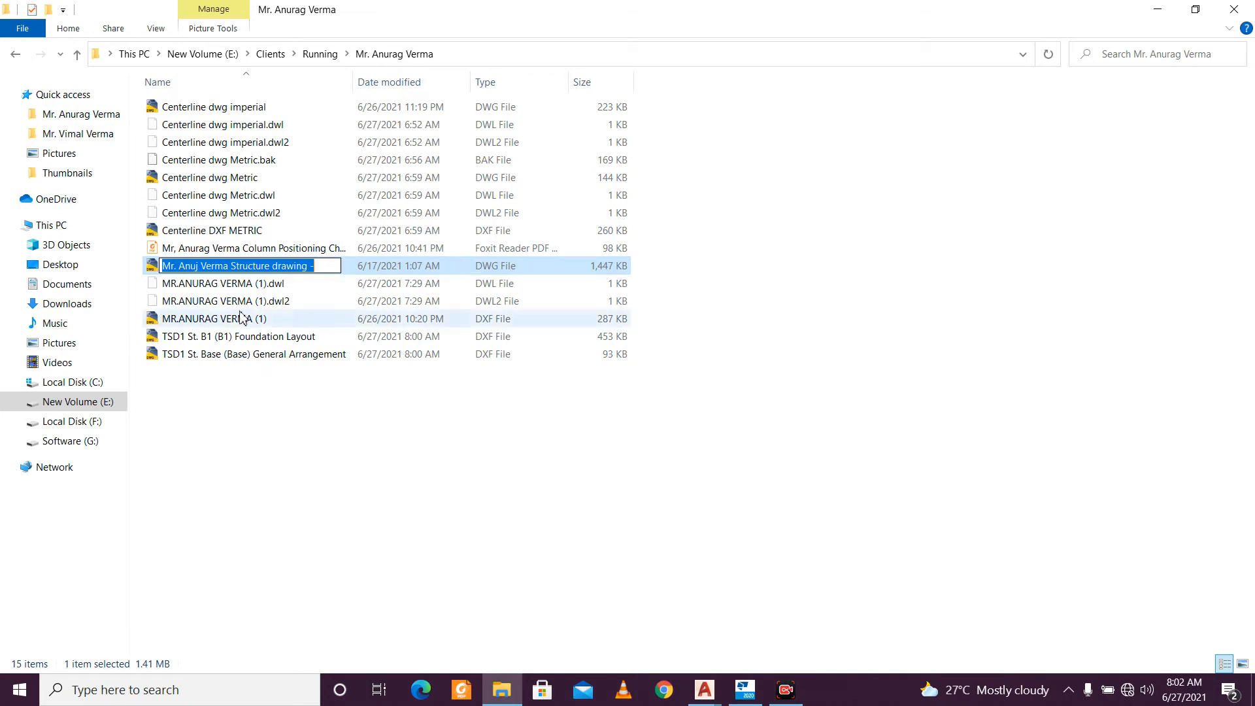
{"action": "left_click", "coordinate": [228, 266]}
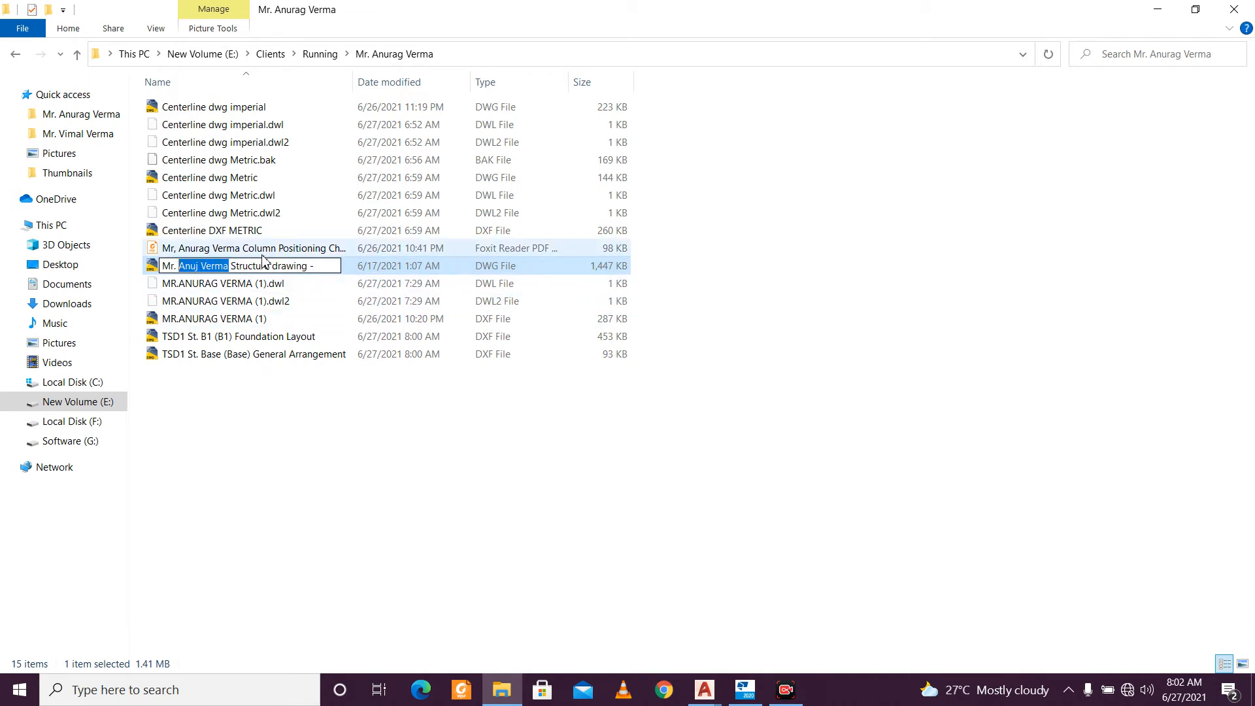
{"action": "type", "text": "ag"}
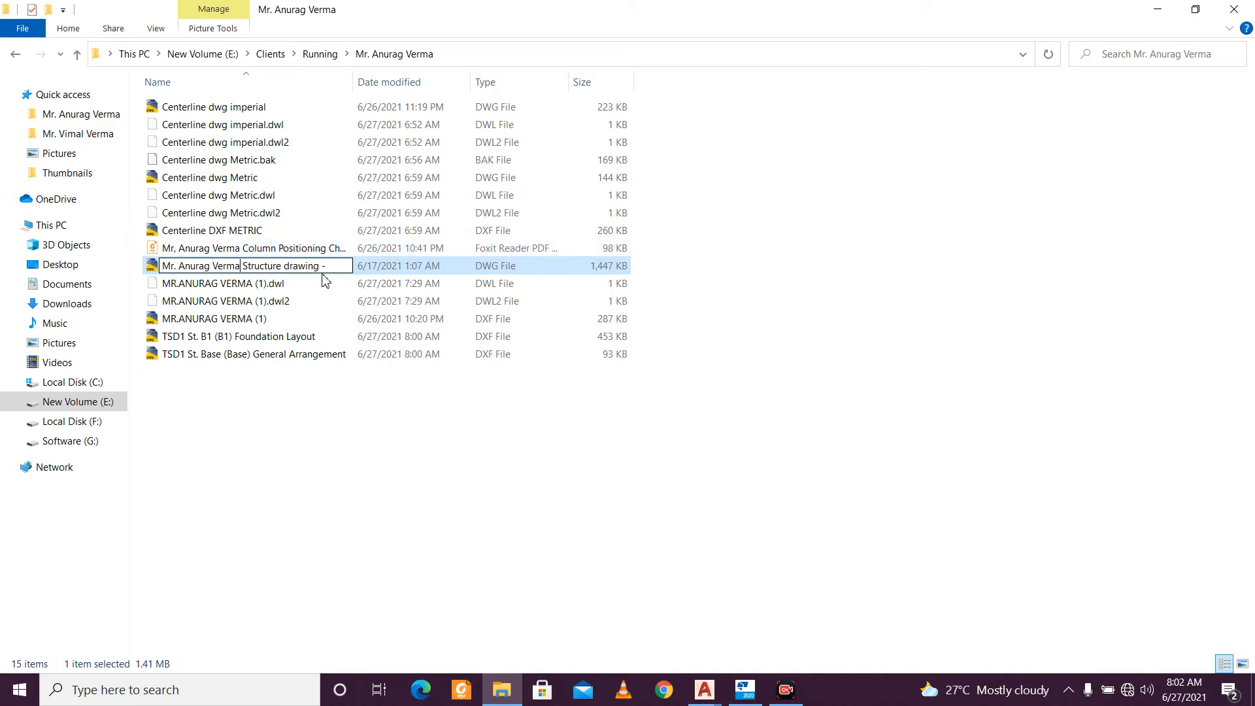
{"action": "left_click", "coordinate": [367, 270]}
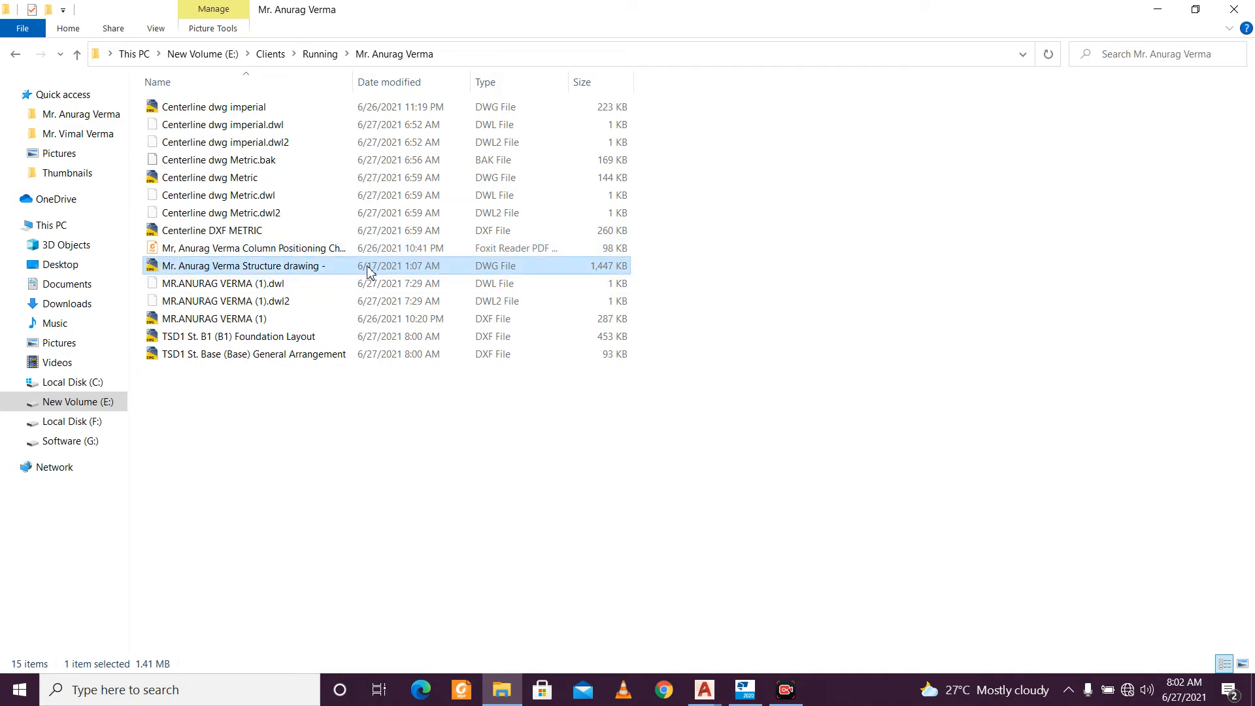
Open the renamed structure drawing in AutoCAD, maximize the window and inspect the footing details and schedules on the sheet.
{"action": "double_click", "coordinate": [393, 268]}
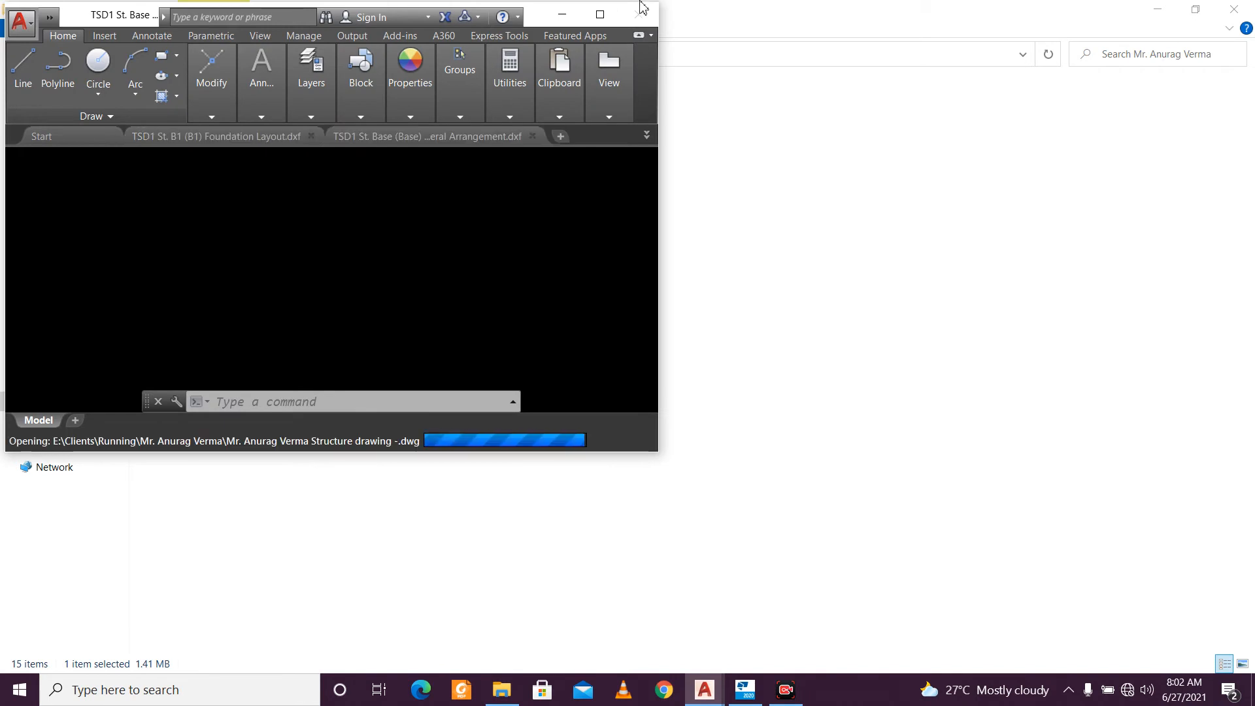
{"action": "left_click", "coordinate": [590, 317]}
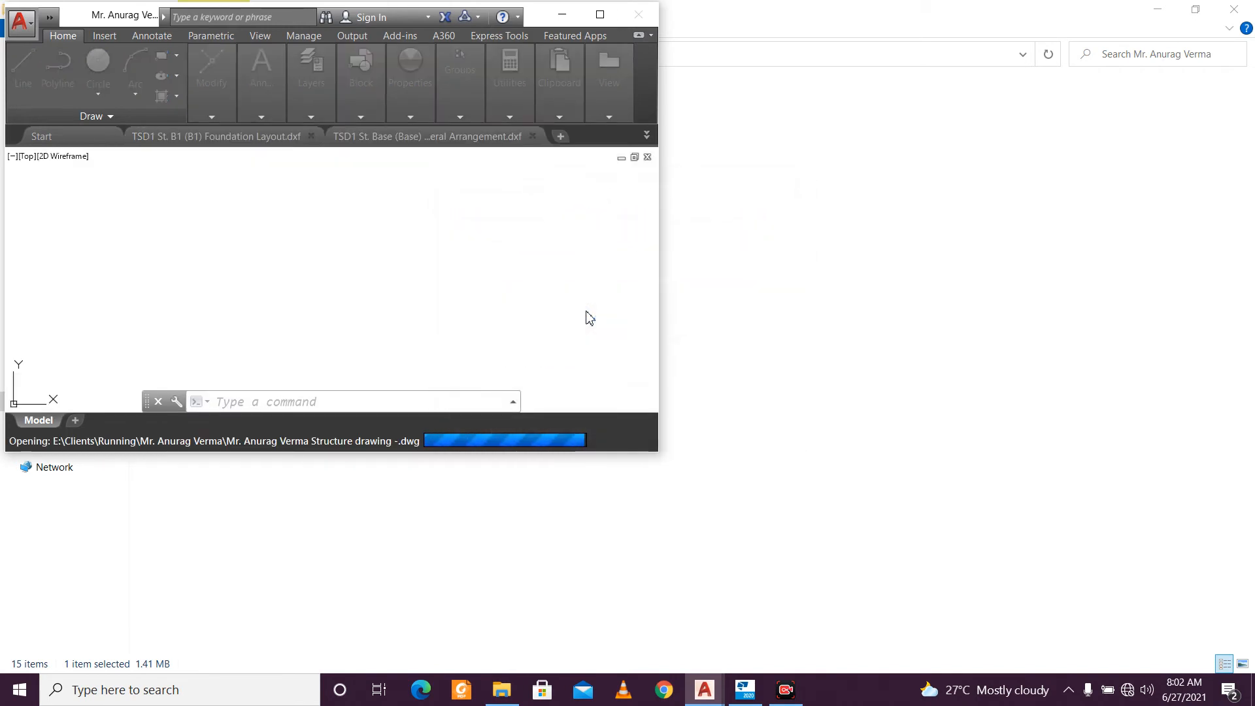
{"action": "left_click", "coordinate": [600, 15]}
{"action": "scroll", "coordinate": [422, 243], "scroll_direction": "down", "scroll_amount": 2}
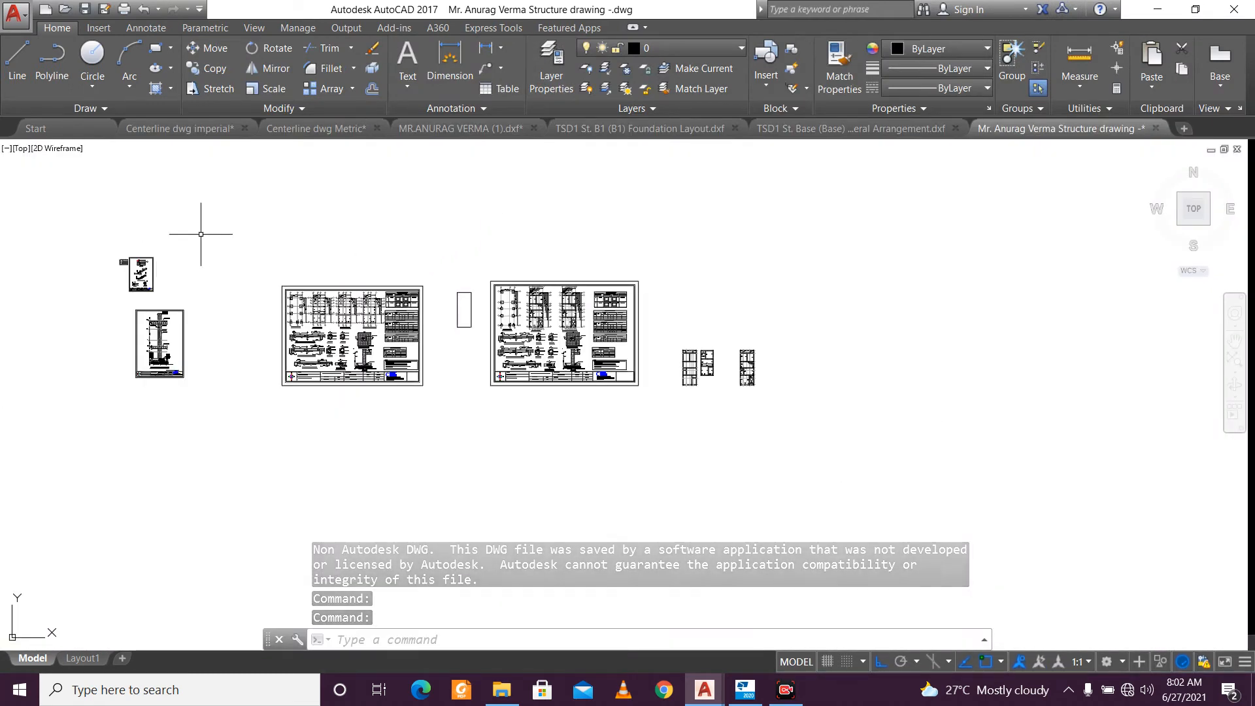
{"action": "scroll", "coordinate": [525, 355], "scroll_direction": "up", "scroll_amount": 2}
{"action": "scroll", "coordinate": [624, 333], "scroll_direction": "up", "scroll_amount": 6}
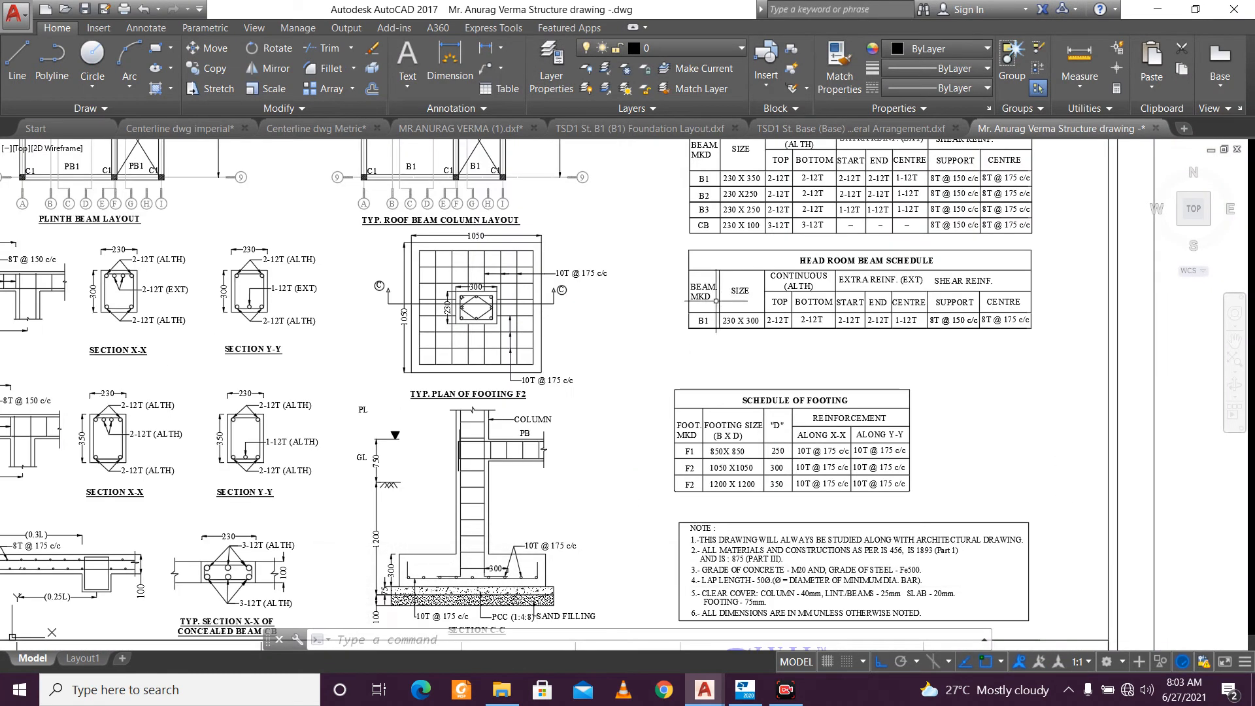
Examine the two structural sheets in the copied drawing, including their layouts, schedules and title block details.
{"action": "scroll", "coordinate": [680, 286], "scroll_direction": "down", "scroll_amount": 8}
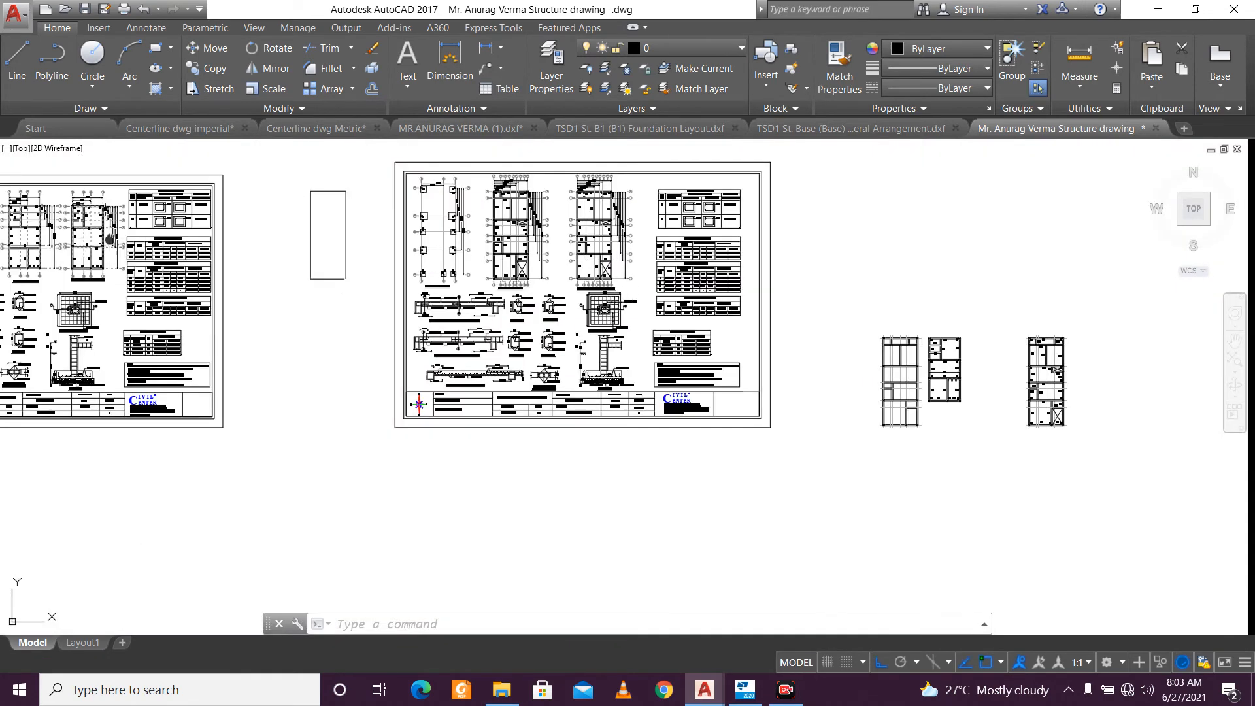
{"action": "middle_click_drag", "start_coordinate": [109, 240], "coordinate": [465, 238]}
{"action": "scroll", "coordinate": [354, 235], "scroll_direction": "up", "scroll_amount": 4}
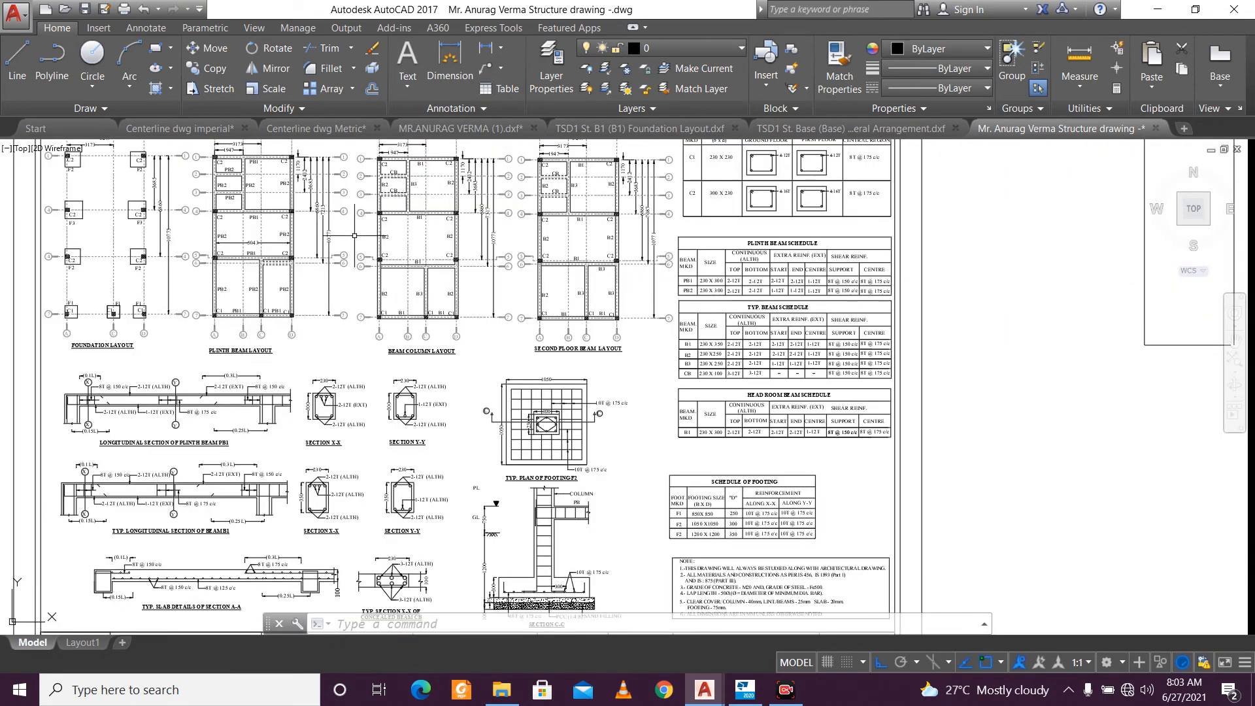
{"action": "scroll", "coordinate": [354, 235], "scroll_direction": "down", "scroll_amount": 6}
{"action": "scroll", "coordinate": [688, 218], "scroll_direction": "down", "scroll_amount": 7}
{"action": "scroll", "coordinate": [792, 194], "scroll_direction": "up", "scroll_amount": 5}
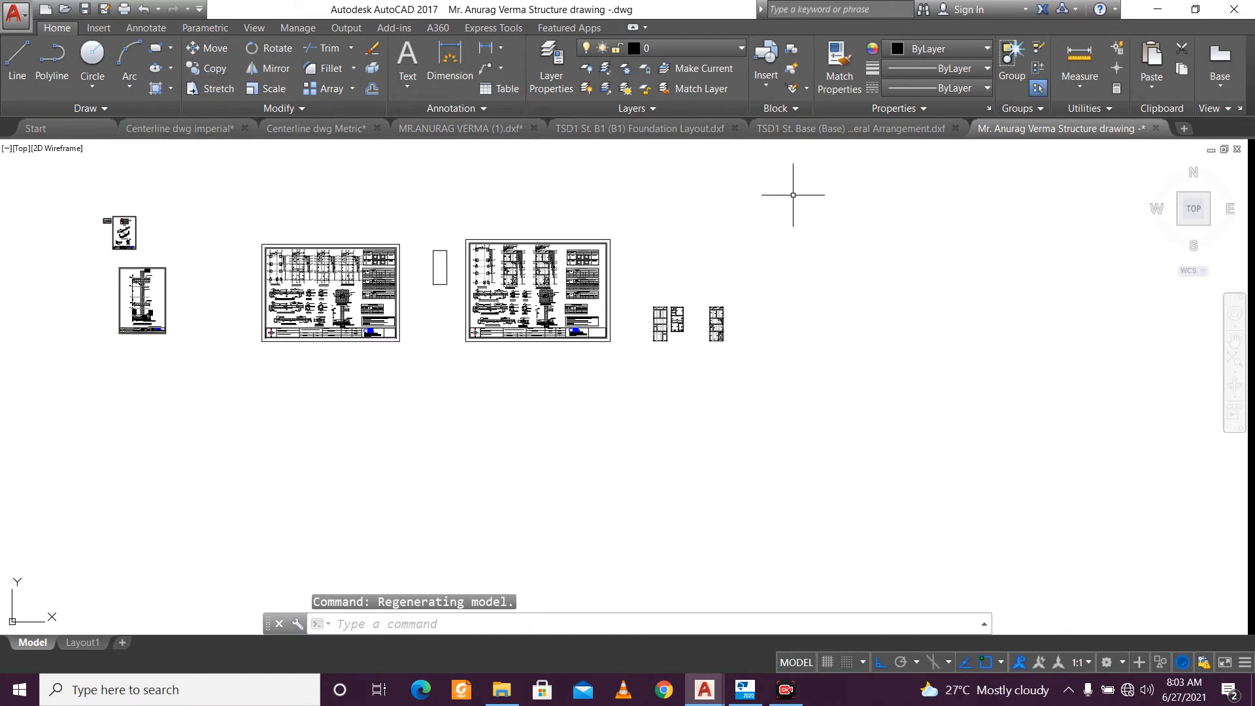
{"action": "scroll", "coordinate": [454, 240], "scroll_direction": "up", "scroll_amount": 2}
{"action": "scroll", "coordinate": [529, 380], "scroll_direction": "up", "scroll_amount": 8}
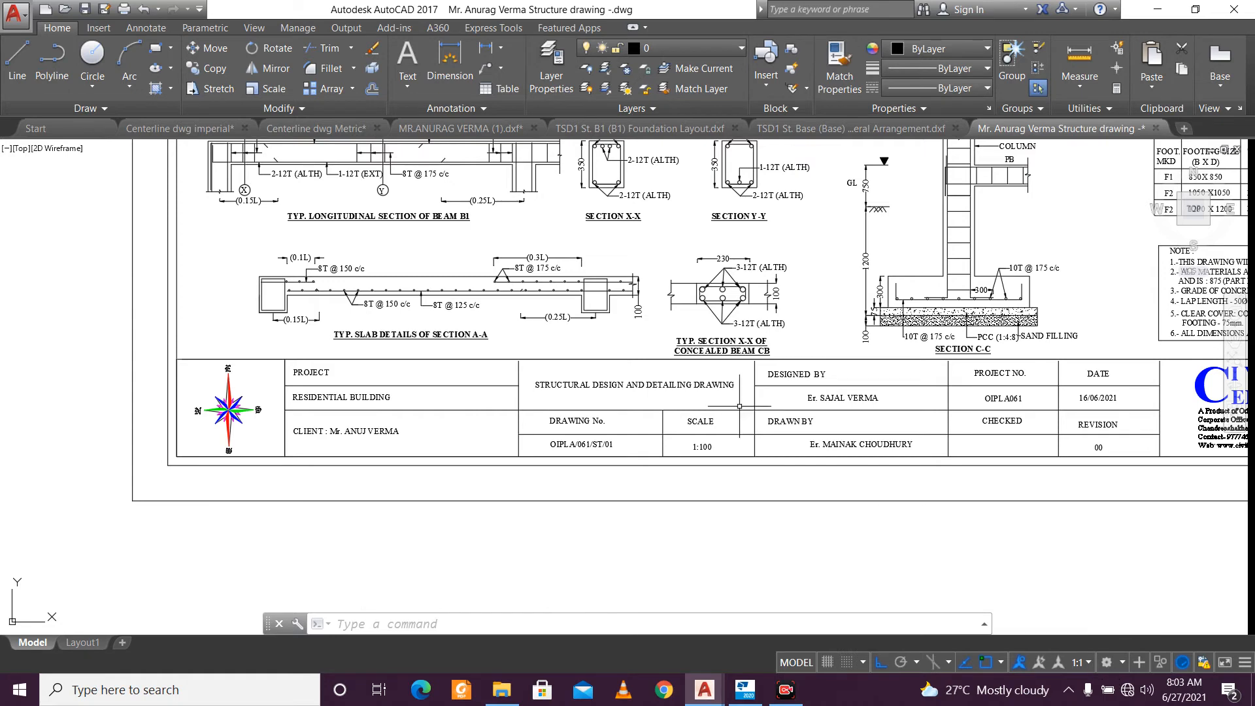
{"action": "scroll", "coordinate": [739, 405], "scroll_direction": "down", "scroll_amount": 2}
{"action": "scroll", "coordinate": [489, 482], "scroll_direction": "up", "scroll_amount": 2}
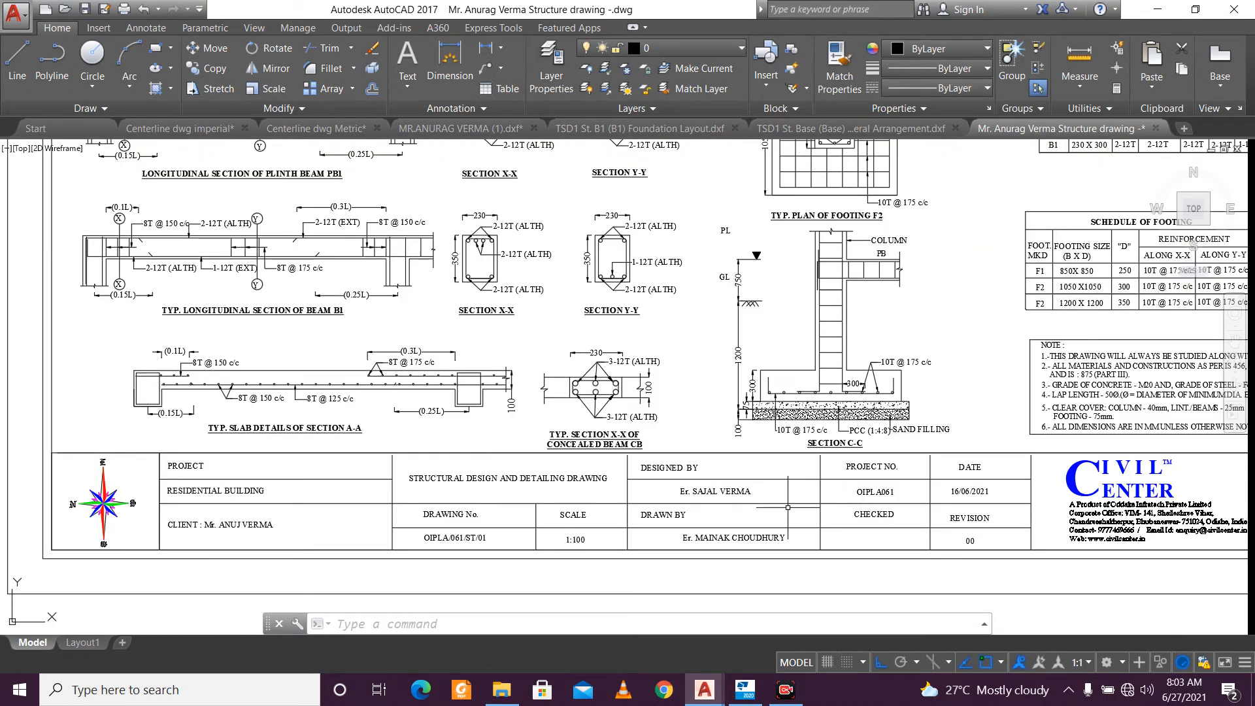
Erase all sheets, details and loose plans around the structural sheet with two beam layouts, and inspect that sheet.
{"action": "scroll", "coordinate": [788, 507], "scroll_direction": "down", "scroll_amount": 10}
{"action": "left_click", "coordinate": [161, 341]}
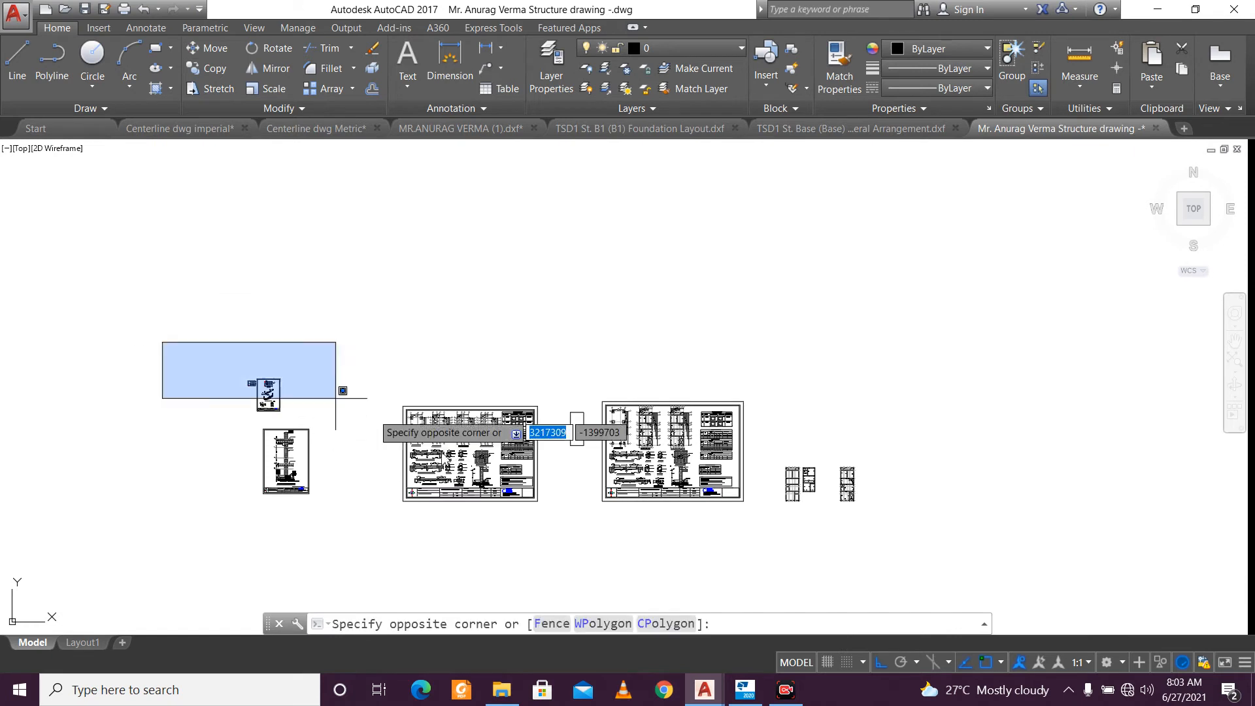
{"action": "left_click", "coordinate": [592, 573]}
{"action": "left_click", "coordinate": [780, 422]}
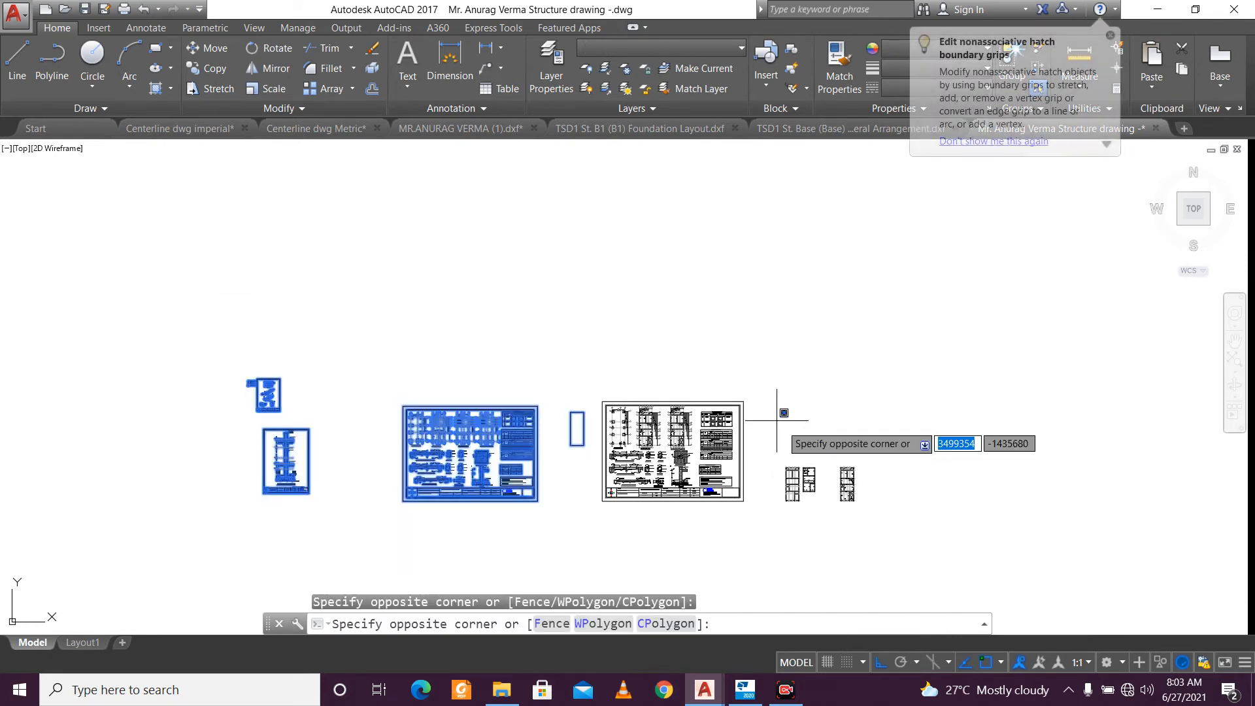
{"action": "left_click", "coordinate": [899, 525]}
{"action": "key", "text": "Delete"}
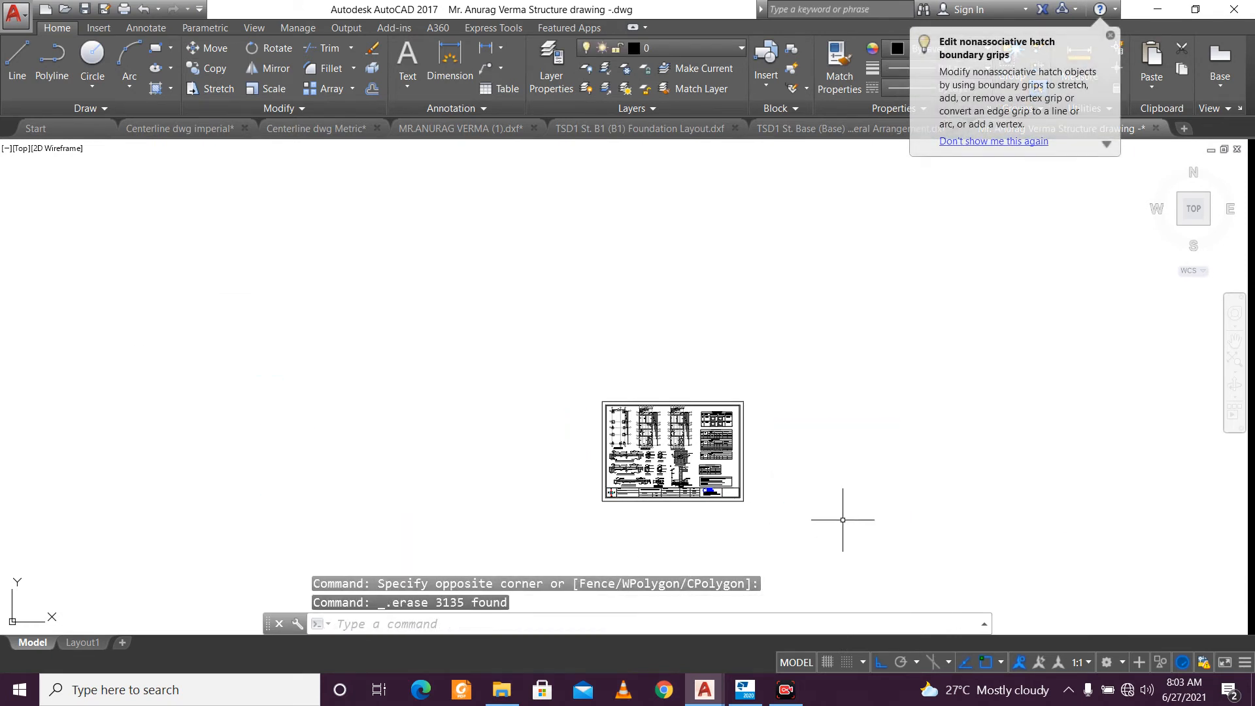
{"action": "scroll", "coordinate": [780, 474], "scroll_direction": "up", "scroll_amount": 4}
{"action": "scroll", "coordinate": [388, 280], "scroll_direction": "up", "scroll_amount": 6}
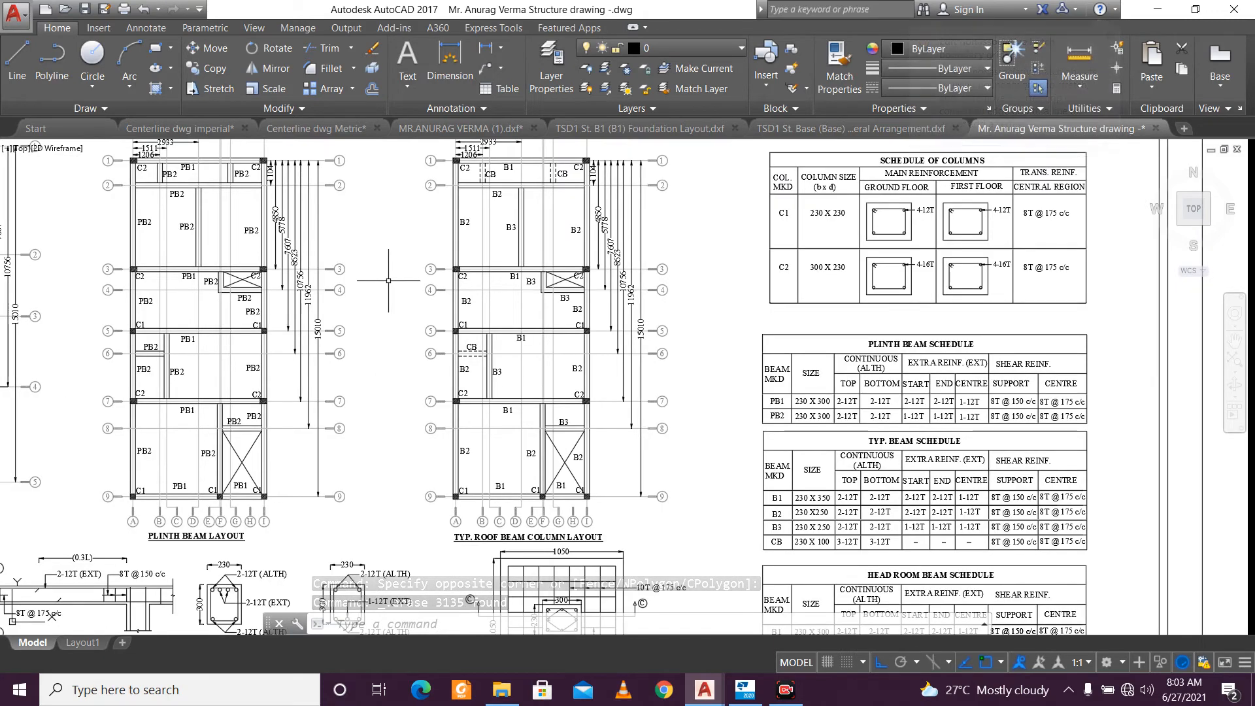
{"action": "scroll", "coordinate": [388, 281], "scroll_direction": "down", "scroll_amount": 4}
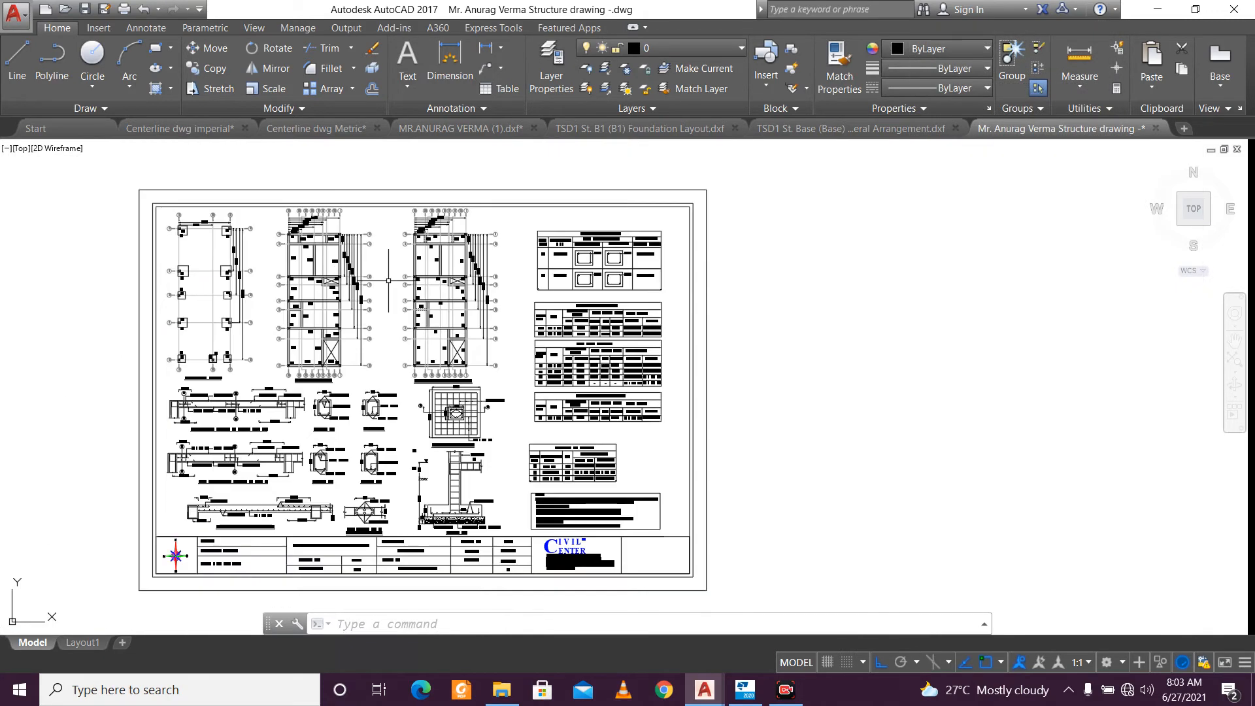
{"action": "scroll", "coordinate": [313, 572], "scroll_direction": "up", "scroll_amount": 4}
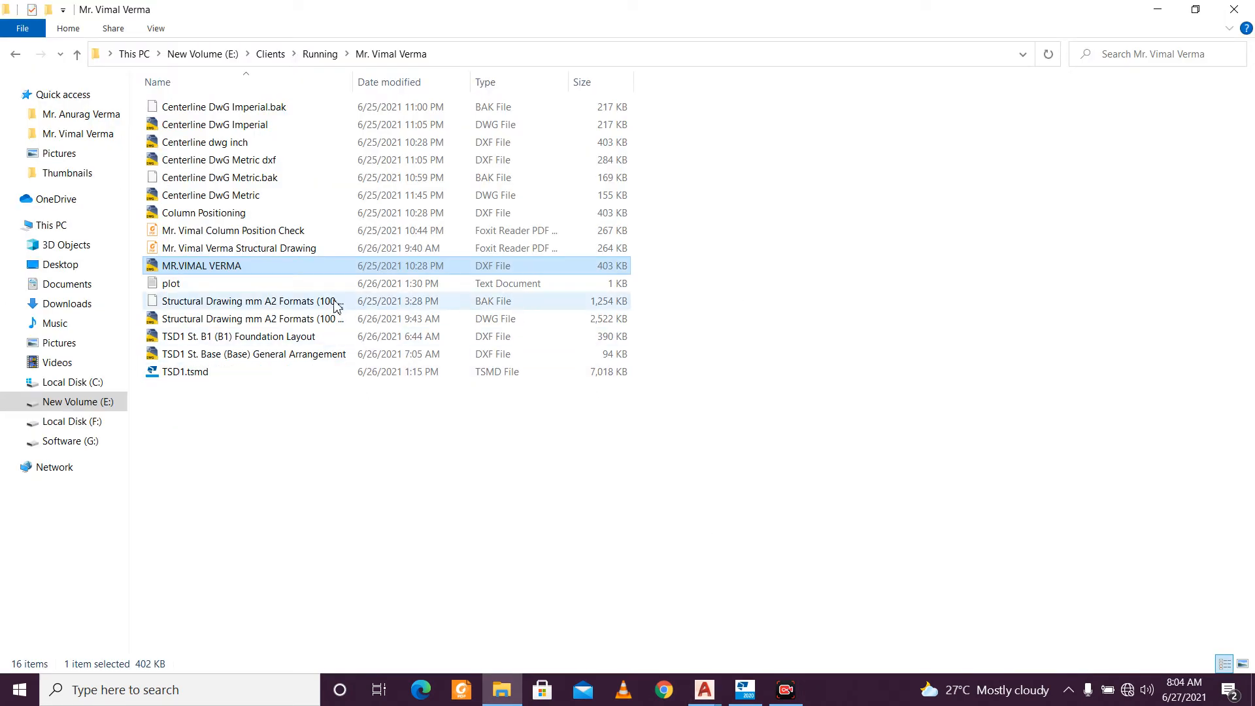
Replace the structure drawing in the current client's folder with Structural Drawing mm A2 Formats (100 to 200) from the other client's folder.
{"action": "left_click", "coordinate": [326, 319]}
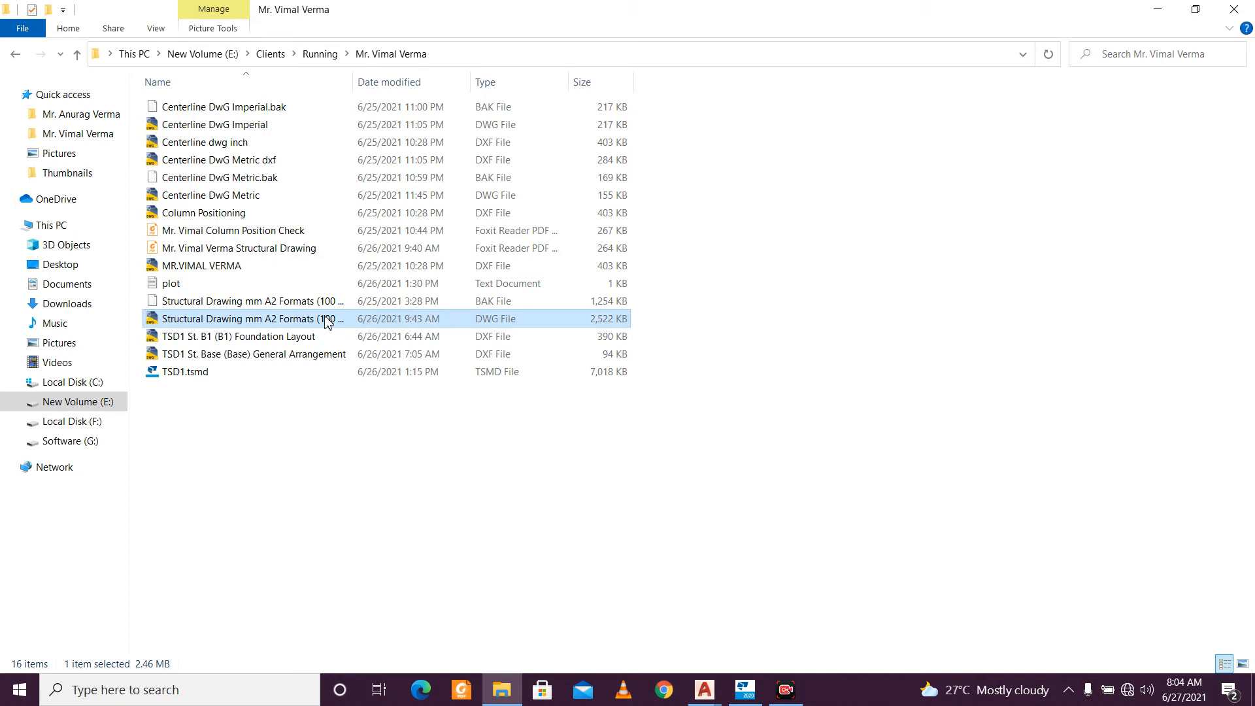
{"action": "left_click", "coordinate": [319, 52]}
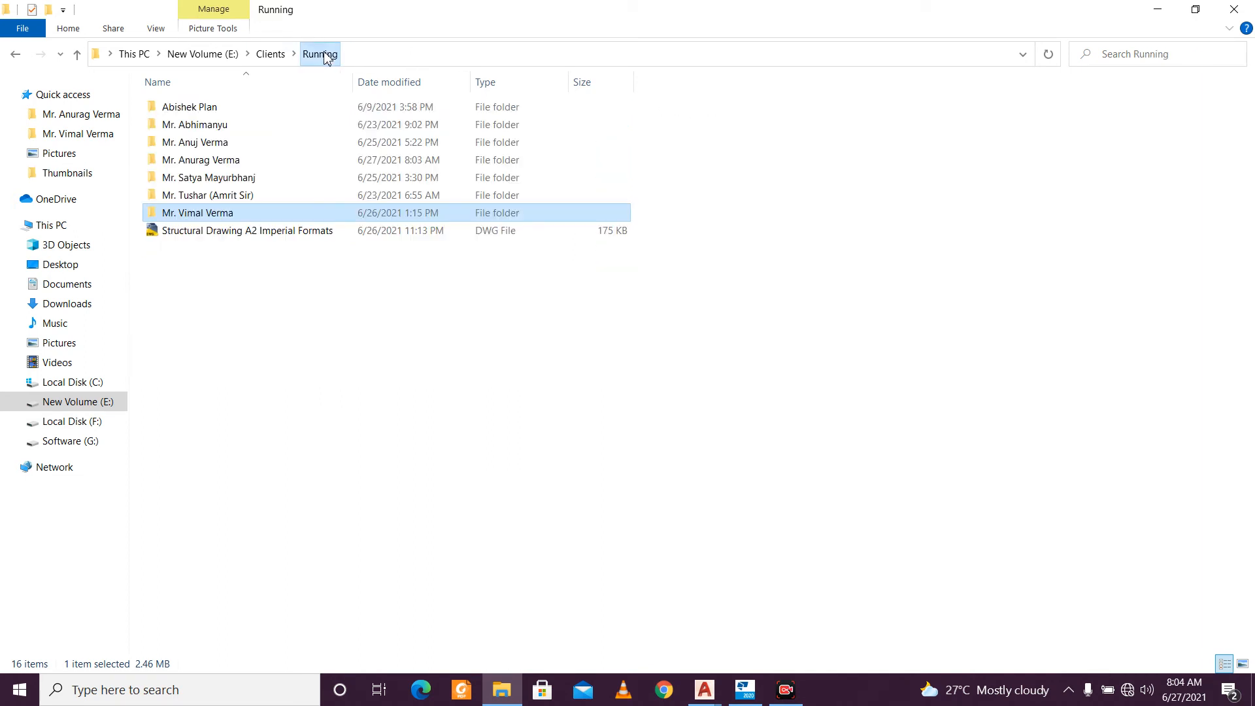
{"action": "double_click", "coordinate": [318, 168]}
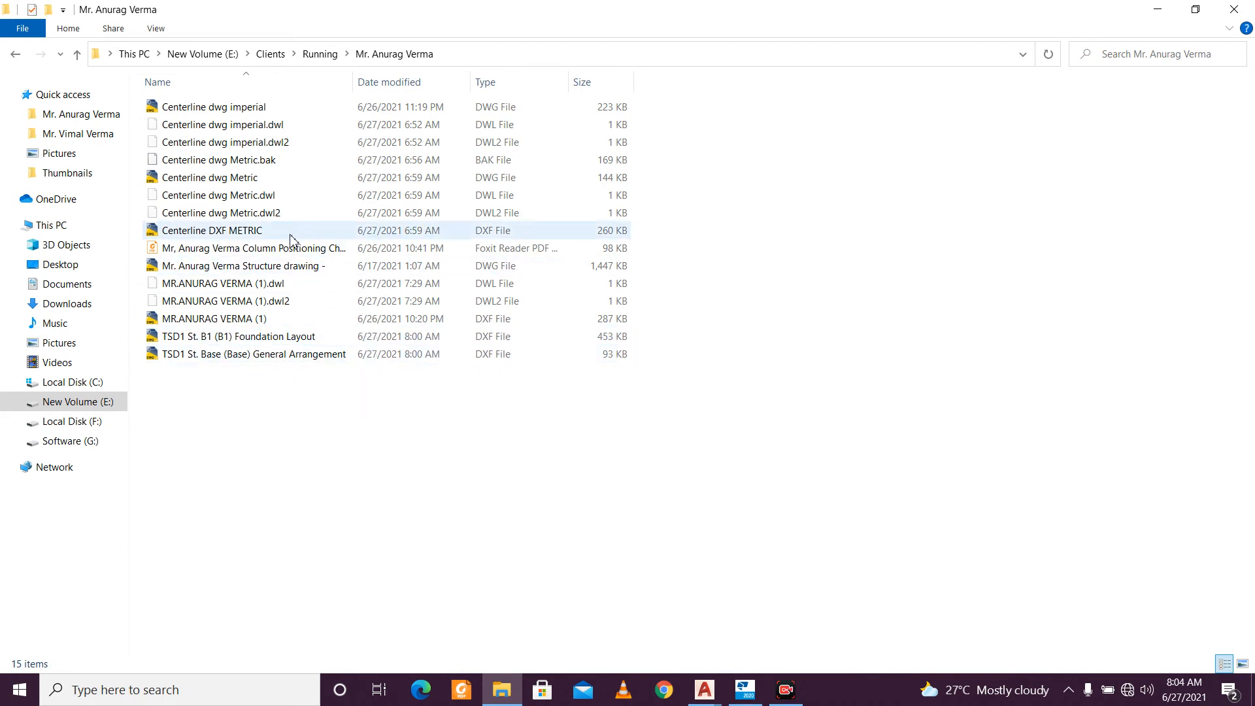
{"action": "left_click", "coordinate": [291, 266]}
{"action": "key", "text": "Delete"}
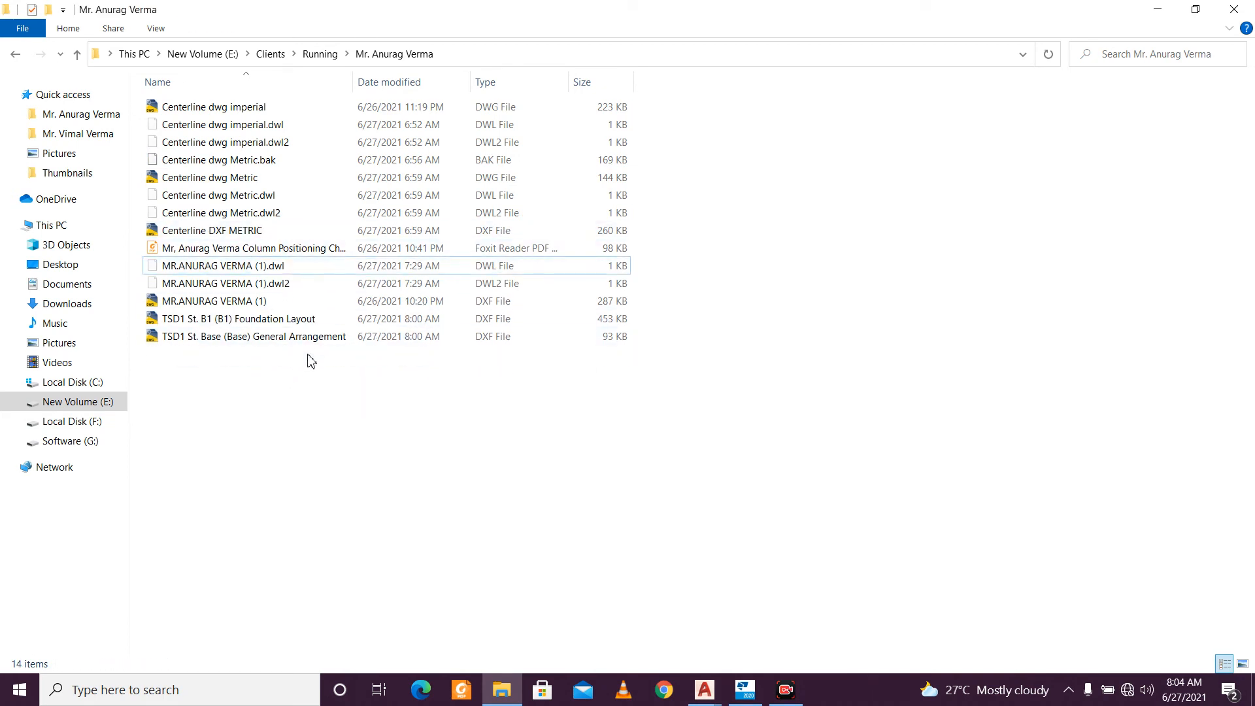
{"action": "key", "text": "ctrl+v"}
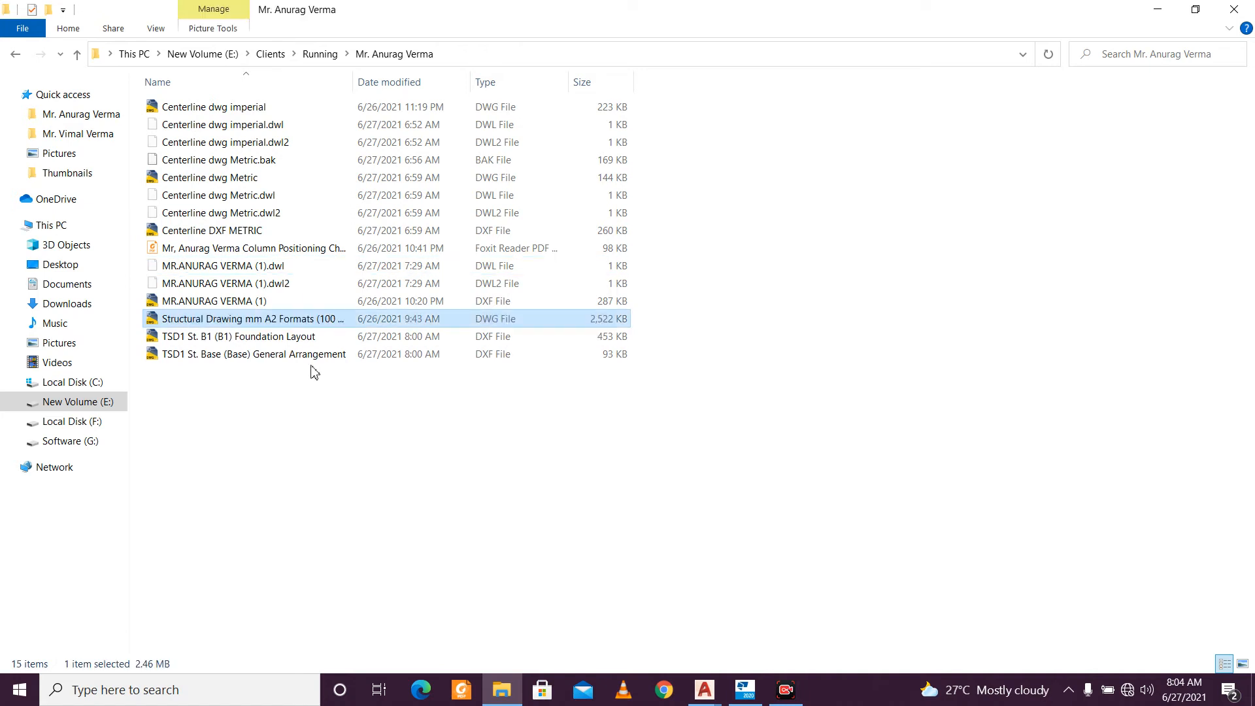
Open the copied A2 structural drawing in AutoCAD, maximize the window and inspect the whole sheet.
{"action": "double_click", "coordinate": [333, 325]}
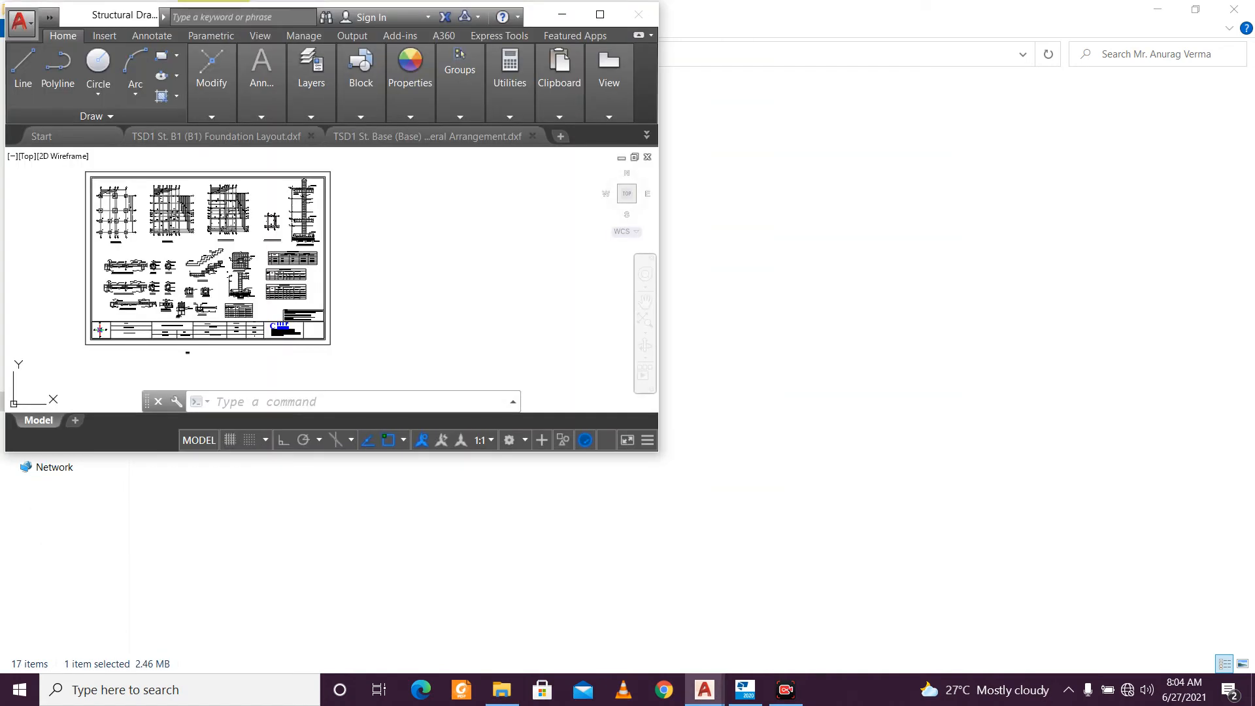
{"action": "left_click", "coordinate": [600, 15]}
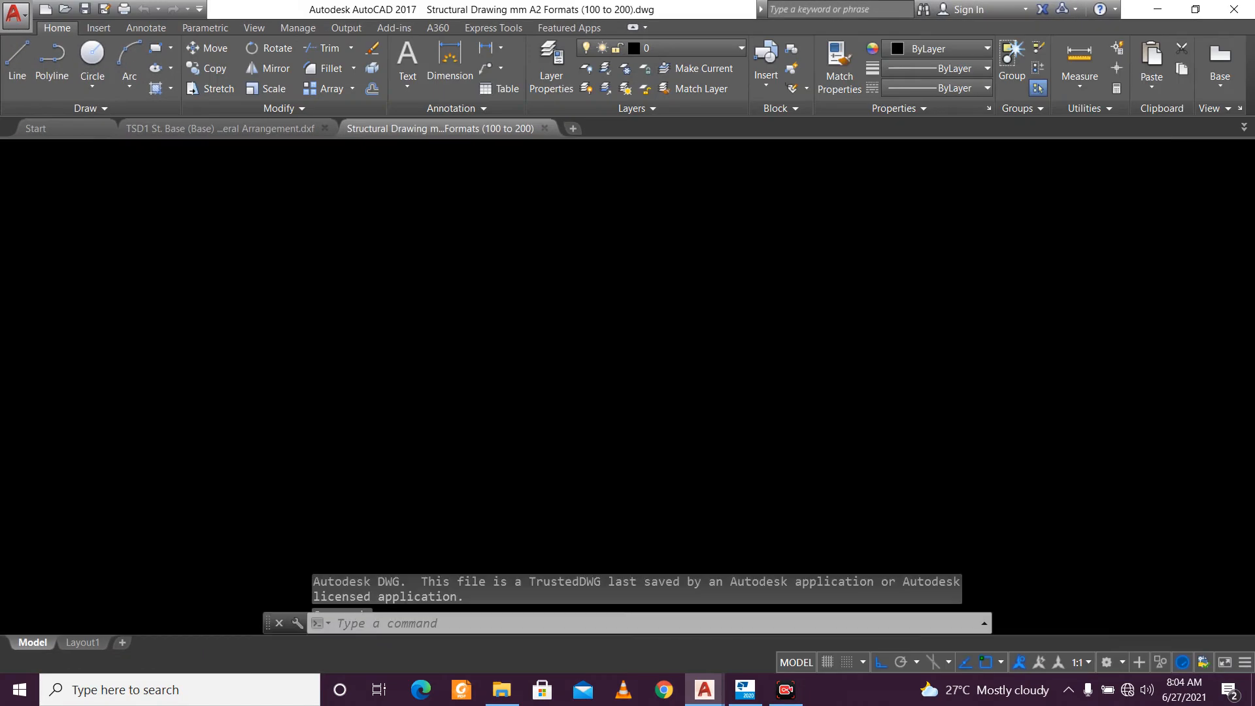
{"action": "scroll", "coordinate": [488, 493], "scroll_direction": "up", "scroll_amount": 3}
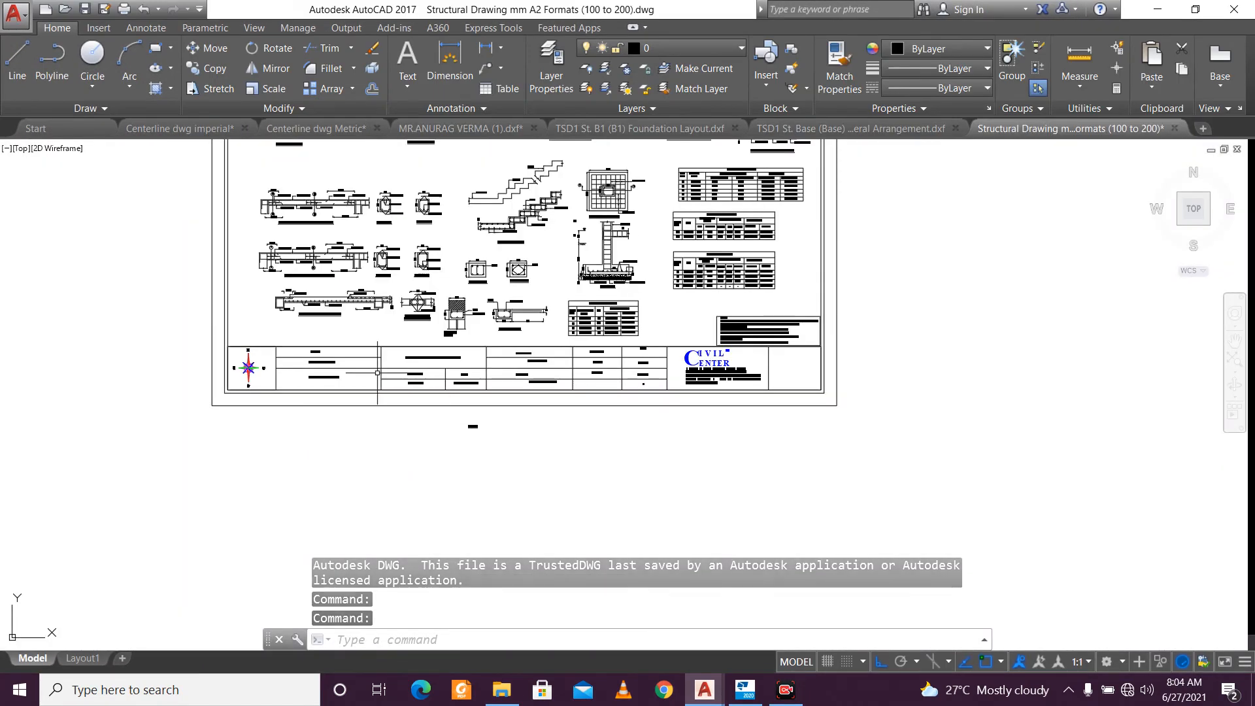
{"action": "scroll", "coordinate": [307, 358], "scroll_direction": "up", "scroll_amount": 5}
{"action": "scroll", "coordinate": [340, 355], "scroll_direction": "down", "scroll_amount": 6}
{"action": "scroll", "coordinate": [365, 384], "scroll_direction": "up", "scroll_amount": 5}
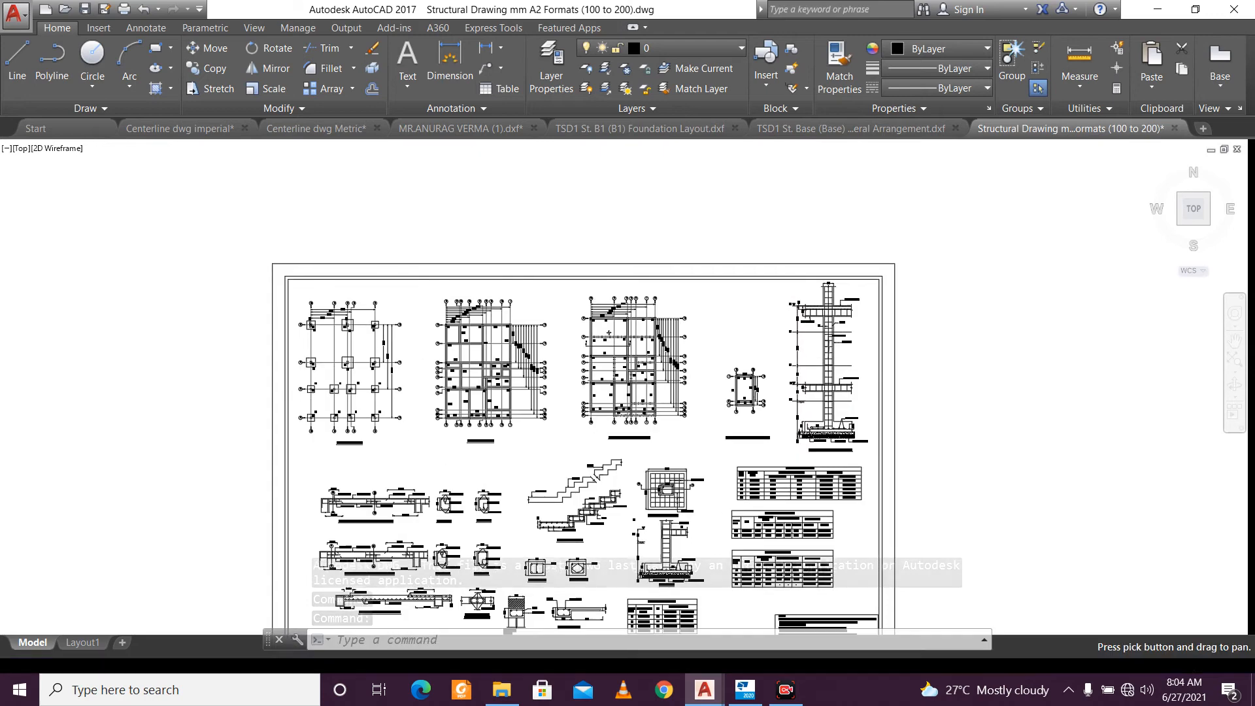
{"action": "scroll", "coordinate": [365, 384], "scroll_direction": "down", "scroll_amount": 4}
{"action": "middle_click_drag", "start_coordinate": [414, 434], "coordinate": [422, 345]}
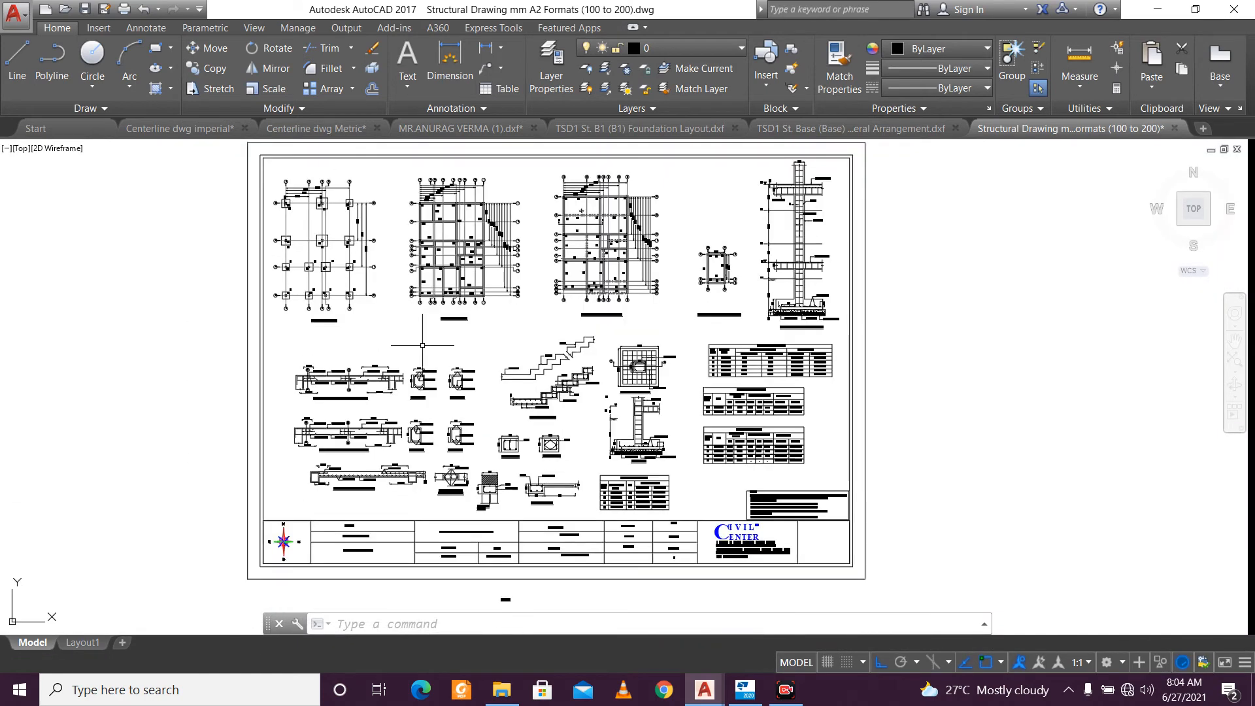
Replace the earlier client's first name in the title block's client text with the current client's first name.
{"action": "scroll", "coordinate": [377, 572], "scroll_direction": "up", "scroll_amount": 5}
{"action": "scroll", "coordinate": [289, 496], "scroll_direction": "up", "scroll_amount": 3}
{"action": "left_click", "coordinate": [277, 479]}
{"action": "double_click", "coordinate": [290, 464]}
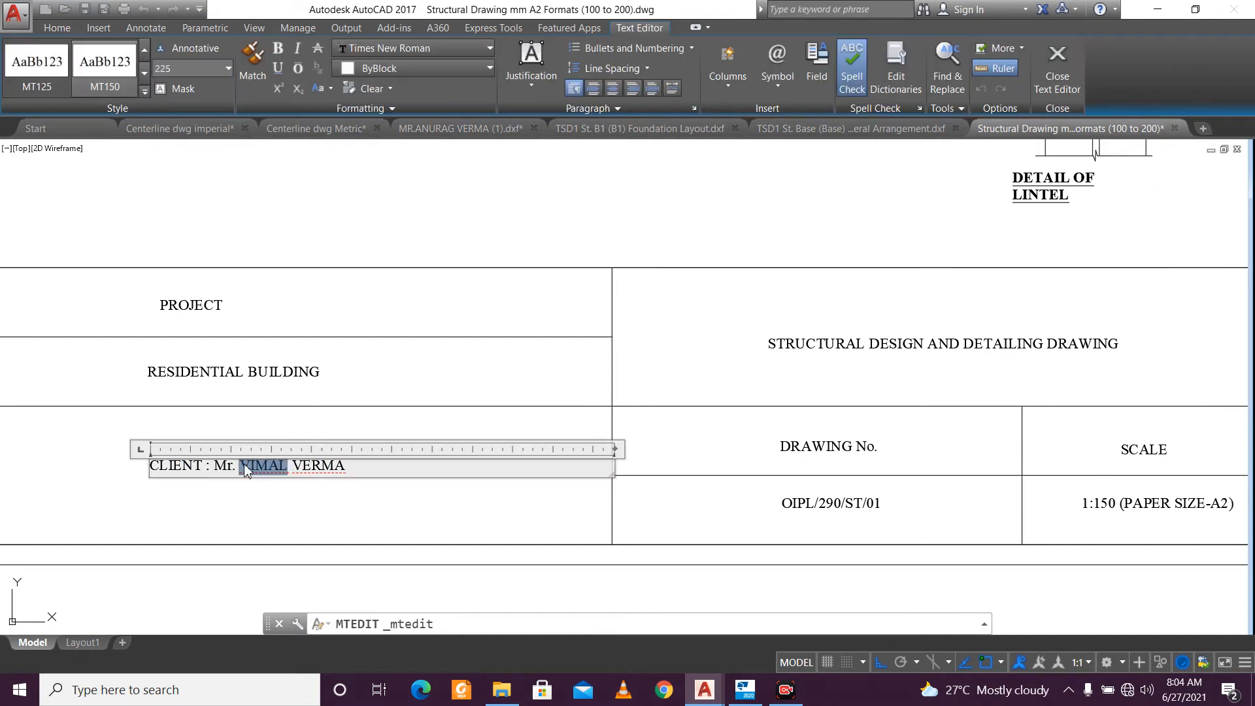
{"action": "type", "text": "ANURAG"}
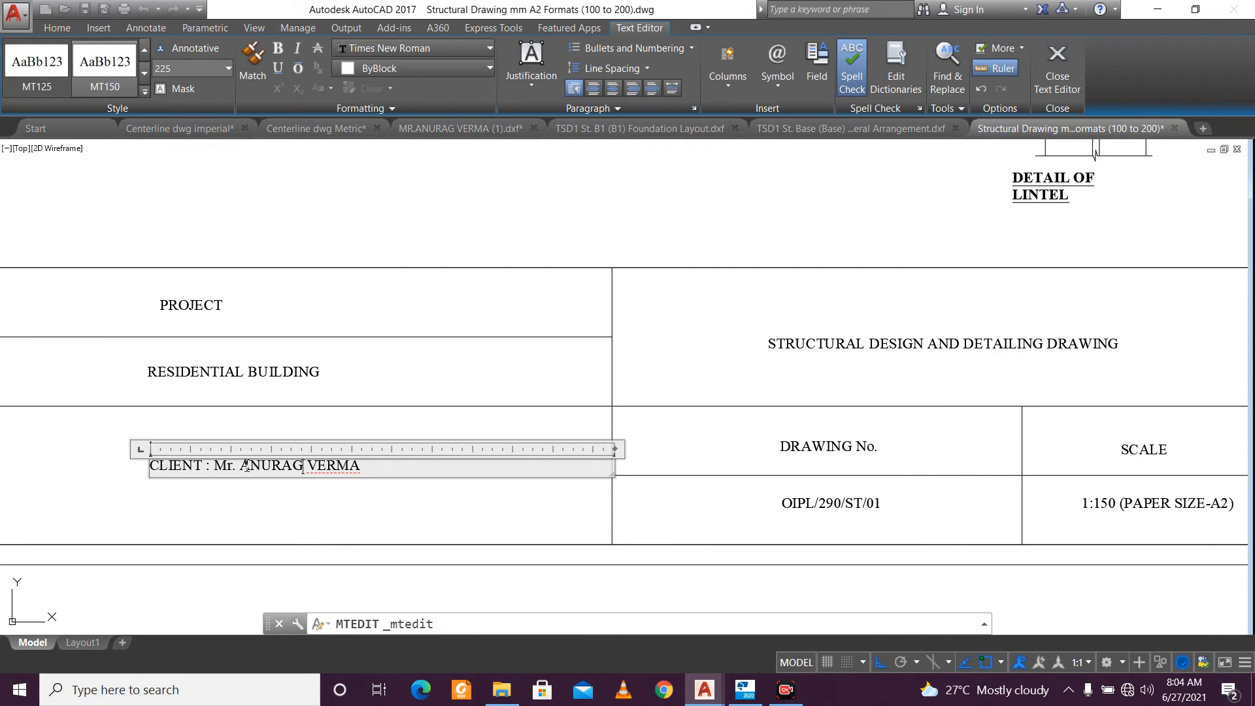
{"action": "left_click", "coordinate": [370, 366]}
{"action": "scroll", "coordinate": [343, 388], "scroll_direction": "down", "scroll_amount": 2}
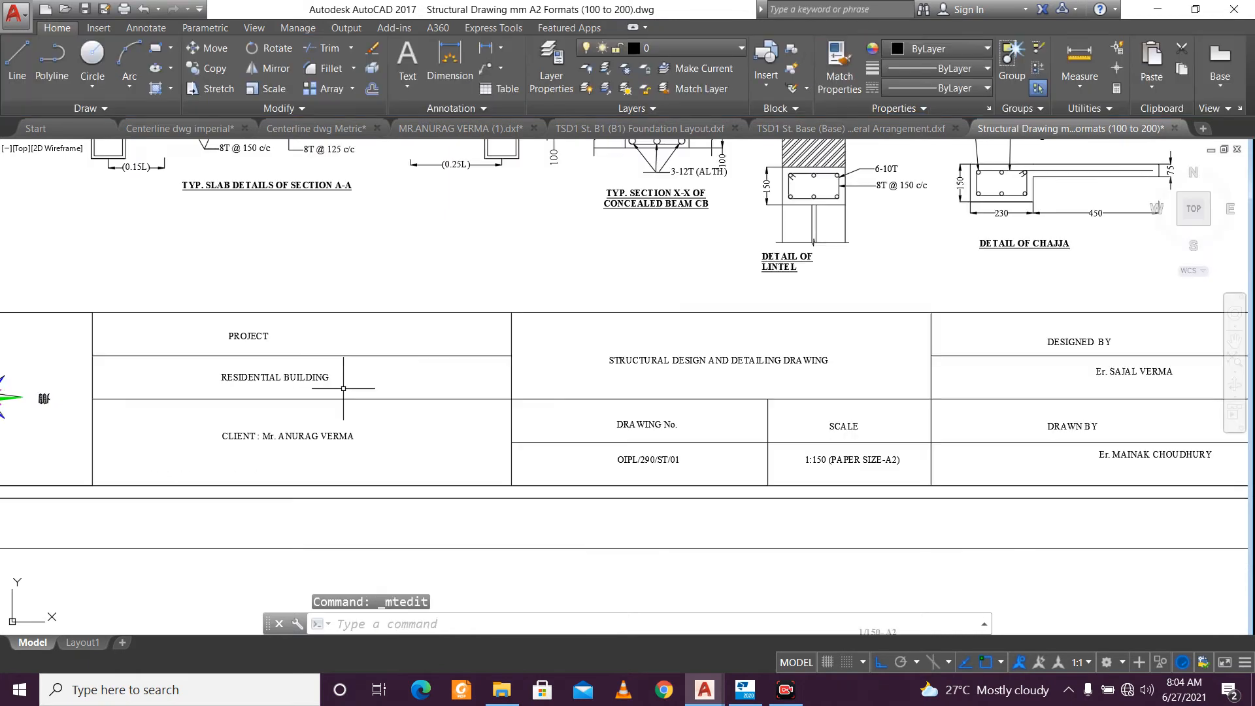
Change the drawing number in the title block to OIPL/291/ST/01.
{"action": "scroll", "coordinate": [650, 472], "scroll_direction": "up", "scroll_amount": 2}
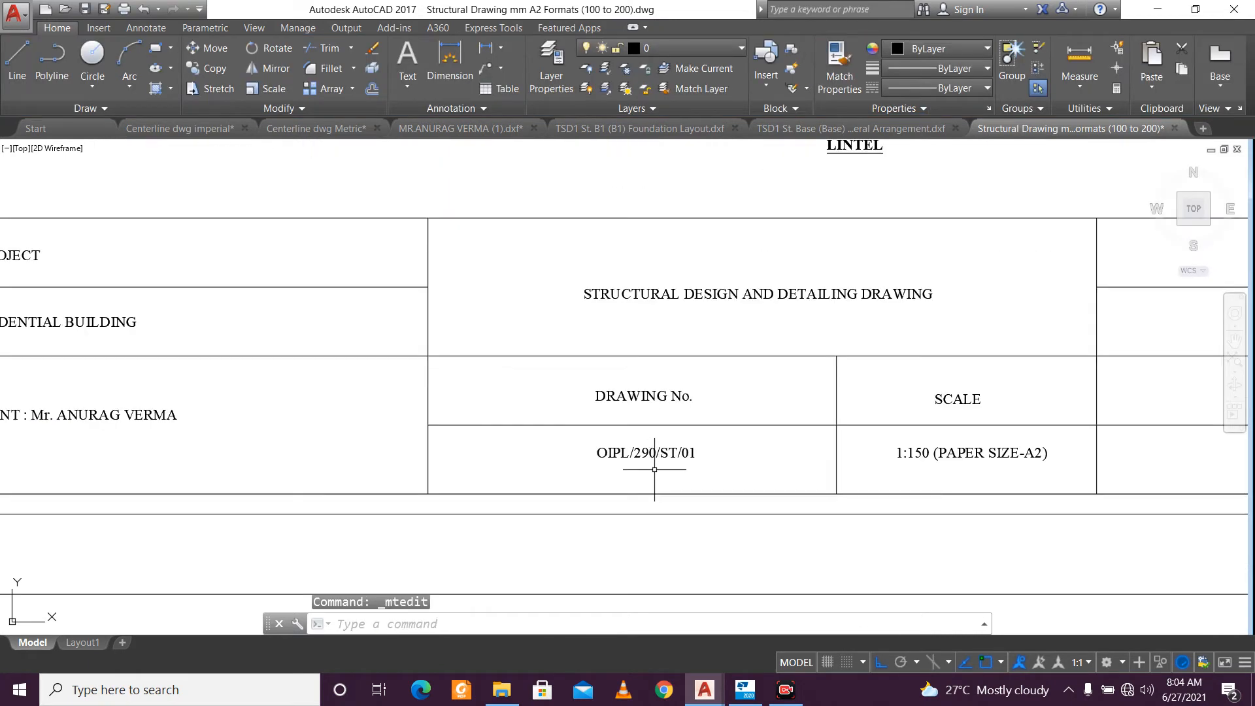
{"action": "double_click", "coordinate": [655, 447]}
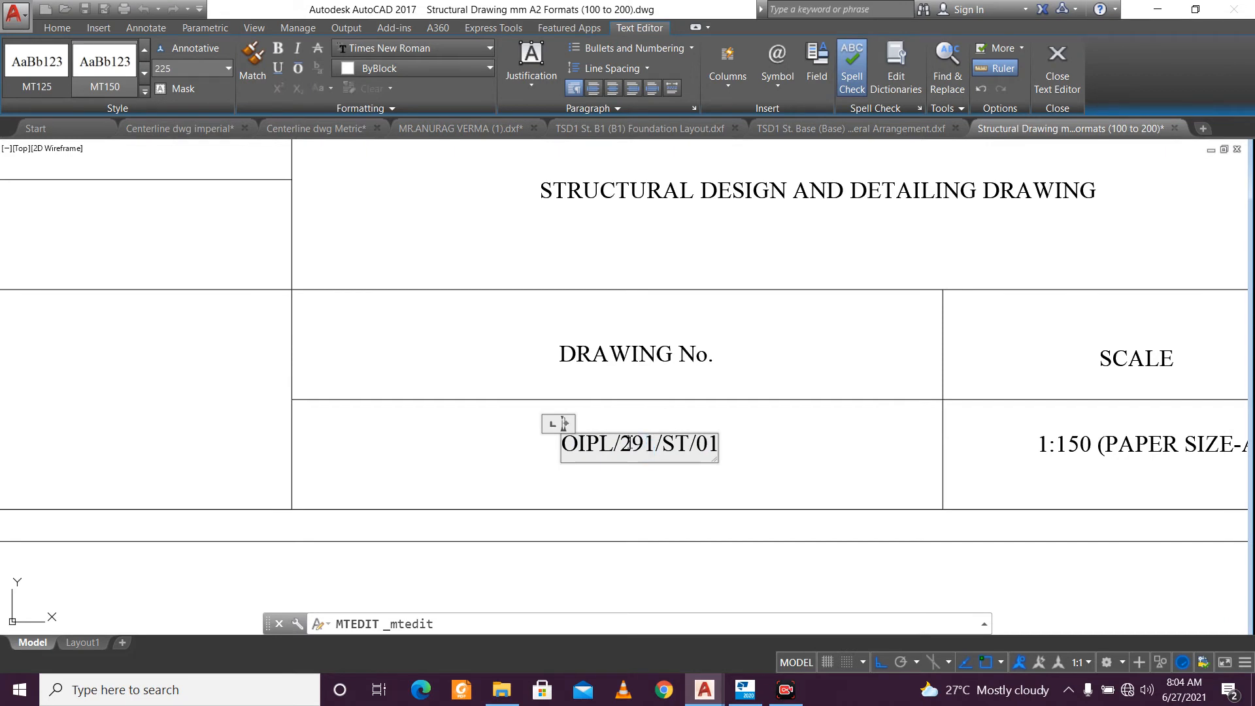
{"action": "left_click", "coordinate": [531, 464]}
{"action": "scroll", "coordinate": [523, 453], "scroll_direction": "down", "scroll_amount": 3}
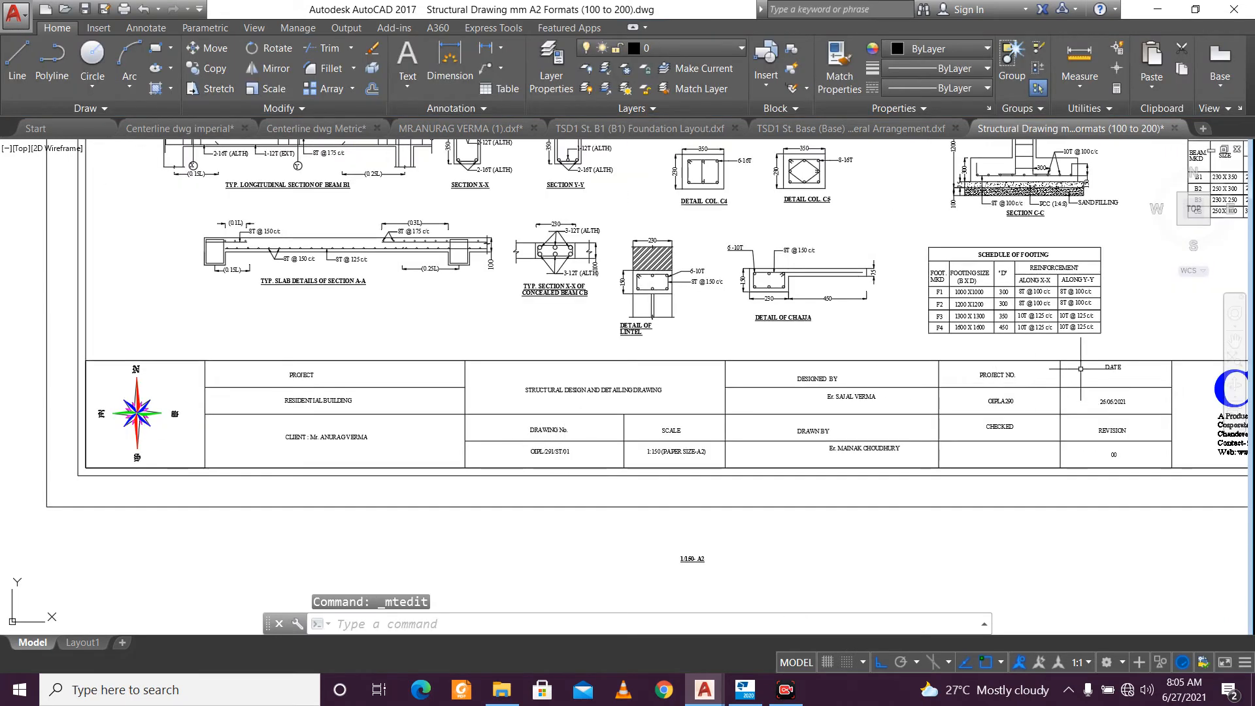
Change the project number in the title block to OIPLA291.
{"action": "scroll", "coordinate": [1035, 393], "scroll_direction": "up", "scroll_amount": 2}
{"action": "scroll", "coordinate": [1035, 393], "scroll_direction": "up", "scroll_amount": 2}
{"action": "double_click", "coordinate": [861, 452]}
{"action": "left_click_drag", "start_coordinate": [859, 458], "coordinate": [870, 467]}
{"action": "left_click", "coordinate": [872, 468]}
{"action": "scroll", "coordinate": [879, 468], "scroll_direction": "down", "scroll_amount": 4}
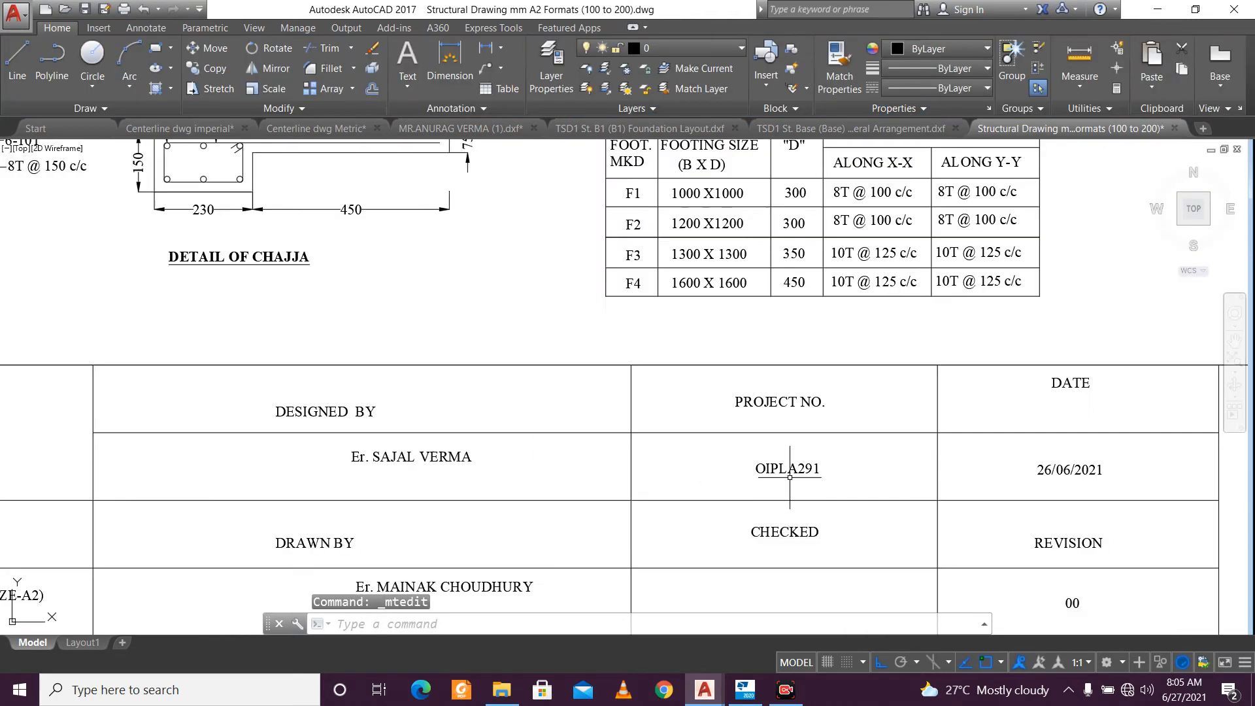
Set the title block date to 27/06/2021.
{"action": "scroll", "coordinate": [983, 456], "scroll_direction": "up", "scroll_amount": 6}
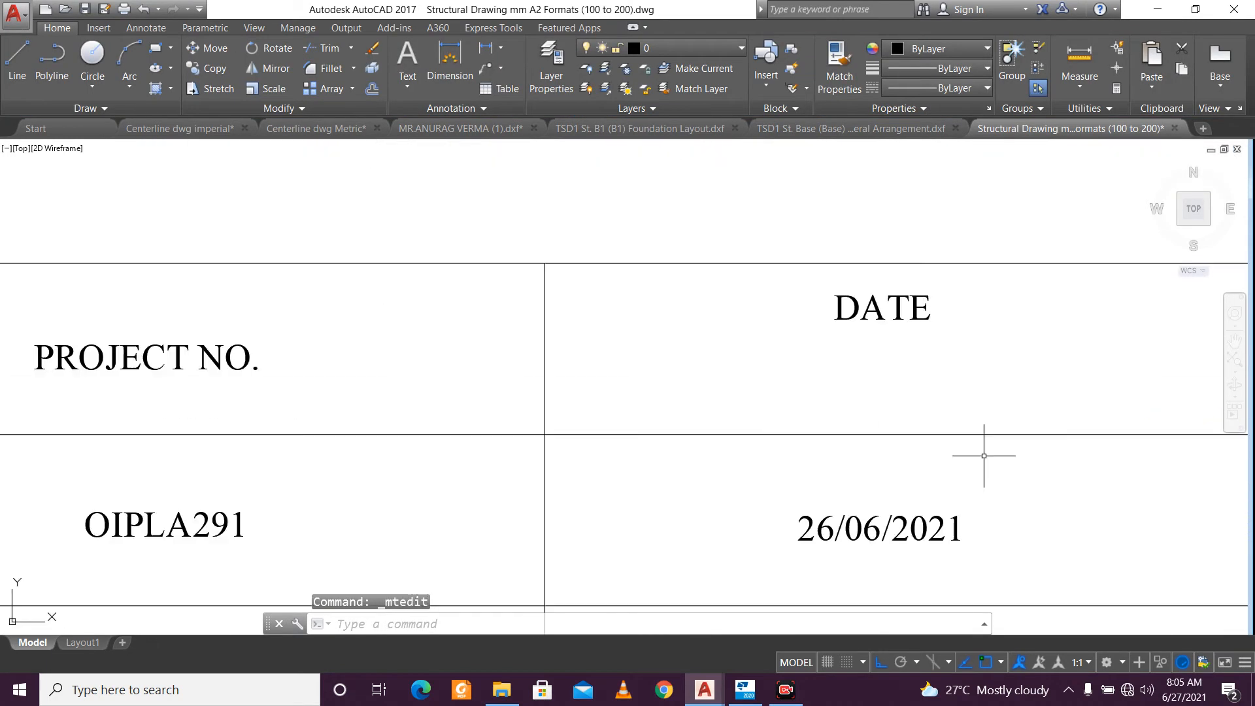
{"action": "left_click", "coordinate": [829, 534]}
{"action": "left_click", "coordinate": [828, 533]}
{"action": "double_click", "coordinate": [832, 530]}
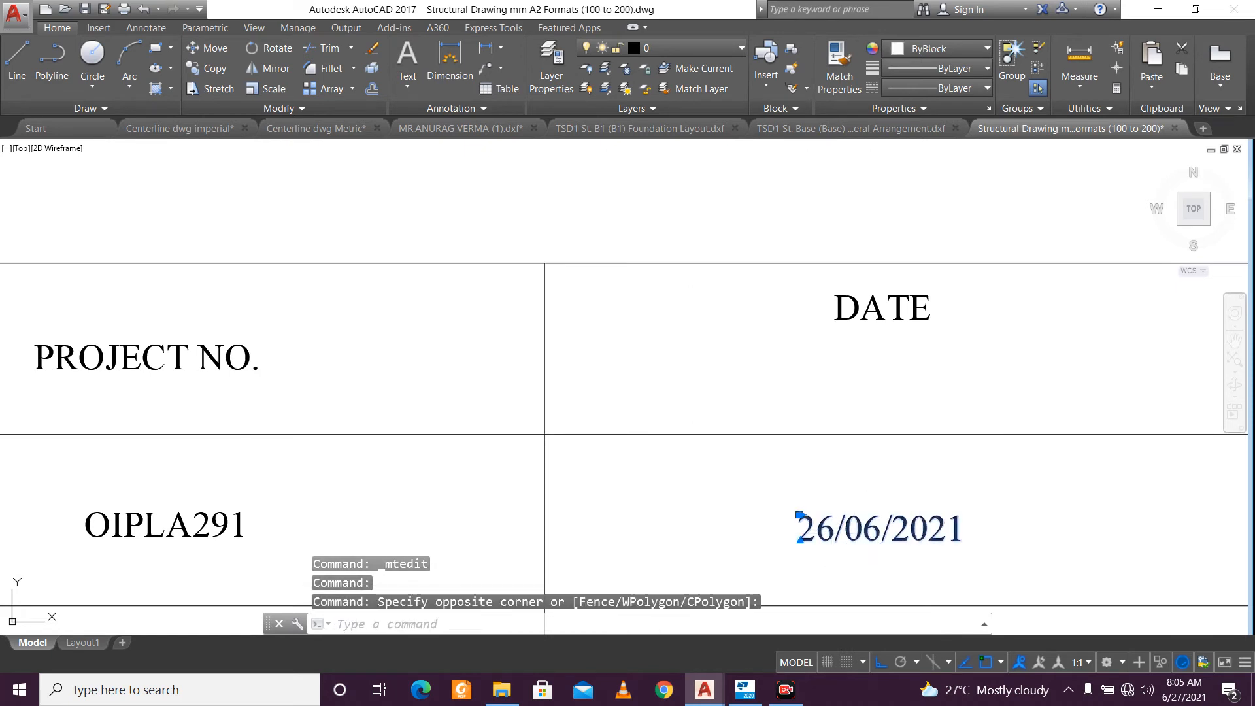
{"action": "left_click_drag", "start_coordinate": [834, 530], "coordinate": [819, 531]}
{"action": "type", "text": "7"}
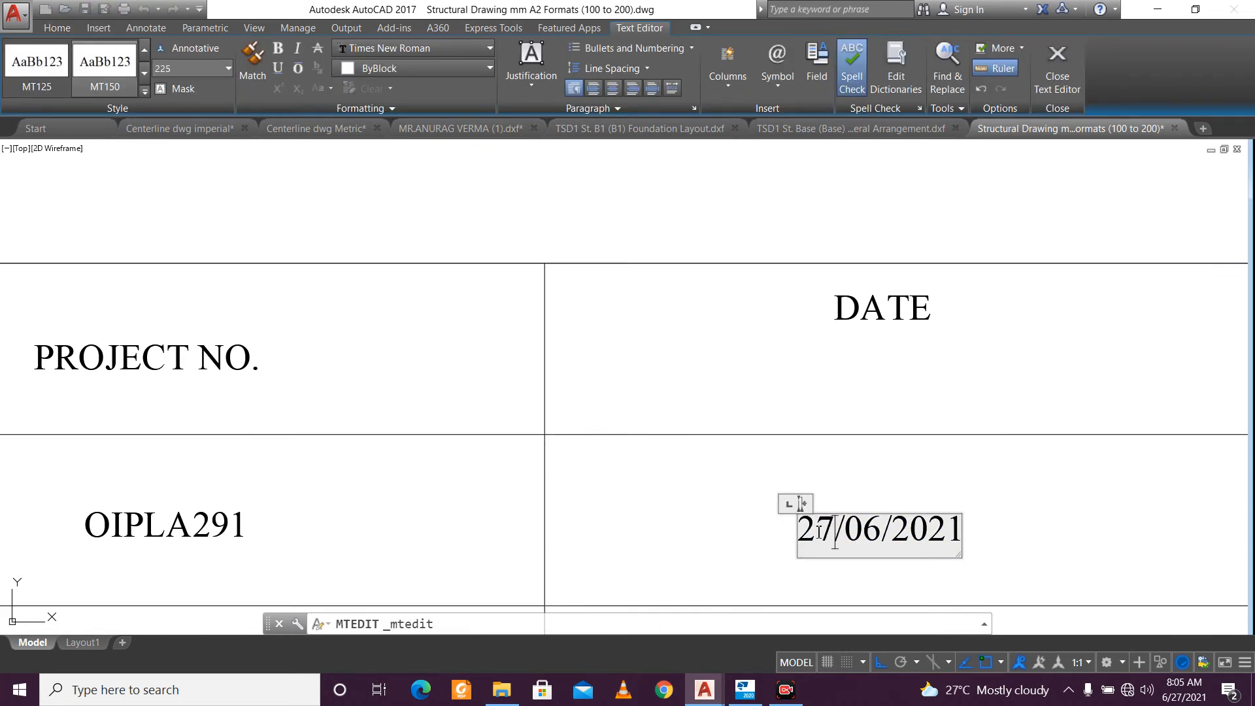
{"action": "left_click", "coordinate": [723, 504]}
Compare the compass direction in the structural title block with the one in the client's architectural floor plan drawing.
{"action": "scroll", "coordinate": [723, 504], "scroll_direction": "down", "scroll_amount": 8}
{"action": "scroll", "coordinate": [343, 516], "scroll_direction": "up", "scroll_amount": 4}
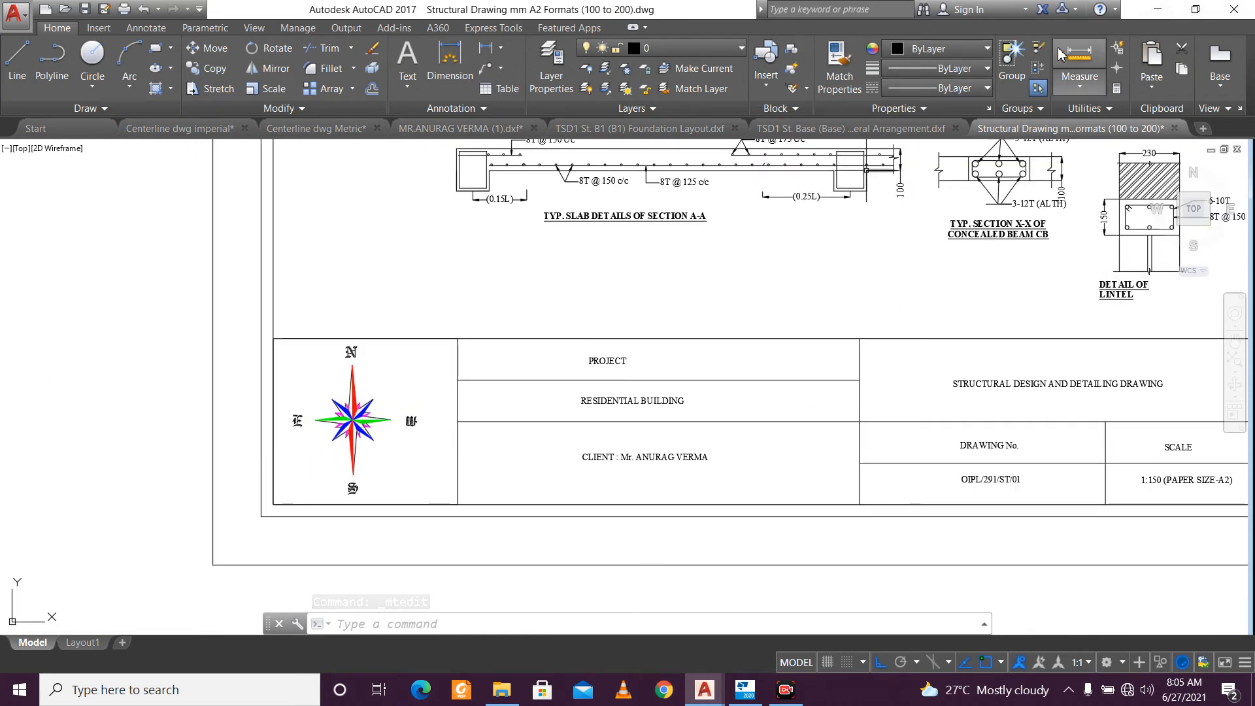
{"action": "left_click", "coordinate": [431, 129]}
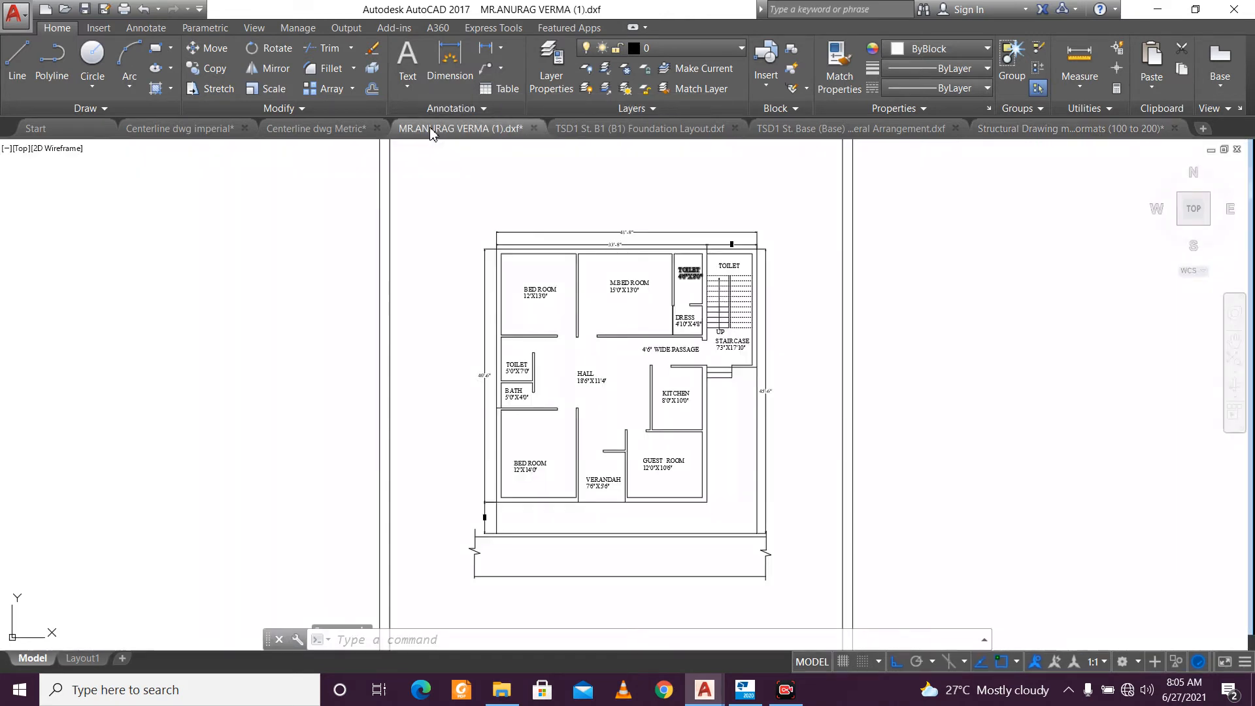
{"action": "scroll", "coordinate": [448, 182], "scroll_direction": "down", "scroll_amount": 4}
{"action": "scroll", "coordinate": [485, 503], "scroll_direction": "up", "scroll_amount": 6}
{"action": "scroll", "coordinate": [522, 476], "scroll_direction": "up", "scroll_amount": 6}
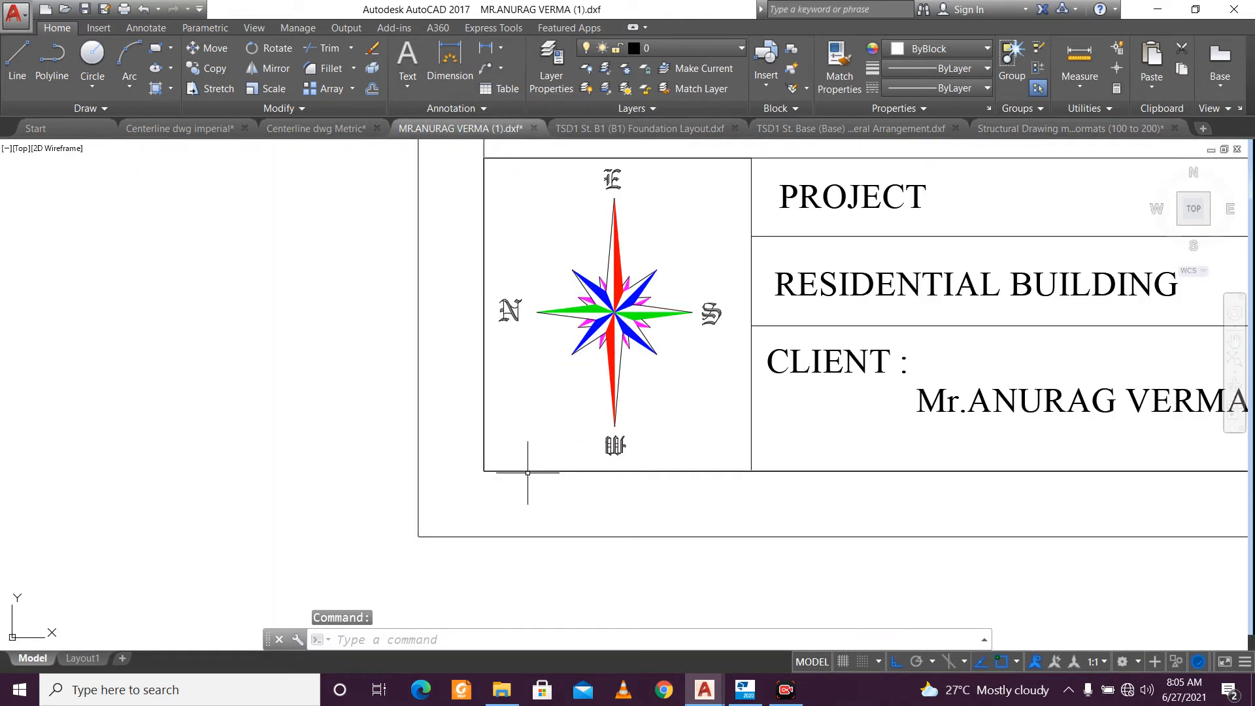
{"action": "scroll", "coordinate": [637, 458], "scroll_direction": "down", "scroll_amount": 6}
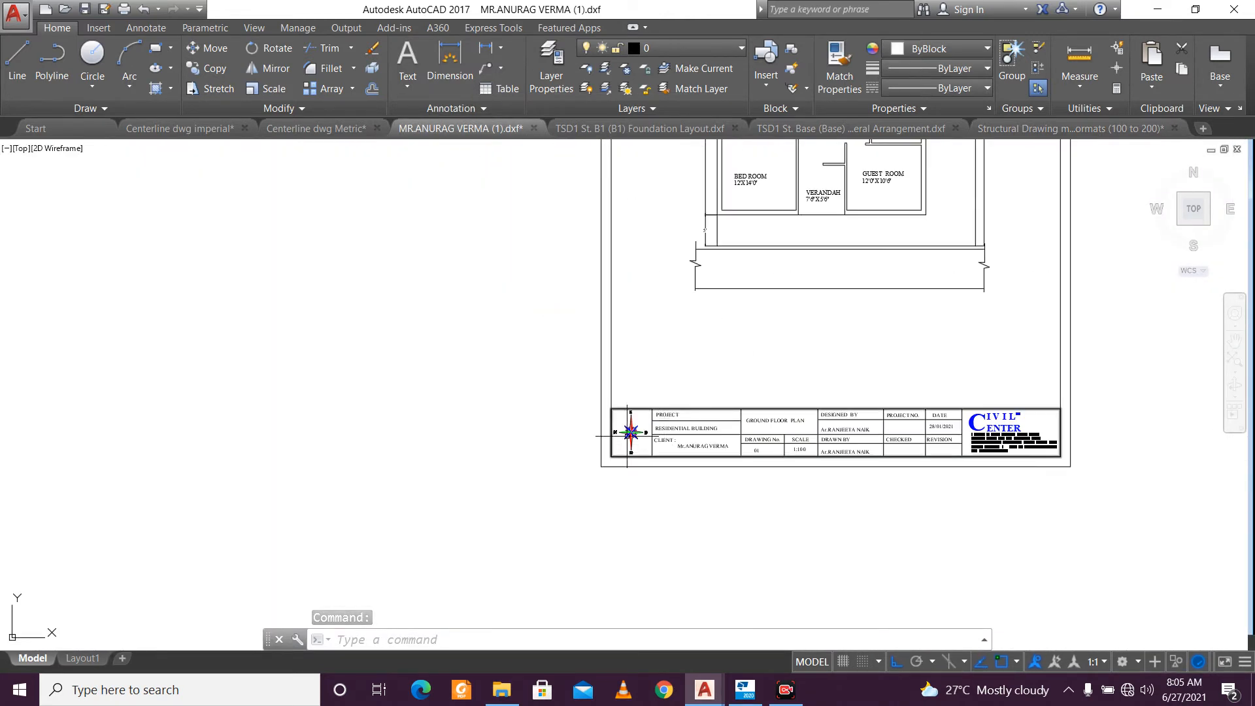
Move the letter W of the structural title block's compass straight down, clear of the right arm and level with the S.
{"action": "scroll", "coordinate": [634, 428], "scroll_direction": "up", "scroll_amount": 5}
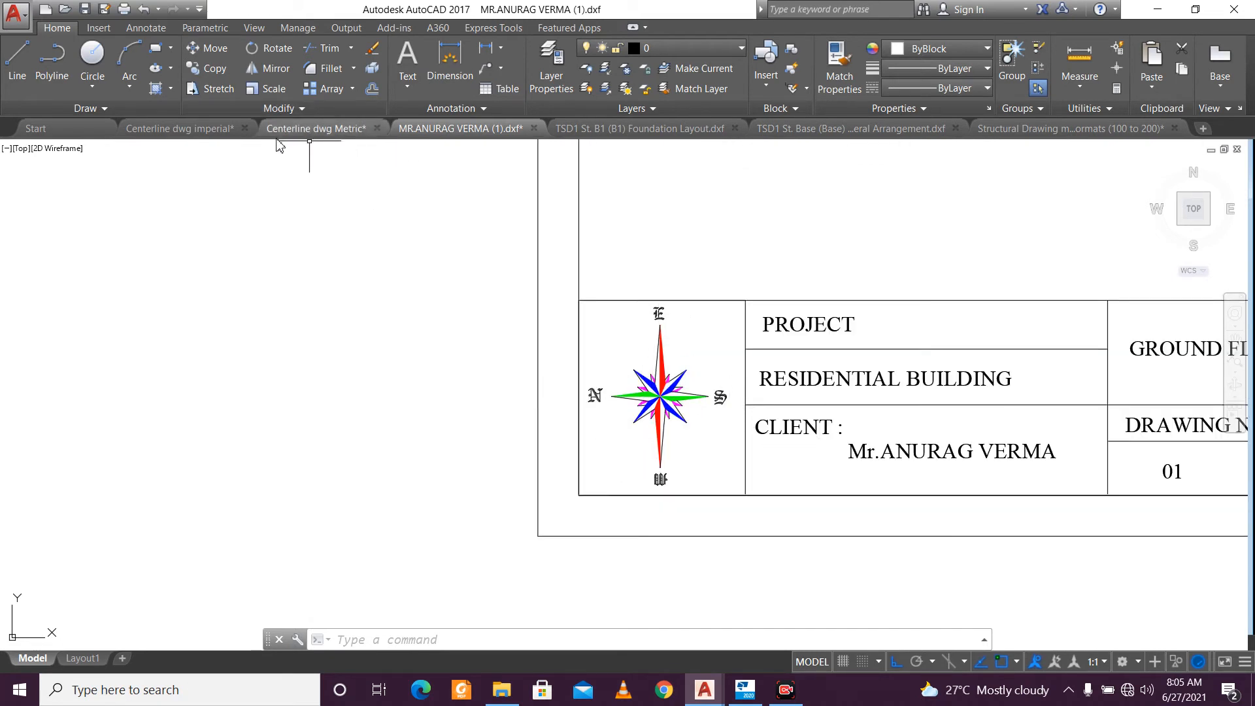
{"action": "left_click", "coordinate": [1025, 130]}
{"action": "scroll", "coordinate": [354, 462], "scroll_direction": "up", "scroll_amount": 4}
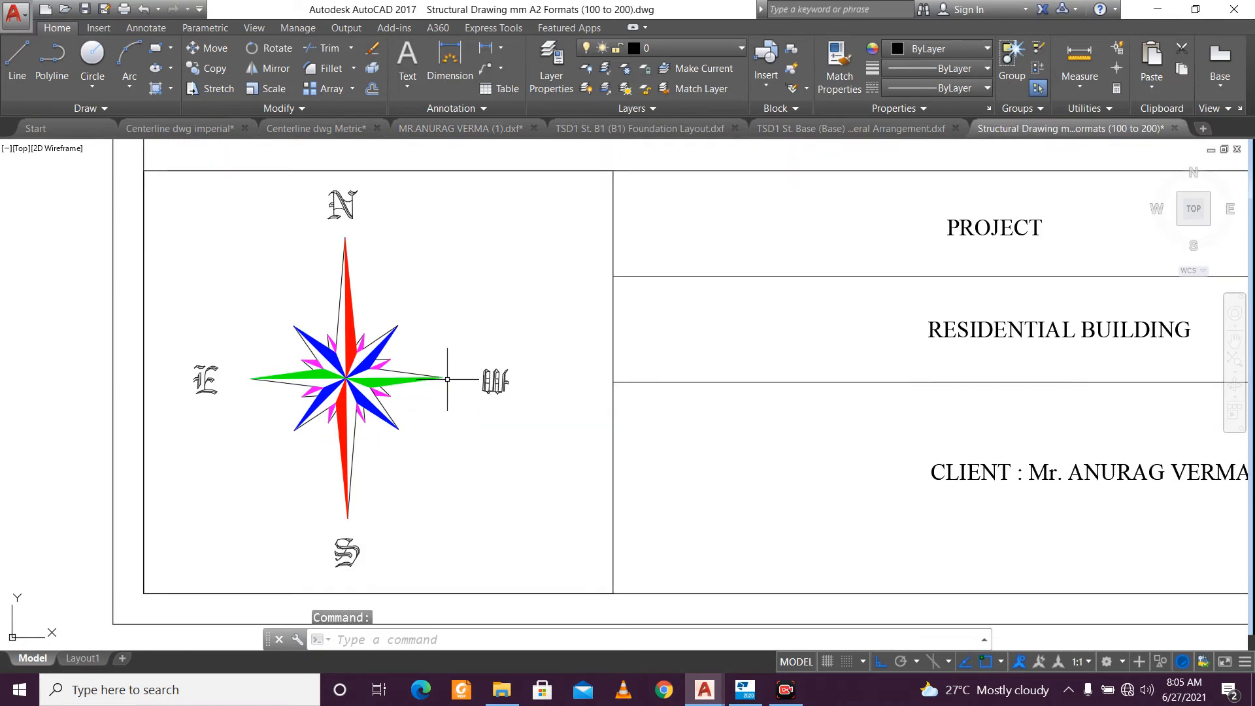
{"action": "left_click", "coordinate": [473, 353]}
{"action": "left_click", "coordinate": [539, 438]}
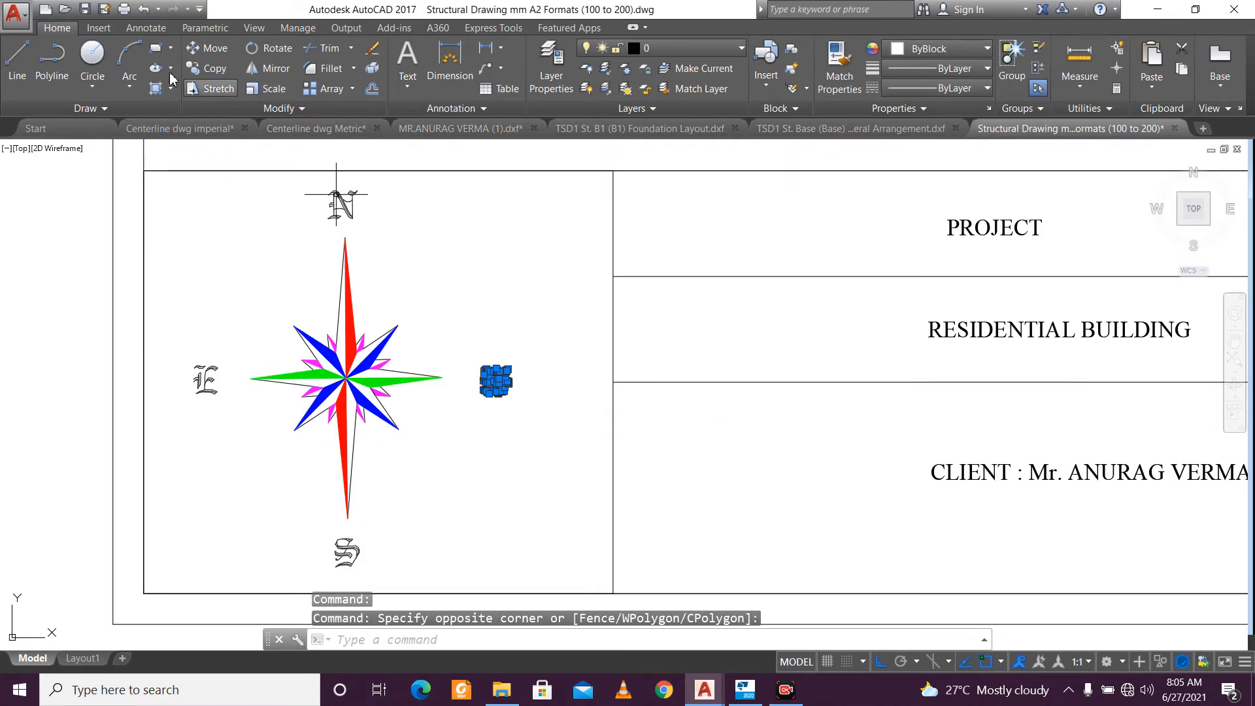
{"action": "left_click", "coordinate": [209, 48]}
{"action": "left_click", "coordinate": [503, 415]}
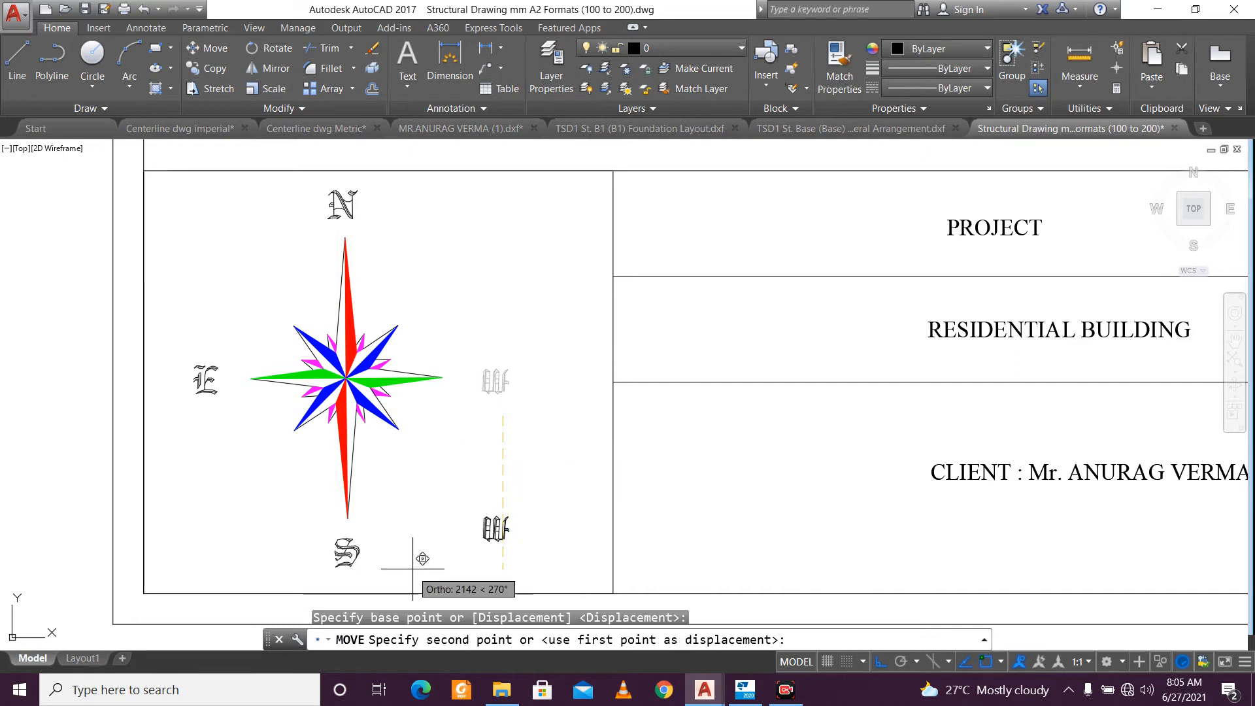
{"action": "left_click", "coordinate": [421, 579]}
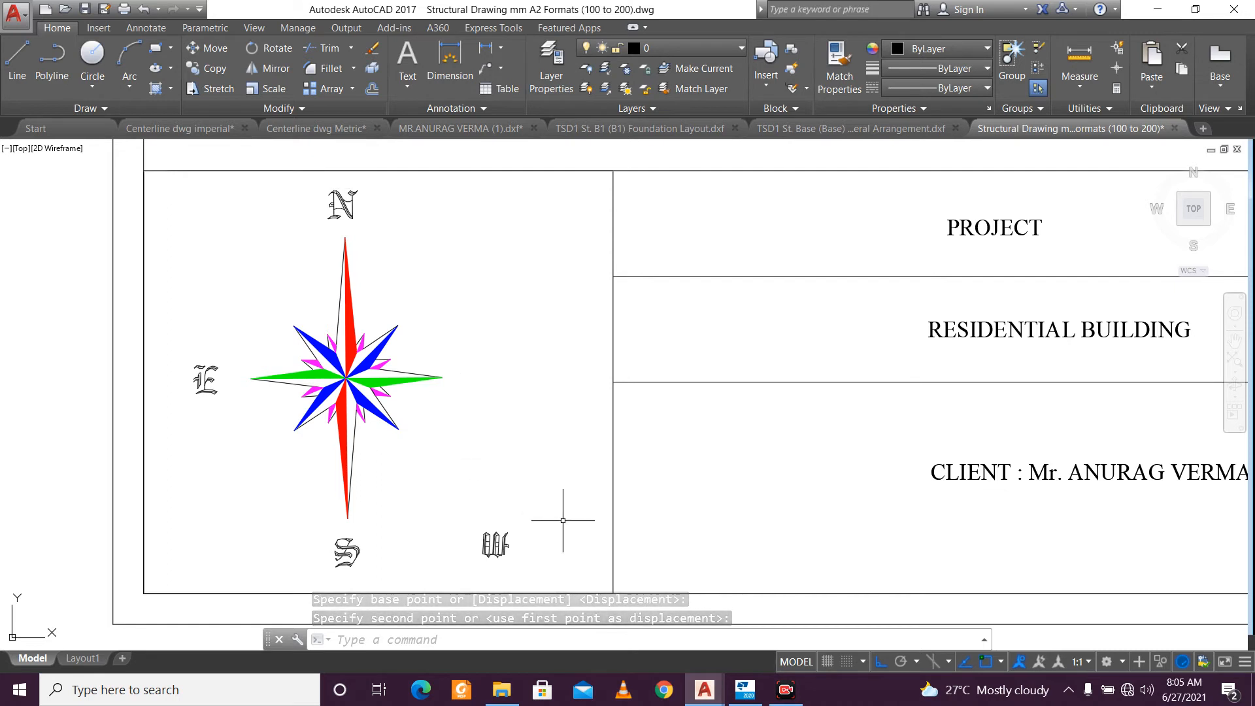
Recheck the architectural plan's compass and move the letter E in the structural title block's compass from the left arm to the right arm.
{"action": "left_click", "coordinate": [448, 130]}
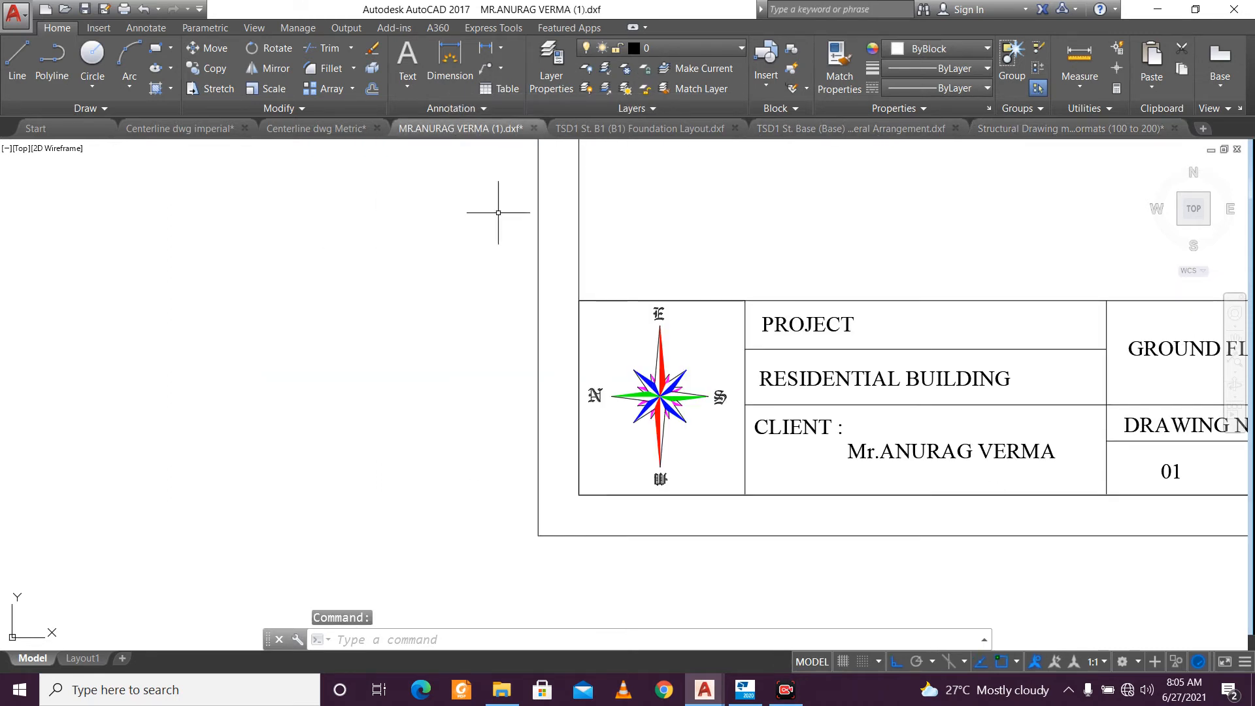
{"action": "left_click", "coordinate": [1058, 130]}
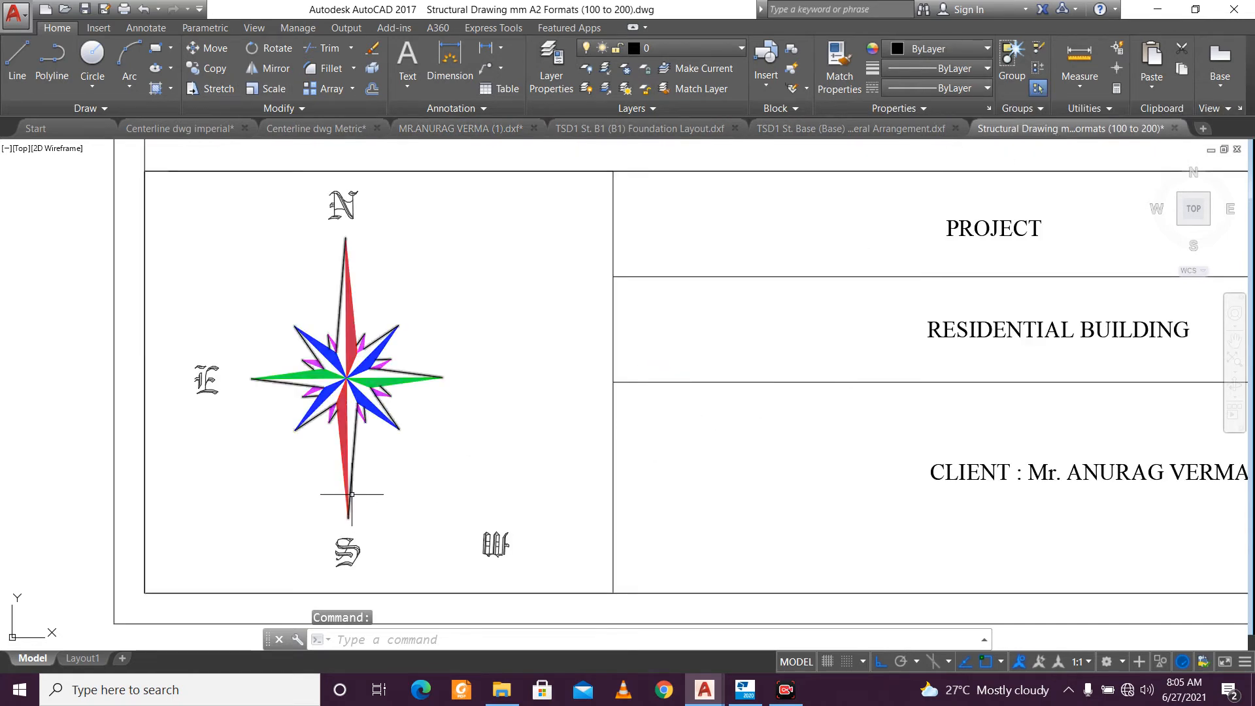
{"action": "left_click", "coordinate": [182, 340]}
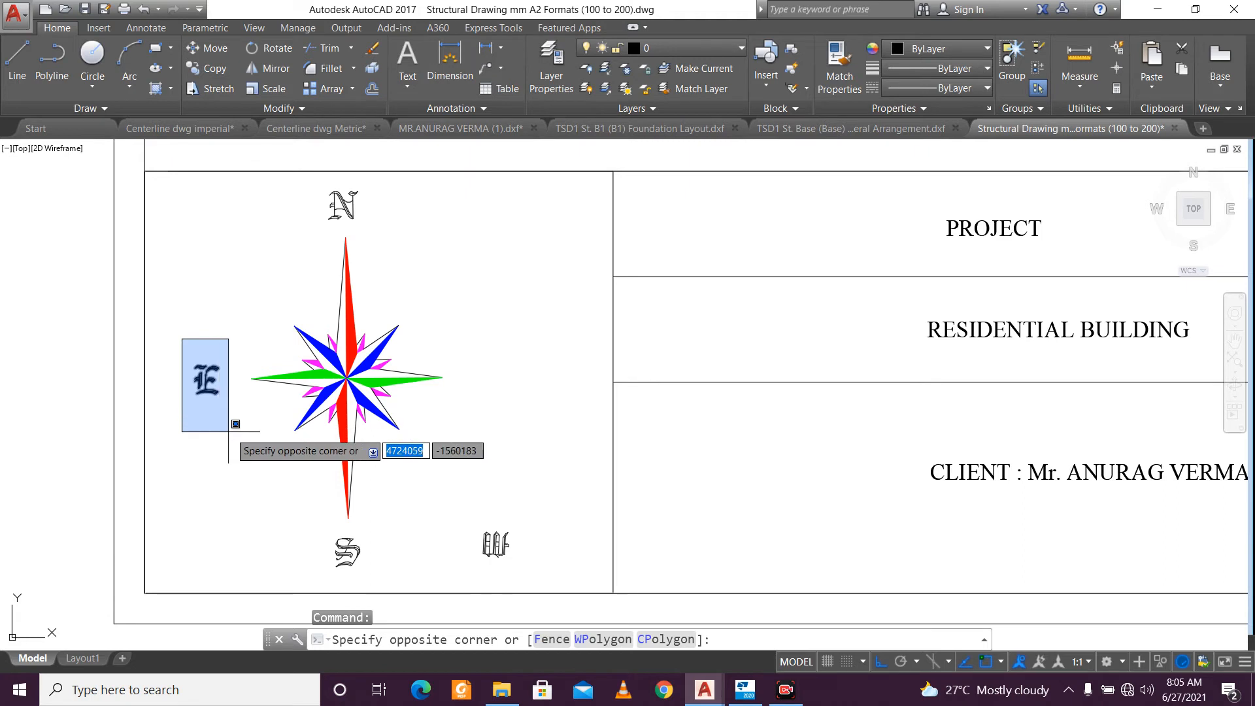
{"action": "left_click", "coordinate": [264, 434]}
{"action": "key", "text": "m"}
{"action": "key", "text": "Return"}
{"action": "left_click", "coordinate": [196, 377]}
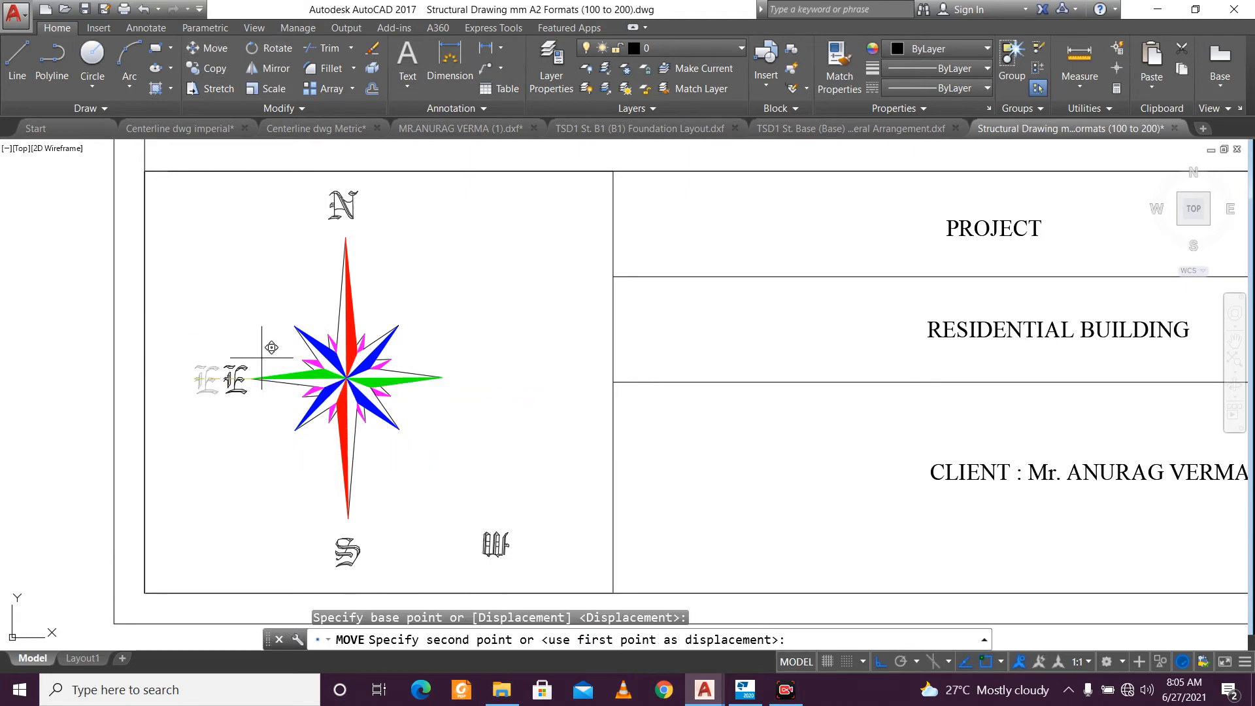
{"action": "left_click", "coordinate": [494, 364]}
Move the letter N from the top of the compass to the end of its left arm.
{"action": "left_click", "coordinate": [323, 174]}
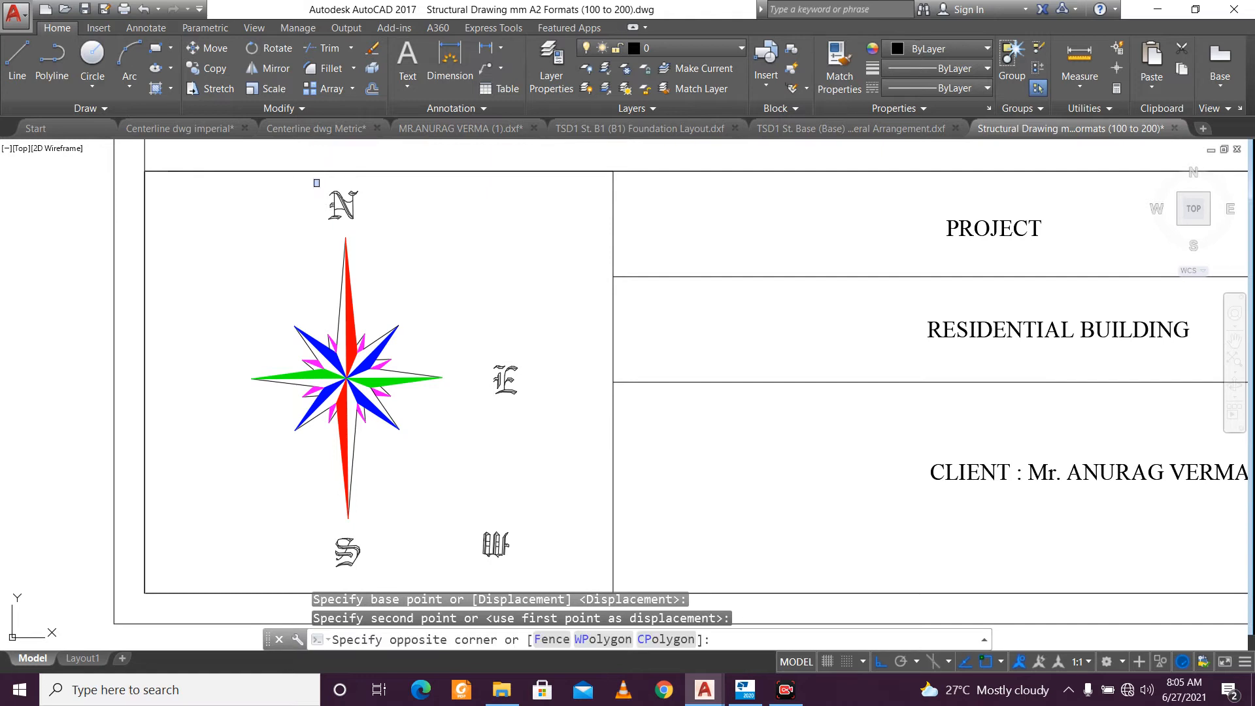
{"action": "left_click", "coordinate": [406, 238]}
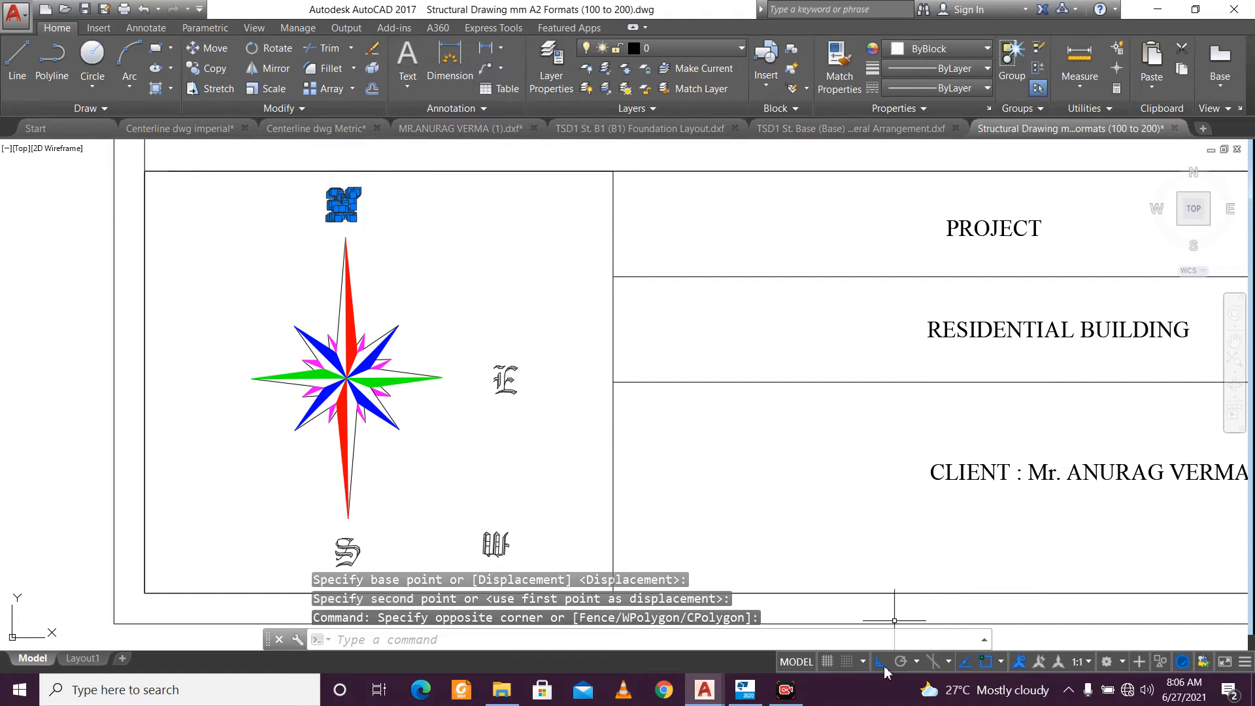
{"action": "left_click", "coordinate": [208, 48]}
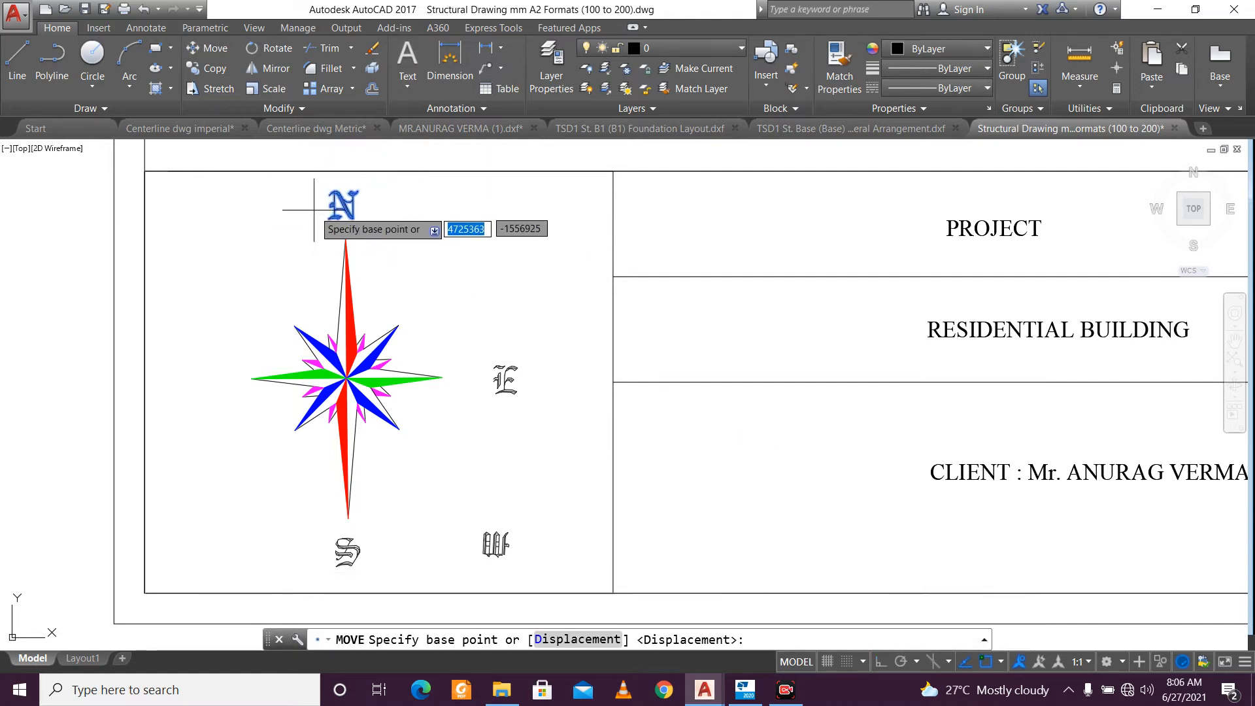
{"action": "left_click", "coordinate": [329, 206]}
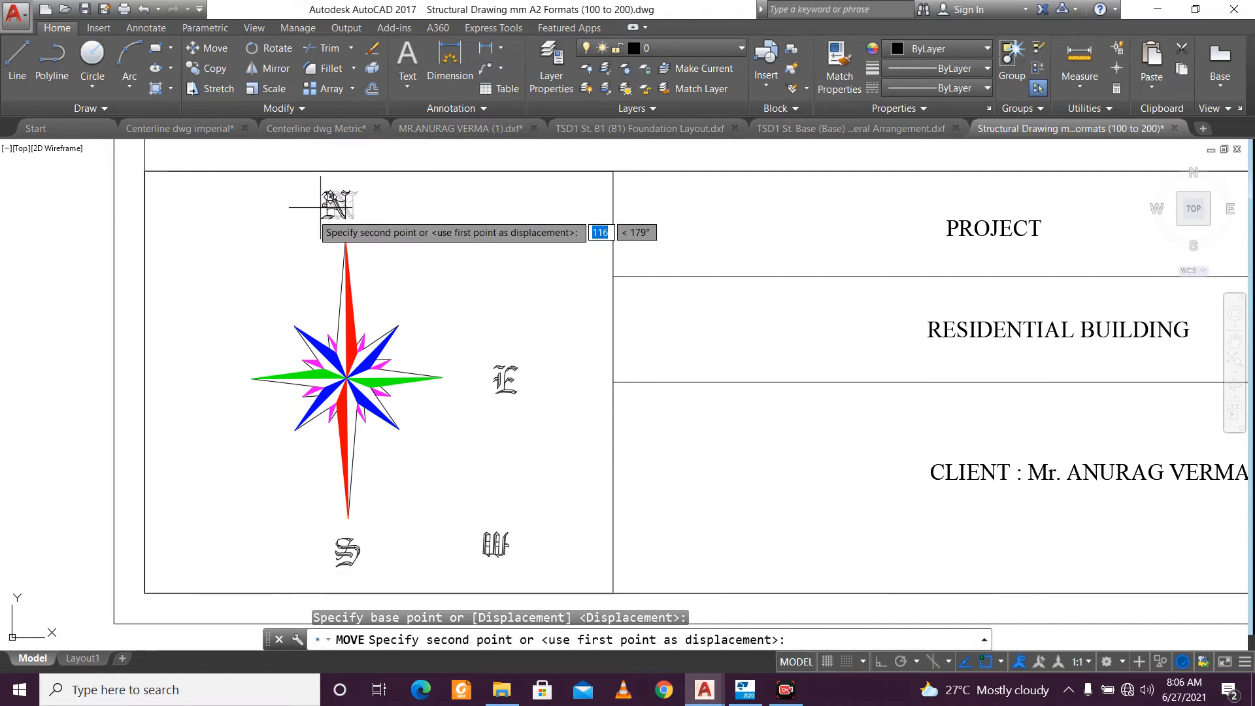
{"action": "left_click", "coordinate": [198, 379]}
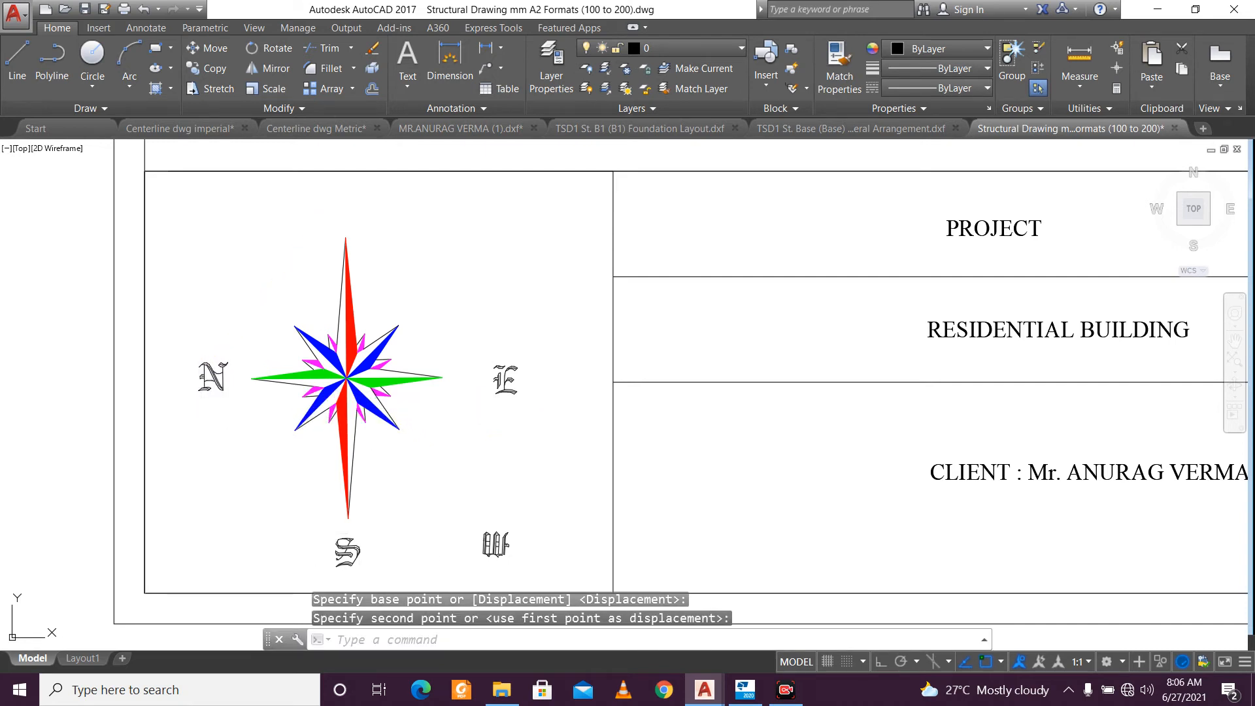
Move the letter S from the foot of the compass to just above the E beside the right arm.
{"action": "left_click", "coordinate": [316, 529]}
{"action": "left_click", "coordinate": [414, 583]}
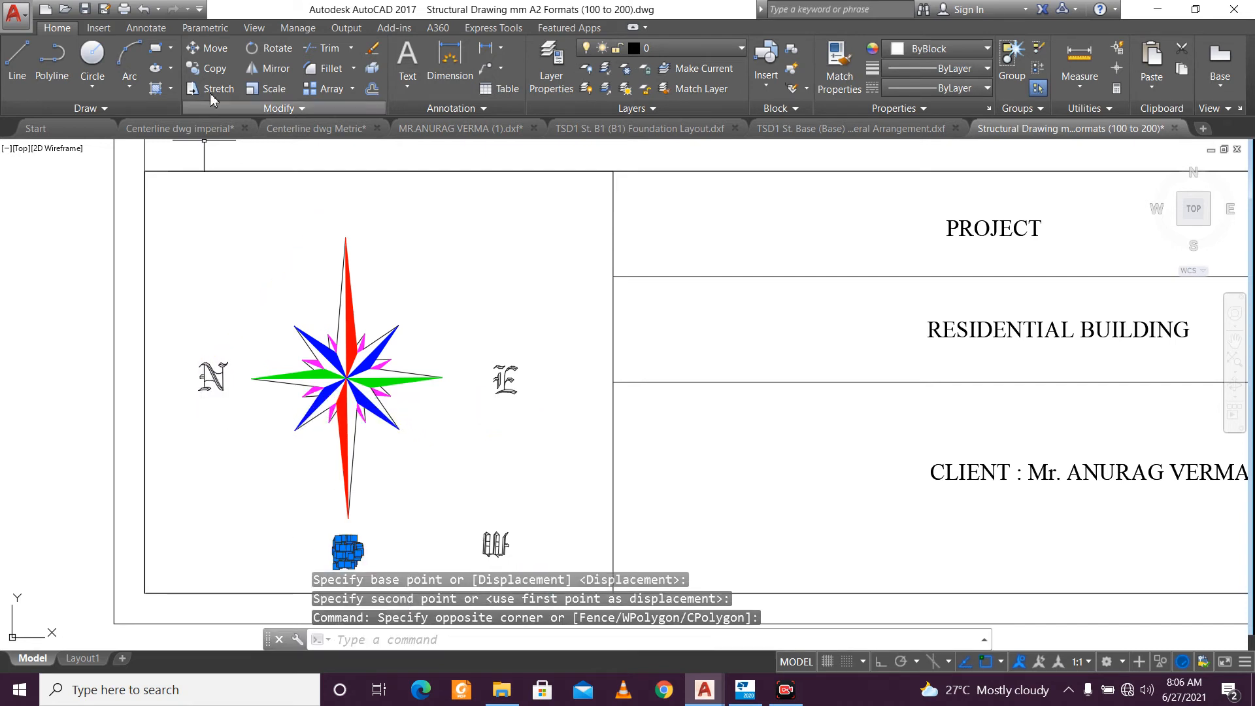
{"action": "left_click", "coordinate": [219, 55]}
{"action": "left_click", "coordinate": [351, 533]}
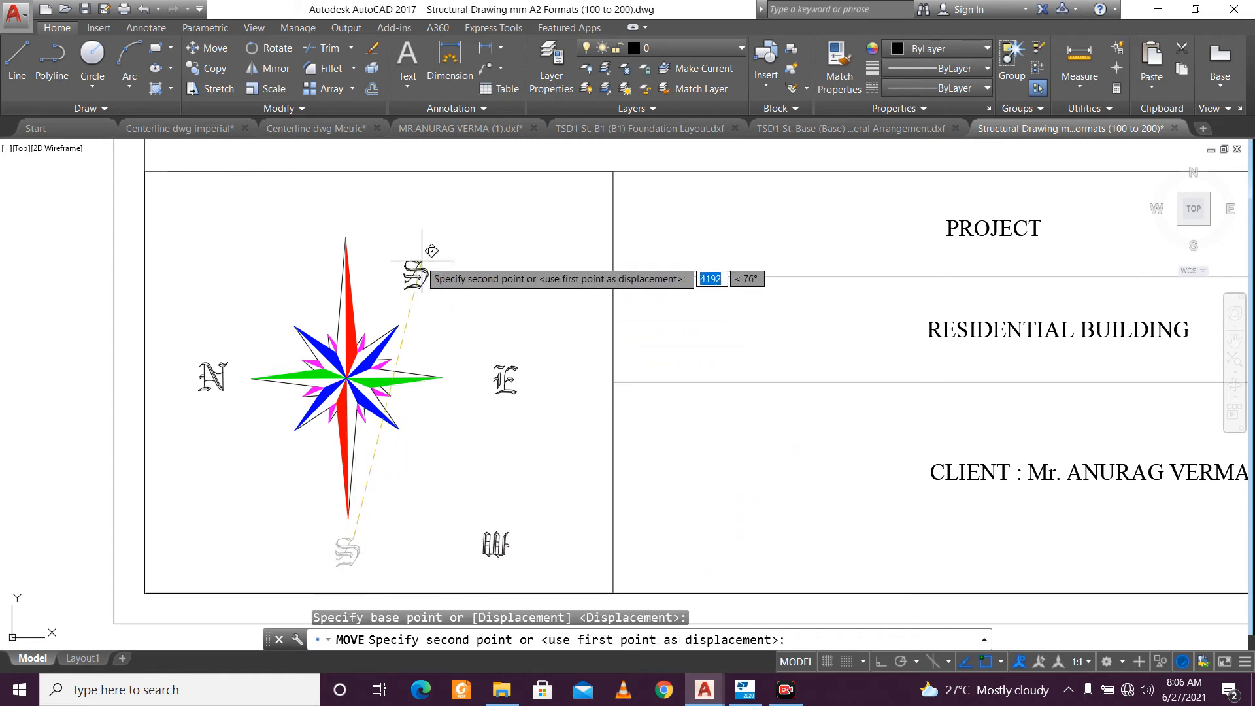
{"action": "left_click", "coordinate": [483, 308]}
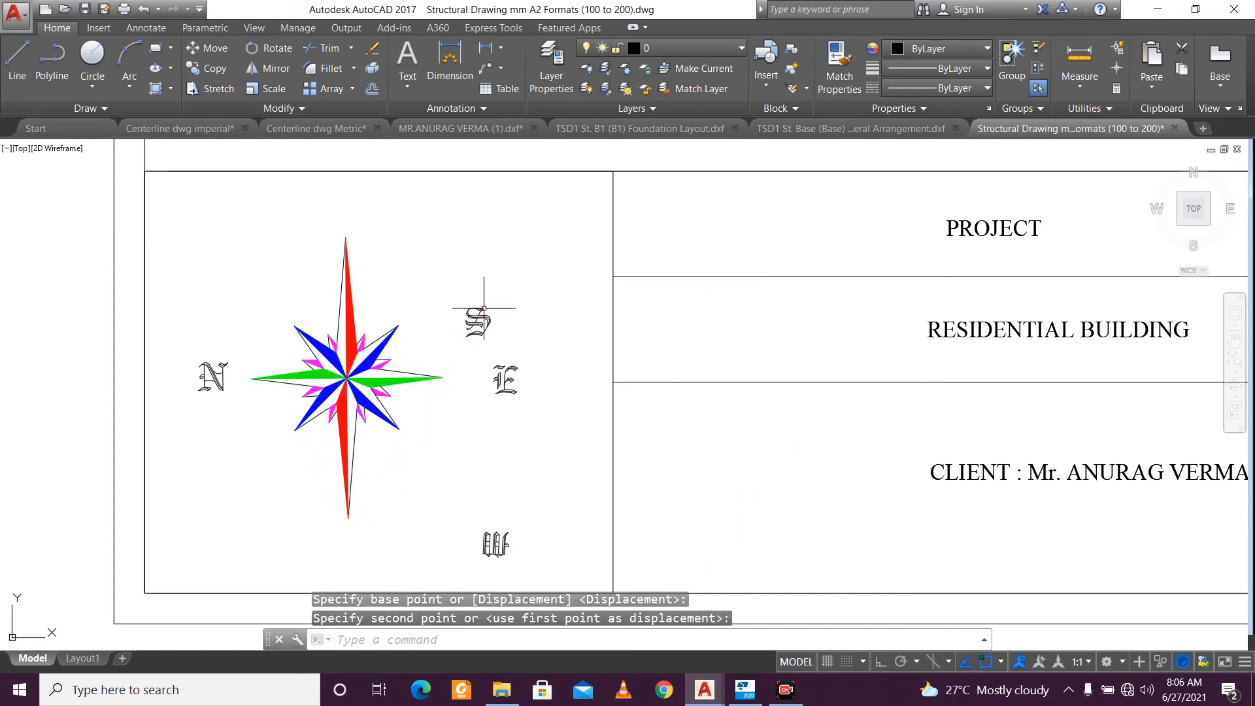
Move the letter E from the right arm to the top of the compass.
{"action": "left_click", "coordinate": [473, 348]}
{"action": "left_click", "coordinate": [552, 426]}
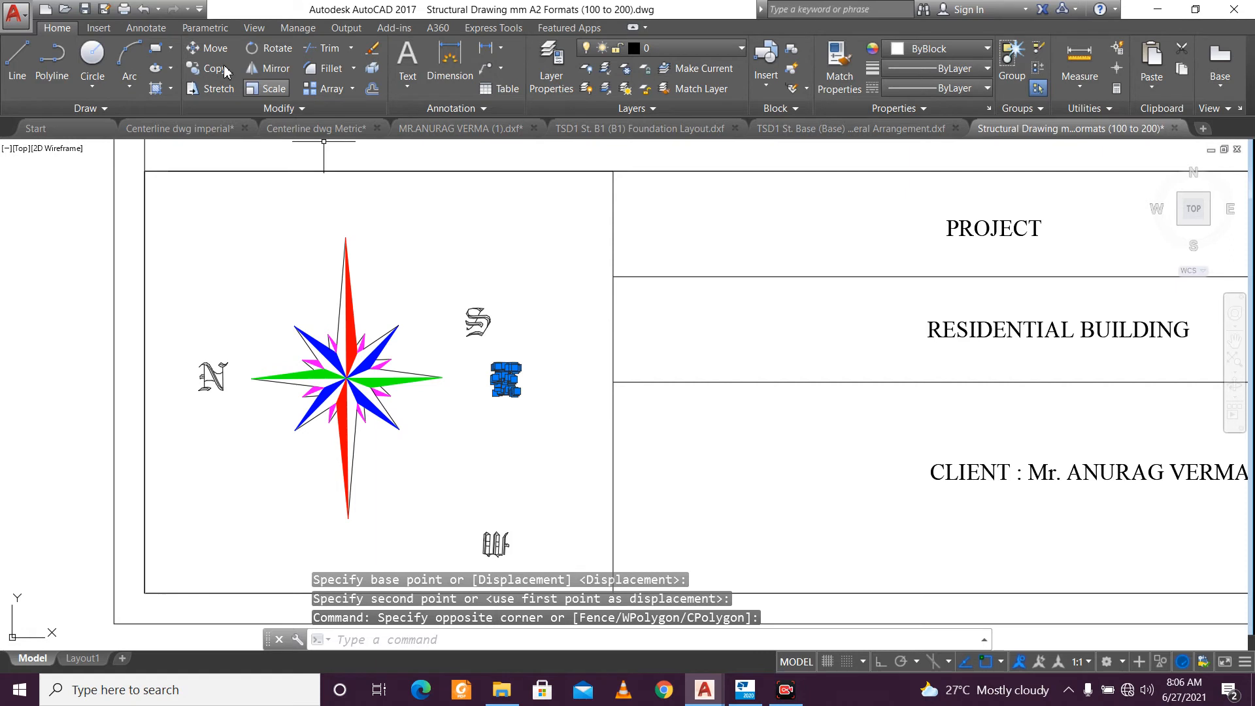
{"action": "left_click", "coordinate": [207, 48]}
{"action": "left_click", "coordinate": [495, 385]}
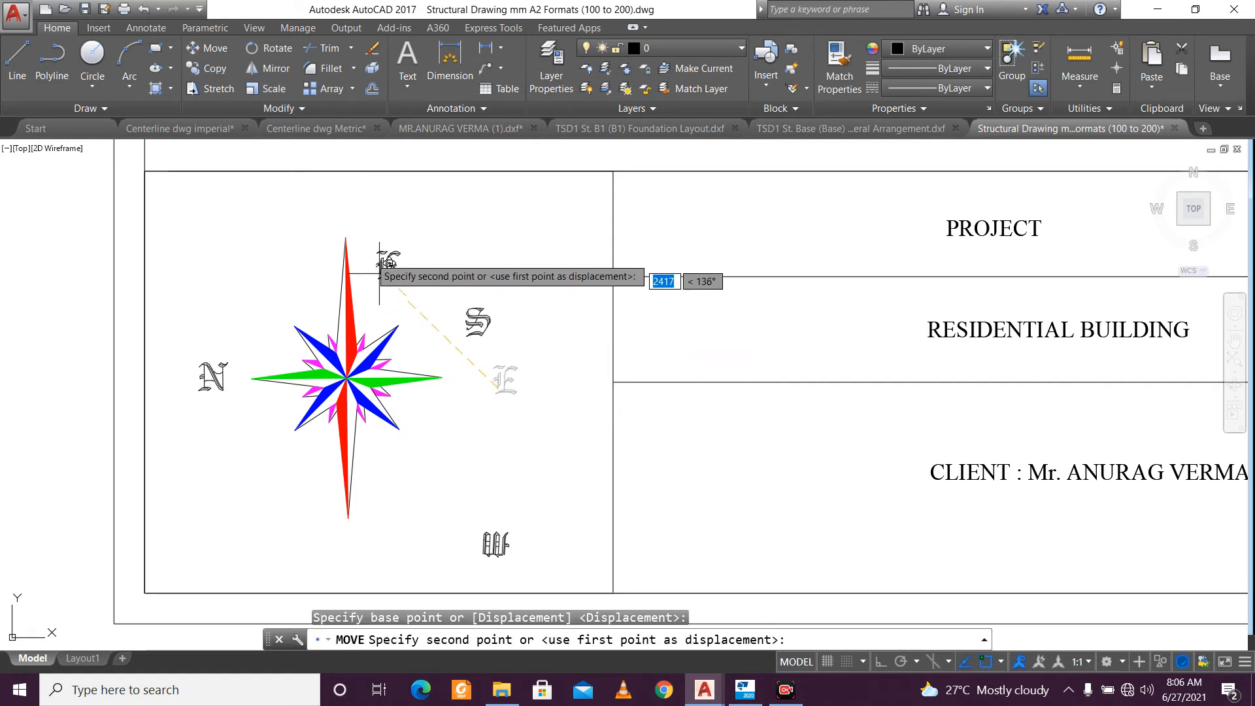
{"action": "left_click", "coordinate": [338, 211]}
Move the letter W to the foot of the compass, centred under the lower arm.
{"action": "left_click", "coordinate": [445, 502]}
{"action": "left_click", "coordinate": [540, 573]}
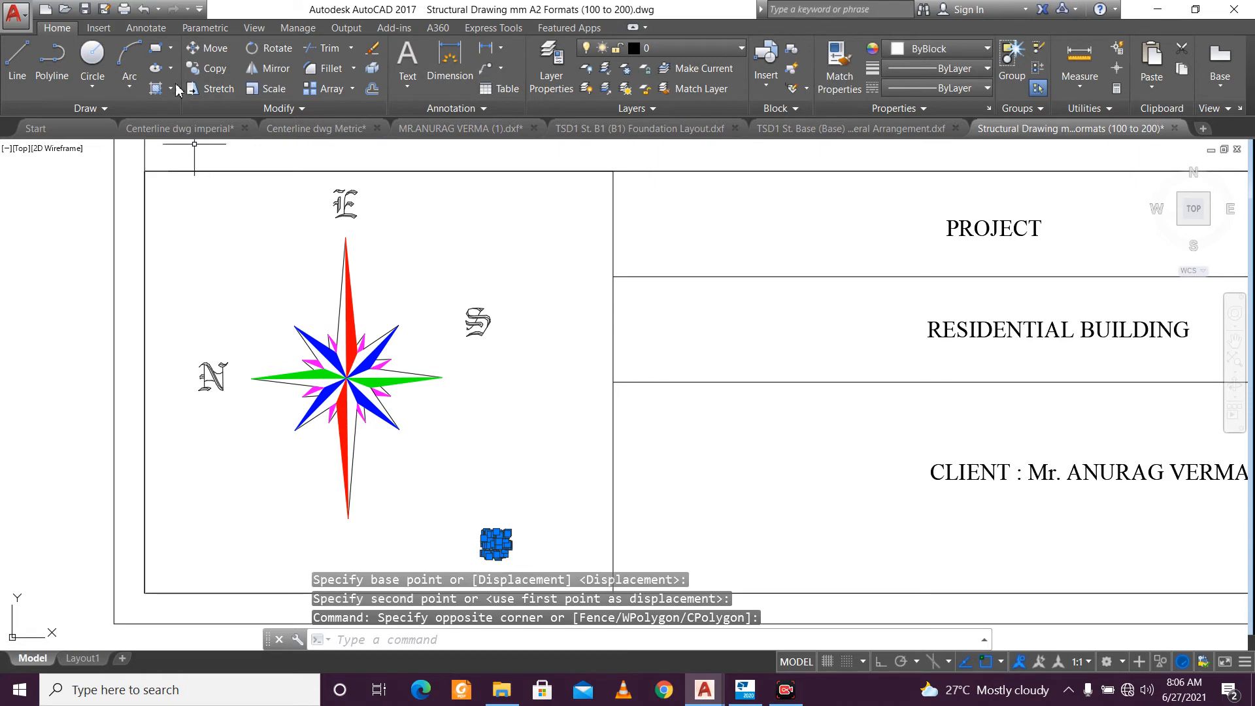
{"action": "left_click", "coordinate": [208, 55]}
{"action": "left_click", "coordinate": [505, 562]}
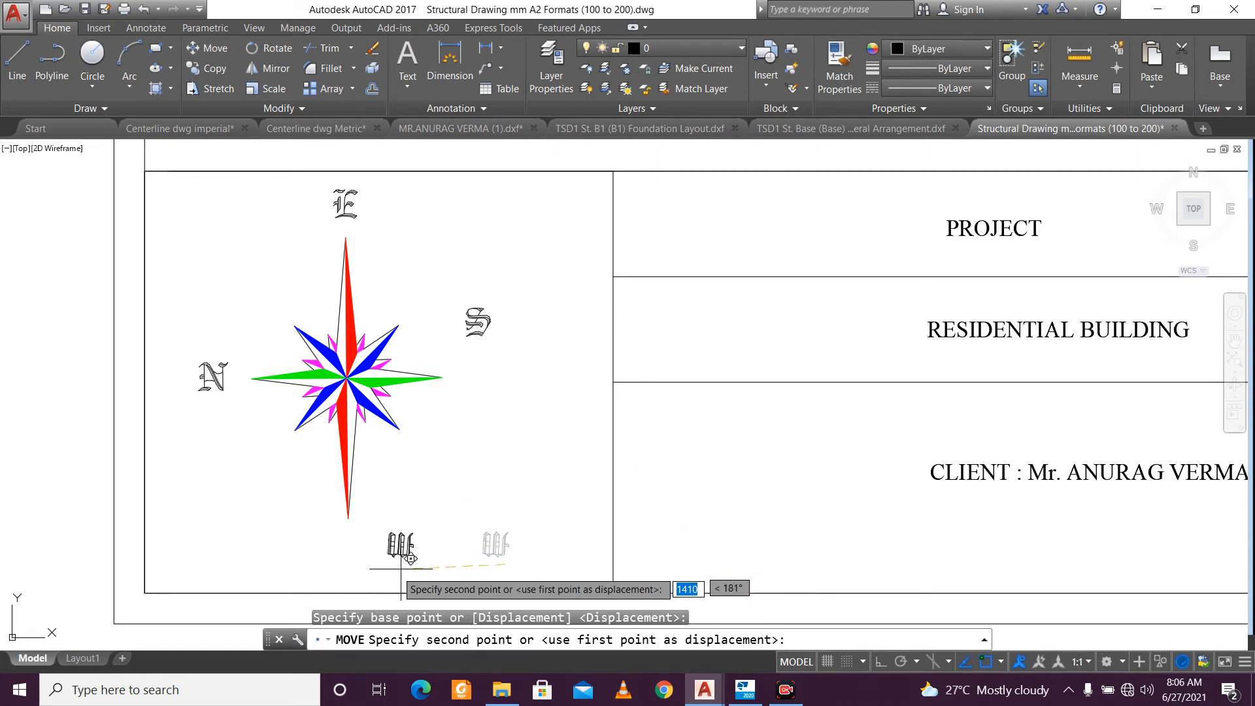
{"action": "left_click", "coordinate": [368, 563]}
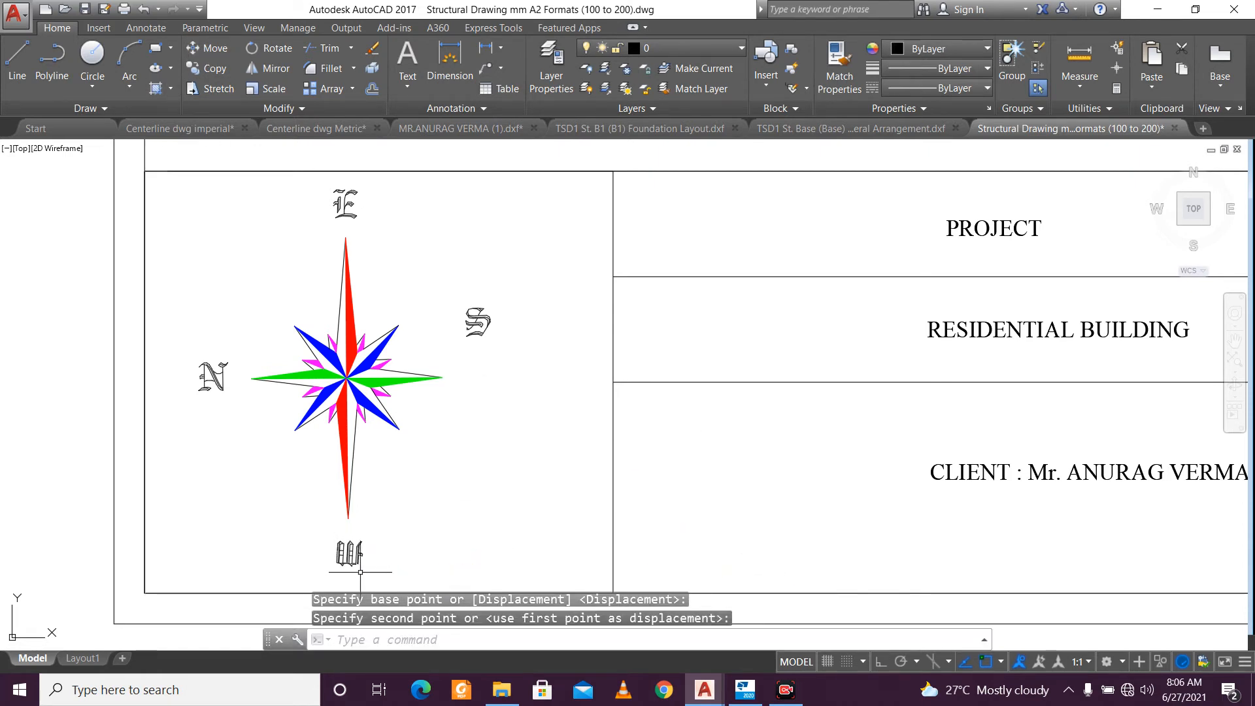
Move the letter S down to the end of the compass's right arm.
{"action": "left_click", "coordinate": [441, 279]}
{"action": "left_click", "coordinate": [555, 395]}
{"action": "left_click", "coordinate": [205, 47]}
{"action": "left_click", "coordinate": [448, 313]}
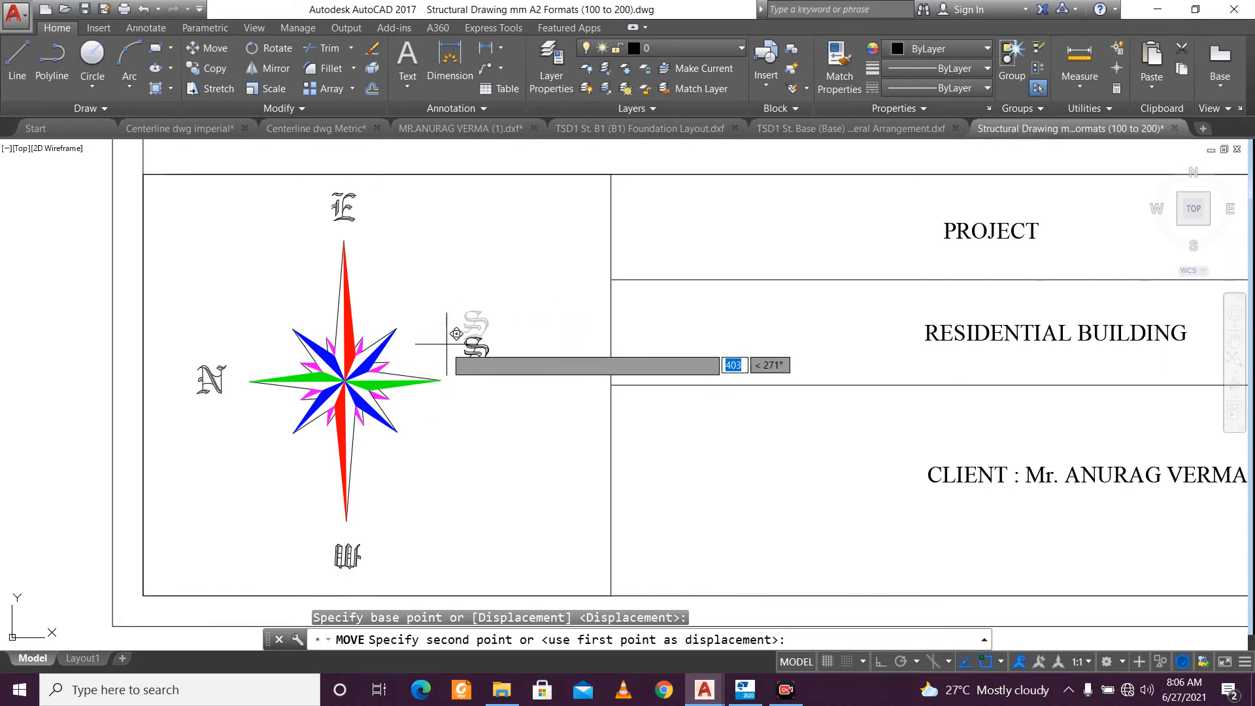
{"action": "left_click", "coordinate": [451, 364]}
Review the updated title block and the old foundation and plinth beam layouts on the sheet.
{"action": "scroll", "coordinate": [449, 289], "scroll_direction": "down", "scroll_amount": 3}
{"action": "scroll", "coordinate": [451, 305], "scroll_direction": "up", "scroll_amount": 3}
{"action": "scroll", "coordinate": [451, 305], "scroll_direction": "down", "scroll_amount": 5}
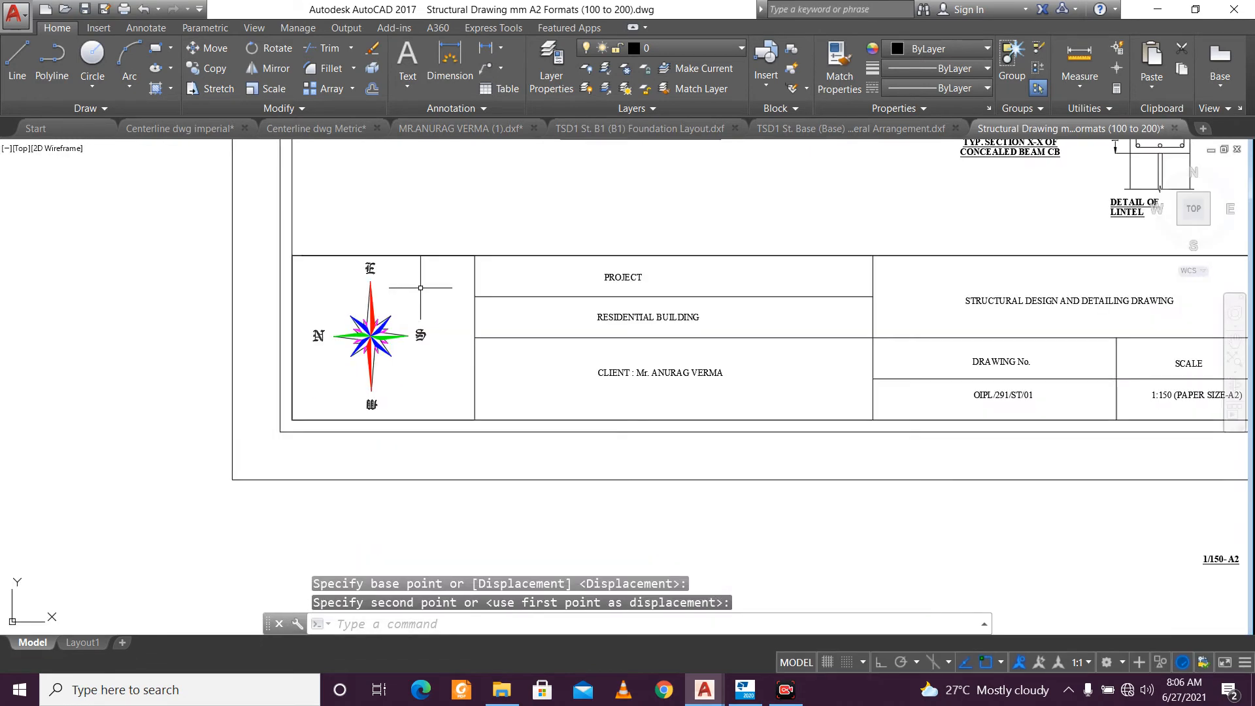
{"action": "middle_click_drag", "start_coordinate": [688, 321], "coordinate": [379, 387]}
{"action": "scroll", "coordinate": [591, 390], "scroll_direction": "up", "scroll_amount": 2}
{"action": "middle_click_drag", "start_coordinate": [632, 437], "coordinate": [429, 474]}
{"action": "middle_click_drag", "start_coordinate": [847, 396], "coordinate": [644, 391]}
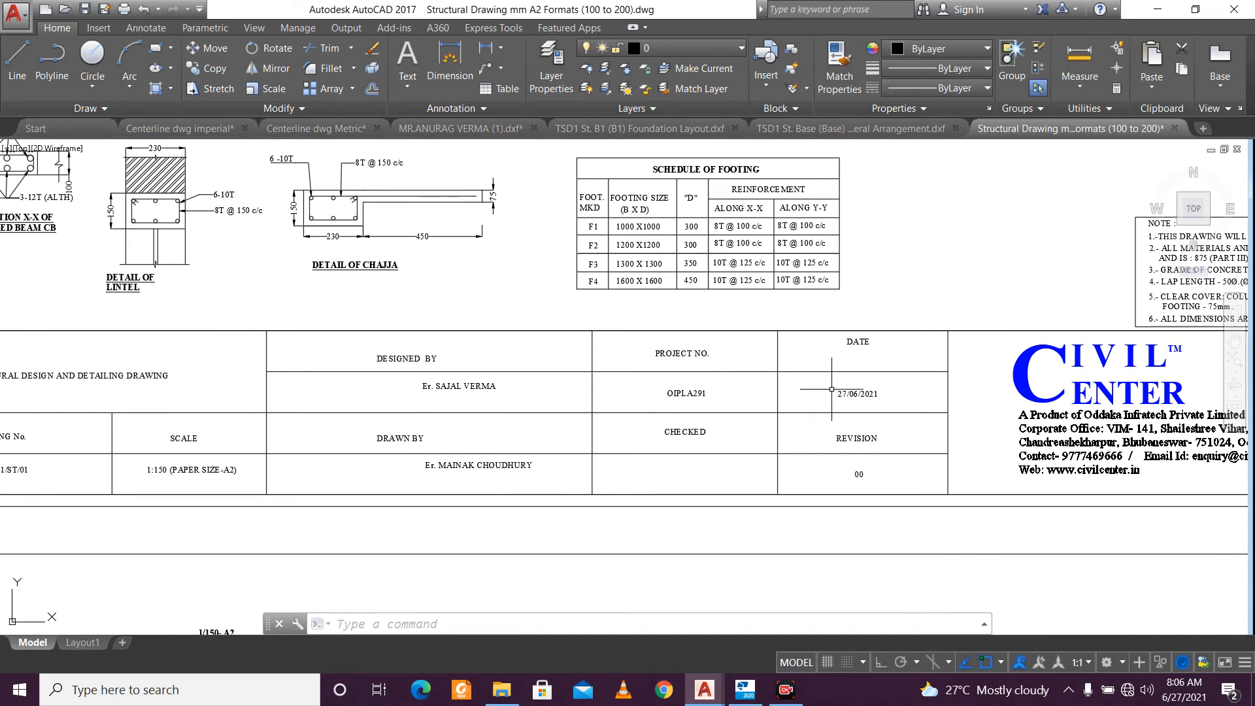
{"action": "scroll", "coordinate": [834, 393], "scroll_direction": "down", "scroll_amount": 5}
{"action": "middle_click_drag", "start_coordinate": [833, 392], "coordinate": [842, 532]}
{"action": "mouse_move", "coordinate": [718, 262]}
{"action": "middle_mouse_down"}
{"action": "mouse_move", "coordinate": [730, 417]}
{"action": "mouse_move", "coordinate": [754, 494]}
{"action": "middle_mouse_up"}
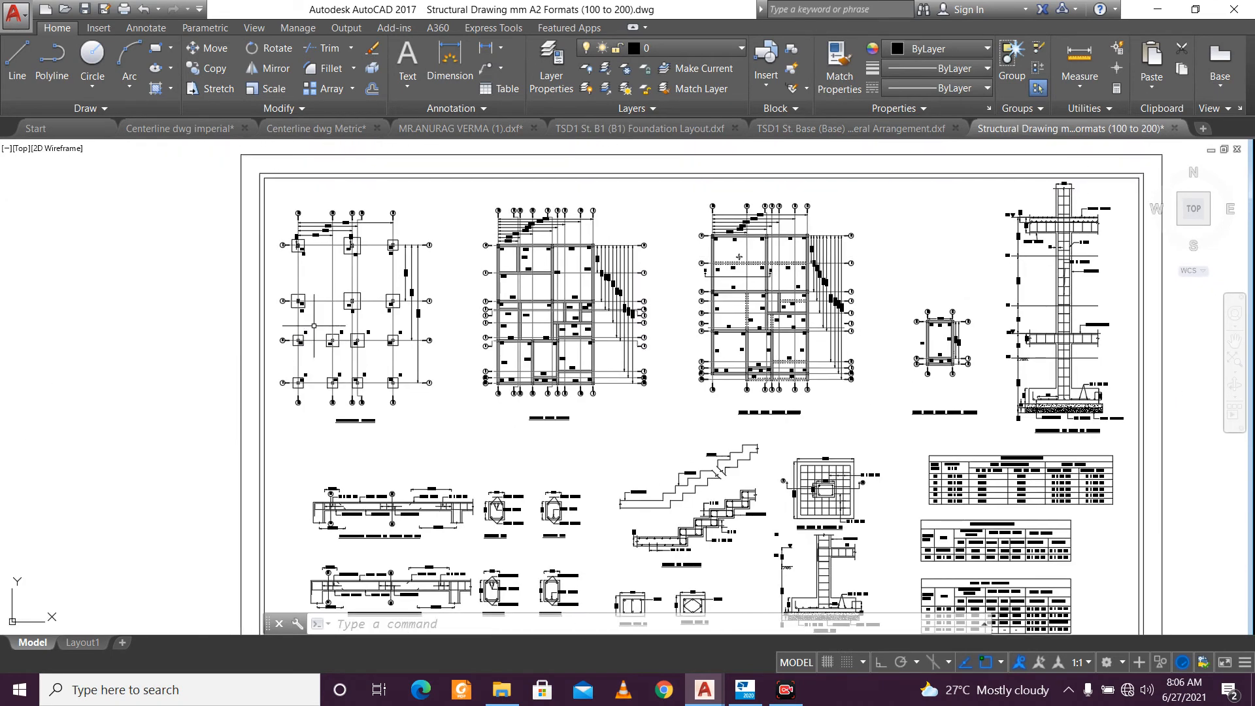
{"action": "scroll", "coordinate": [311, 276], "scroll_direction": "up", "scroll_amount": 4}
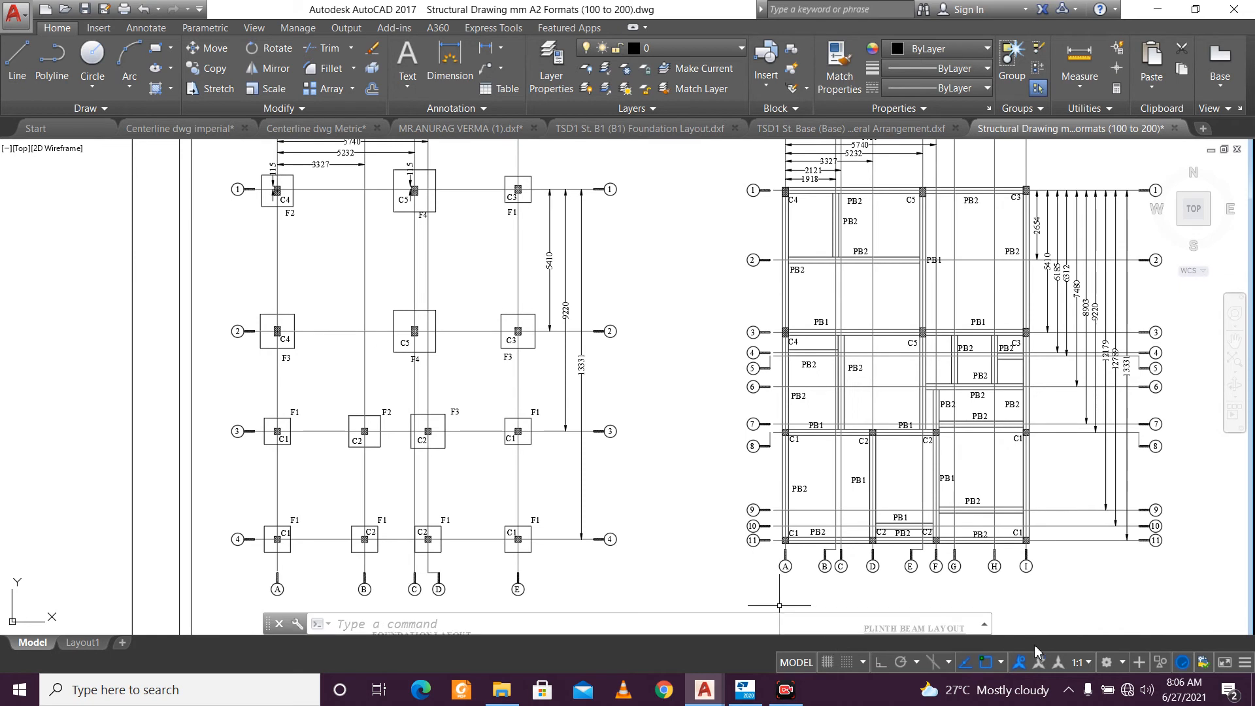
{"action": "mouse_move", "coordinate": [323, 282]}
{"action": "middle_mouse_down"}
{"action": "mouse_move", "coordinate": [334, 352]}
{"action": "mouse_move", "coordinate": [352, 334]}
{"action": "middle_mouse_up"}
{"action": "scroll", "coordinate": [341, 326], "scroll_direction": "up", "scroll_amount": 2}
{"action": "scroll", "coordinate": [283, 310], "scroll_direction": "down", "scroll_amount": 2}
{"action": "mouse_move", "coordinate": [327, 320]}
{"action": "middle_mouse_down"}
{"action": "mouse_move", "coordinate": [328, 196]}
{"action": "mouse_move", "coordinate": [313, 277]}
{"action": "middle_mouse_up"}
{"action": "scroll", "coordinate": [328, 196], "scroll_direction": "down", "scroll_amount": 2}
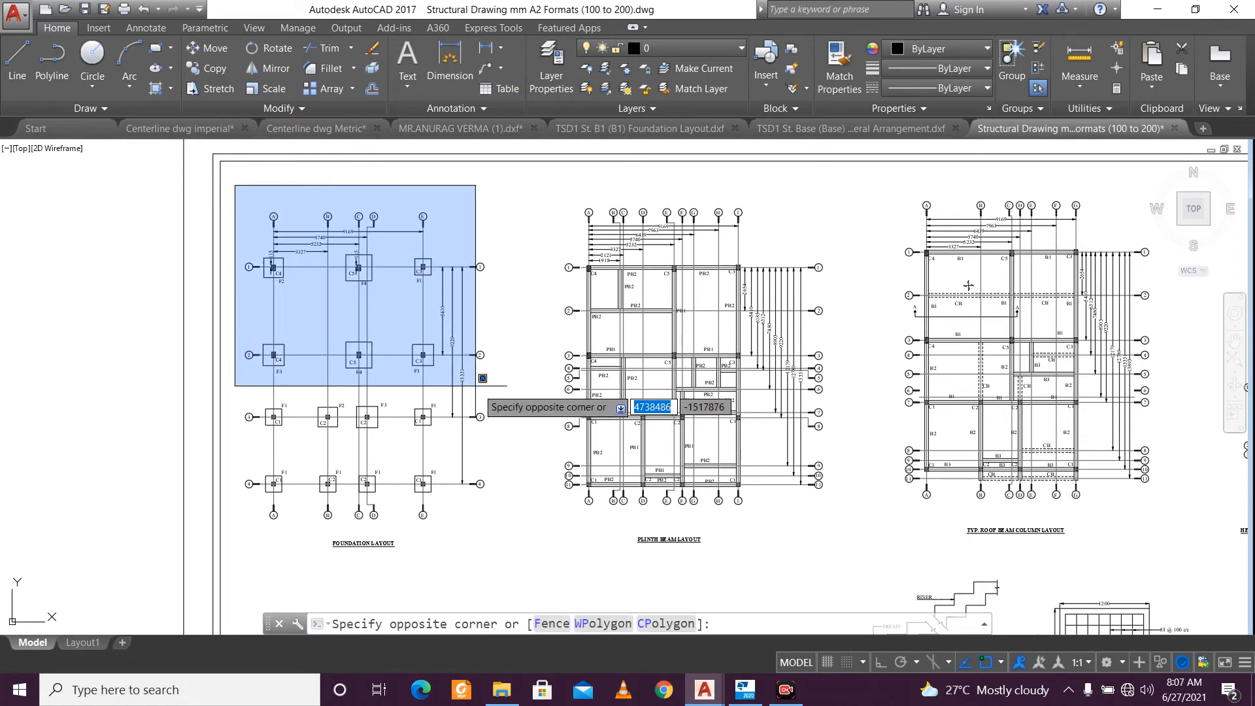
Move the old foundation, plinth beam and roof beam layouts and the small plan beside them out of the sheet, left of its border.
{"action": "scroll", "coordinate": [478, 388], "scroll_direction": "down", "scroll_amount": 2}
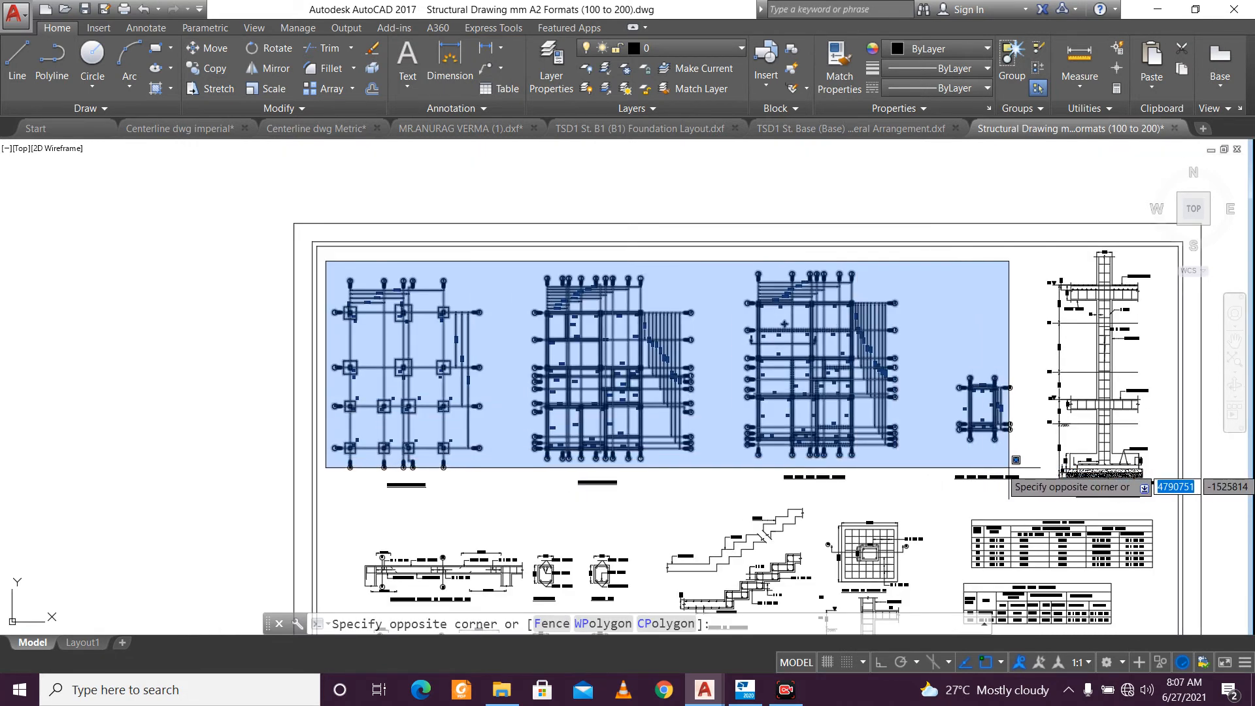
{"action": "left_click", "coordinate": [1031, 464]}
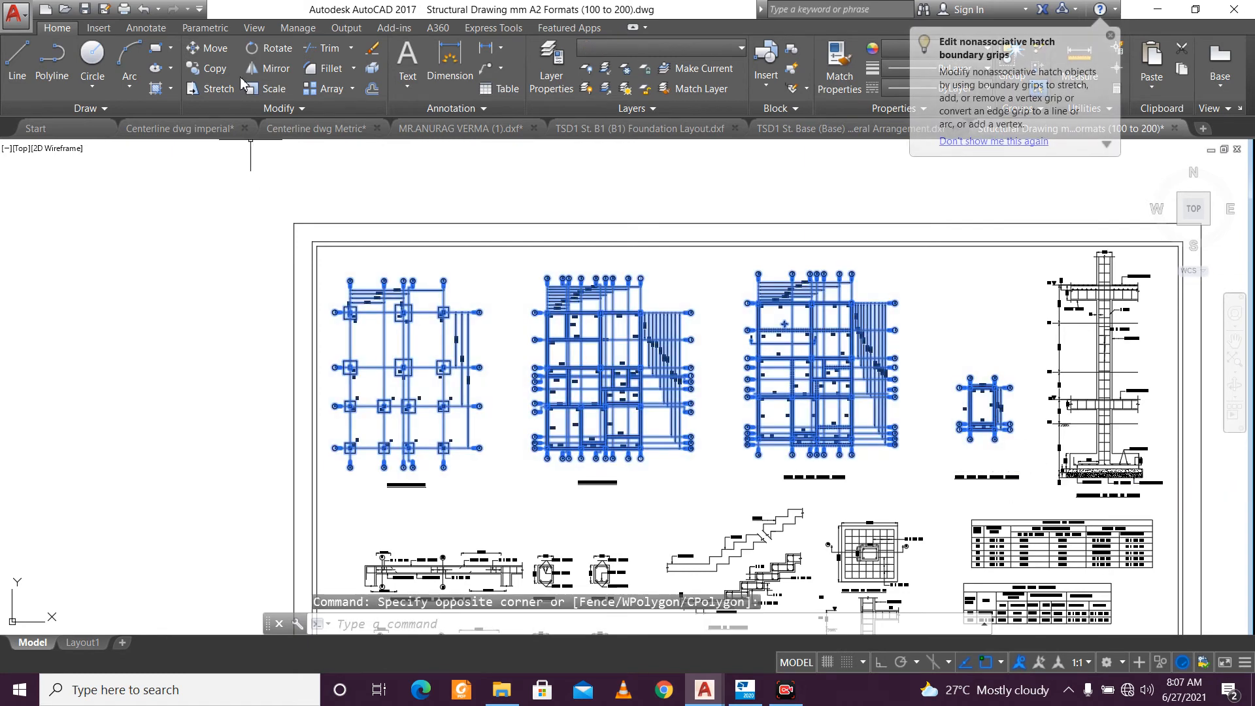
{"action": "left_click", "coordinate": [207, 48]}
{"action": "left_click", "coordinate": [763, 382]}
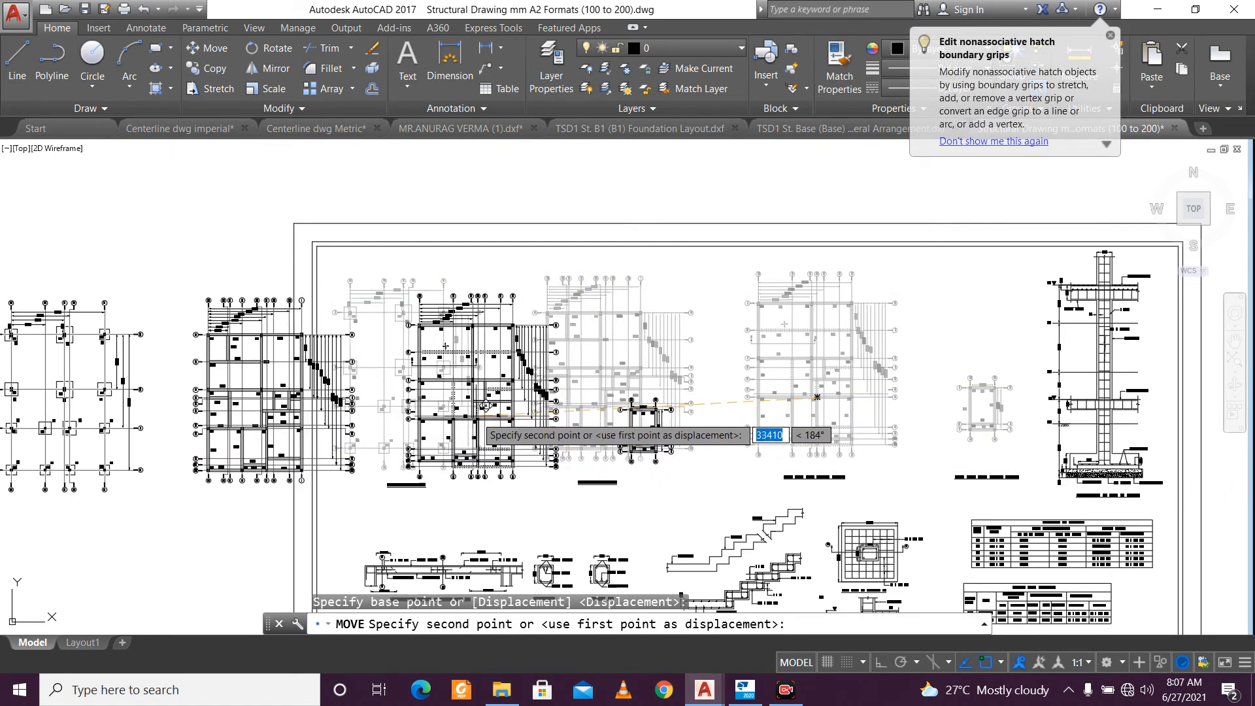
{"action": "middle_click_drag", "start_coordinate": [513, 407], "coordinate": [943, 353]}
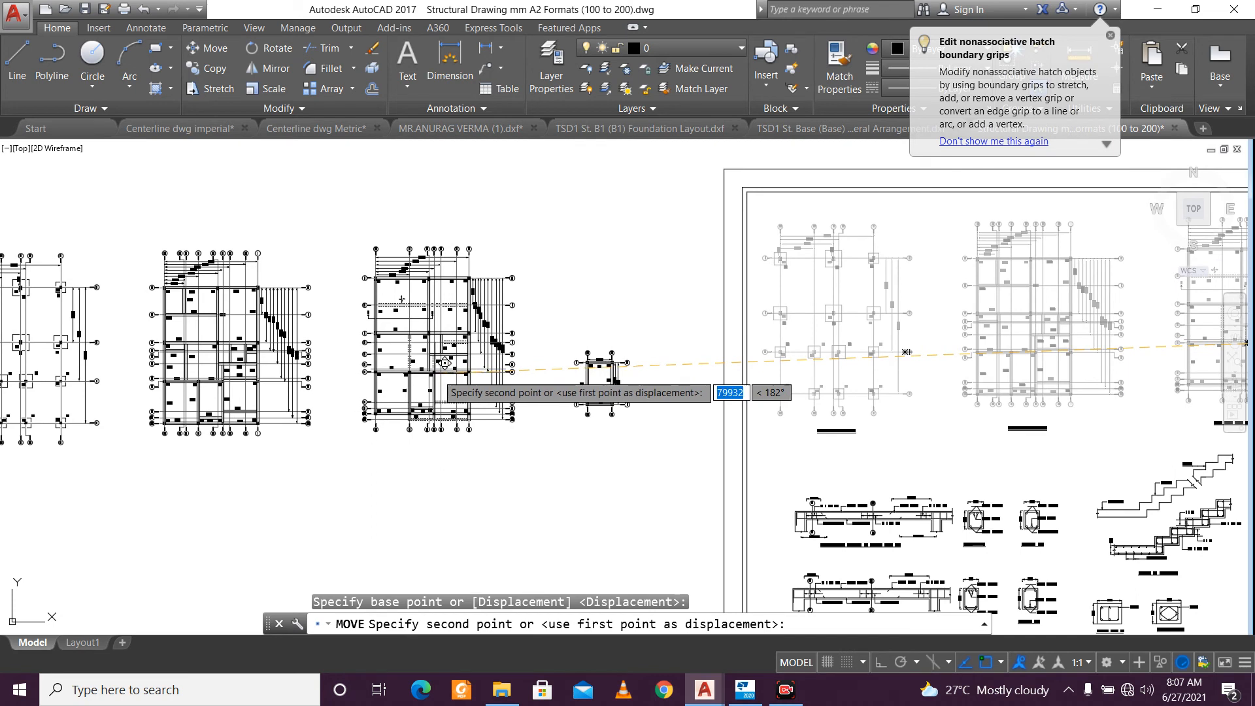
{"action": "left_click", "coordinate": [477, 363]}
{"action": "scroll", "coordinate": [406, 346], "scroll_direction": "down", "scroll_amount": 2}
{"action": "scroll", "coordinate": [794, 371], "scroll_direction": "up", "scroll_amount": 2}
{"action": "middle_click_drag", "start_coordinate": [738, 374], "coordinate": [561, 394]}
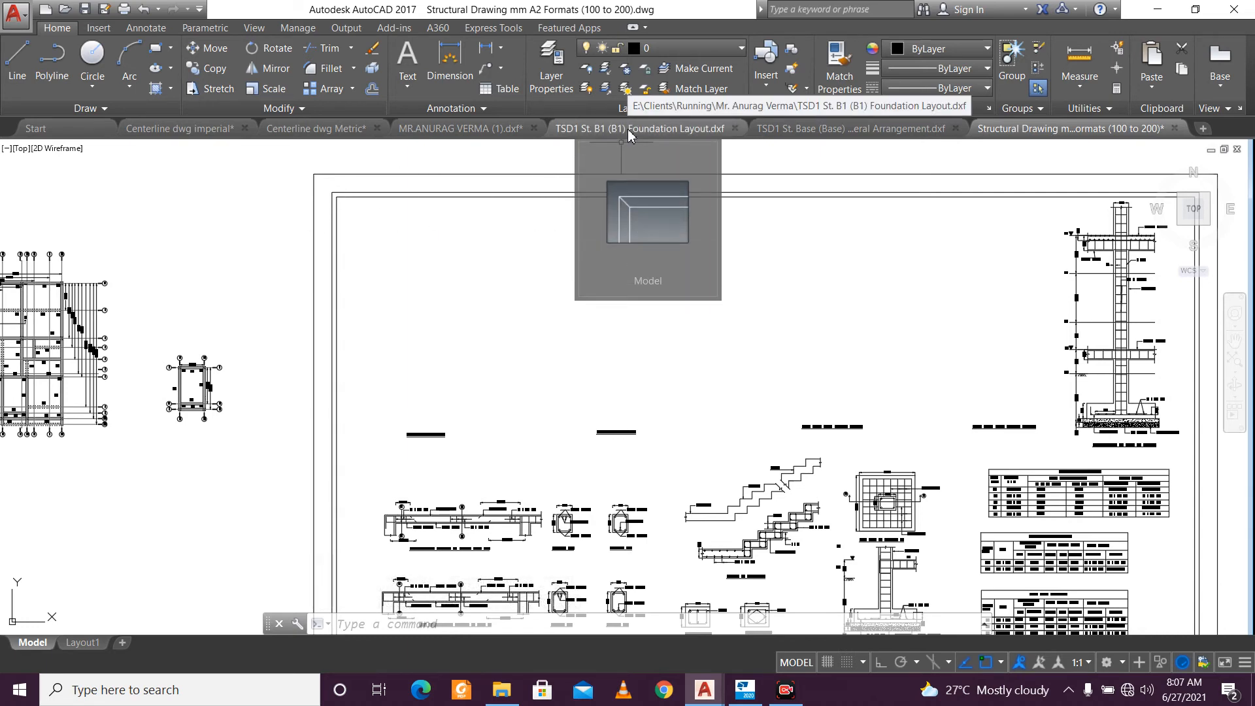
Copy the foundation plan with its grid lines and footings from the TSD1 St. B1 (B1) Foundation Layout drawing to the clipboard.
{"action": "left_click", "coordinate": [627, 128]}
{"action": "middle_click_drag", "start_coordinate": [362, 313], "coordinate": [324, 242]}
{"action": "left_click", "coordinate": [257, 206]}
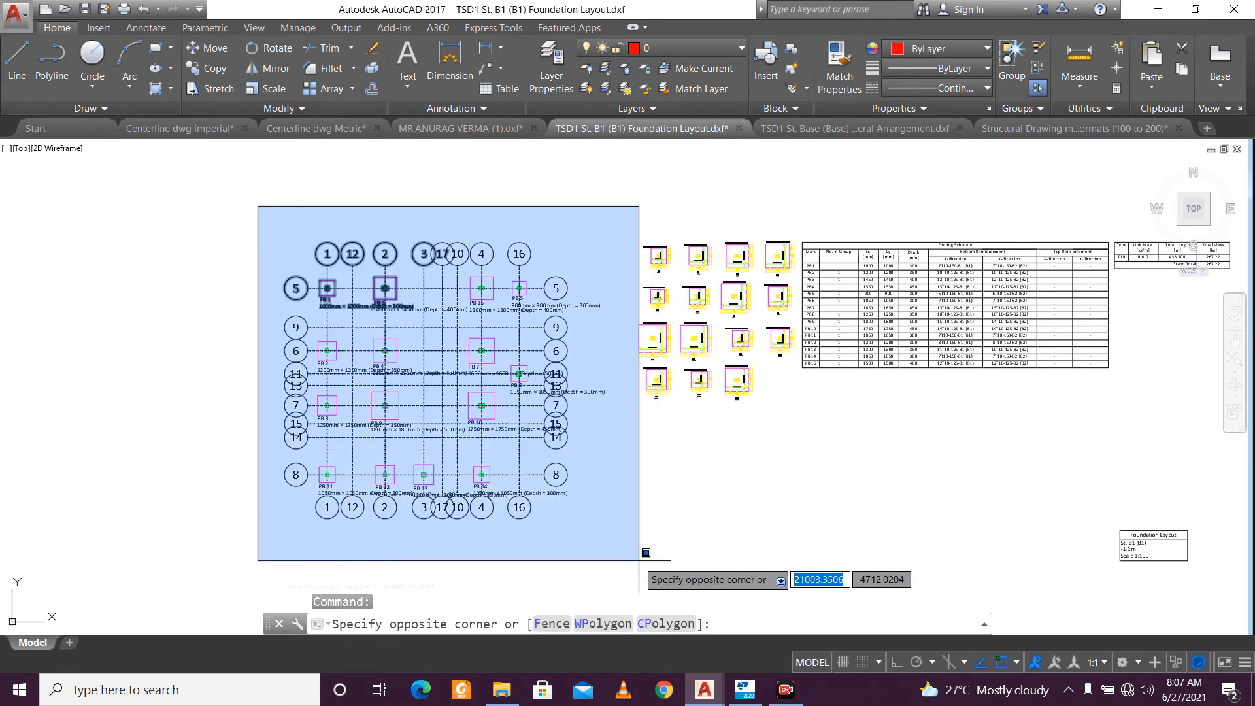
{"action": "left_click", "coordinate": [616, 552]}
{"action": "key", "text": "ctrl+c"}
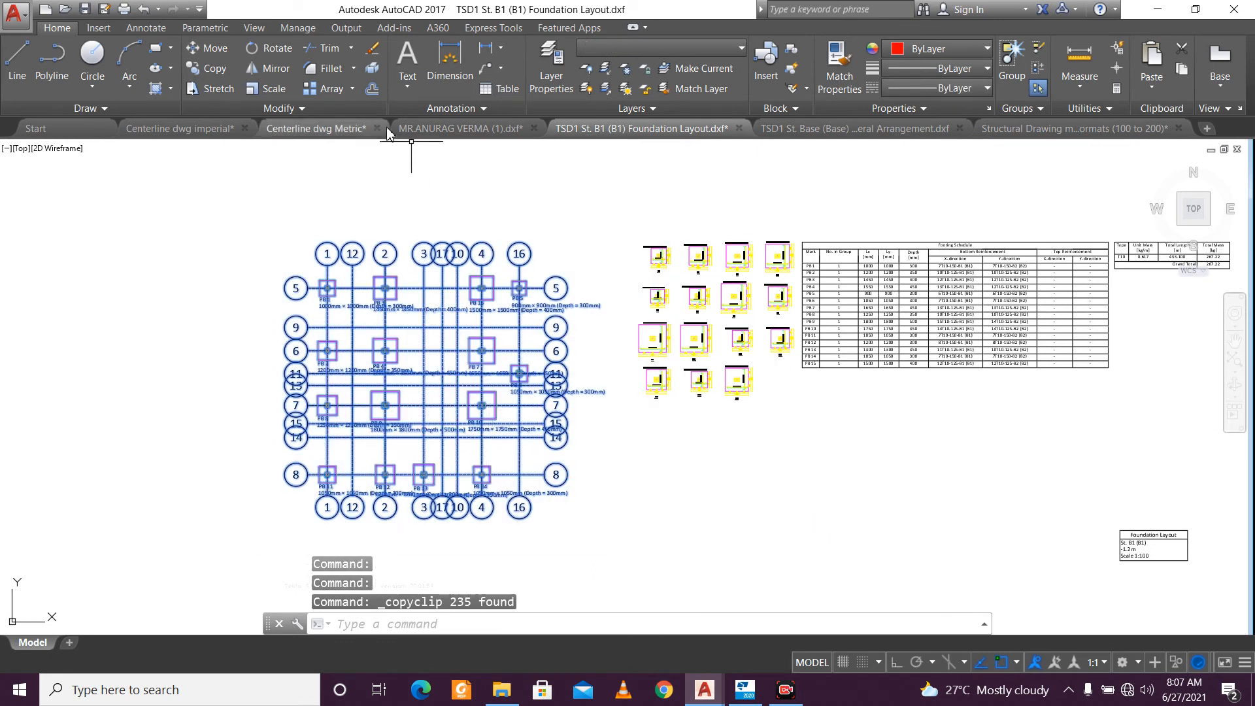
Paste the copied foundation plan into the Structural Drawing mm A2 Formats (100 to 200) drawing, above the FOUNDATION LAYOUT title.
{"action": "left_click", "coordinate": [990, 128]}
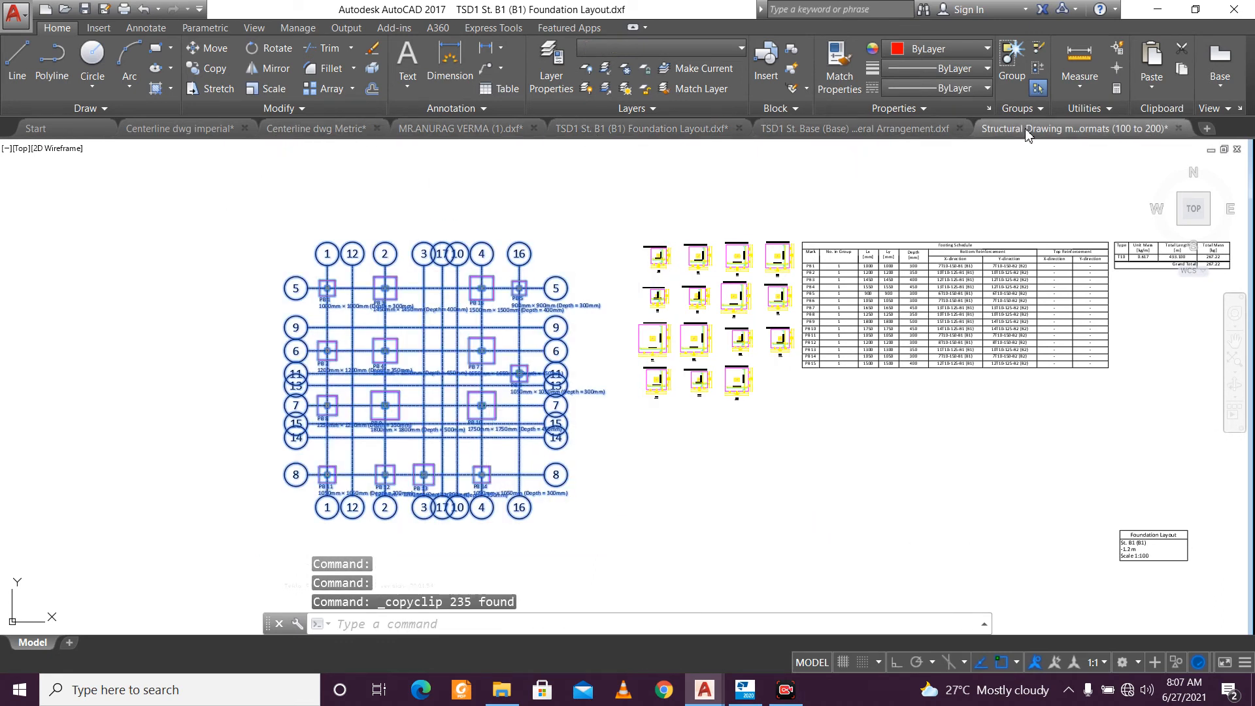
{"action": "key", "text": "ctrl+v"}
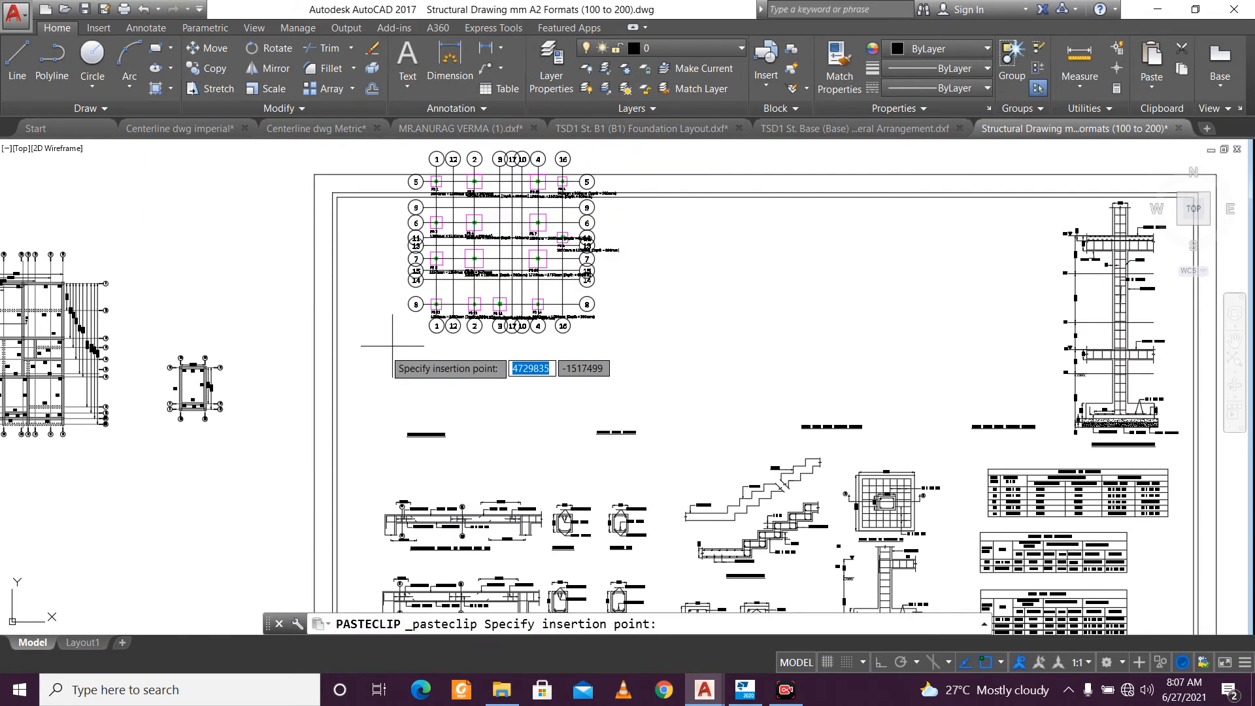
{"action": "scroll", "coordinate": [366, 417], "scroll_direction": "up", "scroll_amount": 4}
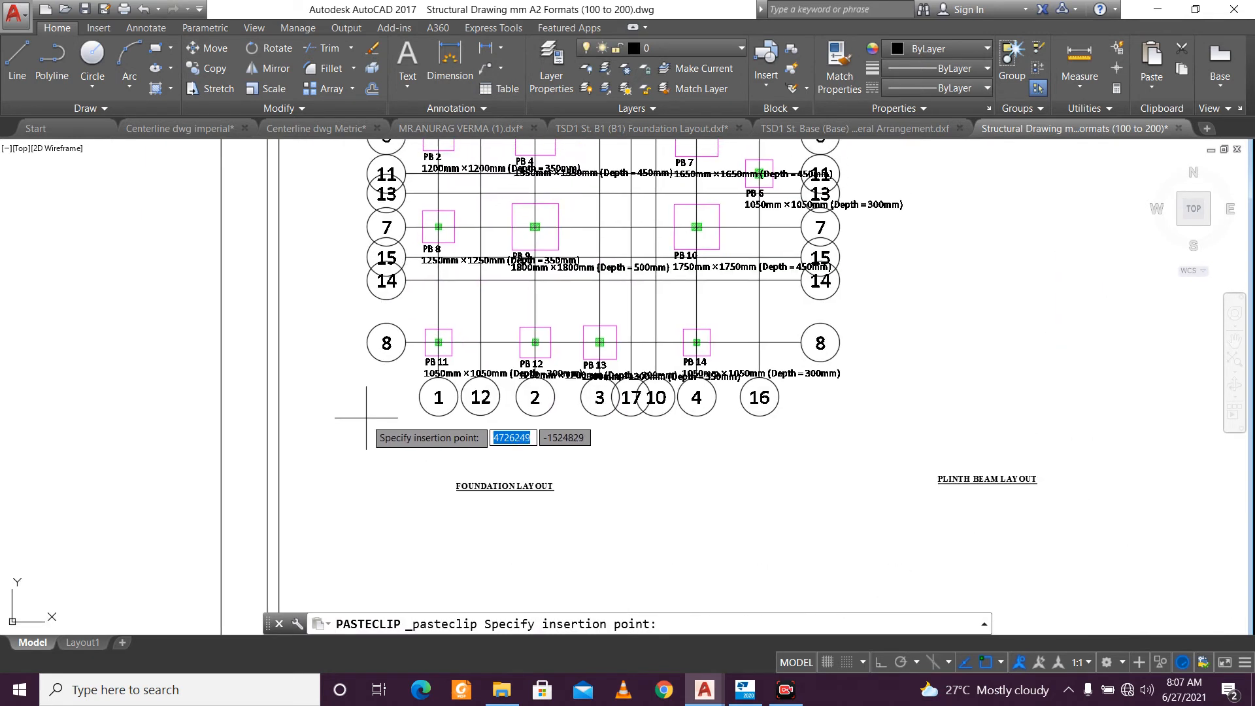
{"action": "left_click", "coordinate": [332, 452]}
{"action": "scroll", "coordinate": [332, 452], "scroll_direction": "down", "scroll_amount": 6}
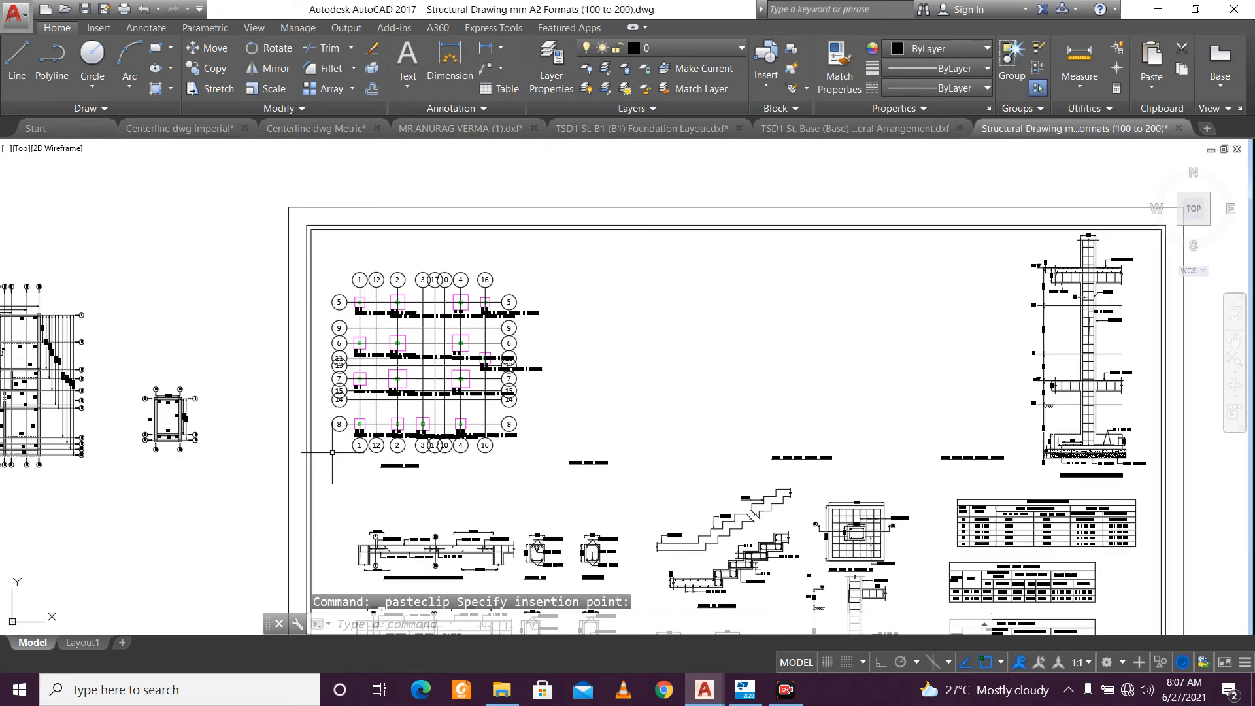
Erase all grid bubbles with their numbers and all footing marks and size labels from the pasted foundation plan.
{"action": "scroll", "coordinate": [402, 260], "scroll_direction": "up", "scroll_amount": 8}
{"action": "left_click", "coordinate": [148, 244]}
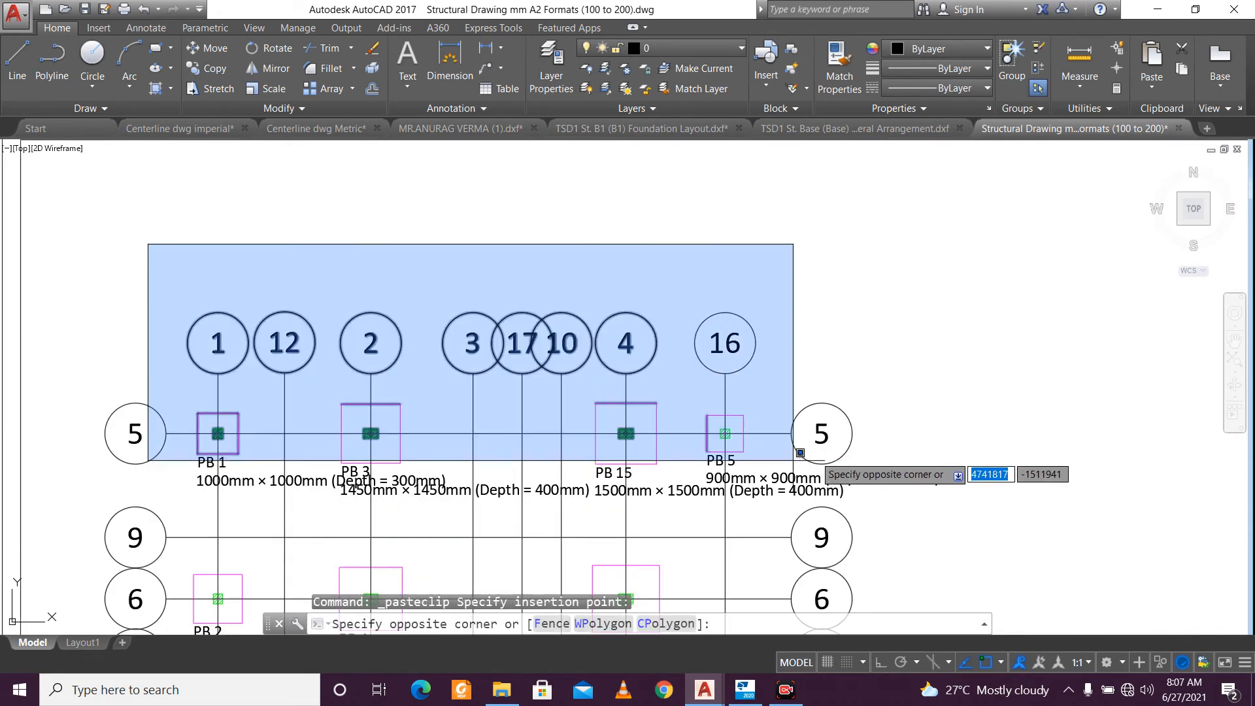
{"action": "left_click", "coordinate": [879, 395]}
{"action": "scroll", "coordinate": [787, 360], "scroll_direction": "down", "scroll_amount": 4}
{"action": "middle_click_drag", "start_coordinate": [562, 397], "coordinate": [546, 309]}
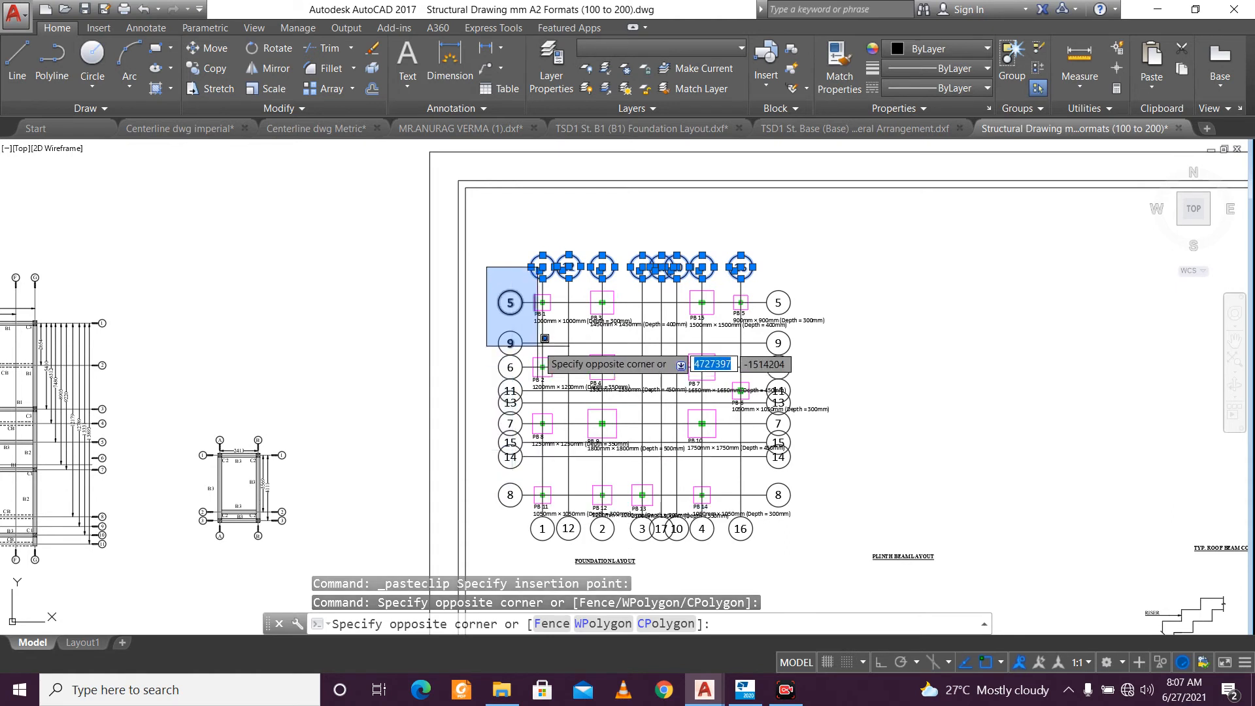
{"action": "key", "text": "Escape"}
{"action": "right_click", "coordinate": [546, 272]}
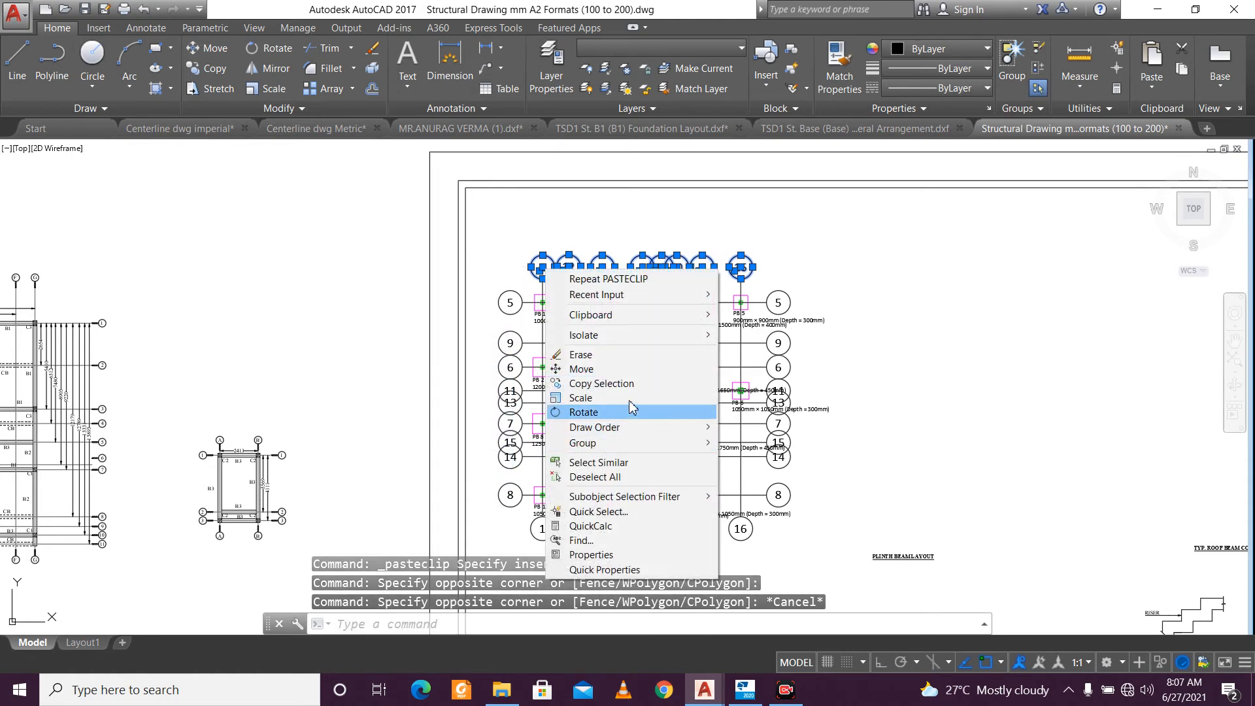
{"action": "left_click", "coordinate": [631, 463]}
{"action": "scroll", "coordinate": [615, 389], "scroll_direction": "up", "scroll_amount": 6}
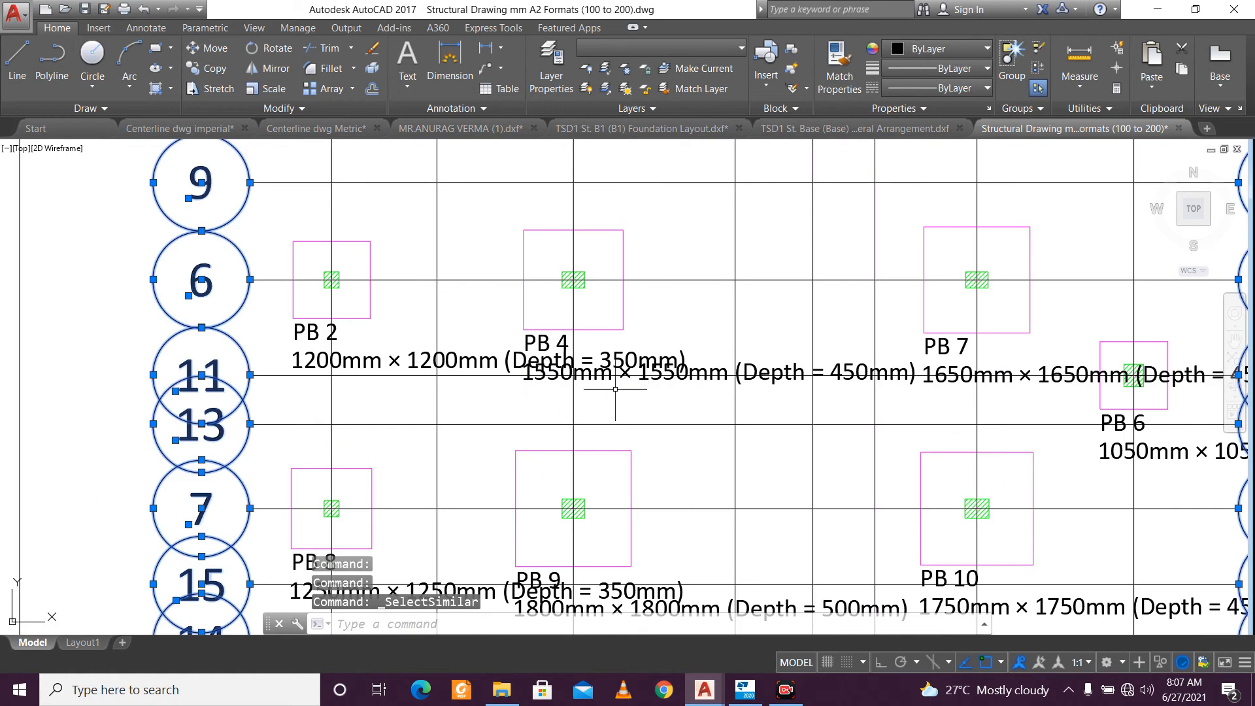
{"action": "scroll", "coordinate": [681, 376], "scroll_direction": "up", "scroll_amount": 4}
{"action": "left_click", "coordinate": [774, 343]}
{"action": "left_click", "coordinate": [602, 296]}
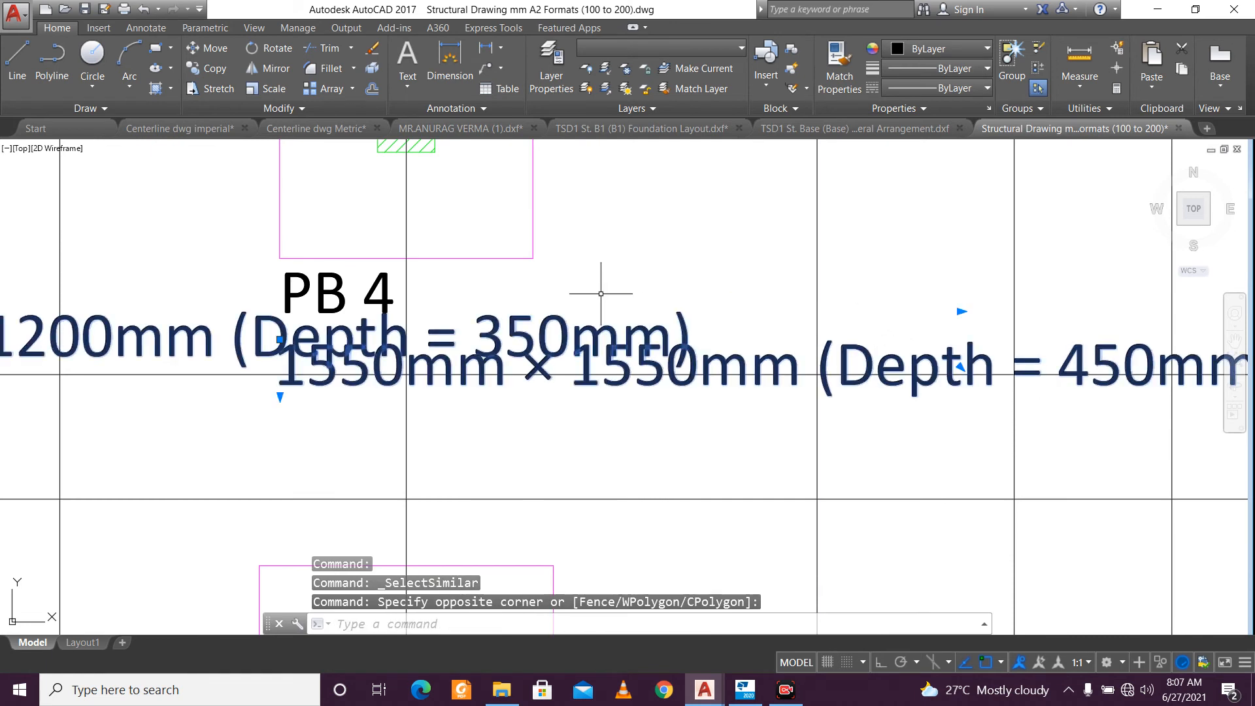
{"action": "left_click", "coordinate": [363, 279]}
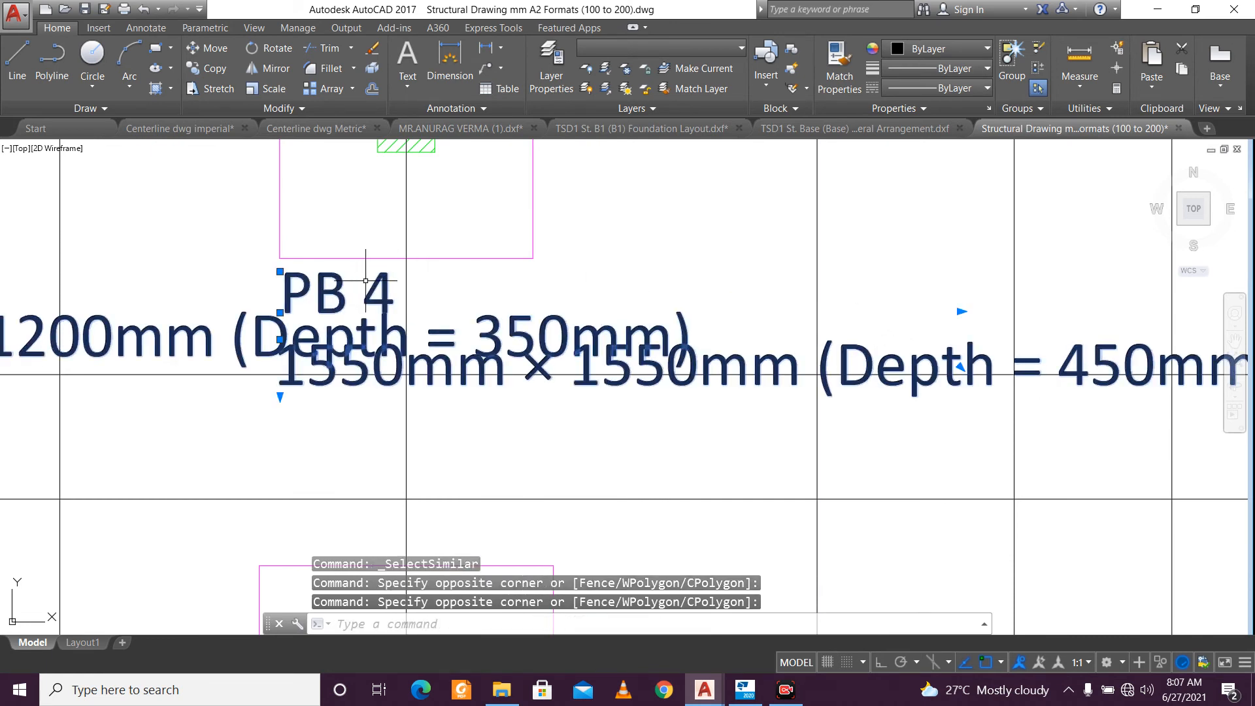
{"action": "right_click", "coordinate": [365, 280]}
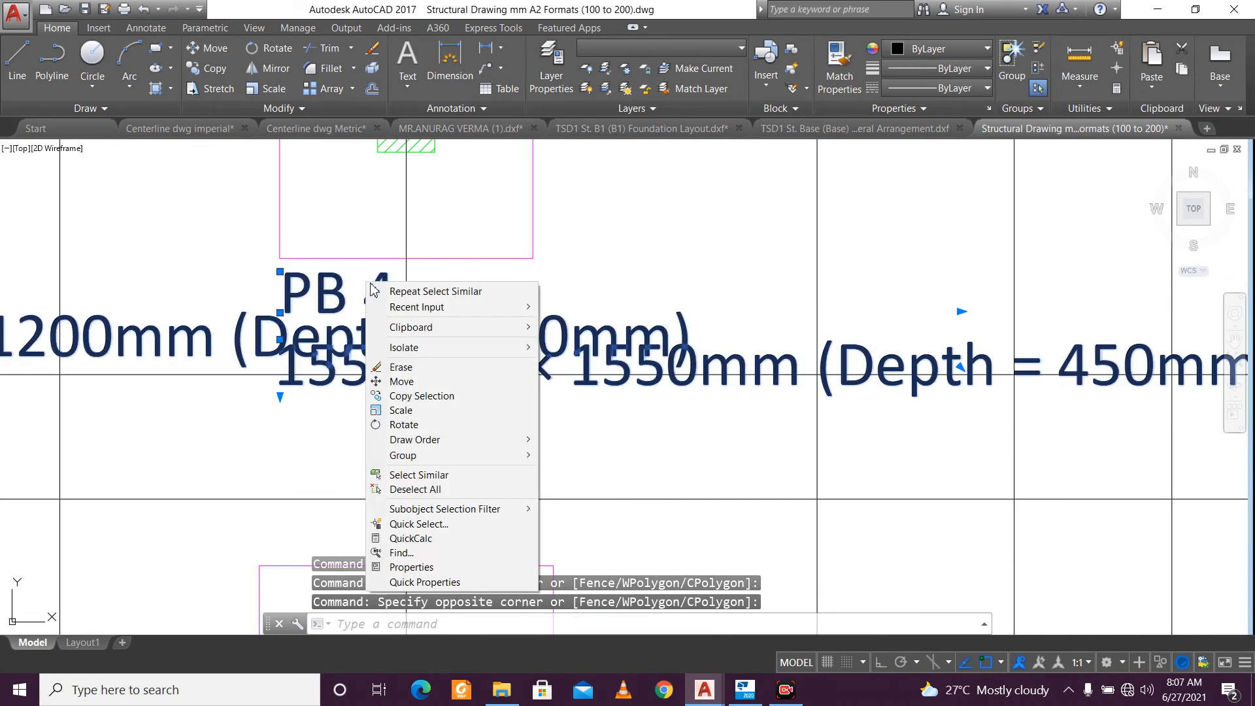
{"action": "left_click", "coordinate": [442, 475]}
{"action": "scroll", "coordinate": [497, 379], "scroll_direction": "down", "scroll_amount": 6}
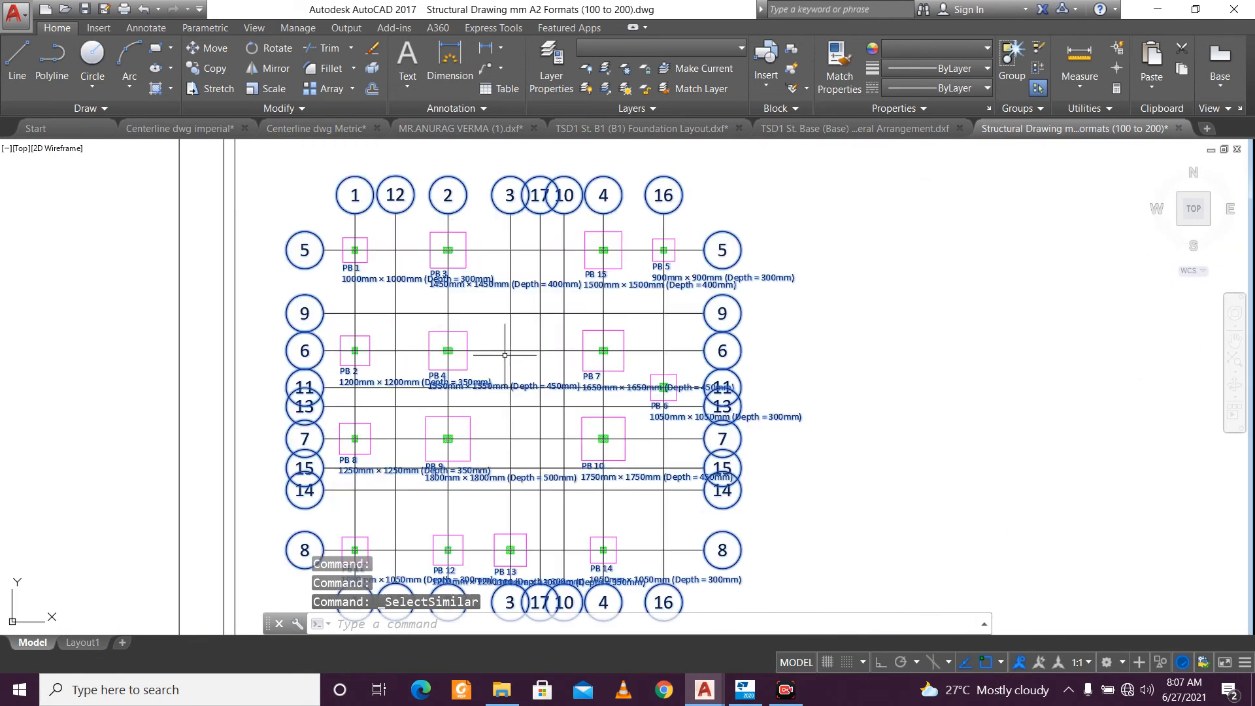
{"action": "scroll", "coordinate": [503, 356], "scroll_direction": "down", "scroll_amount": 2}
{"action": "key", "text": "Delete"}
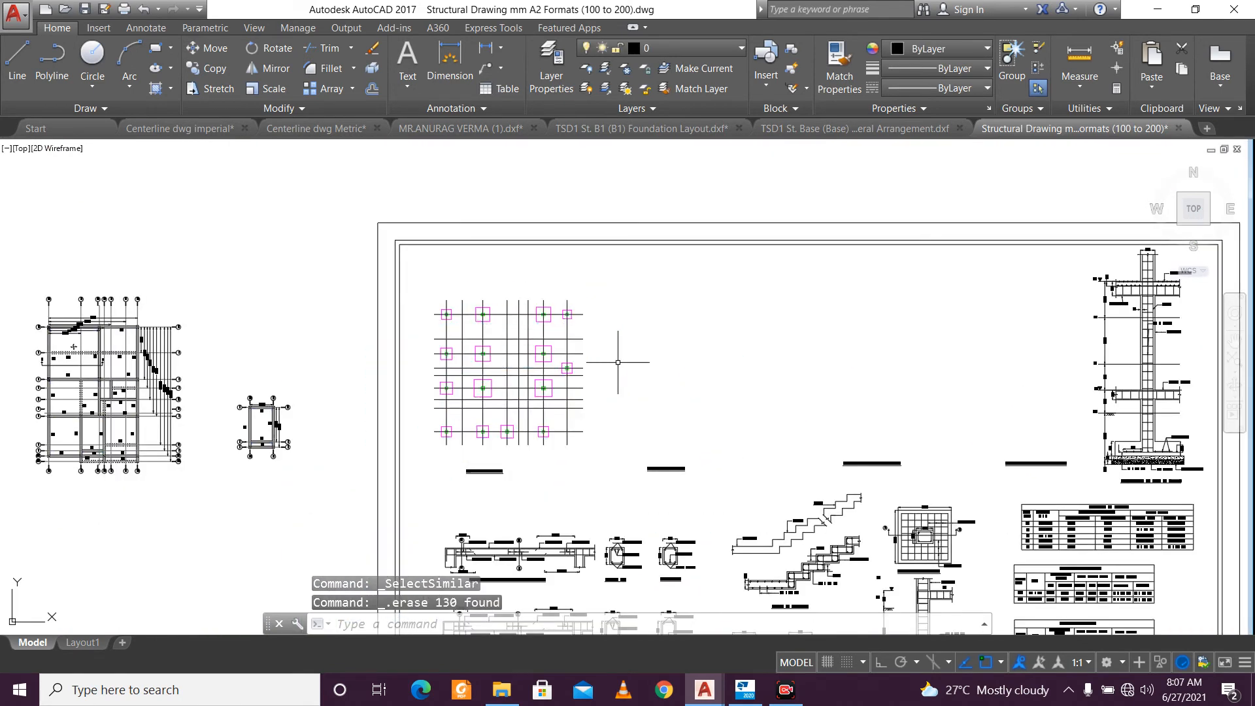
Erase horizontal grid lines 9, 11, 13, 15 and 14 and vertical grid lines 12, 17 and 10 from the foundation plan.
{"action": "scroll", "coordinate": [482, 323], "scroll_direction": "up", "scroll_amount": 2}
{"action": "scroll", "coordinate": [523, 300], "scroll_direction": "up", "scroll_amount": 2}
{"action": "scroll", "coordinate": [532, 294], "scroll_direction": "down", "scroll_amount": 2}
{"action": "scroll", "coordinate": [537, 330], "scroll_direction": "up", "scroll_amount": 2}
{"action": "left_click", "coordinate": [541, 332]}
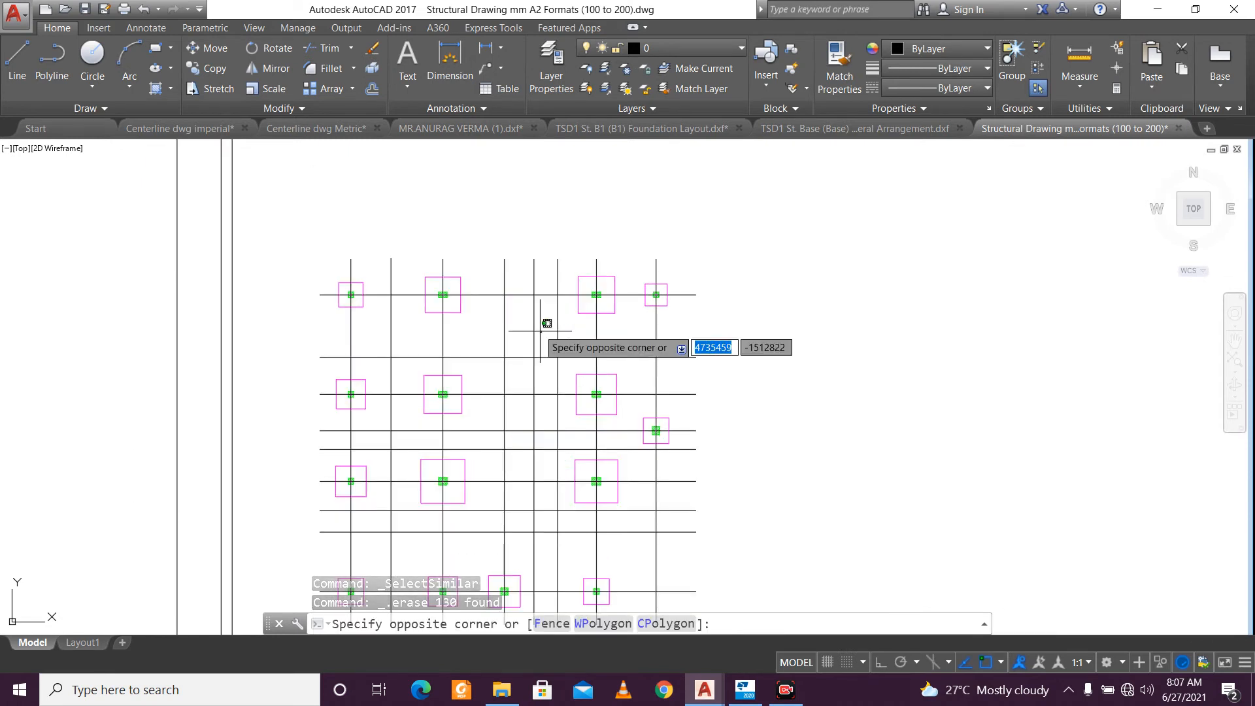
{"action": "left_click", "coordinate": [526, 317]}
{"action": "left_click", "coordinate": [614, 373]}
{"action": "left_click", "coordinate": [629, 328]}
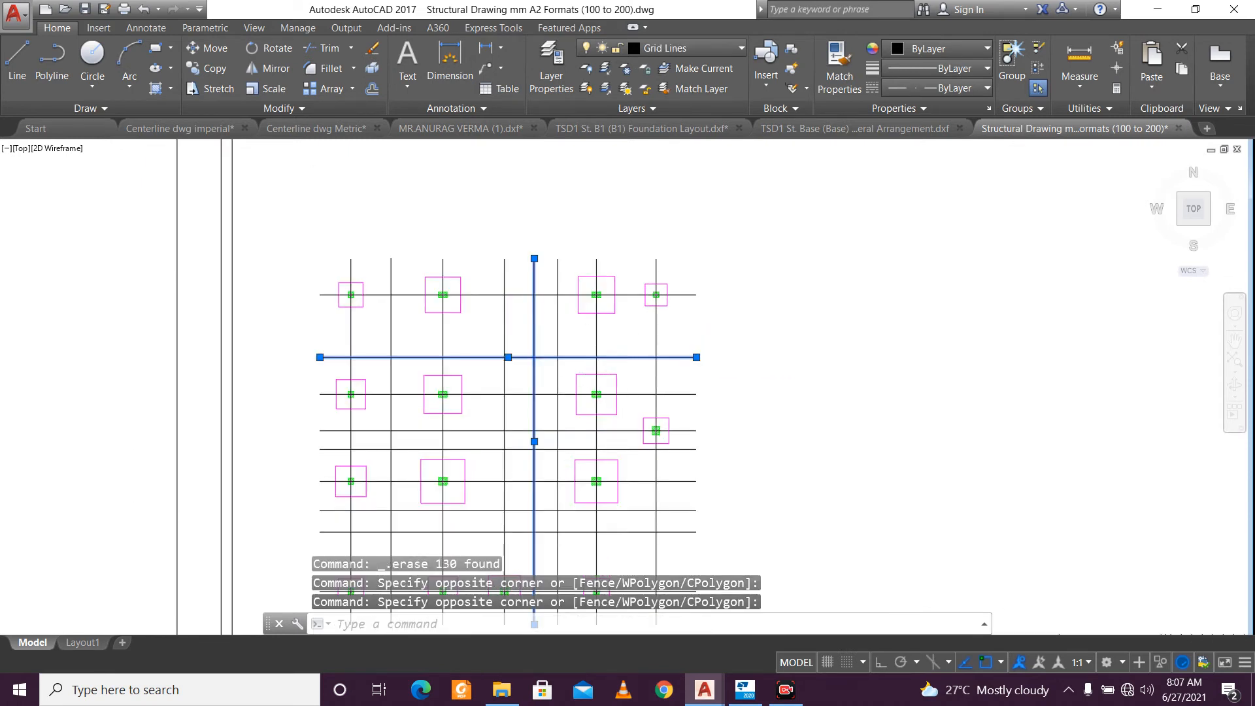
{"action": "scroll", "coordinate": [624, 330], "scroll_direction": "down", "scroll_amount": 2}
{"action": "scroll", "coordinate": [552, 401], "scroll_direction": "up", "scroll_amount": 2}
{"action": "scroll", "coordinate": [552, 401], "scroll_direction": "up", "scroll_amount": 2}
{"action": "left_click", "coordinate": [557, 403]}
{"action": "left_click", "coordinate": [546, 387]}
{"action": "scroll", "coordinate": [546, 386], "scroll_direction": "down", "scroll_amount": 2}
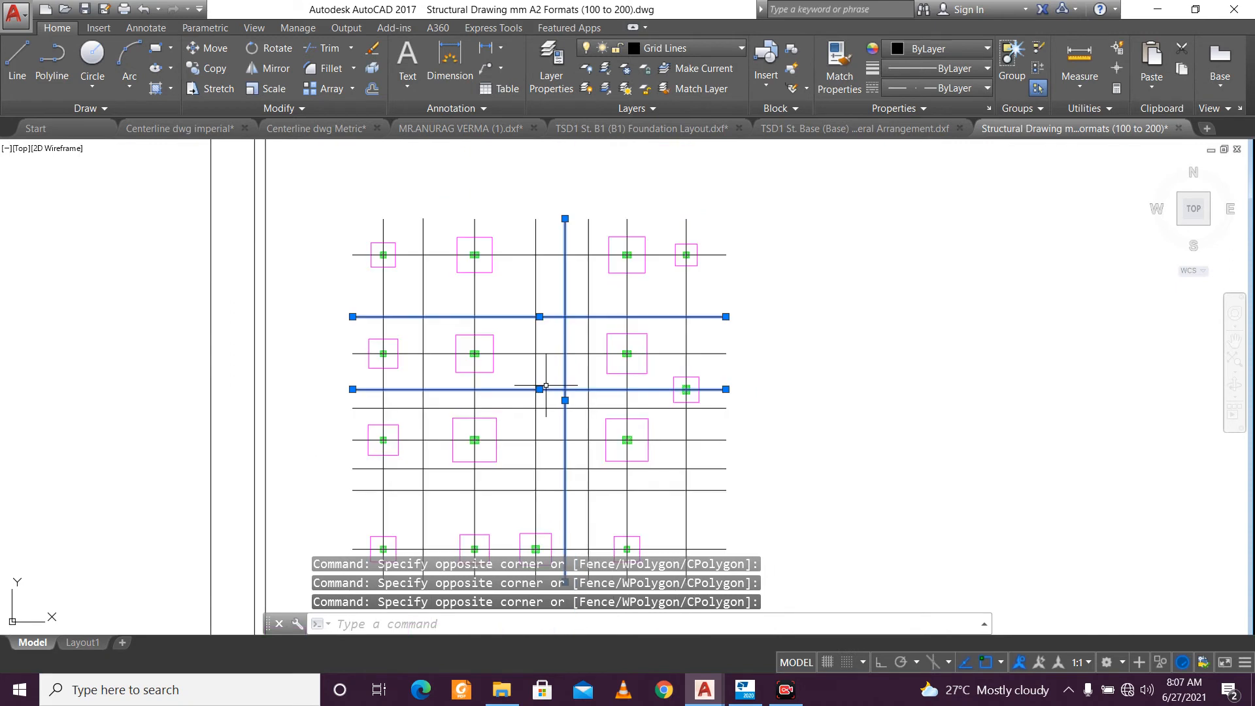
{"action": "scroll", "coordinate": [526, 404], "scroll_direction": "up", "scroll_amount": 2}
{"action": "left_click", "coordinate": [511, 428]}
{"action": "left_click", "coordinate": [504, 394]}
{"action": "scroll", "coordinate": [502, 395], "scroll_direction": "down", "scroll_amount": 2}
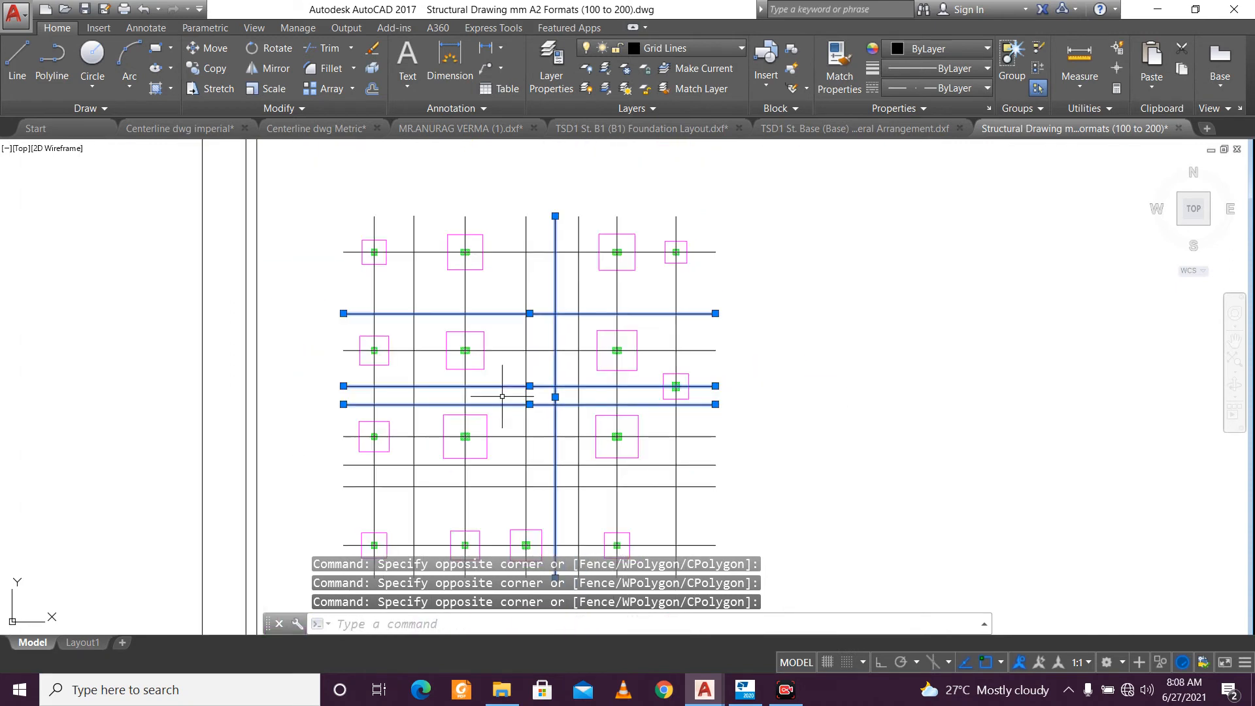
{"action": "left_click", "coordinate": [512, 504]}
{"action": "left_click", "coordinate": [504, 448]}
{"action": "middle_click_drag", "start_coordinate": [508, 446], "coordinate": [513, 308]}
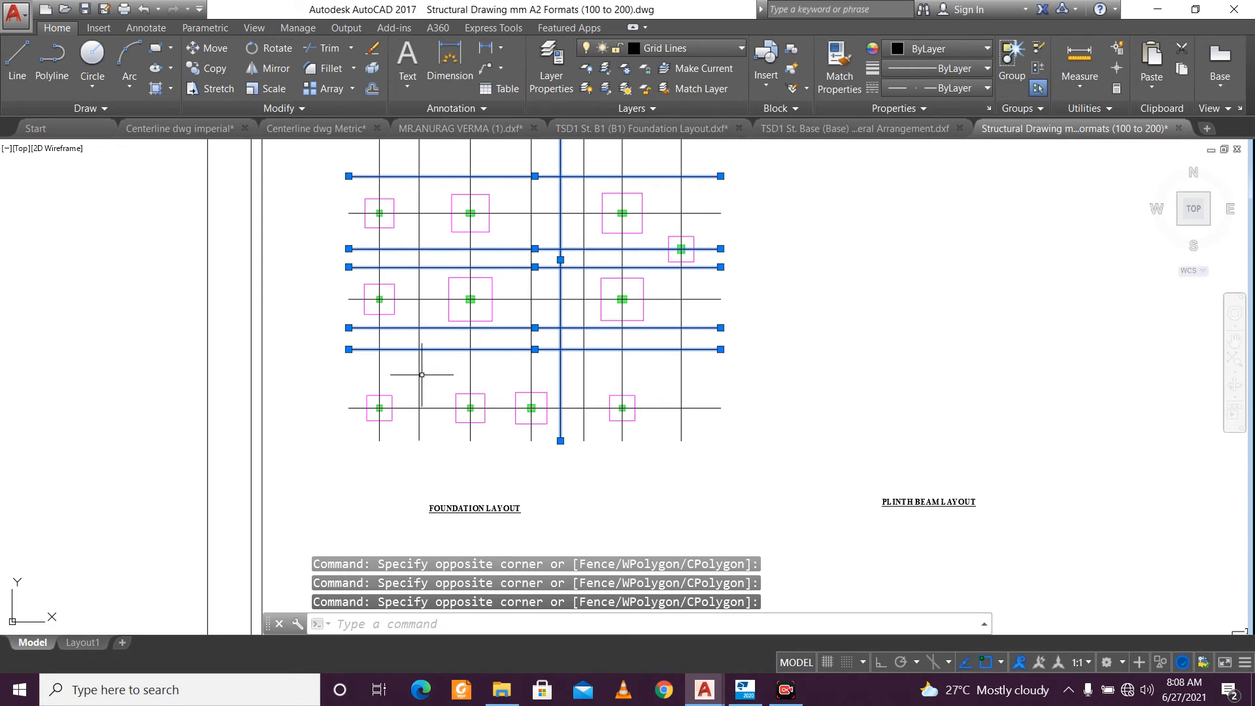
{"action": "left_click", "coordinate": [421, 374]}
{"action": "middle_click_drag", "start_coordinate": [426, 370], "coordinate": [436, 466]}
{"action": "left_click", "coordinate": [424, 467]}
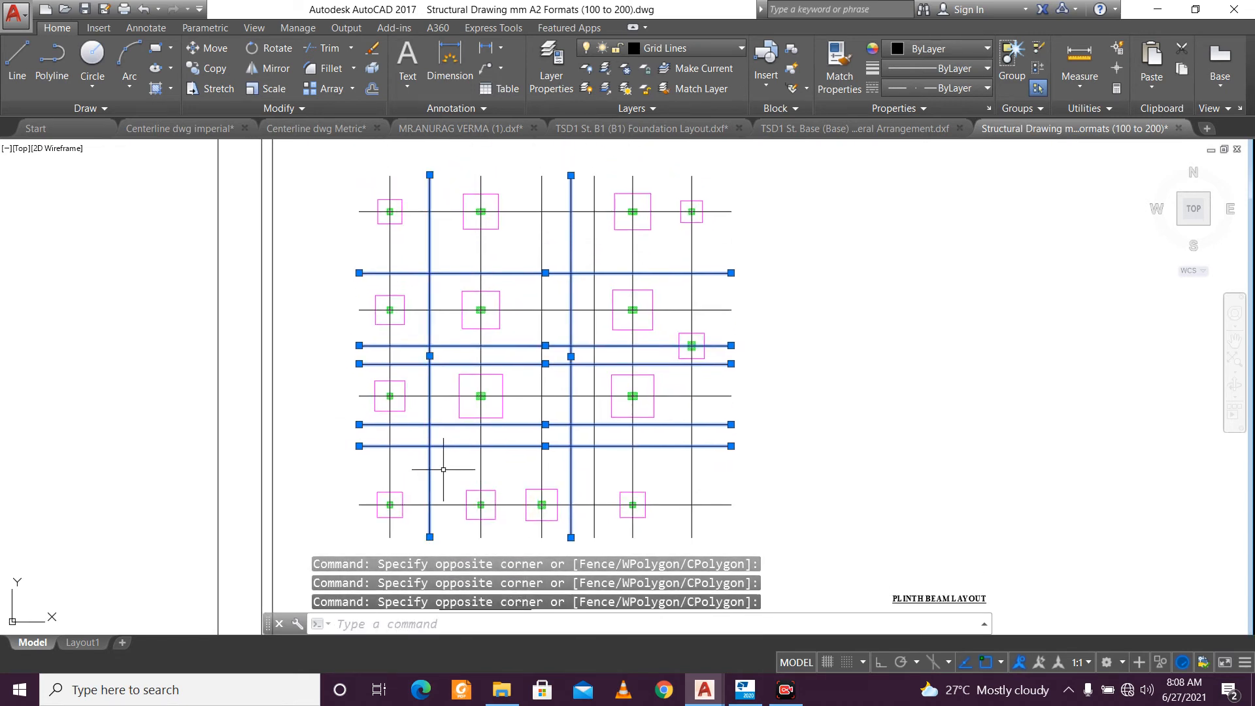
{"action": "left_click", "coordinate": [625, 467]}
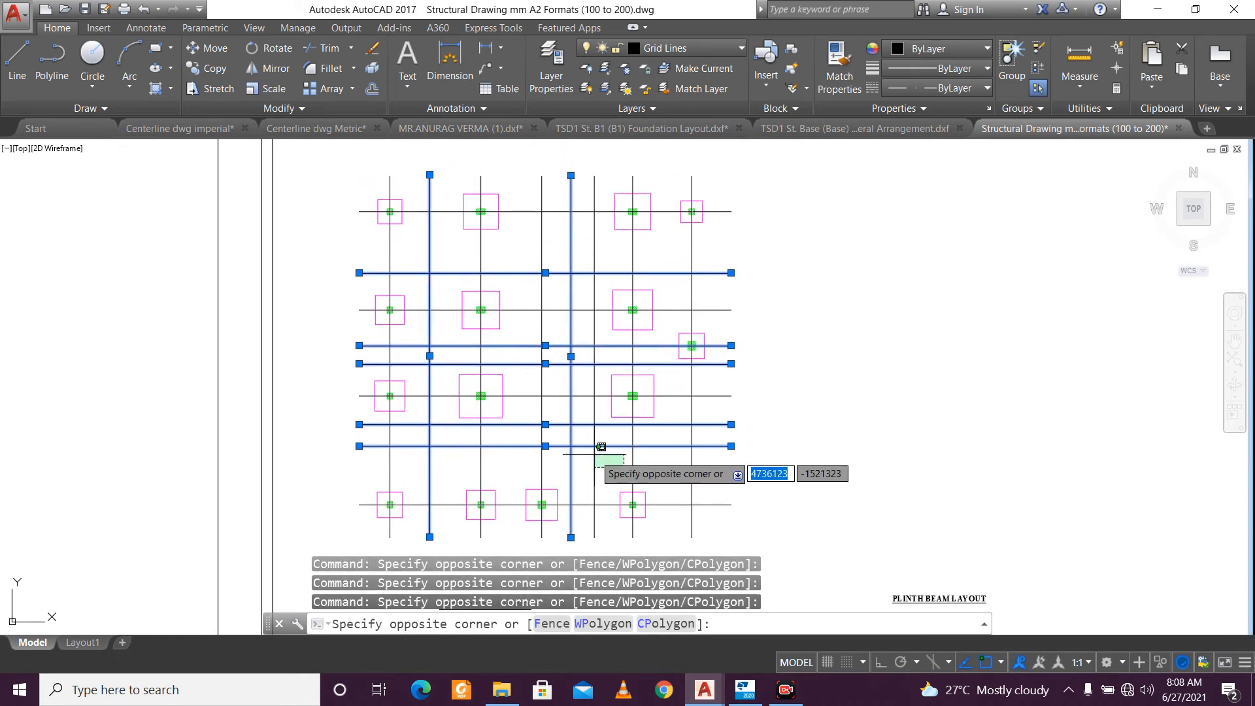
{"action": "left_click", "coordinate": [594, 454]}
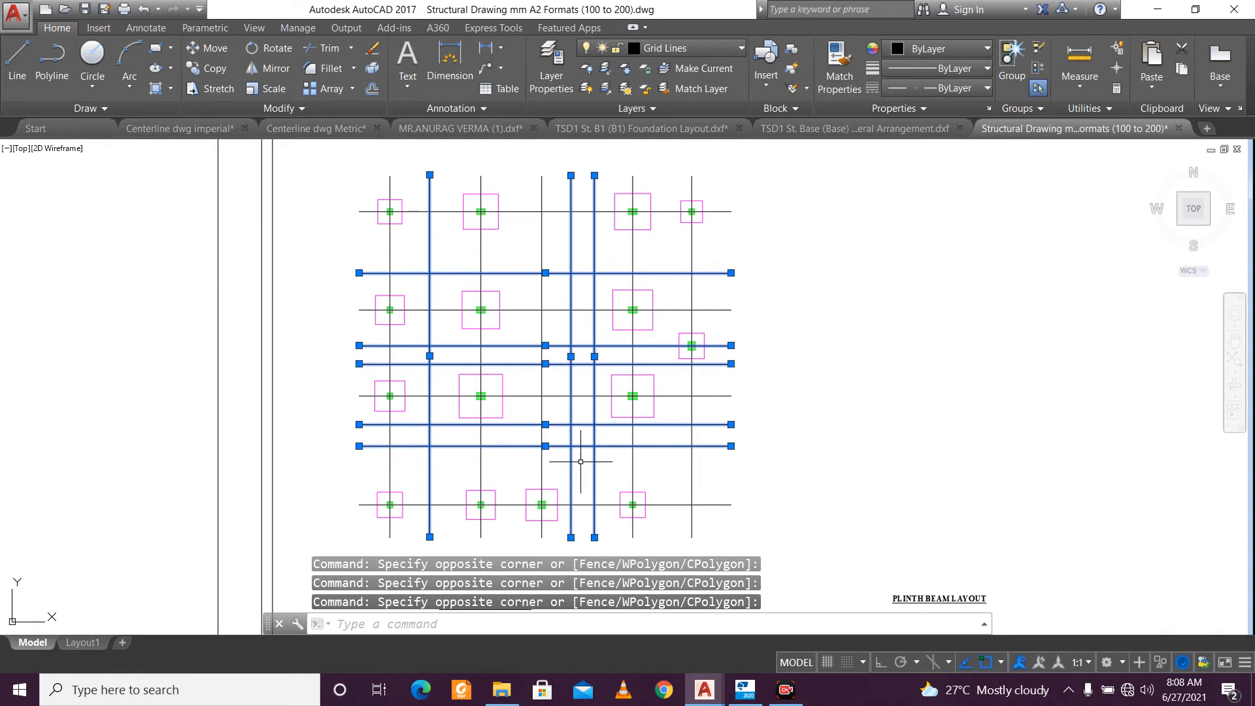
{"action": "key", "text": "Delete"}
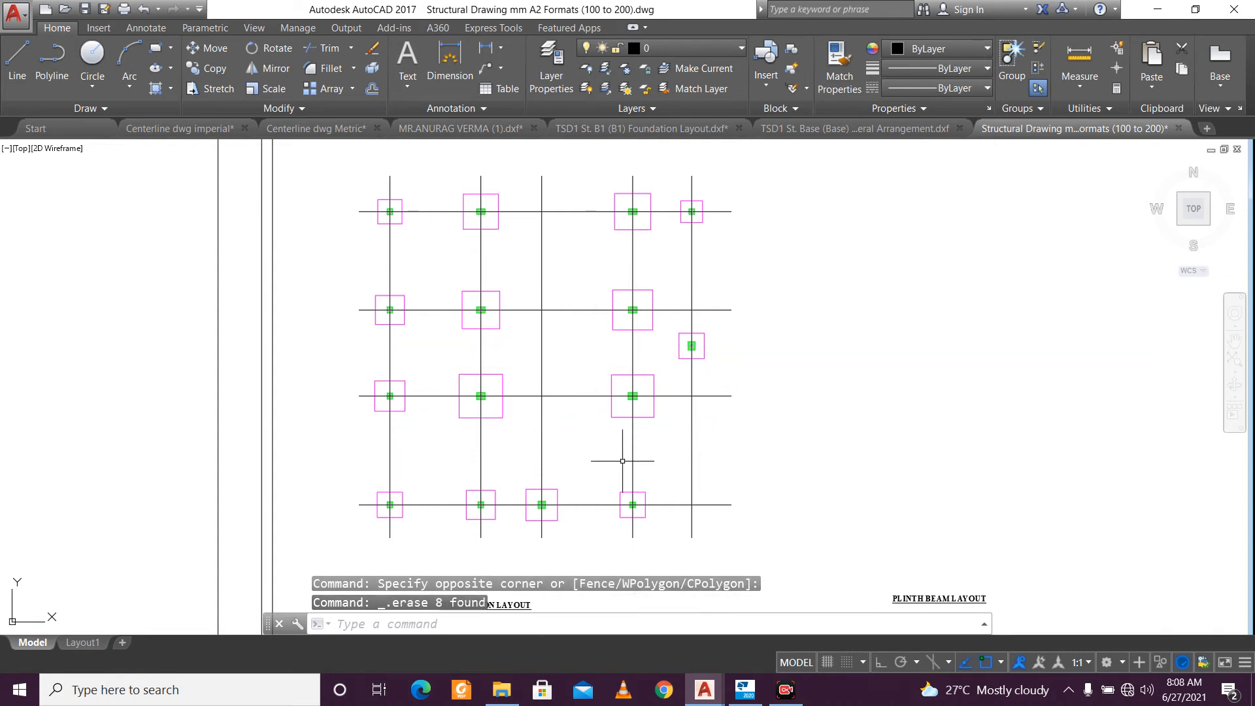
Put the whole foundation plan on layer 0 with its colour set to ByLayer.
{"action": "scroll", "coordinate": [546, 368], "scroll_direction": "down", "scroll_amount": 2}
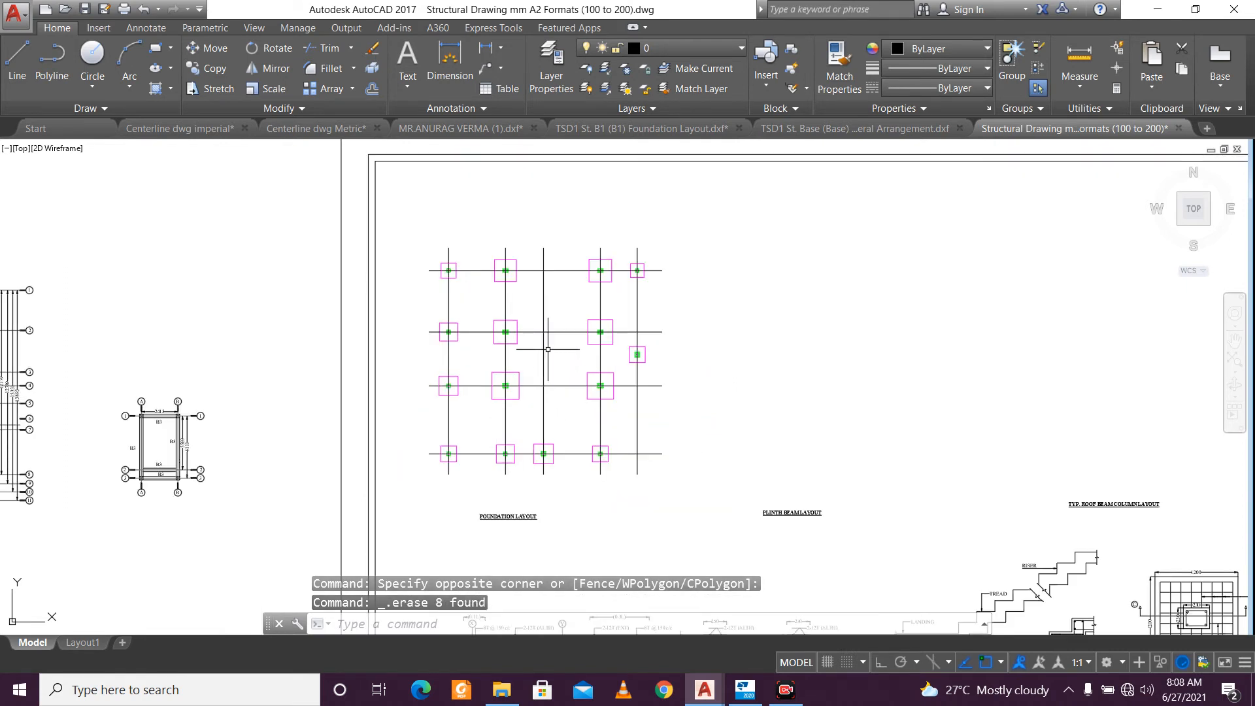
{"action": "scroll", "coordinate": [552, 341], "scroll_direction": "down", "scroll_amount": 1}
{"action": "scroll", "coordinate": [552, 341], "scroll_direction": "up", "scroll_amount": 1}
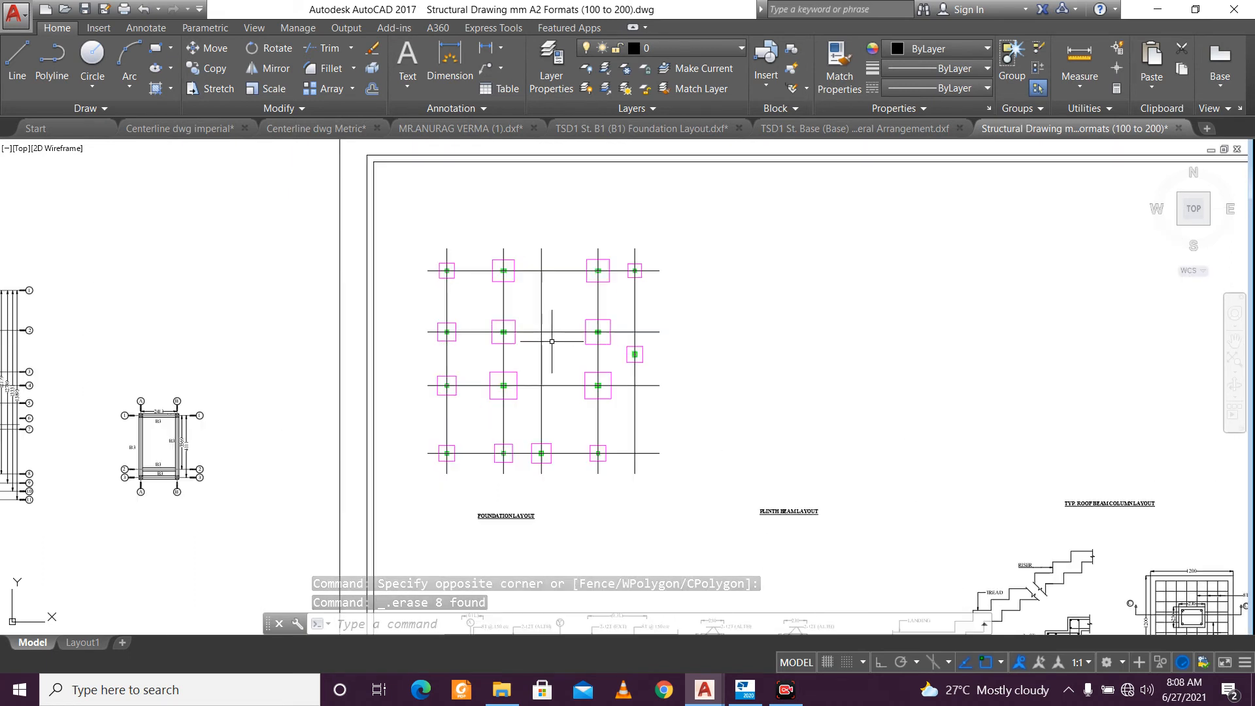
{"action": "left_click", "coordinate": [400, 234]}
{"action": "left_click", "coordinate": [745, 500]}
{"action": "left_click", "coordinate": [690, 50]}
{"action": "left_click", "coordinate": [672, 65]}
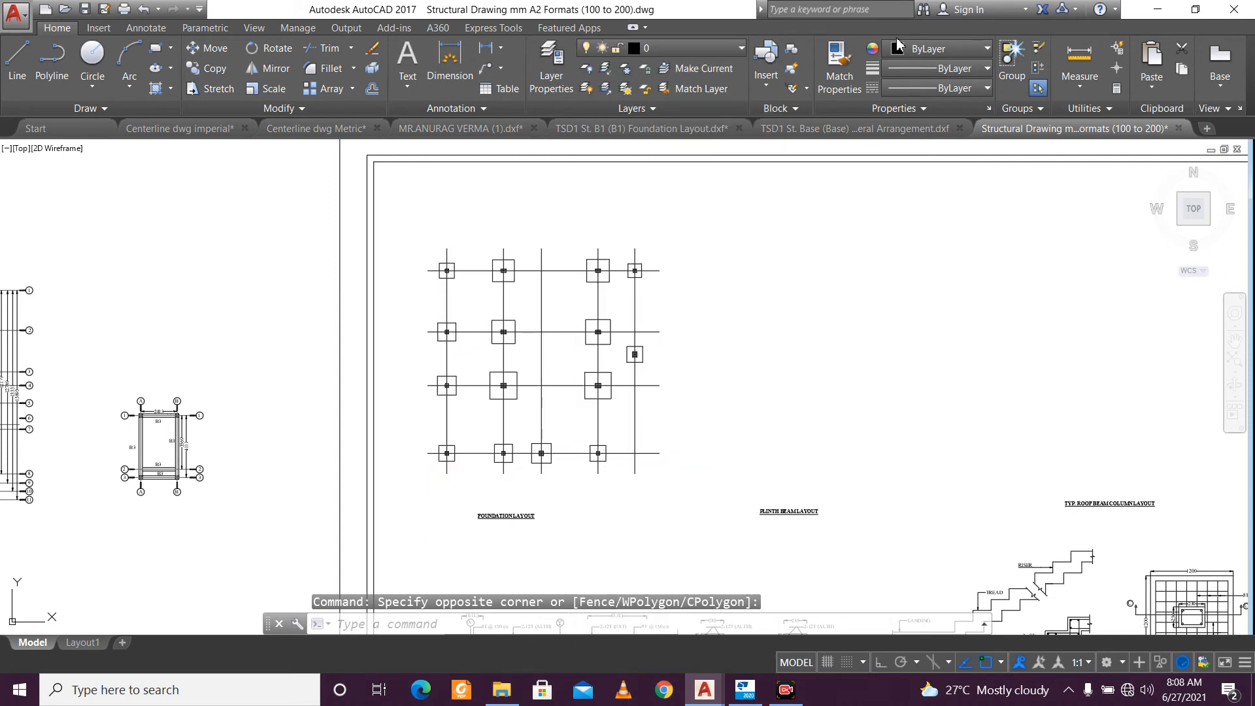
{"action": "left_click", "coordinate": [915, 51]}
{"action": "left_click", "coordinate": [916, 64]}
{"action": "key", "text": "Escape"}
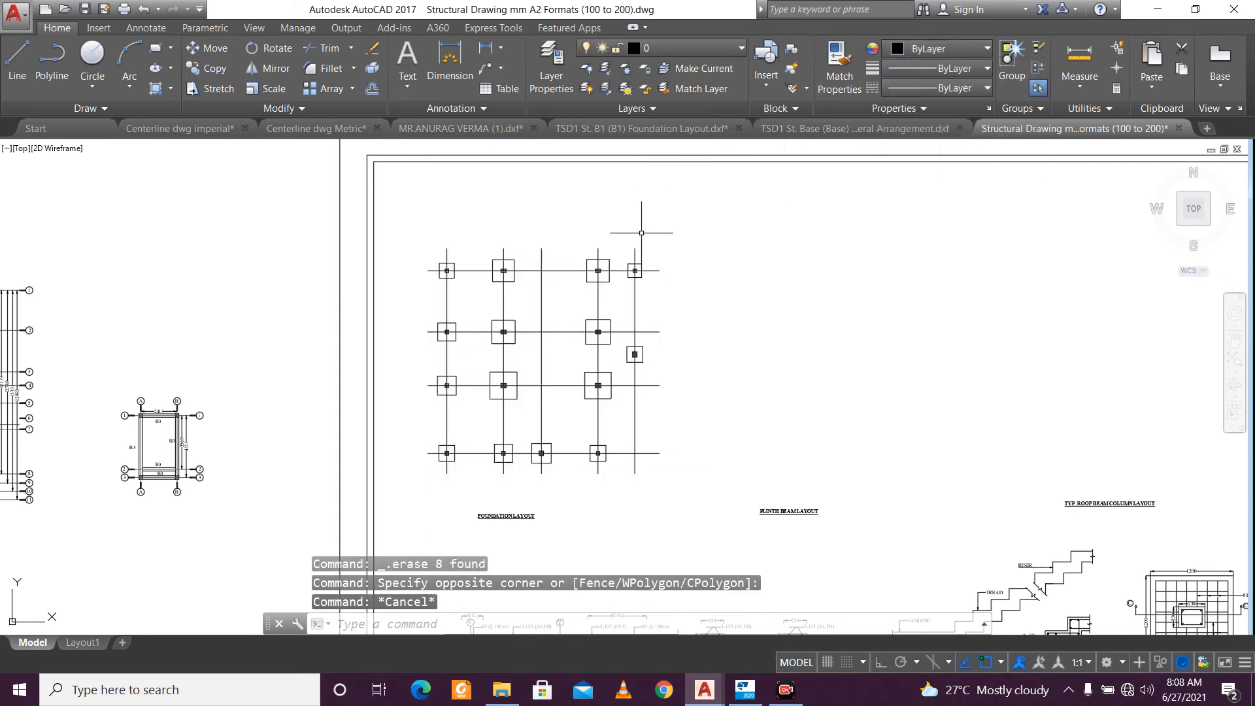
Move all remaining vertical and horizontal grid lines of the foundation plan to the CL layer.
{"action": "left_click", "coordinate": [636, 290]}
{"action": "left_click", "coordinate": [425, 294]}
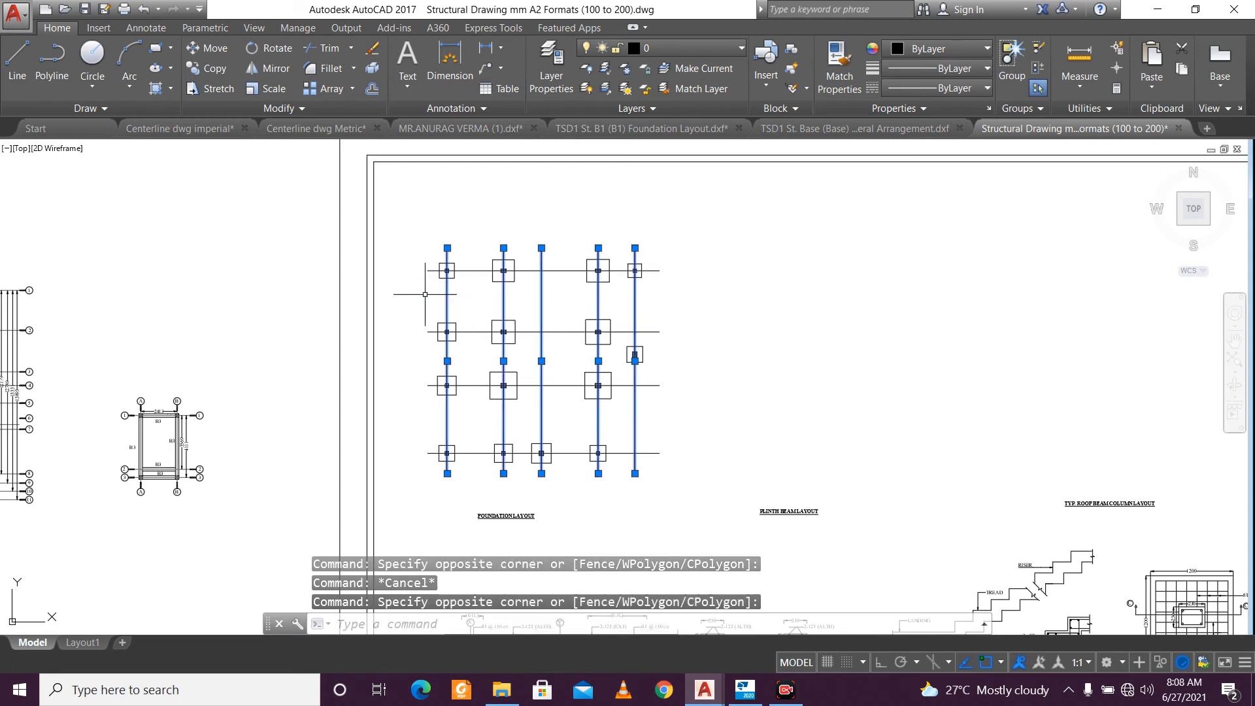
{"action": "left_click", "coordinate": [581, 469]}
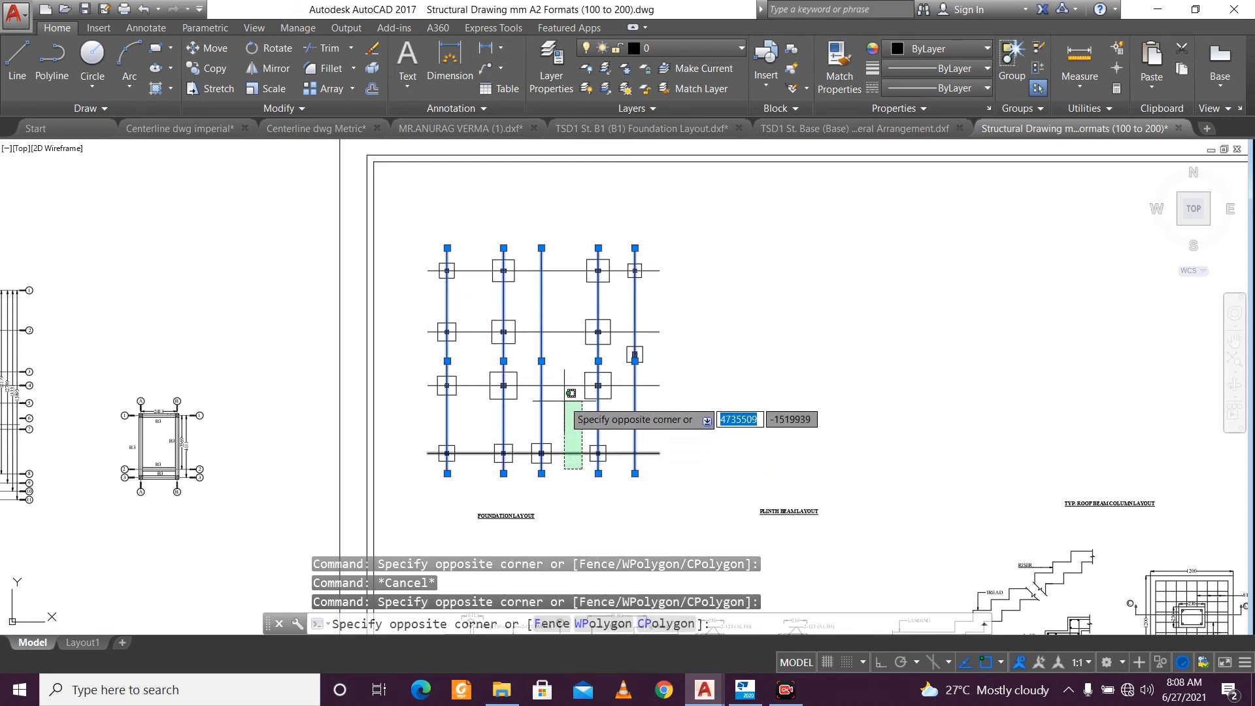
{"action": "left_click", "coordinate": [559, 233]}
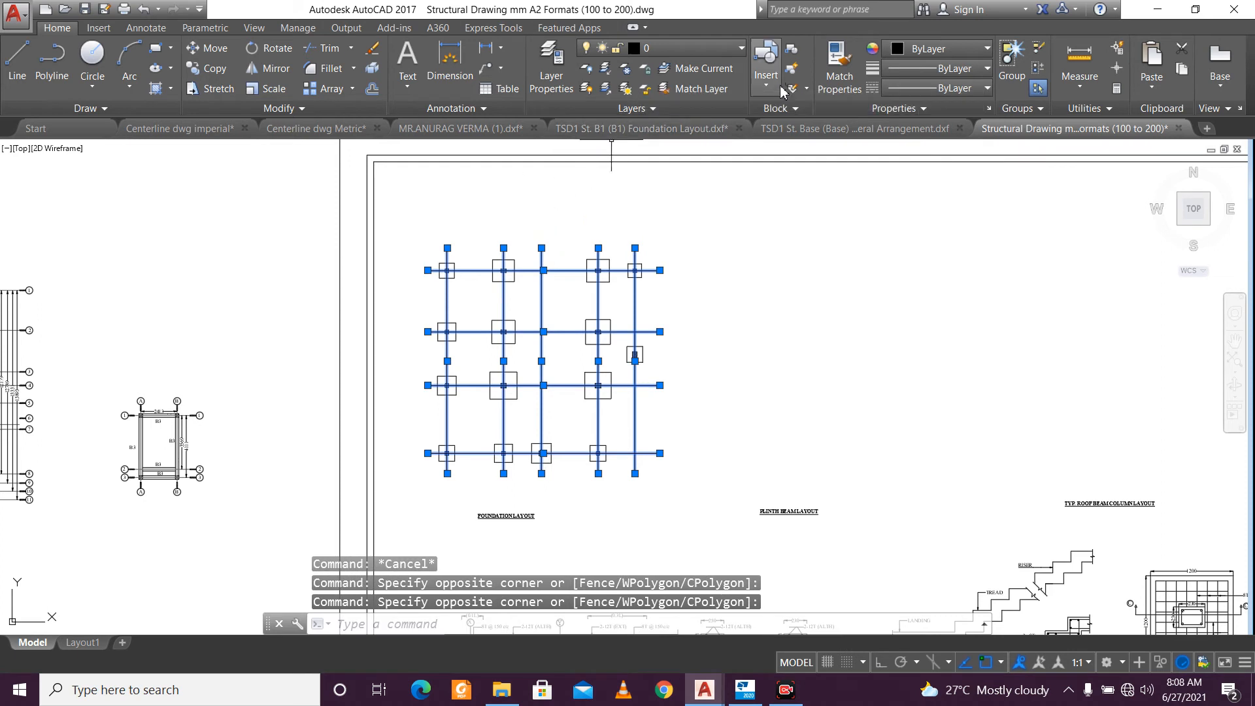
{"action": "left_click", "coordinate": [724, 50]}
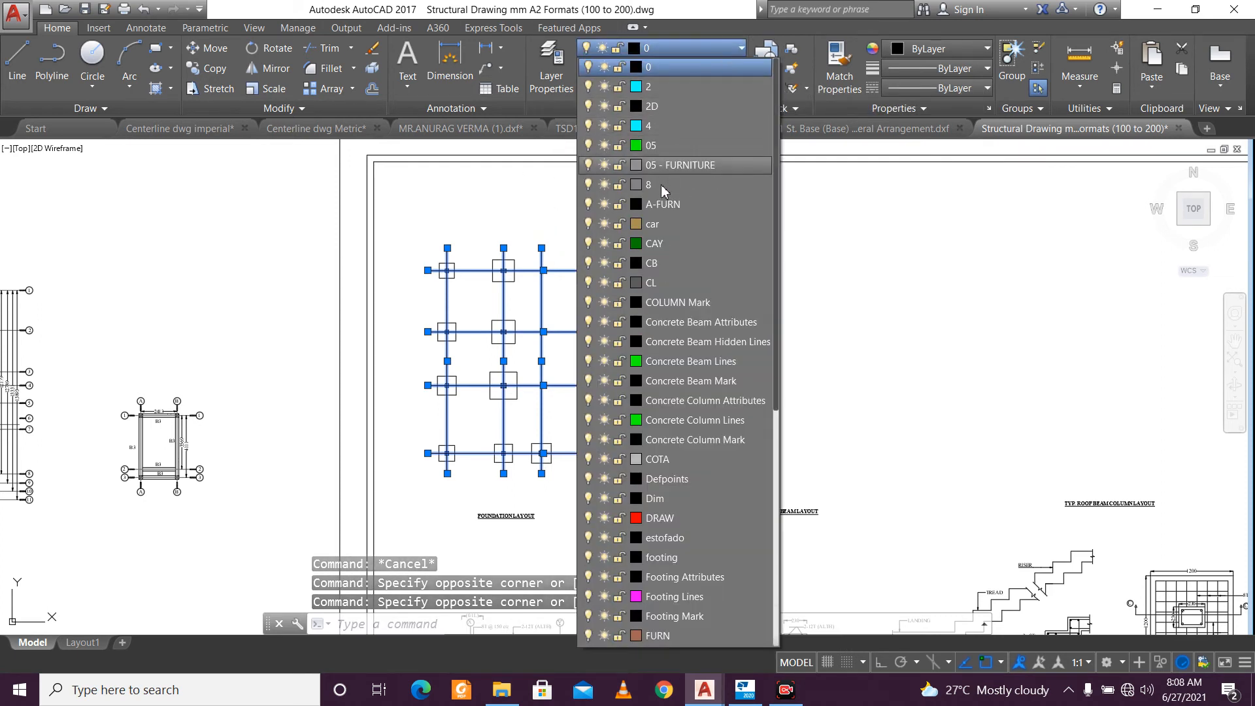
{"action": "left_click", "coordinate": [673, 283]}
{"action": "key", "text": "Escape"}
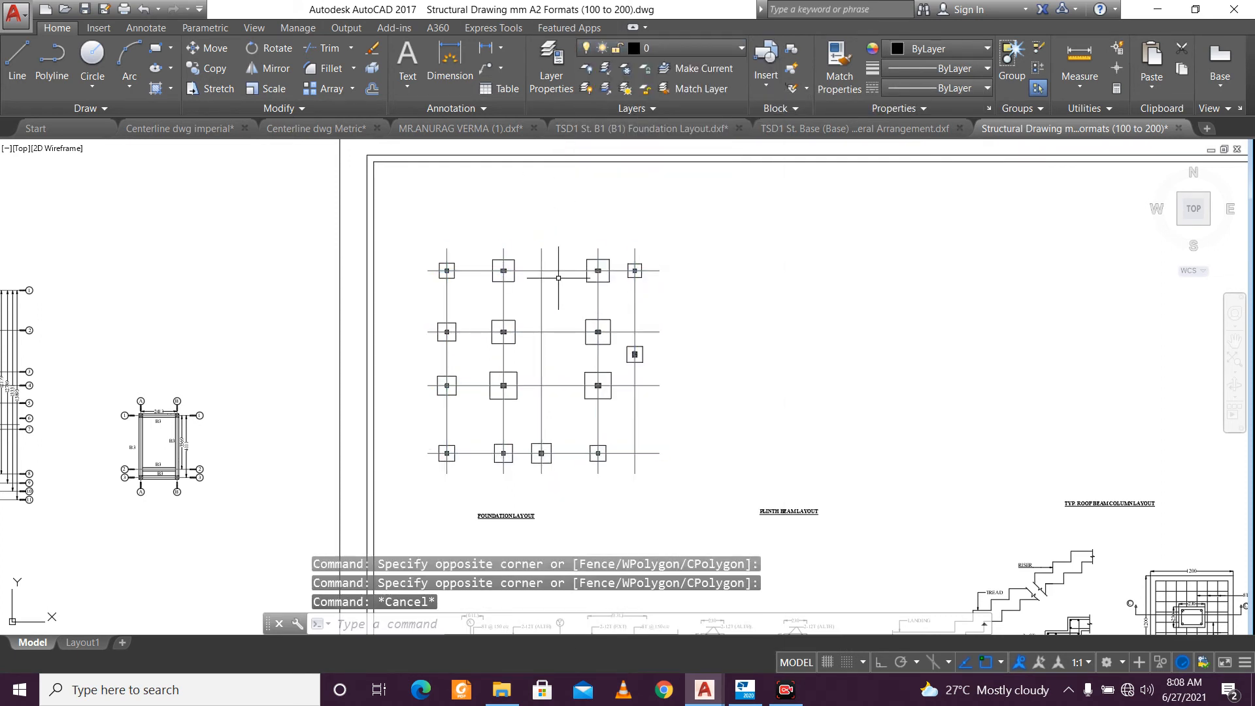
{"action": "scroll", "coordinate": [545, 267], "scroll_direction": "up", "scroll_amount": 2}
{"action": "scroll", "coordinate": [545, 267], "scroll_direction": "down", "scroll_amount": 2}
{"action": "scroll", "coordinate": [533, 249], "scroll_direction": "up", "scroll_amount": 4}
{"action": "scroll", "coordinate": [534, 250], "scroll_direction": "down", "scroll_amount": 4}
{"action": "scroll", "coordinate": [533, 250], "scroll_direction": "up", "scroll_amount": 2}
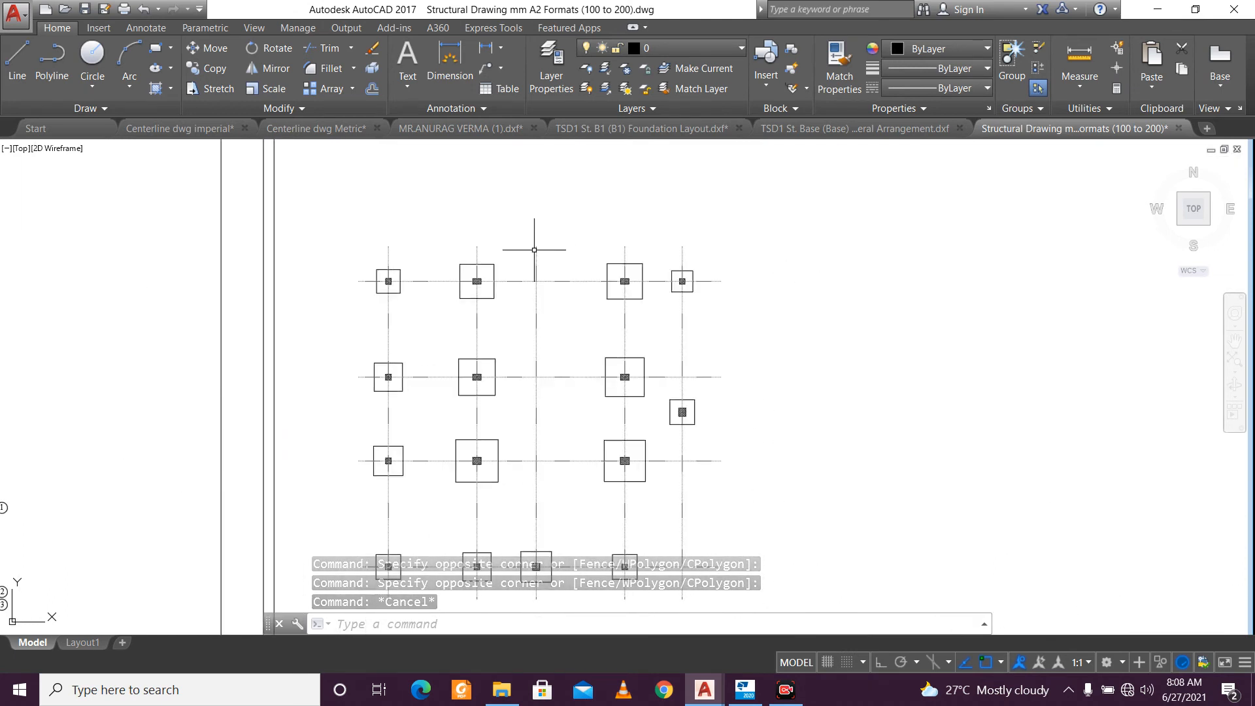
{"action": "left_click", "coordinate": [52, 62]}
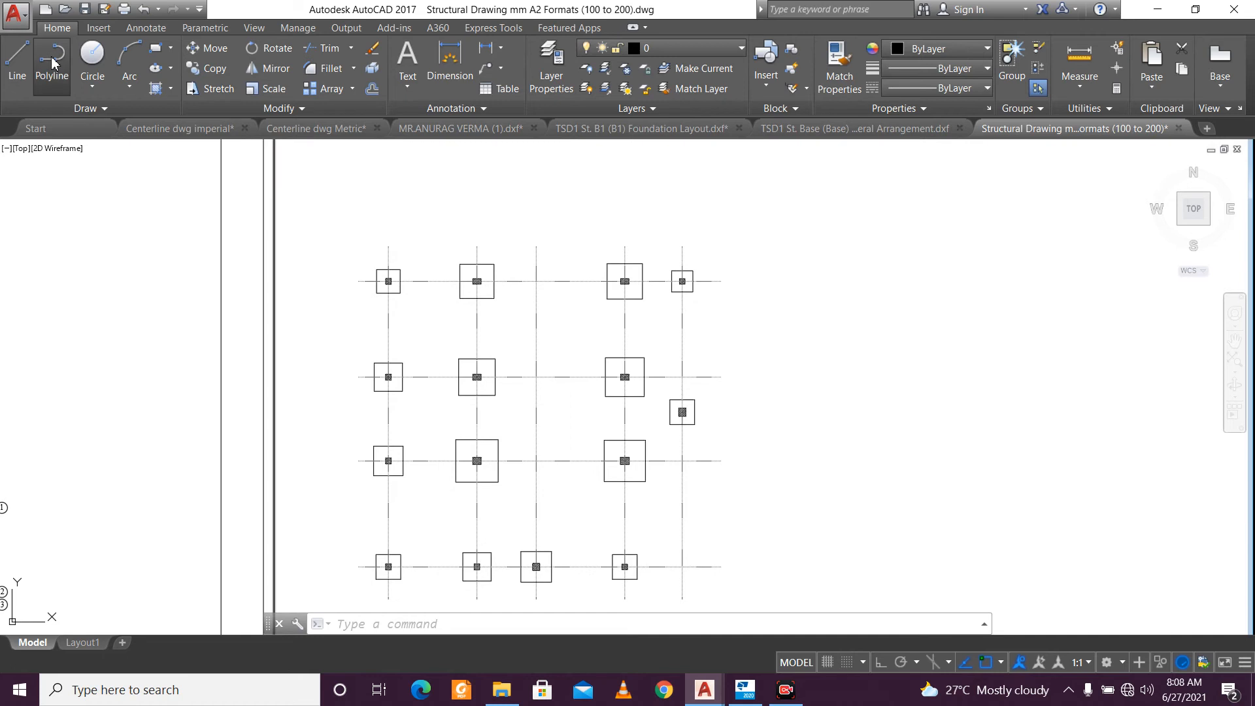
{"action": "scroll", "coordinate": [387, 301], "scroll_direction": "up", "scroll_amount": 3}
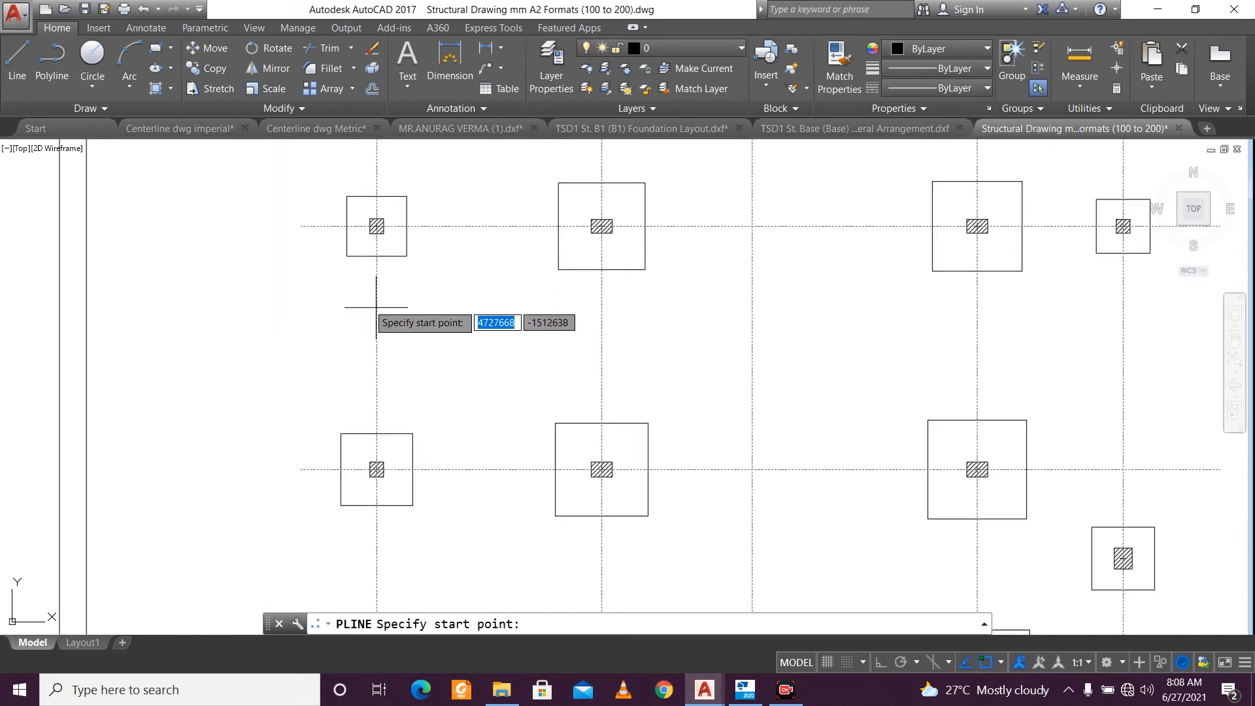
{"action": "left_click", "coordinate": [300, 225]}
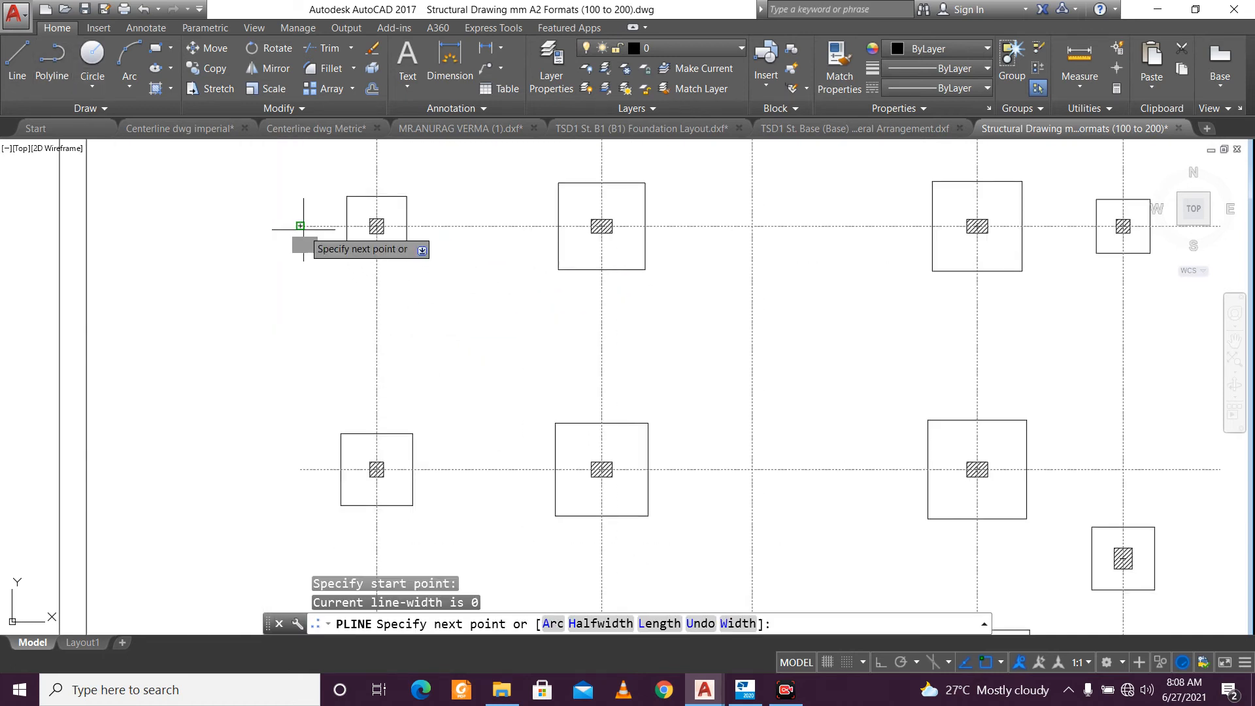
{"action": "key", "text": "Escape"}
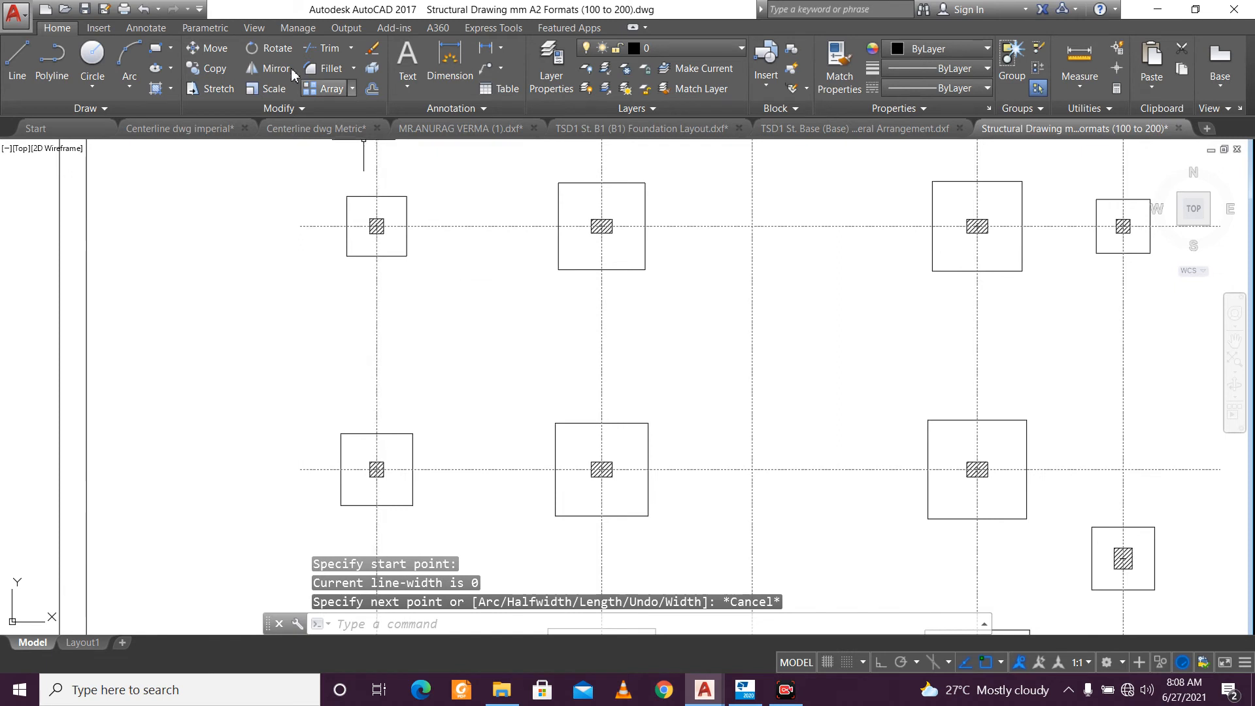
Draw an orthogonal L-shaped polyline beside the leftmost footings and below the lowest row, about 13100 mm down and 12700 mm across.
{"action": "key", "text": "Return"}
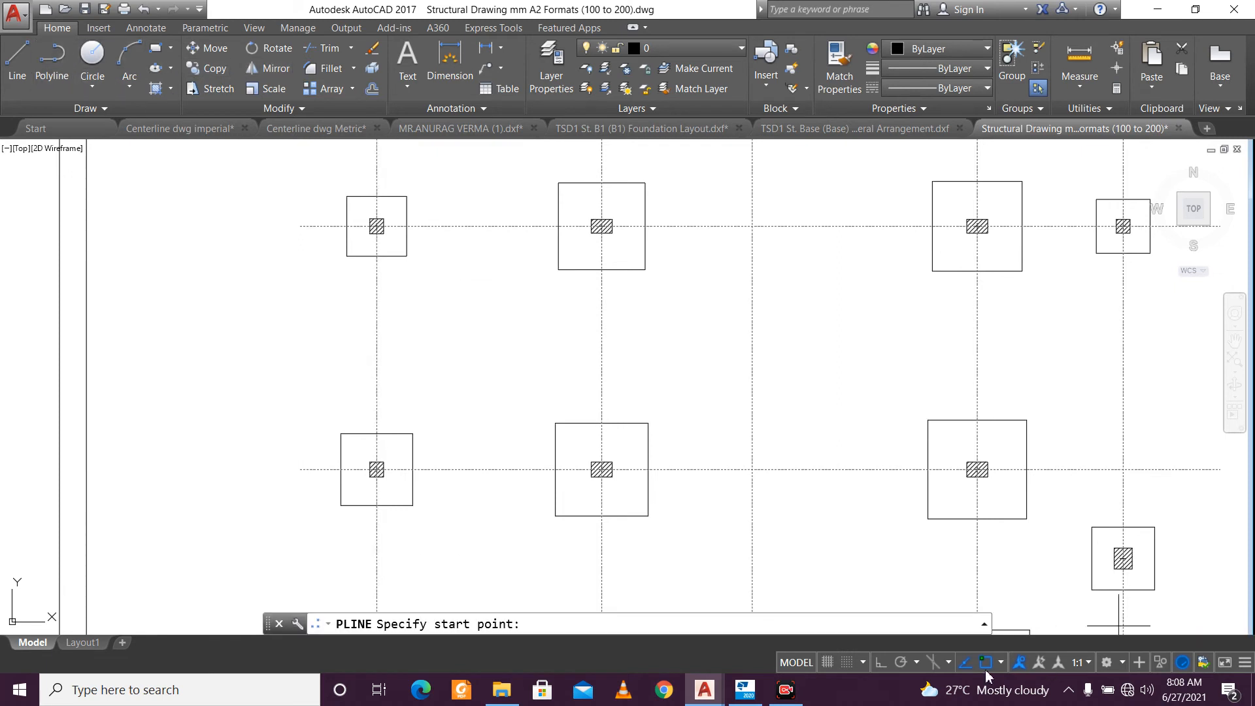
{"action": "left_click", "coordinate": [321, 226]}
{"action": "scroll", "coordinate": [295, 301], "scroll_direction": "down", "scroll_amount": 3}
{"action": "middle_click_drag", "start_coordinate": [297, 431], "coordinate": [297, 268]}
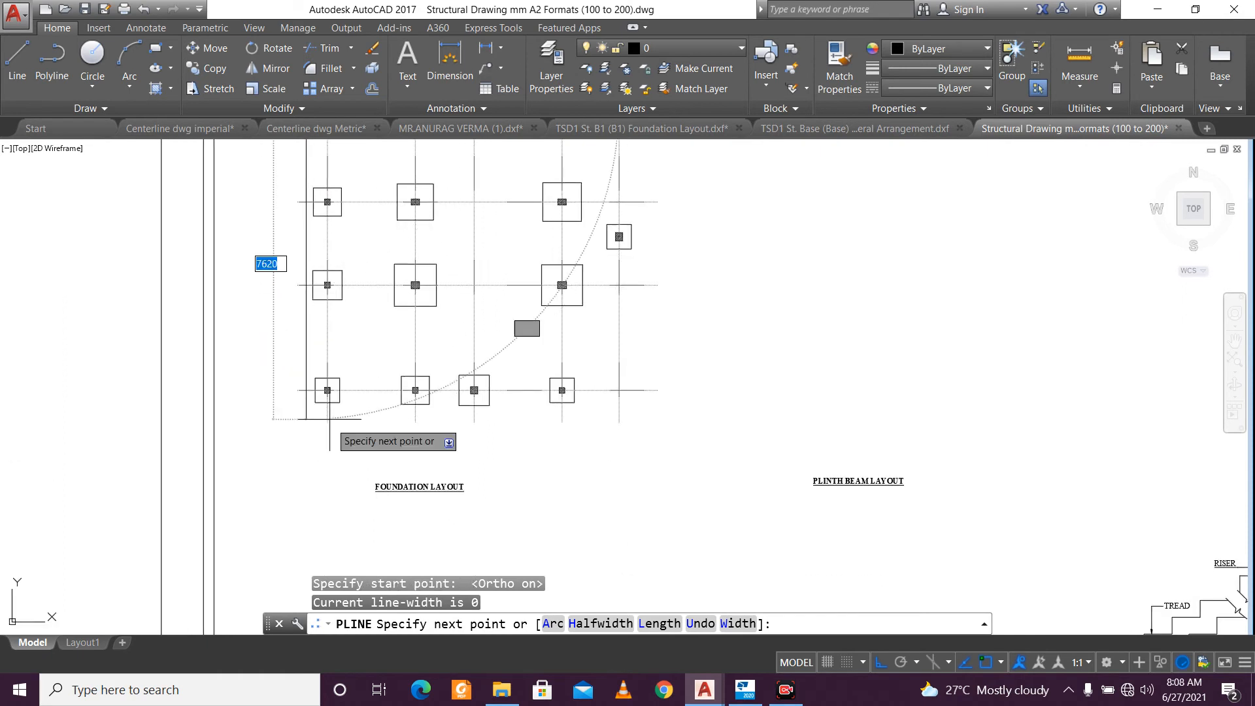
{"action": "scroll", "coordinate": [336, 448], "scroll_direction": "up", "scroll_amount": 3}
{"action": "scroll", "coordinate": [294, 376], "scroll_direction": "up", "scroll_amount": 3}
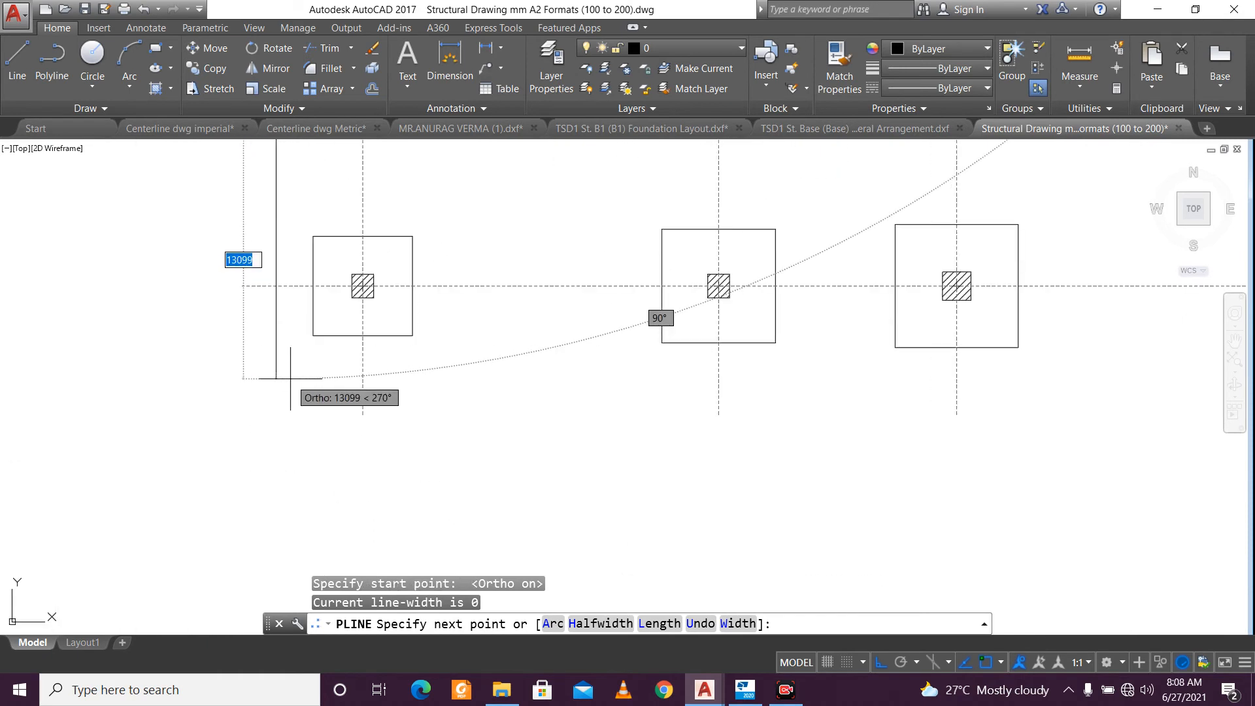
{"action": "left_click", "coordinate": [290, 378]}
{"action": "scroll", "coordinate": [437, 381], "scroll_direction": "down", "scroll_amount": 3}
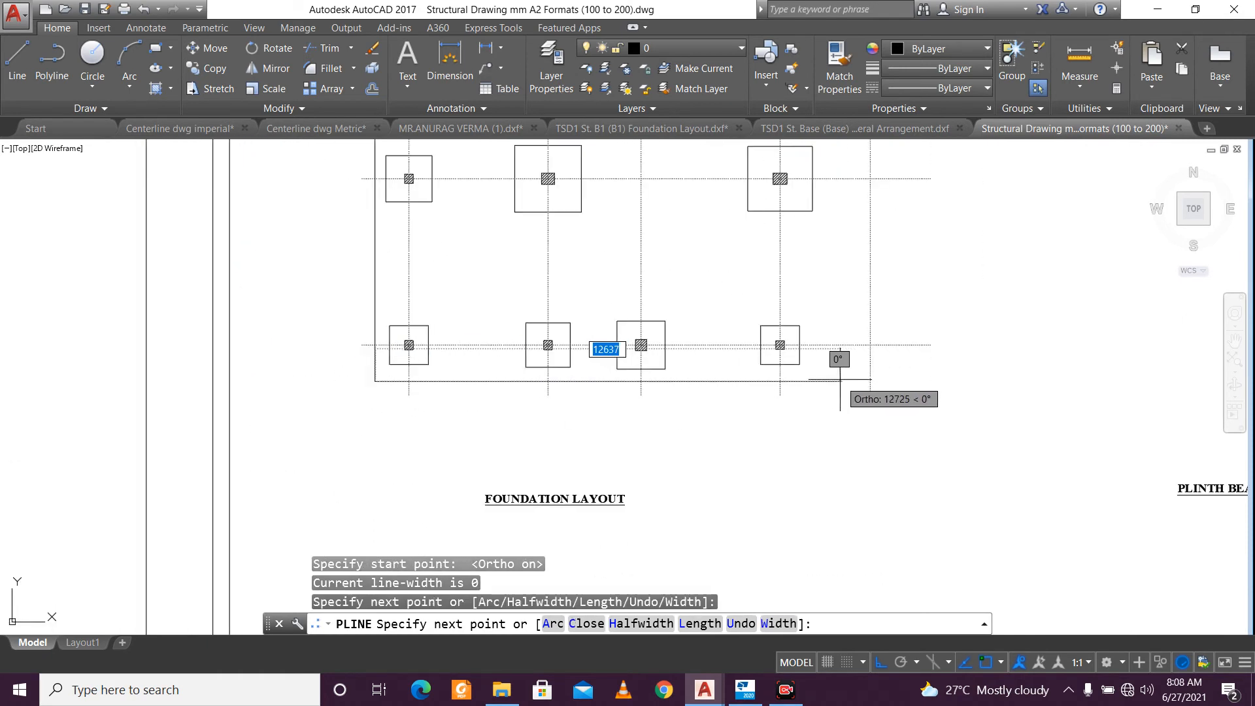
{"action": "left_click", "coordinate": [838, 377]}
{"action": "key", "text": "Escape"}
{"action": "key", "text": "Escape"}
Trim the first four vertical grid lines below the L-shaped polyline and the upper three horizontal grid lines to its left.
{"action": "type", "text": "tr"}
{"action": "key", "text": "Return"}
{"action": "key", "text": "Return"}
{"action": "left_click", "coordinate": [804, 405]}
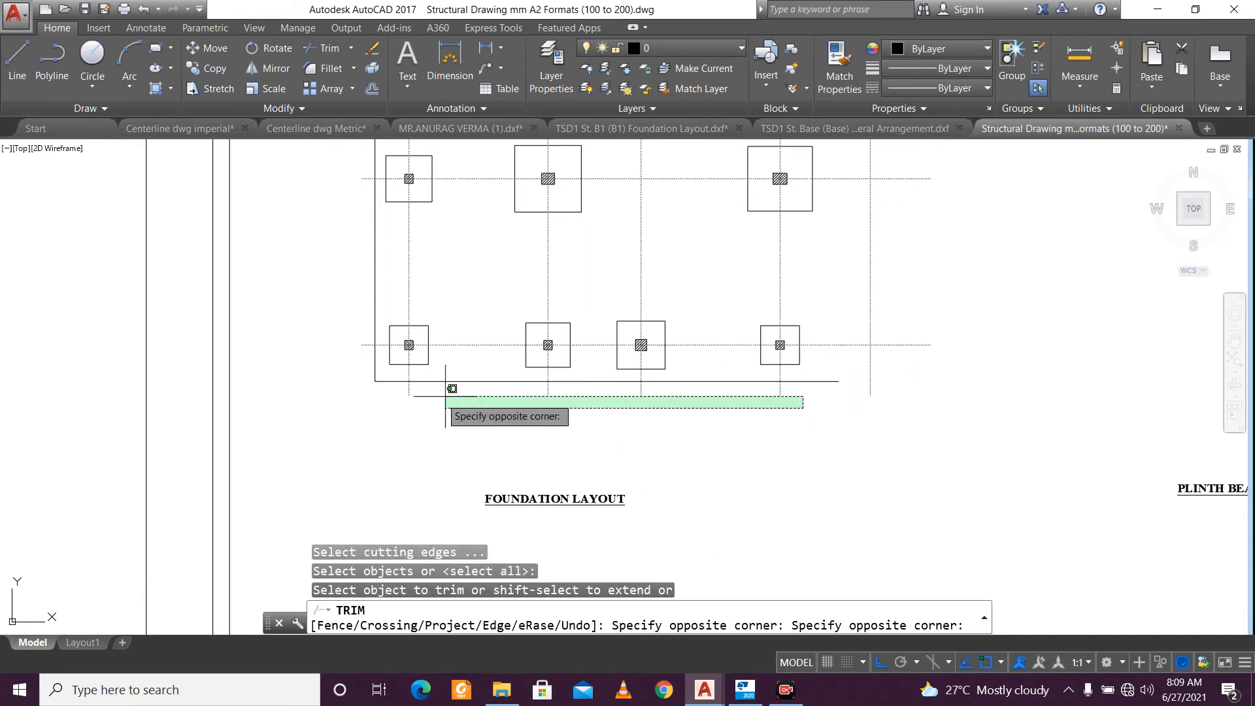
{"action": "left_click", "coordinate": [374, 397]}
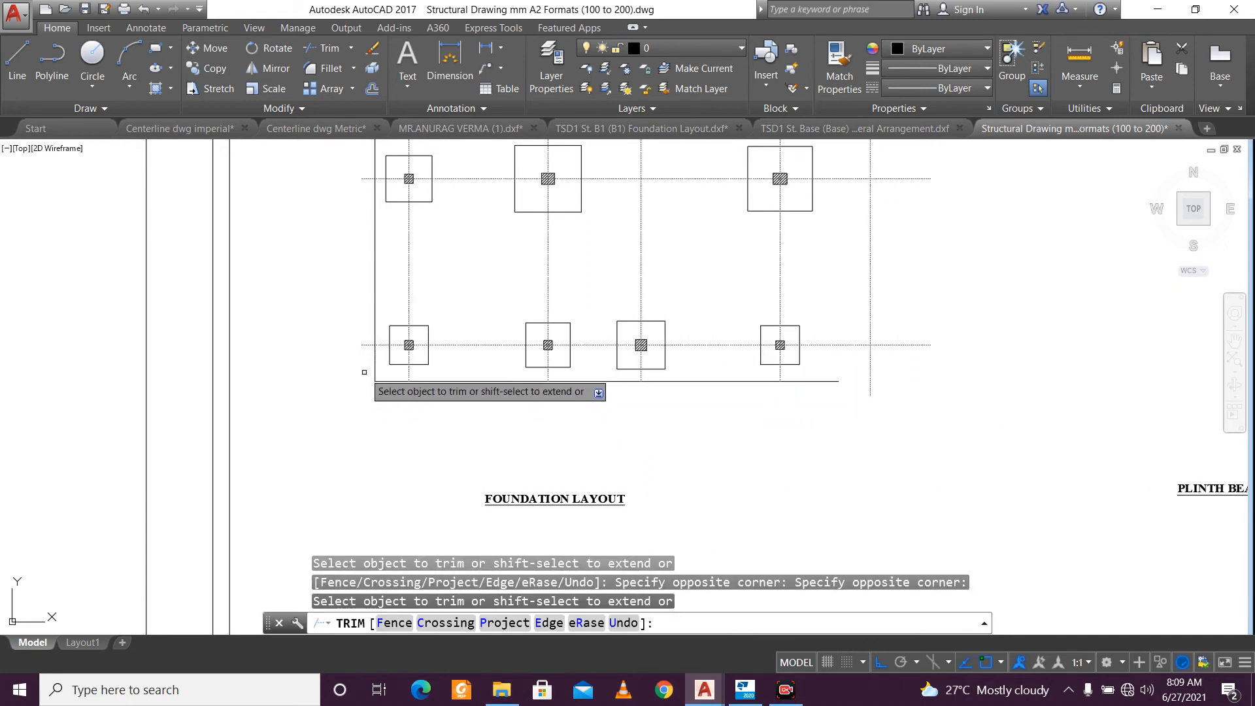
{"action": "left_click", "coordinate": [364, 371]}
{"action": "mouse_move", "coordinate": [367, 288]}
{"action": "middle_mouse_down"}
{"action": "mouse_move", "coordinate": [394, 577]}
{"action": "mouse_move", "coordinate": [396, 444]}
{"action": "middle_mouse_up"}
{"action": "key", "text": "Escape"}
{"action": "scroll", "coordinate": [396, 344], "scroll_direction": "down", "scroll_amount": 4}
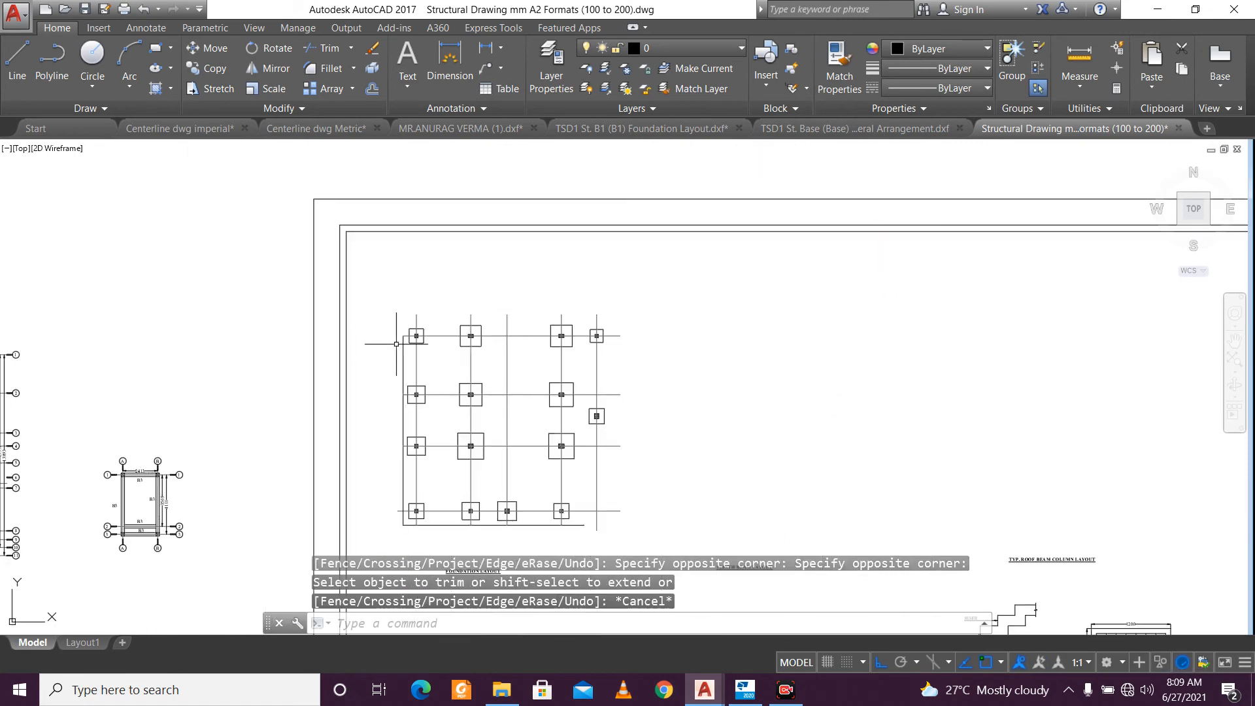
Erase the L-shaped polyline used as the cutting edge around the foundation plan.
{"action": "scroll", "coordinate": [445, 551], "scroll_direction": "up", "scroll_amount": 4}
{"action": "left_click", "coordinate": [463, 515]}
{"action": "left_click", "coordinate": [436, 488]}
{"action": "left_click", "coordinate": [434, 481]}
{"action": "left_click", "coordinate": [435, 482]}
{"action": "left_click", "coordinate": [434, 479]}
{"action": "left_click", "coordinate": [430, 481]}
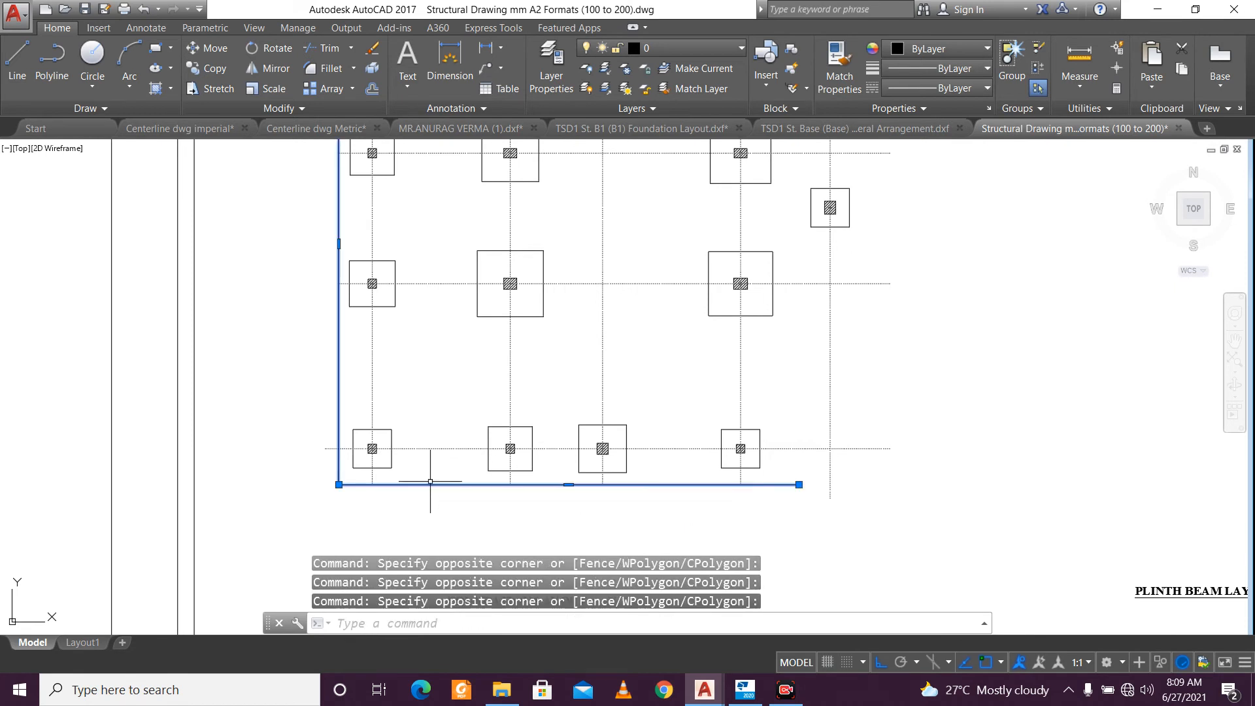
{"action": "key", "text": "Delete"}
{"action": "scroll", "coordinate": [449, 461], "scroll_direction": "down", "scroll_amount": 4}
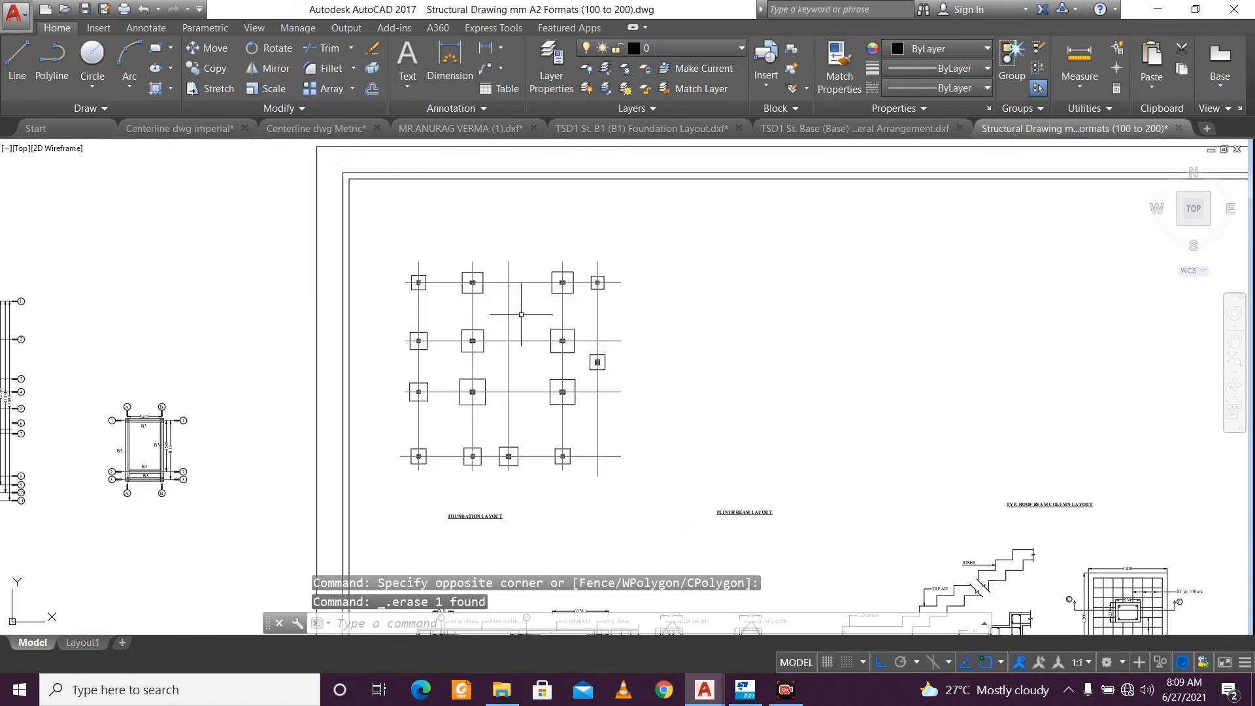
Draw a horizontal line above the foundation plan, spanning all five vertical grid lines.
{"action": "scroll", "coordinate": [520, 314], "scroll_direction": "up", "scroll_amount": 2}
{"action": "middle_click_drag", "start_coordinate": [680, 273], "coordinate": [668, 295]}
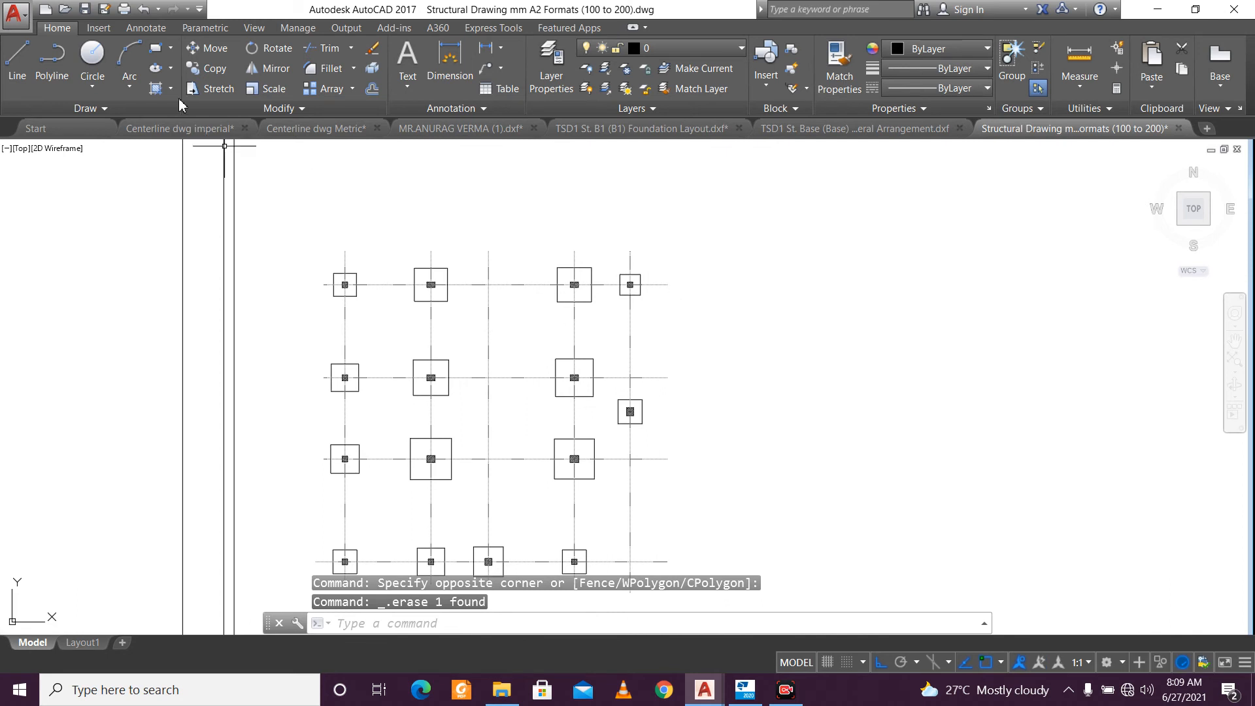
{"action": "left_click", "coordinate": [17, 59]}
{"action": "left_click", "coordinate": [315, 172]}
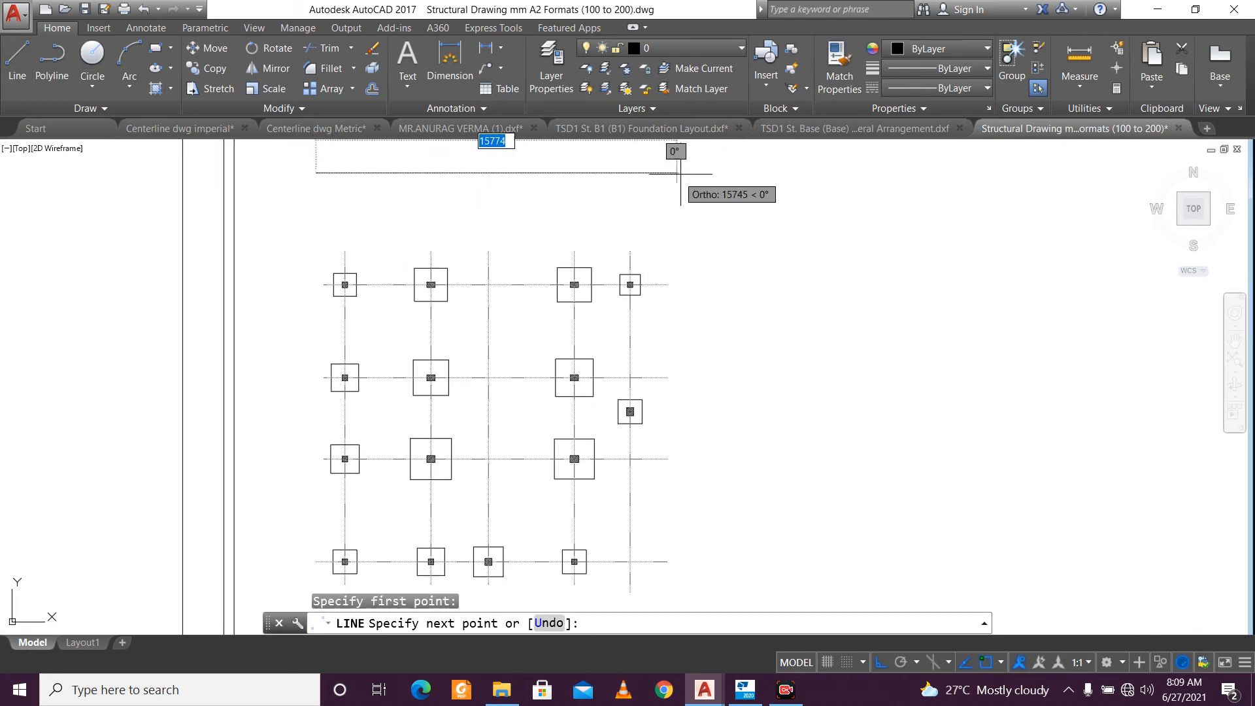
{"action": "left_click", "coordinate": [650, 173]}
{"action": "key", "text": "Escape"}
Extend all five vertical grid lines upward to the horizontal line above the foundation plan.
{"action": "left_click", "coordinate": [691, 214]}
{"action": "left_click", "coordinate": [650, 155]}
{"action": "type", "text": "ex"}
{"action": "key", "text": "Return"}
{"action": "left_click", "coordinate": [647, 261]}
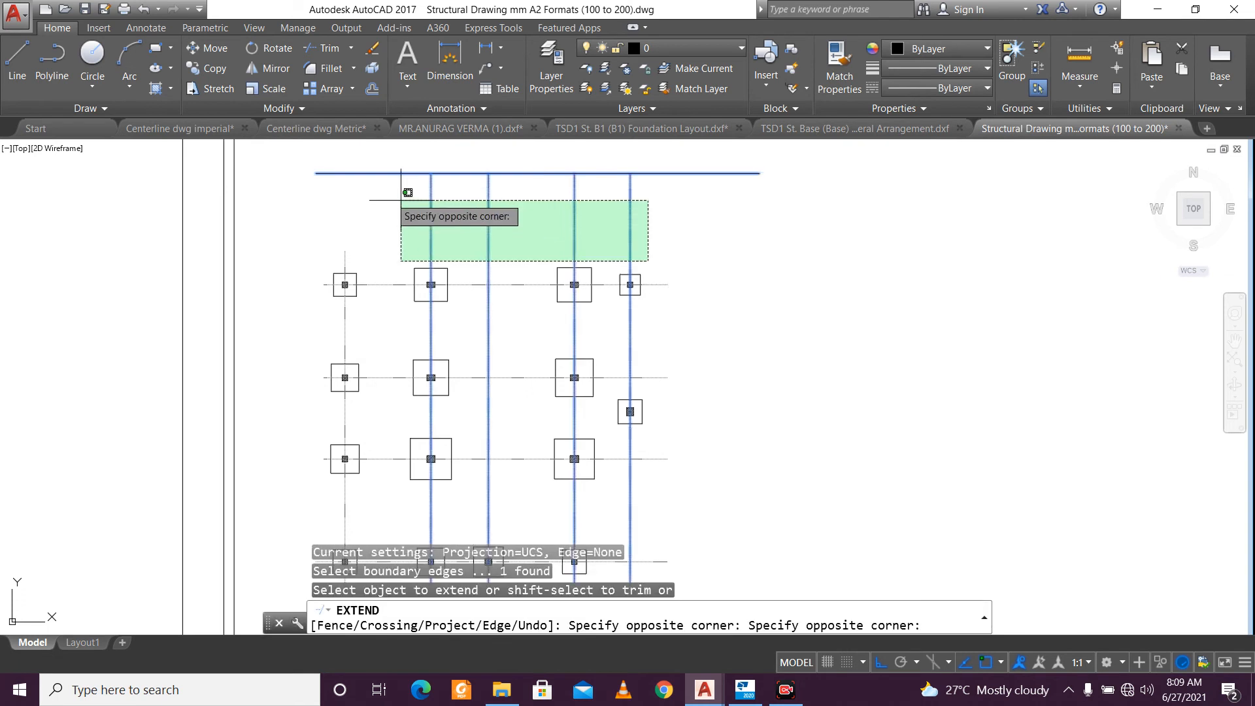
{"action": "left_click", "coordinate": [342, 187]}
{"action": "scroll", "coordinate": [546, 232], "scroll_direction": "down", "scroll_amount": 2}
{"action": "key", "text": "Escape"}
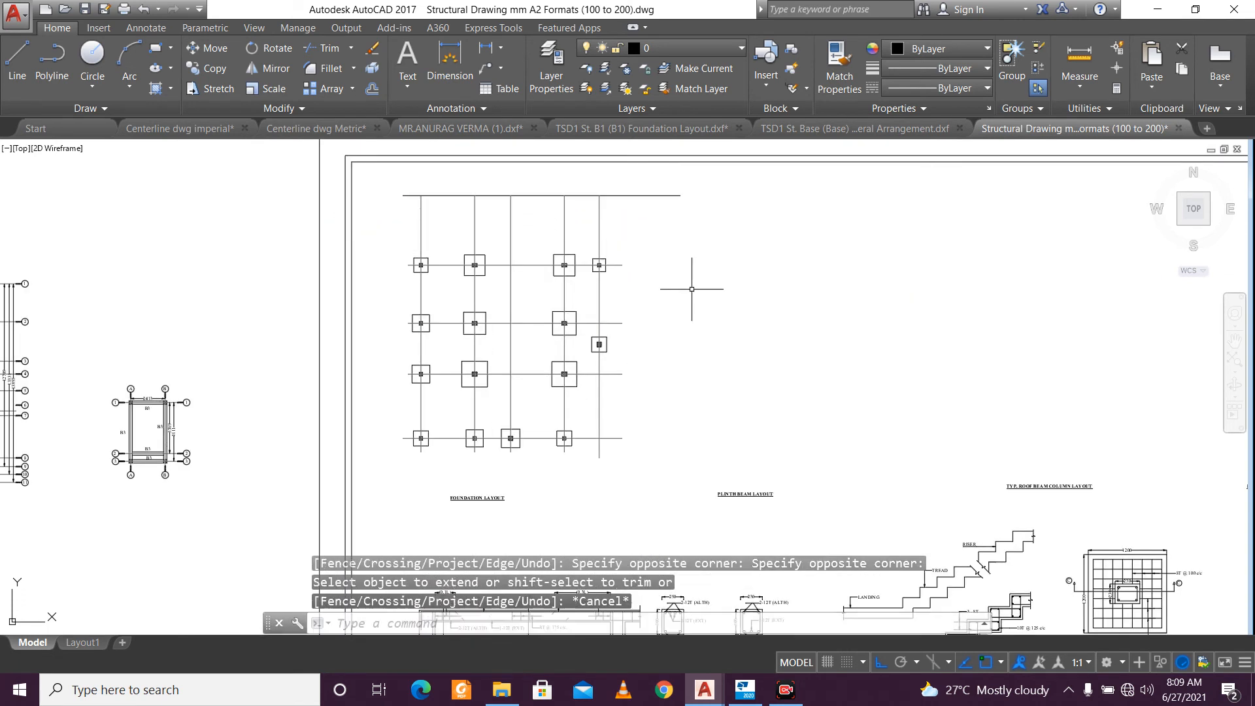
Add linear dimensions above the top footings from the leftmost vertical grid line to the second and third grid lines, stacked upward.
{"action": "scroll", "coordinate": [484, 237], "scroll_direction": "up", "scroll_amount": 4}
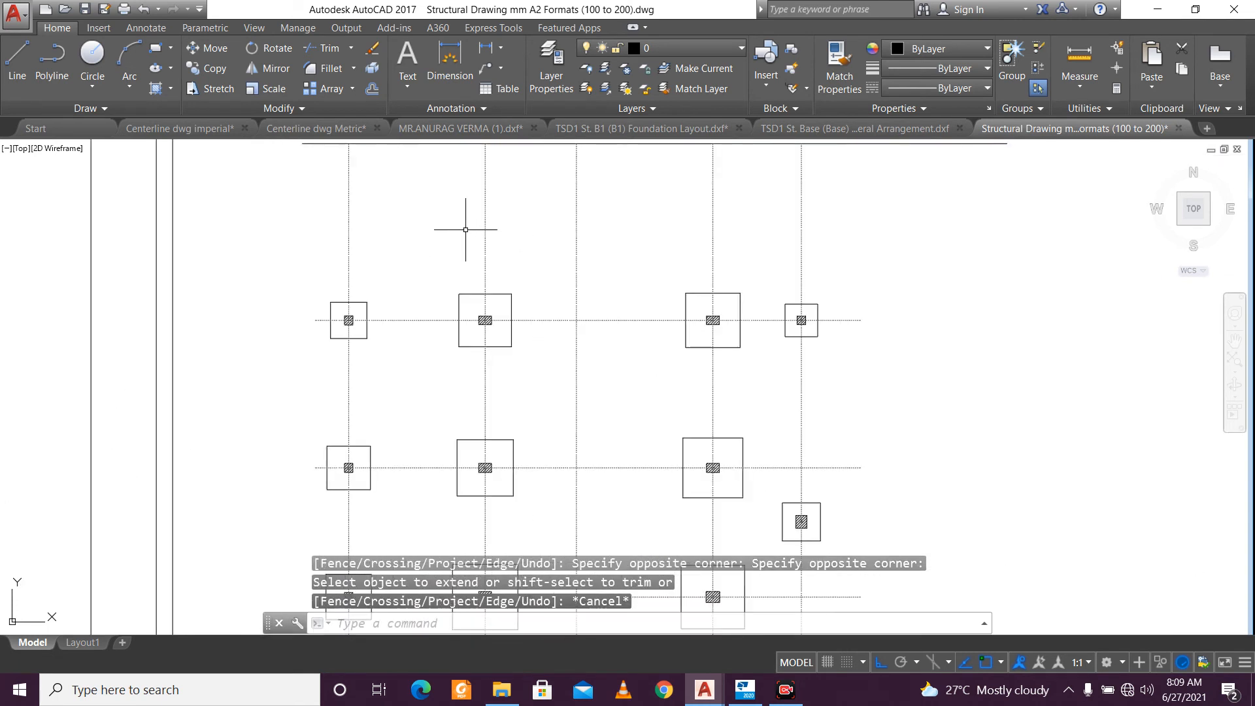
{"action": "left_click", "coordinate": [491, 58]}
{"action": "left_click", "coordinate": [348, 283]}
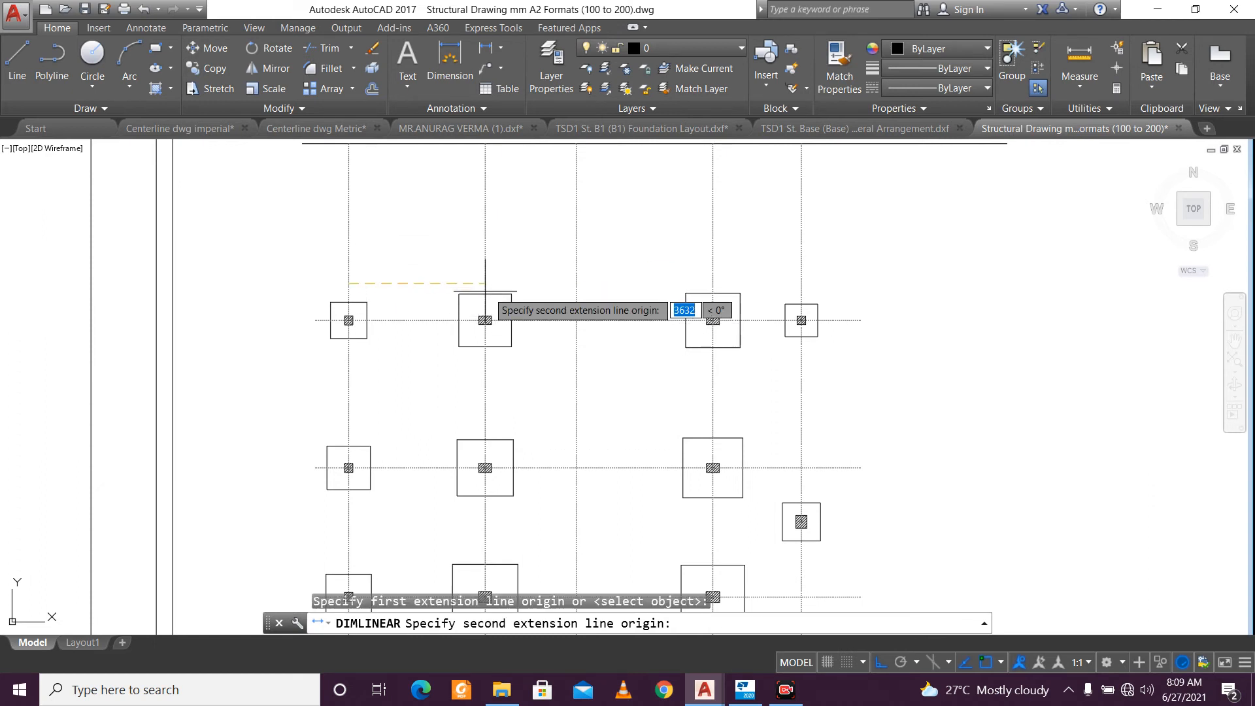
{"action": "left_click", "coordinate": [485, 283]}
{"action": "left_click", "coordinate": [487, 283]}
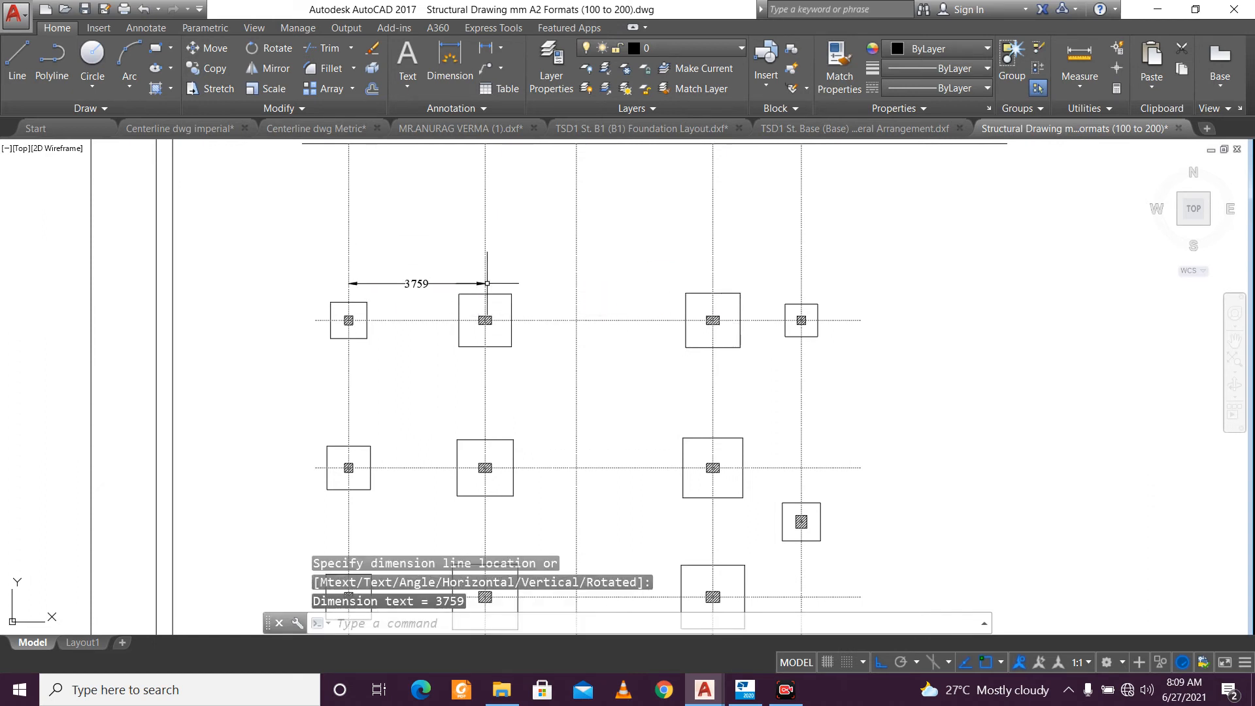
{"action": "key", "text": "Return"}
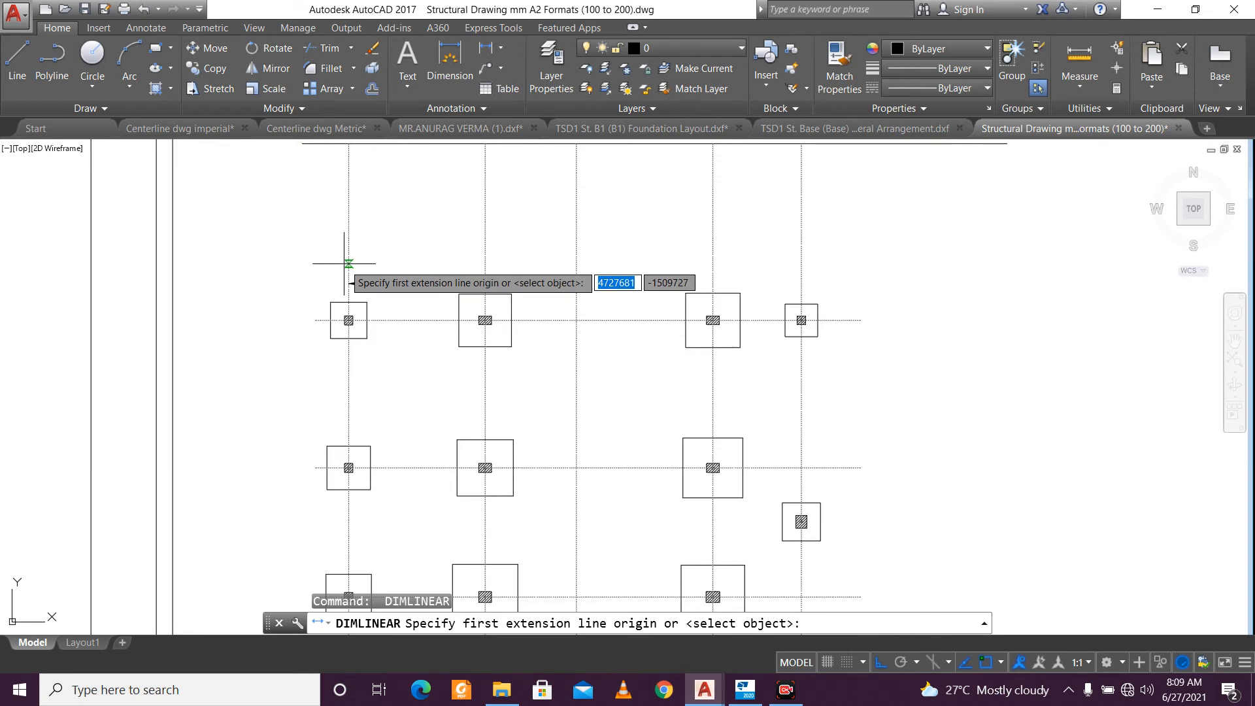
{"action": "left_click", "coordinate": [348, 262]}
{"action": "left_click", "coordinate": [576, 259]}
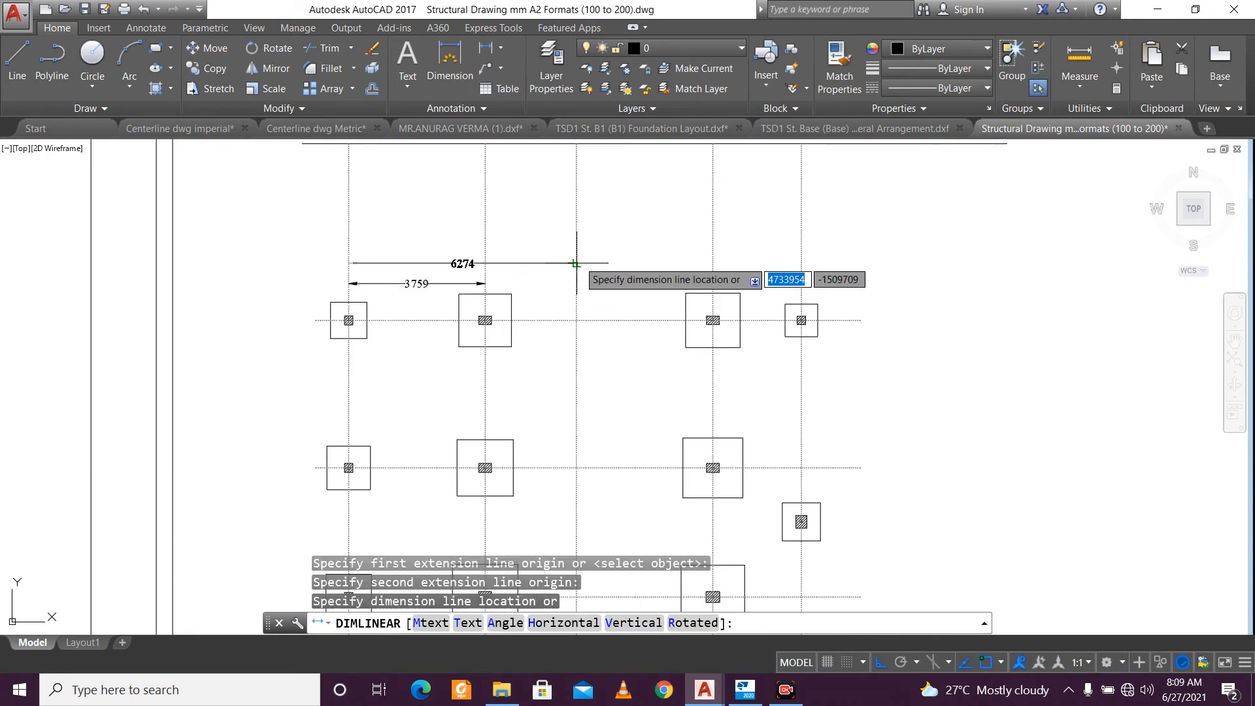
{"action": "left_click", "coordinate": [578, 259]}
Stack two more linear dimensions above, from the leftmost vertical grid line to the fourth and fifth grid lines.
{"action": "key", "text": "Return"}
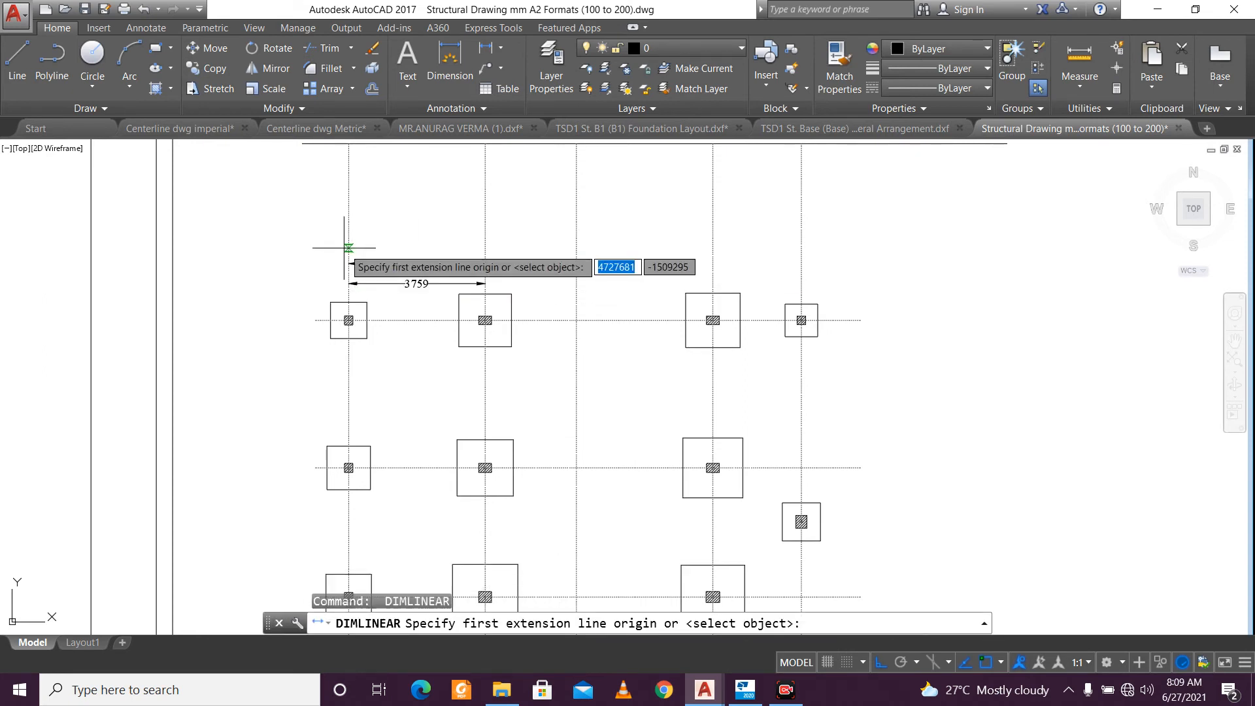
{"action": "left_click", "coordinate": [345, 248]}
{"action": "left_click", "coordinate": [713, 247]}
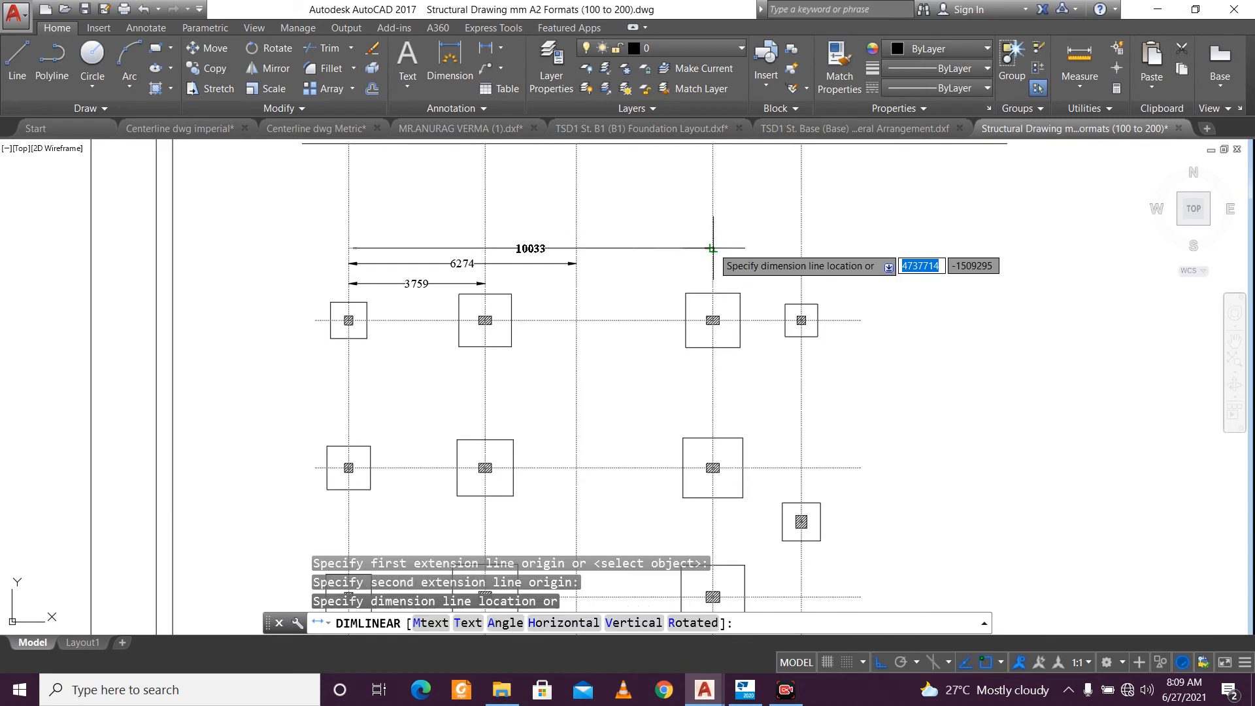
{"action": "left_click", "coordinate": [712, 246]}
{"action": "key", "text": "Return"}
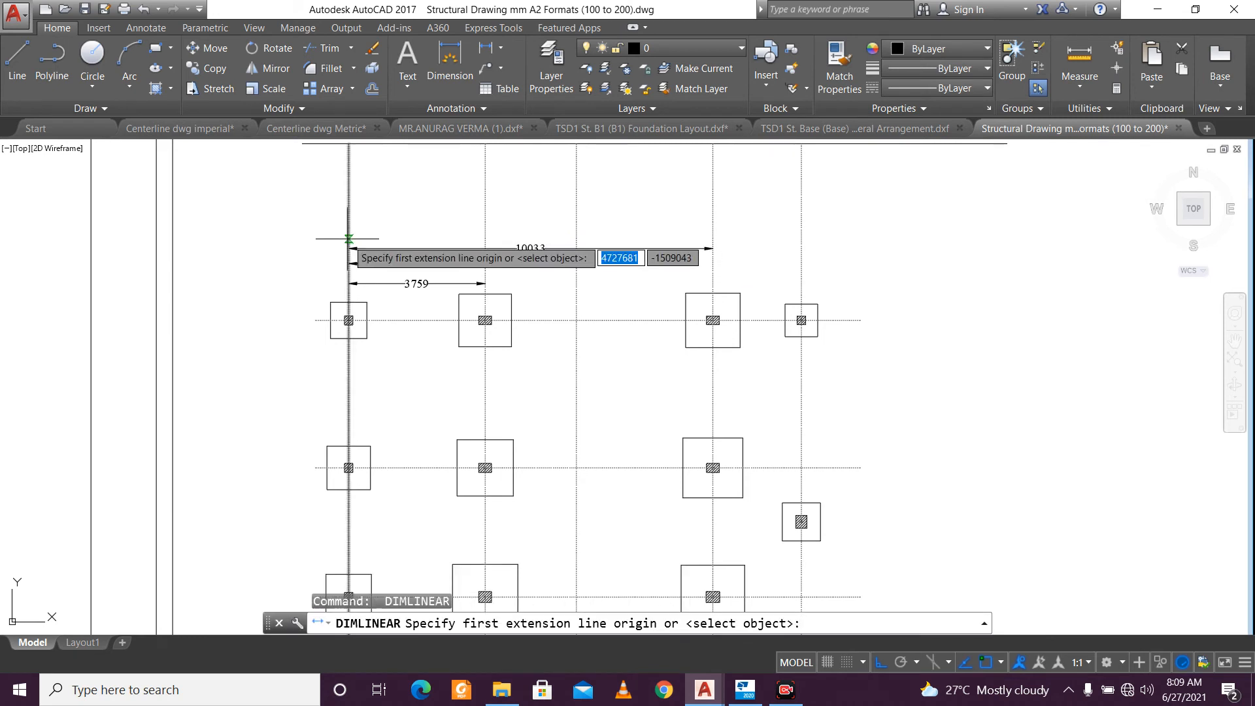
{"action": "left_click", "coordinate": [348, 231]}
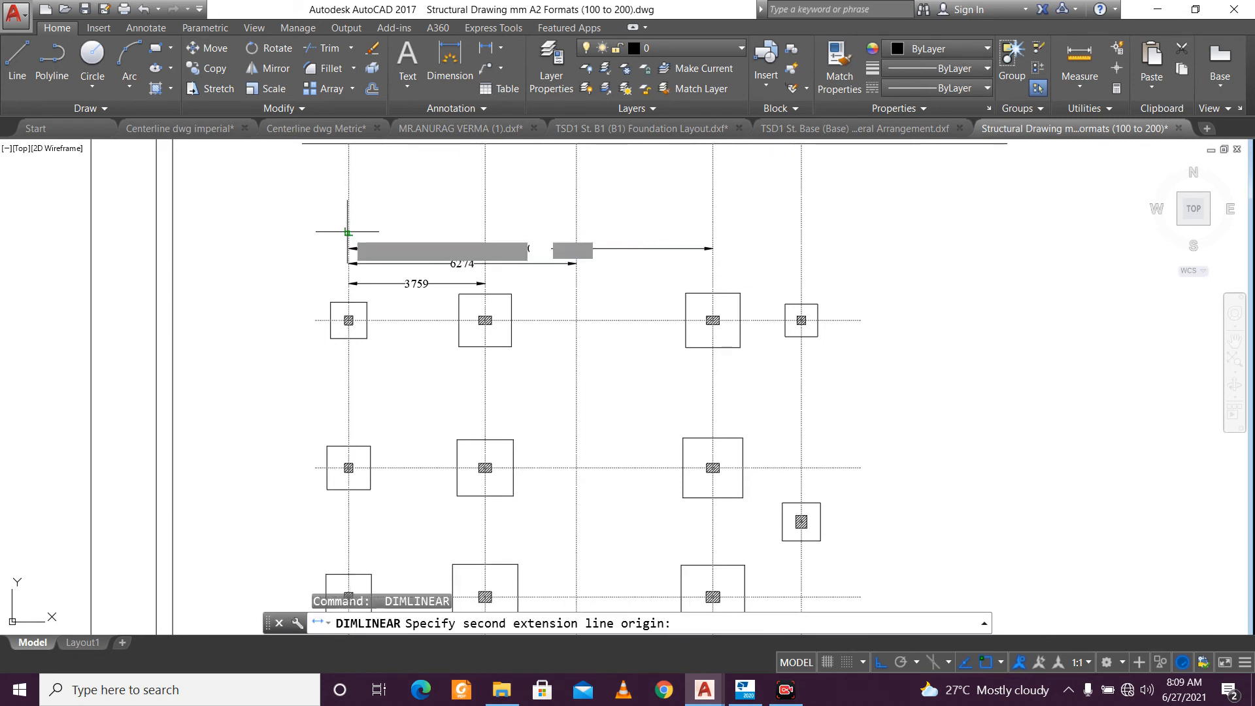
{"action": "left_click", "coordinate": [800, 231]}
{"action": "left_click", "coordinate": [798, 229]}
Draw a vertical line to the right of the foundation plan, spanning all four horizontal grid lines.
{"action": "scroll", "coordinate": [631, 204], "scroll_direction": "down", "scroll_amount": 2}
{"action": "scroll", "coordinate": [630, 204], "scroll_direction": "up", "scroll_amount": 2}
{"action": "scroll", "coordinate": [631, 205], "scroll_direction": "down", "scroll_amount": 2}
{"action": "middle_click_drag", "start_coordinate": [797, 281], "coordinate": [698, 249]}
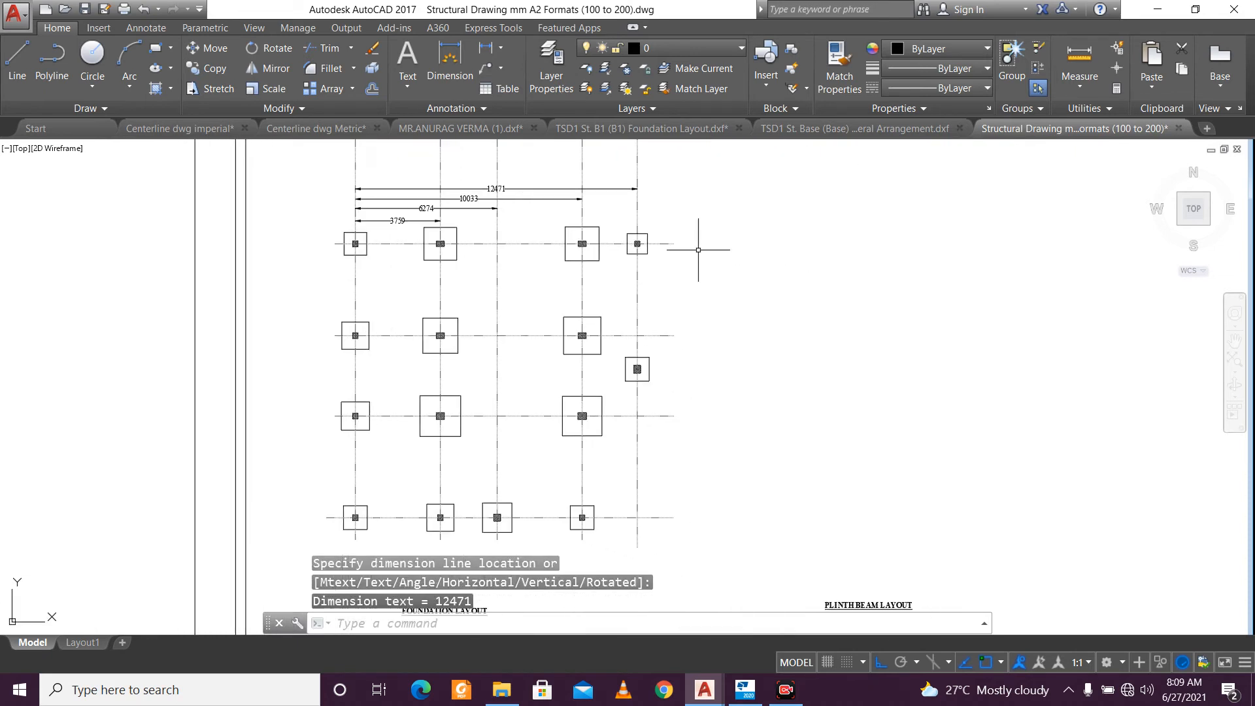
{"action": "left_click", "coordinate": [17, 62]}
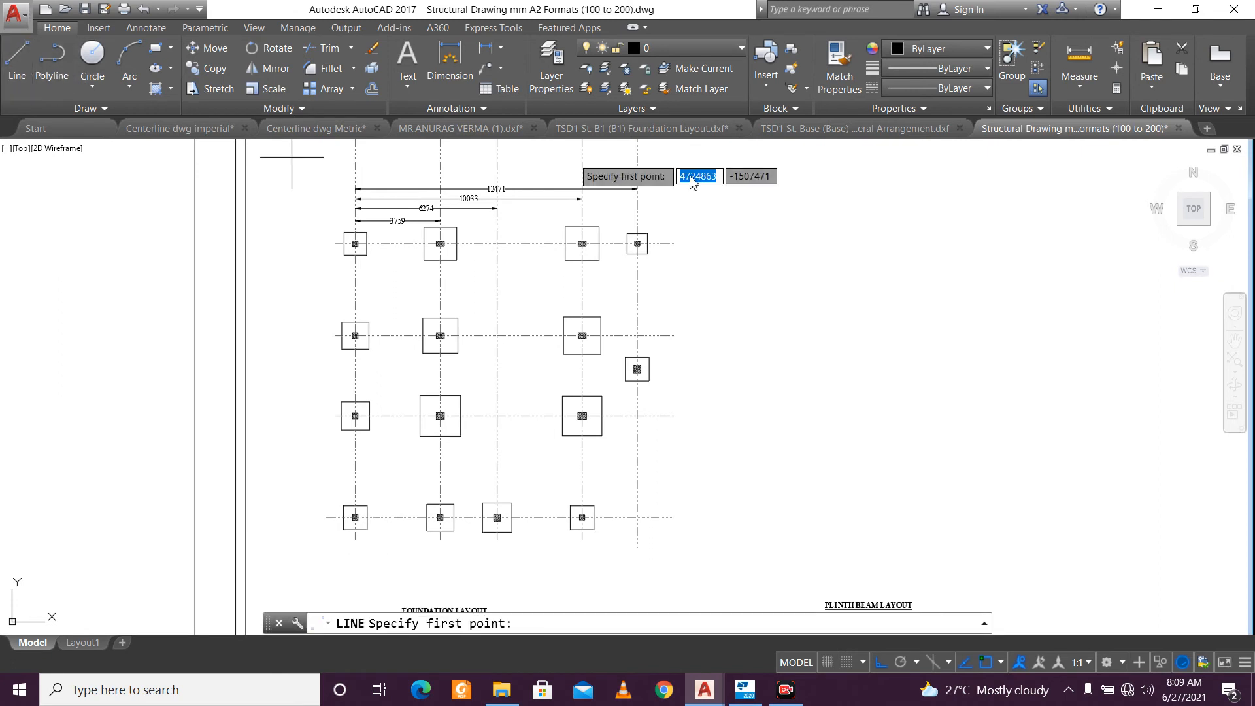
{"action": "left_click", "coordinate": [701, 213]}
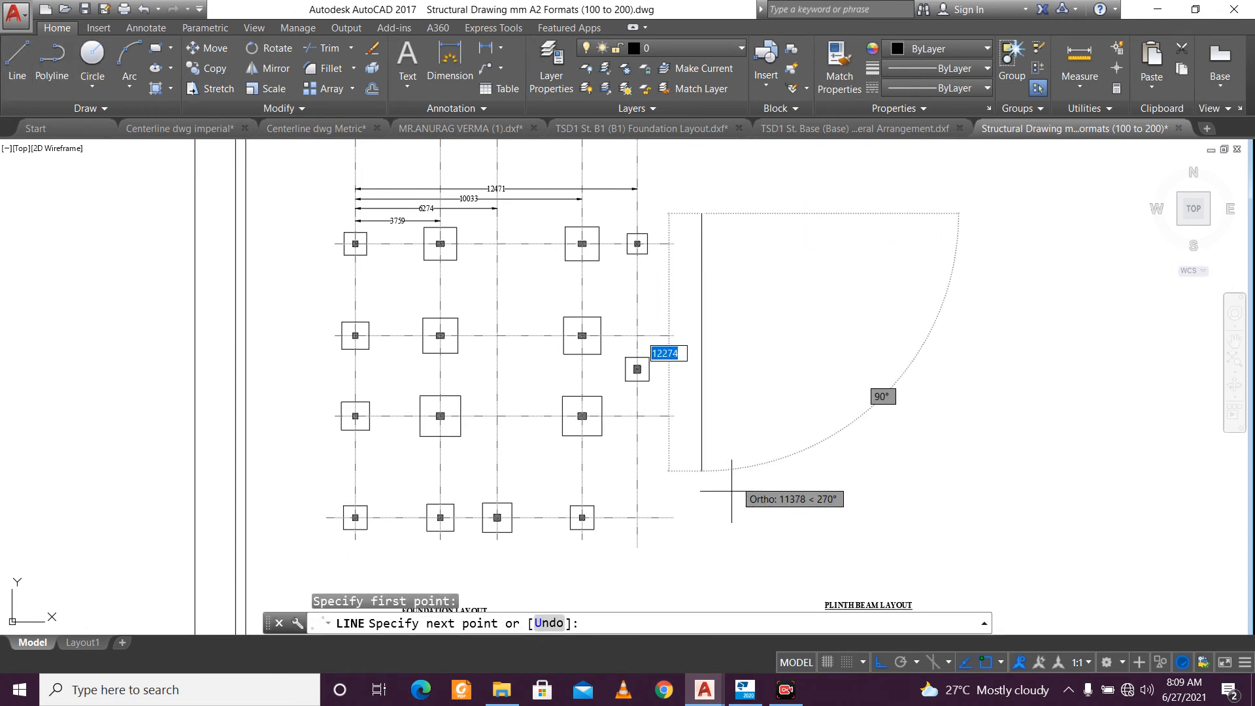
{"action": "left_click", "coordinate": [709, 546]}
{"action": "key", "text": "Escape"}
Extend the four horizontal grid lines rightward to the new vertical line.
{"action": "left_click", "coordinate": [698, 270]}
{"action": "left_click", "coordinate": [701, 262]}
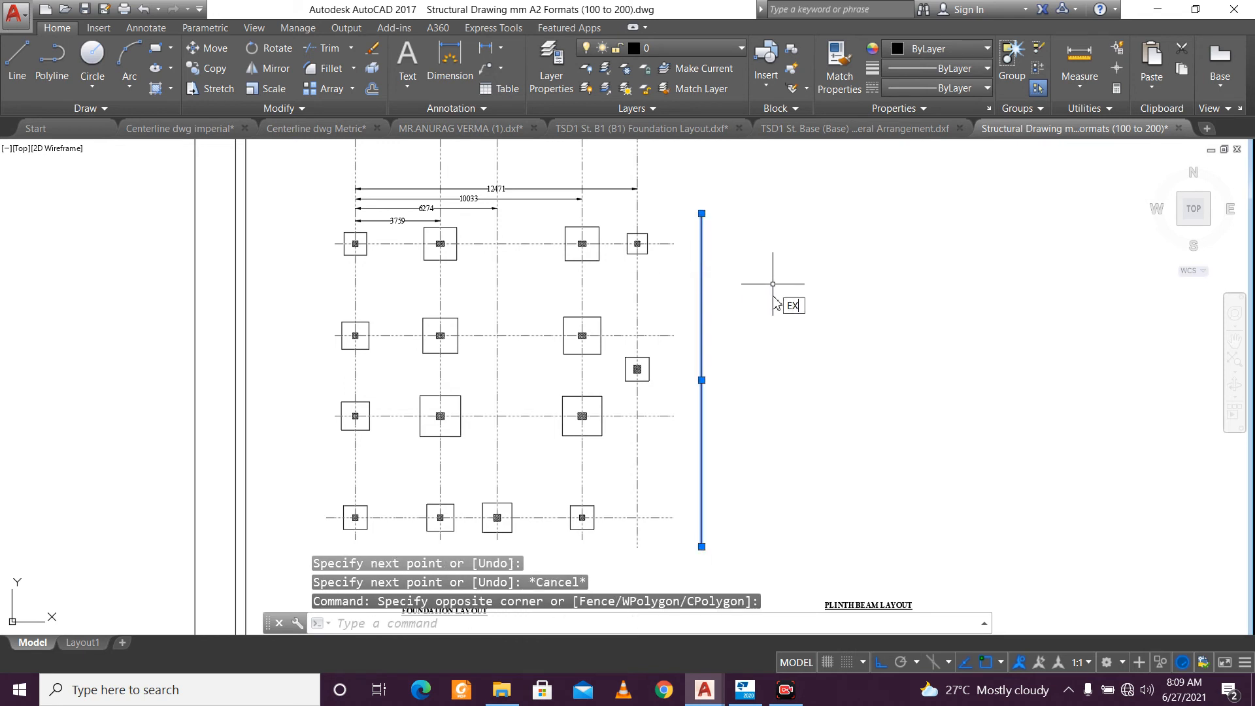
{"action": "key", "text": "Return"}
{"action": "left_click", "coordinate": [685, 227]}
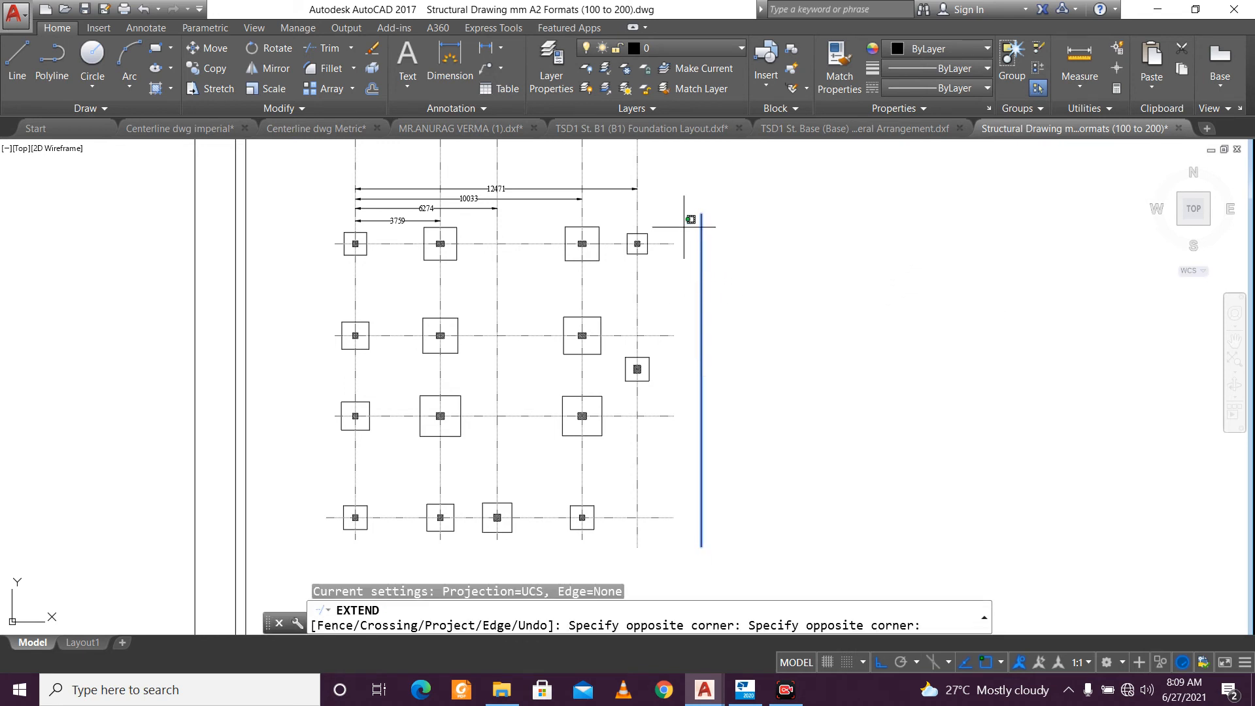
{"action": "left_click", "coordinate": [667, 537]}
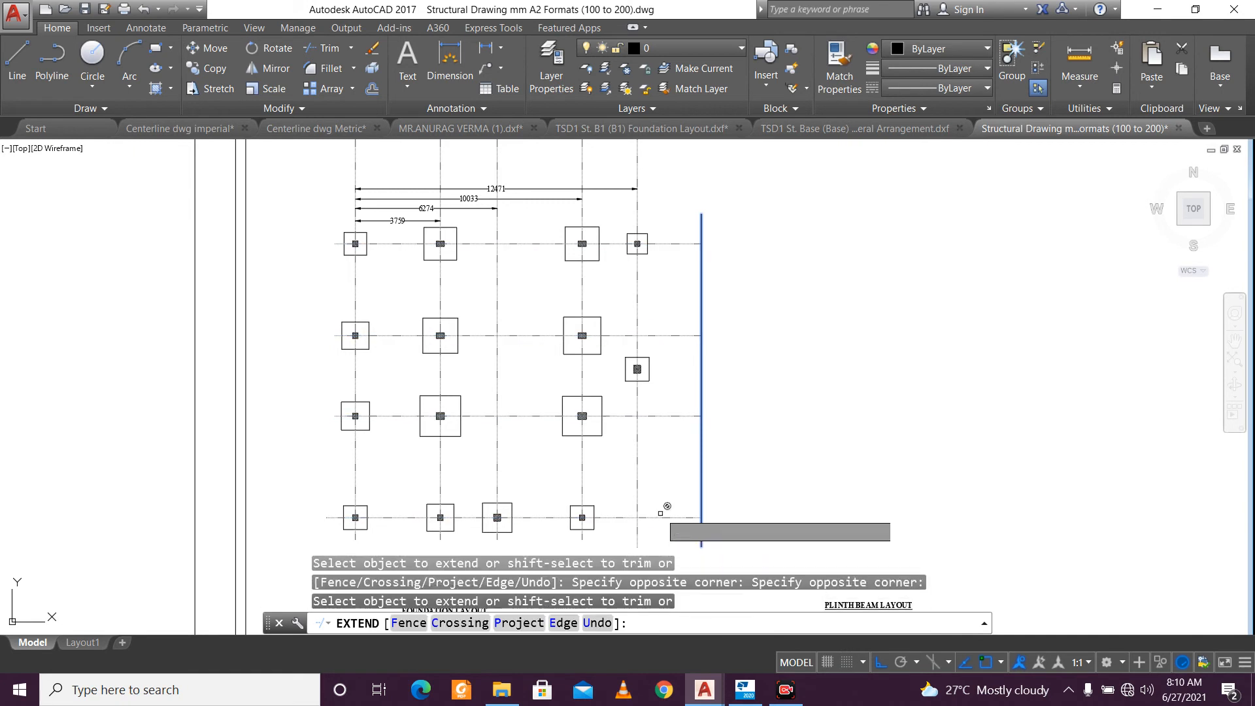
{"action": "key", "text": "Escape"}
Copy the third horizontal grid line upward so it passes through the centre of the isolated footing on the rightmost vertical grid line.
{"action": "scroll", "coordinate": [611, 410], "scroll_direction": "up", "scroll_amount": 2}
{"action": "left_click", "coordinate": [628, 445]}
{"action": "left_click", "coordinate": [618, 396]}
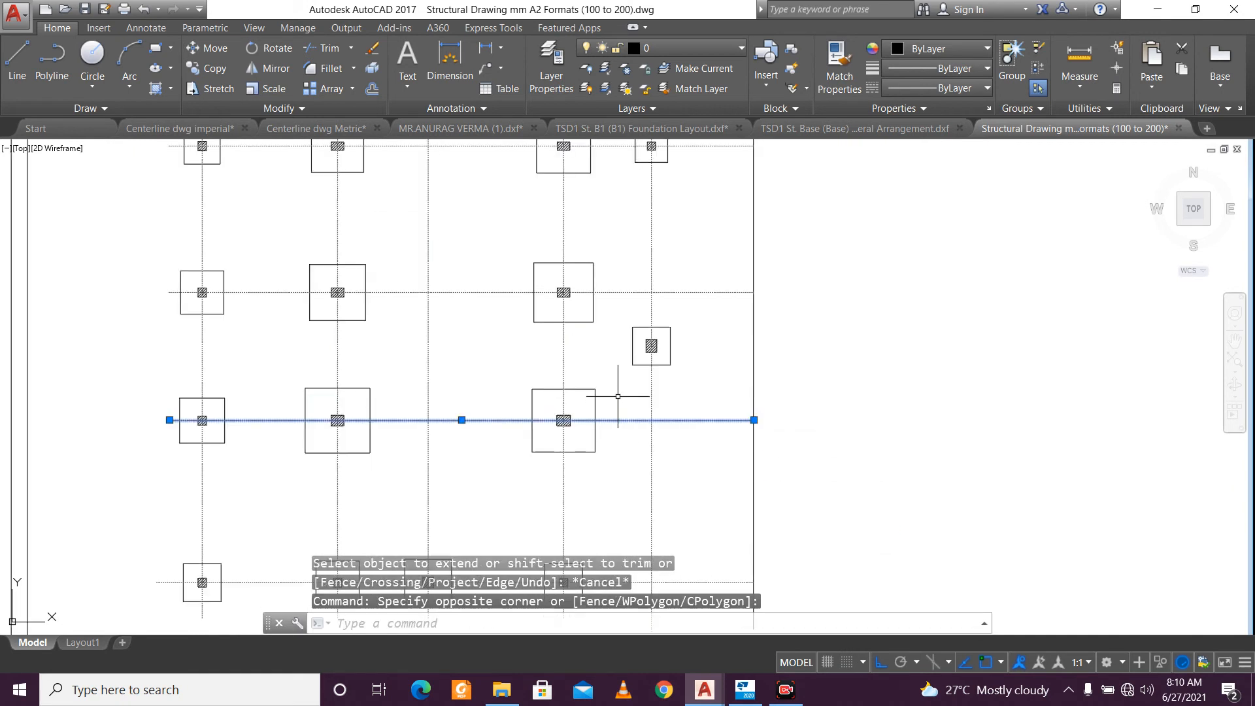
{"action": "left_click", "coordinate": [216, 70]}
{"action": "scroll", "coordinate": [637, 412], "scroll_direction": "up", "scroll_amount": 2}
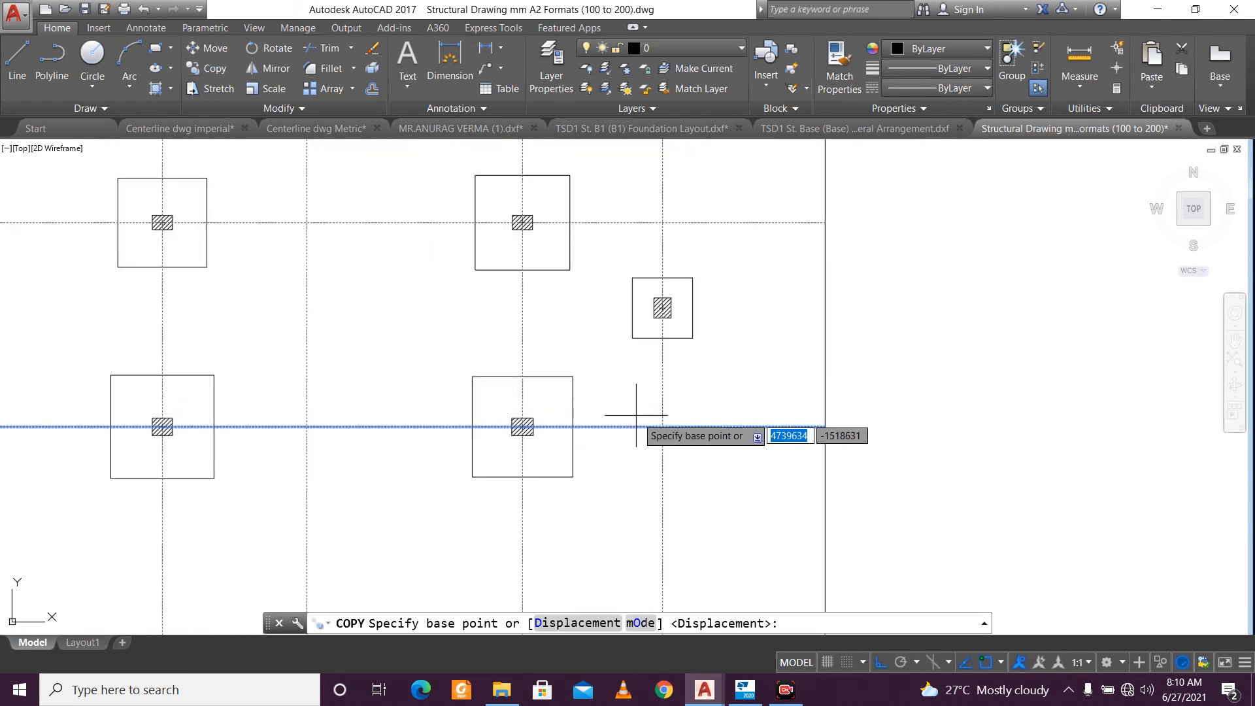
{"action": "left_click", "coordinate": [662, 426]}
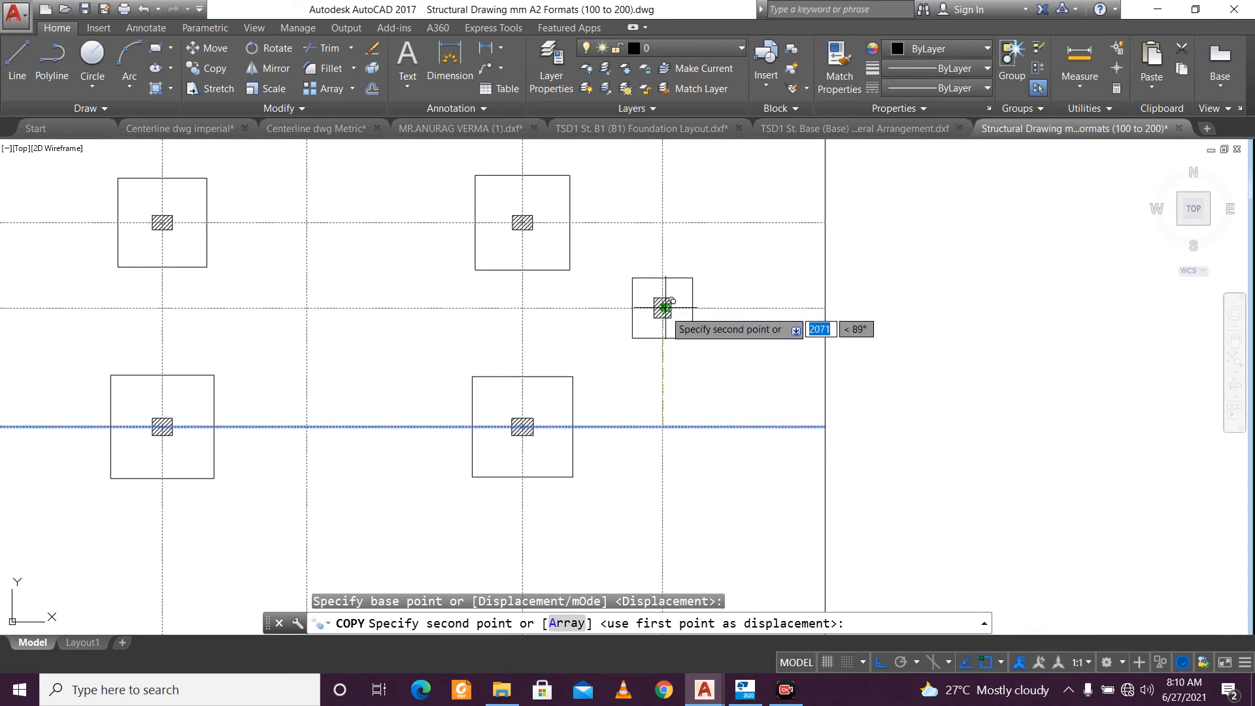
{"action": "scroll", "coordinate": [671, 301], "scroll_direction": "up", "scroll_amount": 5}
{"action": "left_click", "coordinate": [651, 307]}
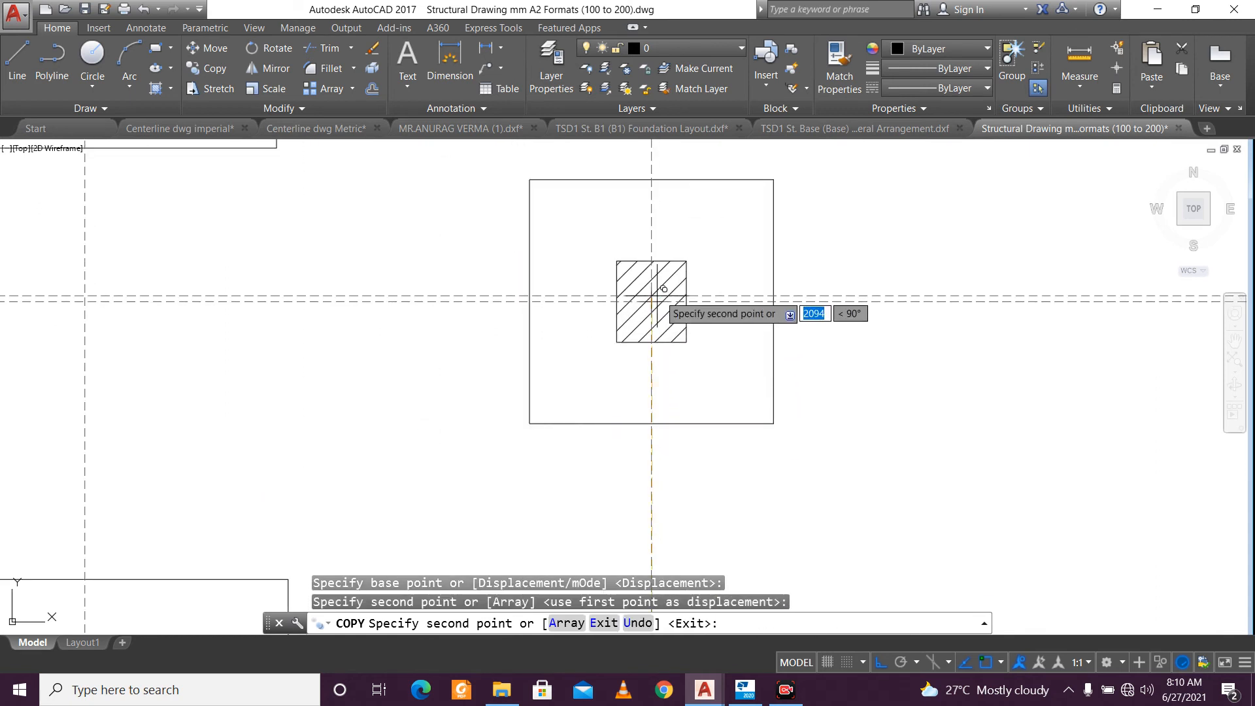
{"action": "key", "text": "Escape"}
{"action": "scroll", "coordinate": [655, 291], "scroll_direction": "down", "scroll_amount": 5}
{"action": "scroll", "coordinate": [654, 292], "scroll_direction": "down", "scroll_amount": 1}
{"action": "scroll", "coordinate": [646, 263], "scroll_direction": "up", "scroll_amount": 4}
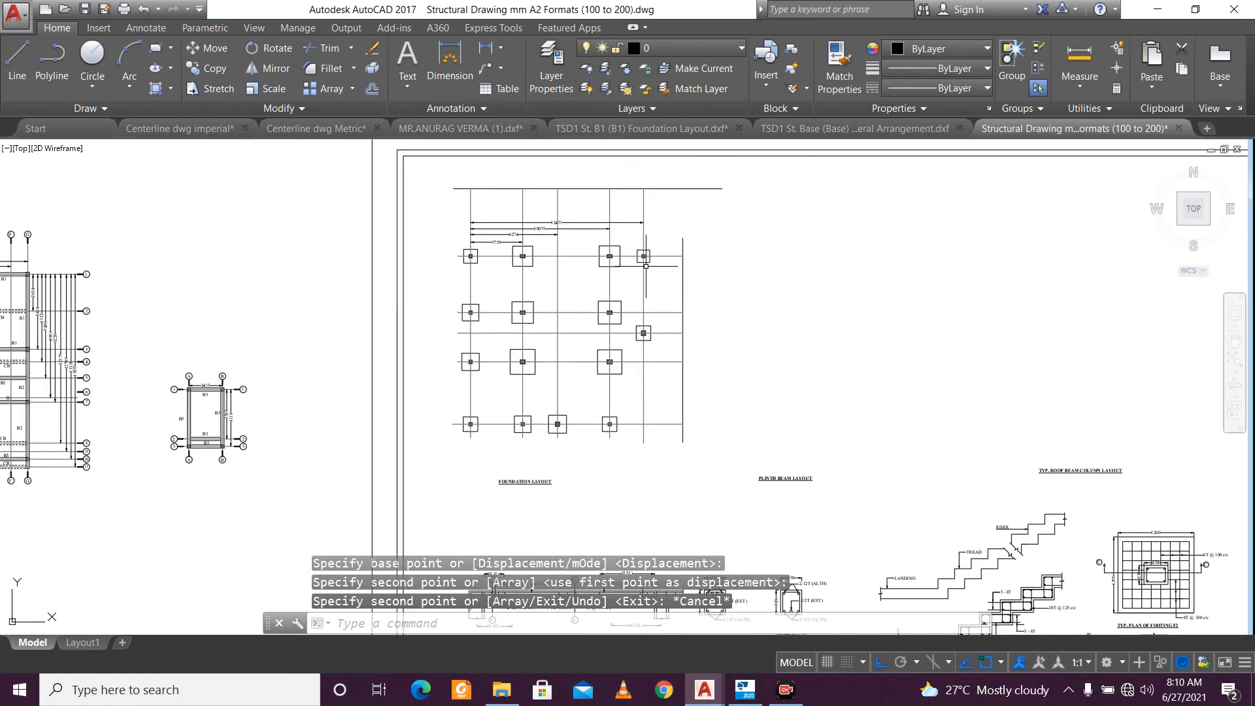
{"action": "scroll", "coordinate": [646, 263], "scroll_direction": "down", "scroll_amount": 6}
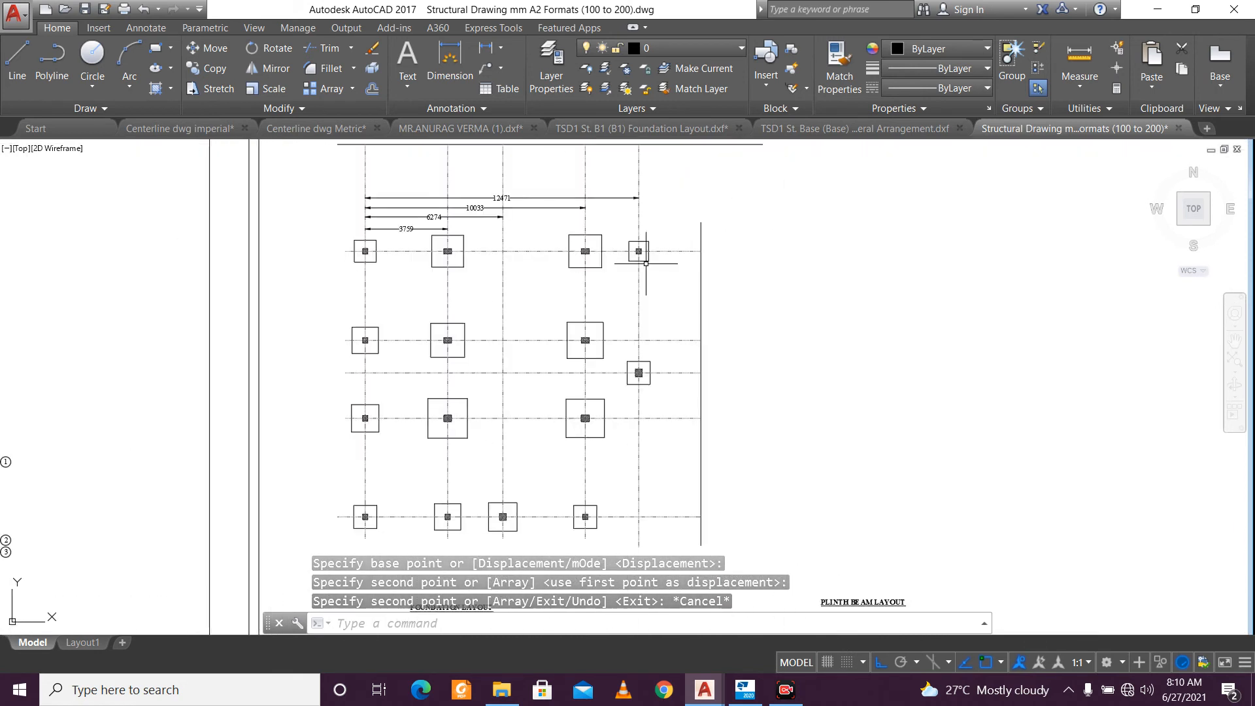
{"action": "scroll", "coordinate": [645, 263], "scroll_direction": "up", "scroll_amount": 2}
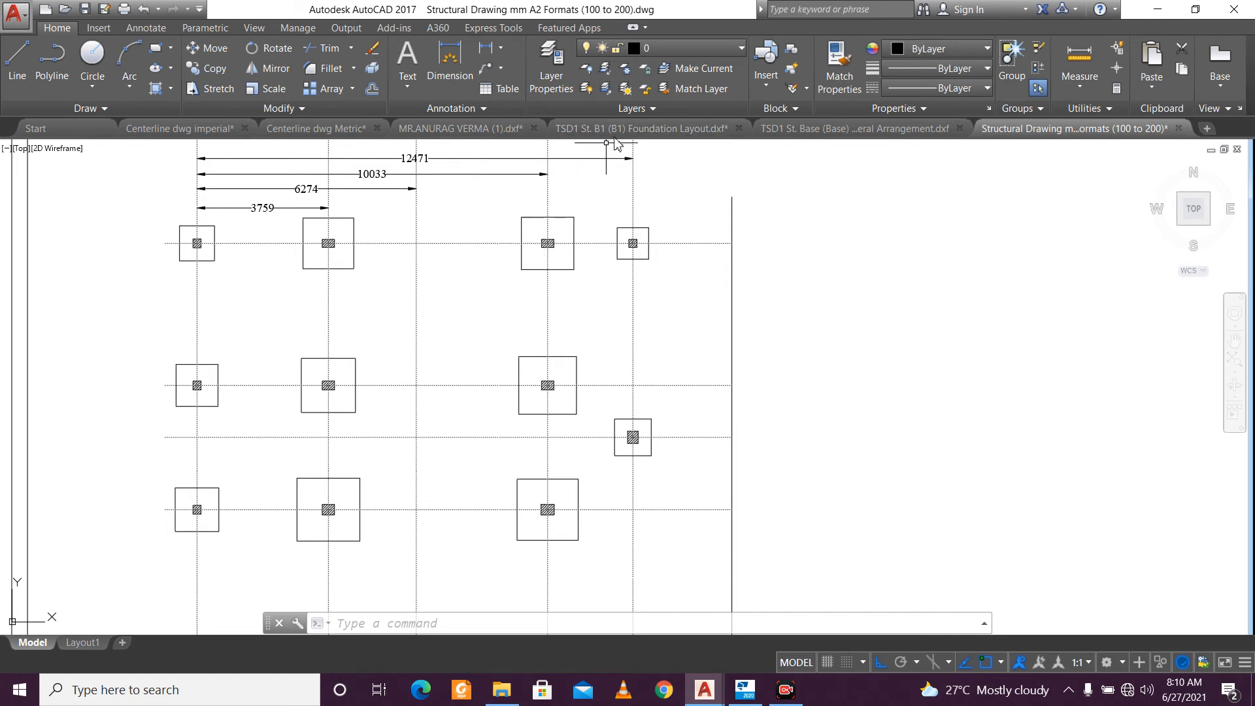
Open the client's architectural DXF floor plan and examine its room, staircase and wall layout with overall dimensions.
{"action": "left_click", "coordinate": [500, 134]}
{"action": "middle_click_drag", "start_coordinate": [553, 284], "coordinate": [461, 512]}
{"action": "middle_click_drag", "start_coordinate": [697, 225], "coordinate": [625, 416]}
{"action": "scroll", "coordinate": [681, 348], "scroll_direction": "up", "scroll_amount": 4}
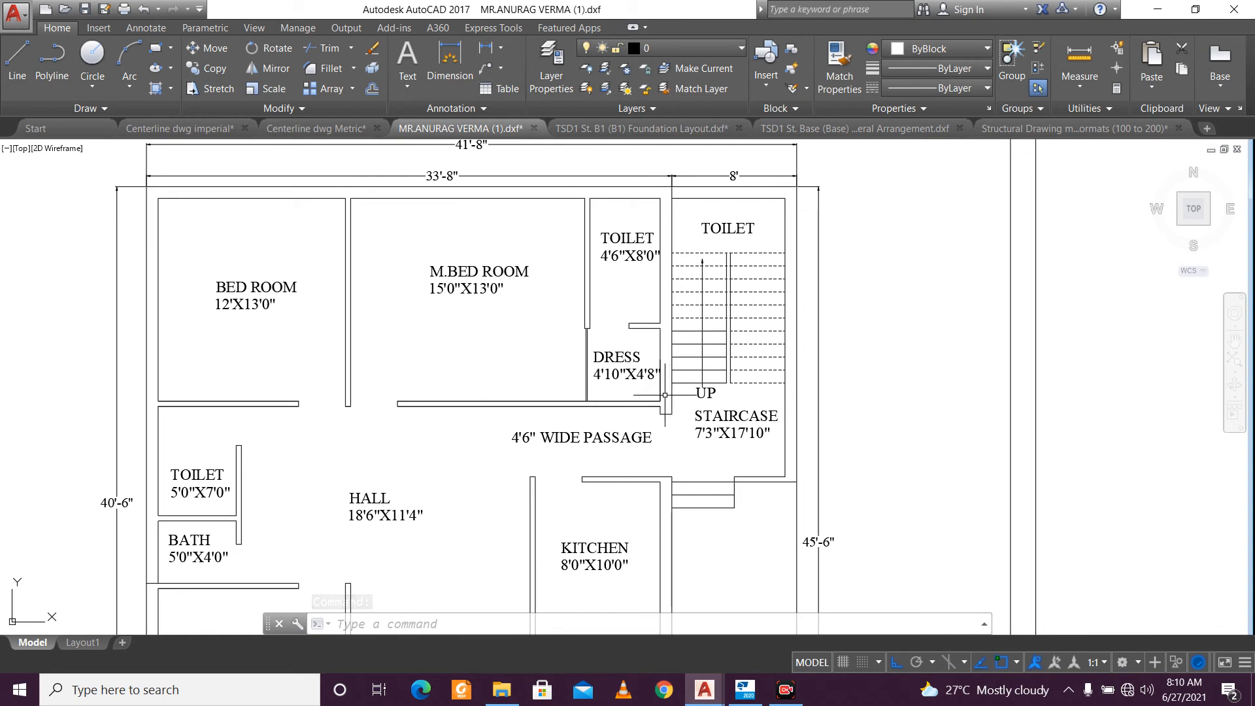
{"action": "scroll", "coordinate": [665, 394], "scroll_direction": "up", "scroll_amount": 2}
{"action": "scroll", "coordinate": [665, 395], "scroll_direction": "down", "scroll_amount": 3}
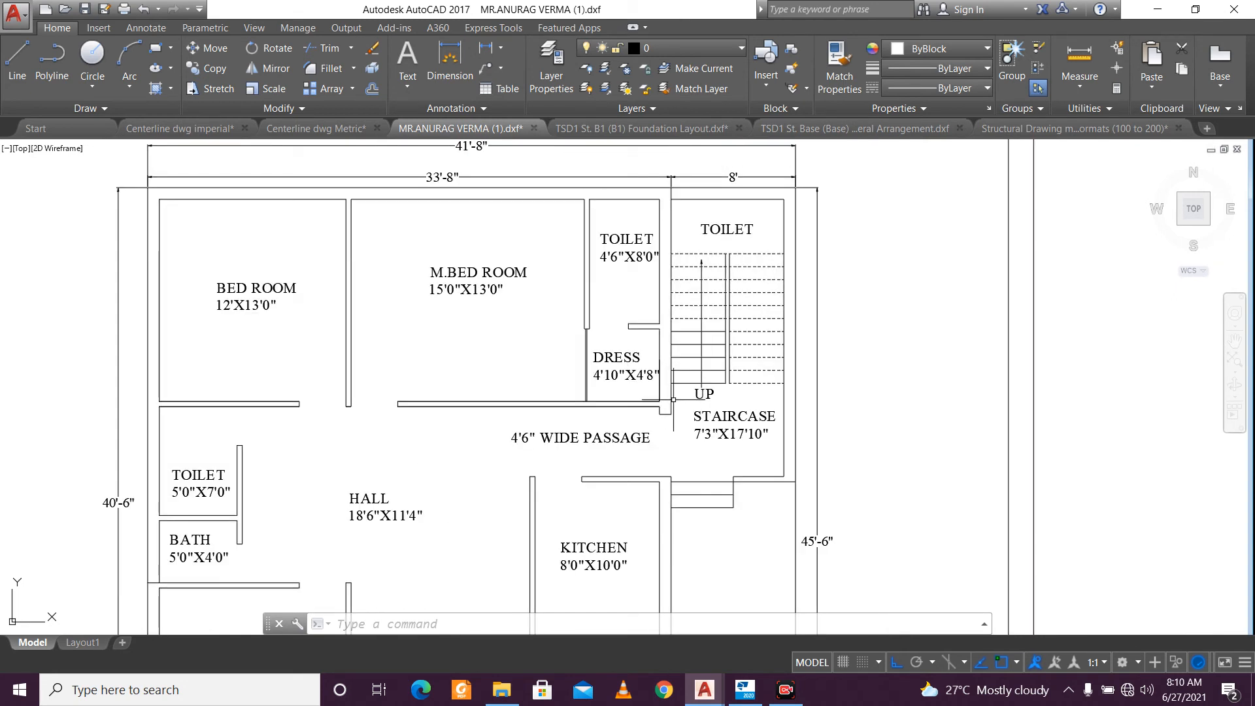
{"action": "scroll", "coordinate": [673, 399], "scroll_direction": "down", "scroll_amount": 4}
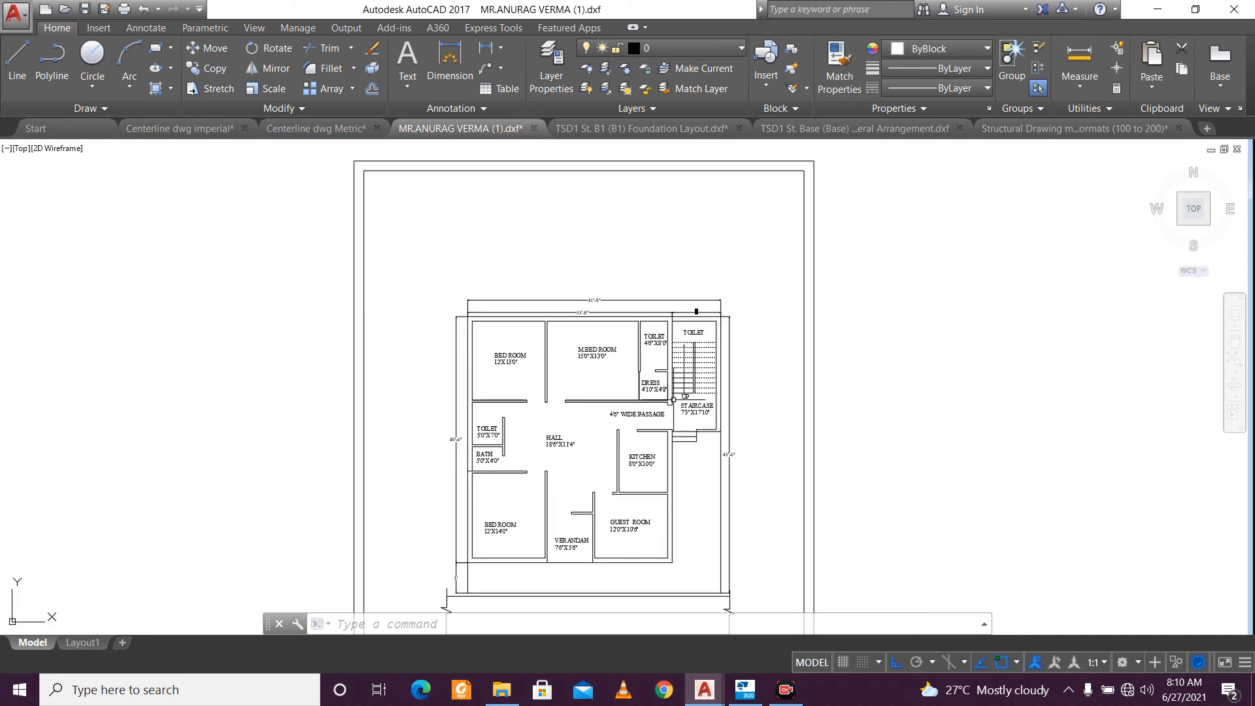
{"action": "middle_click_drag", "start_coordinate": [643, 381], "coordinate": [573, 289]}
{"action": "scroll", "coordinate": [408, 215], "scroll_direction": "up", "scroll_amount": 5}
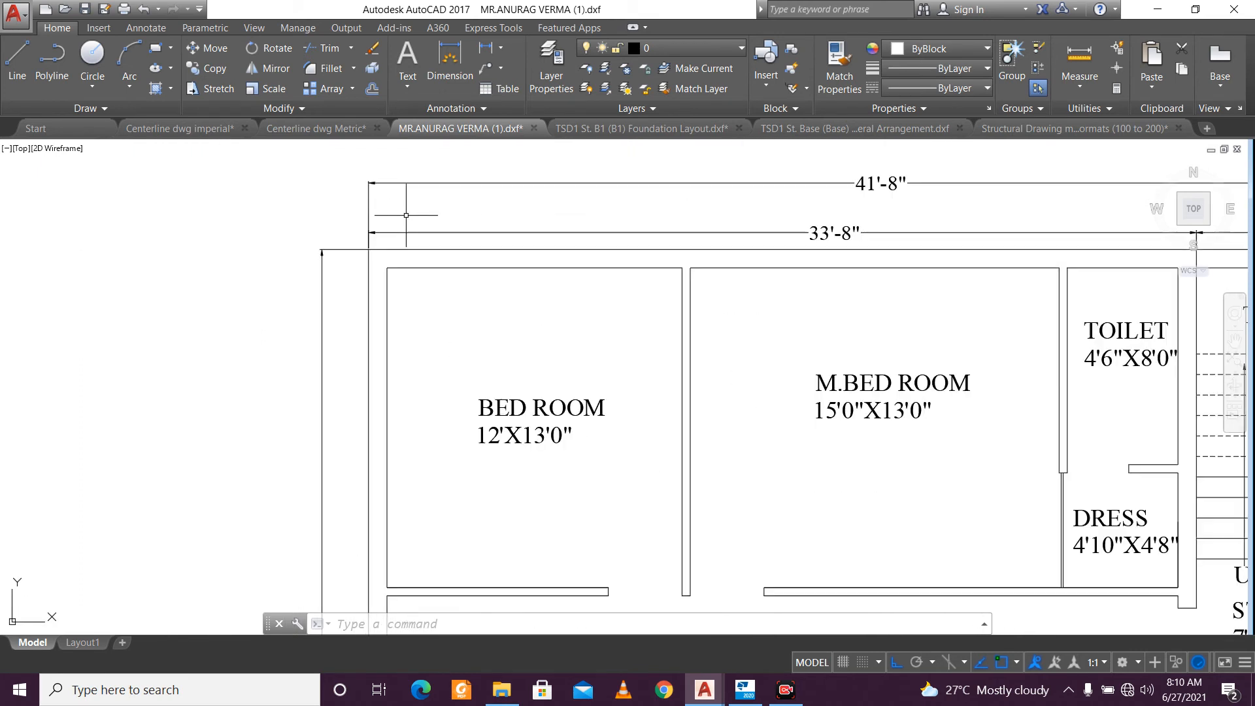
{"action": "scroll", "coordinate": [374, 247], "scroll_direction": "up", "scroll_amount": 3}
{"action": "left_click", "coordinate": [334, 239]}
{"action": "scroll", "coordinate": [356, 267], "scroll_direction": "down", "scroll_amount": 6}
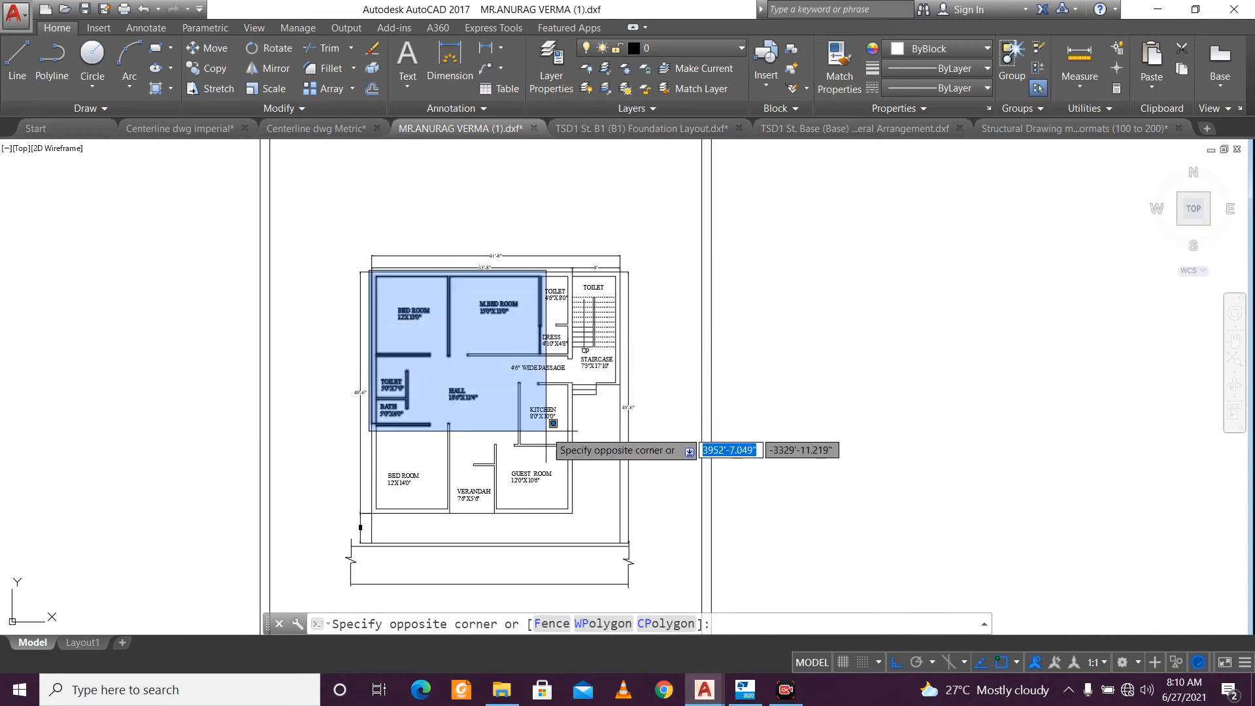
{"action": "key", "text": "Escape"}
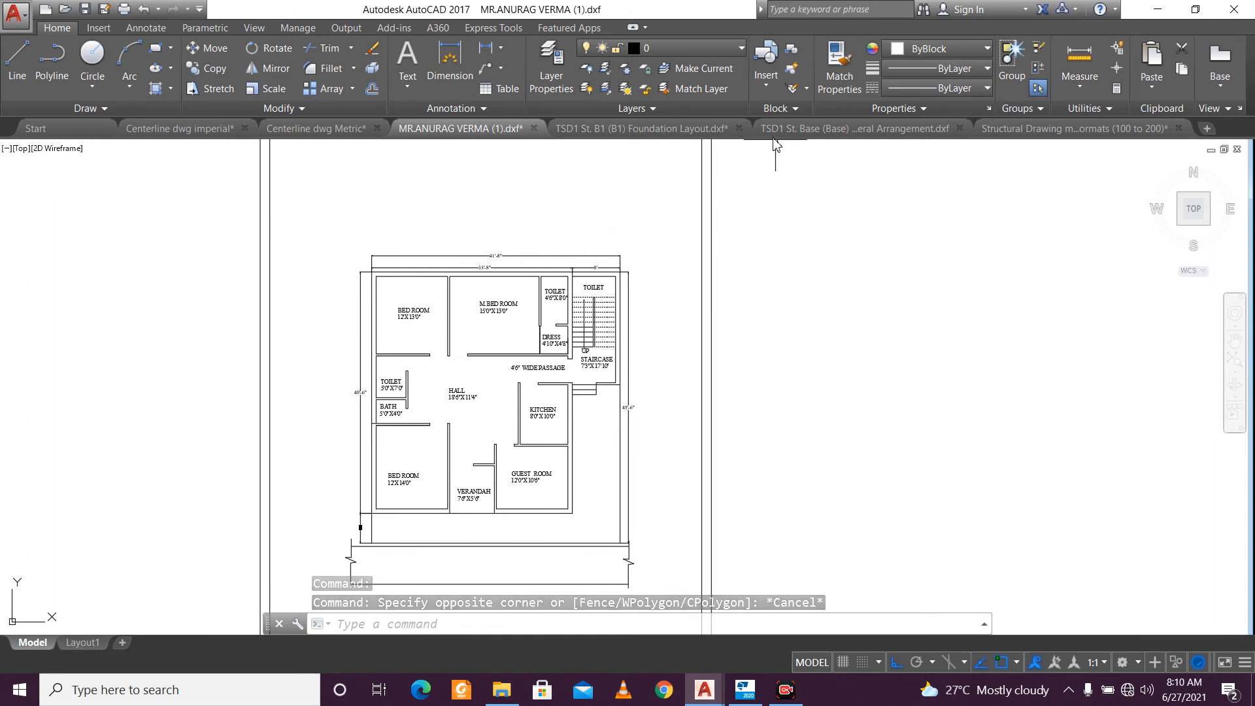
Copy the entire floor plan with columns and grid lines from the Centerline dwg Metric drawing to the clipboard.
{"action": "left_click", "coordinate": [674, 131]}
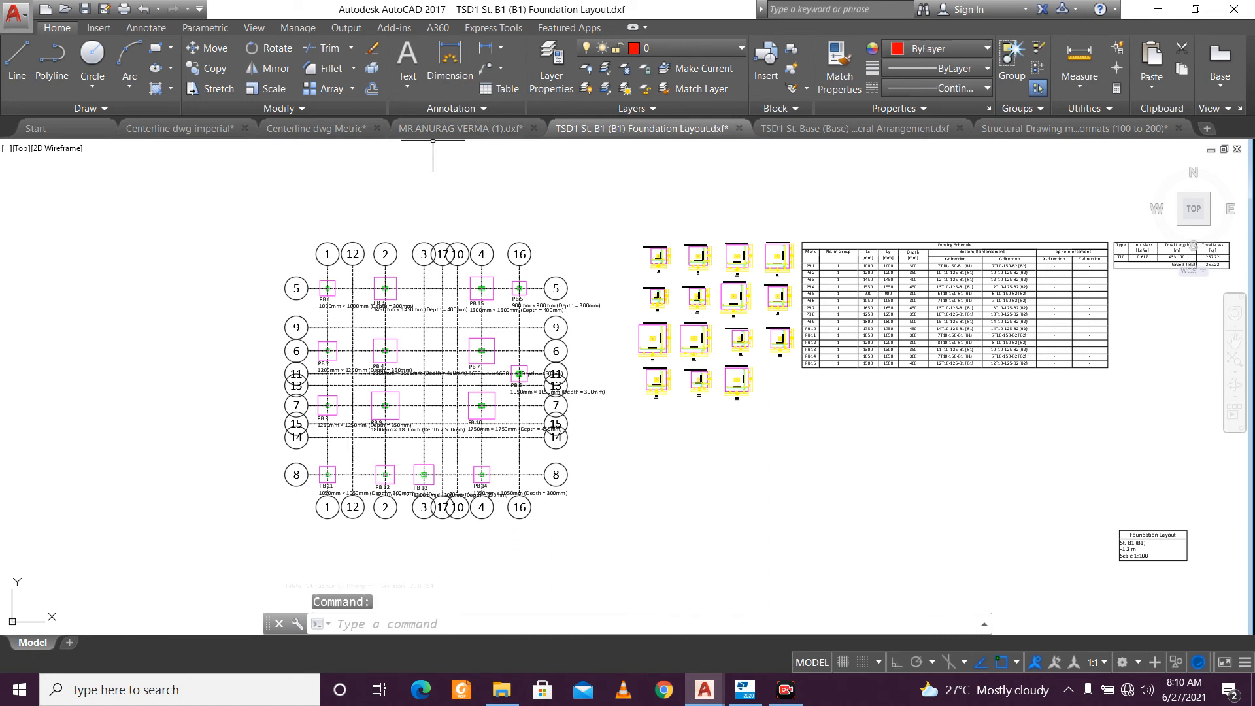
{"action": "left_click", "coordinate": [330, 129]}
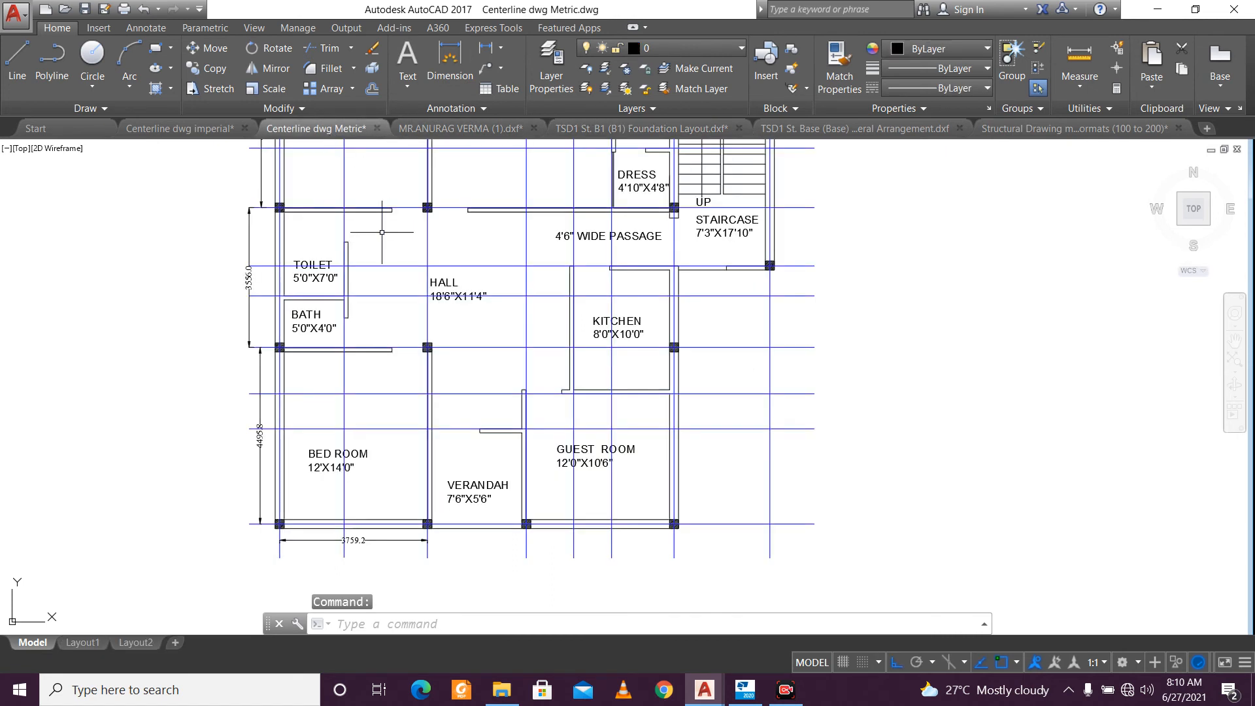
{"action": "scroll", "coordinate": [381, 232], "scroll_direction": "down", "scroll_amount": 2}
{"action": "scroll", "coordinate": [555, 250], "scroll_direction": "up", "scroll_amount": 4}
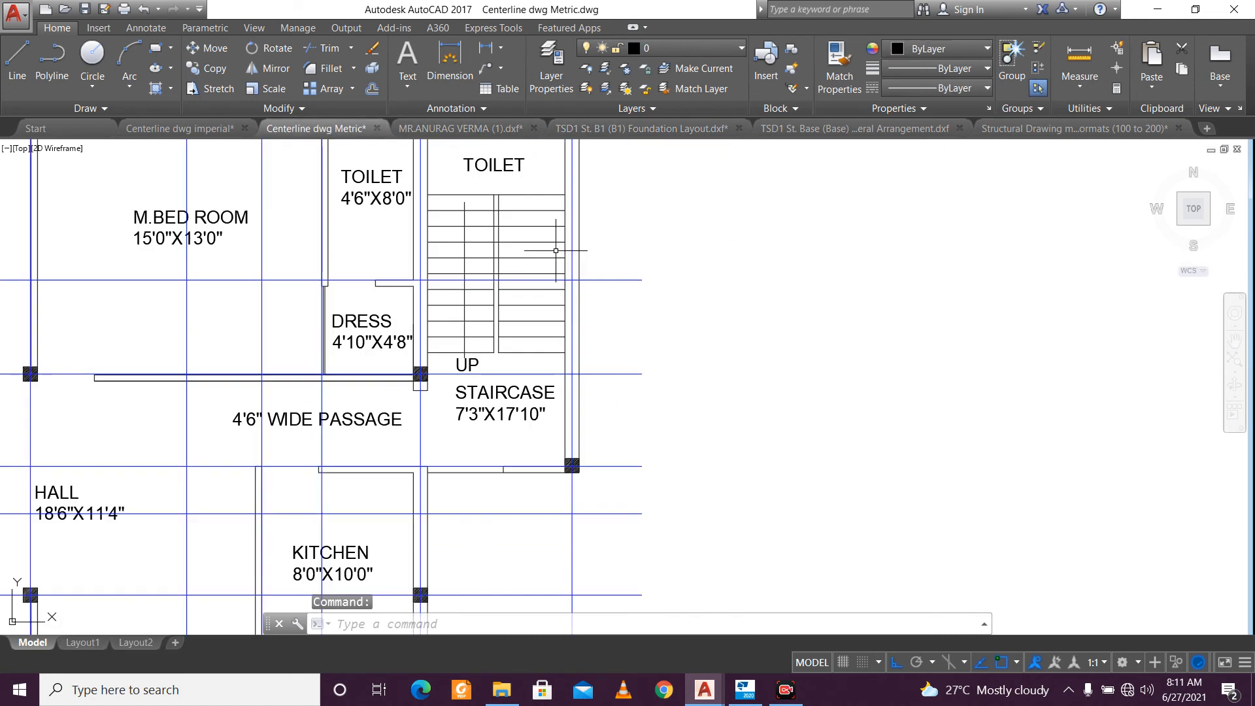
{"action": "scroll", "coordinate": [555, 250], "scroll_direction": "down", "scroll_amount": 4}
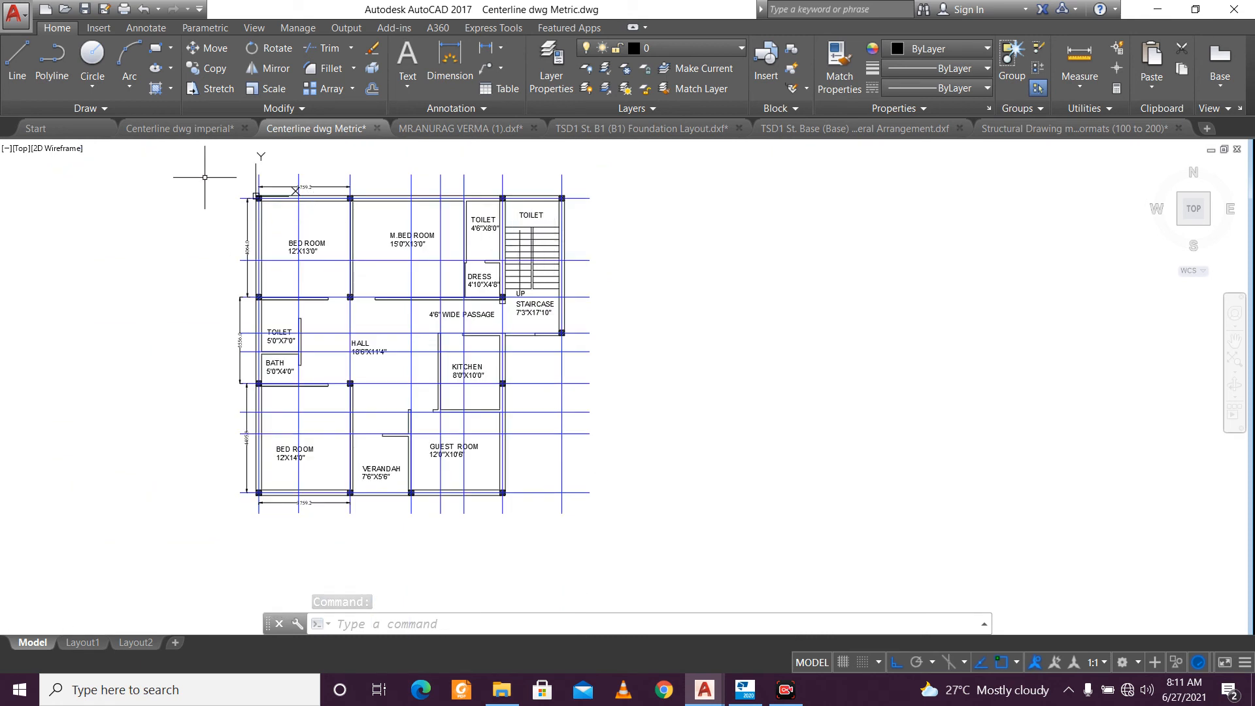
{"action": "left_click", "coordinate": [208, 162]}
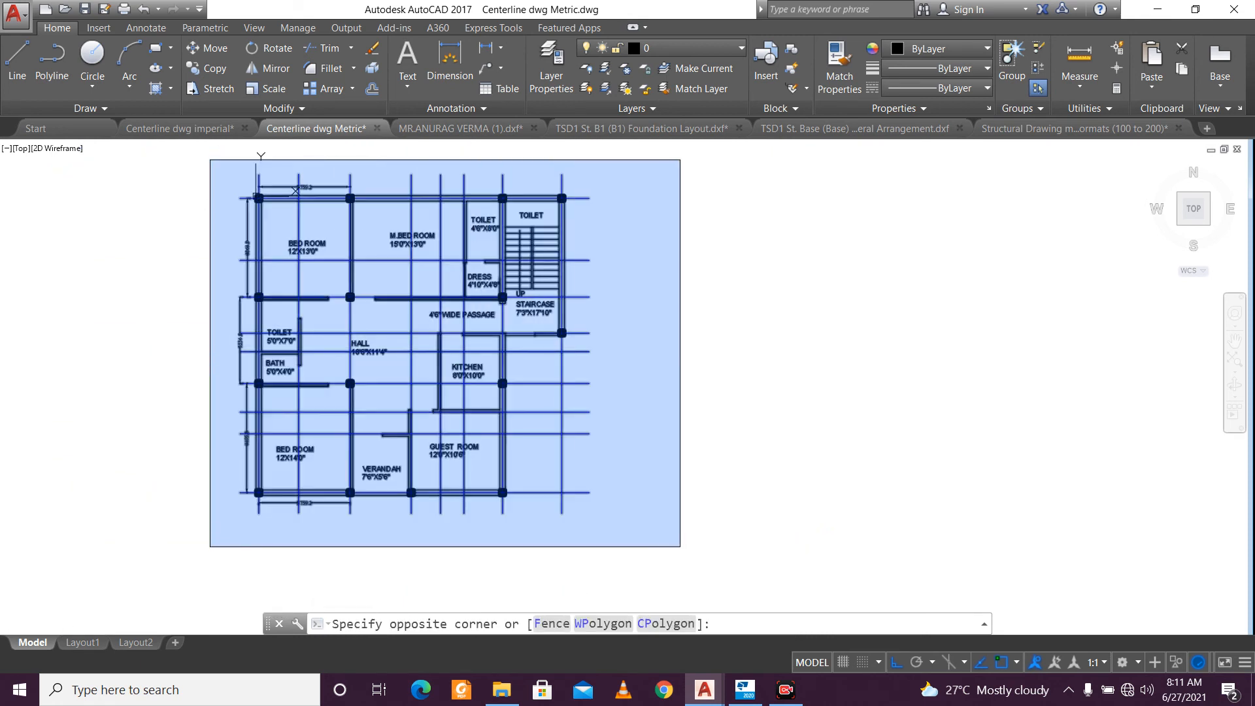
{"action": "left_click", "coordinate": [680, 538]}
{"action": "key", "text": "ctrl+c"}
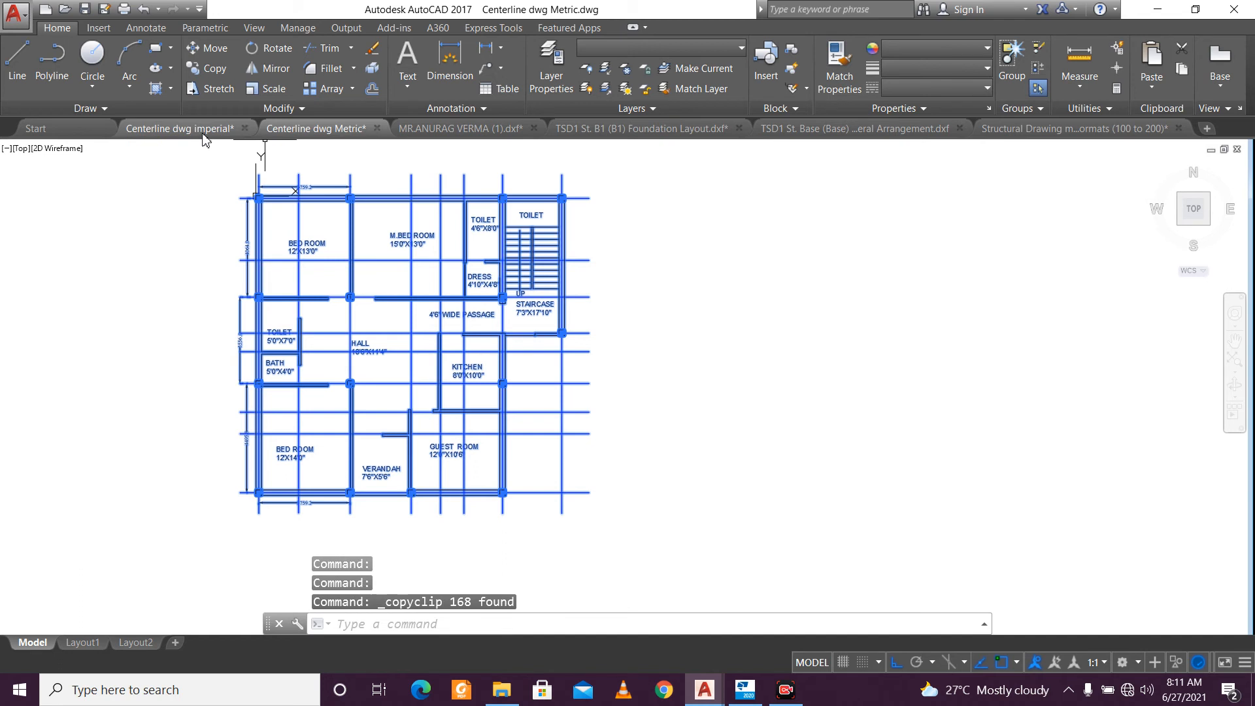
Close the Centerline dwg imperial drawing, saving its changes.
{"action": "left_click", "coordinate": [179, 129]}
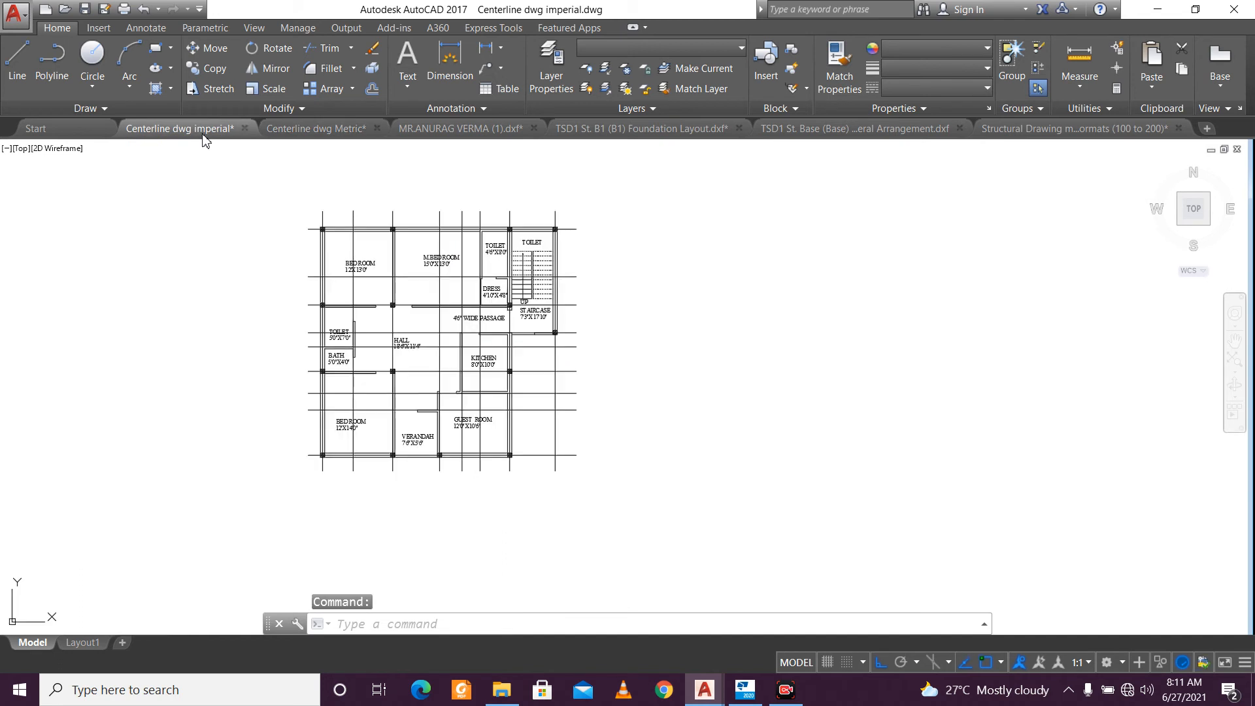
{"action": "left_click", "coordinate": [244, 128]}
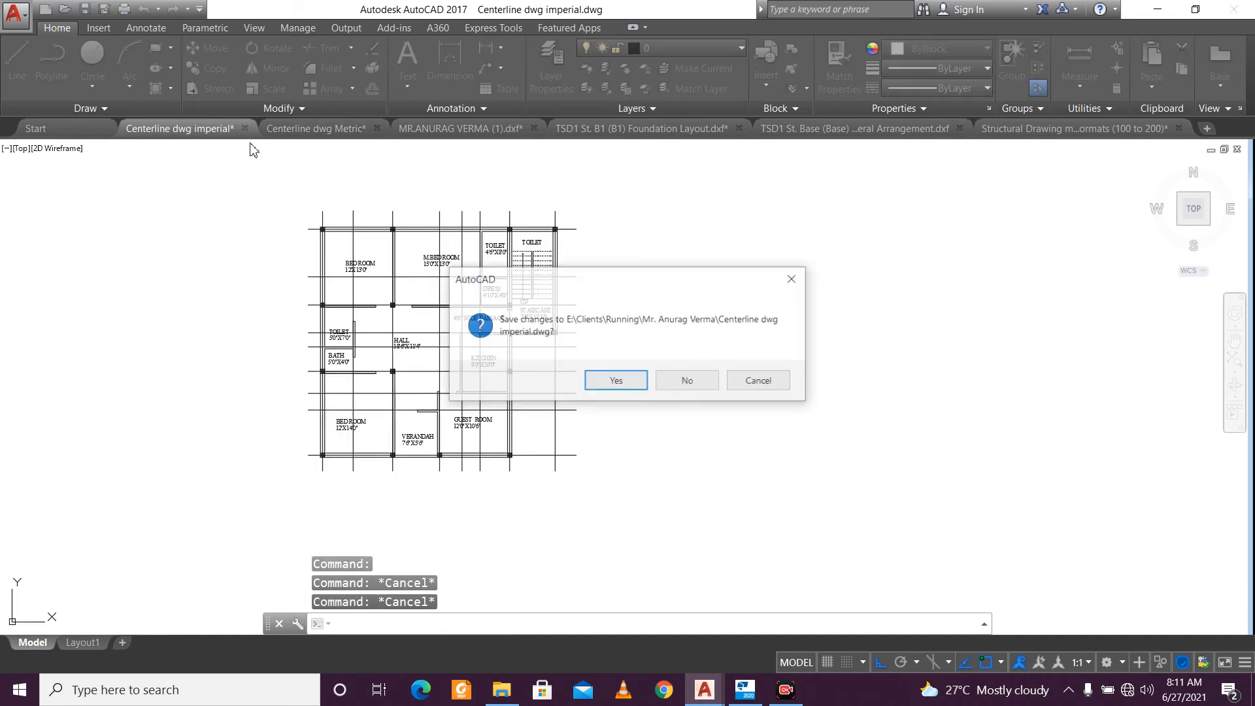
{"action": "left_click", "coordinate": [616, 383]}
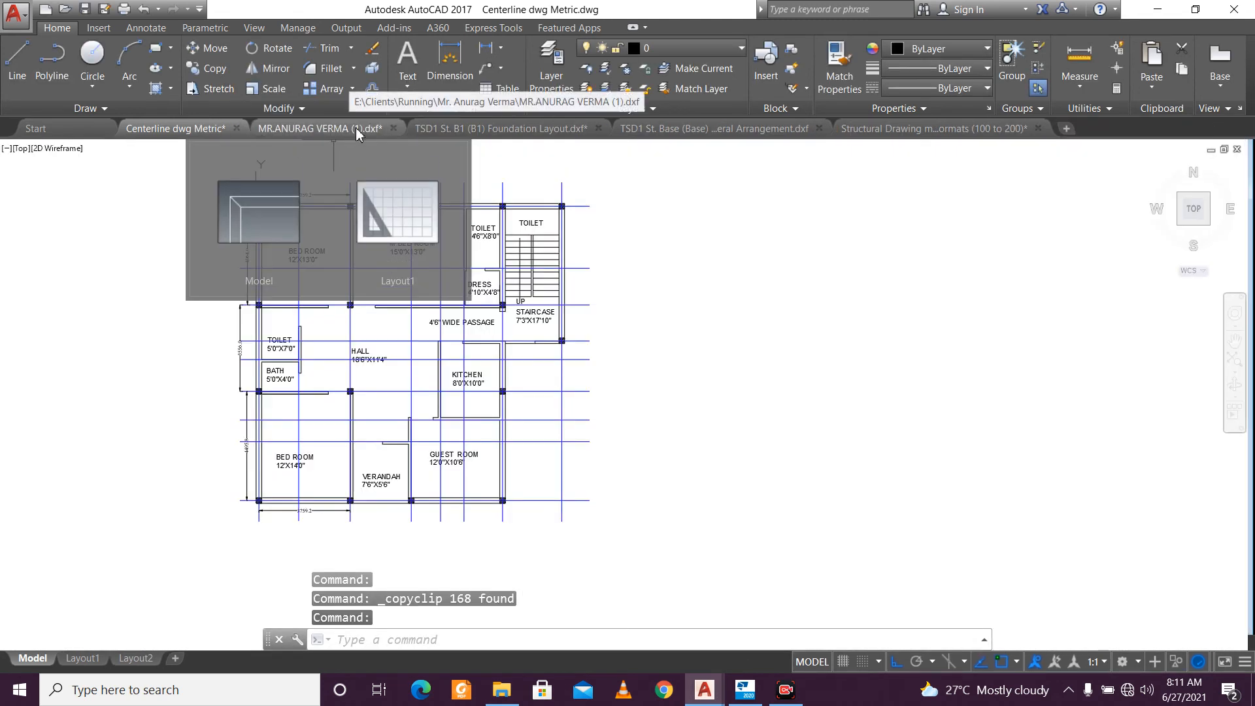
Paste the copied centerline plan into the structural drawing, in the empty area beside the A2 sheet below the existing layouts.
{"action": "left_click", "coordinate": [893, 129]}
{"action": "scroll", "coordinate": [475, 392], "scroll_direction": "down", "scroll_amount": 5}
{"action": "key", "text": "ctrl+v"}
{"action": "left_click", "coordinate": [284, 444]}
{"action": "key", "text": "Escape"}
{"action": "scroll", "coordinate": [575, 245], "scroll_direction": "up", "scroll_amount": 10}
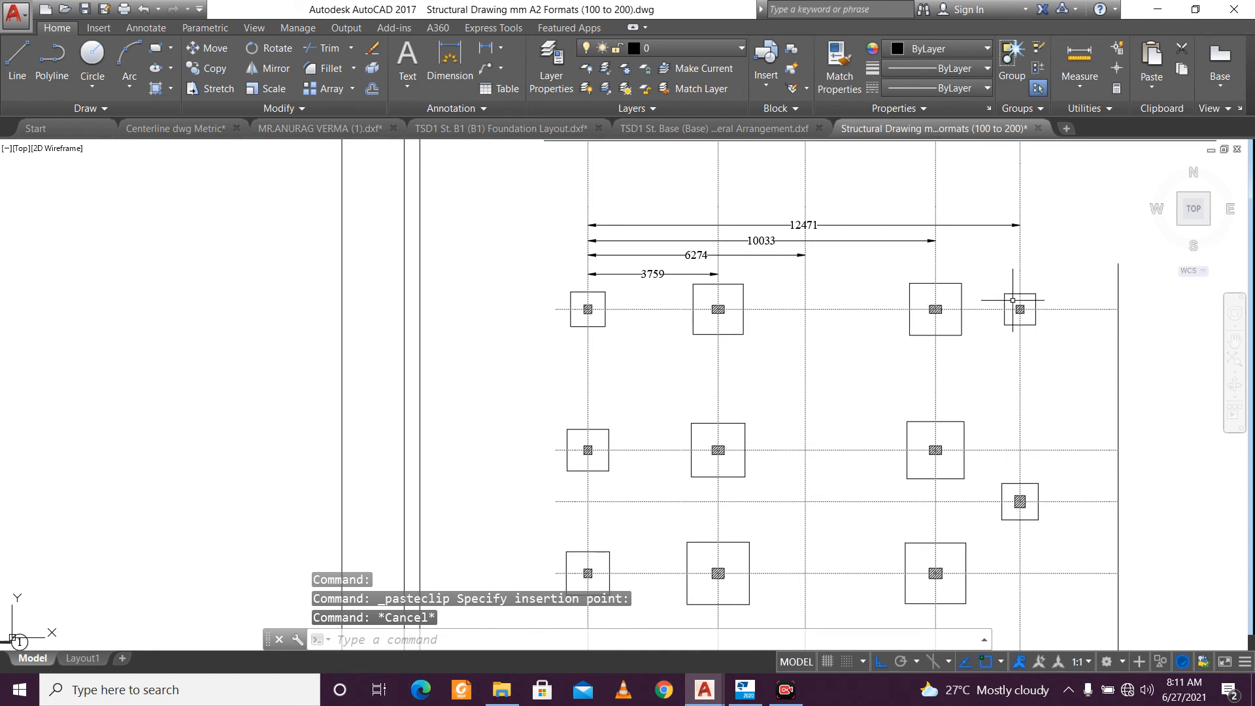
{"action": "scroll", "coordinate": [1012, 300], "scroll_direction": "up", "scroll_amount": 5}
{"action": "scroll", "coordinate": [1030, 295], "scroll_direction": "down", "scroll_amount": 10}
{"action": "scroll", "coordinate": [928, 306], "scroll_direction": "up", "scroll_amount": 2}
{"action": "scroll", "coordinate": [886, 336], "scroll_direction": "down", "scroll_amount": 5}
{"action": "mouse_move", "coordinate": [534, 475]}
{"action": "middle_mouse_down"}
{"action": "mouse_move", "coordinate": [607, 257]}
{"action": "mouse_move", "coordinate": [648, 186]}
{"action": "middle_mouse_up"}
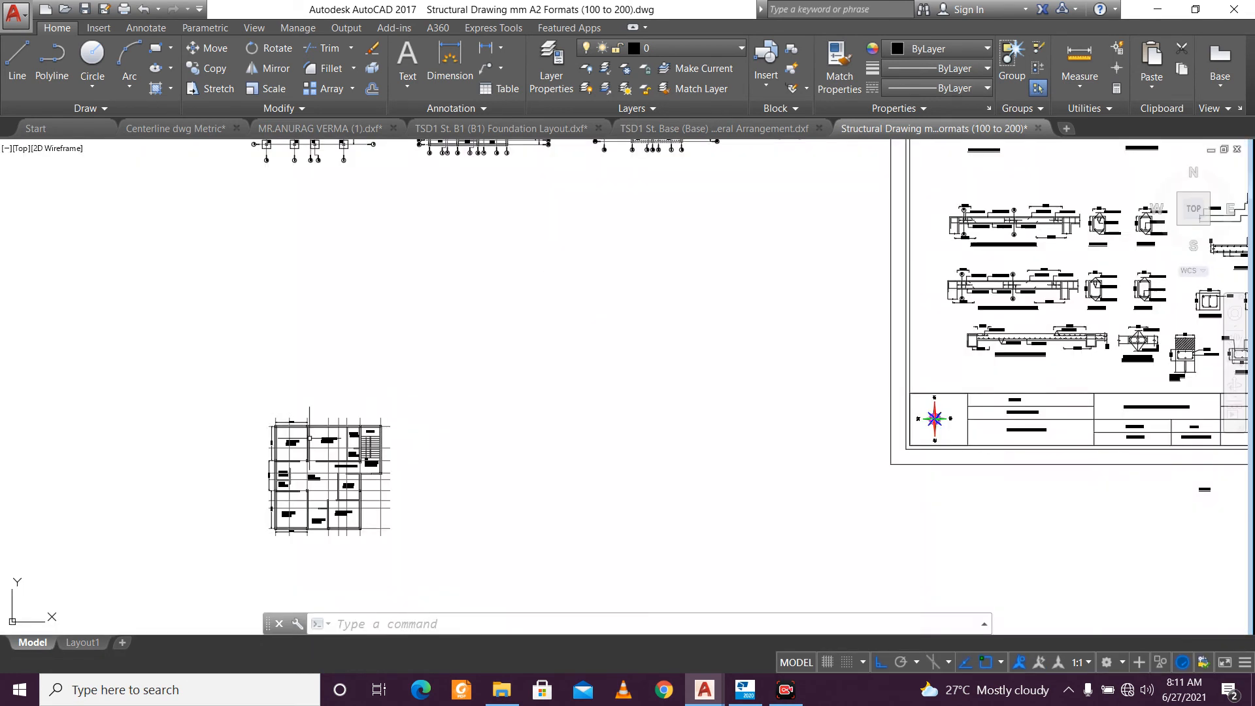
Select the four columns along the top wall of the pasted plan.
{"action": "scroll", "coordinate": [254, 446], "scroll_direction": "up", "scroll_amount": 6}
{"action": "scroll", "coordinate": [384, 341], "scroll_direction": "up", "scroll_amount": 3}
{"action": "left_click", "coordinate": [360, 273]}
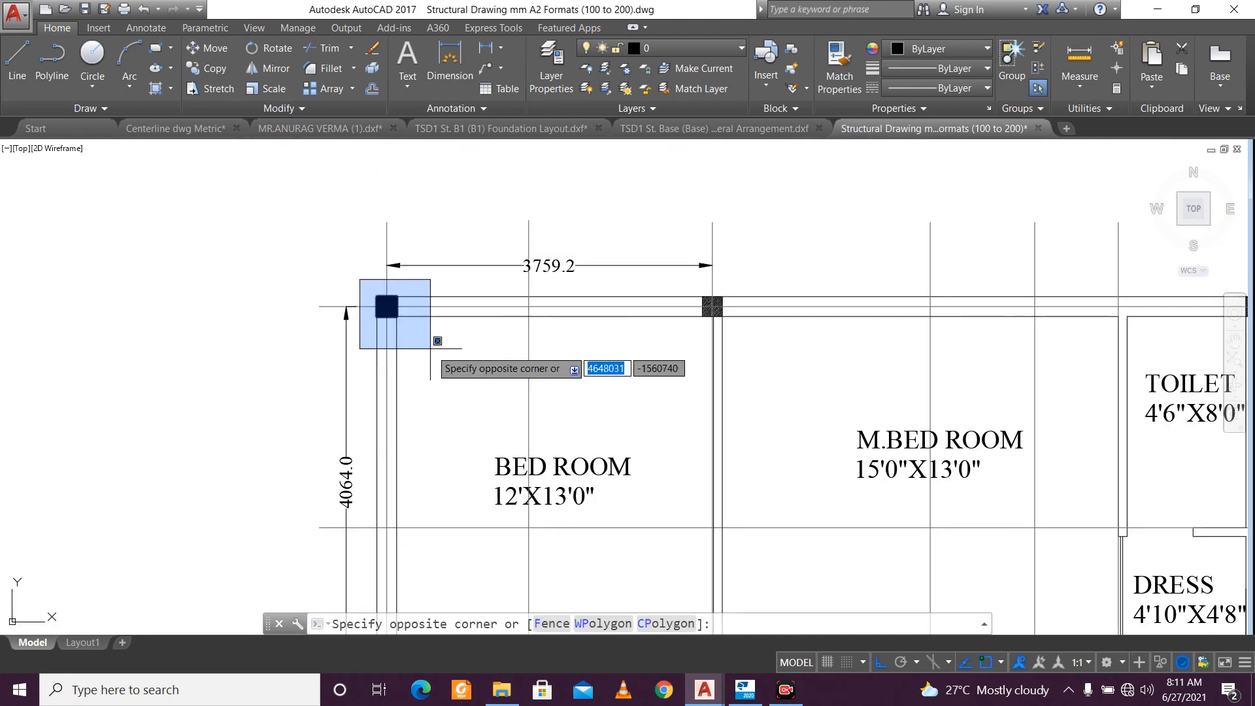
{"action": "left_click", "coordinate": [435, 353]}
{"action": "left_click", "coordinate": [678, 299]}
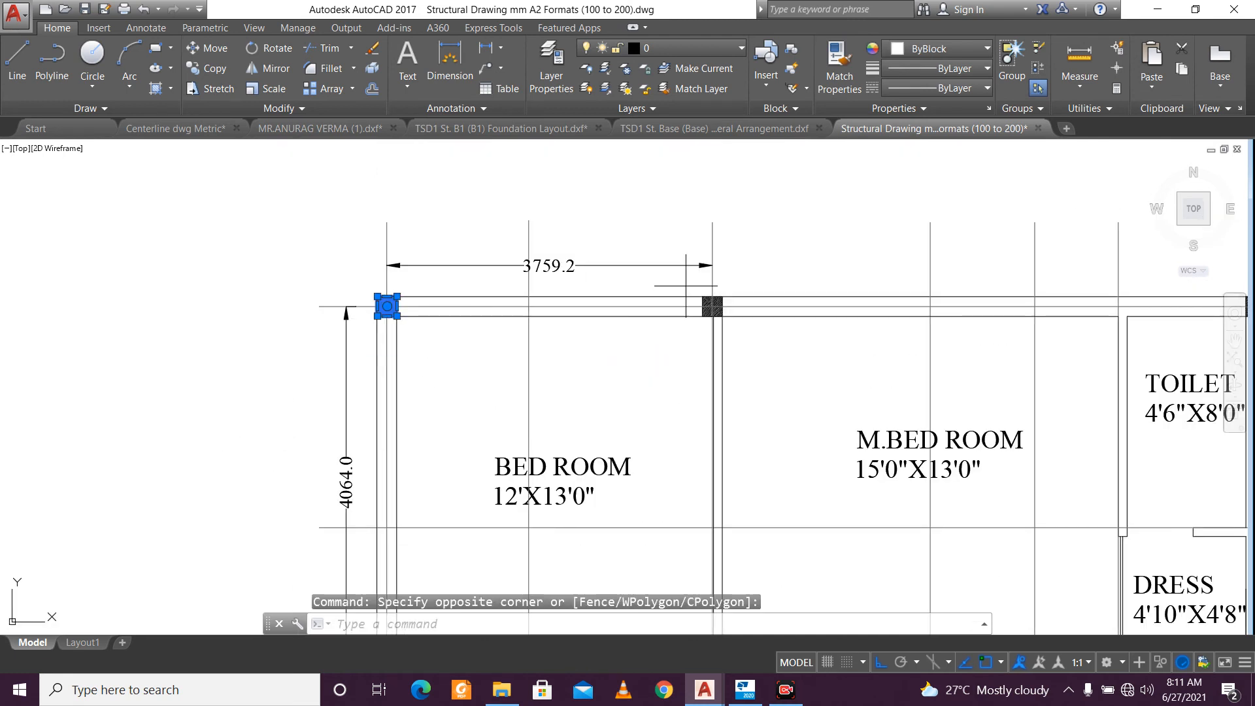
{"action": "left_click", "coordinate": [762, 350]}
{"action": "scroll", "coordinate": [762, 350], "scroll_direction": "down", "scroll_amount": 4}
{"action": "scroll", "coordinate": [821, 276], "scroll_direction": "up", "scroll_amount": 4}
{"action": "left_click", "coordinate": [764, 293]}
{"action": "left_click", "coordinate": [841, 356]}
{"action": "left_click", "coordinate": [964, 273]}
{"action": "left_click", "coordinate": [1032, 347]}
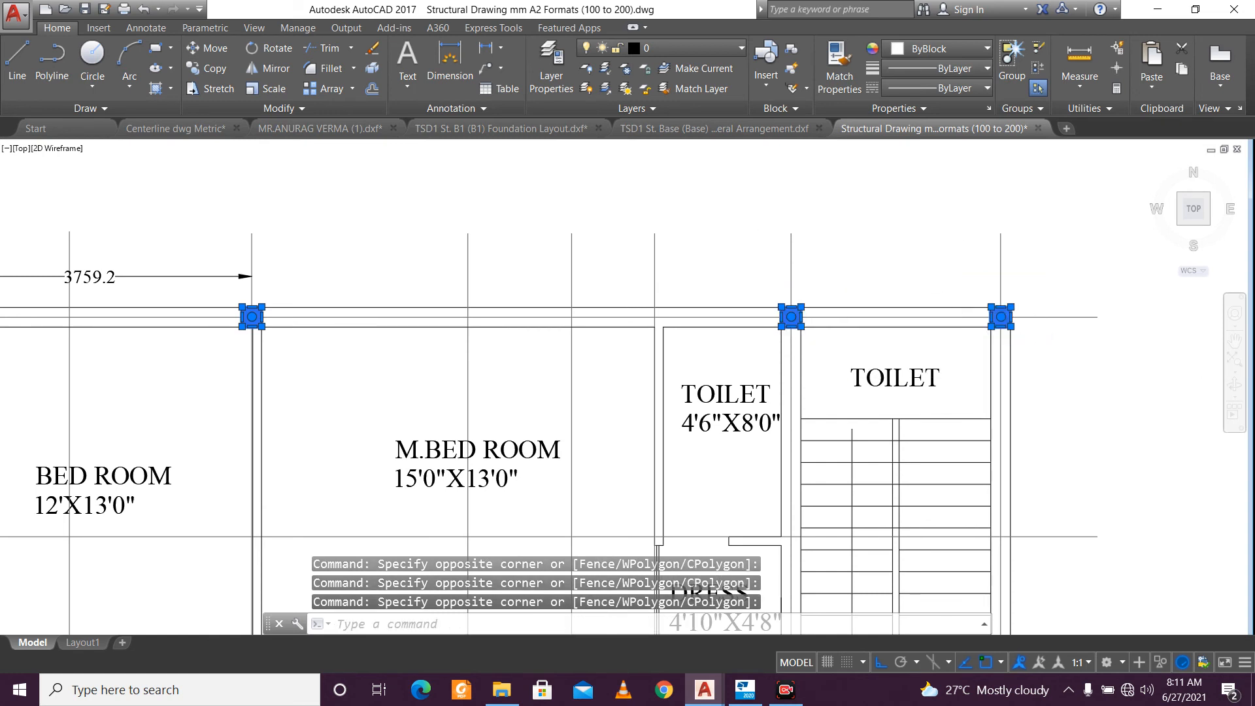
Add the two columns along the lower wall of the 12'X13'0" bedroom to the selection.
{"action": "scroll", "coordinate": [536, 229], "scroll_direction": "down", "scroll_amount": 3}
{"action": "scroll", "coordinate": [356, 324], "scroll_direction": "up", "scroll_amount": 6}
{"action": "left_click", "coordinate": [340, 310]}
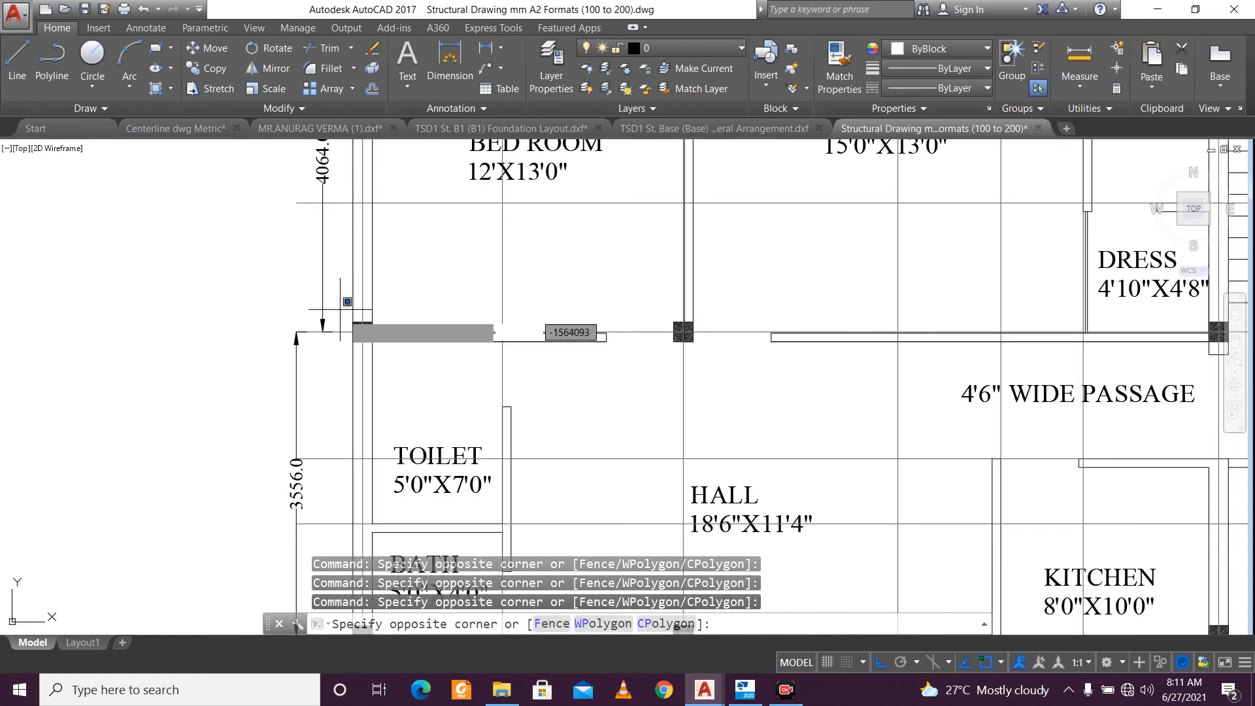
{"action": "left_click", "coordinate": [405, 359]}
{"action": "left_click", "coordinate": [659, 310]}
{"action": "left_click", "coordinate": [718, 351]}
{"action": "scroll", "coordinate": [722, 347], "scroll_direction": "down", "scroll_amount": 3}
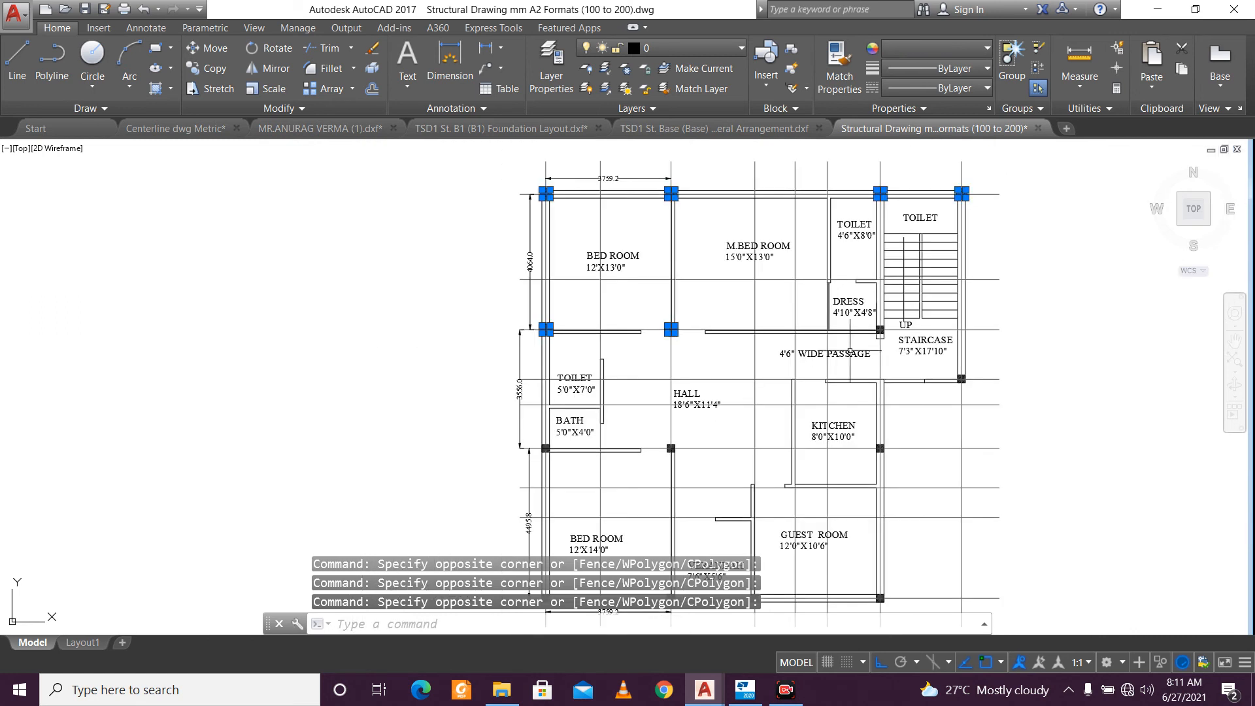
Add the column below the dress room, without the adjoining wall outline, and the staircase's lower outer corner column to the selection.
{"action": "scroll", "coordinate": [873, 339], "scroll_direction": "up", "scroll_amount": 5}
{"action": "left_click", "coordinate": [874, 259]}
{"action": "left_click", "coordinate": [929, 323]}
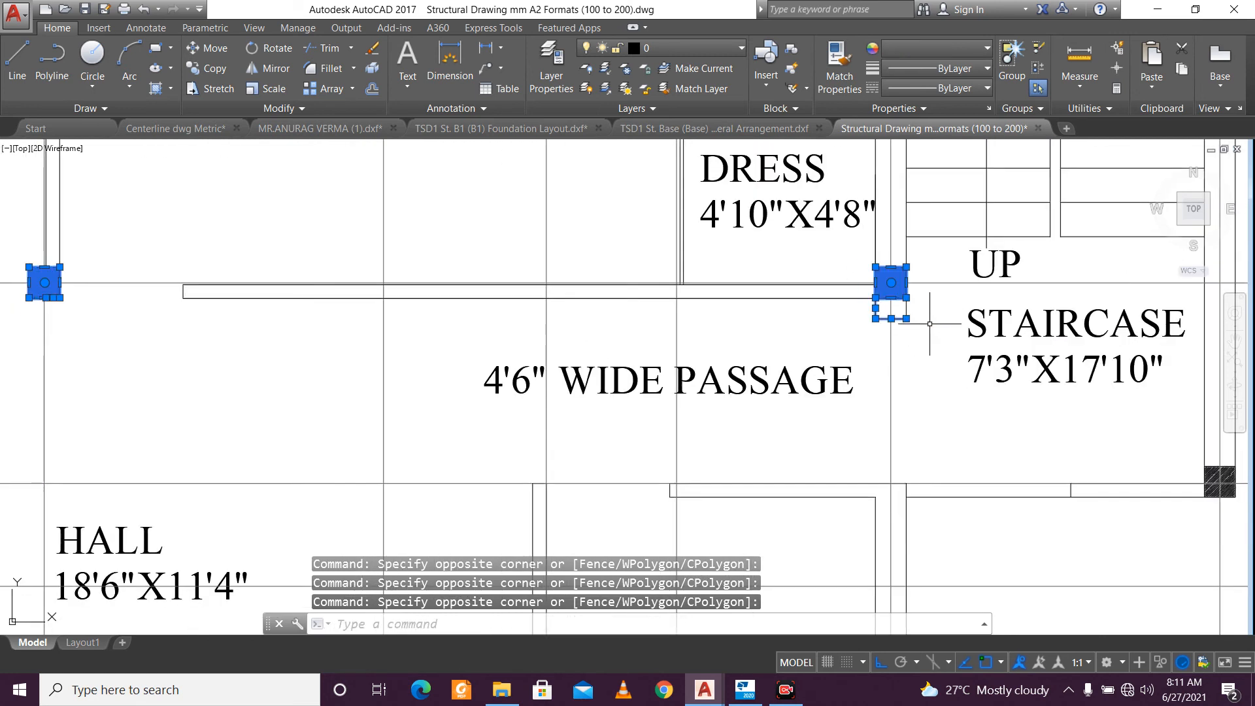
{"action": "scroll", "coordinate": [917, 296], "scroll_direction": "up", "scroll_amount": 4}
{"action": "left_click", "coordinate": [925, 379], "text": "shift"}
{"action": "left_click", "coordinate": [786, 330], "text": "shift"}
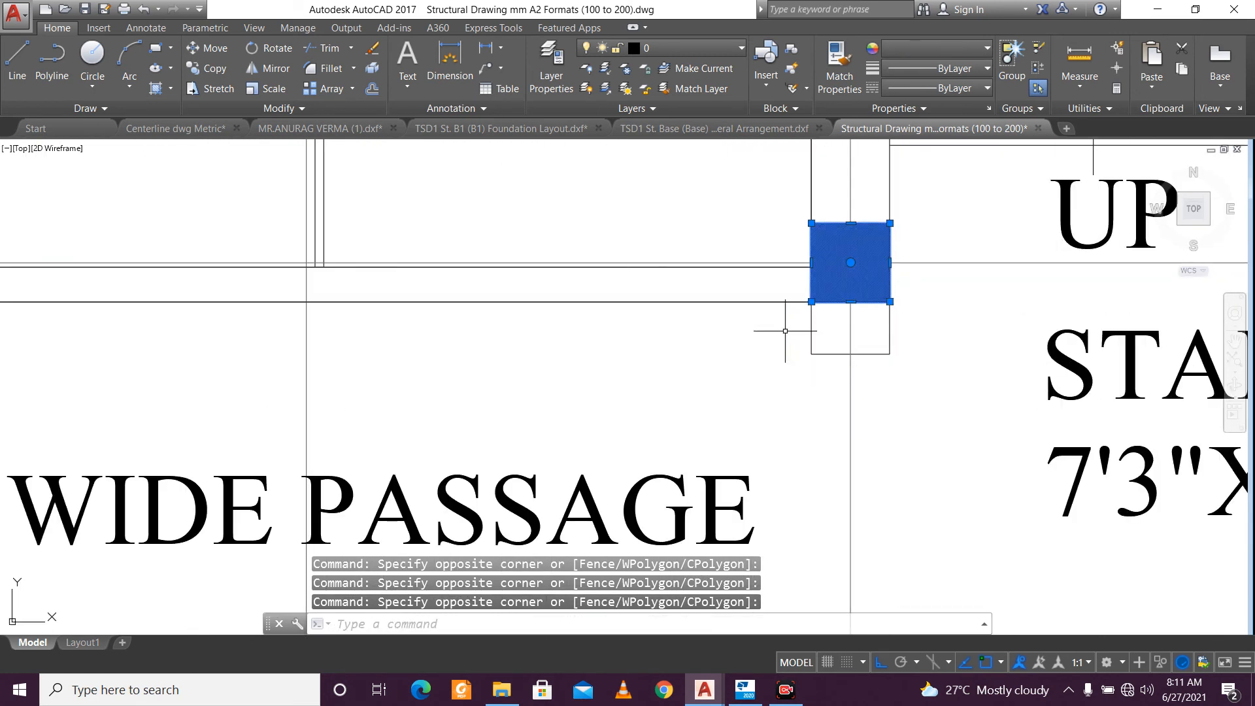
{"action": "scroll", "coordinate": [758, 324], "scroll_direction": "down", "scroll_amount": 2}
{"action": "scroll", "coordinate": [762, 315], "scroll_direction": "down", "scroll_amount": 2}
{"action": "middle_click_drag", "start_coordinate": [1060, 458], "coordinate": [894, 363]}
{"action": "left_click", "coordinate": [922, 362]}
{"action": "left_click", "coordinate": [1022, 449]}
Add the two columns along the upper wall of the 12'X14'0" bedroom to the selection.
{"action": "scroll", "coordinate": [857, 360], "scroll_direction": "down", "scroll_amount": 5}
{"action": "middle_click_drag", "start_coordinate": [761, 413], "coordinate": [739, 290]}
{"action": "scroll", "coordinate": [400, 339], "scroll_direction": "up", "scroll_amount": 4}
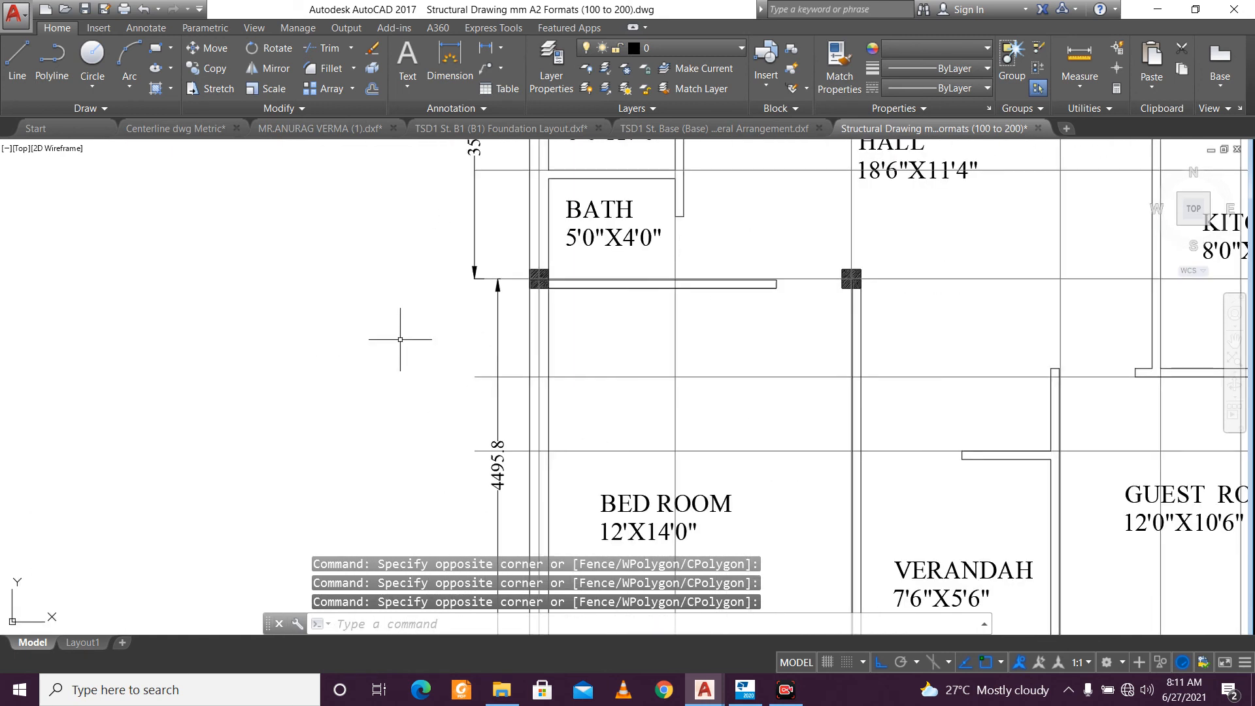
{"action": "left_click", "coordinate": [516, 262]}
{"action": "left_click", "coordinate": [562, 314]}
{"action": "left_click", "coordinate": [825, 265]}
{"action": "left_click", "coordinate": [890, 316]}
{"action": "scroll", "coordinate": [882, 313], "scroll_direction": "down", "scroll_amount": 5}
{"action": "middle_click_drag", "start_coordinate": [902, 350], "coordinate": [759, 335]}
{"action": "scroll", "coordinate": [760, 335], "scroll_direction": "up", "scroll_amount": 1}
{"action": "scroll", "coordinate": [923, 294], "scroll_direction": "up", "scroll_amount": 6}
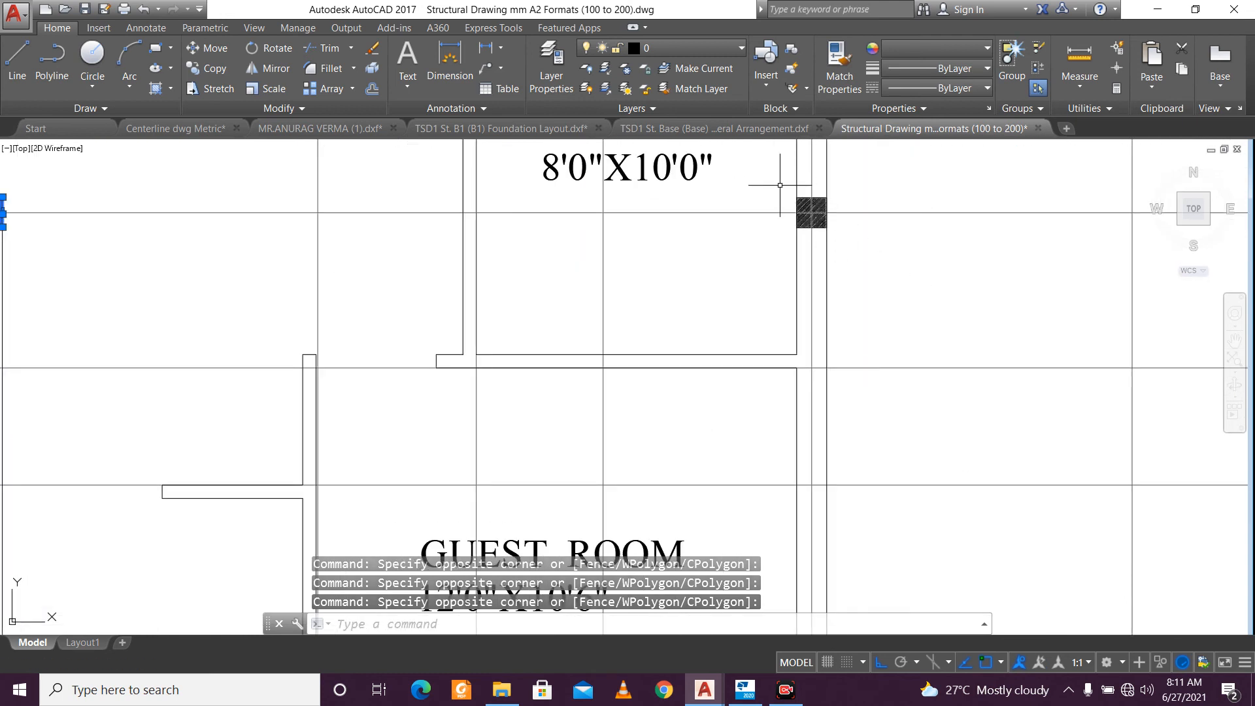
{"action": "scroll", "coordinate": [780, 185], "scroll_direction": "down", "scroll_amount": 1}
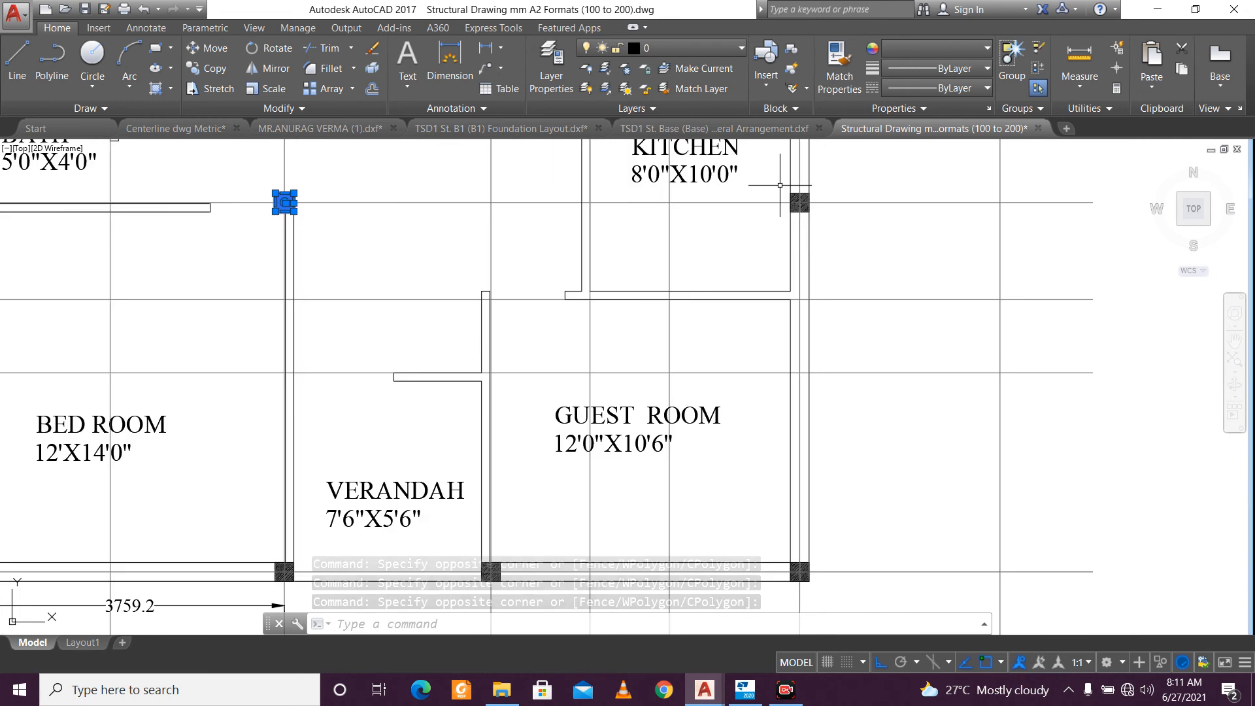
{"action": "middle_click_drag", "start_coordinate": [780, 185], "coordinate": [751, 256]}
{"action": "left_click", "coordinate": [749, 252]}
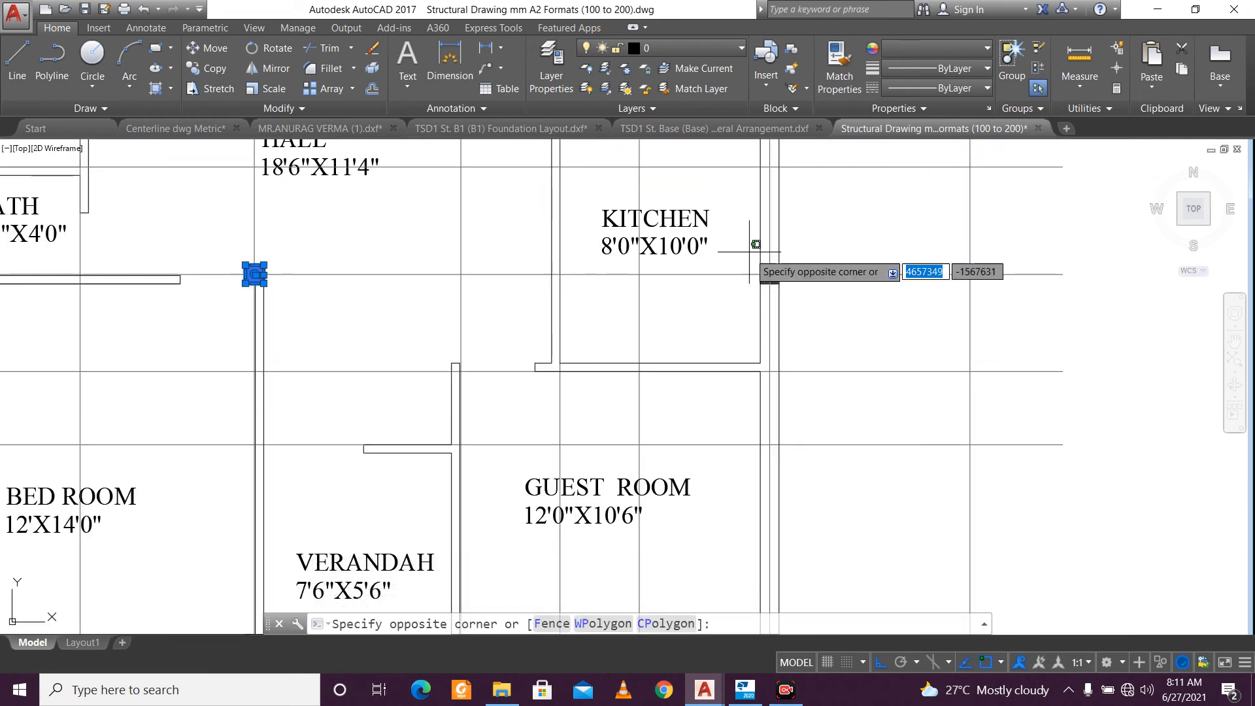
{"action": "left_click", "coordinate": [789, 300]}
{"action": "scroll", "coordinate": [777, 287], "scroll_direction": "down", "scroll_amount": 4}
{"action": "scroll", "coordinate": [587, 406], "scroll_direction": "up", "scroll_amount": 3}
{"action": "left_click", "coordinate": [478, 272]}
{"action": "left_click", "coordinate": [507, 316]}
{"action": "scroll", "coordinate": [741, 274], "scroll_direction": "down", "scroll_amount": 4}
{"action": "middle_click_drag", "start_coordinate": [745, 270], "coordinate": [508, 462]}
{"action": "middle_click_drag", "start_coordinate": [697, 145], "coordinate": [512, 410]}
{"action": "key", "text": "Escape"}
Add a vertical linear dimension between the first and second horizontal grid lines on the outer side of the foundation layout.
{"action": "scroll", "coordinate": [493, 379], "scroll_direction": "down", "scroll_amount": 6}
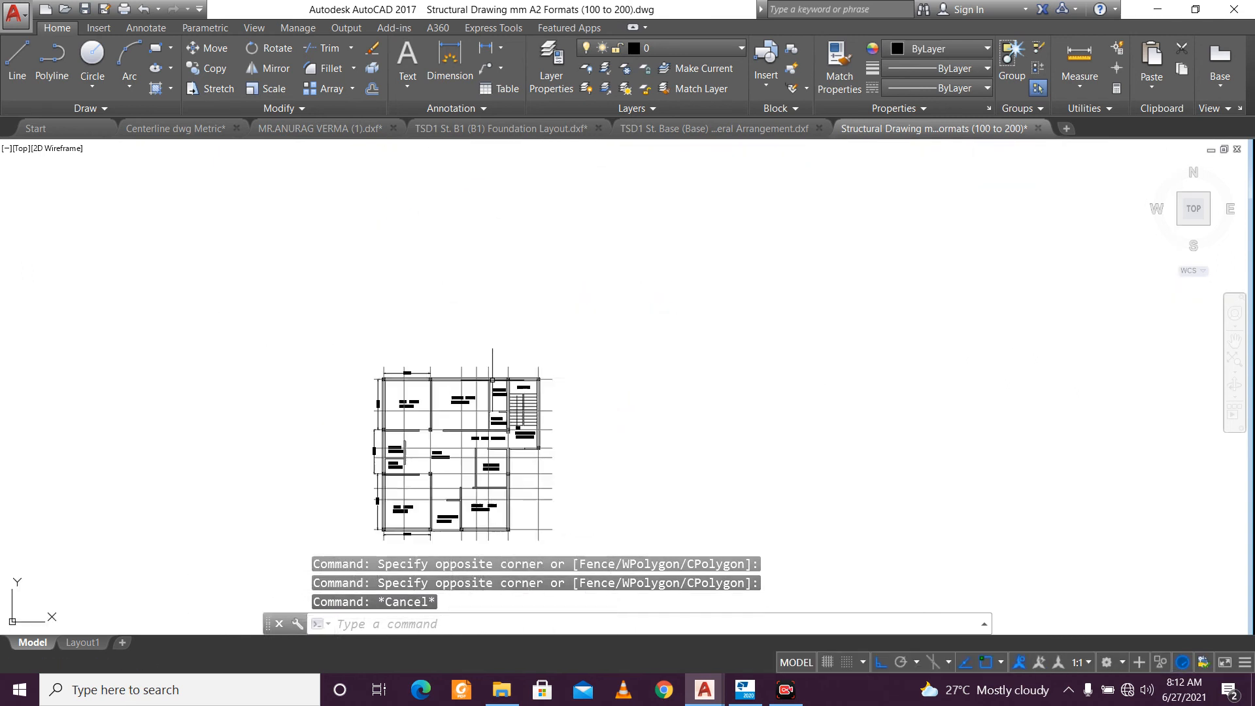
{"action": "middle_click_drag", "start_coordinate": [749, 223], "coordinate": [365, 371]}
{"action": "middle_click_drag", "start_coordinate": [727, 174], "coordinate": [490, 330]}
{"action": "scroll", "coordinate": [490, 329], "scroll_direction": "up", "scroll_amount": 4}
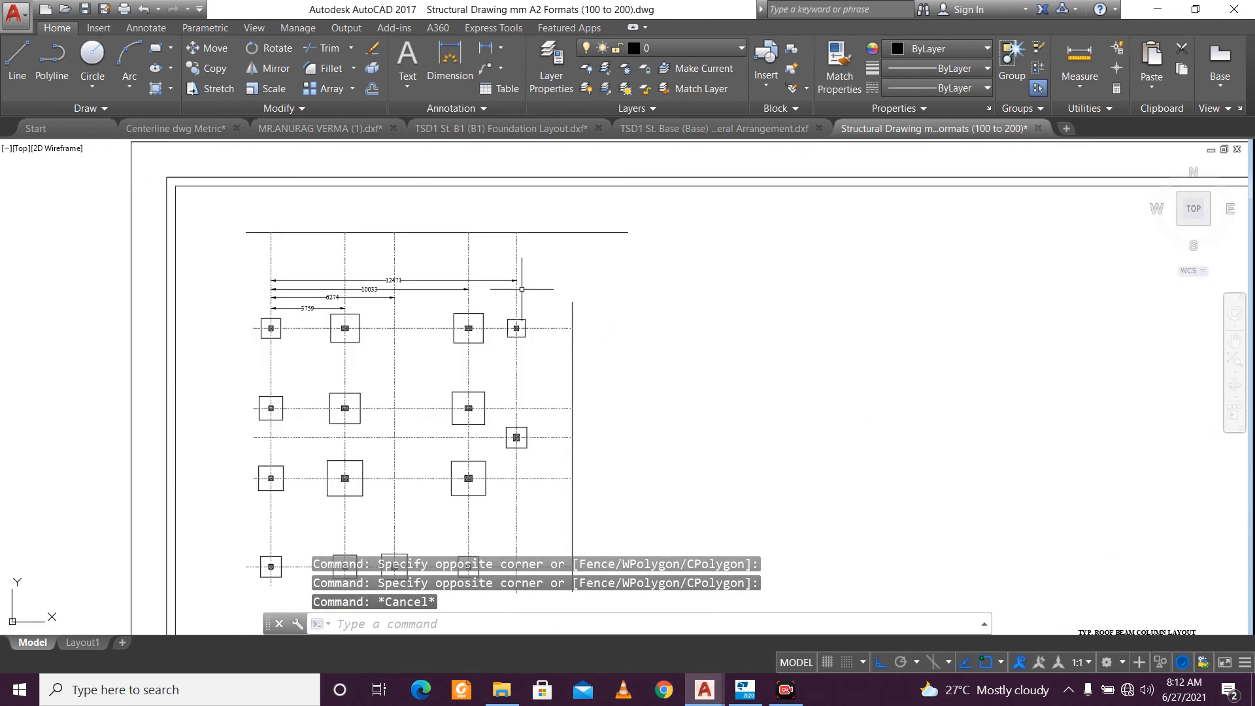
{"action": "scroll", "coordinate": [522, 288], "scroll_direction": "down", "scroll_amount": 3}
{"action": "scroll", "coordinate": [493, 320], "scroll_direction": "up", "scroll_amount": 5}
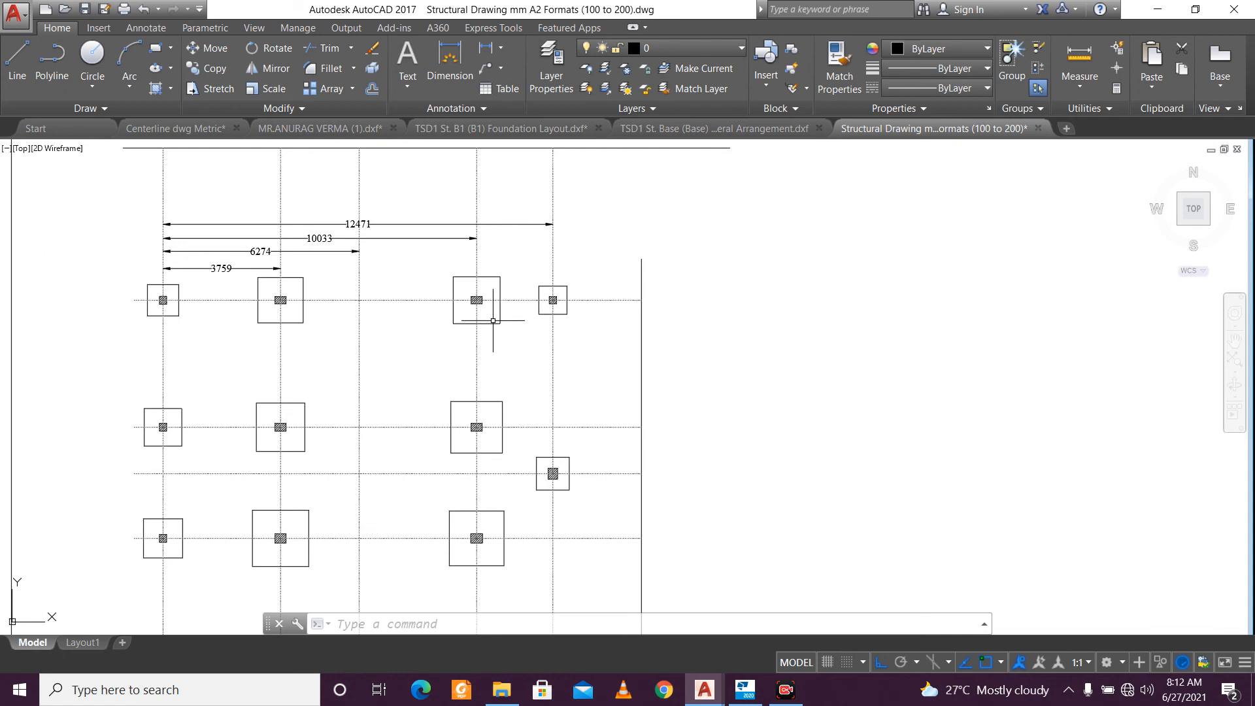
{"action": "scroll", "coordinate": [528, 253], "scroll_direction": "down", "scroll_amount": 5}
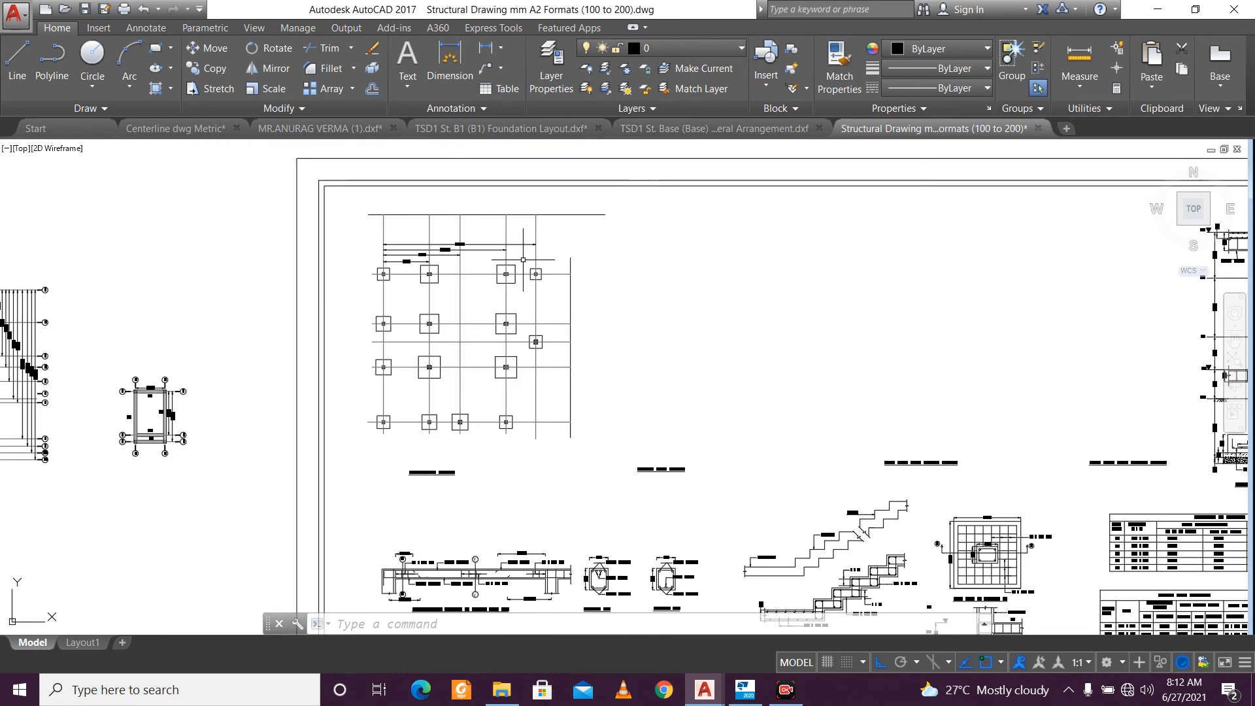
{"action": "scroll", "coordinate": [530, 295], "scroll_direction": "up", "scroll_amount": 3}
{"action": "left_click", "coordinate": [439, 57]}
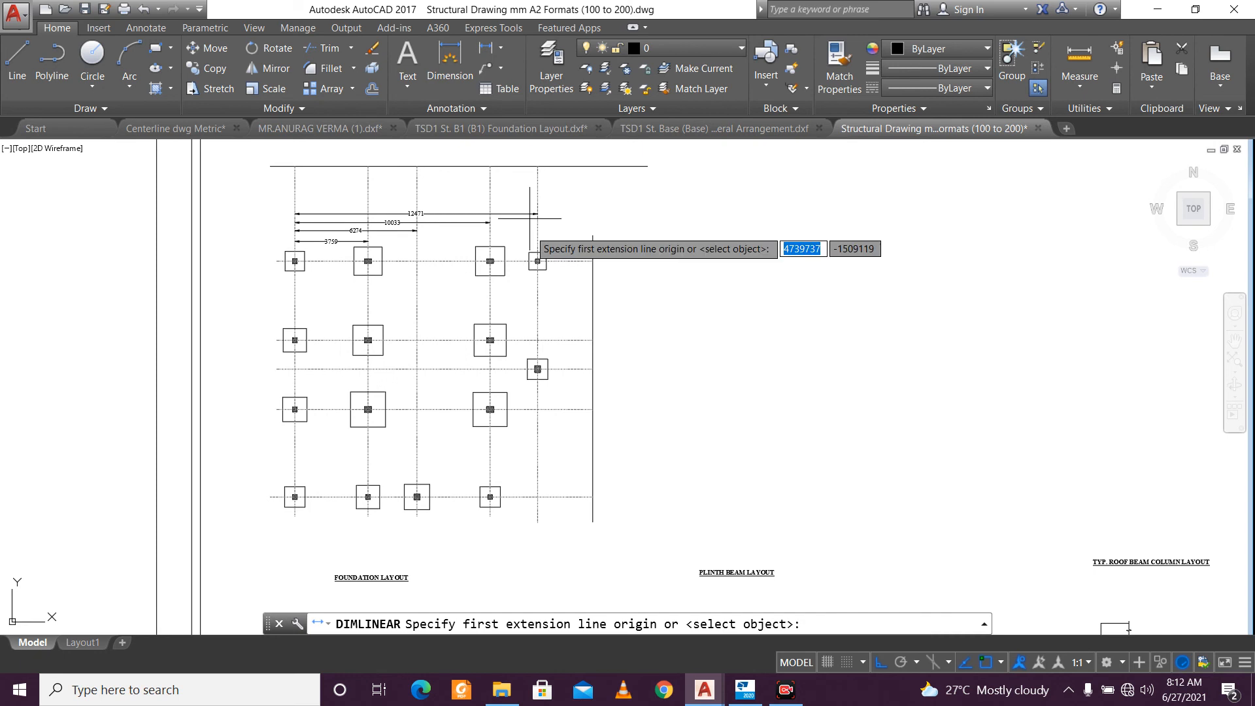
{"action": "scroll", "coordinate": [516, 288], "scroll_direction": "up", "scroll_amount": 4}
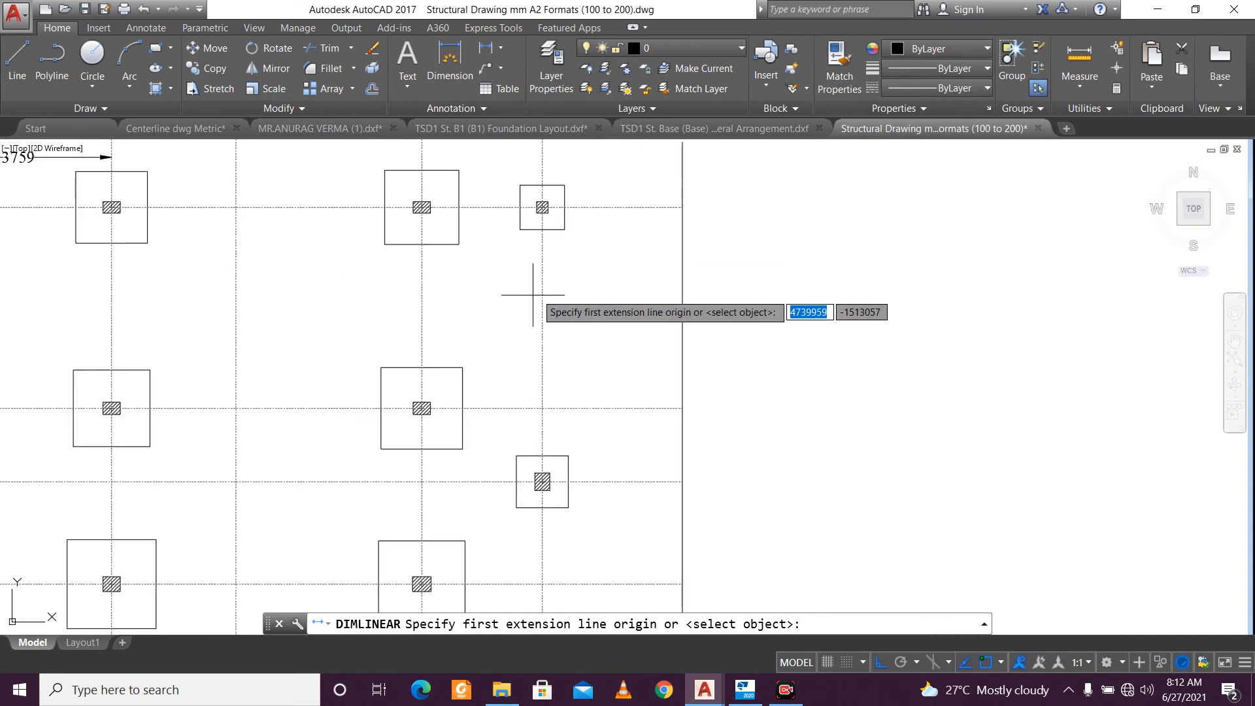
{"action": "left_click", "coordinate": [582, 207]}
{"action": "left_click", "coordinate": [588, 407]}
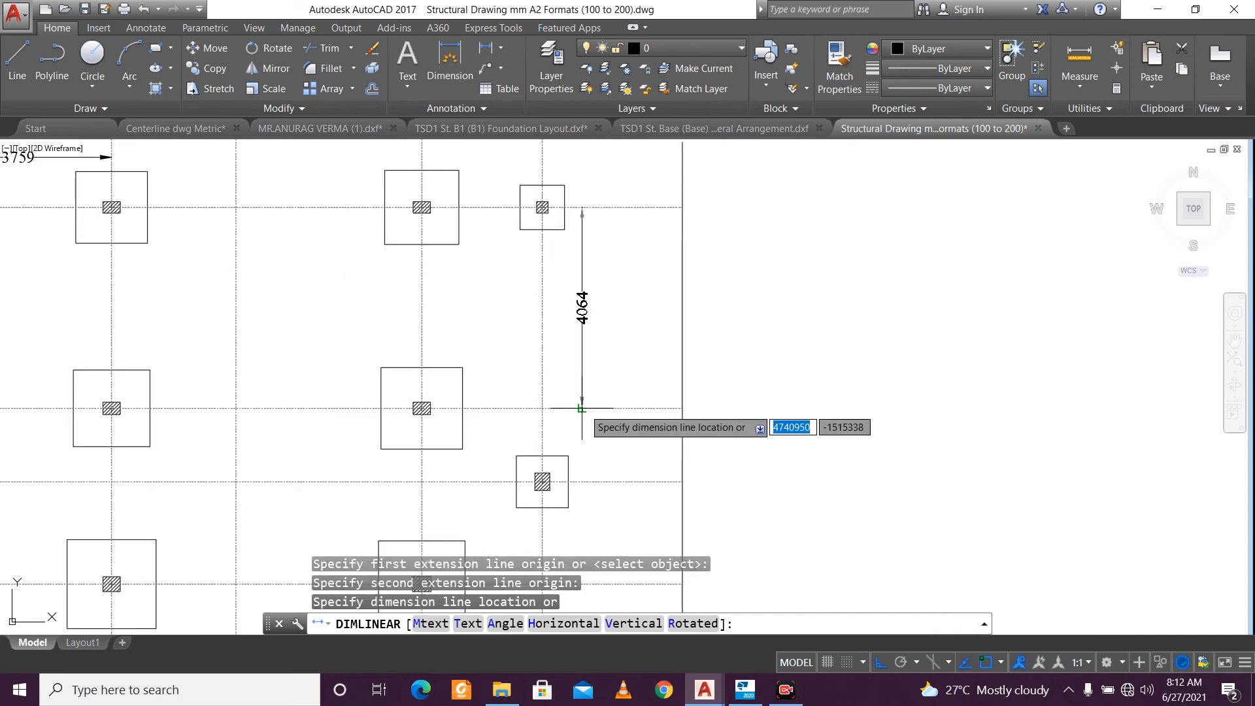
{"action": "left_click", "coordinate": [583, 407]}
Add a vertical dimension from the uppermost to the third horizontal grid line, outside the first vertical dimension.
{"action": "key", "text": "Return"}
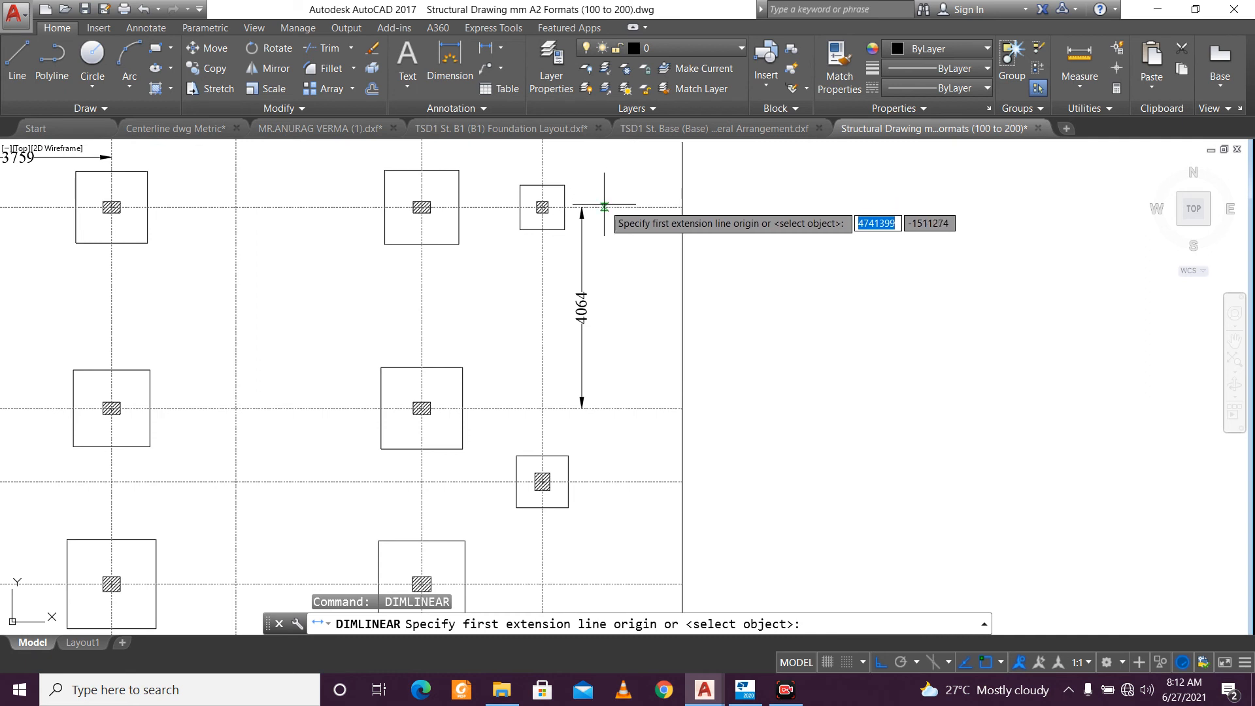
{"action": "left_click", "coordinate": [603, 207]}
{"action": "left_click", "coordinate": [604, 482]}
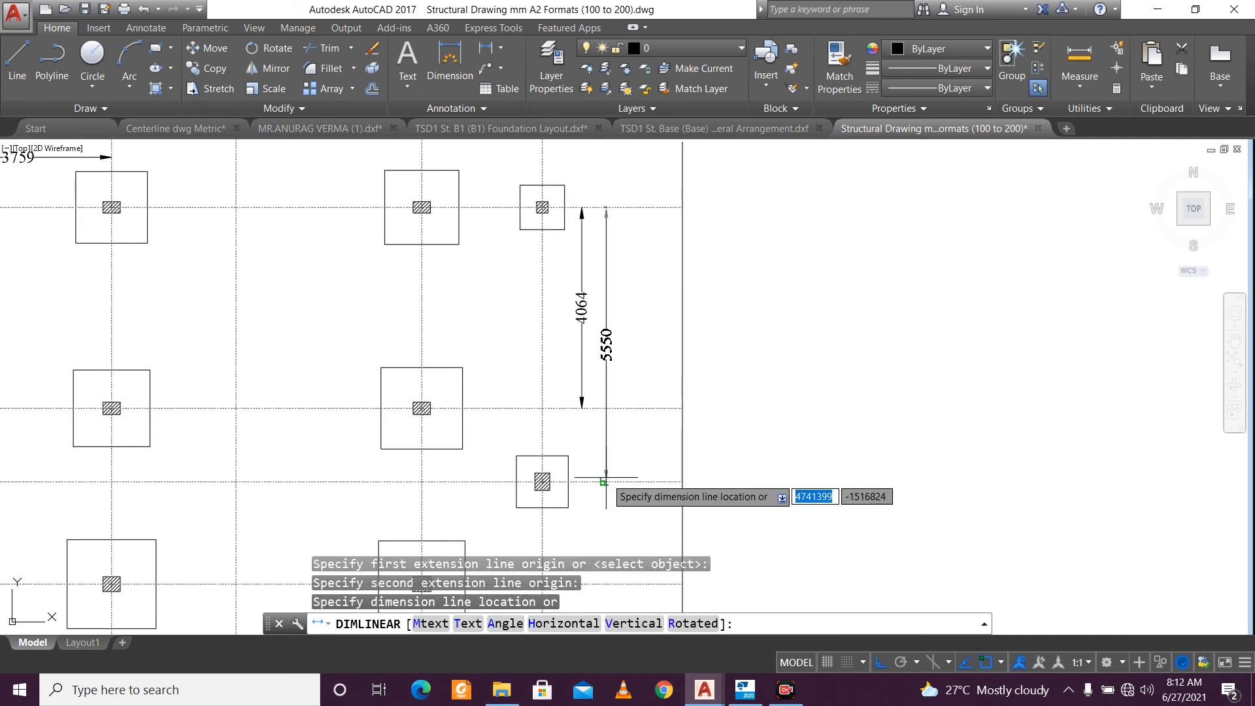
{"action": "left_click", "coordinate": [604, 478]}
Add a vertical dimension from the uppermost to the fourth horizontal grid line, outside the previous two.
{"action": "key", "text": "Return"}
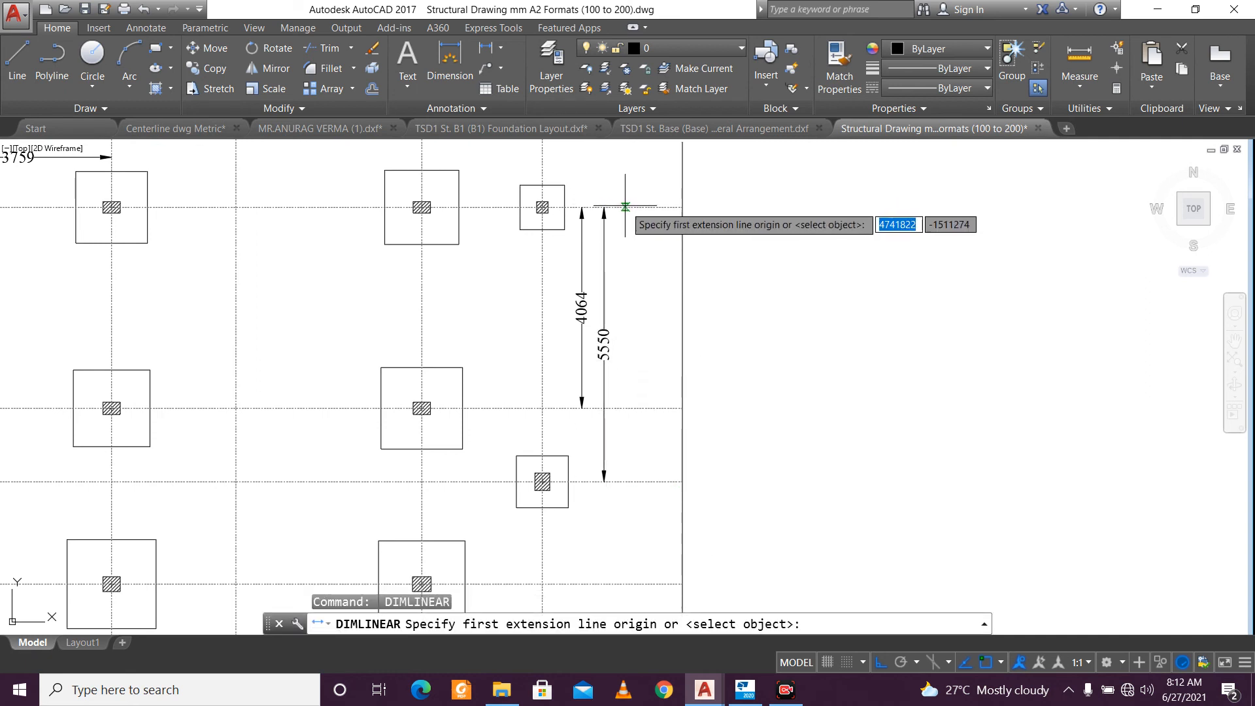
{"action": "left_click", "coordinate": [604, 207]}
{"action": "middle_click_drag", "start_coordinate": [622, 493], "coordinate": [607, 356]}
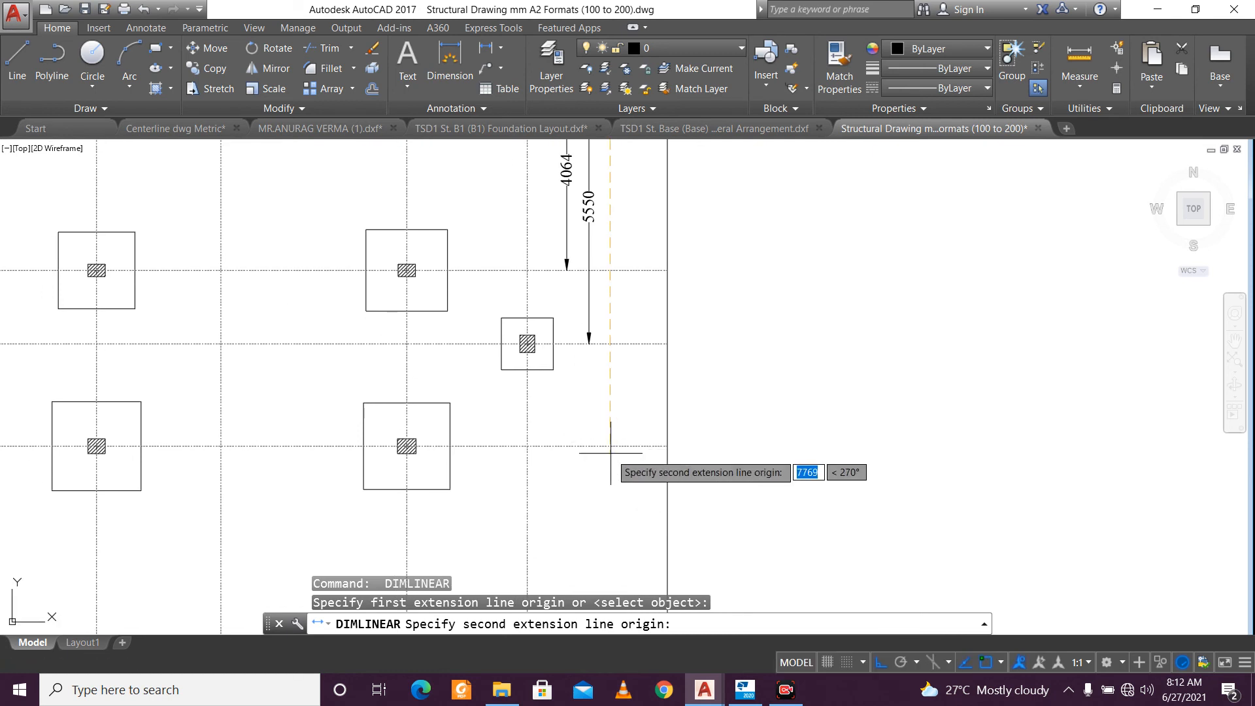
{"action": "left_click", "coordinate": [609, 446]}
{"action": "left_click", "coordinate": [608, 444]}
{"action": "middle_click_drag", "start_coordinate": [605, 332], "coordinate": [605, 227]}
Add the outermost vertical dimension from the uppermost to the lowest horizontal grid line of the foundation layout.
{"action": "key", "text": "Return"}
{"action": "left_click", "coordinate": [616, 233]}
{"action": "middle_click_drag", "start_coordinate": [623, 395], "coordinate": [602, 275]}
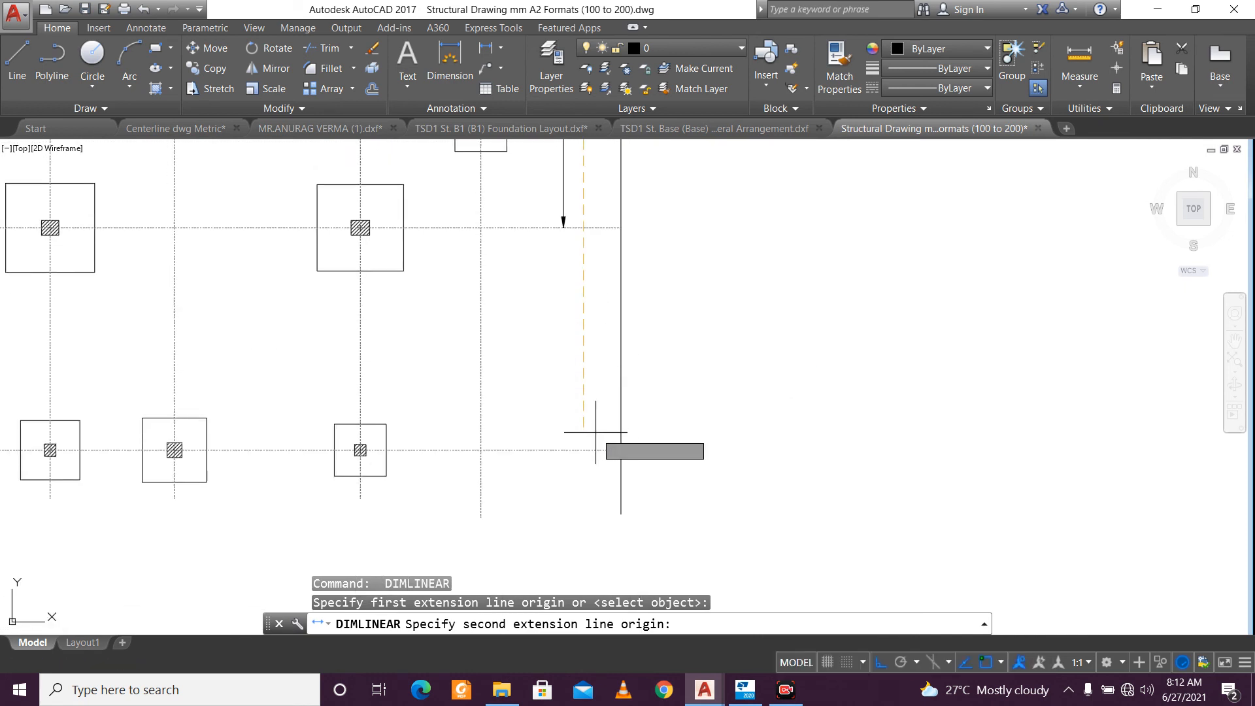
{"action": "left_click", "coordinate": [582, 449]}
{"action": "left_click", "coordinate": [581, 450]}
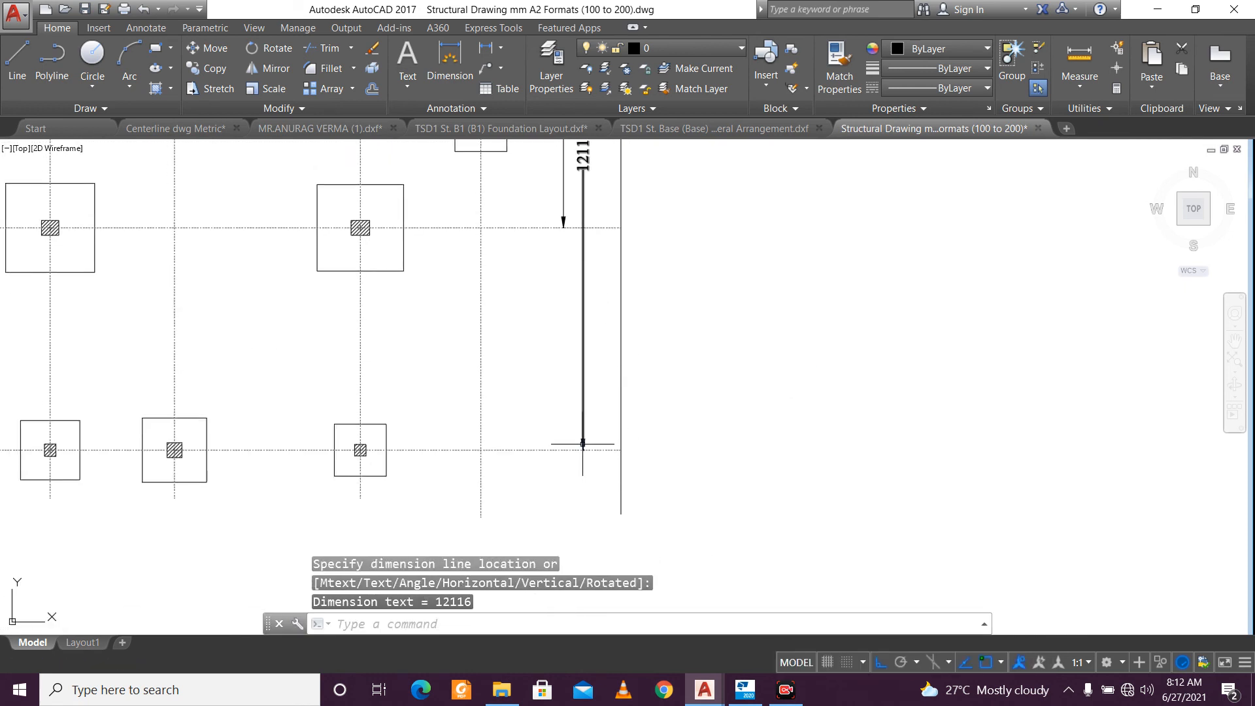
Move the vertical boundary line beside the foundation layout inward, close to the outermost vertical dimension.
{"action": "scroll", "coordinate": [581, 444], "scroll_direction": "down", "scroll_amount": 8}
{"action": "middle_click_drag", "start_coordinate": [562, 314], "coordinate": [580, 391]}
{"action": "scroll", "coordinate": [515, 291], "scroll_direction": "up", "scroll_amount": 2}
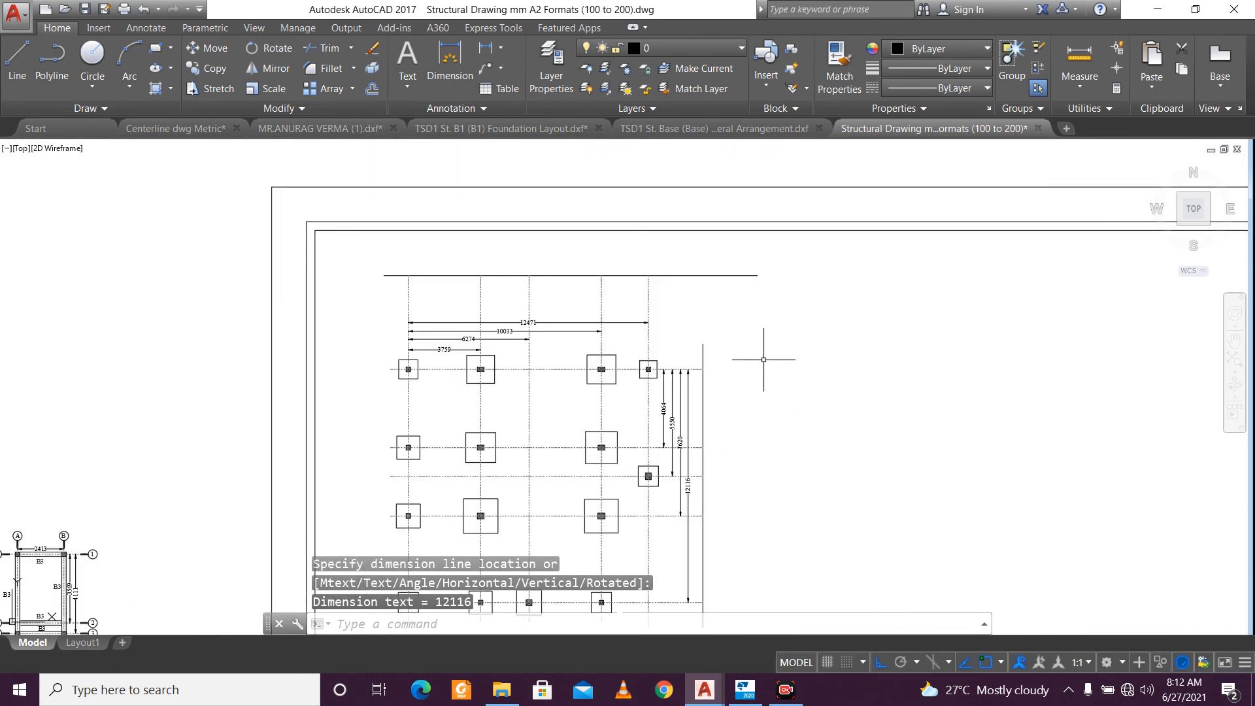
{"action": "scroll", "coordinate": [763, 359], "scroll_direction": "up", "scroll_amount": 4}
{"action": "left_click", "coordinate": [622, 325]}
{"action": "left_click", "coordinate": [615, 329]}
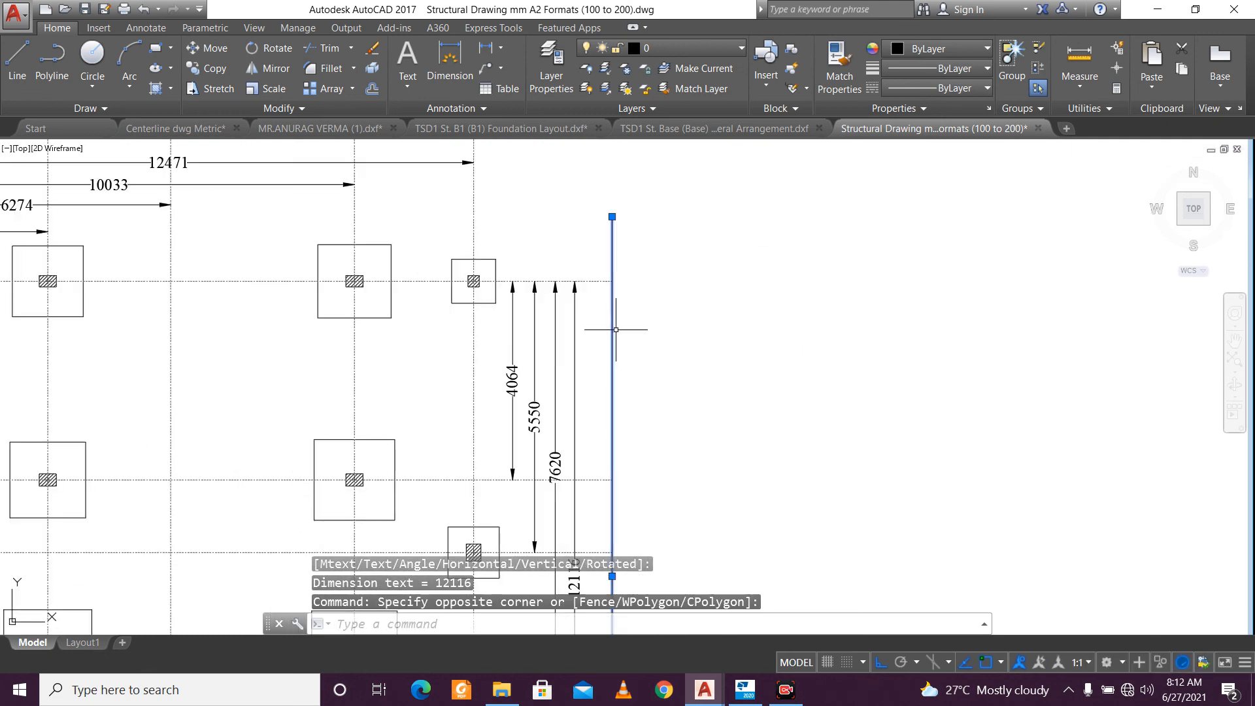
{"action": "scroll", "coordinate": [774, 335], "scroll_direction": "down", "scroll_amount": 6}
{"action": "middle_click_drag", "start_coordinate": [803, 324], "coordinate": [742, 316]}
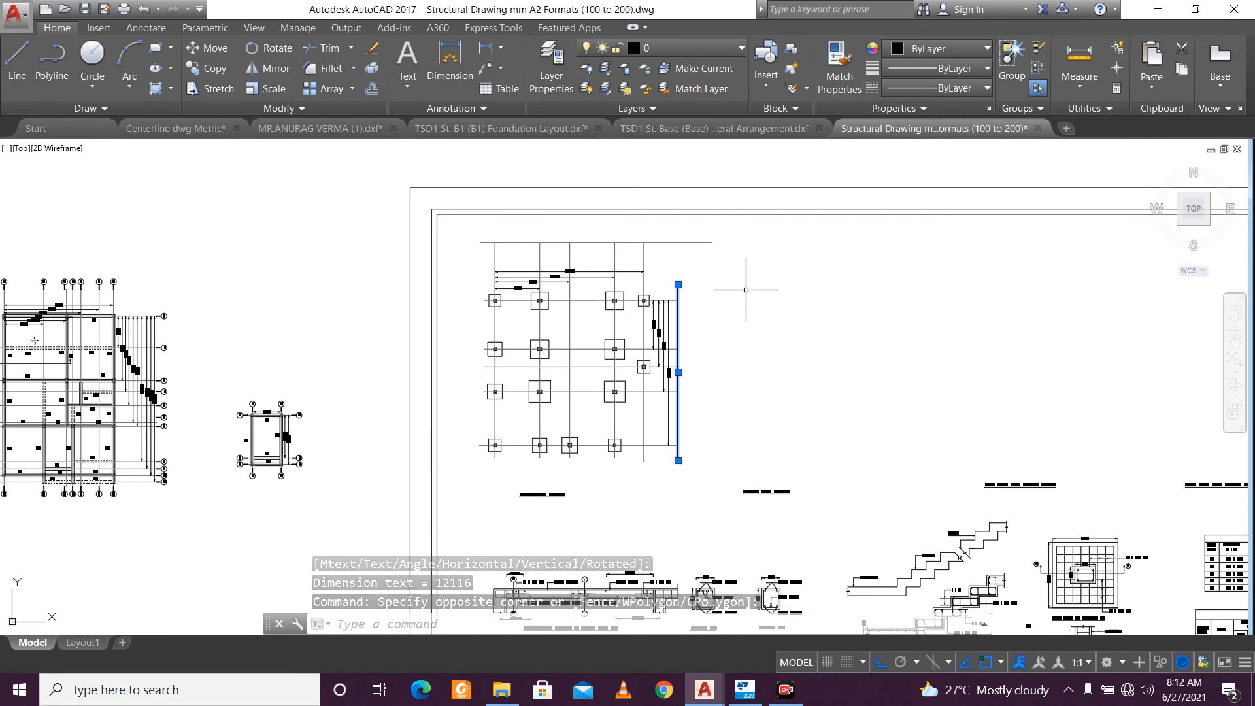
{"action": "scroll", "coordinate": [746, 283], "scroll_direction": "up", "scroll_amount": 2}
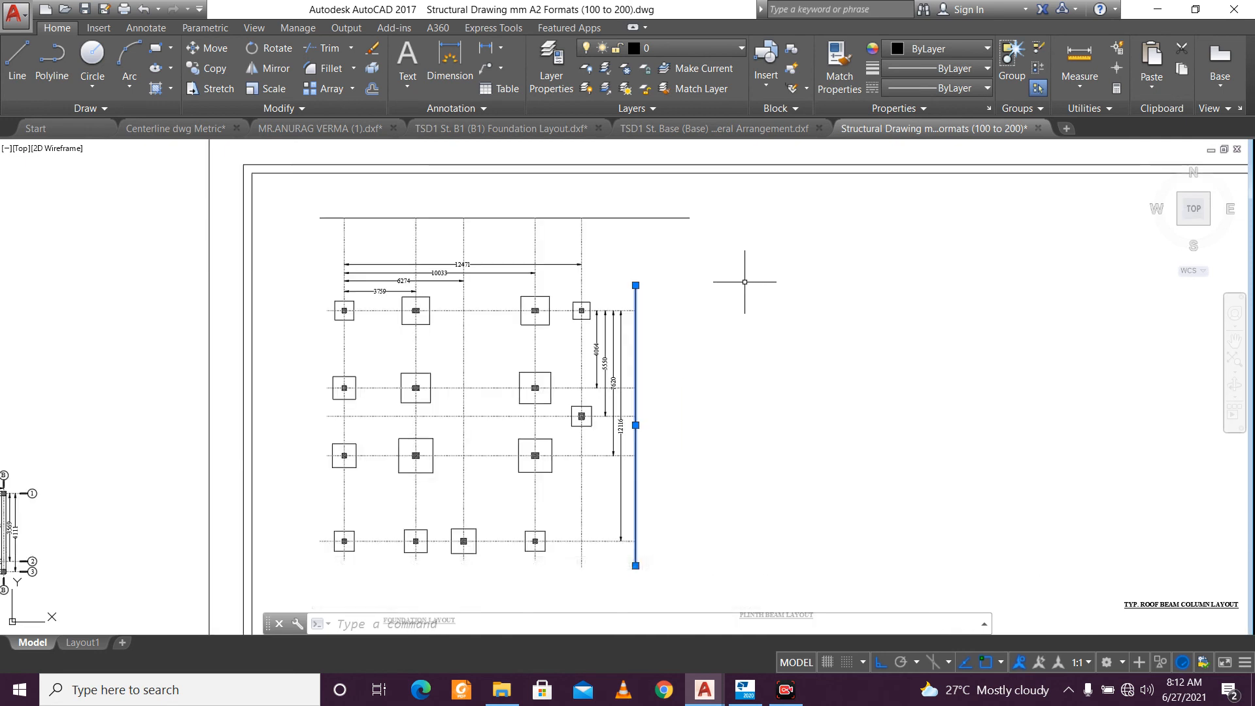
{"action": "key", "text": "Return"}
{"action": "left_click", "coordinate": [745, 265]}
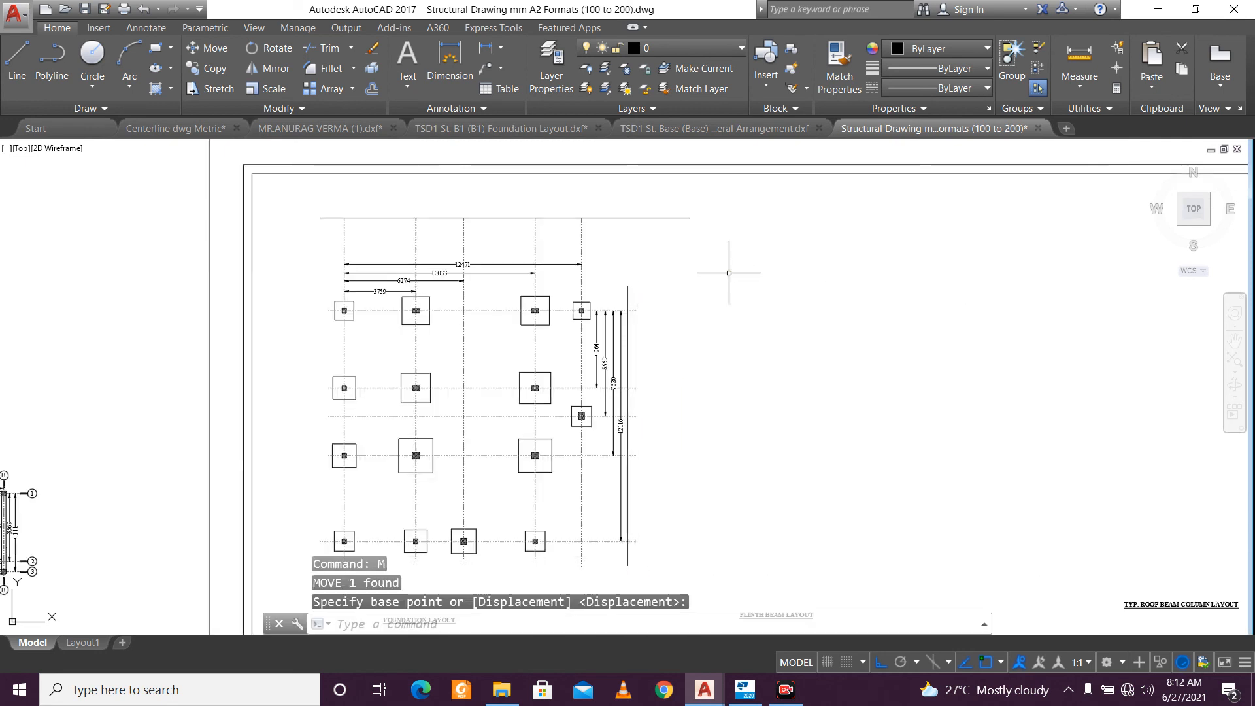
{"action": "left_click", "coordinate": [728, 272]}
Move the horizontal boundary line above the foundation layout down, close to the outermost horizontal dimension.
{"action": "left_click", "coordinate": [592, 215]}
{"action": "key", "text": "Escape"}
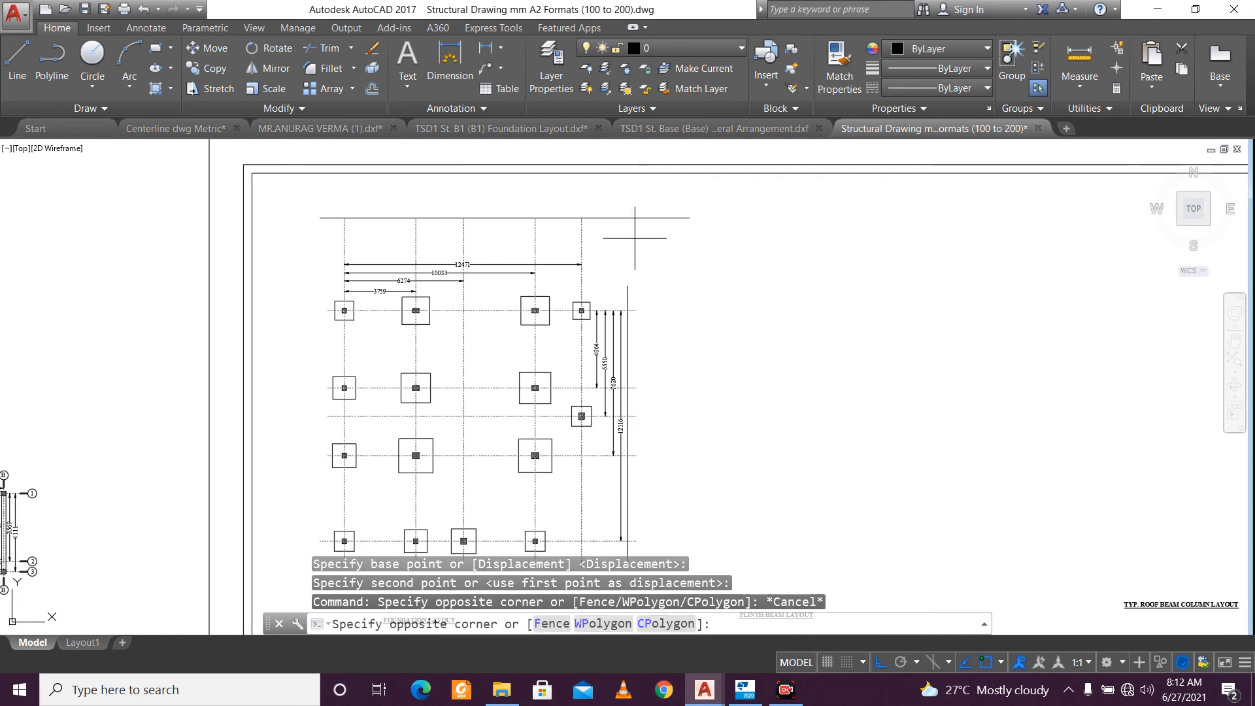
{"action": "left_click", "coordinate": [625, 220]}
{"action": "left_click", "coordinate": [623, 216]}
{"action": "type", "text": "M"}
{"action": "key", "text": "Return"}
{"action": "left_click", "coordinate": [638, 182]}
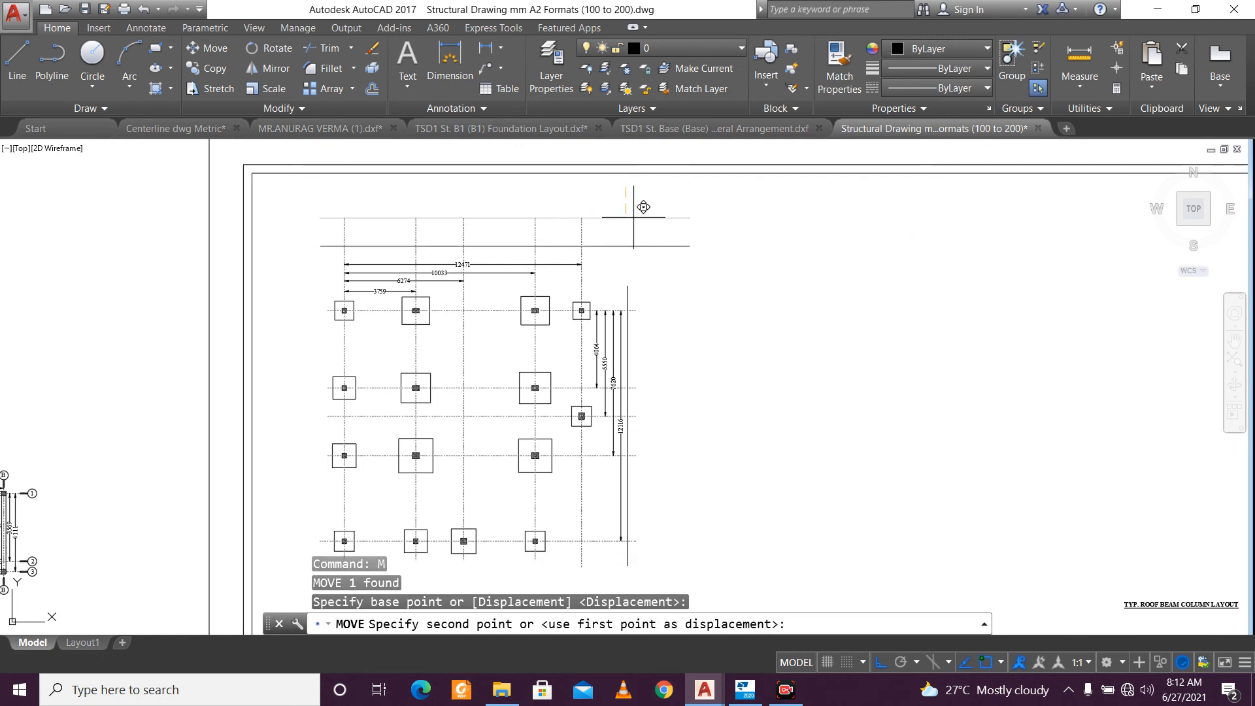
{"action": "left_click", "coordinate": [618, 226]}
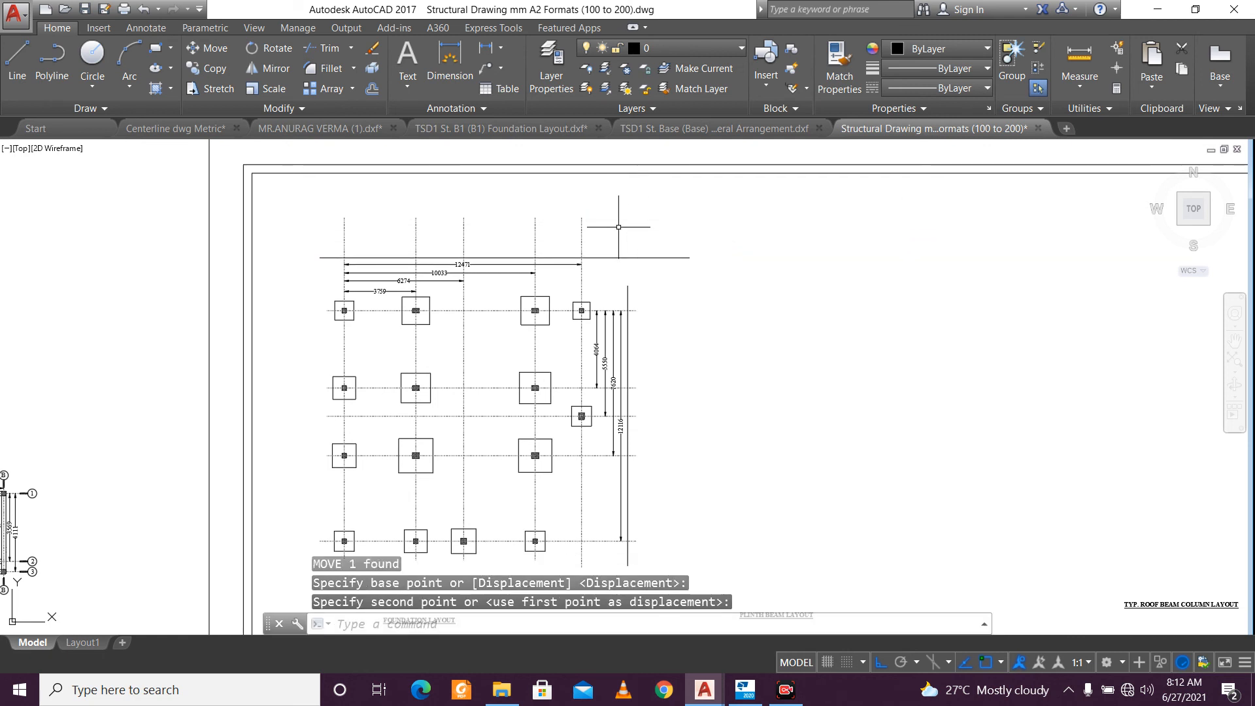
Copy the whole beam plan with its grid bubbles from the TSD1 St. Base (Base) General Arrangement drawing, without the title box.
{"action": "scroll", "coordinate": [628, 220], "scroll_direction": "down", "scroll_amount": 2}
{"action": "scroll", "coordinate": [618, 226], "scroll_direction": "down", "scroll_amount": 2}
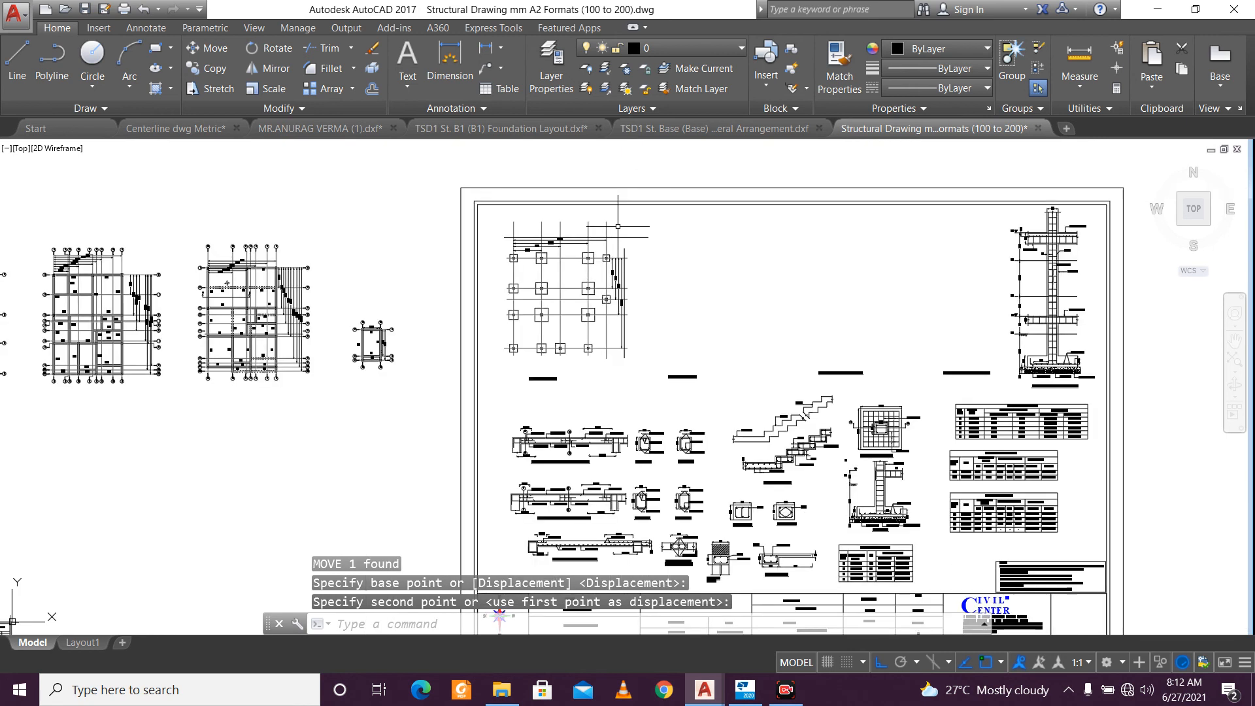
{"action": "scroll", "coordinate": [585, 232], "scroll_direction": "down", "scroll_amount": 3}
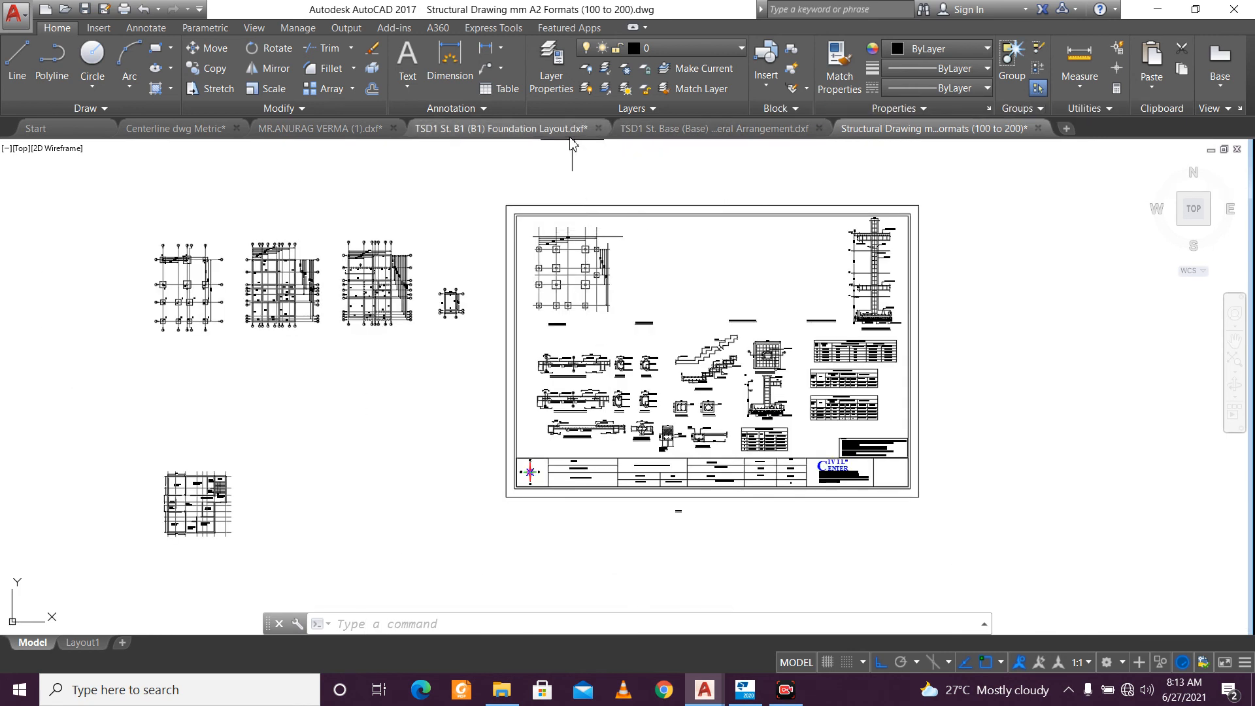
{"action": "left_click", "coordinate": [683, 129]}
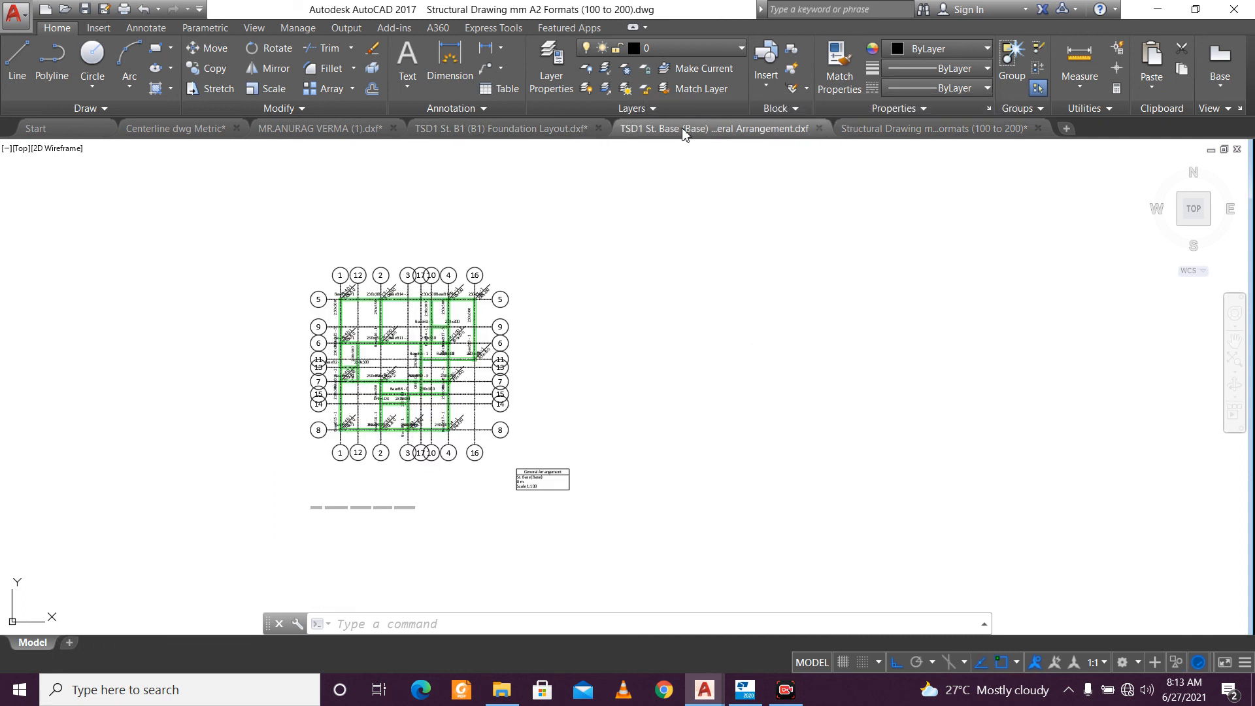
{"action": "left_click", "coordinate": [274, 238]}
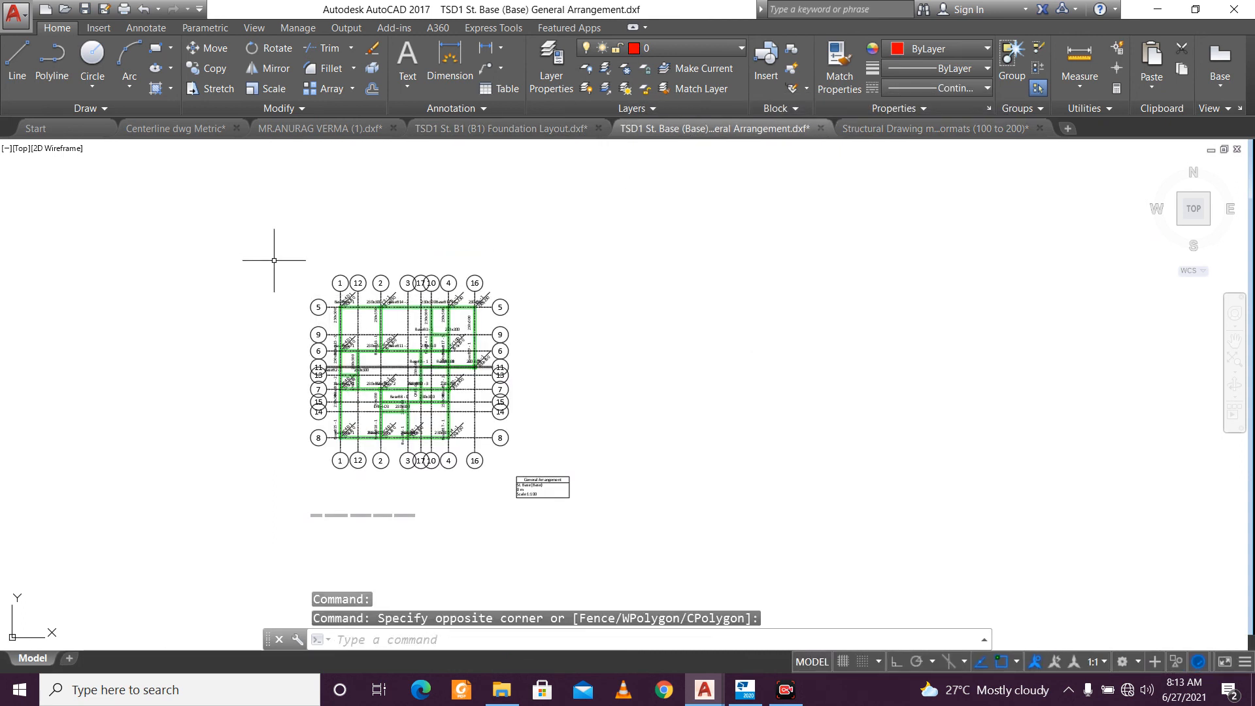
{"action": "scroll", "coordinate": [540, 471], "scroll_direction": "up", "scroll_amount": 2}
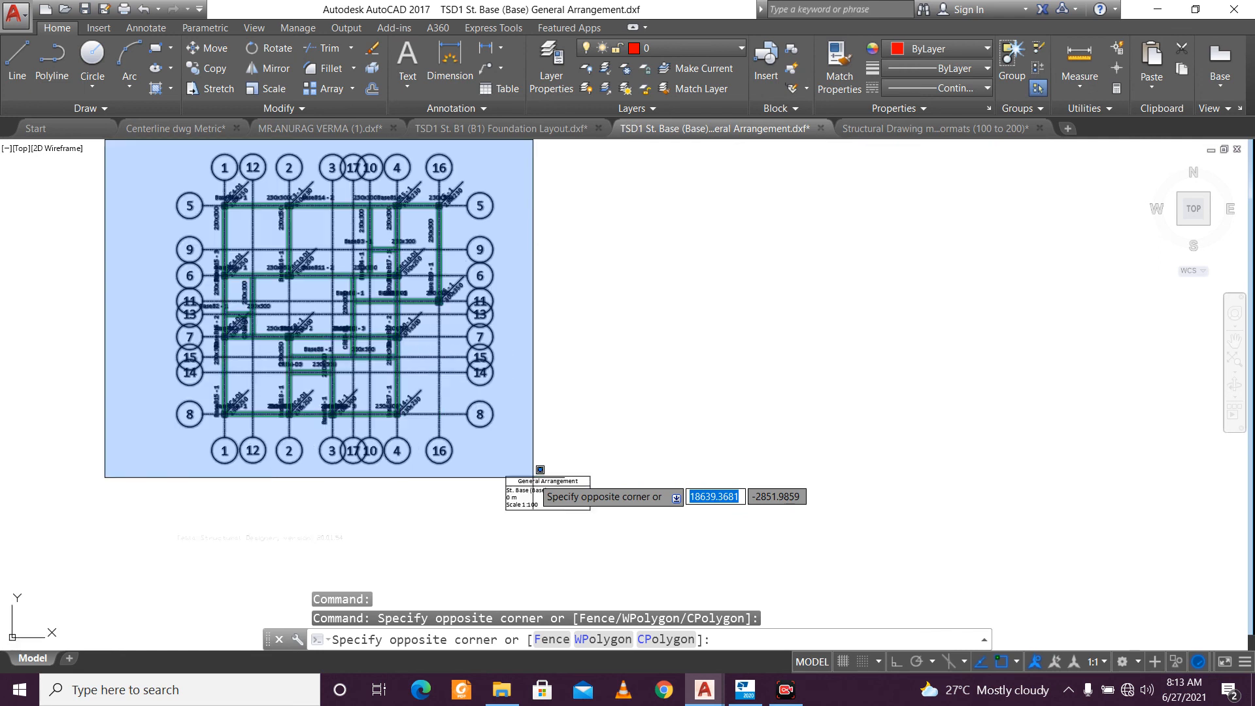
{"action": "left_click", "coordinate": [537, 469]}
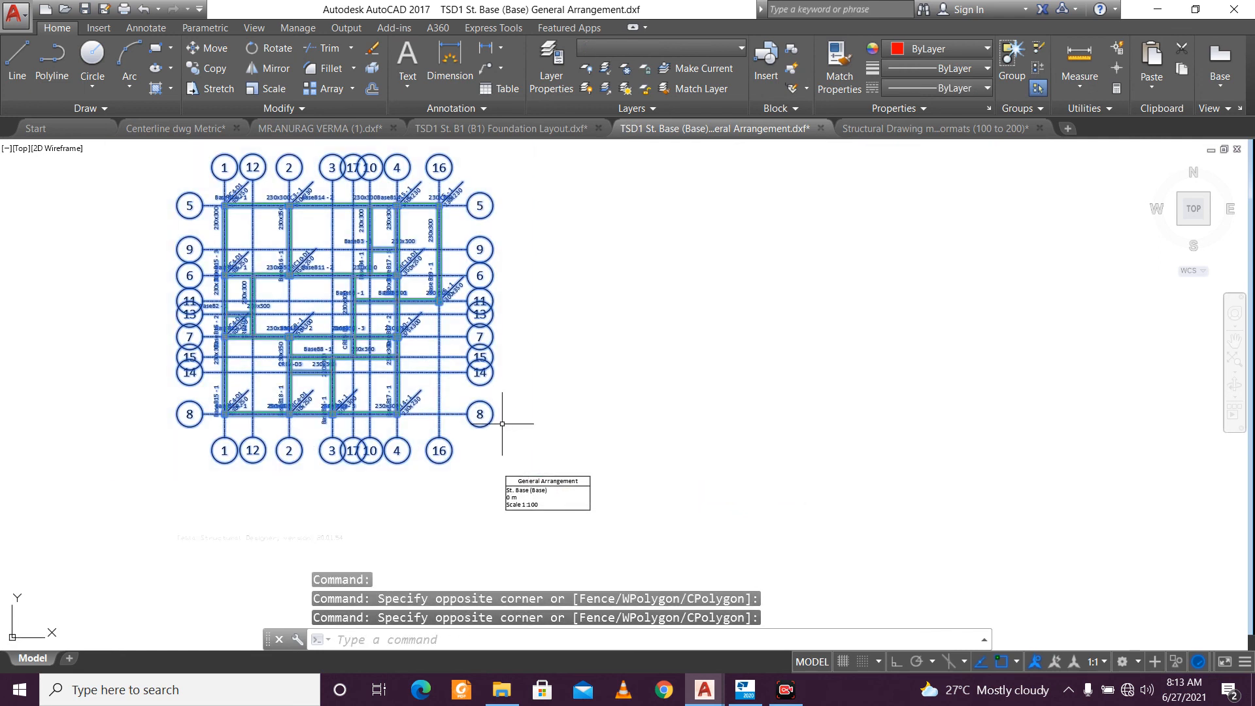
{"action": "key", "text": "ctrl+c"}
Paste the copied beam plan into the Structural Drawing A2 sheet, beside the foundation layout and above the PLINTH BEAM LAYOUT title.
{"action": "left_click", "coordinate": [846, 128]}
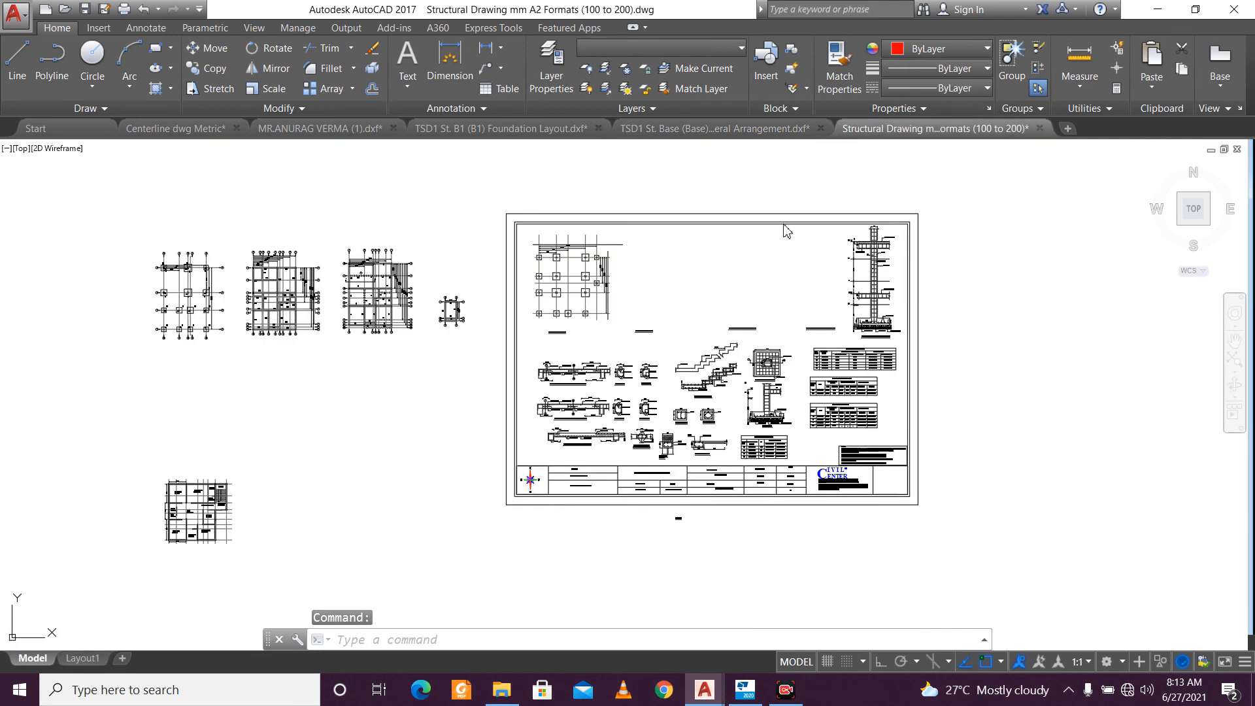
{"action": "key", "text": "ctrl+v"}
{"action": "scroll", "coordinate": [649, 313], "scroll_direction": "up", "scroll_amount": 4}
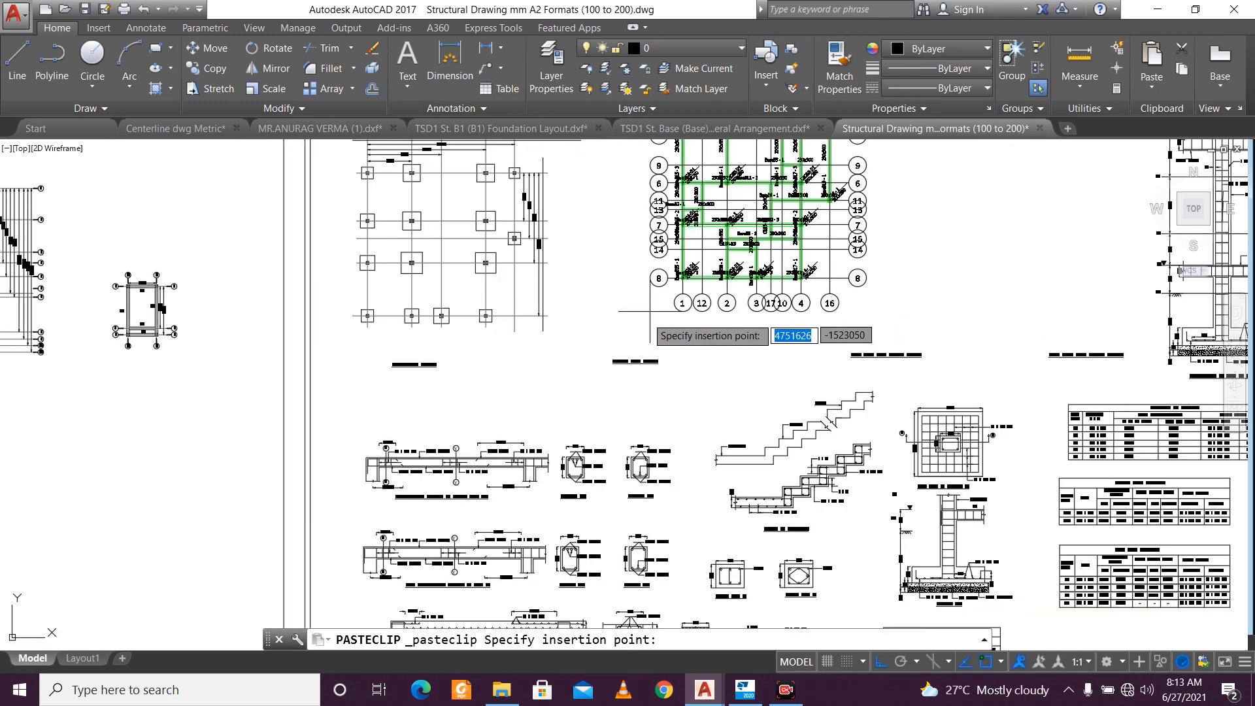
{"action": "left_click", "coordinate": [628, 328]}
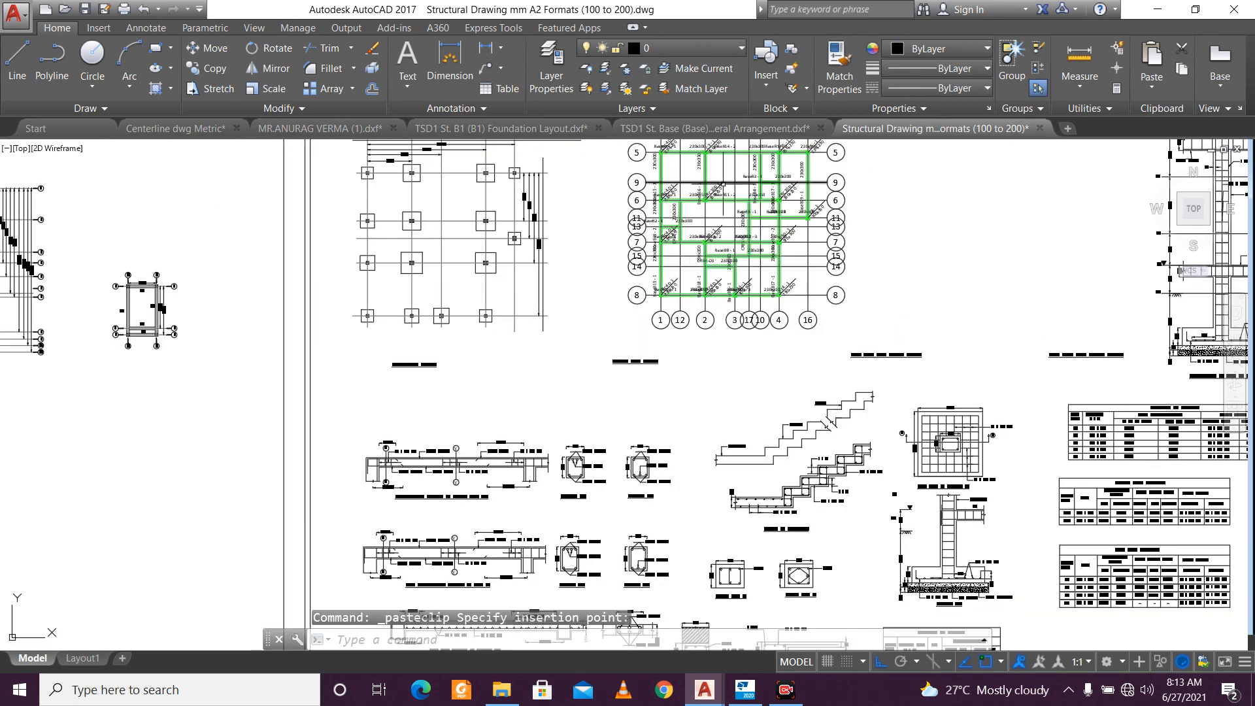
Erase all grid bubbles, beam labels, size texts and column marks from the pasted beam plan by selecting similar objects.
{"action": "scroll", "coordinate": [609, 215], "scroll_direction": "up", "scroll_amount": 3}
{"action": "left_click", "coordinate": [547, 187]}
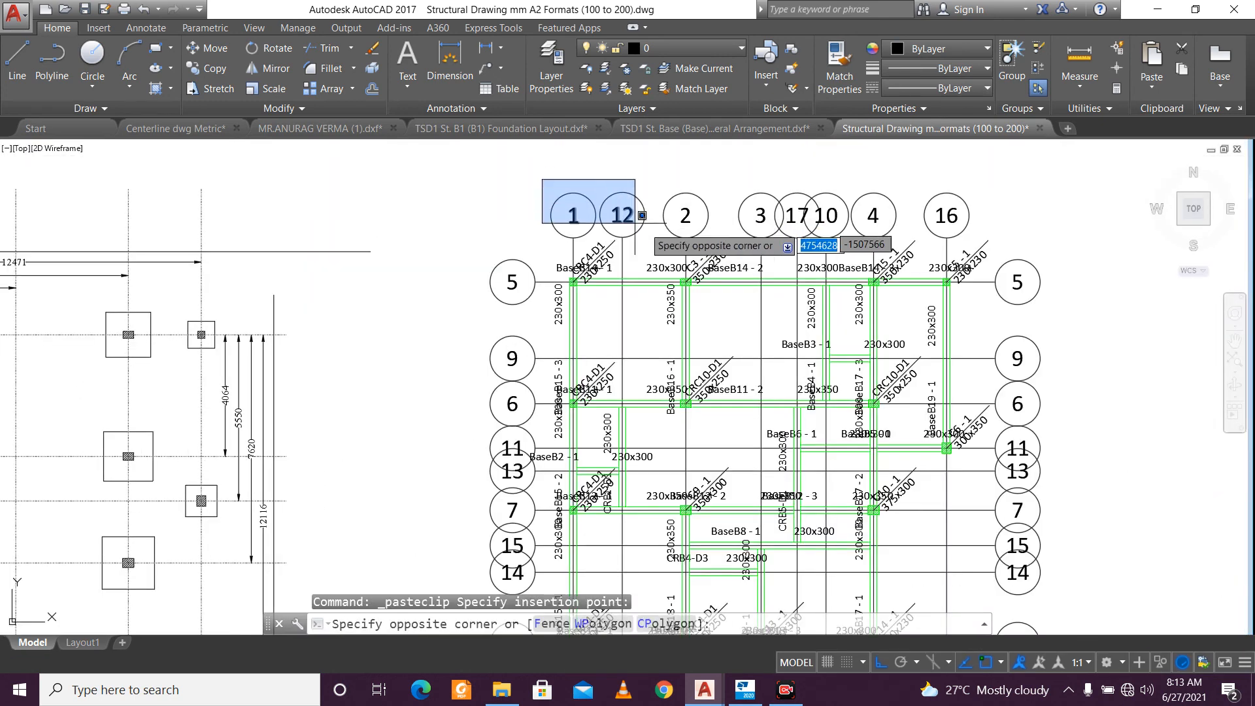
{"action": "left_click", "coordinate": [650, 243]}
{"action": "scroll", "coordinate": [626, 253], "scroll_direction": "up", "scroll_amount": 3}
{"action": "left_click", "coordinate": [586, 304]}
{"action": "left_click", "coordinate": [513, 242]}
{"action": "left_click", "coordinate": [460, 388]}
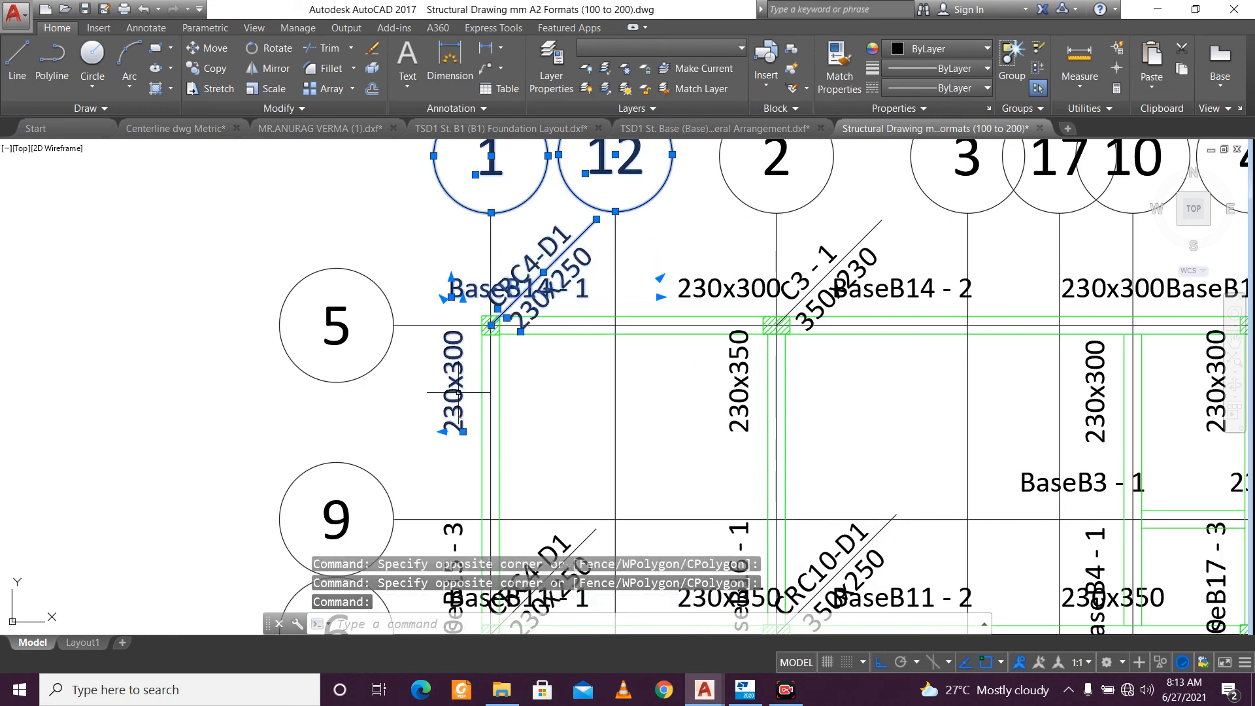
{"action": "right_click", "coordinate": [462, 386]}
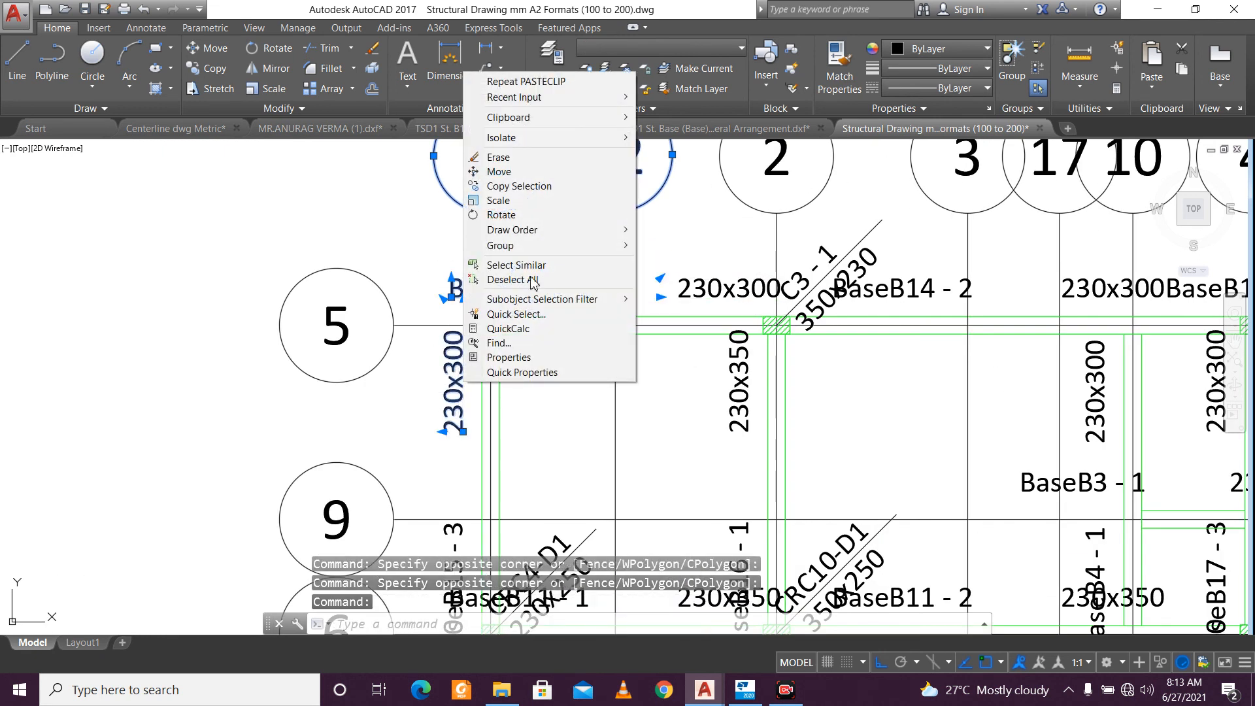
{"action": "left_click", "coordinate": [573, 266]}
{"action": "scroll", "coordinate": [453, 290], "scroll_direction": "down", "scroll_amount": 4}
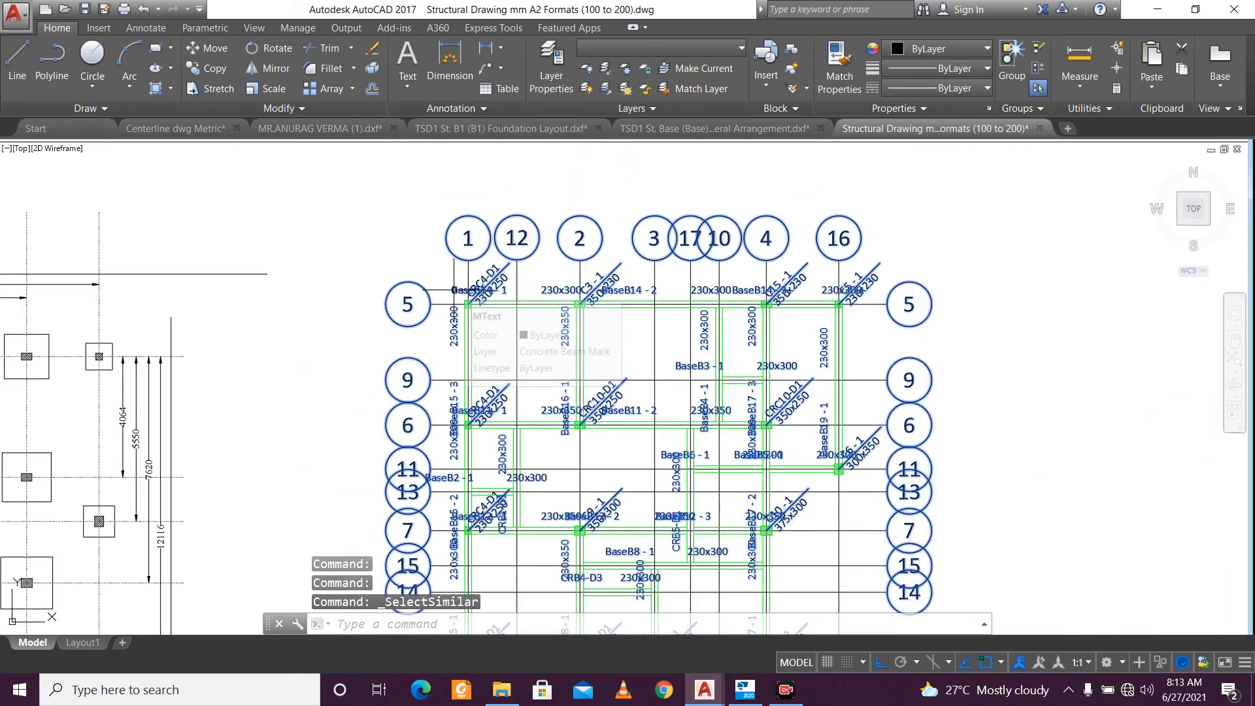
{"action": "key", "text": "Delete"}
Put the entire remaining beam plan, including beams, columns and grid lines, on layer 0.
{"action": "scroll", "coordinate": [448, 251], "scroll_direction": "down", "scroll_amount": 2}
{"action": "left_click", "coordinate": [417, 232]}
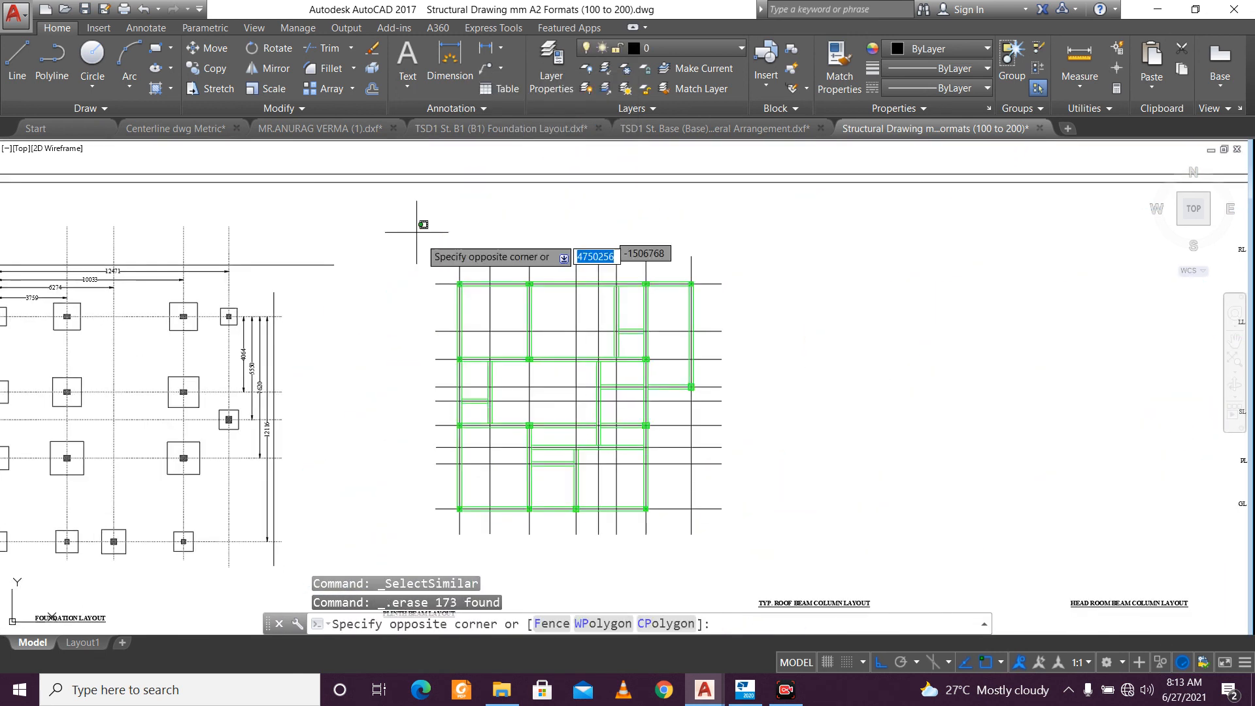
{"action": "left_click", "coordinate": [756, 551]}
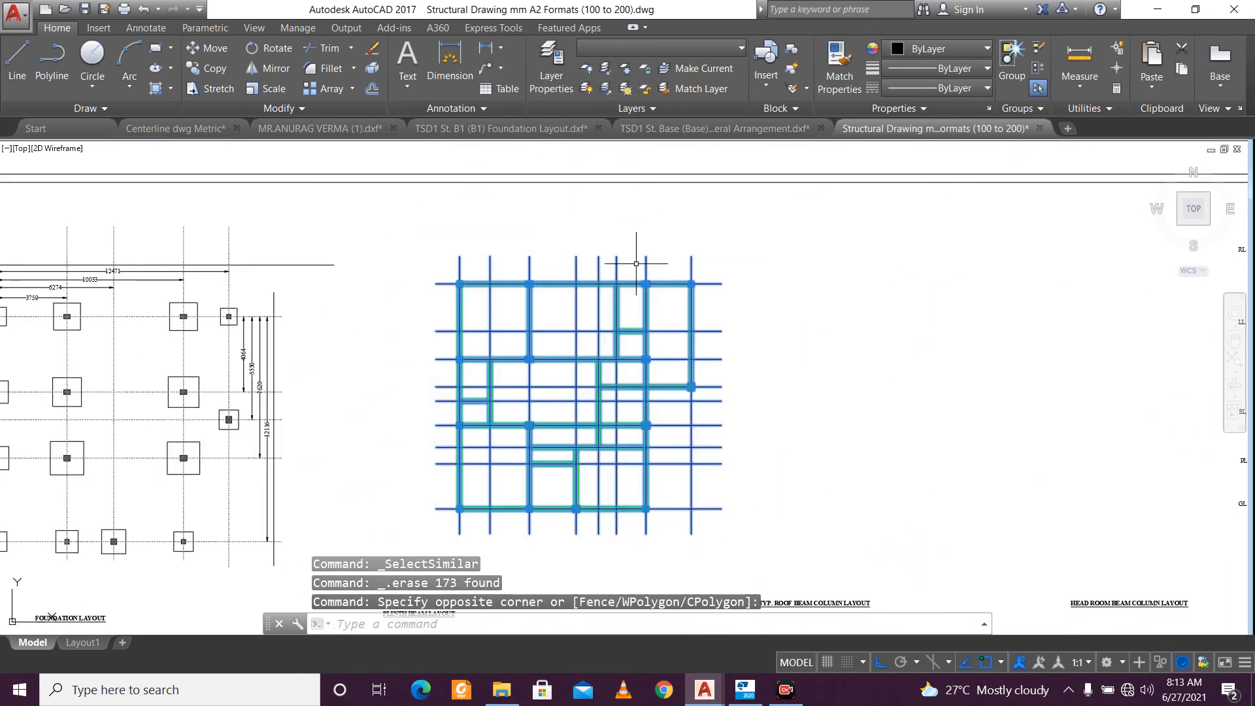
{"action": "left_click", "coordinate": [669, 54]}
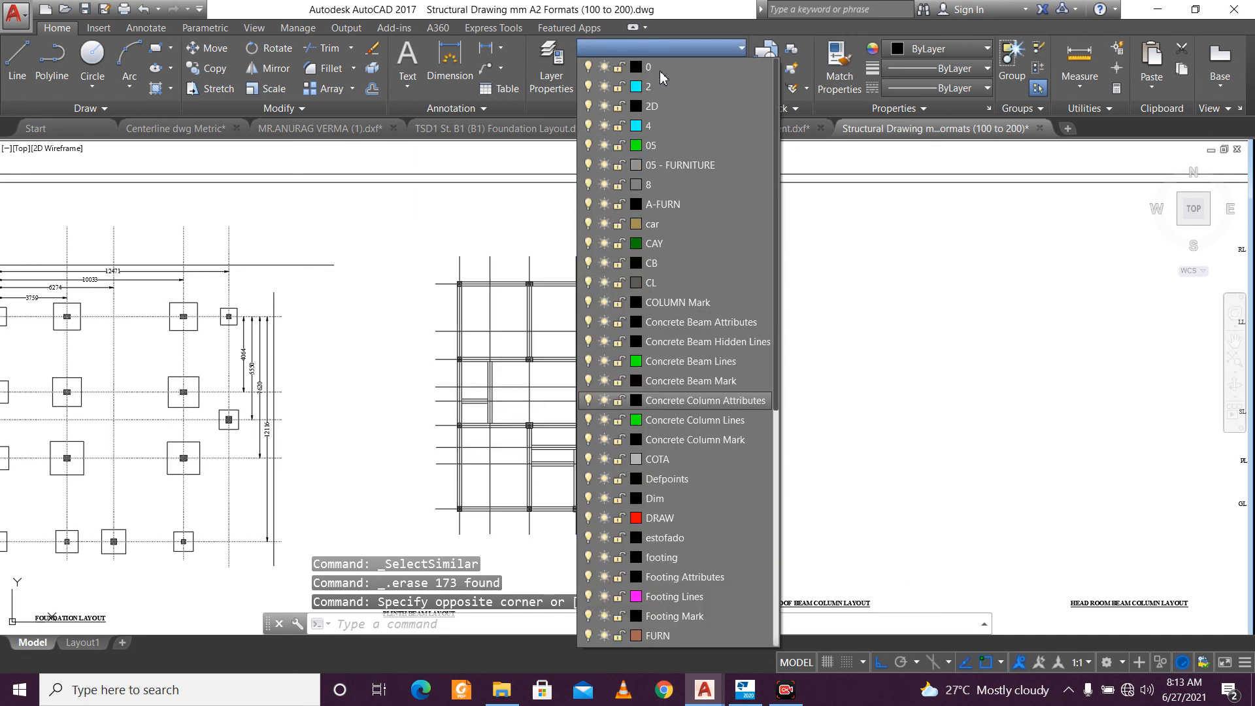
{"action": "left_click", "coordinate": [660, 71]}
{"action": "key", "text": "Escape"}
Assign all vertical and horizontal grid lines of the beam plan to the CL layer.
{"action": "left_click", "coordinate": [721, 268]}
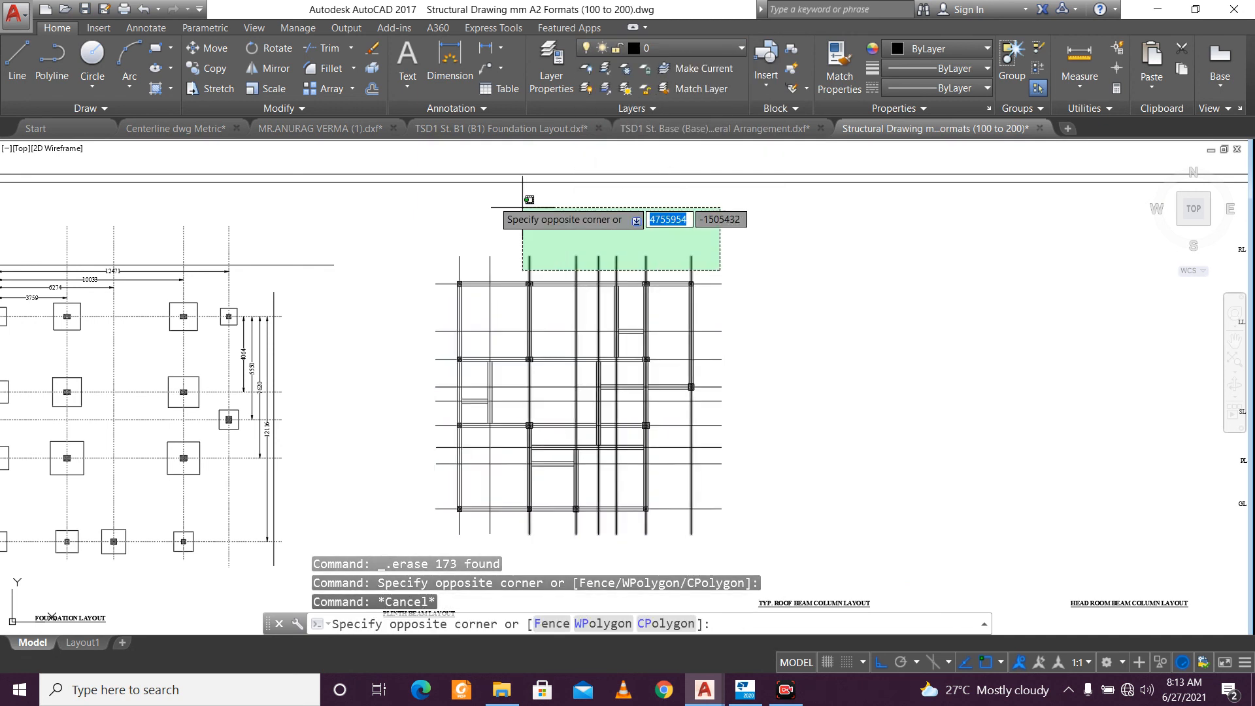
{"action": "left_click", "coordinate": [425, 219]}
{"action": "left_click", "coordinate": [761, 245]}
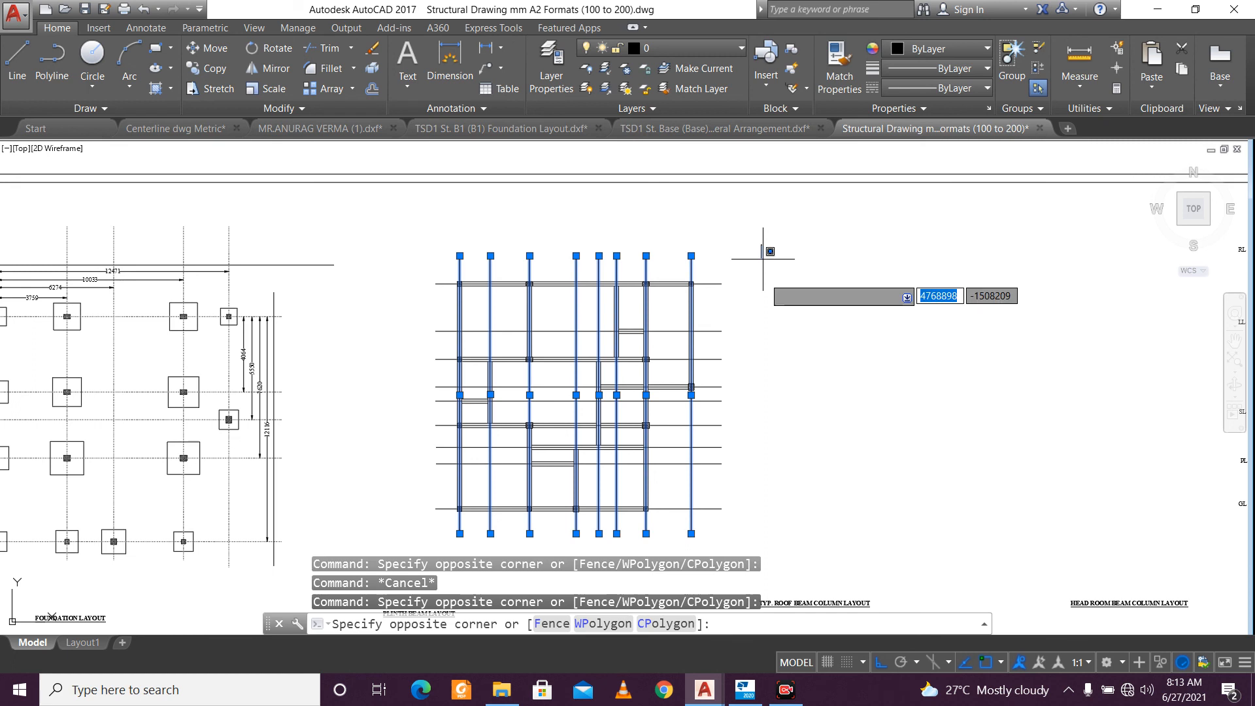
{"action": "left_click", "coordinate": [709, 540]}
{"action": "left_click", "coordinate": [700, 55]}
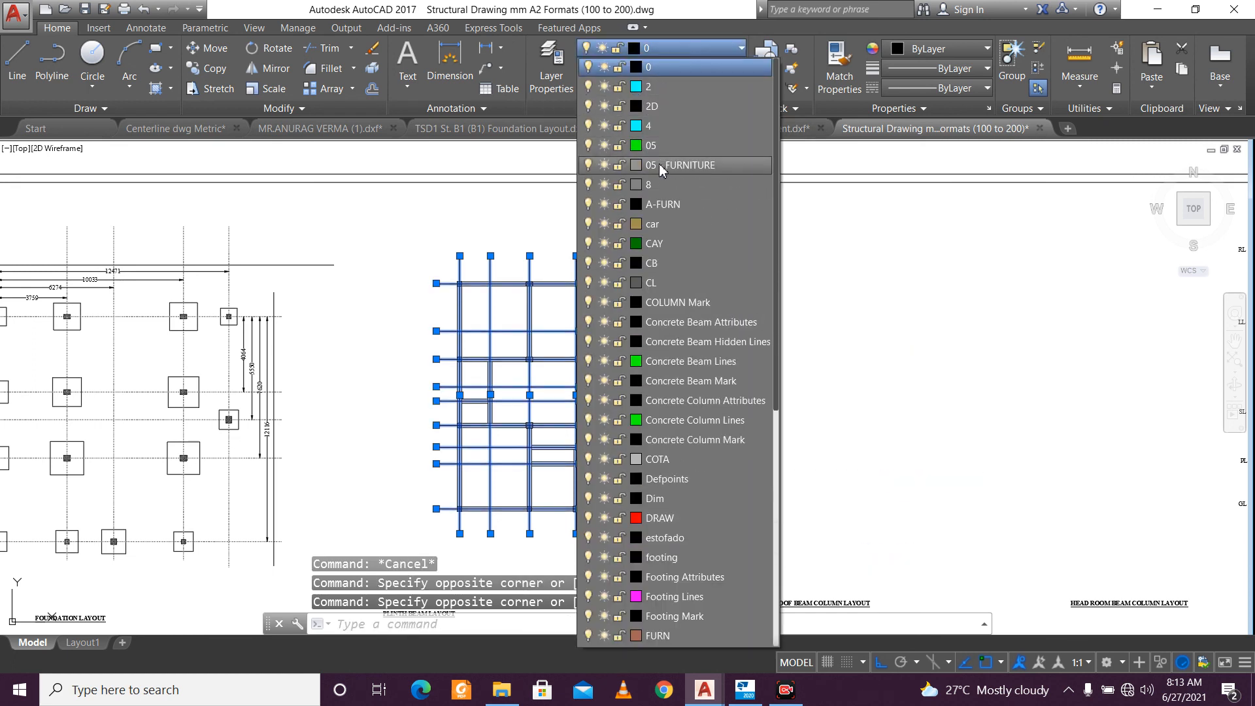
{"action": "left_click", "coordinate": [651, 282]}
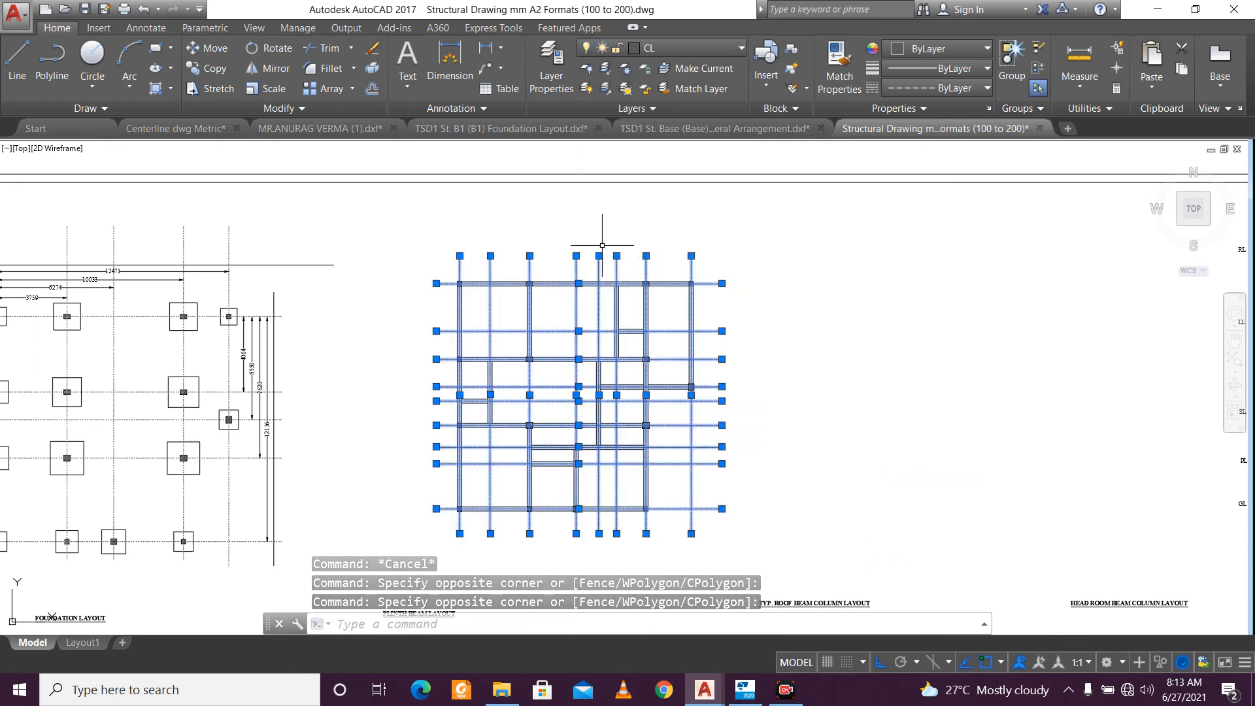
{"action": "key", "text": "Escape"}
Move the whole foundation layout with its dimensions slightly left, closer to the sheet's inner border.
{"action": "scroll", "coordinate": [563, 217], "scroll_direction": "down", "scroll_amount": 2}
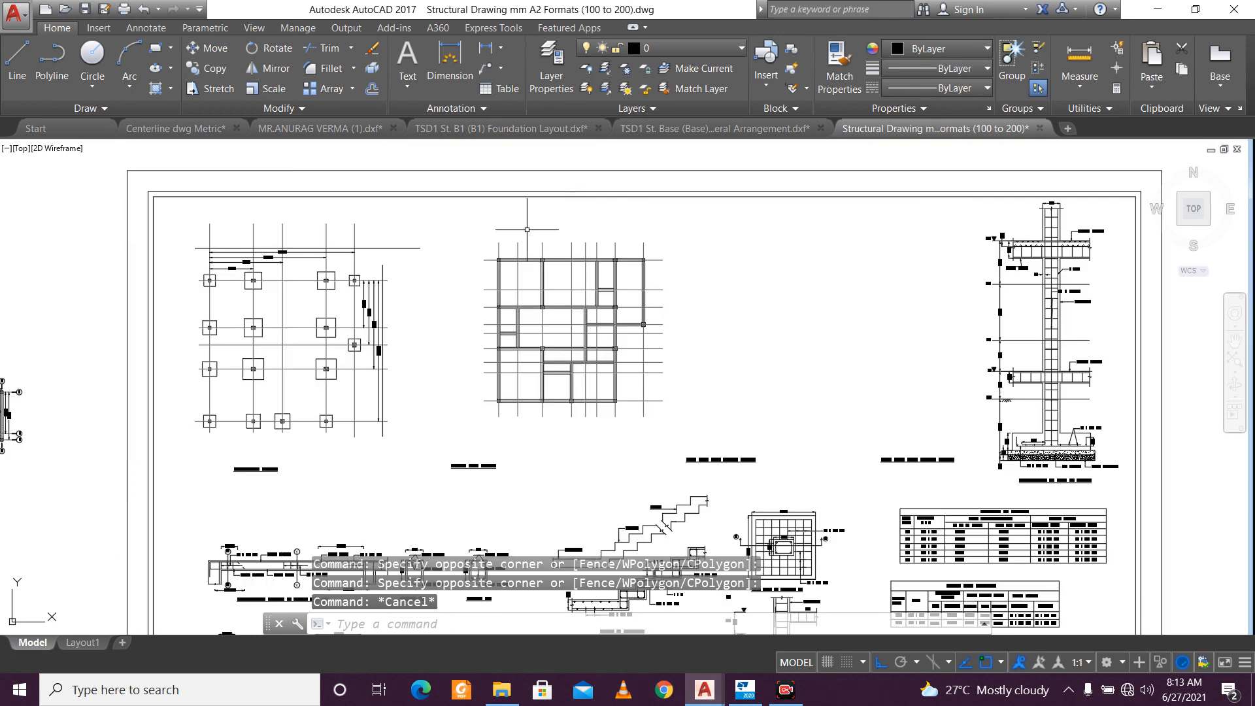
{"action": "scroll", "coordinate": [531, 260], "scroll_direction": "down", "scroll_amount": 1}
{"action": "scroll", "coordinate": [531, 260], "scroll_direction": "up", "scroll_amount": 1}
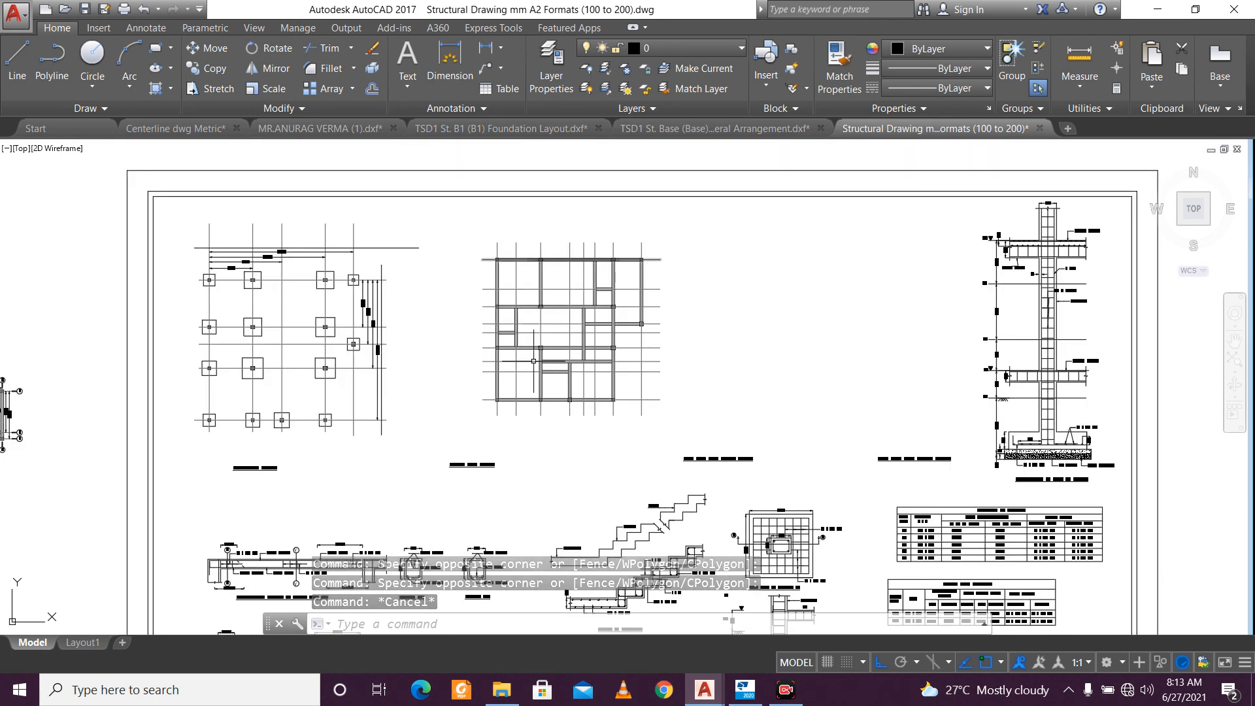
{"action": "scroll", "coordinate": [509, 426], "scroll_direction": "down", "scroll_amount": 1}
{"action": "scroll", "coordinate": [458, 444], "scroll_direction": "up", "scroll_amount": 1}
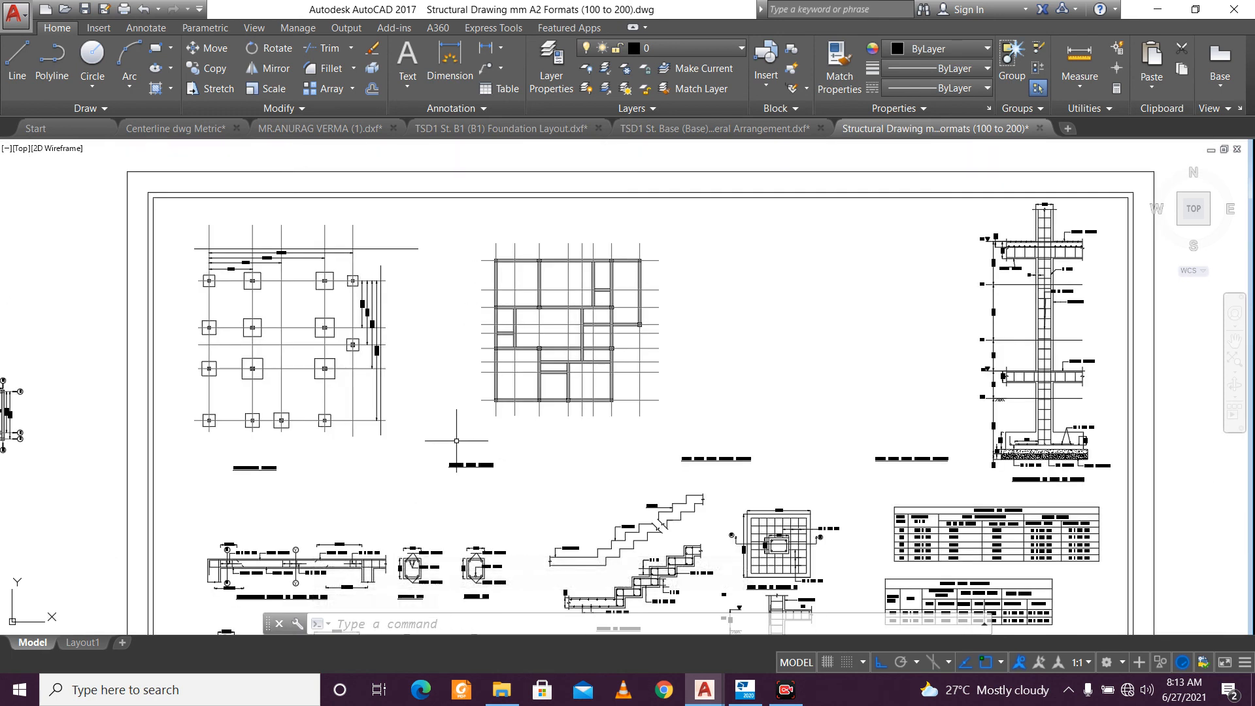
{"action": "left_click", "coordinate": [175, 213]}
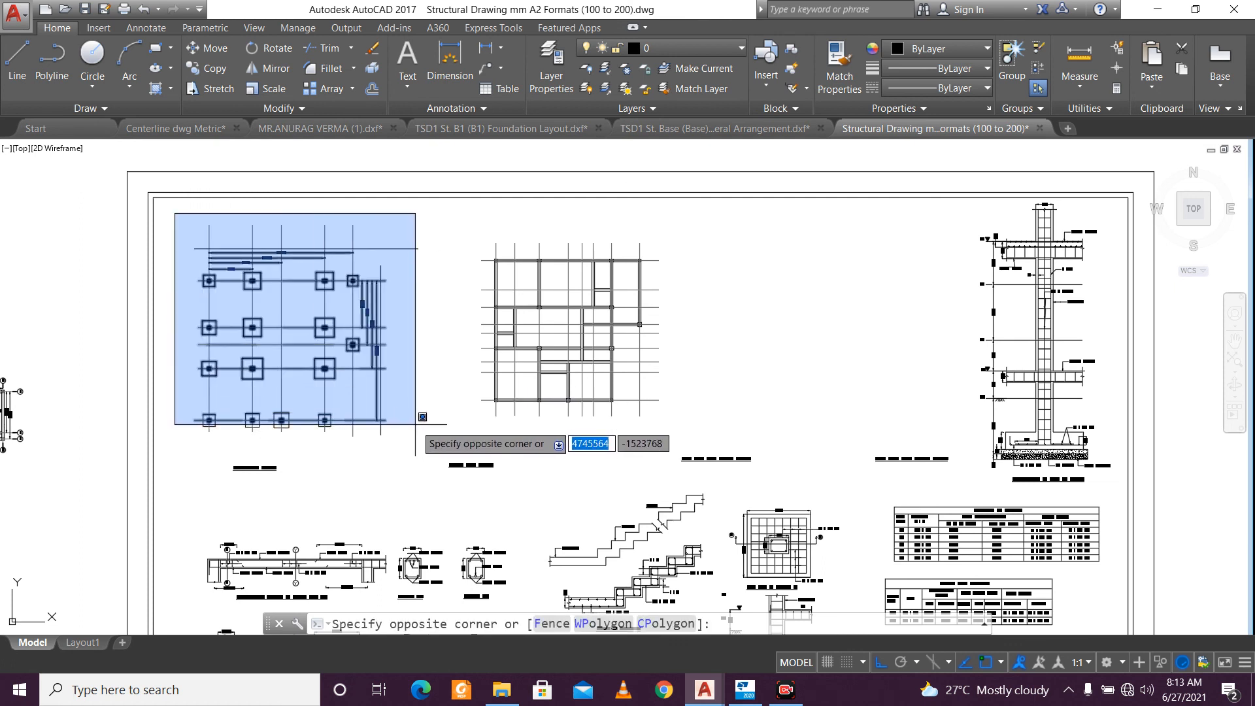
{"action": "left_click", "coordinate": [416, 451]}
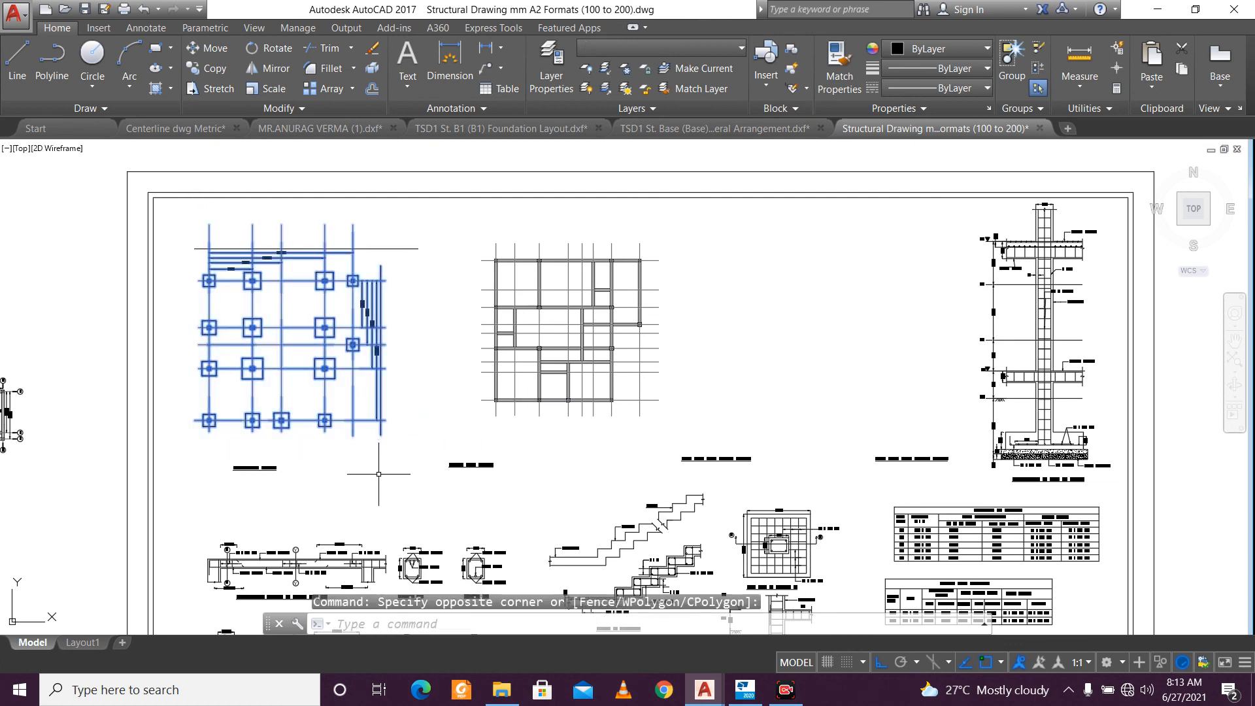
{"action": "key", "text": "Return"}
{"action": "left_click", "coordinate": [372, 468]}
{"action": "left_click", "coordinate": [355, 463]}
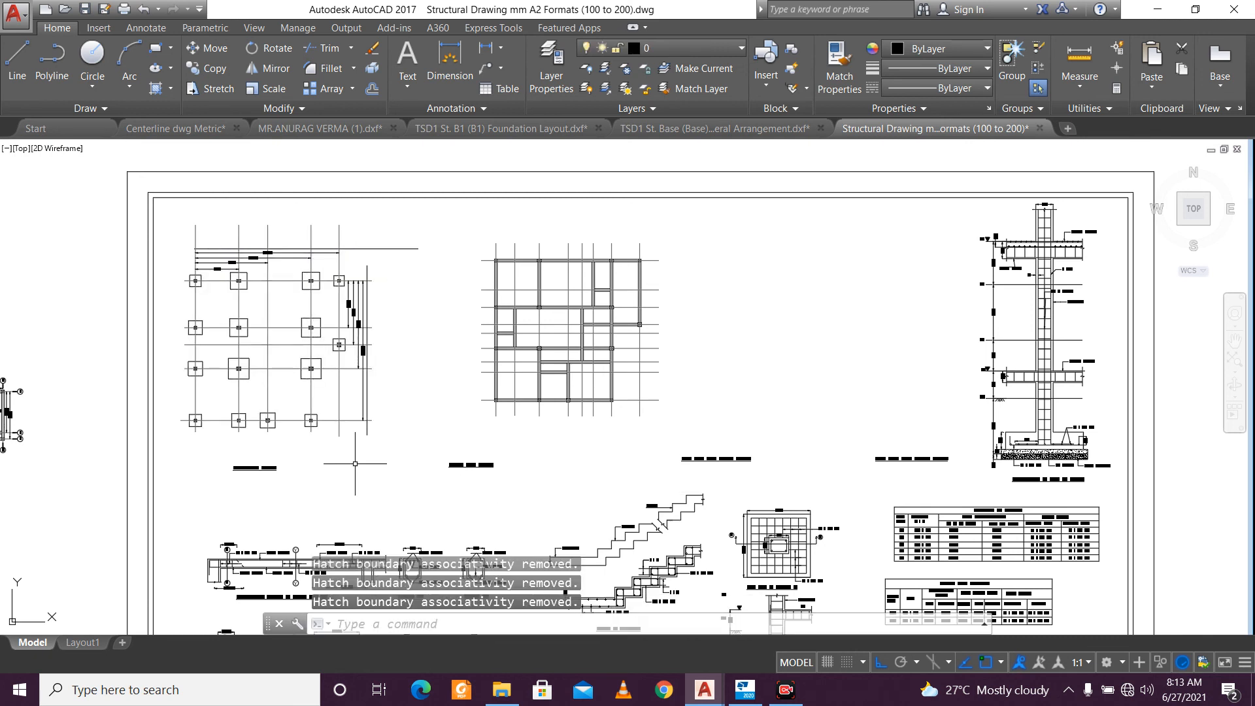
Shorten the horizontal boundary line above the foundation layout by pulling its right end inward.
{"action": "scroll", "coordinate": [376, 307], "scroll_direction": "up", "scroll_amount": 4}
{"action": "scroll", "coordinate": [370, 294], "scroll_direction": "down", "scroll_amount": 4}
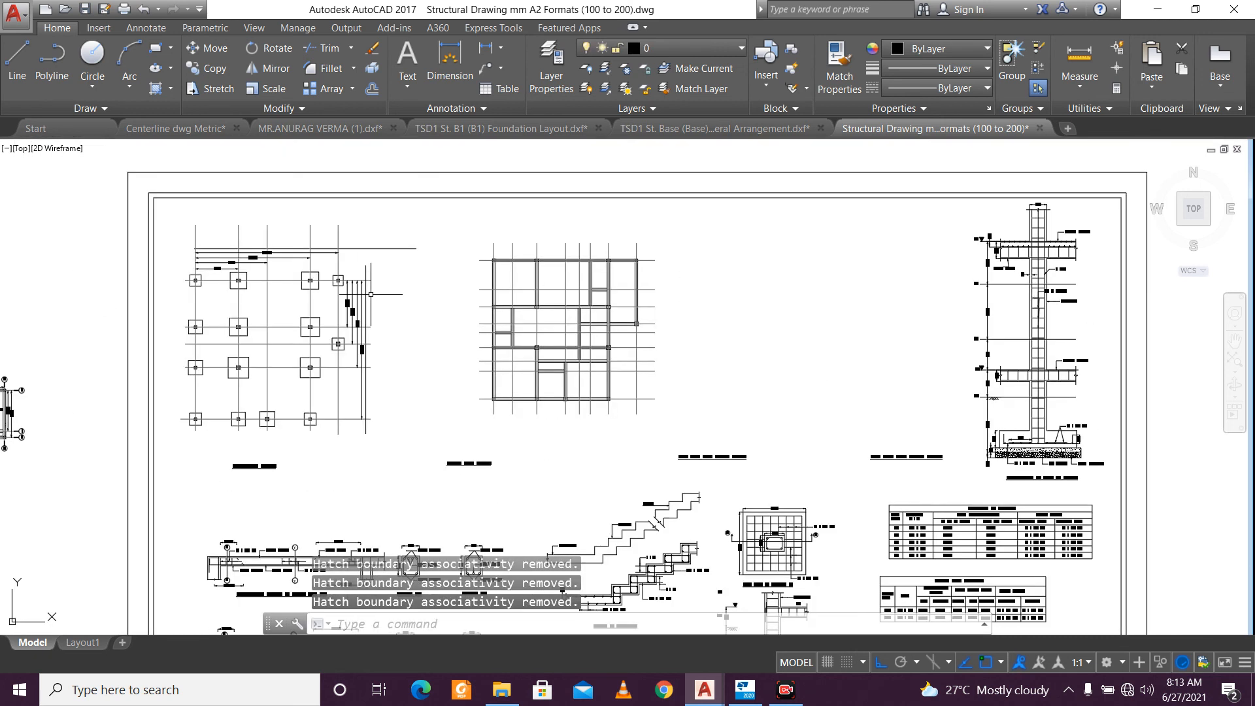
{"action": "left_click", "coordinate": [403, 252]}
{"action": "left_click", "coordinate": [399, 242]}
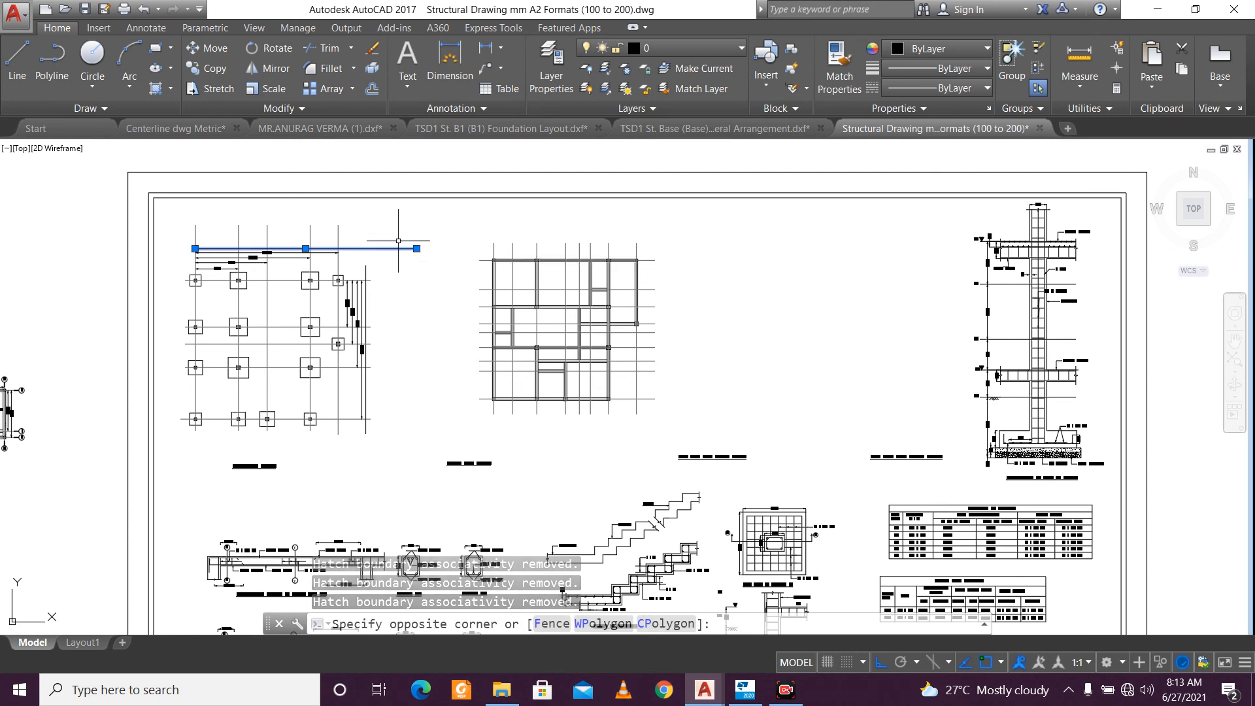
{"action": "left_click", "coordinate": [416, 249]}
{"action": "left_click", "coordinate": [387, 248]}
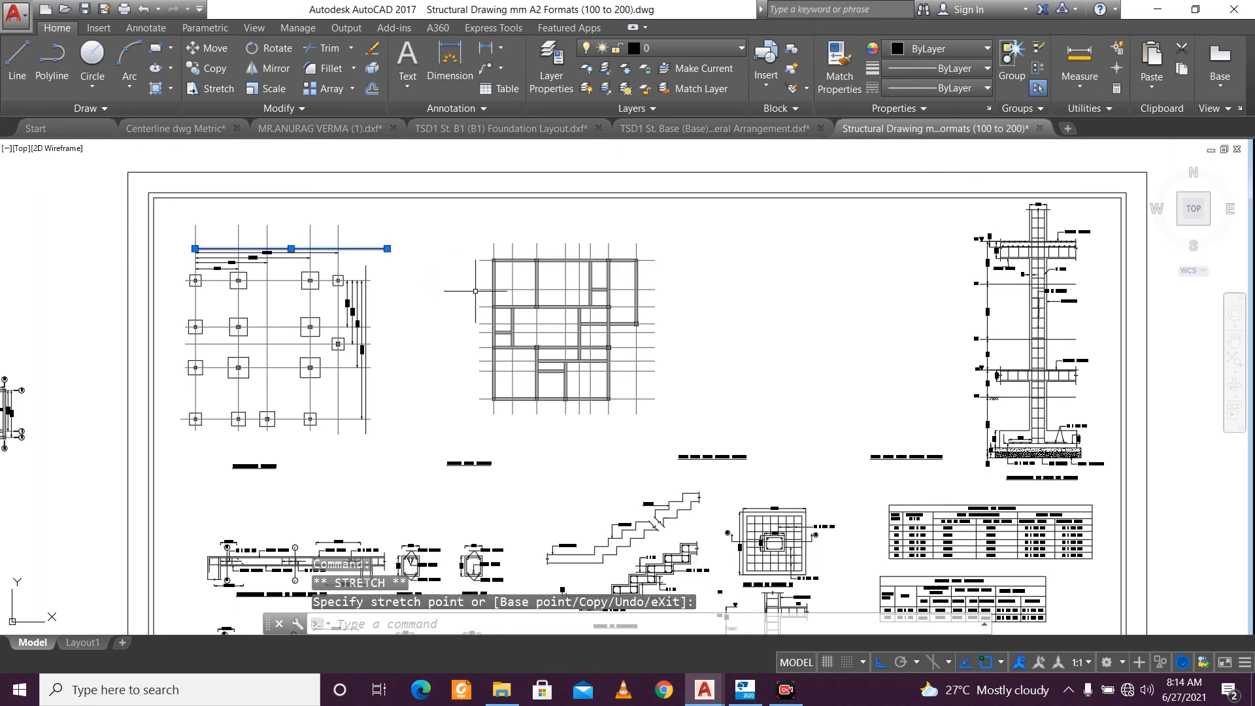
{"action": "key", "text": "Escape"}
Move the beam plan horizontally left, closer to the foundation layout.
{"action": "left_click", "coordinate": [451, 230]}
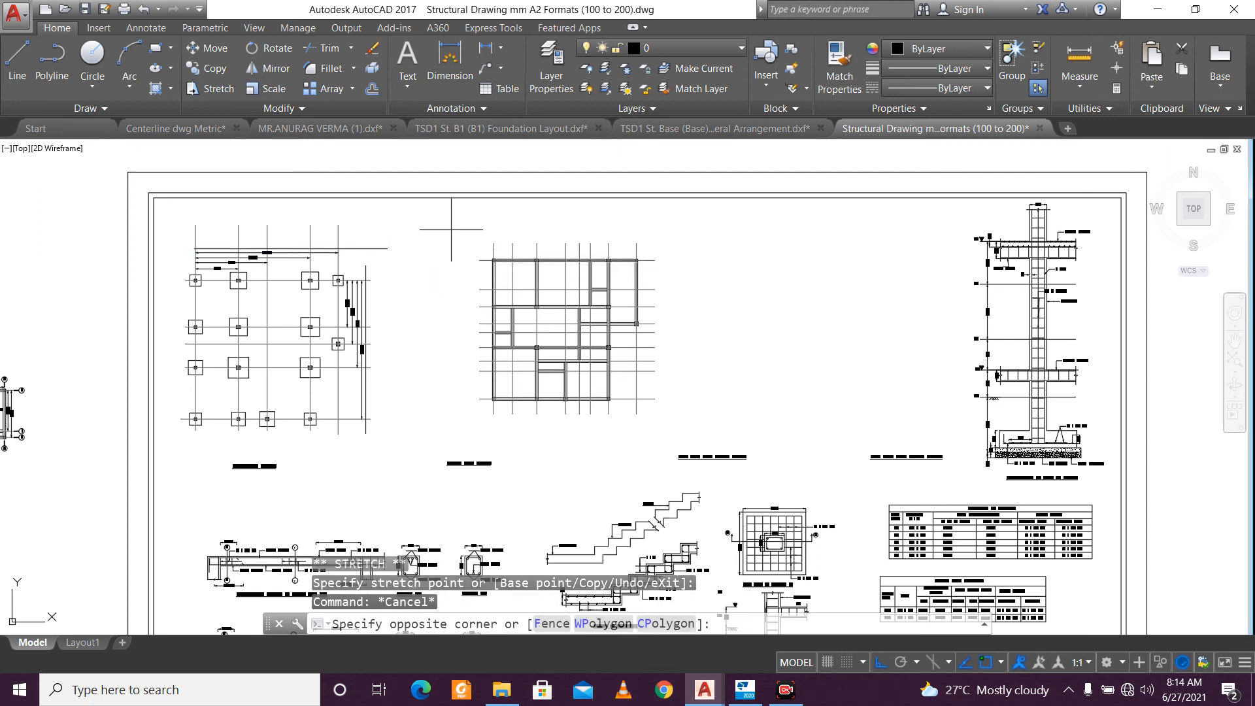
{"action": "left_click", "coordinate": [667, 452]}
{"action": "type", "text": "m"}
{"action": "key", "text": "Return"}
{"action": "left_click", "coordinate": [762, 376]}
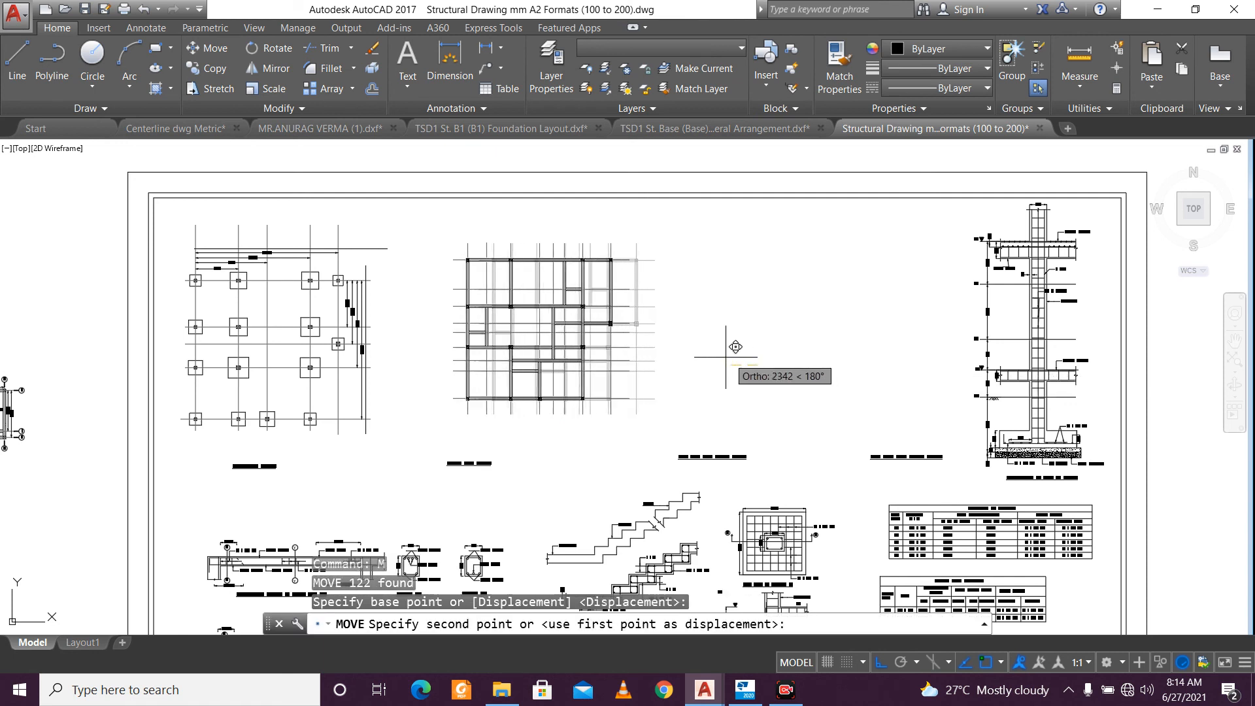
{"action": "left_click", "coordinate": [719, 344]}
Move the PLINTH BEAM LAYOUT title horizontally right so it sits centred below the beam plan.
{"action": "left_click", "coordinate": [442, 444]}
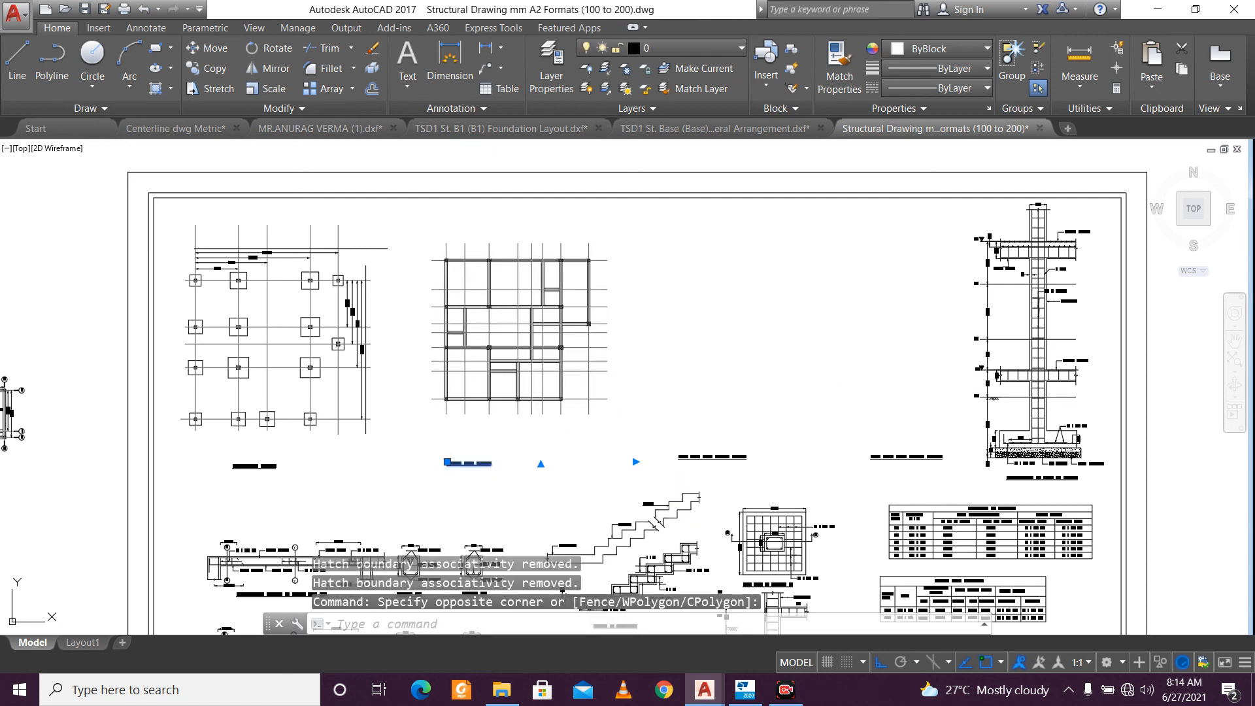
{"action": "type", "text": "m"}
{"action": "key", "text": "Return"}
{"action": "left_click", "coordinate": [481, 486]}
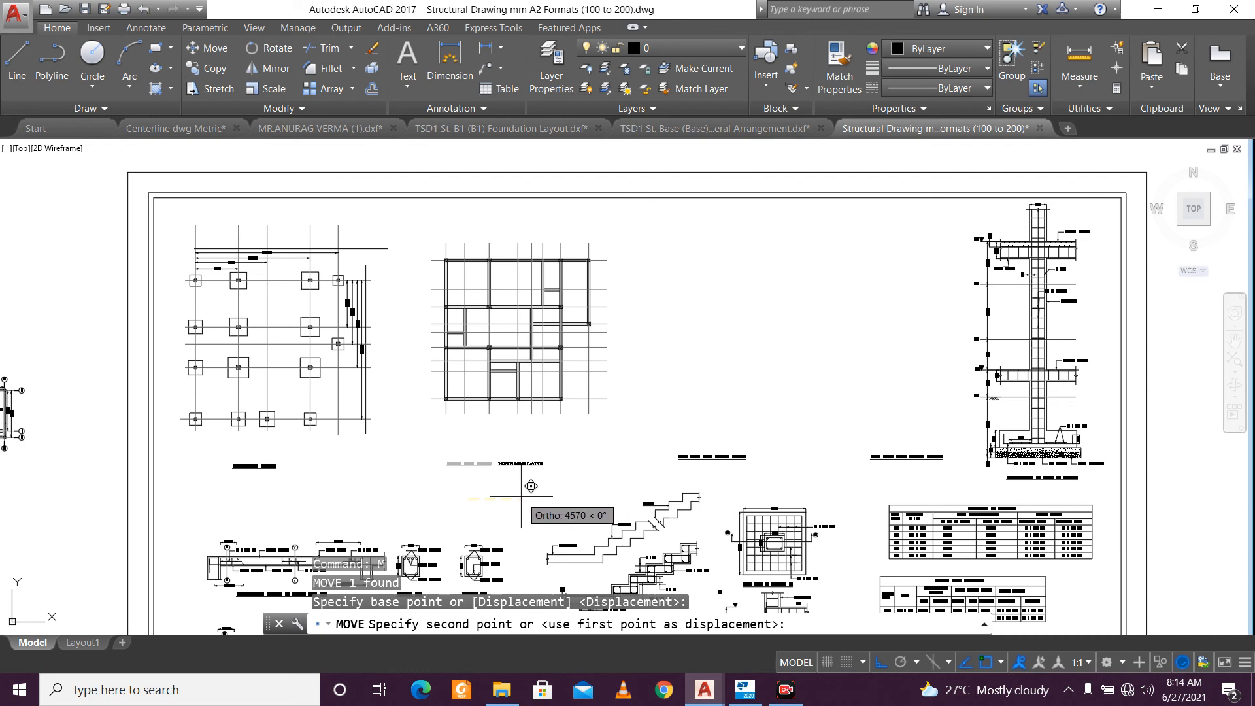
{"action": "left_click", "coordinate": [531, 485]}
Shift the TYP. ROOF BEAM COLUMN LAYOUT title horizontally right, towards the HEAD ROOM BEAM COLUMN LAYOUT title.
{"action": "left_click", "coordinate": [667, 438]}
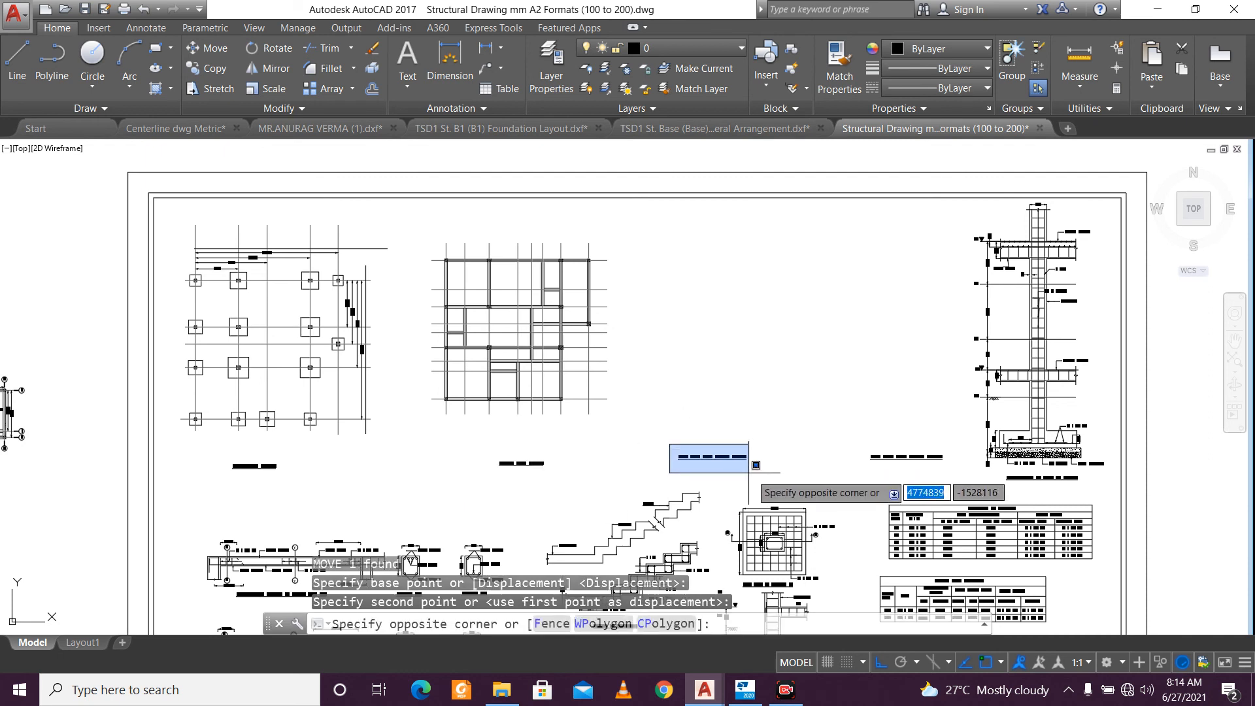
{"action": "left_click", "coordinate": [755, 475]}
{"action": "type", "text": "m"}
{"action": "key", "text": "Return"}
{"action": "left_click", "coordinate": [783, 480]}
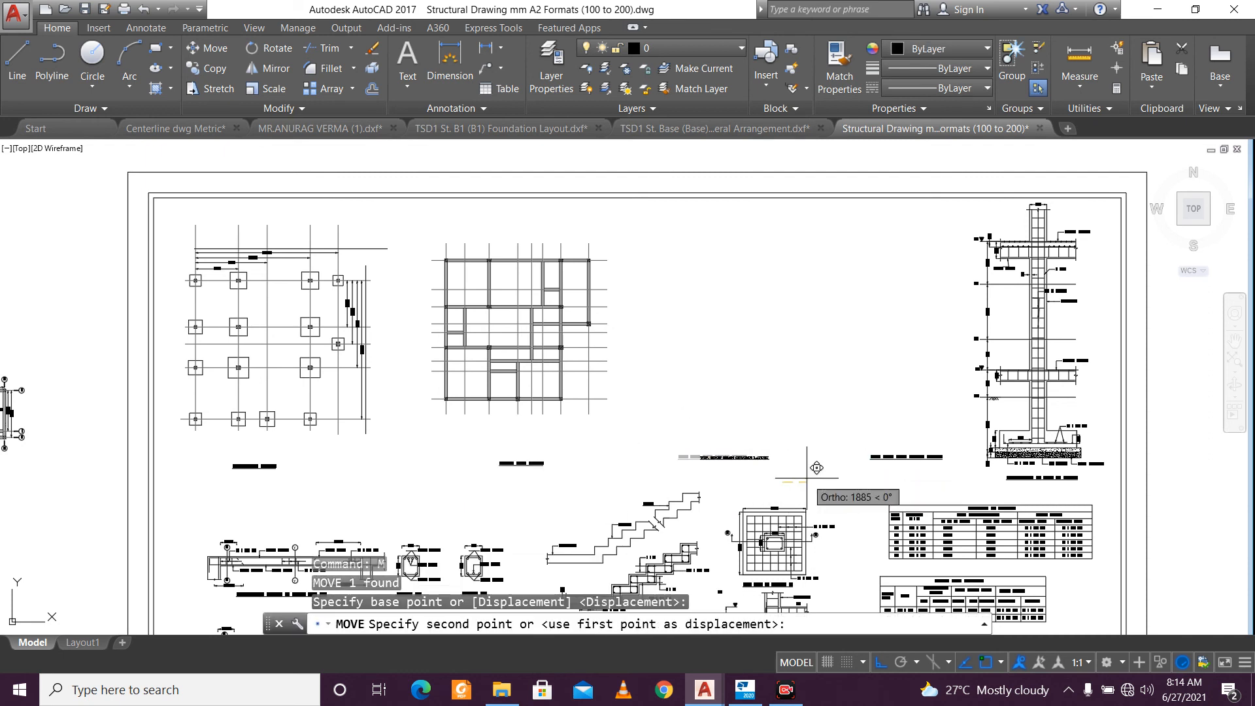
{"action": "left_click", "coordinate": [833, 469]}
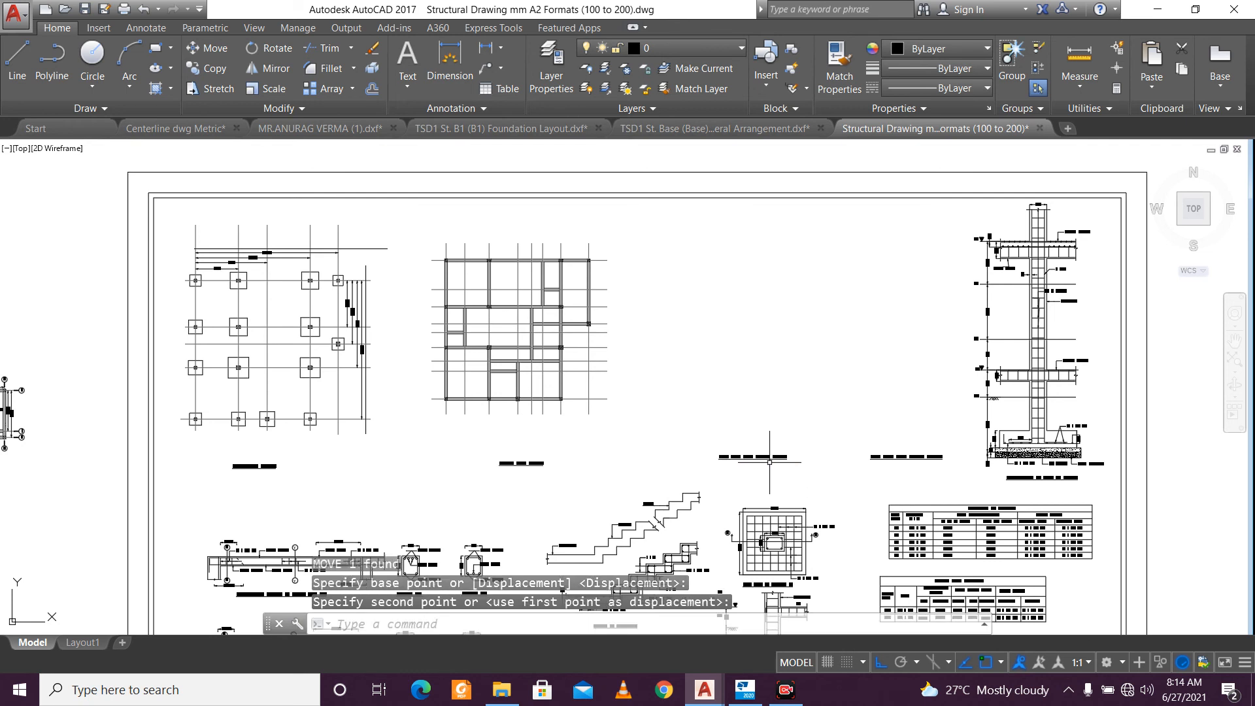
Copy the beam plan together with its title horizontally right, above the TYP. ROOF BEAM COLUMN LAYOUT title.
{"action": "left_click", "coordinate": [419, 230]}
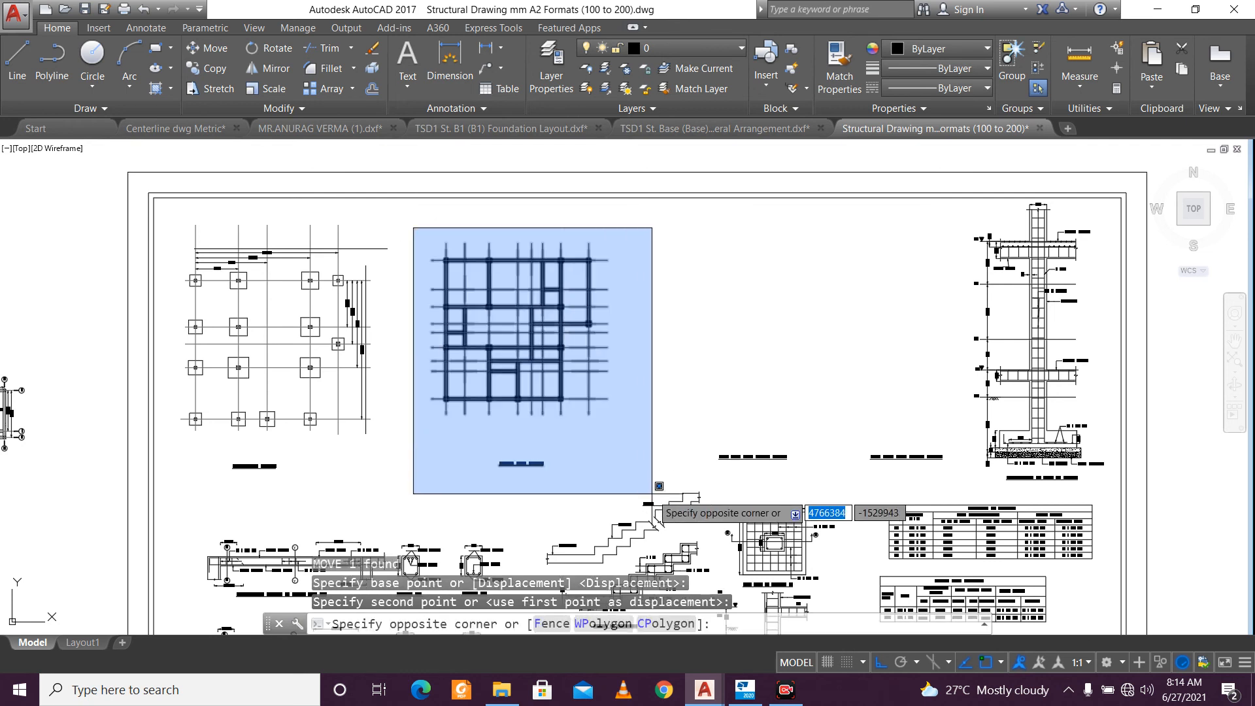
{"action": "left_click", "coordinate": [663, 496]}
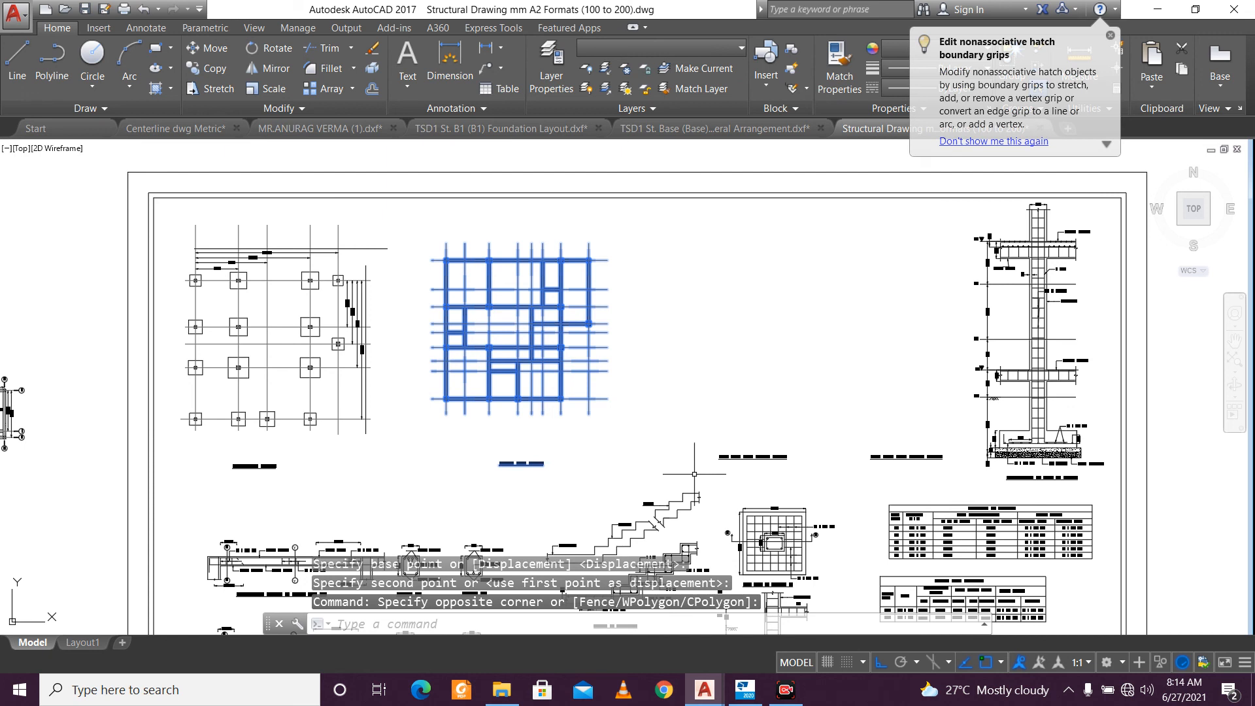
{"action": "scroll", "coordinate": [601, 458], "scroll_direction": "up", "scroll_amount": 2}
{"action": "scroll", "coordinate": [562, 497], "scroll_direction": "down", "scroll_amount": 2}
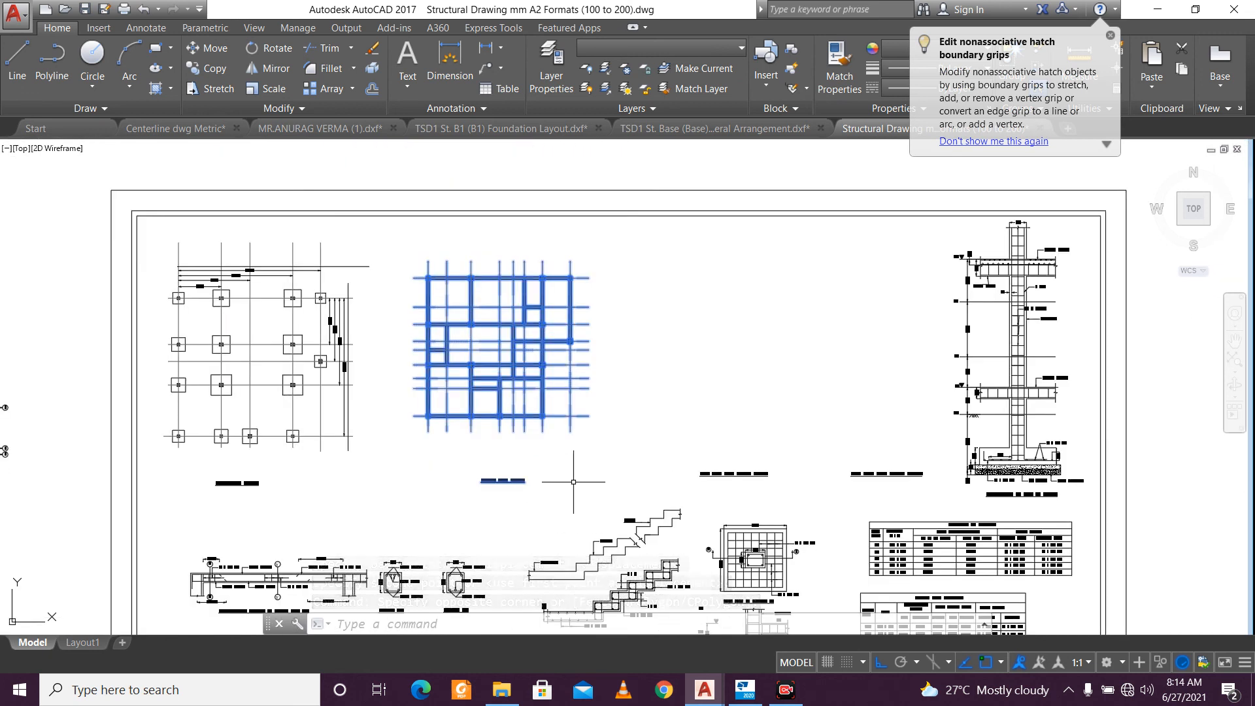
{"action": "type", "text": "co"}
{"action": "key", "text": "Return"}
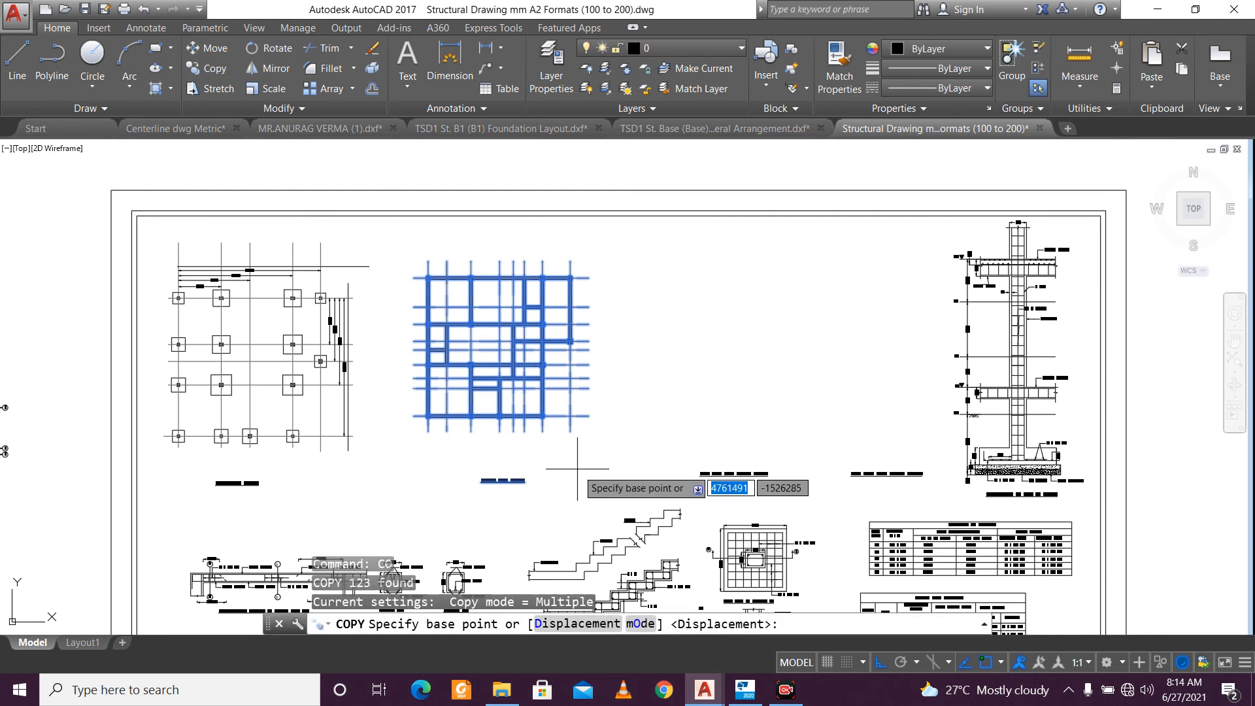
{"action": "left_click", "coordinate": [489, 173]}
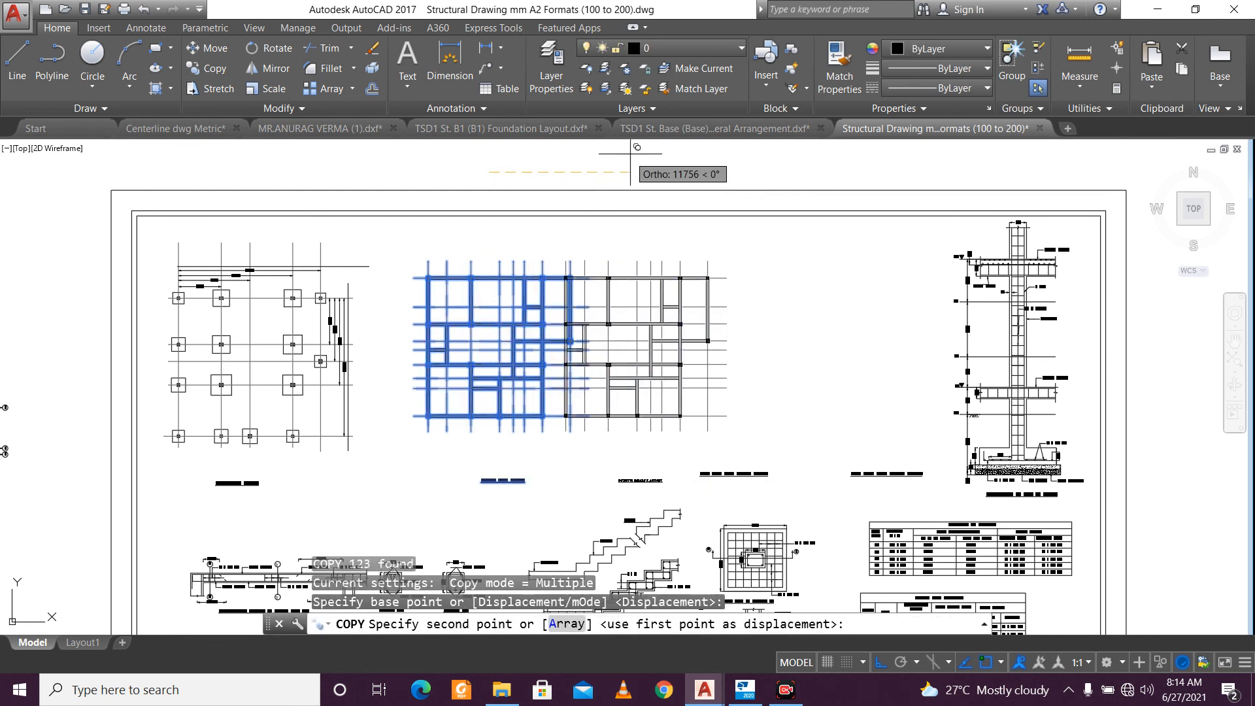
{"action": "left_click", "coordinate": [719, 140]}
{"action": "key", "text": "Escape"}
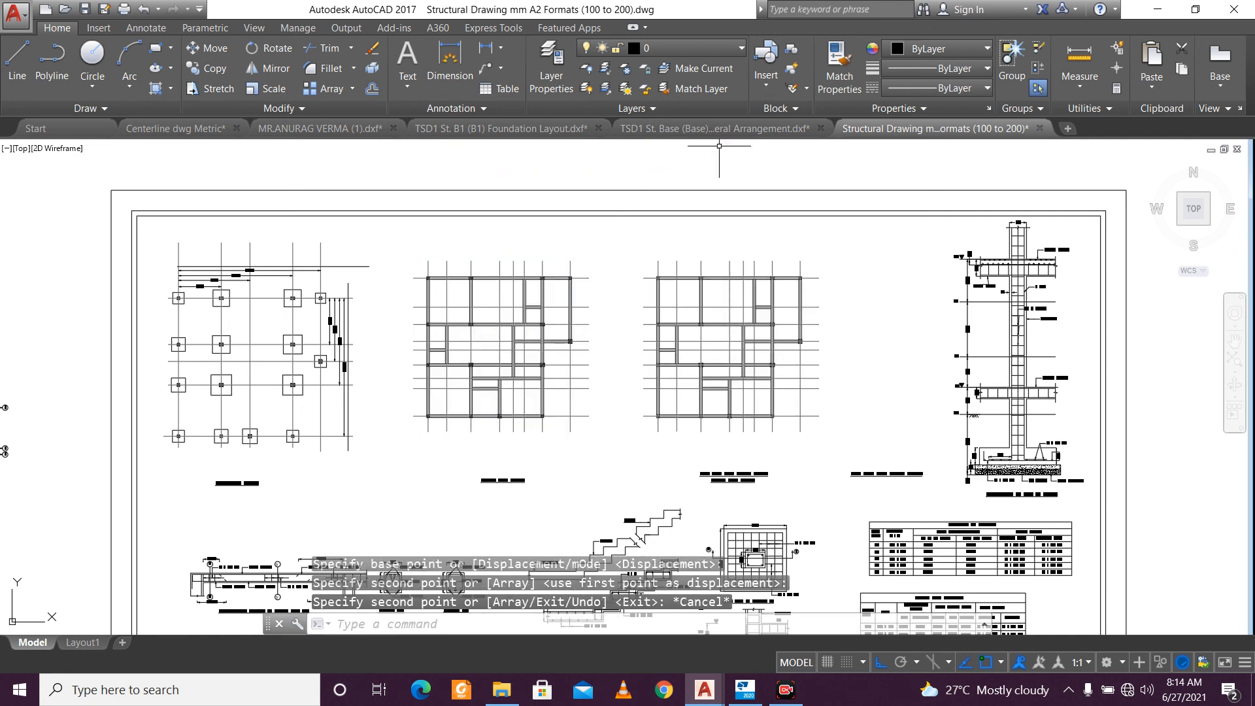
Delete the duplicate PLINTH BEAM LAYOUT title beneath the TYP. ROOF BEAM COLUMN LAYOUT title.
{"action": "scroll", "coordinate": [727, 484], "scroll_direction": "up", "scroll_amount": 3}
{"action": "left_click", "coordinate": [722, 473]}
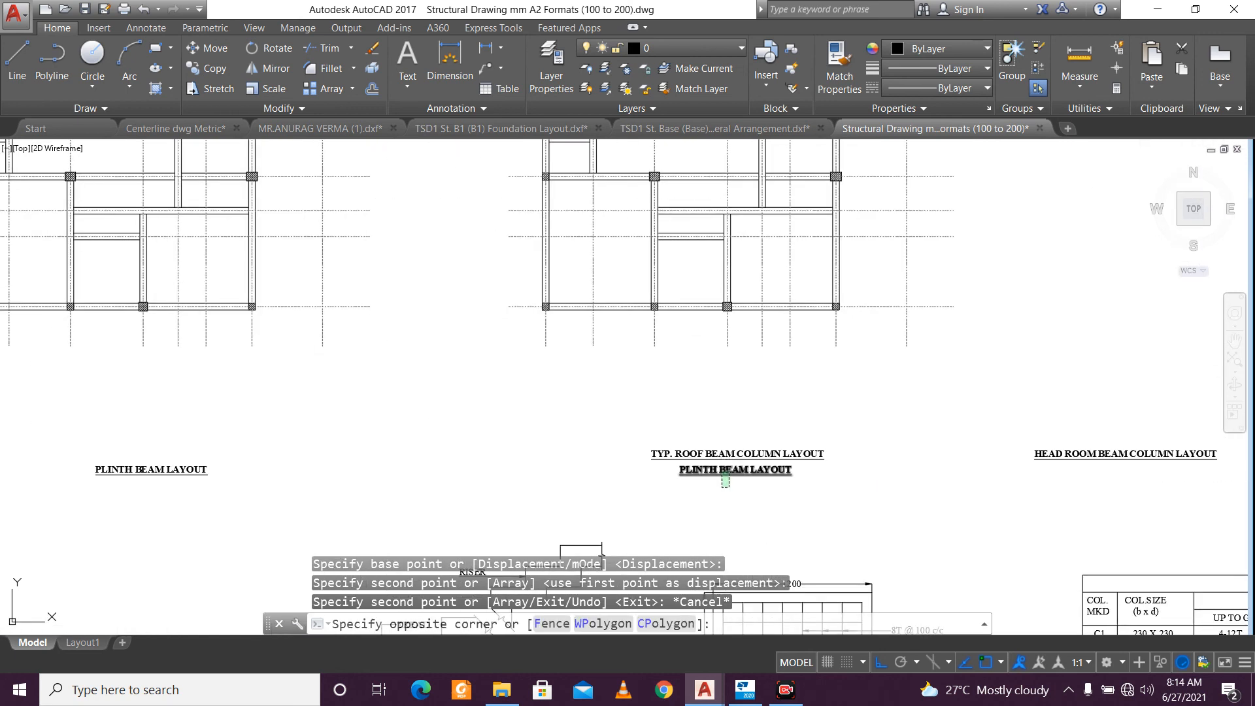
{"action": "left_click", "coordinate": [723, 468]}
{"action": "key", "text": "Delete"}
{"action": "scroll", "coordinate": [723, 468], "scroll_direction": "down", "scroll_amount": 4}
{"action": "scroll", "coordinate": [720, 464], "scroll_direction": "up", "scroll_amount": 2}
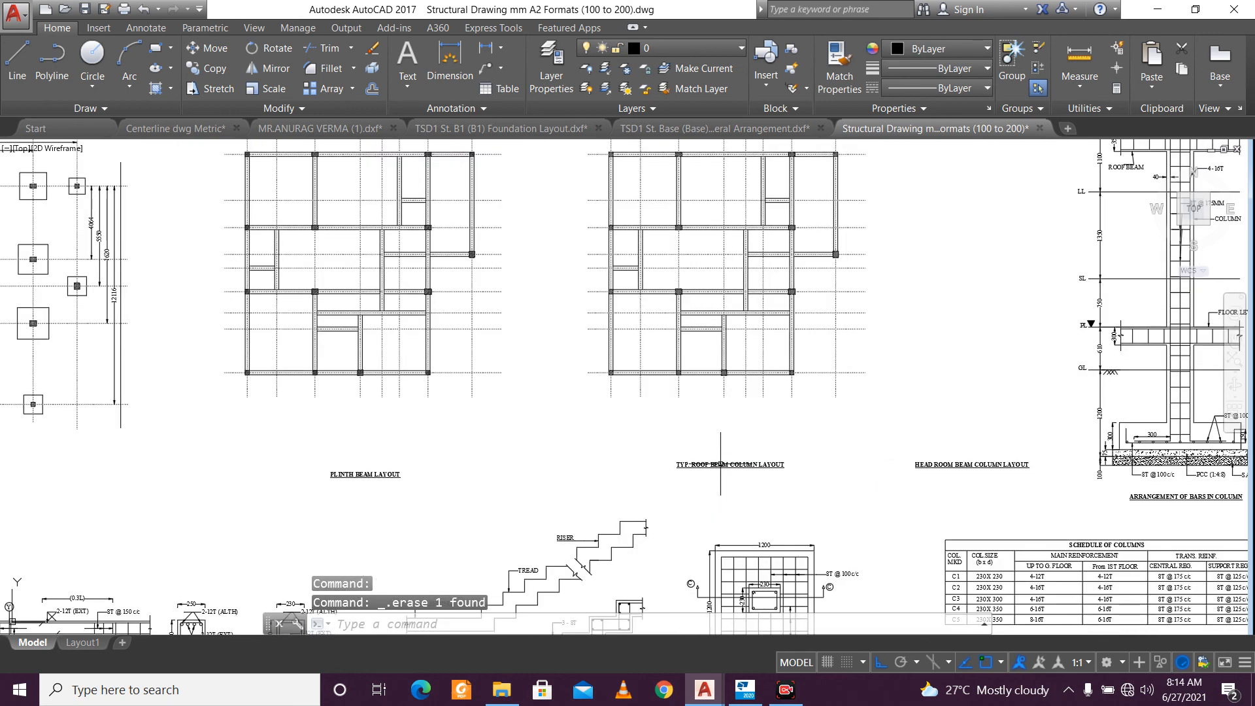